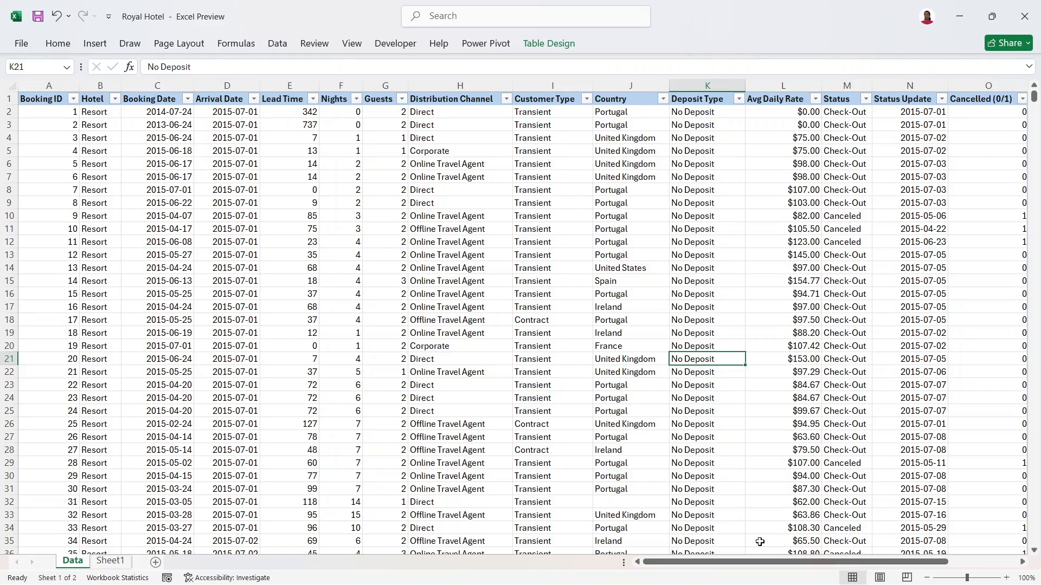
- On Sheet1, separate the five business questions in the text box with blank lines and enlarge the box to fit them
drag(762, 568, 740, 549)
click(110, 561)
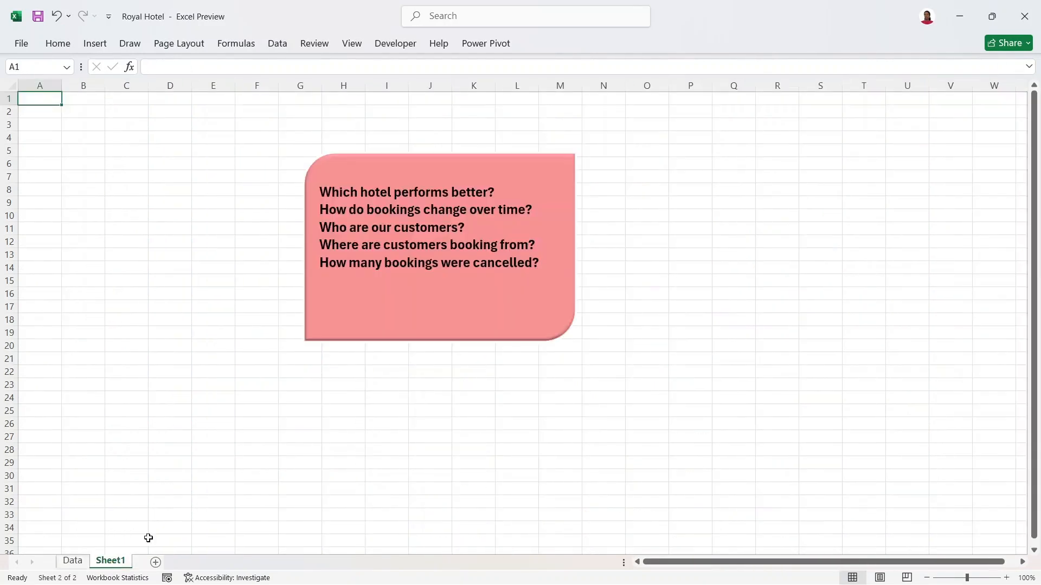
click(606, 221)
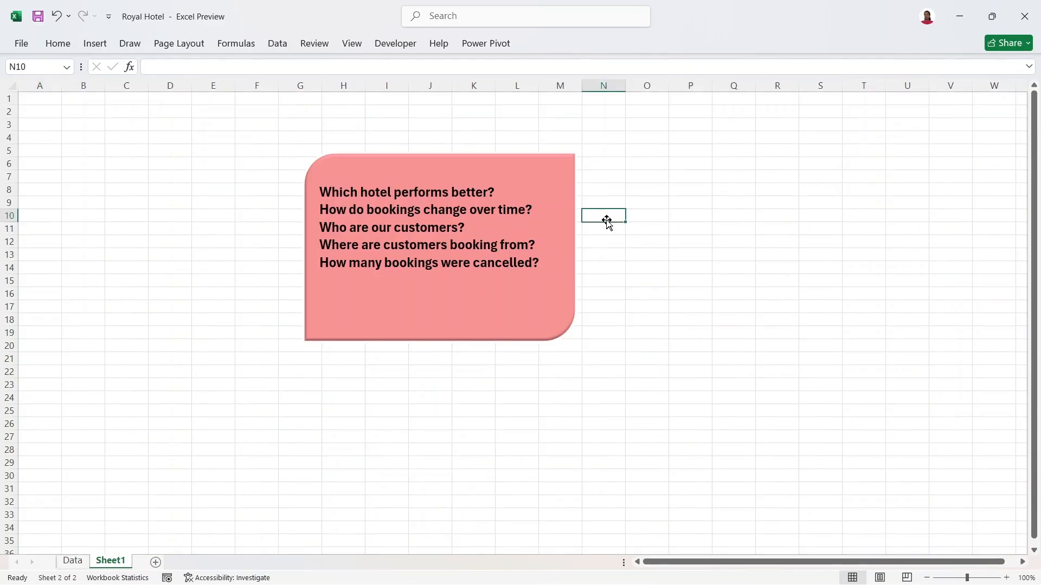
click(510, 194)
key(Return)
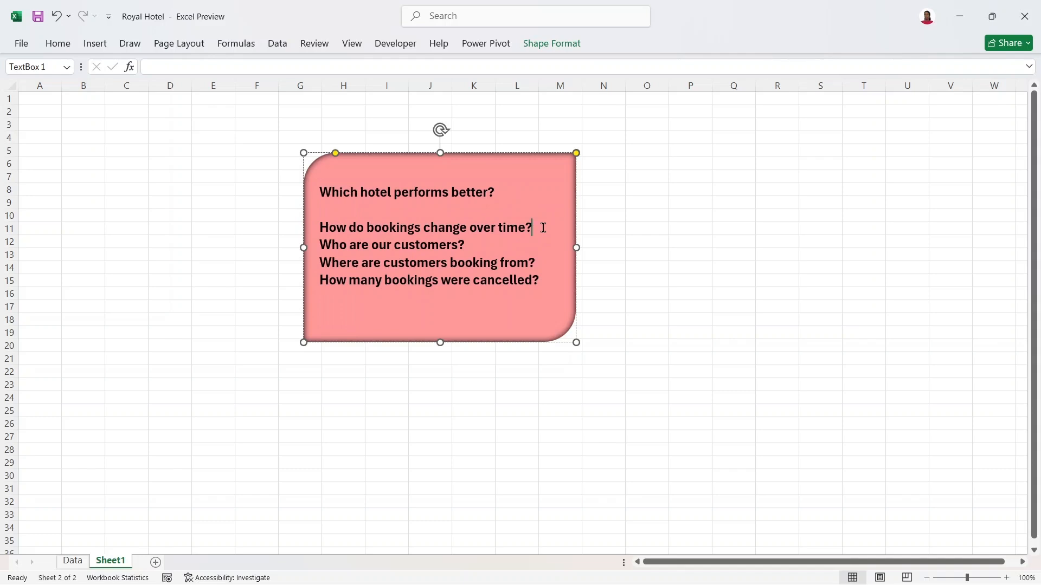
key(Return)
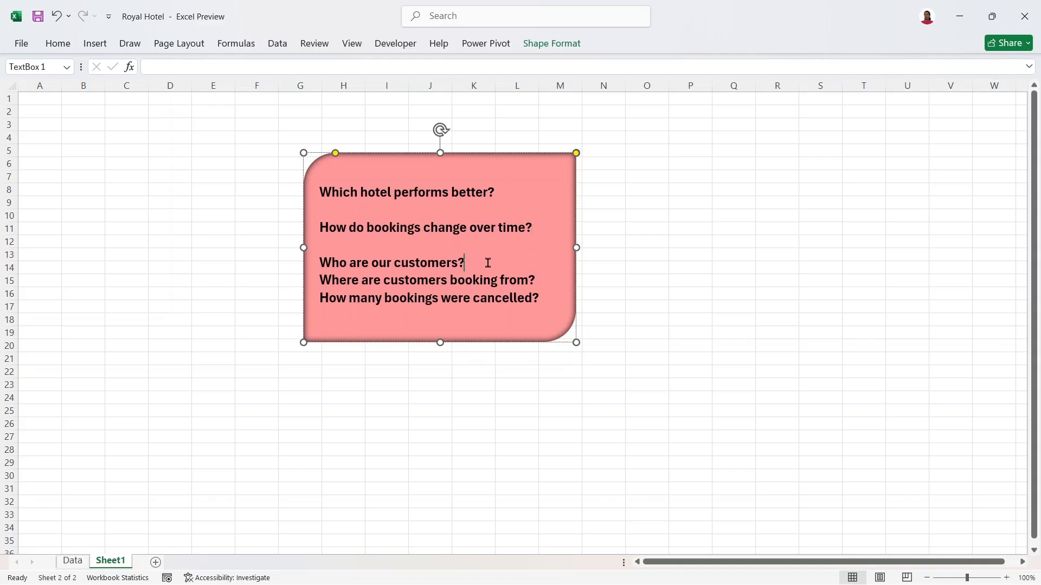
key(Return)
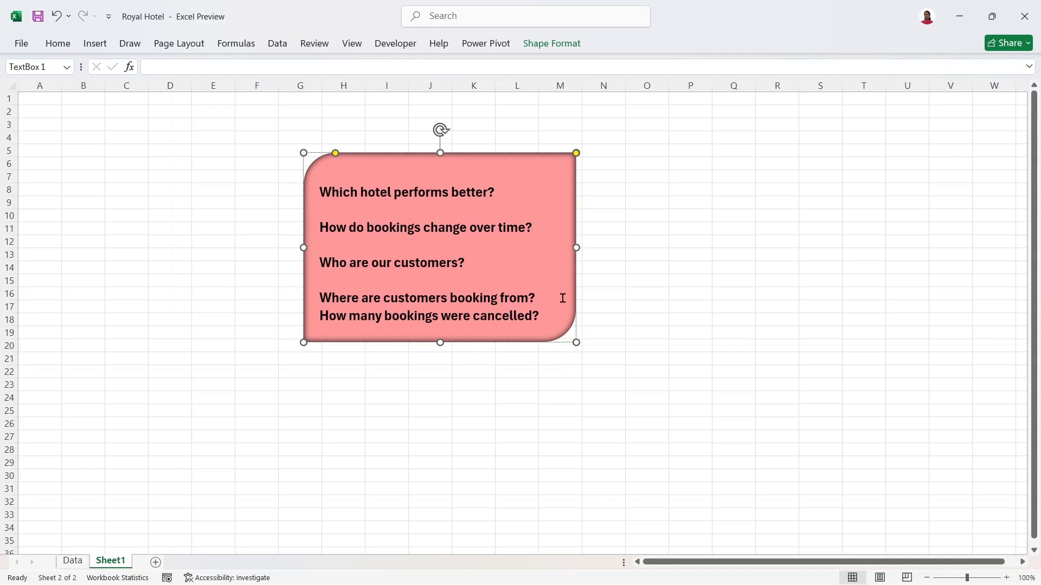
key(Return)
drag(576, 343, 582, 365)
click(635, 316)
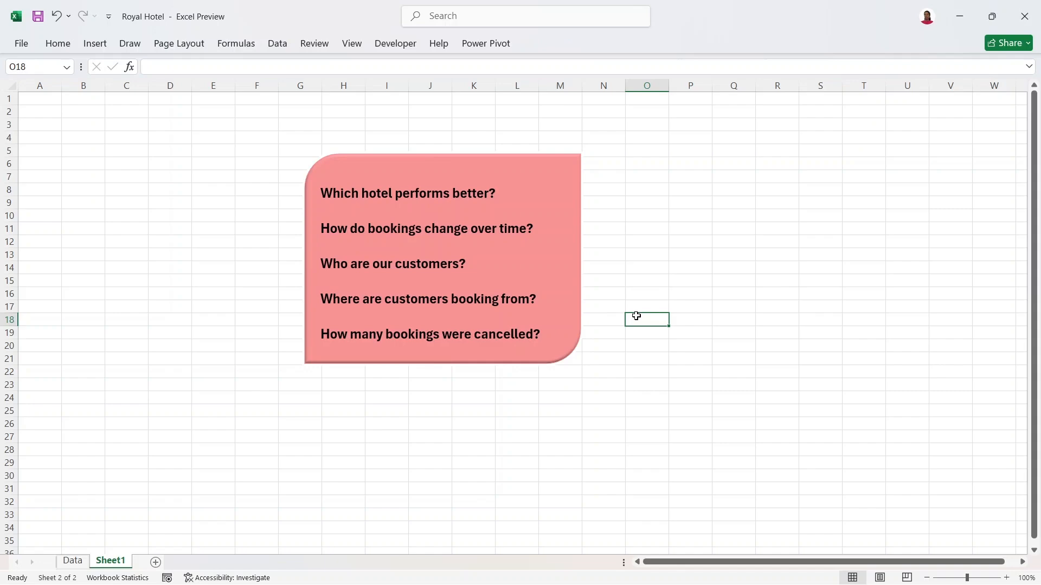
- Load the hotel booking table from the Data sheet into the Power Query Editor
click(75, 563)
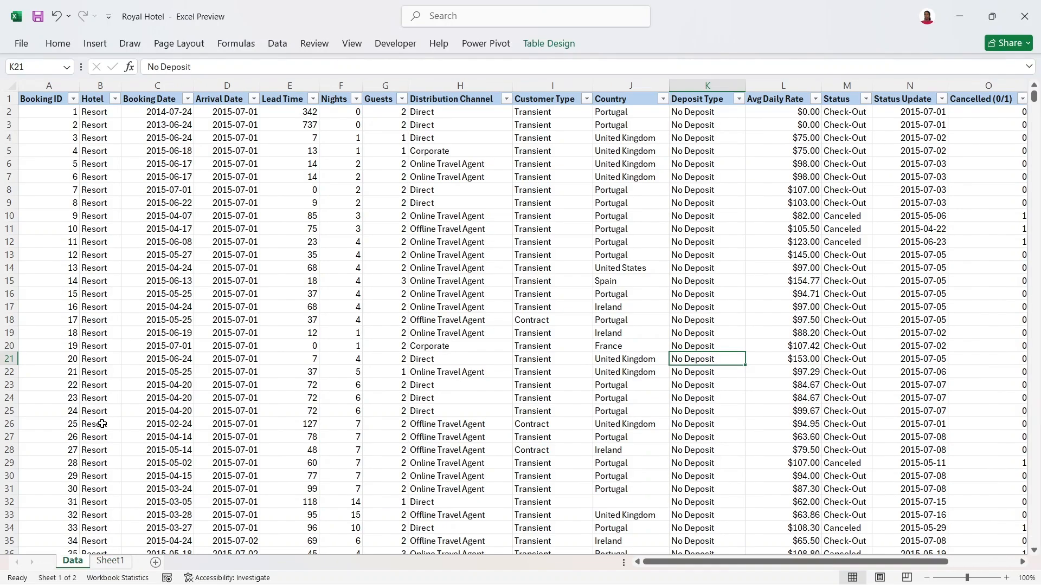
click(130, 251)
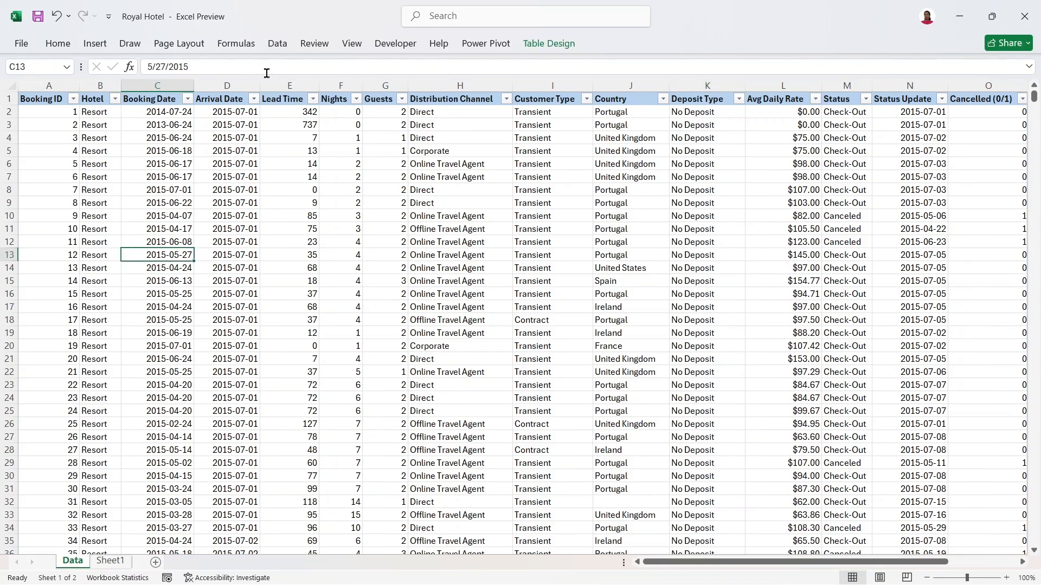
click(277, 45)
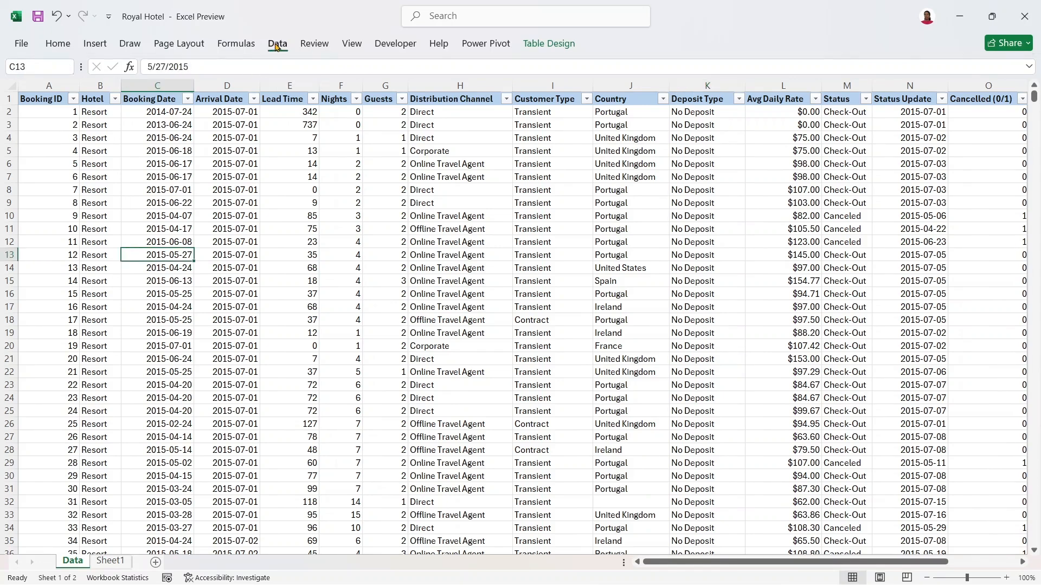
click(131, 83)
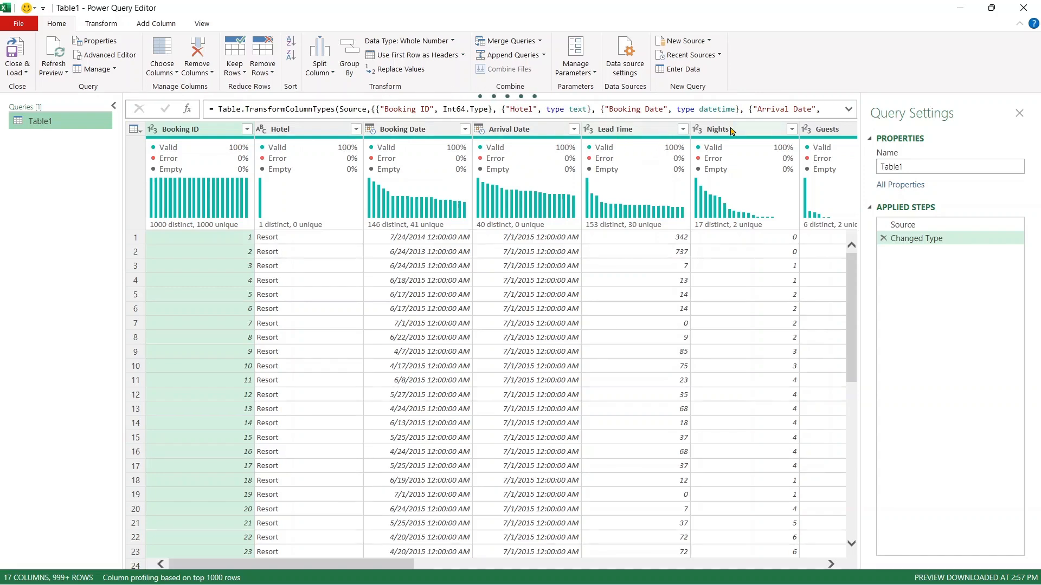
- Examine the data types and quality profiles of all booking columns, from Booking ID through Revenue Loss
drag(261, 564, 445, 564)
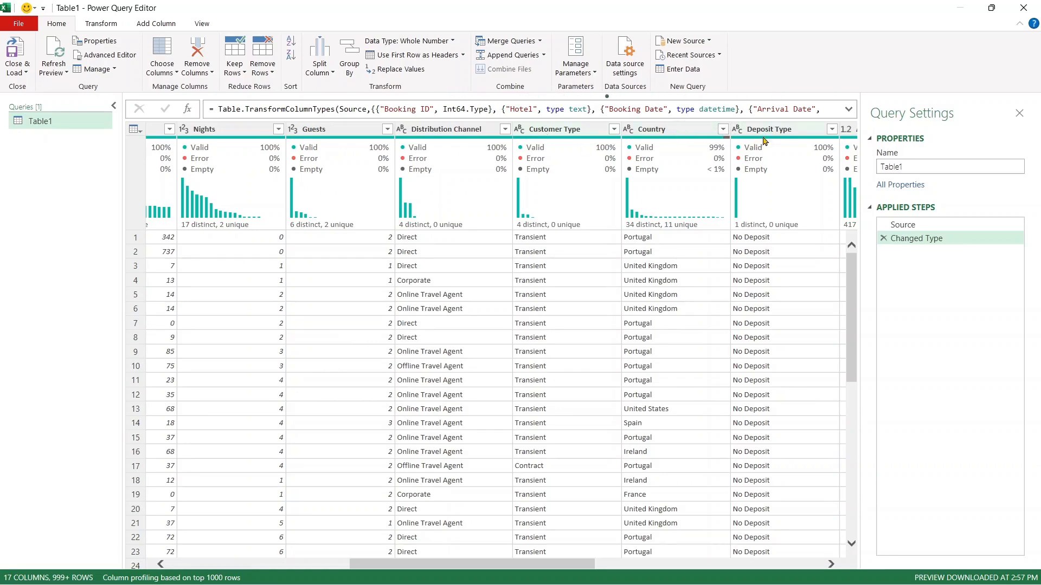
drag(561, 571, 720, 566)
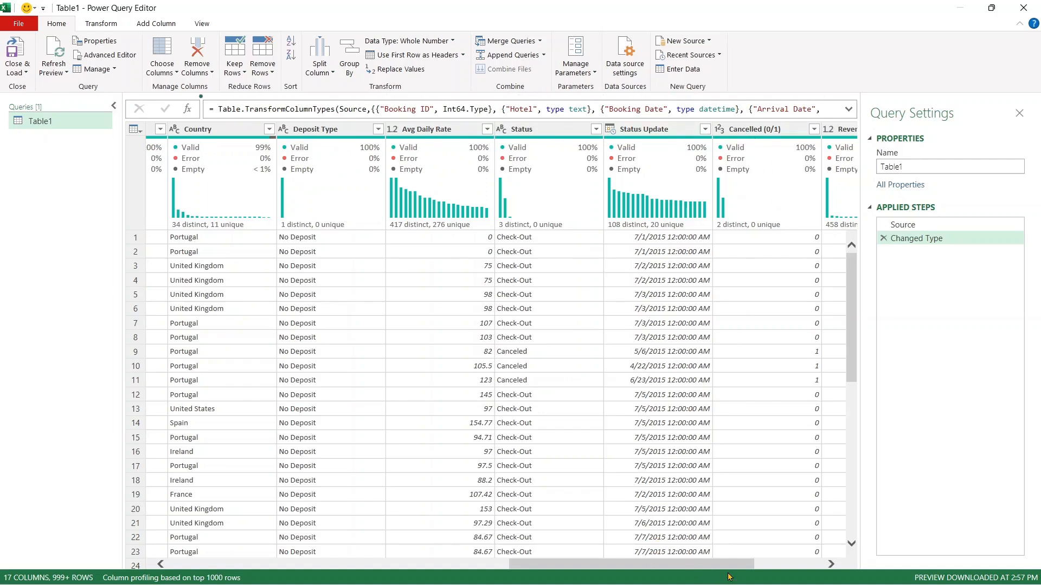
drag(734, 564, 447, 564)
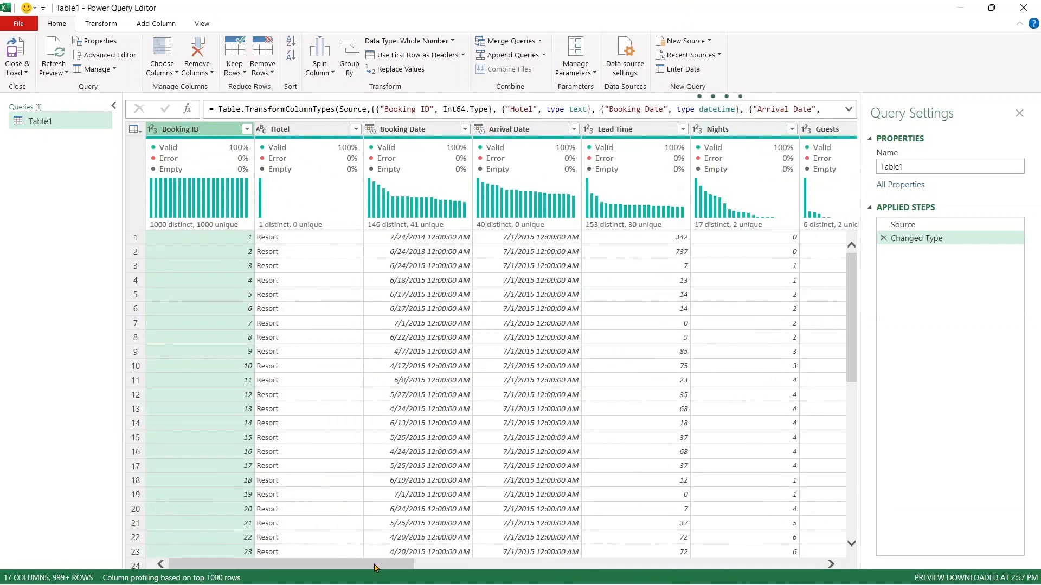
drag(378, 564, 780, 581)
click(831, 564)
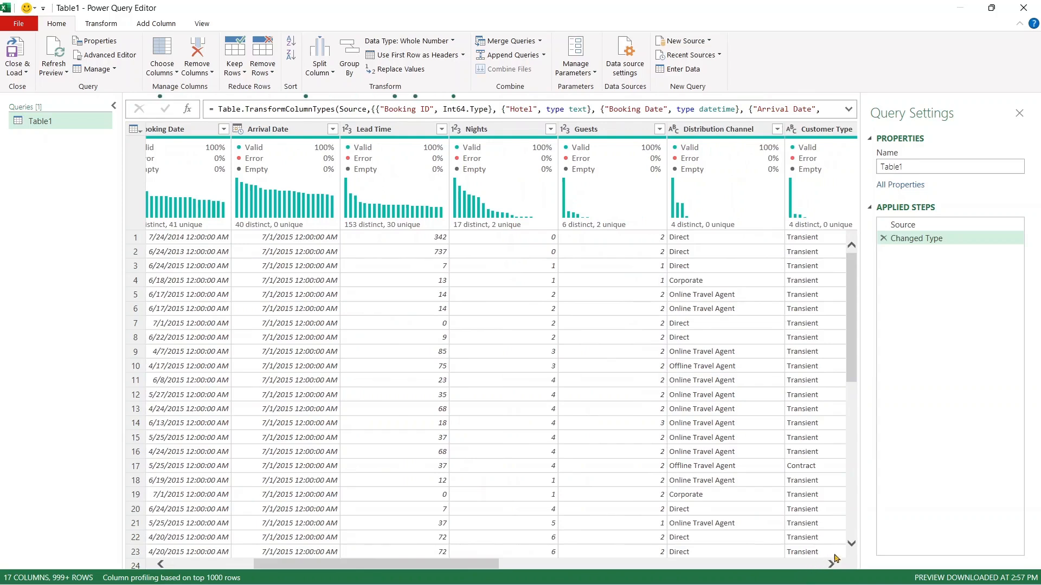
click(831, 564)
click(829, 554)
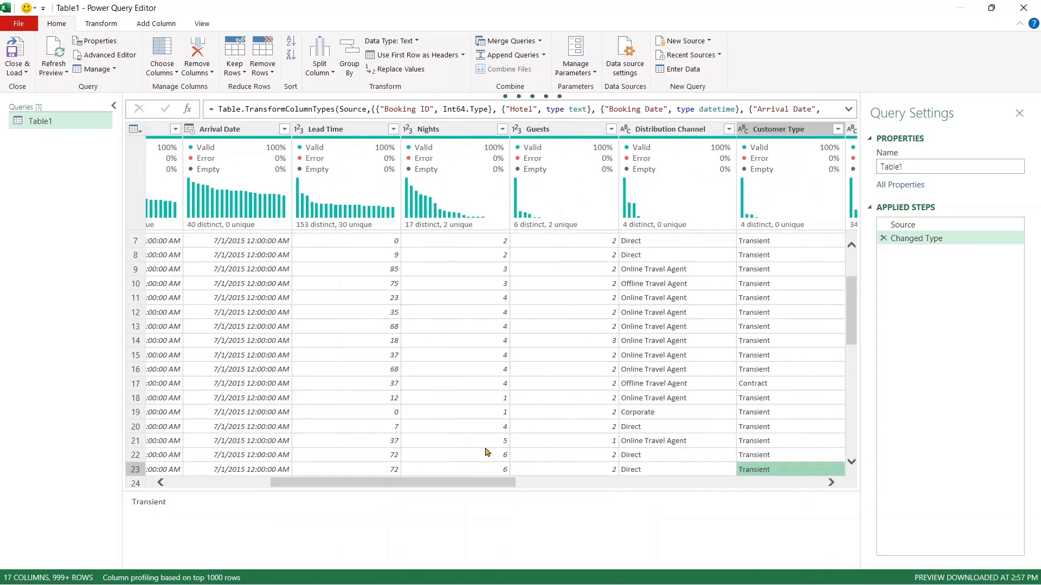
click(685, 484)
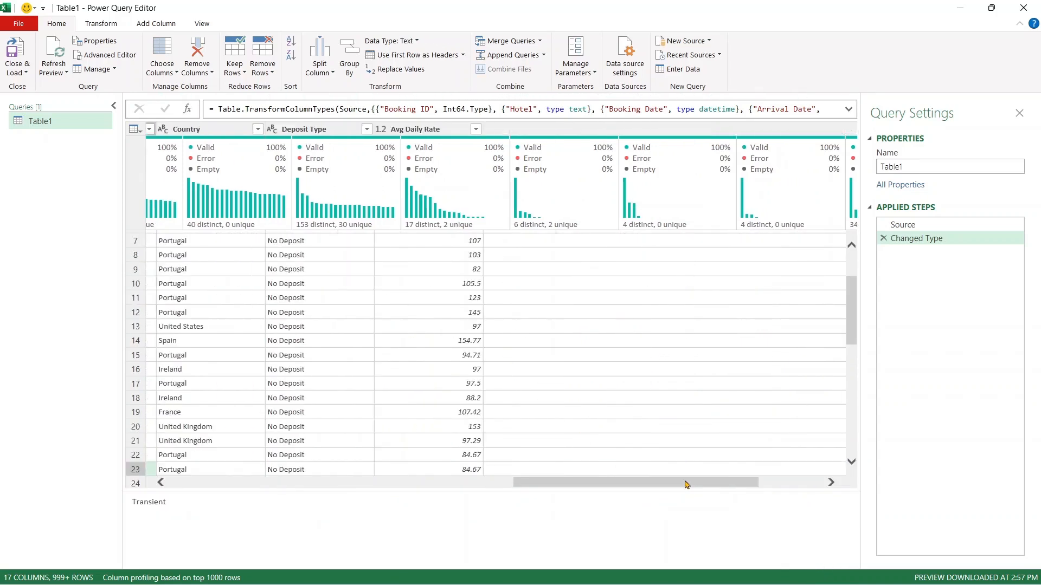
drag(684, 483, 813, 485)
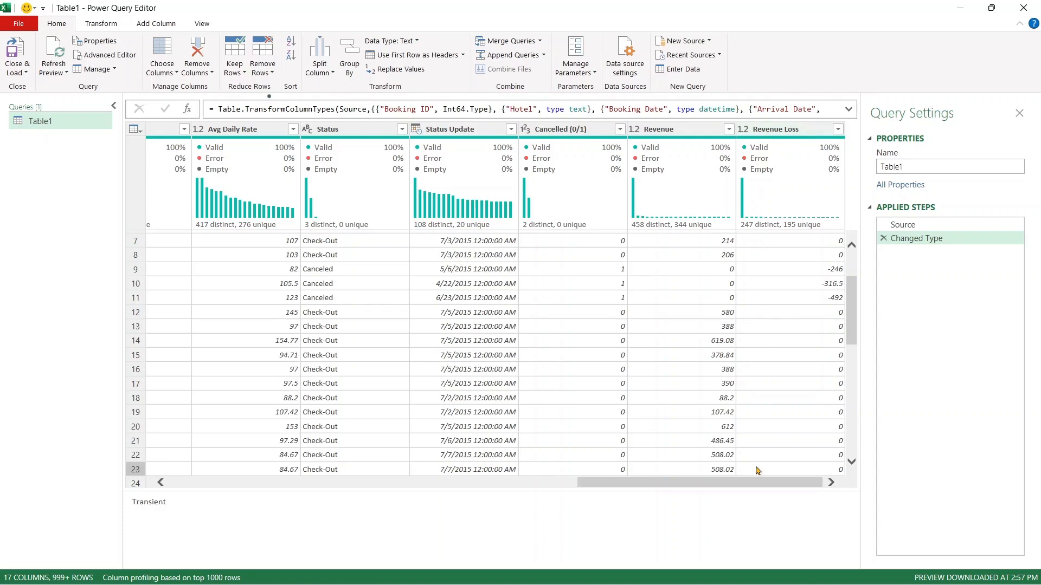
mouse_move(755, 481)
mouse_down()
mouse_move(720, 484)
mouse_move(758, 476)
mouse_up()
- Change the Revenue column's data type to Currency, replacing the current type conversion
click(633, 135)
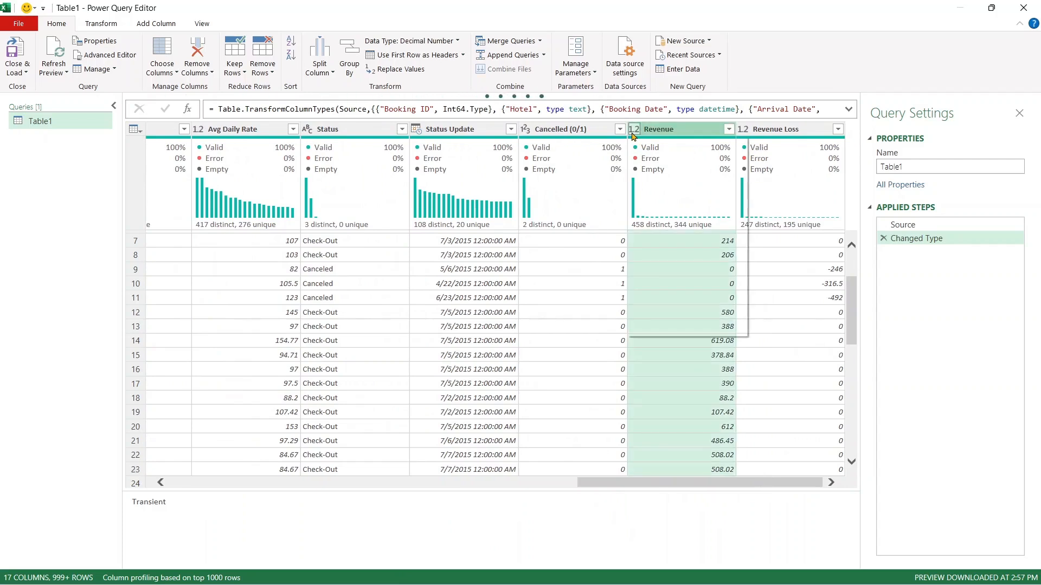
click(666, 162)
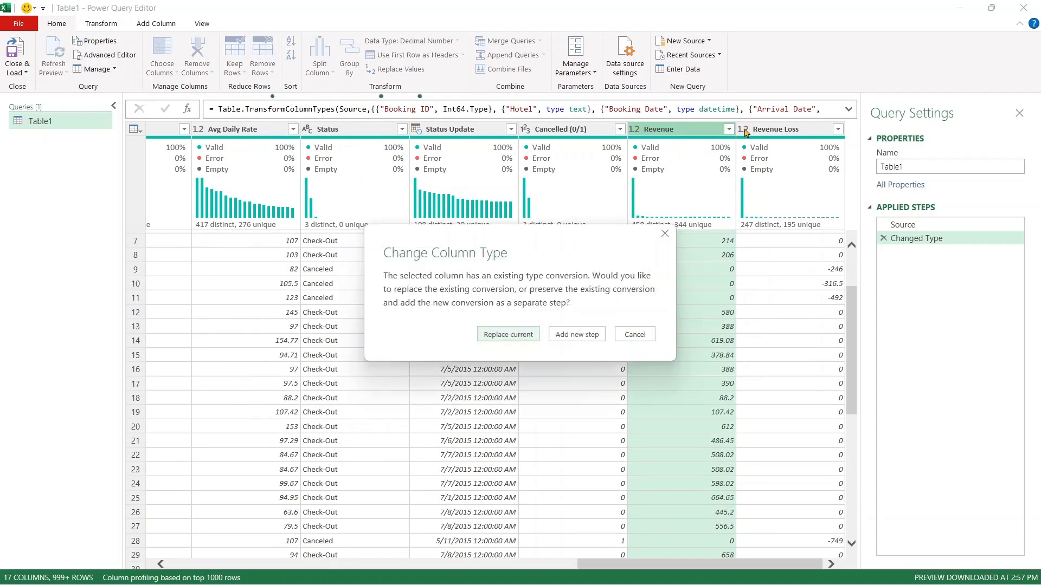
click(509, 337)
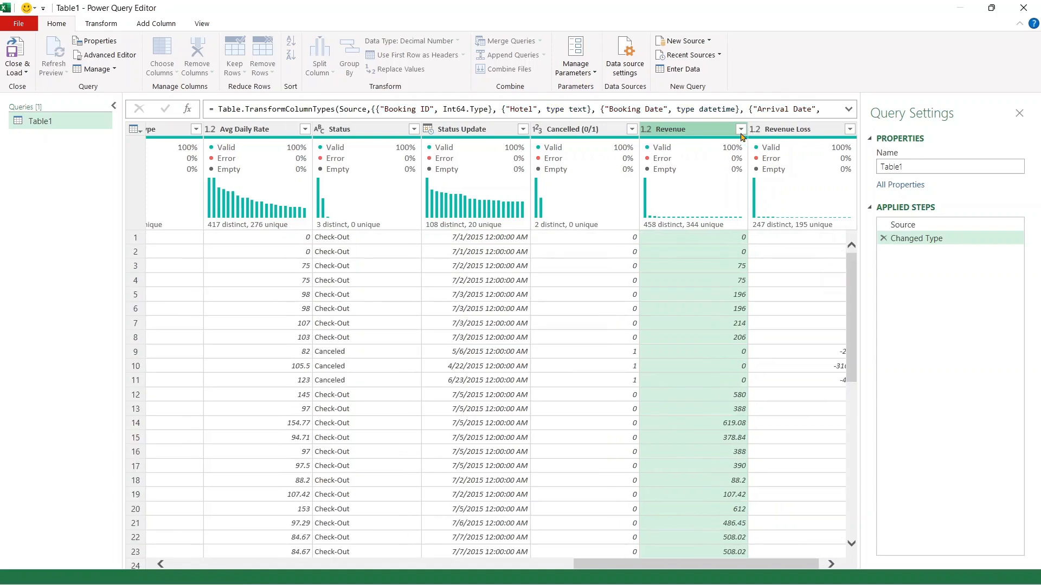
- Change the Revenue Loss column's data type to Currency, replacing the current type conversion
click(754, 130)
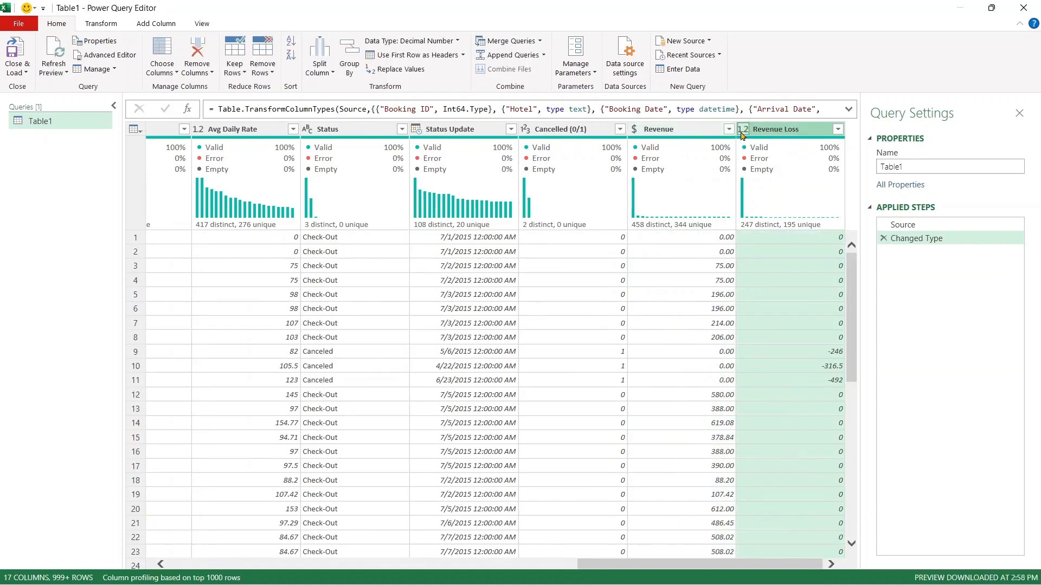
click(743, 129)
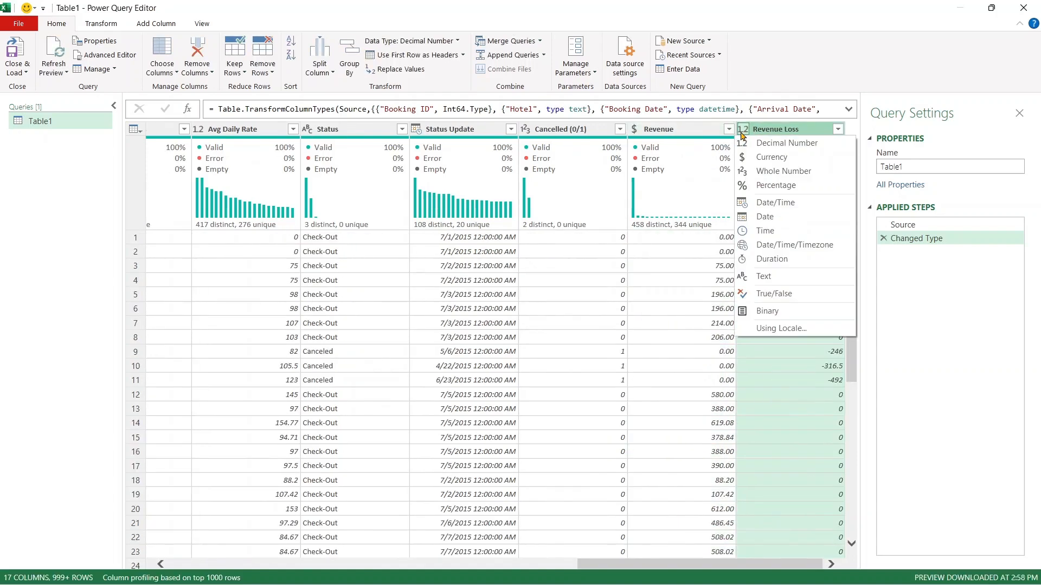
click(759, 157)
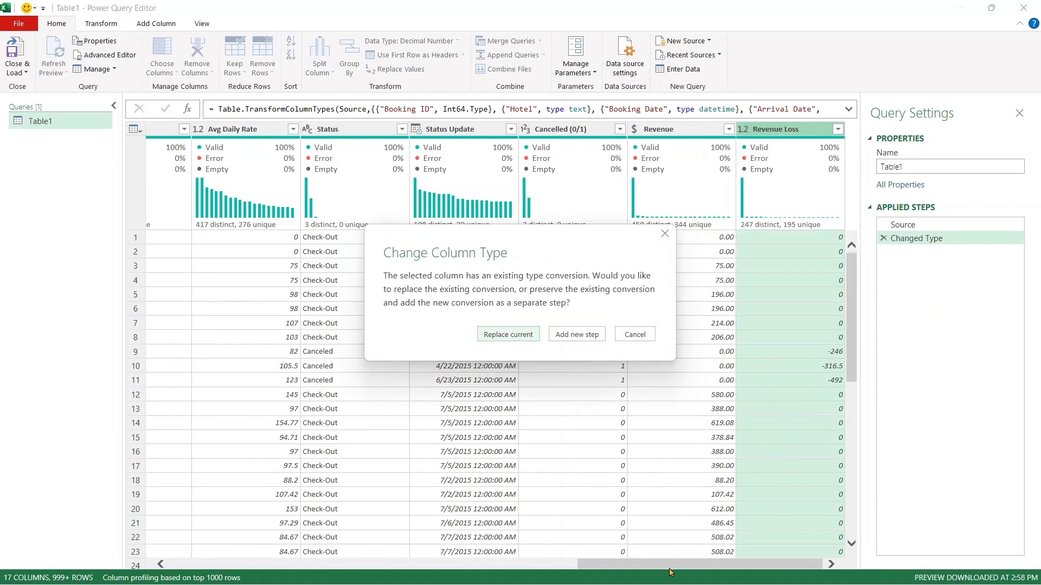
click(515, 335)
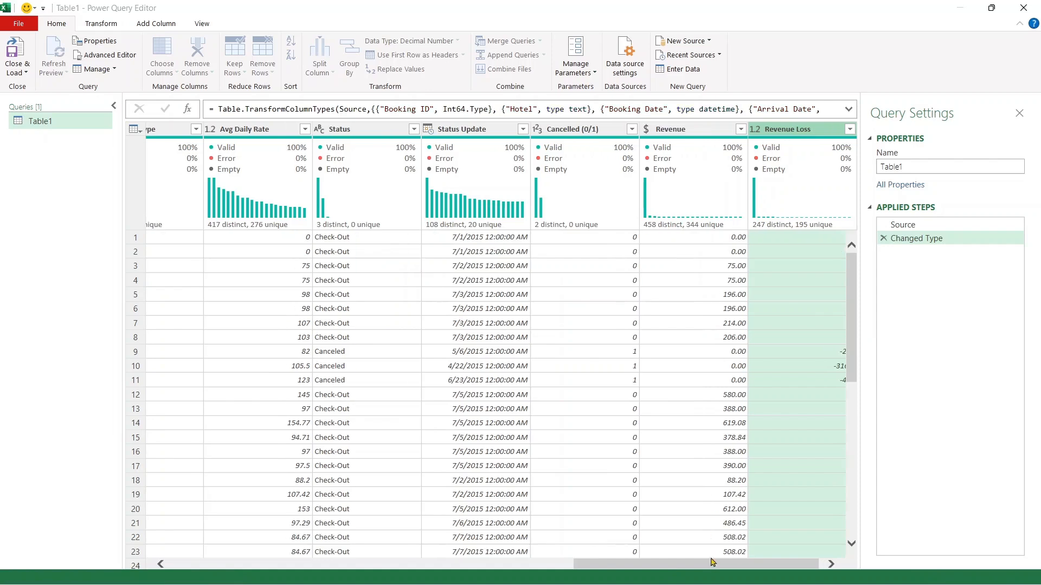
- Change the Booking ID column's data type to Text, replacing the current type conversion
drag(692, 567, 604, 567)
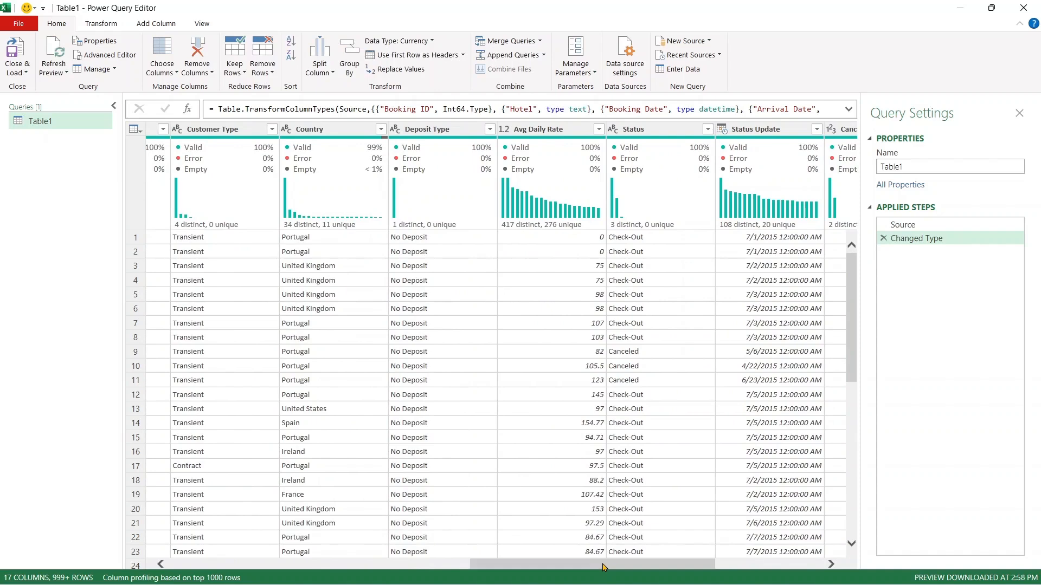
drag(603, 567, 297, 566)
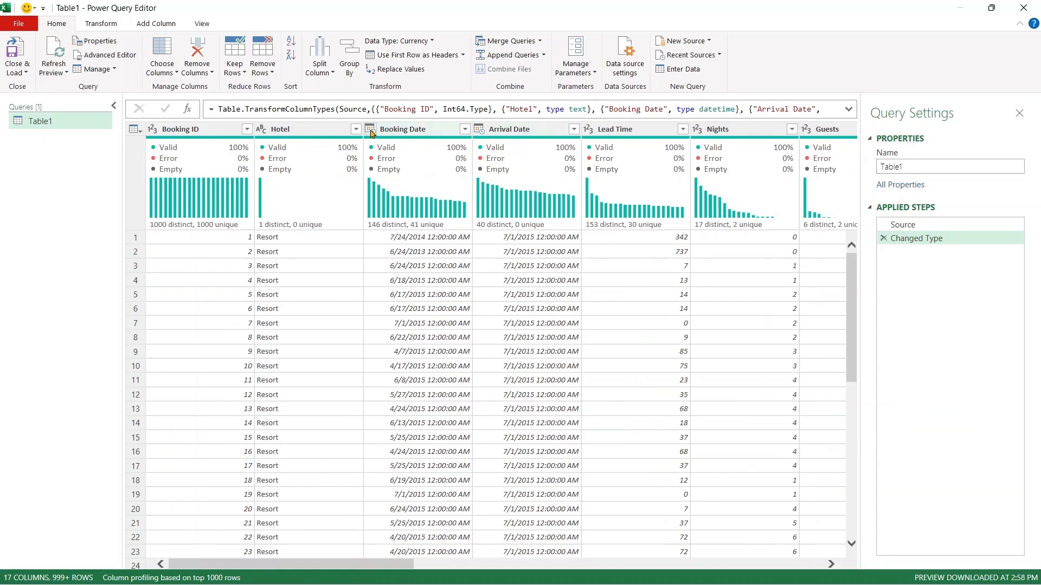
click(153, 130)
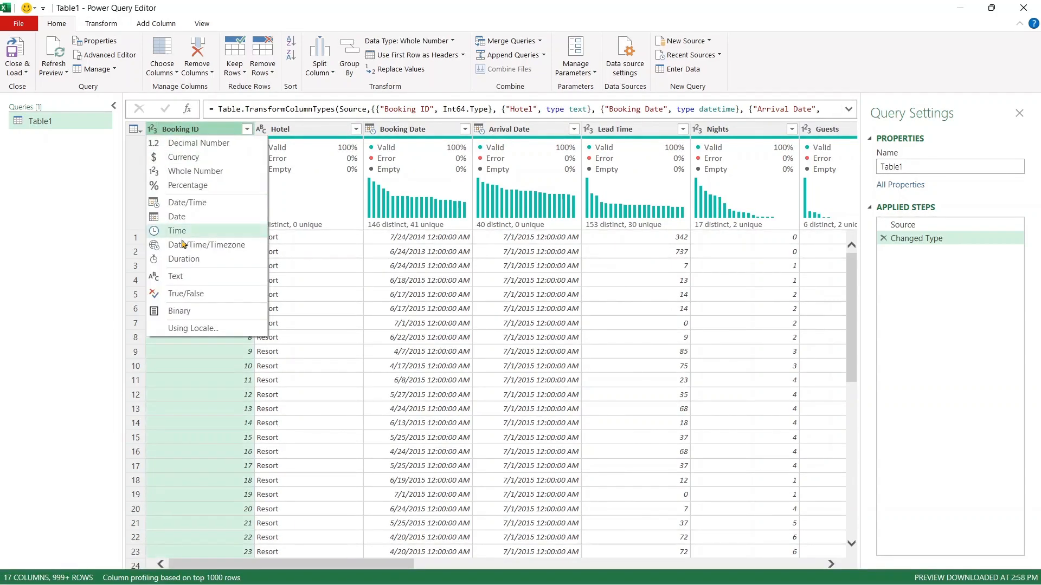
click(168, 277)
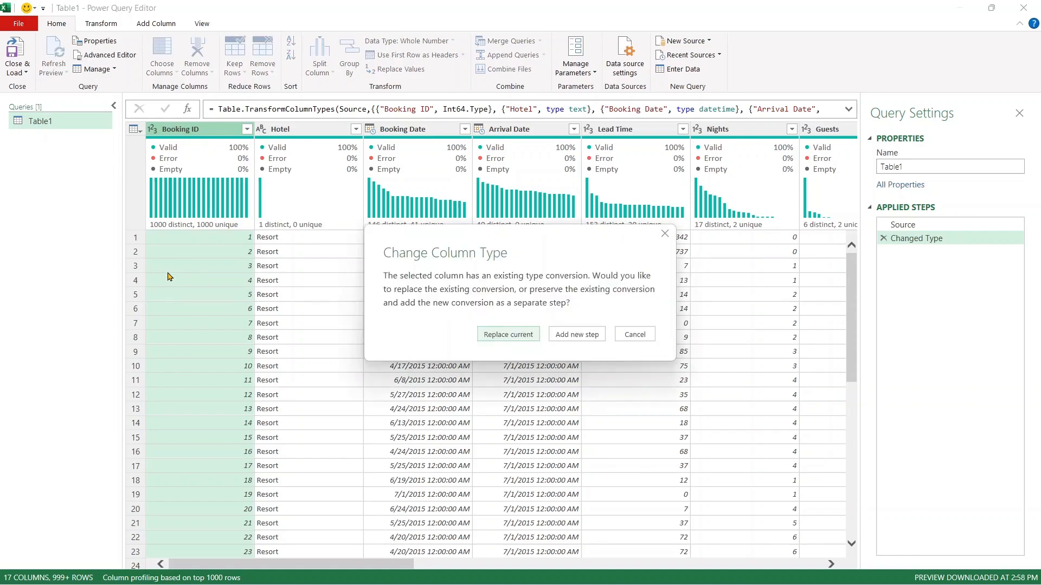
click(507, 337)
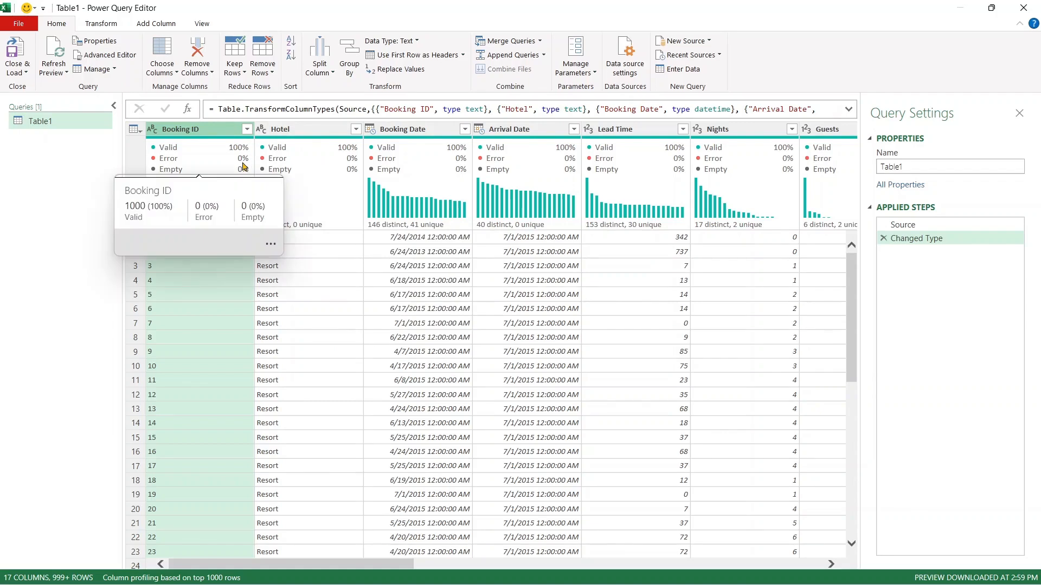
- Remove duplicate rows across all columns of the query, and remove its blank rows
key(ctrl+a)
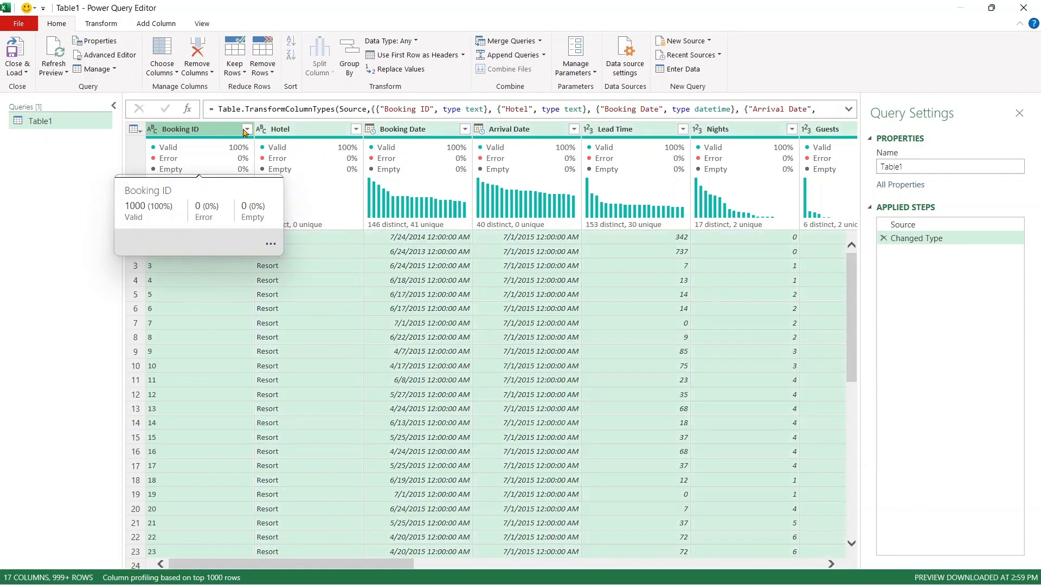
click(272, 76)
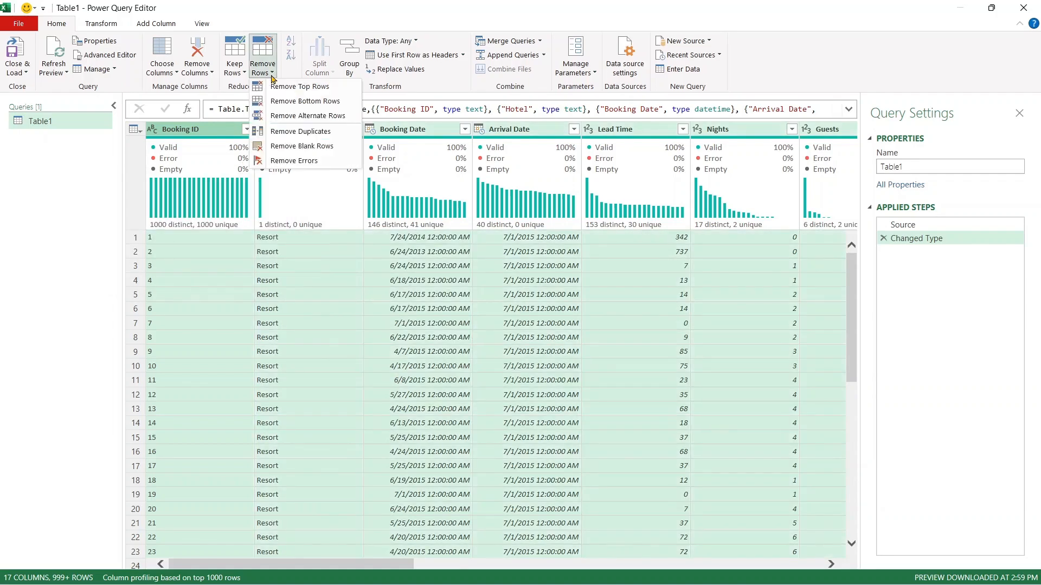
click(301, 132)
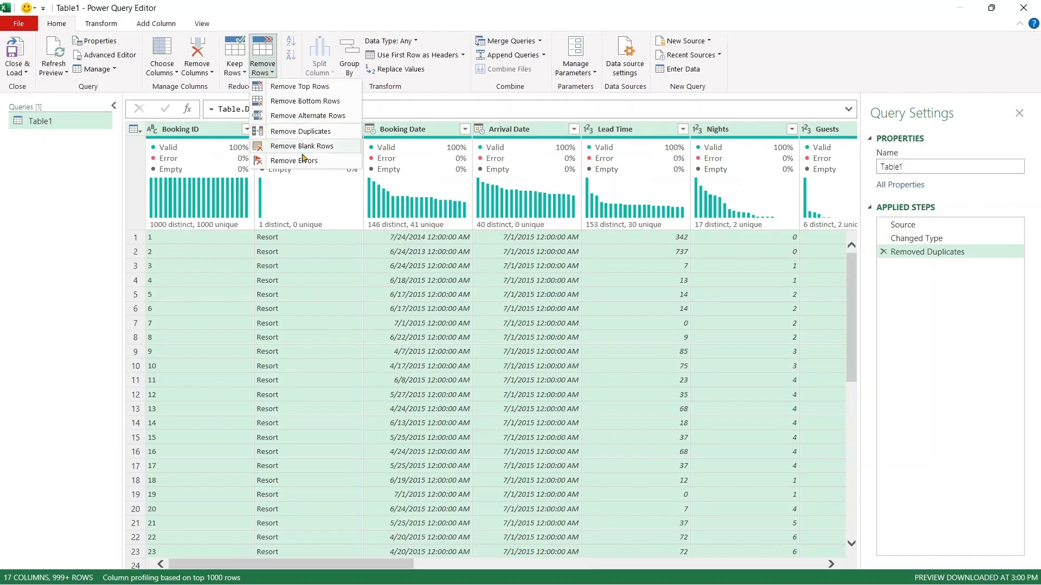
click(302, 146)
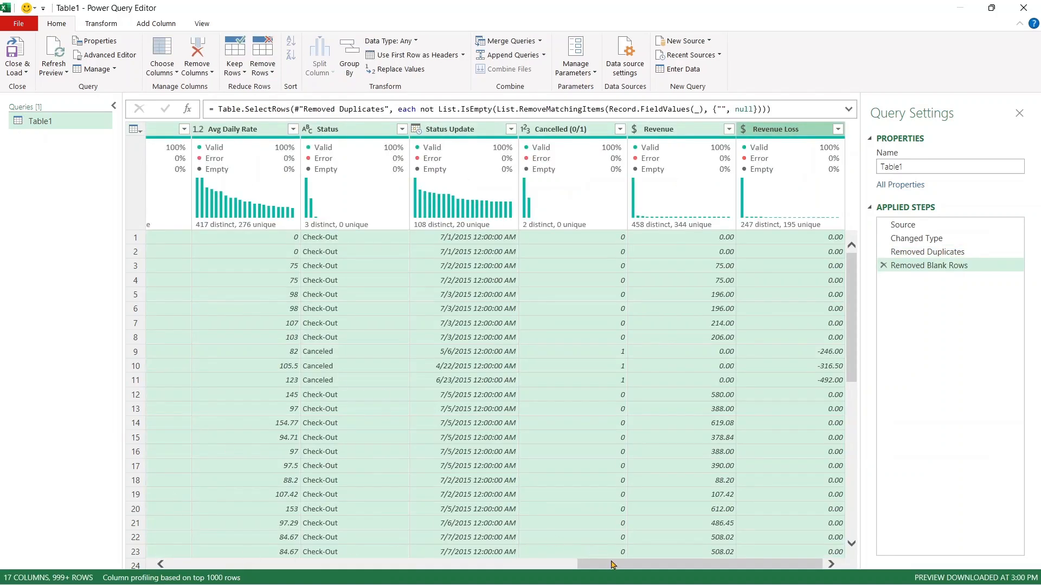
drag(613, 565, 227, 580)
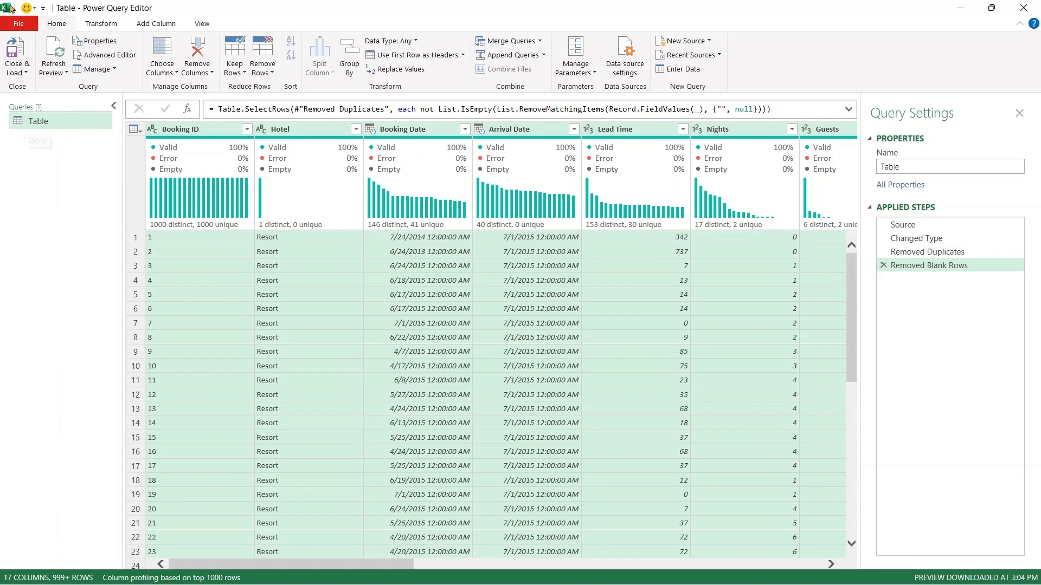
- Load the cleaned query as a table on a new worksheet, add it to the Data Model, and close the Queries & Connections pane
click(18, 25)
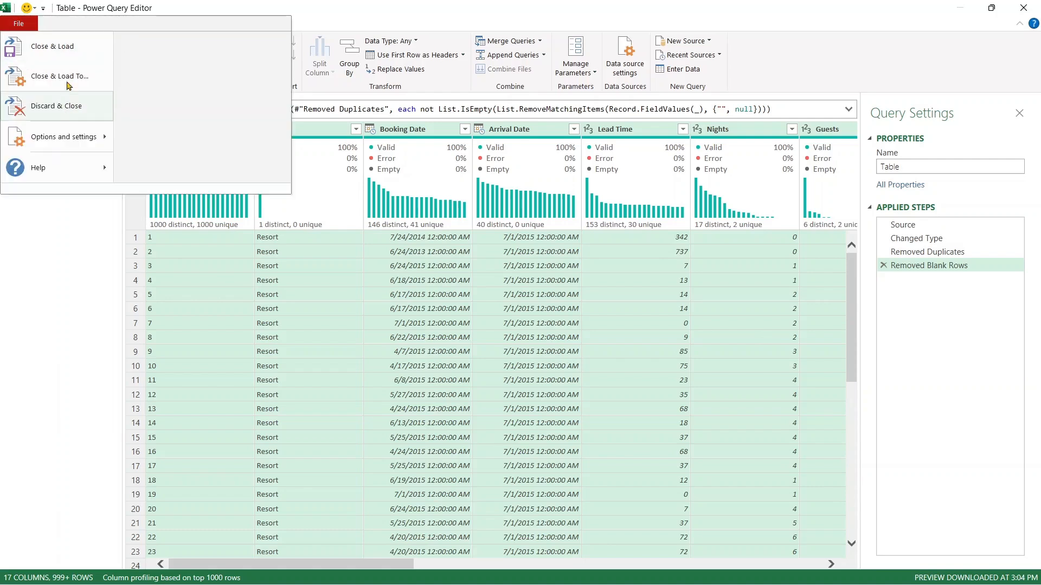
click(68, 80)
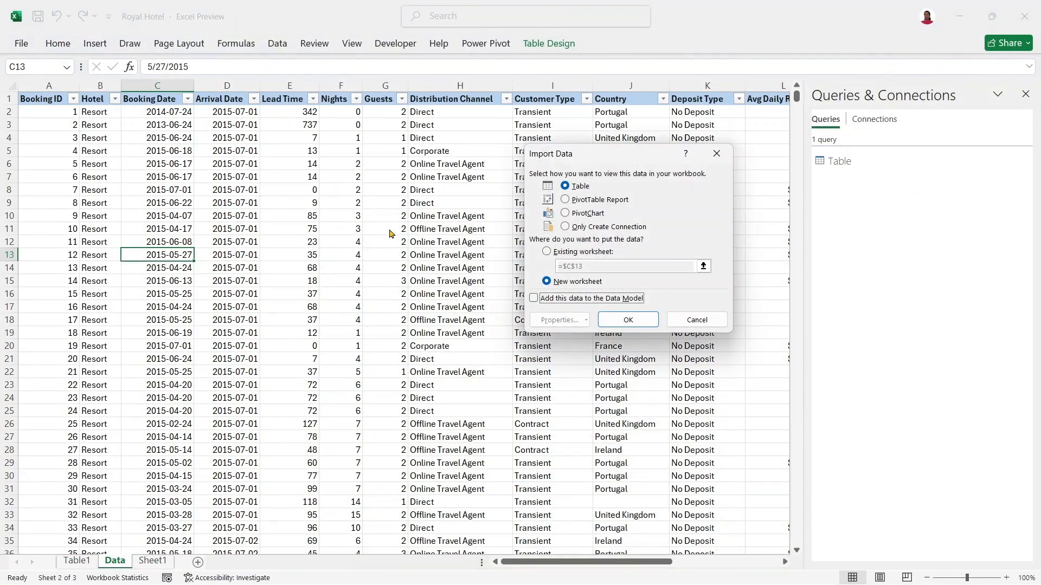
click(547, 301)
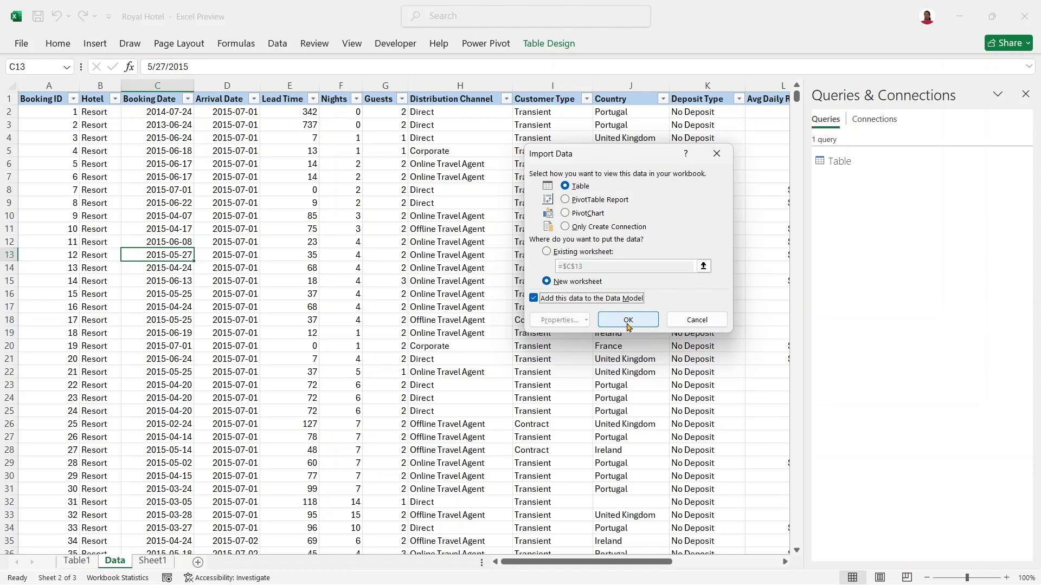
click(576, 187)
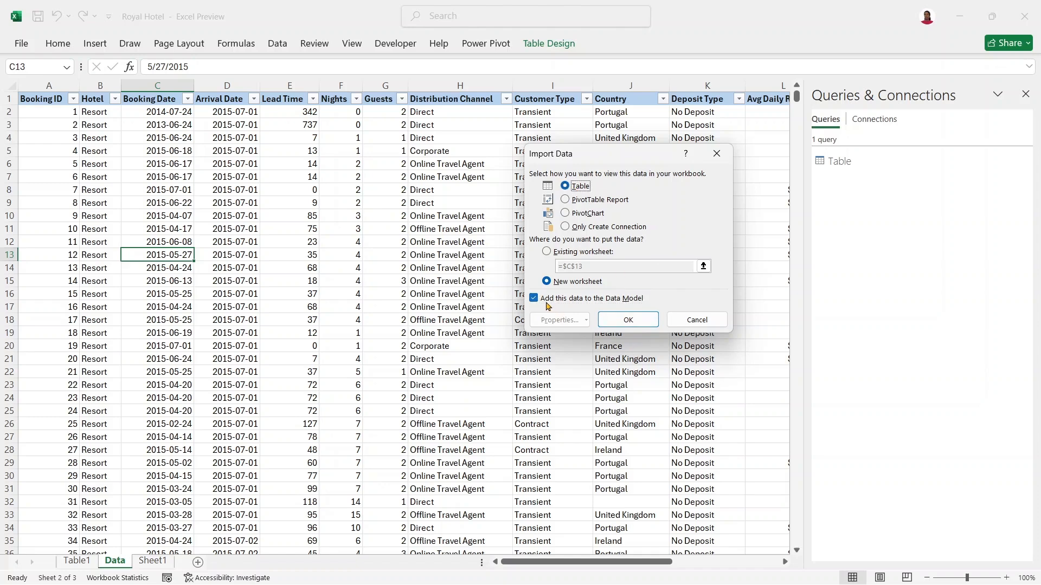
click(639, 320)
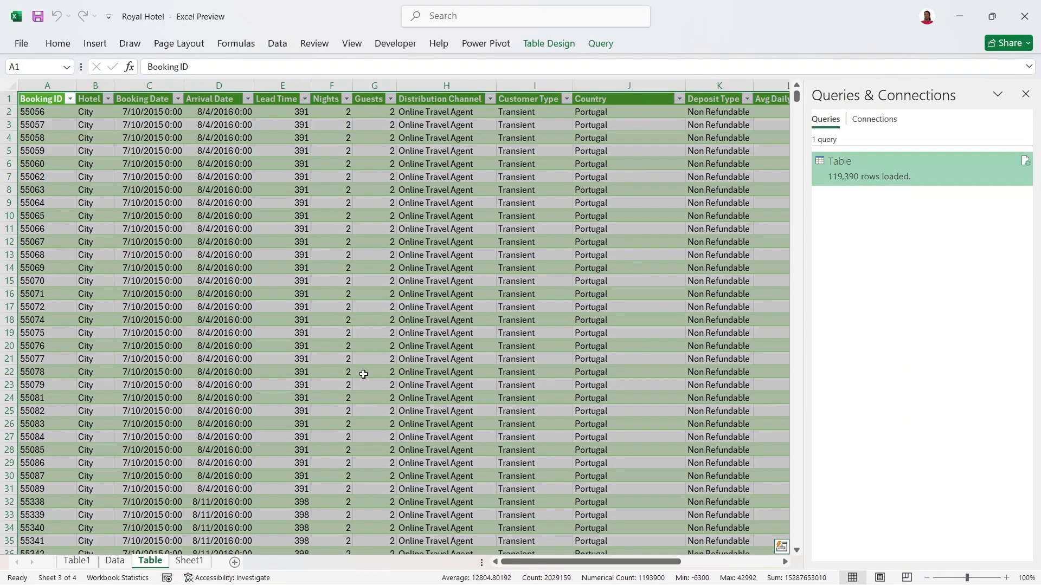
click(622, 277)
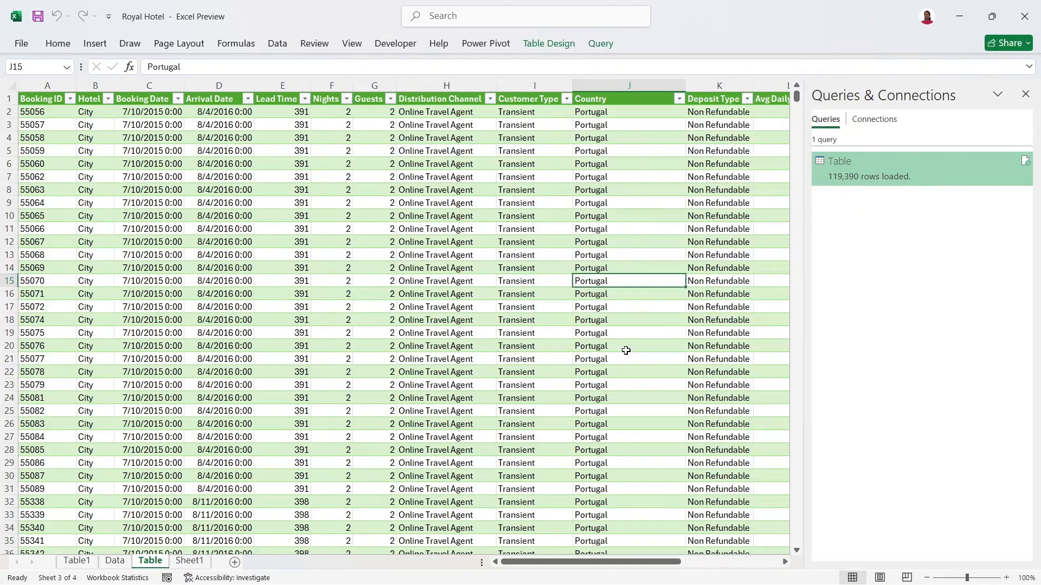
click(1026, 94)
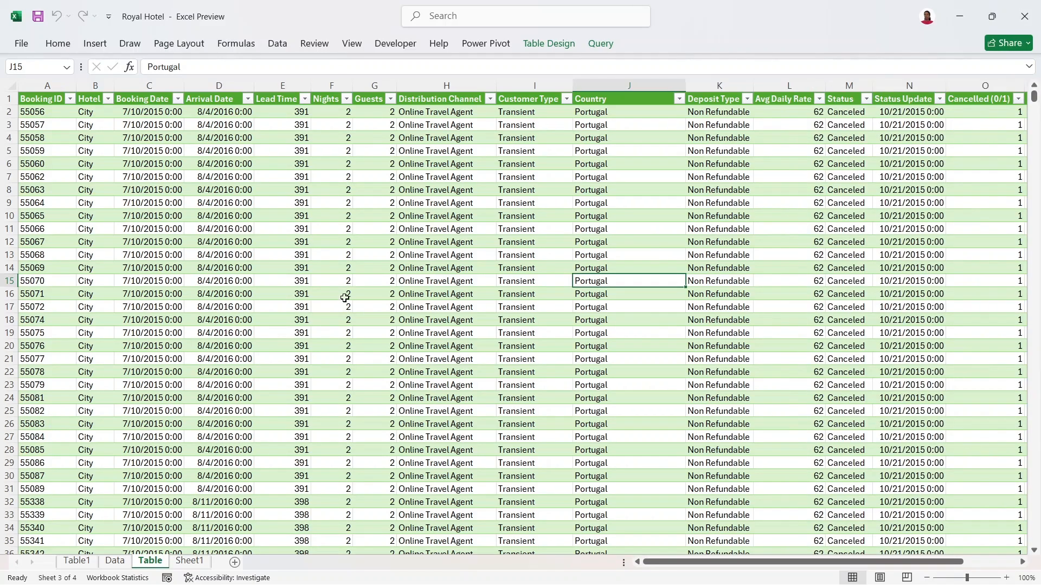
- Insert a PivotTable on a new worksheet from the loaded booking table on the Table sheet
click(122, 568)
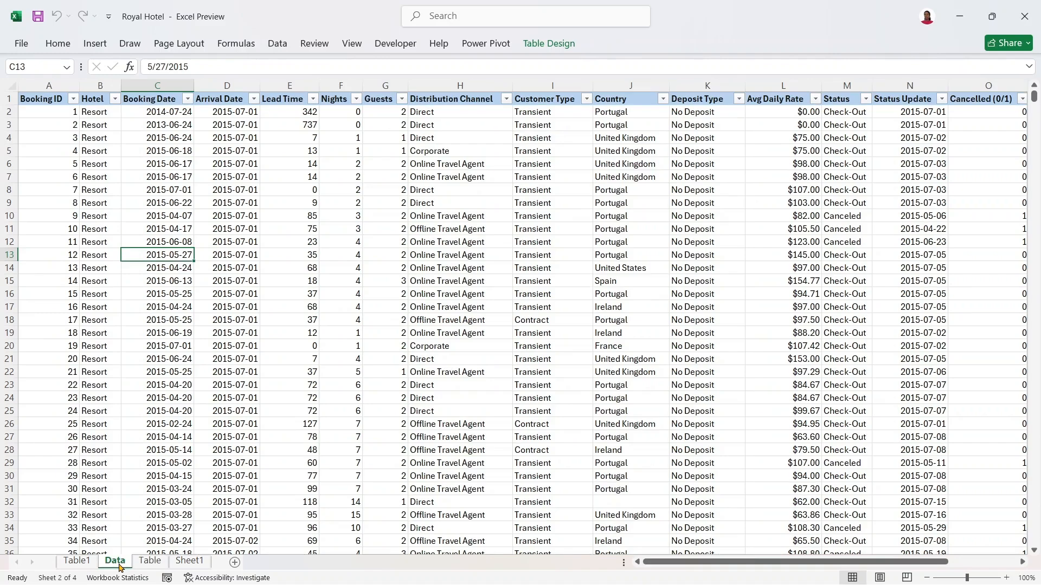
click(149, 561)
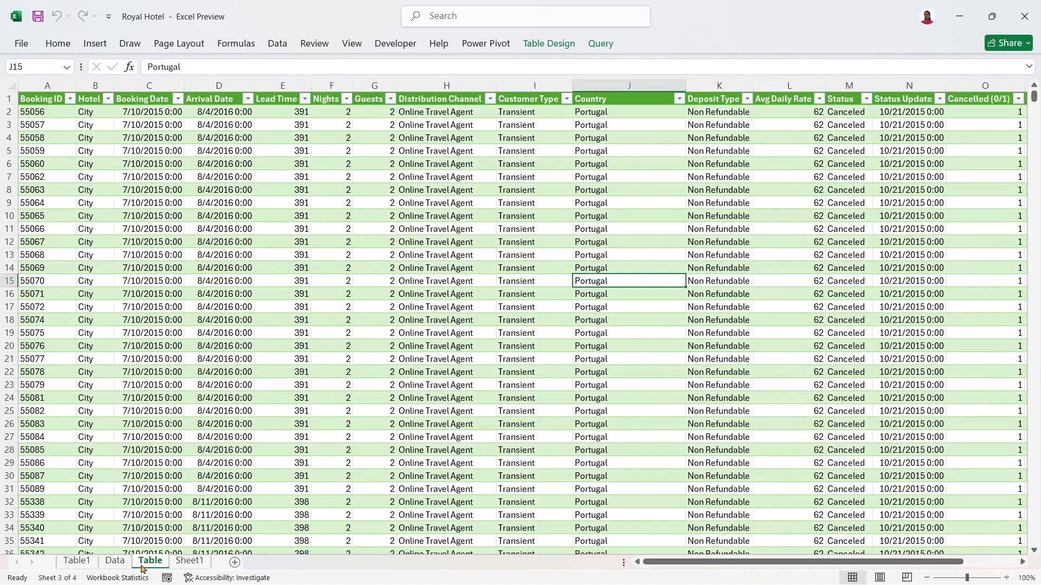
click(227, 264)
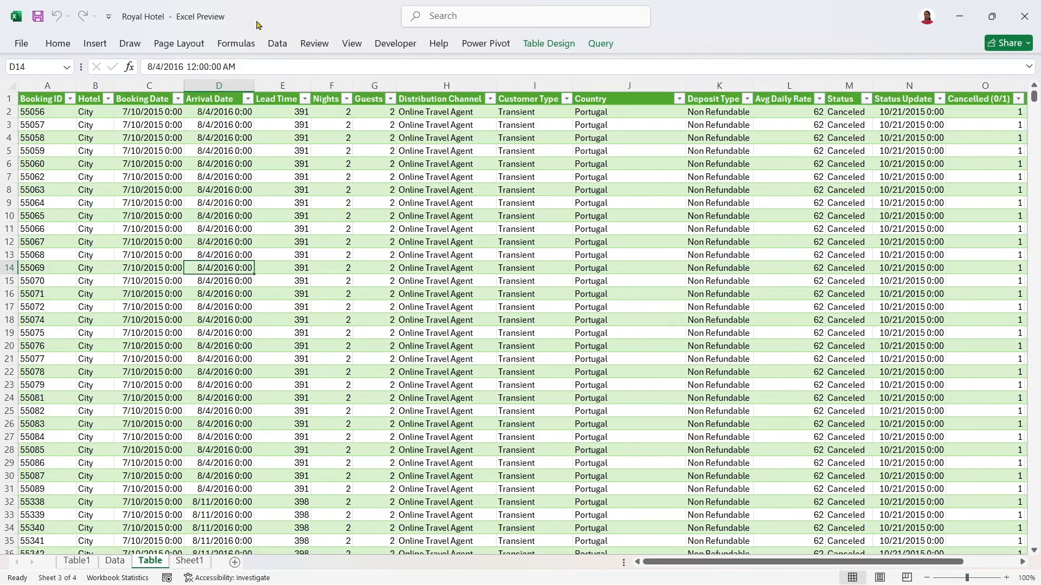
click(95, 44)
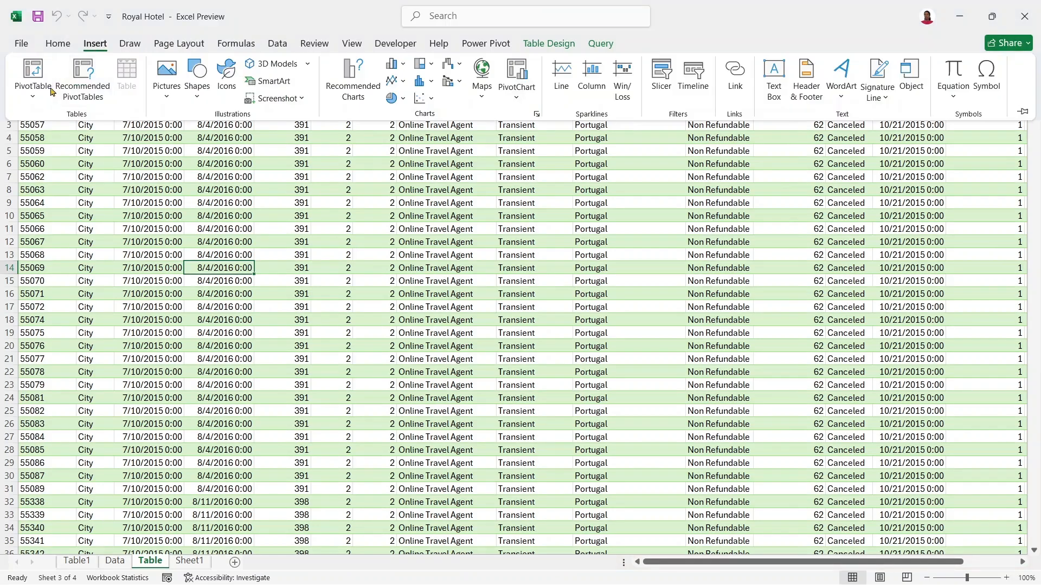
click(33, 93)
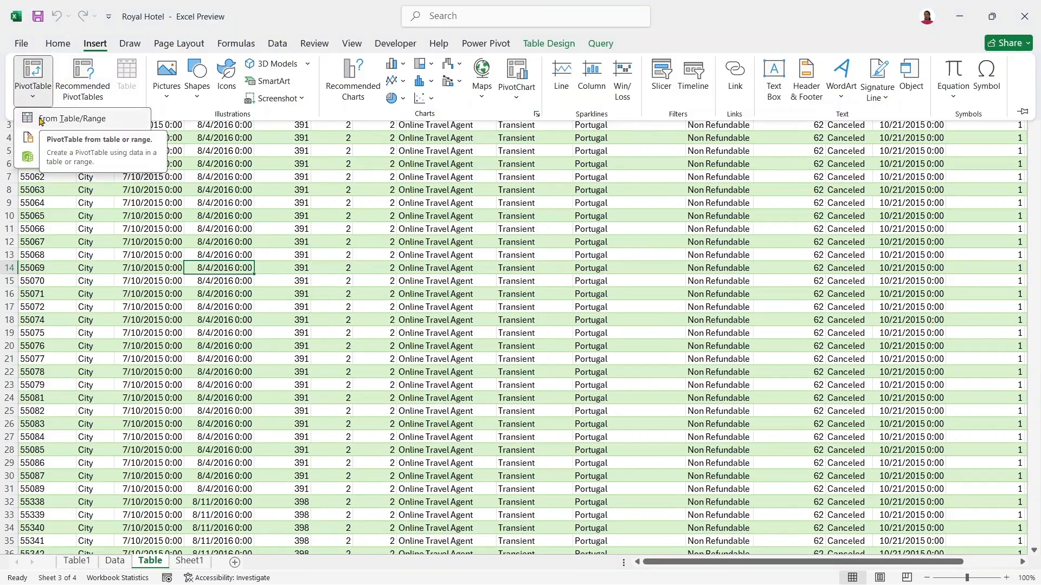
click(61, 119)
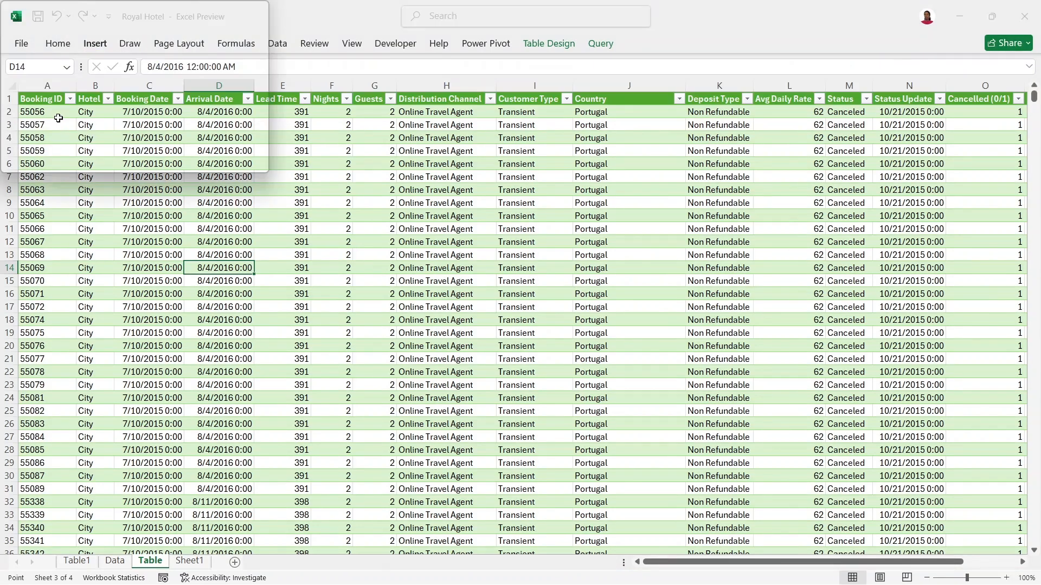
click(684, 336)
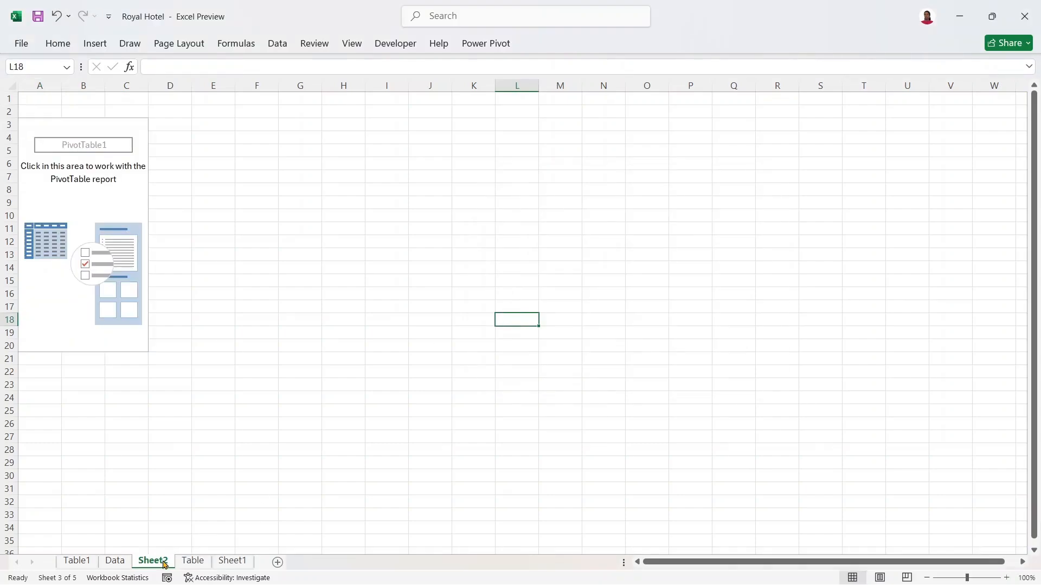
- Insert a PivotTable on a new worksheet from Table1 on the Data sheet, adding the data to the Data Model
click(114, 561)
click(228, 166)
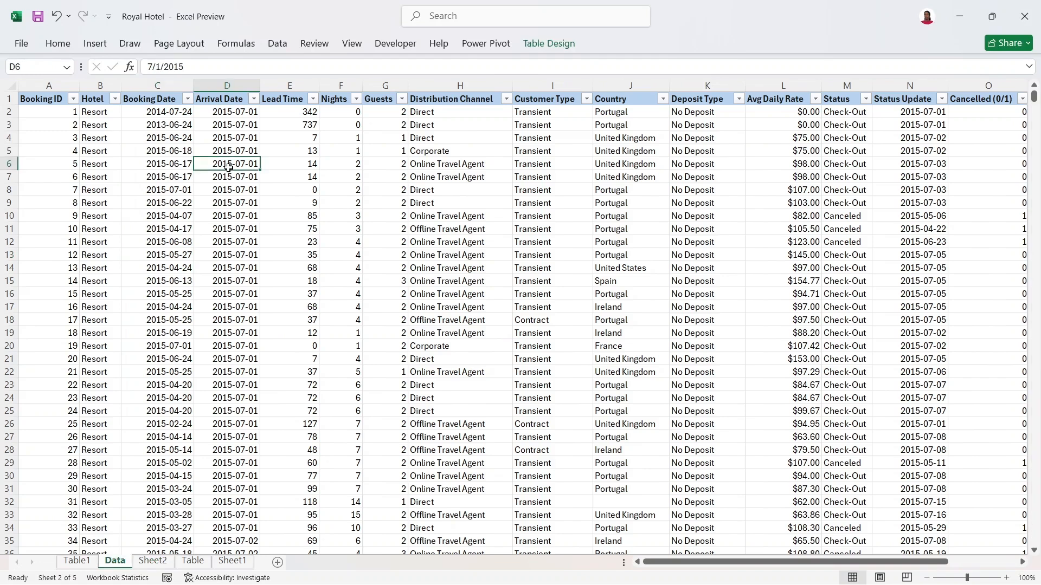
click(95, 43)
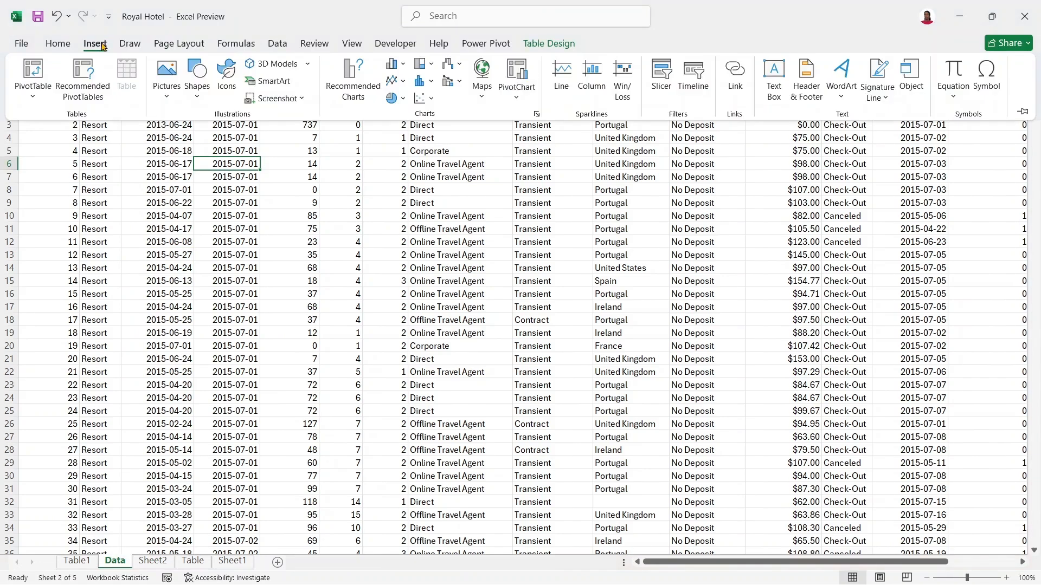
click(46, 78)
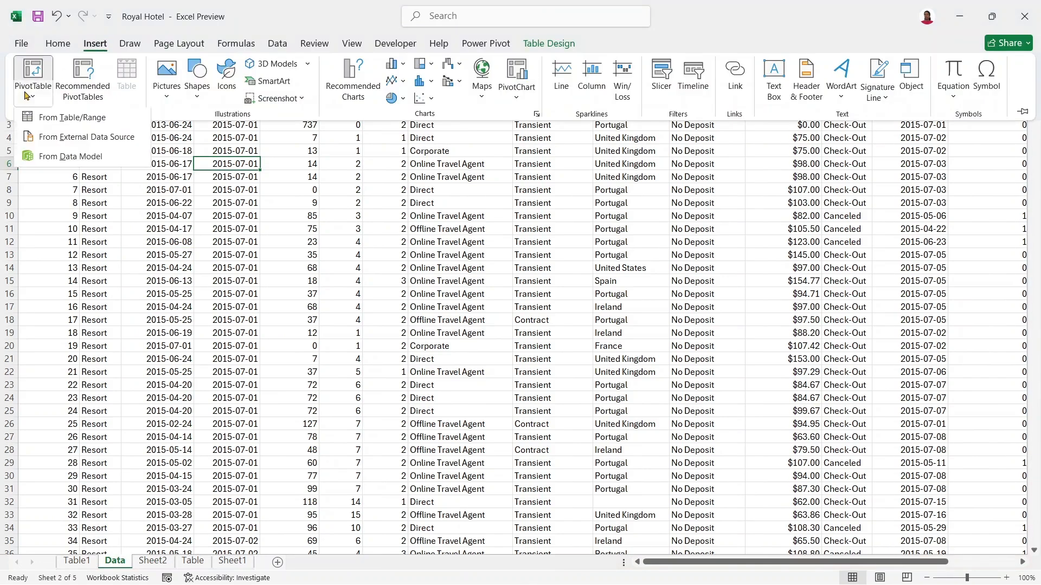
click(74, 119)
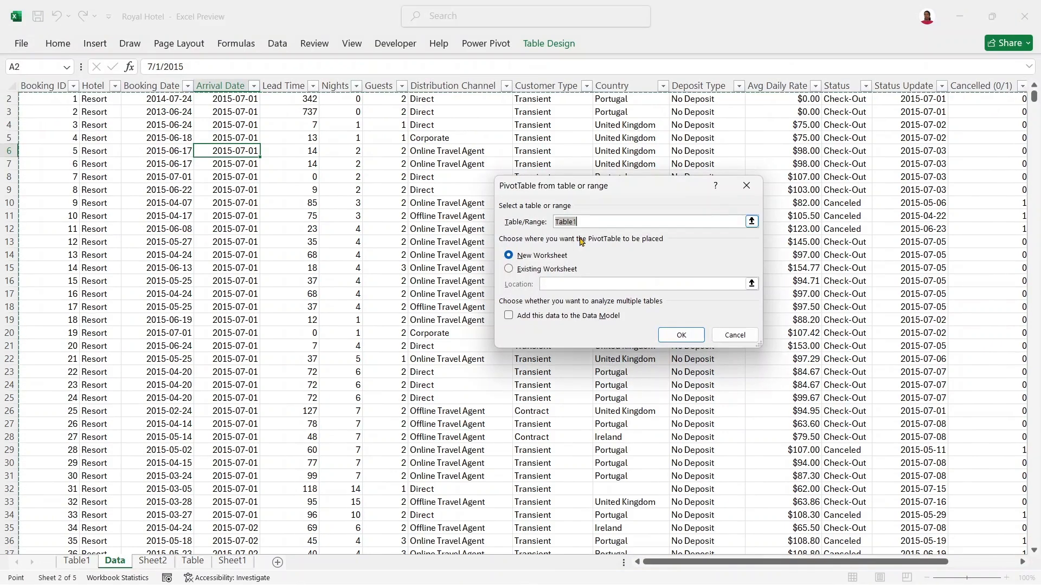
click(548, 317)
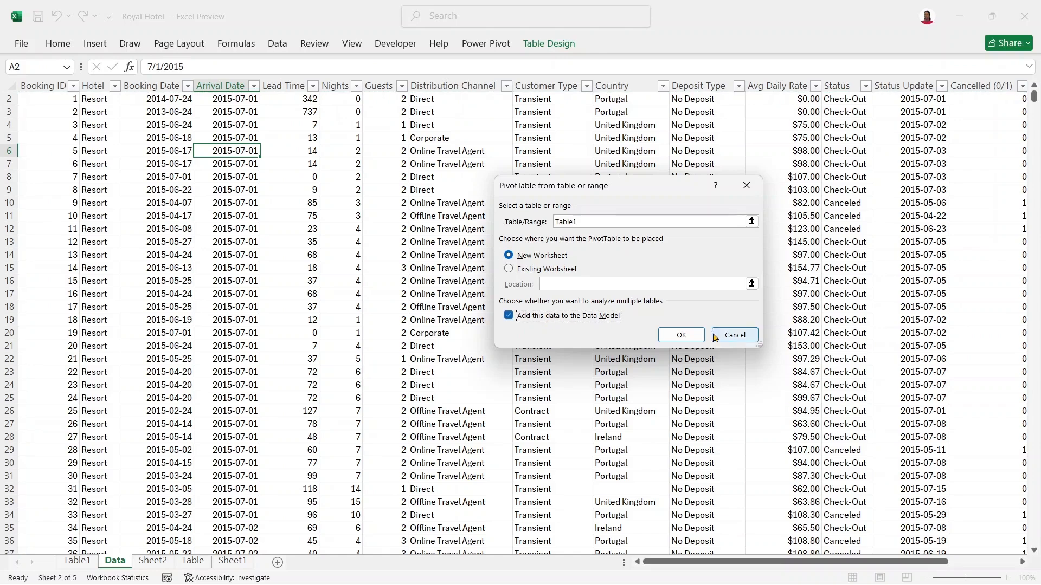
click(684, 342)
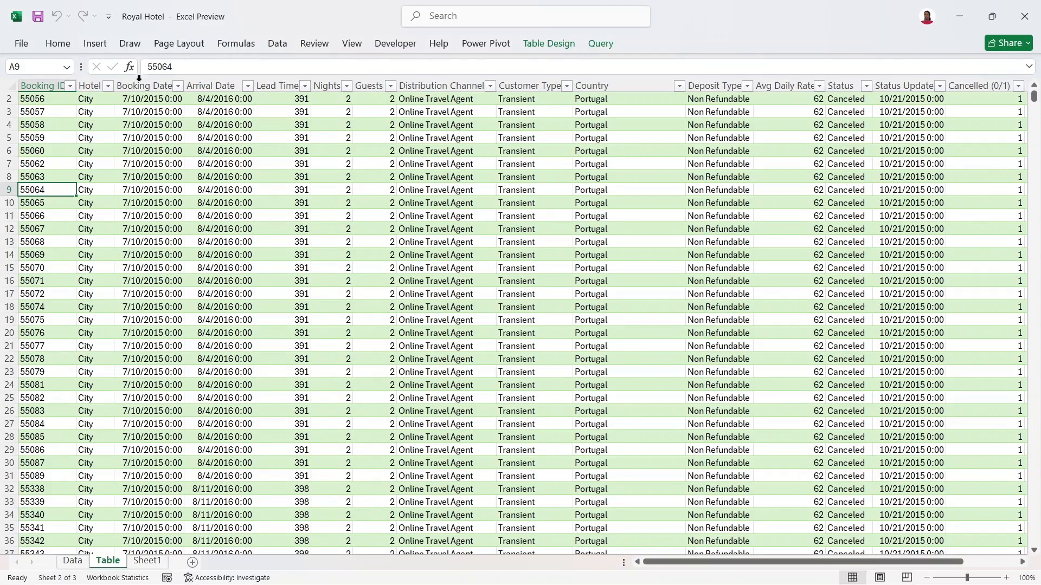
- Insert a PivotTable on a new worksheet from the range Table on the Table sheet, adding the data to the Data Model
click(96, 47)
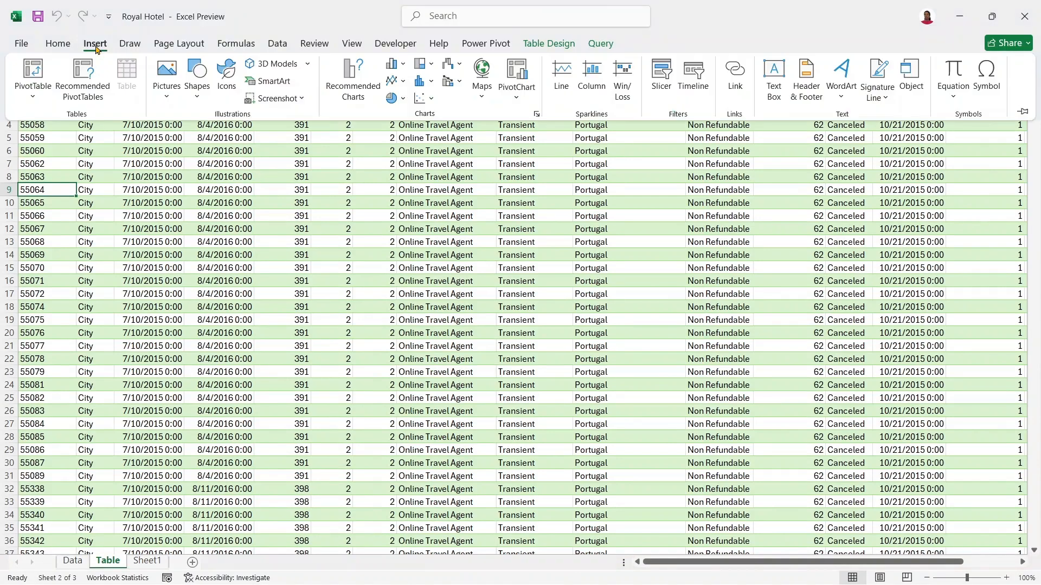
click(30, 95)
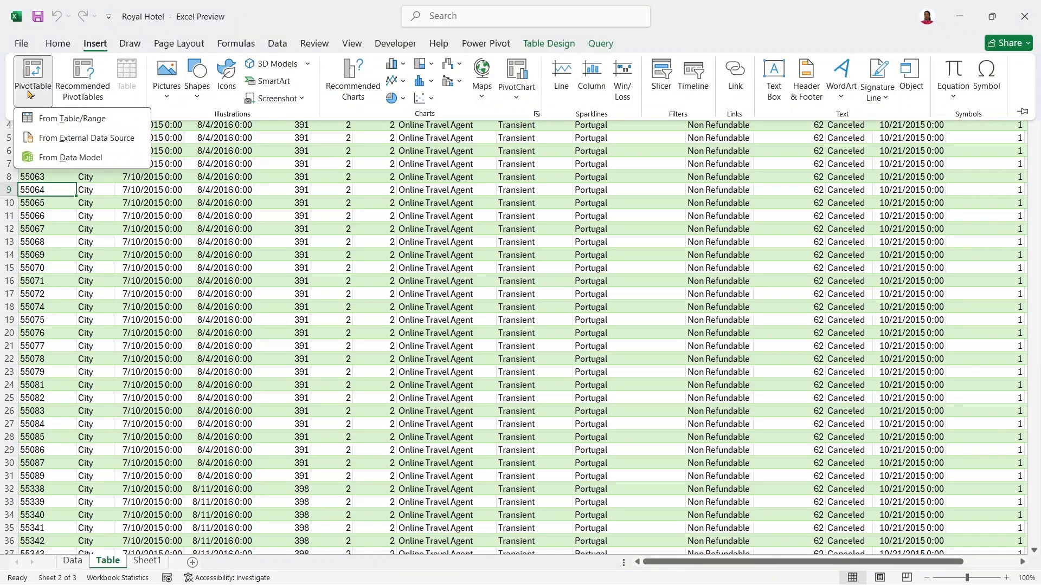
click(120, 117)
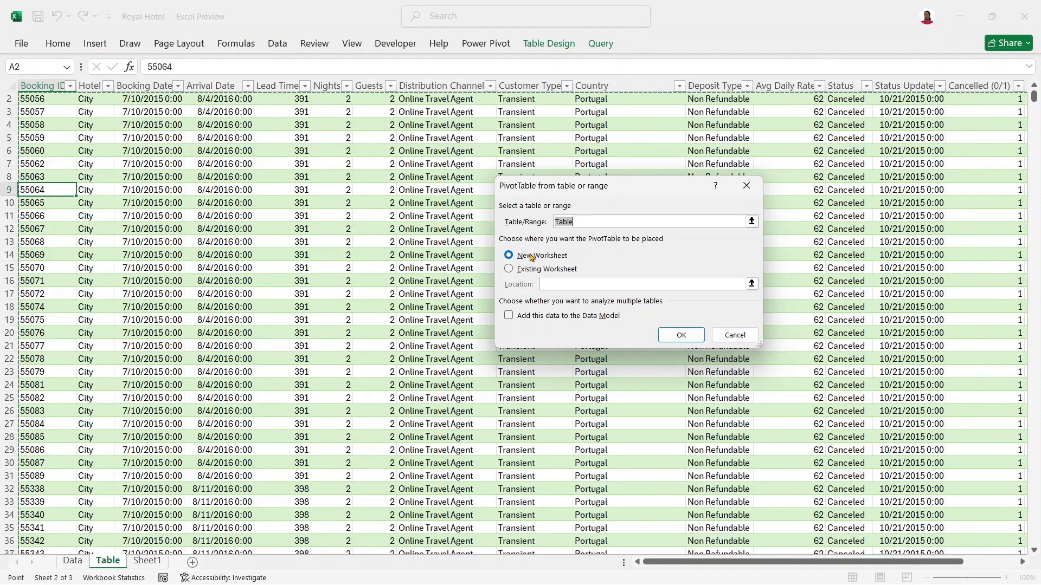
click(549, 319)
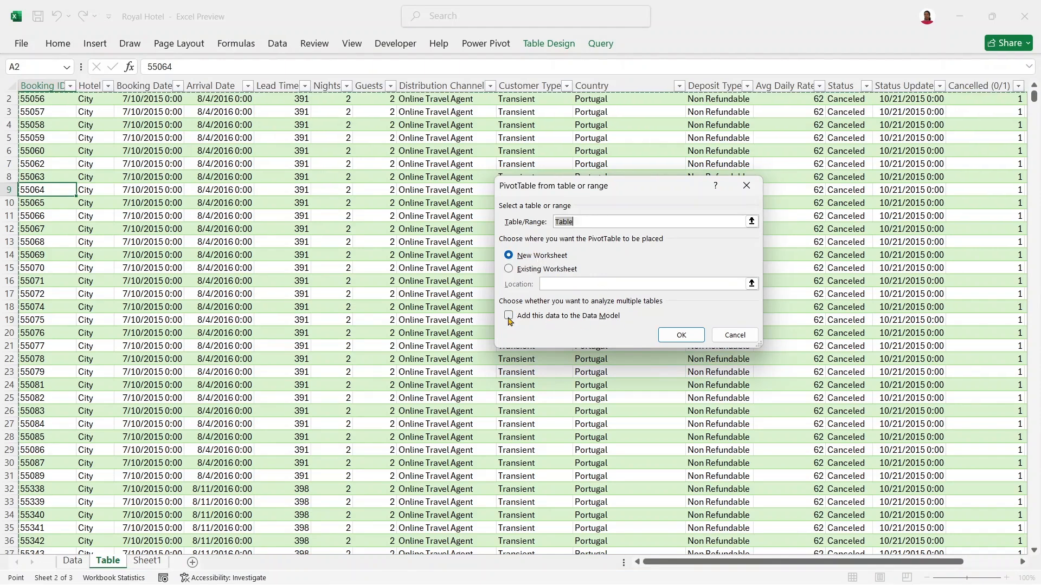
click(684, 339)
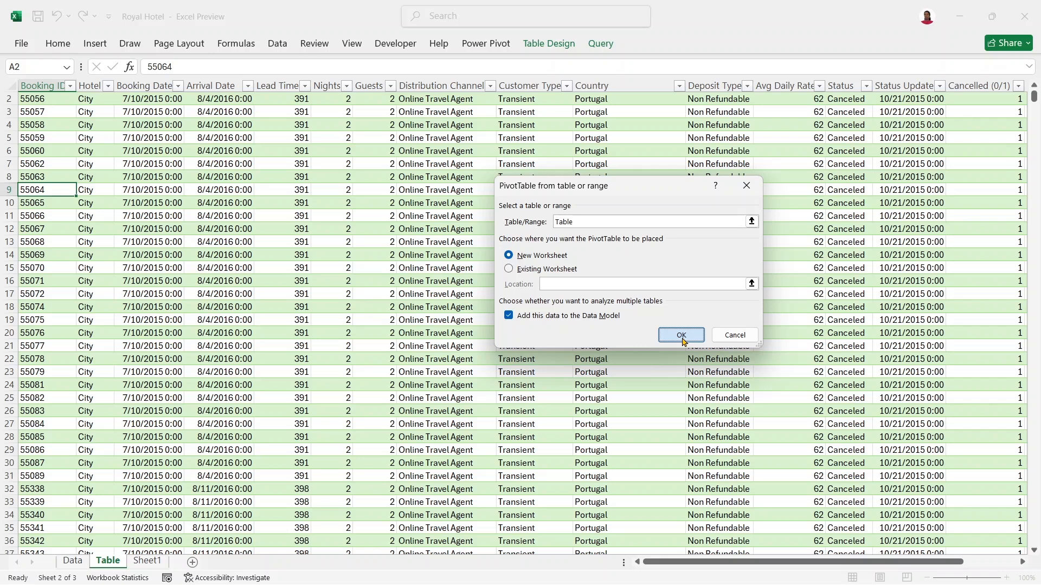
click(682, 336)
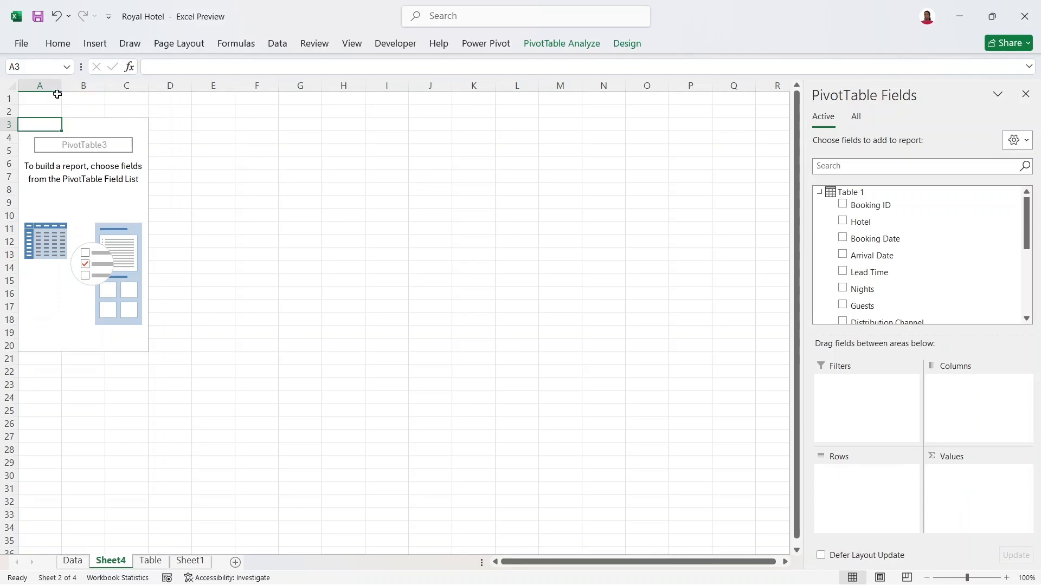
- Copy the question "Which hotel performs better?" from the text box on Sheet1
click(47, 112)
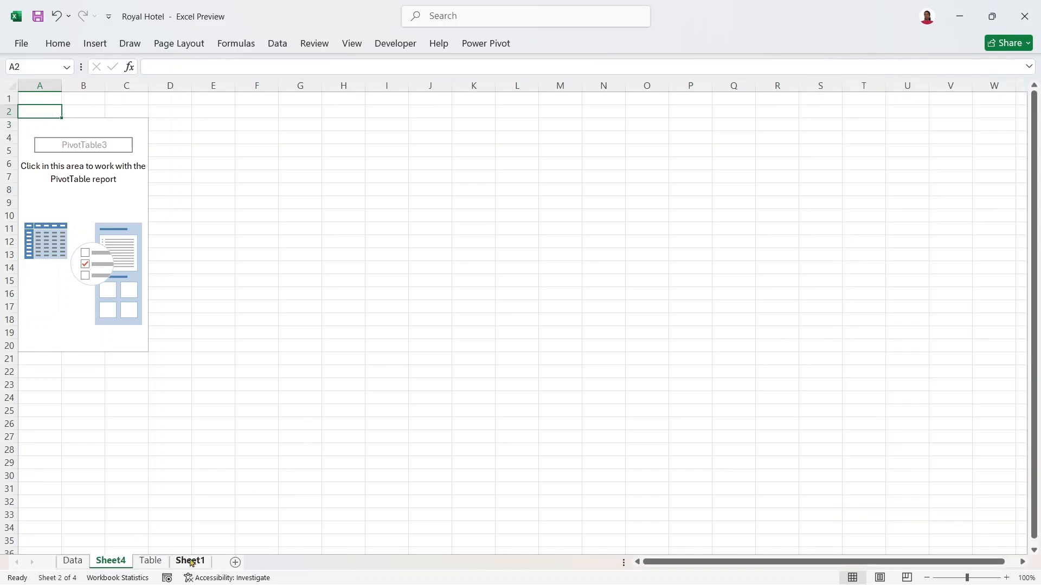
click(192, 562)
drag(503, 197, 320, 186)
key(ctrl+c)
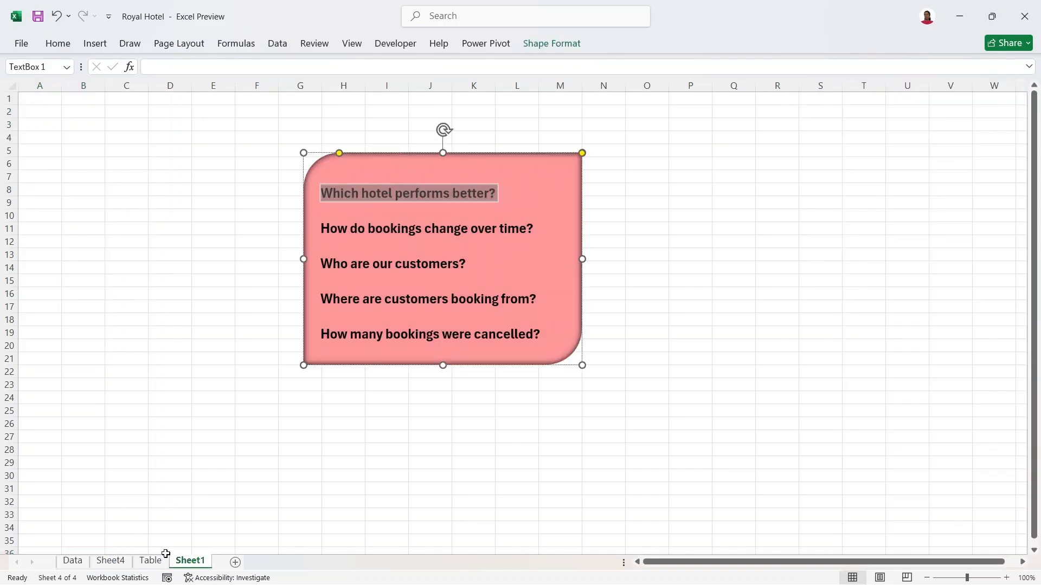
- Rename the PivotTable worksheet Sheet4 as "Pivot Field"
click(115, 561)
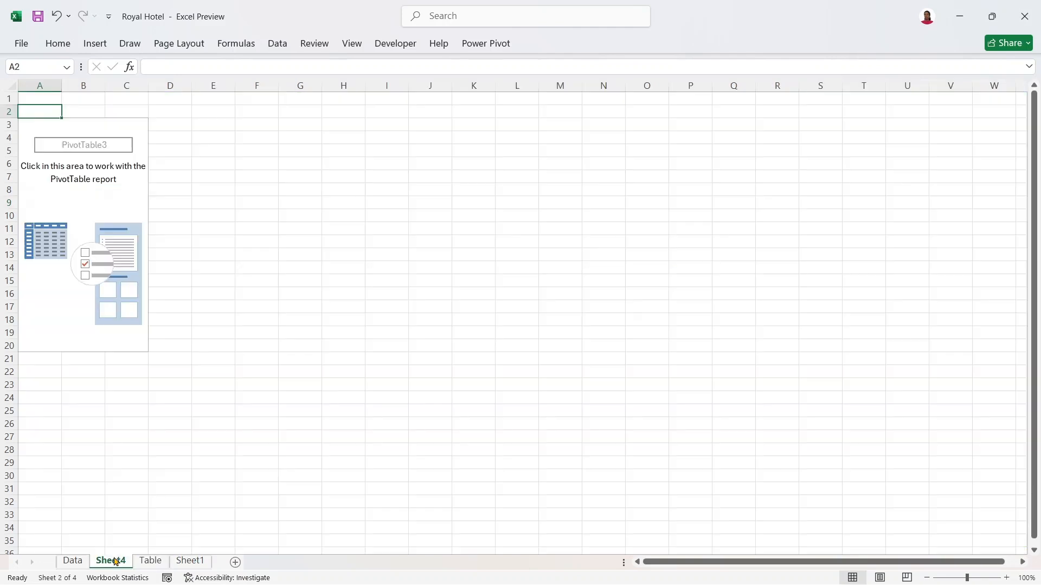
double_click(113, 561)
key(BackSpace)
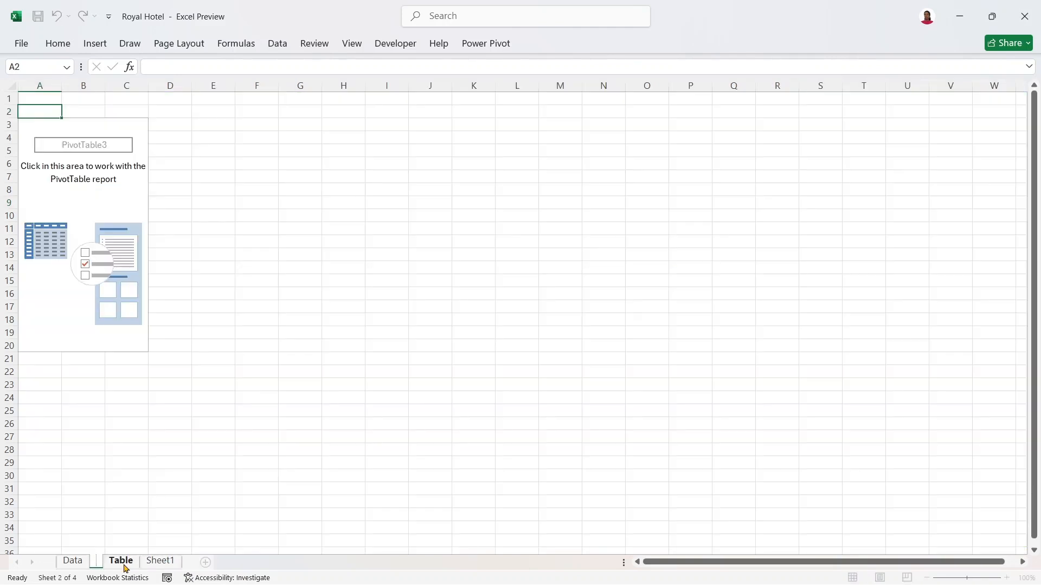
text(Pivot)
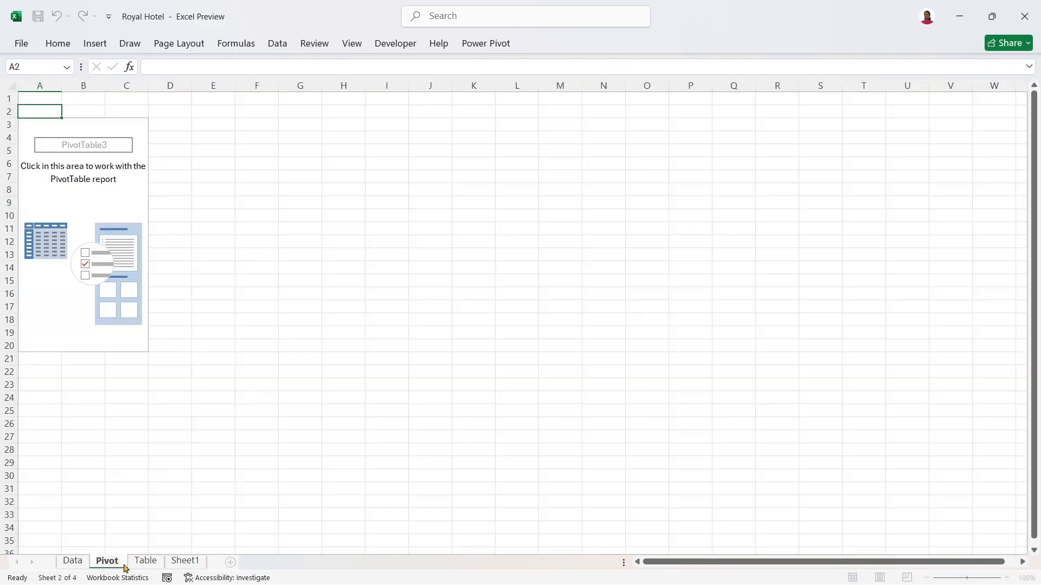
text( Tield)
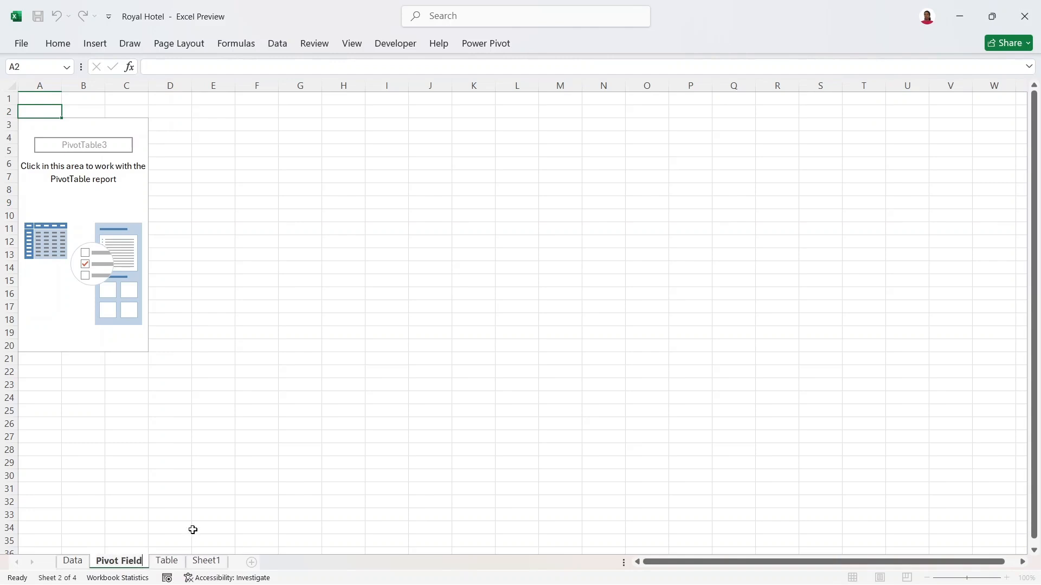
key(Return)
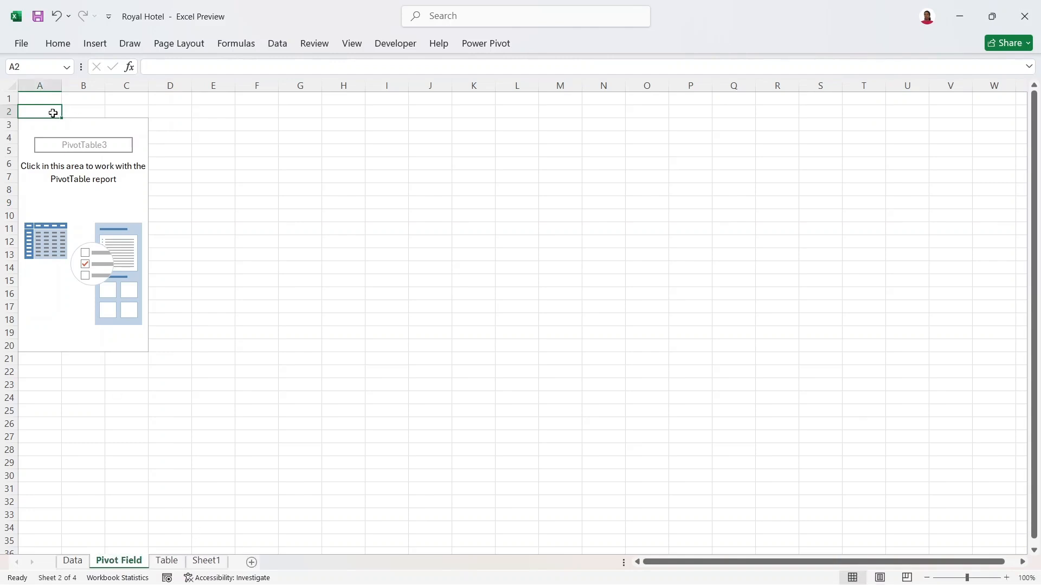
- Paste the copied question into cell A2 above the empty PivotTable as its heading
key(ctrl+v)
click(212, 108)
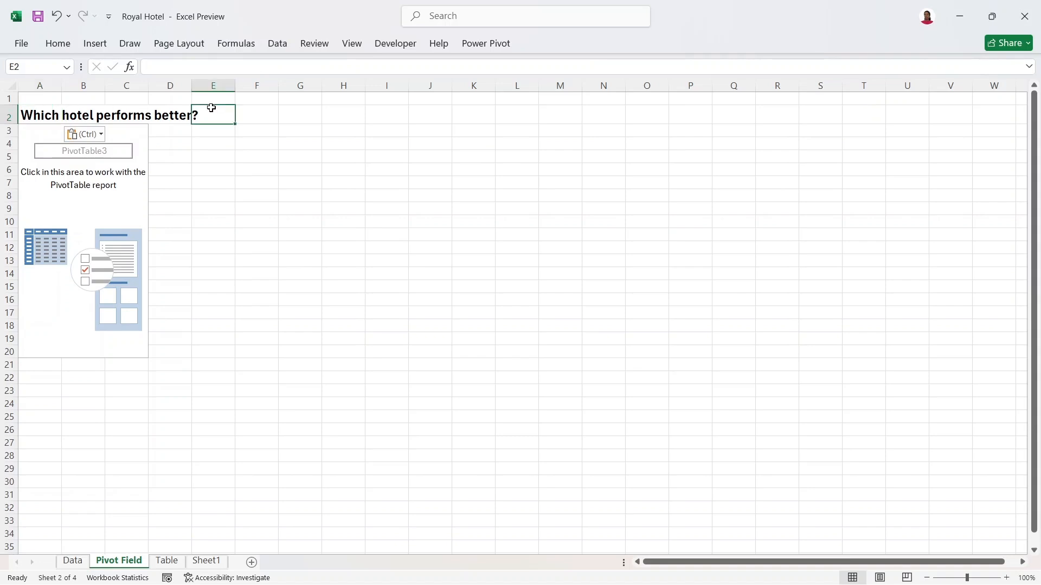
click(230, 192)
- Fill the heading cells A2:D2 containing "Which hotel performs better?" with yellow
drag(33, 114, 176, 114)
click(60, 44)
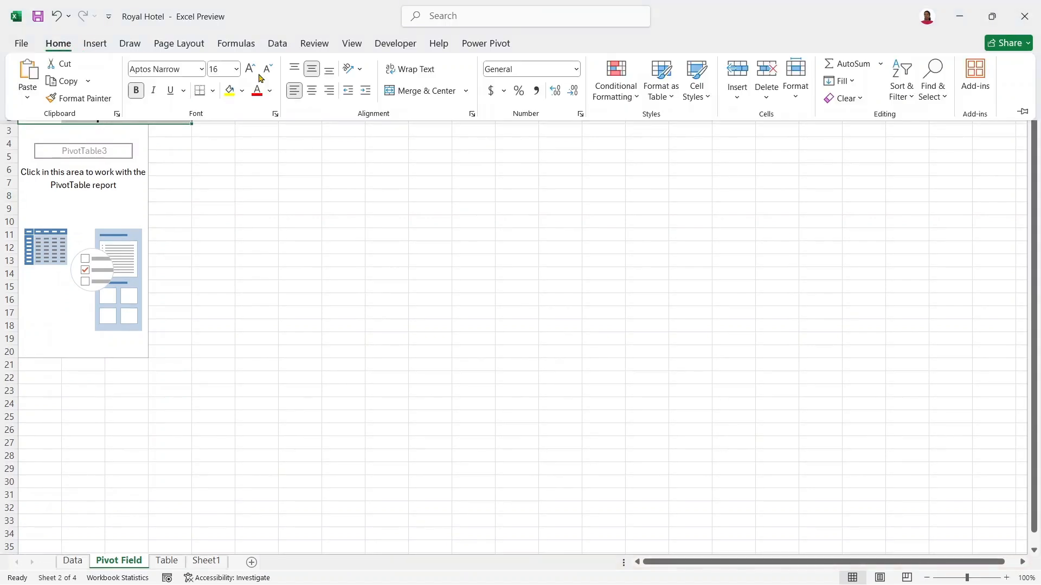
click(229, 92)
click(205, 211)
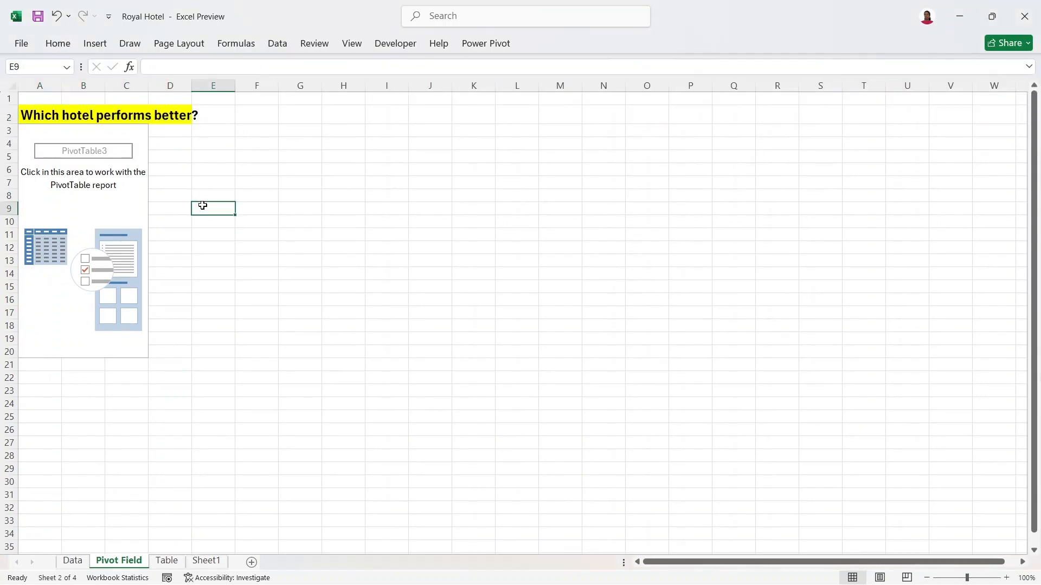
- Build the first PivotTable with Hotel as rows and the sum of Revenue as values
click(134, 185)
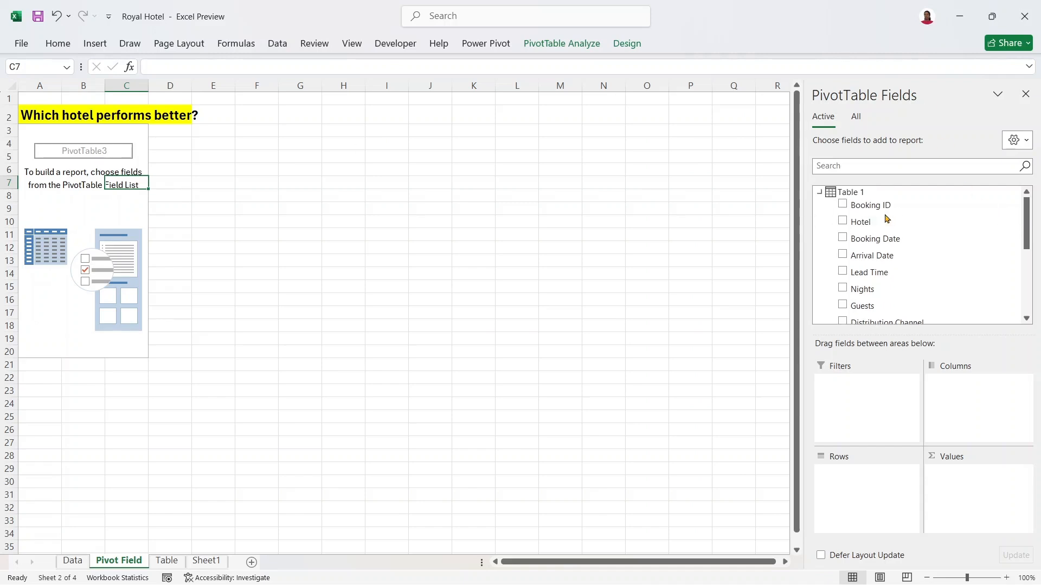
drag(857, 220, 858, 533)
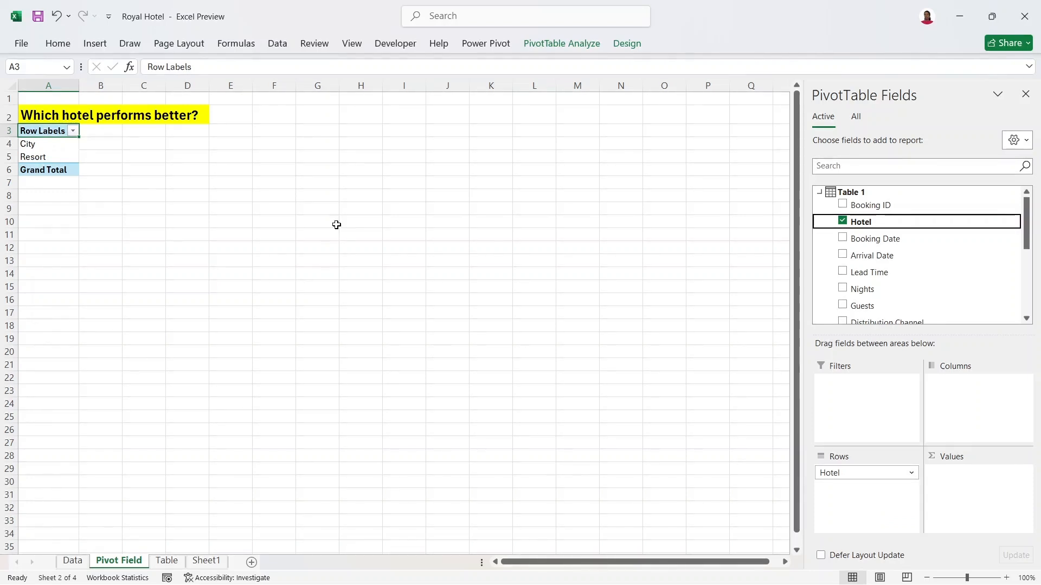
scroll(916, 255, down, 3)
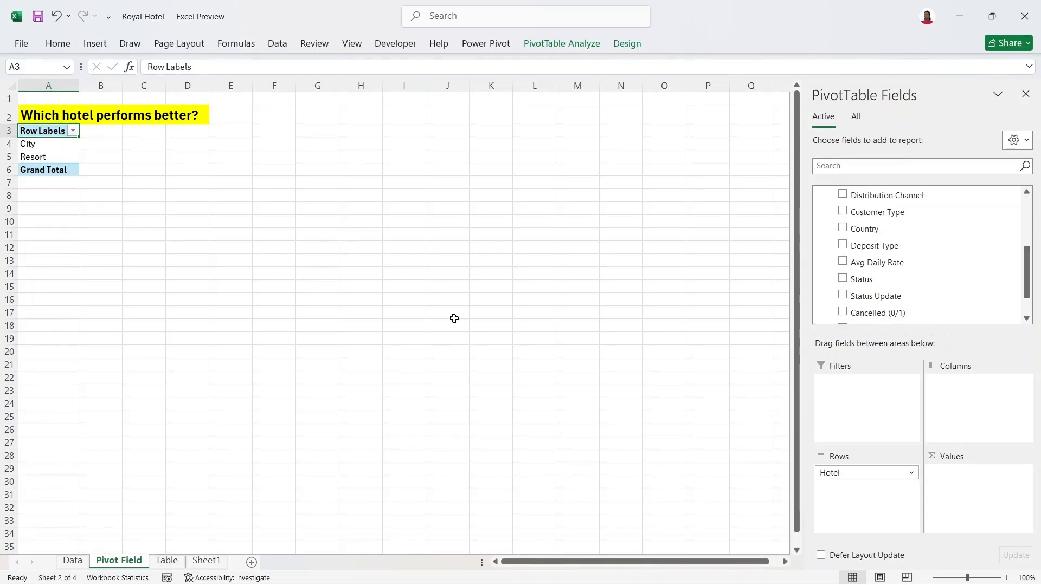
scroll(878, 262, down, 1)
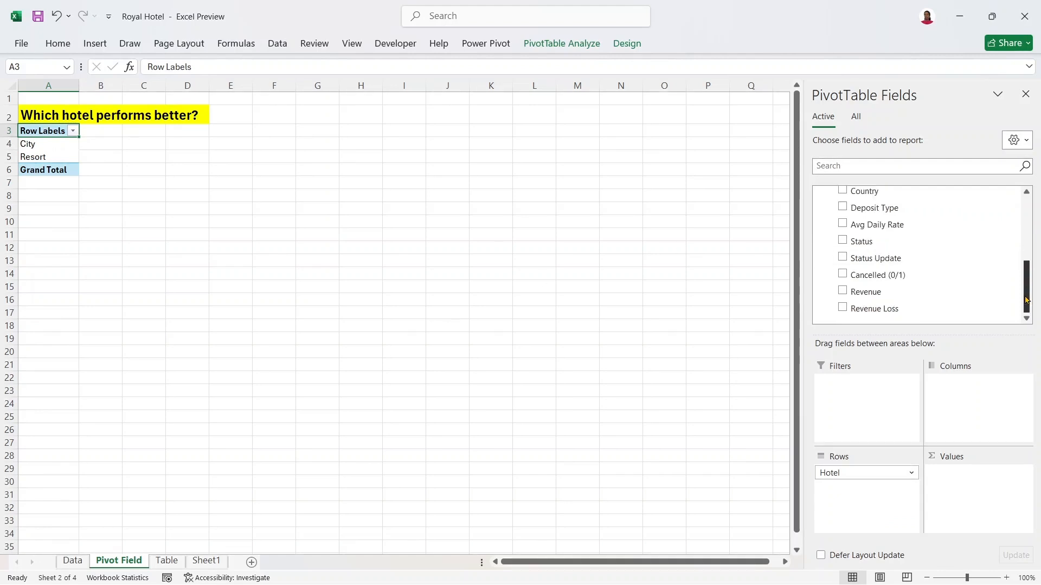
drag(867, 296, 970, 482)
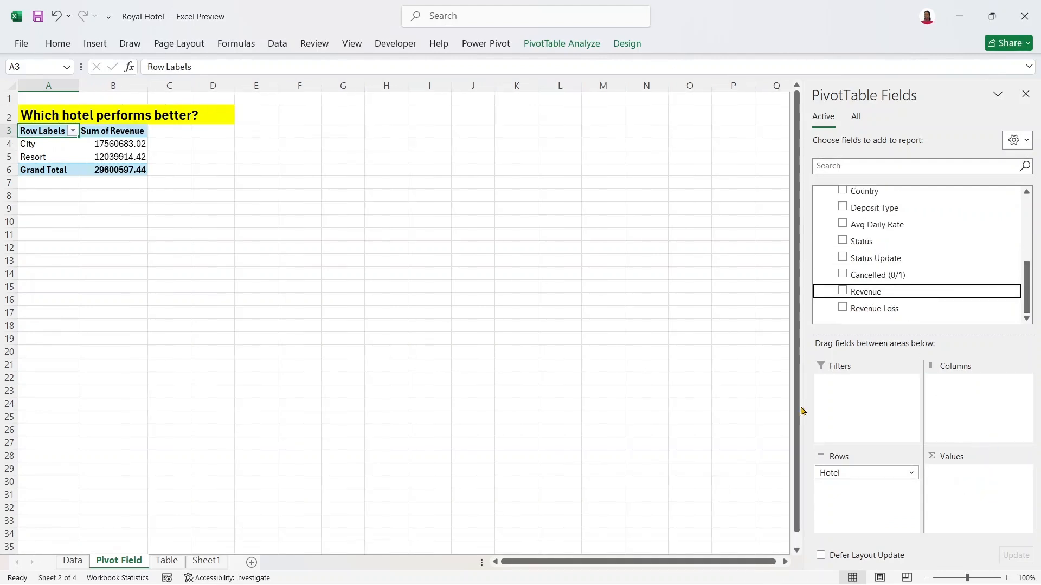
click(119, 146)
click(116, 168)
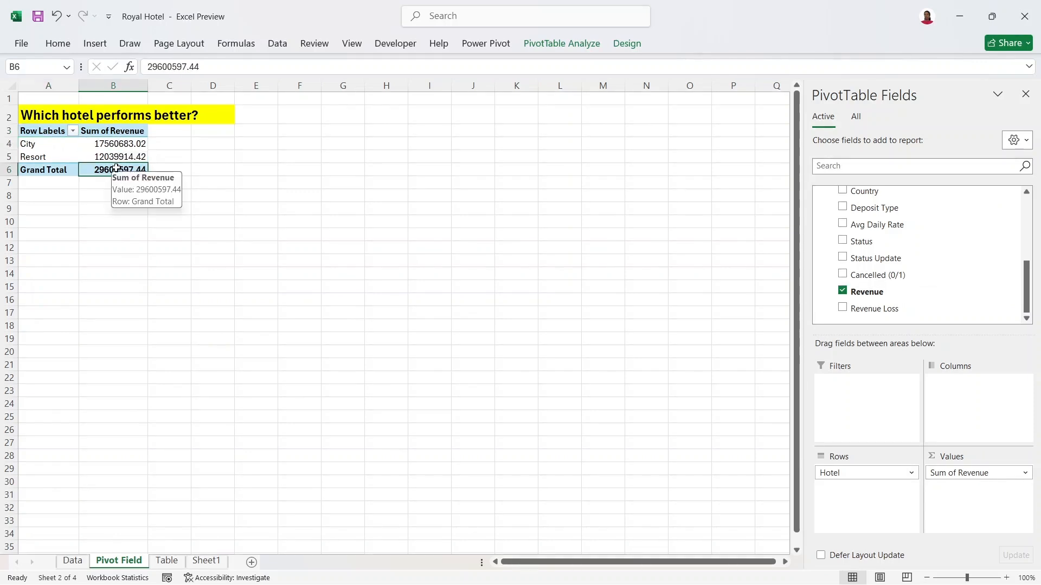
click(112, 143)
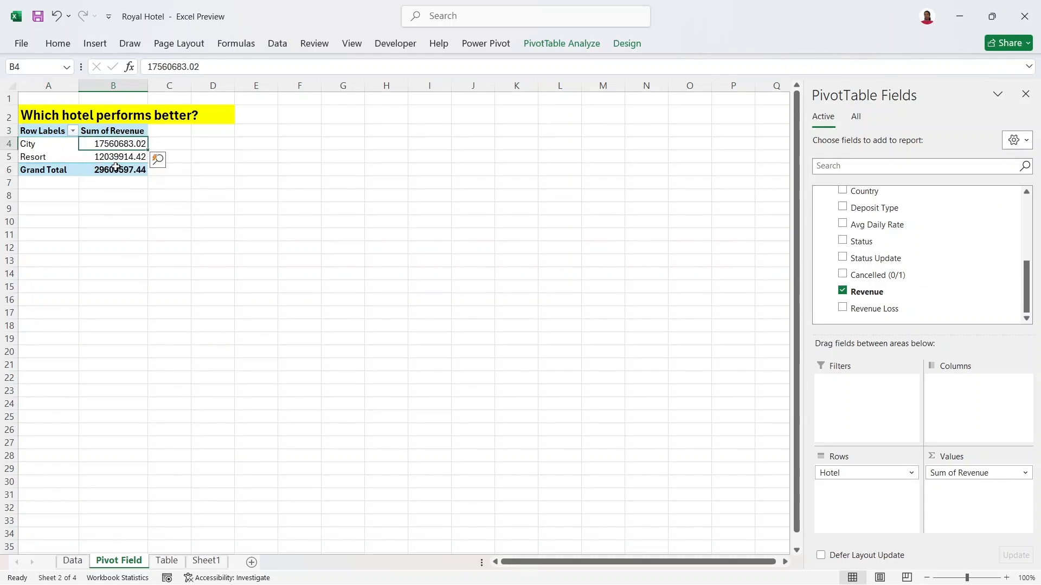
click(49, 146)
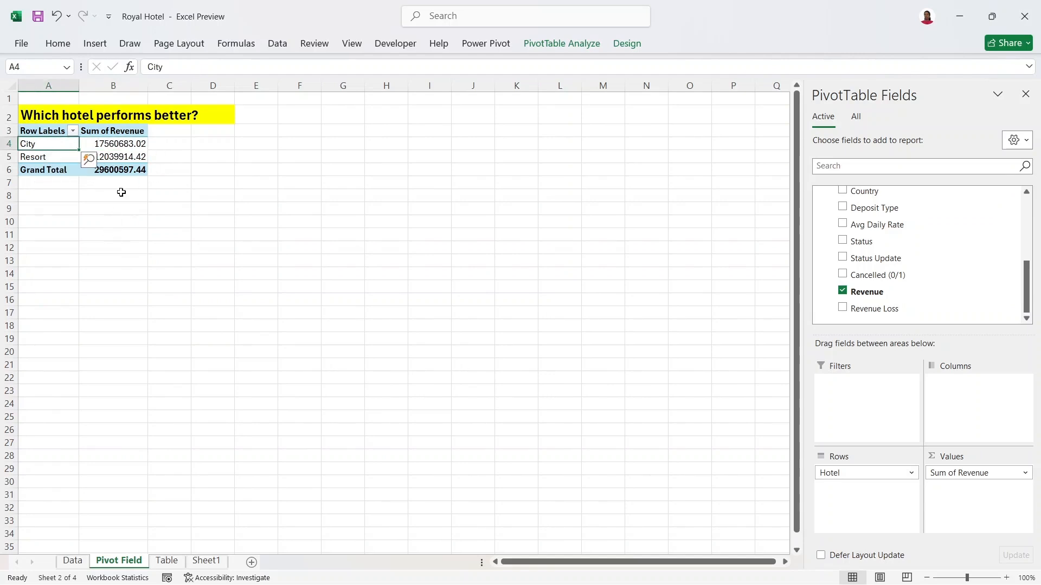
click(125, 168)
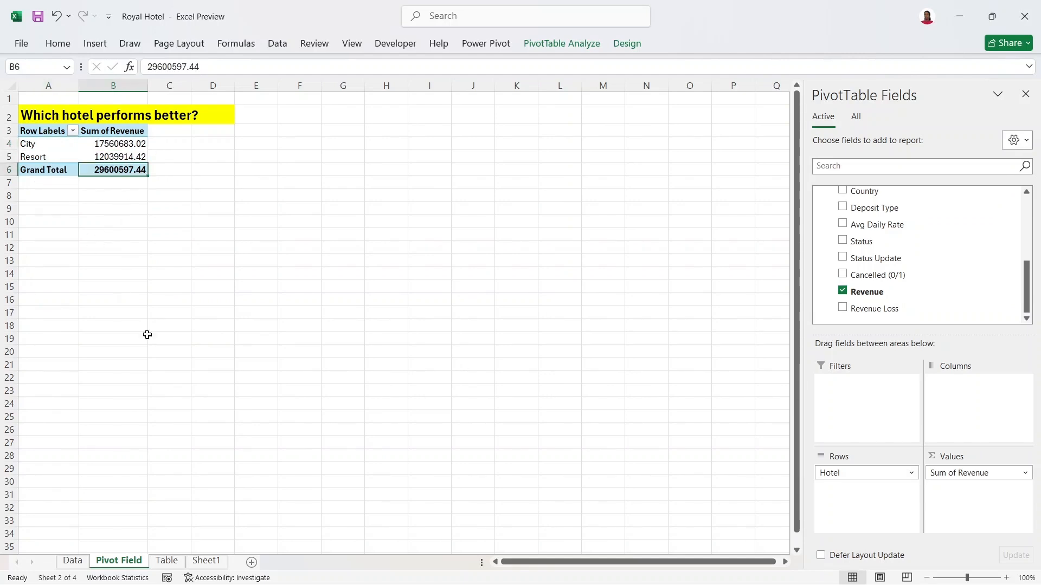
- Copy the question "How do bookings change over time?" from the Sheet1 text box into cell A9 of the Pivot Field sheet
click(206, 562)
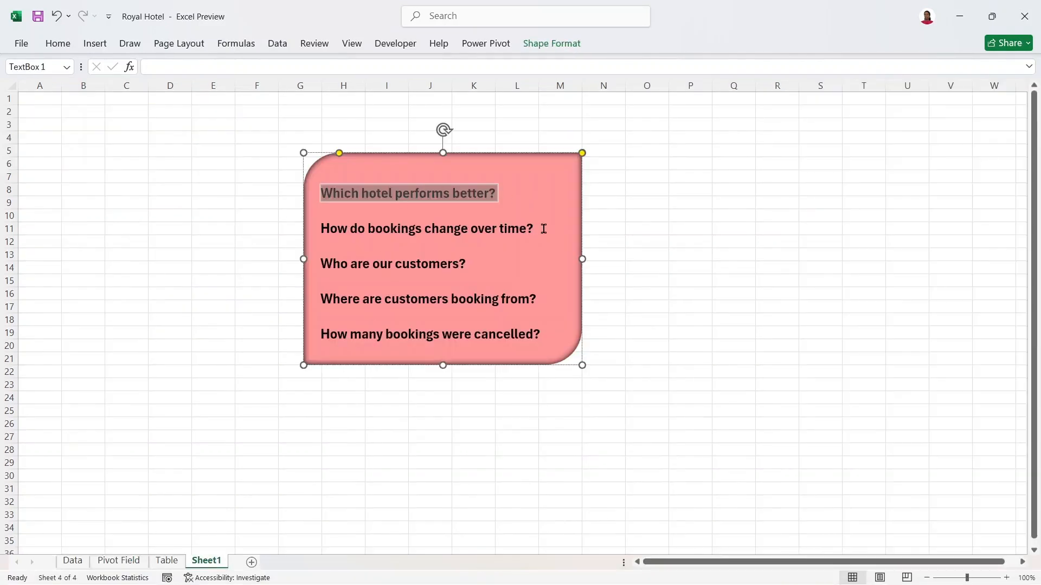
drag(544, 229, 338, 214)
key(ctrl+c)
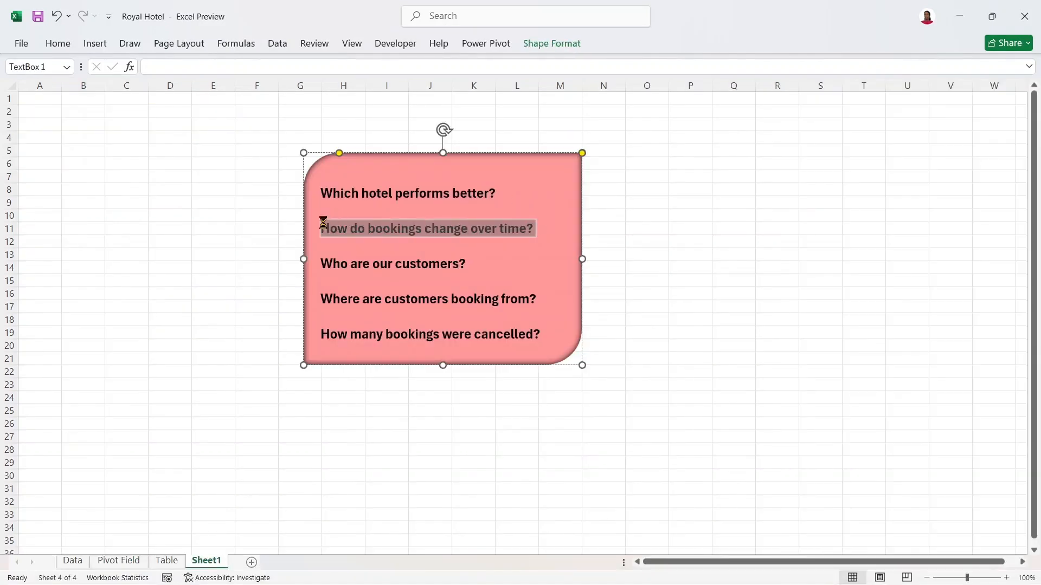
click(125, 563)
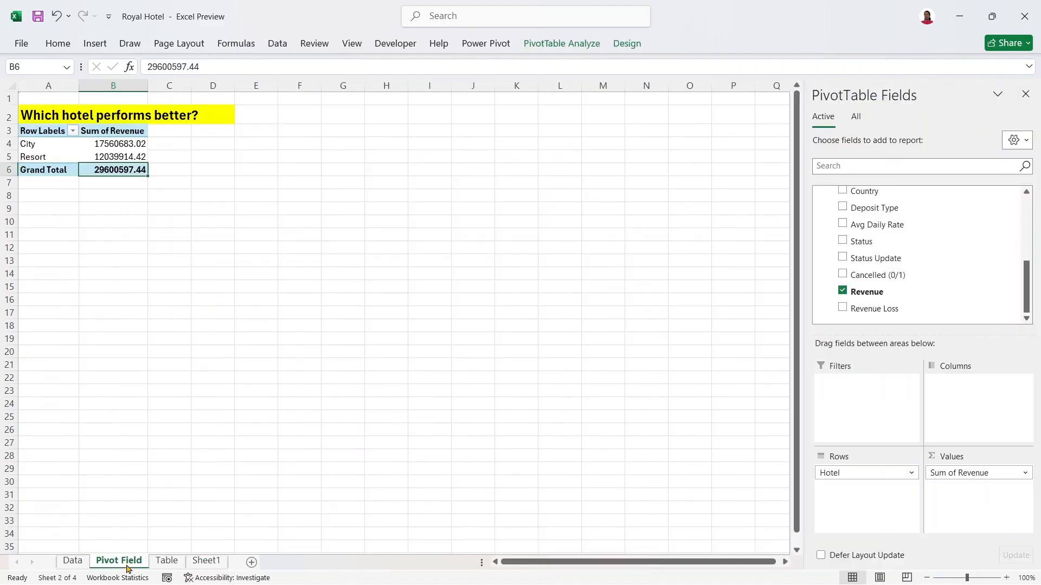
click(61, 210)
key(ctrl+v)
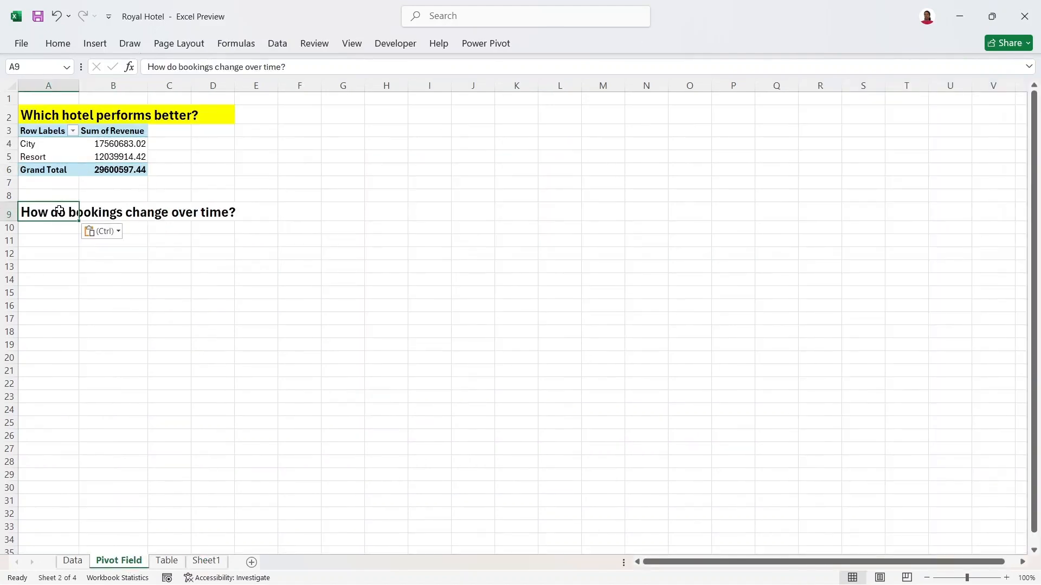
- Fill the heading cells A9:D9 containing "How do bookings change over time?" with yellow
drag(74, 211, 216, 214)
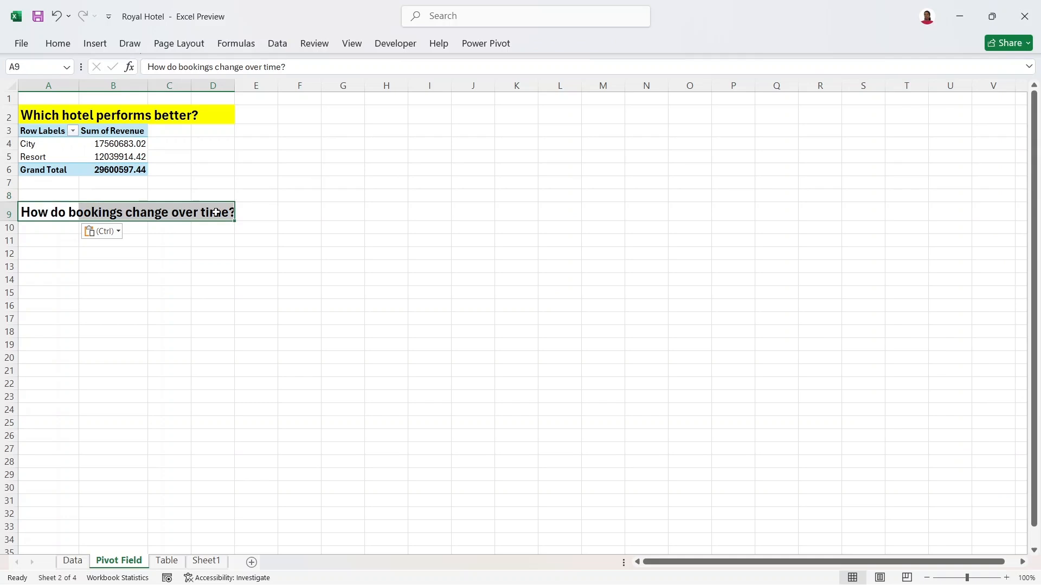
right_click(217, 219)
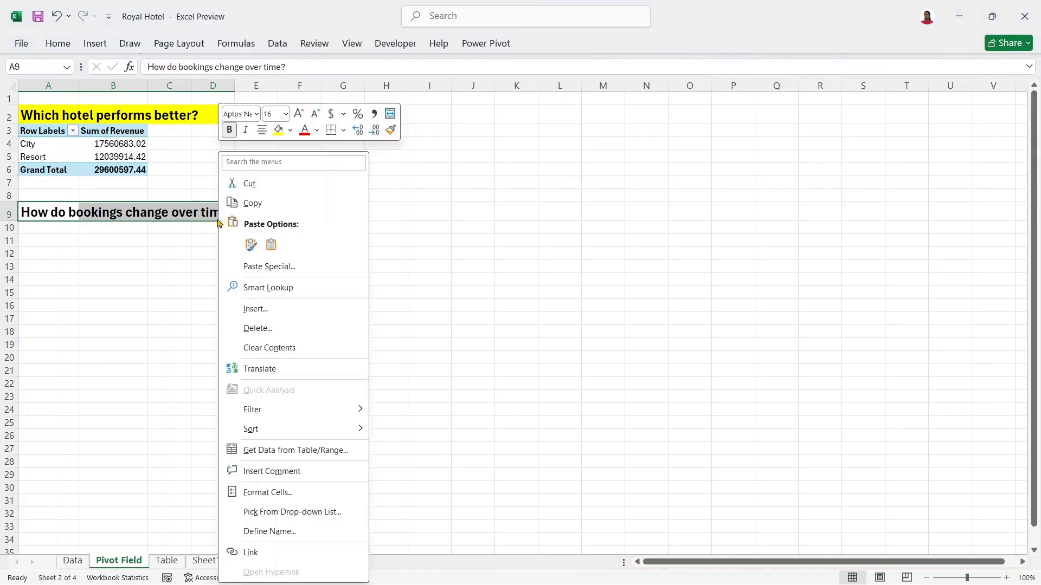
click(279, 130)
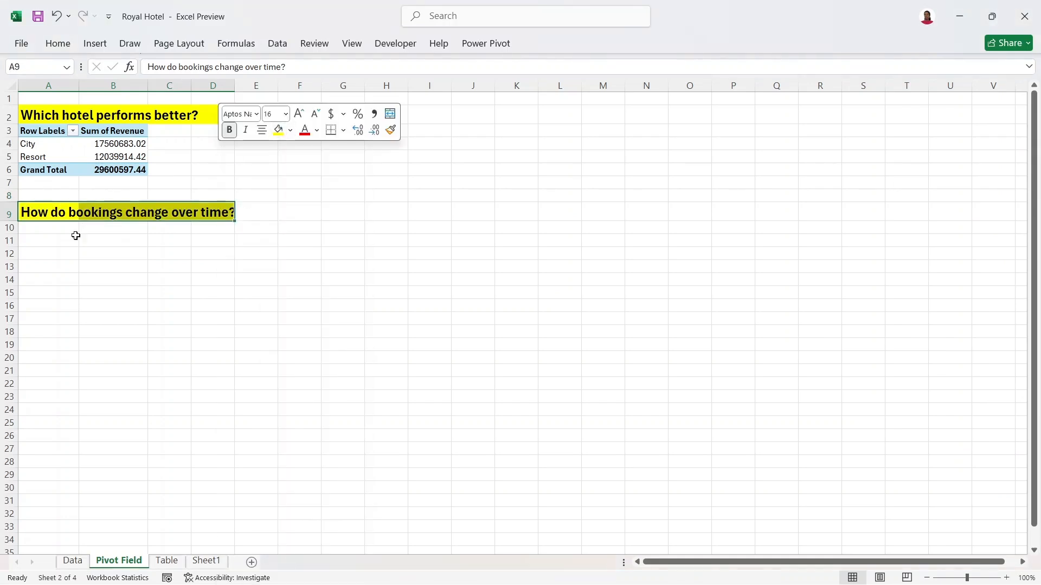
click(76, 256)
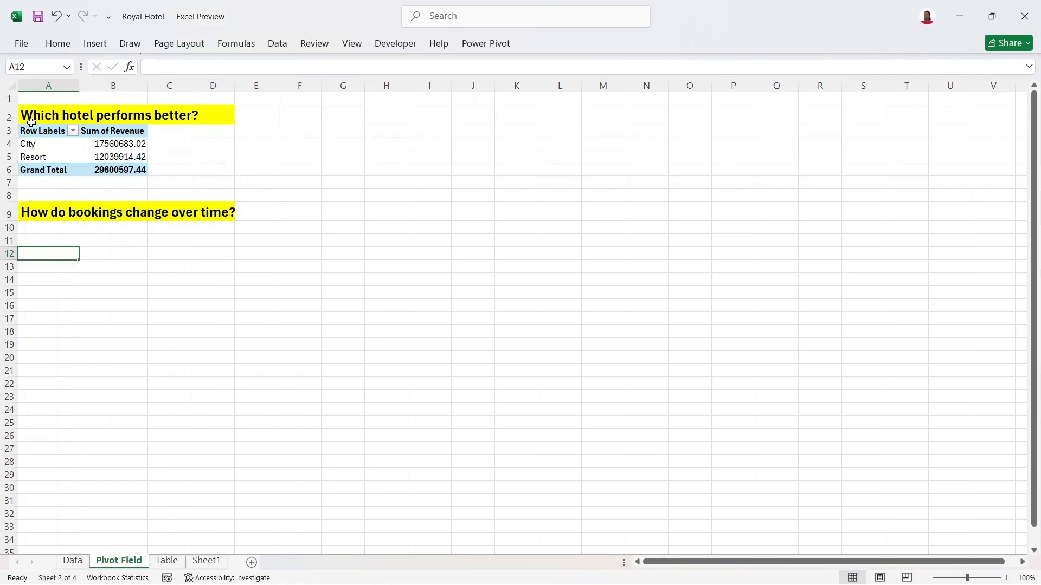
- Copy the hotel revenue PivotTable and paste it at cell A10 under the bookings heading
drag(30, 129, 131, 164)
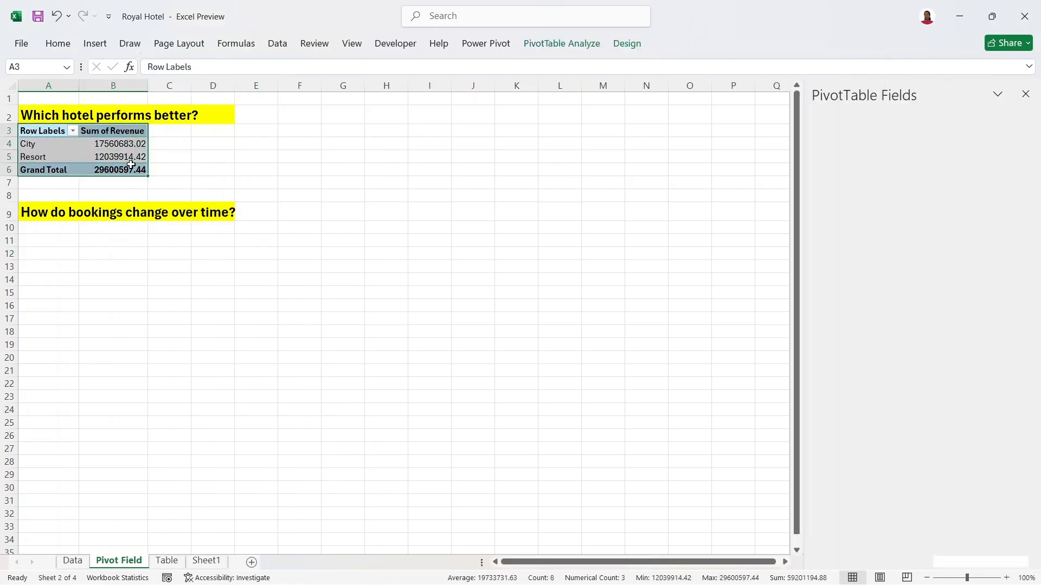
key(ctrl+c)
click(57, 231)
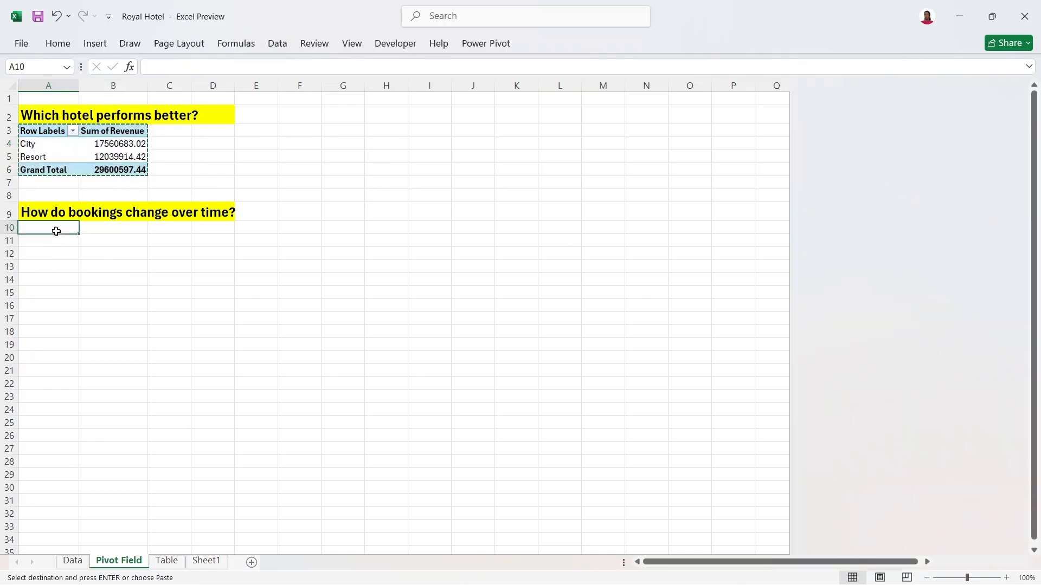
key(ctrl+v)
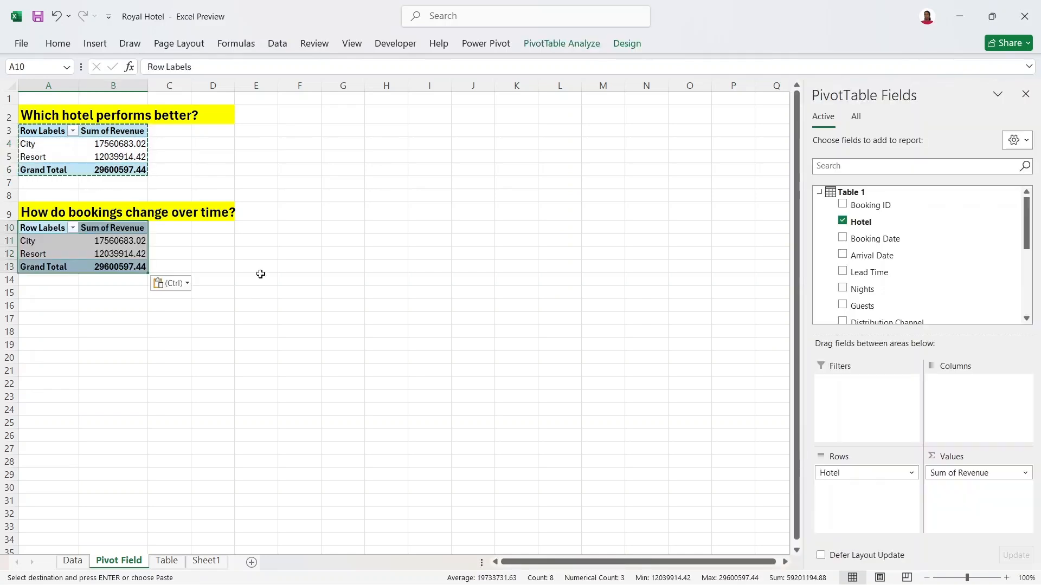
- Remove the Hotel and Sum of Revenue fields from the copied PivotTable under the bookings heading
drag(860, 474, 738, 462)
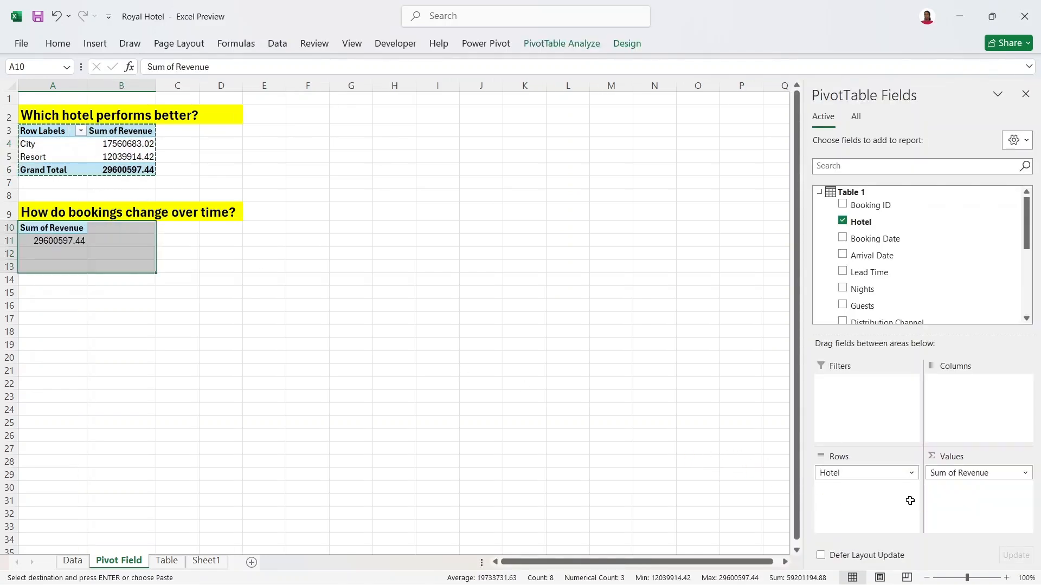
drag(949, 472, 632, 427)
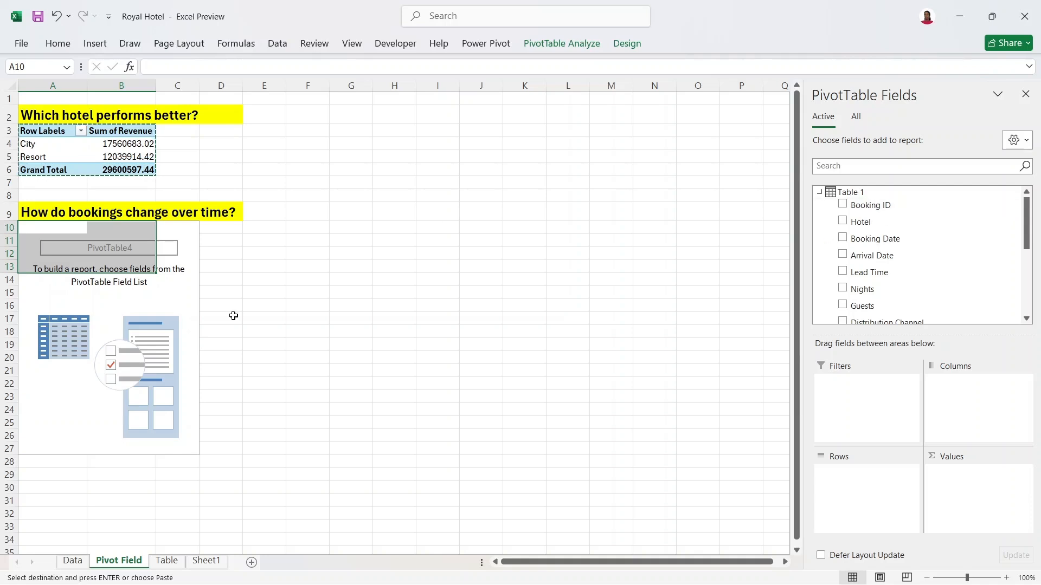
click(142, 287)
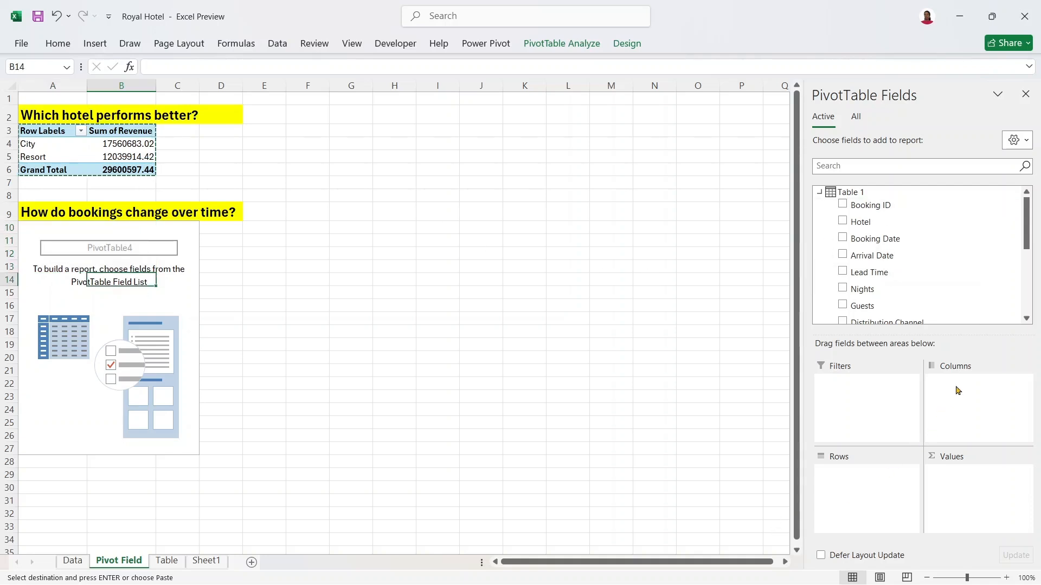
- Set the second PivotTable to count Booking ID by Booking Date, keeping only the Month level in the rows
drag(897, 238, 856, 476)
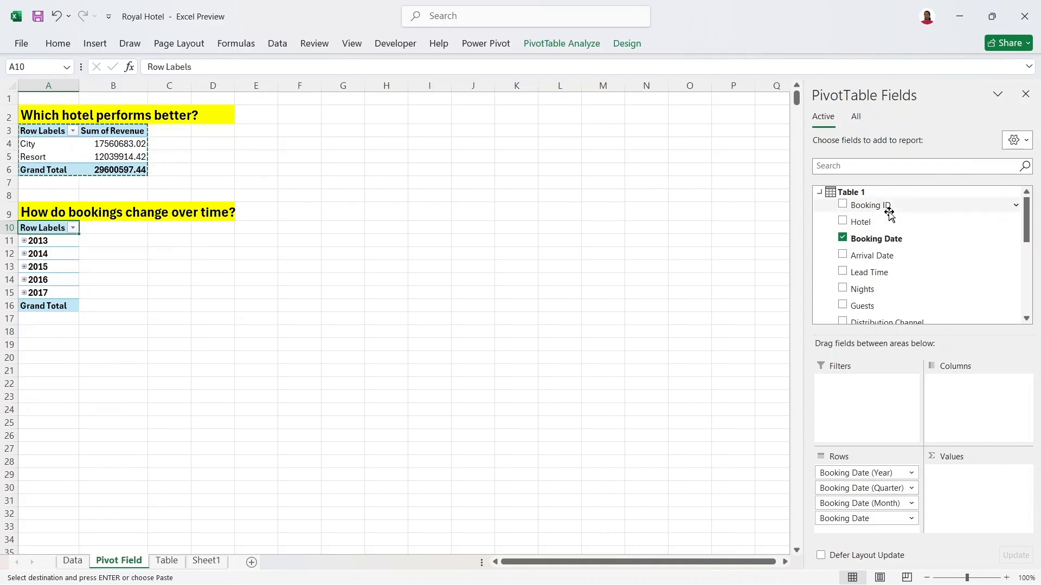
drag(869, 208, 976, 477)
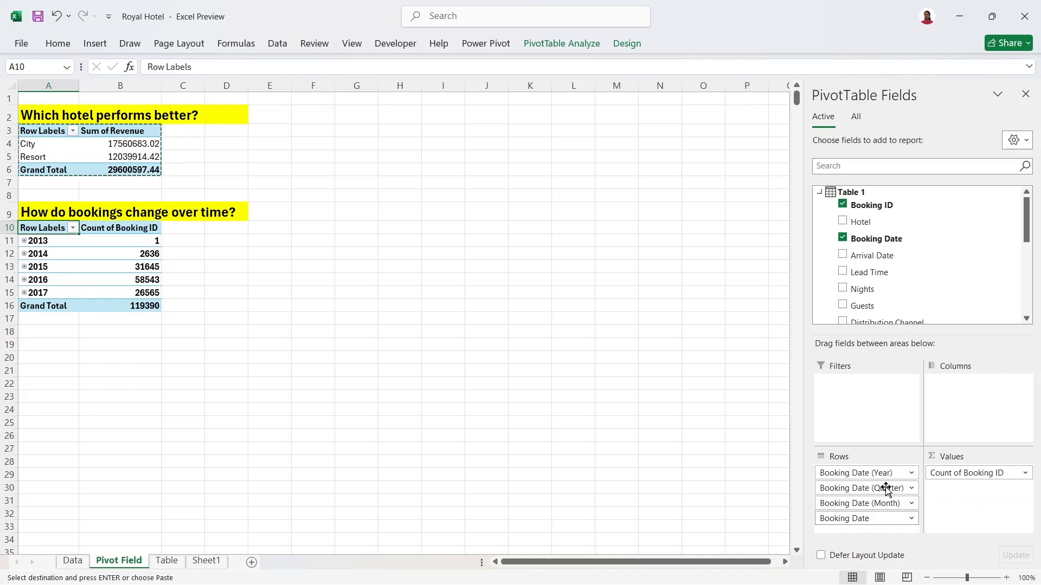
drag(887, 490, 748, 480)
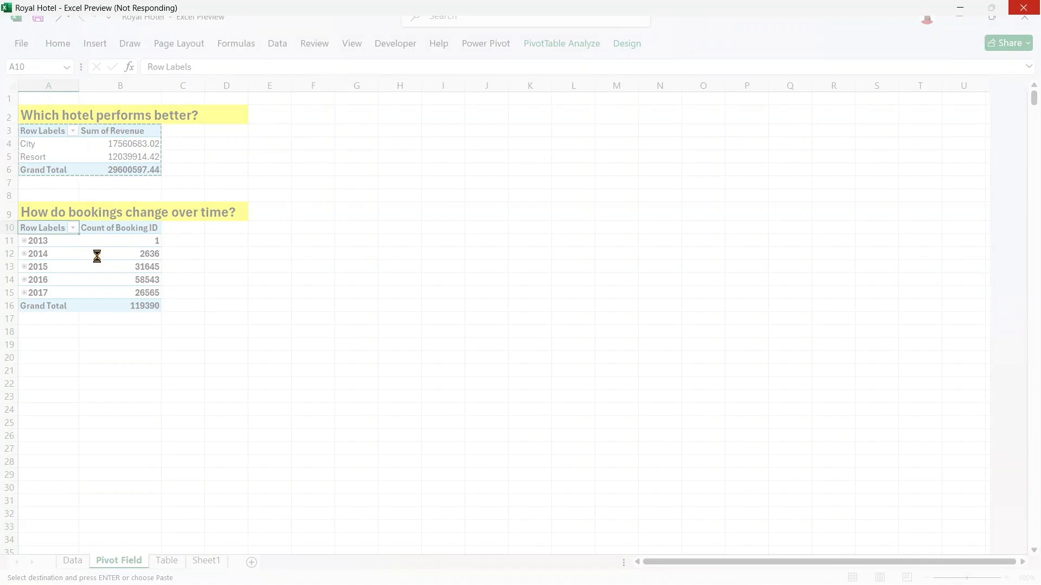
click(96, 256)
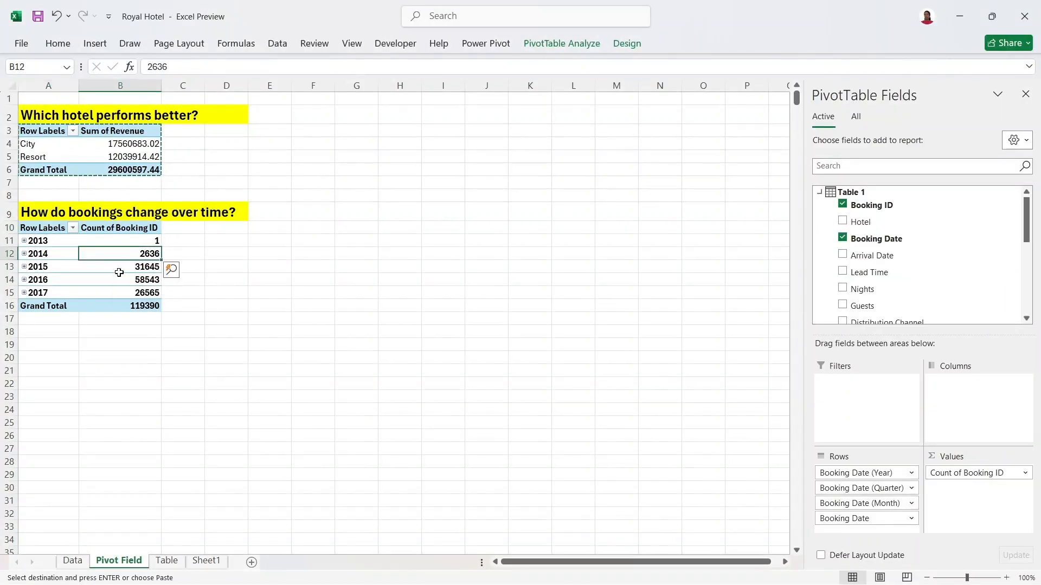
drag(856, 519, 760, 510)
drag(883, 491, 762, 492)
drag(883, 468, 738, 474)
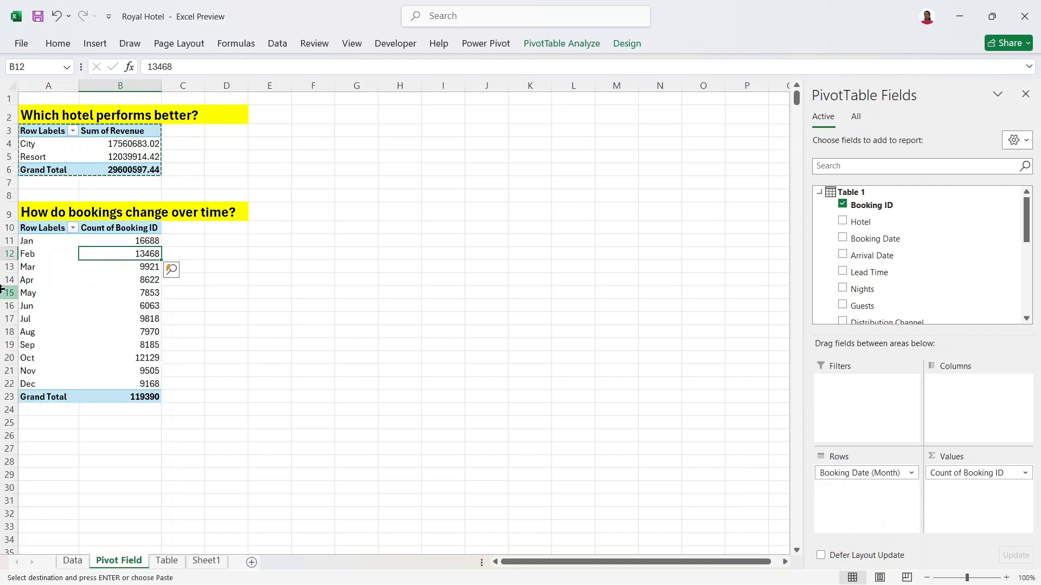
click(31, 242)
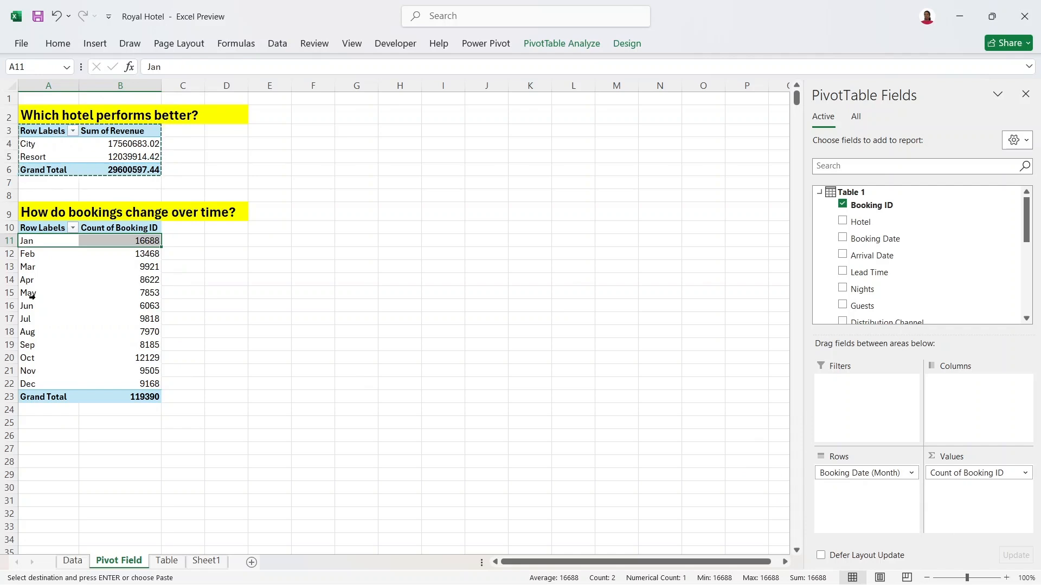
click(40, 388)
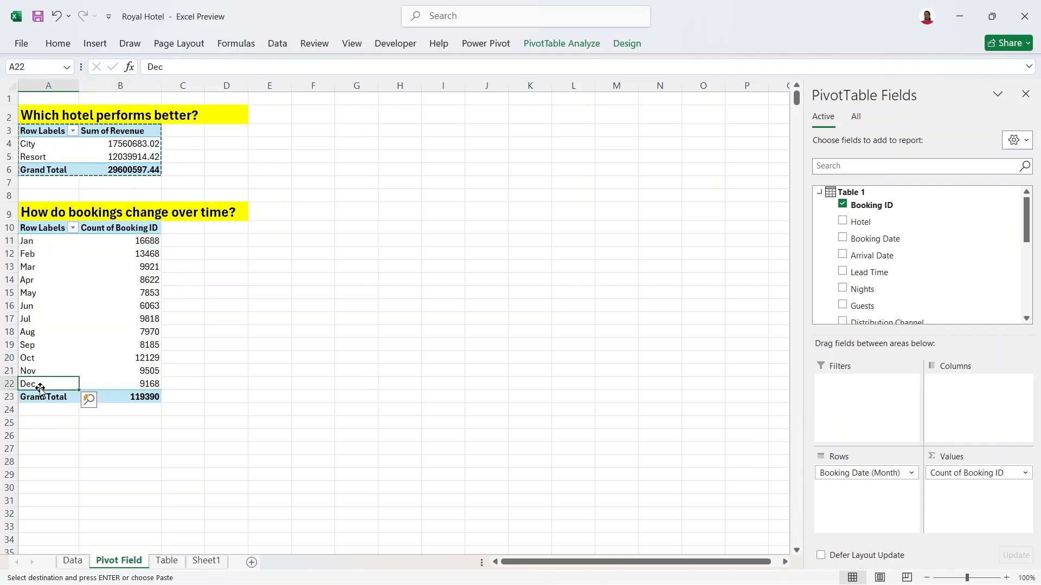
click(140, 252)
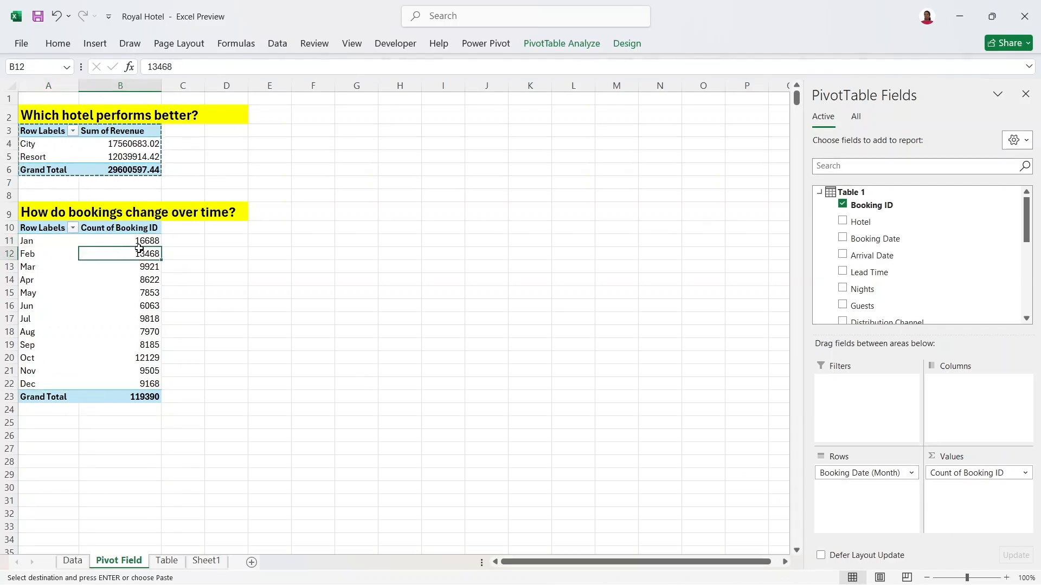
- Sort the hotel revenue PivotTable by Sum of Revenue from largest to smallest
click(126, 146)
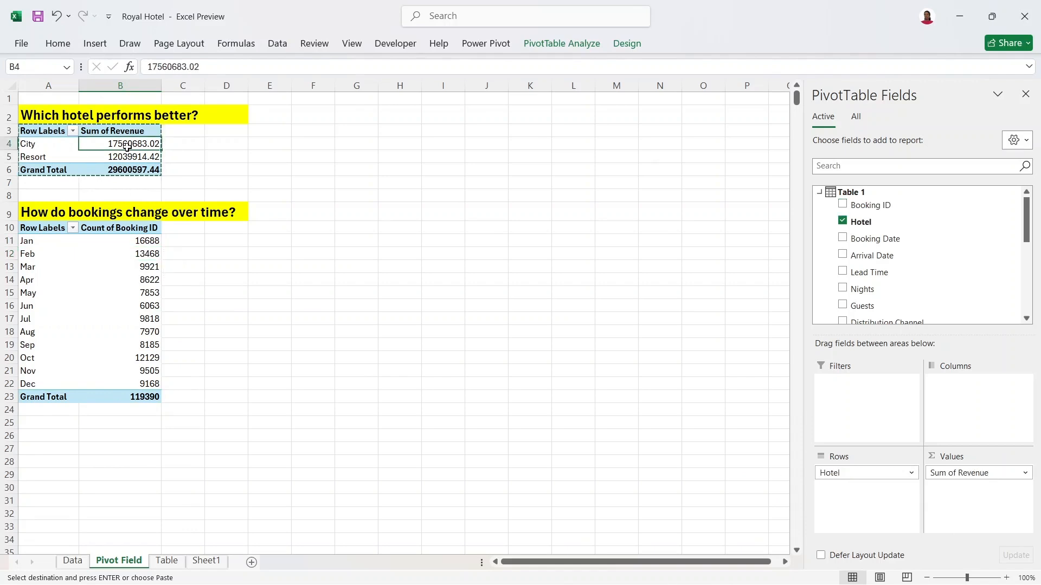
right_click(127, 146)
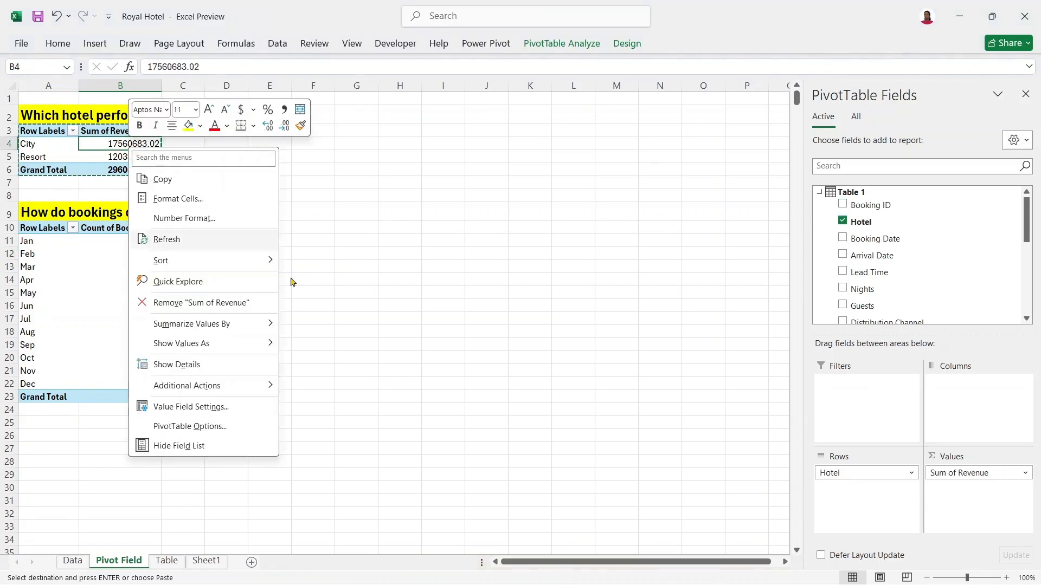
mouse_move(260, 261)
click(335, 282)
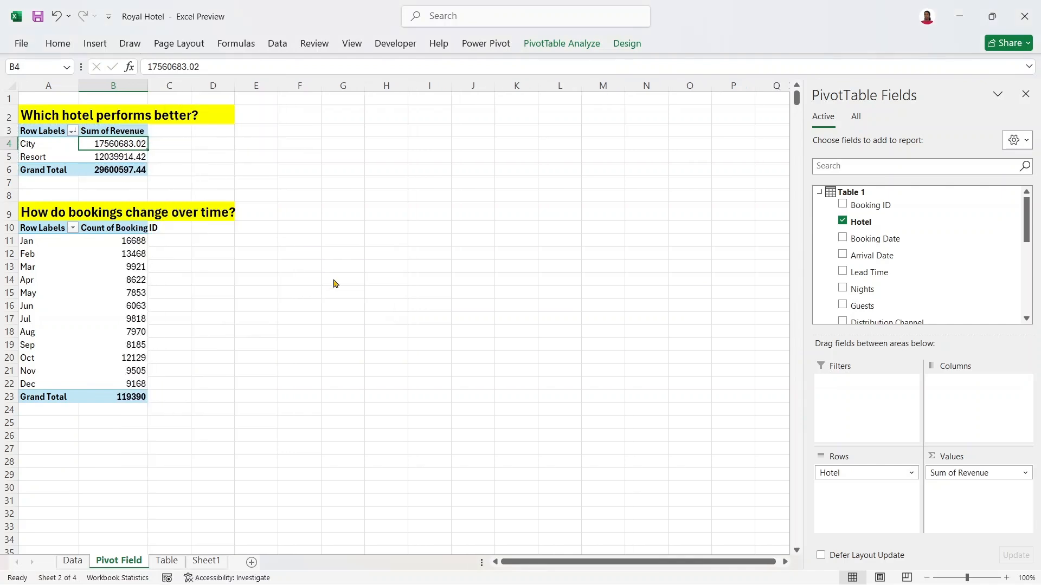
click(115, 265)
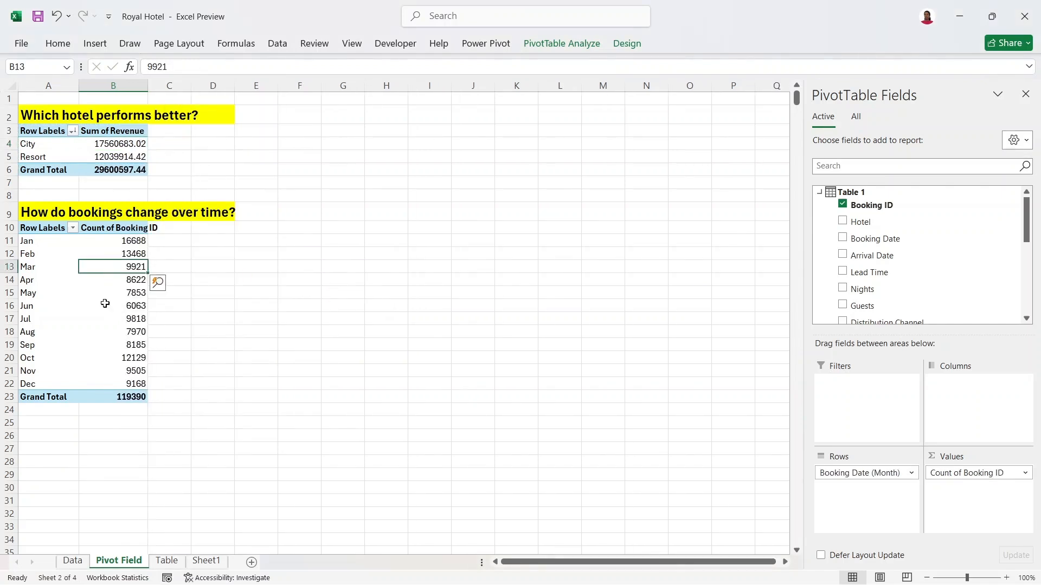
click(112, 254)
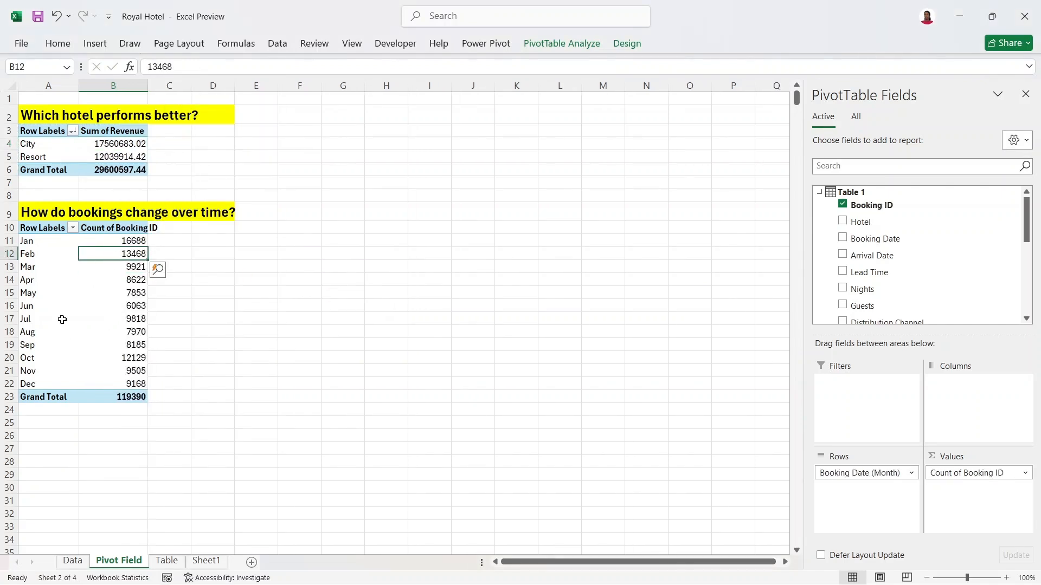
drag(30, 242, 82, 380)
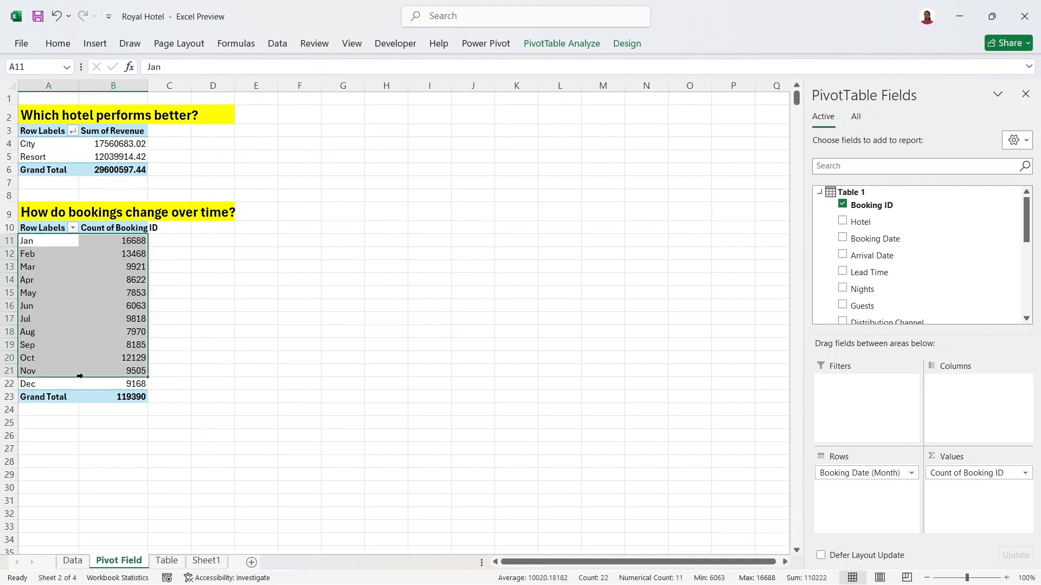
click(135, 264)
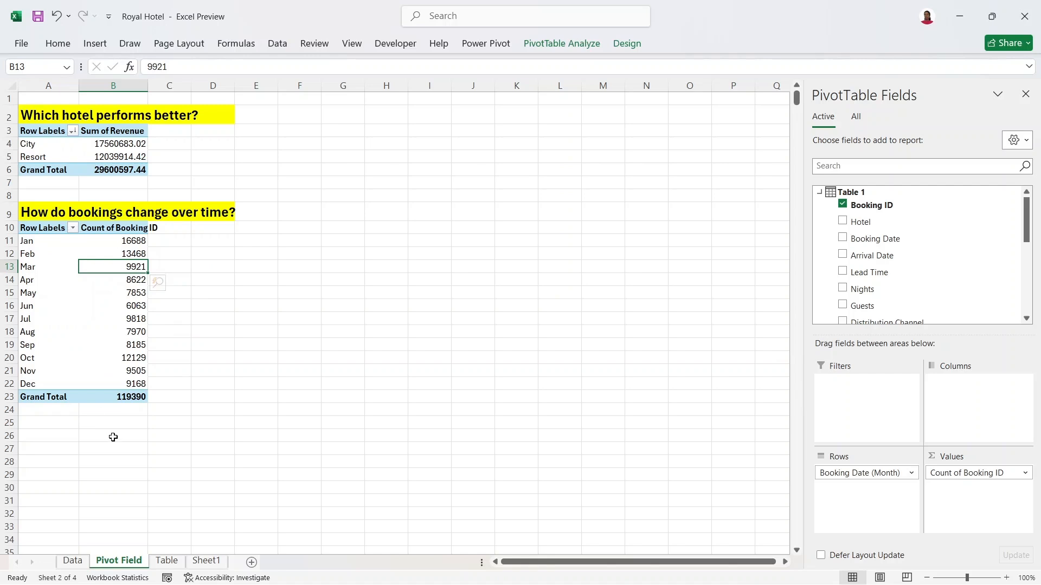
- Copy the question "Who are our customers?" from the Sheet1 text box and paste it into cell A26 of the Pivot Field sheet
click(206, 562)
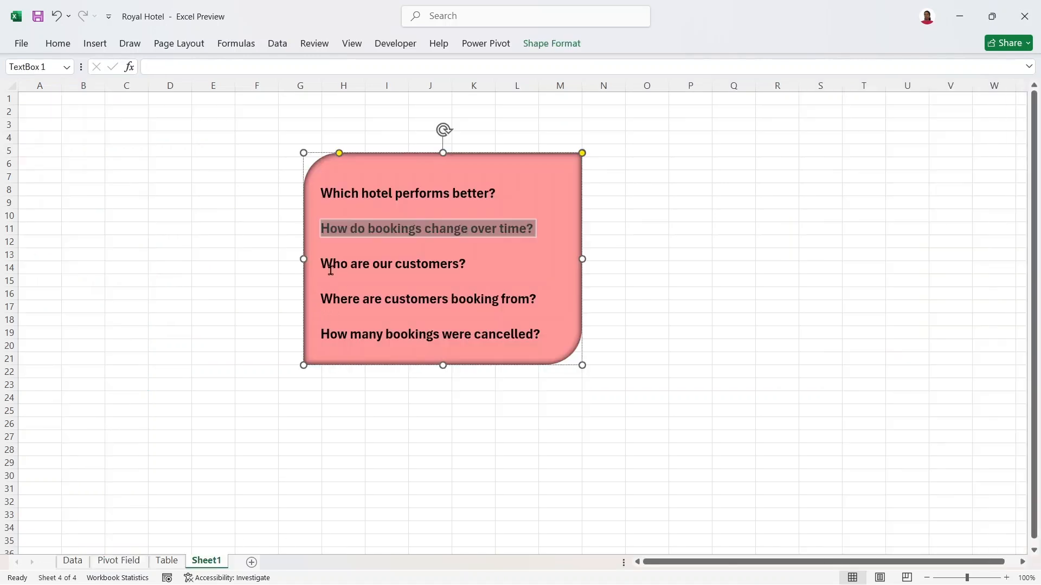
drag(321, 260, 465, 264)
key(ctrl+c)
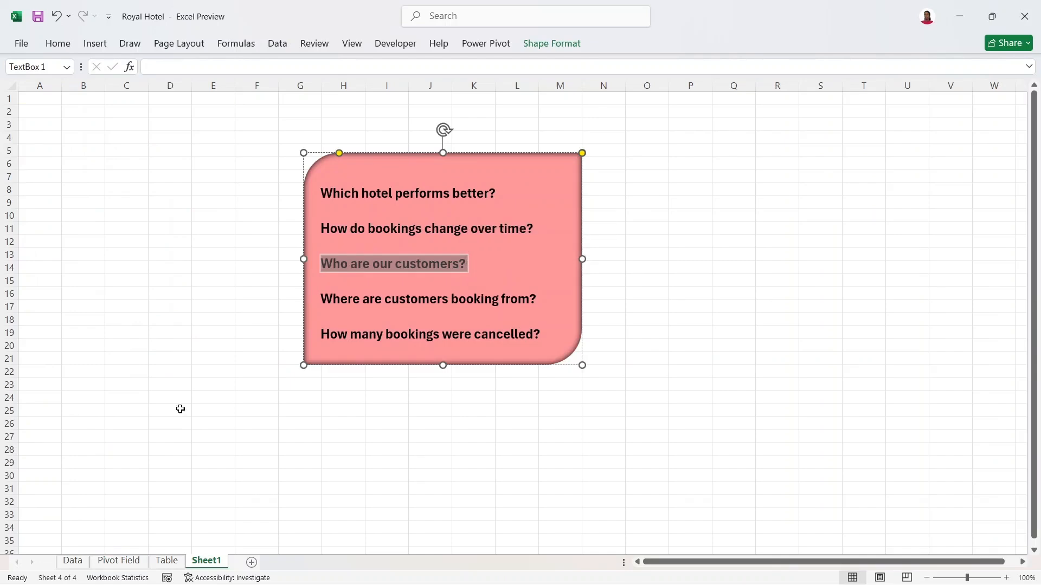
click(122, 563)
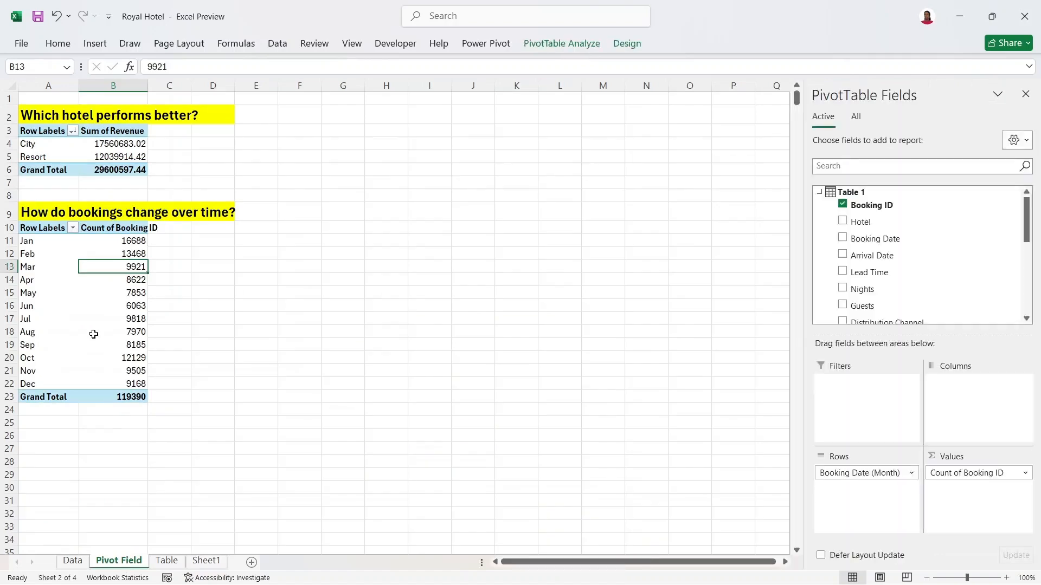
click(62, 440)
key(ctrl+v)
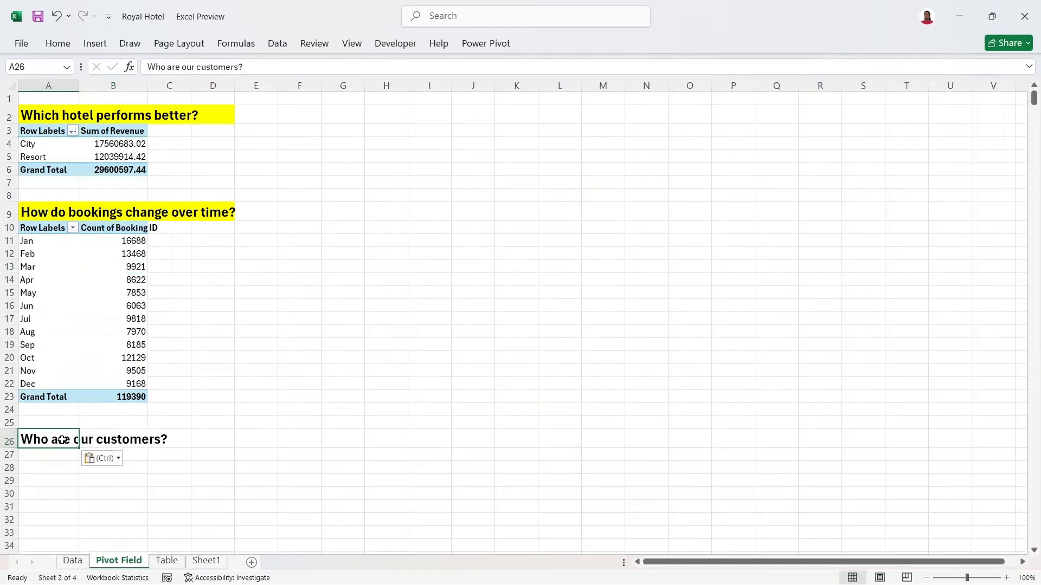
- Fill the heading cells A26:C26 containing "Who are our customers?" with yellow
right_click(62, 441)
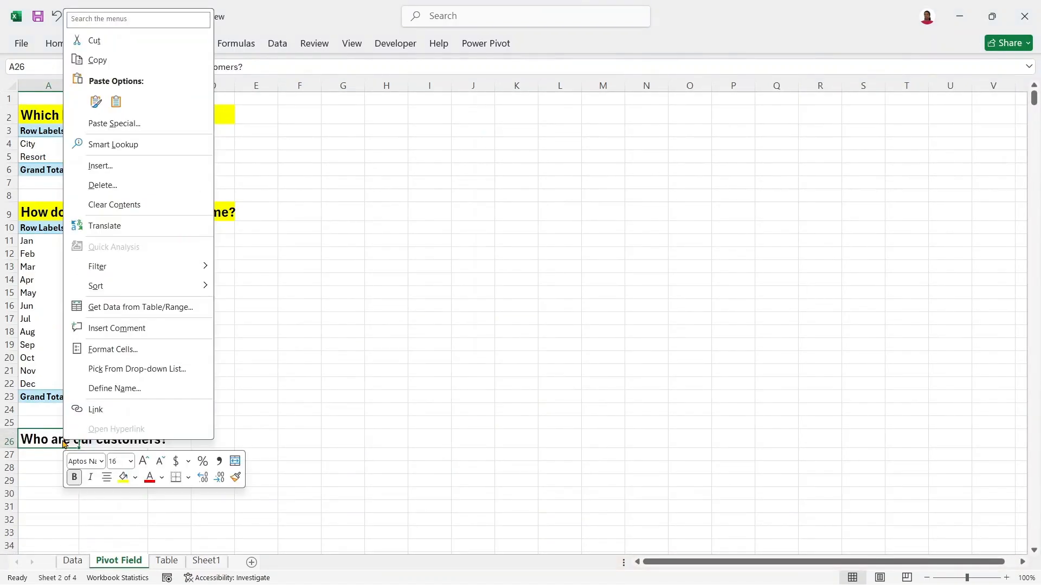
click(121, 479)
drag(58, 440, 161, 443)
right_click(161, 442)
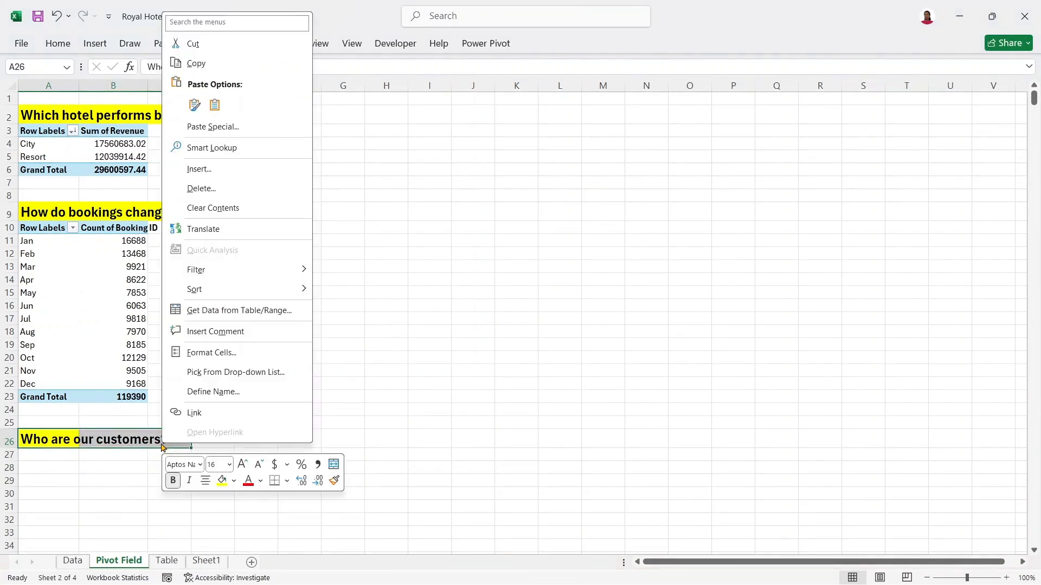
click(222, 480)
click(52, 466)
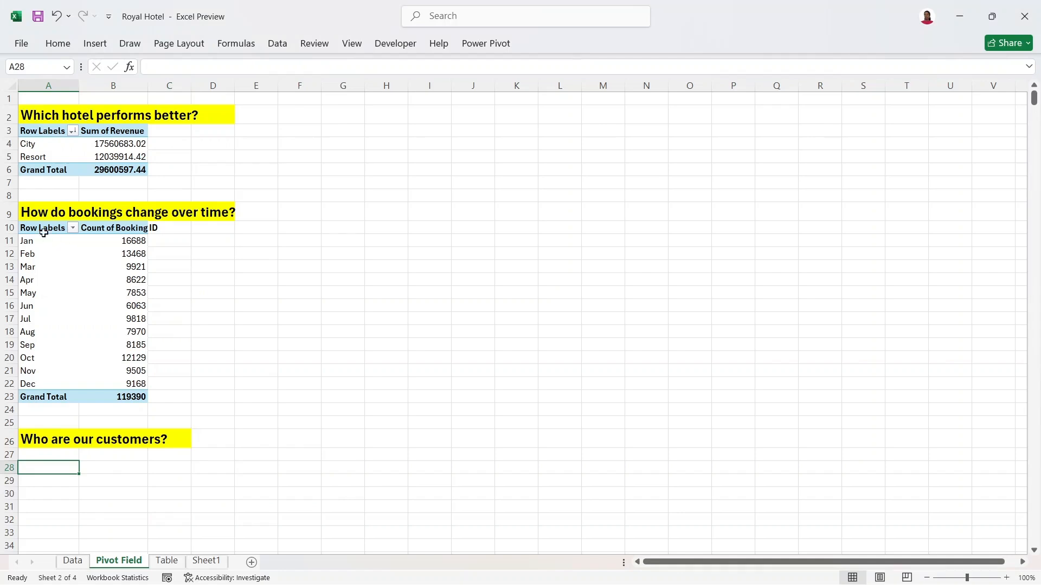
- Copy the monthly bookings PivotTable to cell A27 and remove the Booking Date (Month) and Count of Booking ID fields from the copy
drag(44, 232, 107, 401)
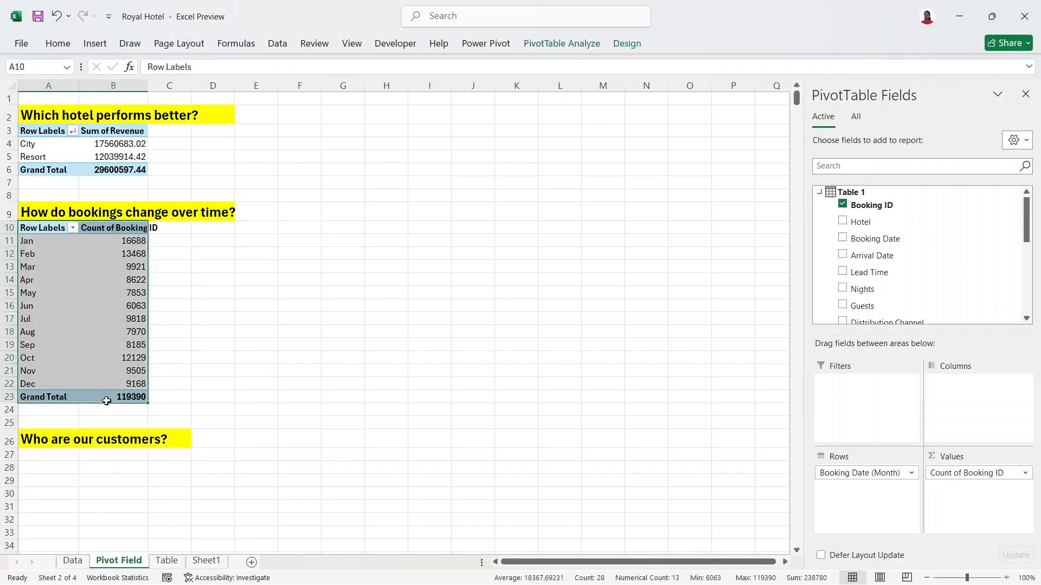
key(ctrl+c)
click(55, 463)
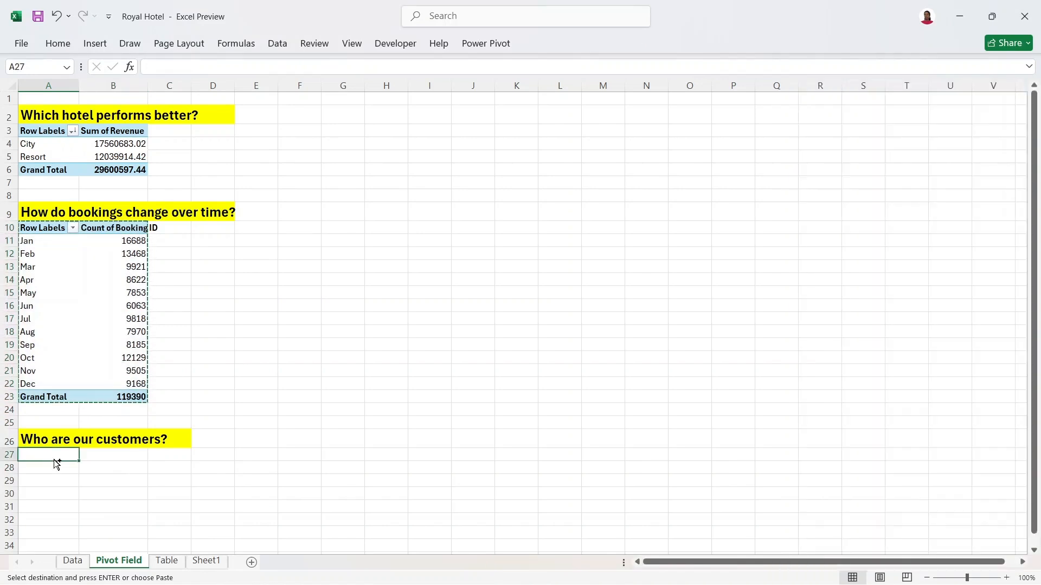
key(ctrl+v)
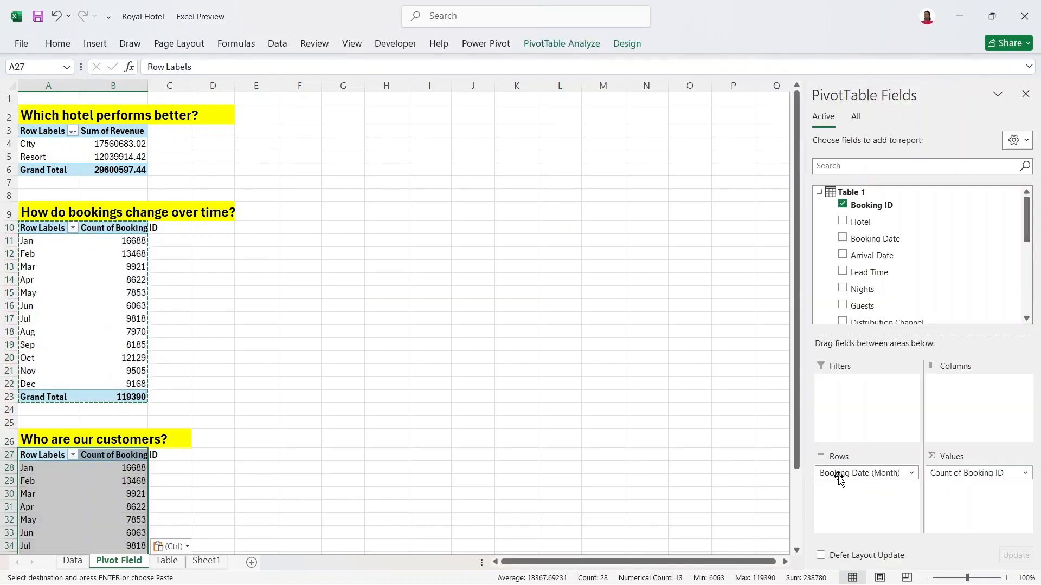
drag(839, 477, 687, 442)
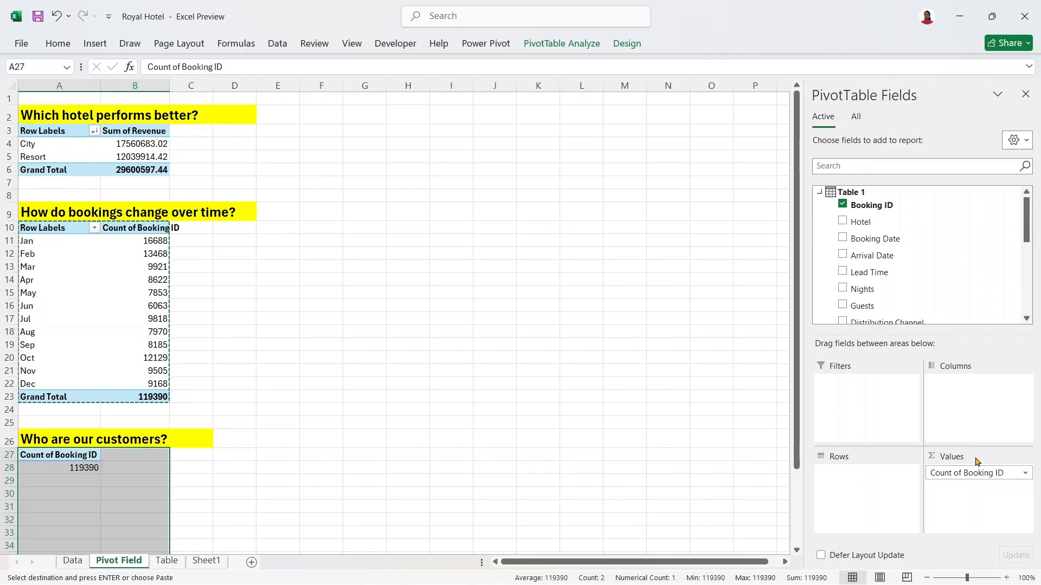
drag(965, 475, 756, 451)
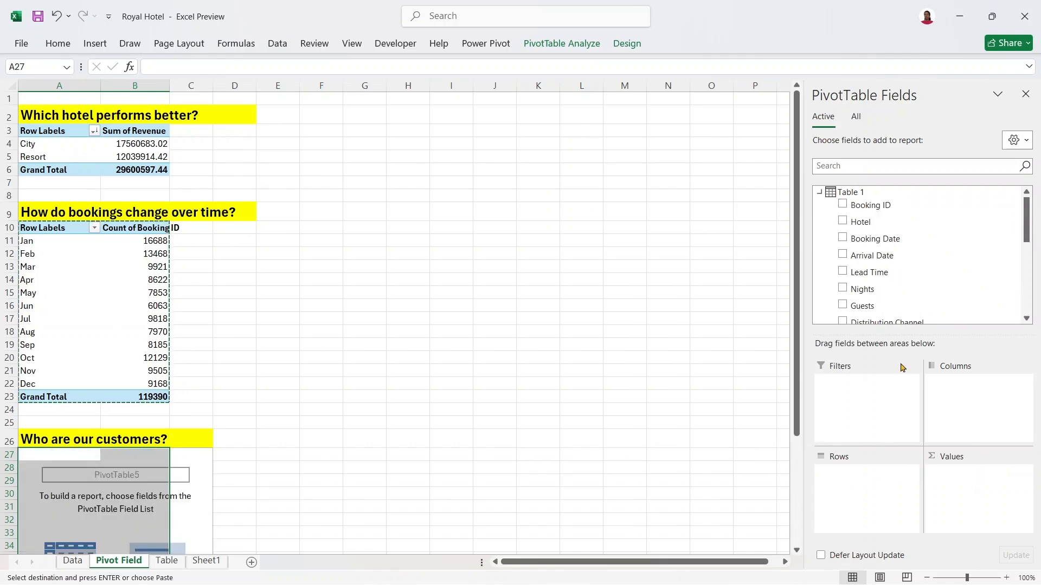
- Set the PivotTable under the customers heading to count Booking ID, with Customer Type in the rows
drag(1026, 227, 1030, 265)
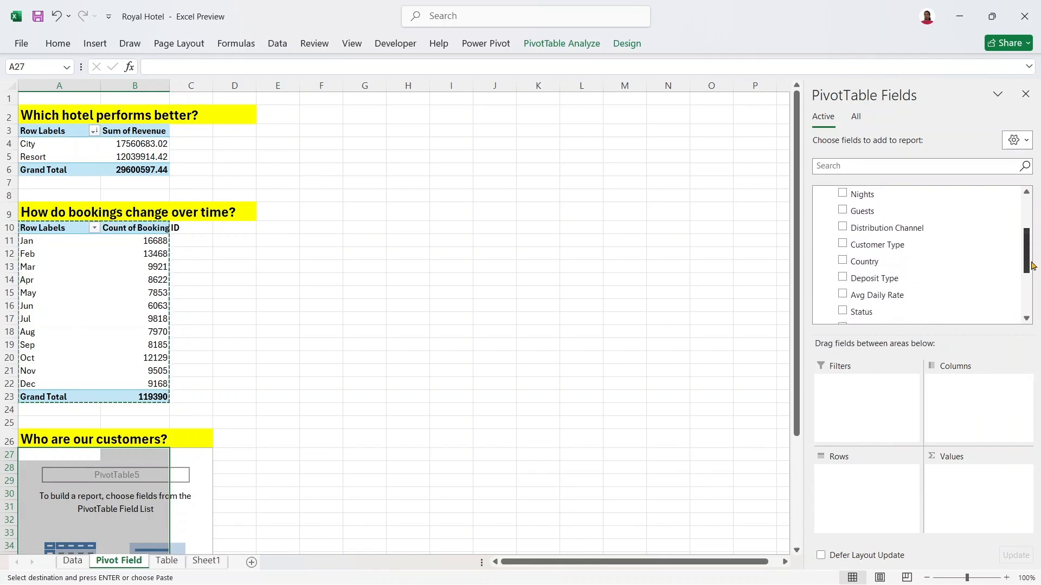
drag(904, 245, 864, 547)
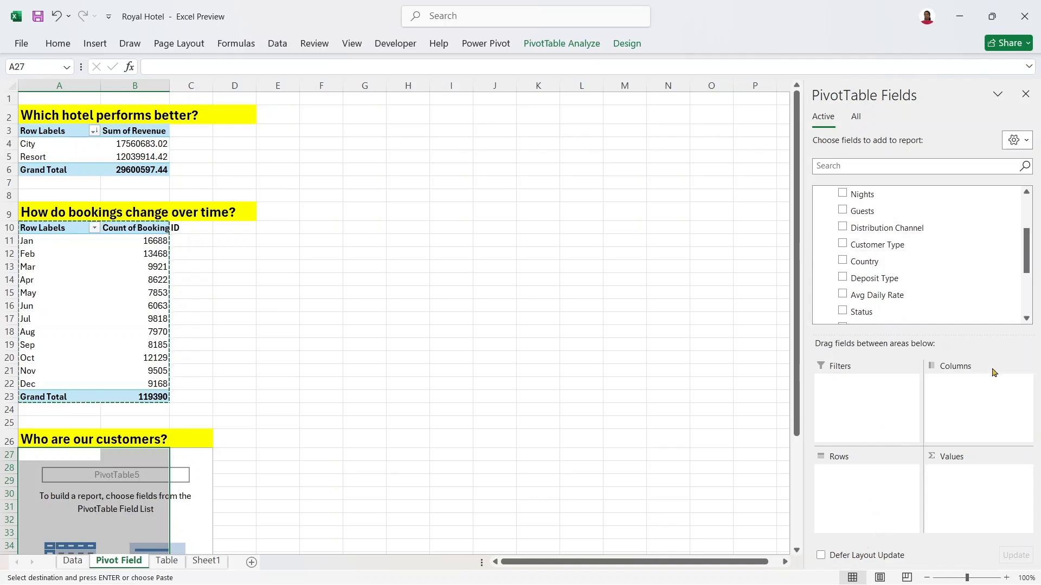
drag(1027, 250, 1027, 216)
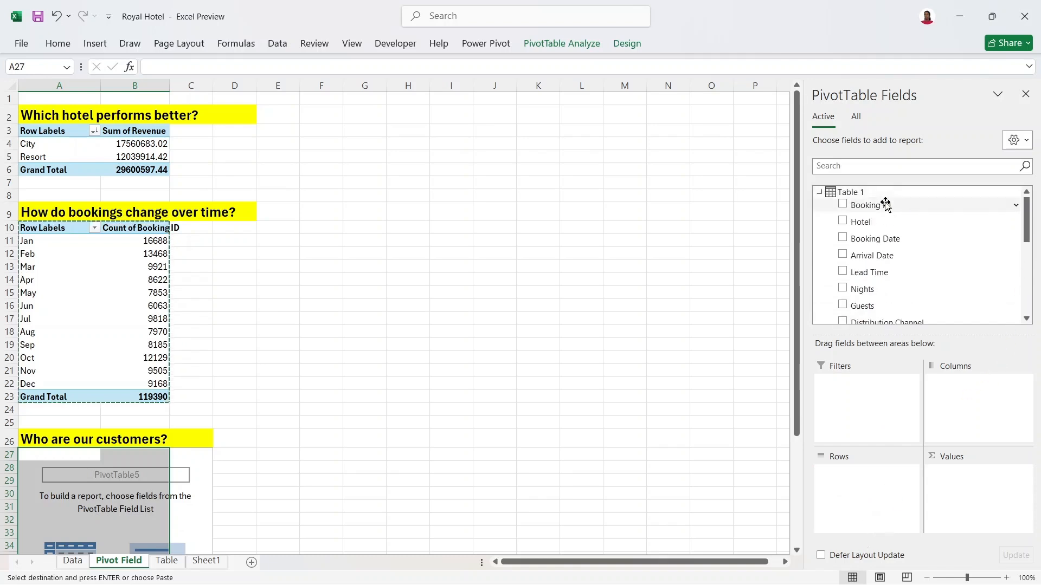
drag(885, 205, 962, 477)
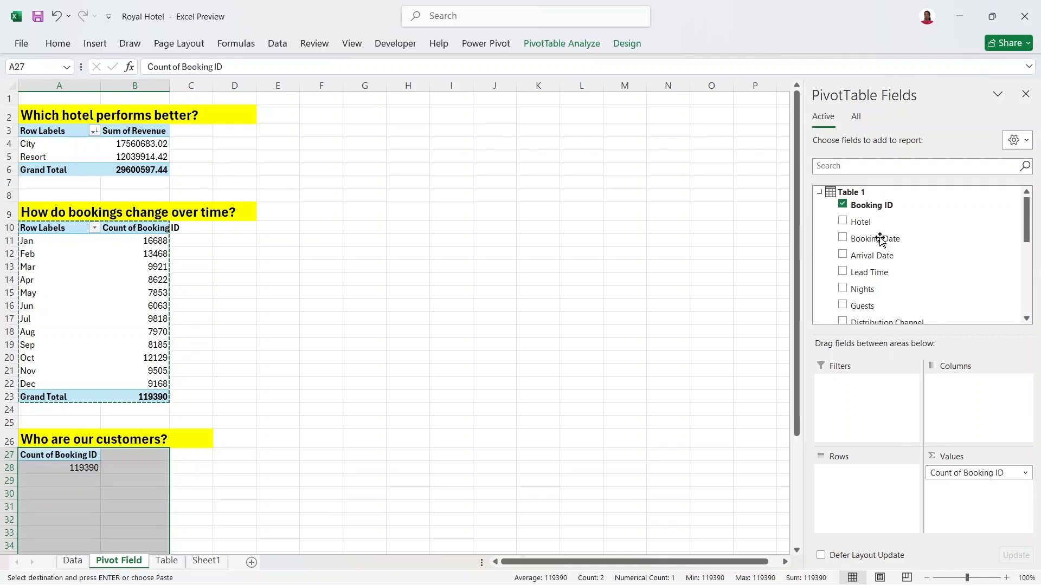
scroll(1030, 215, down, 3)
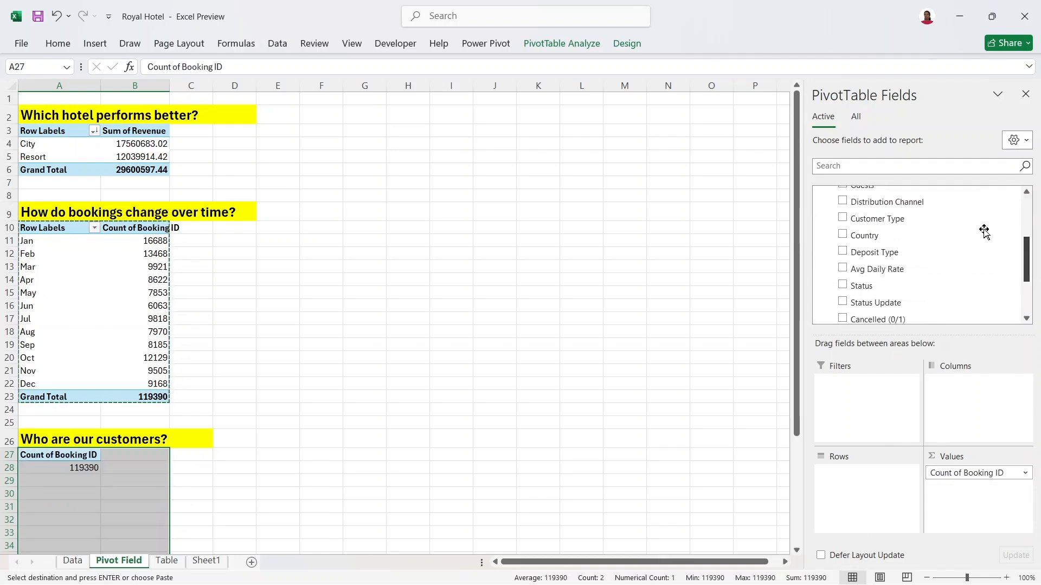
drag(923, 219, 852, 477)
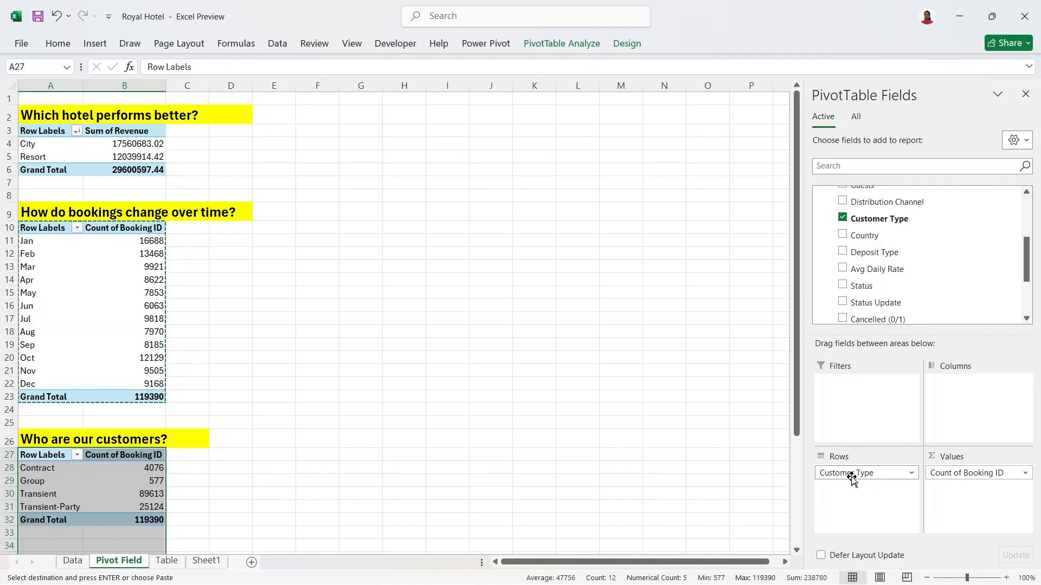
click(94, 490)
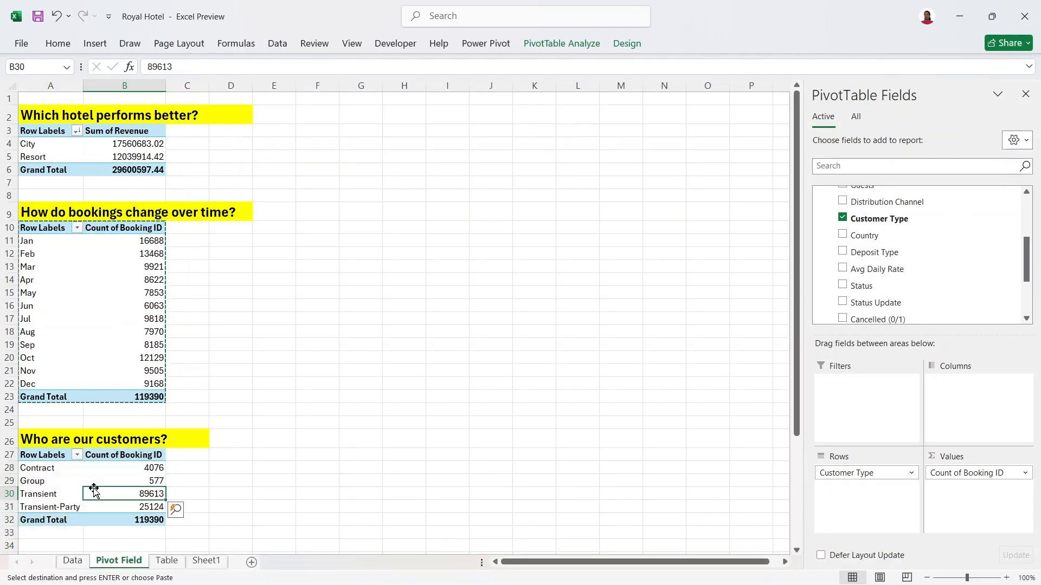
click(46, 469)
click(41, 482)
click(41, 495)
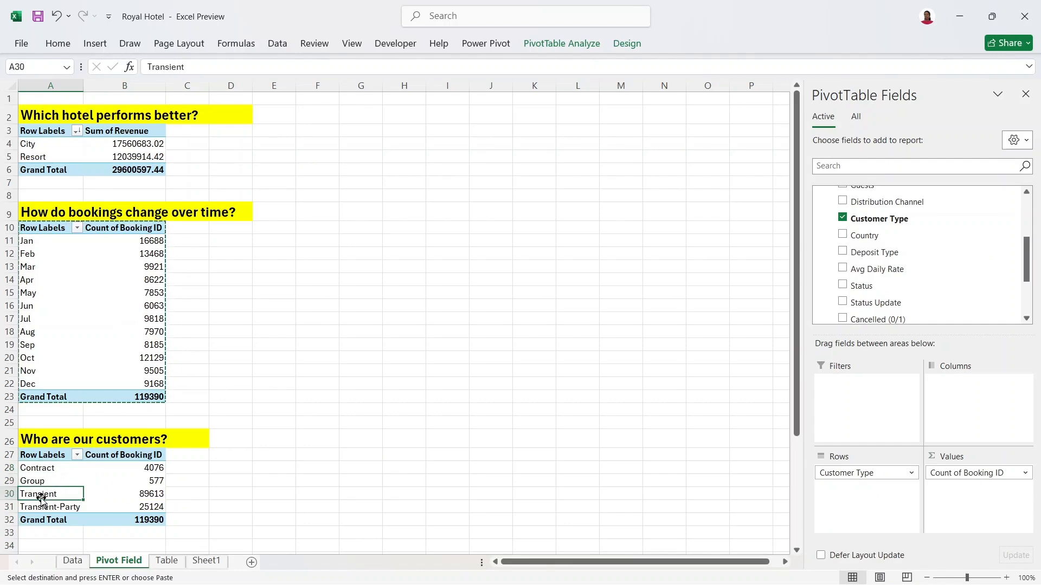
click(49, 508)
- Sort the Customer Type PivotTable by Count of Booking ID from largest to smallest
click(149, 468)
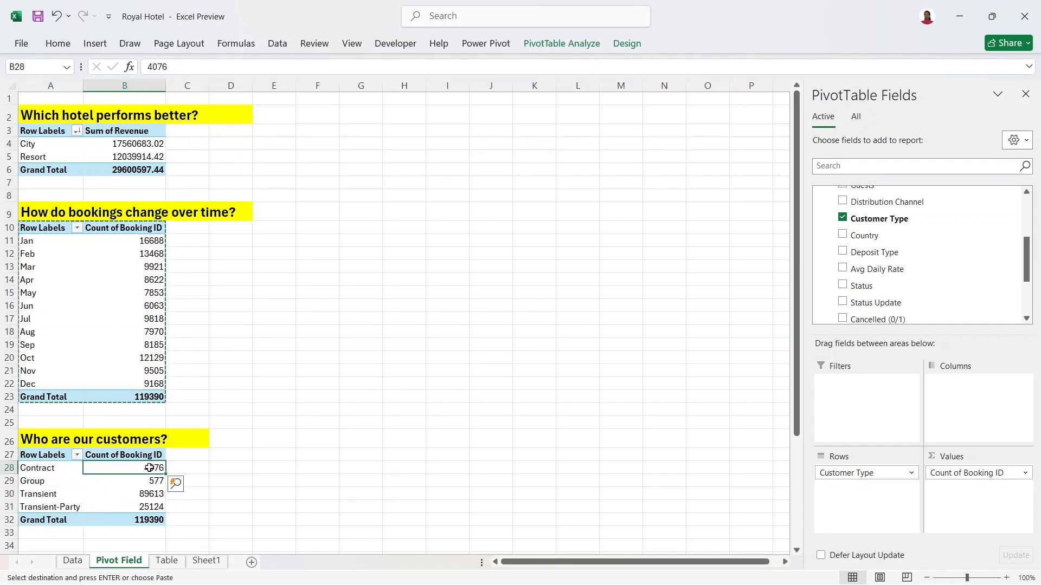
right_click(150, 469)
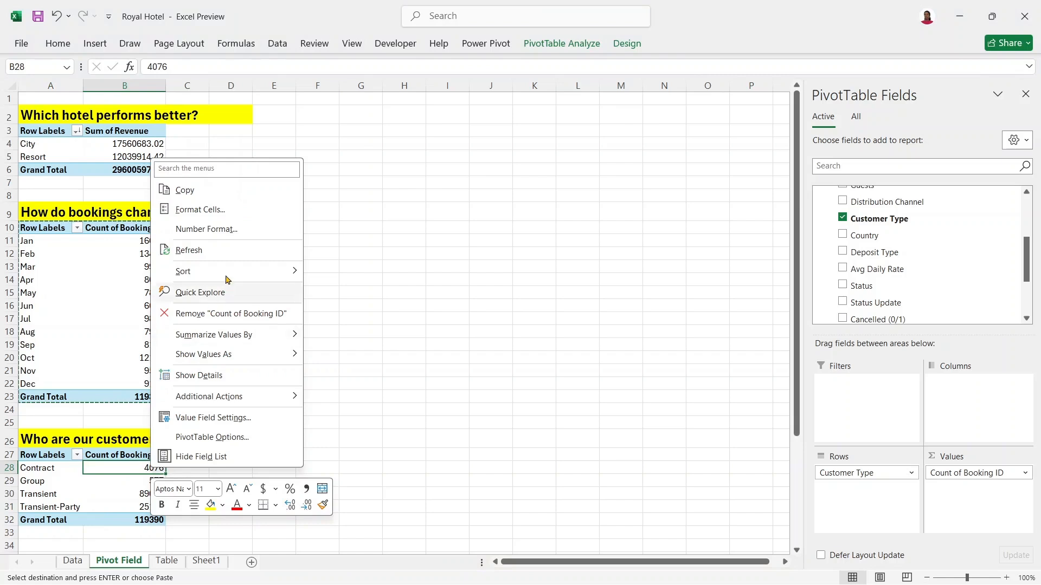
mouse_move(244, 271)
click(357, 292)
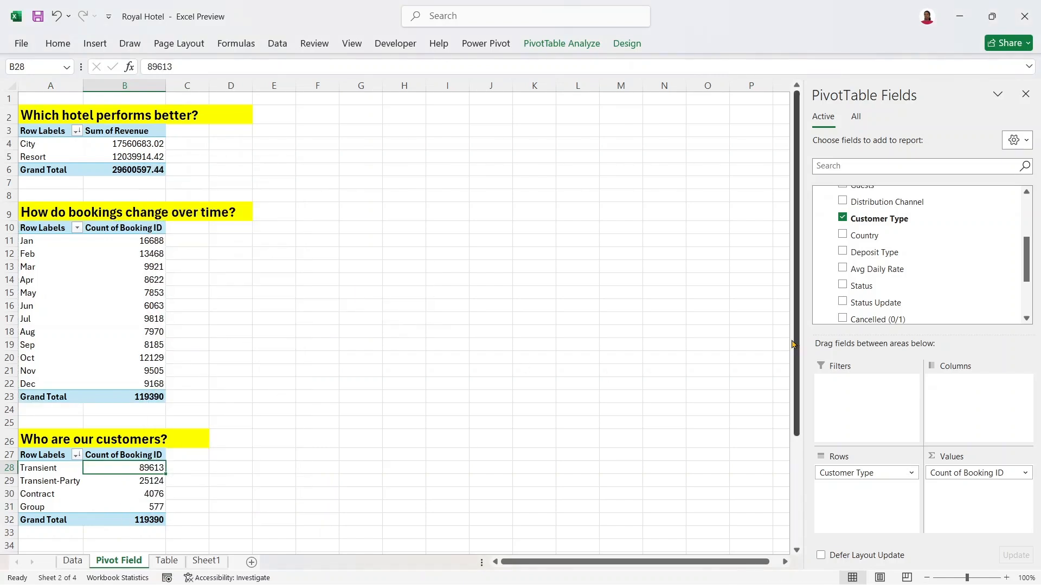
- Copy the question "Where are customers booking from?" from the text box on Sheet1 into cell A35 of the Pivot Field sheet
drag(792, 347, 793, 459)
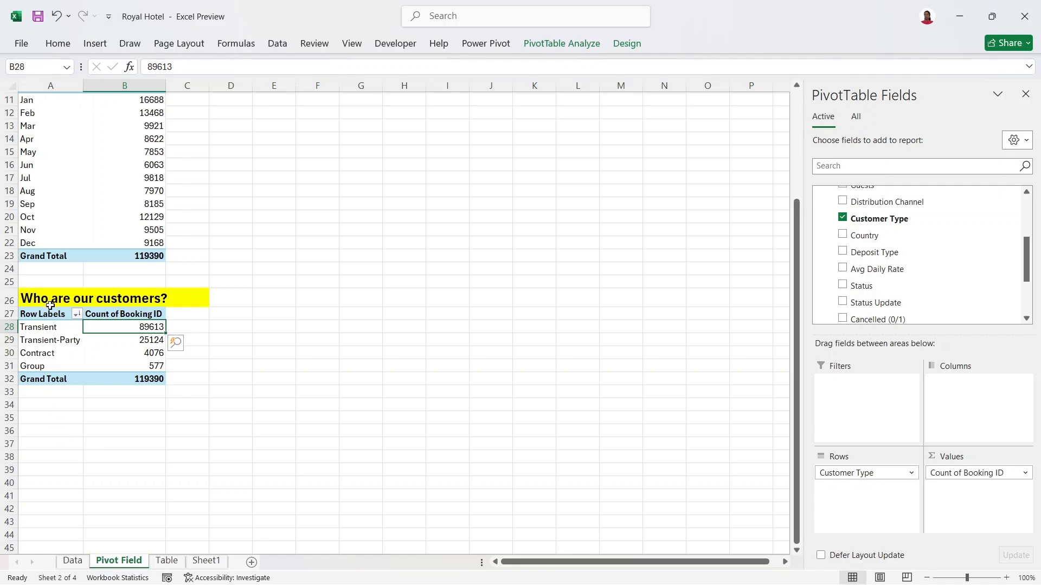
drag(41, 314, 95, 322)
click(211, 566)
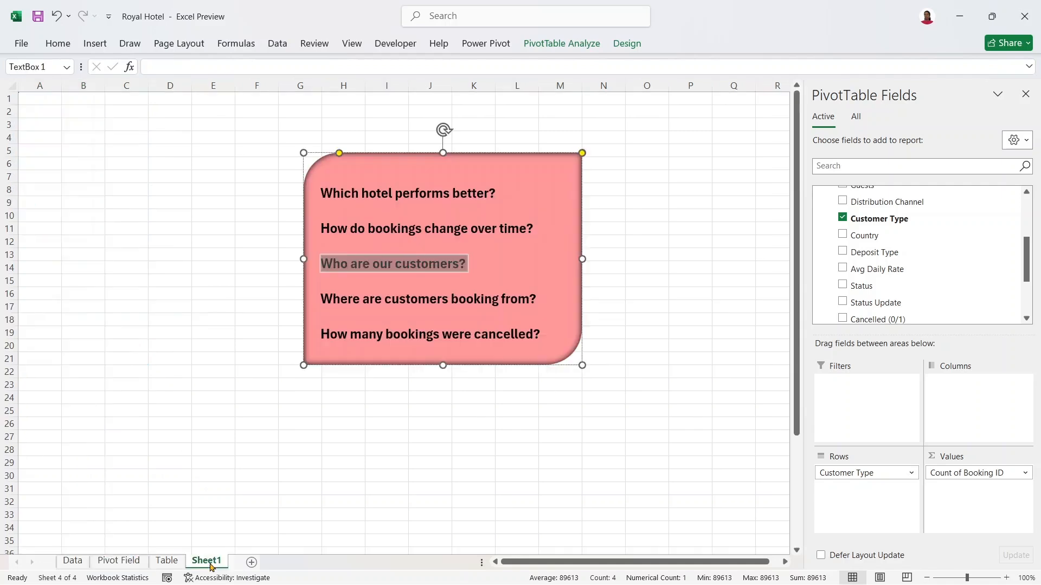
drag(327, 297, 564, 302)
key(ctrl+c)
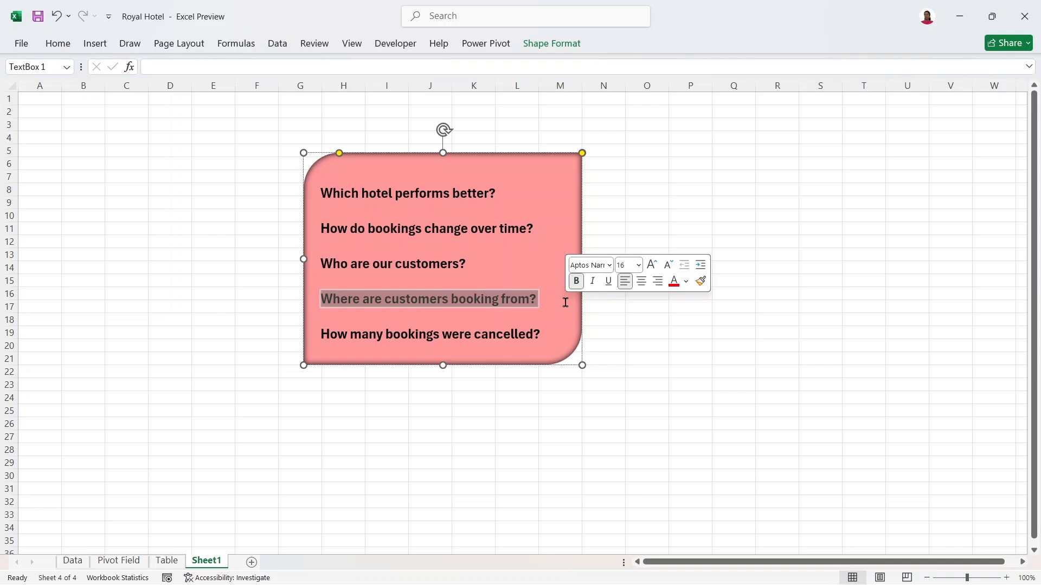
click(119, 561)
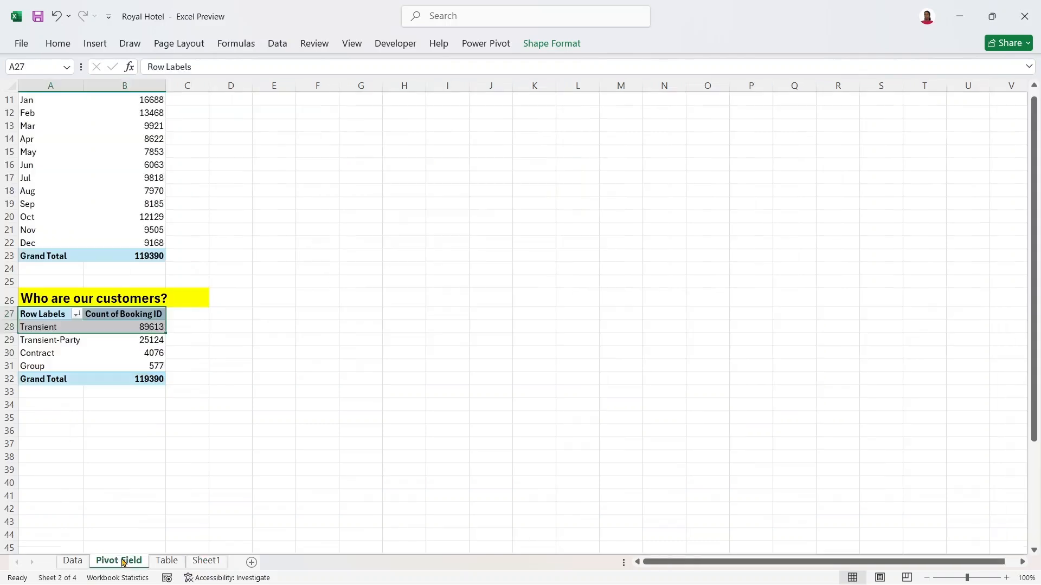
click(51, 422)
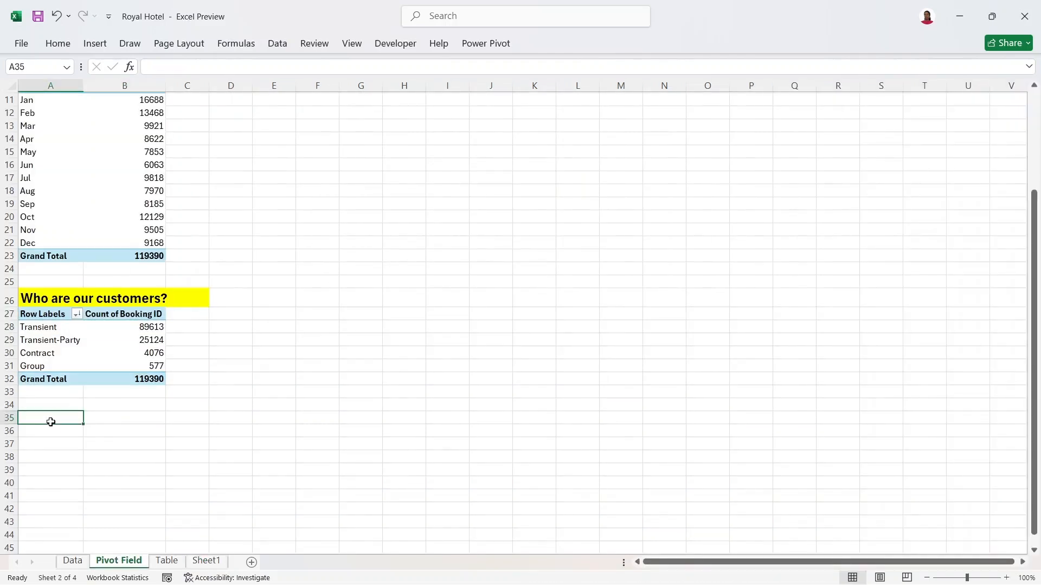
key(ctrl+v)
- Fill the heading cells A35:D35 containing "Where are customers booking from?" with yellow
drag(51, 422, 217, 422)
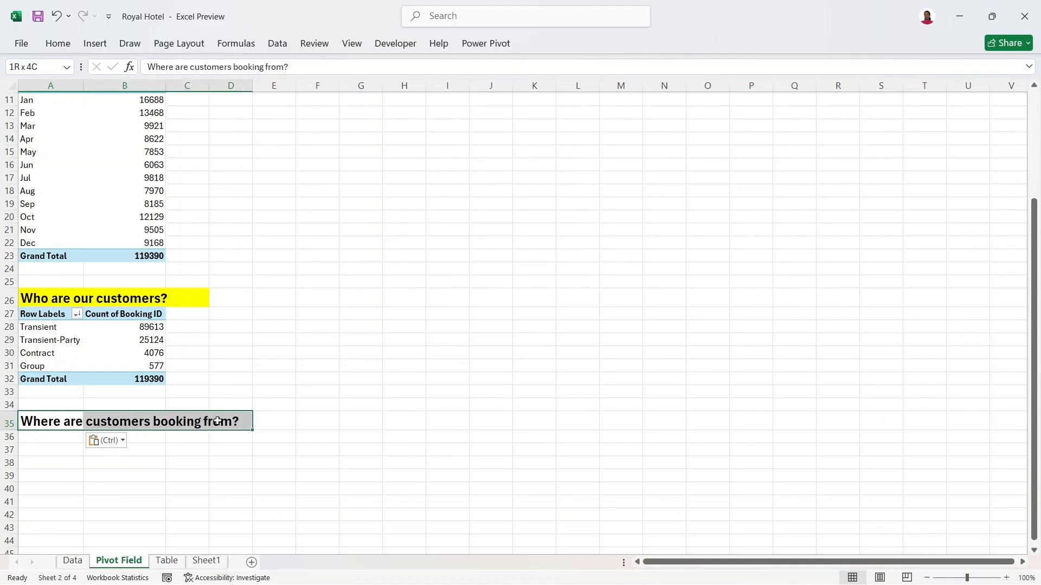
right_click(181, 423)
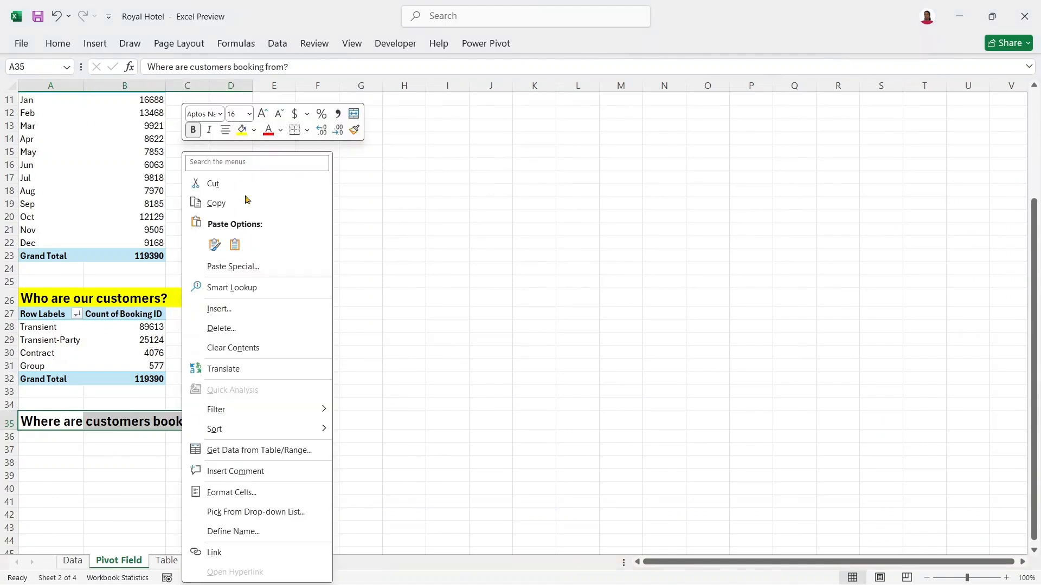
click(241, 131)
- Copy the Customer Type PivotTable in A27:B32 to cell A36
drag(43, 314, 139, 376)
key(ctrl+c)
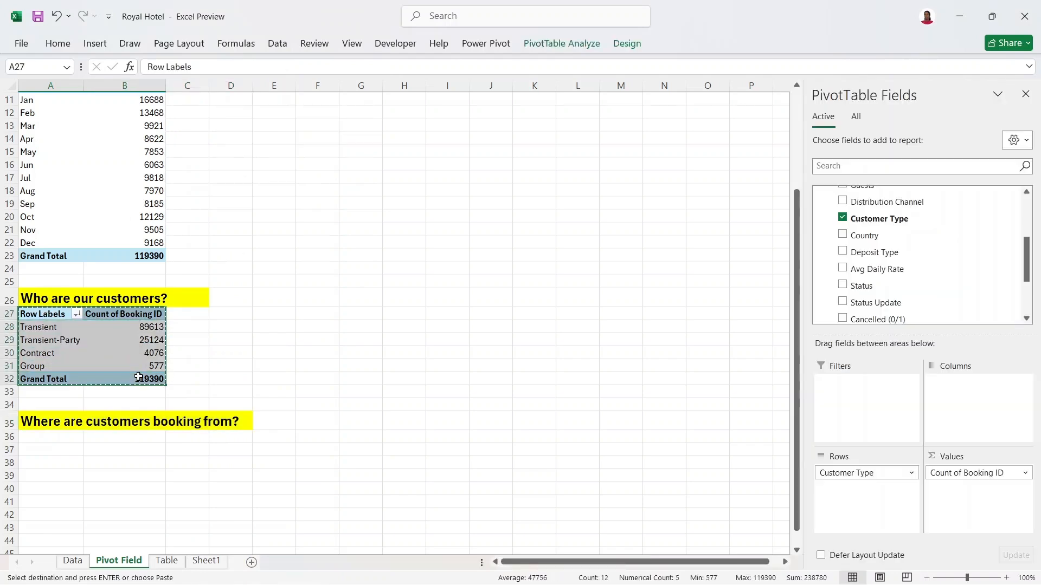
click(64, 437)
key(ctrl+v)
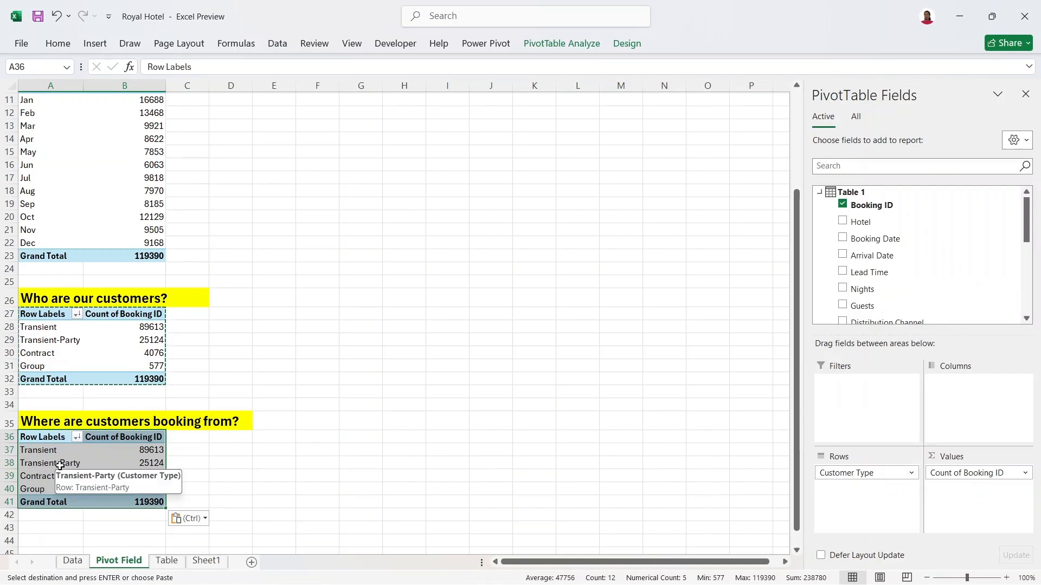
- Replace Customer Type with Country in the rows of the PivotTable under "Where are customers booking from?"
click(60, 465)
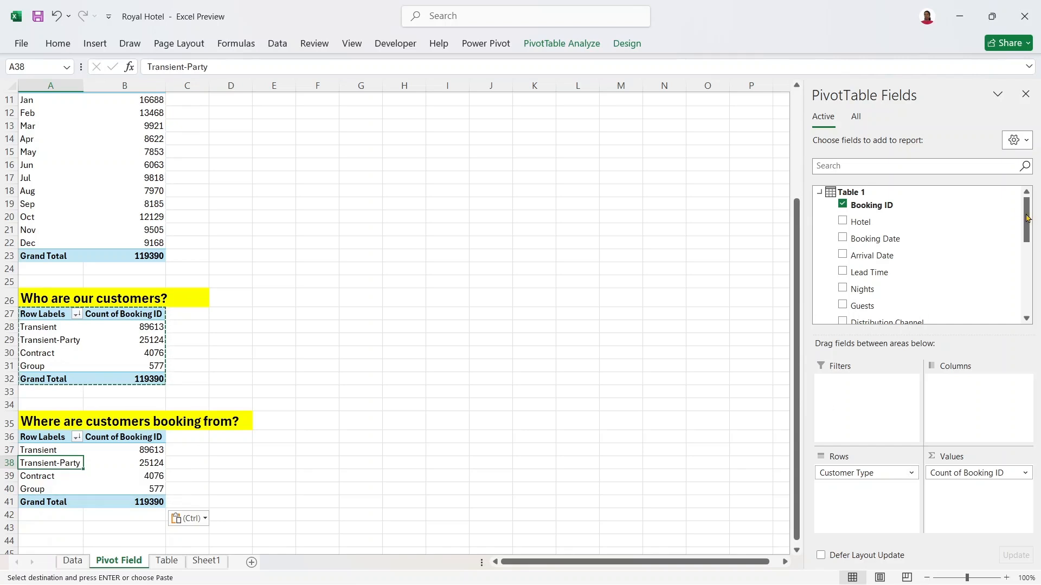
drag(1026, 218, 1025, 263)
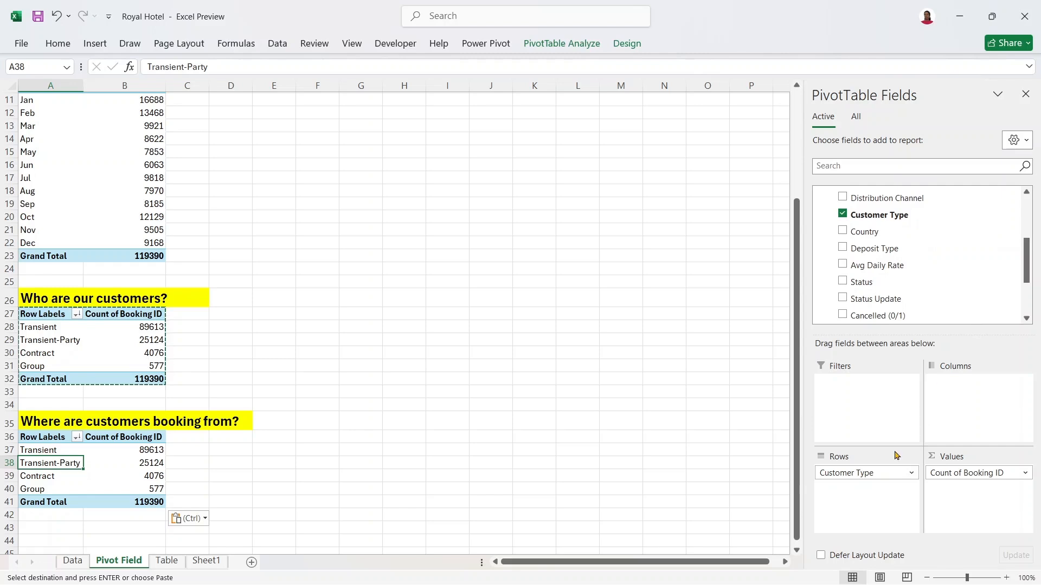
drag(867, 473, 677, 480)
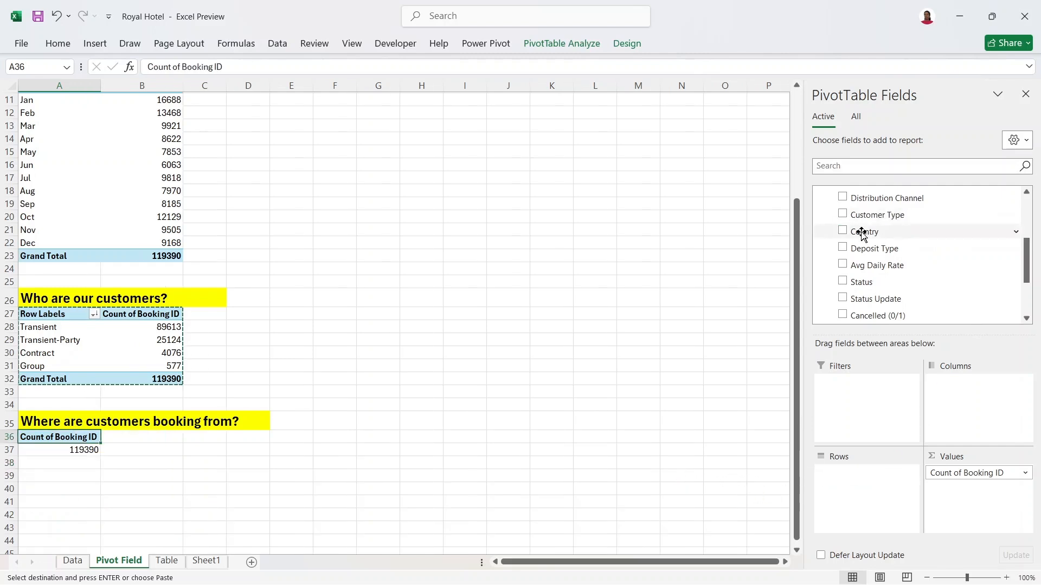
drag(862, 234, 868, 501)
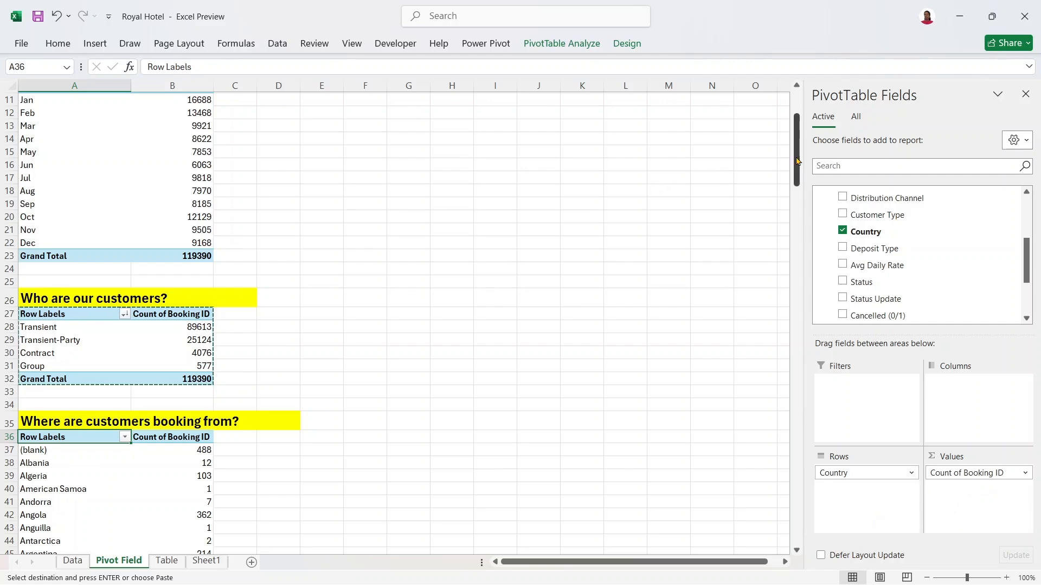
- Sort the Country PivotTable by Count of Booking ID from largest to smallest
drag(796, 162, 796, 201)
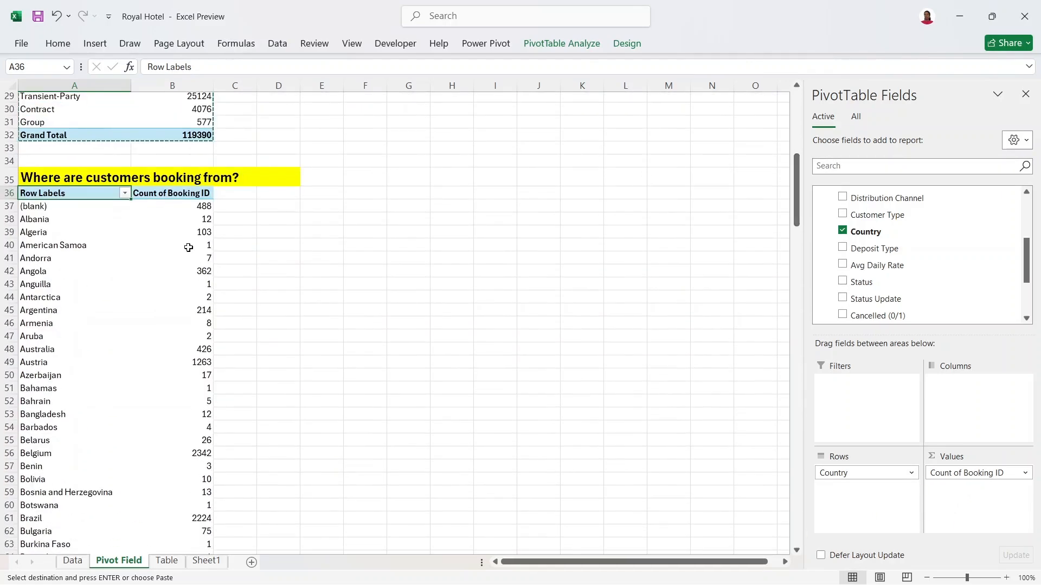
click(206, 219)
right_click(206, 220)
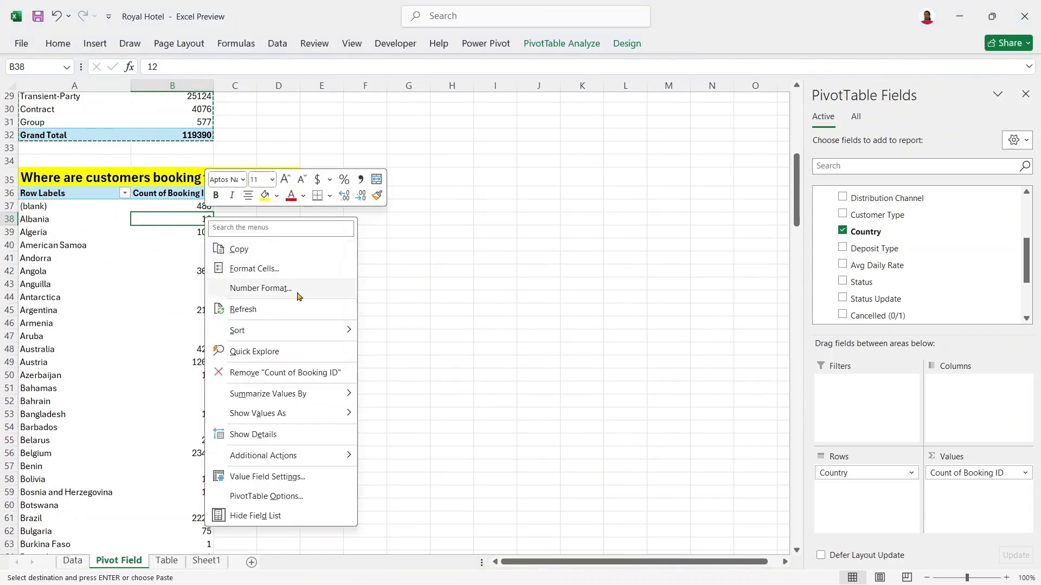
mouse_move(326, 330)
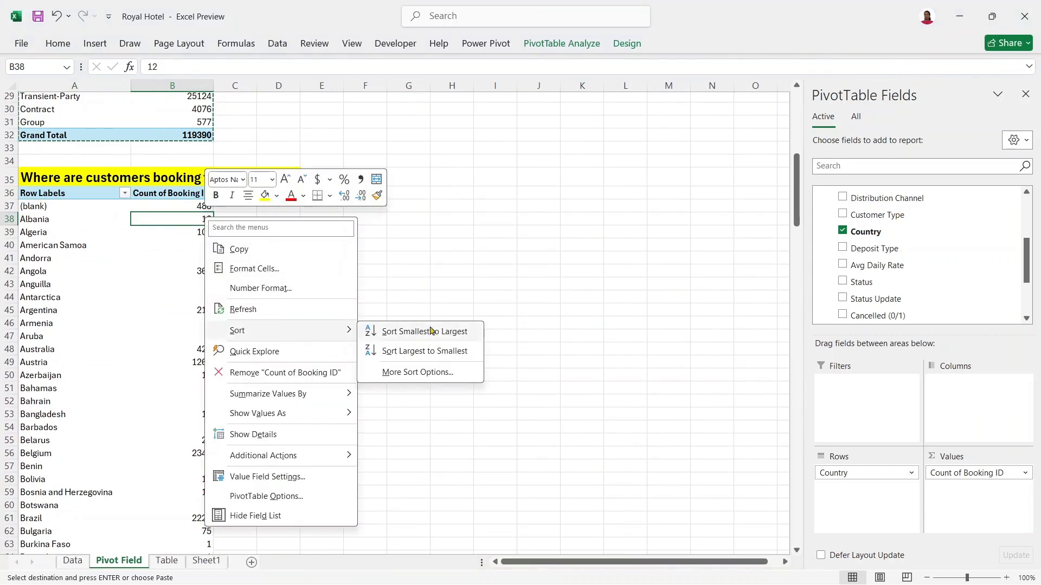
click(456, 352)
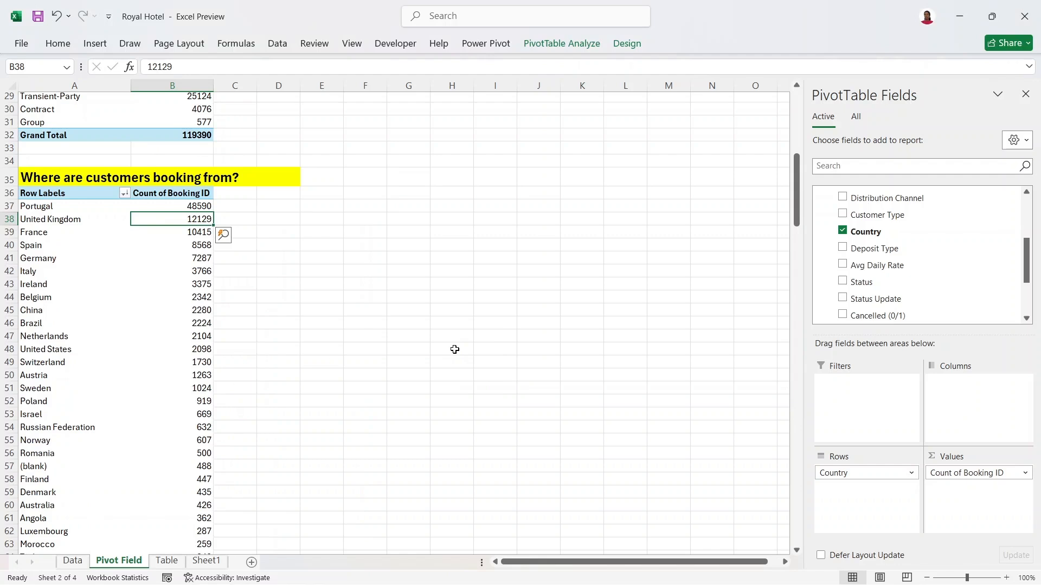
- Examine the leading countries and the (blank) row in the sorted Country PivotTable
click(191, 206)
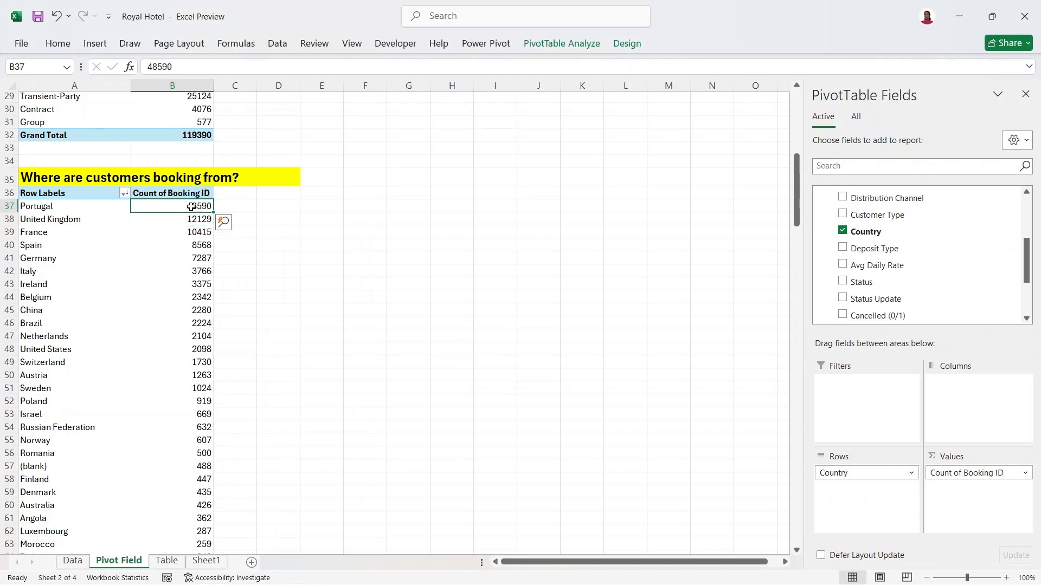
click(62, 213)
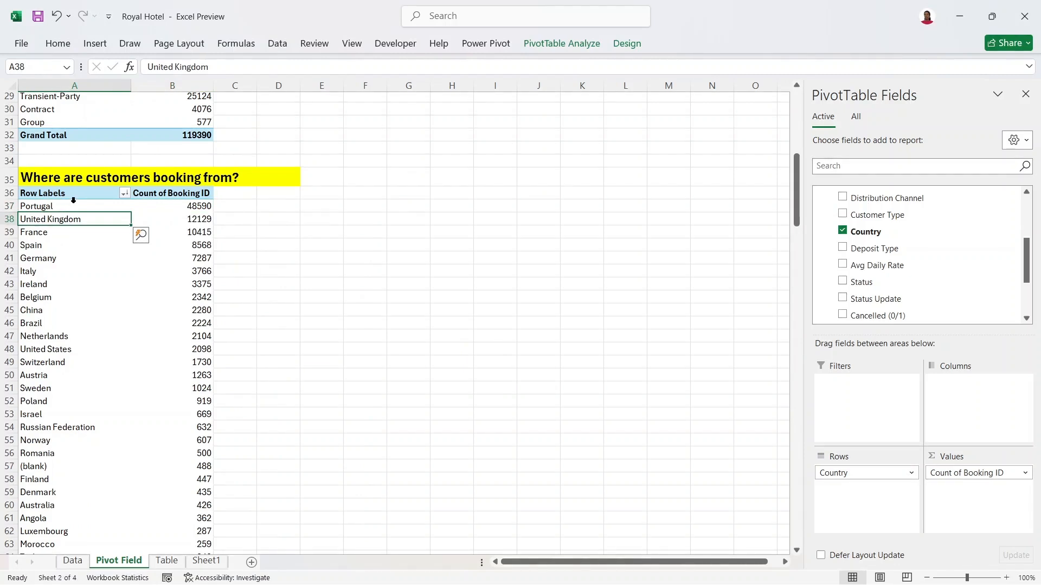
click(72, 210)
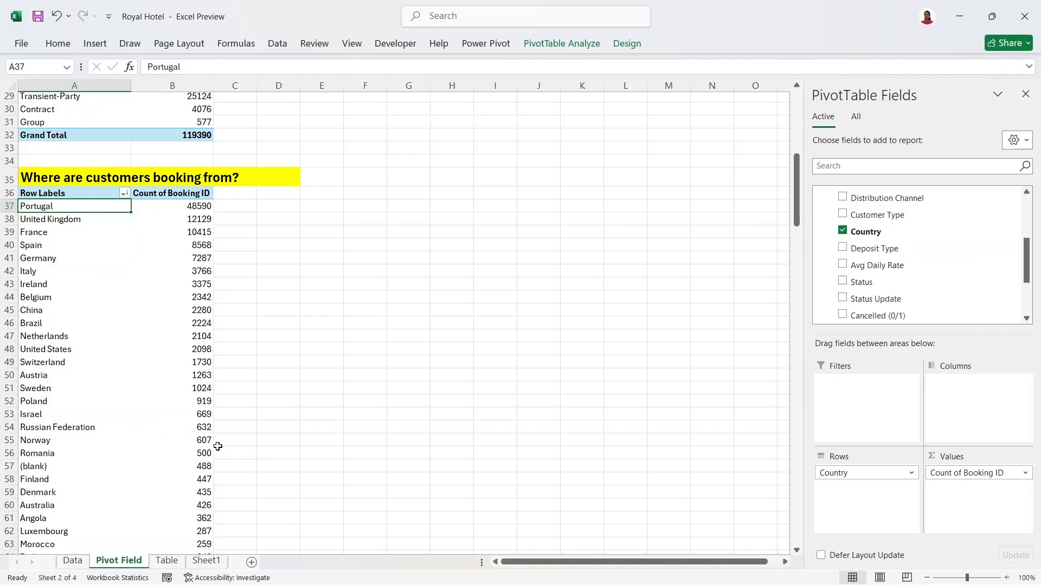
click(39, 468)
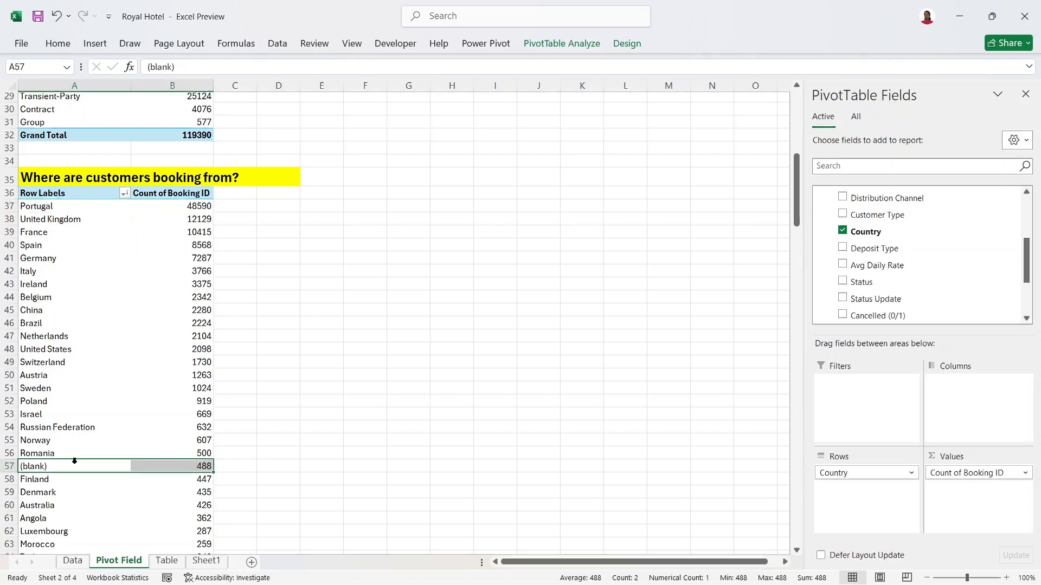
click(144, 453)
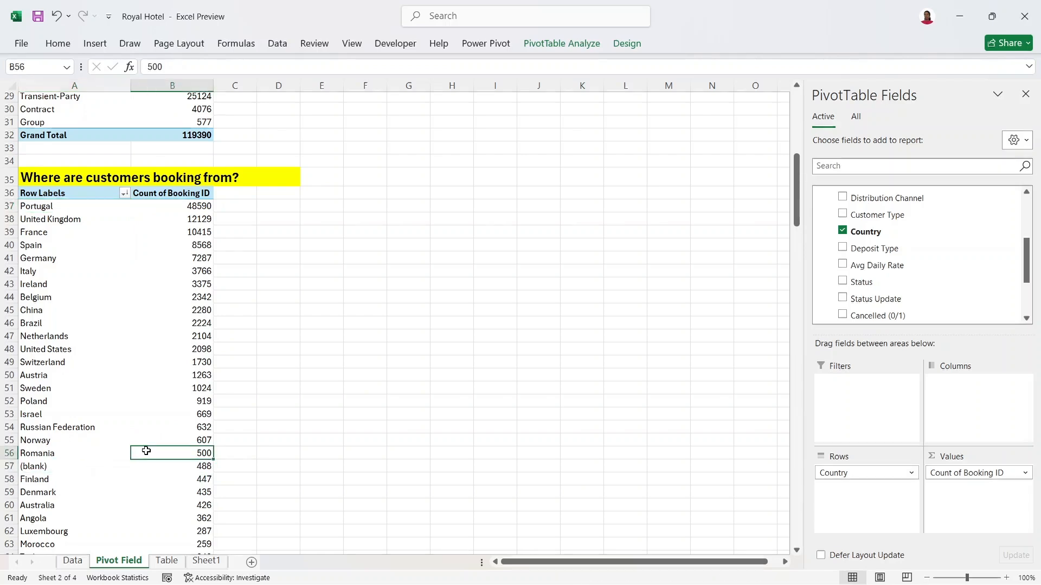
click(31, 465)
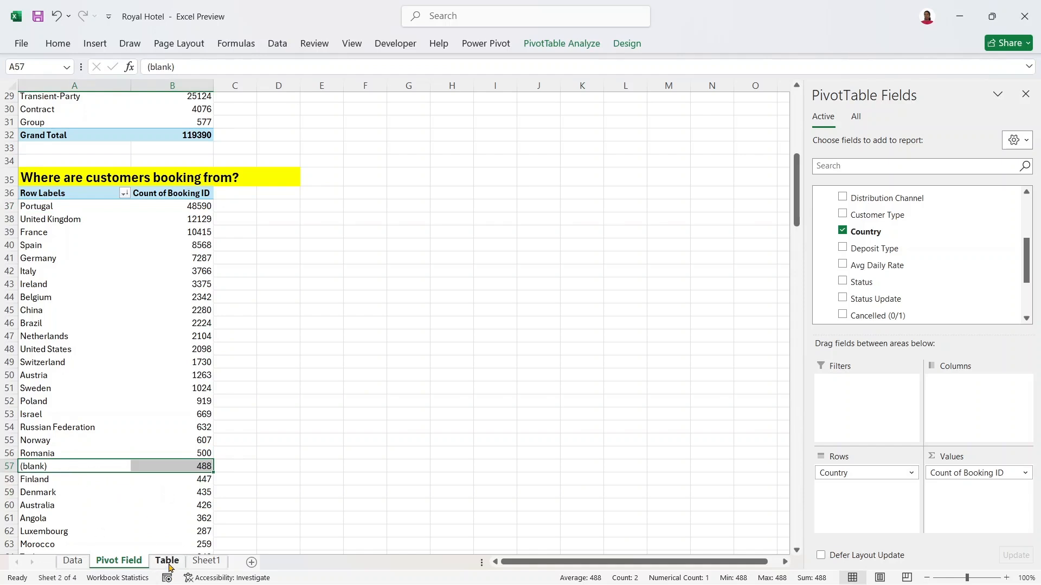
drag(103, 460, 40, 466)
click(144, 377)
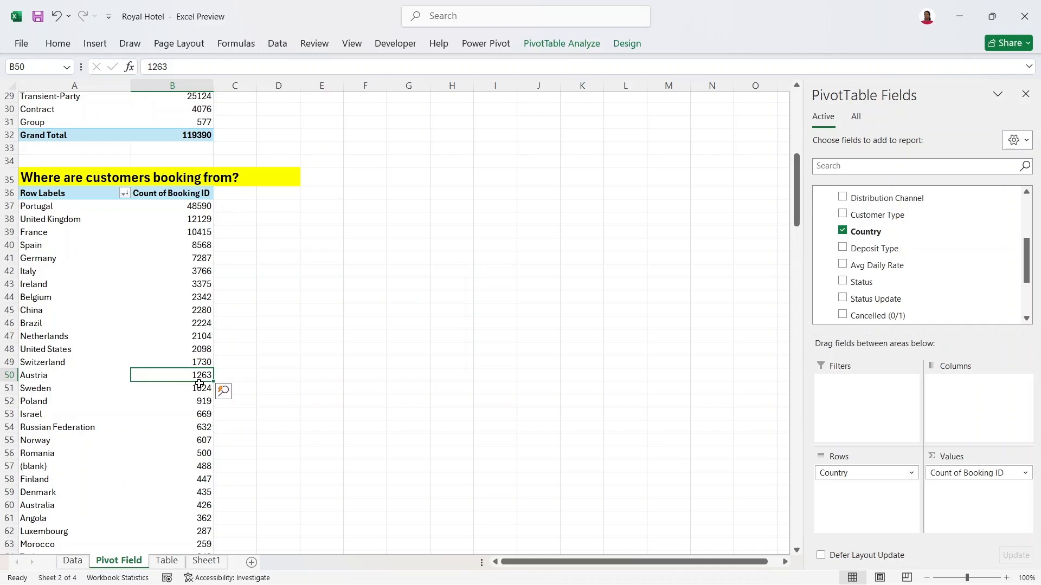
click(70, 323)
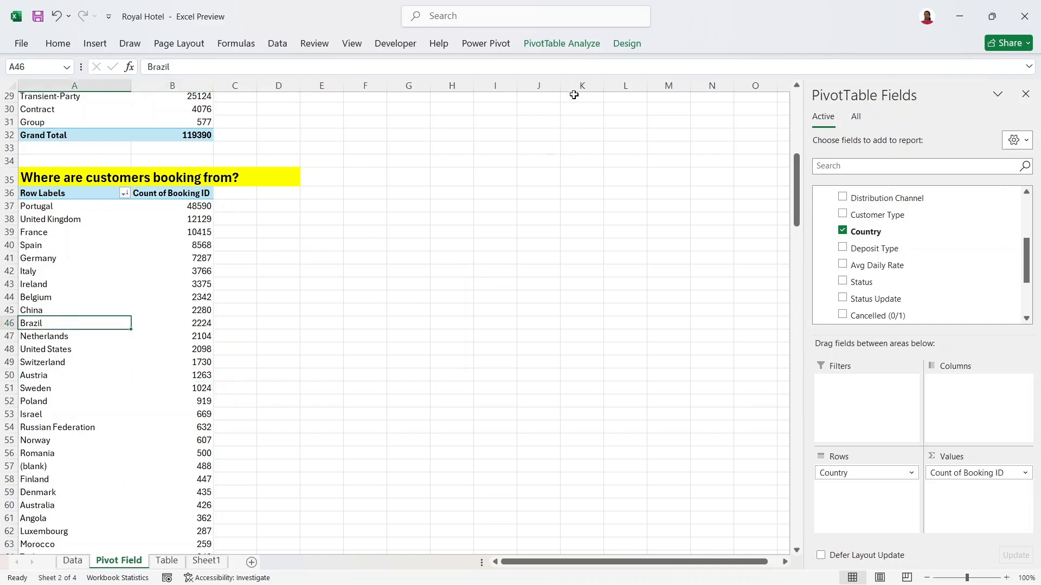
click(571, 48)
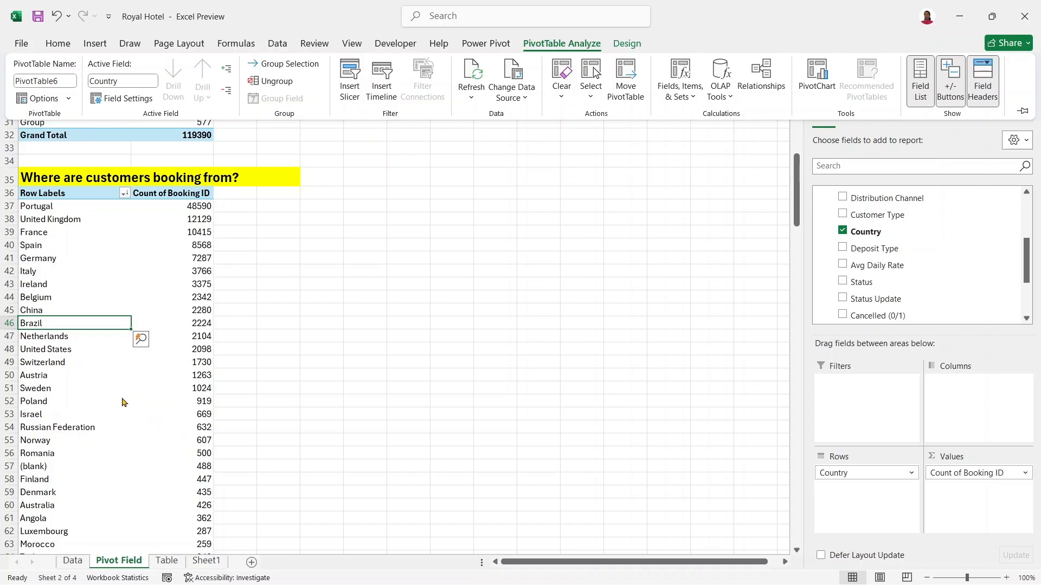
click(1025, 142)
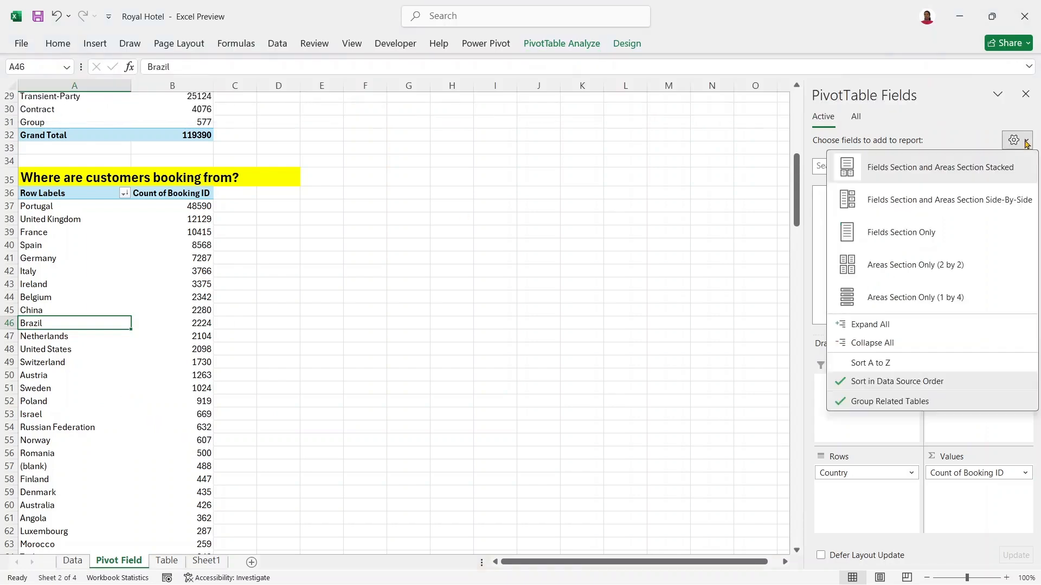
click(1026, 142)
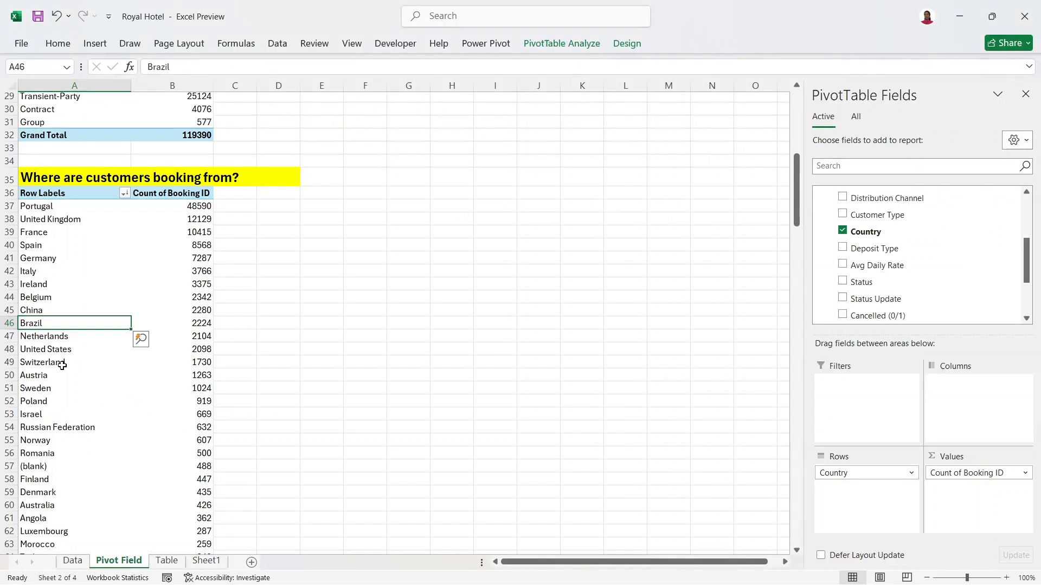
- Review the full length of the Country PivotTable down to its Grand Total and return to its heading in A35
drag(29, 199, 168, 580)
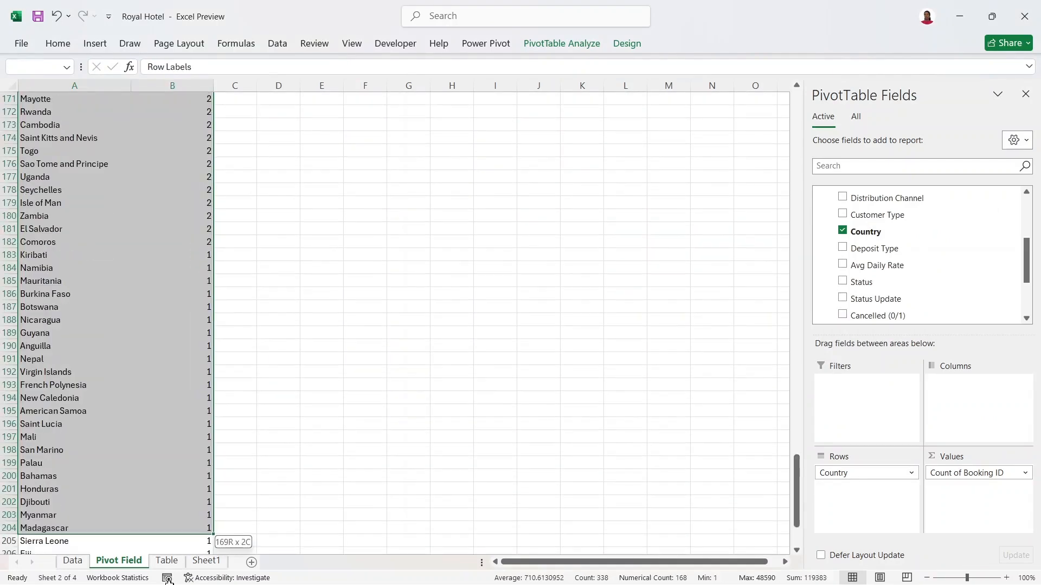
drag(166, 512, 201, 253)
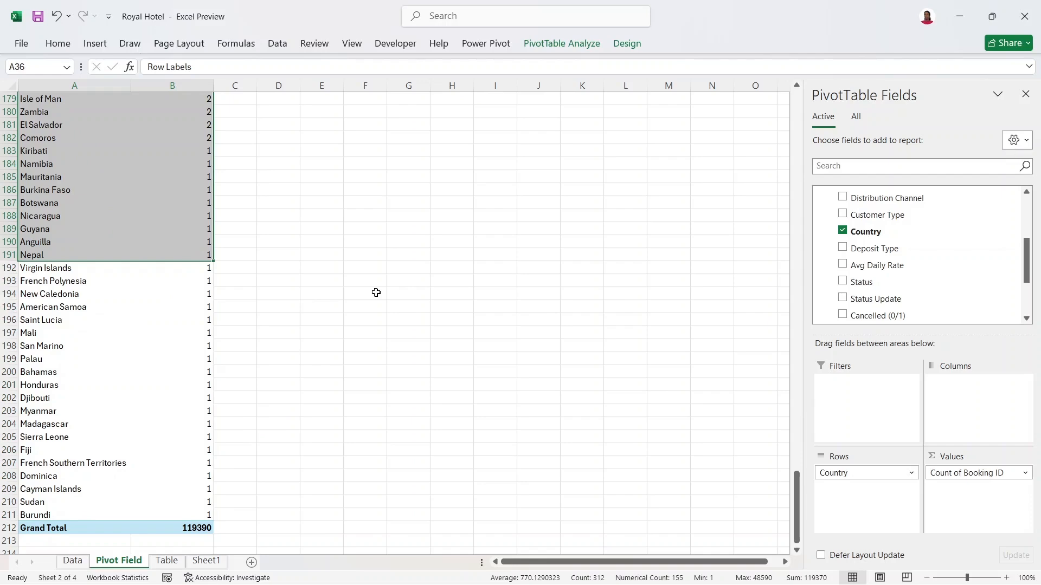
drag(796, 499, 776, 152)
click(98, 420)
click(68, 326)
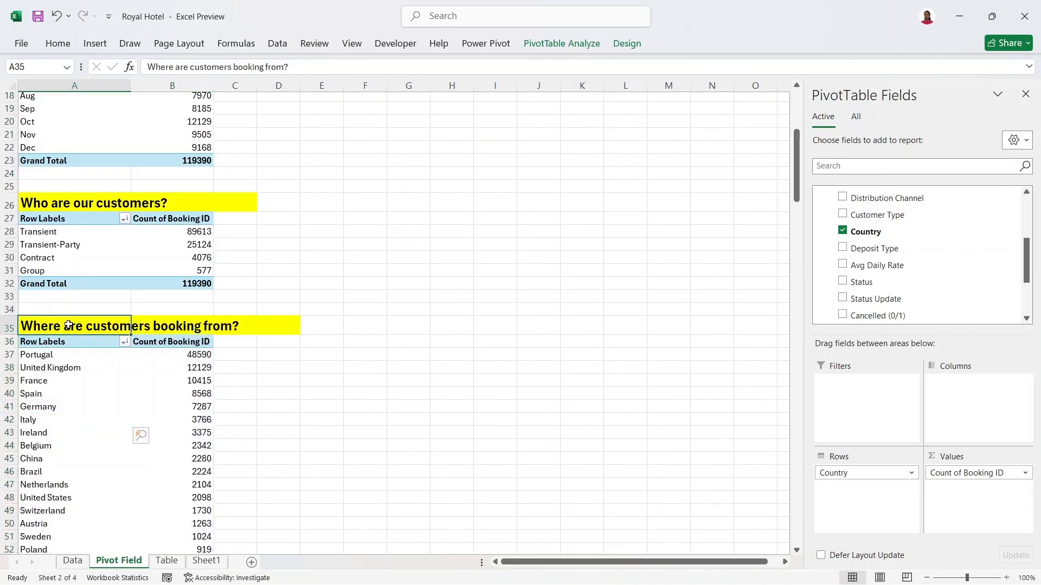
- Filter the Country PivotTable to show the top 7 items by Count of Booking ID
click(152, 395)
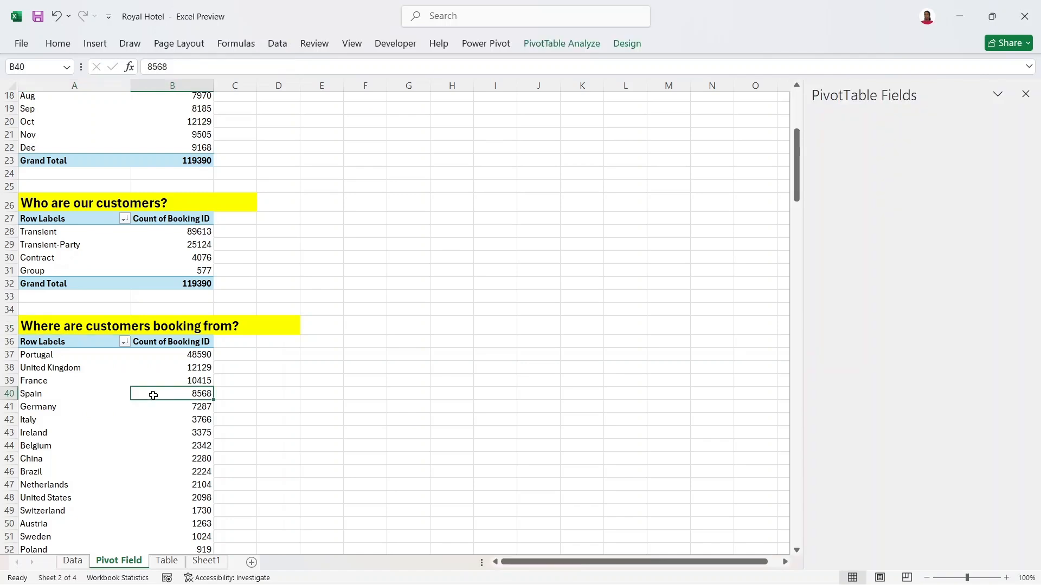
click(87, 373)
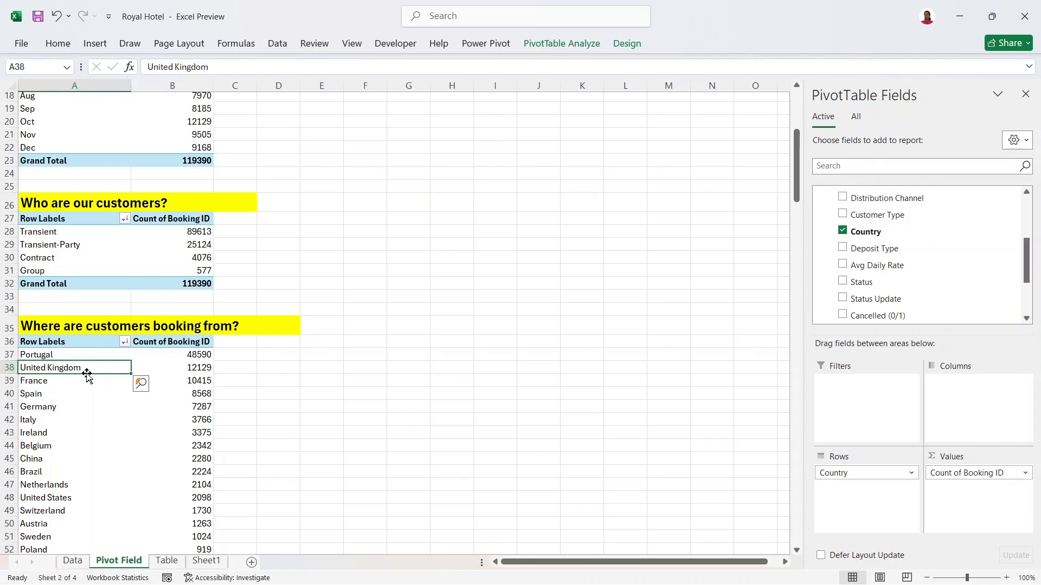
click(83, 389)
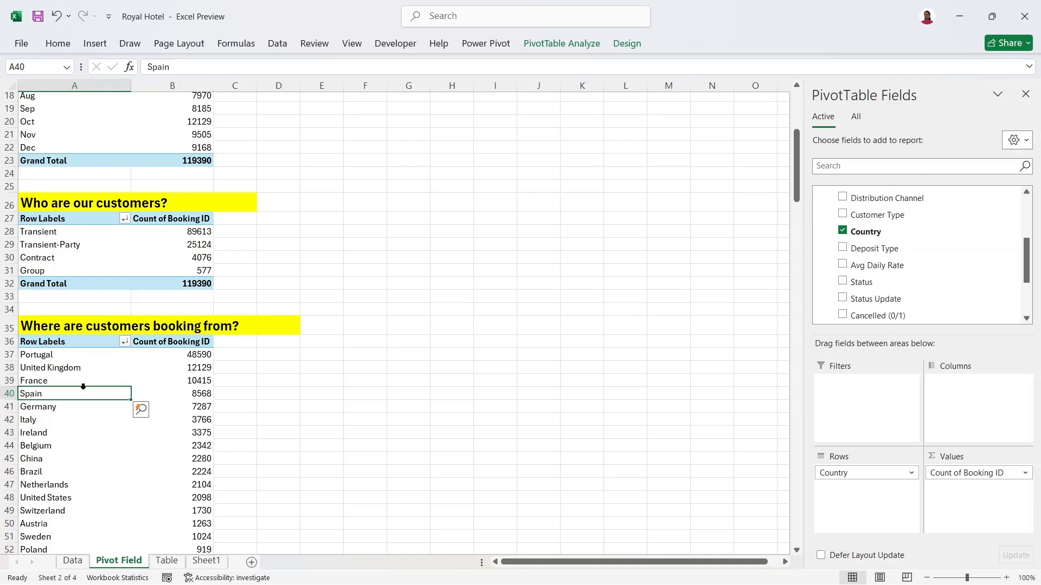
click(84, 367)
right_click(84, 368)
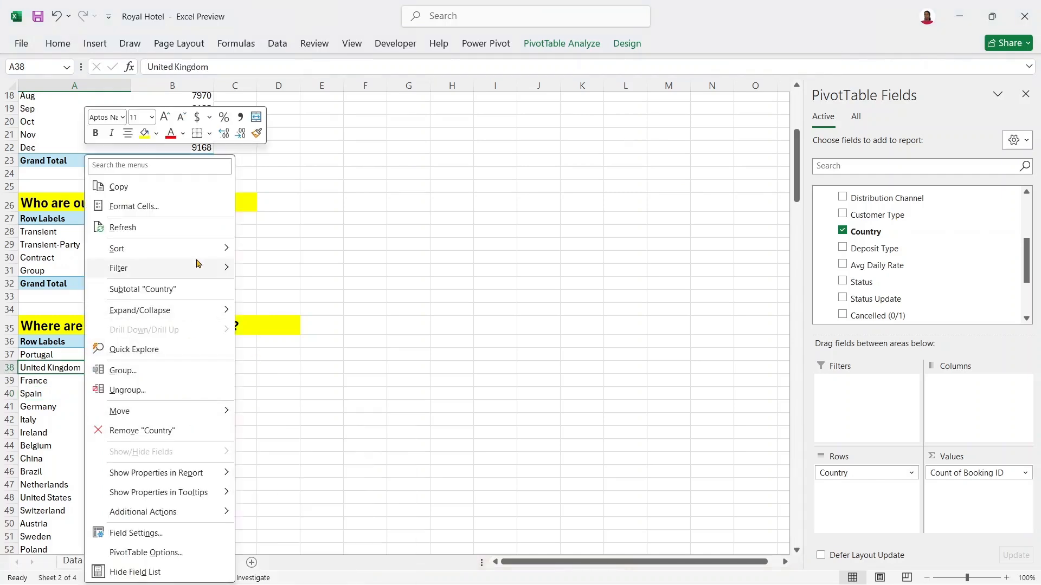
mouse_move(198, 264)
click(285, 332)
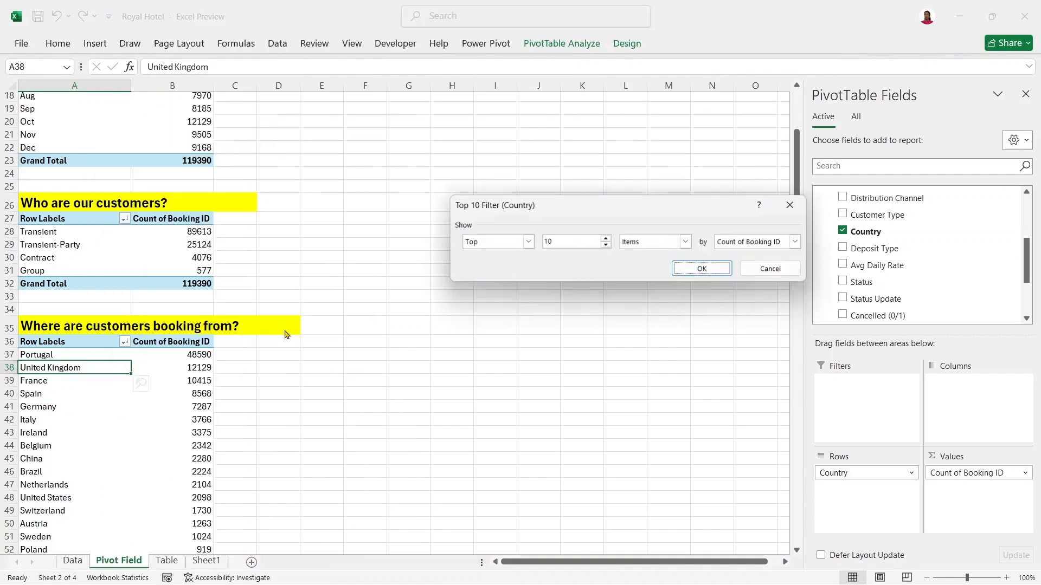
click(564, 245)
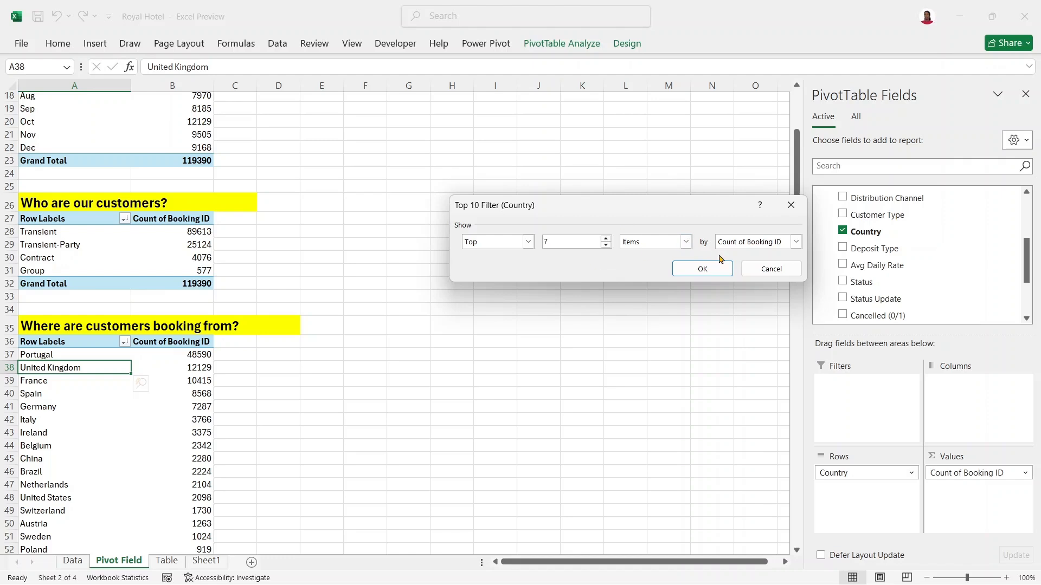
text(7)
click(702, 269)
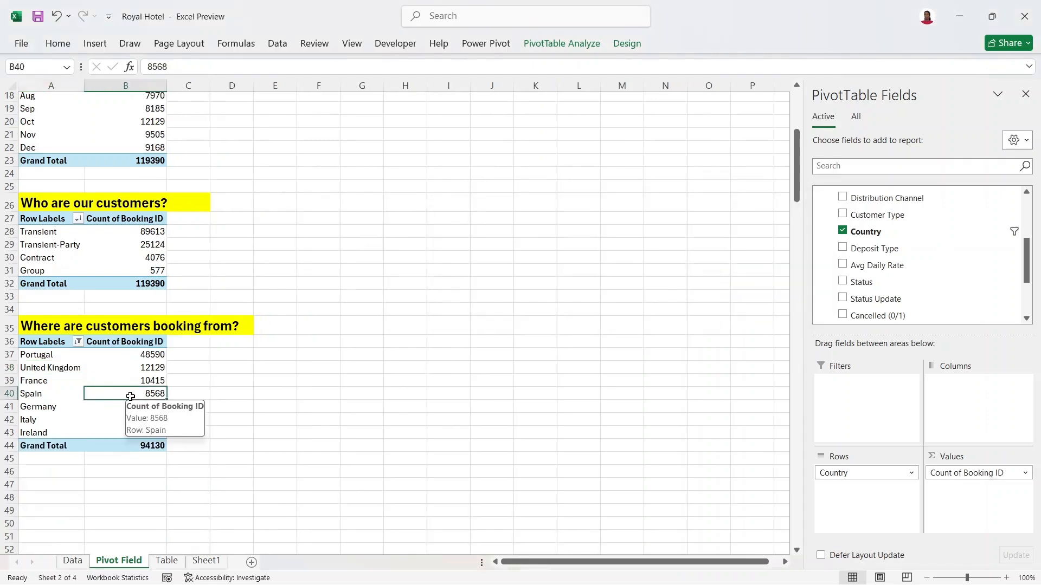
click(130, 397)
- Append "TOP 7 COUNTRIES" to the heading "Where are customers booking from?" in A35
click(96, 326)
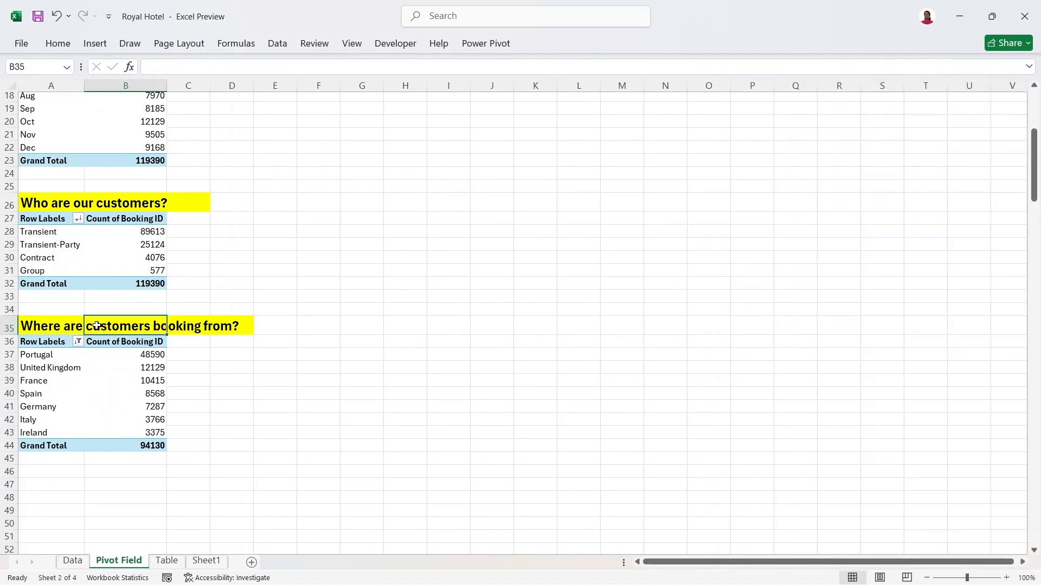
click(70, 327)
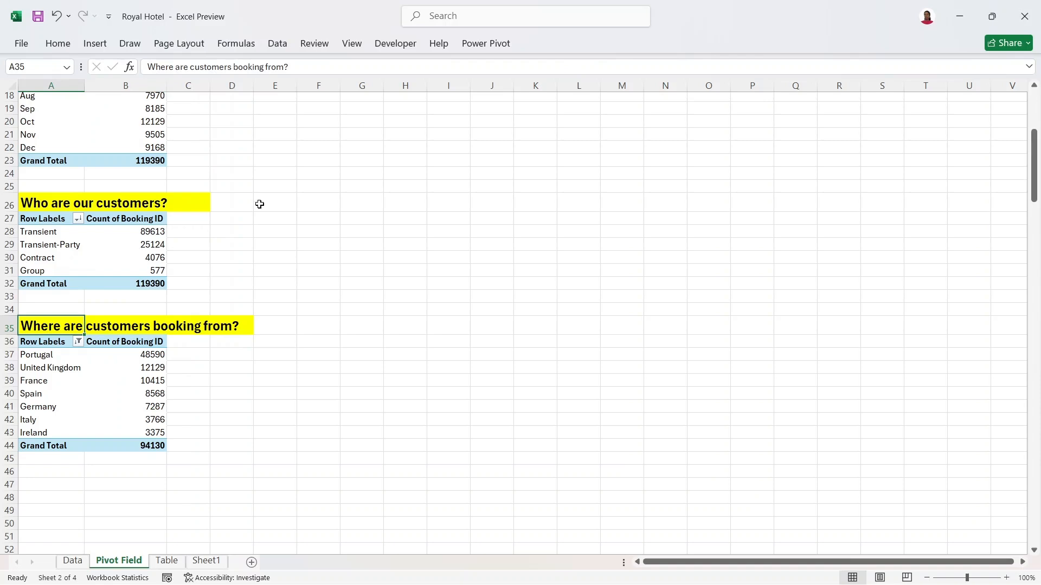
click(306, 71)
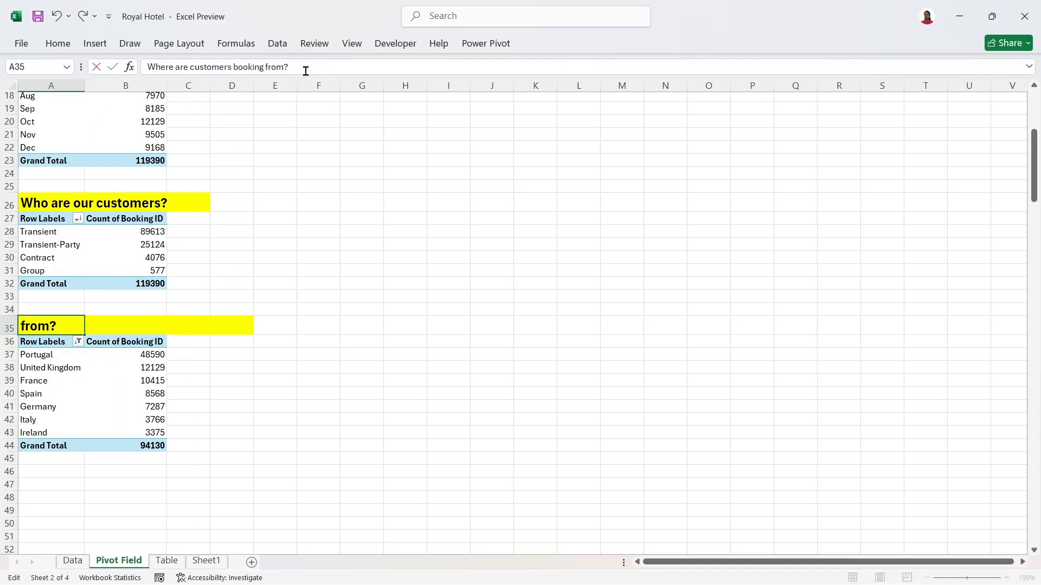
text(TOP 7 COUNTRIES)
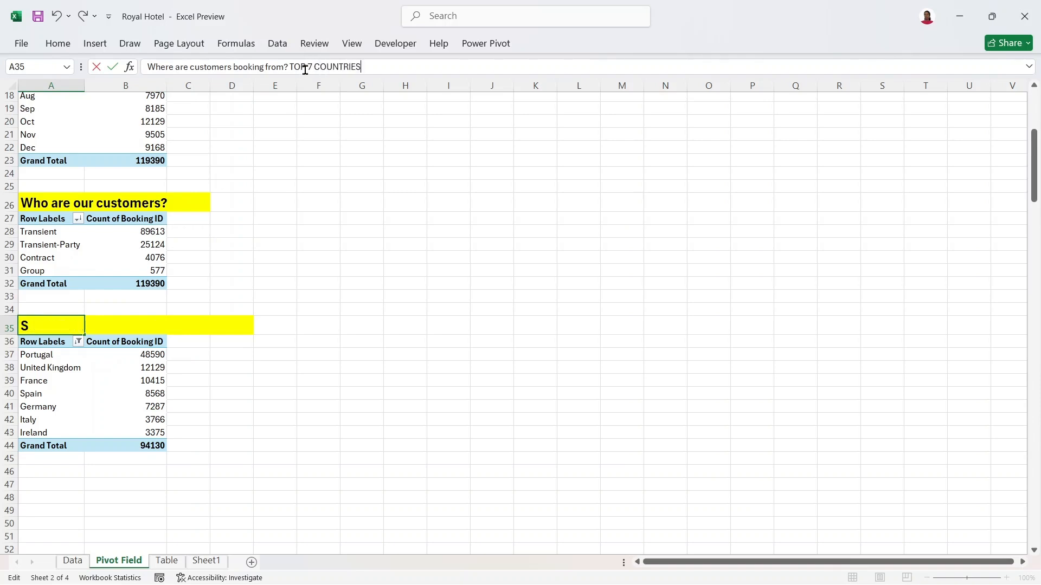
key(Return)
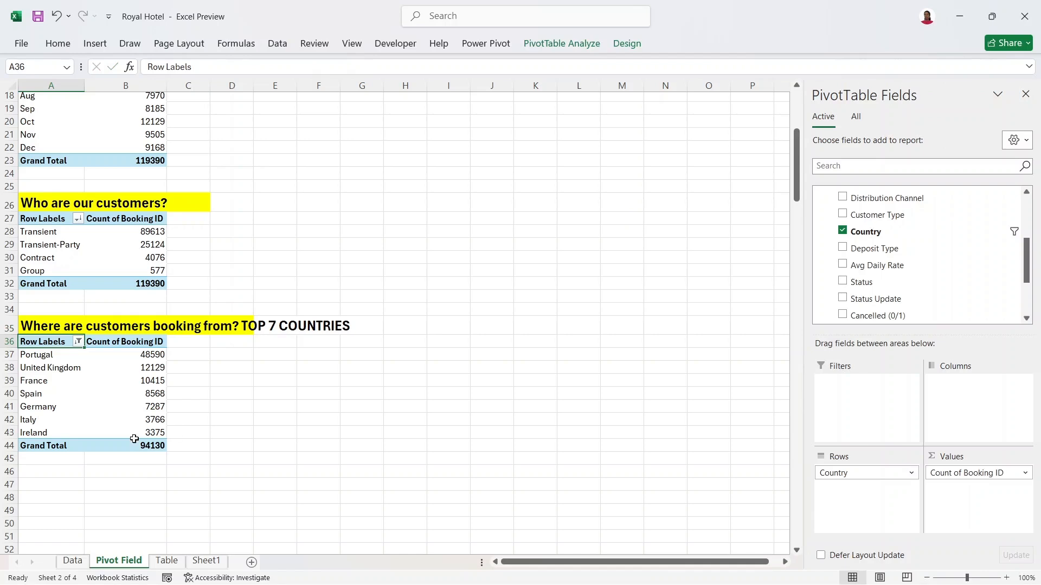
- Duplicate the Country PivotTable from A36:B44 with its copy starting in A49
drag(798, 205, 798, 206)
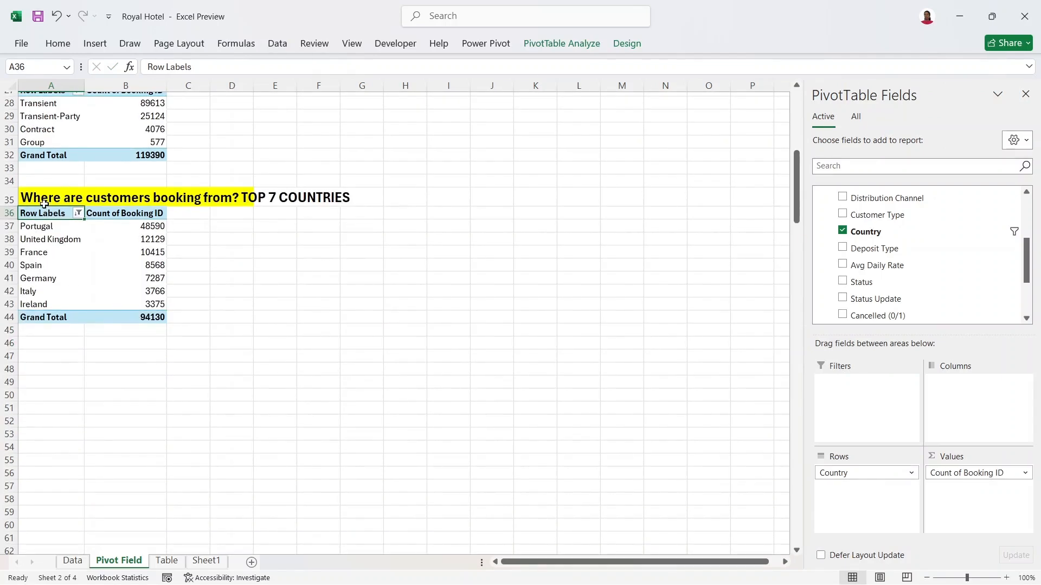
drag(43, 213, 117, 316)
key(ctrl+c)
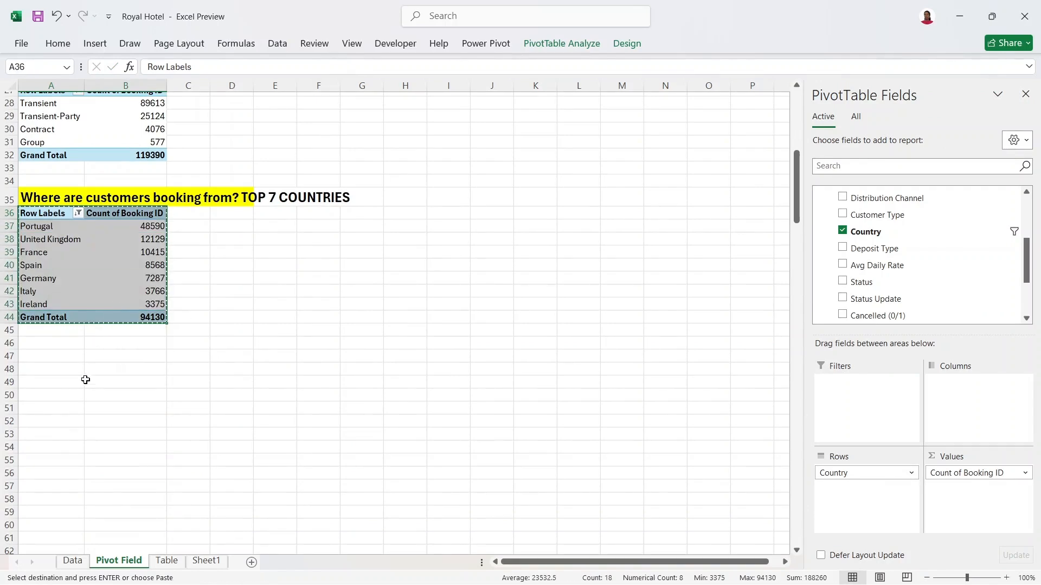
click(60, 381)
key(ctrl+v)
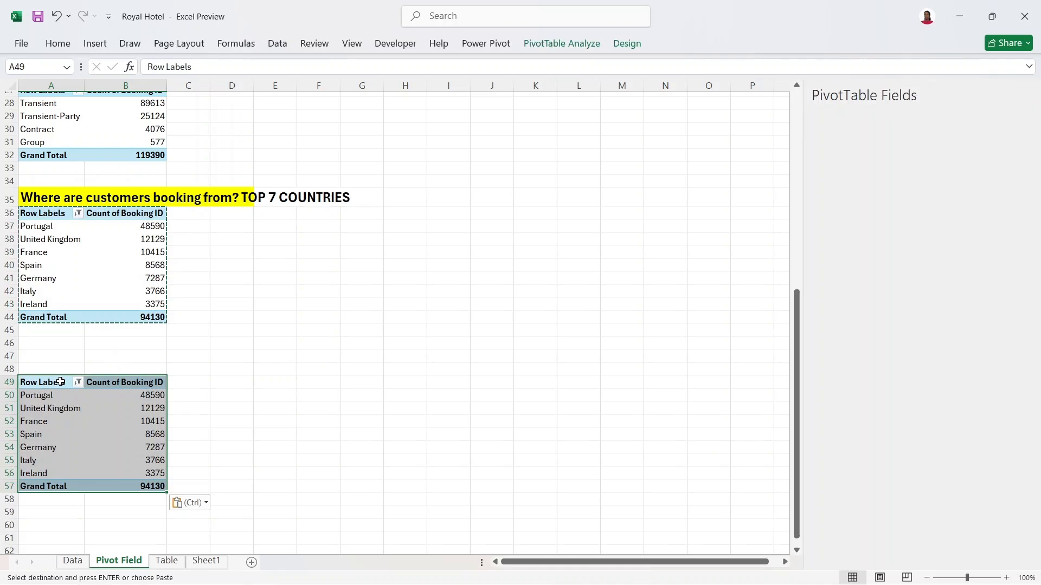
- Copy the question "How many bookings were cancelled?" from the Sheet1 text box into A48 of the Pivot Field sheet
click(209, 563)
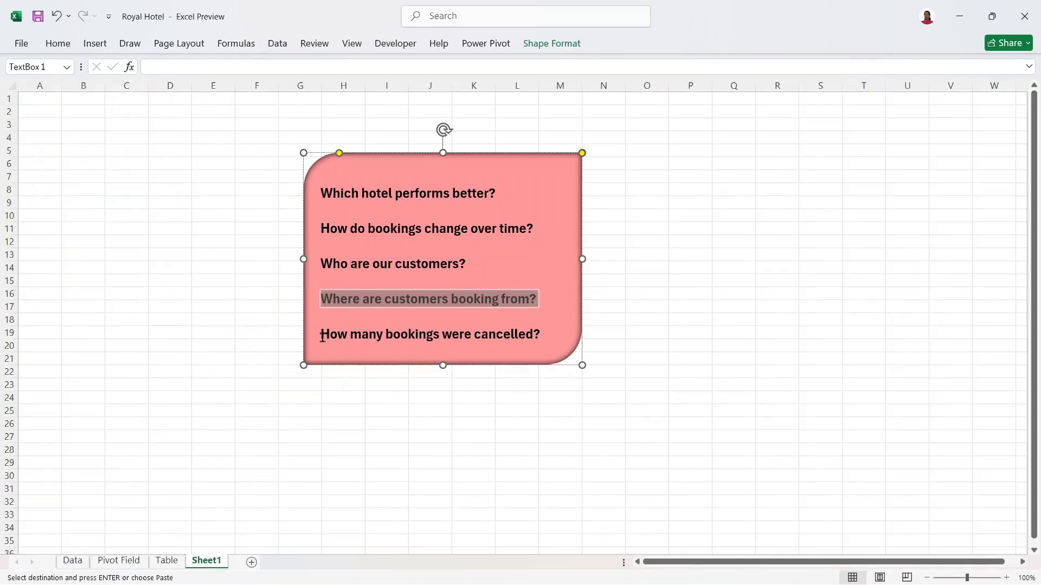
drag(320, 335, 579, 337)
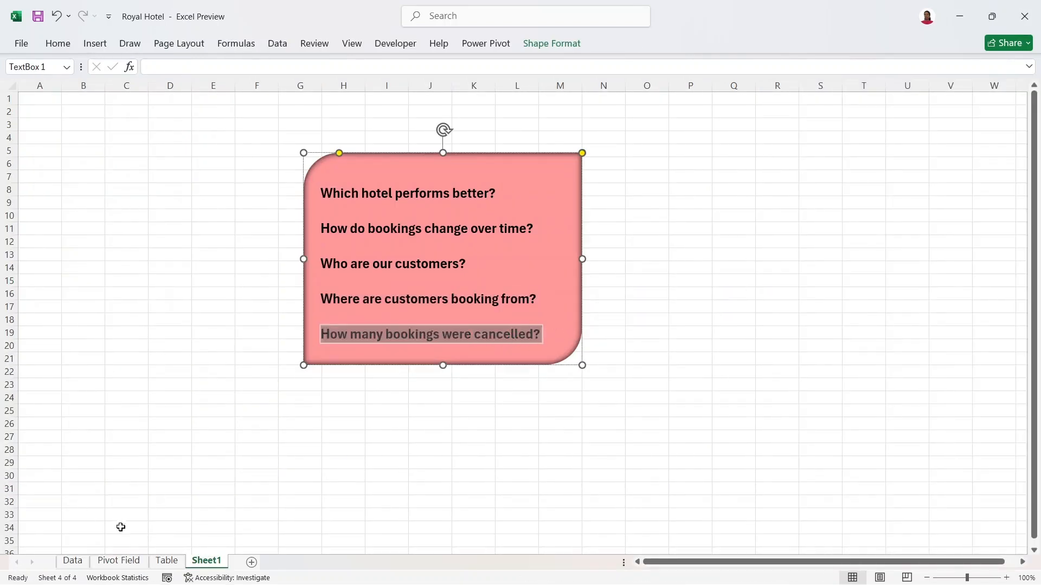
click(119, 561)
click(46, 370)
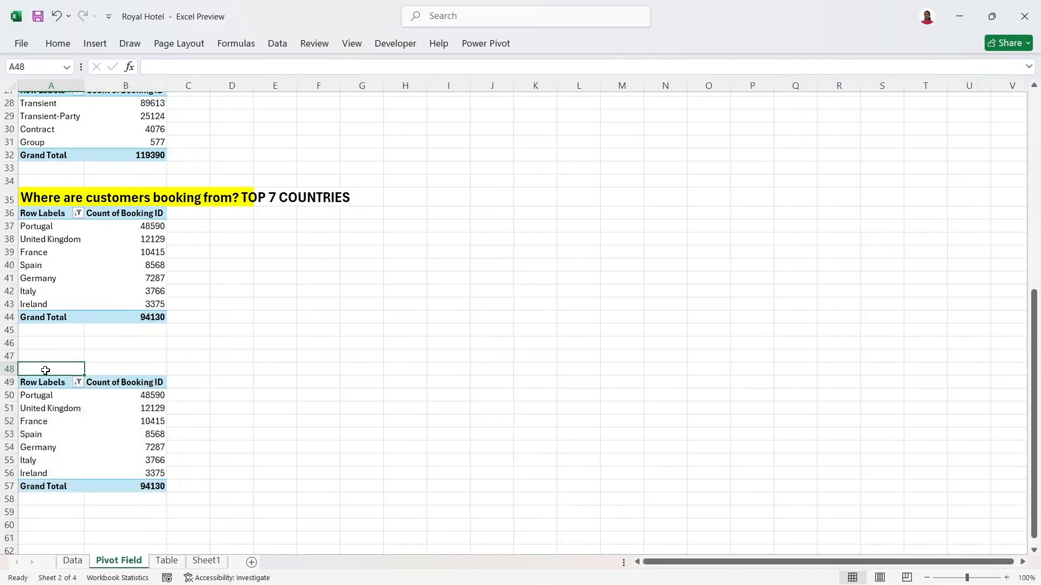
key(ctrl+v)
- Fill the heading range A48:D48 with yellow
drag(45, 371, 223, 373)
right_click(137, 372)
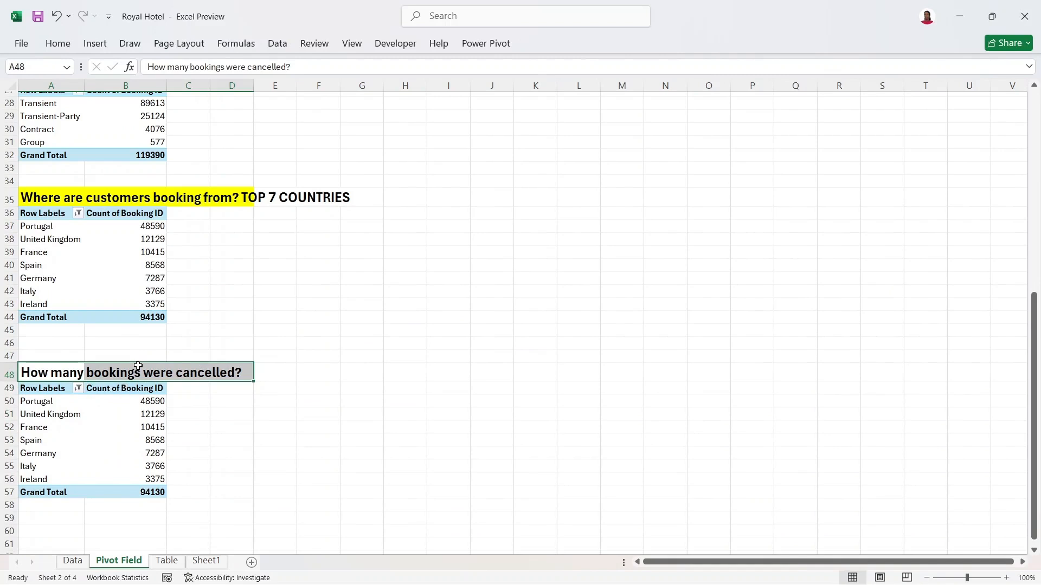
click(198, 135)
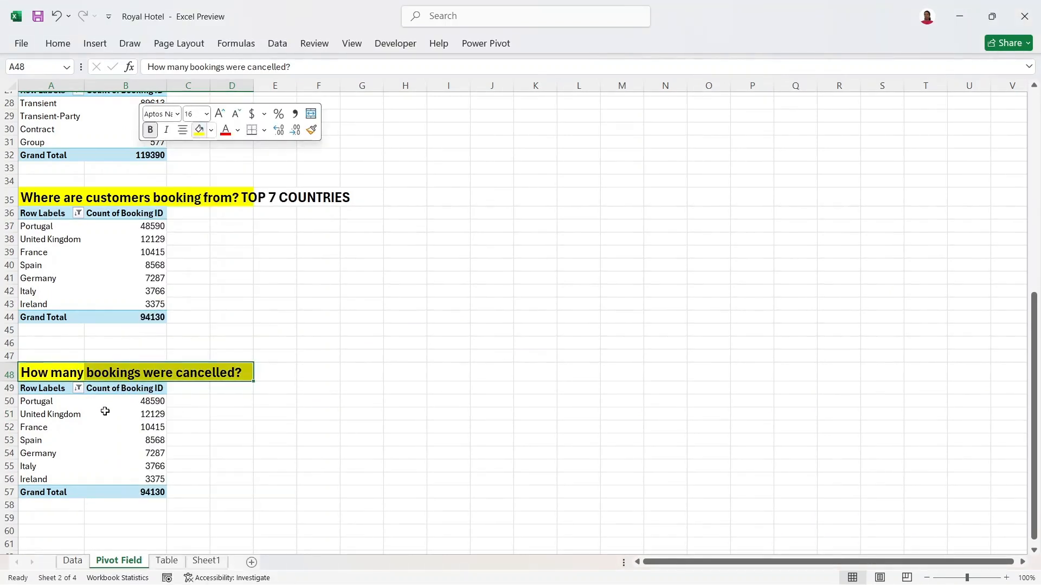
- Remove Country from the rows and Count of Booking ID from the values of the PivotTable under "How many bookings were cancelled?"
click(105, 412)
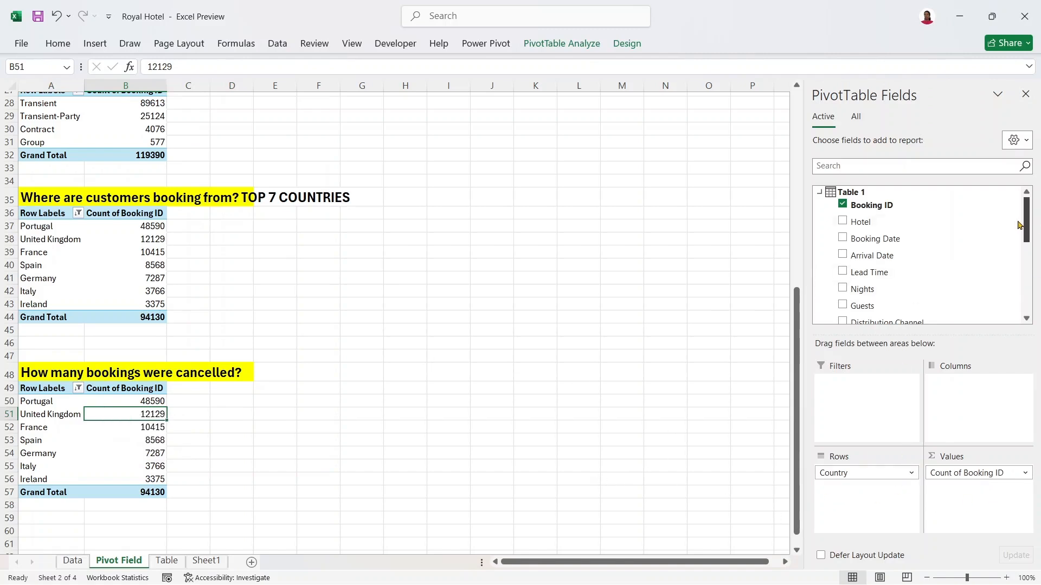
drag(1030, 232, 1030, 290)
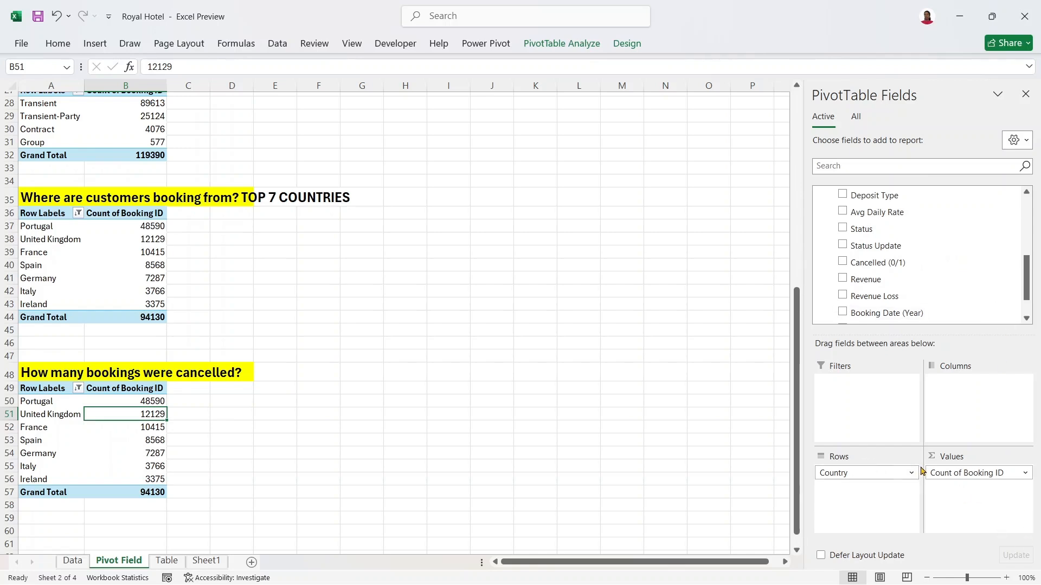
drag(882, 477, 727, 464)
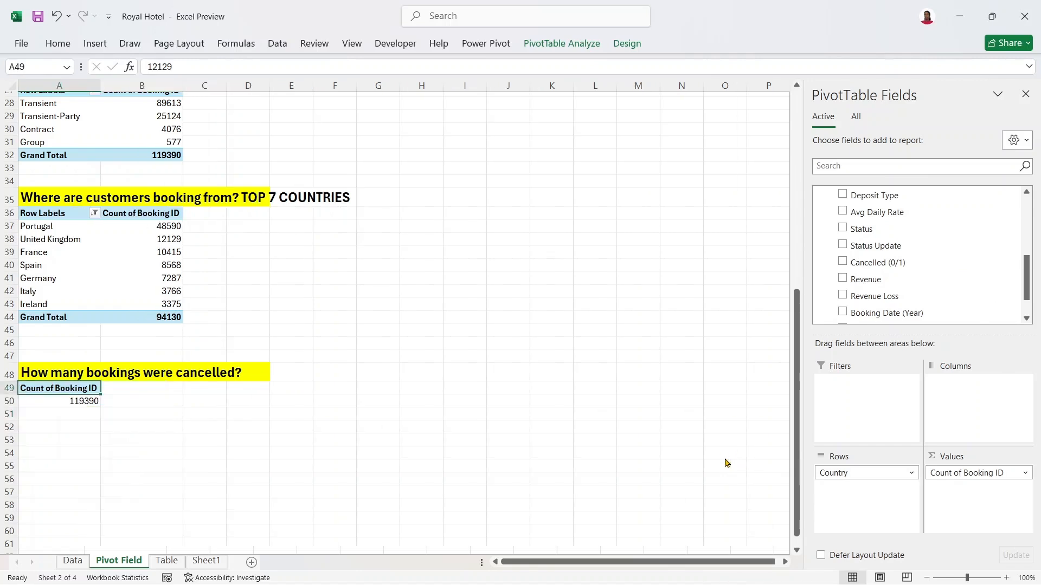
drag(1006, 477, 990, 220)
- Add Hotel to the rows and Sum of Cancelled (0/1) to the values of the emptied PivotTable in A49
scroll(950, 227, up, 5)
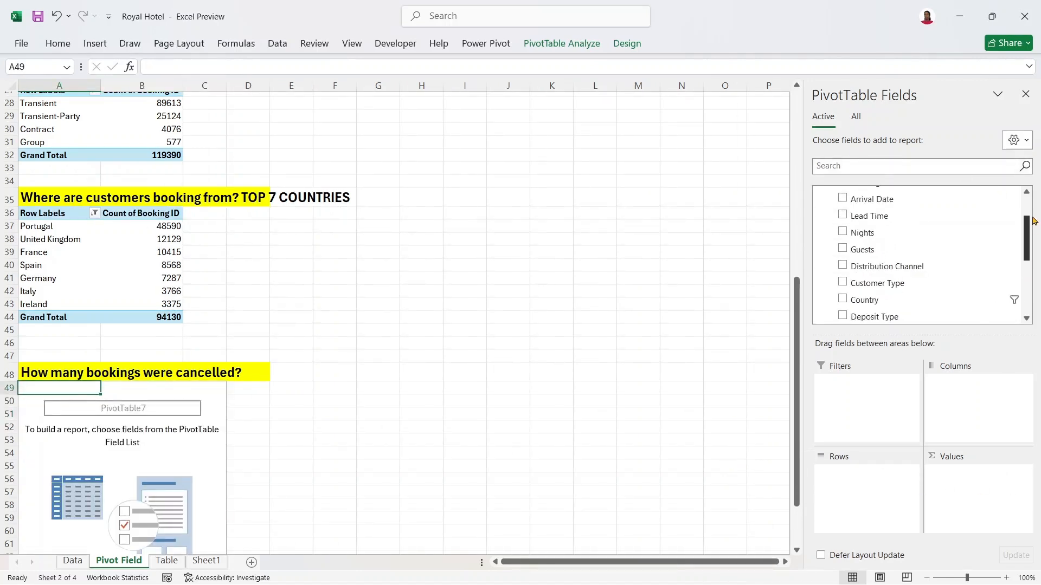
drag(855, 221, 854, 520)
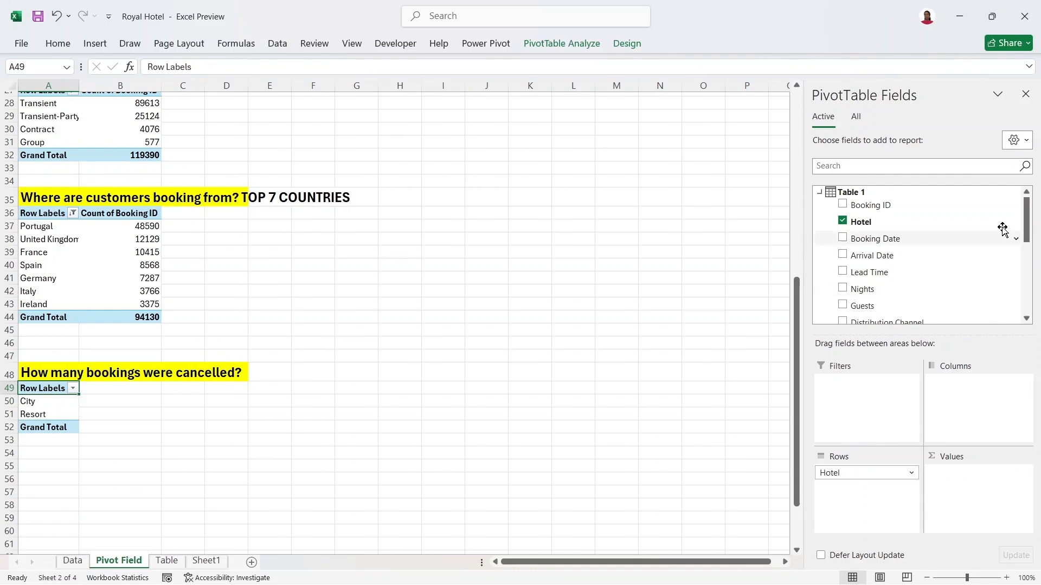
drag(1028, 233, 1034, 307)
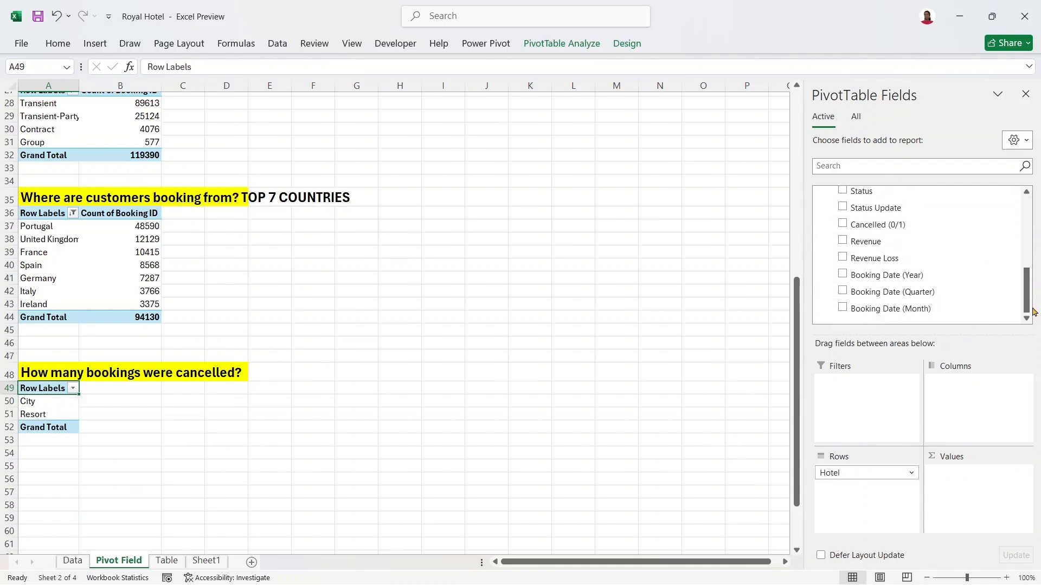
drag(904, 231, 965, 490)
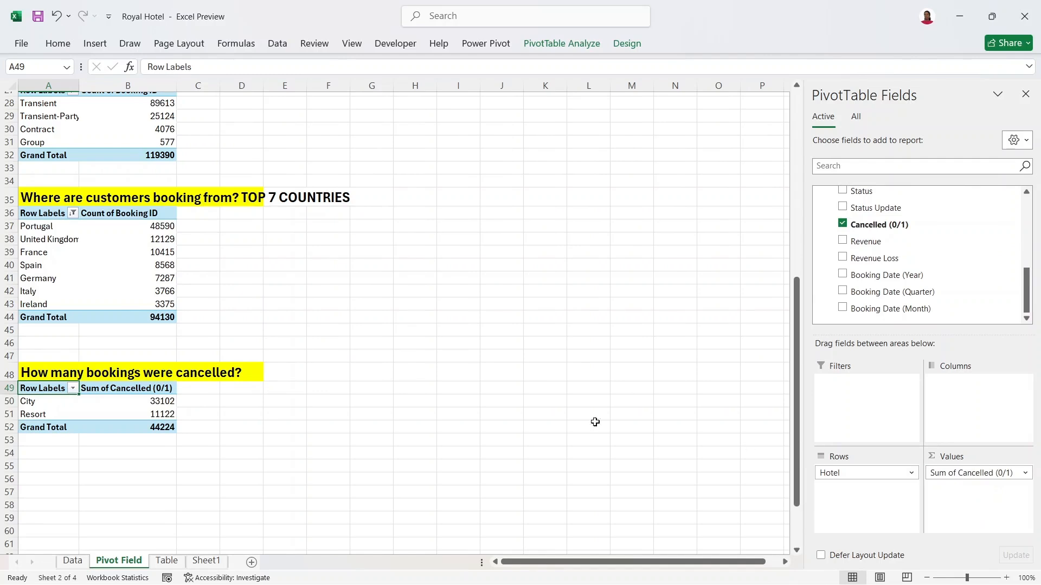
click(157, 404)
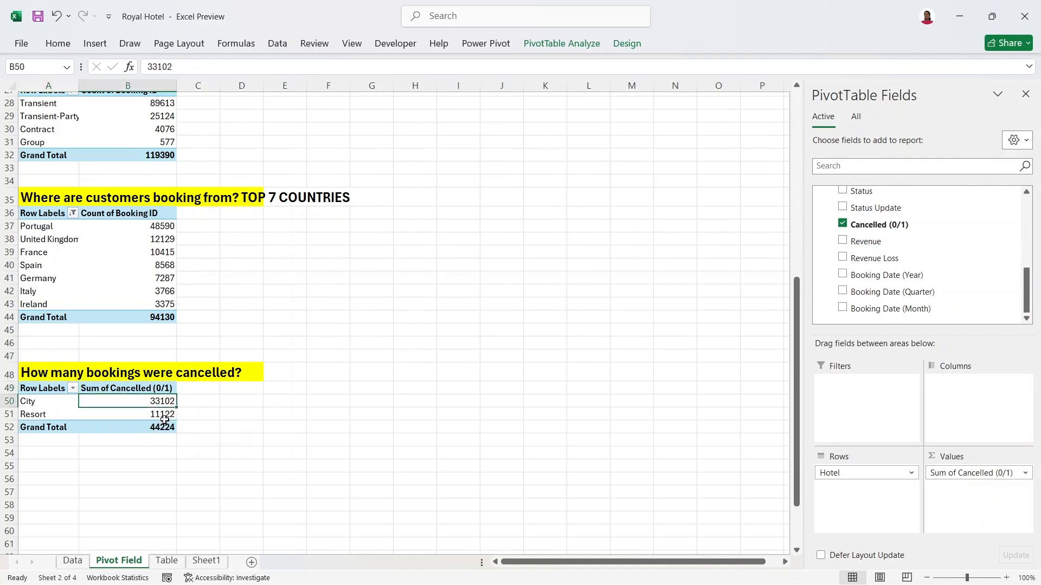
click(164, 416)
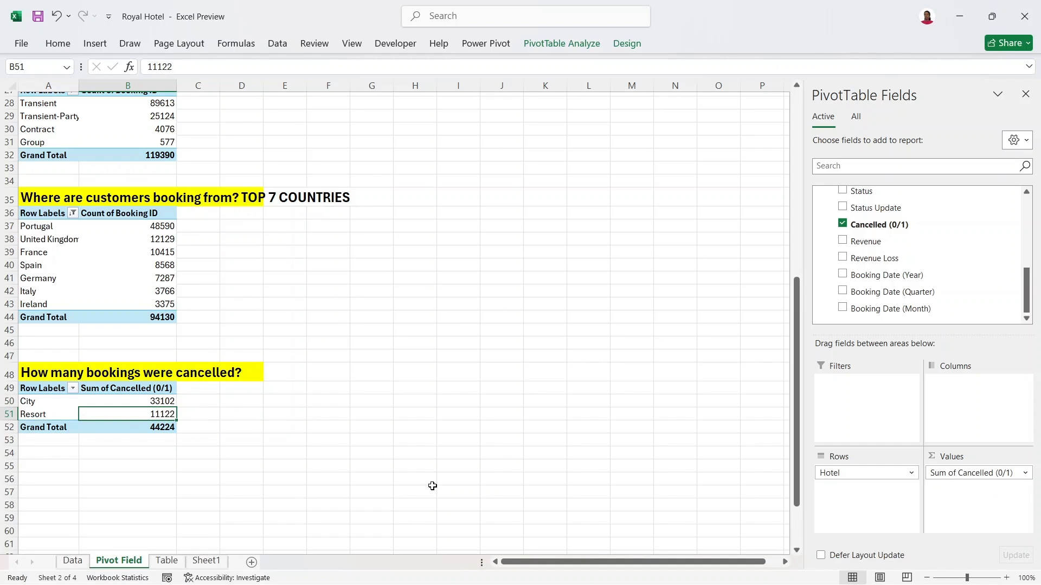
- Open the query behind the Table sheet for editing in Power Query Editor
scroll(432, 487, down, 13)
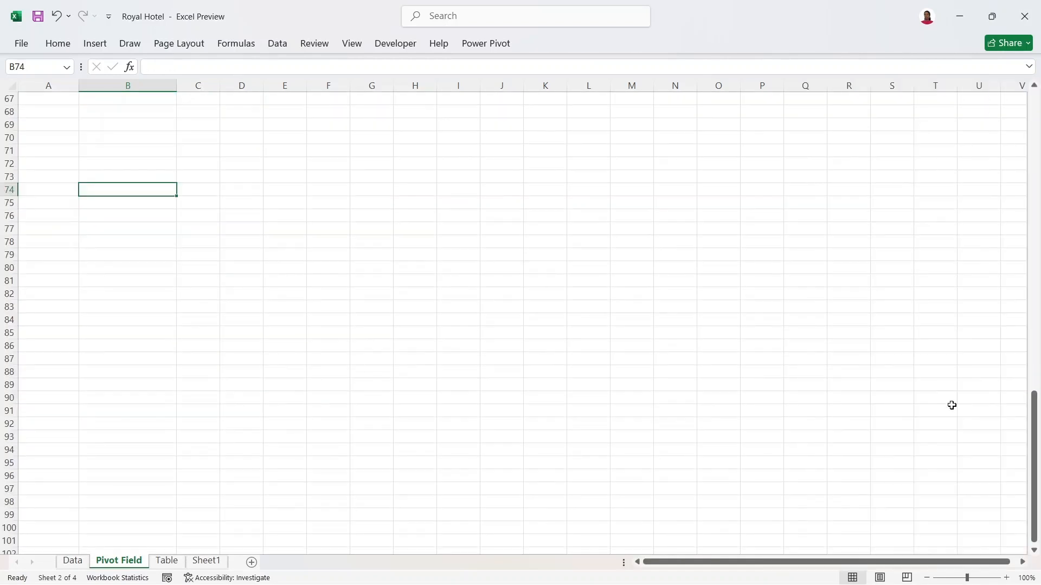
drag(1034, 424, 1036, 220)
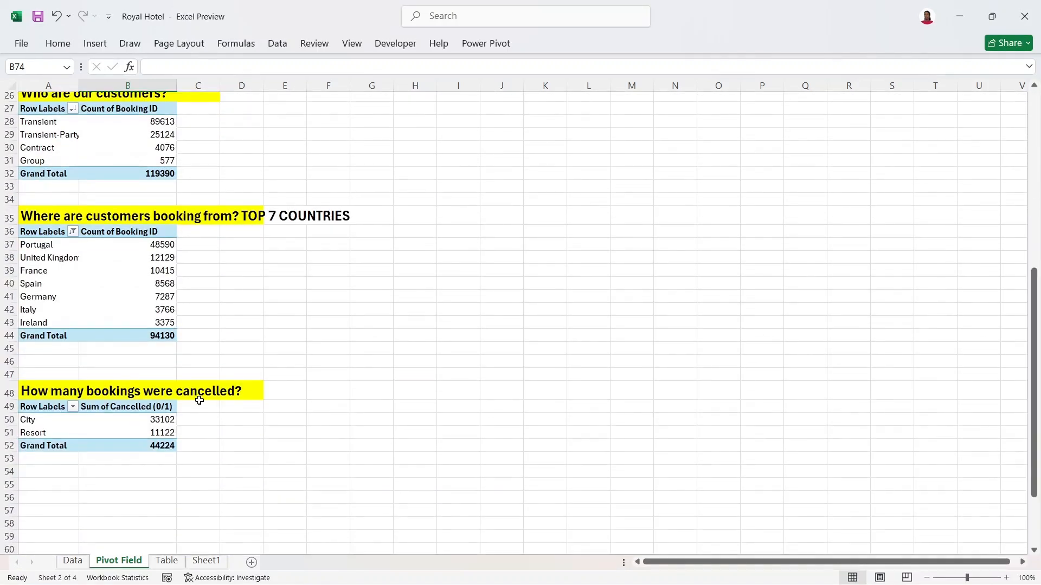
click(166, 560)
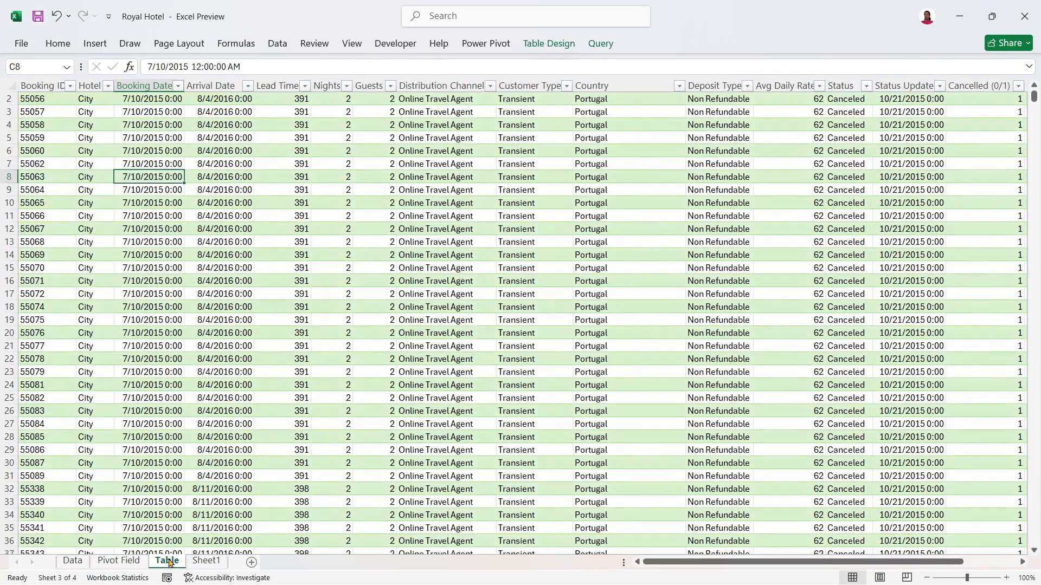
click(440, 318)
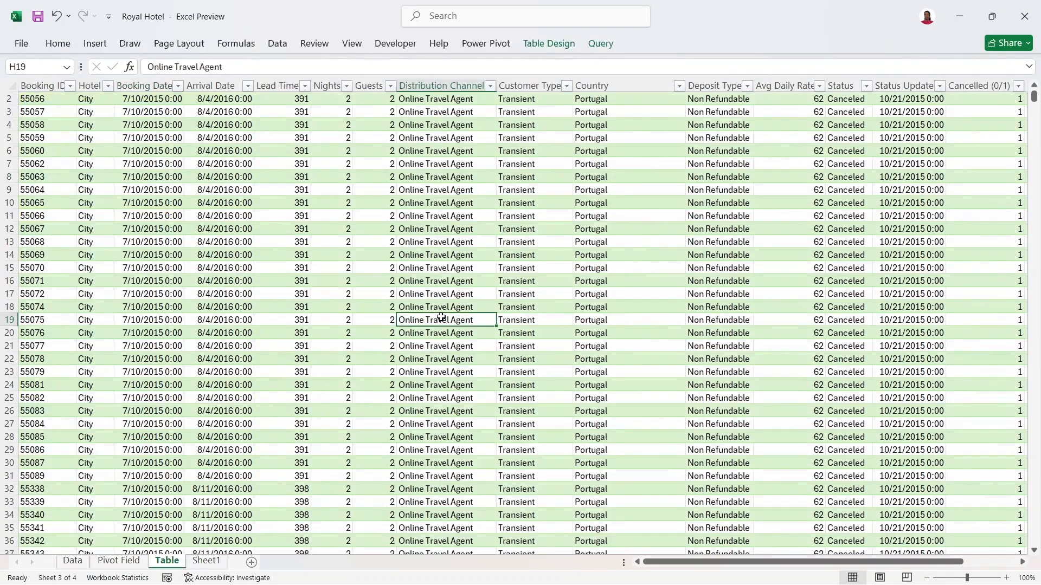
click(600, 43)
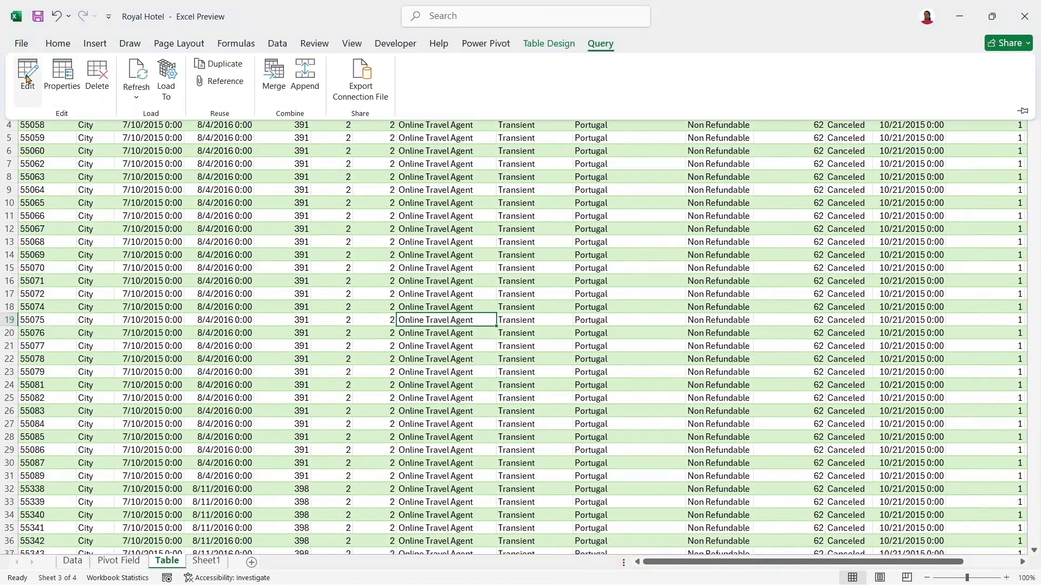
click(26, 78)
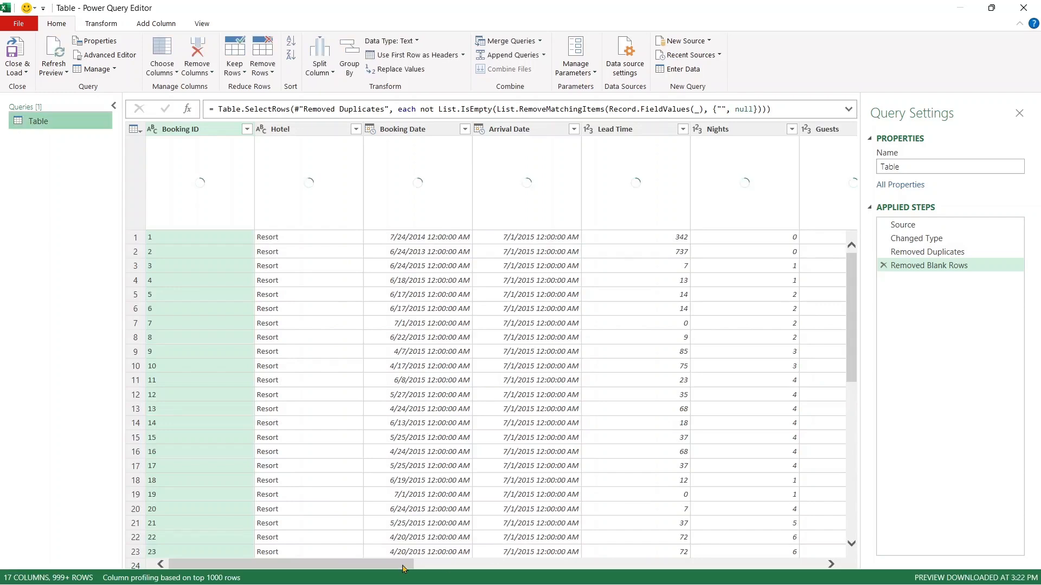
- Start a new column from examples based only on the Cancelled (0/1) column
drag(403, 568, 834, 575)
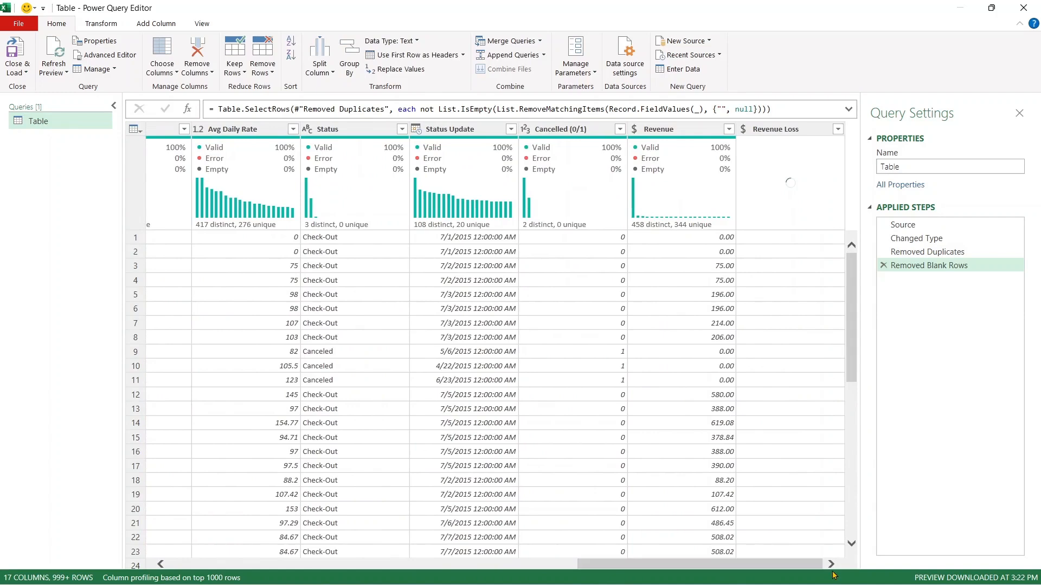
click(576, 130)
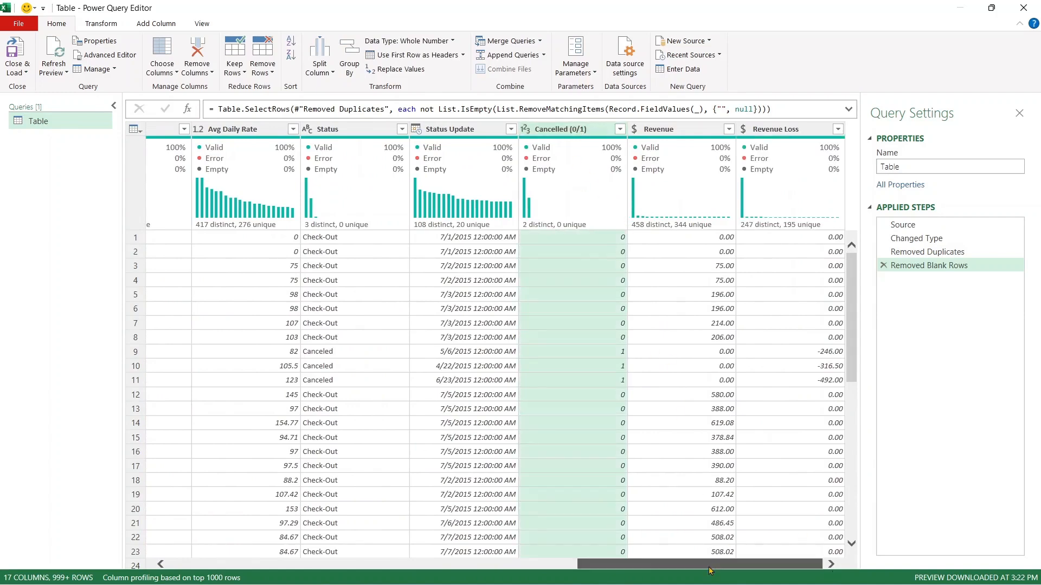
drag(709, 570, 853, 573)
click(475, 552)
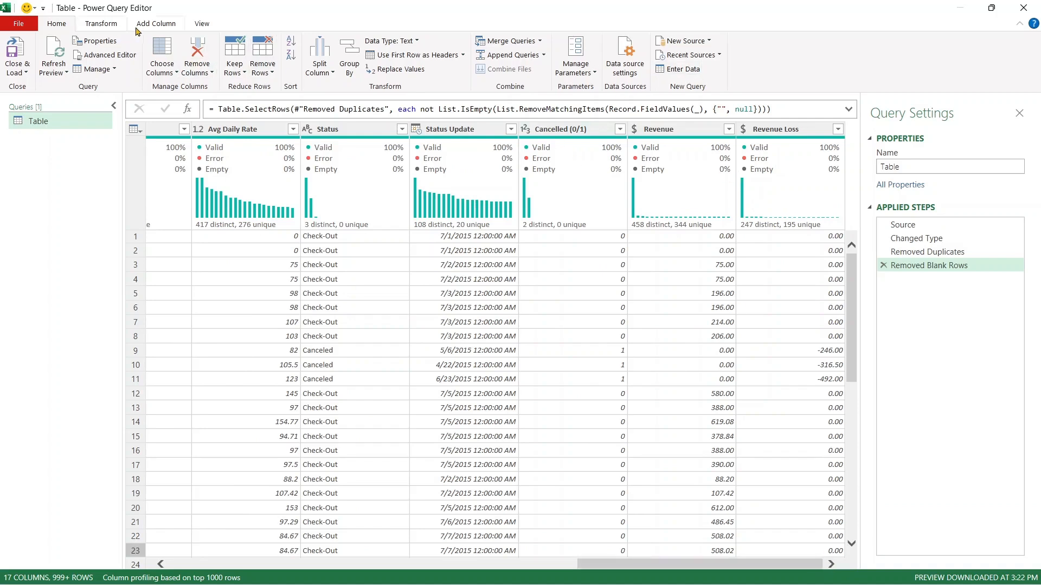
click(159, 23)
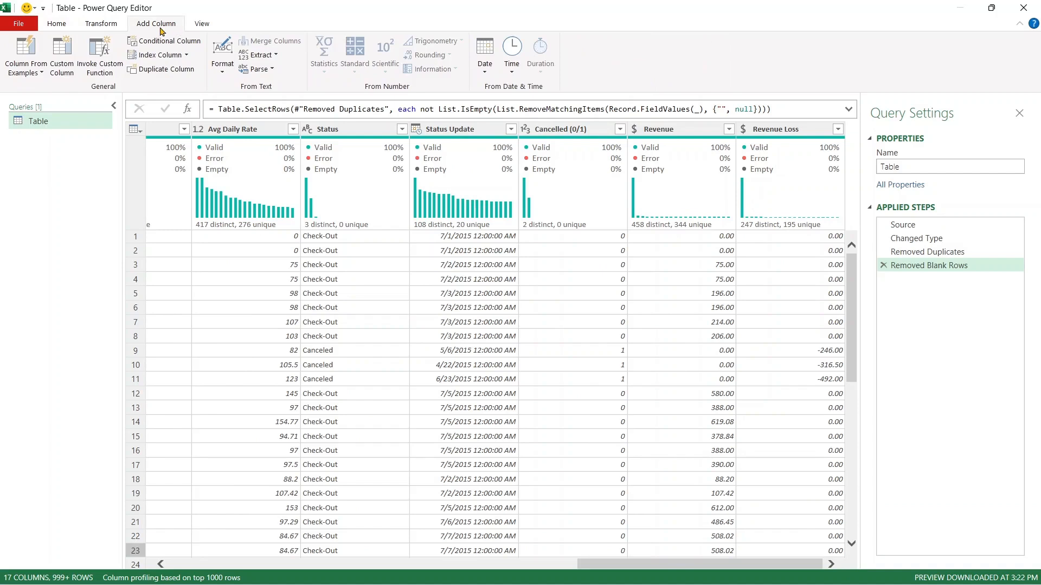
click(32, 78)
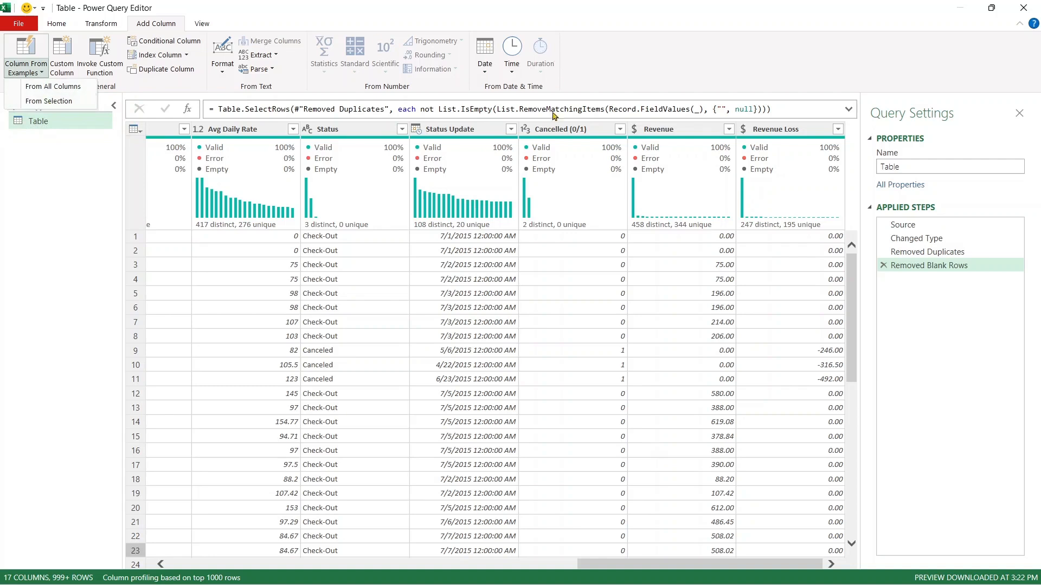
click(558, 130)
click(560, 133)
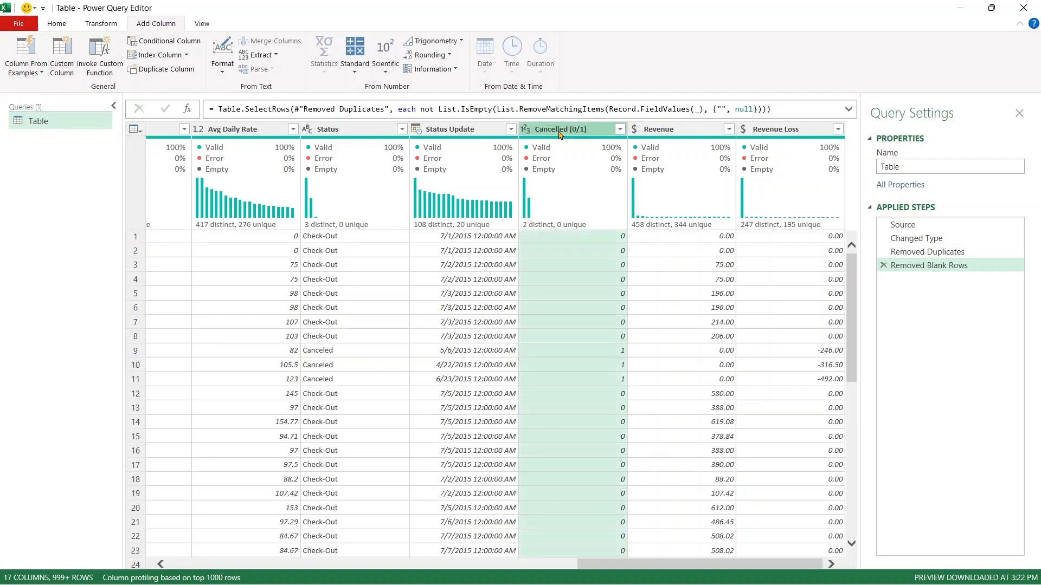
click(37, 77)
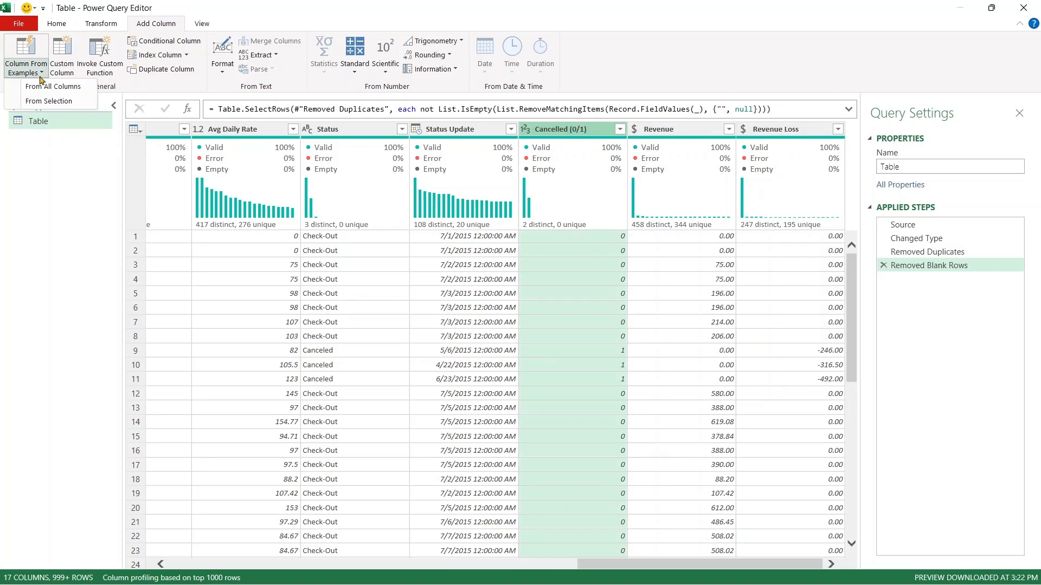
click(33, 103)
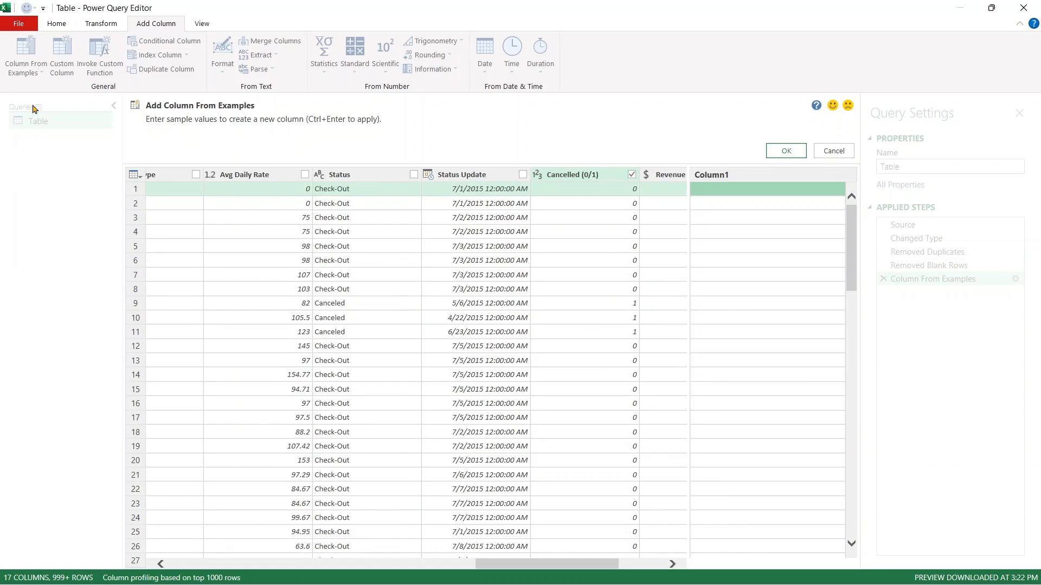
- Name the new example column "Cancelled or Not Cancelled"
click(751, 177)
double_click(751, 177)
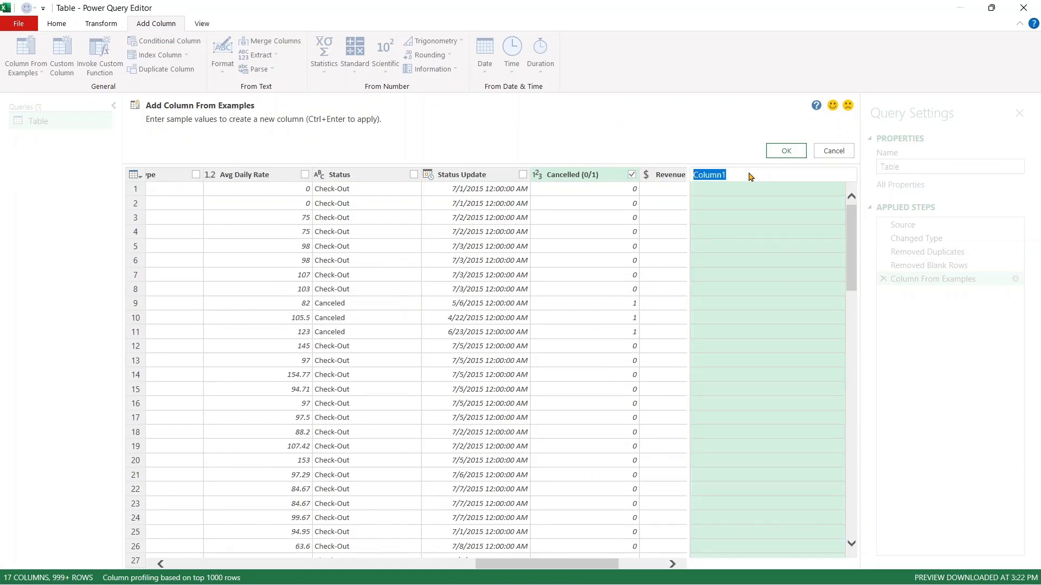
key(BackSpace)
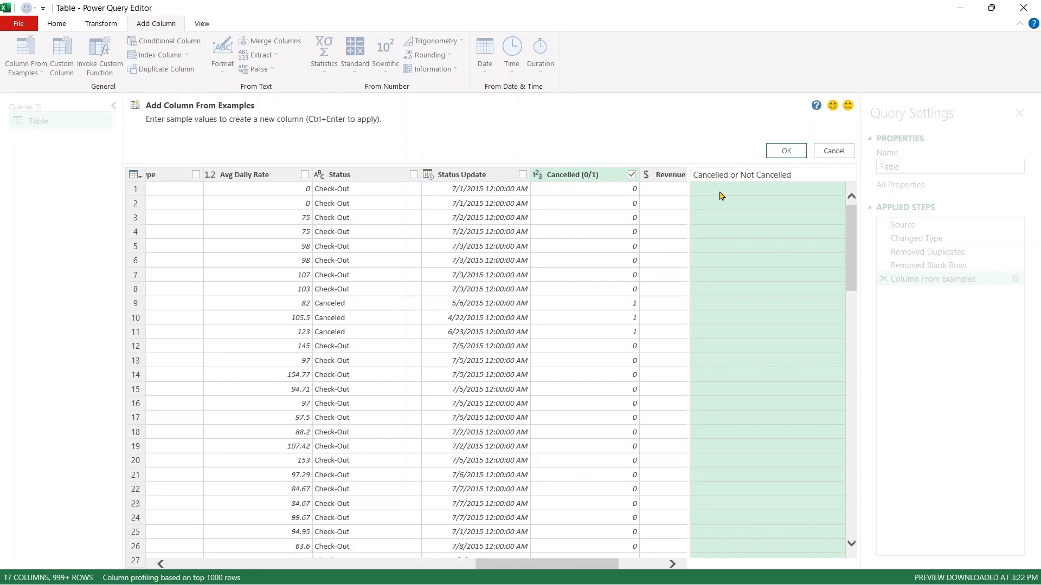
- Enter the examples "Not Cancelled" for row 1 and "Cancelled" for row 9, and add the column to the query
click(721, 194)
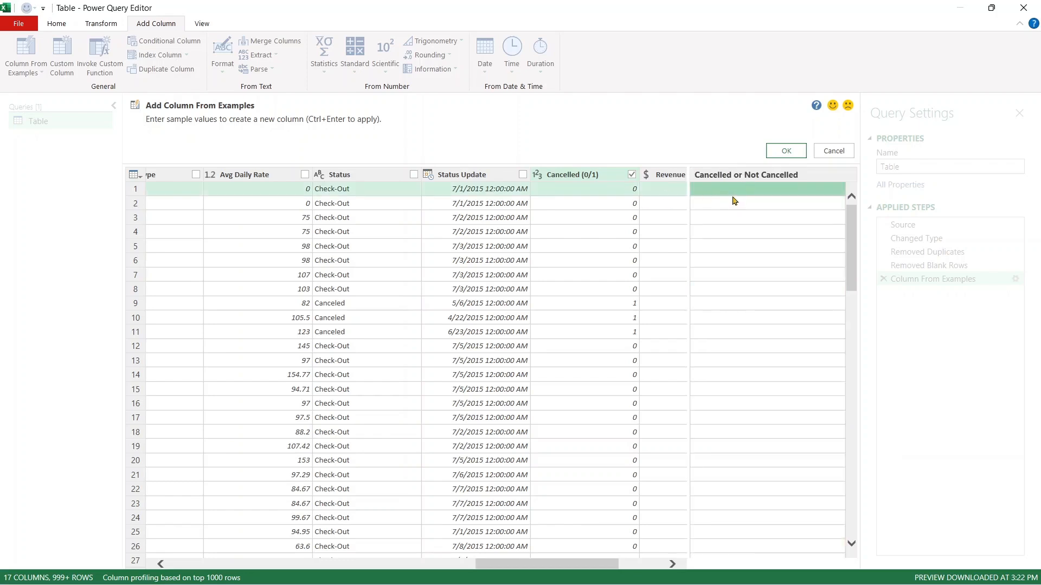
text(C)
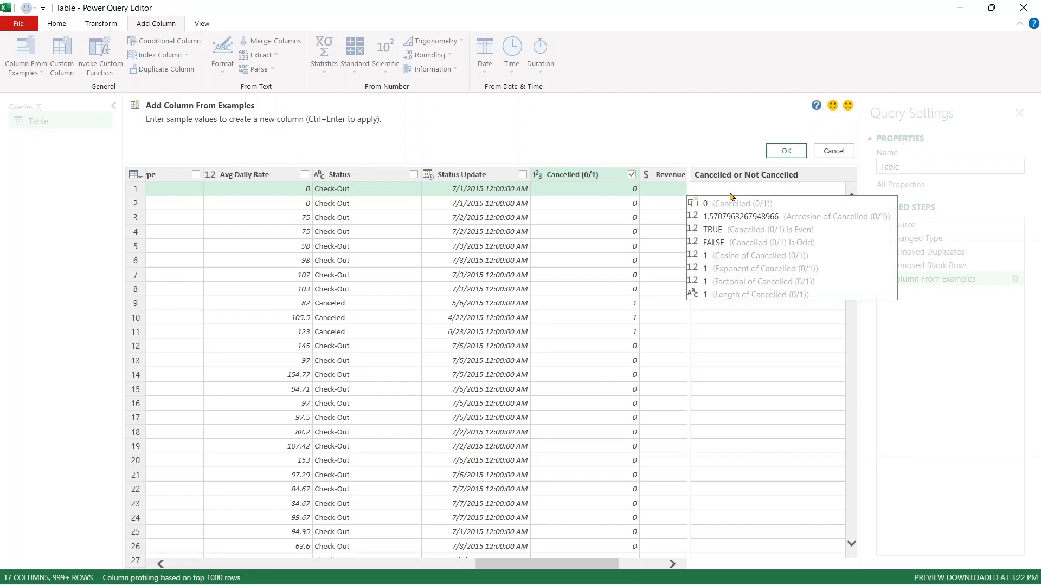
text(Not Cancelled)
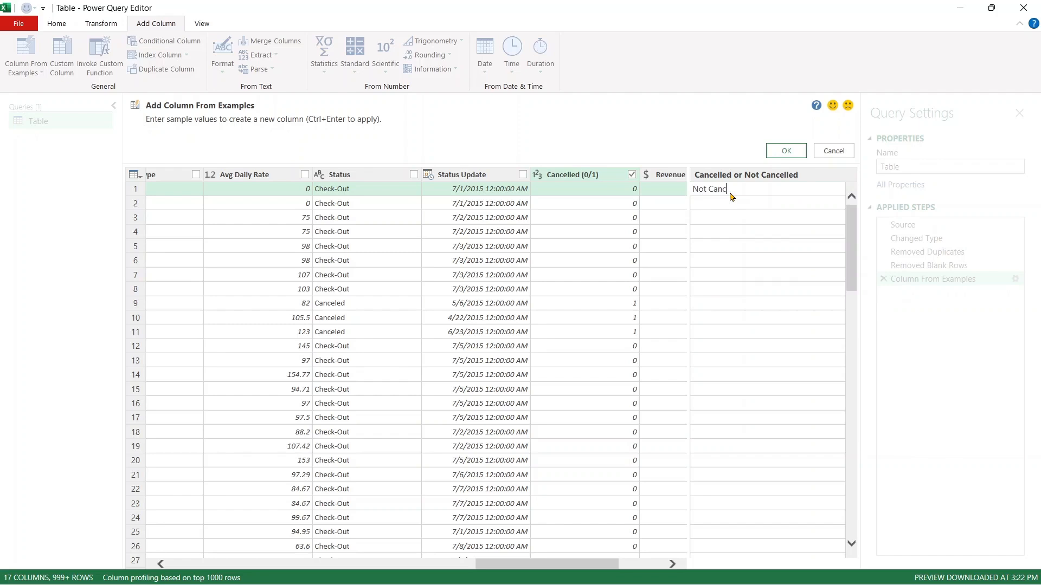
click(714, 308)
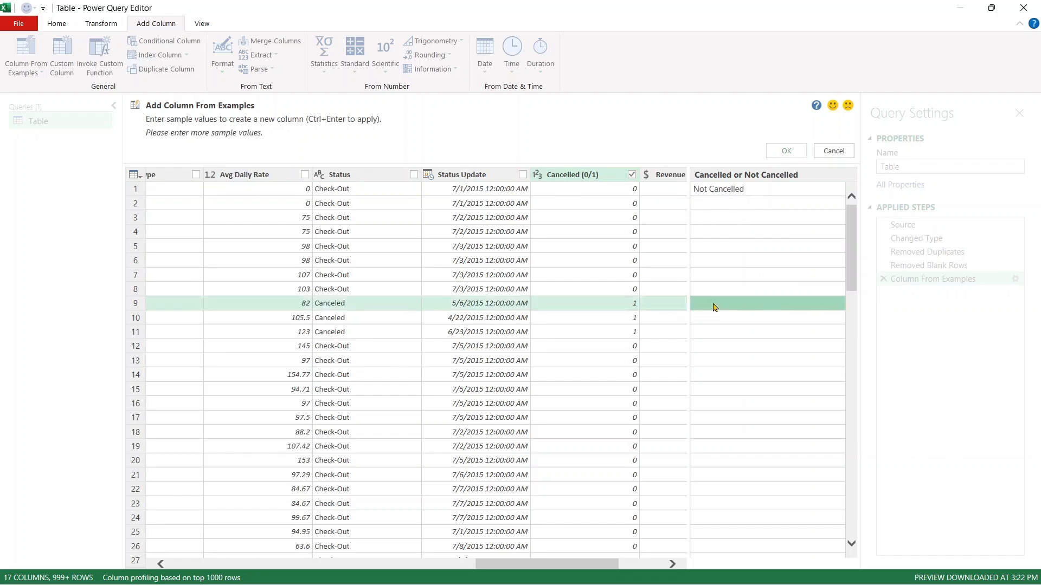
text(Cancelled)
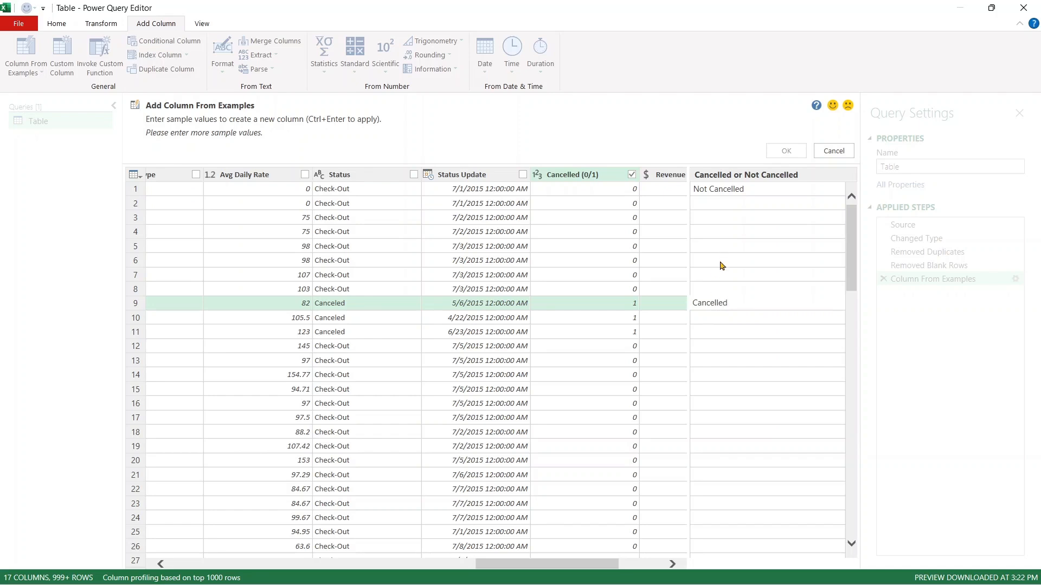
click(720, 323)
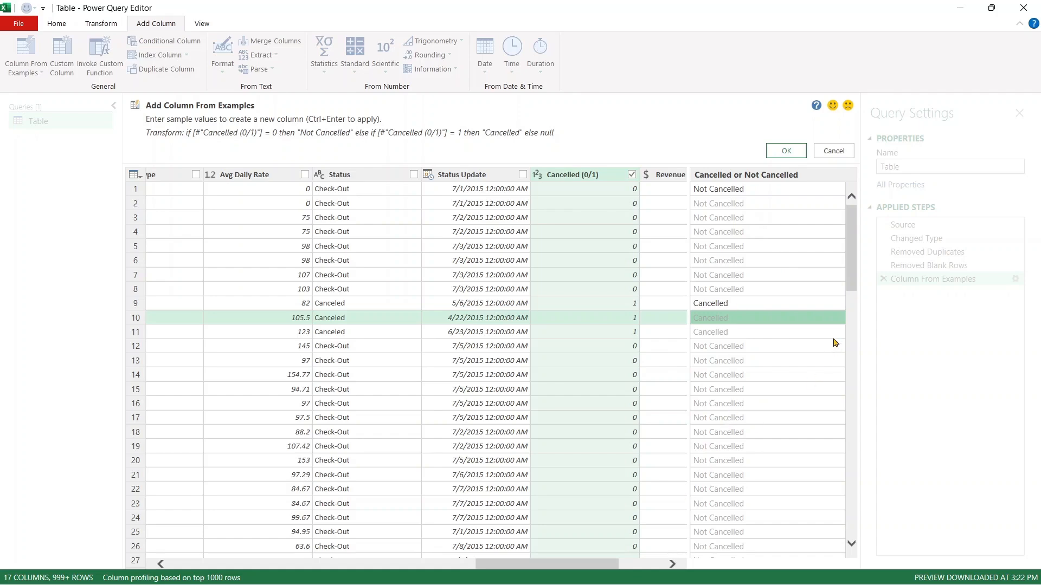
drag(851, 282, 853, 208)
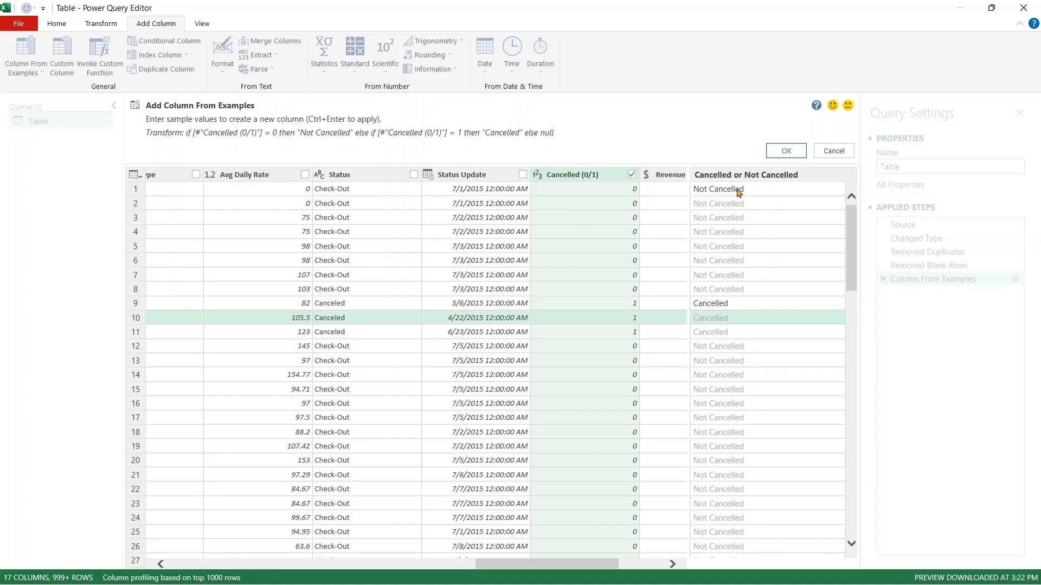
click(784, 150)
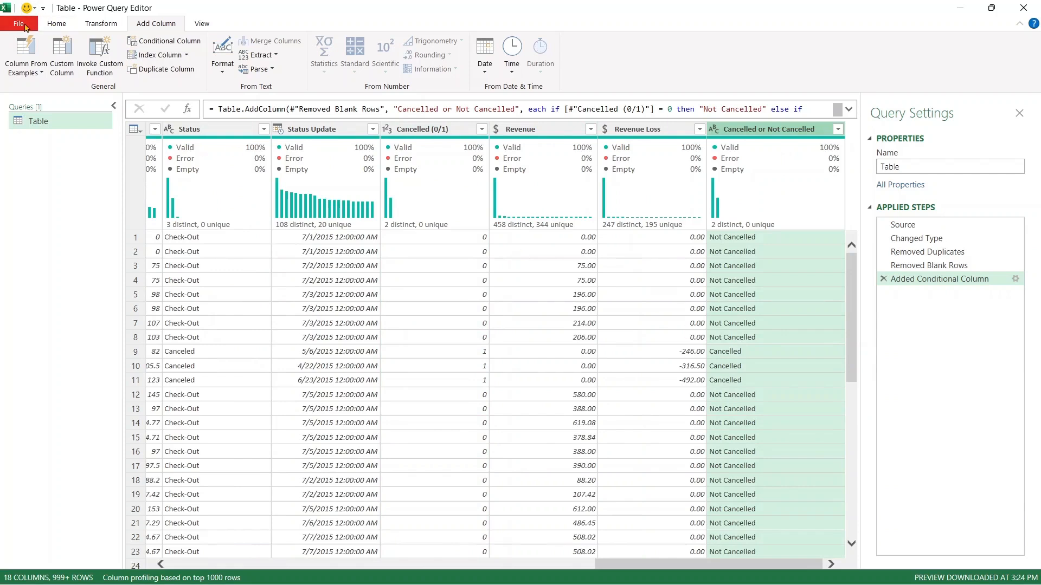
- Close and load the query to the Table sheet and select its Cancelled or Not Cancelled column
click(24, 25)
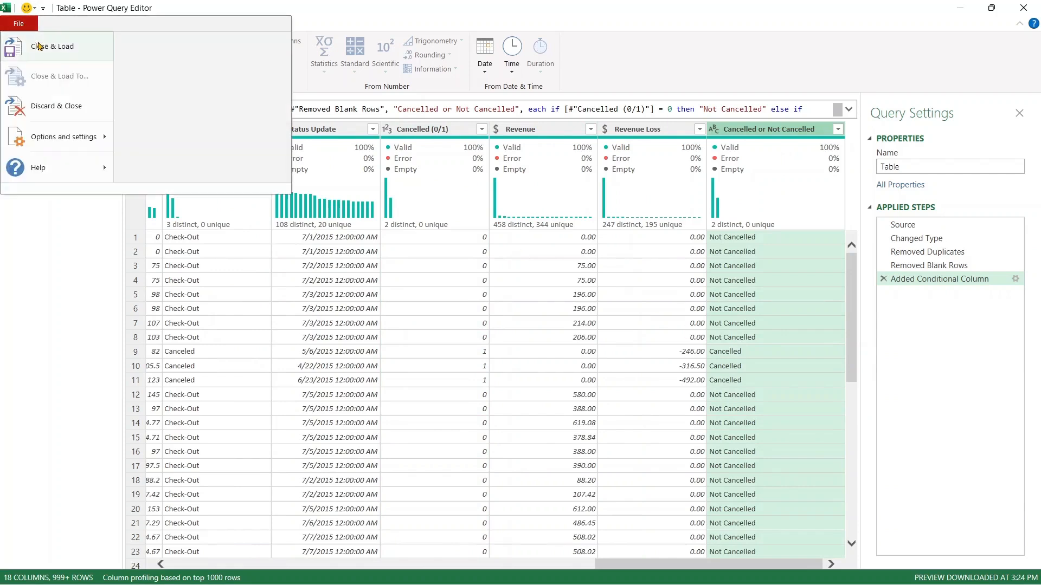
click(41, 48)
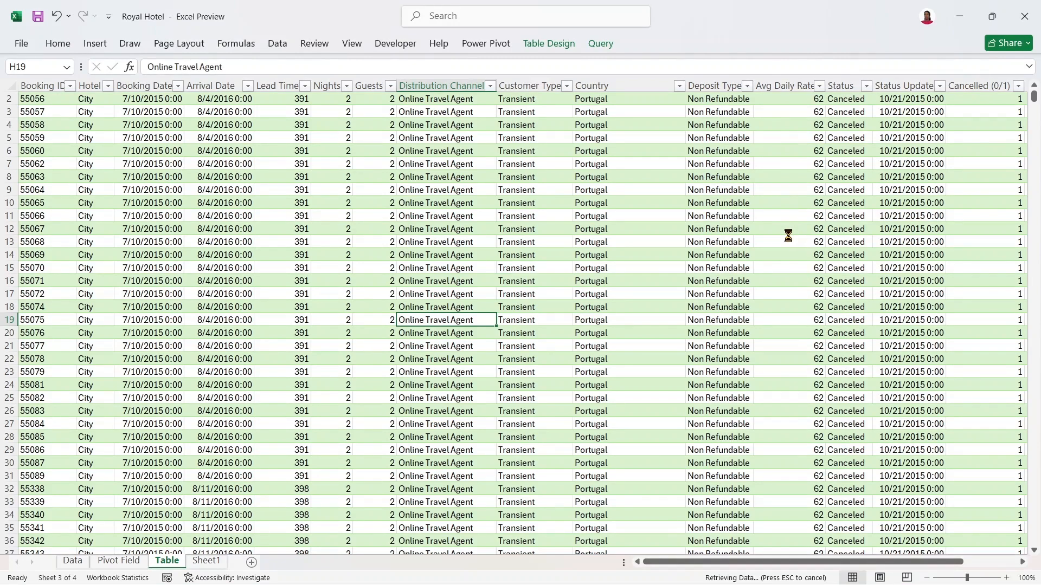
click(731, 278)
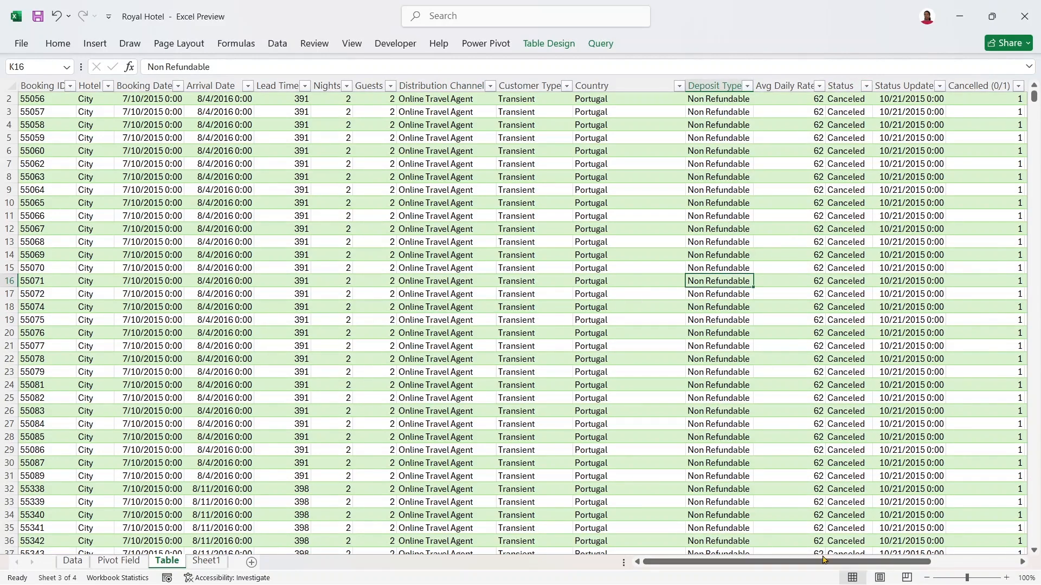
drag(824, 564, 911, 564)
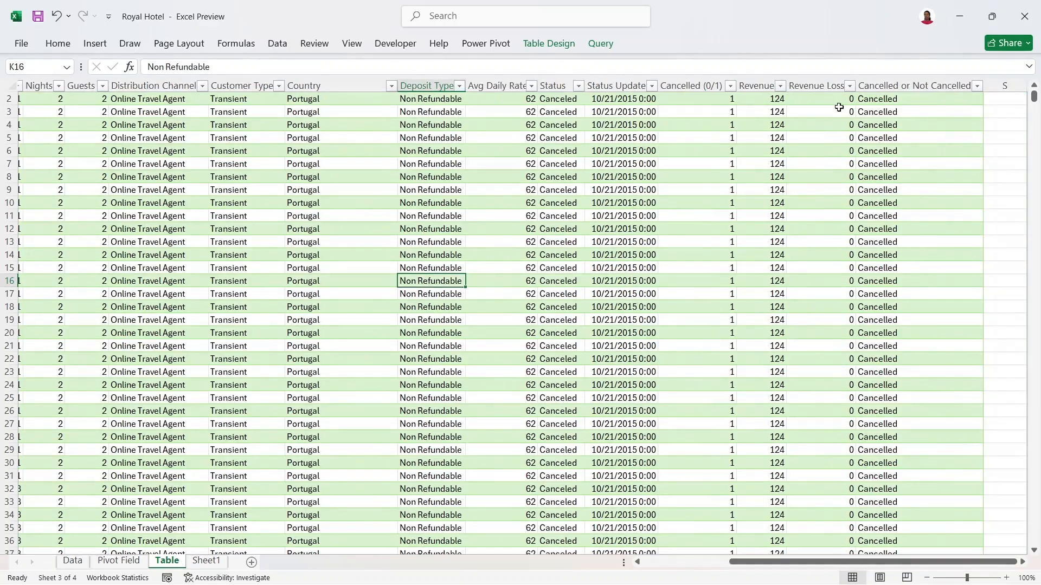
click(877, 84)
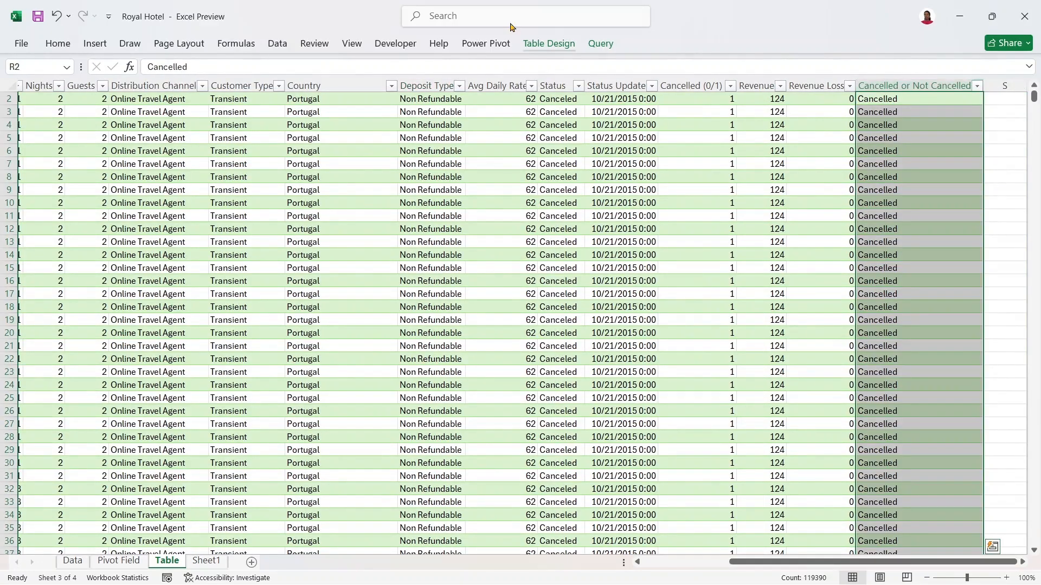
- Filter the Status column to exclude Check-Out, keeping Canceled and No-Show
click(555, 85)
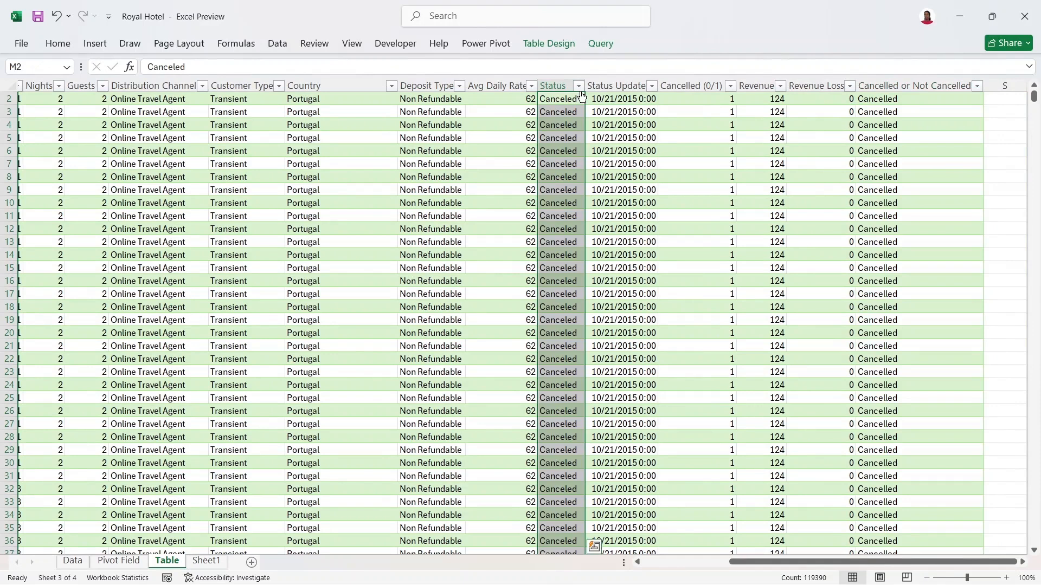
click(578, 85)
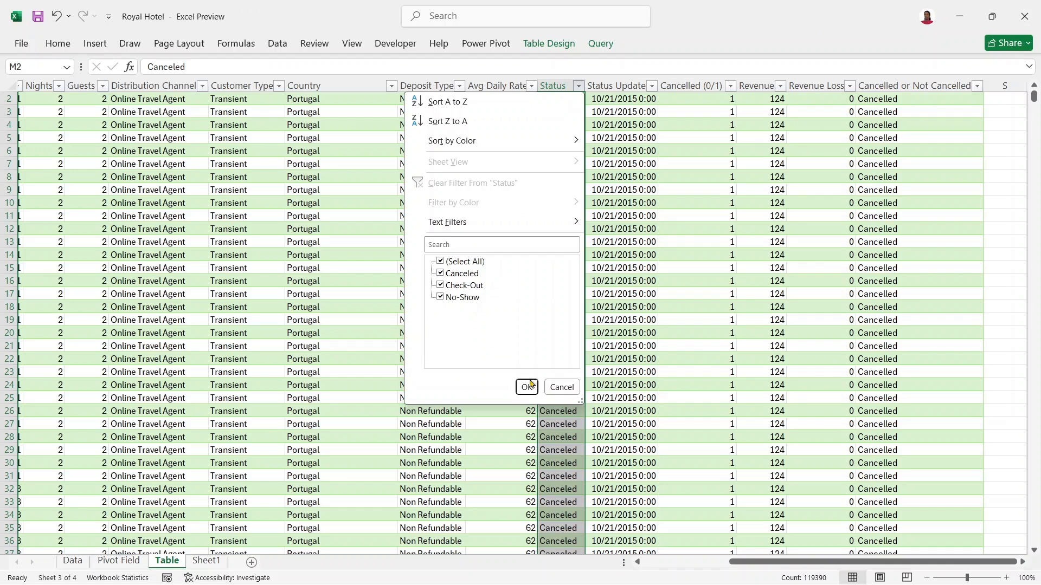
click(560, 387)
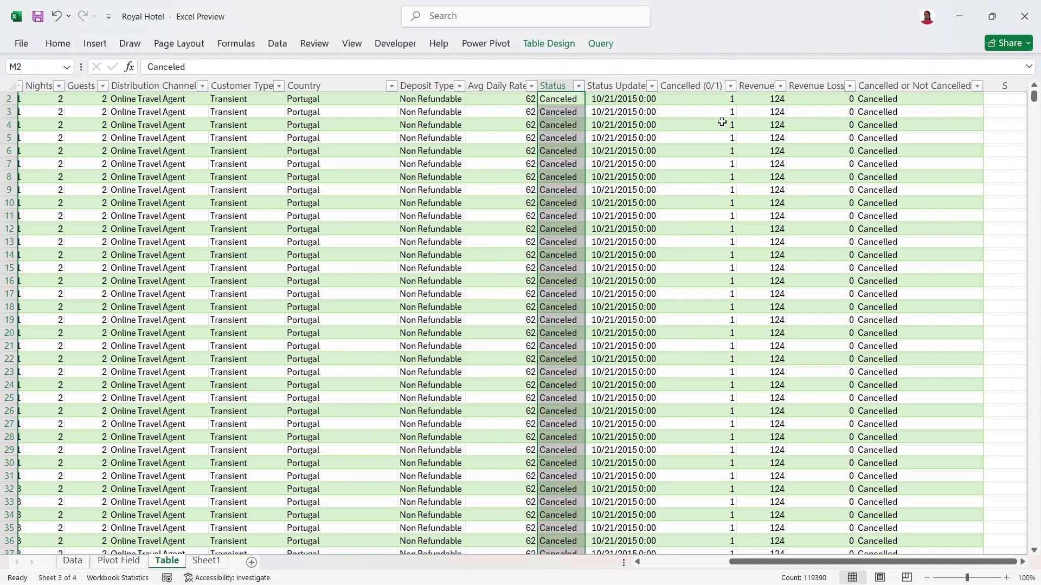
click(580, 87)
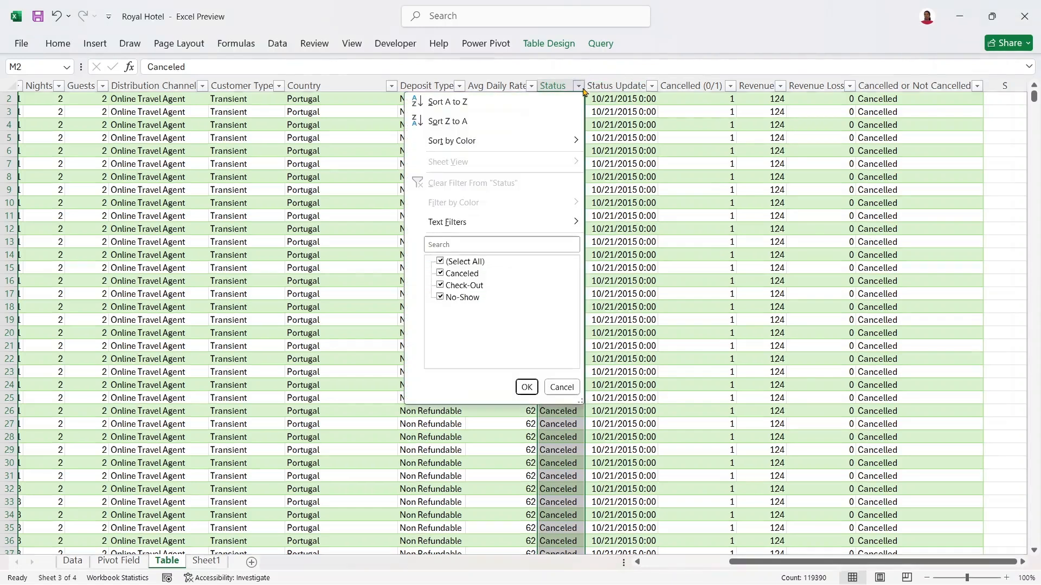
click(450, 286)
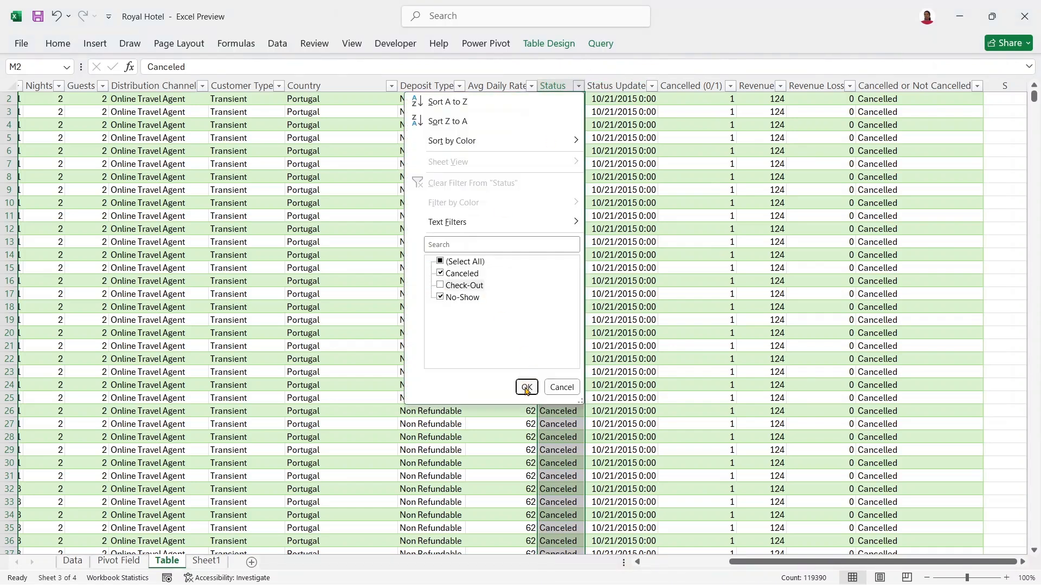
click(526, 389)
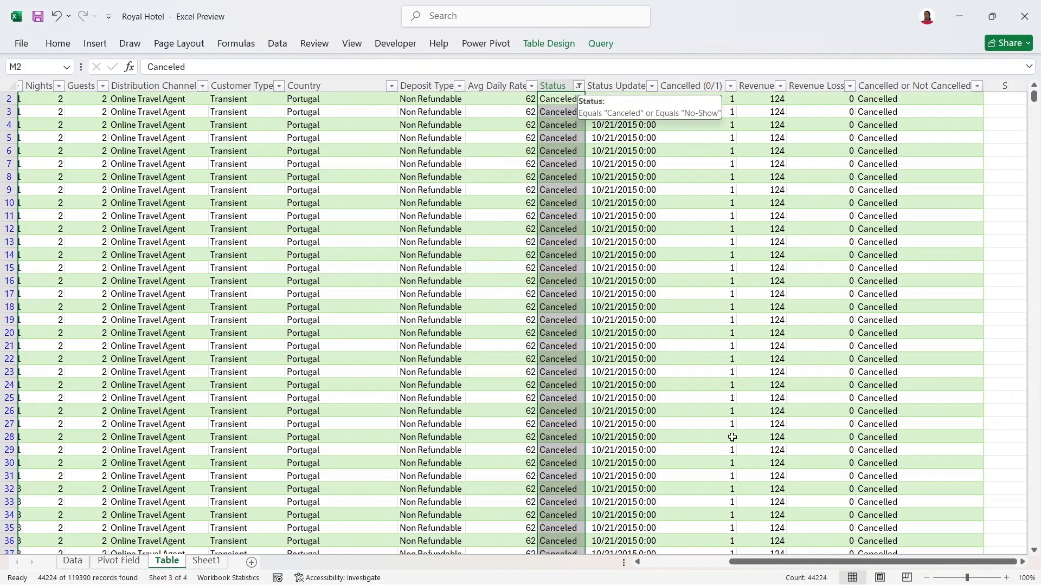
- Change the Status filter to show only Check-Out bookings
click(579, 87)
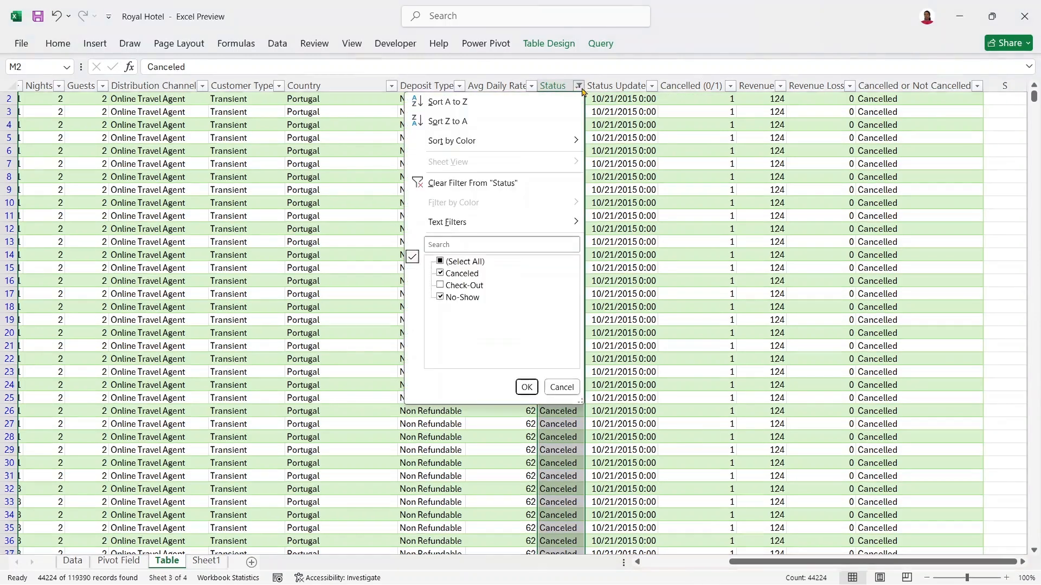
click(441, 274)
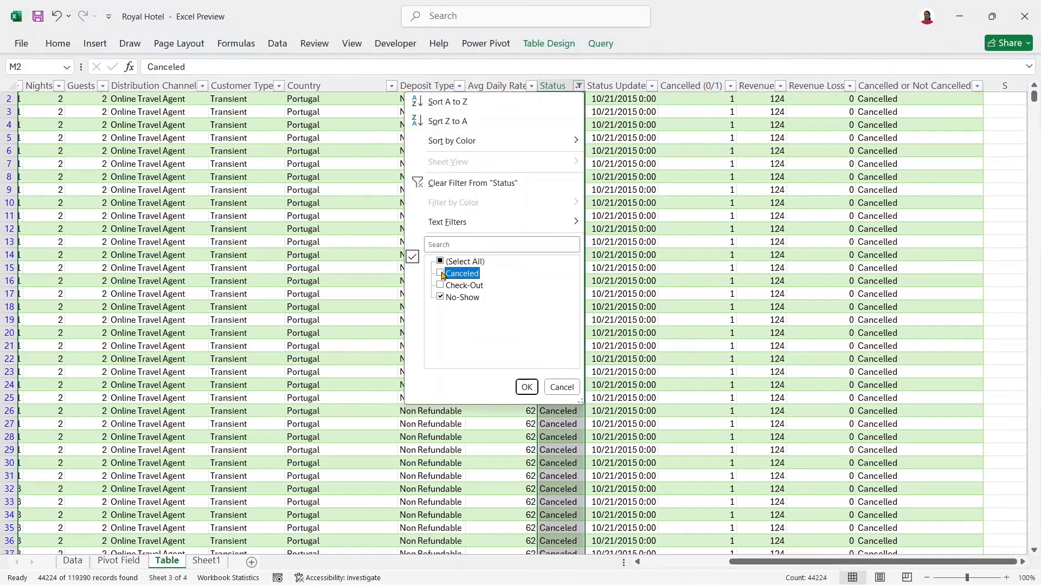
click(441, 296)
click(441, 286)
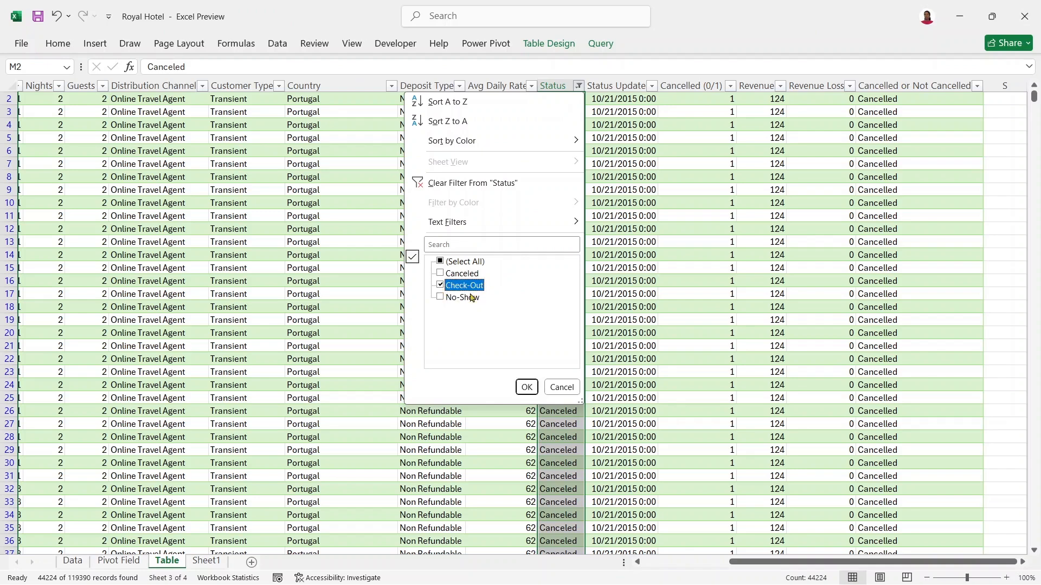
click(527, 387)
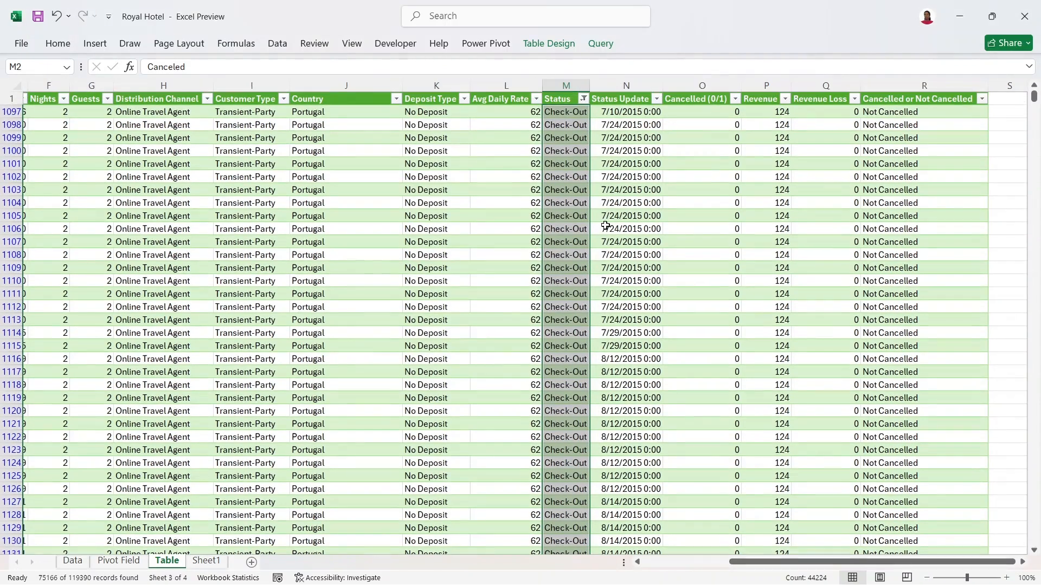
- Include all values in the Status column filter again
click(583, 99)
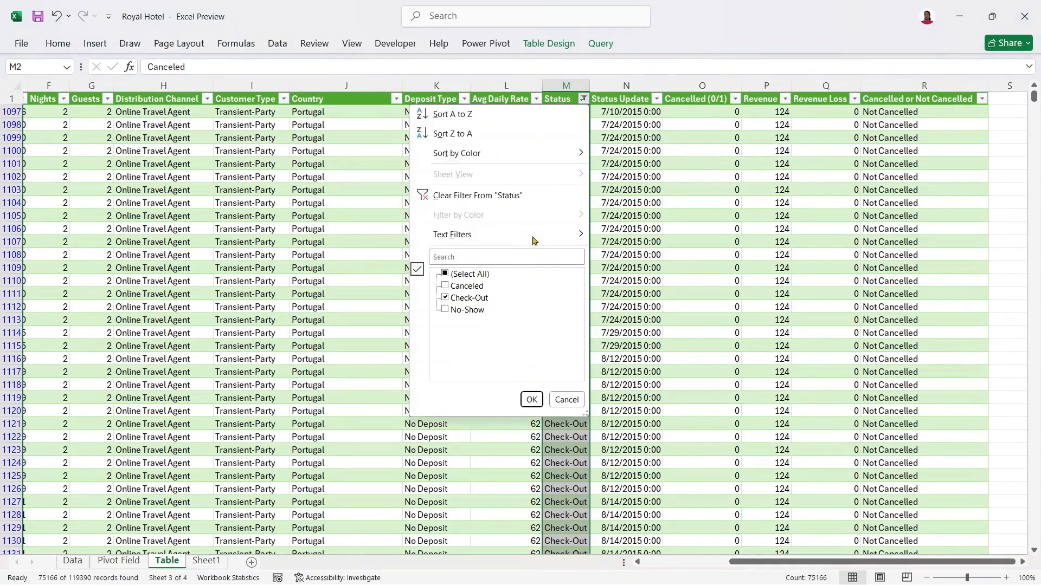
click(464, 273)
click(531, 400)
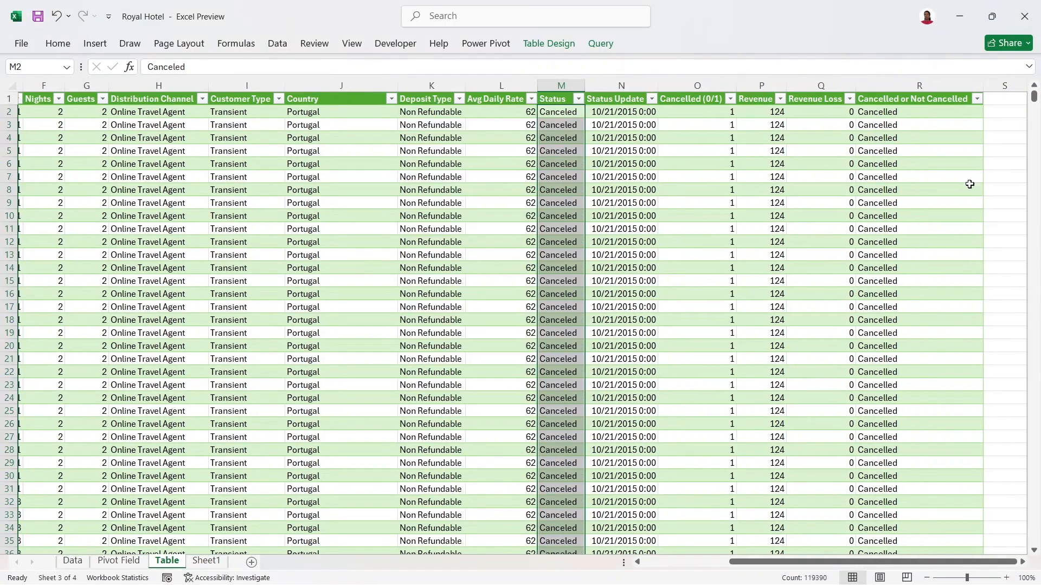
- Select the Cancelled or Not Cancelled column and filter the Cancelled (0/1) column to show only 0
click(899, 88)
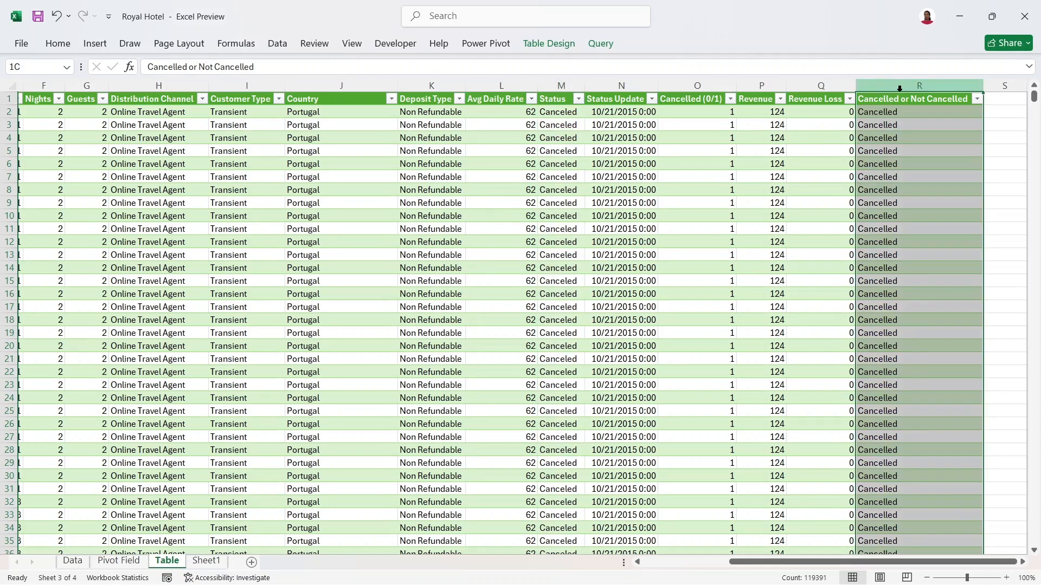
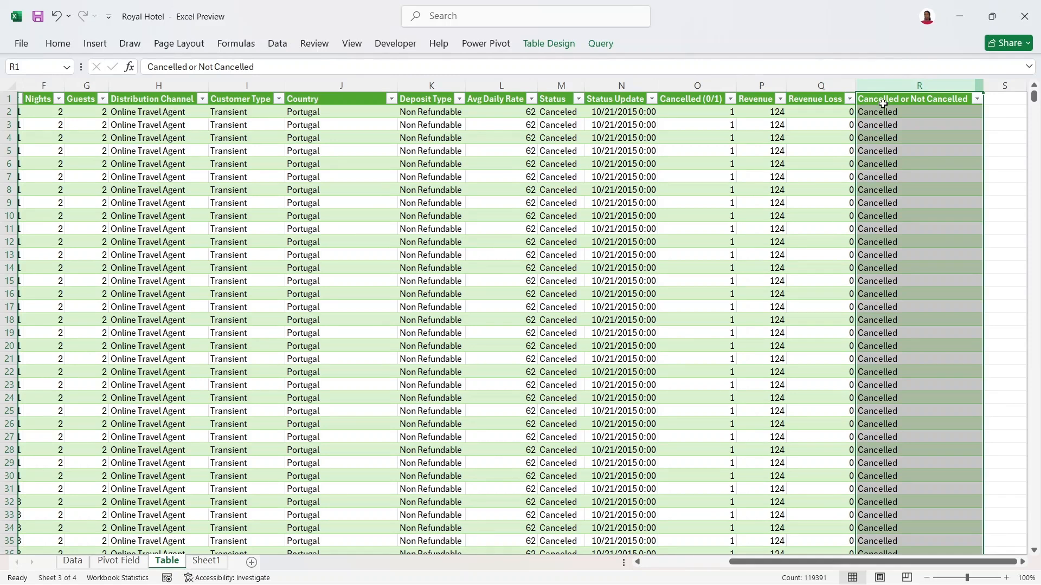
click(730, 99)
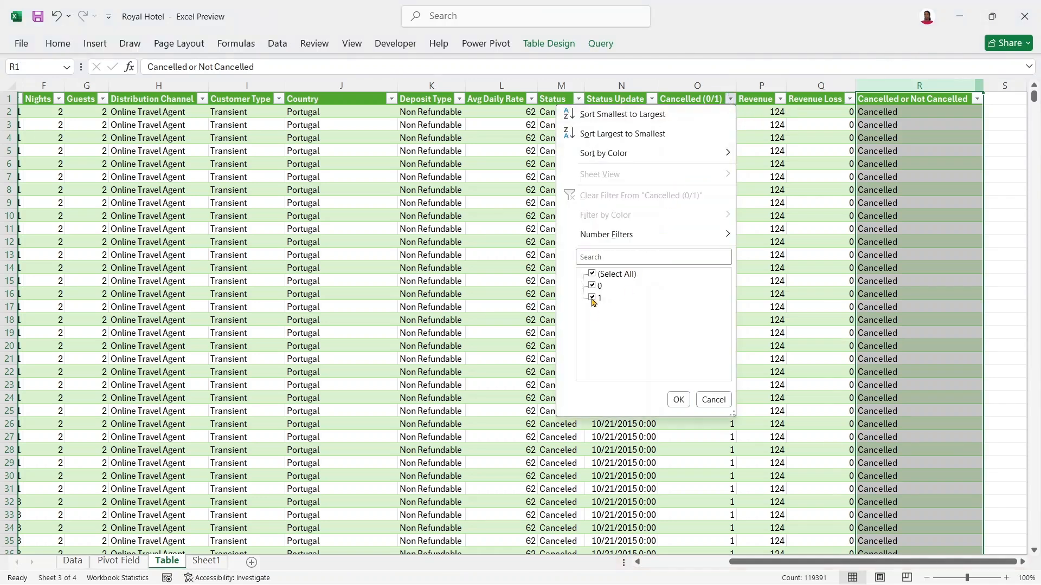
click(593, 300)
click(678, 400)
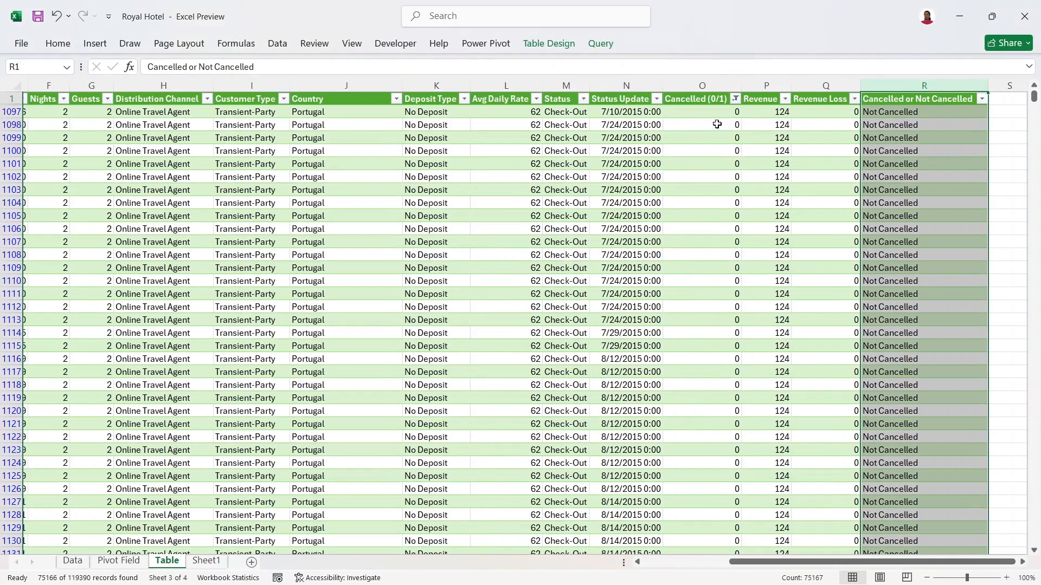
- Include both 0 and 1 in the Cancelled (0/1) column filter again
click(735, 100)
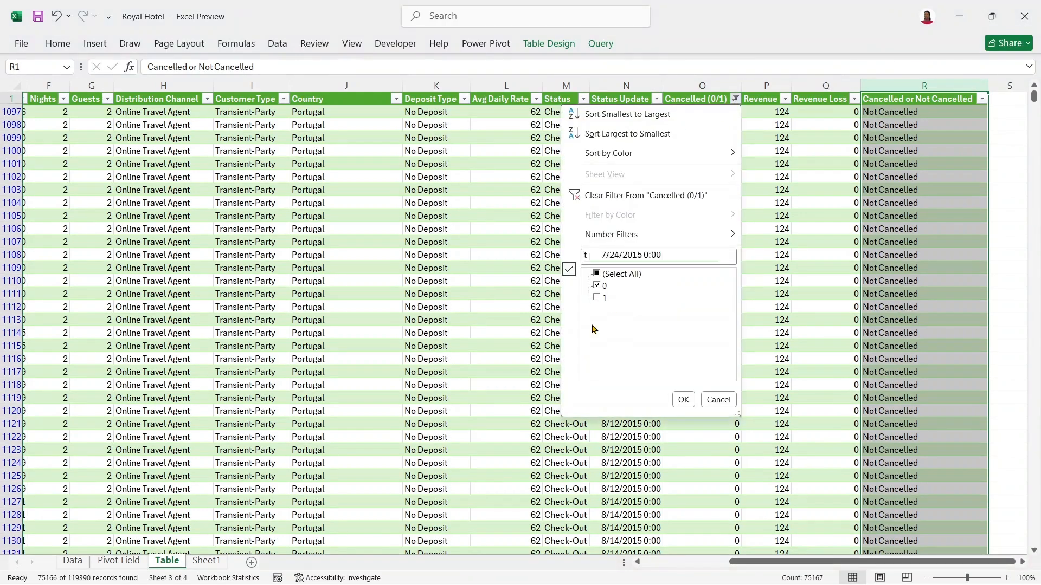
click(598, 298)
click(599, 284)
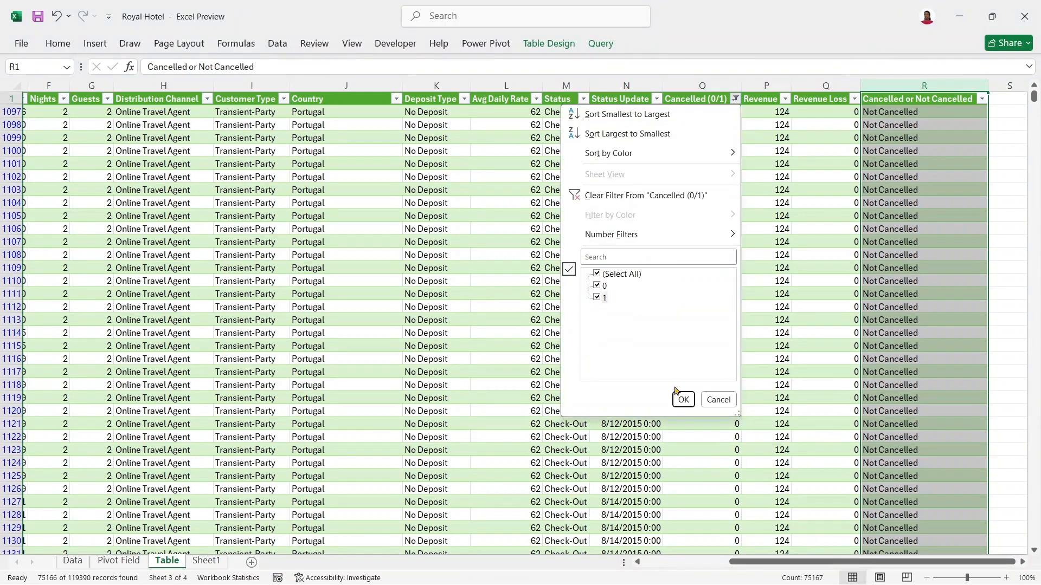
click(682, 400)
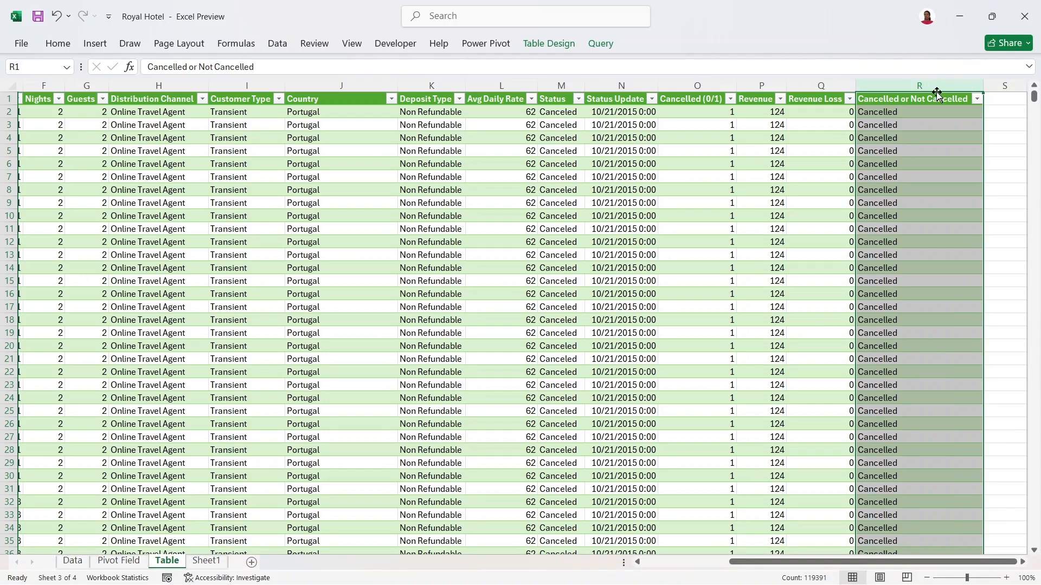
- Refresh all data connections and PivotTables from the Pivot Field sheet
click(114, 565)
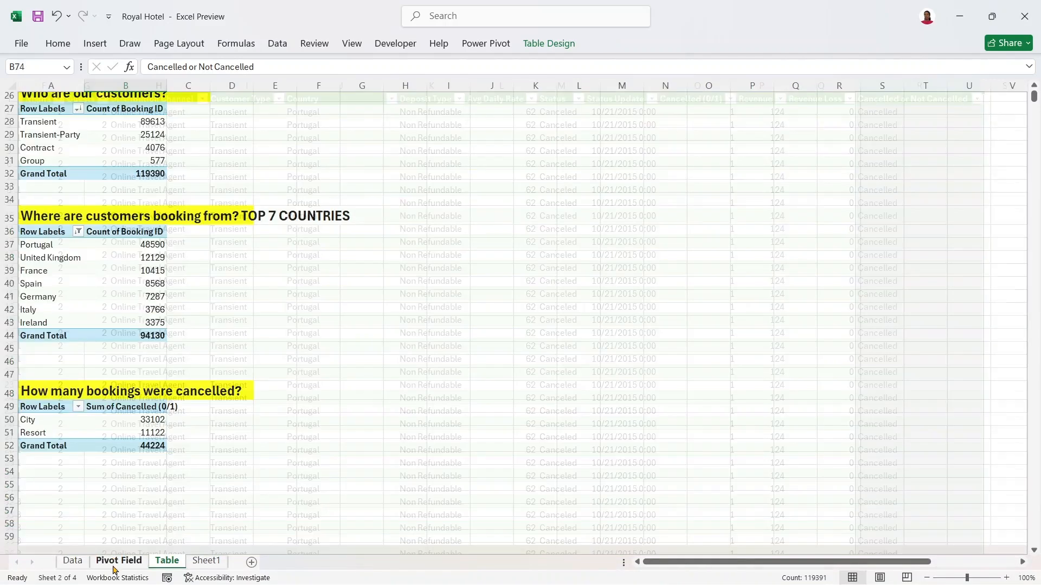
click(276, 44)
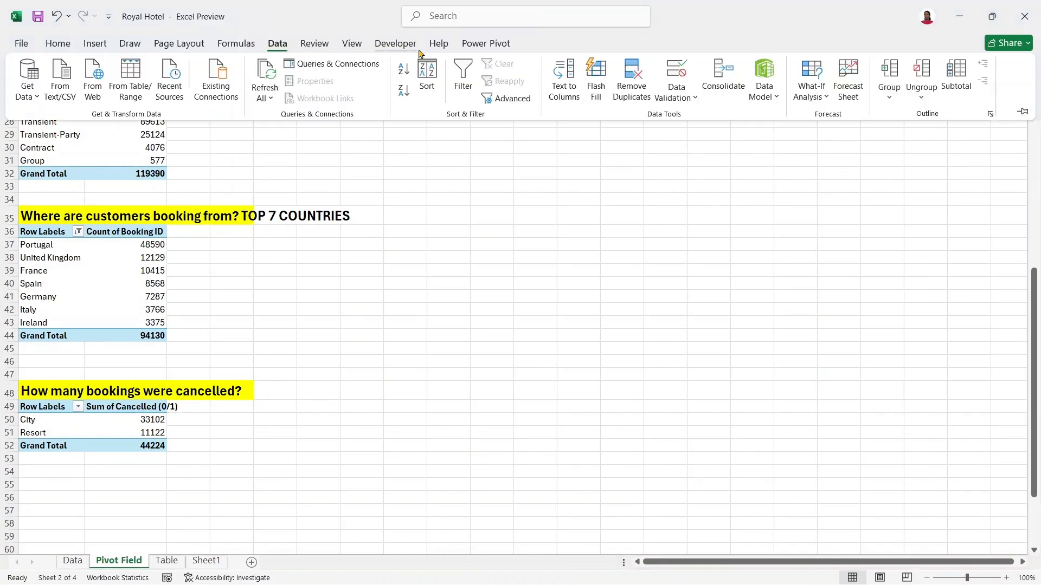
click(261, 101)
click(268, 116)
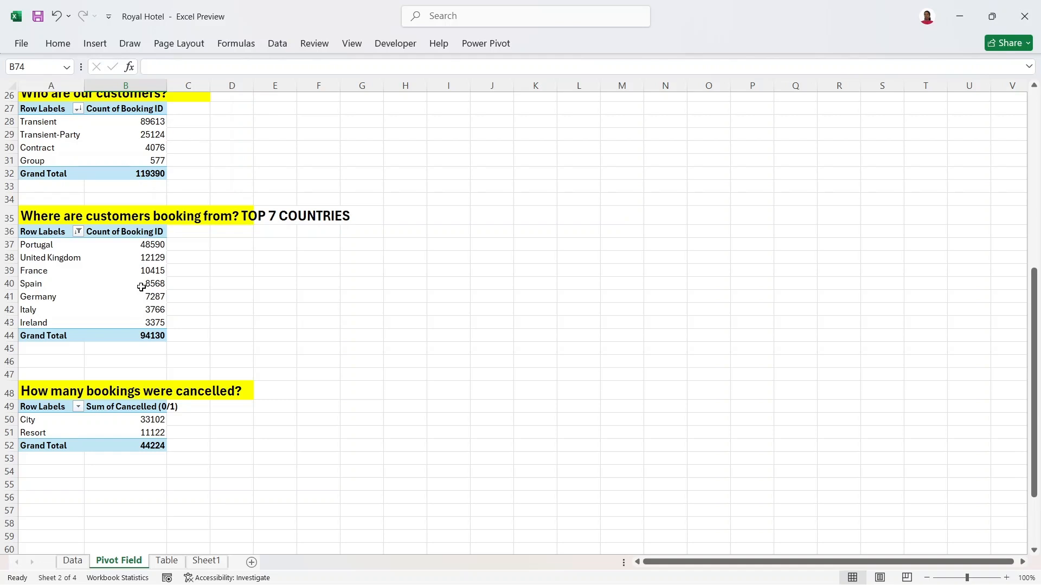
- In the cancelled bookings PivotTable, replace Sum of Cancelled (0/1) with Count of Booking ID and add Cancelled or Not Cancelled as columns
click(141, 288)
click(148, 431)
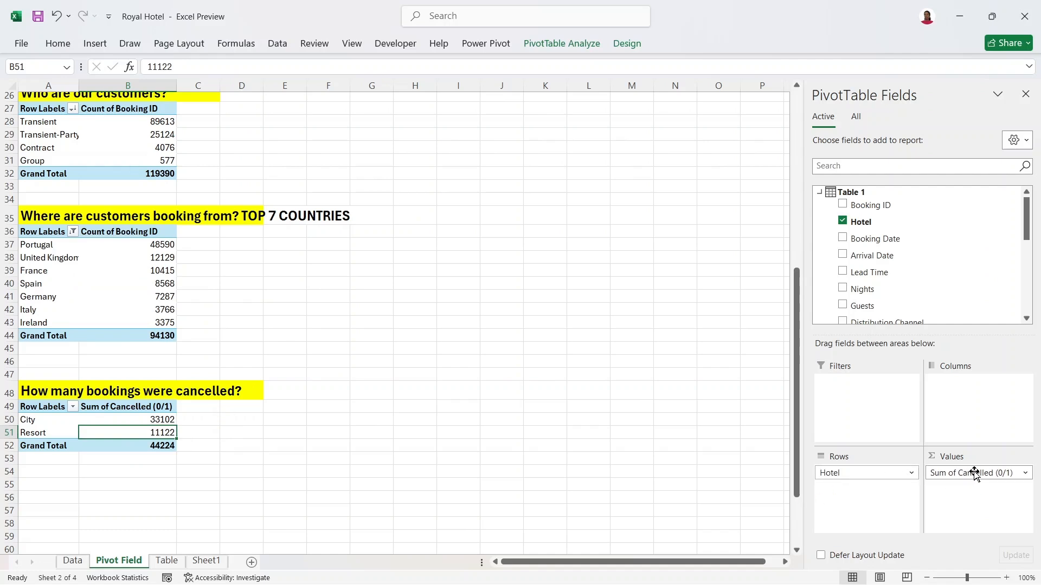
drag(974, 473, 698, 478)
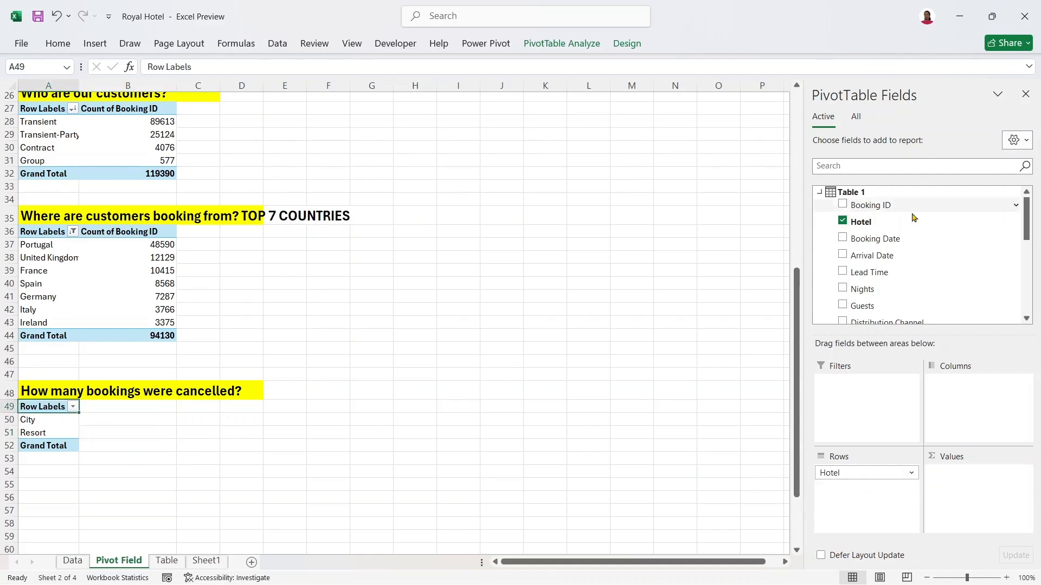
drag(883, 204, 973, 477)
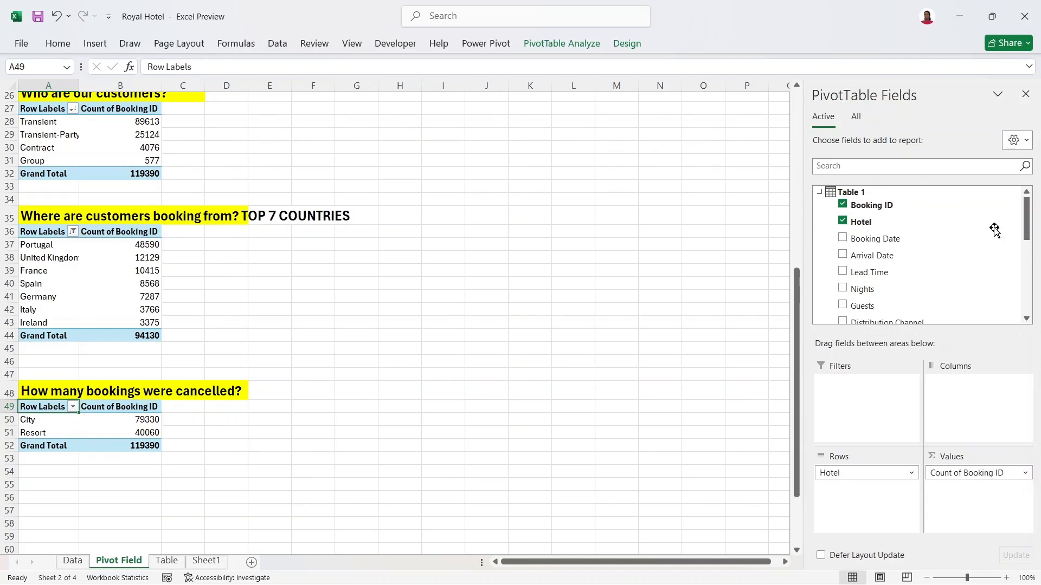
drag(1026, 227, 1026, 300)
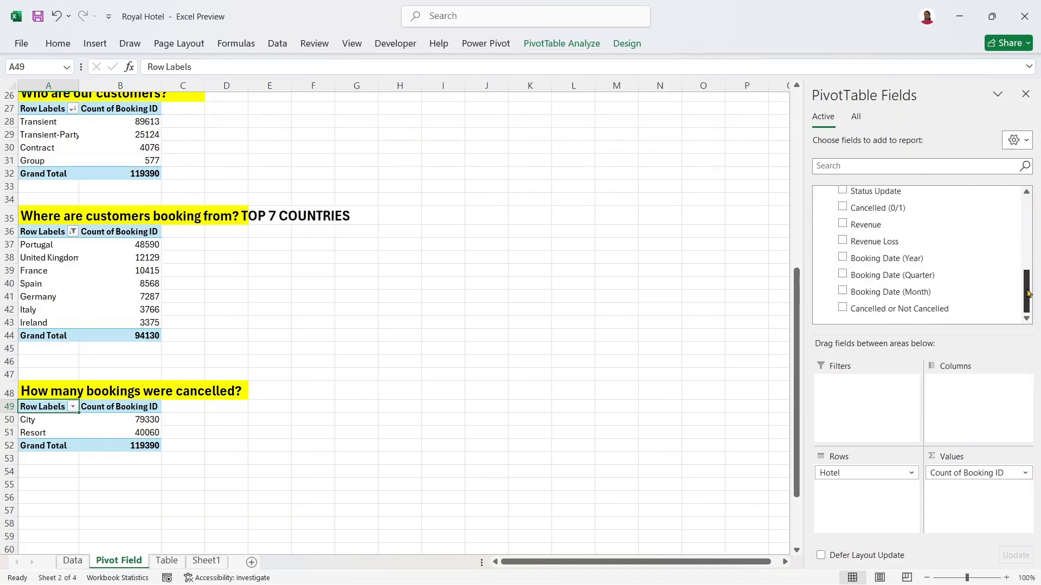
drag(925, 308, 970, 399)
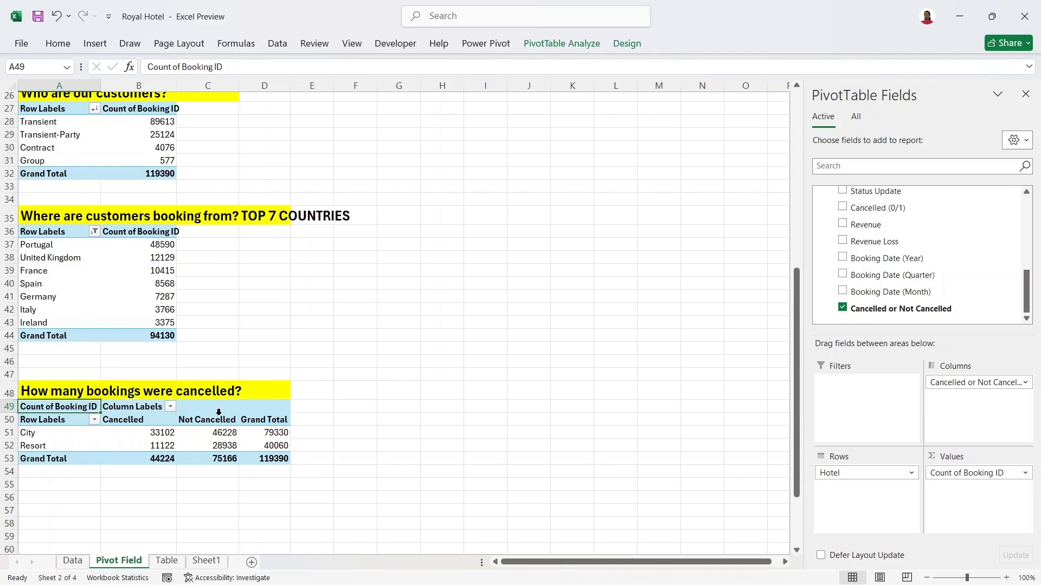
- Sort the hotels in the cancelled bookings PivotTable from largest to smallest by their Not Cancelled counts
click(217, 434)
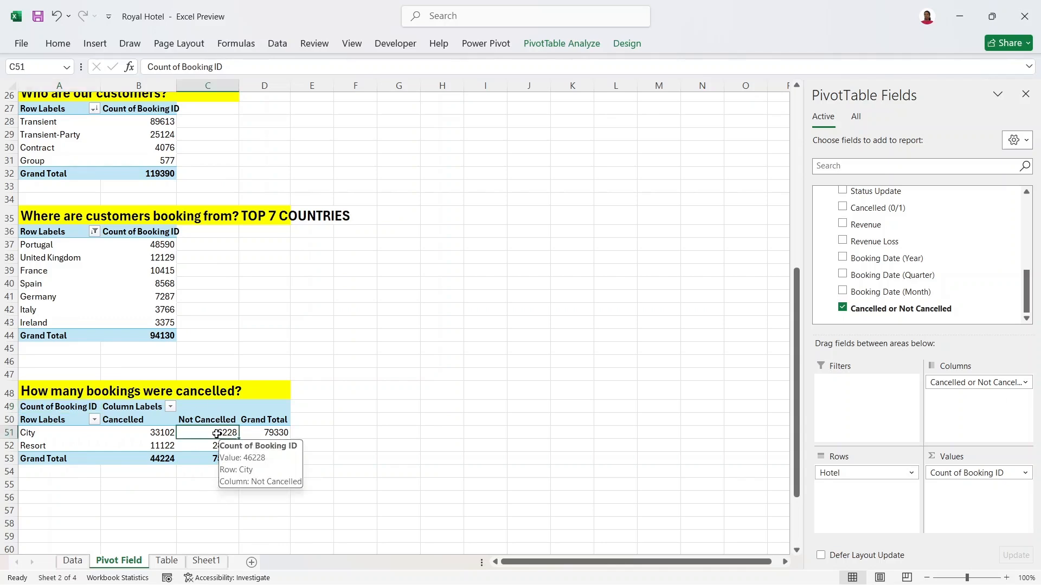
right_click(216, 433)
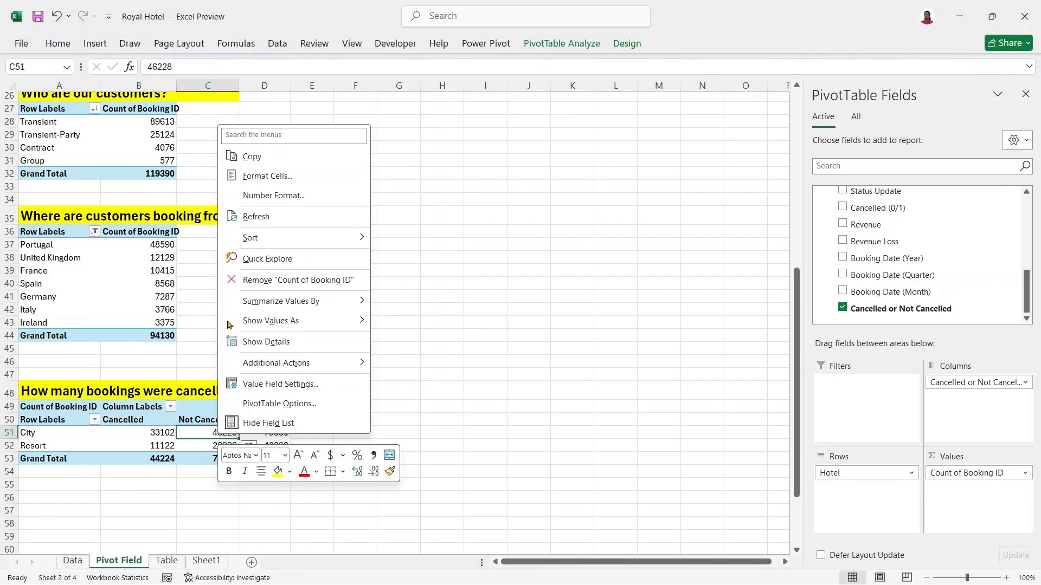
mouse_move(267, 248)
click(399, 258)
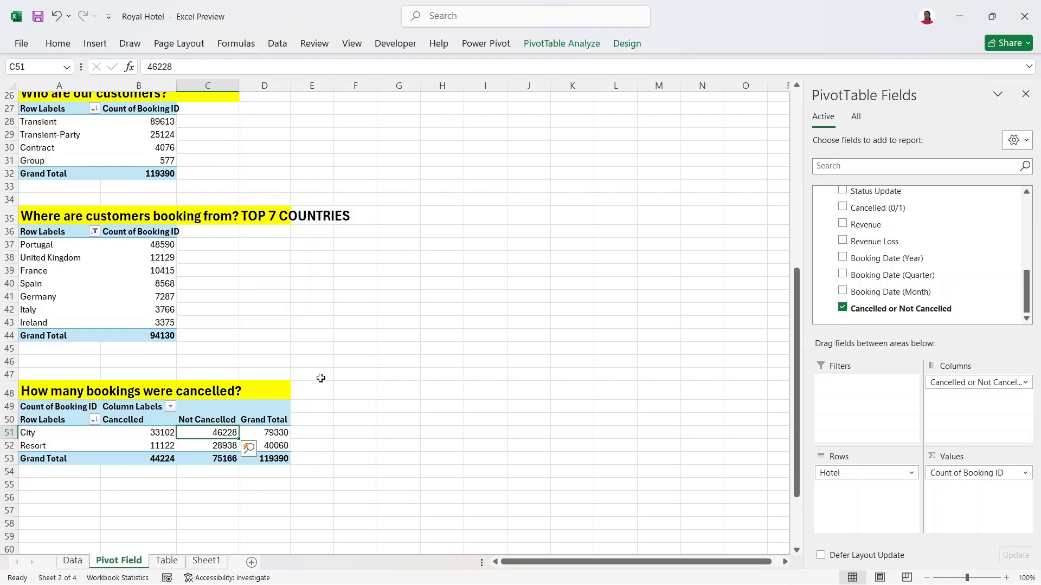
- Check the list of business questions on Sheet1, and return to the start of the Pivot Field sheet
click(212, 564)
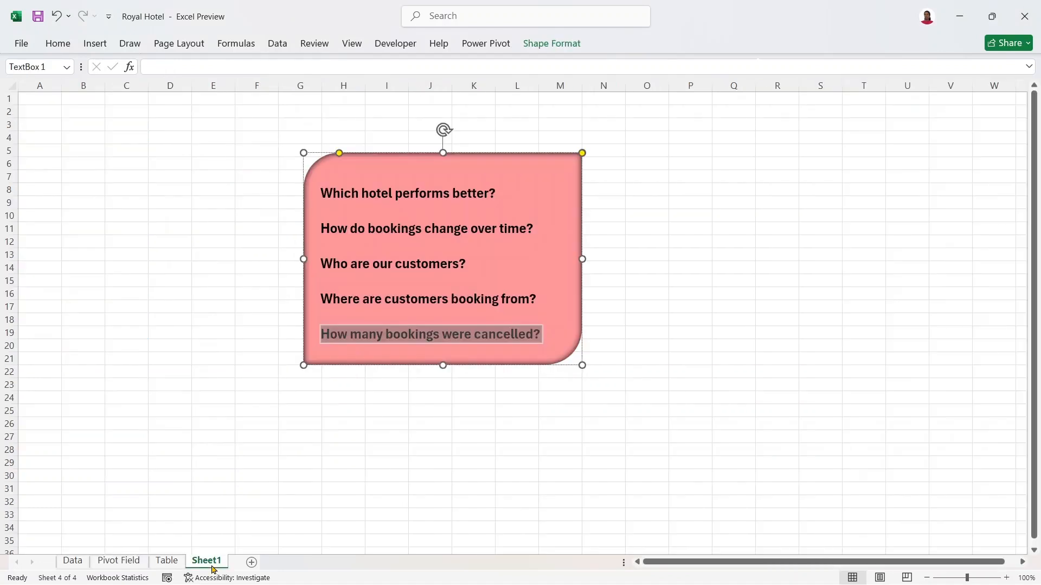
click(120, 564)
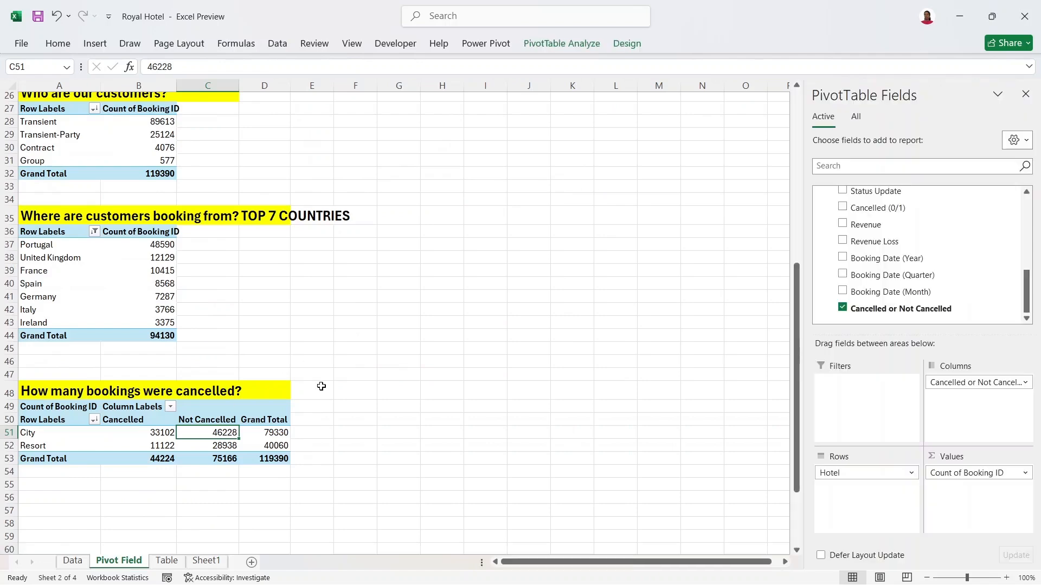
click(337, 378)
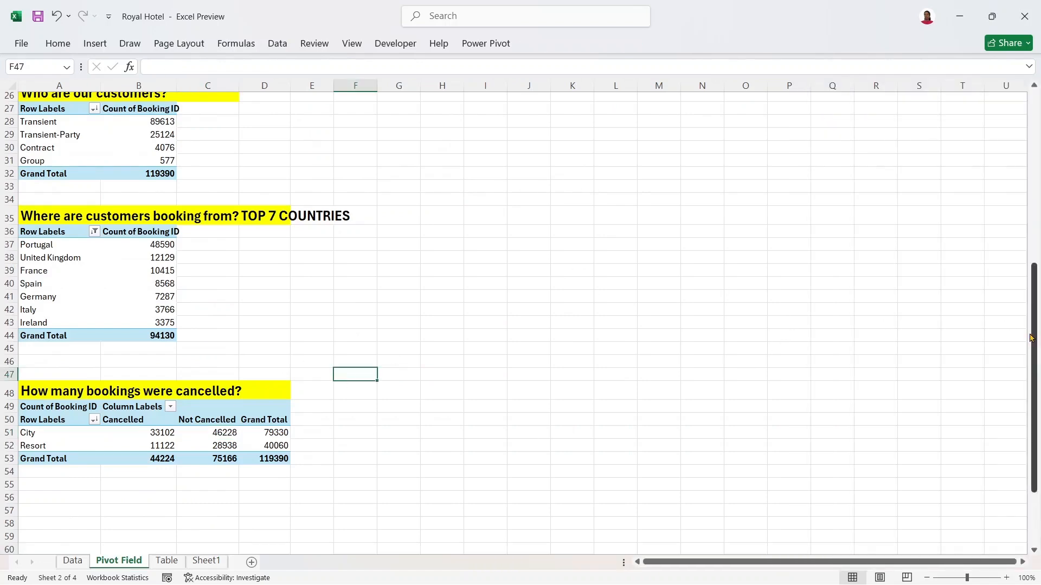
drag(1033, 339, 1036, 88)
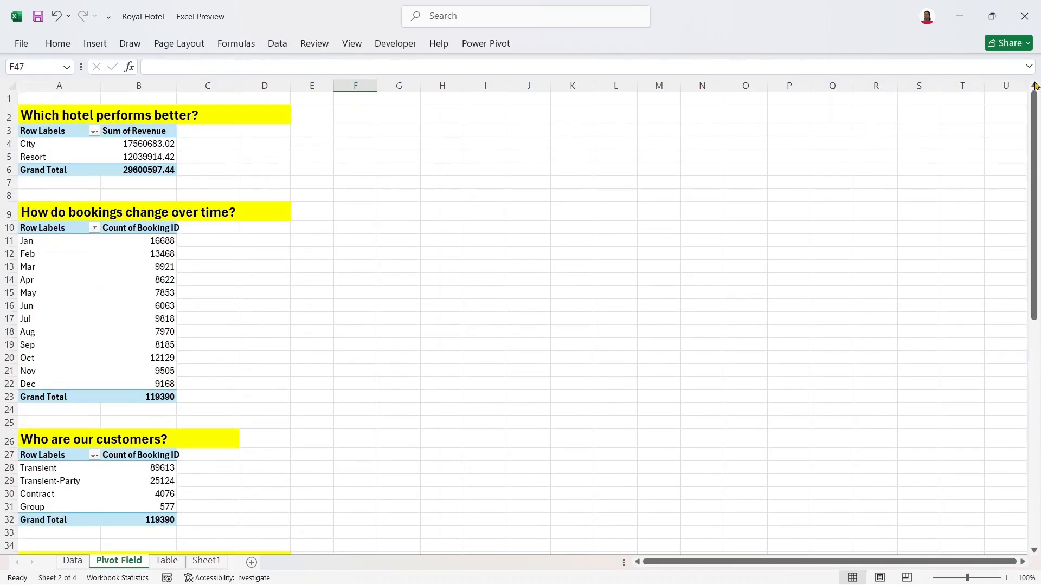
- Show the Sum of Revenue values in the hotel performance PivotTable as % of Grand Total
click(128, 144)
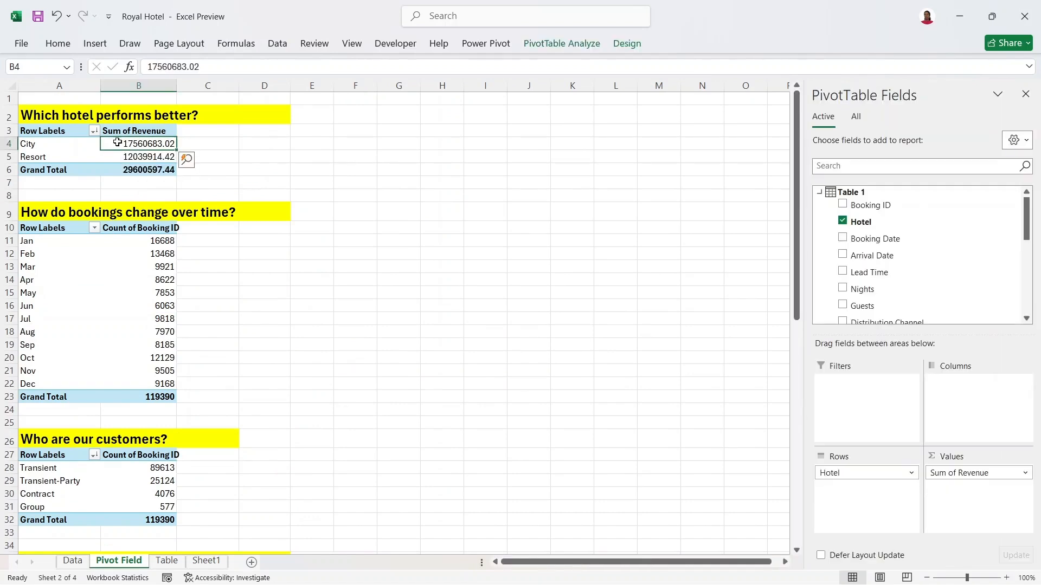
mouse_move(125, 142)
drag(126, 142, 133, 172)
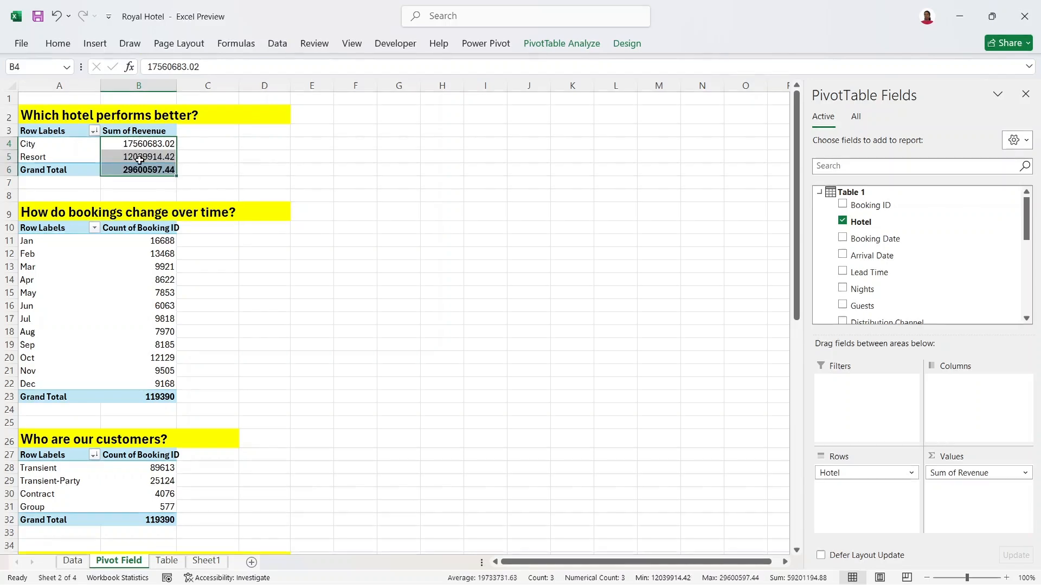
right_click(164, 164)
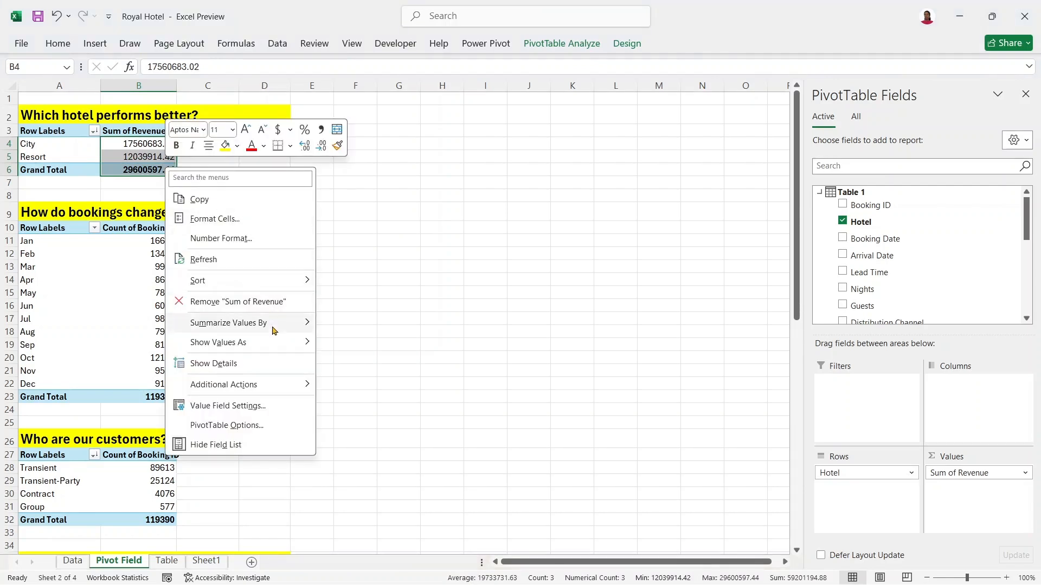
mouse_move(271, 342)
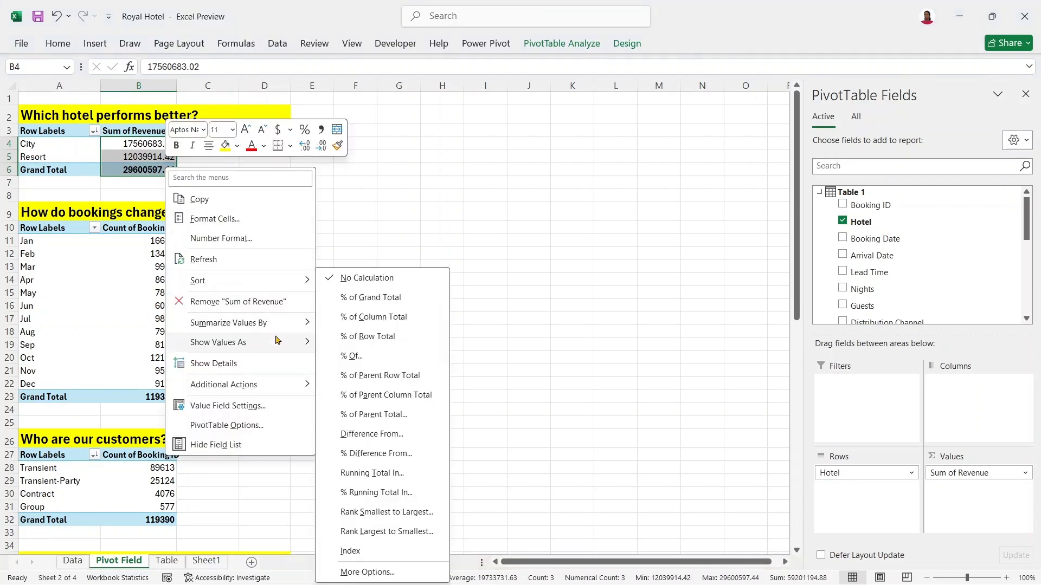
click(365, 298)
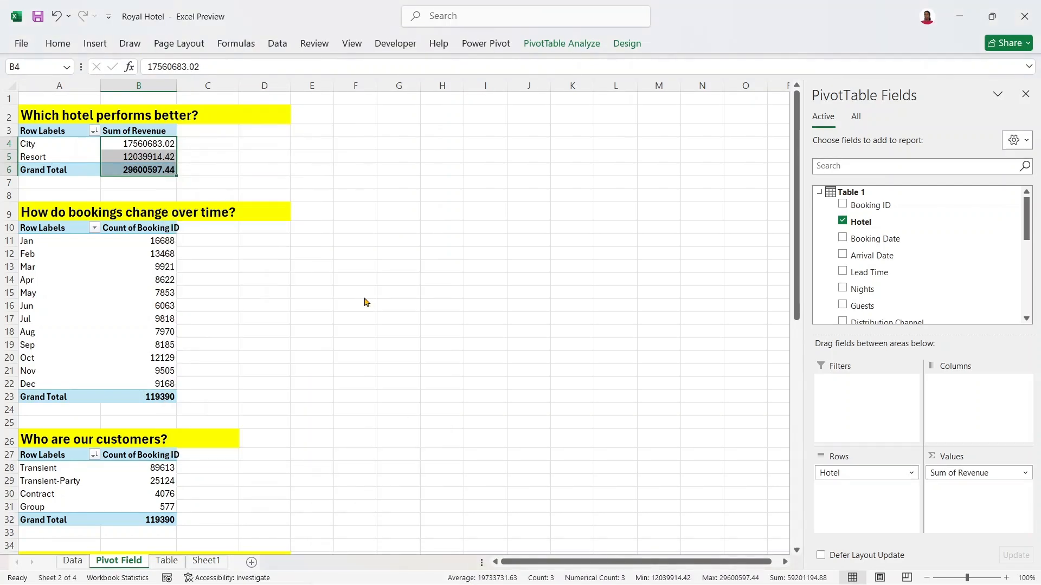
- Insert a doughnut PivotChart of revenue by hotel, shrink it and place it beside the performance PivotTable across columns E to I
click(95, 44)
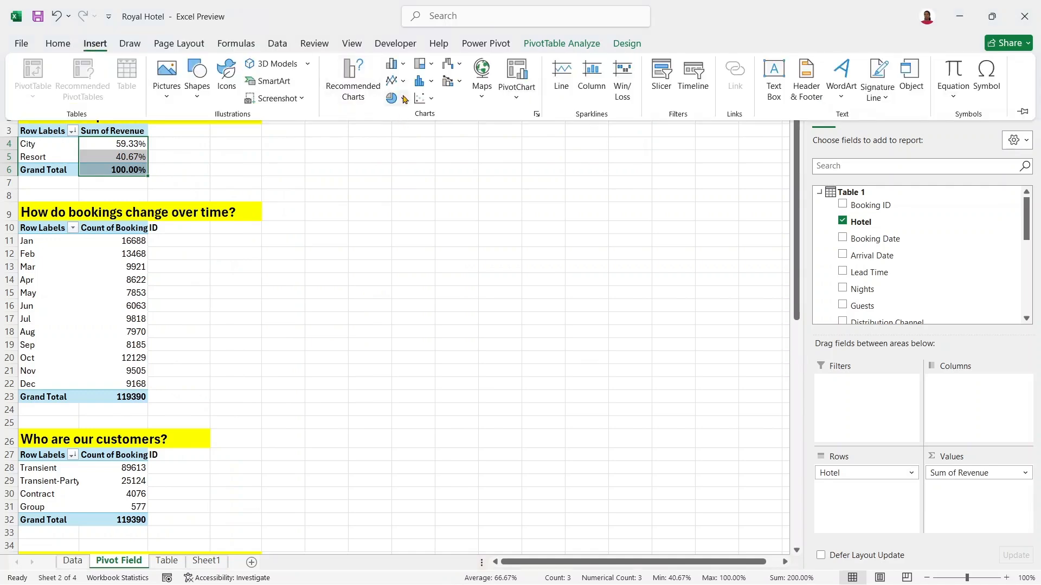
click(404, 98)
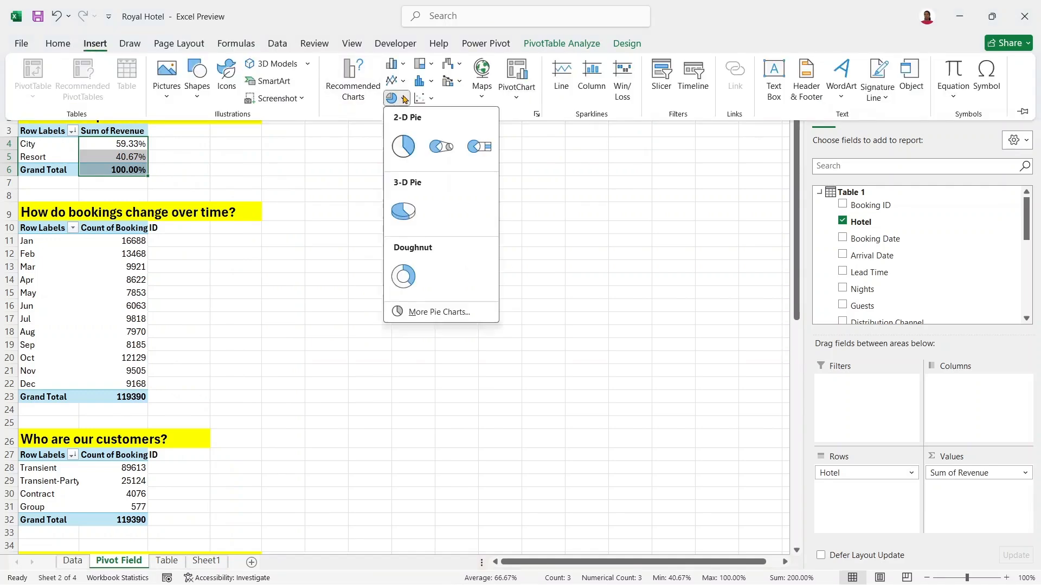
click(402, 276)
drag(532, 289, 515, 164)
drag(548, 305, 479, 224)
drag(400, 128, 435, 113)
drag(514, 209, 488, 273)
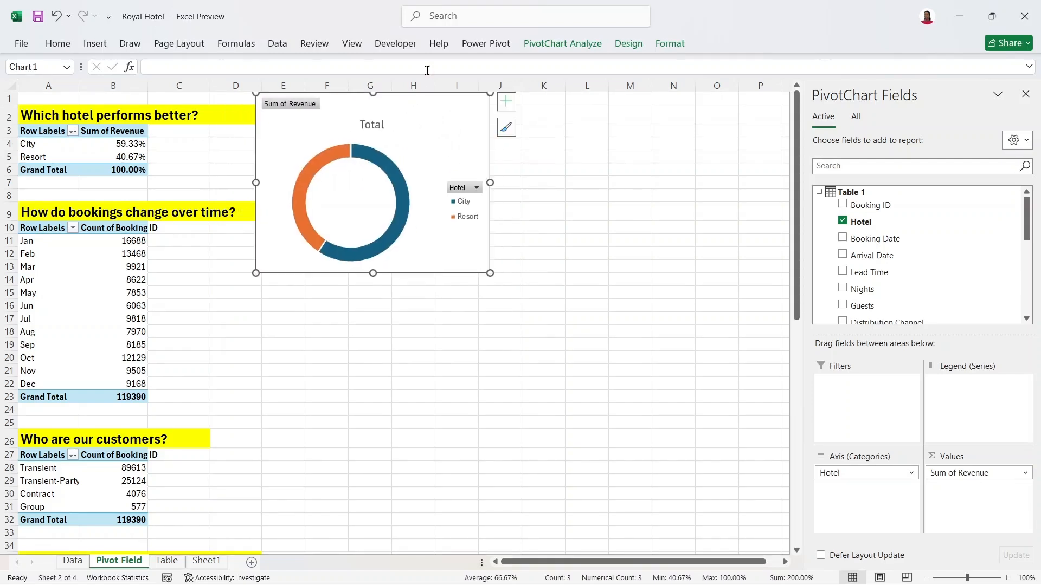
- Insert a 2-D line PivotChart of the monthly booking counts from the bookings over time PivotTable
click(116, 280)
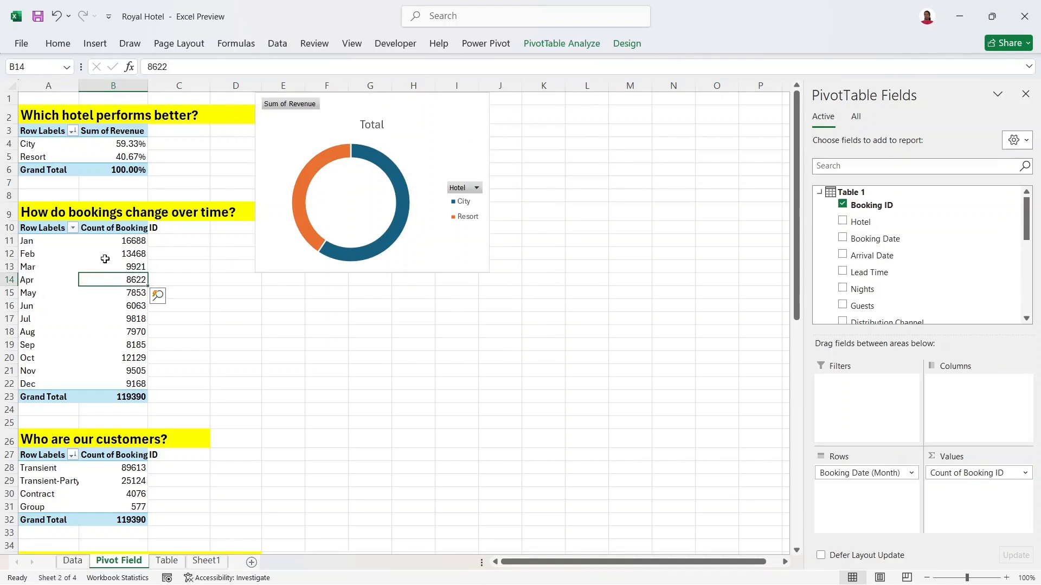
click(132, 255)
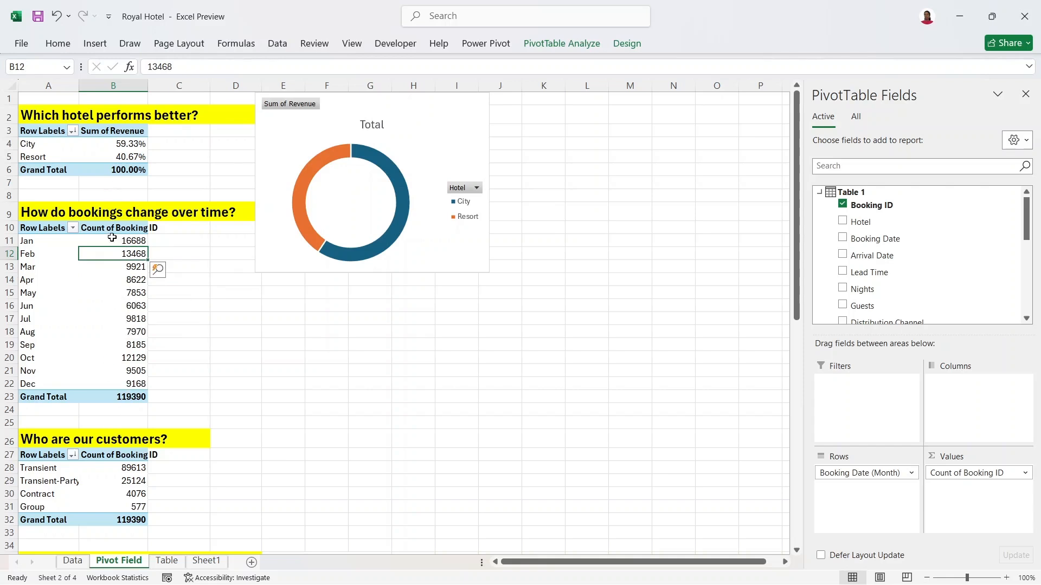
click(94, 45)
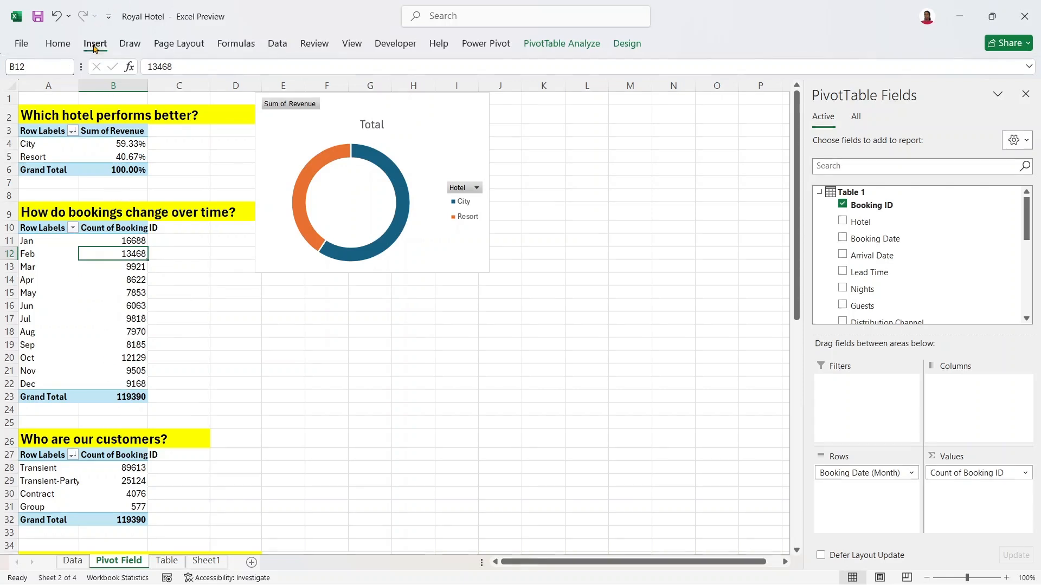
click(403, 83)
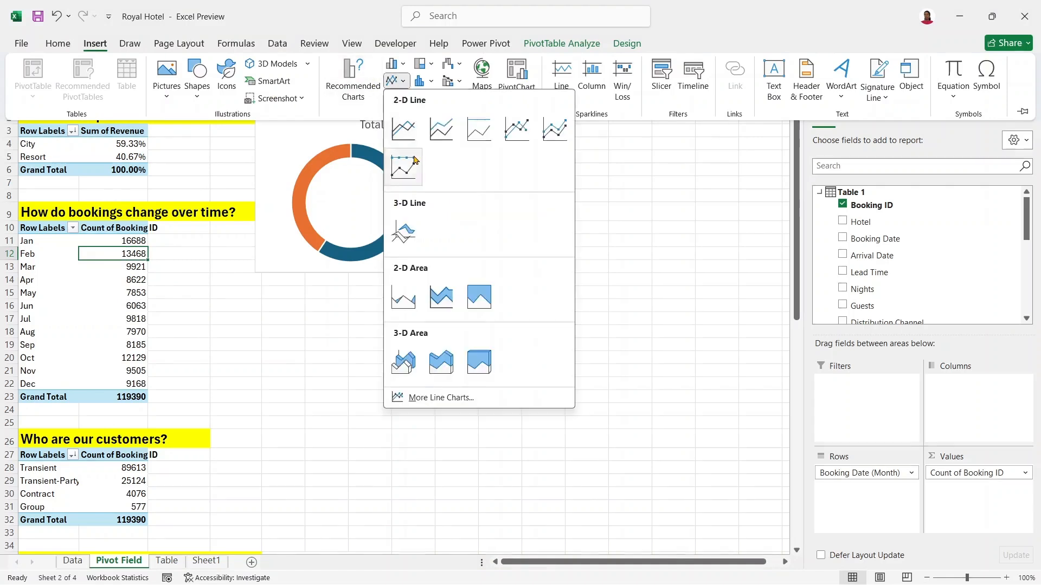
key(Escape)
click(405, 133)
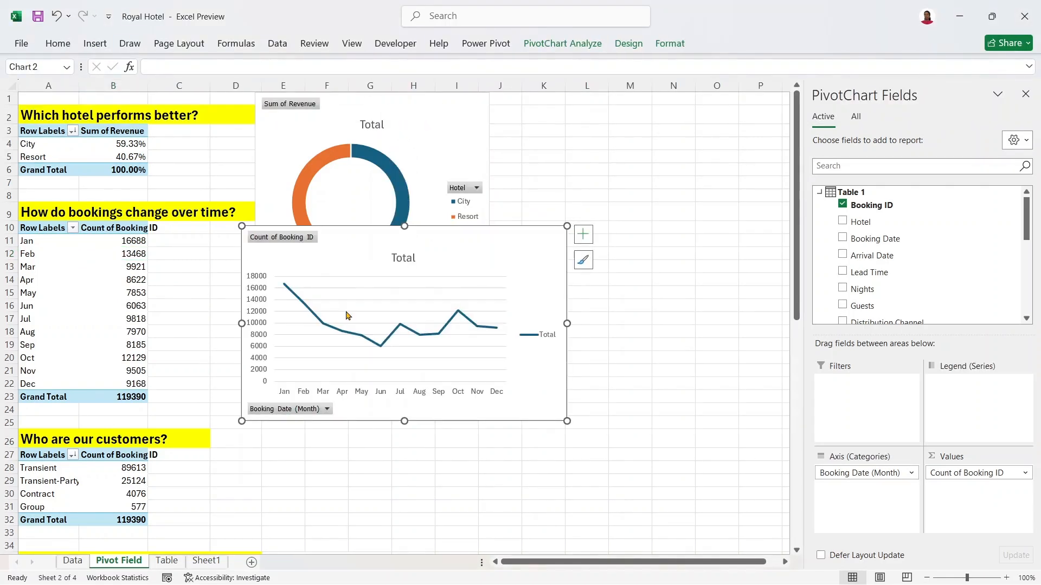
- Shift the line PivotChart away from the bookings PivotTable, and add a clustered bar PivotChart of booking counts by customer type beside its table
drag(382, 242, 476, 251)
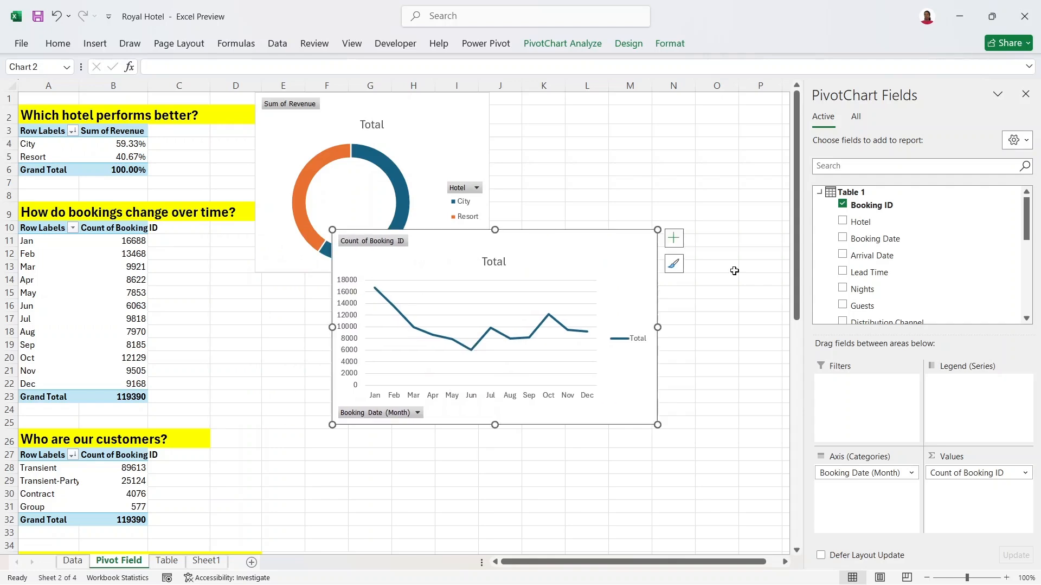
drag(801, 247, 802, 363)
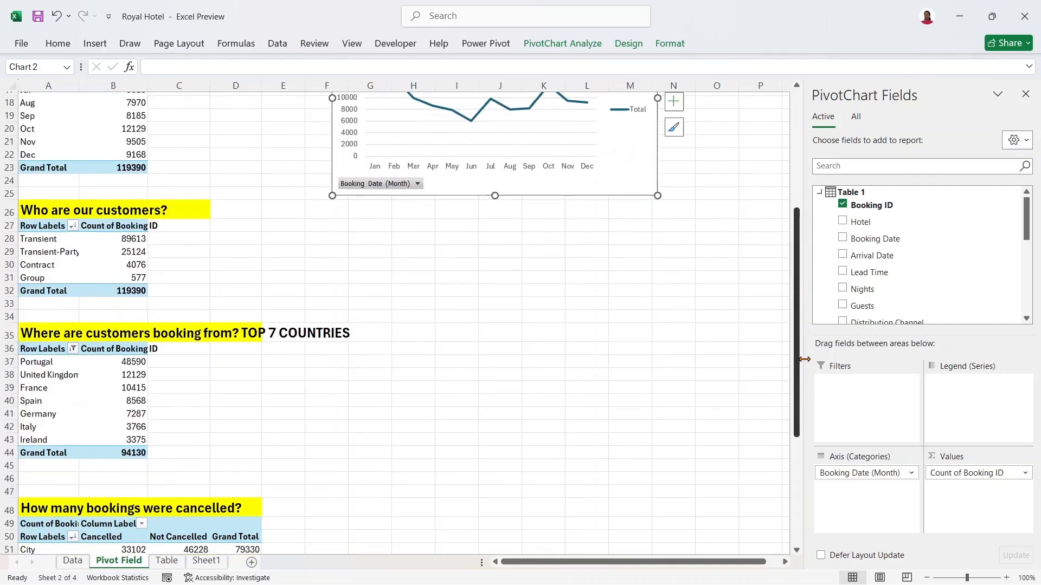
click(127, 254)
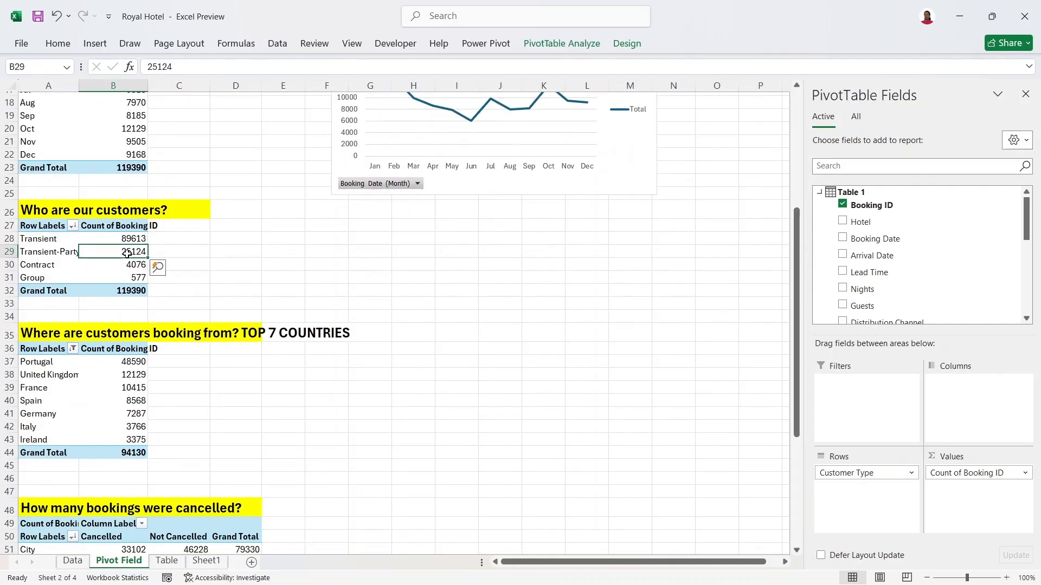
click(96, 43)
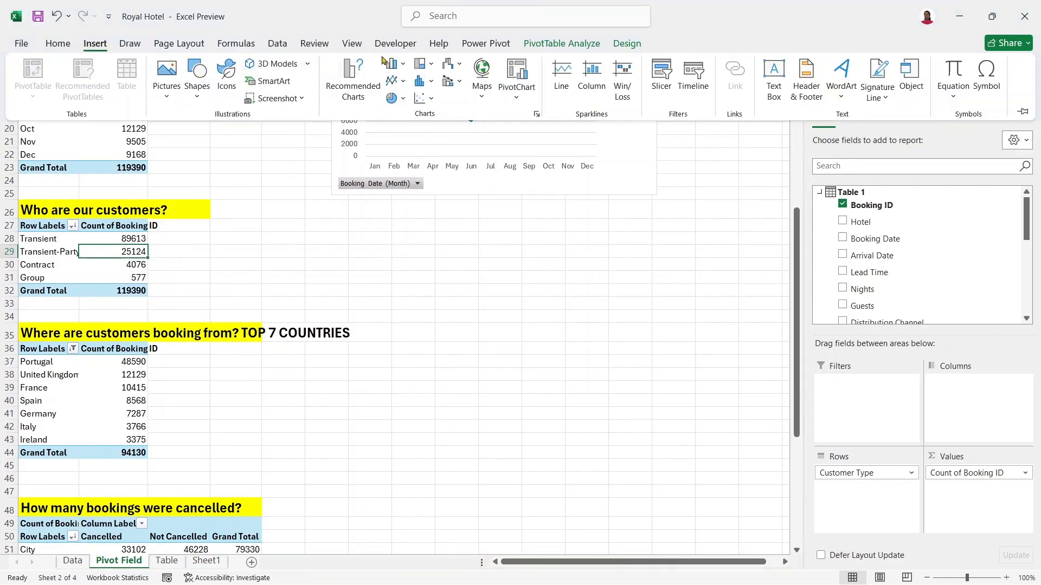
click(353, 81)
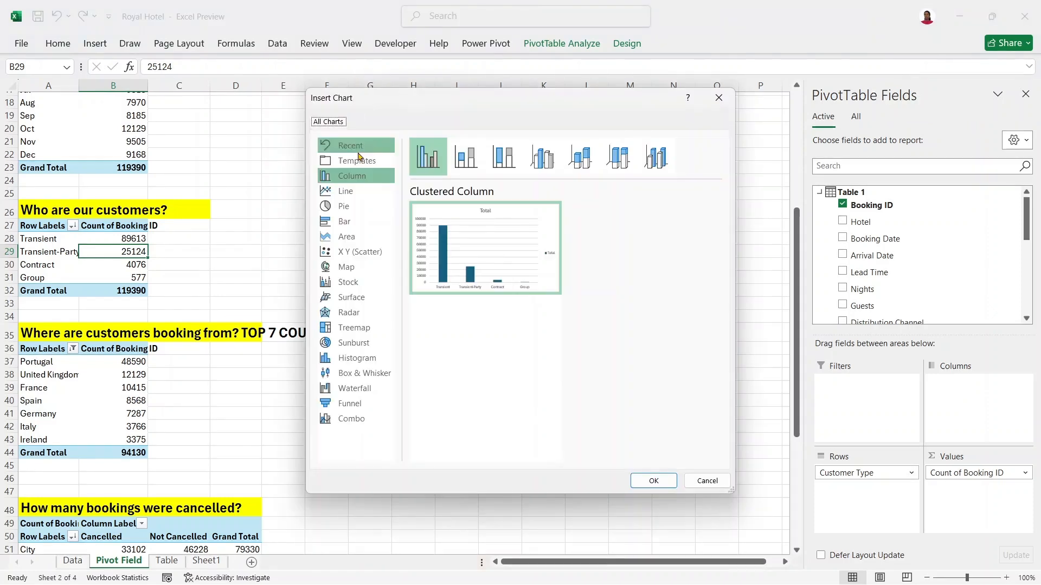
click(356, 223)
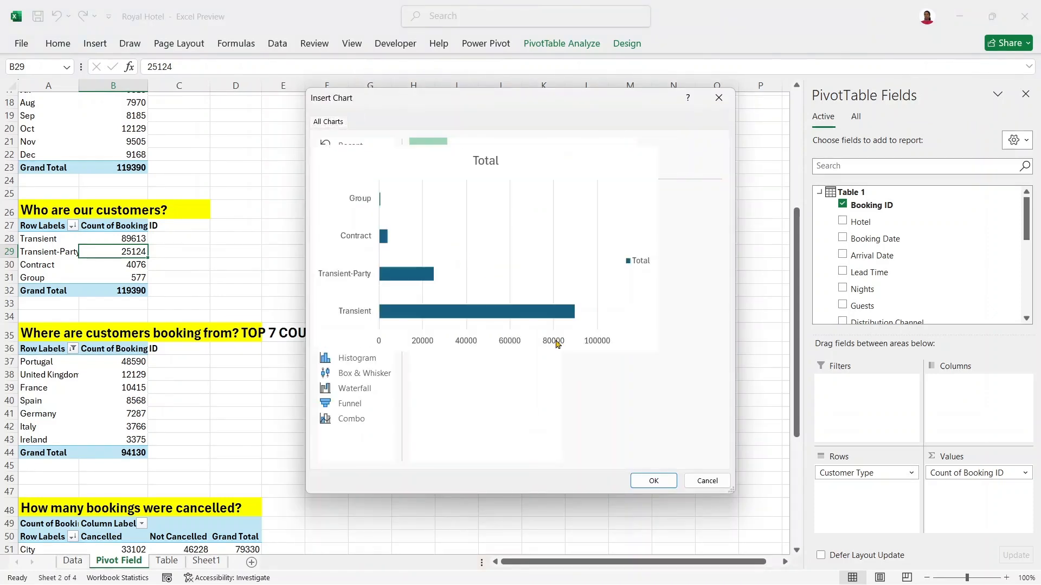
click(651, 481)
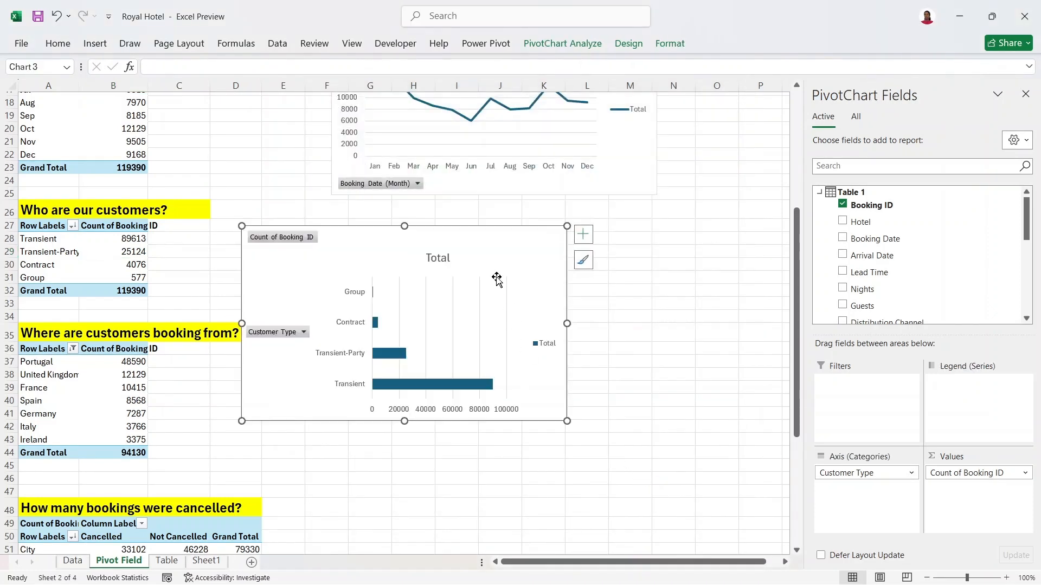
drag(488, 237, 539, 147)
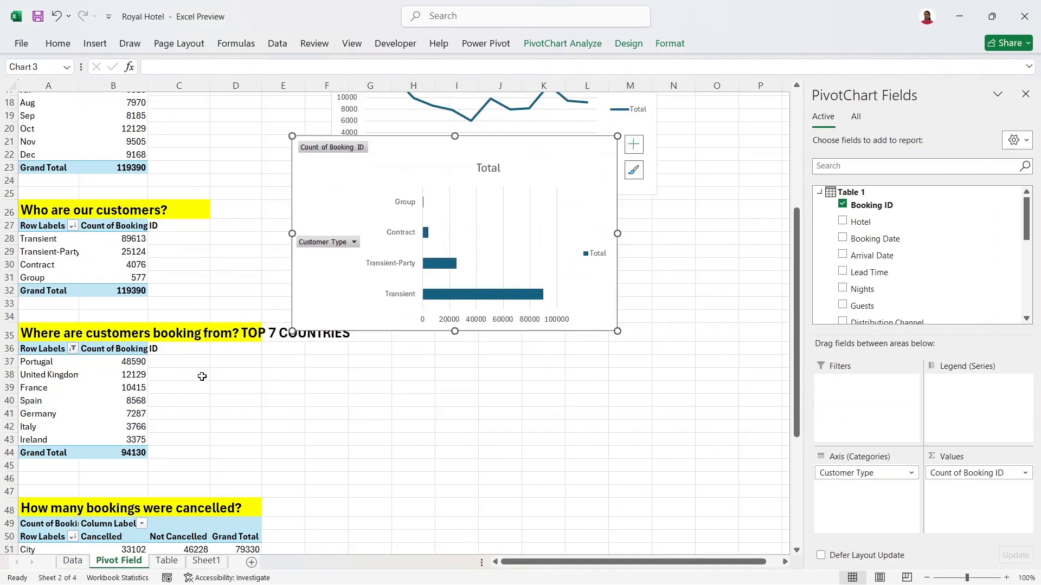
- Insert a clustered bar PivotChart of booking counts by country from the top 7 countries PivotTable
click(147, 391)
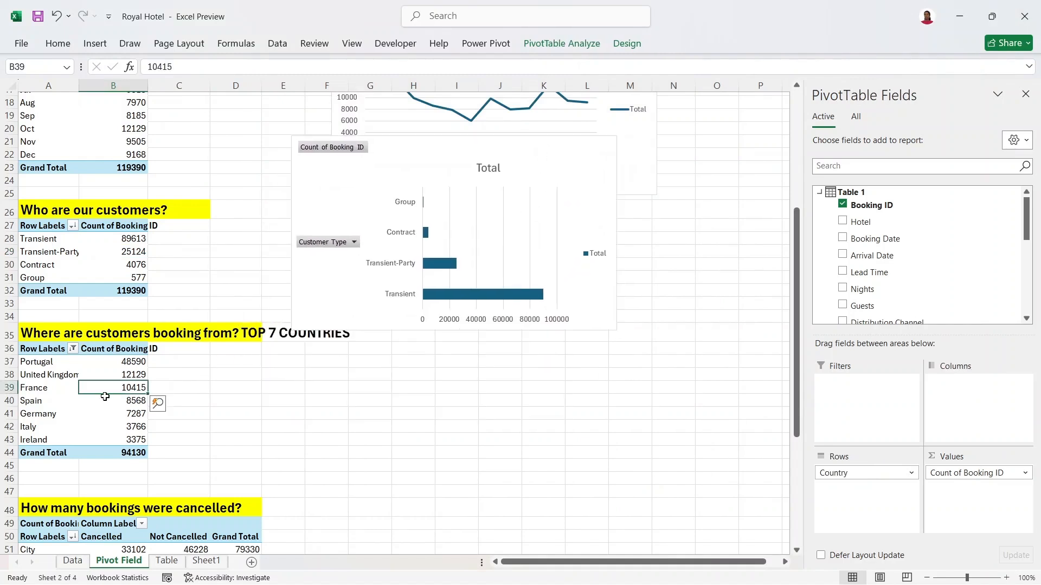
click(92, 44)
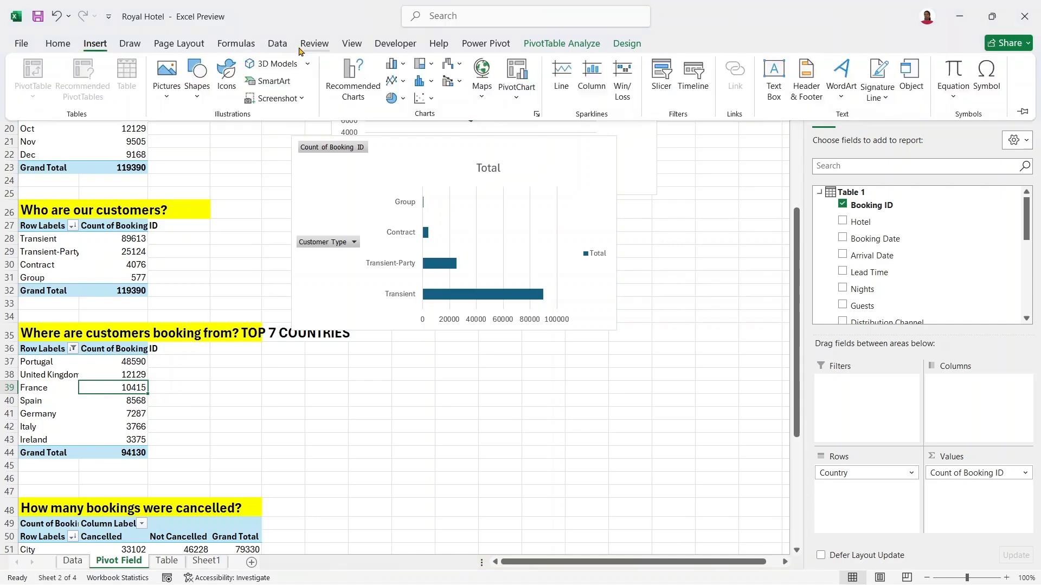
click(353, 82)
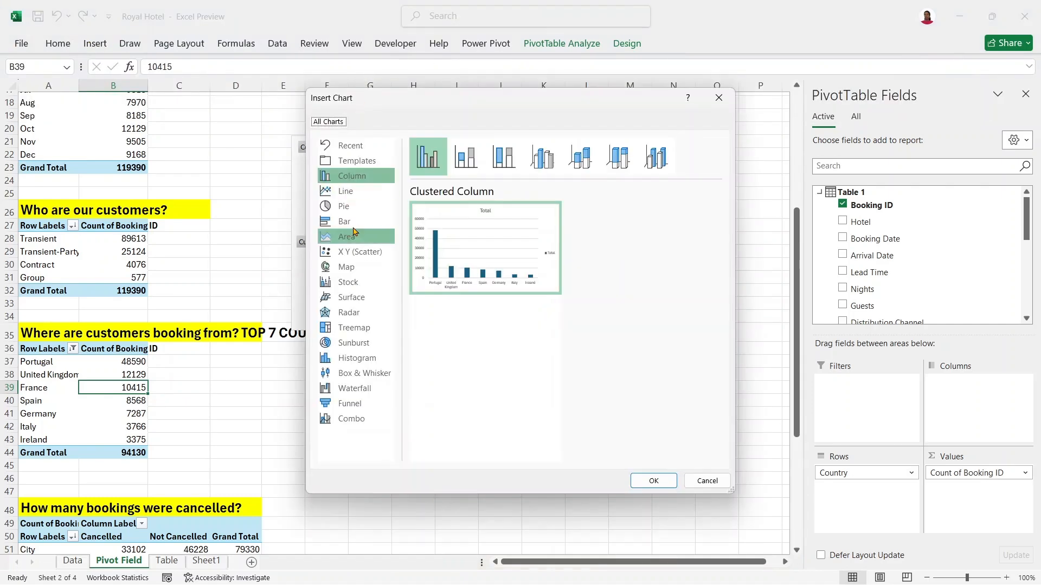
click(359, 223)
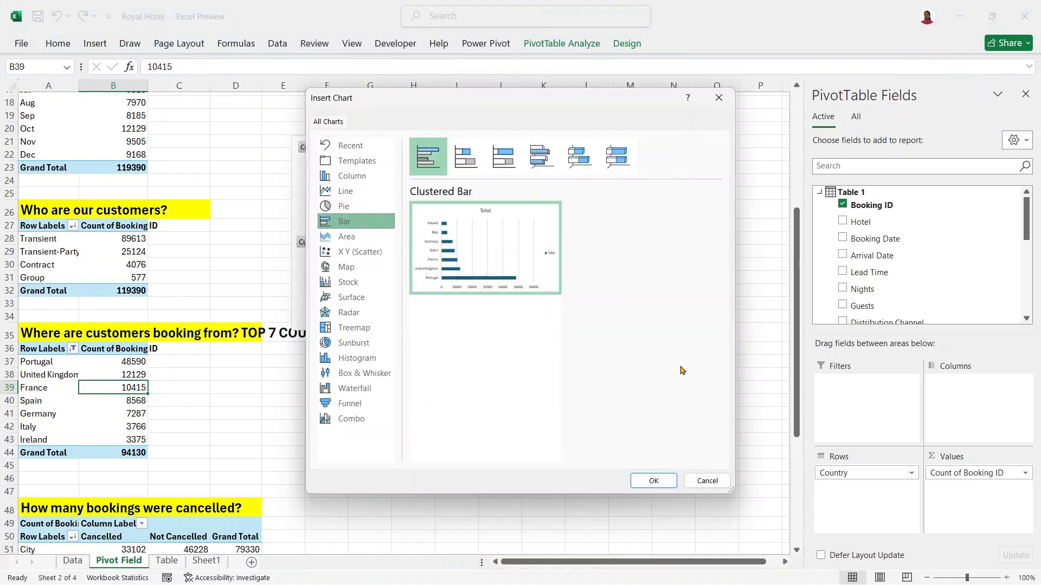
click(656, 480)
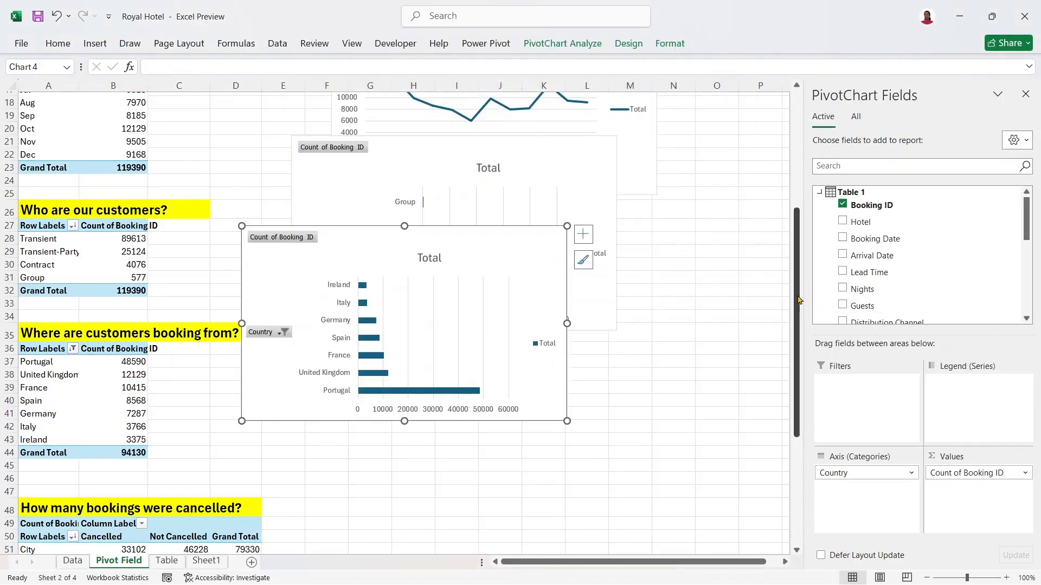
- Insert a clustered column PivotChart of cancelled and not cancelled bookings by hotel and place it beside the cancellations PivotTable
scroll(798, 300, down, 5)
click(201, 354)
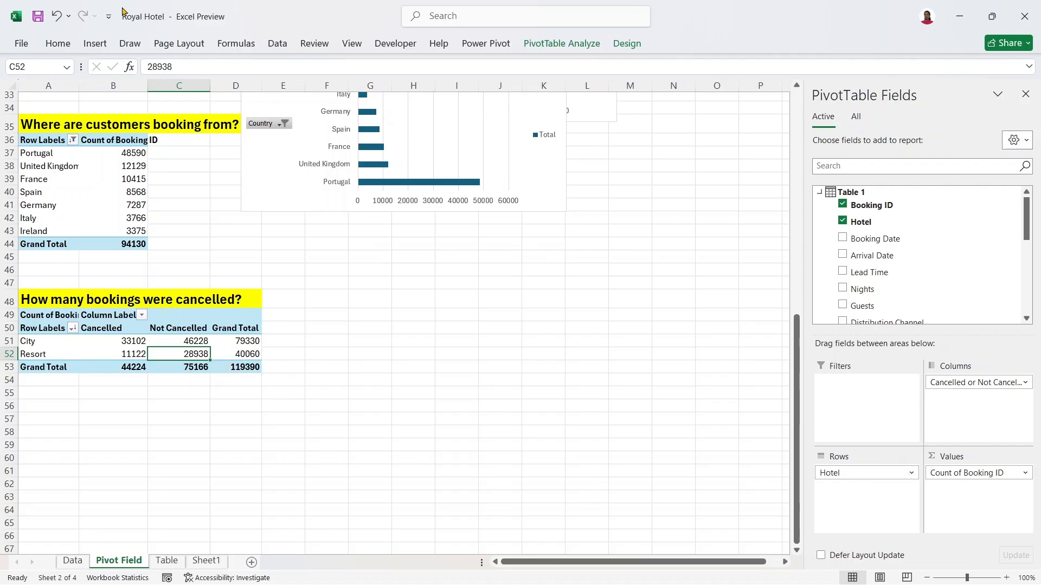
click(87, 45)
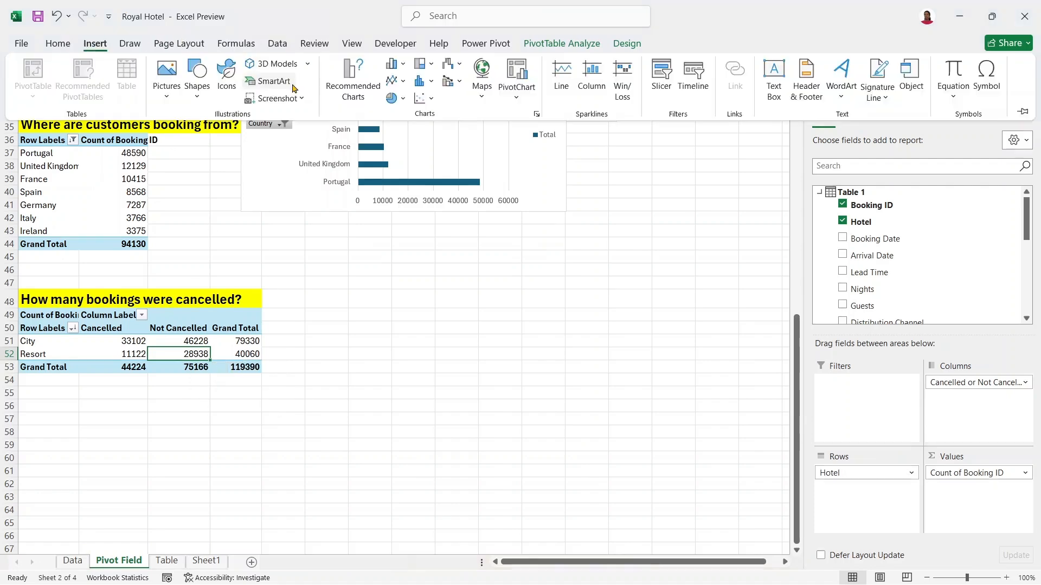
click(351, 90)
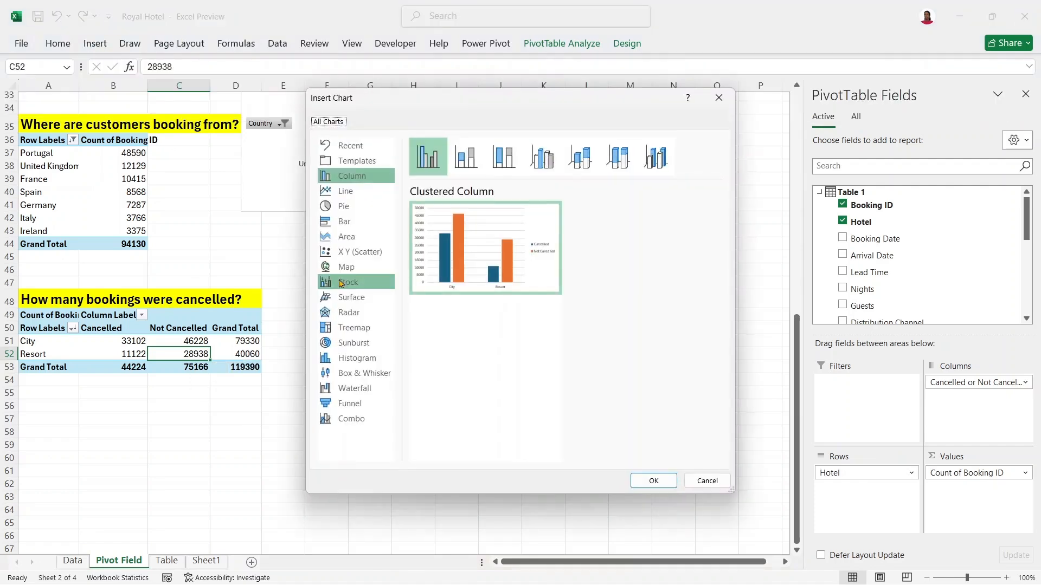
click(352, 178)
mouse_move(531, 254)
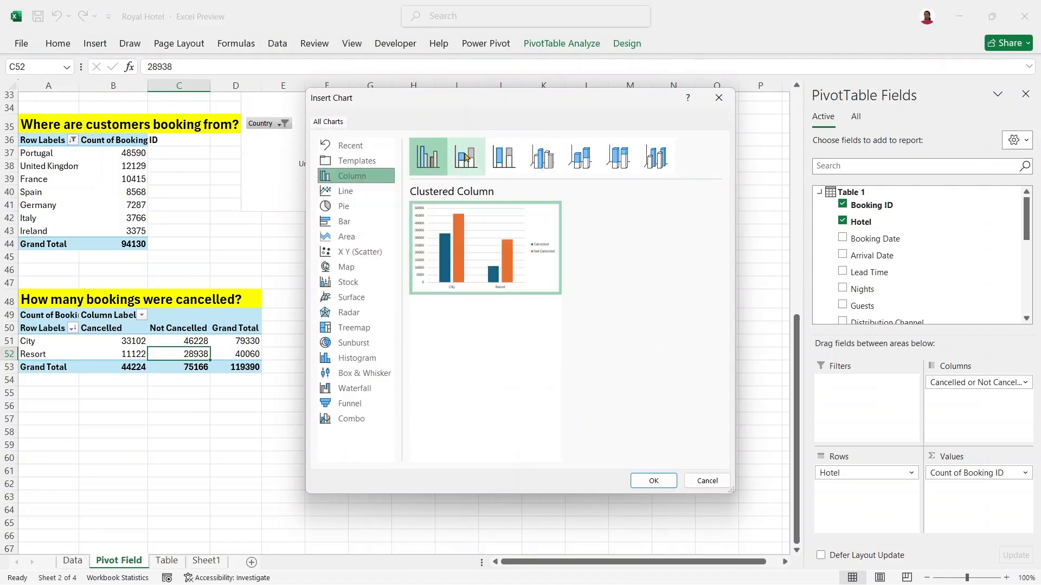
click(466, 157)
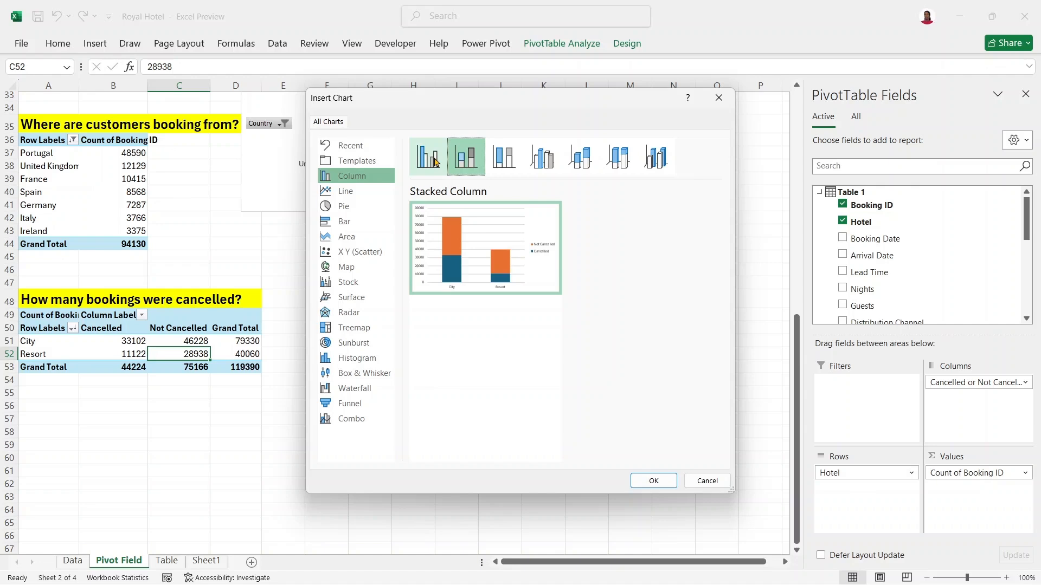
click(436, 162)
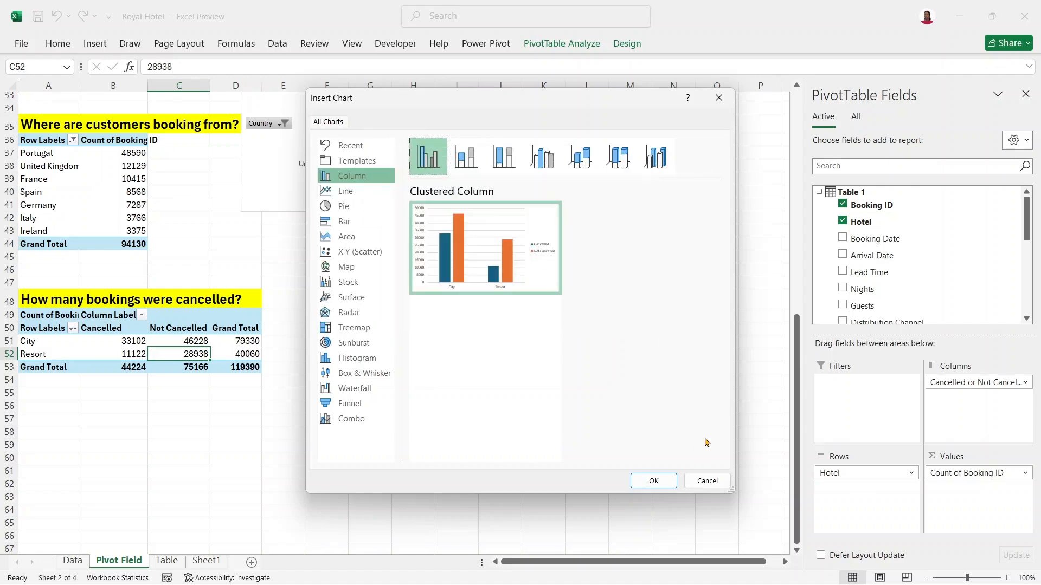
click(654, 481)
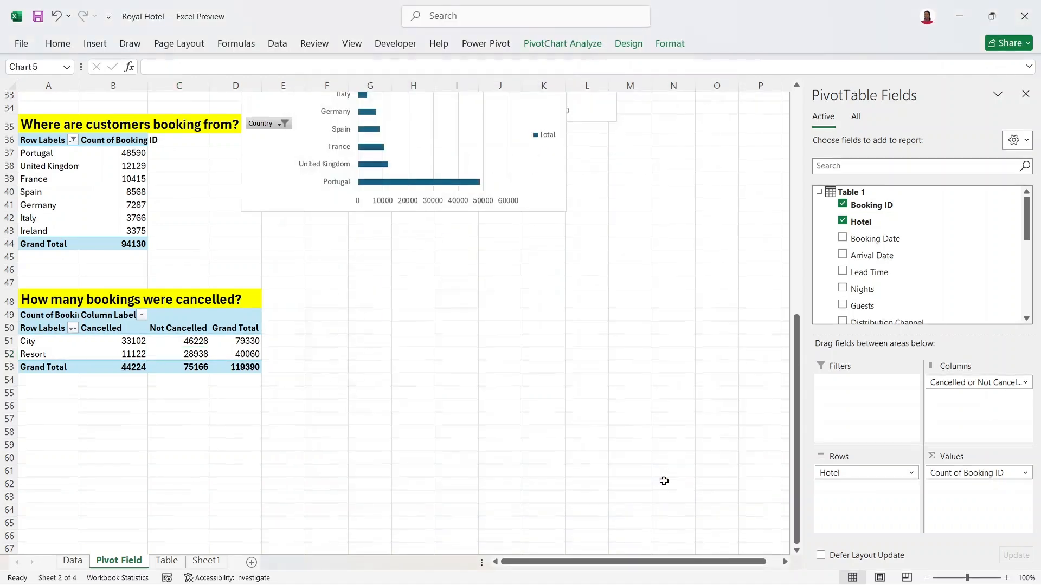
drag(444, 242, 563, 262)
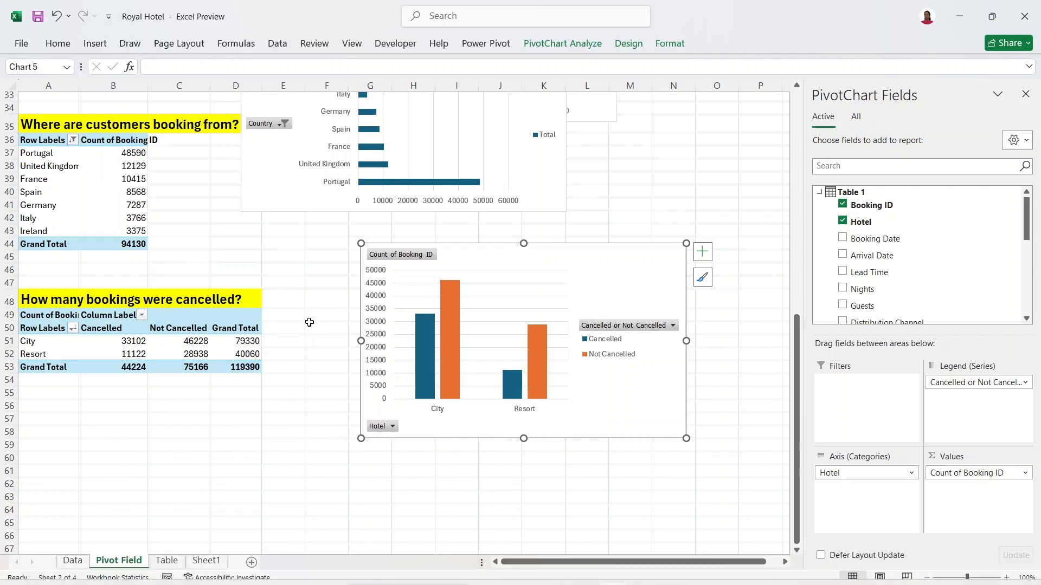
- Insert a filled map chart from the whole Country and Revenue columns on the Table sheet
drag(797, 391, 798, 312)
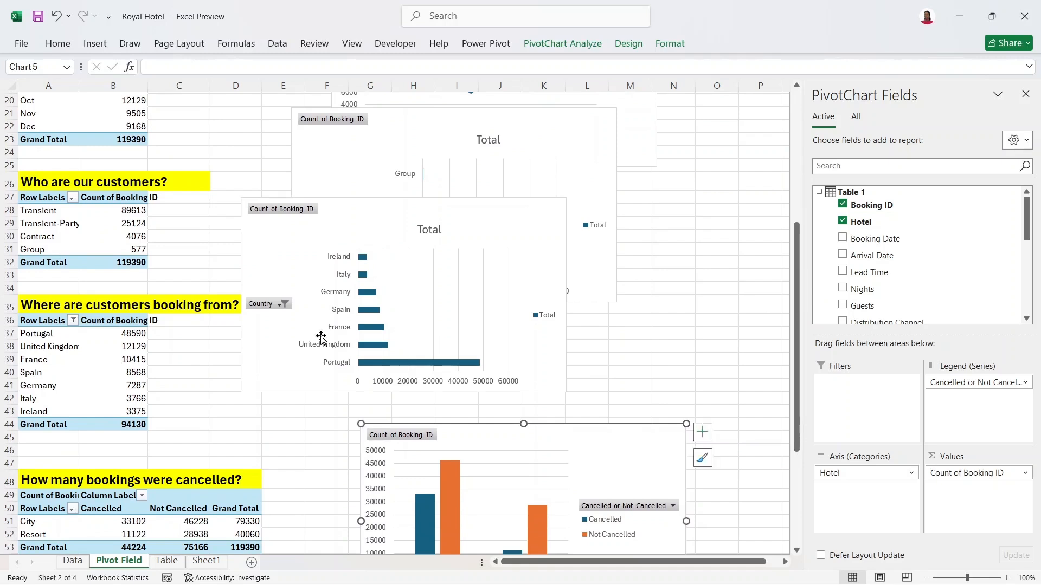
click(74, 343)
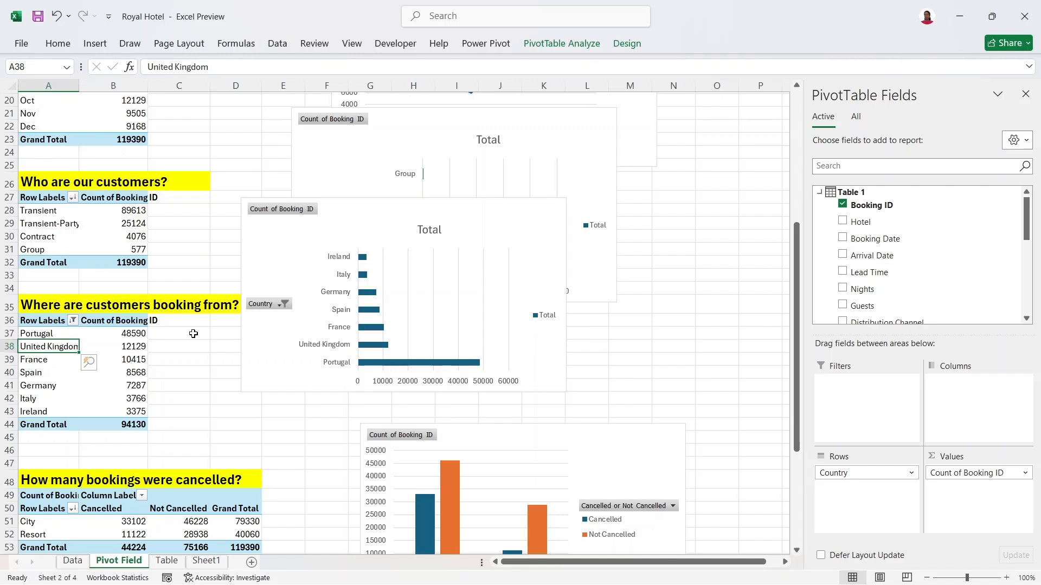
mouse_move(293, 575)
click(167, 561)
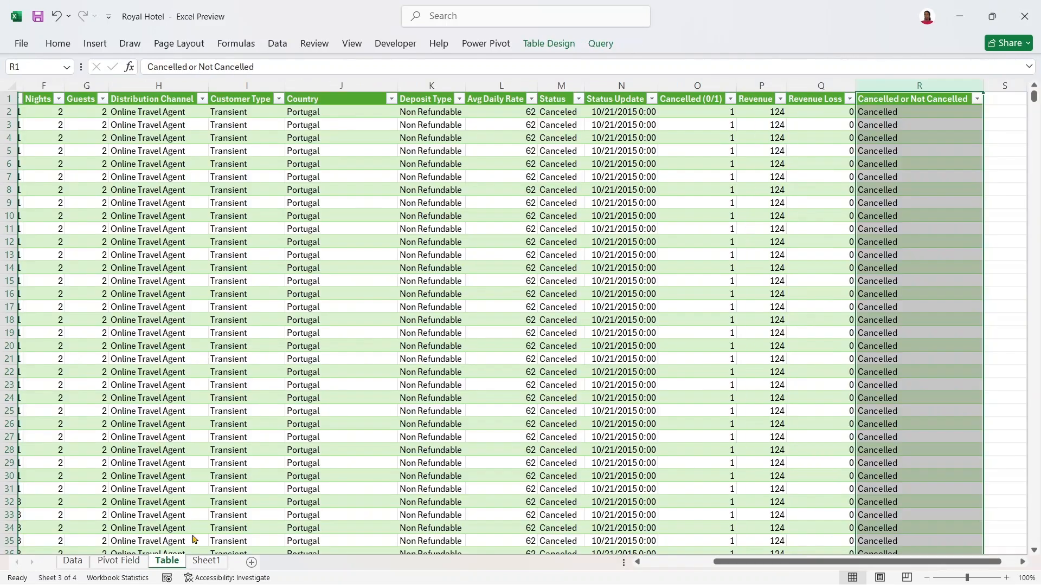
drag(767, 564, 615, 557)
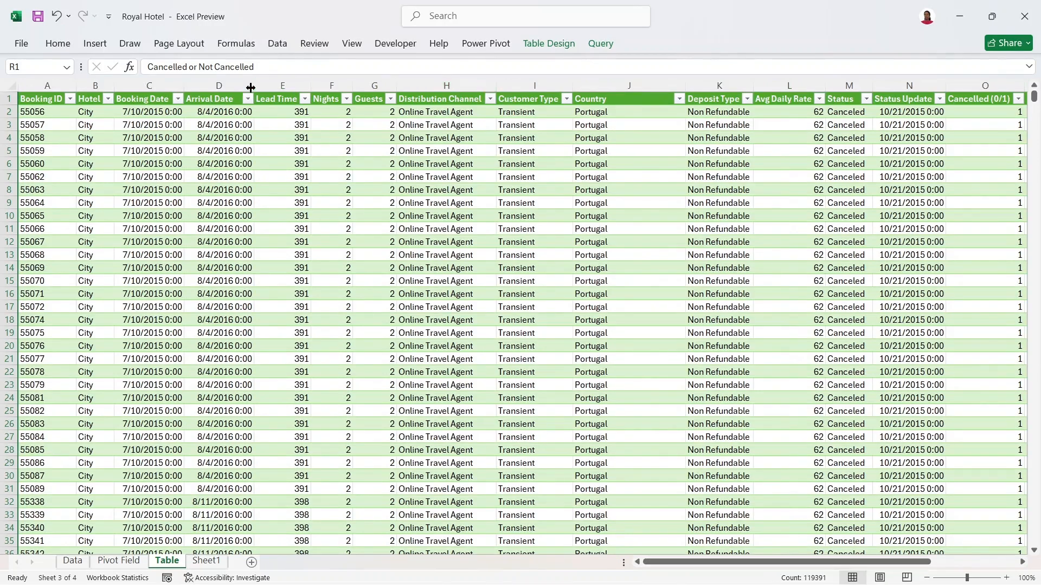
click(623, 85)
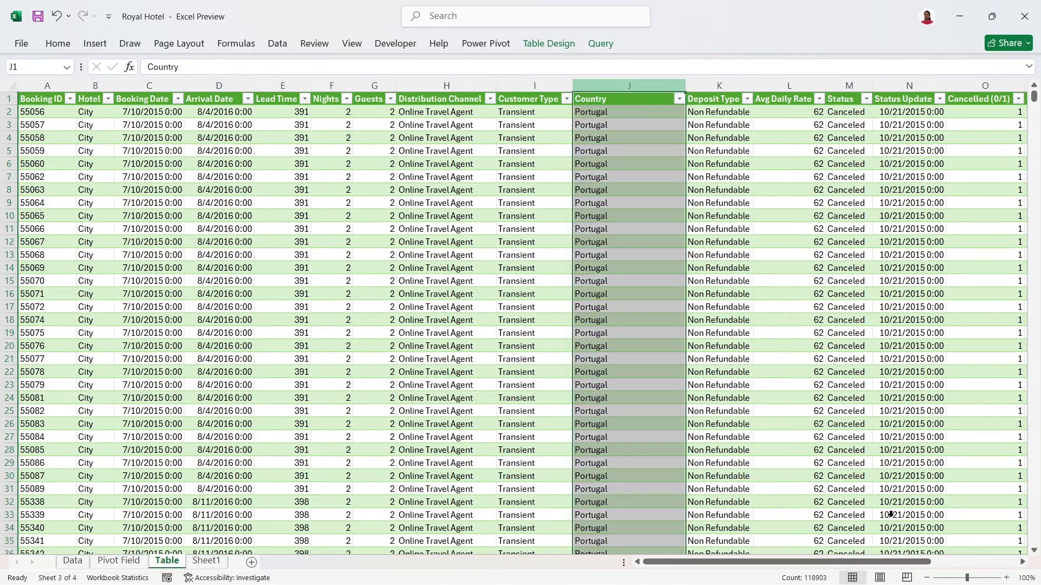
drag(764, 565, 873, 541)
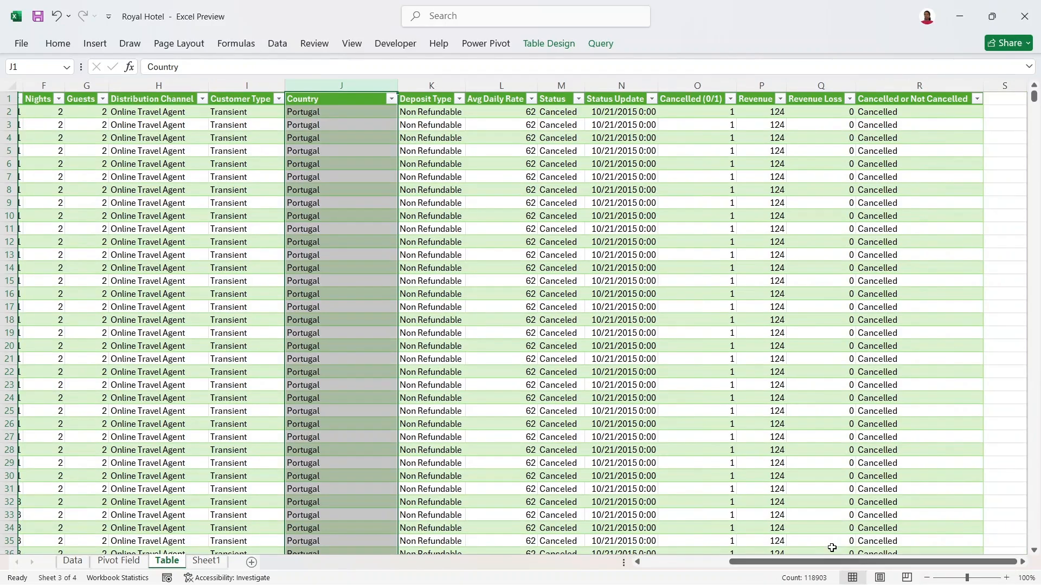
click(345, 103)
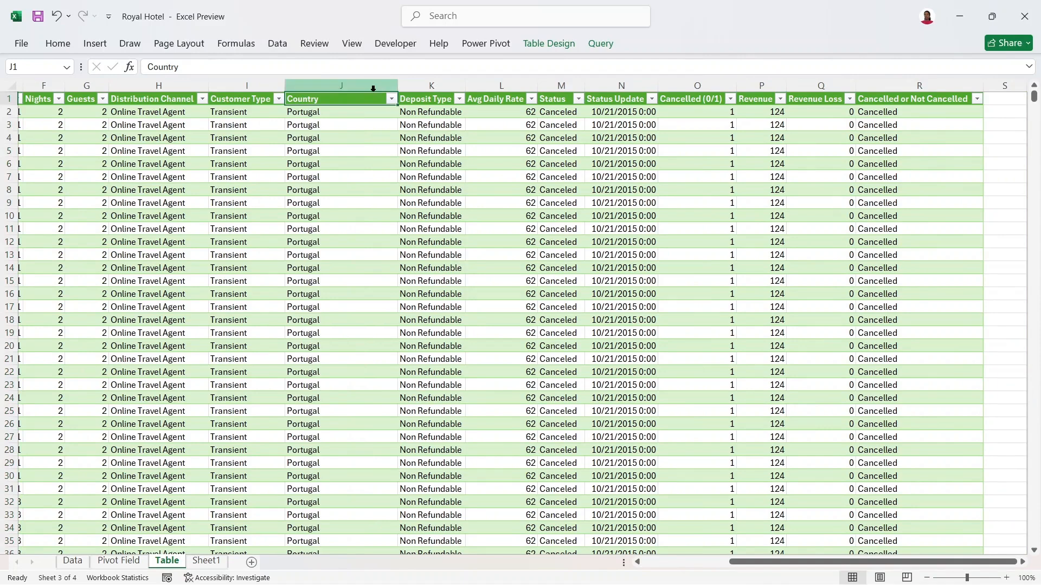
click(373, 88)
ctrl+click(760, 87)
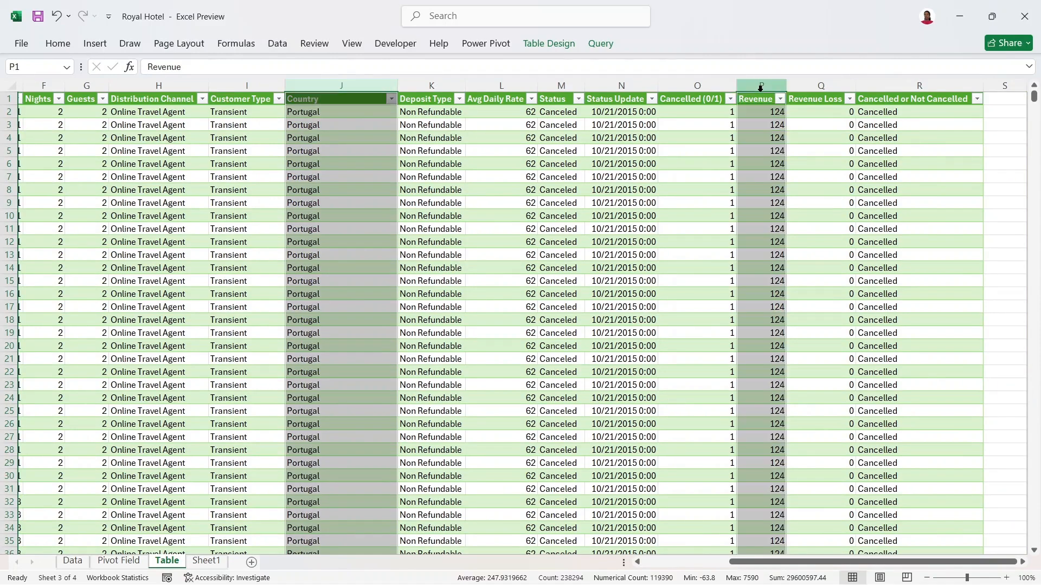
click(94, 43)
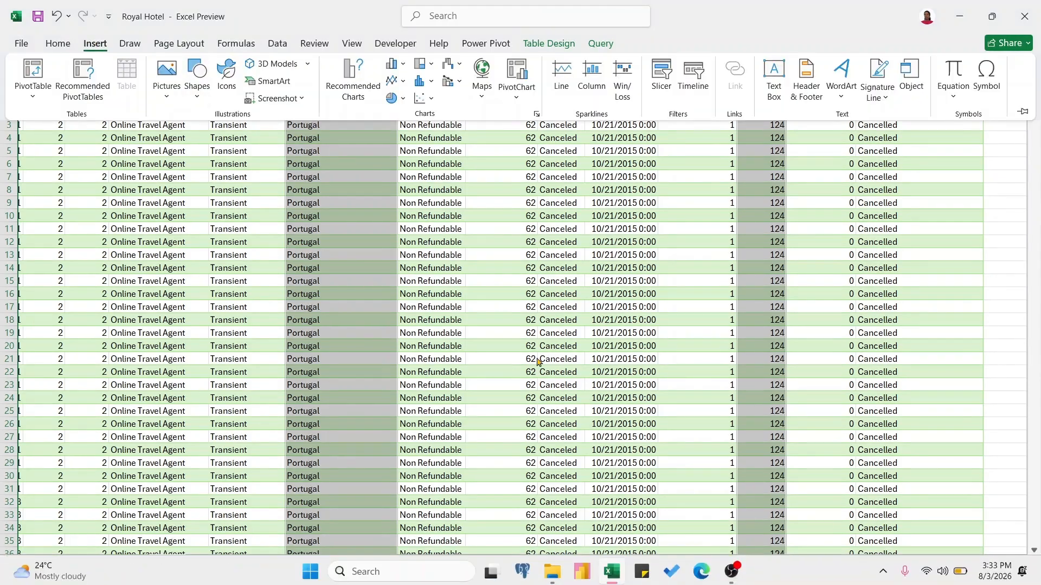
click(482, 81)
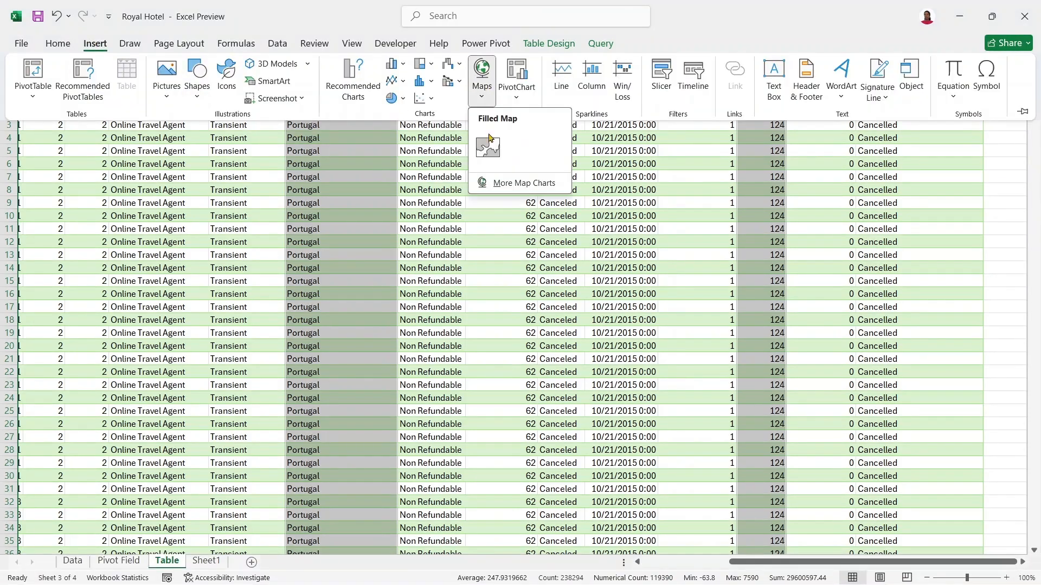
click(492, 151)
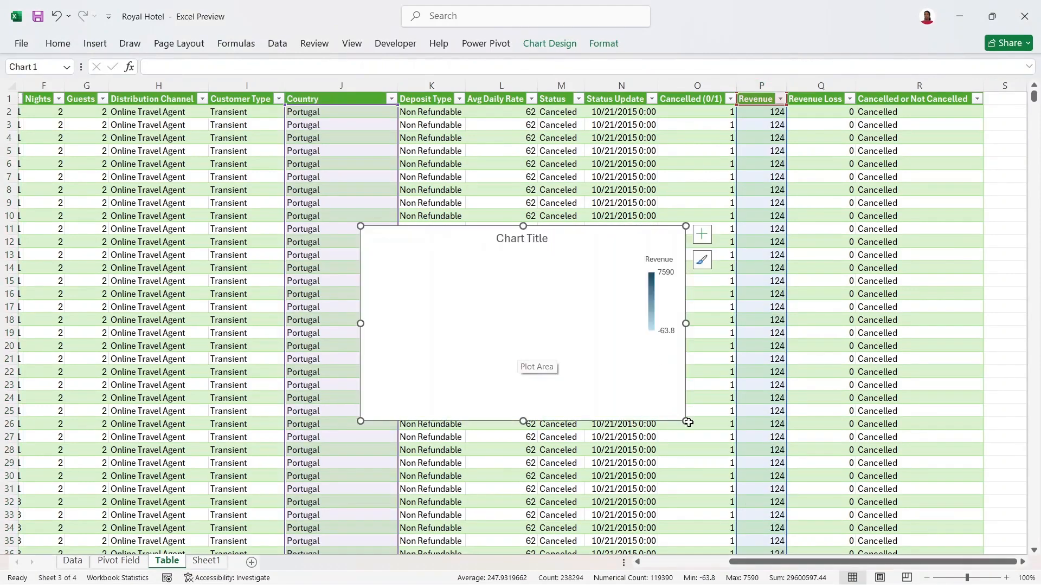
- Enlarge the map chart slightly and move it across columns M to R, and return to the Pivot Field sheet
drag(686, 420, 714, 446)
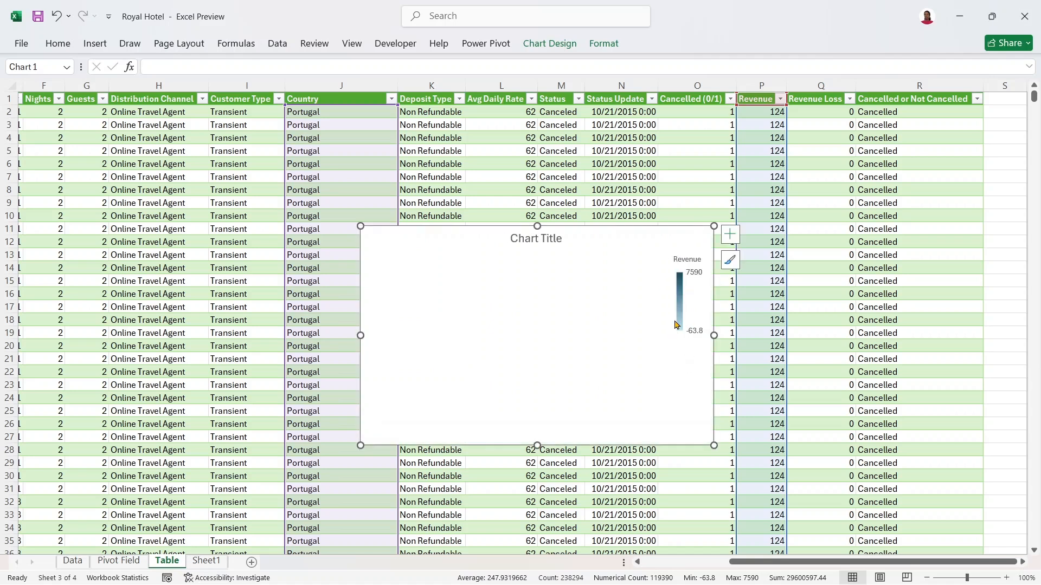
drag(672, 231, 866, 221)
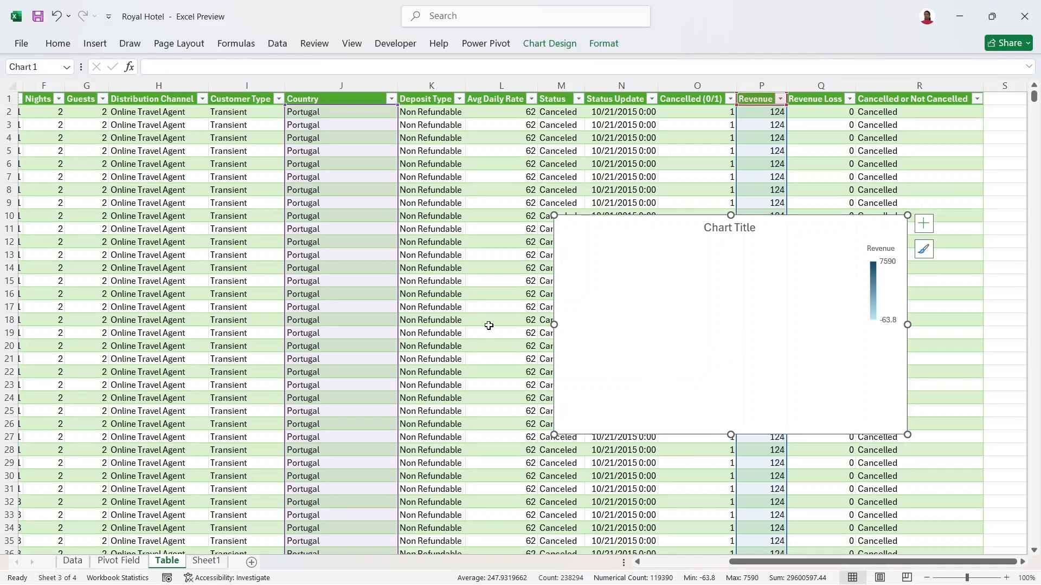
click(119, 561)
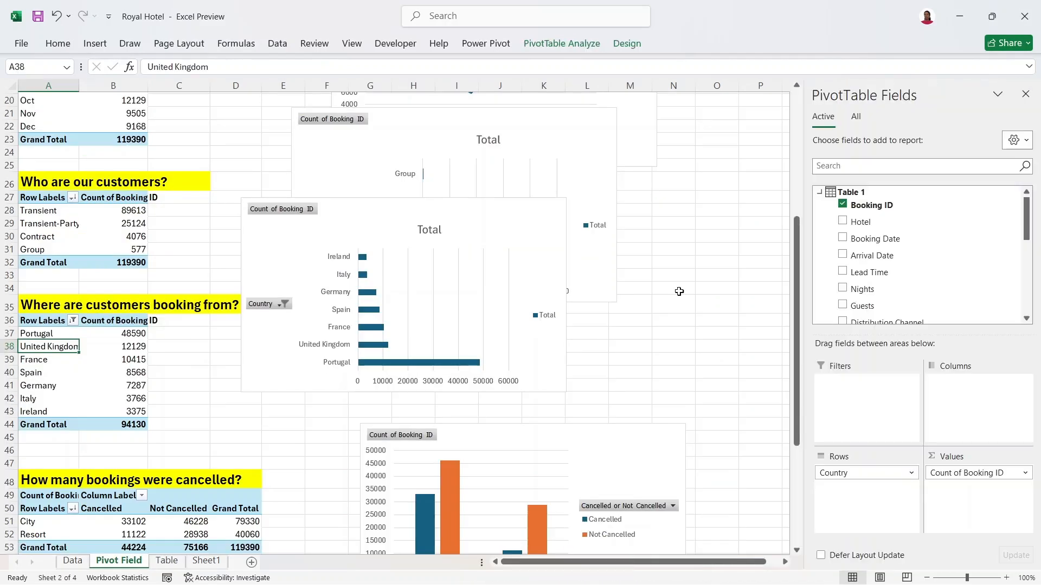
- Move the revenue doughnut chart over to columns G to L beside the hotel performance PivotTable
drag(794, 303, 783, 97)
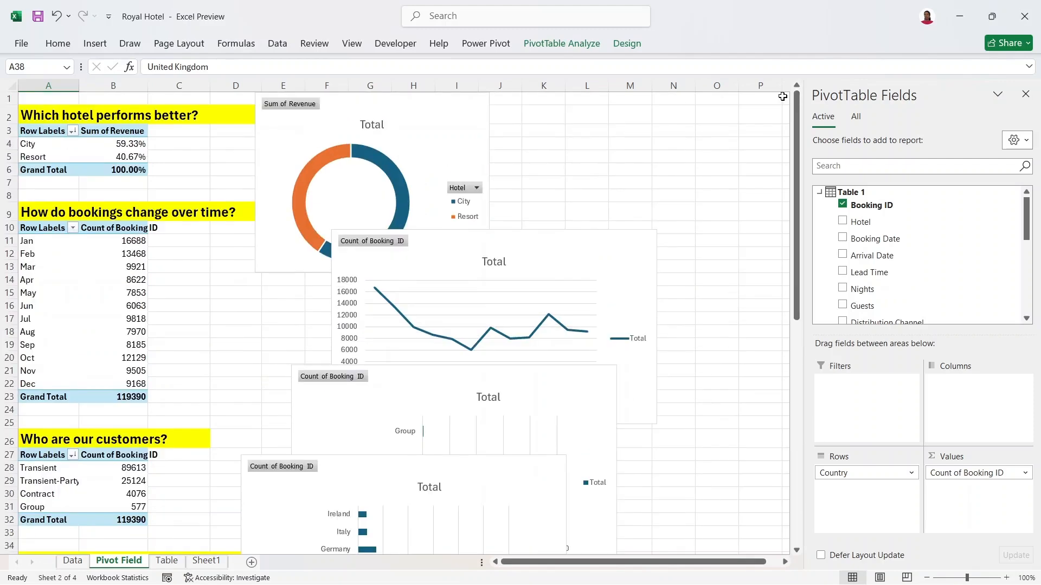
click(430, 108)
drag(430, 109, 514, 105)
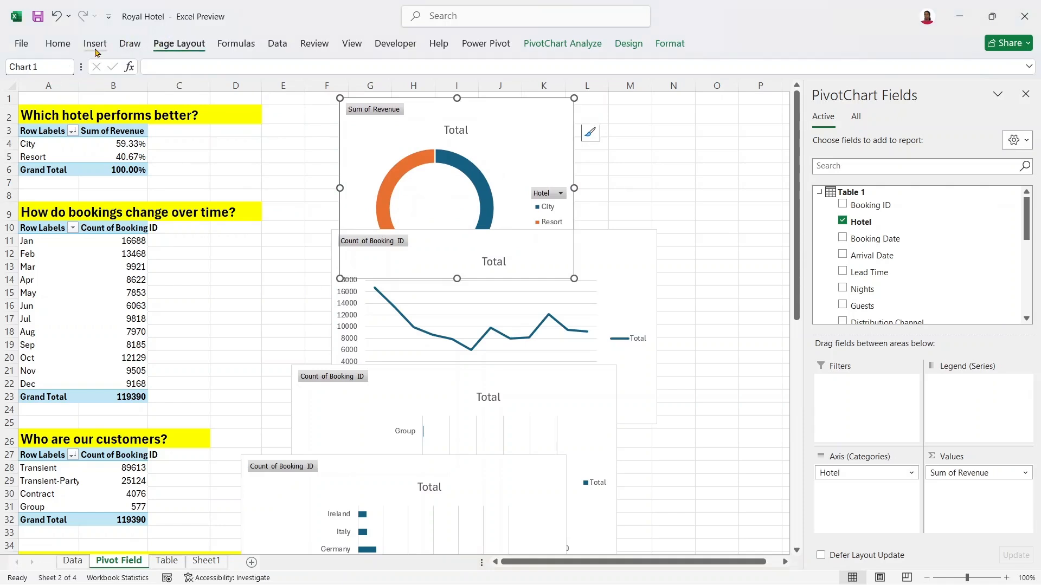
- Try the Office 2013 - 2022 theme colours on the workbook, and apply the Orange Red theme colours instead
click(158, 43)
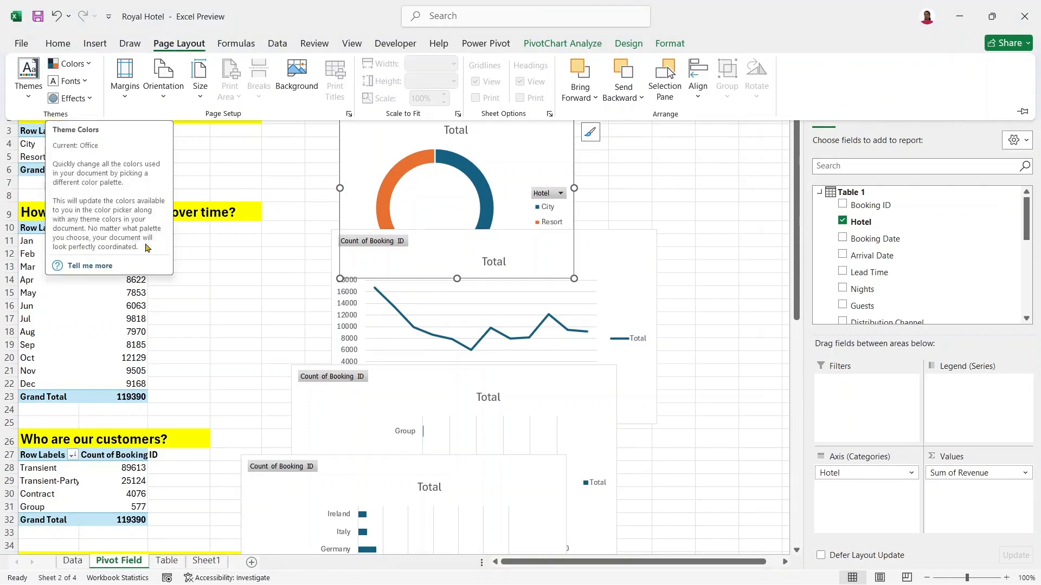
click(87, 65)
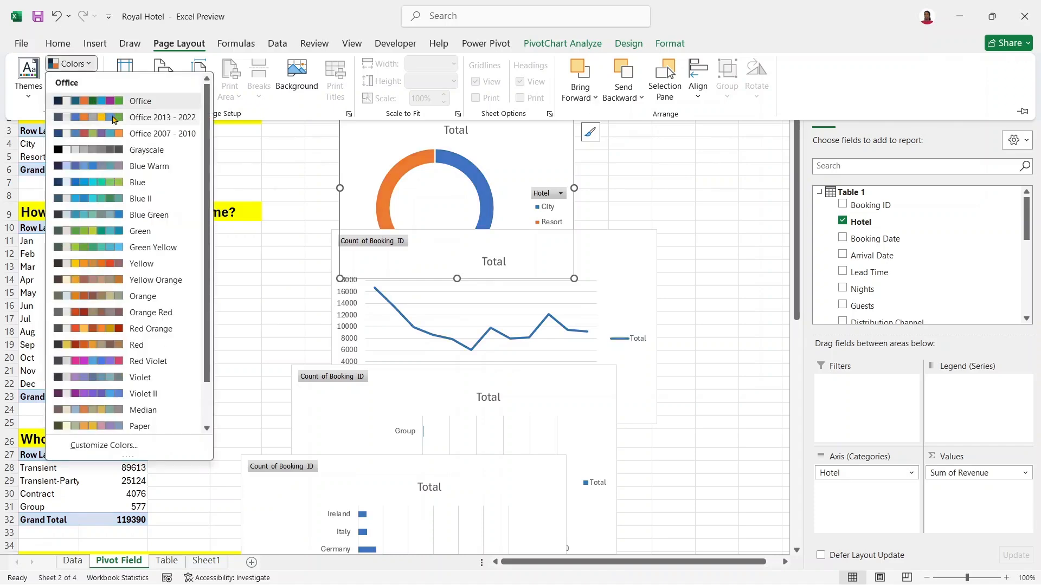
click(114, 119)
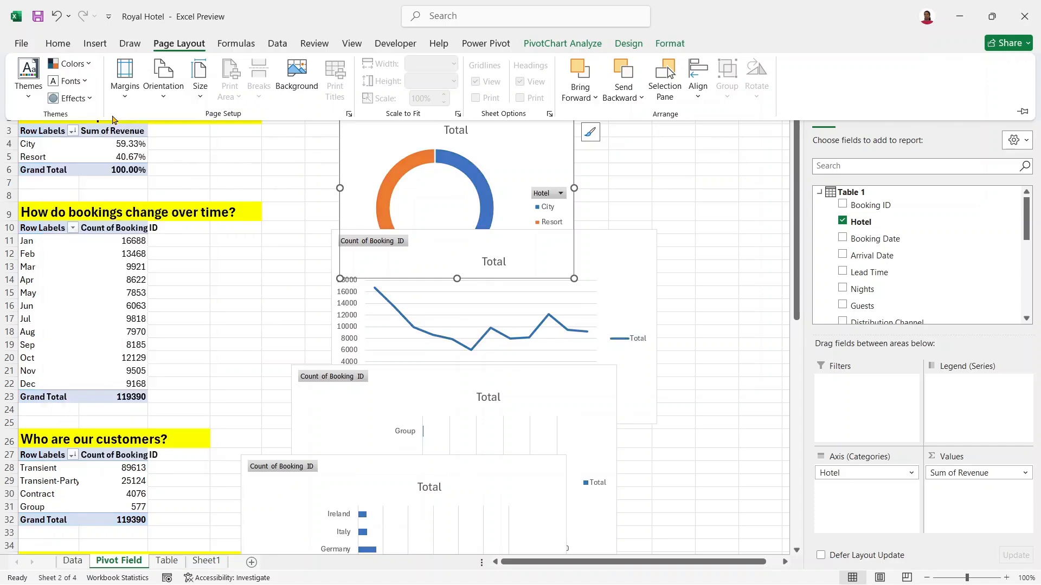
click(88, 62)
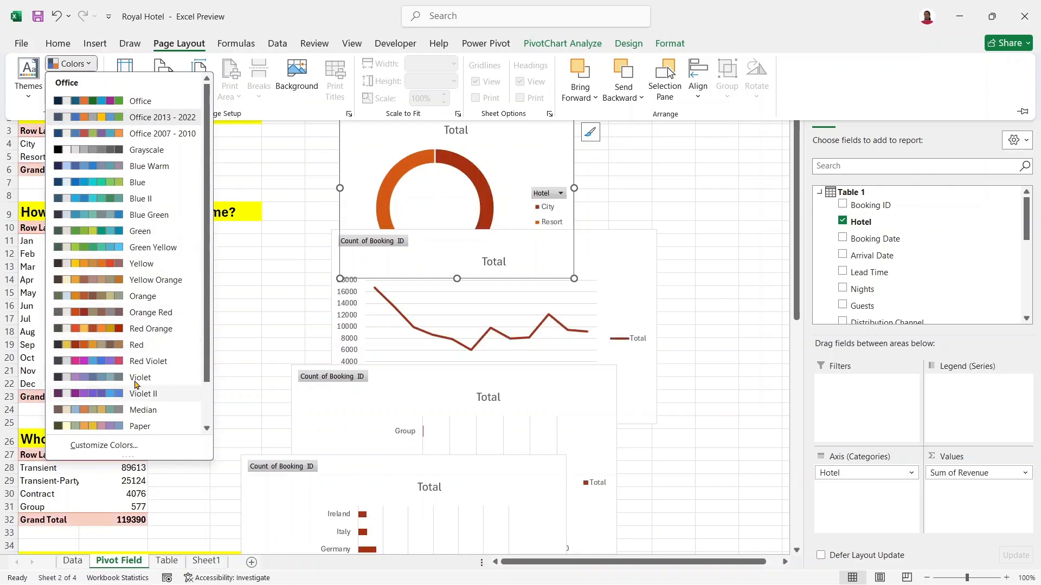
key(Escape)
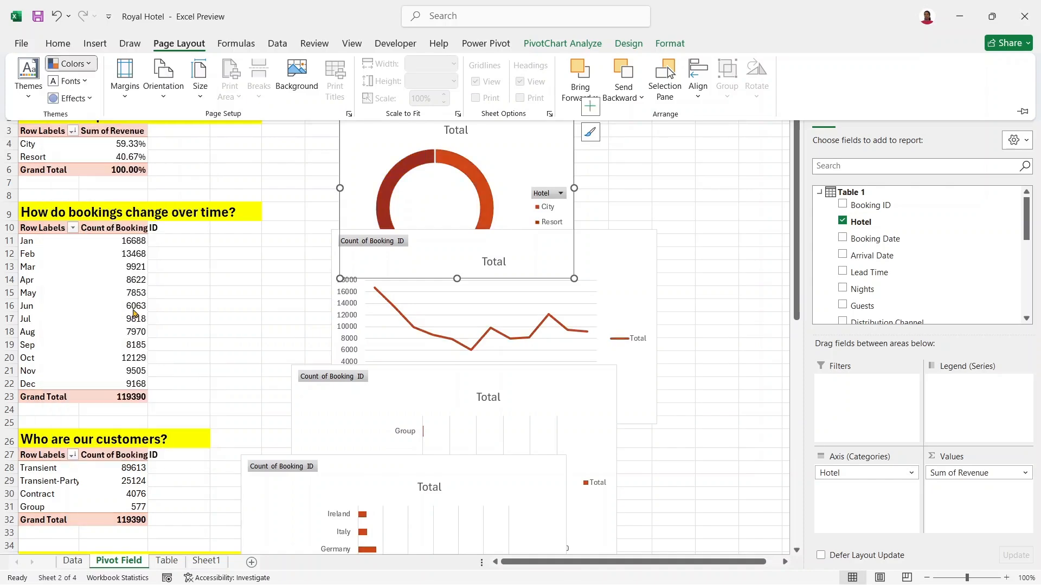
click(56, 43)
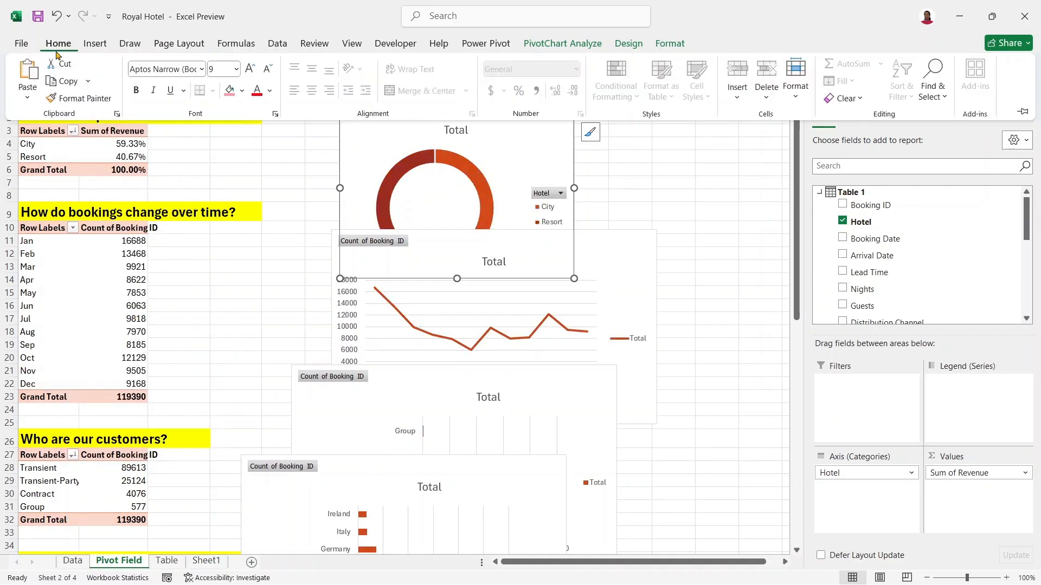
click(271, 91)
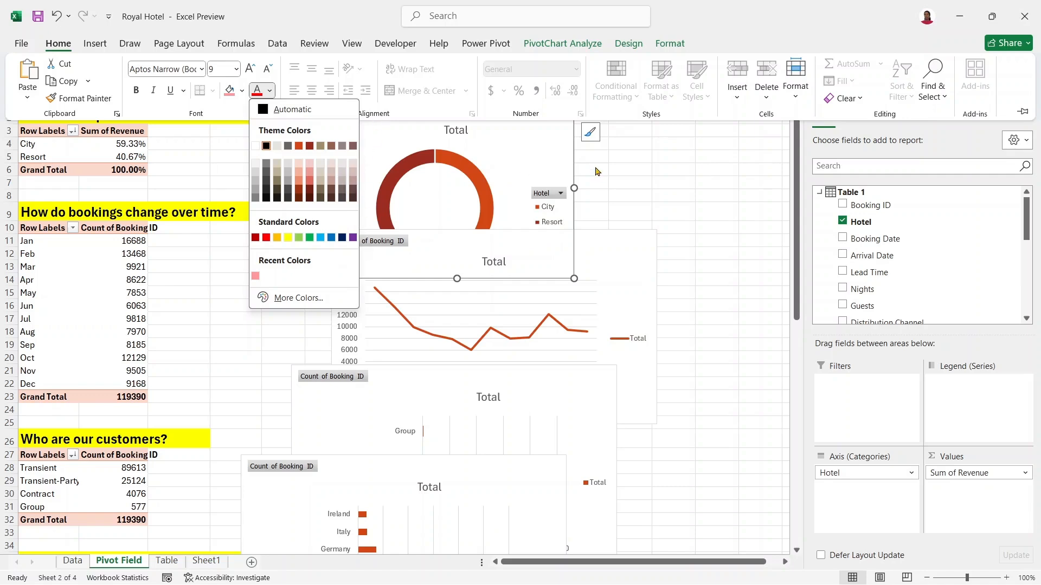
key(Escape)
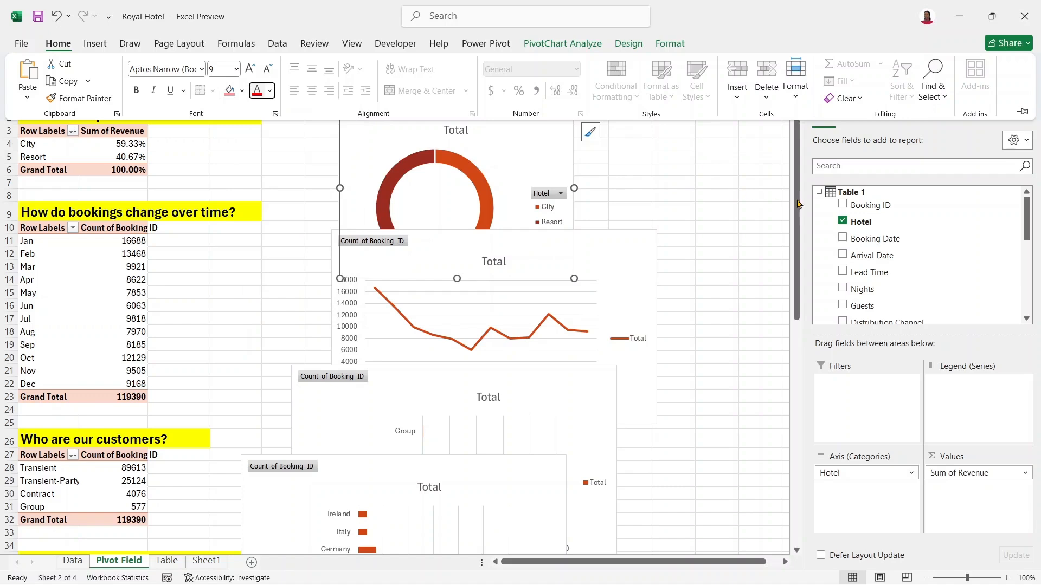
key(Escape)
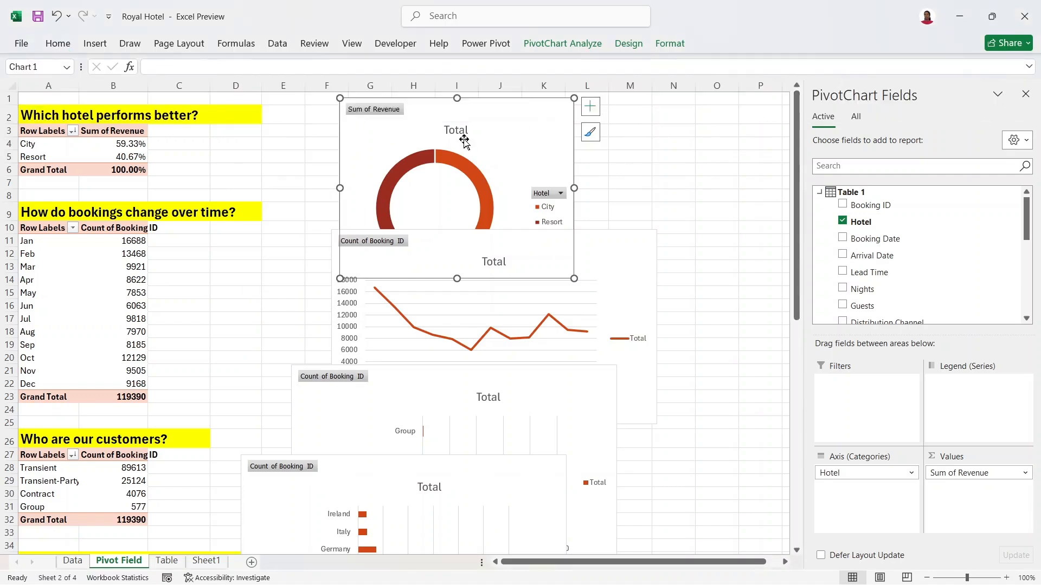
- Shrink the revenue doughnut chart slightly, place it across columns H to L, and move the monthly bookings line chart down to row 18
drag(500, 120, 534, 120)
drag(608, 97, 580, 109)
mouse_move(525, 133)
mouse_down()
mouse_move(625, 135)
mouse_move(549, 102)
mouse_up()
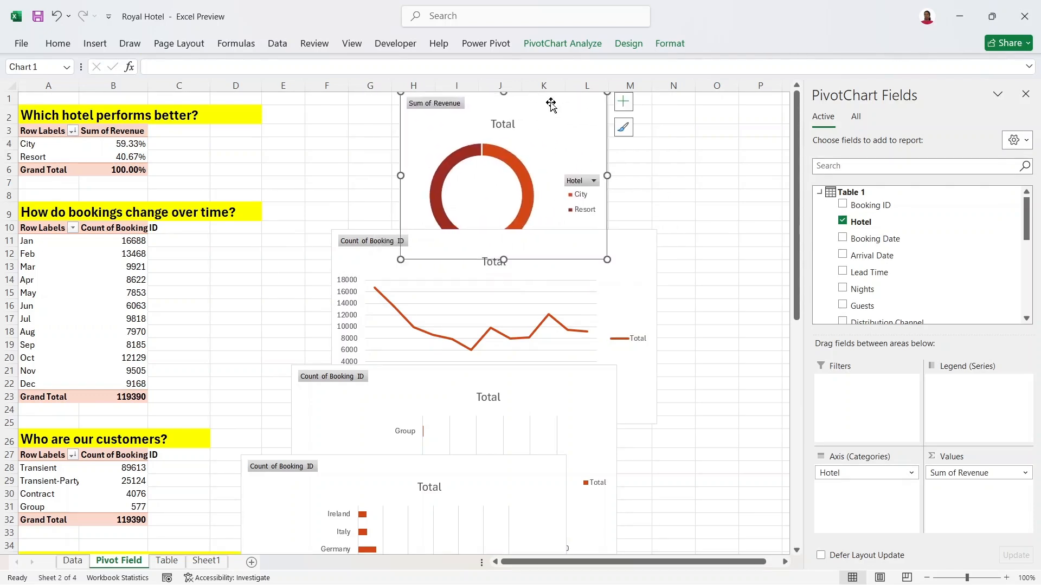
click(632, 242)
drag(632, 241, 615, 348)
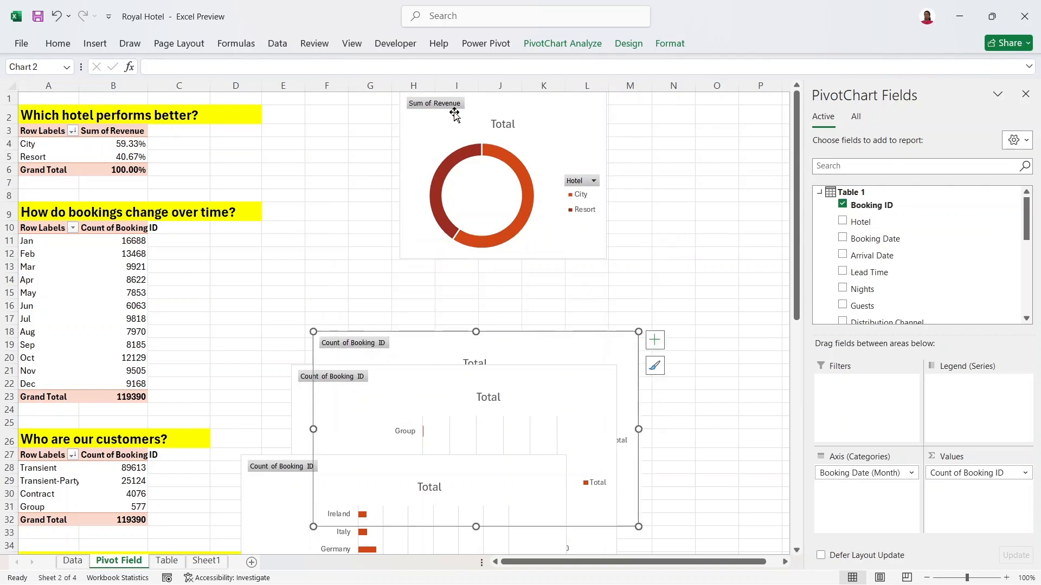
- Hide all field buttons on the revenue doughnut chart and move it across columns E to J below row 1
right_click(449, 106)
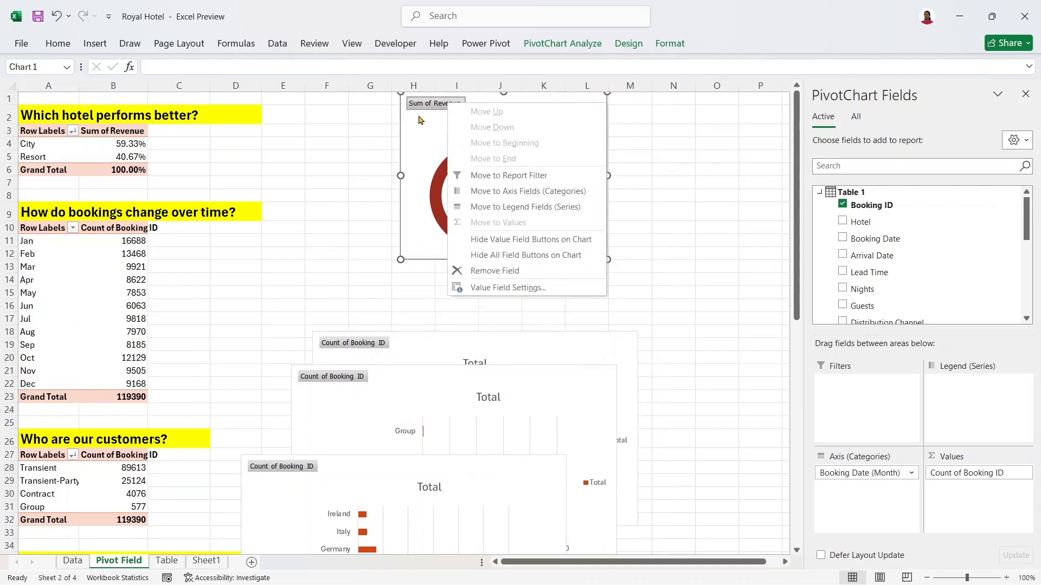
click(511, 259)
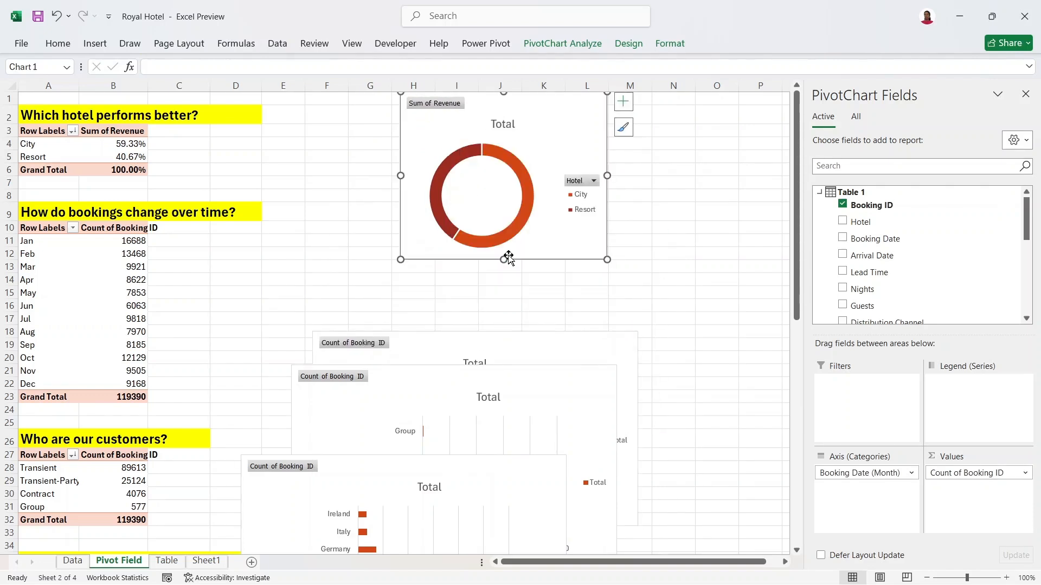
mouse_move(499, 119)
mouse_down()
mouse_move(441, 116)
mouse_move(419, 145)
mouse_move(440, 141)
mouse_up()
click(407, 149)
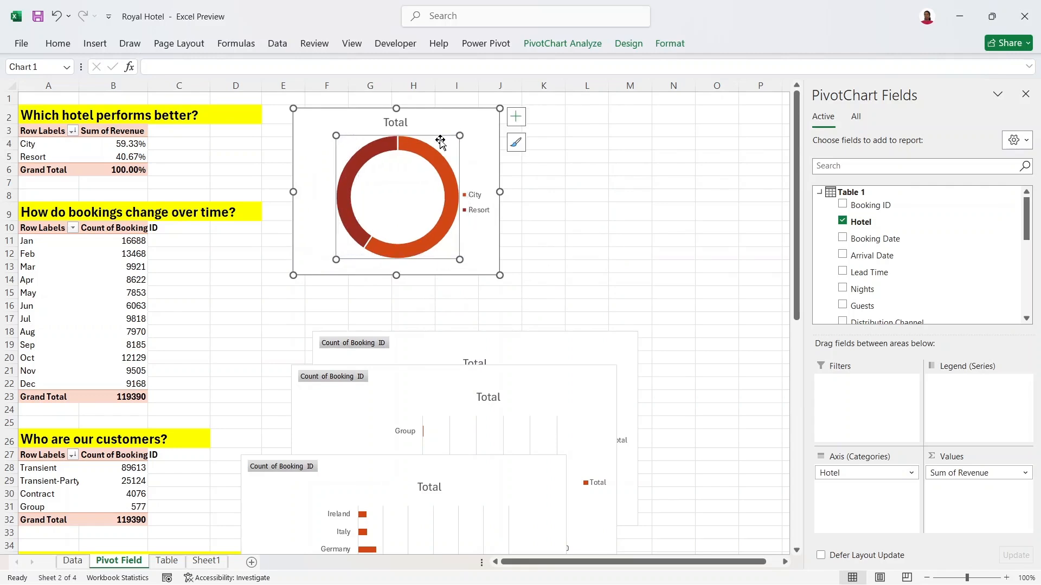
- Change the revenue doughnut chart's title to "Which hotel performs better?"
click(402, 123)
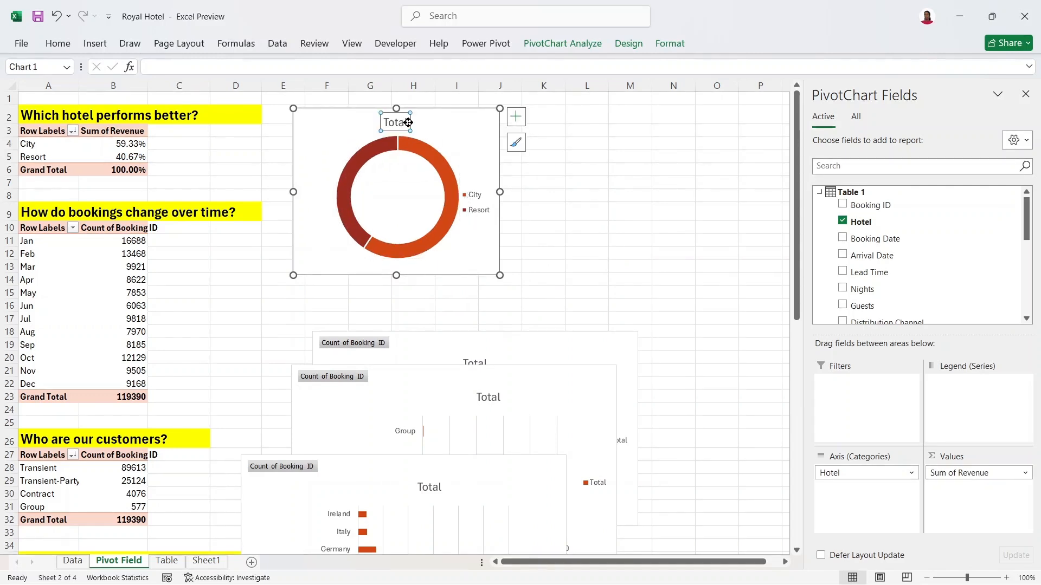
double_click(405, 122)
key(BackSpace)
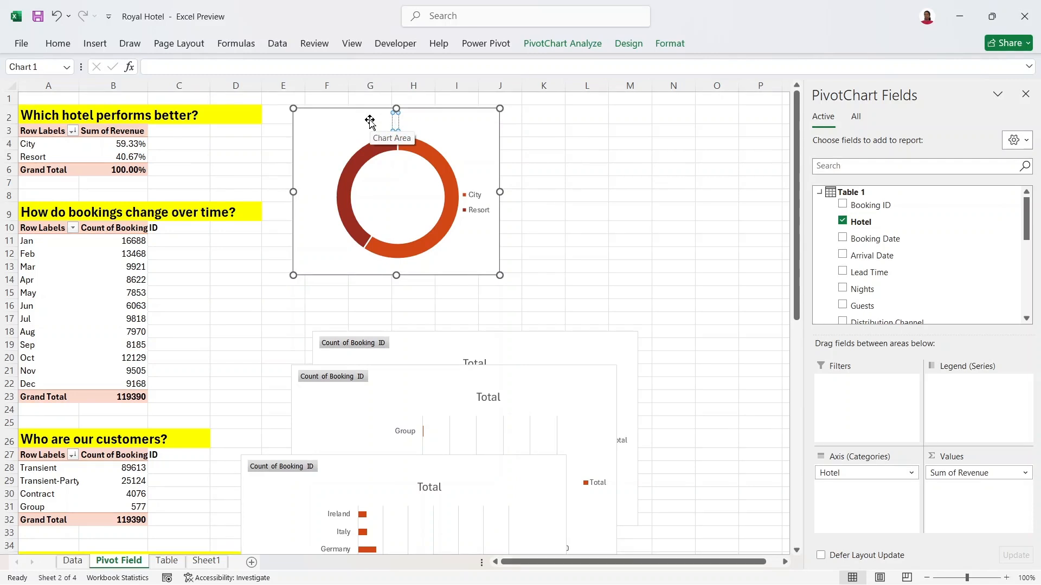
text(HOte)
key(BackSpace)
key(BackSpace)
key(BackSpace)
key(BackSpace)
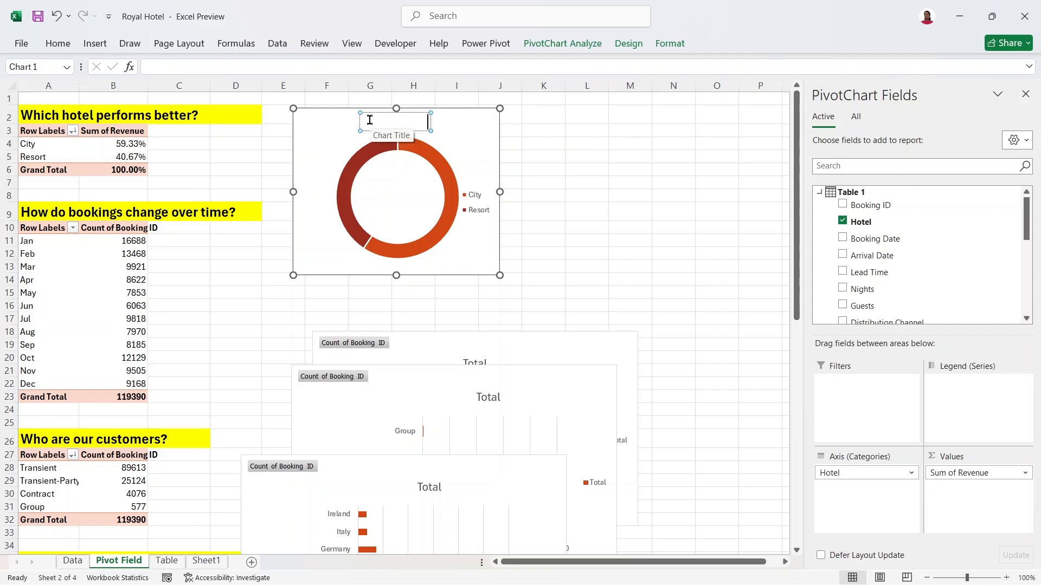
text(Which Per)
key(BackSpace)
key(BackSpace)
key(BackSpace)
key(BackSpace)
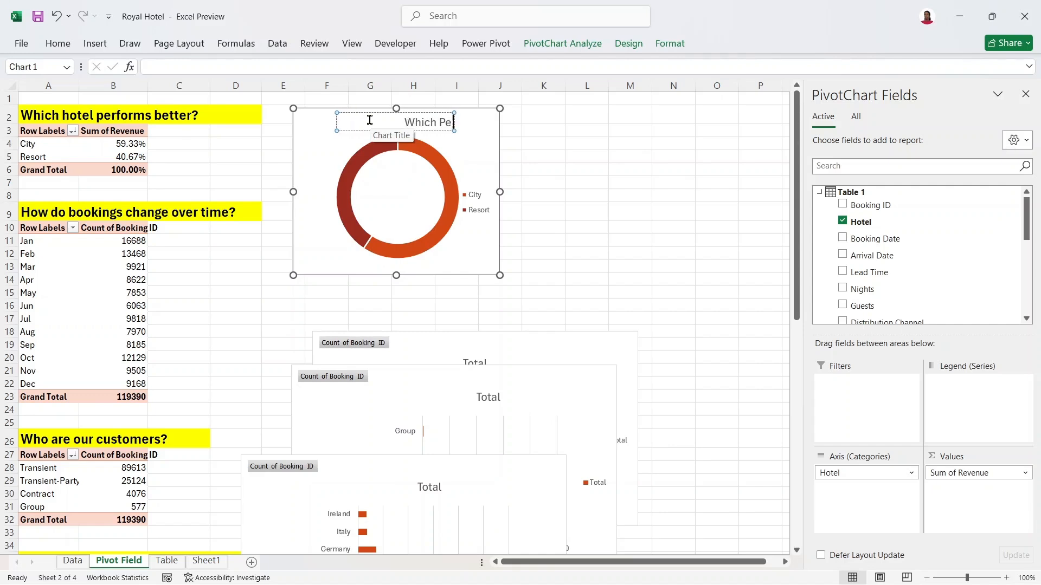
text(hotel)
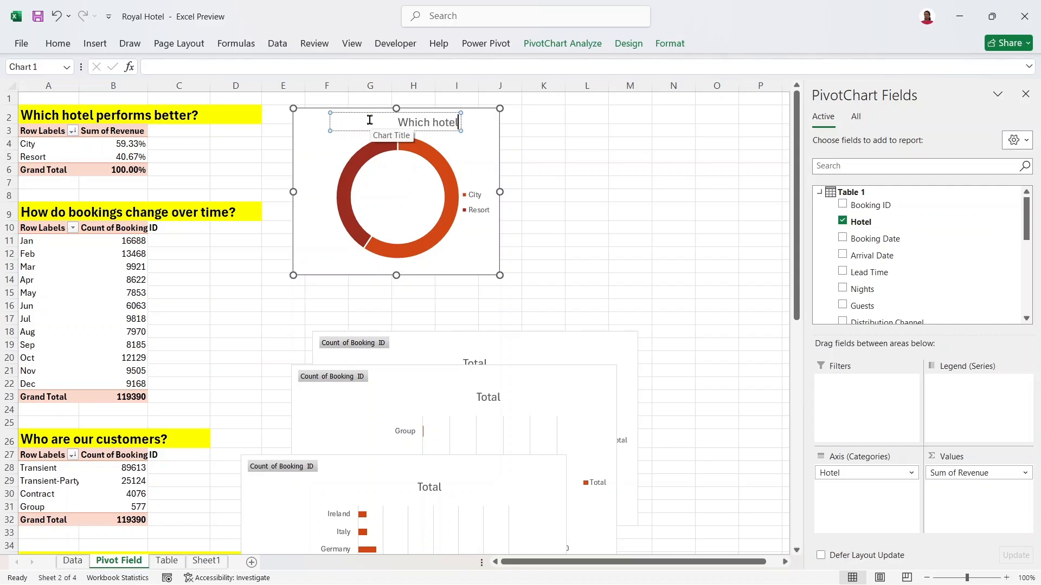
text( performs)
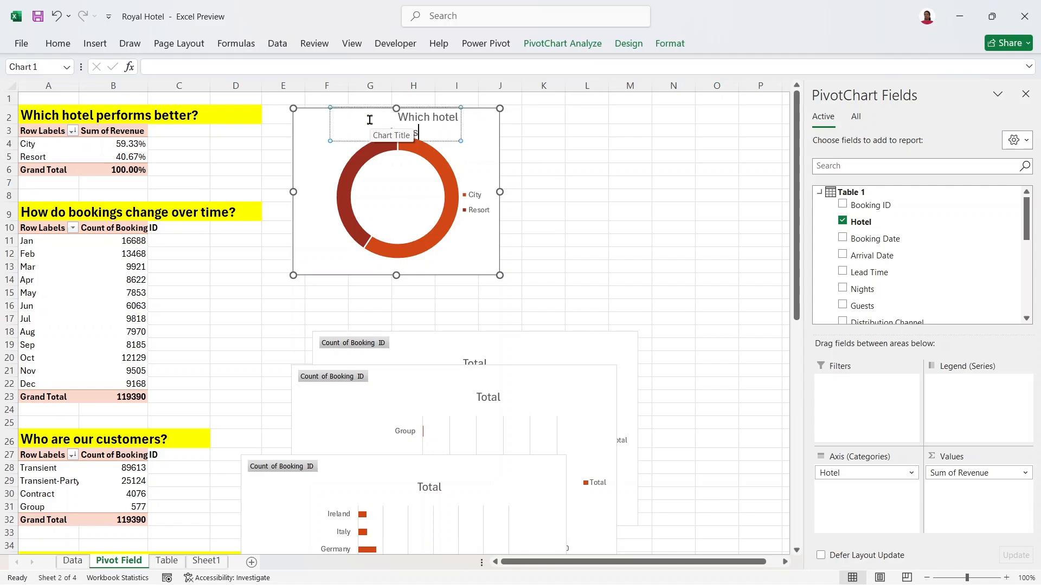
text( better?)
- Set the doughnut chart title's font size to 11, left-align it and fit it on a single line
drag(438, 133, 372, 111)
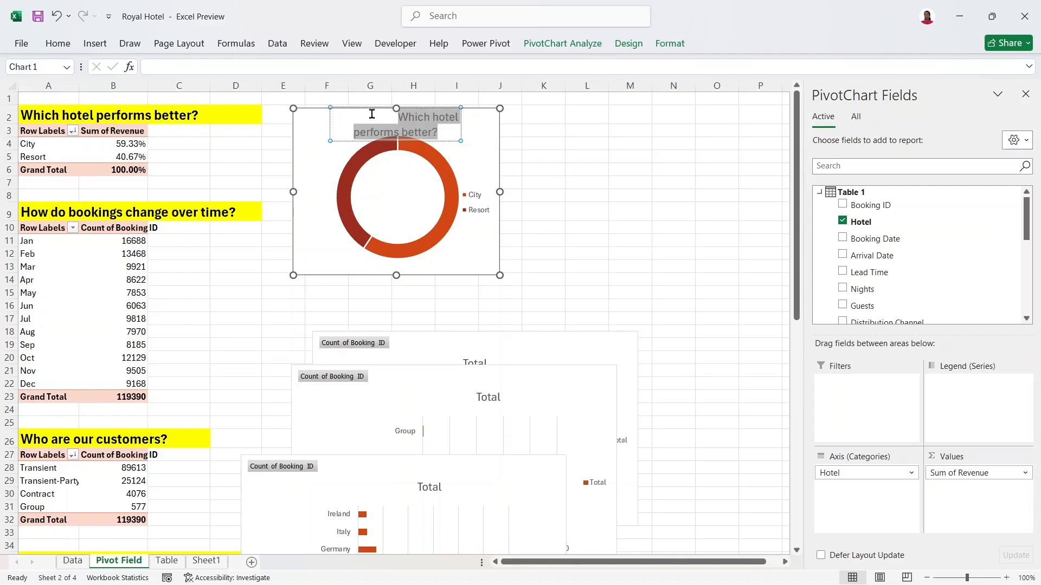
click(474, 78)
click(473, 78)
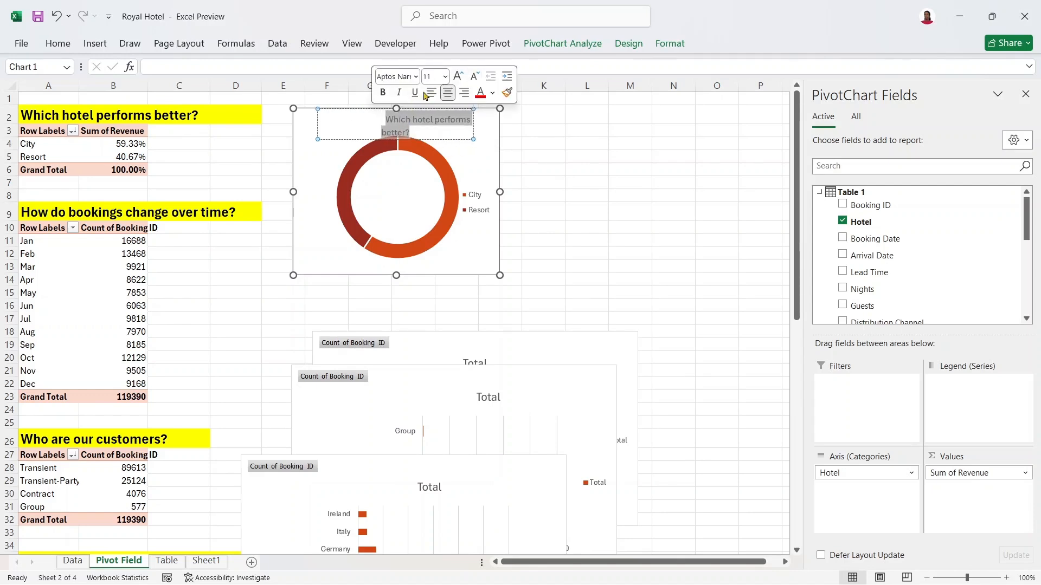
click(427, 93)
click(379, 117)
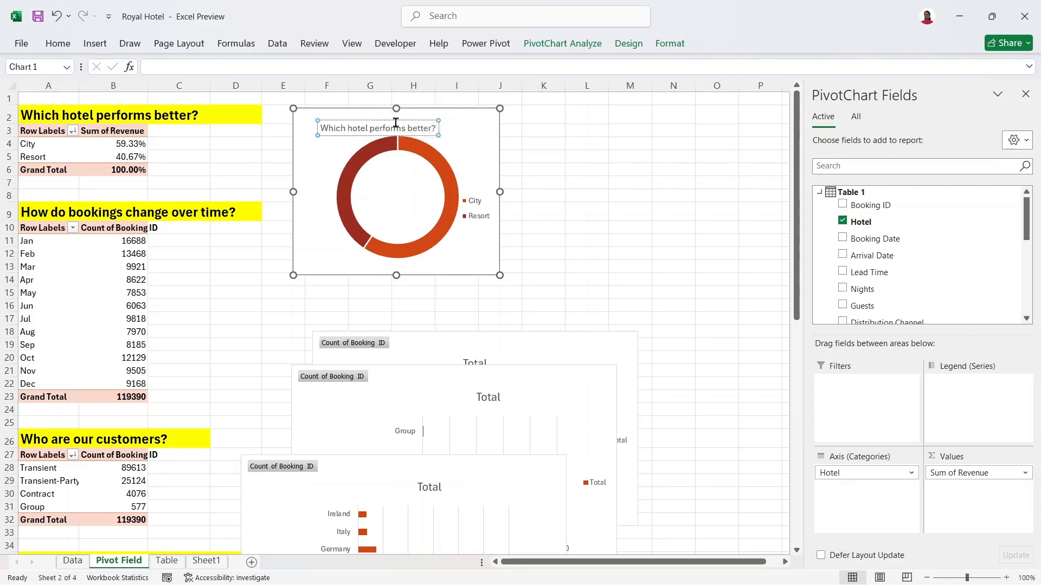
- Make the doughnut chart's title text italic and deselect the chart
drag(400, 122, 344, 122)
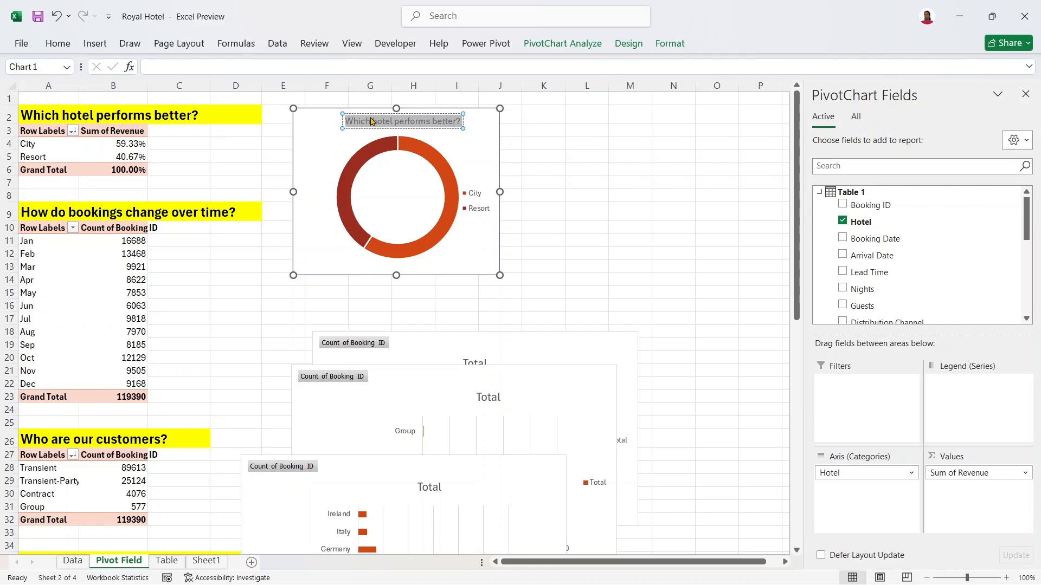
right_click(372, 122)
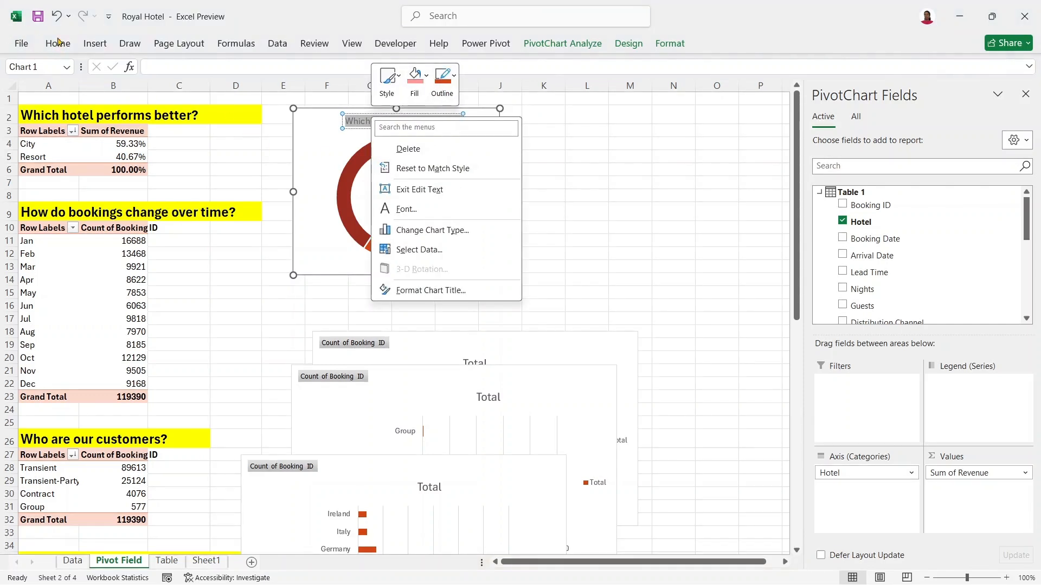
click(58, 43)
click(58, 44)
click(58, 47)
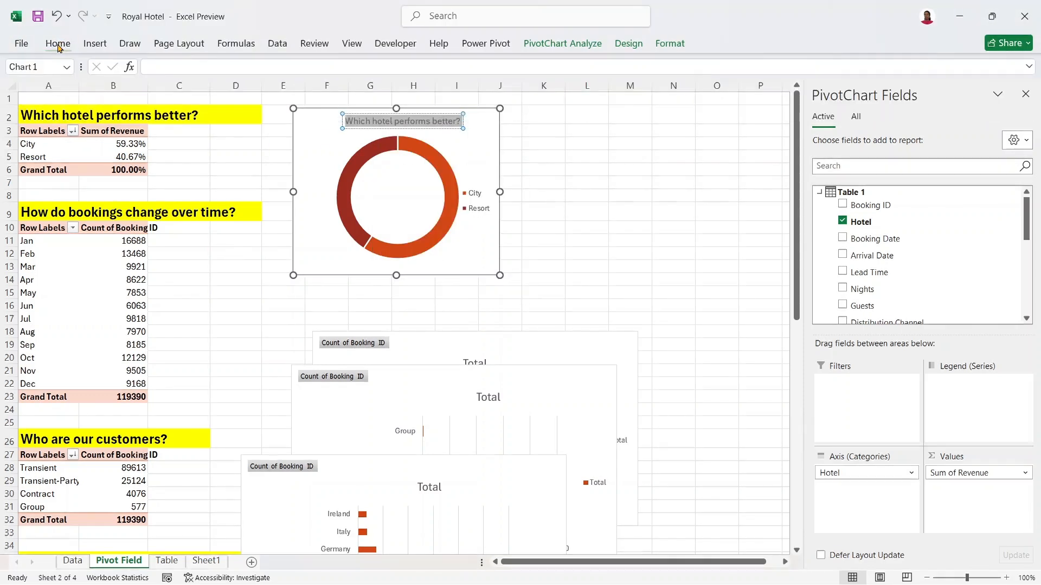
click(59, 47)
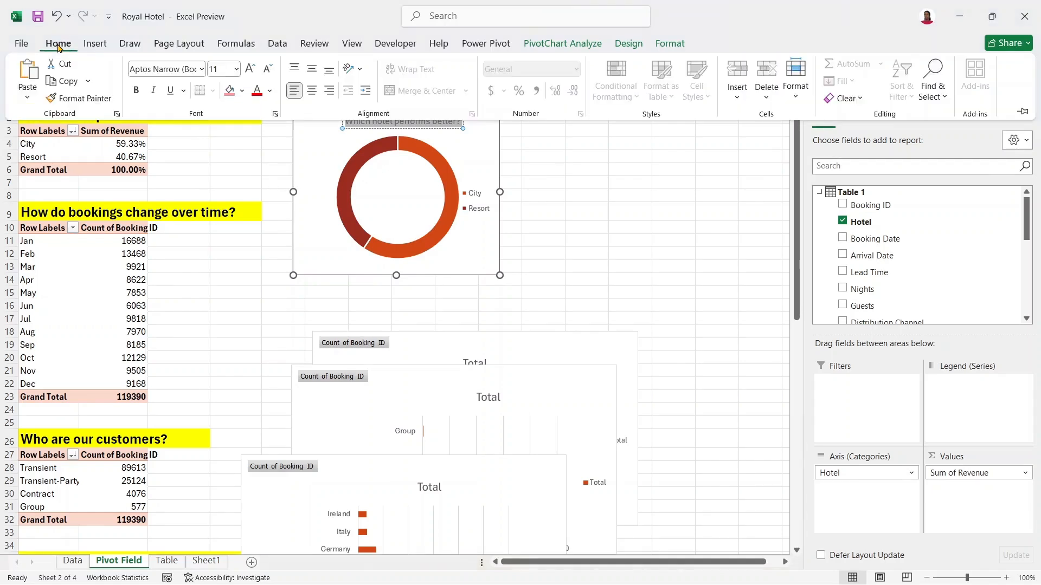
click(154, 93)
click(586, 182)
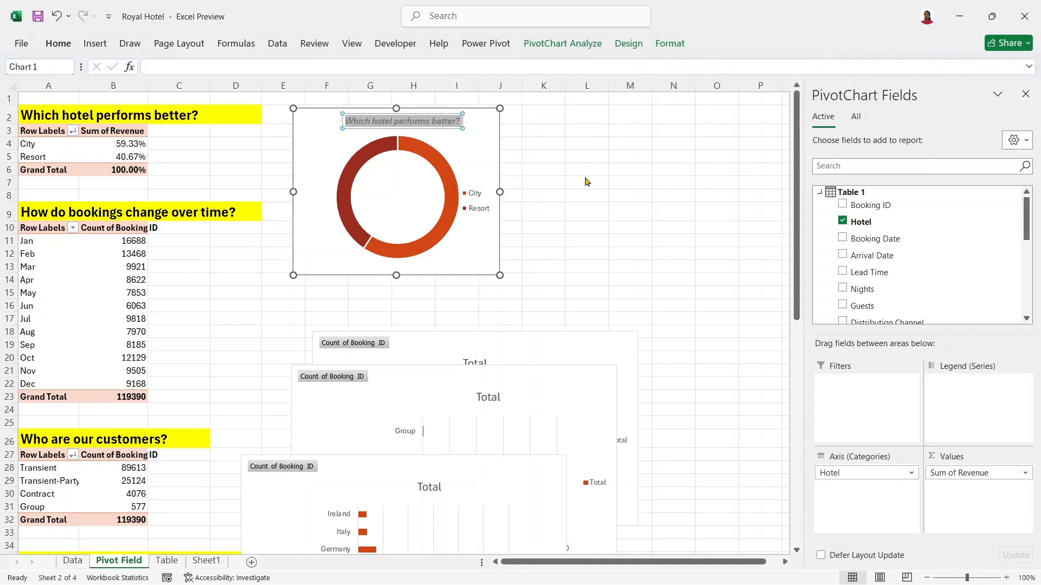
click(479, 127)
click(603, 169)
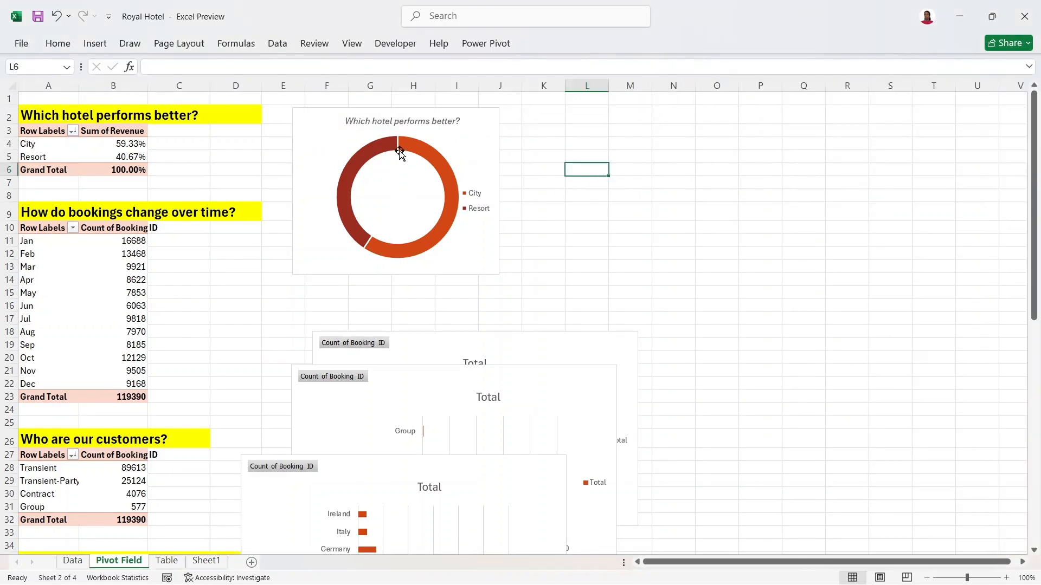
- Fill the City slice of the revenue doughnut chart with a dark brown theme colour
click(438, 154)
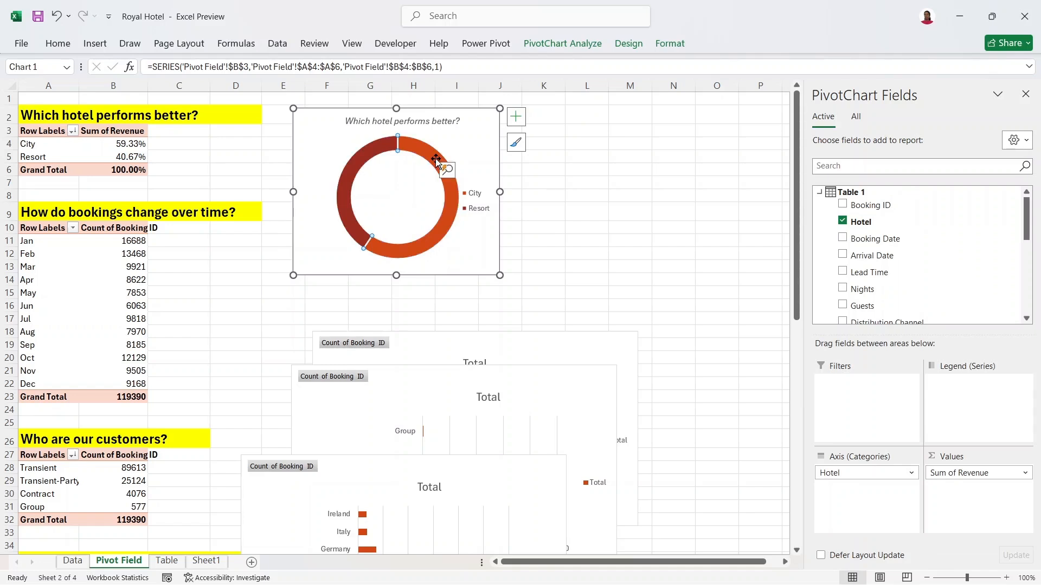
right_click(437, 161)
click(453, 117)
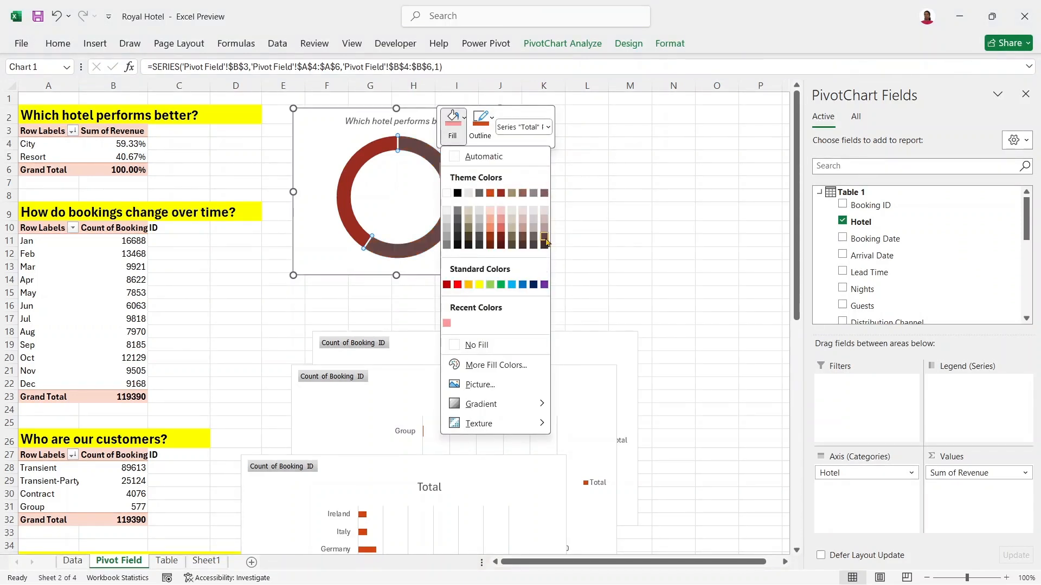
click(544, 238)
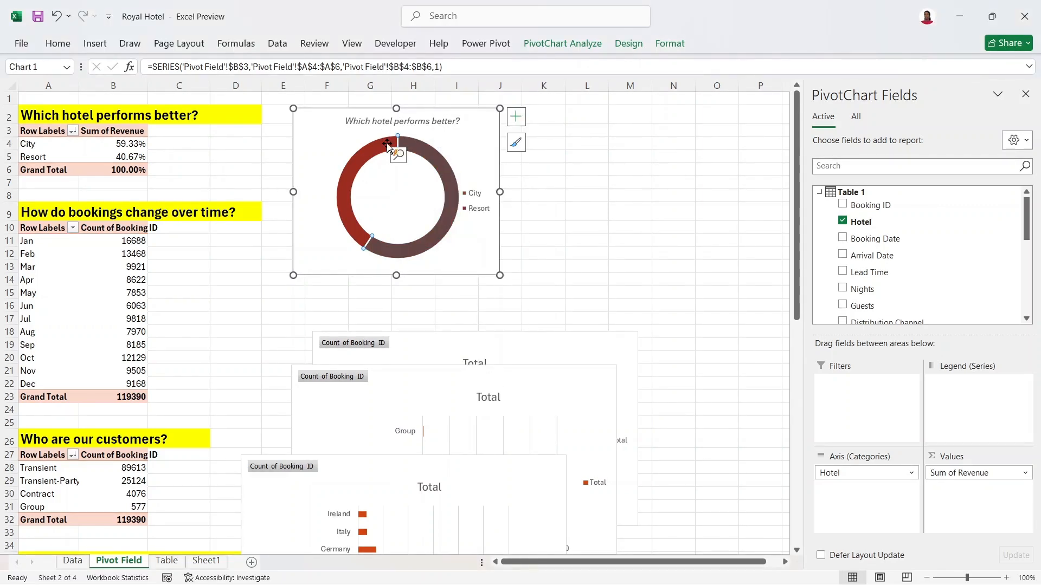
- Fill the Resort slice of the hotel donut chart with Brown, Accent 6, Lighter 60%
right_click(388, 146)
click(404, 106)
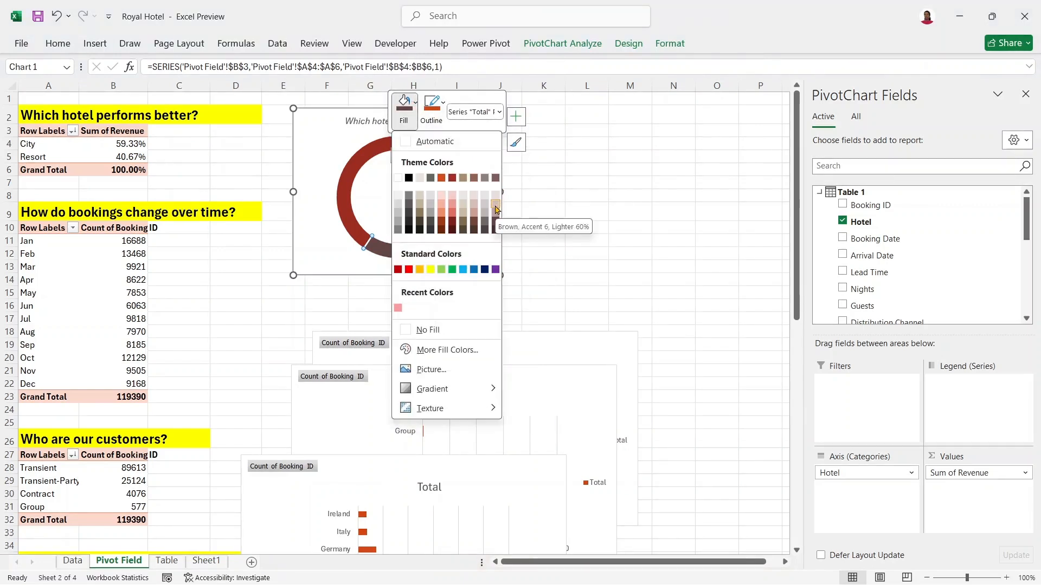
click(495, 209)
click(523, 206)
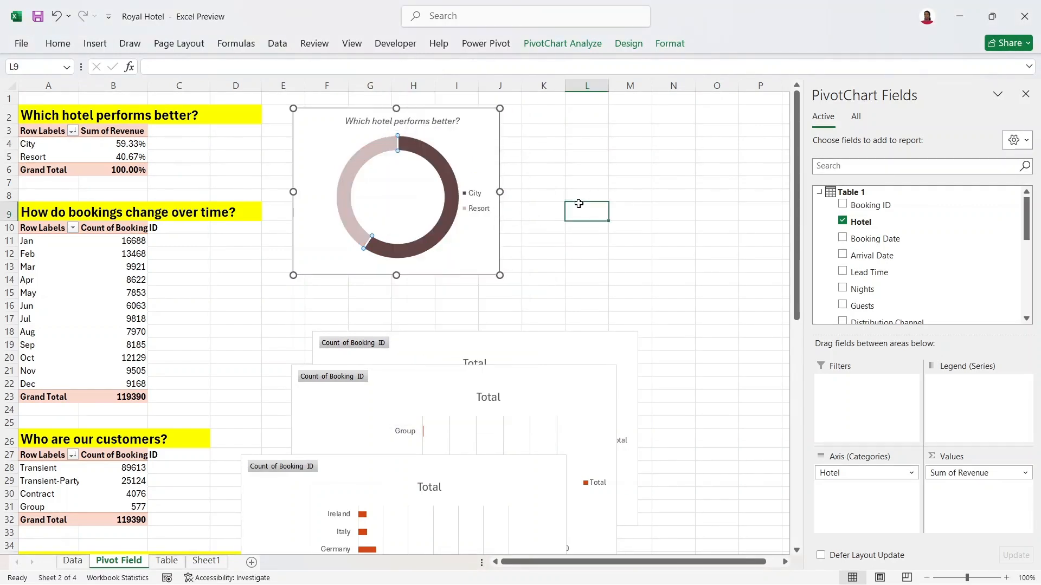
- Add data labels to the hotel donut chart and display them as data callouts
click(470, 137)
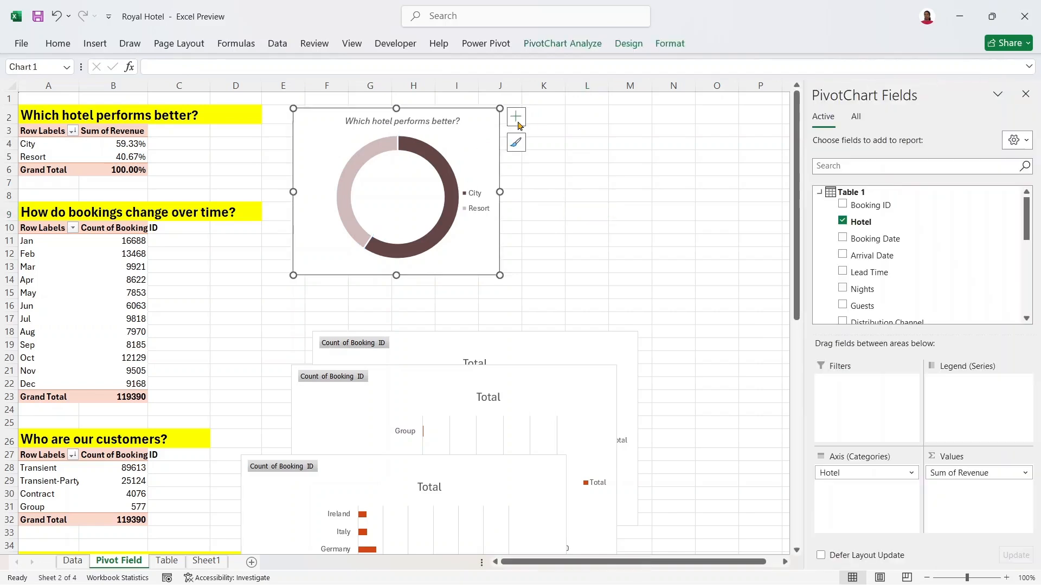
click(516, 117)
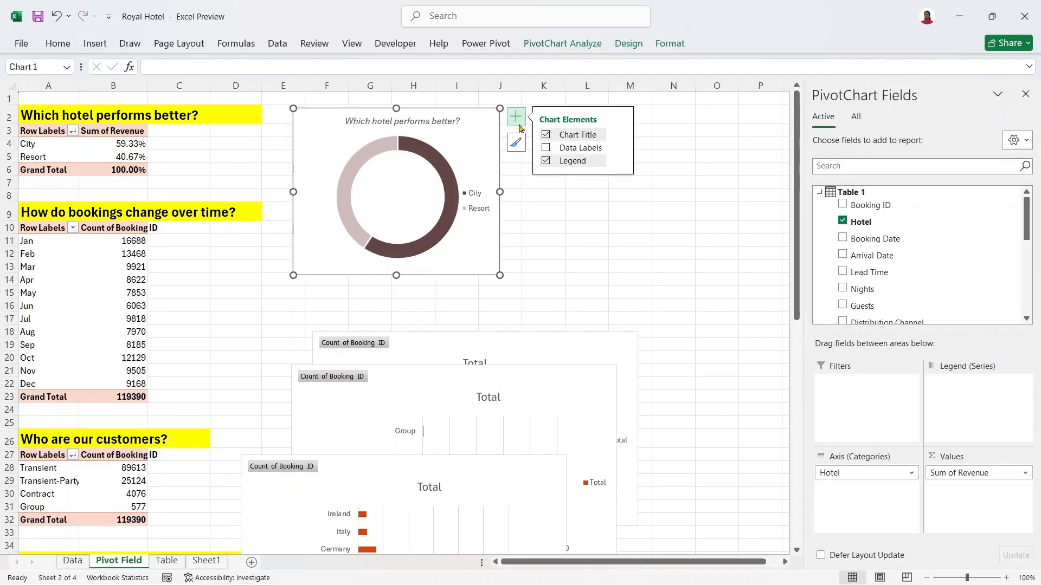
click(546, 148)
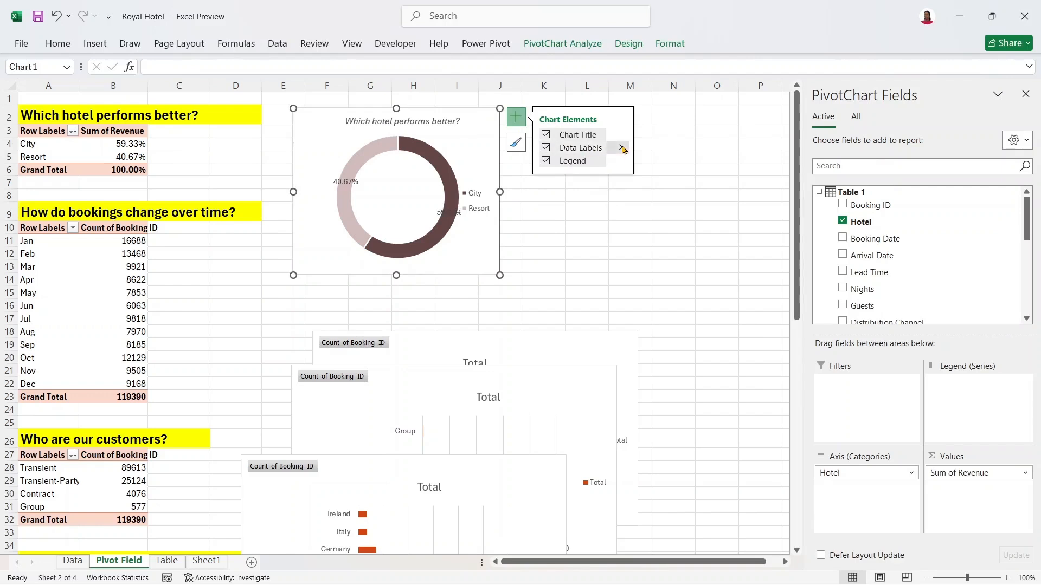
click(621, 147)
click(672, 169)
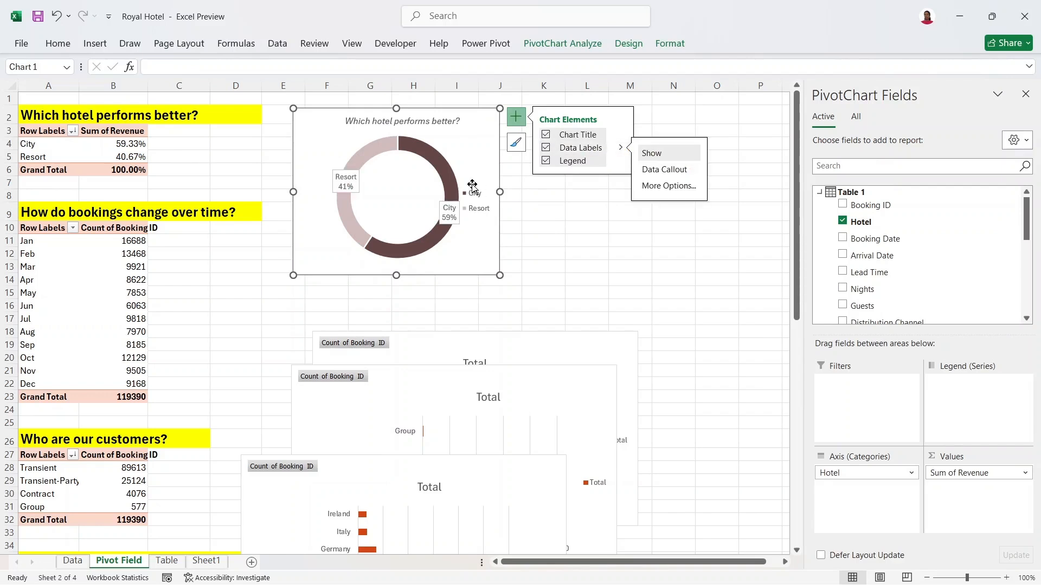
- Move the Resort callout outside the ring's upper-left edge and the City callout beyond its upper-right edge
click(450, 213)
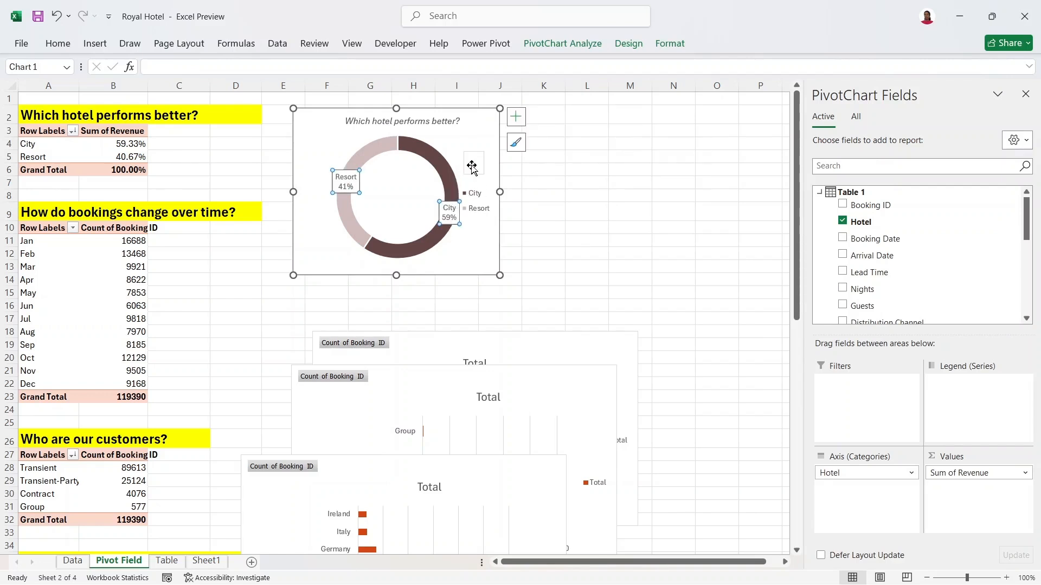
click(345, 177)
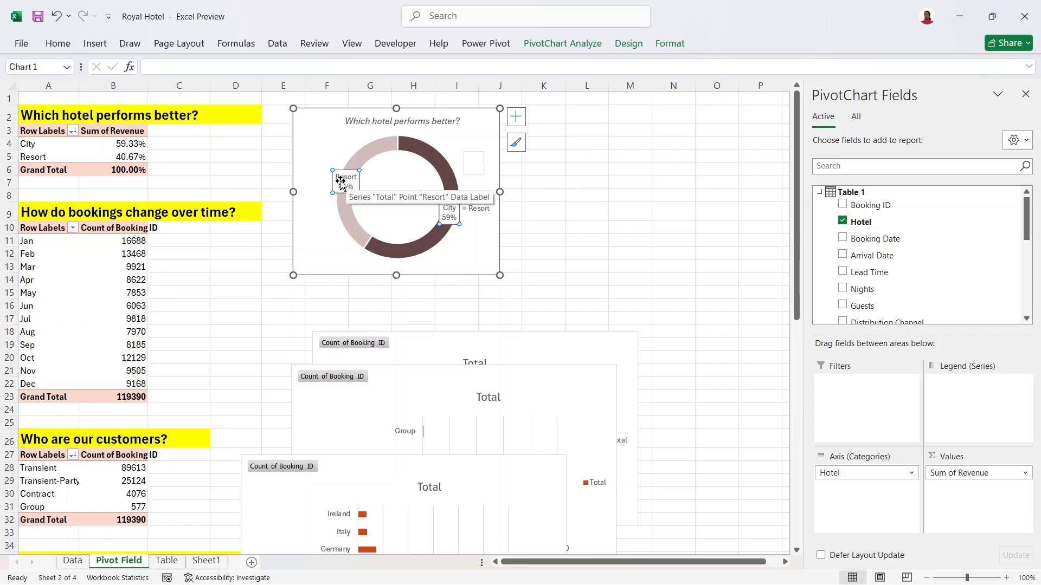
drag(327, 166, 315, 151)
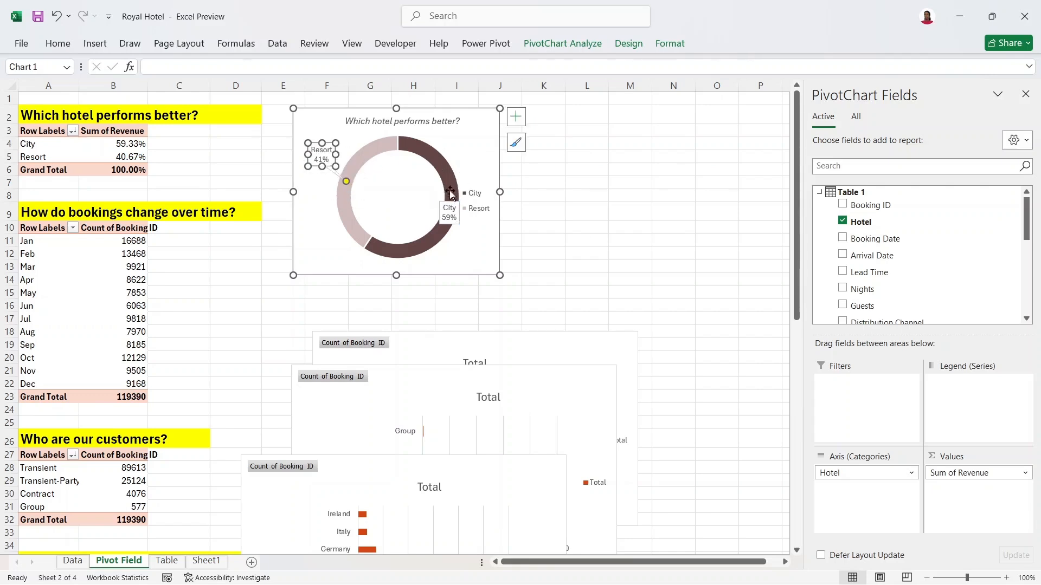
drag(450, 213, 463, 146)
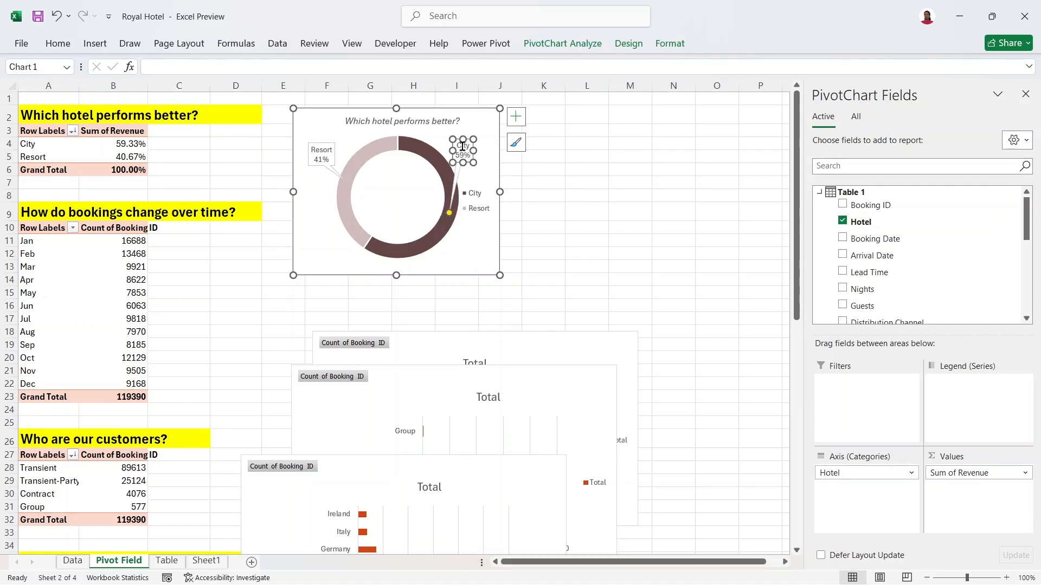
click(580, 206)
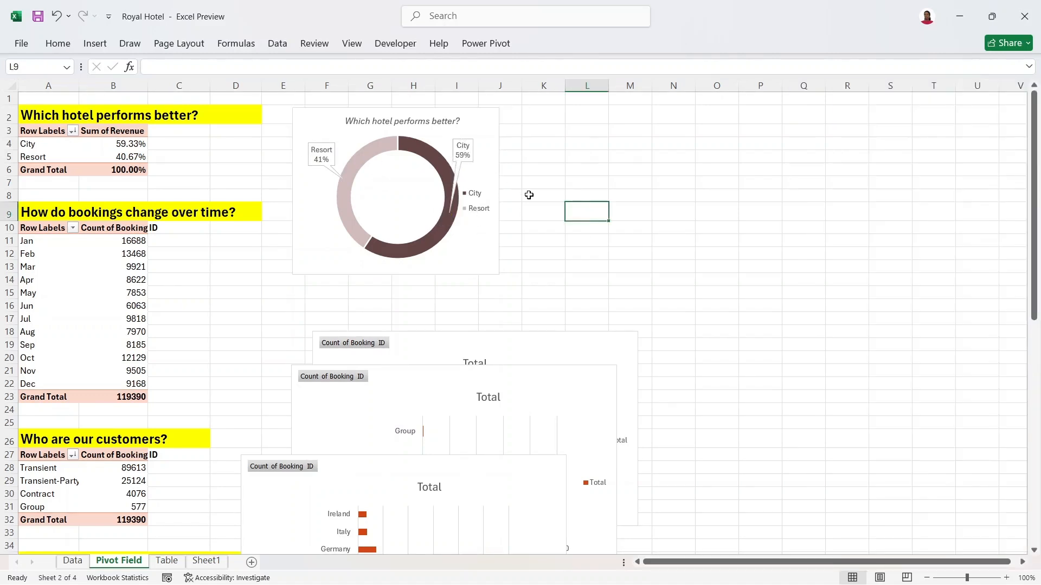
- Apply the Red Orange theme colour set to the workbook
click(489, 118)
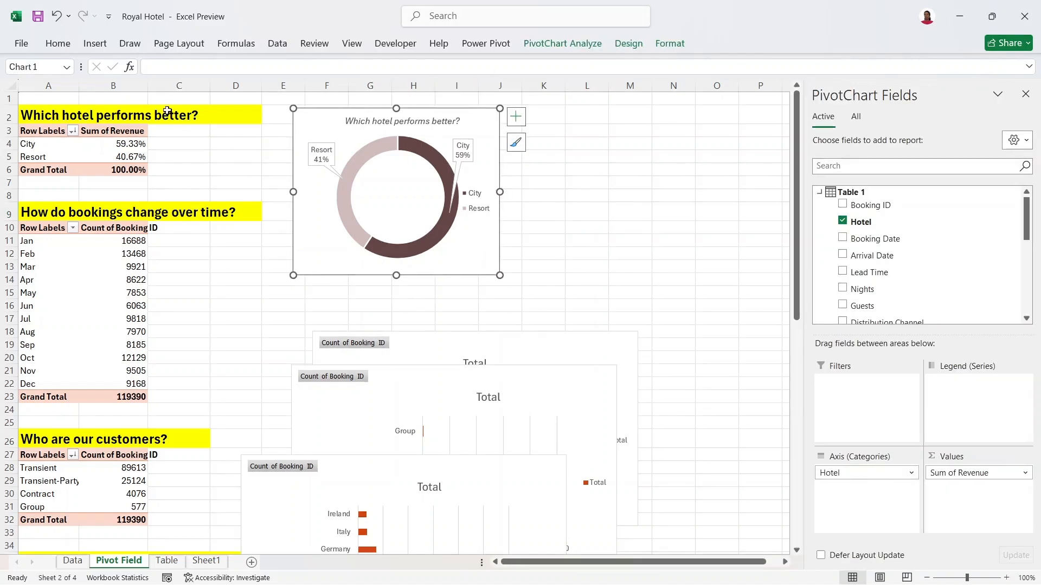
click(179, 44)
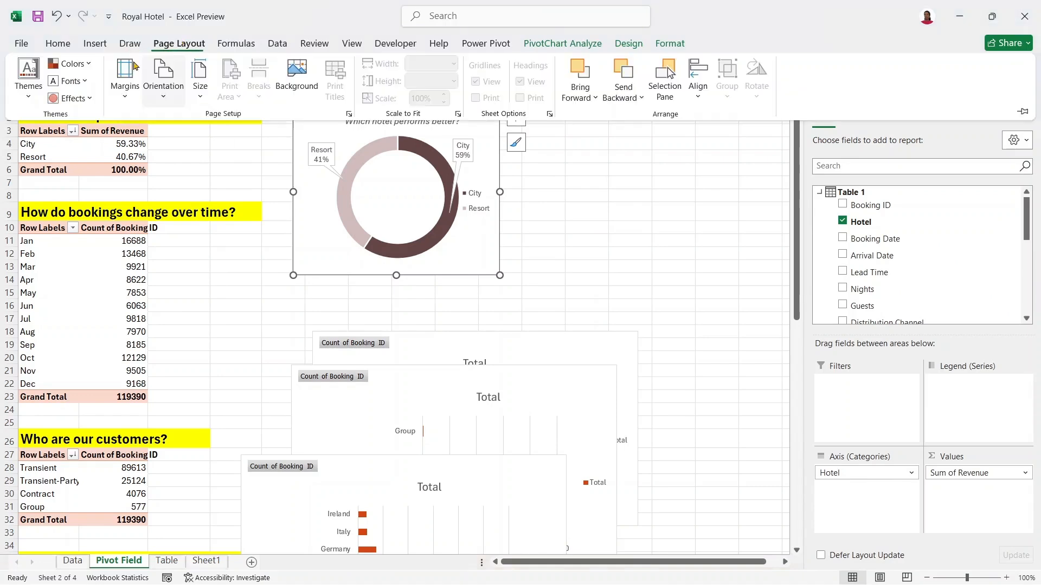
click(89, 66)
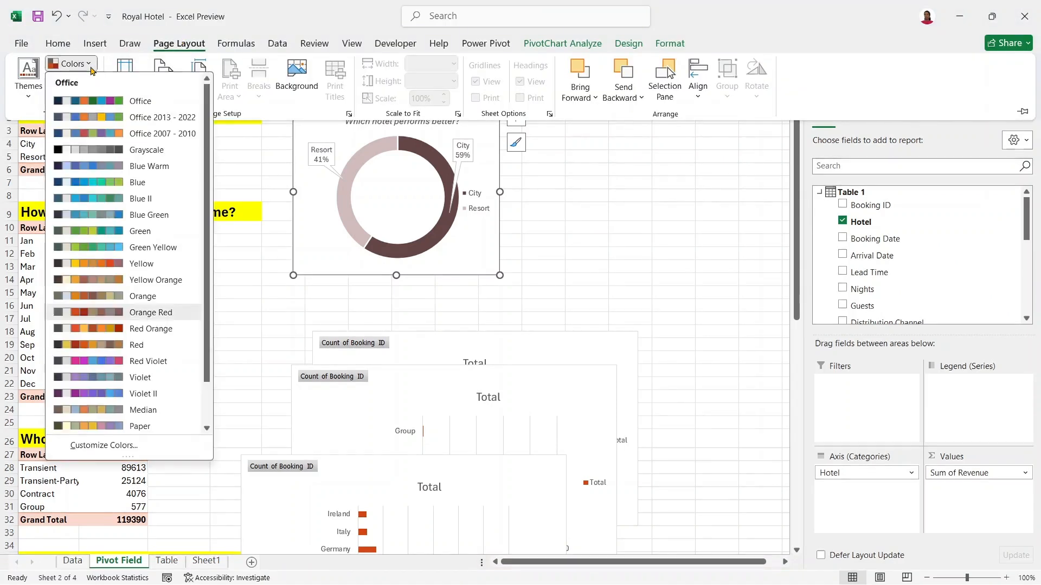
click(122, 329)
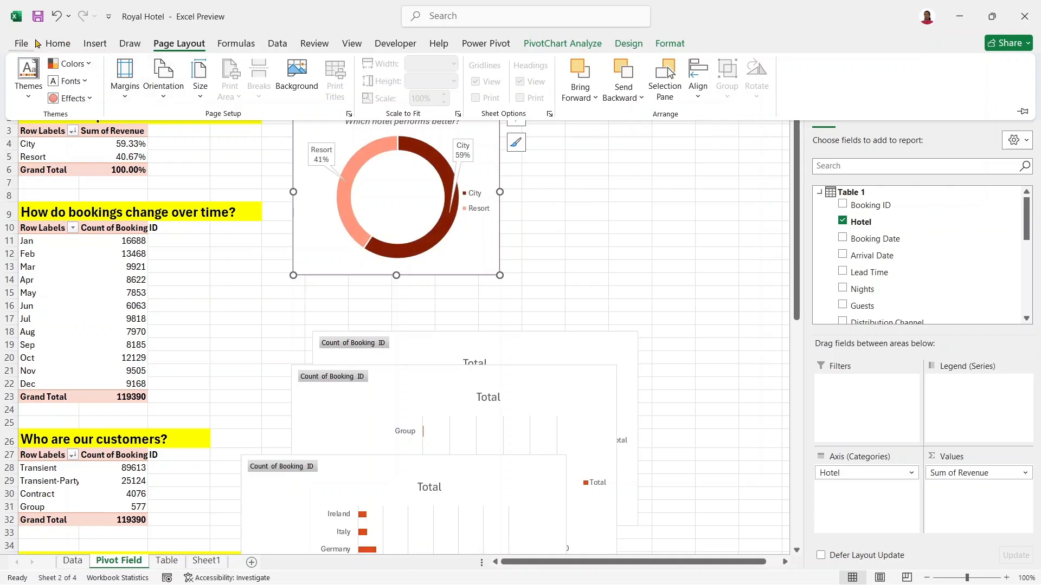
click(58, 43)
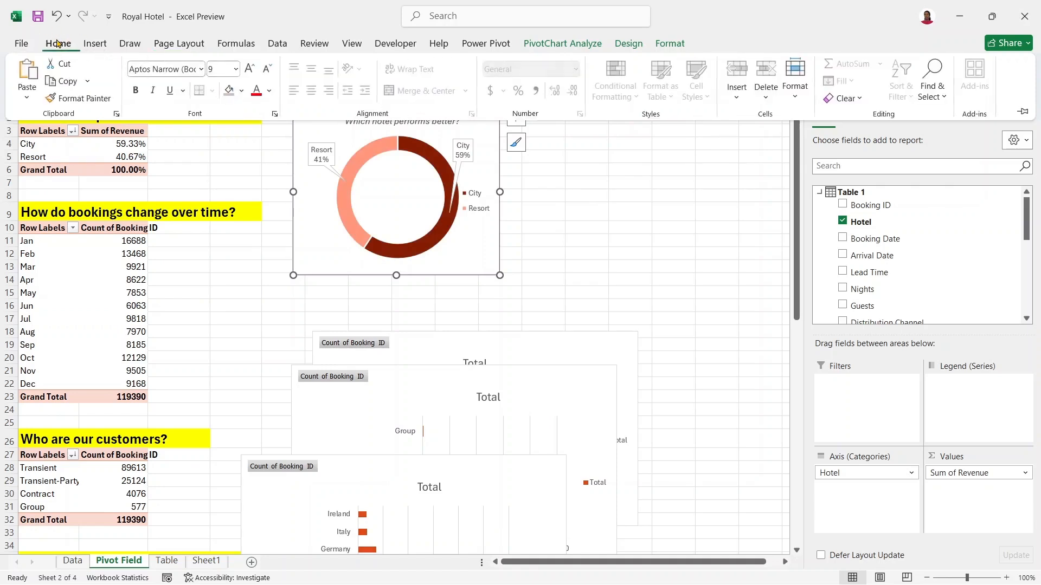
click(273, 90)
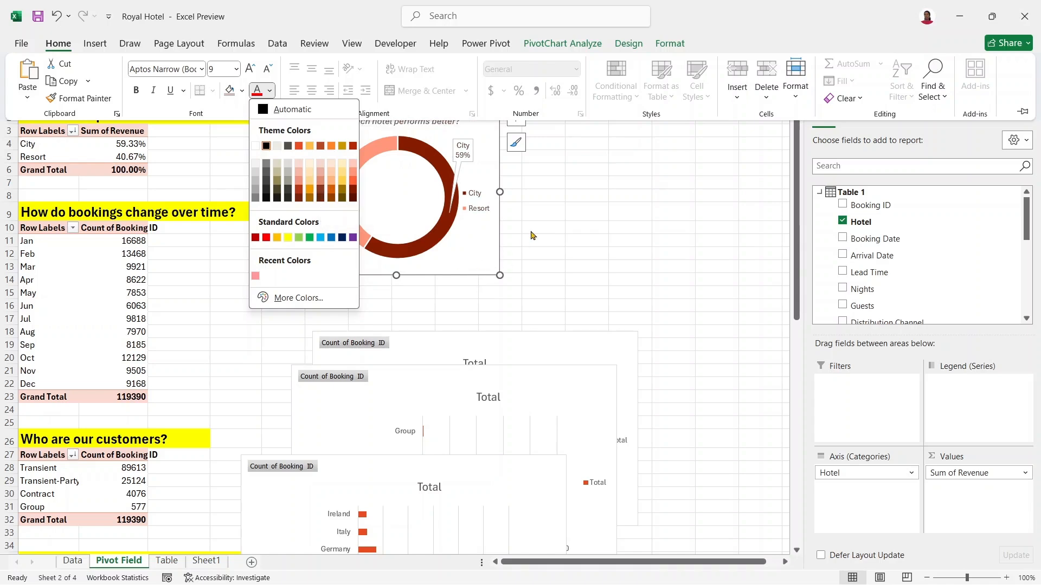
key(Escape)
key(Escape)
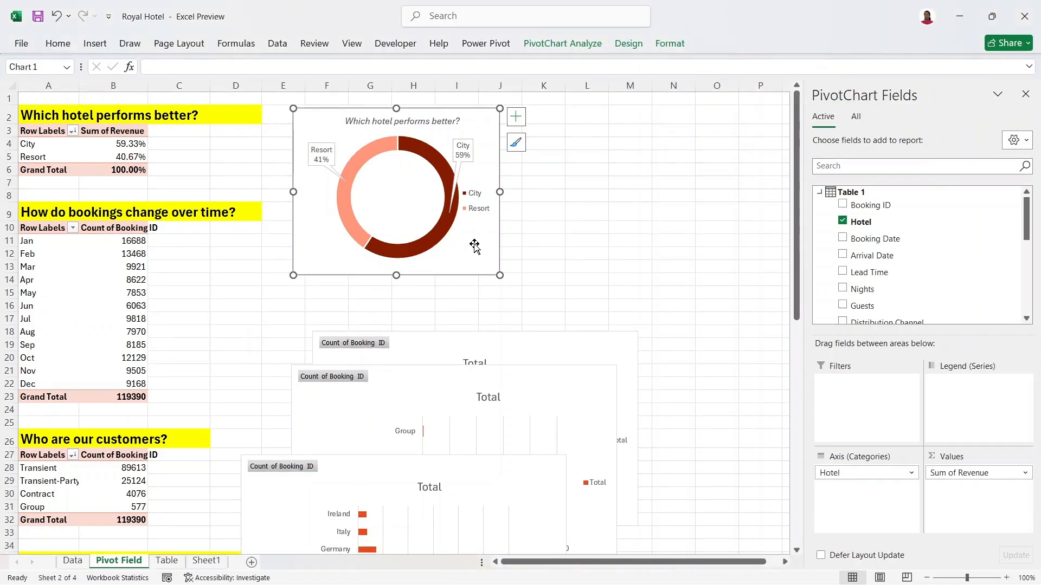
- Fill the City slice of the donut chart with a dark reddish-brown theme colour
click(443, 230)
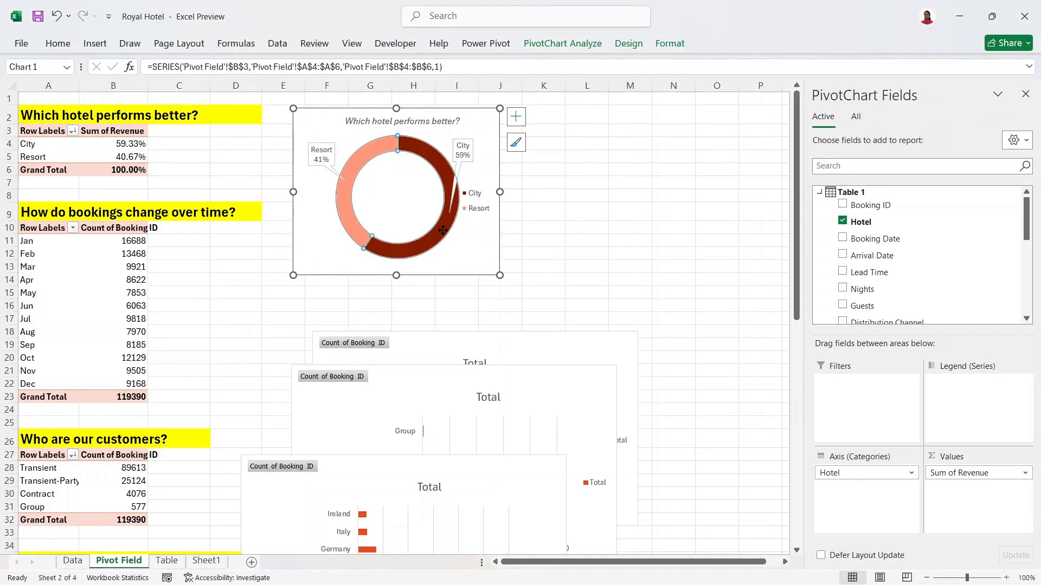
right_click(443, 233)
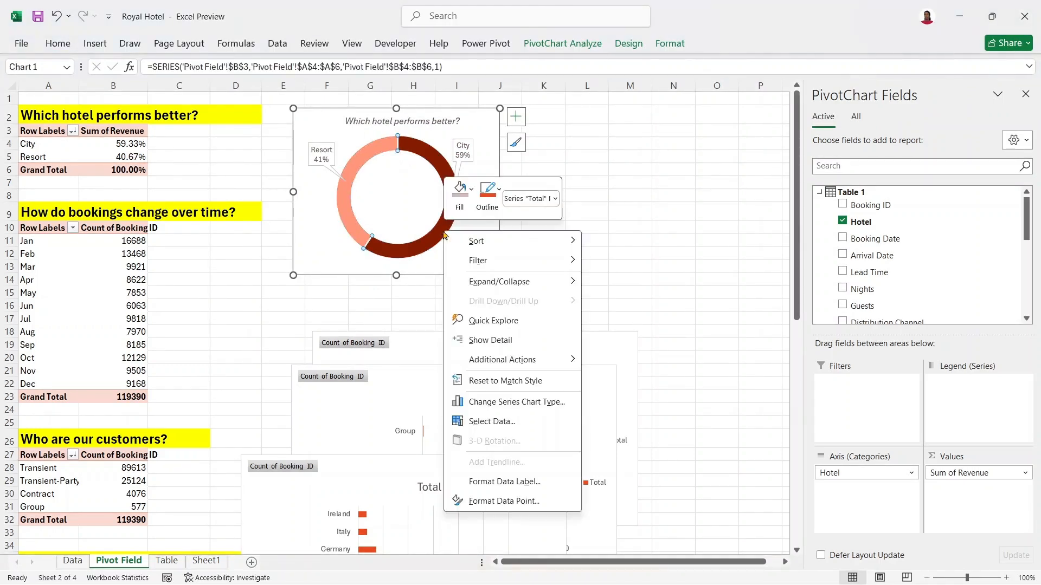
click(497, 196)
click(470, 190)
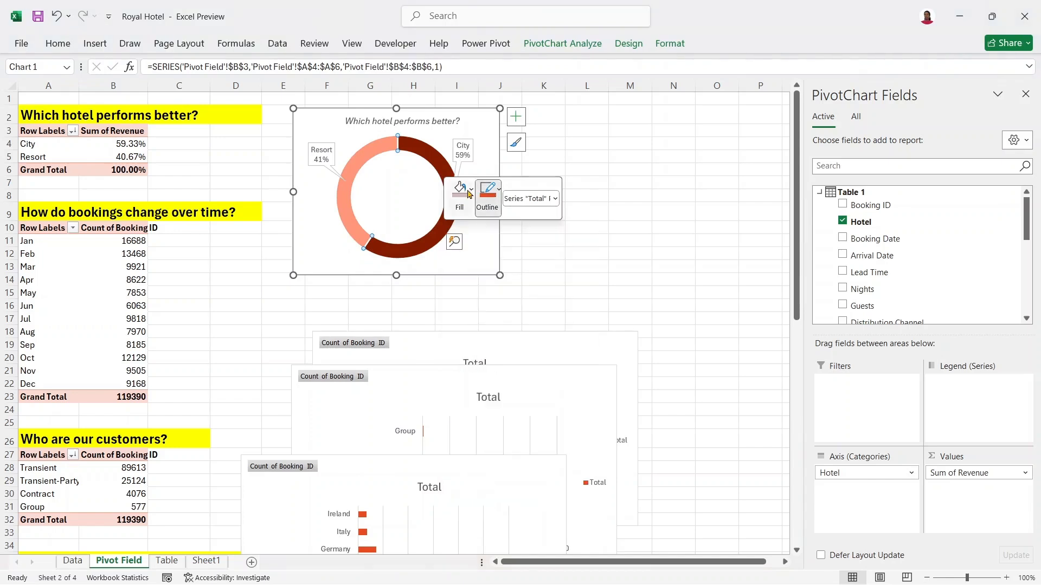
click(470, 190)
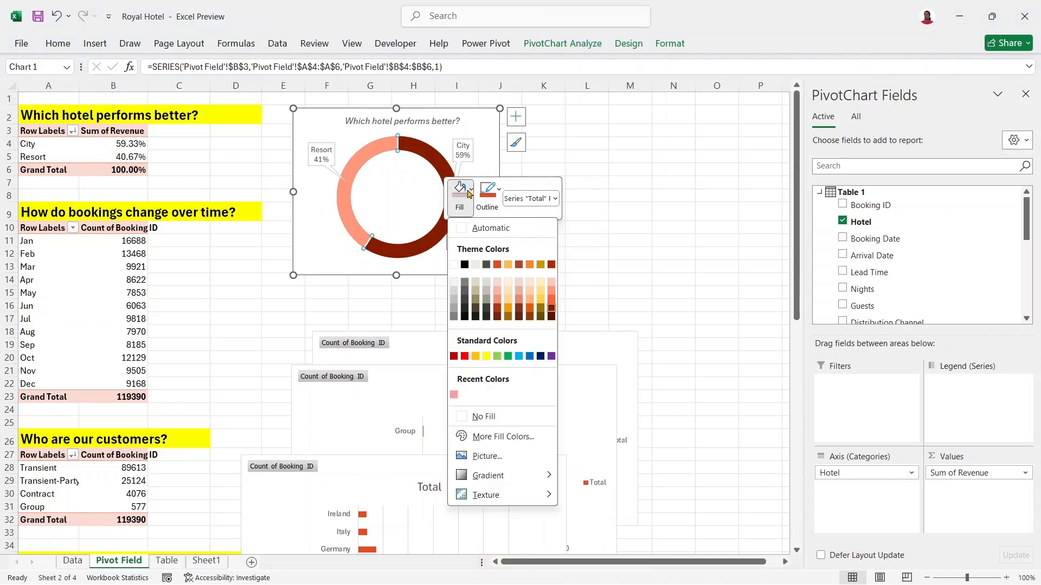
click(520, 310)
click(568, 244)
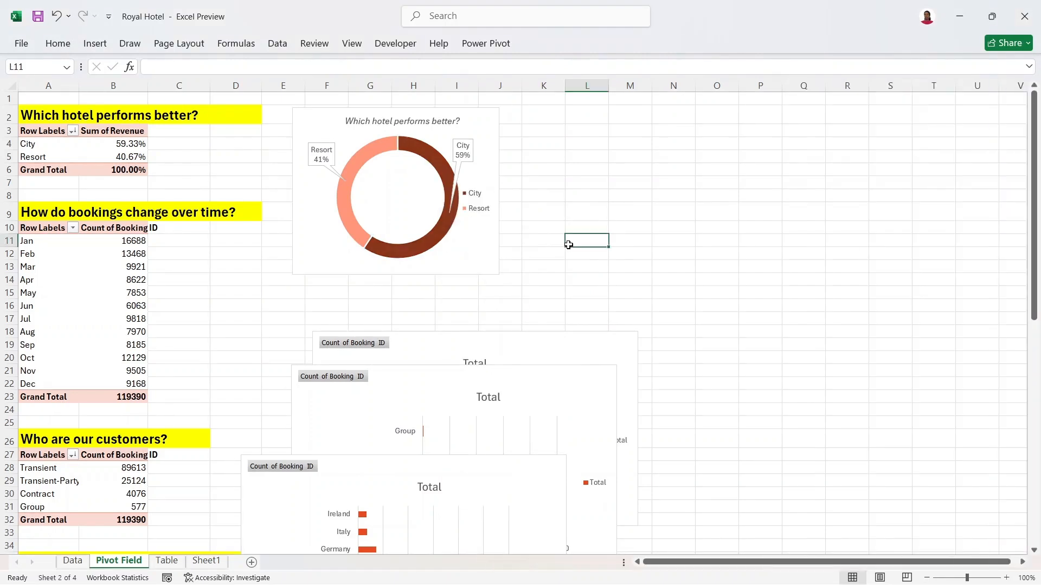
- Undo the City slice fill and the switch to the Red Orange theme colours
click(56, 16)
click(56, 17)
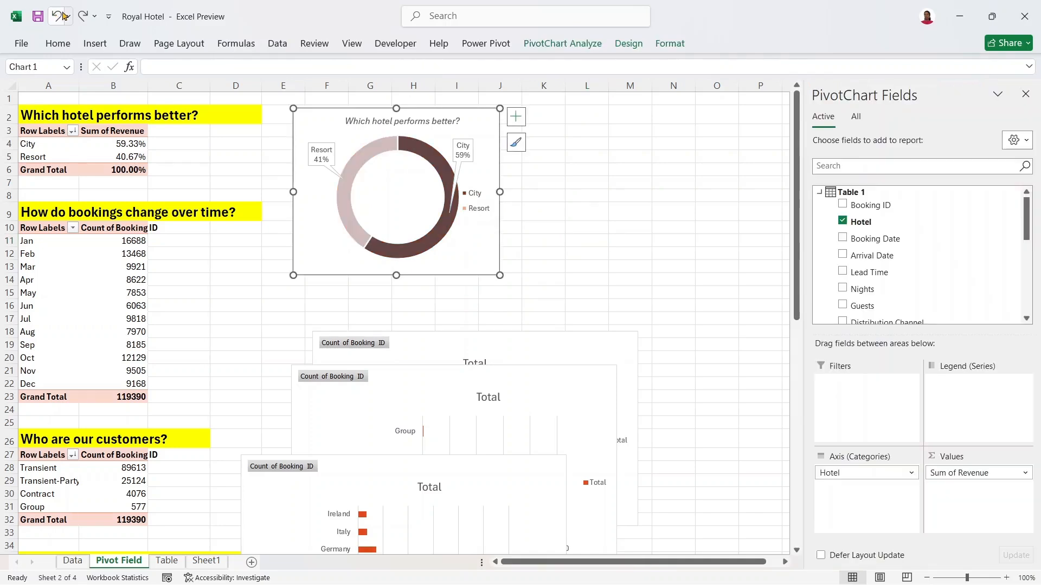
- Fill the City slice of the donut chart with a warmer dark brown theme colour
click(437, 160)
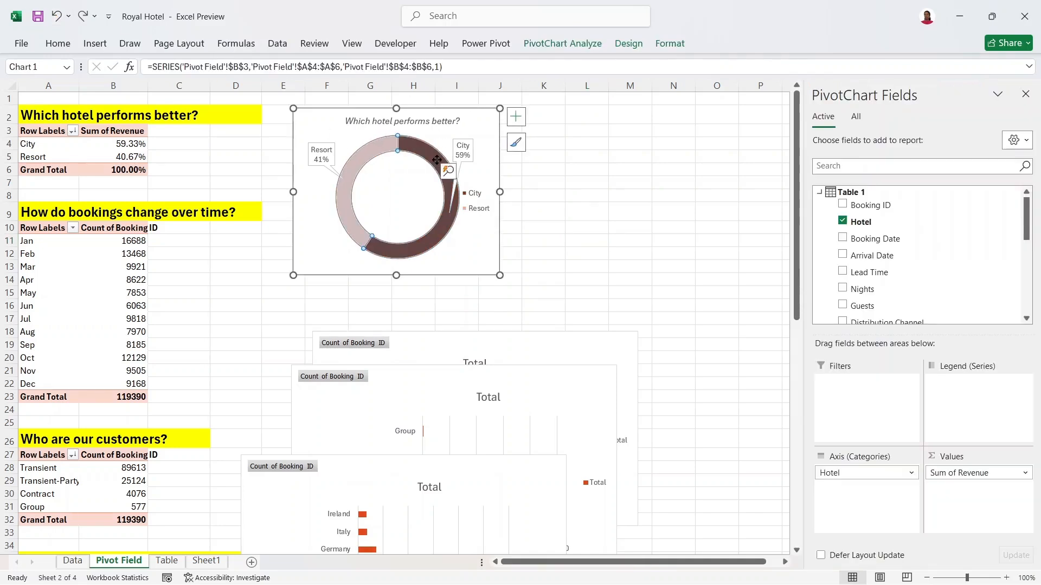
right_click(437, 160)
click(454, 121)
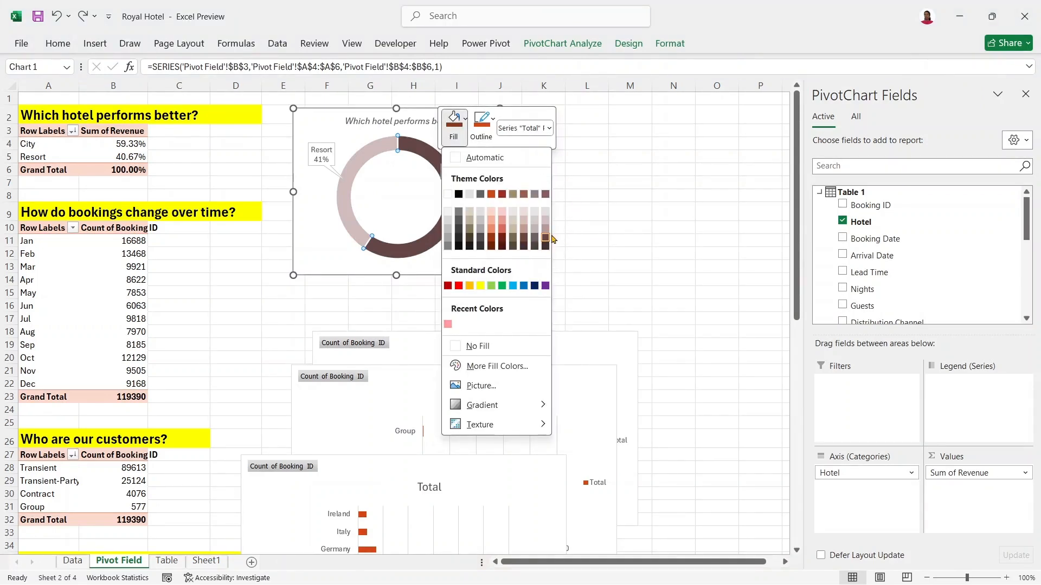
click(523, 239)
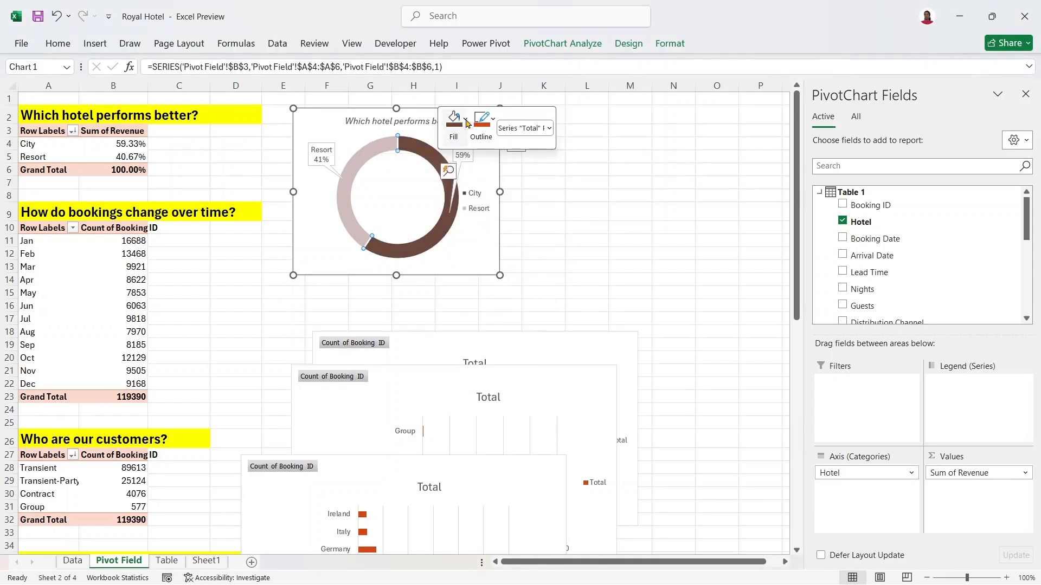
- Fill the Resort slice of the donut chart with a light tint of the City slice's brown
mouse_move(384, 153)
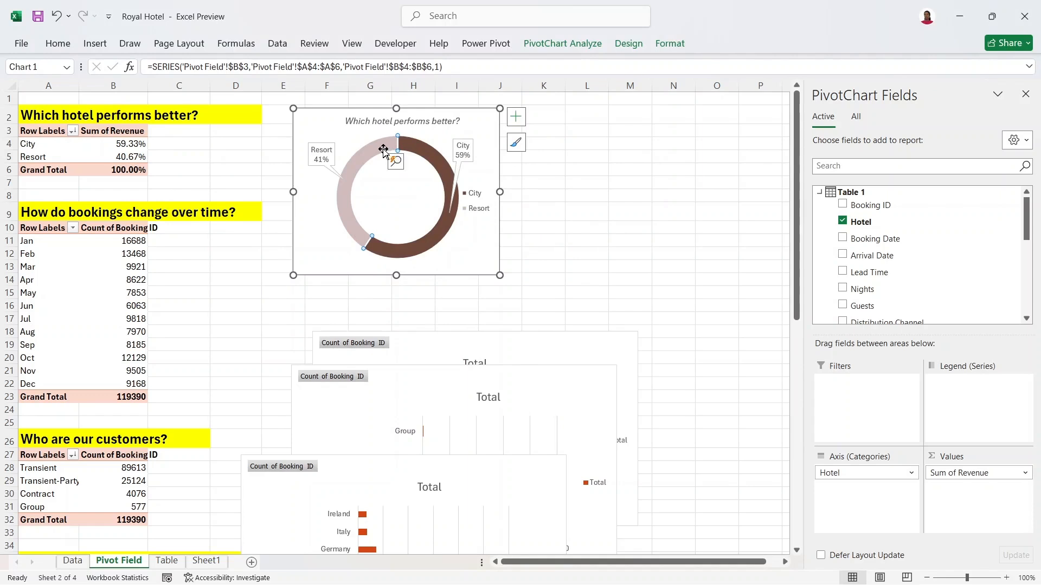
right_click(384, 154)
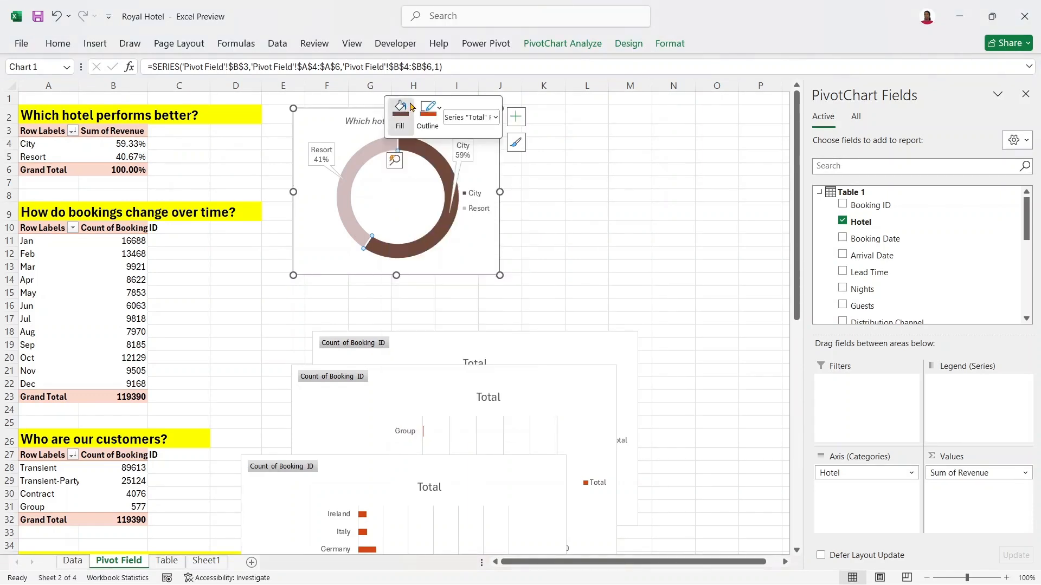
click(411, 108)
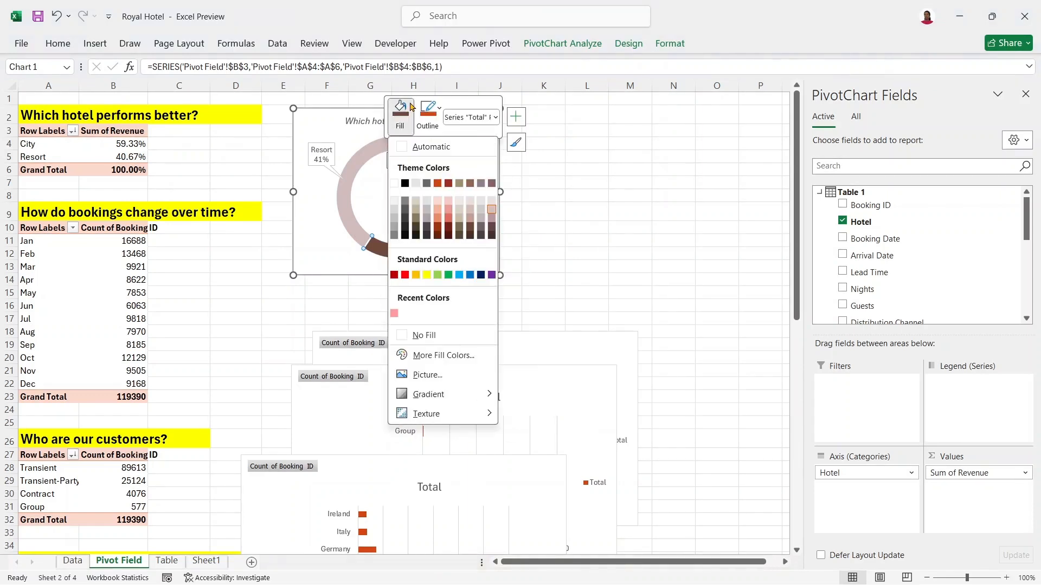
click(469, 210)
click(549, 190)
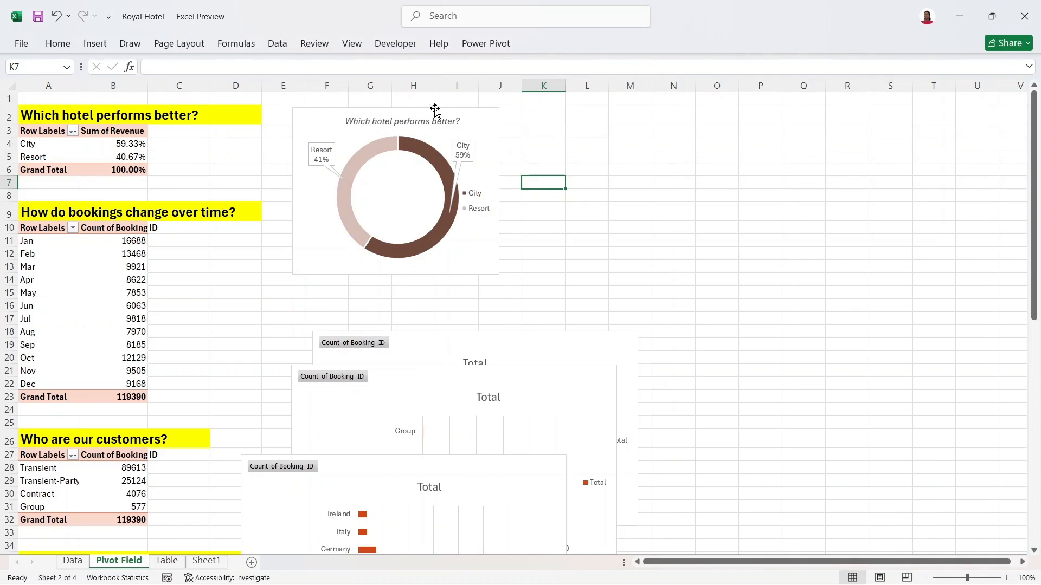
click(472, 112)
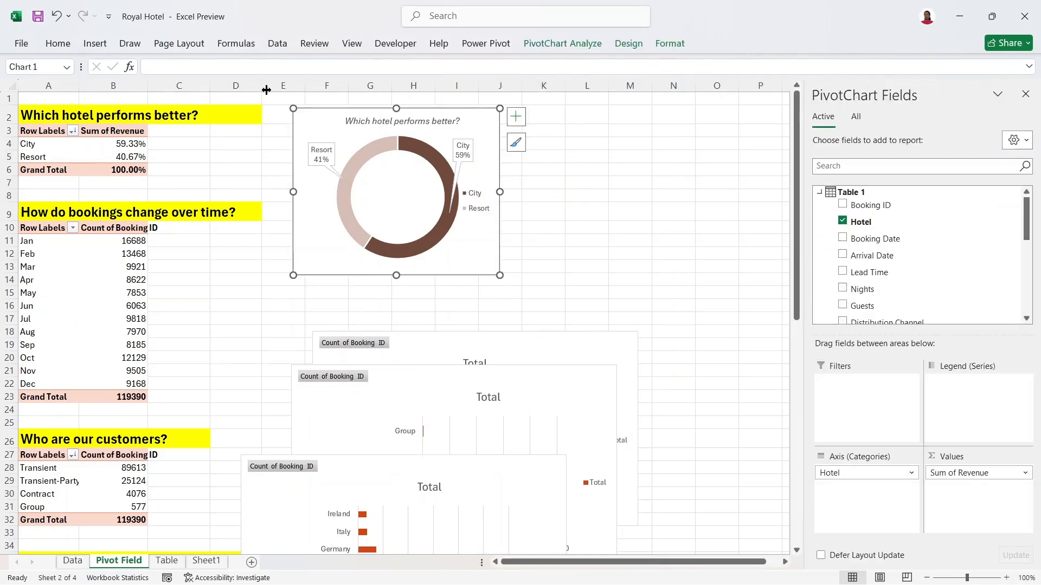
click(282, 157)
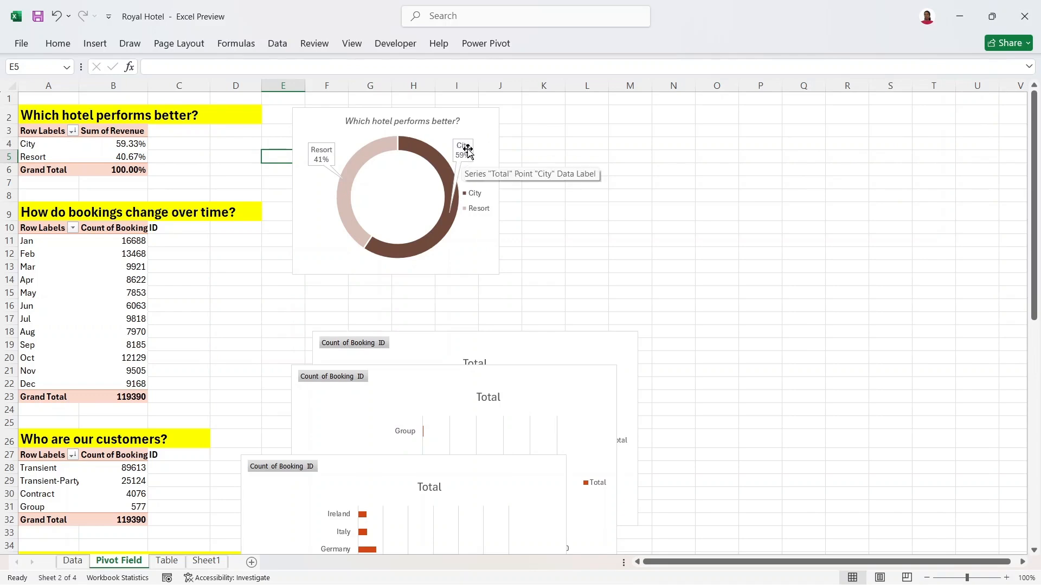
- Remove the border line around the donut chart's chart area
click(484, 123)
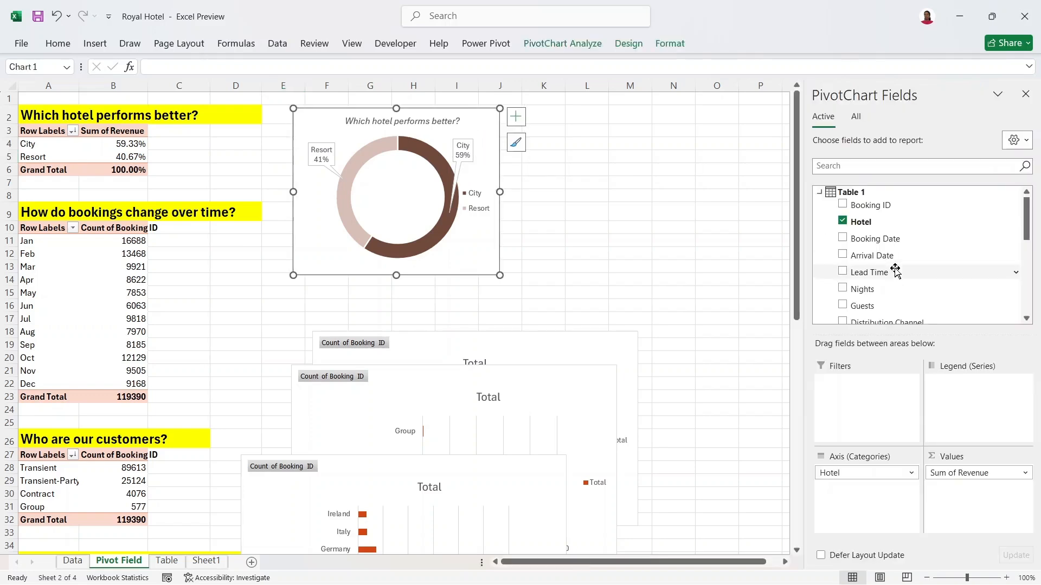
right_click(484, 132)
click(544, 534)
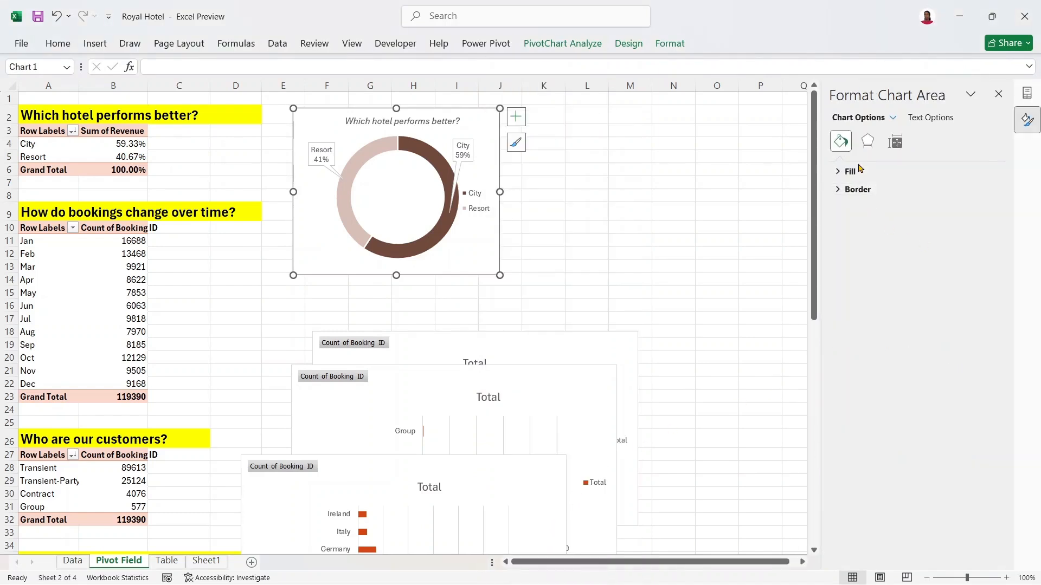
click(850, 172)
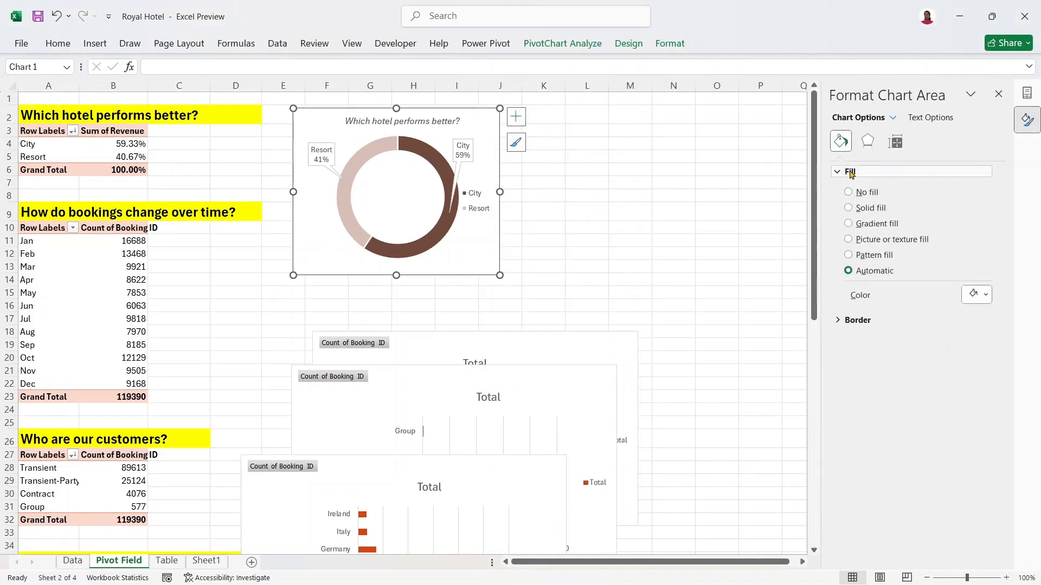
click(847, 172)
click(857, 189)
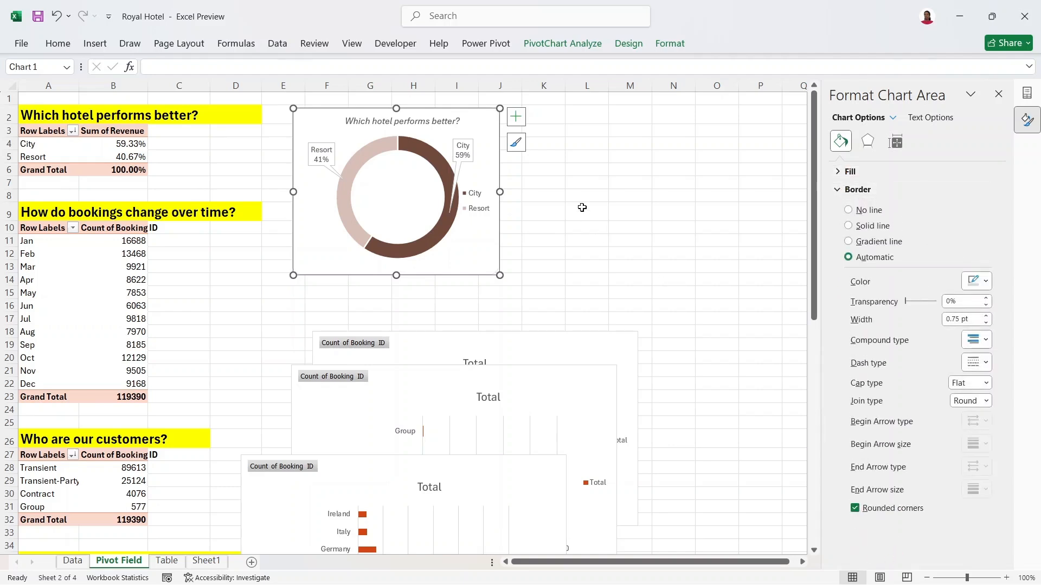
right_click(454, 114)
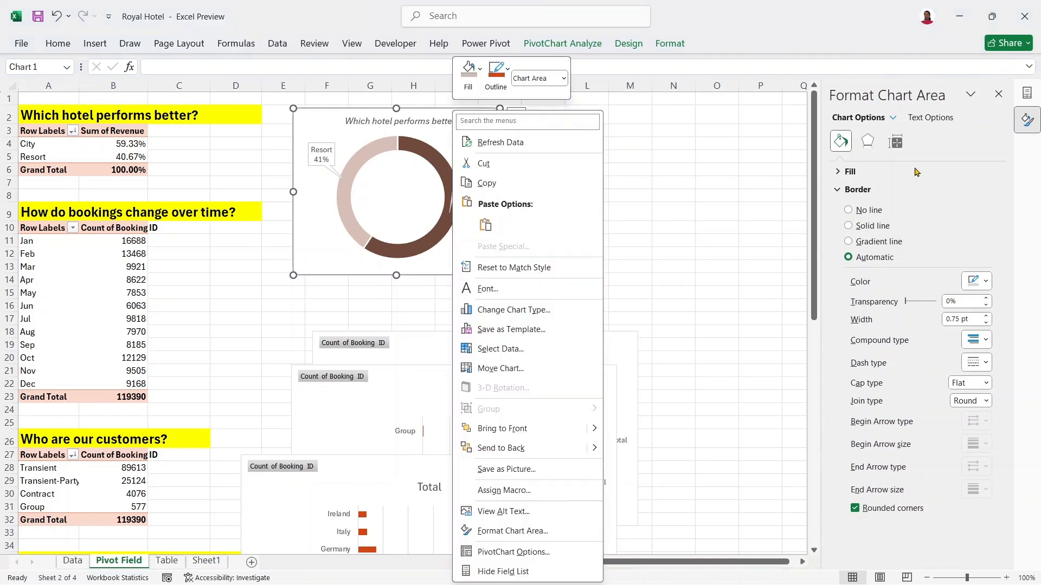
click(857, 213)
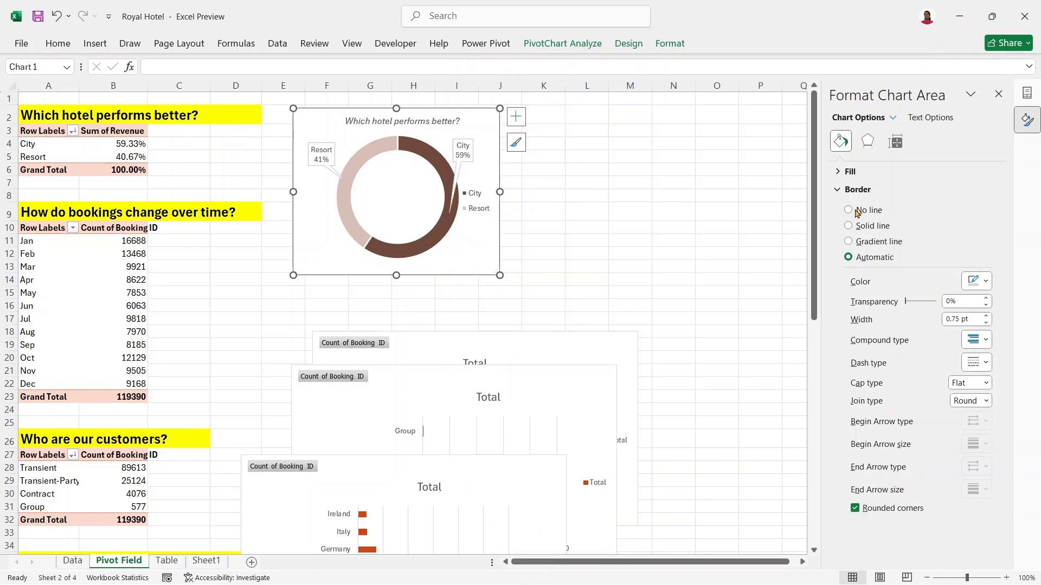
click(857, 213)
click(609, 179)
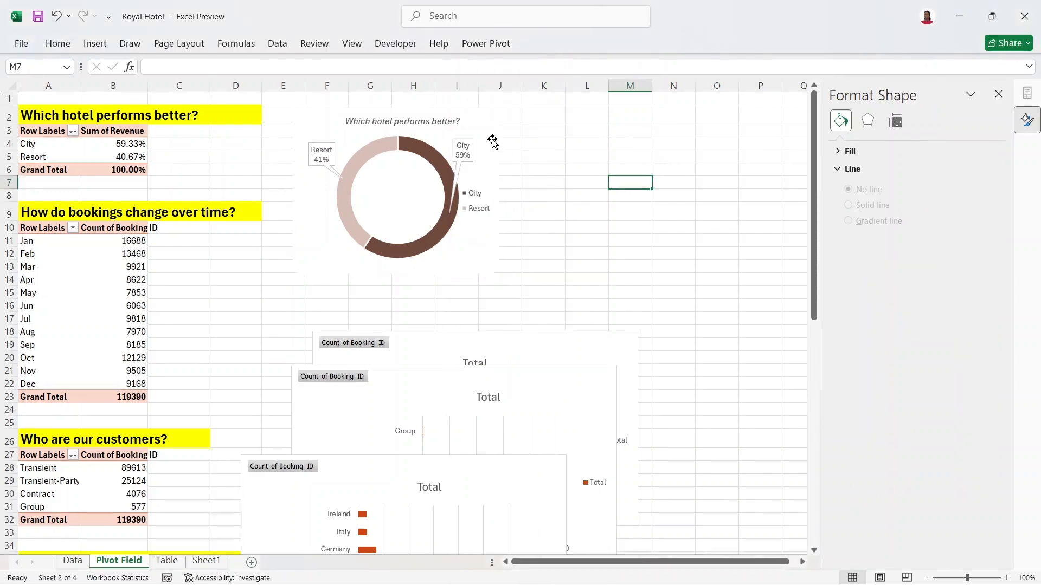
- Try a solid brown outline around the donut chart's chart area
click(485, 130)
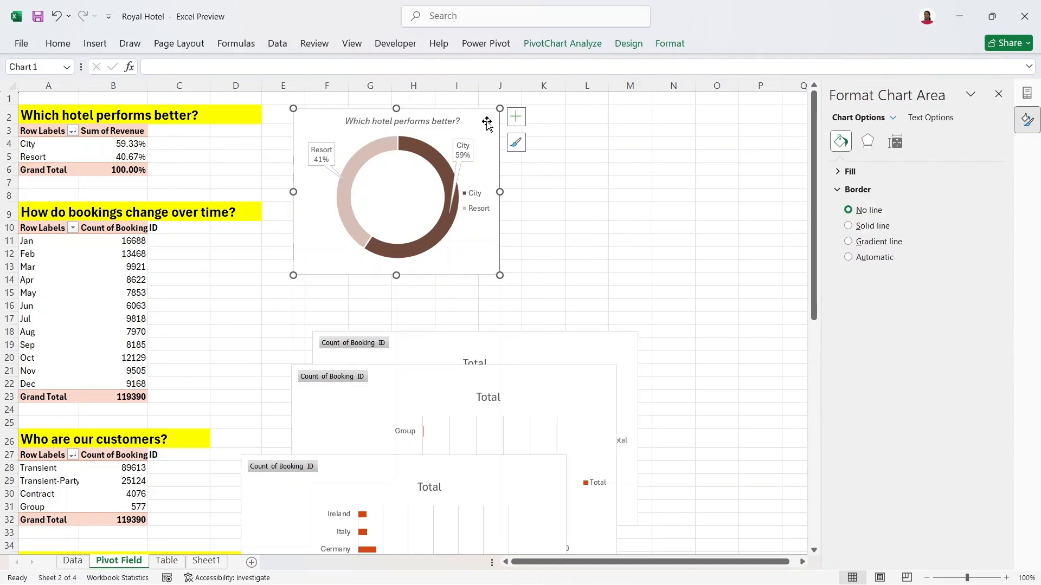
click(849, 226)
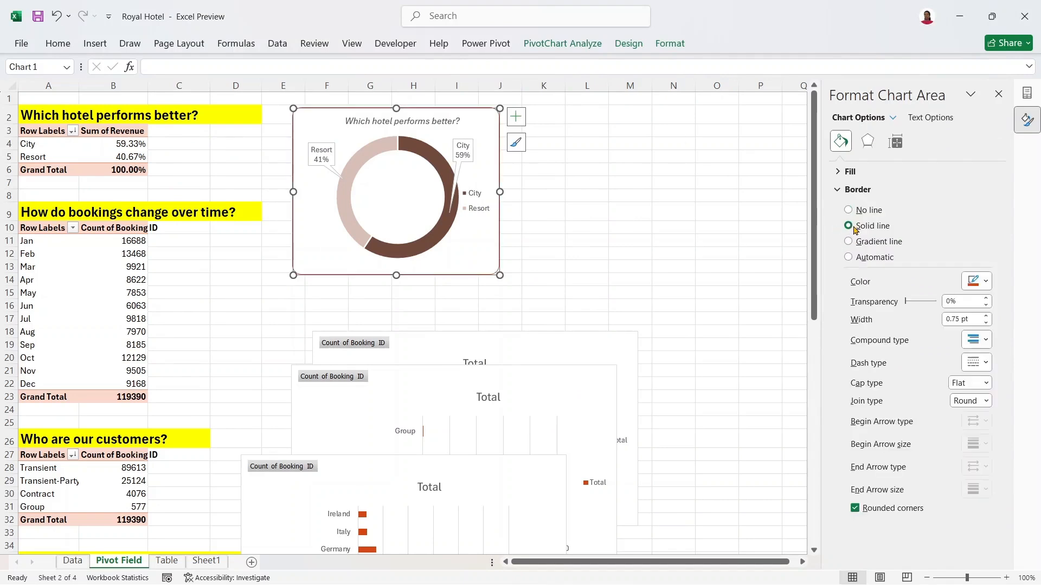
click(570, 152)
click(483, 112)
right_click(482, 115)
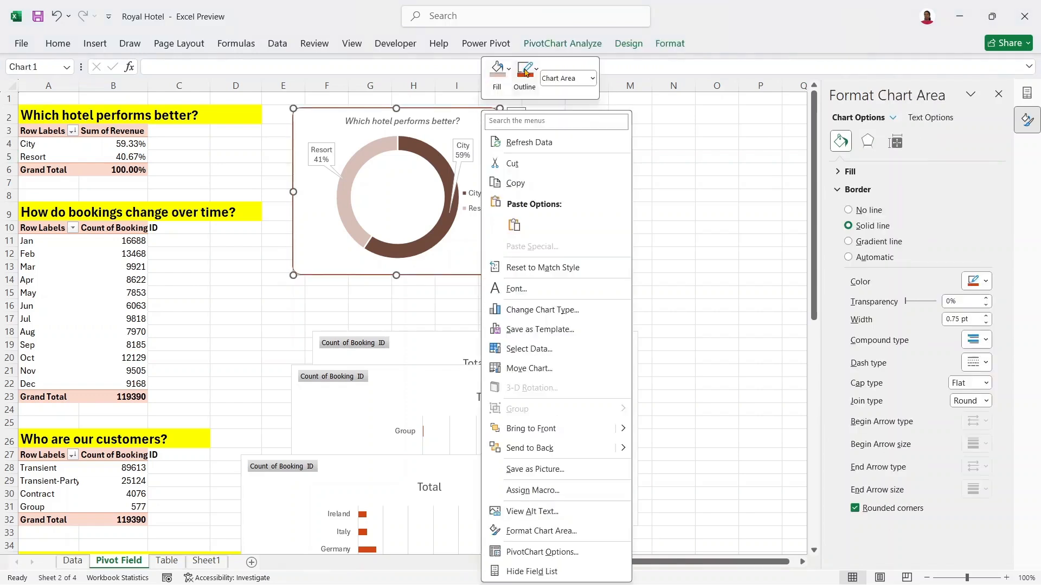
click(525, 72)
click(549, 296)
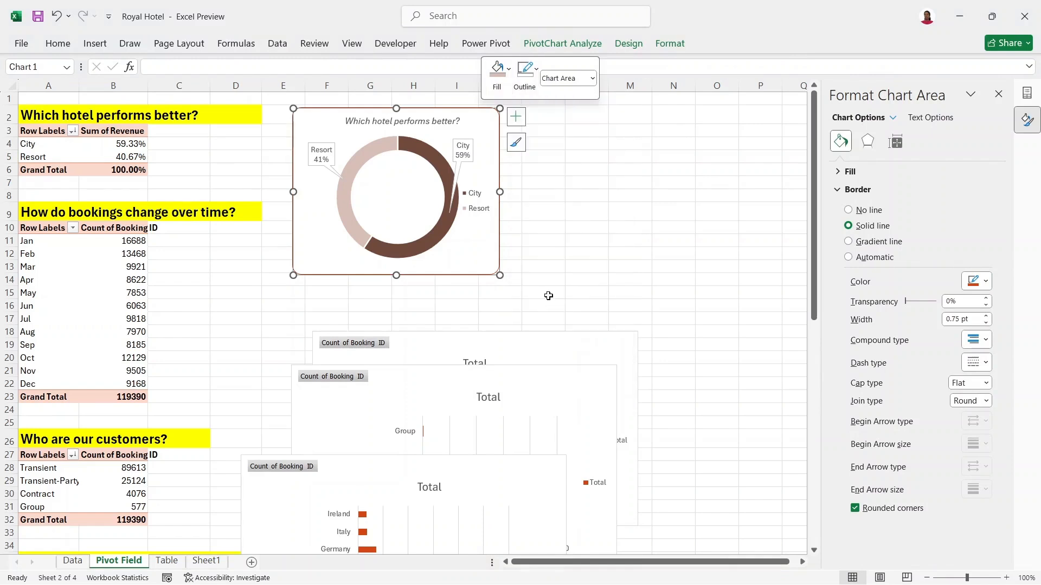
- Clear the donut chart's border, and move and slightly shrink the chart so it spans columns F to K
drag(506, 196, 536, 192)
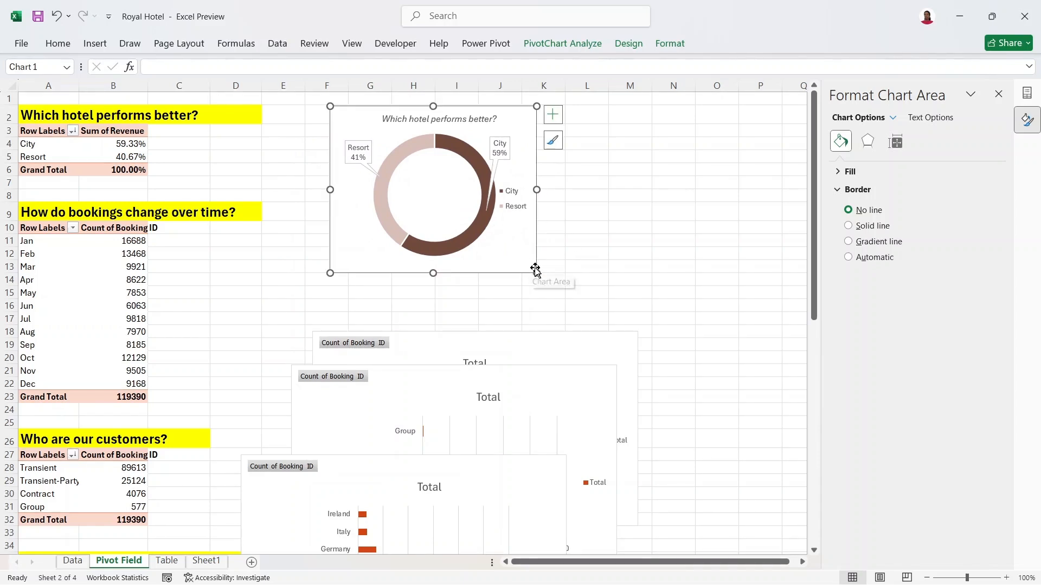
drag(537, 273, 530, 258)
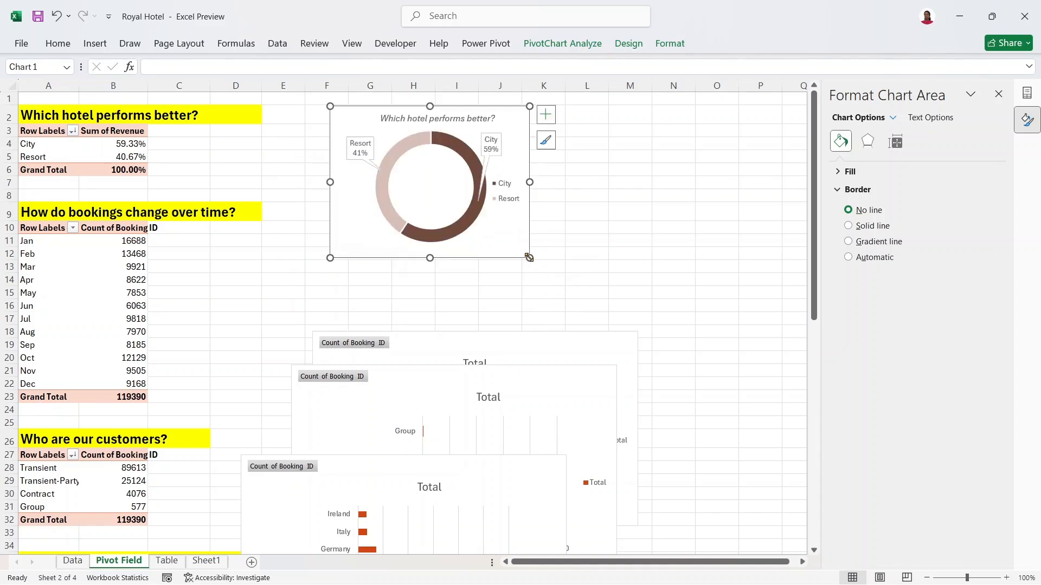
- Move the monthly bookings line chart up to the donut chart and hide all its field buttons
drag(555, 349, 591, 165)
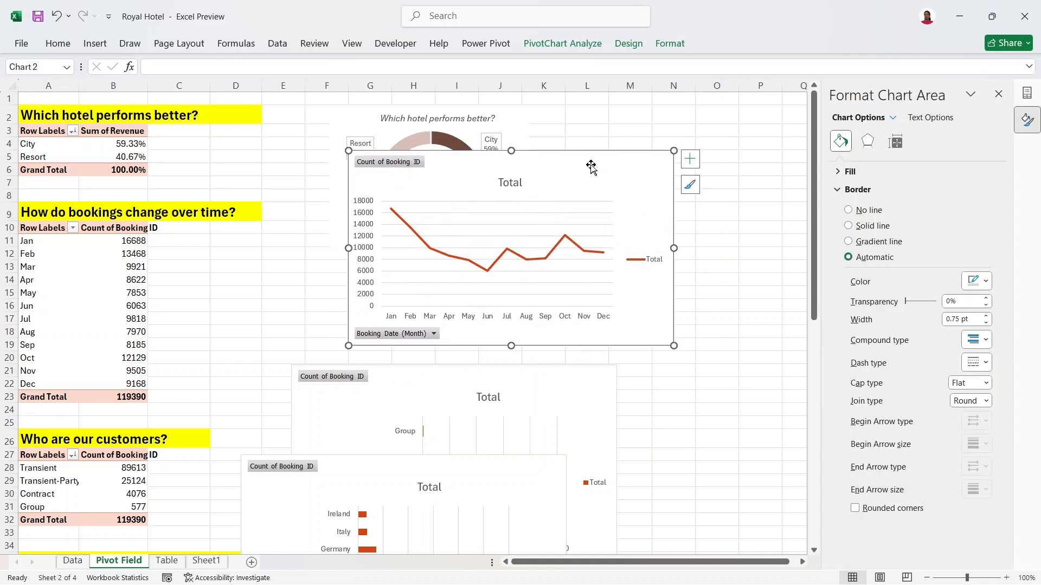
click(394, 163)
right_click(394, 164)
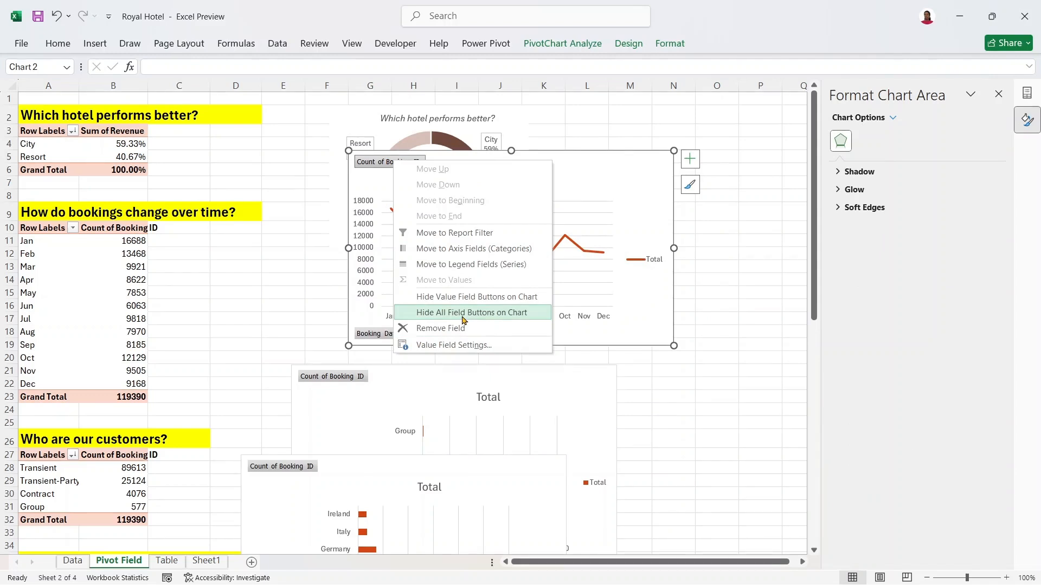
key(Escape)
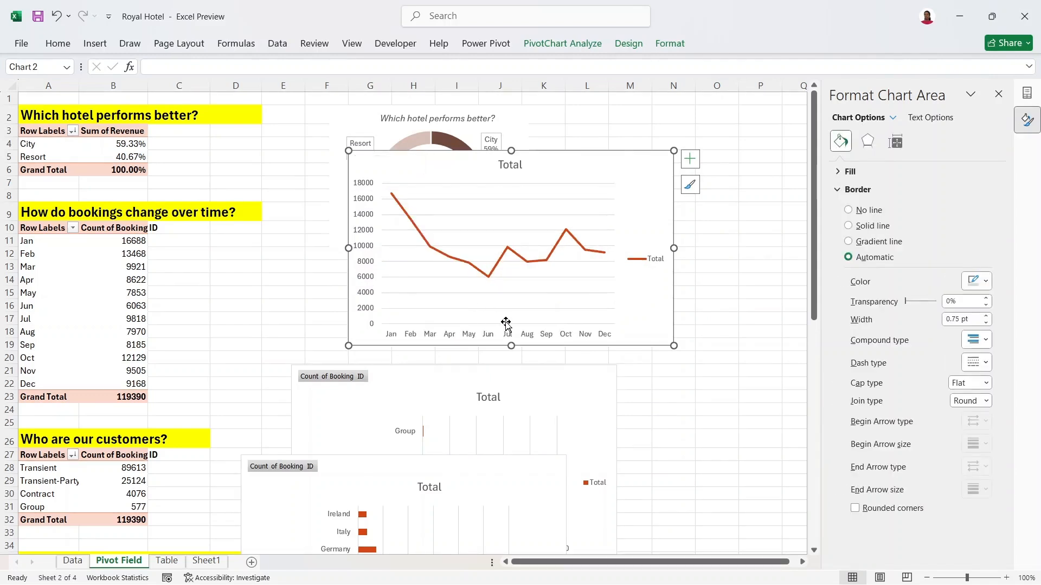
- Remove the line chart's legend and gridlines and give its chart area rounded corners
click(652, 264)
key(Delete)
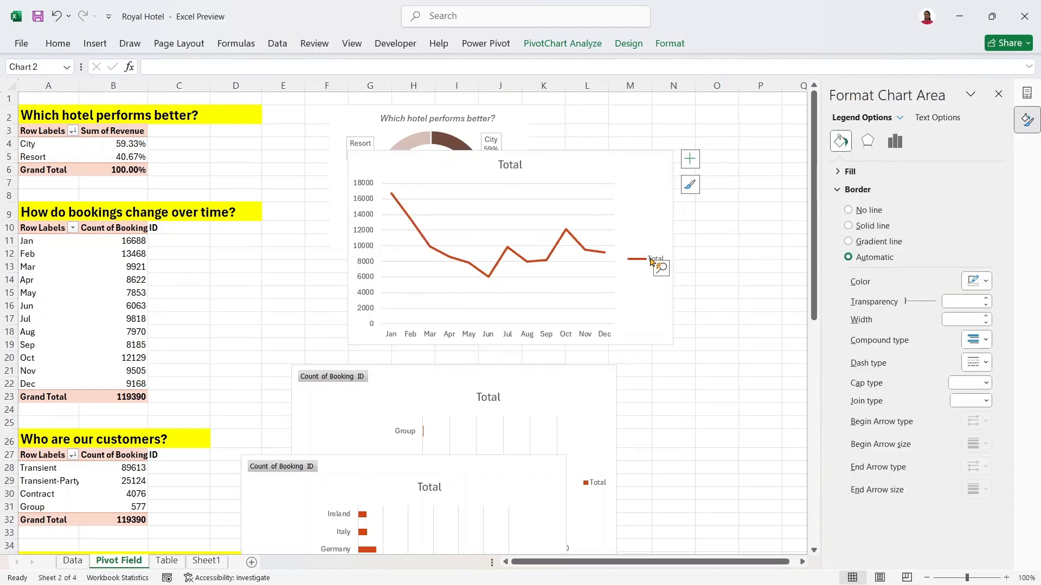
click(689, 159)
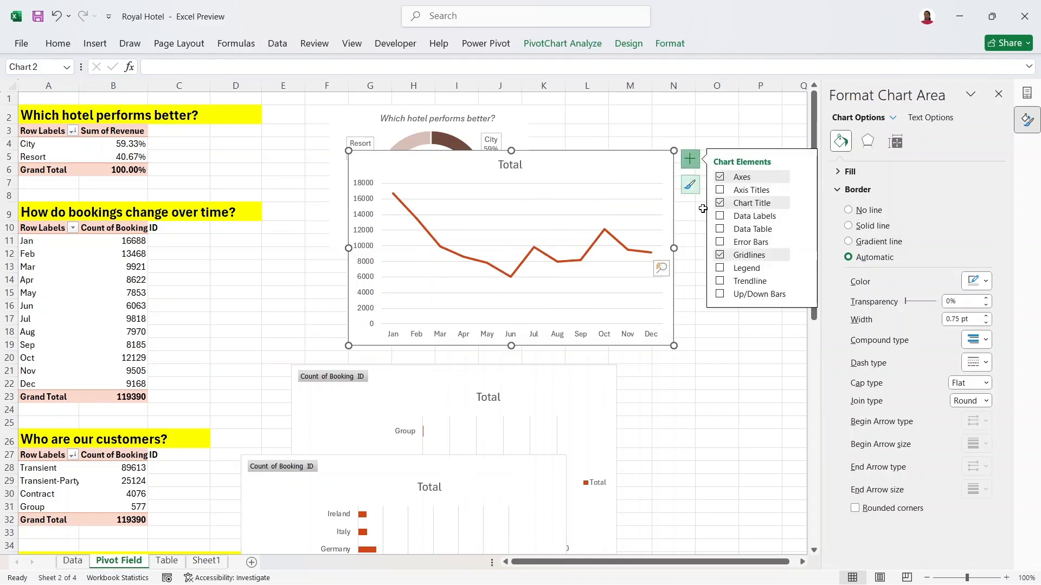
click(720, 255)
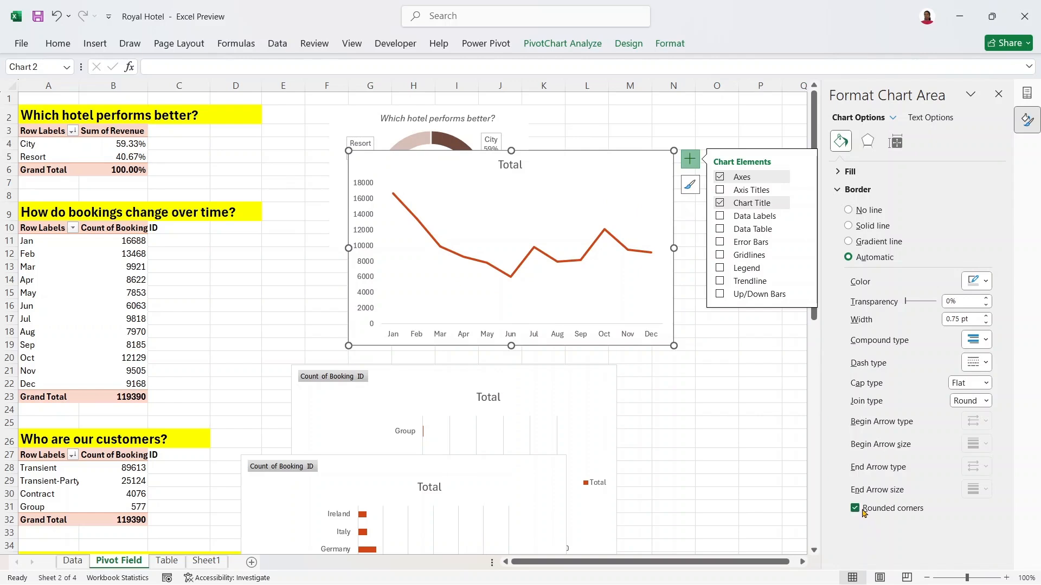
- Format the bookings line in the chart as a smoothed, solid 2 pt line in a dark brown theme colour
click(428, 233)
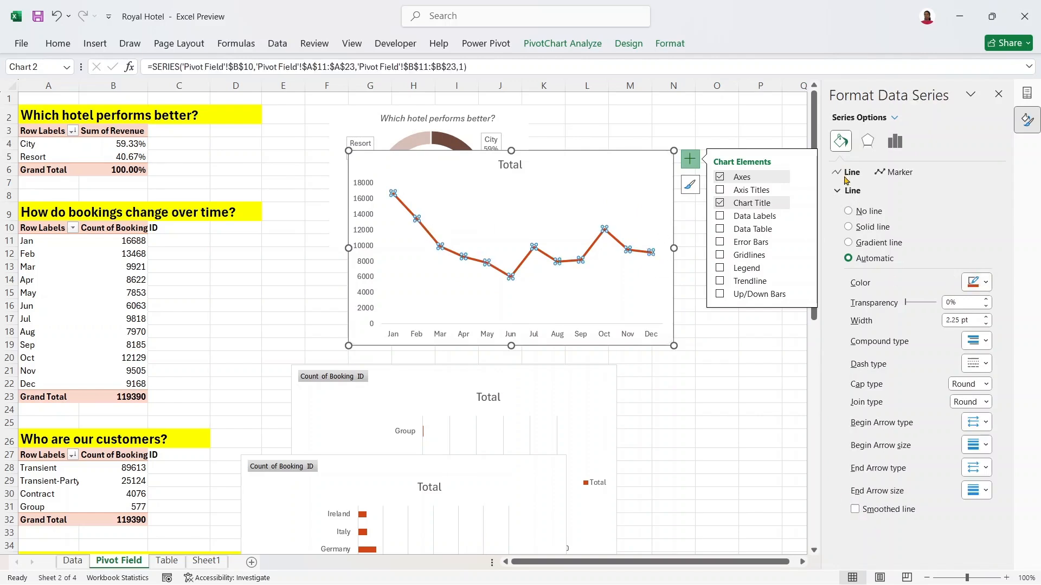
click(848, 191)
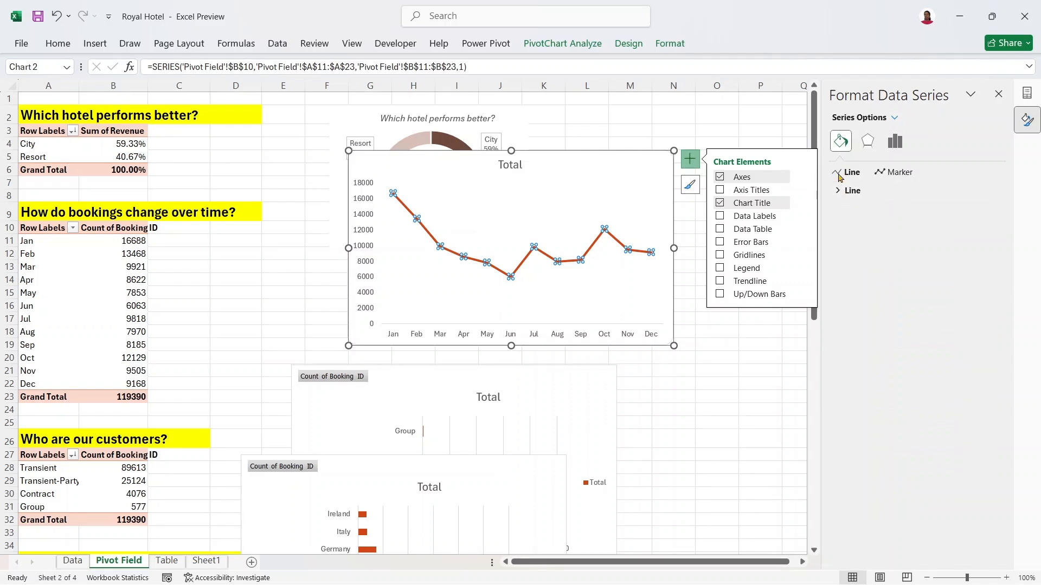
click(849, 191)
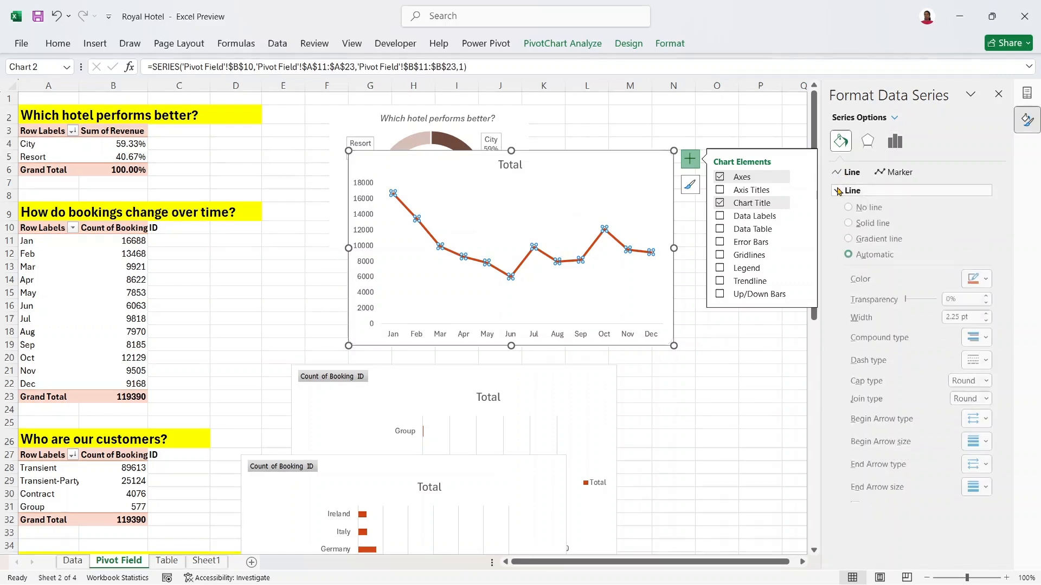
click(982, 284)
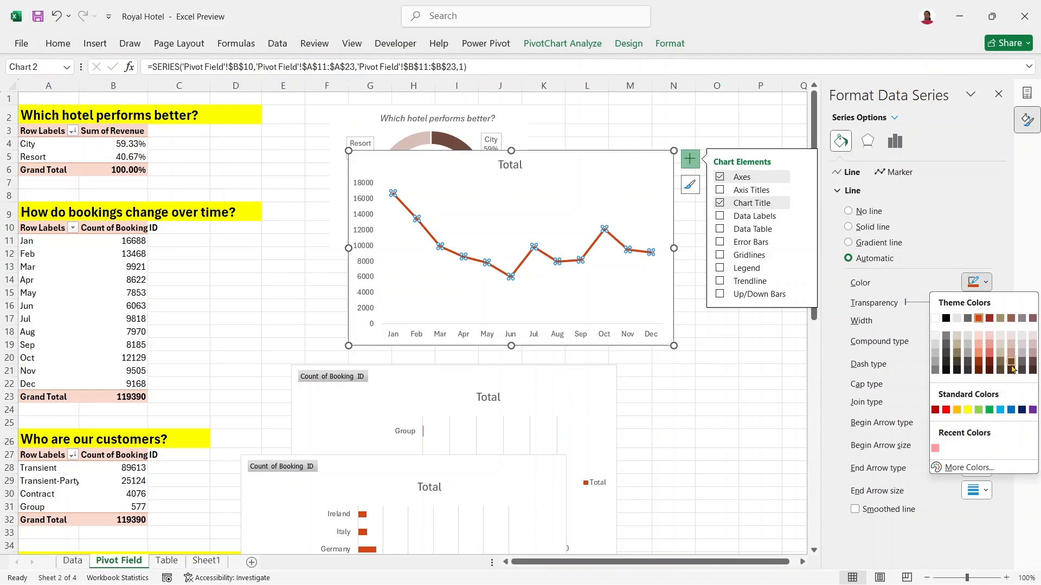
click(1011, 372)
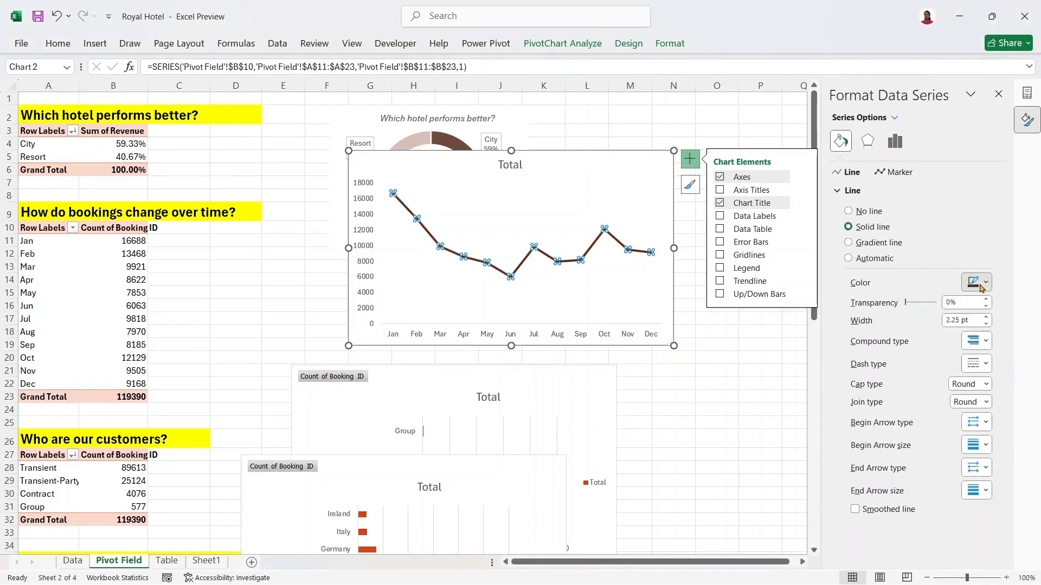
click(974, 282)
click(1011, 364)
click(986, 325)
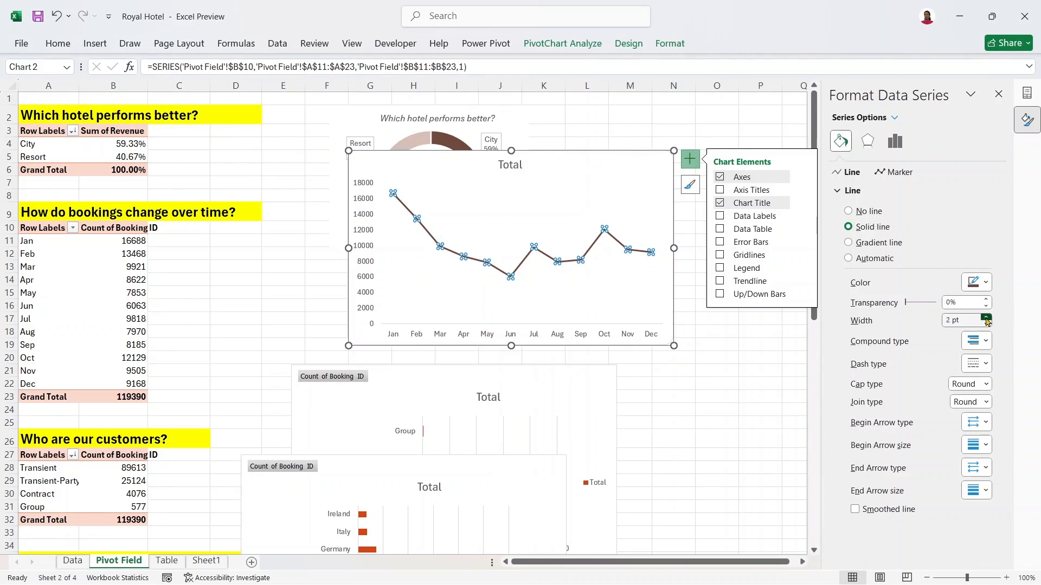
click(856, 511)
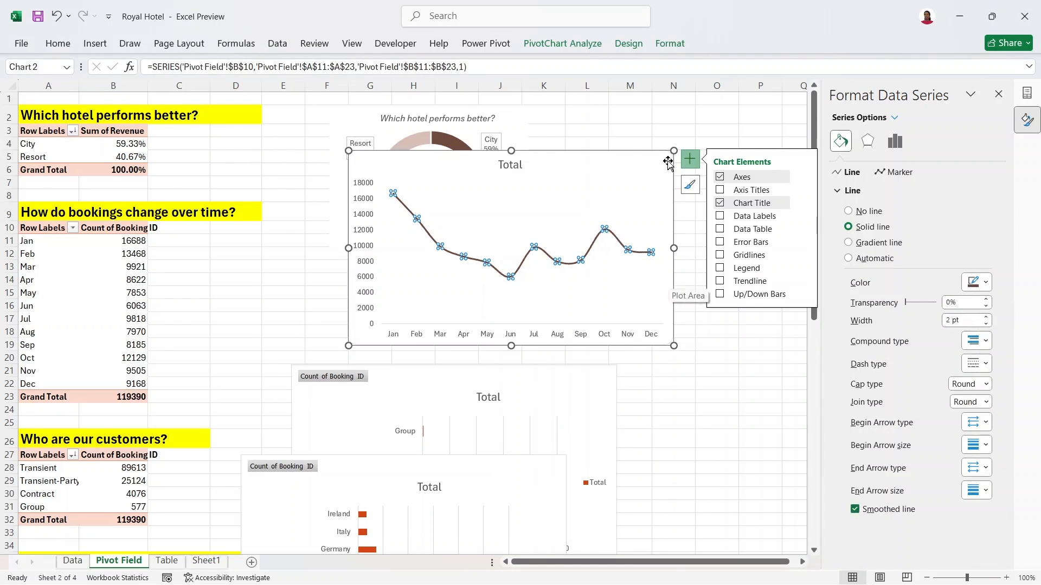
- Reduce the line chart's height, move it lower beside the donut chart, and retitle it "How bookings change over time."
drag(673, 151, 688, 195)
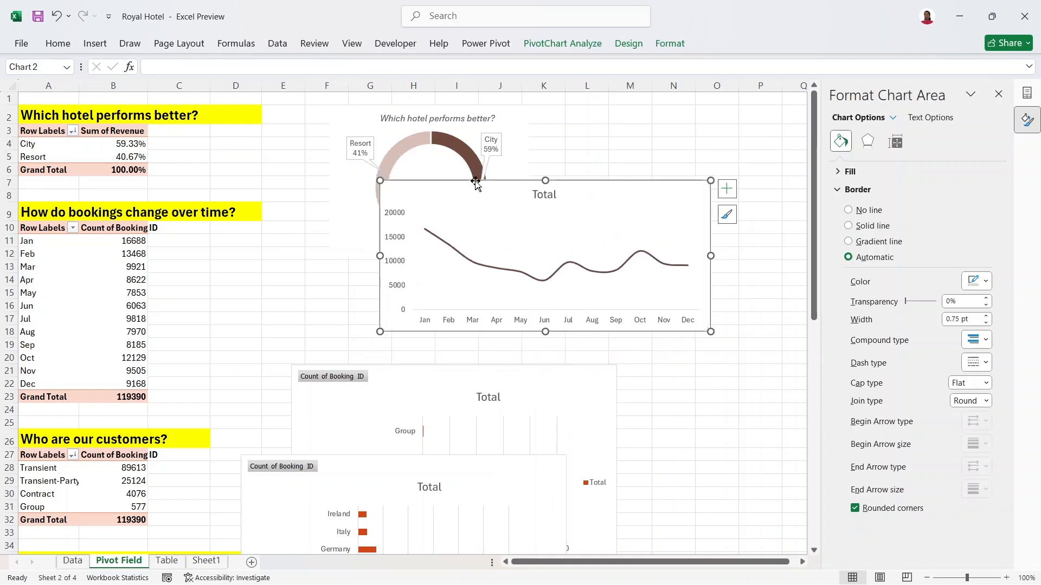
click(543, 194)
double_click(544, 194)
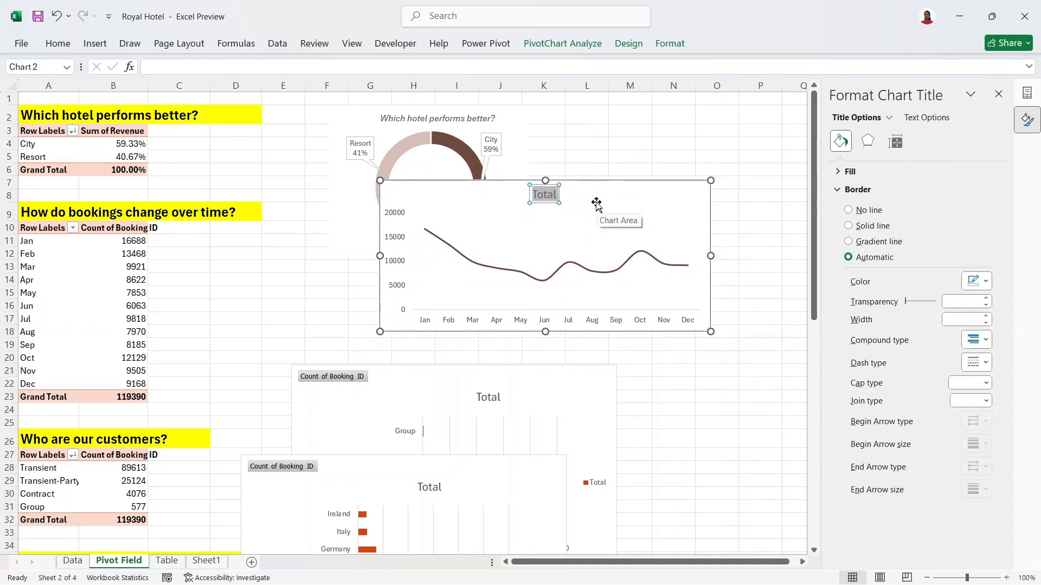
text(Ho)
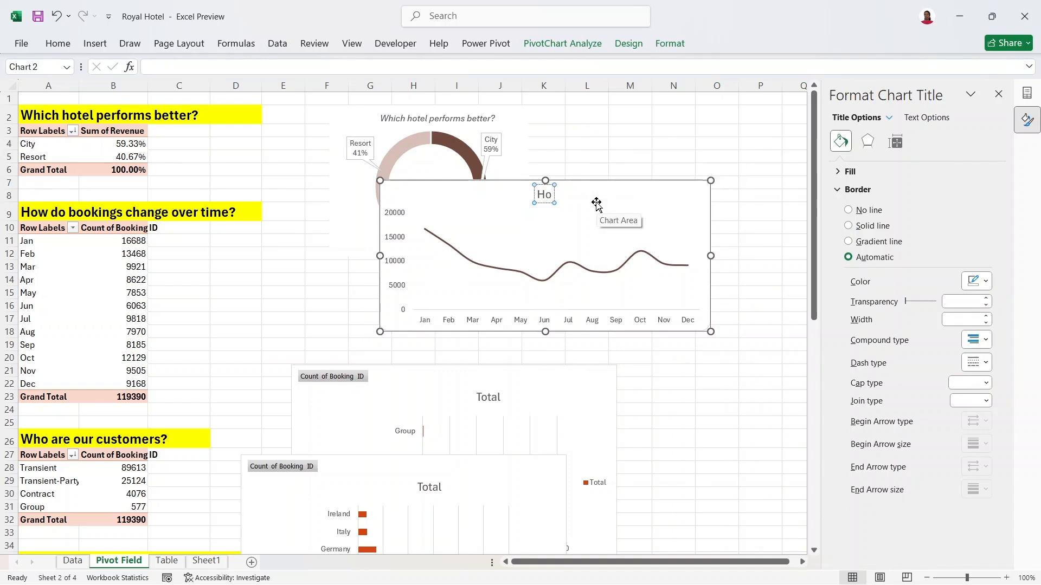
text(w B)
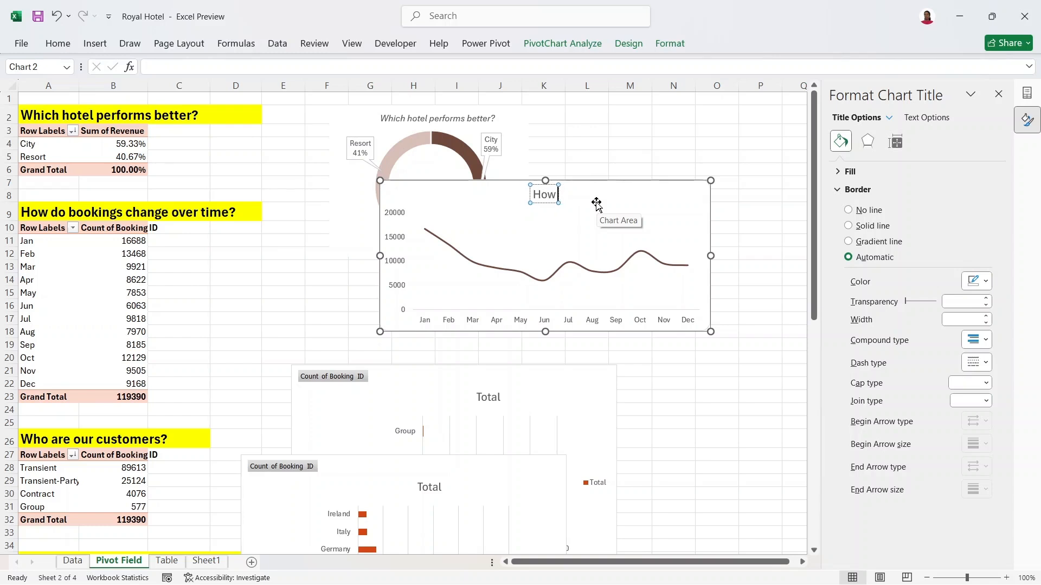
key(BackSpace)
text(booking)
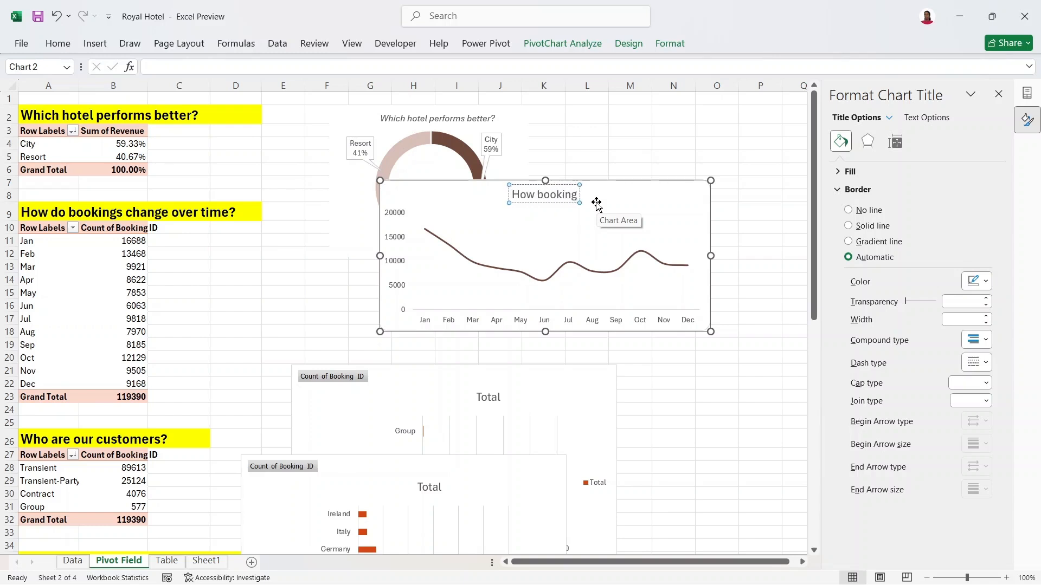
text(s c)
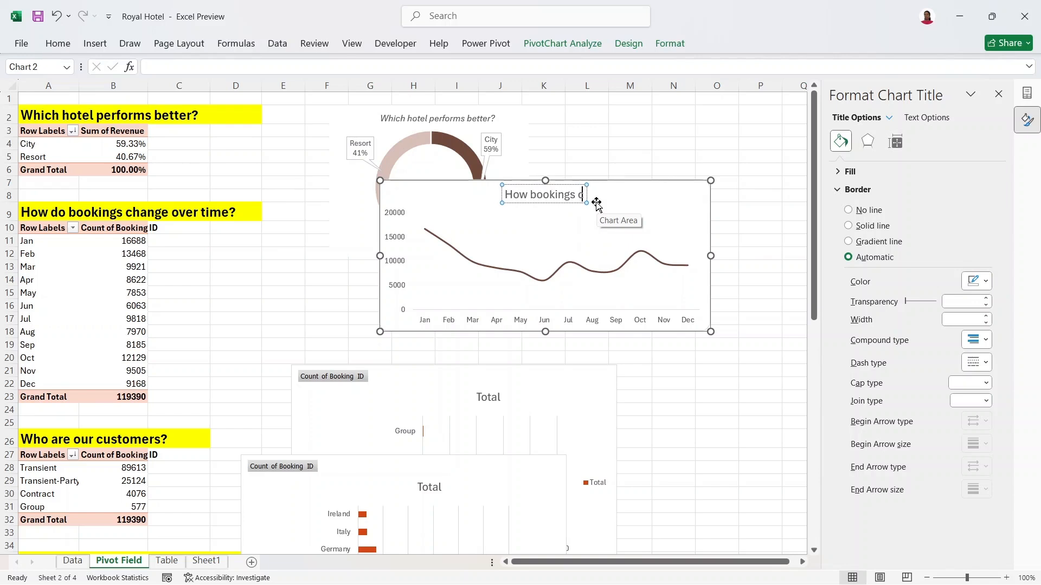
text(hange over t)
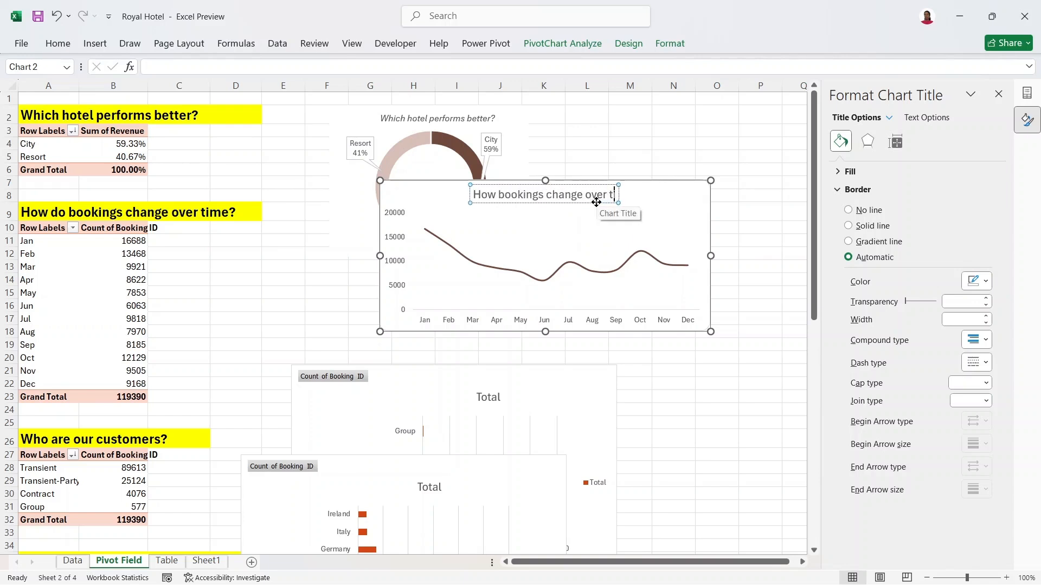
text(ime.)
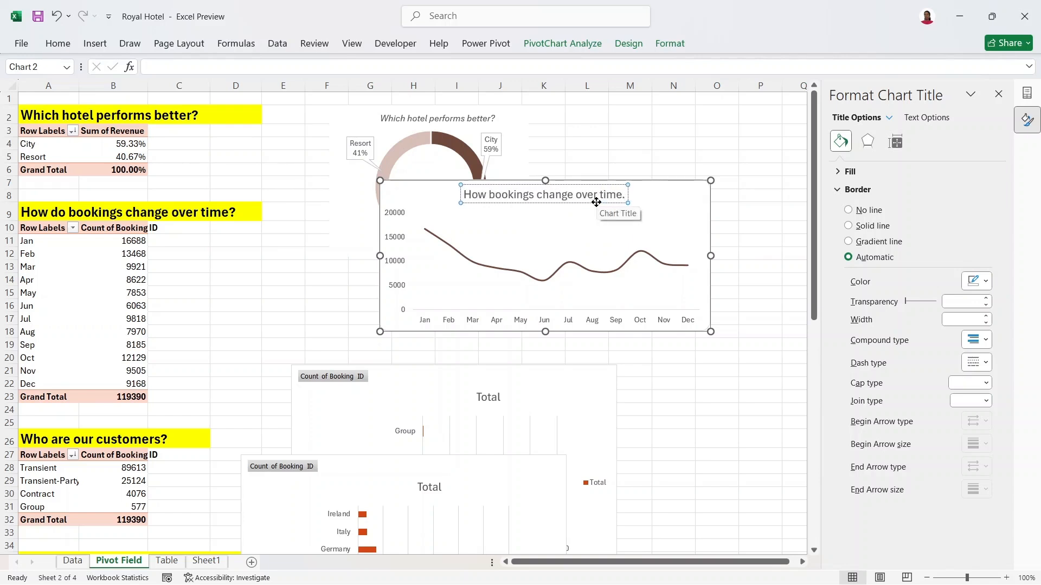
- Format the title of the bookings line chart as 11 pt italic
key(ctrl+a)
right_click(578, 197)
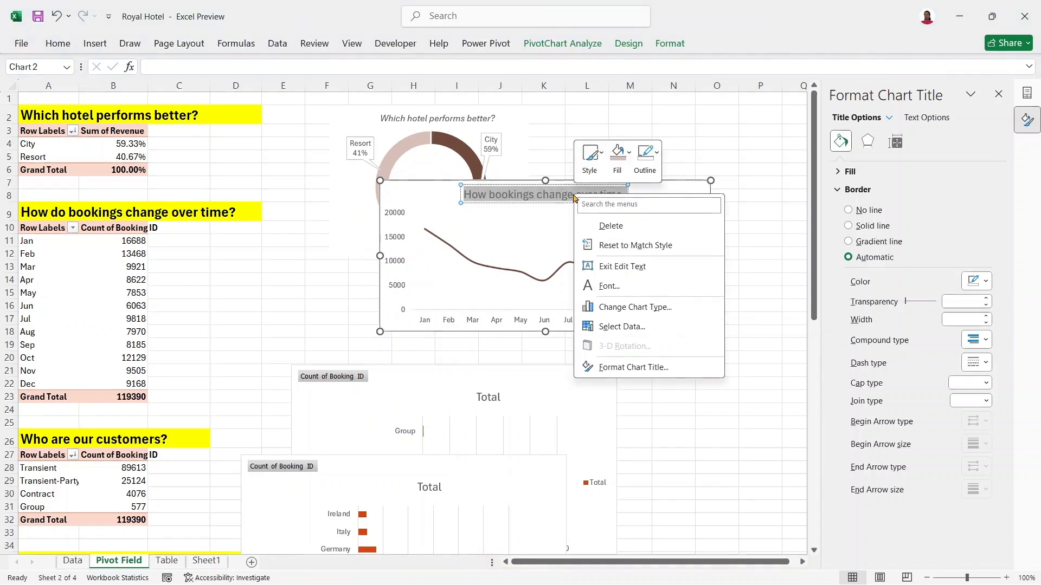
click(49, 46)
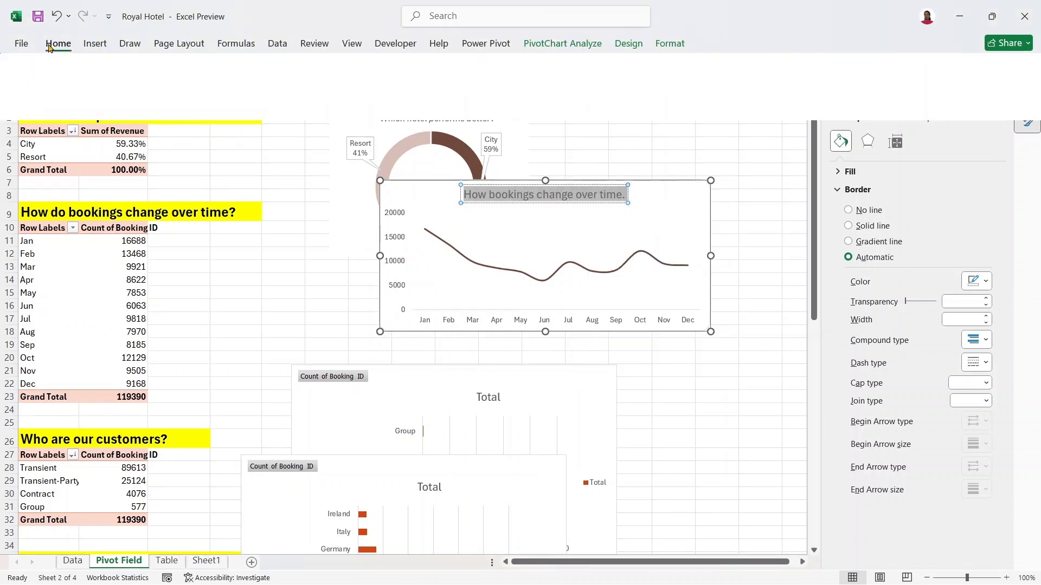
click(268, 69)
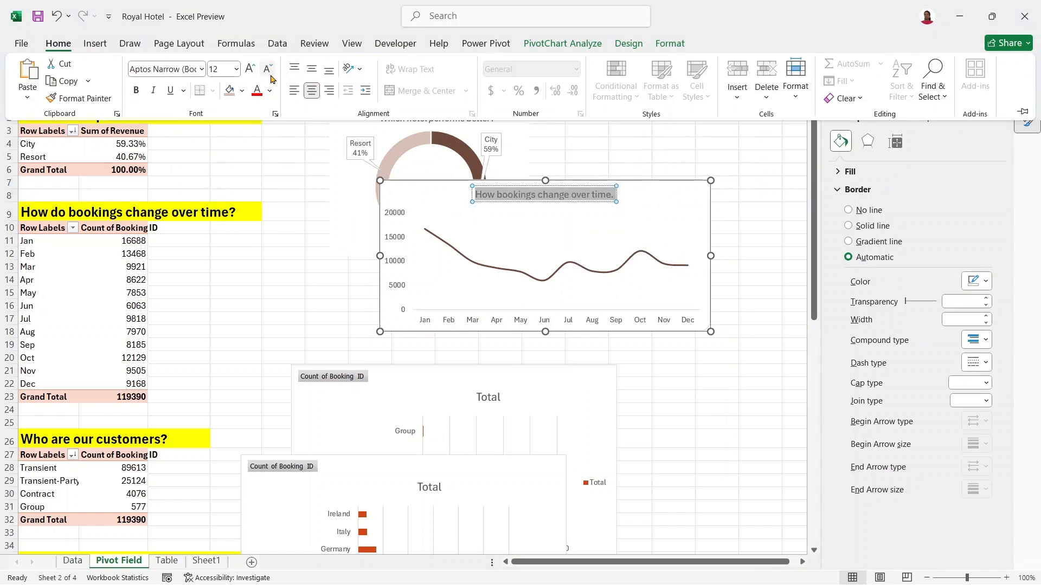
click(268, 70)
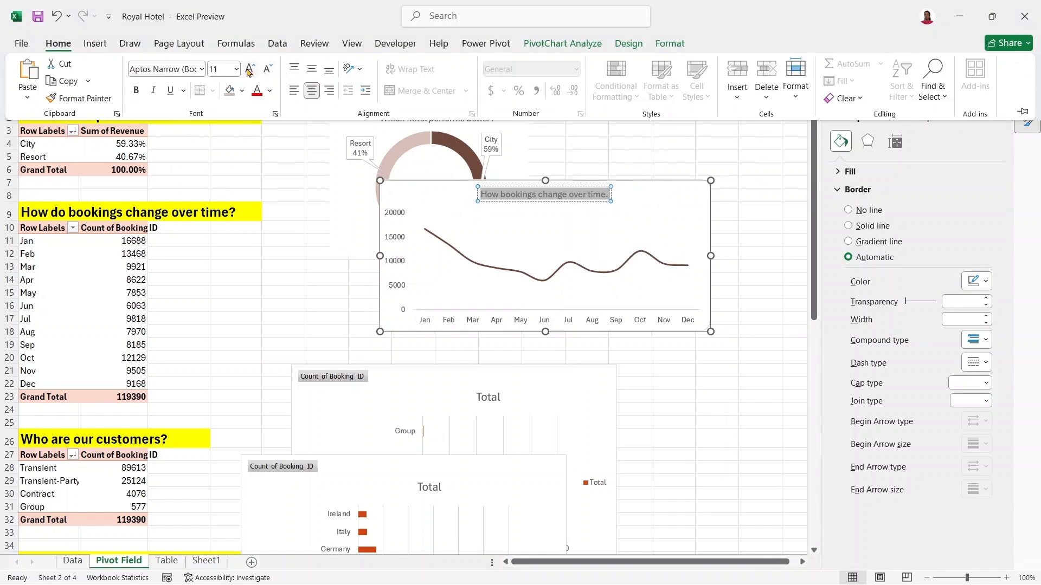
click(155, 90)
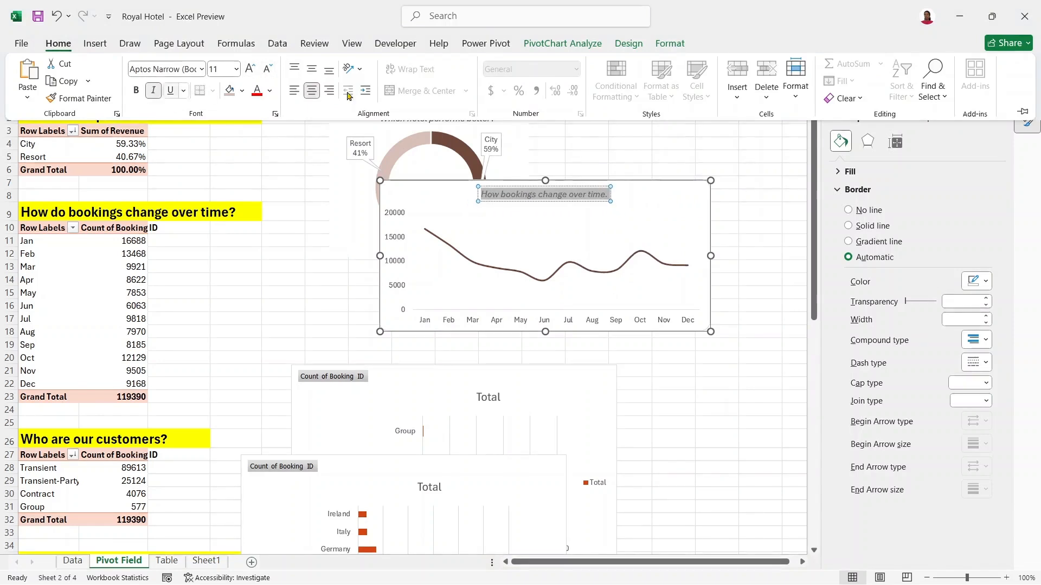
click(667, 160)
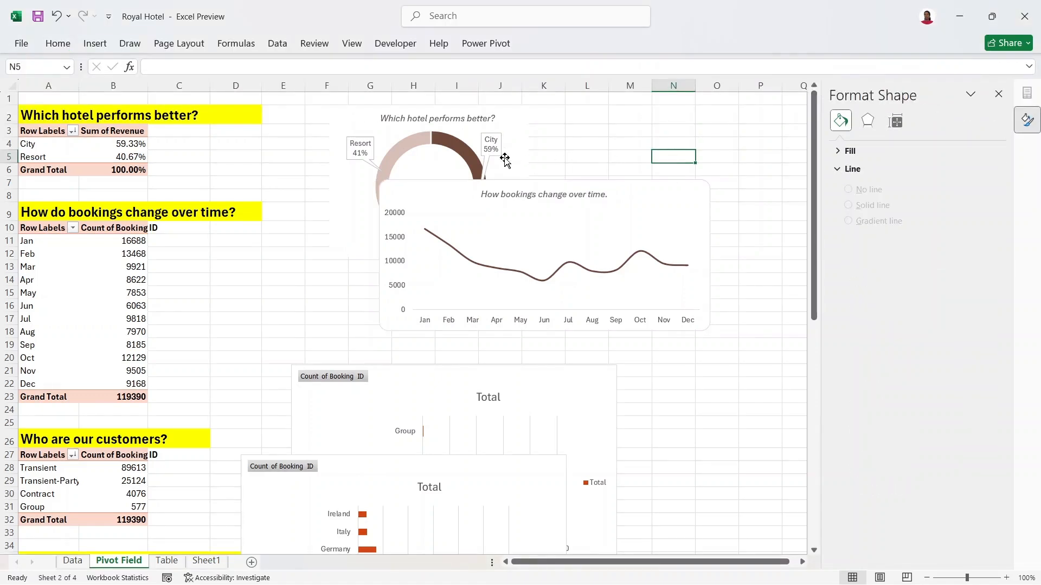
- Check the donut chart title's font formatting, and move the bookings line chart up and to the left over the donut chart
click(470, 118)
drag(491, 120, 429, 119)
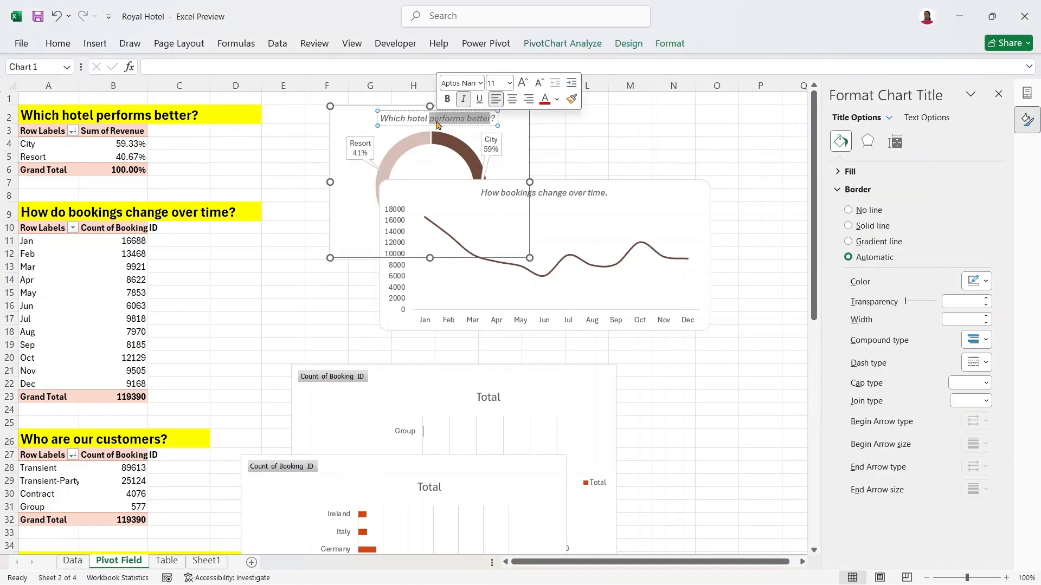
click(642, 172)
drag(651, 201, 578, 158)
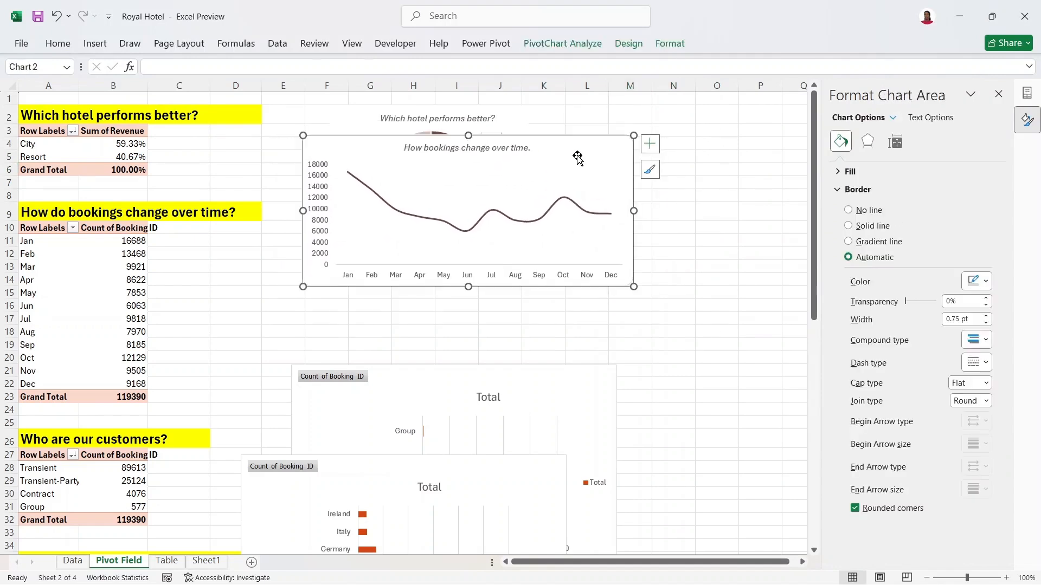
- Separate the overlapping bar charts by moving the country chart down and the customer type chart slightly up and to the left
click(562, 382)
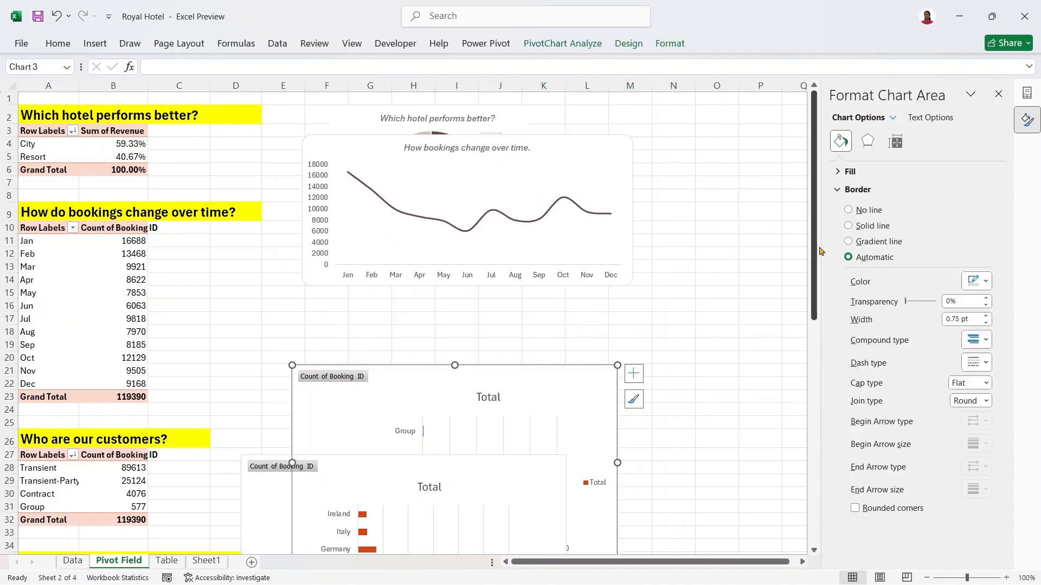
drag(816, 256, 815, 341)
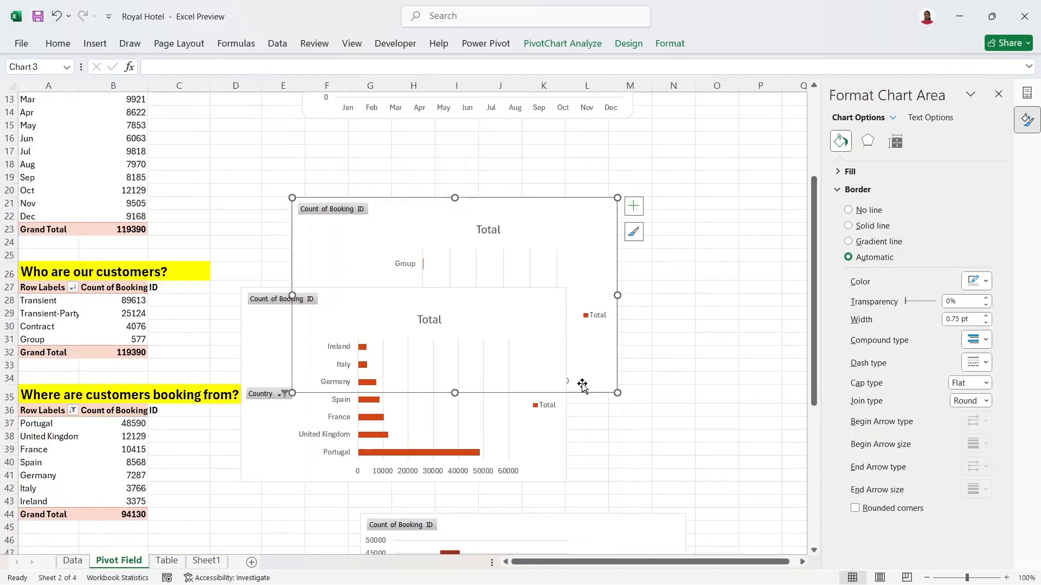
click(553, 434)
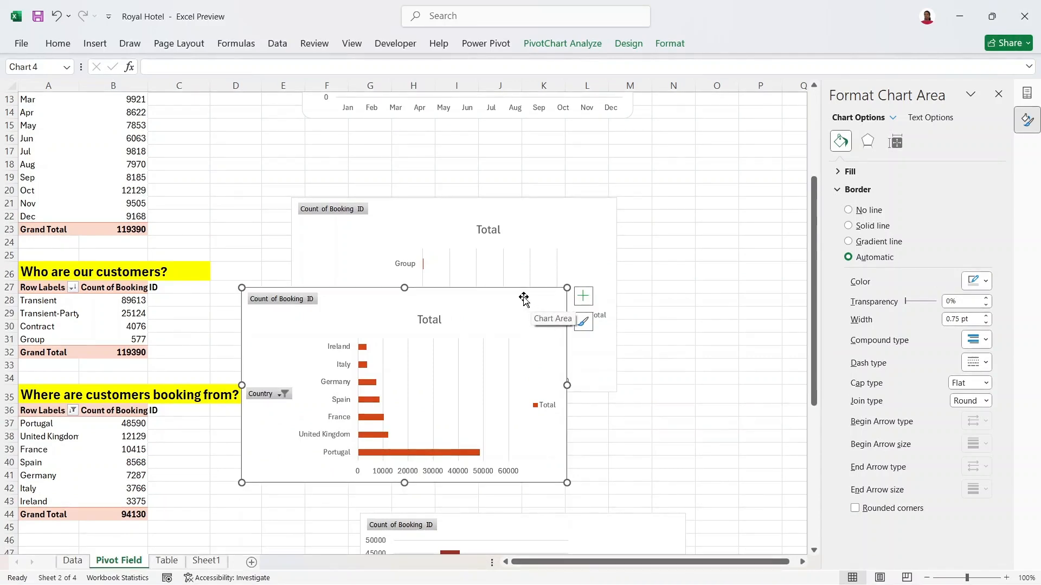
drag(522, 297, 450, 401)
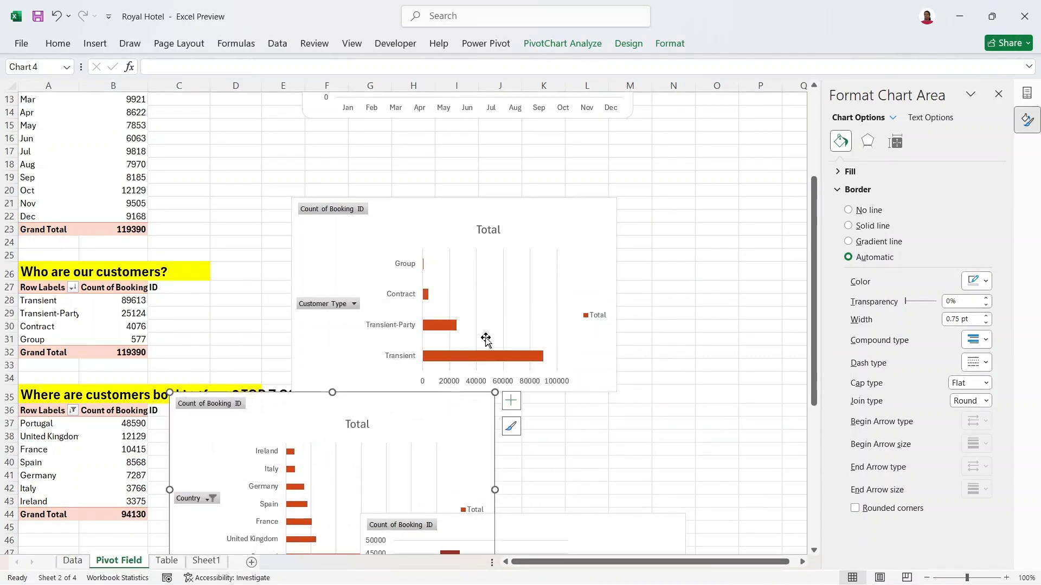
click(532, 214)
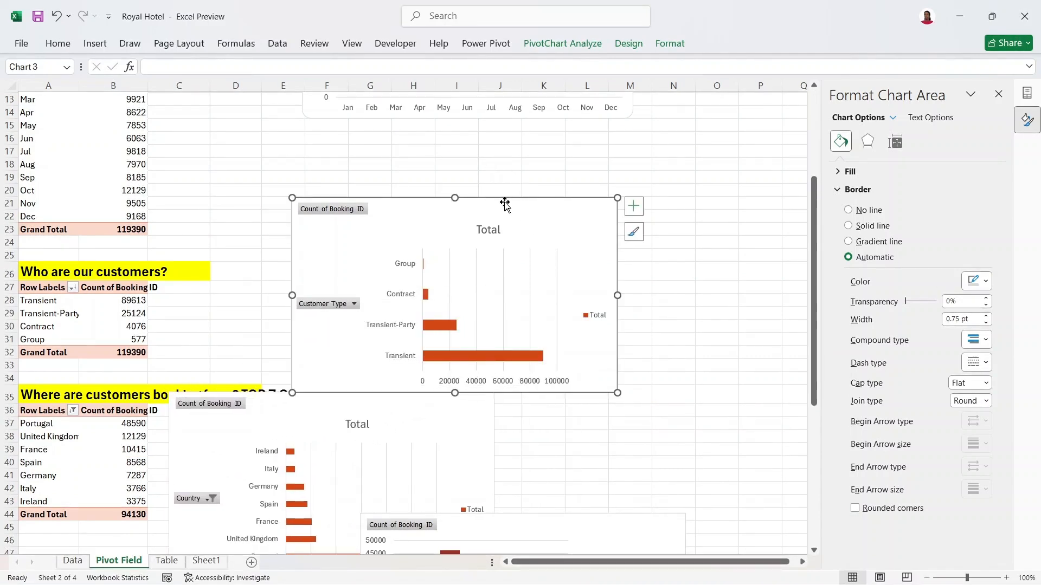
drag(505, 203, 475, 166)
- Retitle the customer type bar chart "Who are our customers?"
click(460, 192)
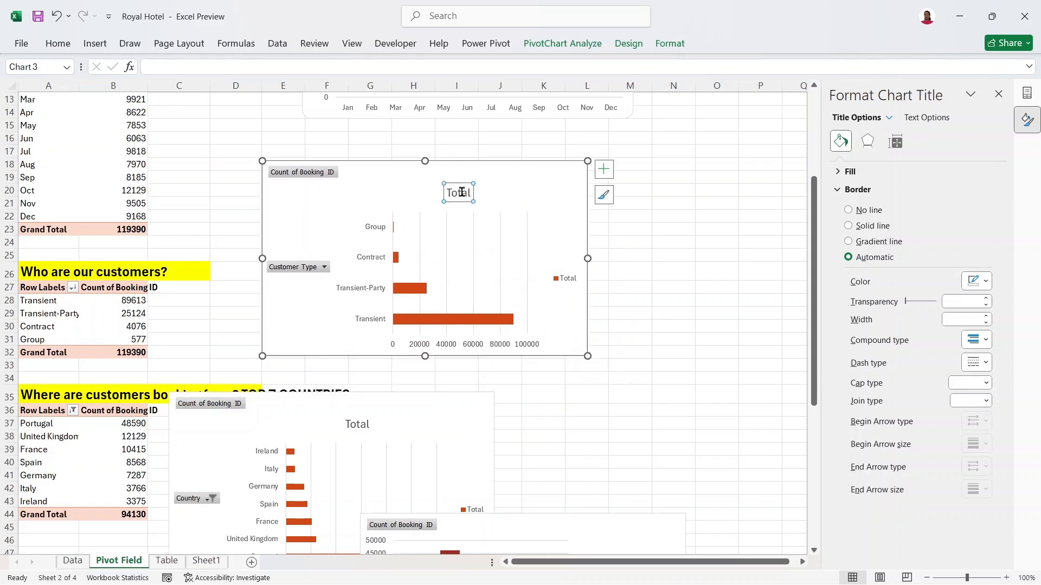
double_click(461, 193)
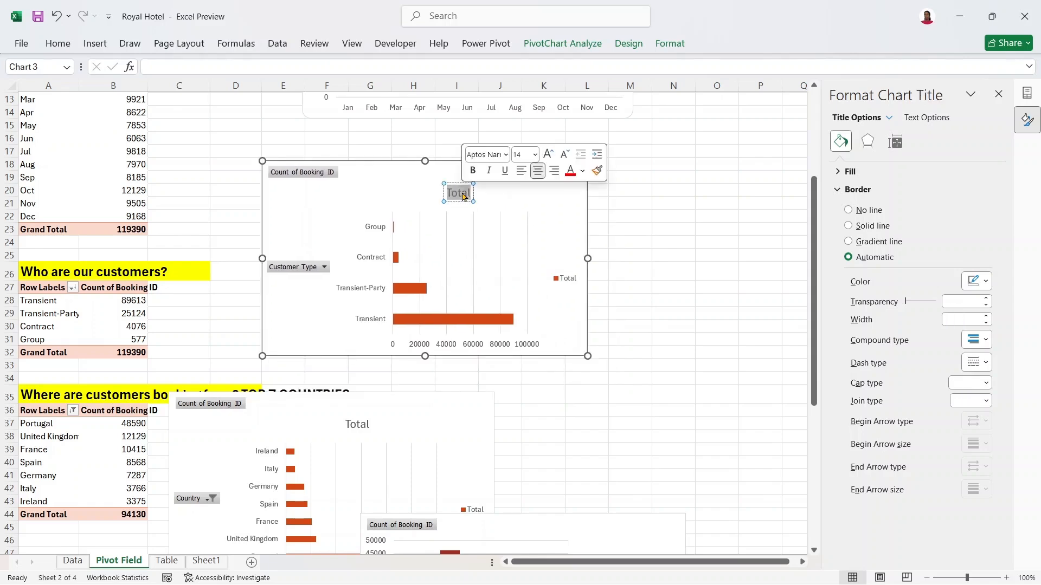
key(Delete)
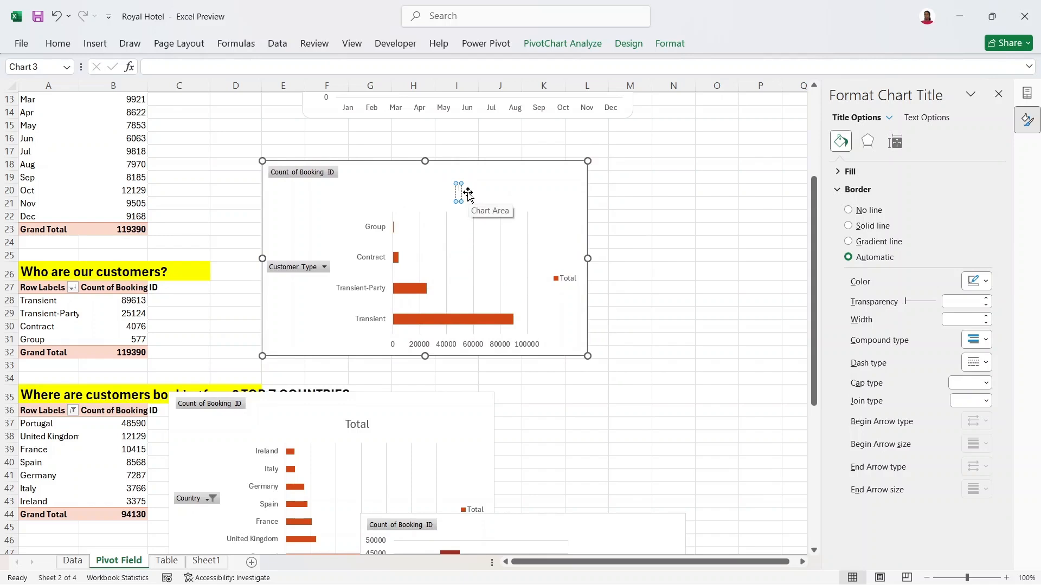
text(Who are)
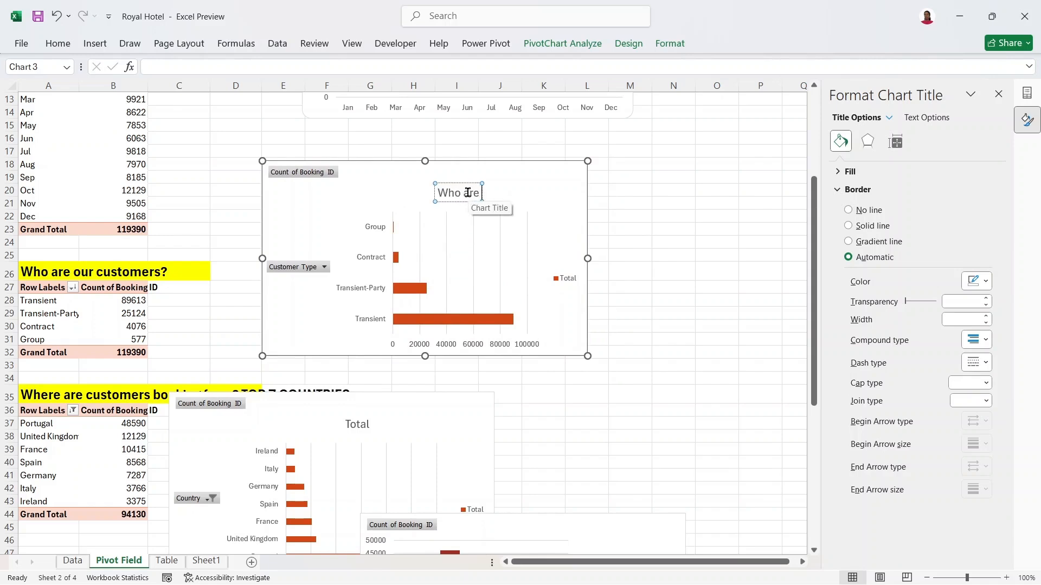
text( our cust)
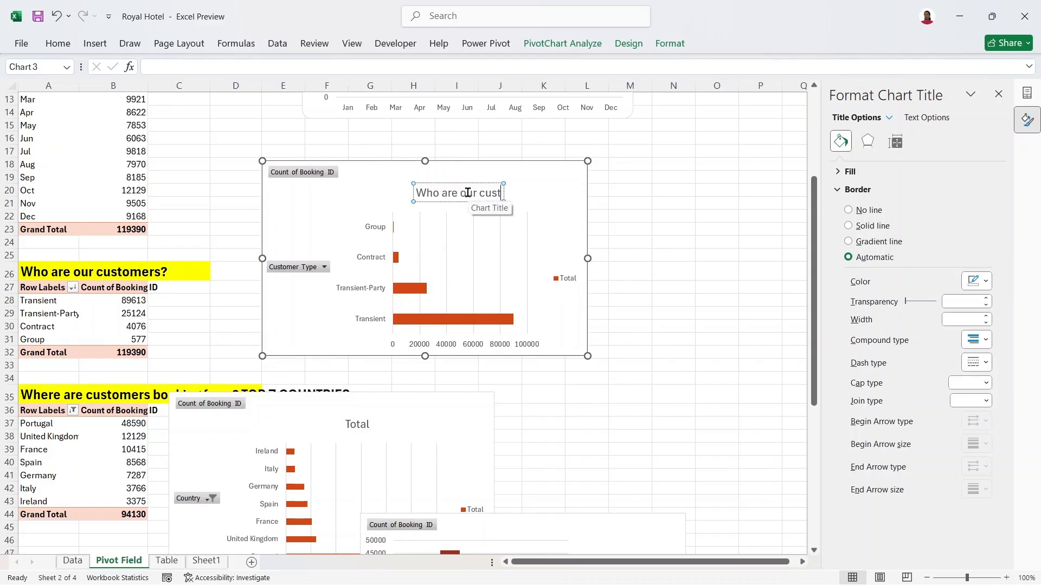
text(omers)
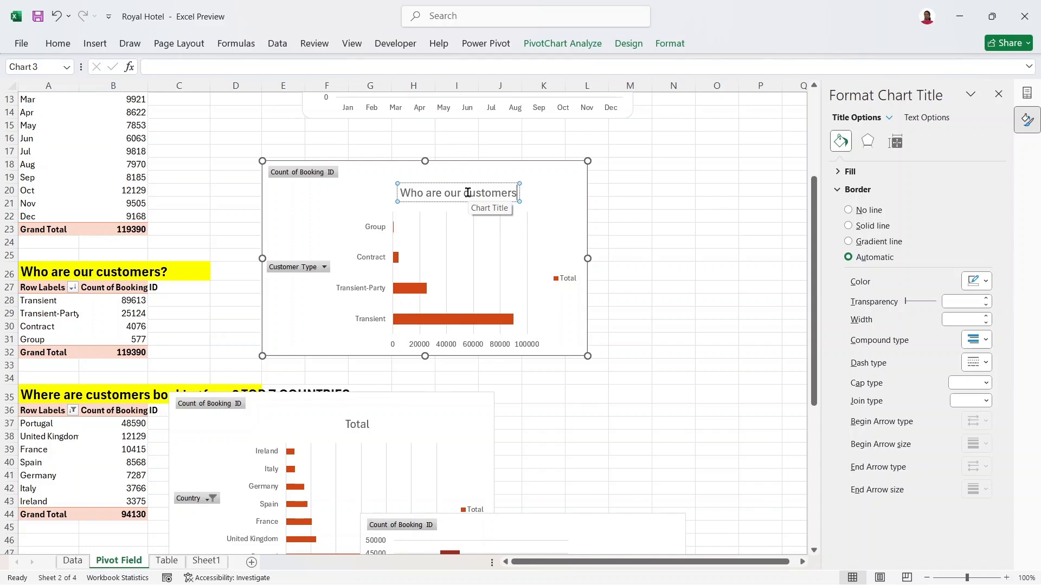
text(?)
key(BackSpace)
key(BackSpace)
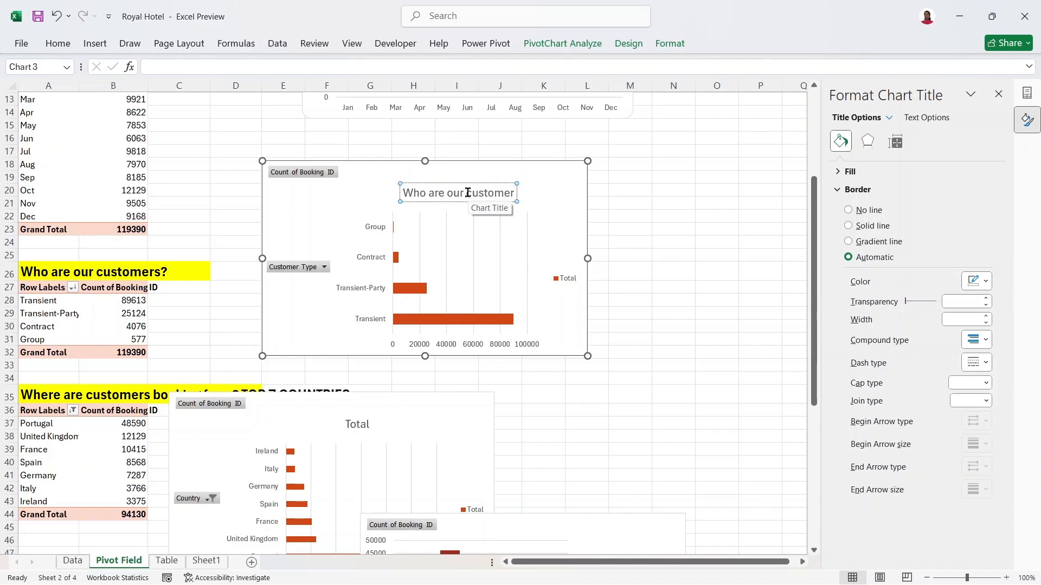
text(s?)
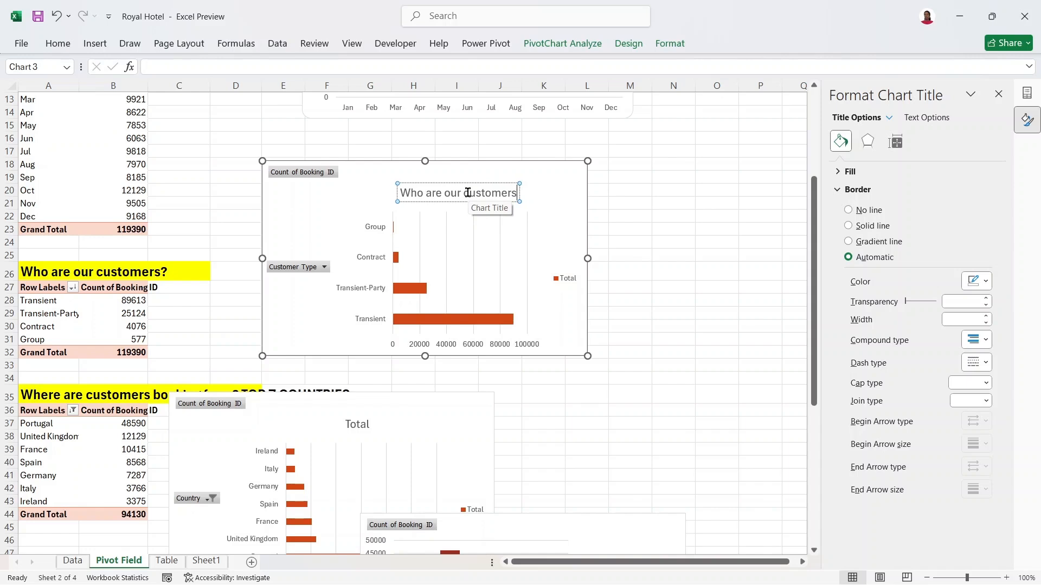
- Format the customer type chart's title as 11 pt italic and move it slightly up and to the left
triple_click(488, 192)
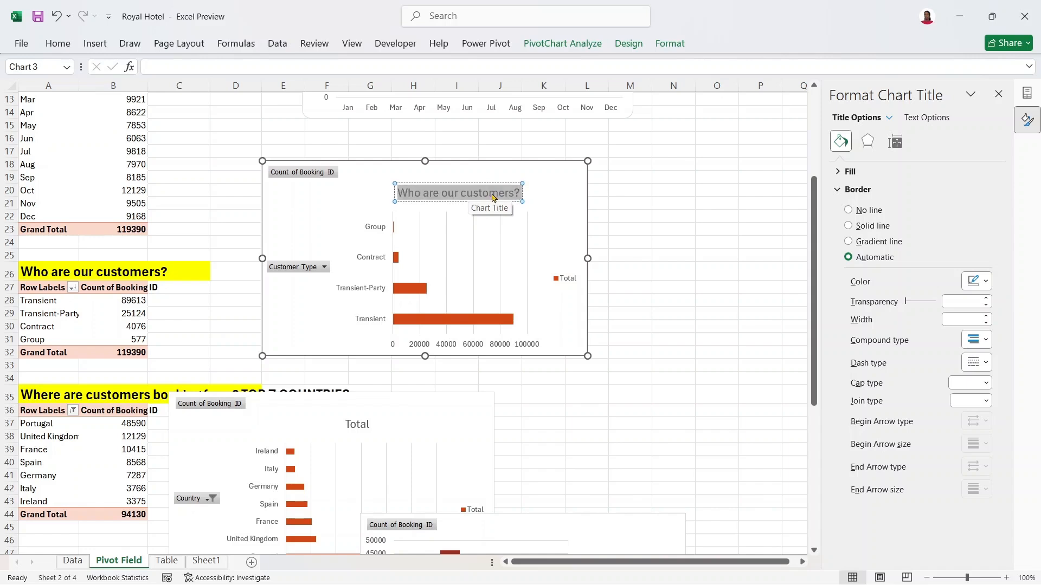
right_click(494, 196)
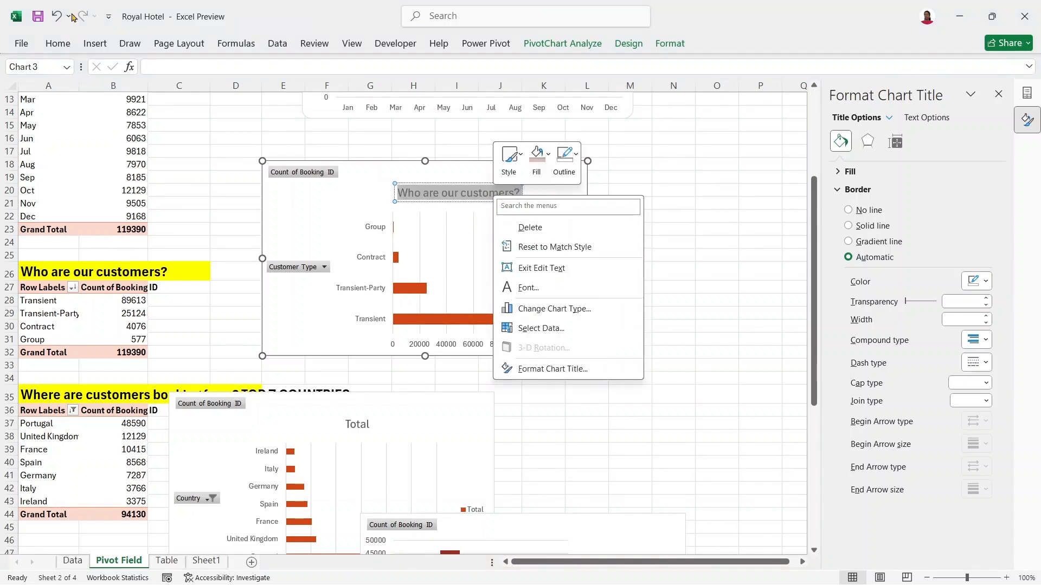
click(58, 44)
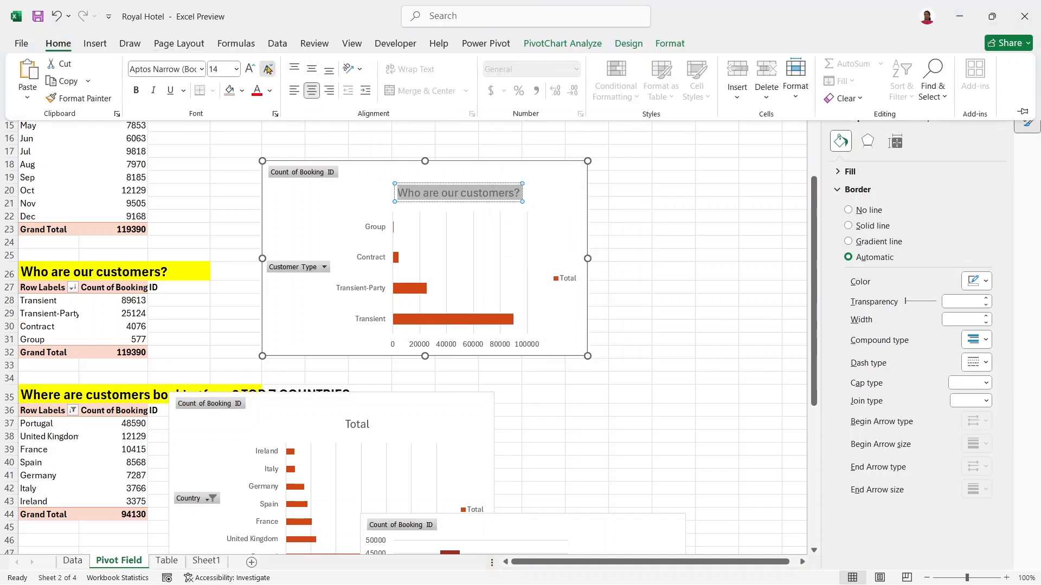
click(268, 69)
click(267, 69)
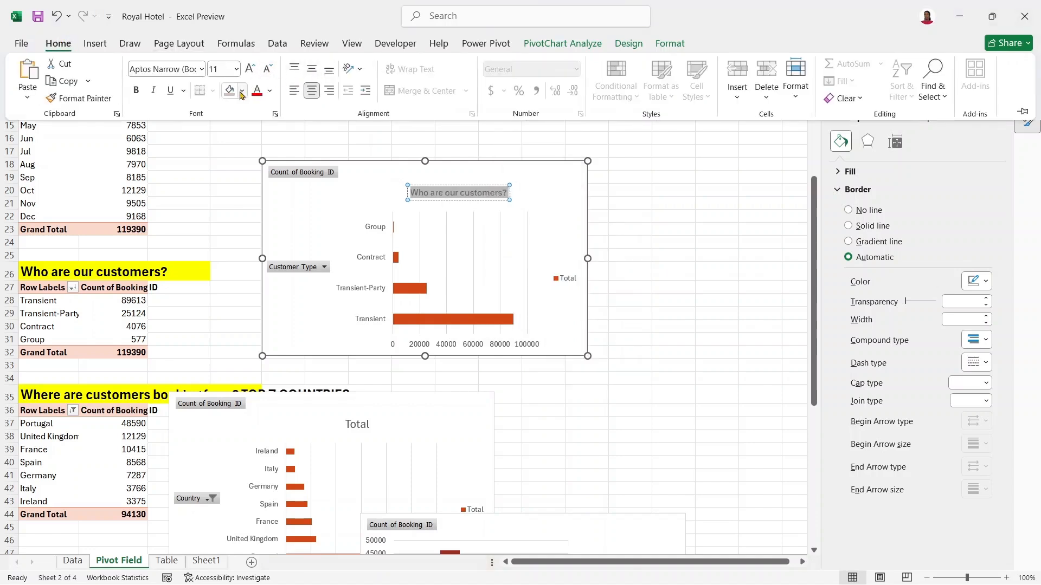
click(152, 93)
click(447, 184)
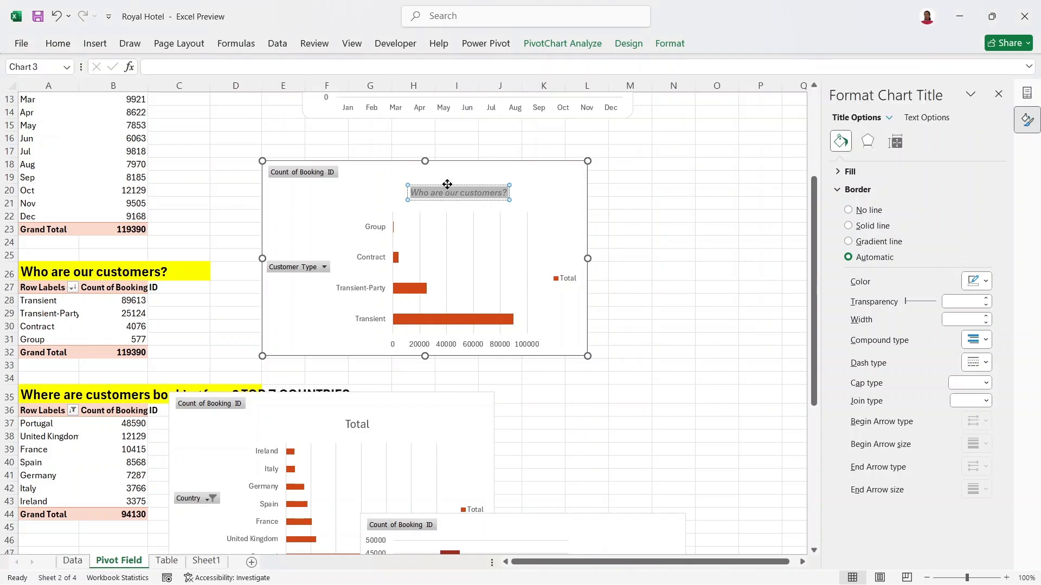
drag(447, 185, 415, 177)
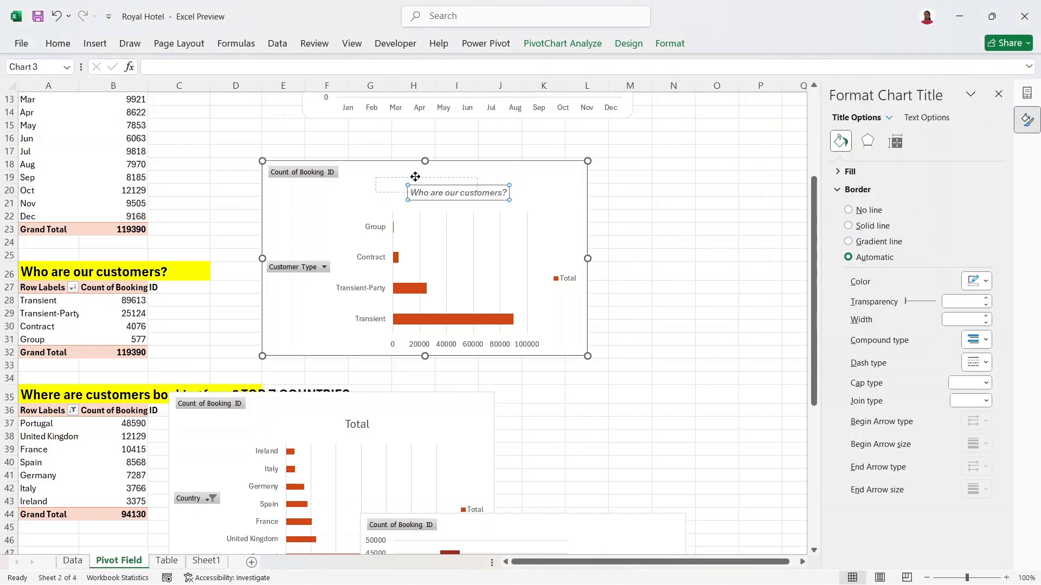
- Hide all field buttons on the customer type chart and delete its horizontal value axis
right_click(319, 174)
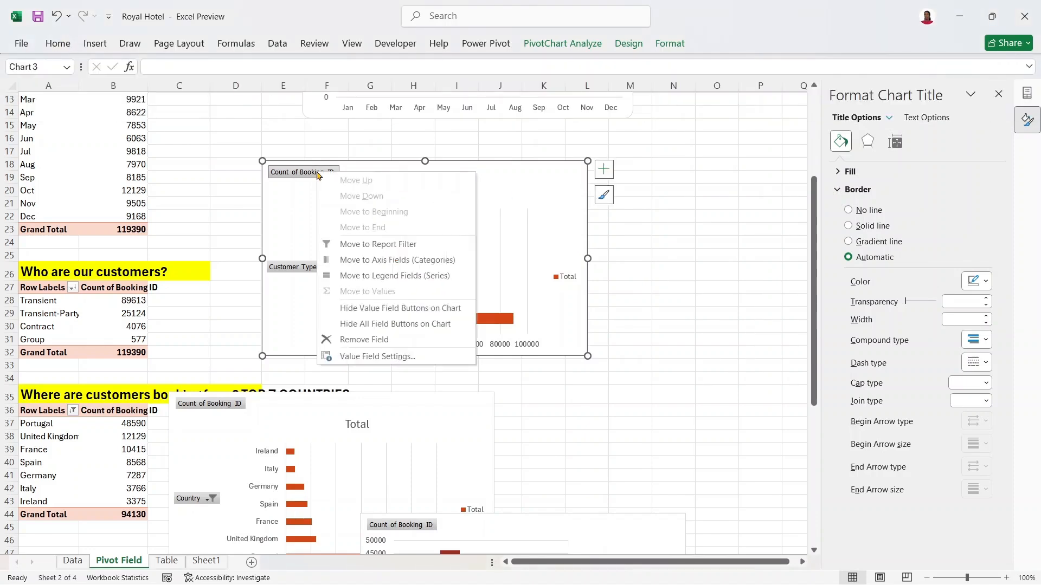
click(362, 325)
click(522, 345)
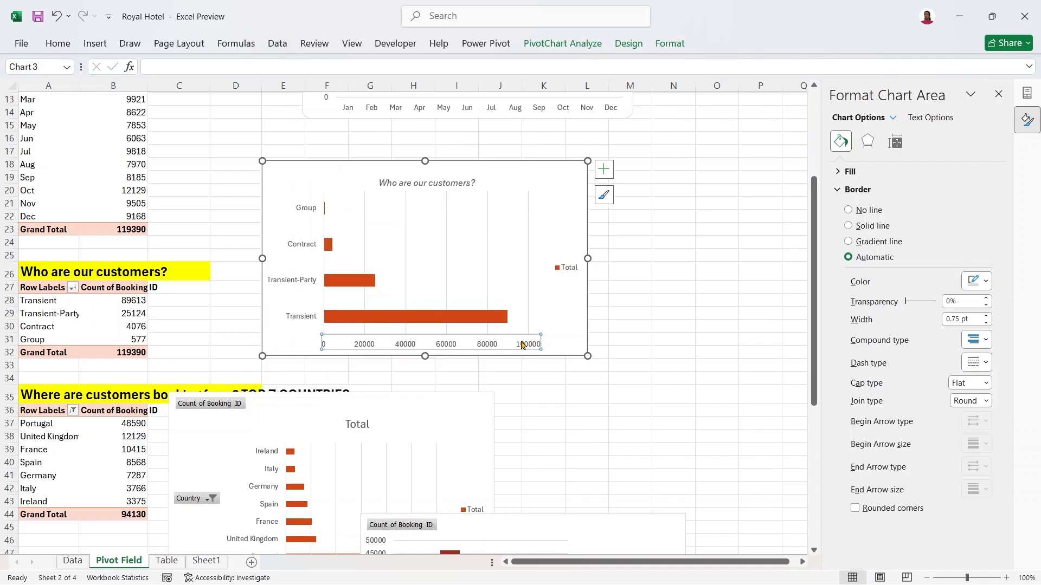
key(Delete)
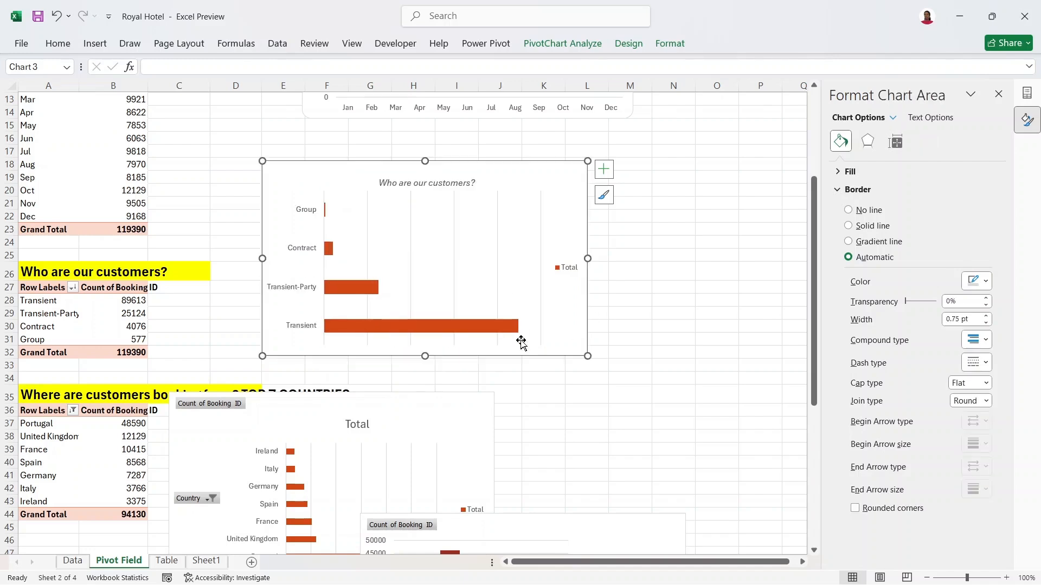
- Remove the customer type chart's legend and gridlines and give its chart area rounded corners
click(565, 269)
key(Delete)
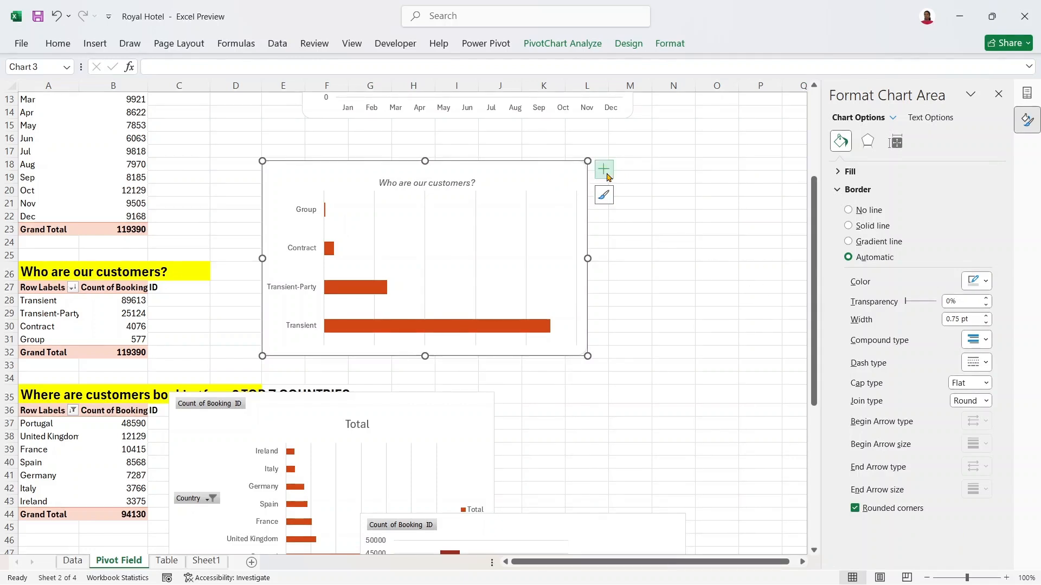
click(603, 169)
click(633, 266)
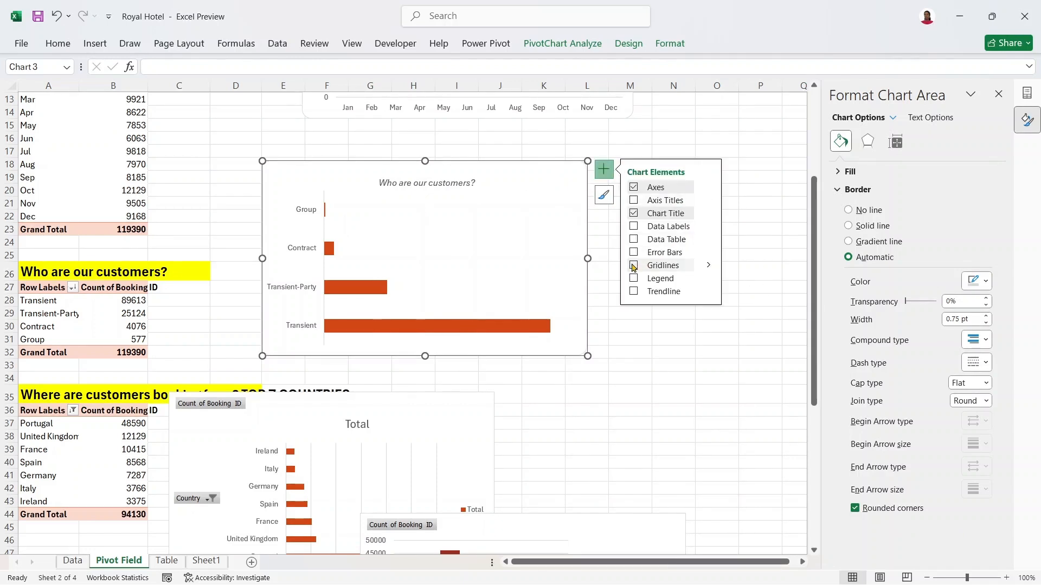
- Reverse the category order on the customer type chart's vertical axis
click(542, 210)
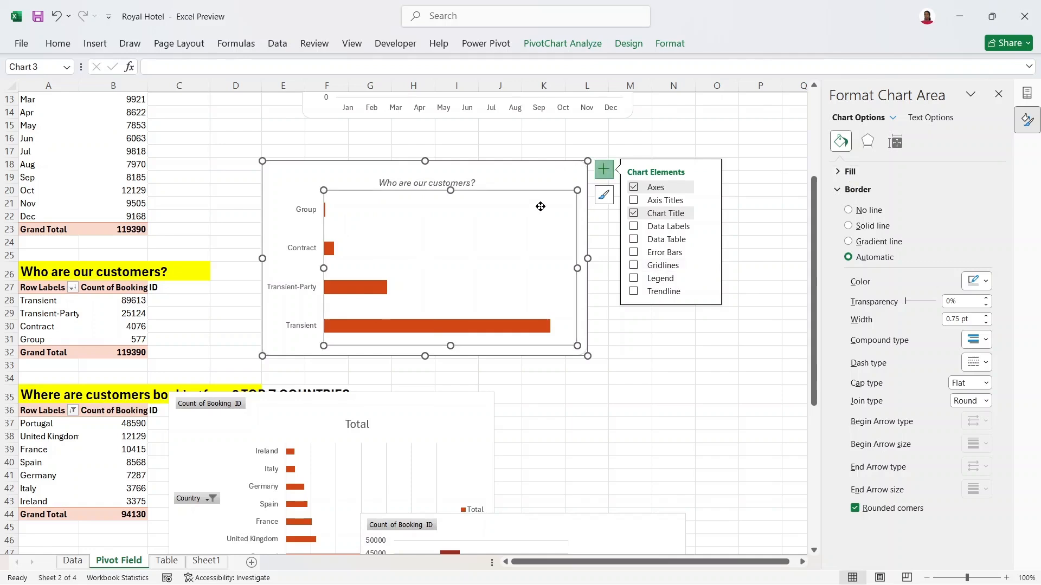
click(561, 182)
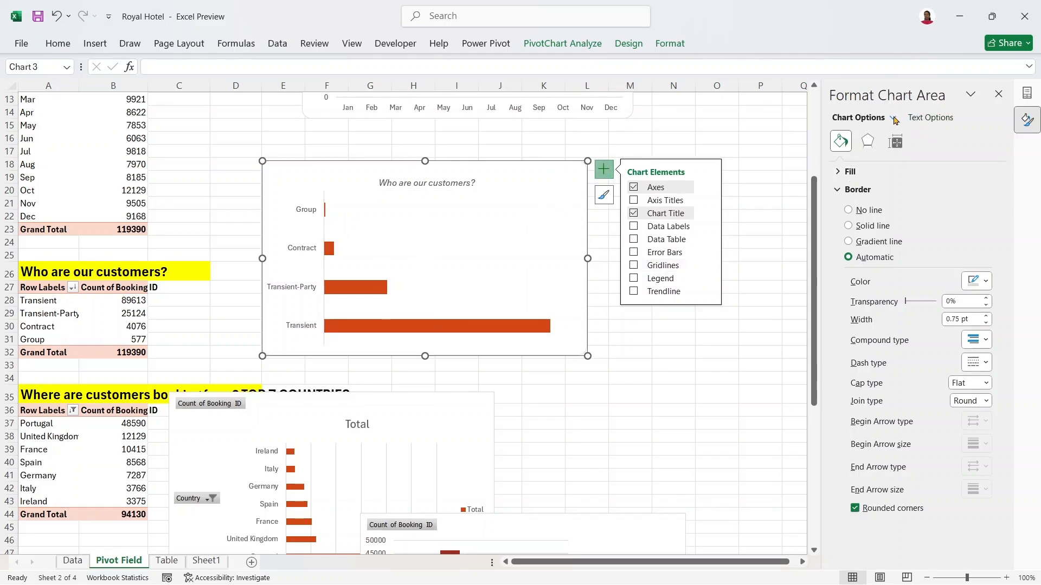
click(893, 118)
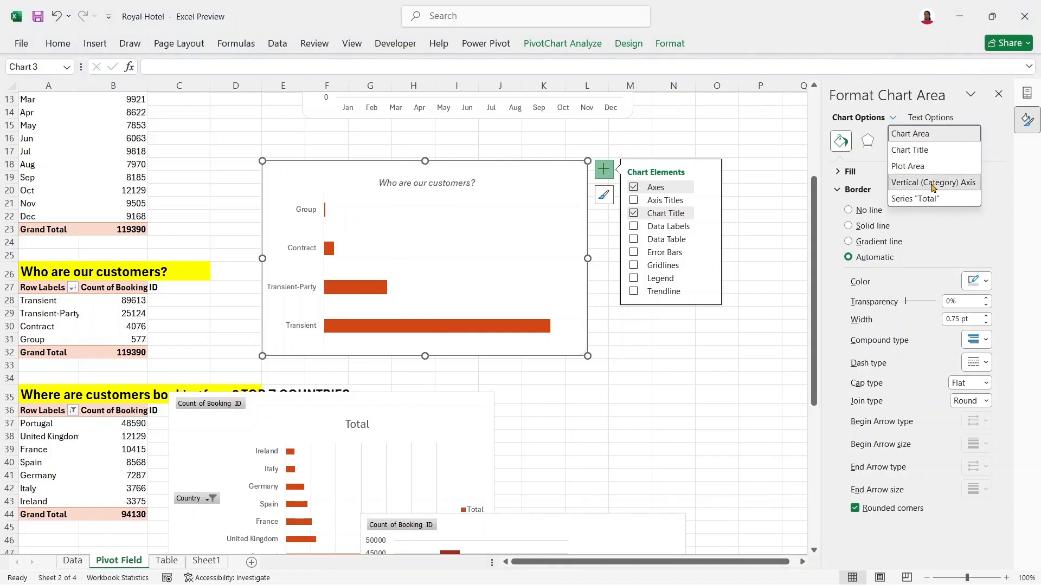
click(933, 184)
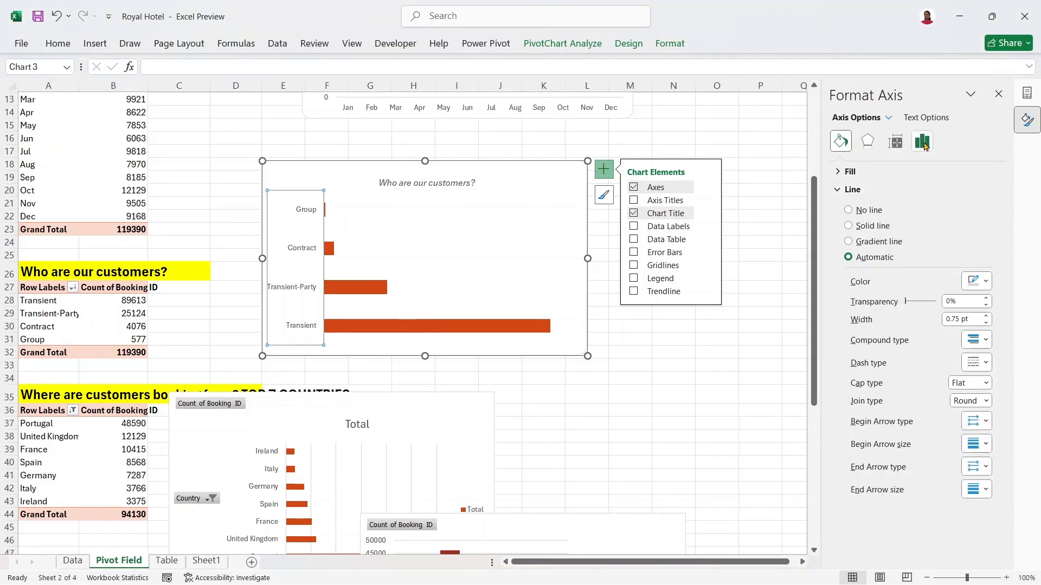
click(923, 142)
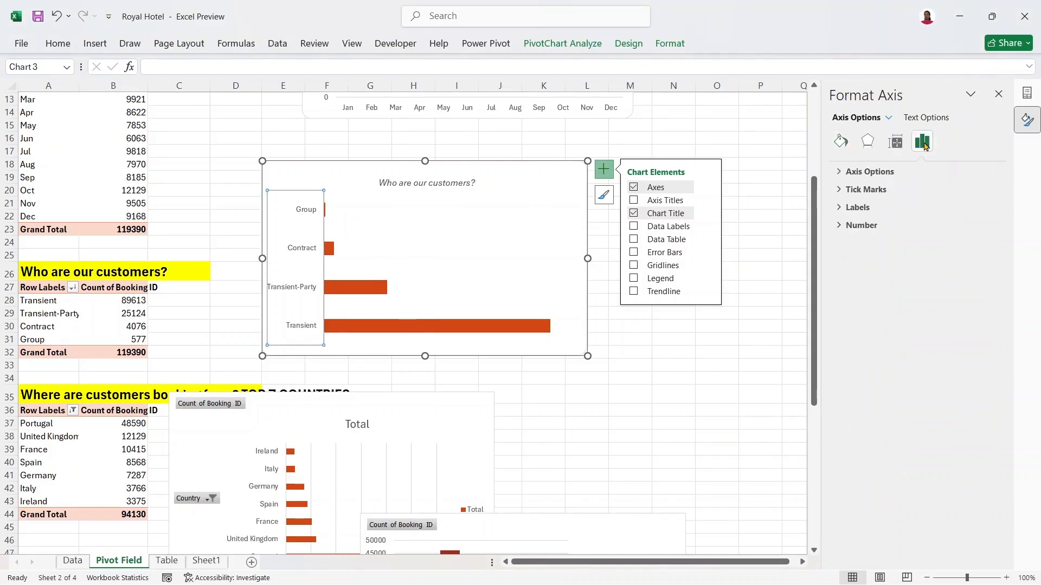
click(839, 173)
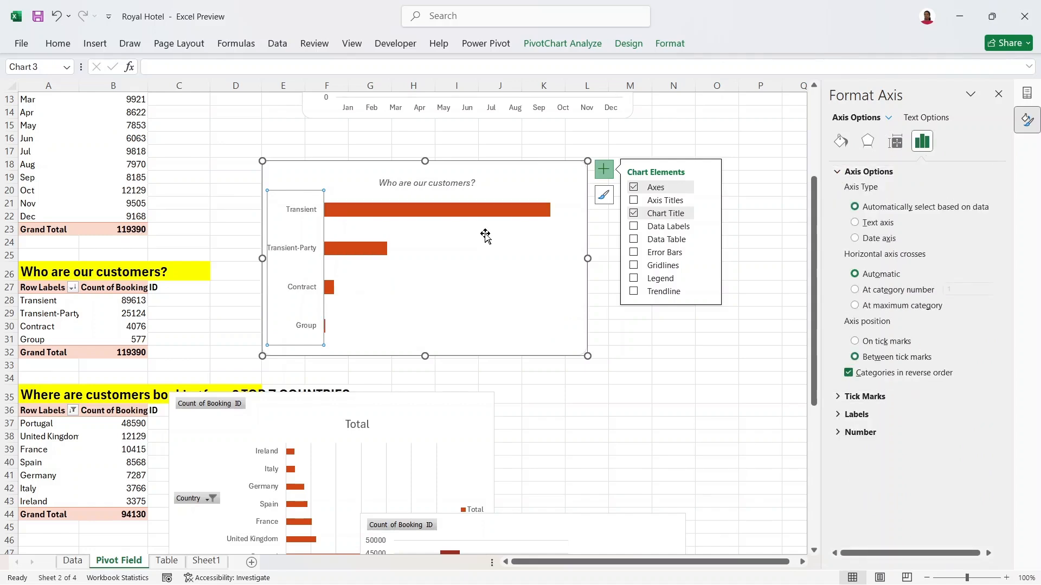
click(485, 235)
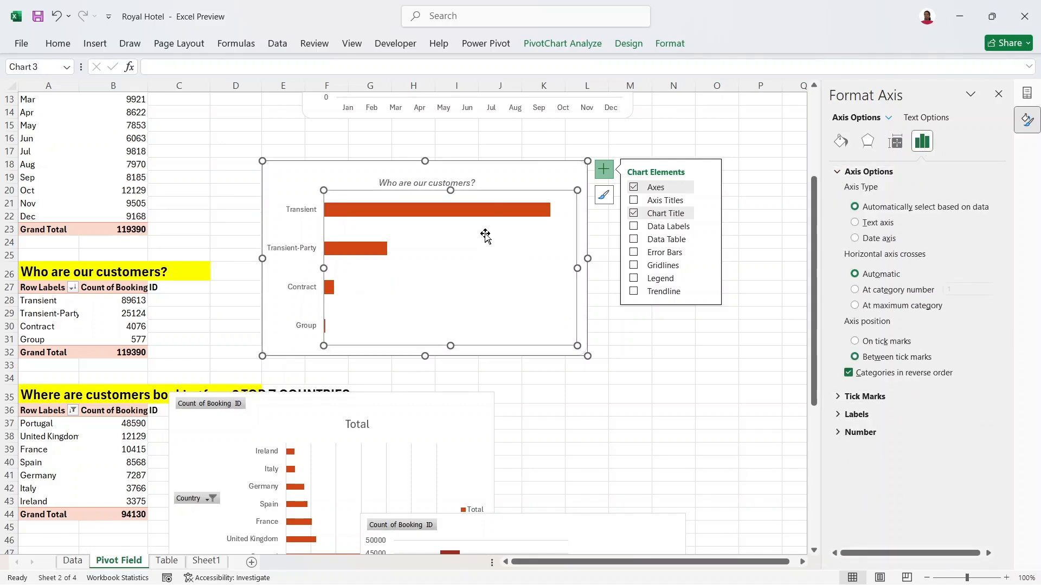
click(740, 155)
- Remove the outline from the customer type chart's bars and fill them with Brown, Accent 4, Darker 25%
click(467, 209)
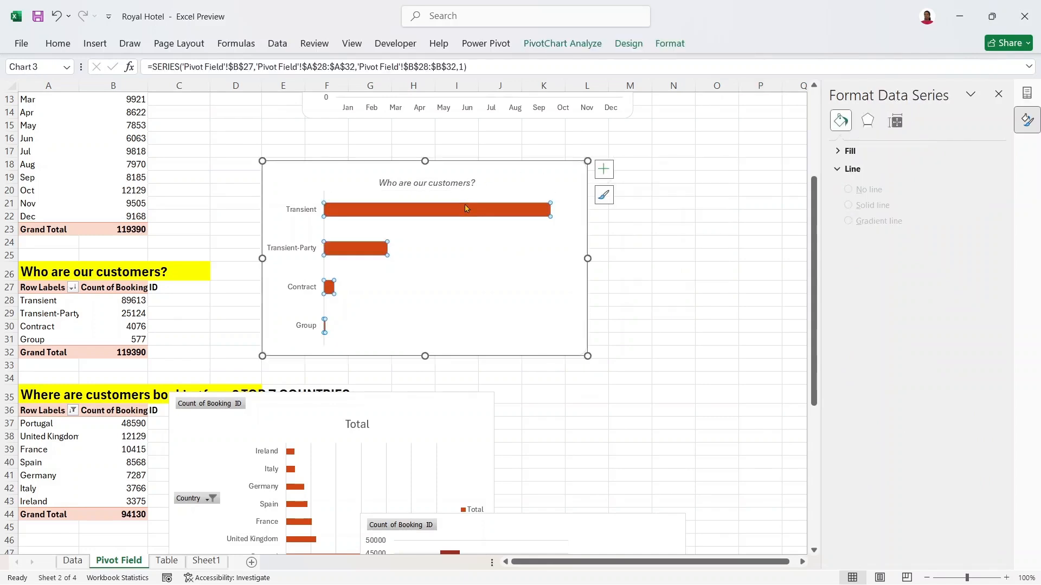
right_click(466, 208)
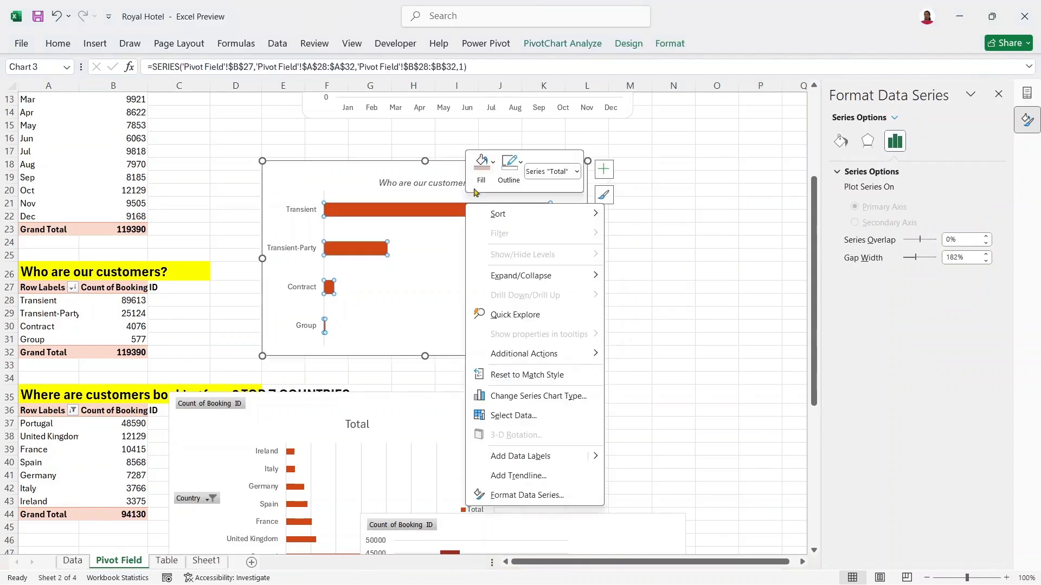
click(513, 167)
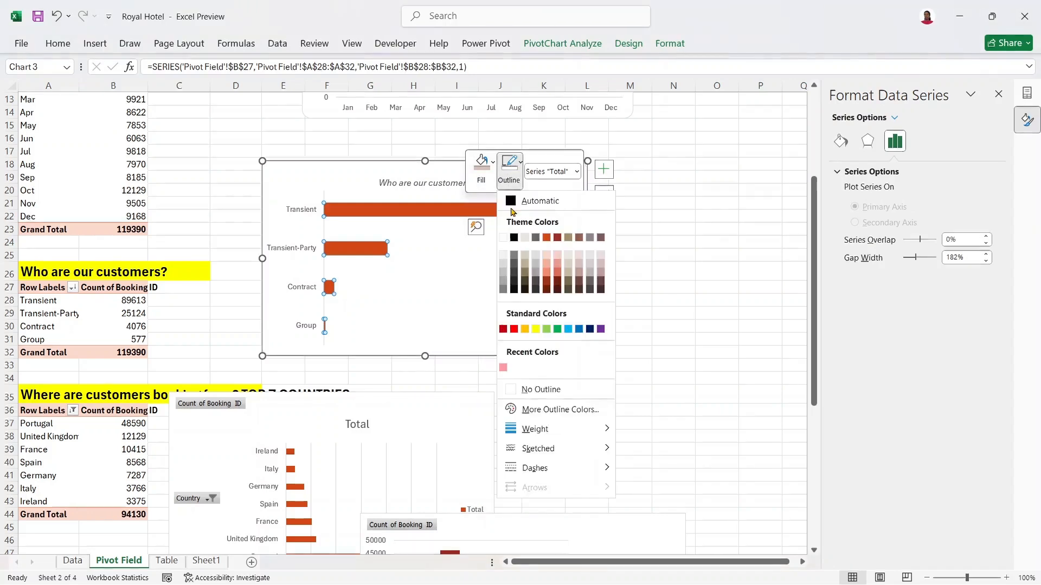
click(528, 389)
click(491, 165)
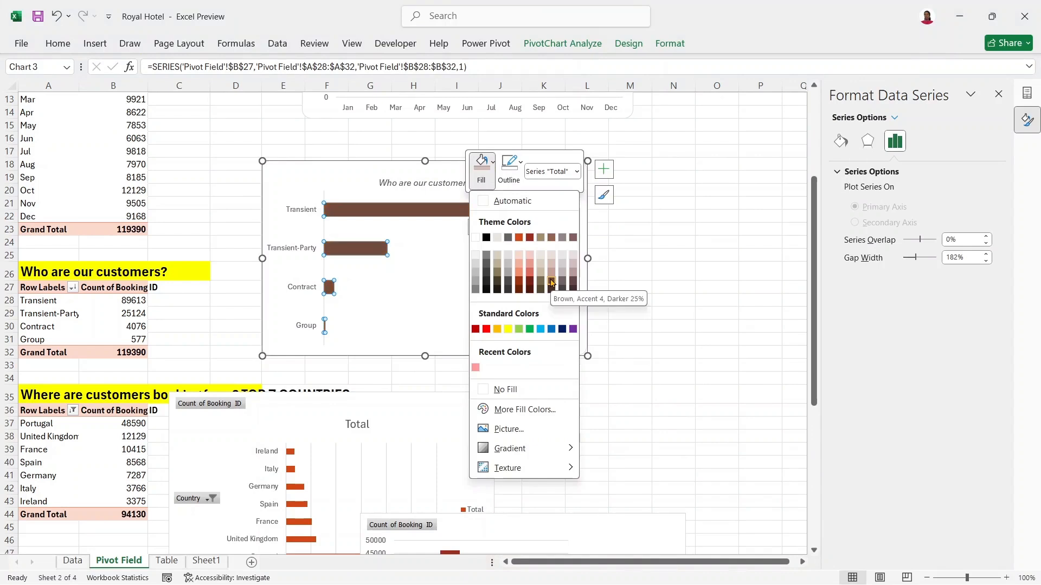
click(551, 282)
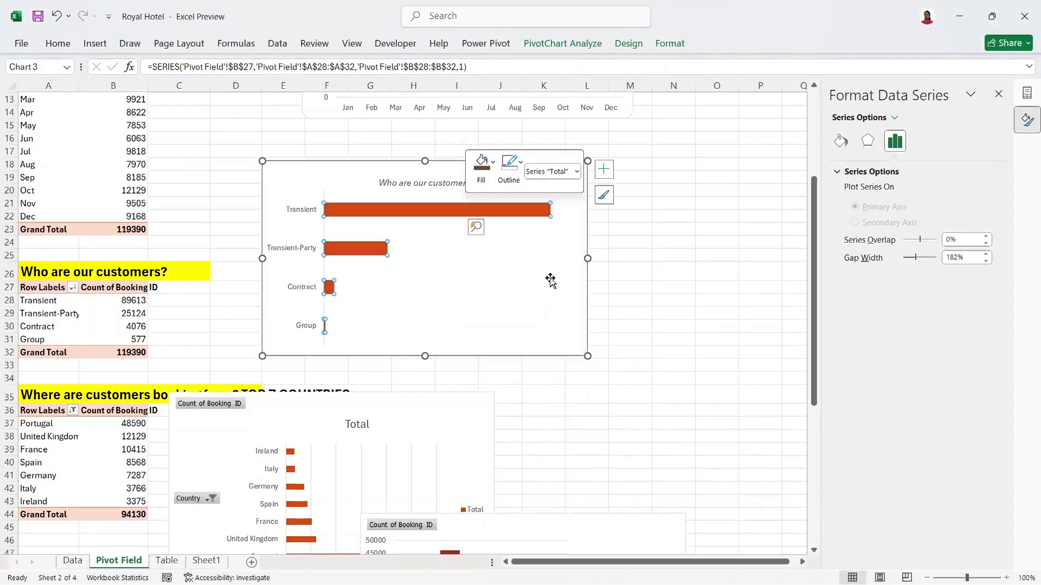
- Move the country bar chart up and to the right, clear of its pivot table, and make it smaller
drag(816, 244, 816, 306)
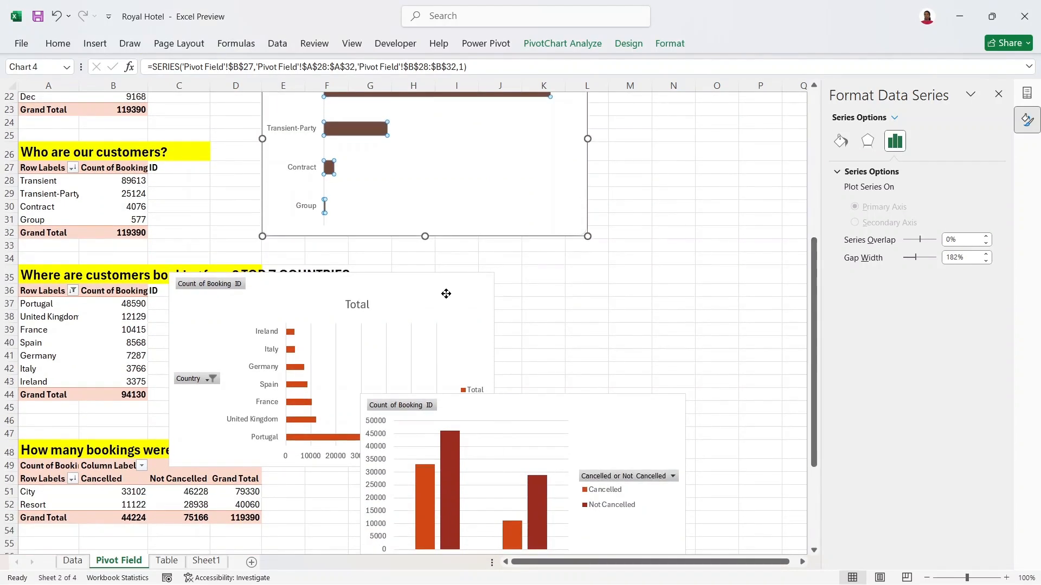
drag(450, 292, 632, 204)
click(512, 135)
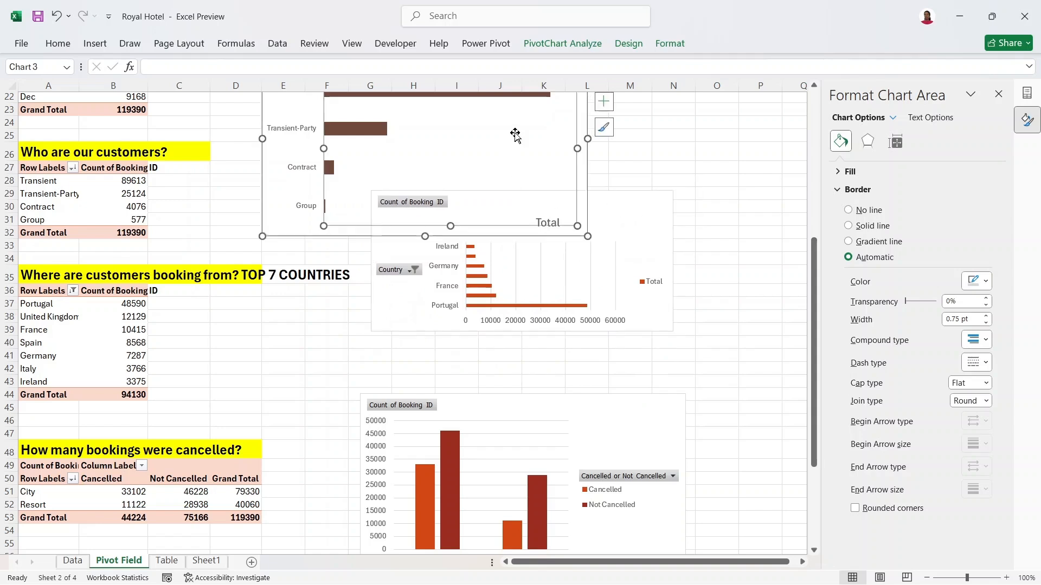
click(618, 216)
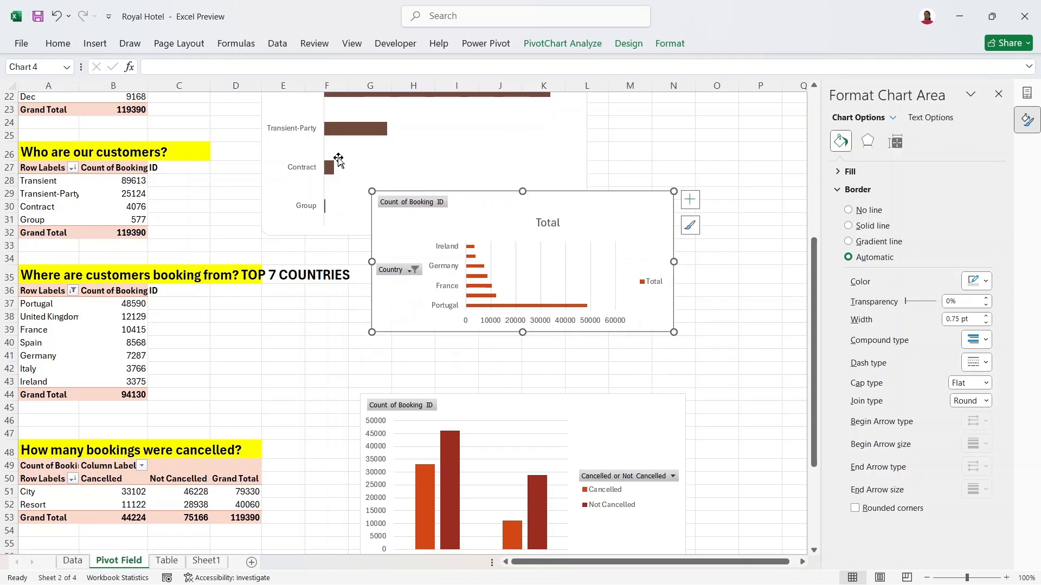
- Move the customer type chart slightly up and to the left, away from the country chart
drag(813, 259, 813, 207)
click(543, 163)
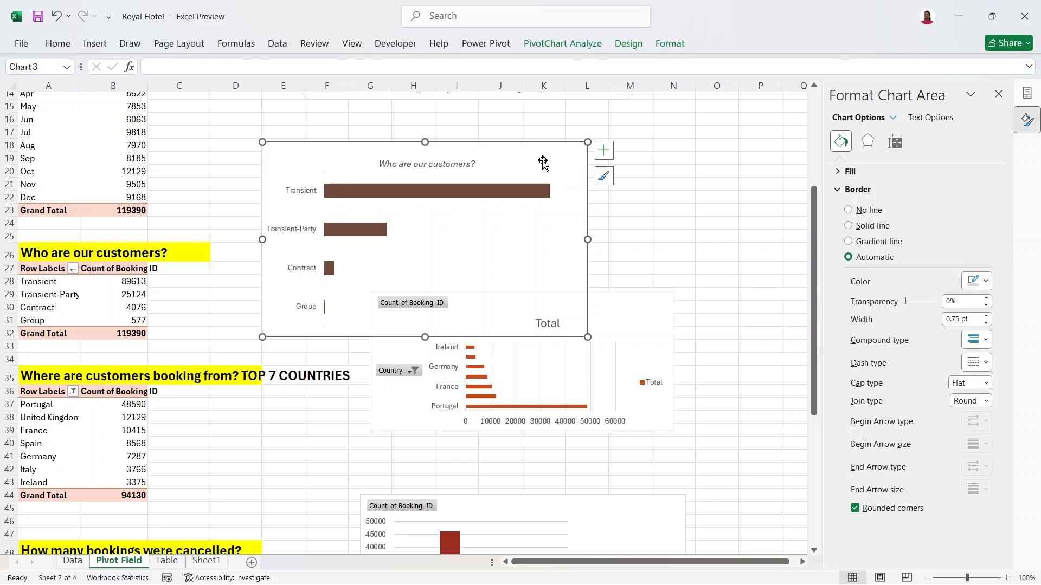
drag(543, 163, 508, 139)
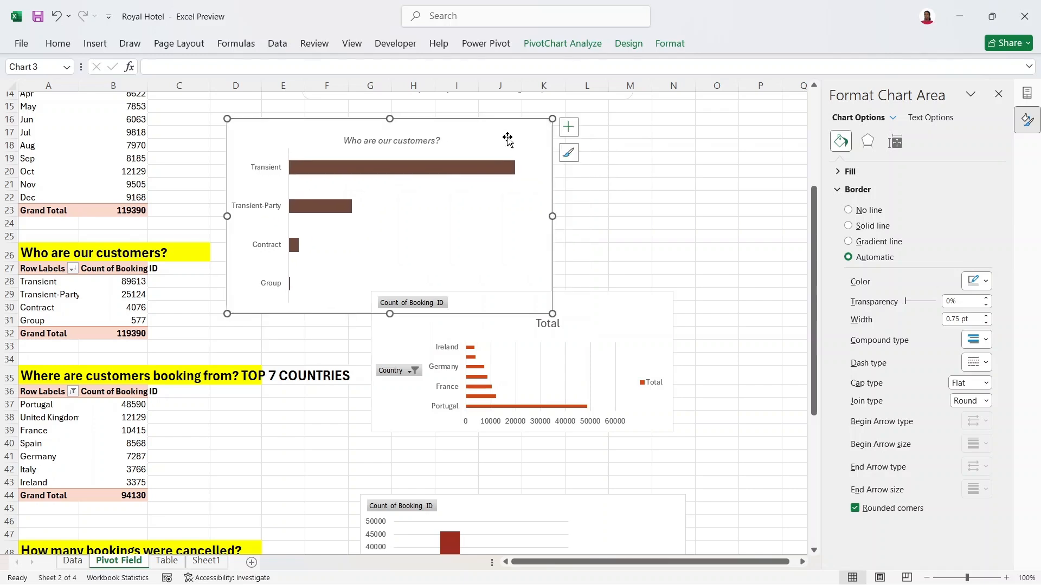
- Style the country chart like the customer type chart, with brown bars, italic title, reversed categories and rounded corners, and make it slightly taller
click(615, 312)
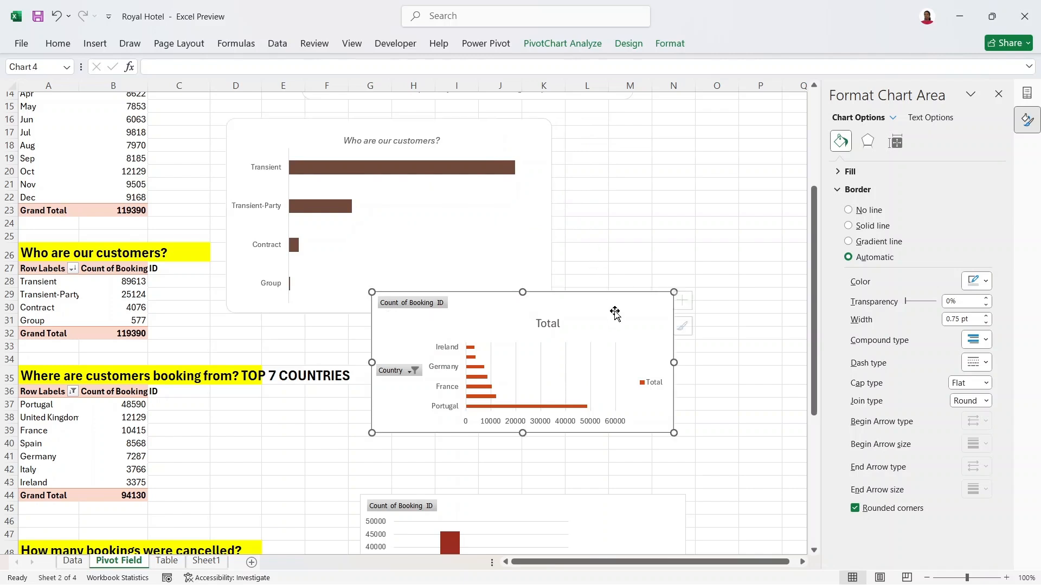
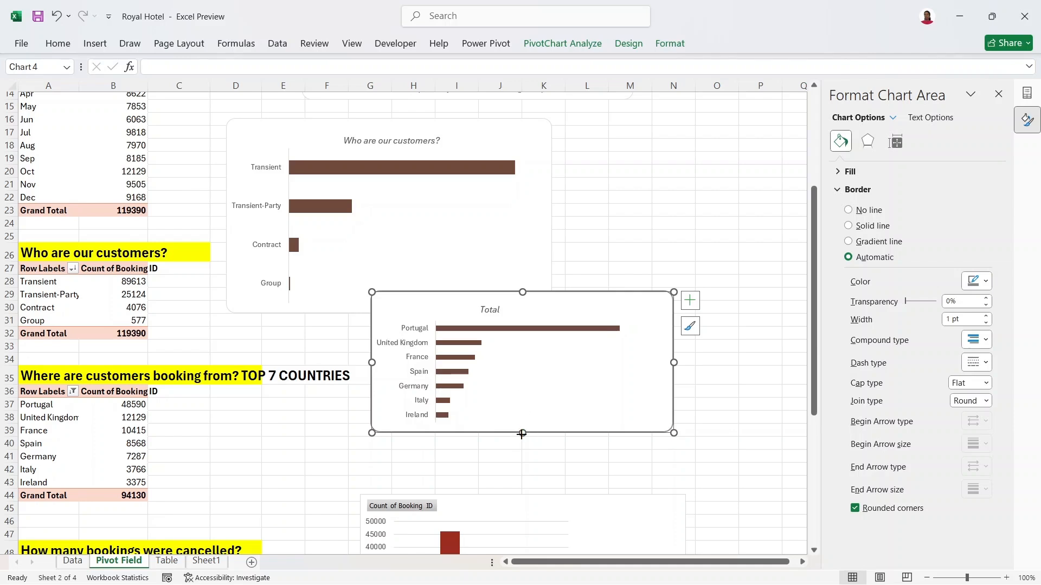
drag(522, 433, 522, 453)
- Add data labels at the outside end of the customer type chart's bars
click(492, 142)
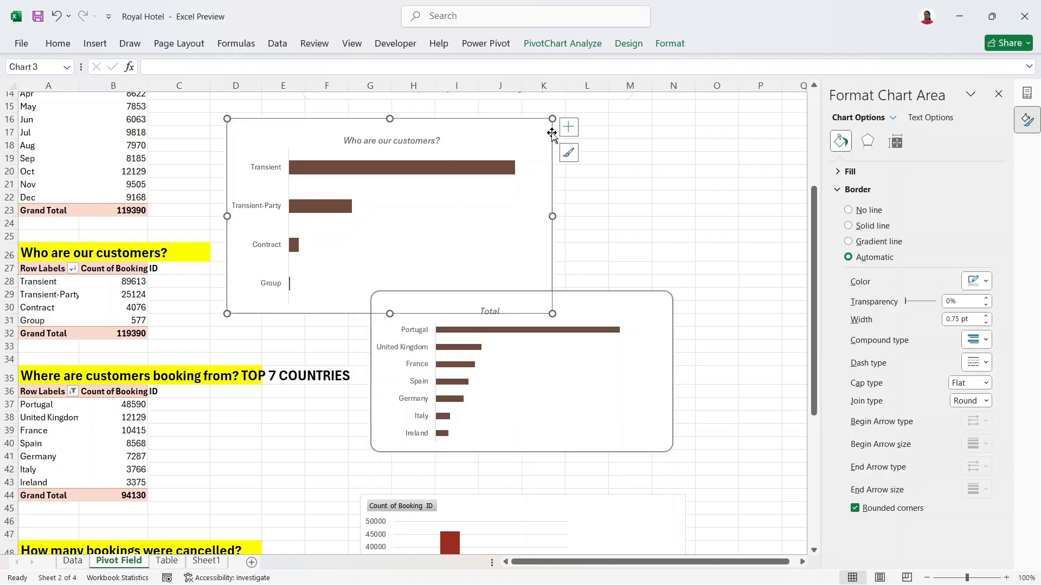
click(574, 130)
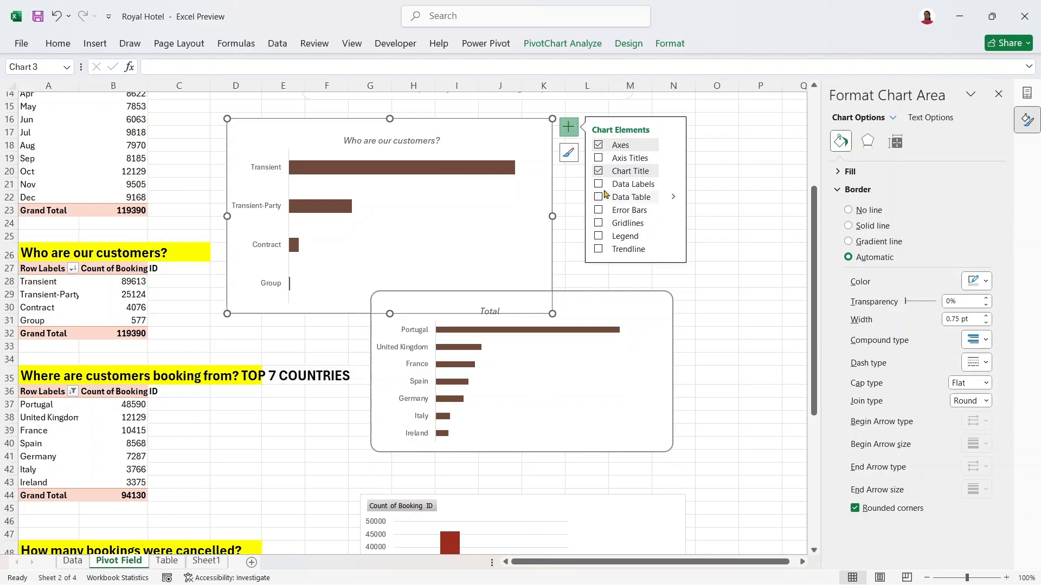
click(667, 185)
click(675, 185)
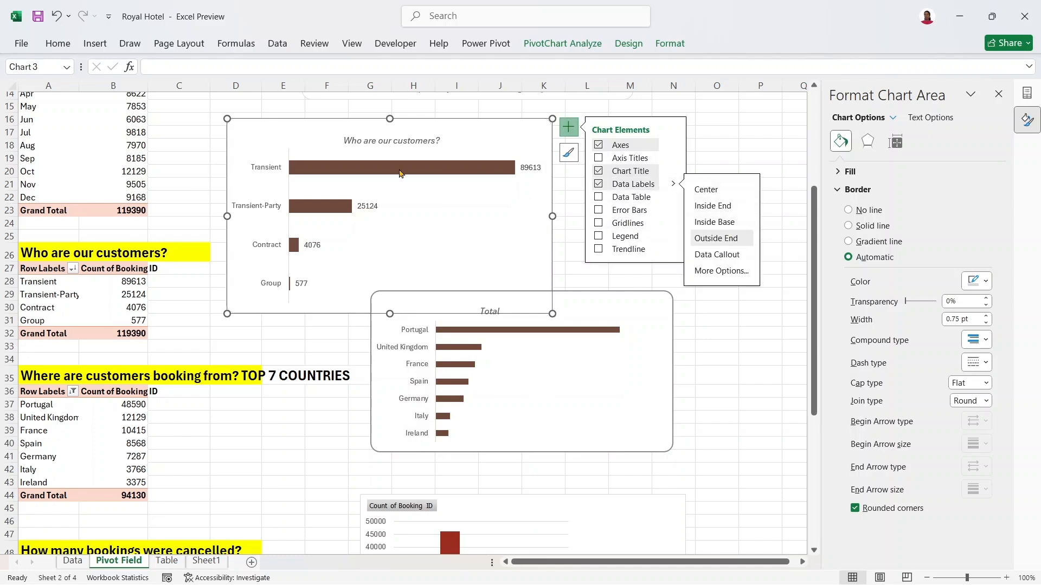
- Add data labels at the outside end of the country chart's bars
click(610, 307)
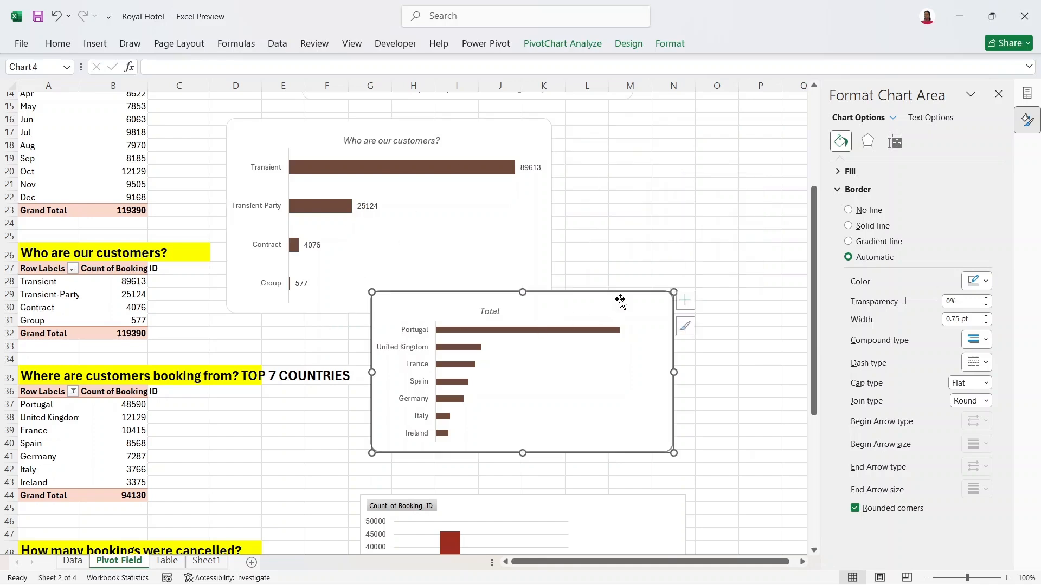
click(690, 300)
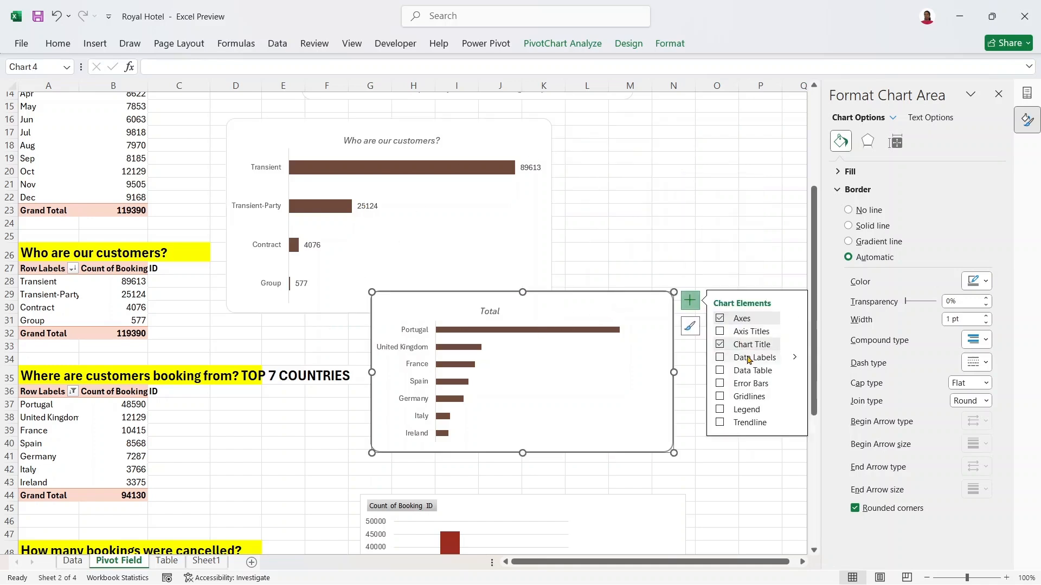
click(795, 358)
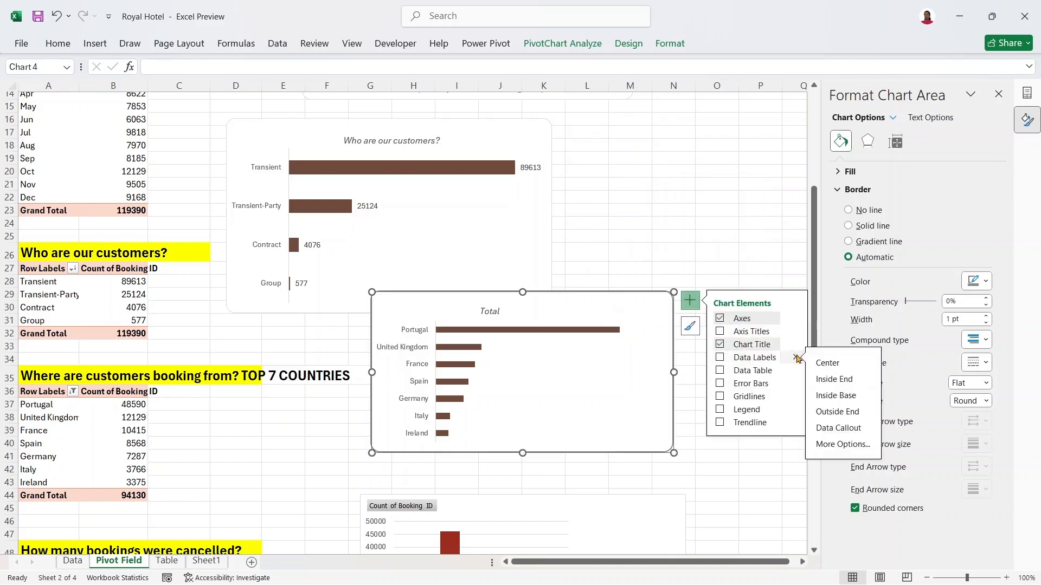
click(849, 422)
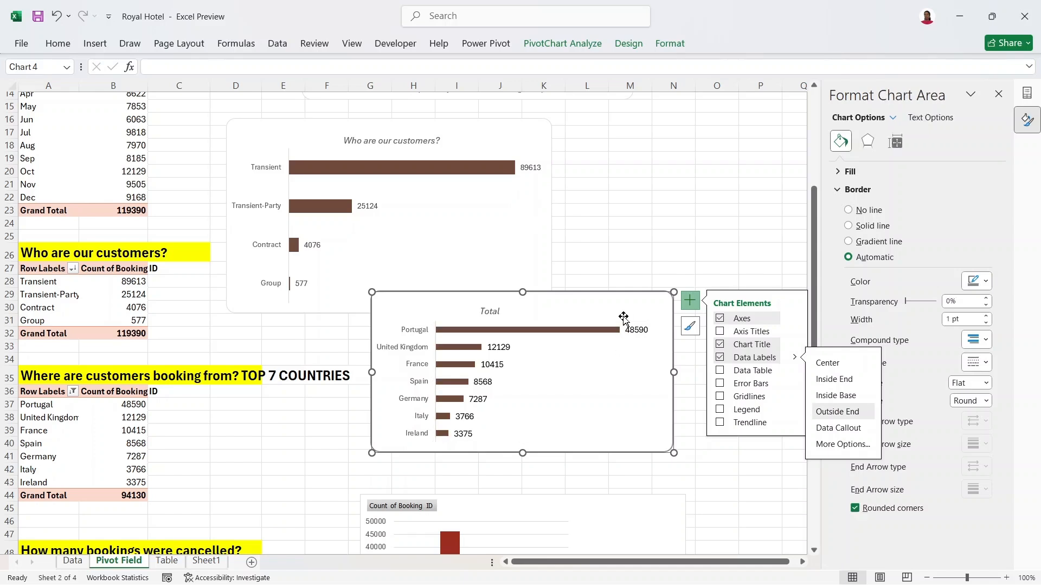
- Move the country chart slightly to the left and remove its chart area outline
drag(604, 305, 591, 309)
right_click(592, 307)
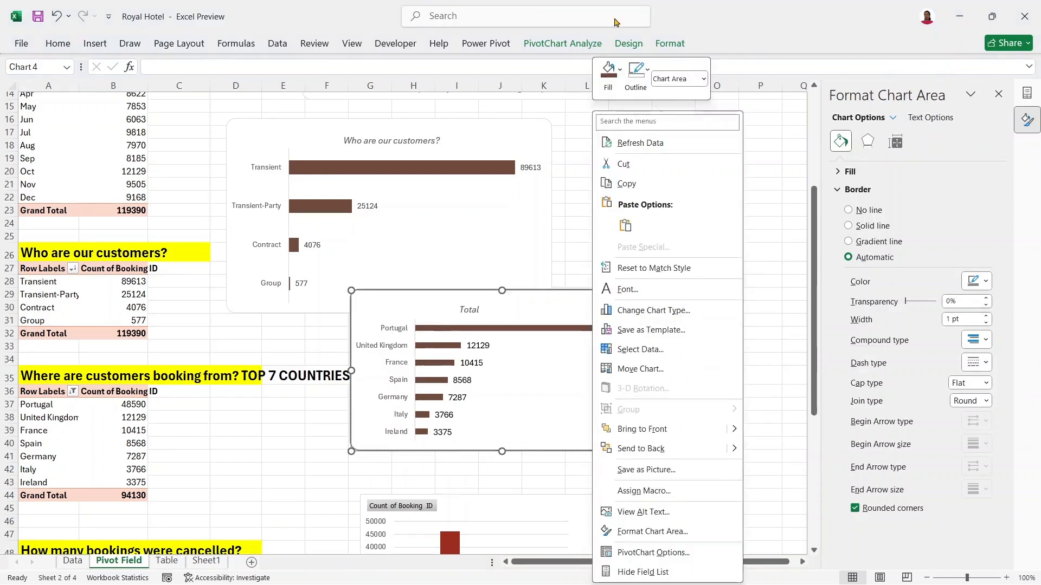
click(635, 72)
click(642, 299)
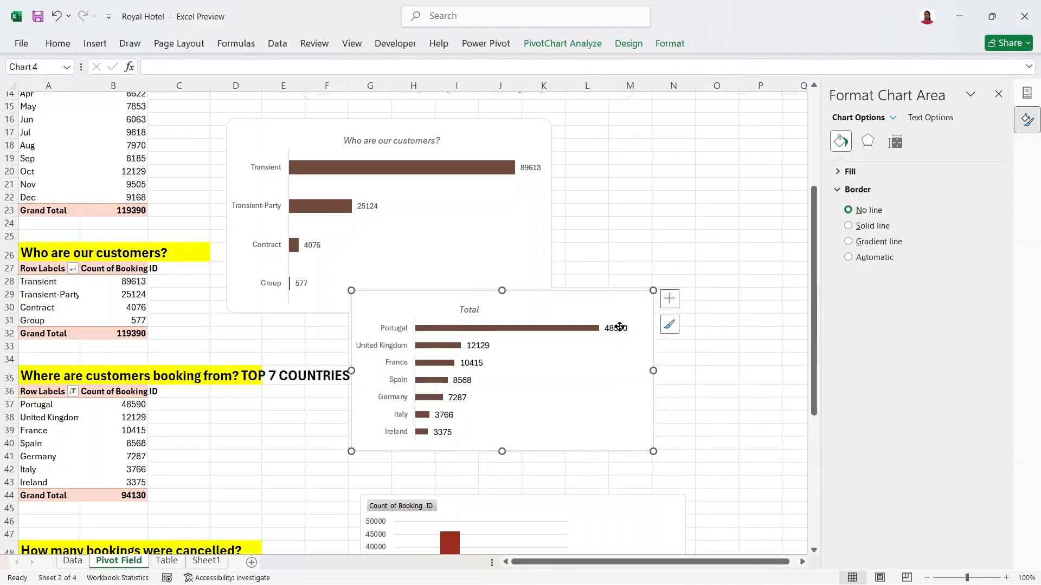
- Select the customer type chart's data labels and keep the font formatting commands permanently displayed
click(620, 327)
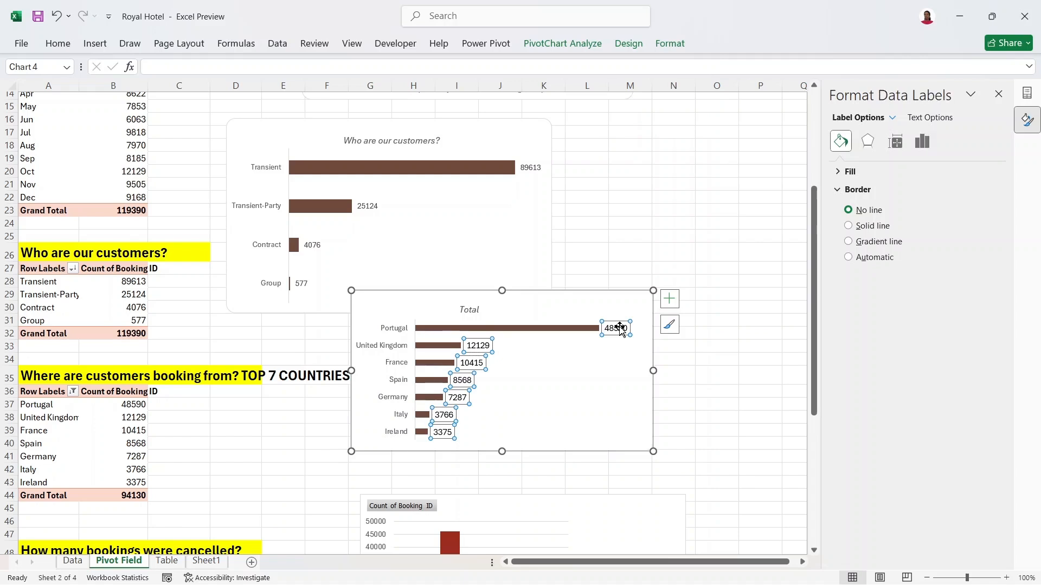
click(531, 166)
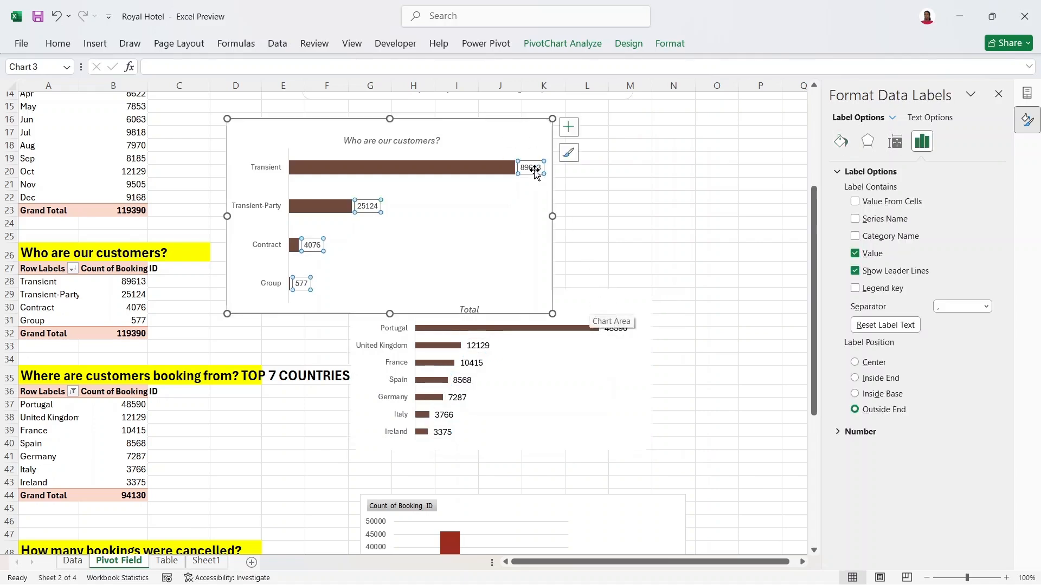
click(58, 43)
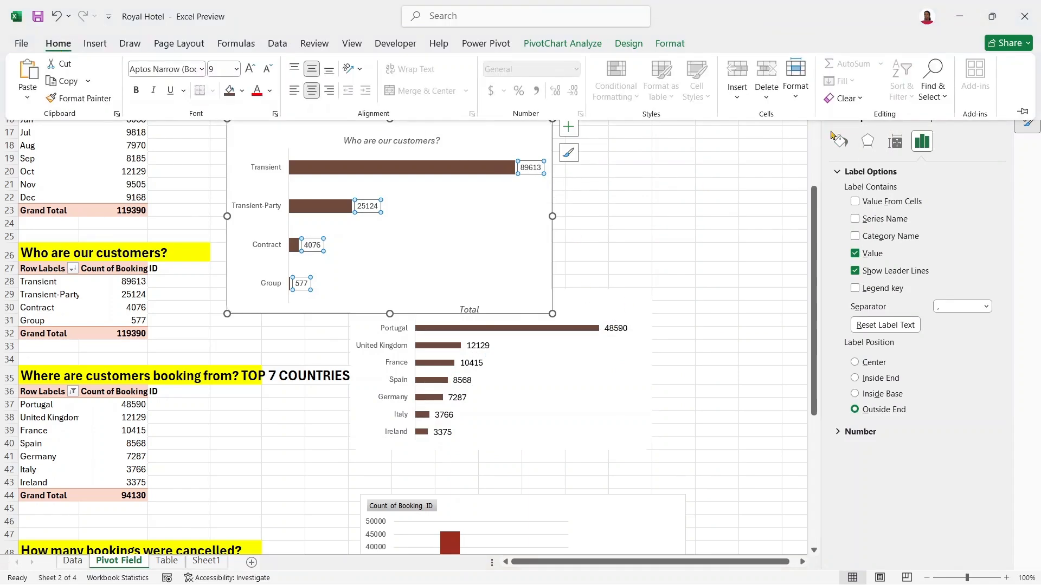
click(1026, 113)
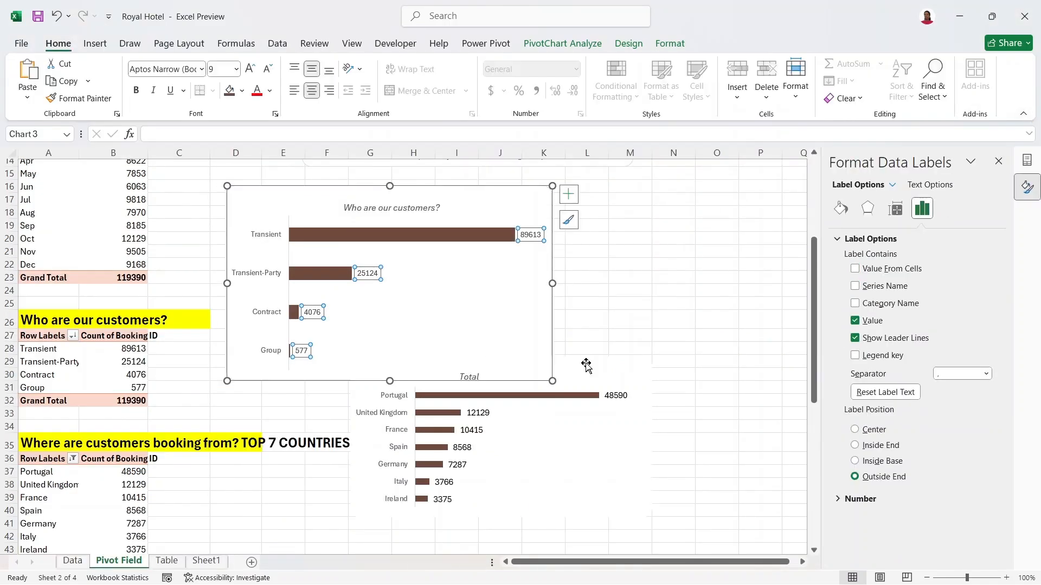
- Move the country chart up over the customer type chart and increase its height
click(604, 372)
drag(604, 371, 587, 268)
click(618, 277)
drag(495, 419, 497, 454)
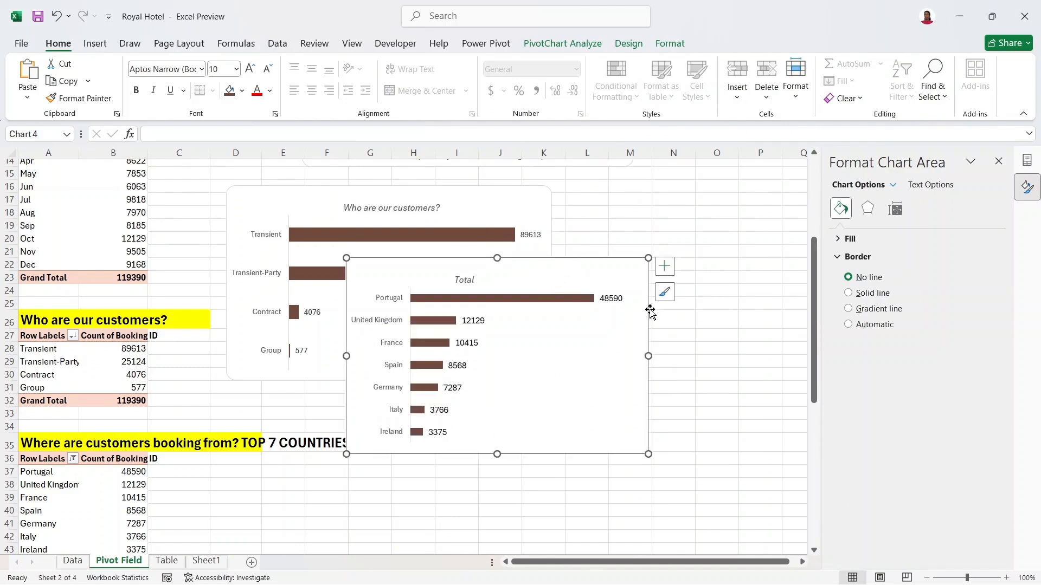
- Increase the customer type chart's data labels to 10 pt
click(539, 214)
click(531, 235)
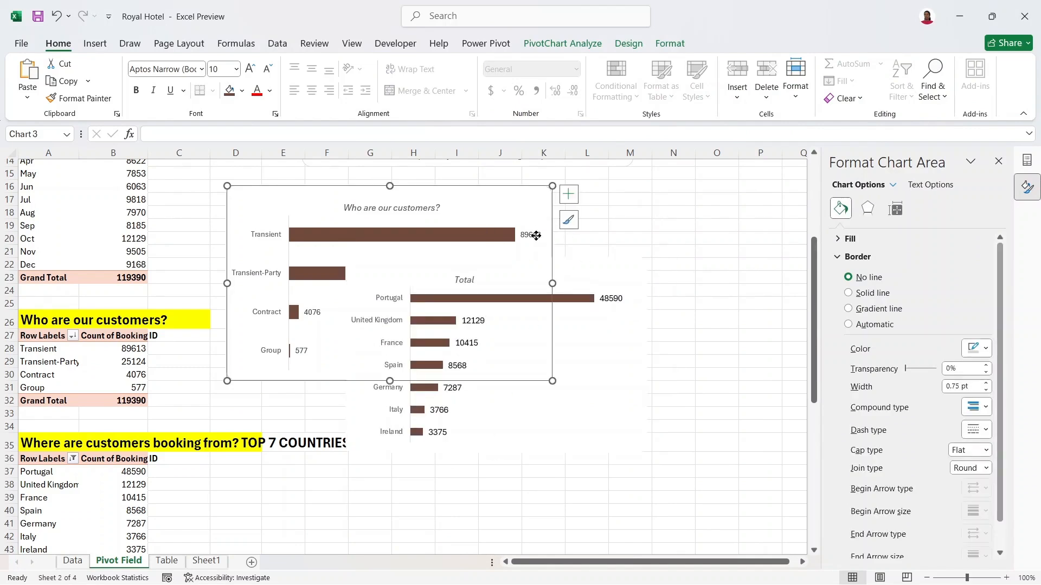
click(250, 68)
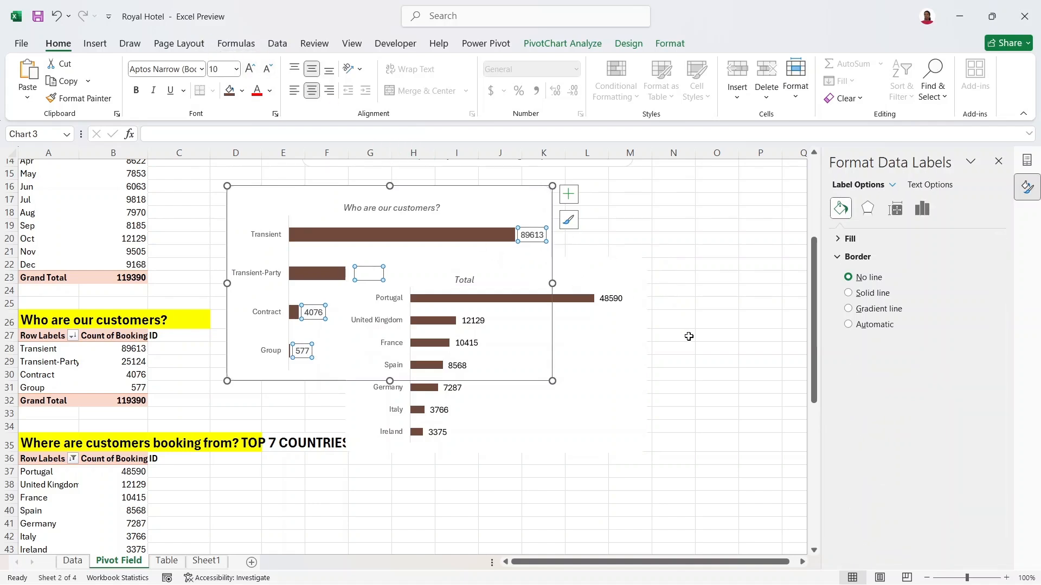
- Change the font colour of the country chart's data labels to a dark grey shade of the black theme colour
double_click(618, 297)
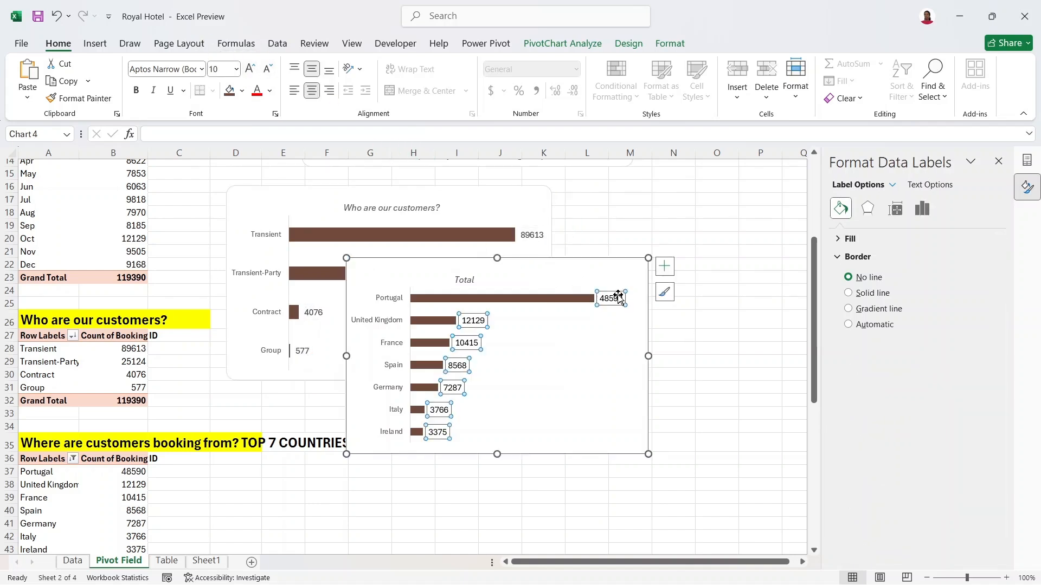
click(241, 91)
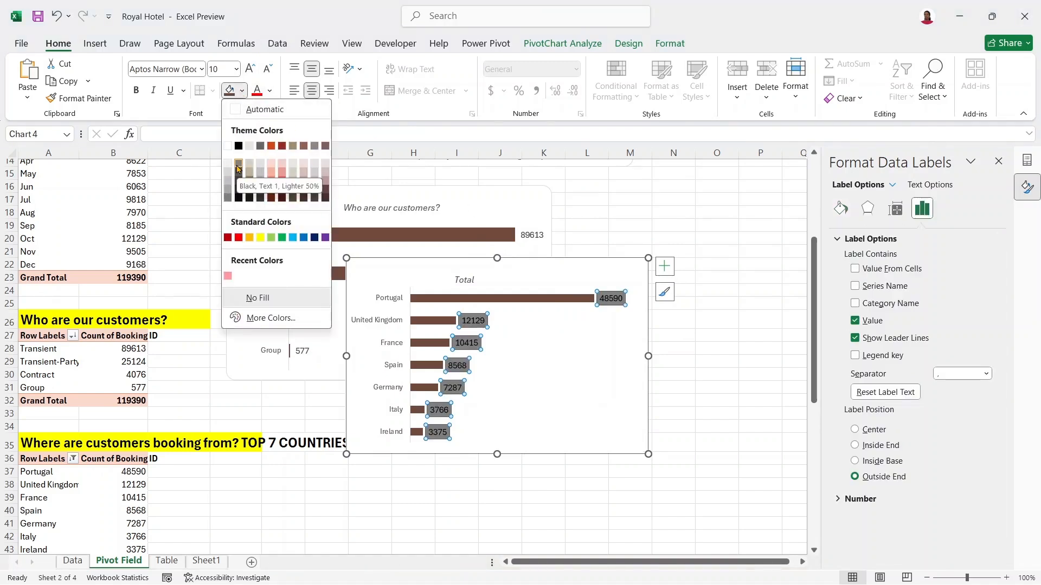
click(266, 92)
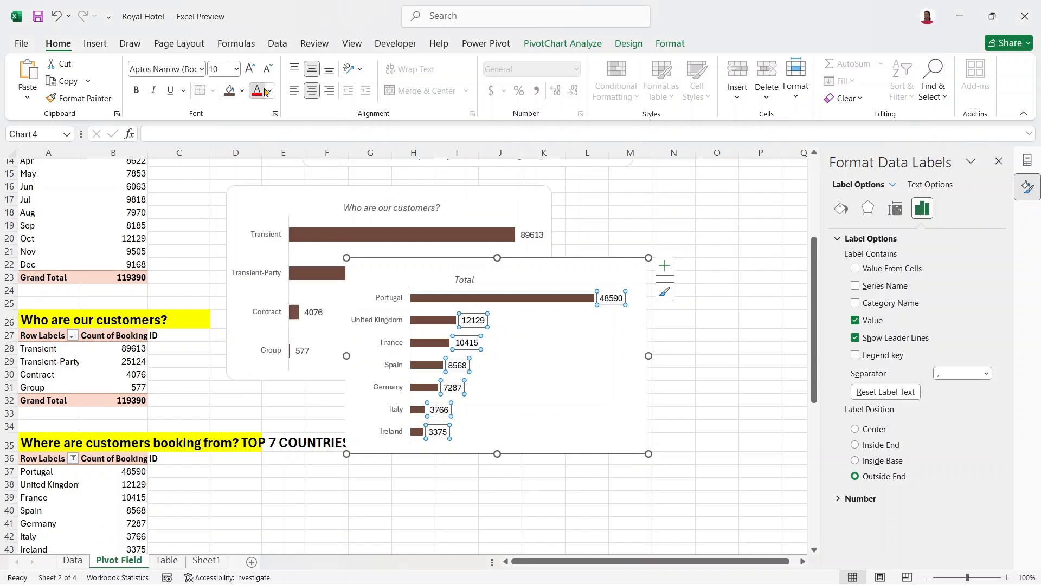
click(268, 91)
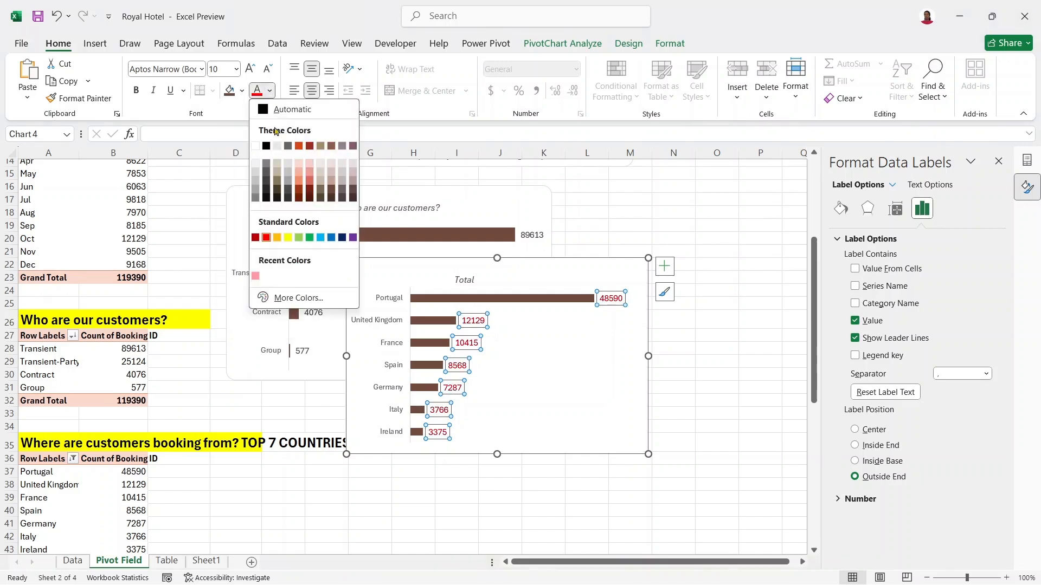
click(266, 181)
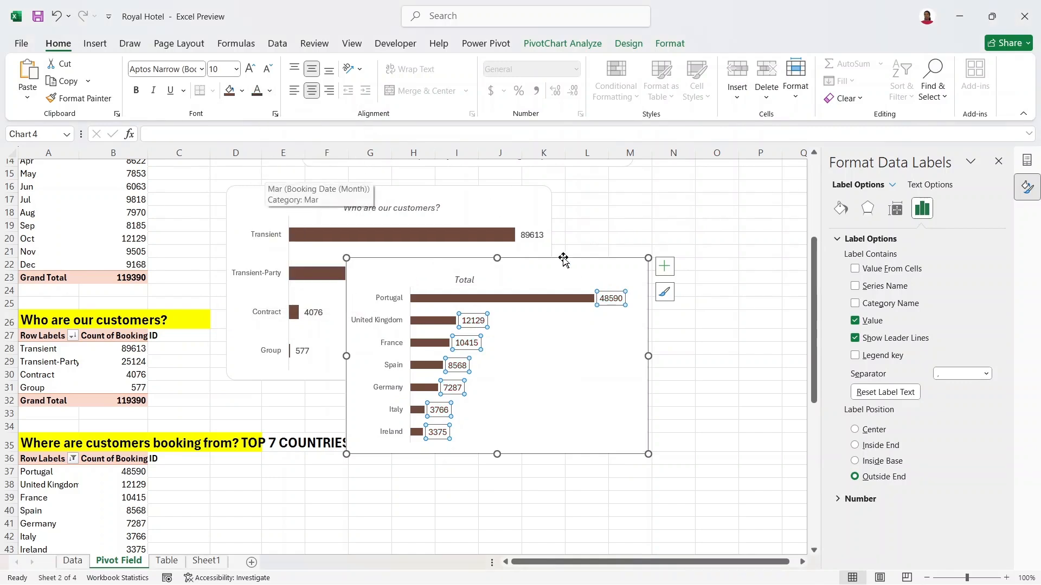
- Reduce the country chart's height slightly and place it over the lower edge of the customer type chart
click(532, 233)
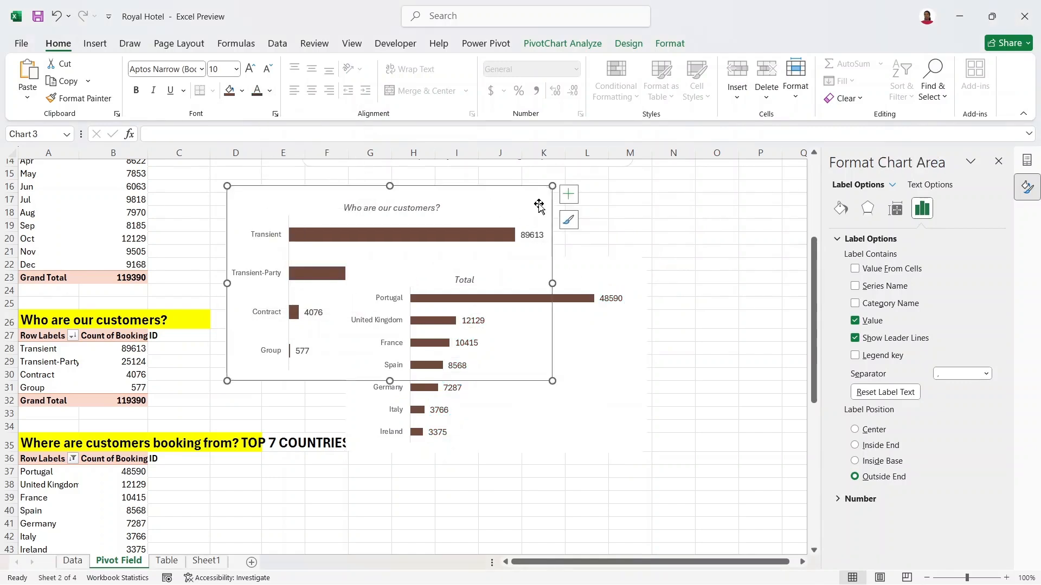
click(614, 270)
drag(618, 263, 663, 220)
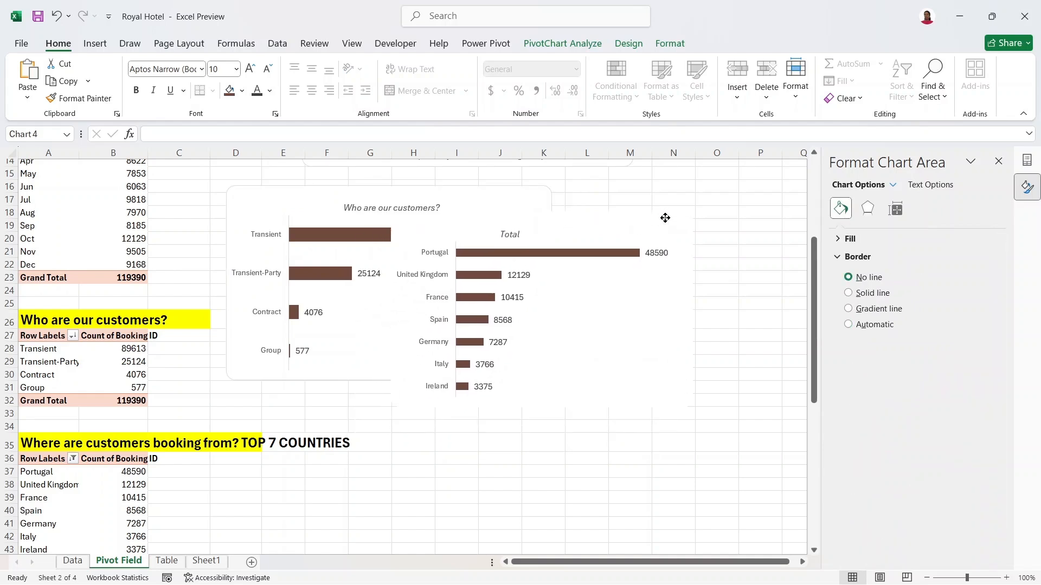
drag(542, 407, 542, 395)
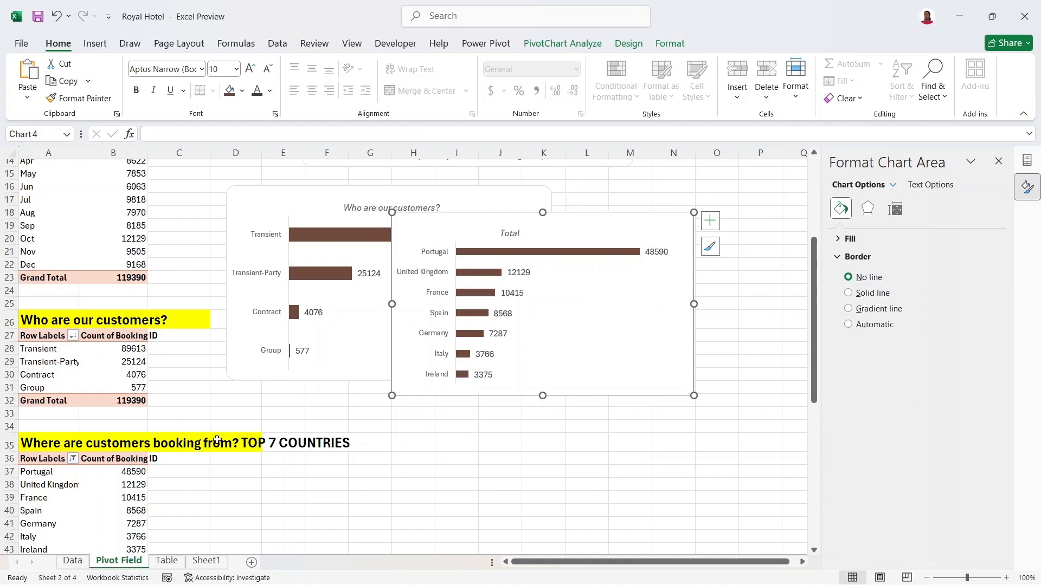
drag(567, 229, 450, 373)
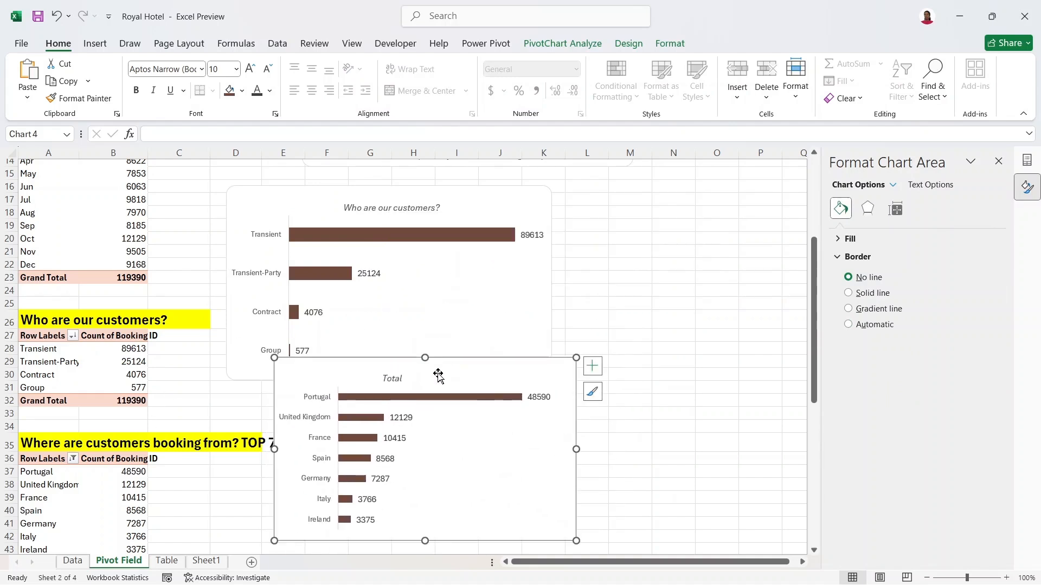
- Change the country chart's title from Total to "Top 7 countries our customers are booking from."
click(387, 377)
drag(387, 377, 437, 379)
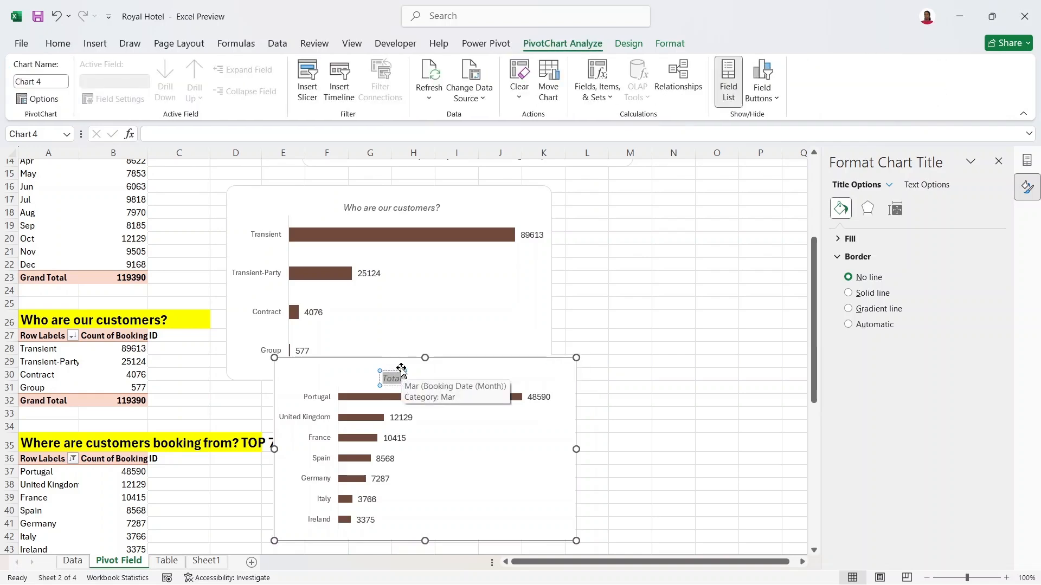
text(Top 7 countries)
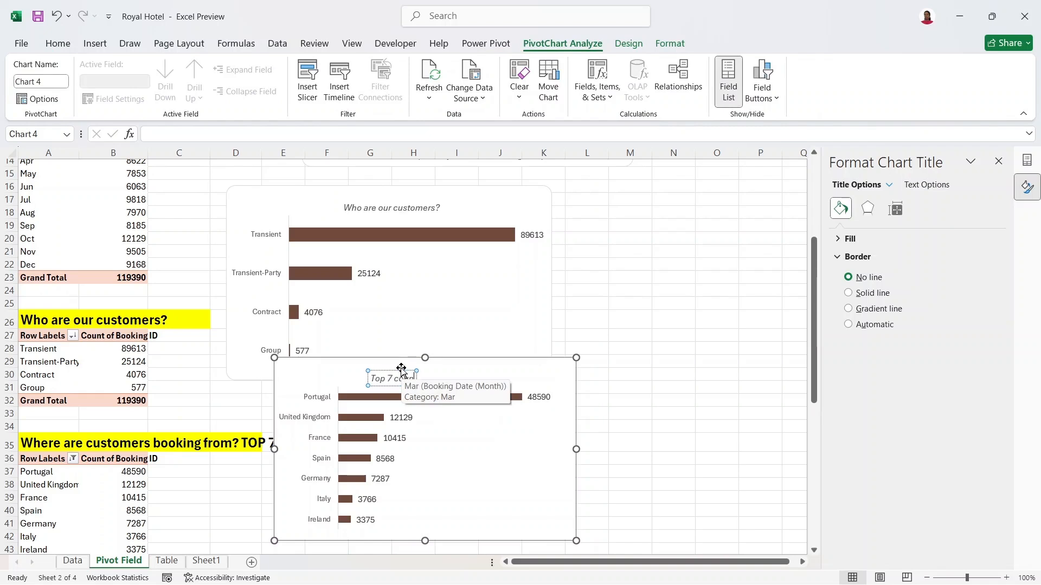
text( of our custo)
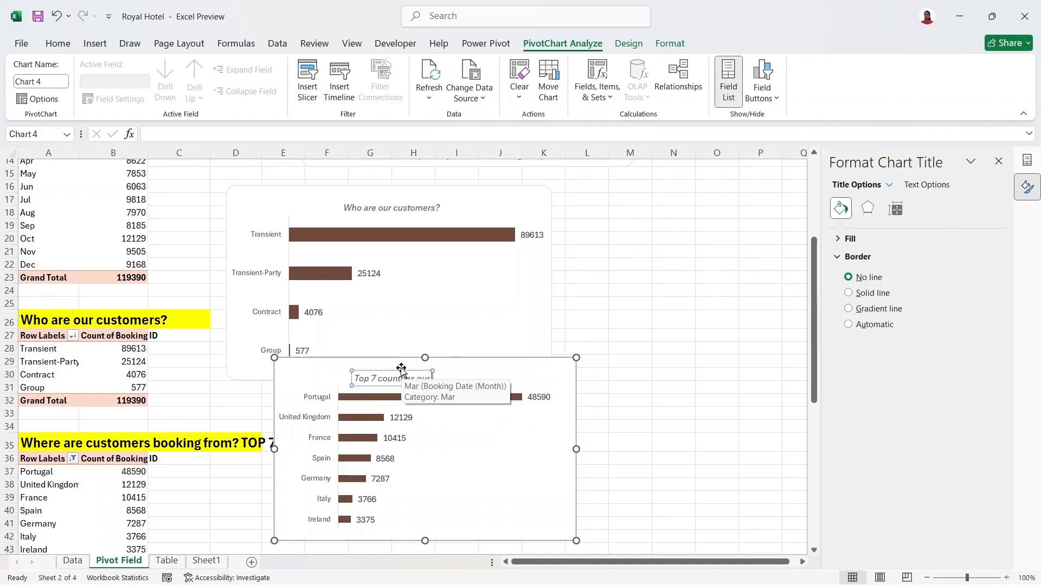
text(mers are bo)
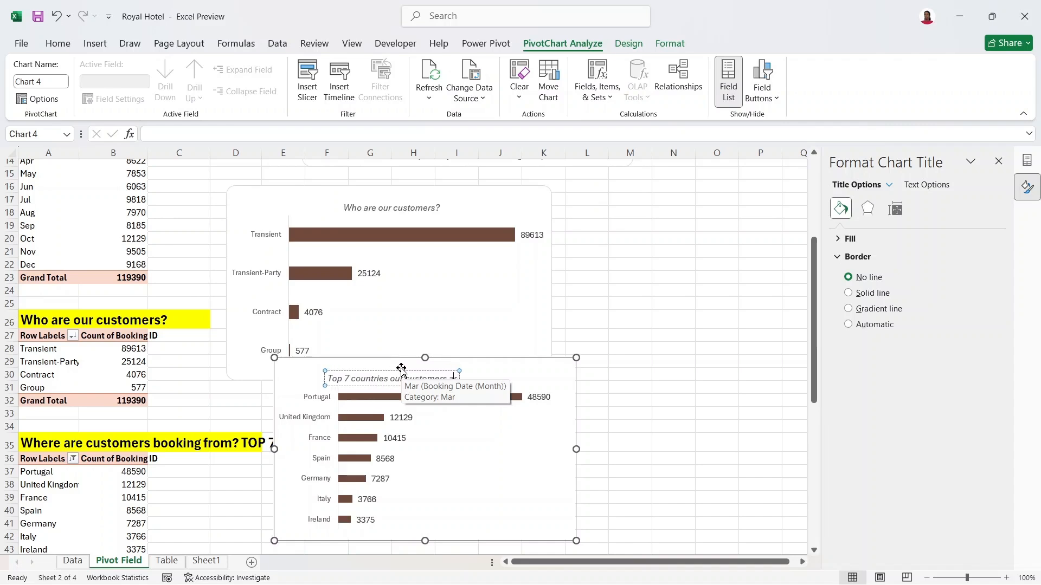
text(oking from)
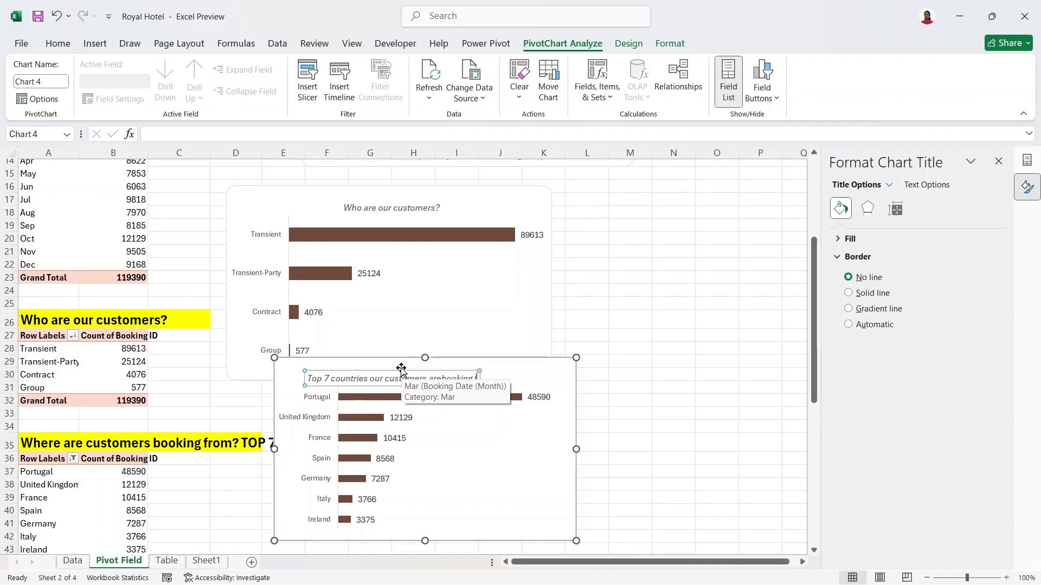
text(.)
click(699, 400)
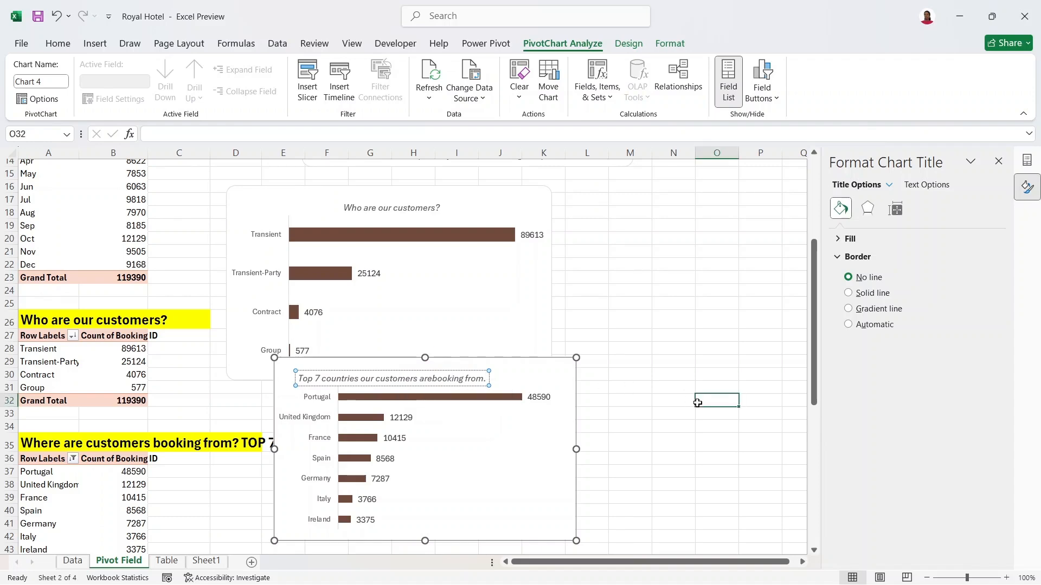
click(457, 378)
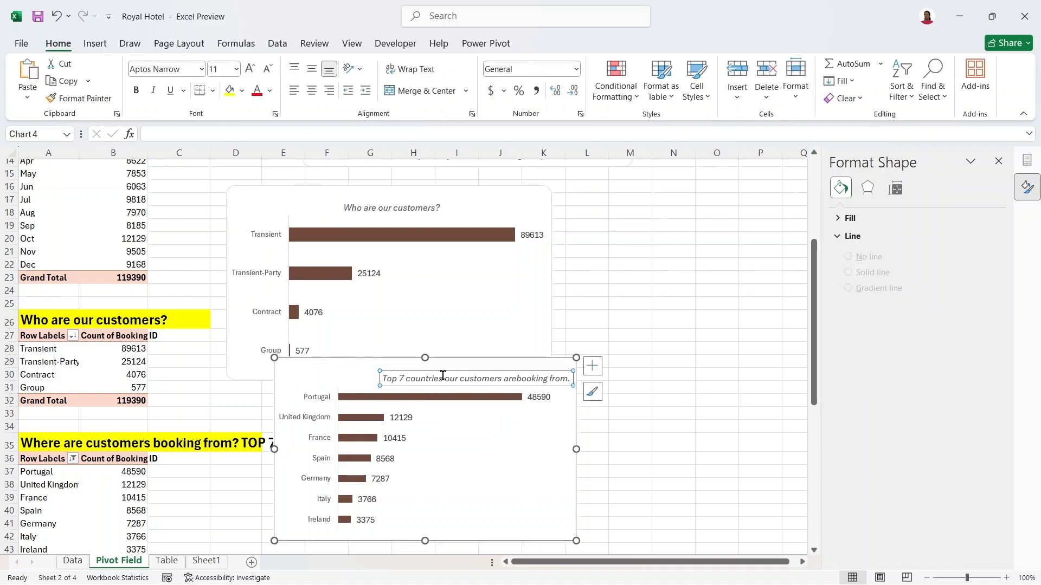
click(515, 379)
click(674, 360)
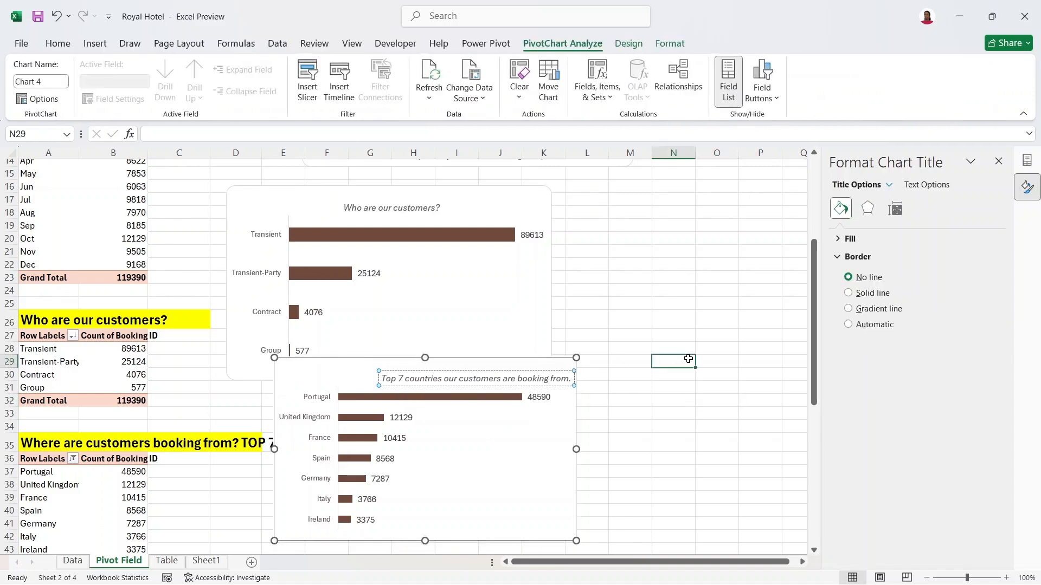
- Move the country chart's title back towards the centre above its bars
click(439, 381)
click(438, 373)
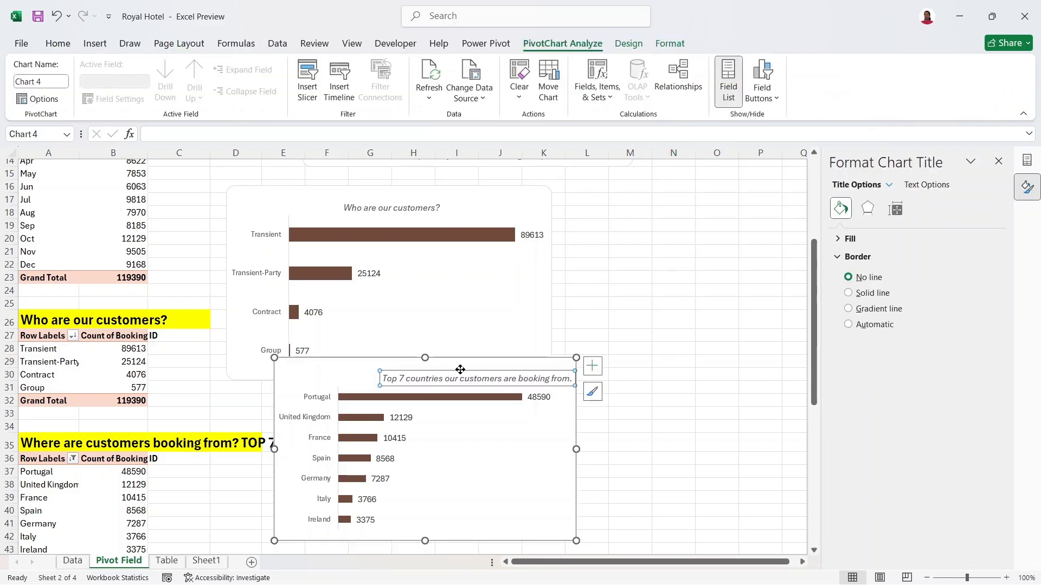
drag(417, 368, 407, 367)
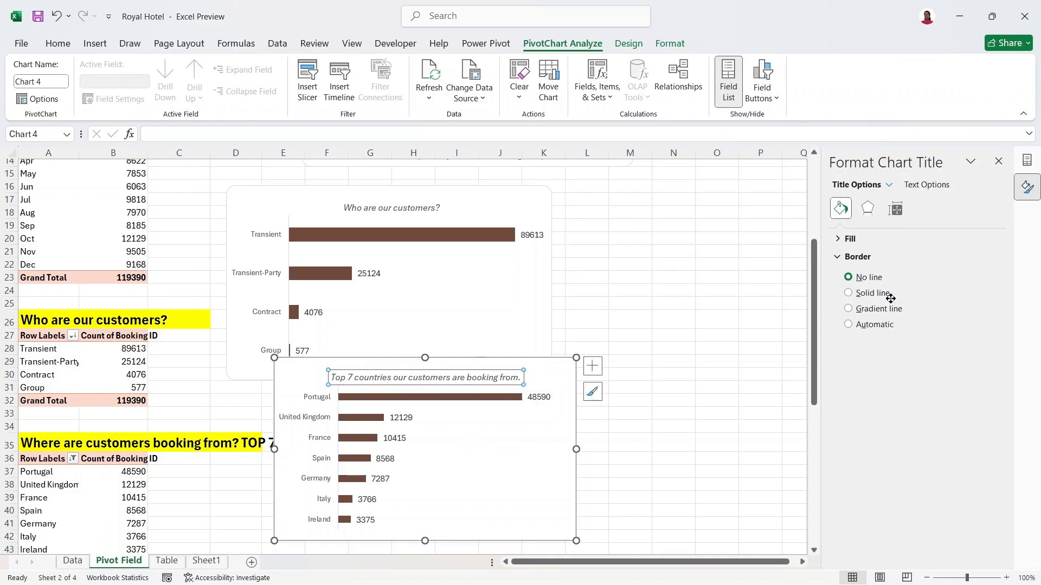
- Go to the cancelled bookings chart and move it slightly left towards its pivot table
drag(813, 312, 813, 436)
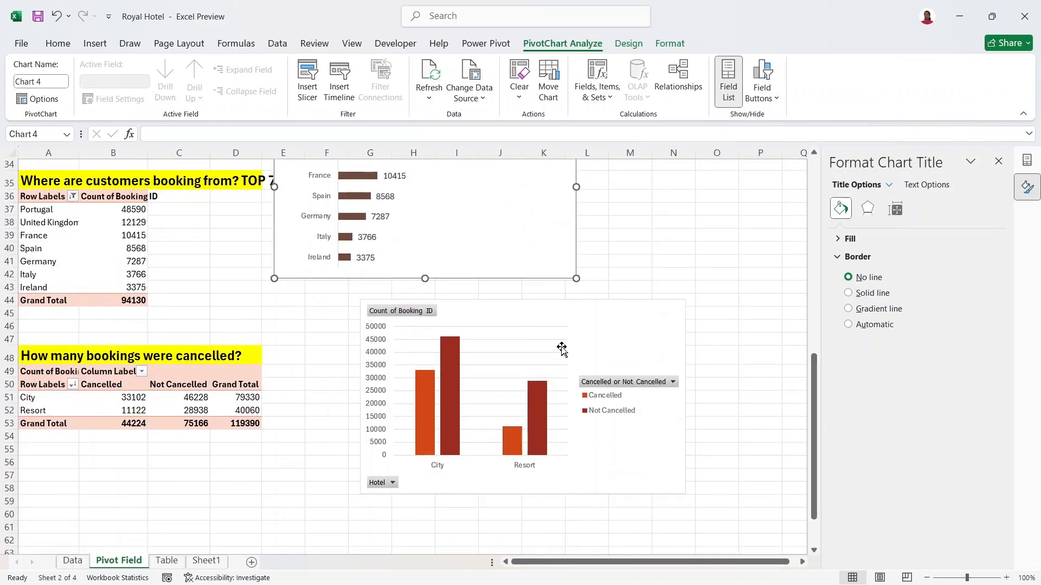
click(569, 295)
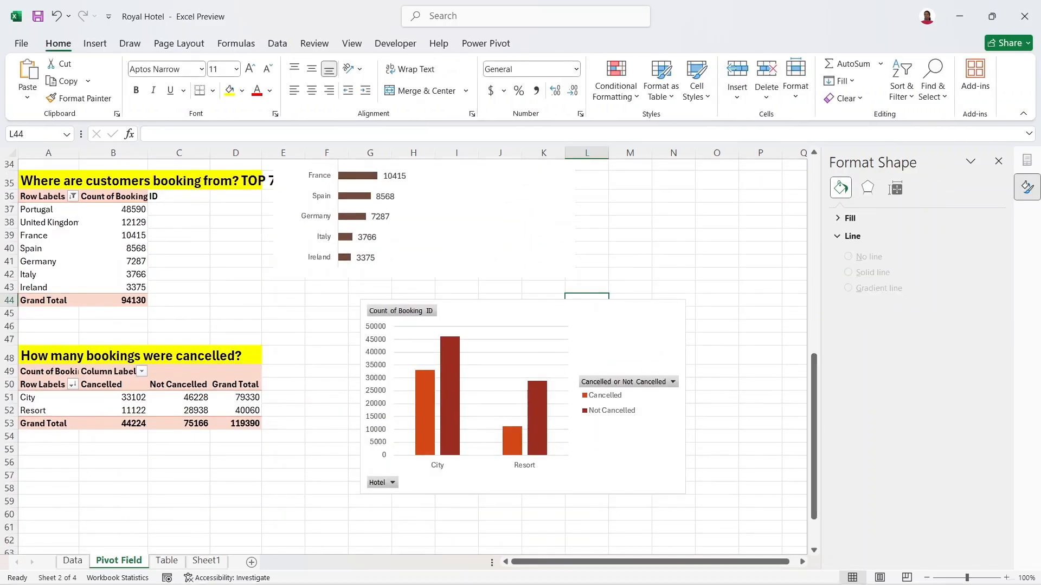
scroll(555, 457, down, 11)
click(556, 457)
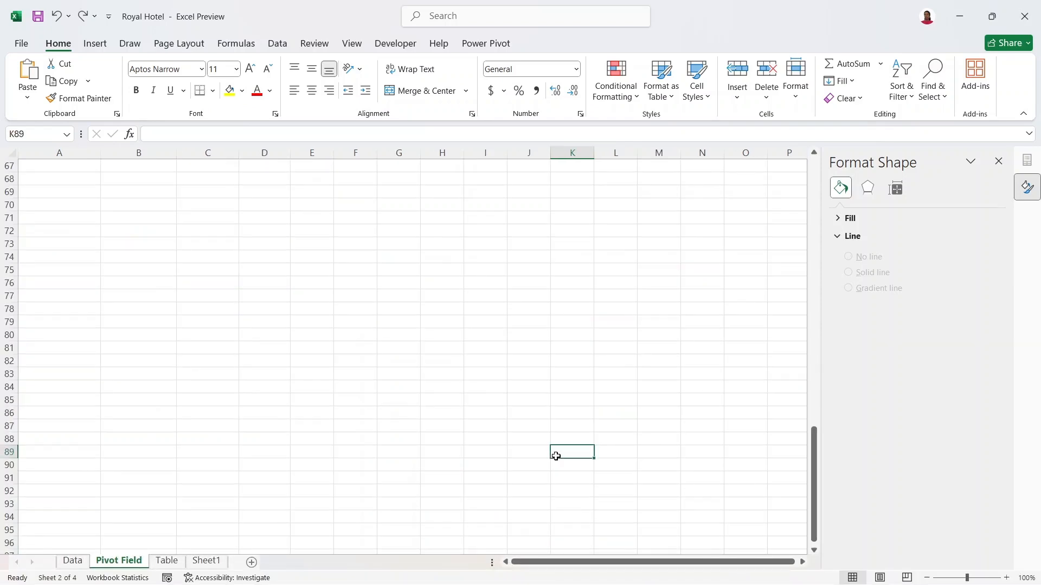
drag(814, 505, 802, 387)
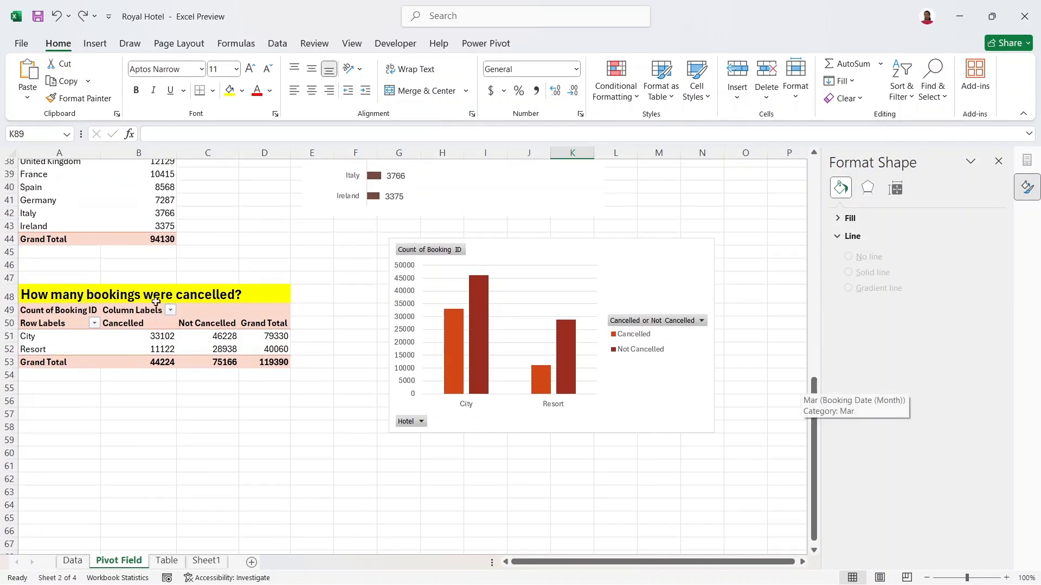
click(622, 262)
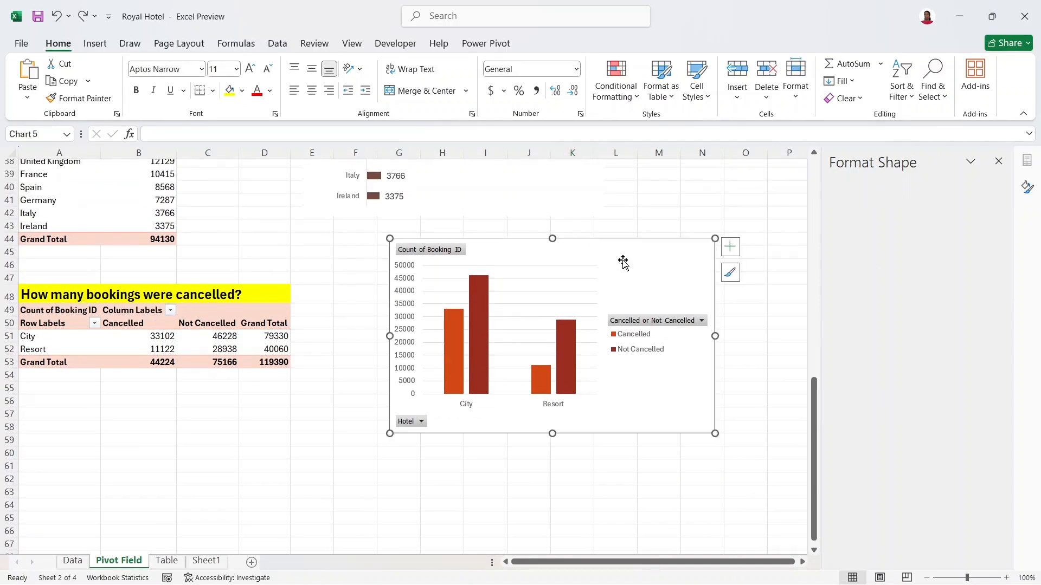
drag(623, 260, 587, 263)
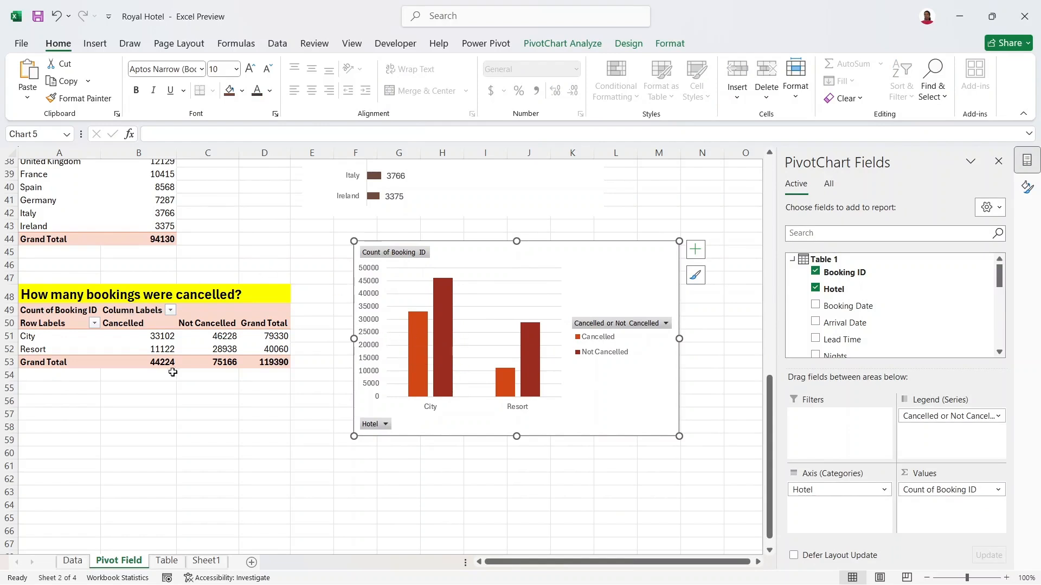
click(134, 327)
click(140, 335)
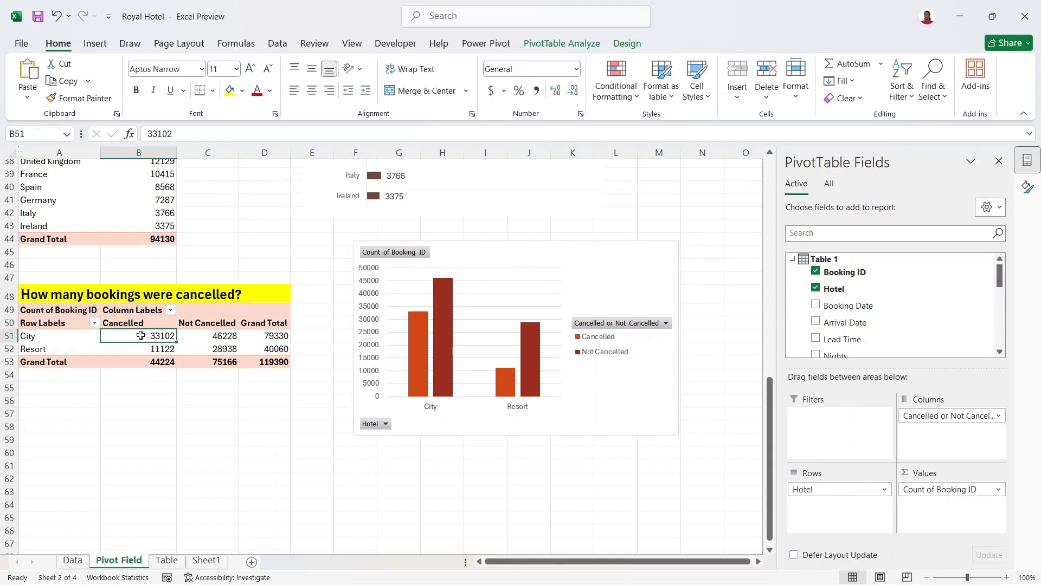
click(228, 317)
click(228, 337)
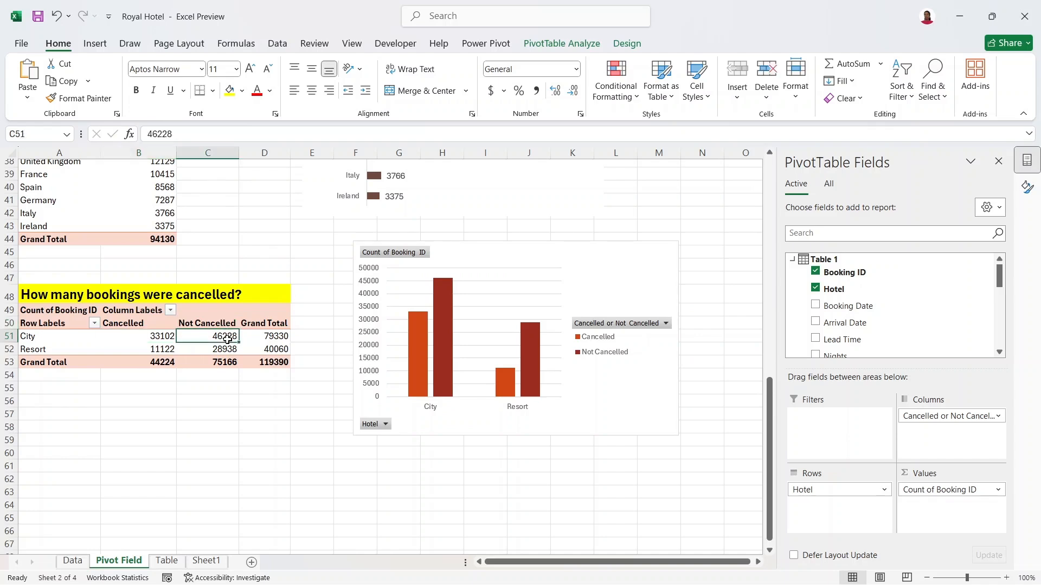
click(197, 324)
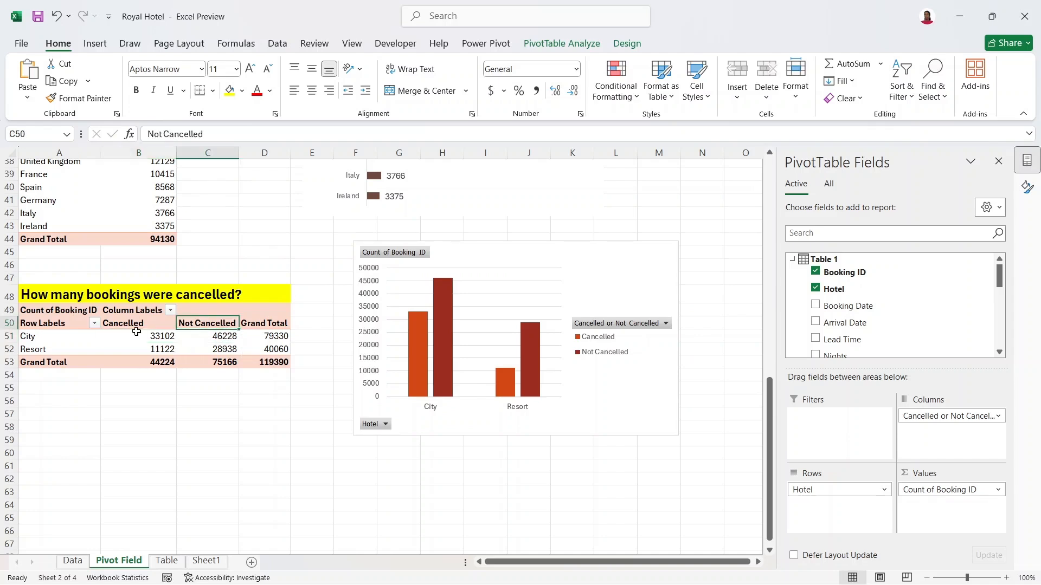
key(Left)
key(Right)
- Sort the cancelled bookings pivot table's column labels Z to A
mouse_move(168, 324)
mouse_down()
mouse_move(196, 295)
mouse_move(173, 316)
mouse_up()
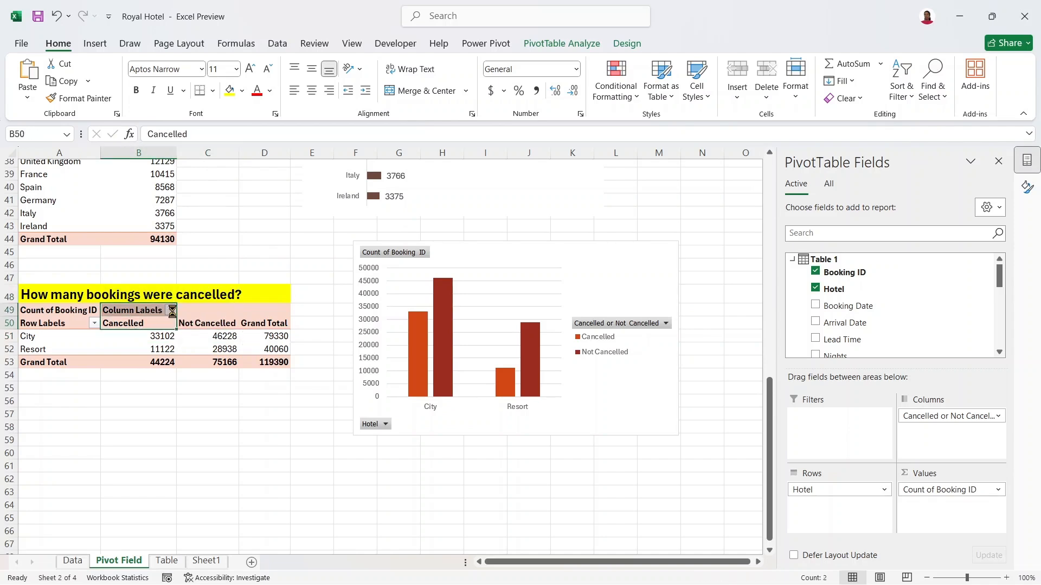
click(173, 314)
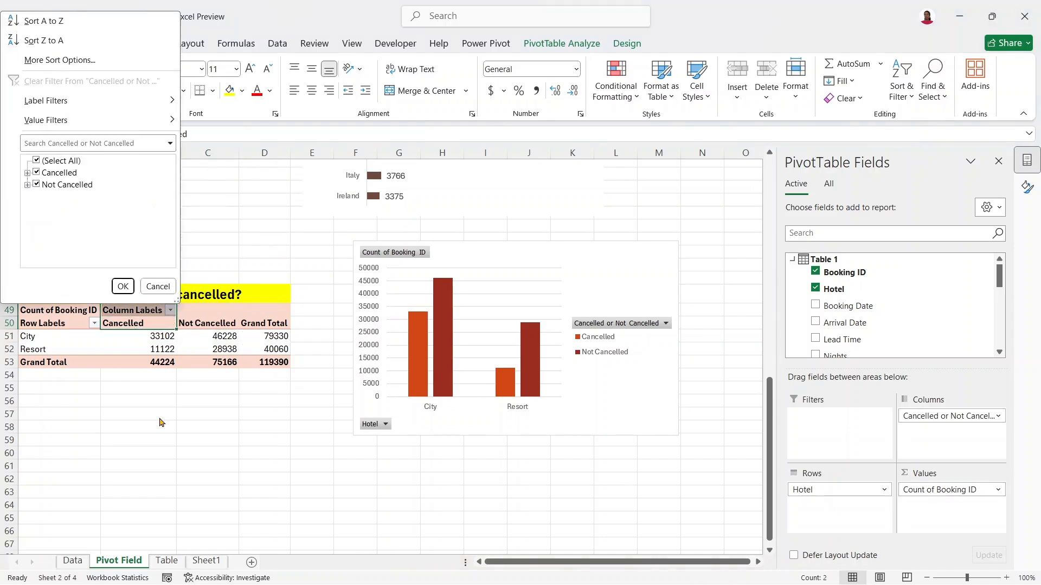
click(157, 286)
click(170, 309)
click(60, 41)
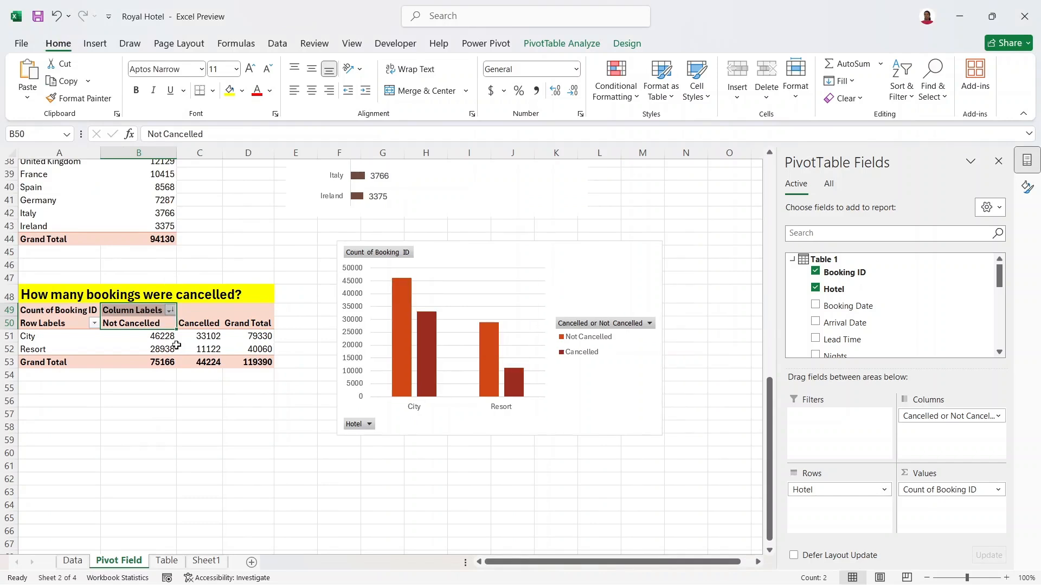
click(153, 347)
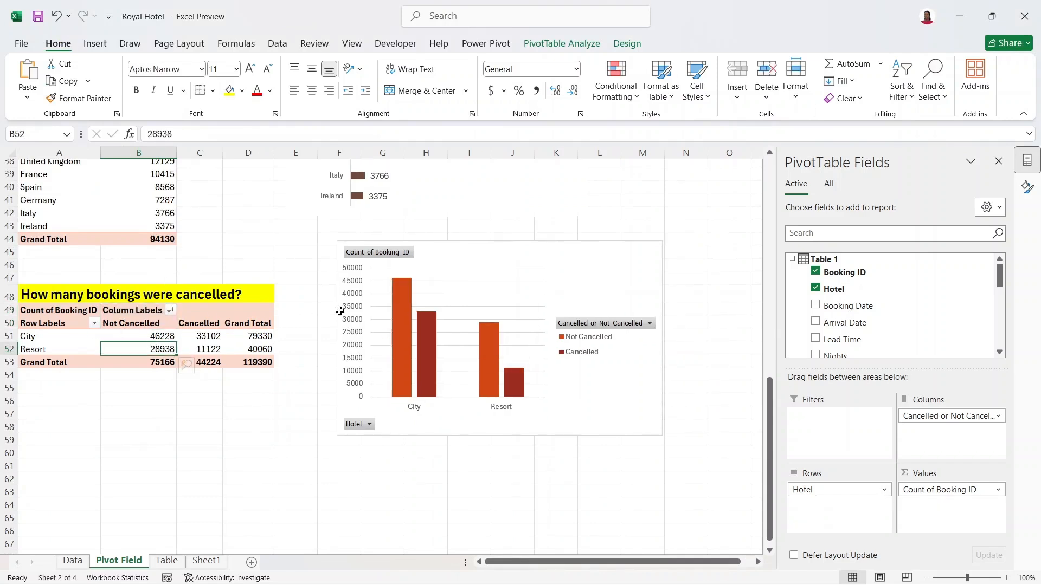
- Move the cancelled bookings chart left, closer to its pivot table
drag(648, 278, 610, 282)
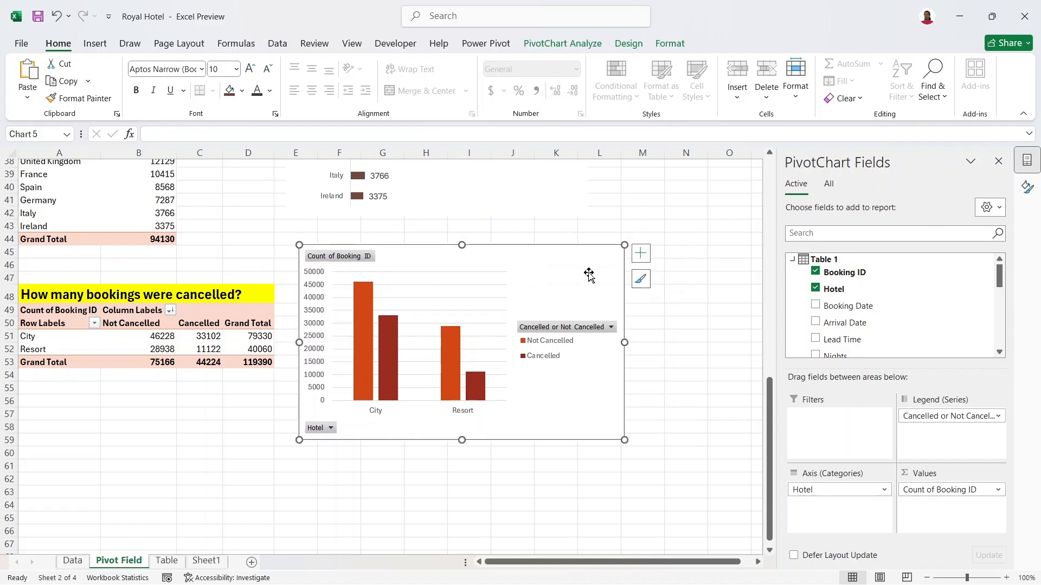
click(640, 253)
click(680, 288)
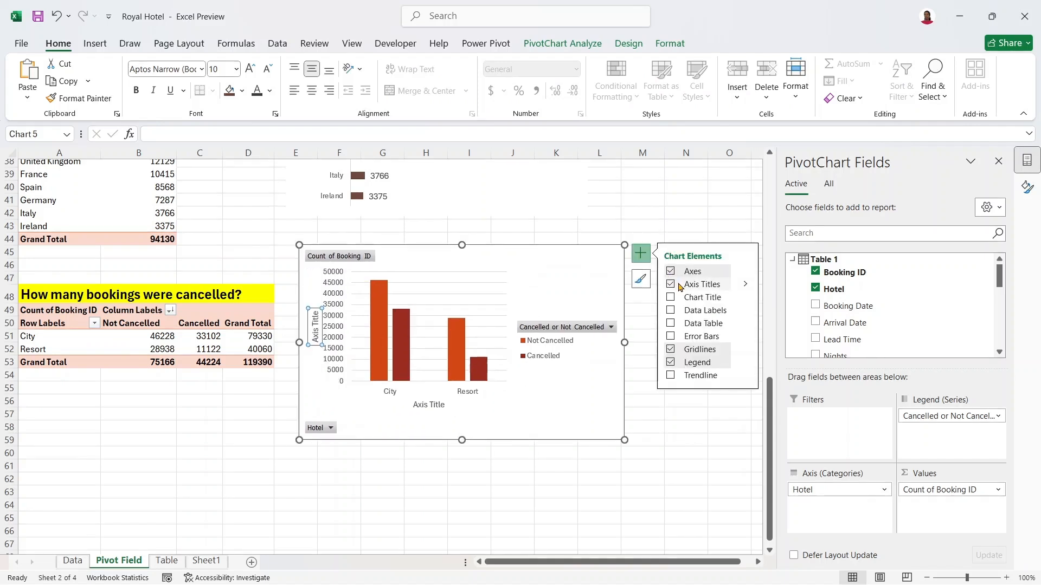
click(672, 284)
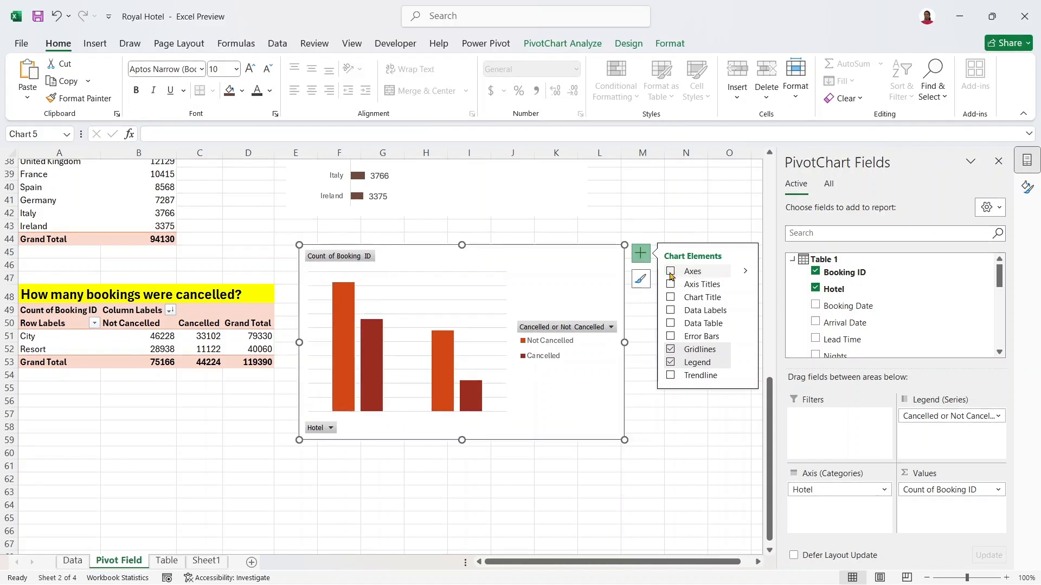
click(671, 274)
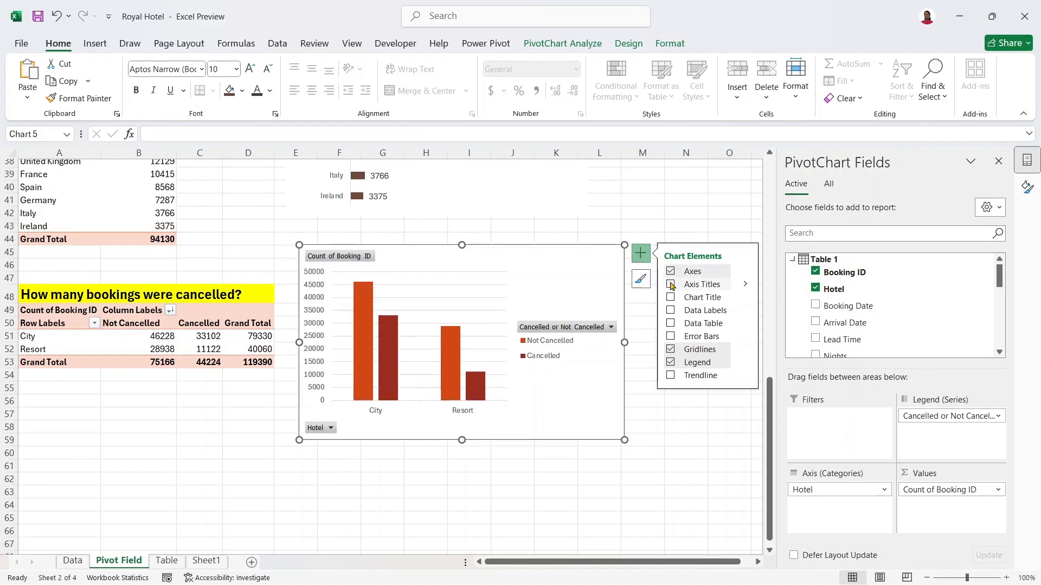
- Add a chart title to the cancelled bookings chart reading "How many bookings were cancelled?"
click(671, 285)
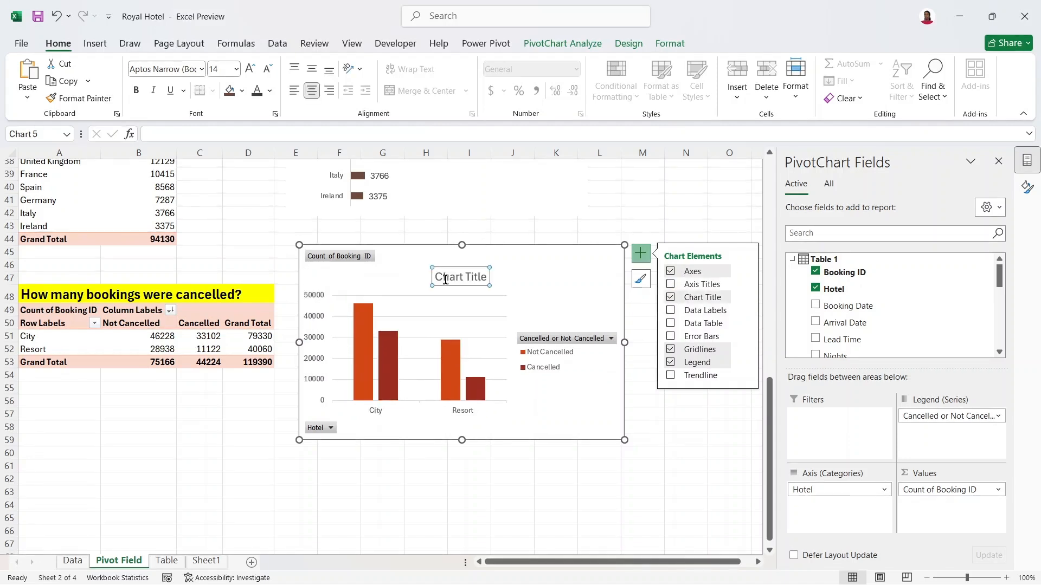
drag(449, 276, 491, 278)
key(BackSpace)
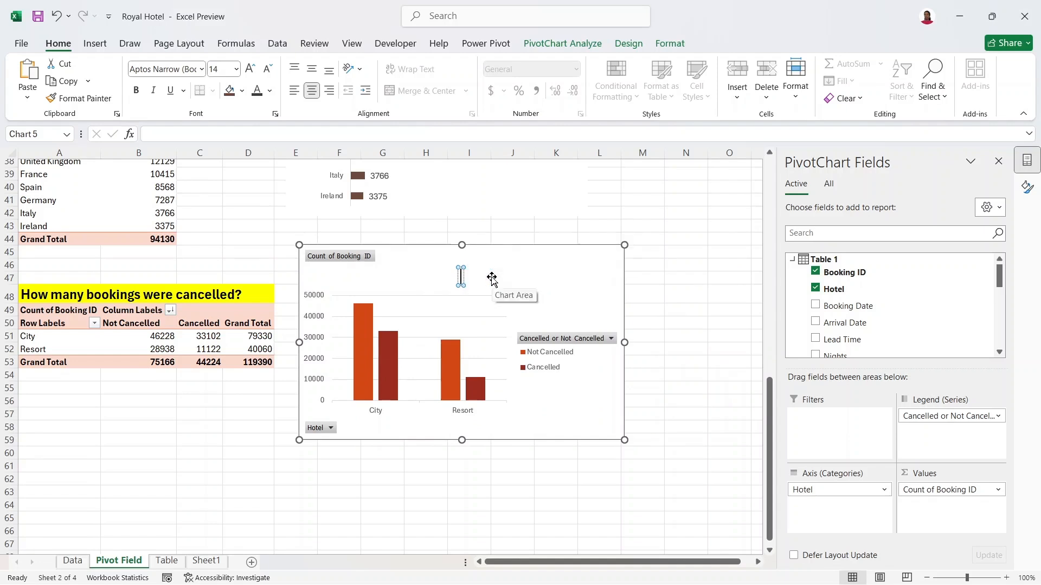
text(How m)
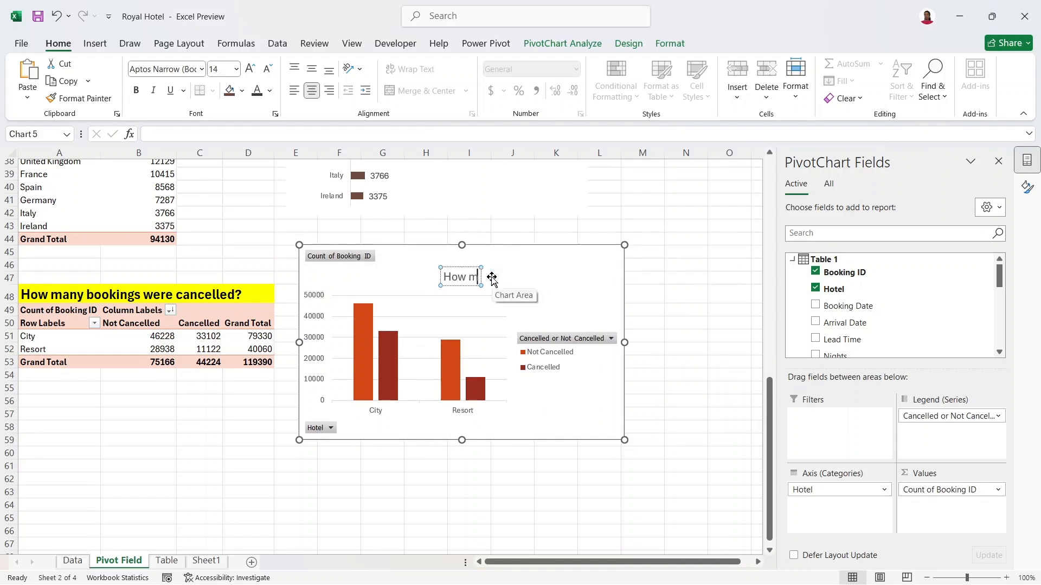
text(any)
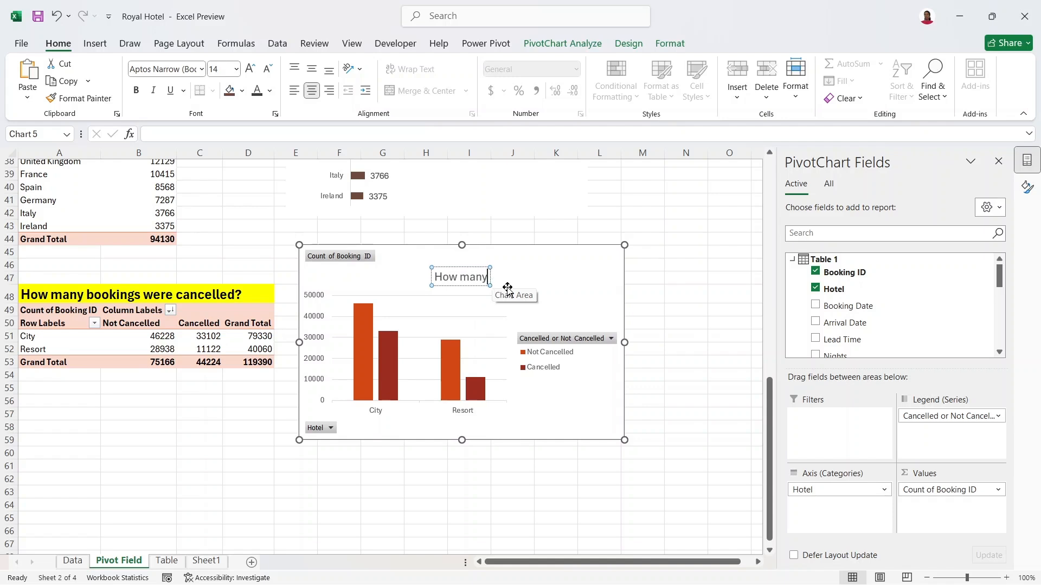
text( booking)
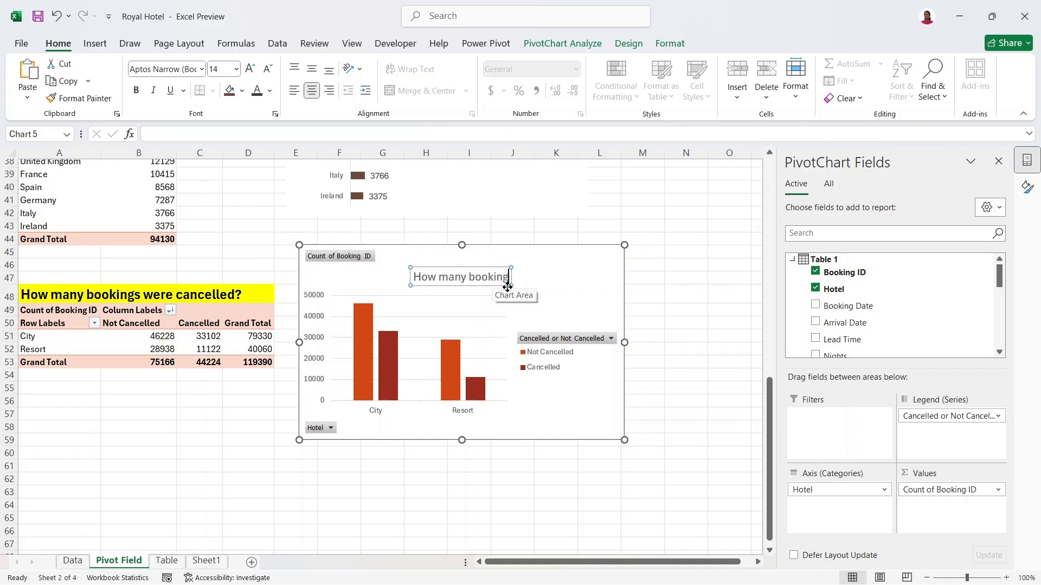
text(s were)
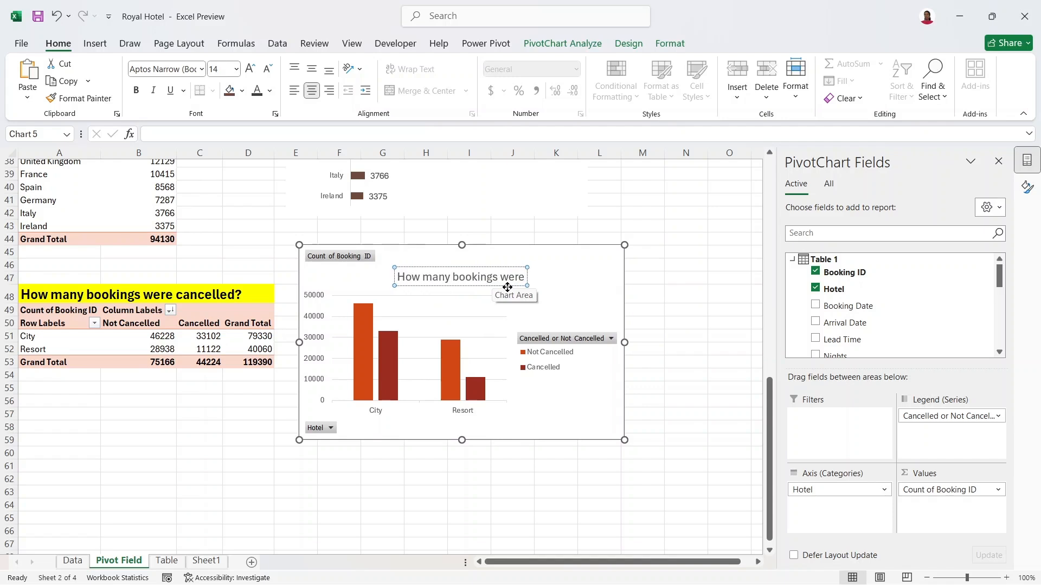
text( cancelled)
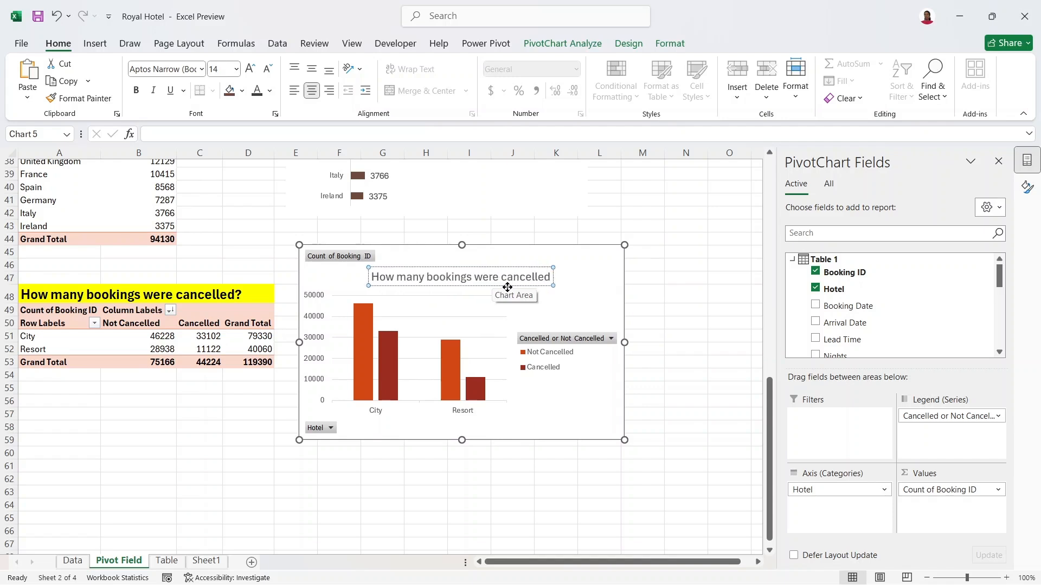
text(?)
- Reduce the cancelled bookings chart title to font size 11 and make it italic
triple_click(486, 283)
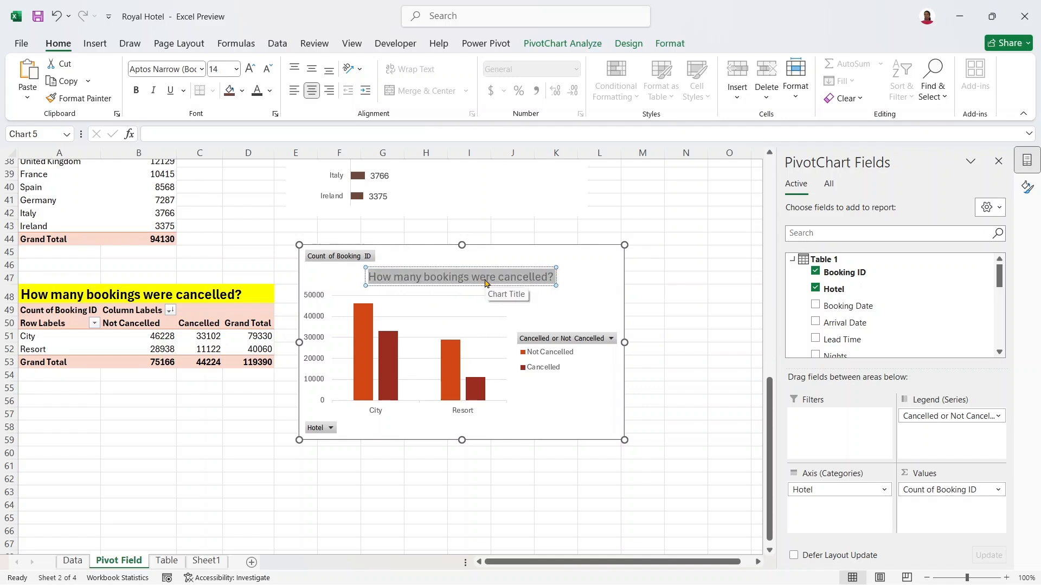
click(267, 69)
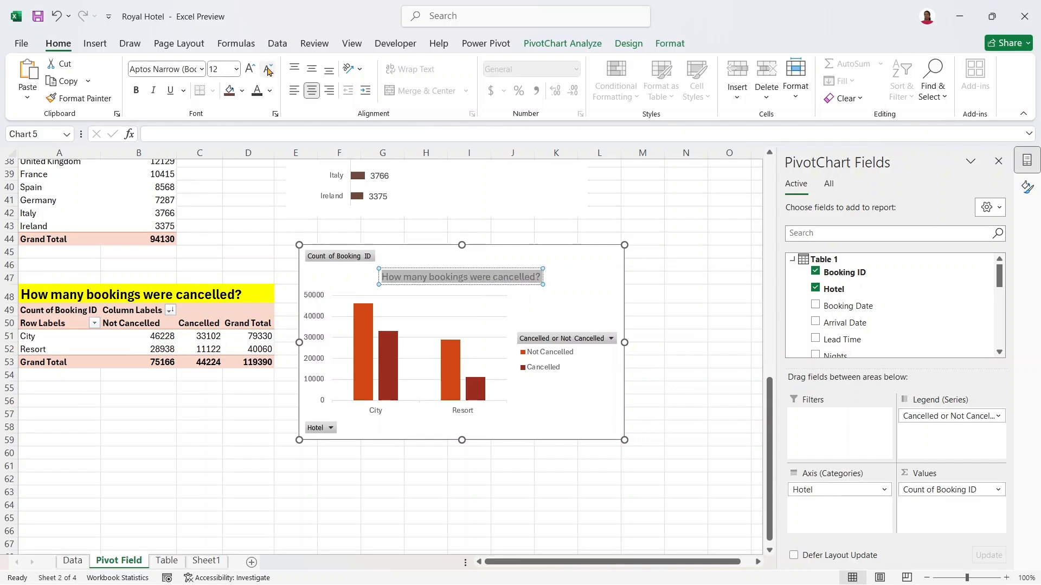
click(268, 70)
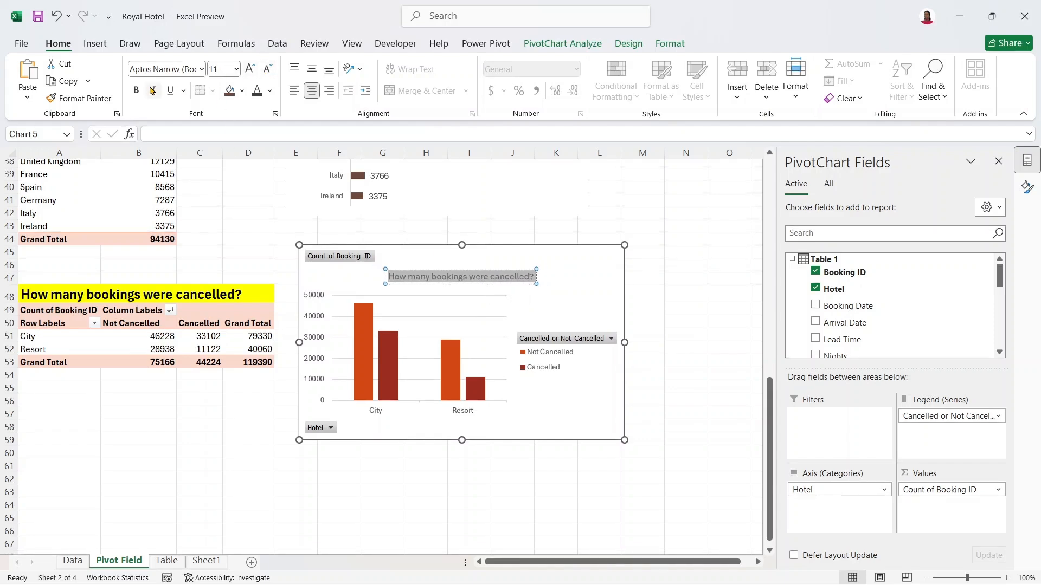
- Hide all field buttons on the cancelled bookings chart and delete its vertical value axis
right_click(359, 256)
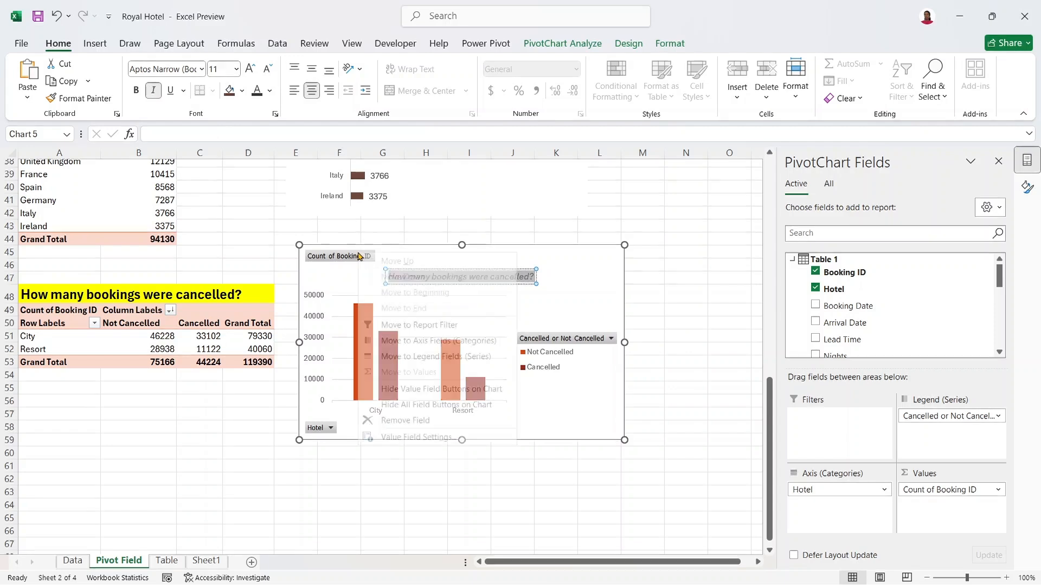
click(412, 405)
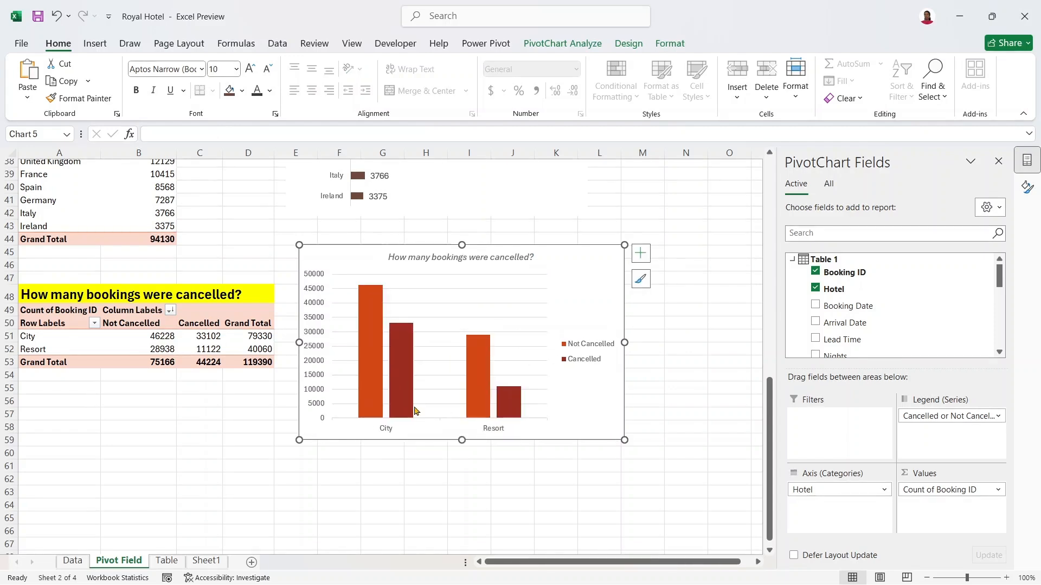
click(520, 288)
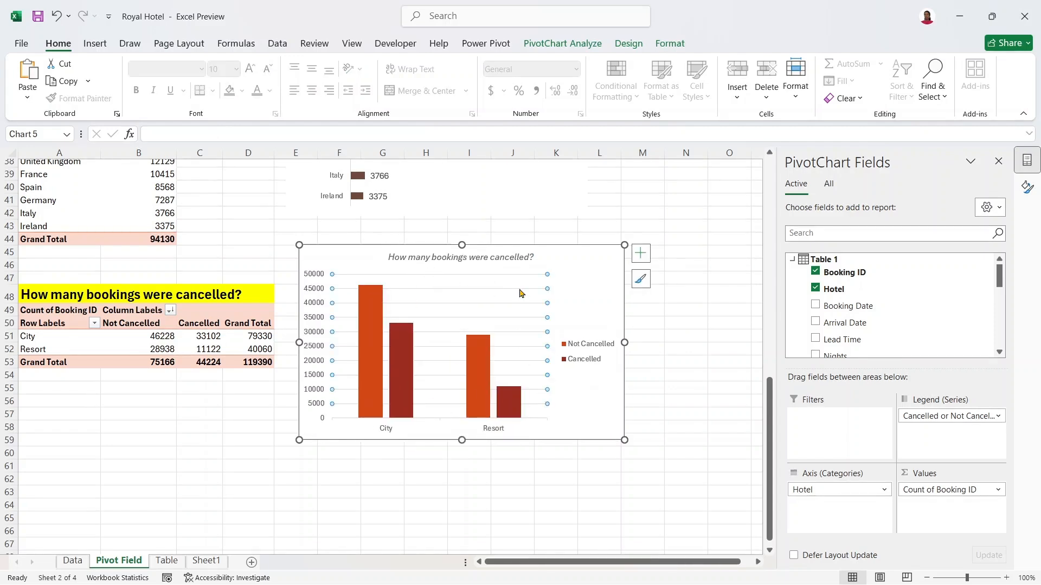
click(561, 280)
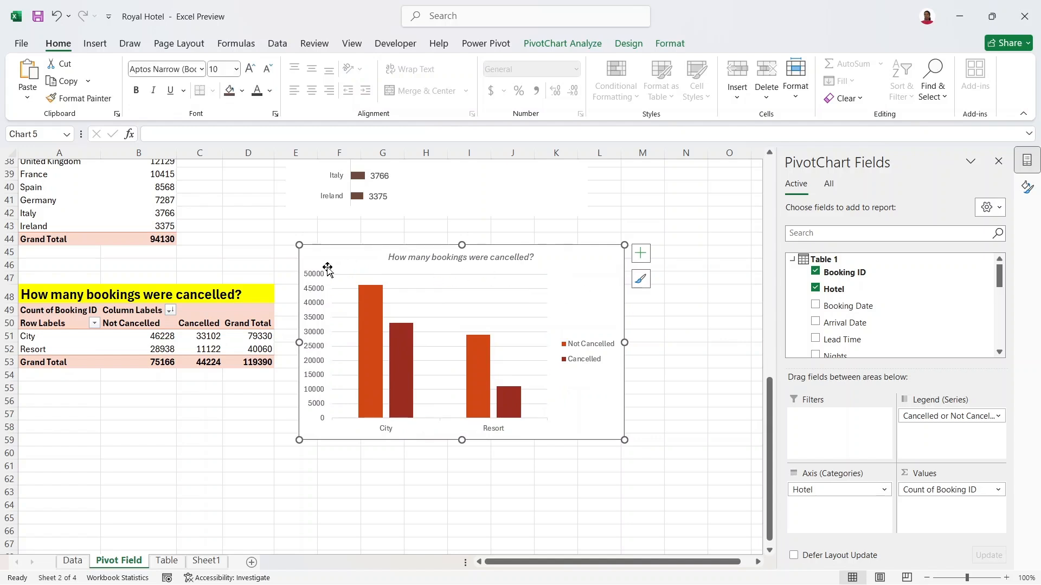
click(315, 292)
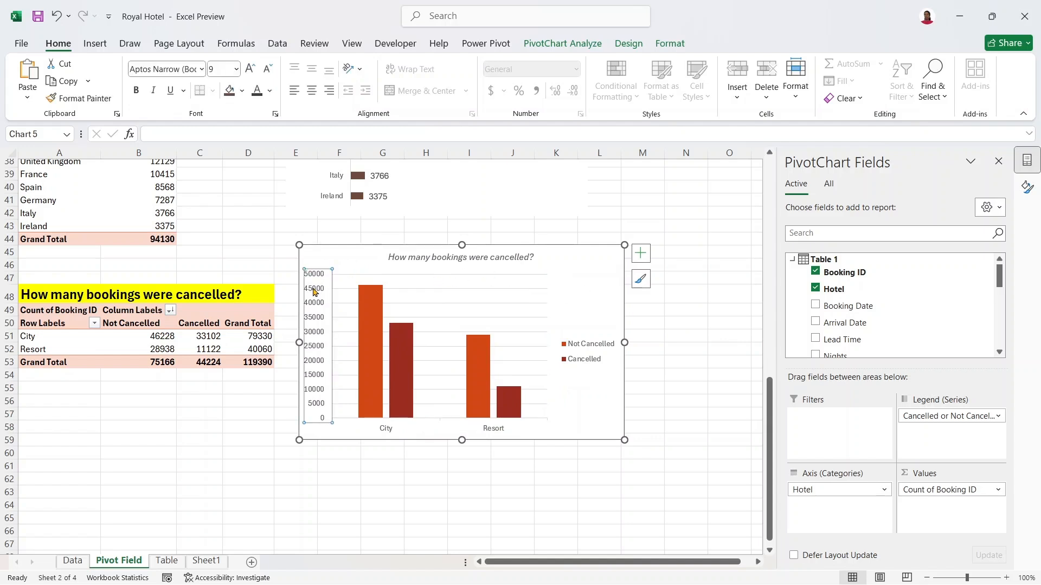
key(Delete)
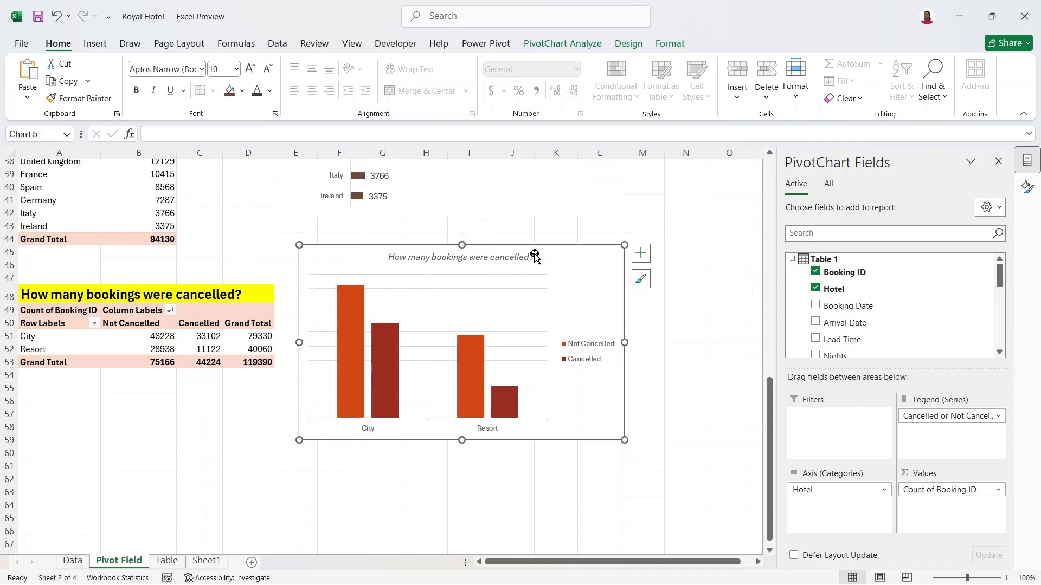
- Remove the gridlines from the cancelled bookings chart and shift its plot area right so the columns sit under the title
click(641, 253)
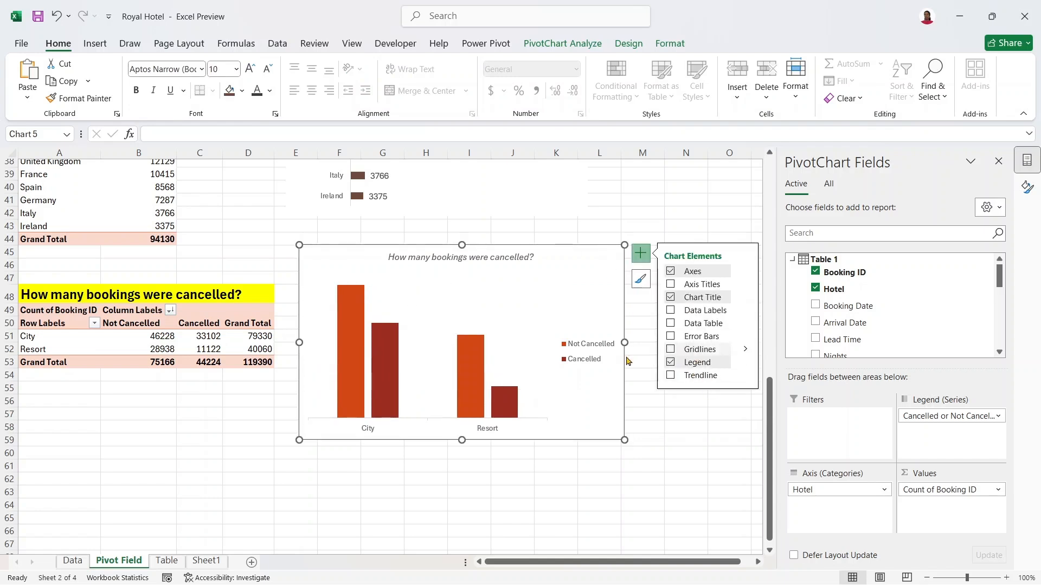
click(434, 314)
drag(434, 310, 473, 316)
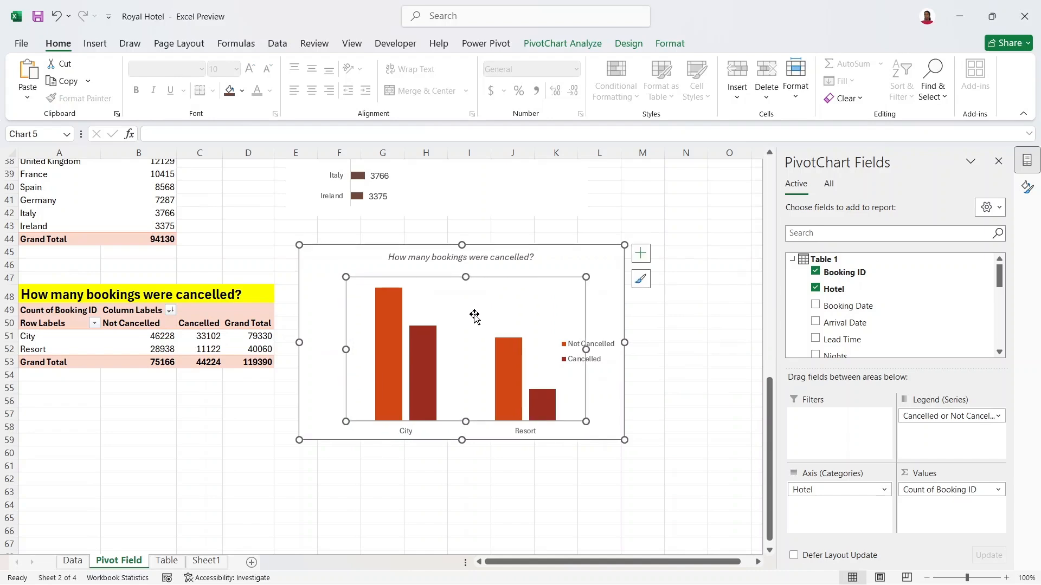
click(667, 348)
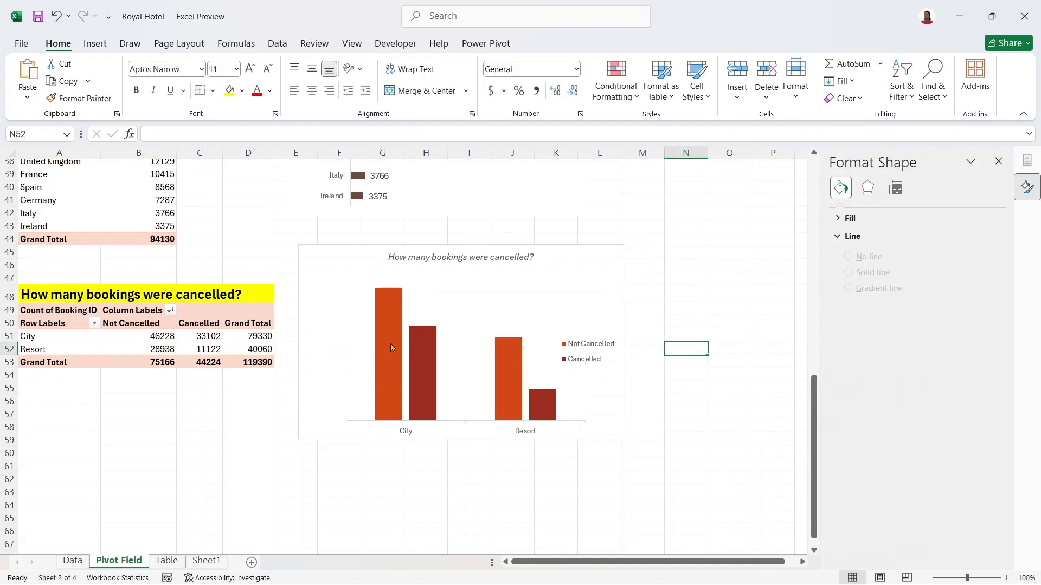
- Fill the Not Cancelled columns with the dark brown theme colour
click(392, 346)
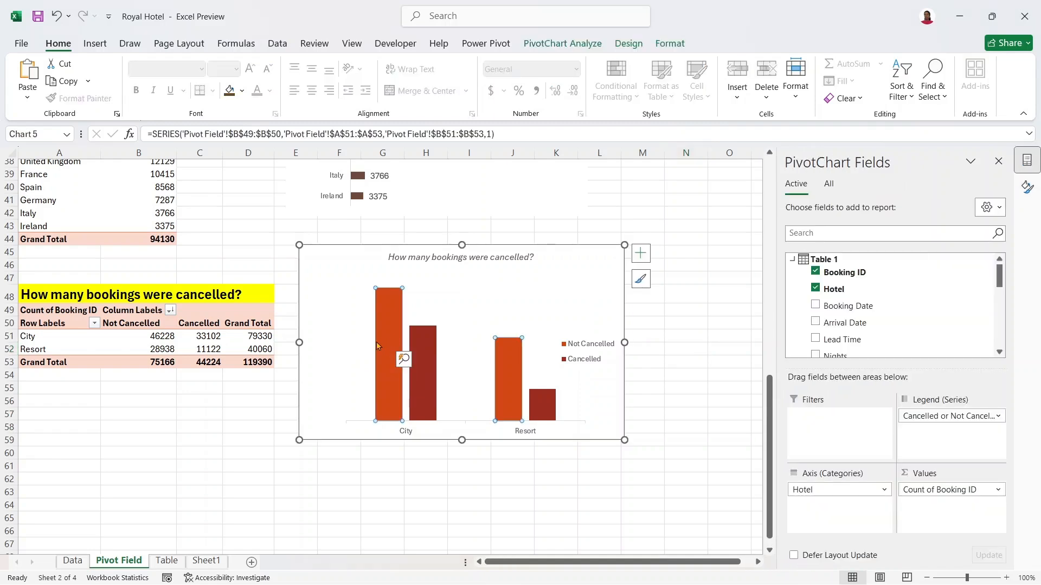
right_click(378, 346)
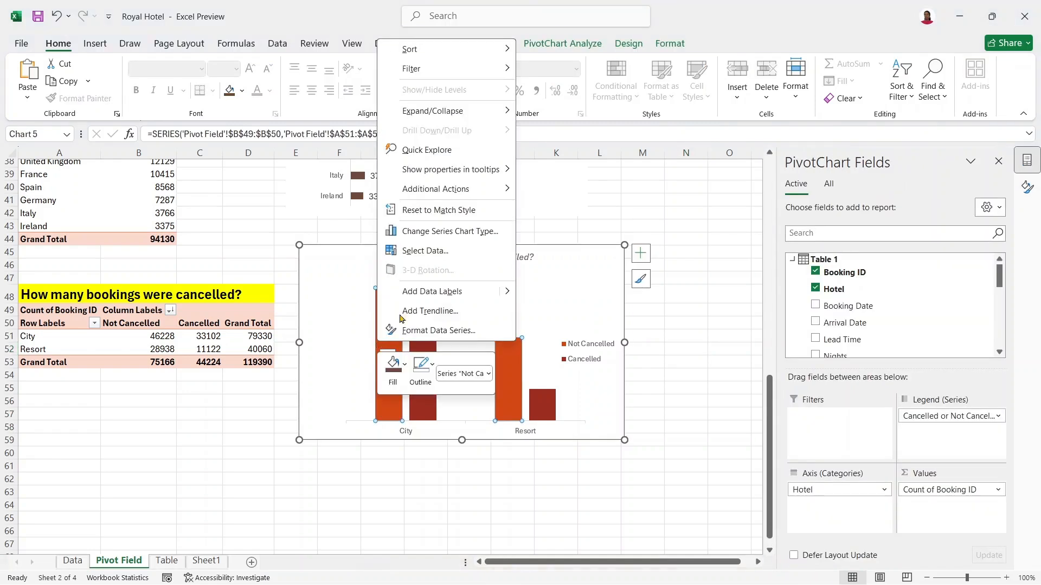
click(404, 366)
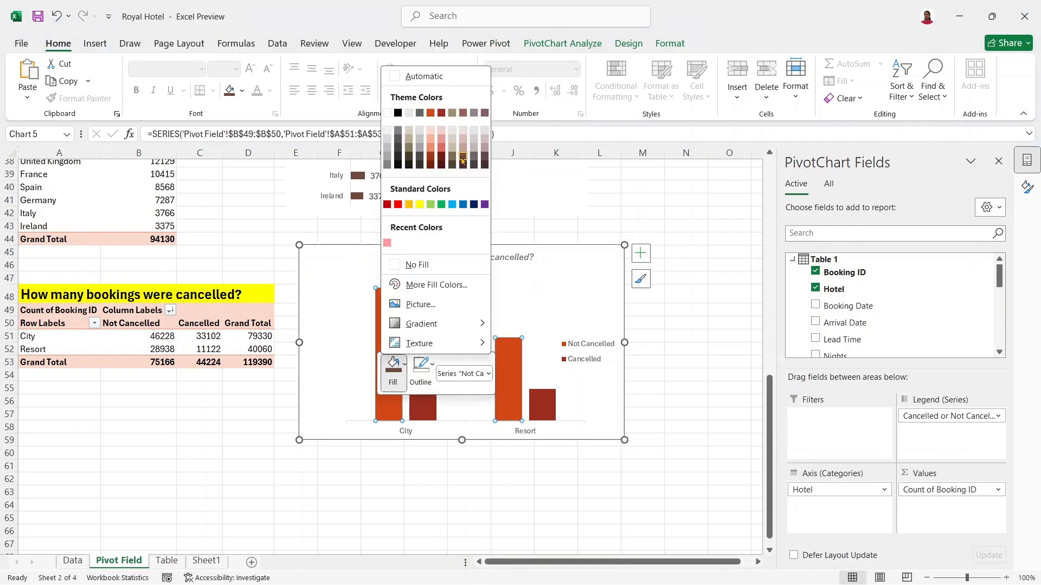
click(462, 159)
- Fill the Cancelled columns with a light pinkish-brown theme colour
click(423, 342)
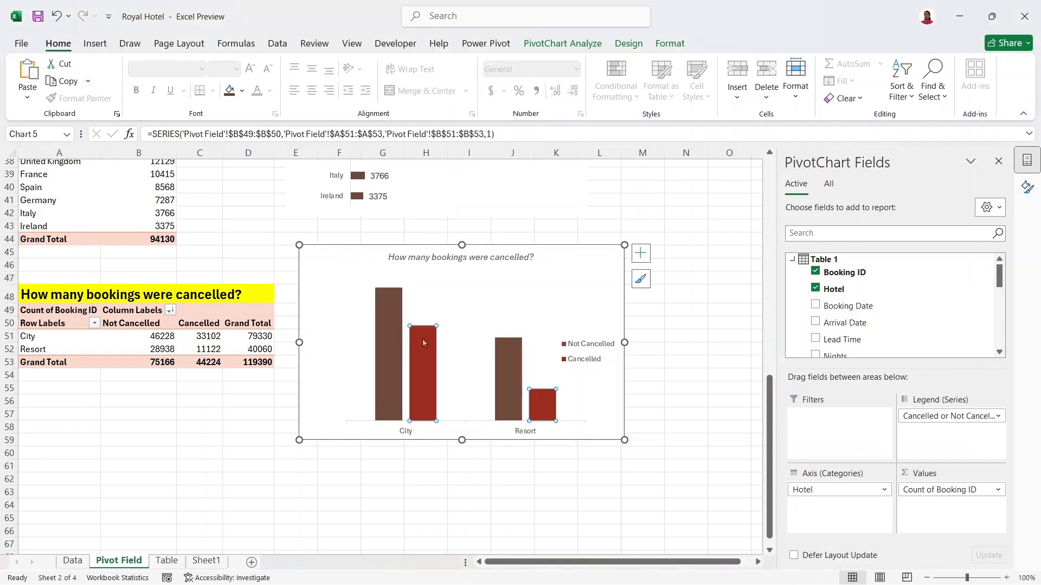
right_click(423, 343)
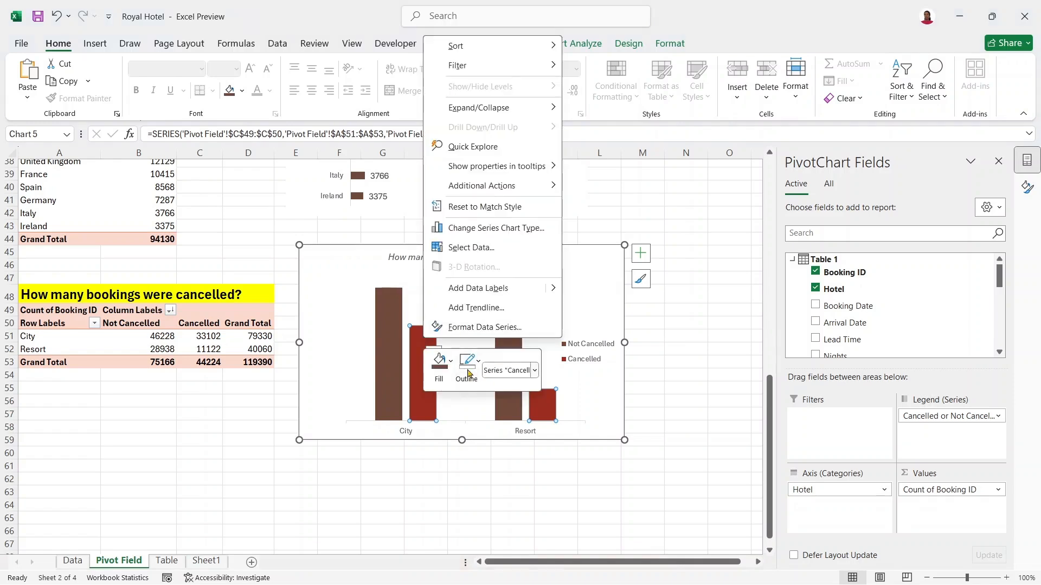
click(452, 363)
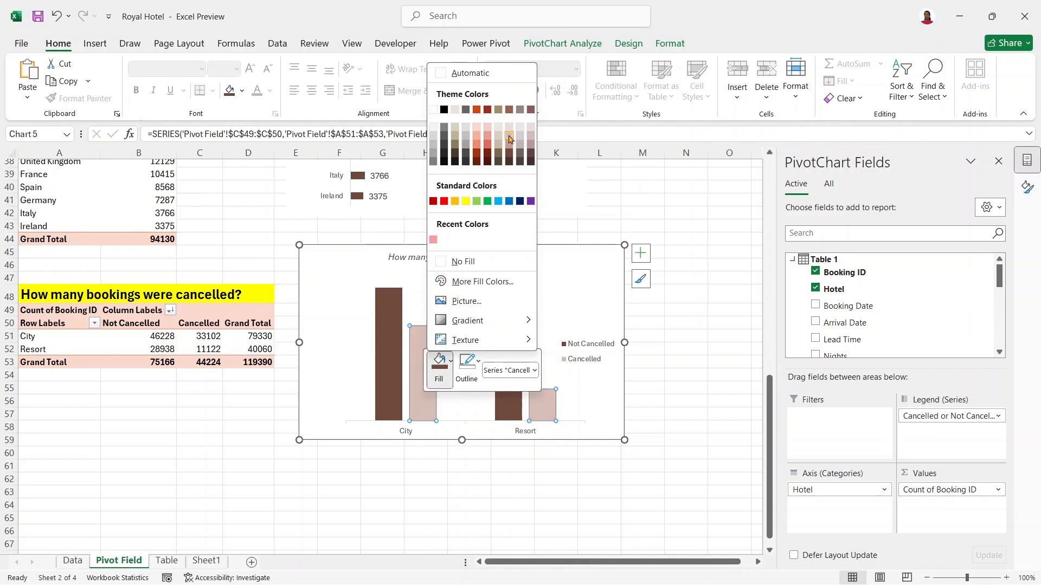
click(510, 138)
click(533, 324)
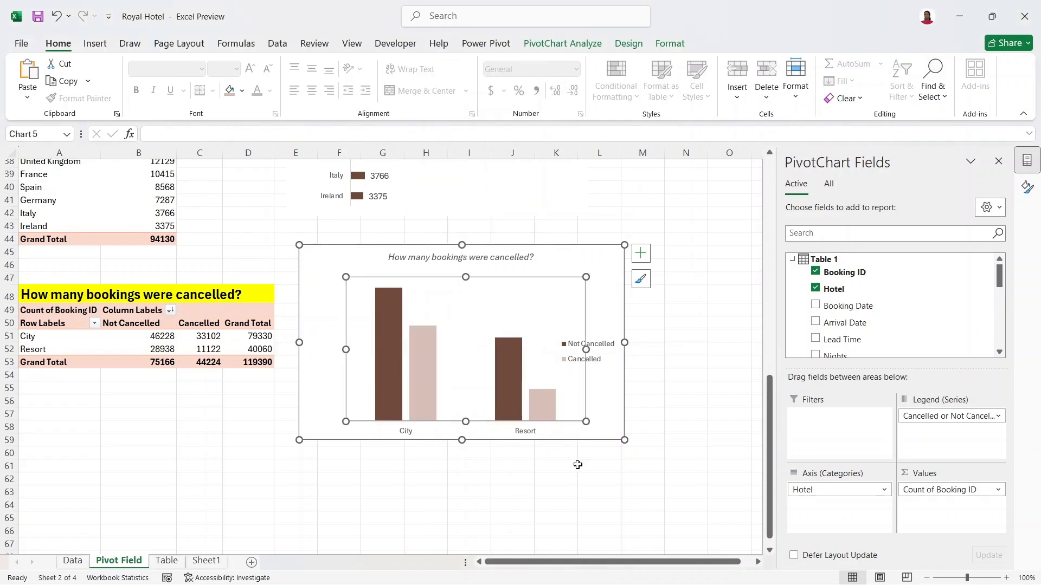
click(563, 478)
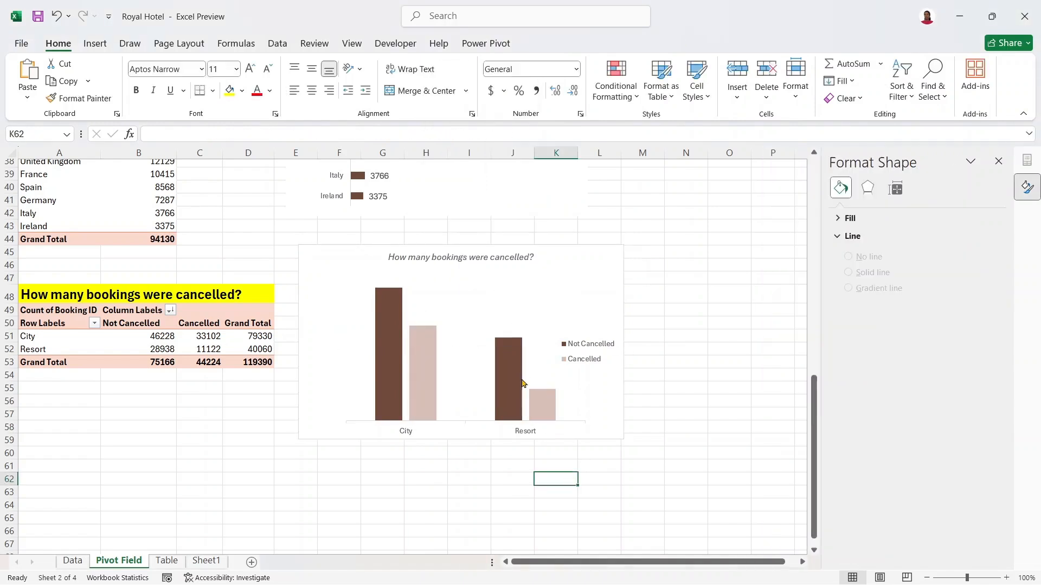
- Give the cancelled bookings chart rounded corners
click(579, 266)
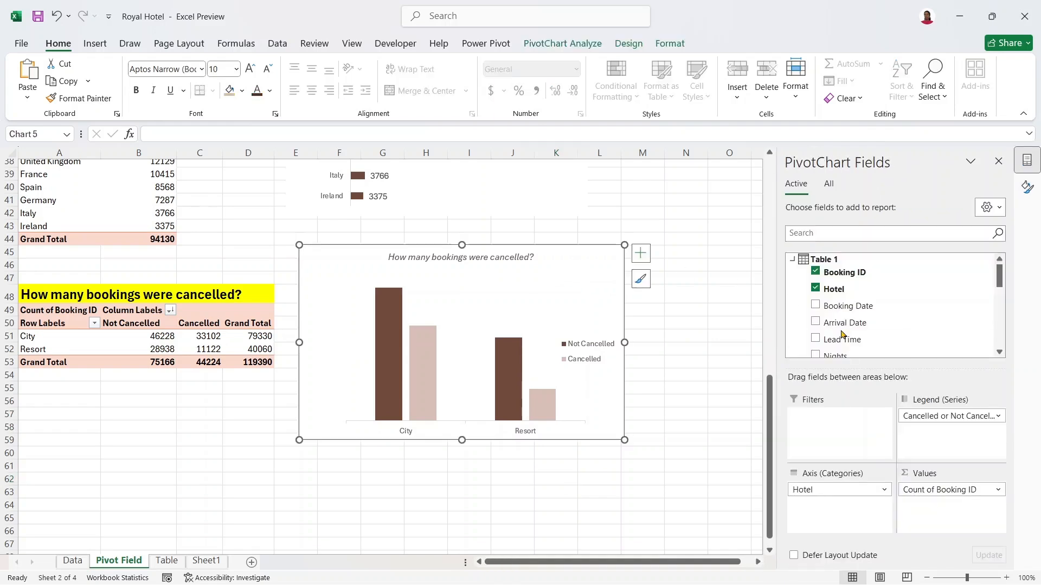
click(1028, 191)
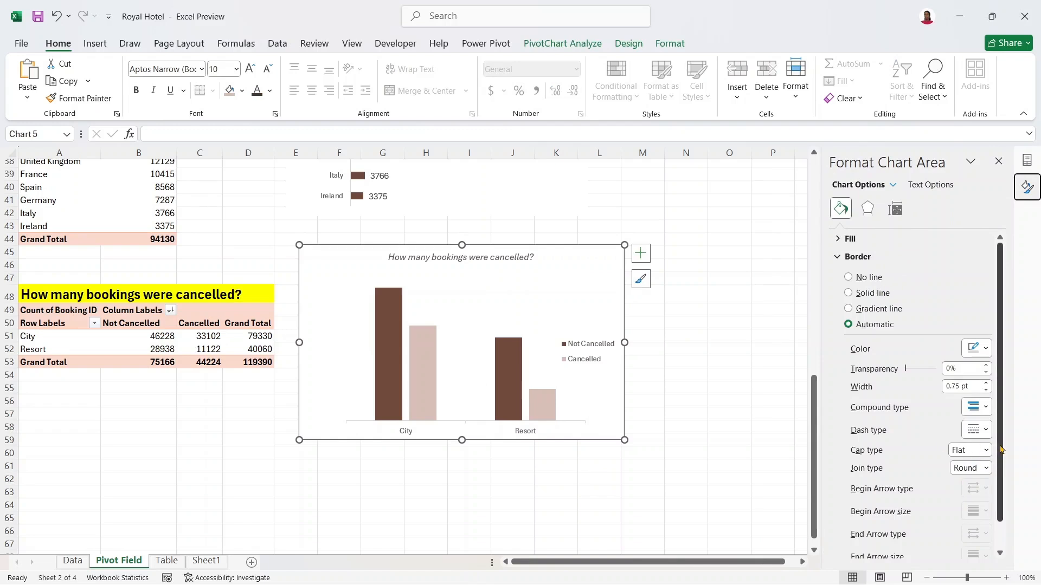
scroll(949, 515, down, 1)
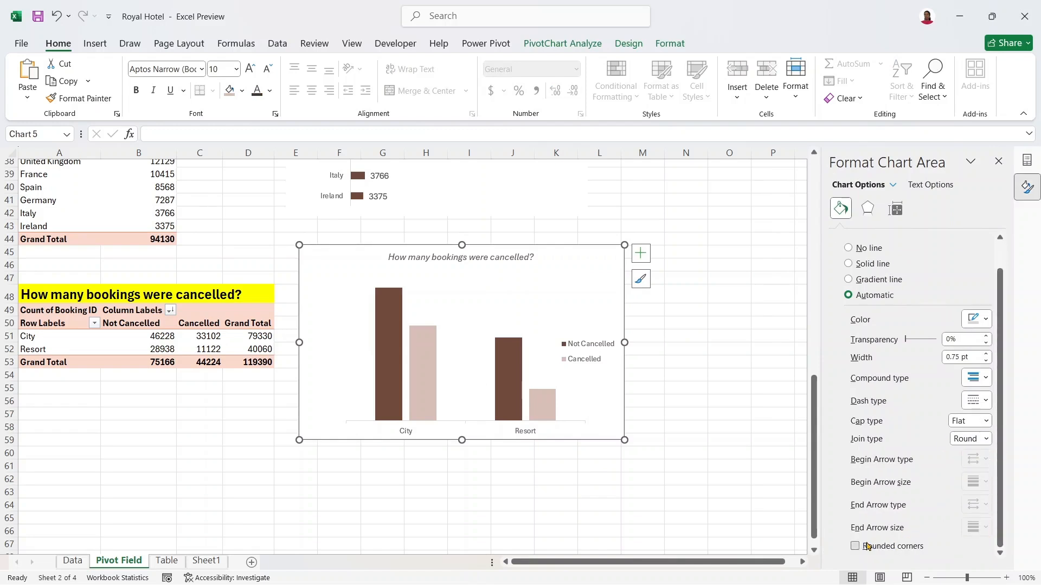
- Remove the outline from the cancelled bookings chart and resize it to a shorter height
right_click(571, 274)
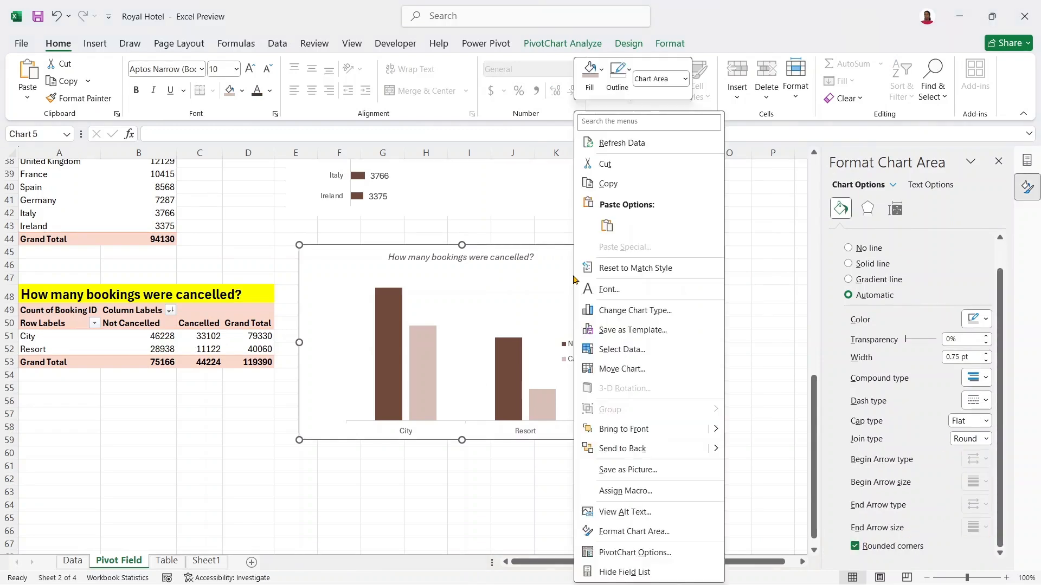
click(610, 71)
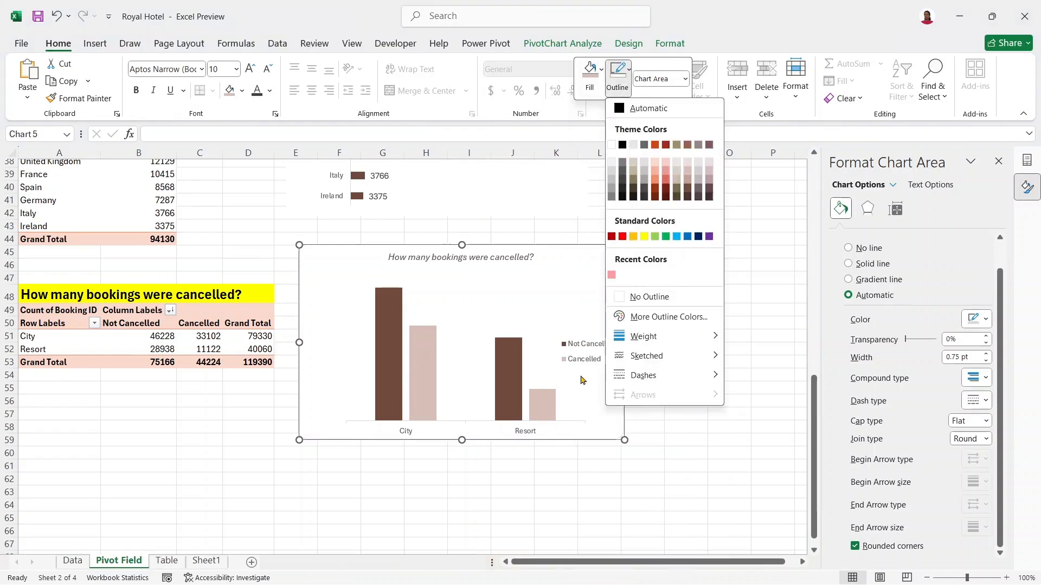
click(629, 293)
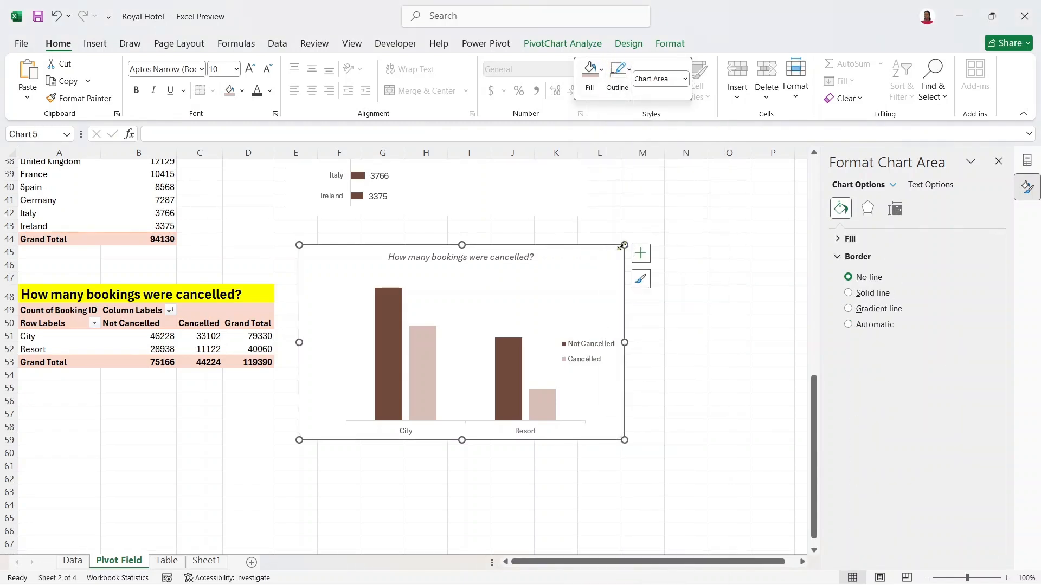
mouse_move(622, 246)
mouse_down()
mouse_move(632, 276)
mouse_move(612, 259)
mouse_up()
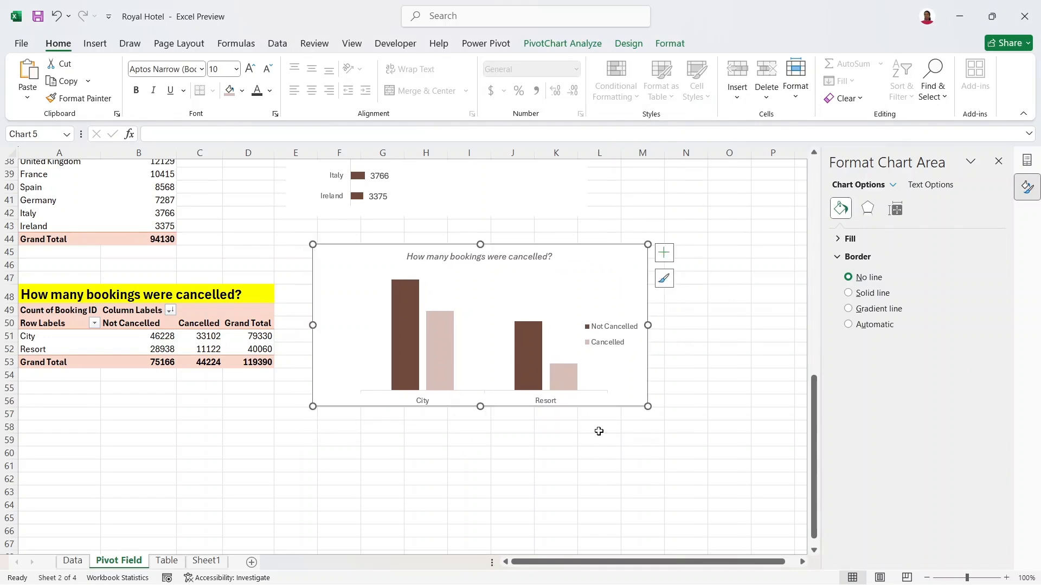
- Nudge the plot area of the chart showing how bookings change over time slightly to the left
drag(814, 411, 830, 217)
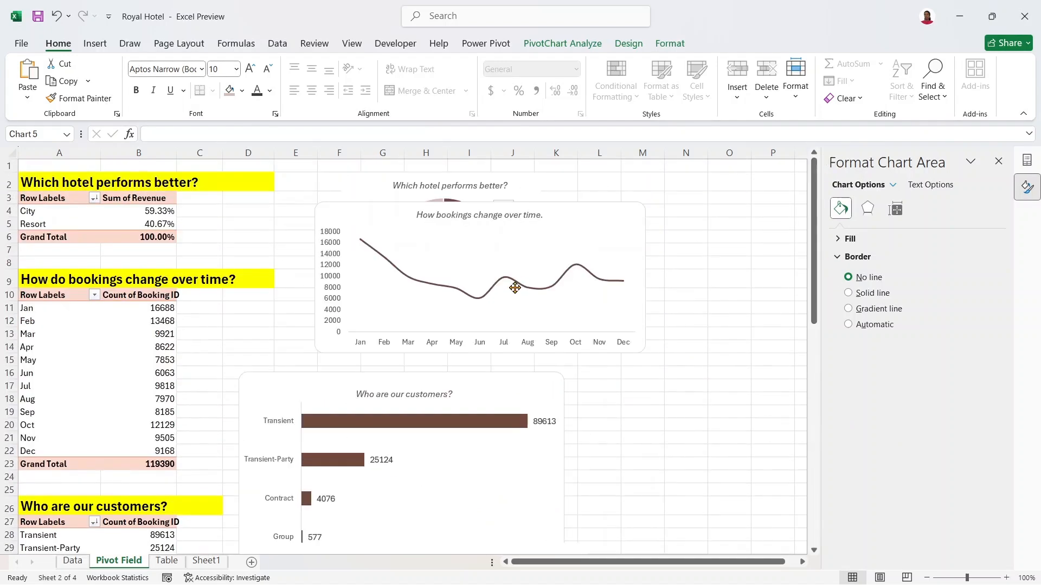
click(592, 267)
drag(593, 267, 579, 234)
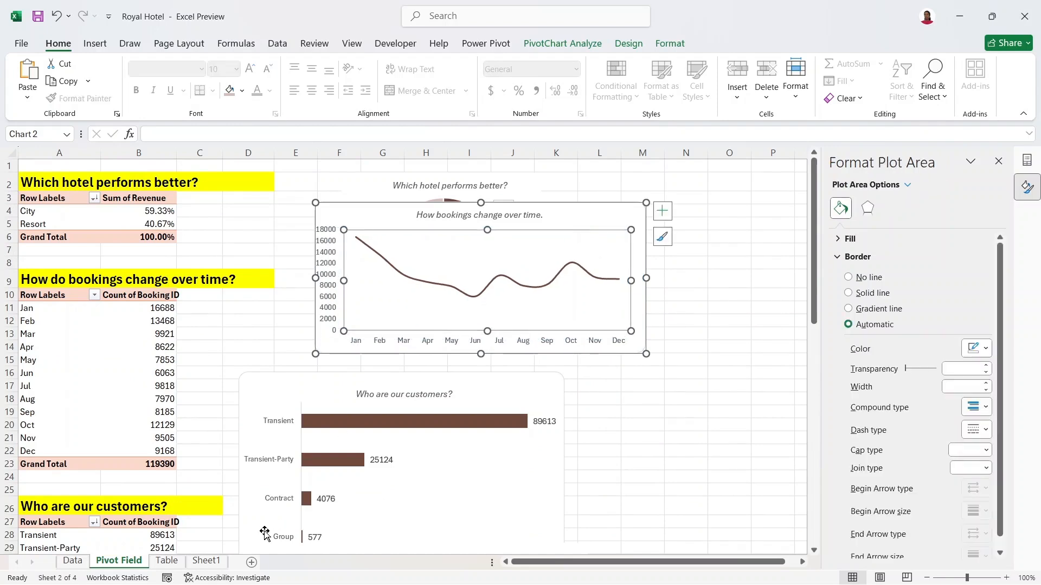
- On the Table sheet, move the world map chart left so it lies over columns J to O
click(178, 561)
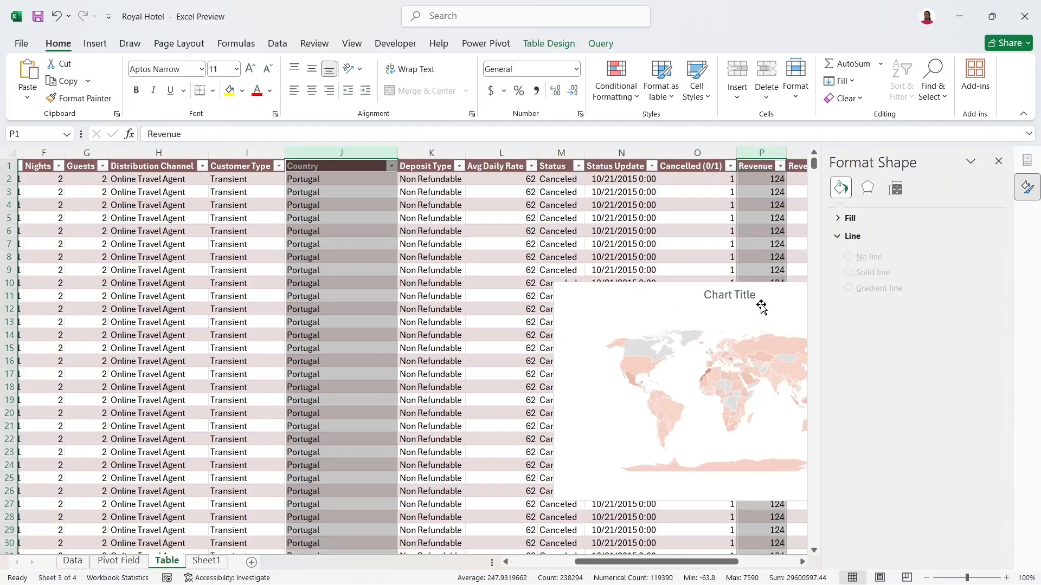
click(767, 301)
drag(777, 297, 567, 309)
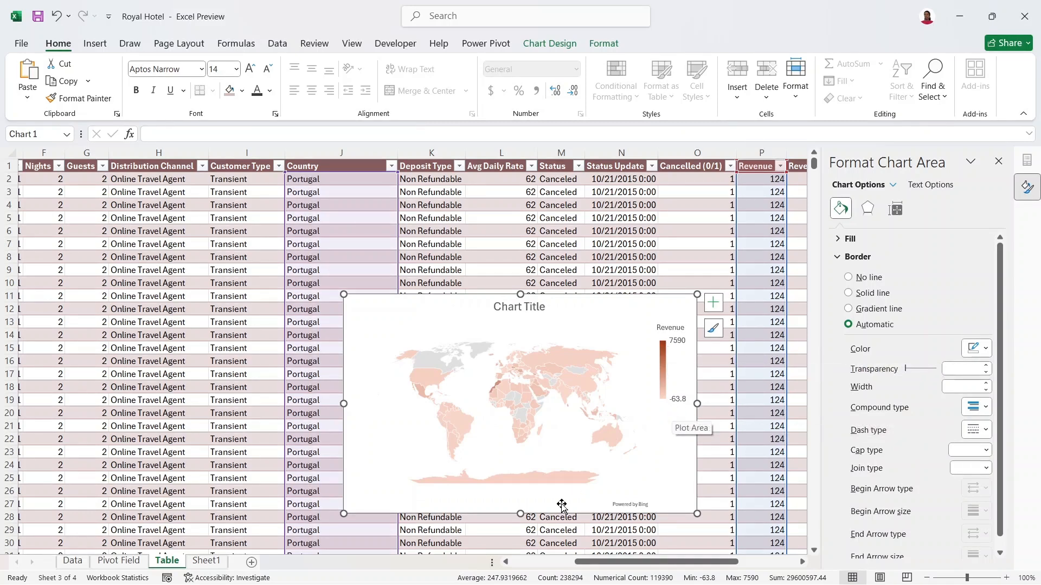
- Add a new worksheet after Sheet1 and name it Dashboard
click(203, 563)
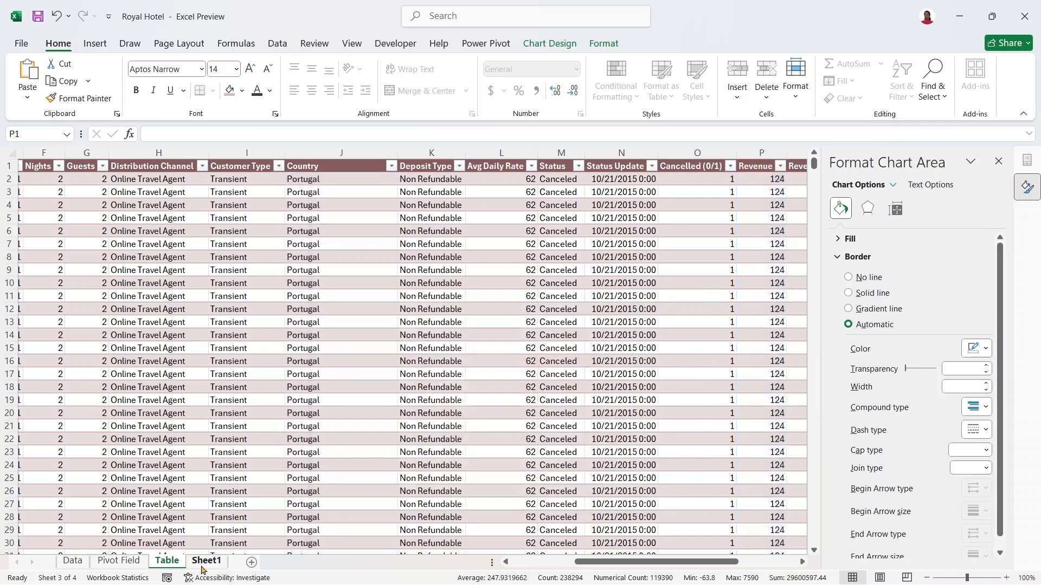
click(251, 563)
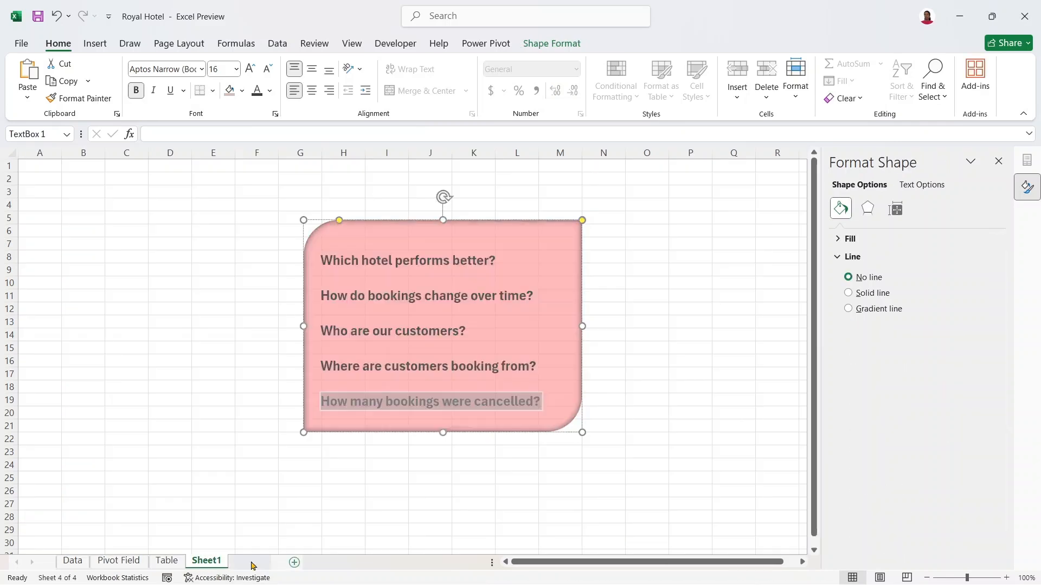
double_click(251, 562)
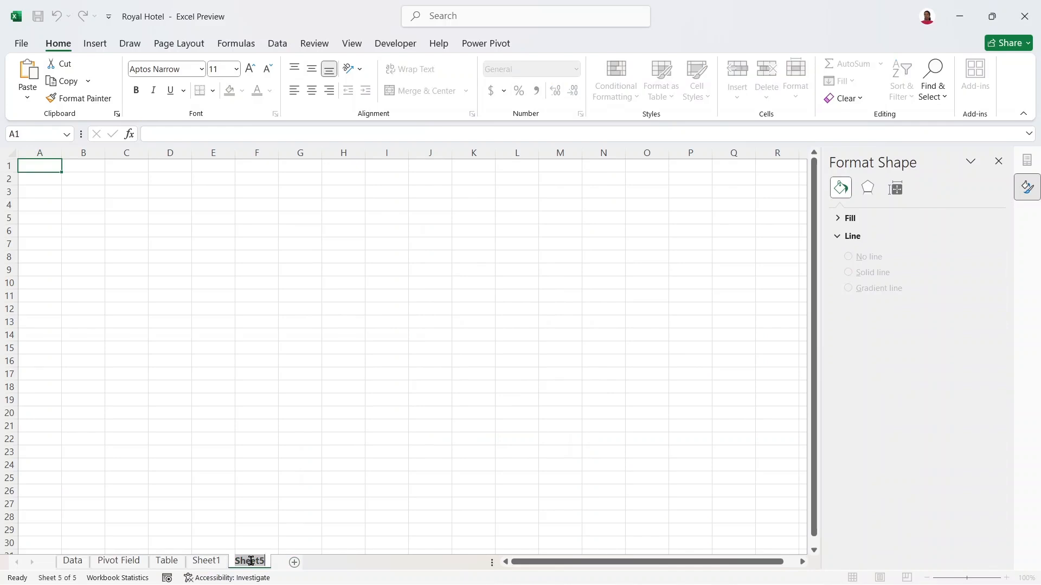
text(Dashboard)
key(Return)
- Hide the gridlines on the Dashboard sheet
click(127, 271)
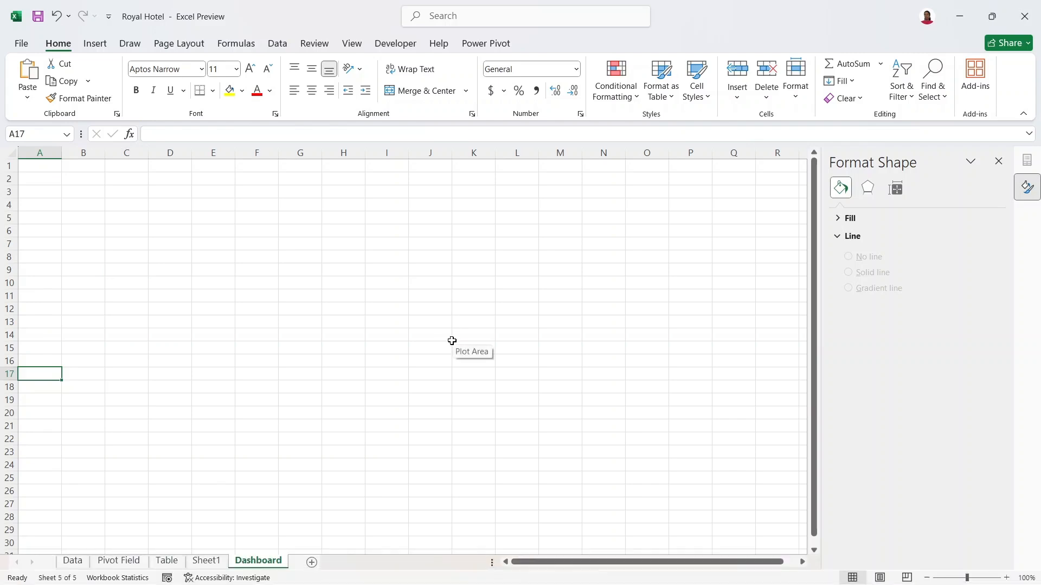
click(318, 259)
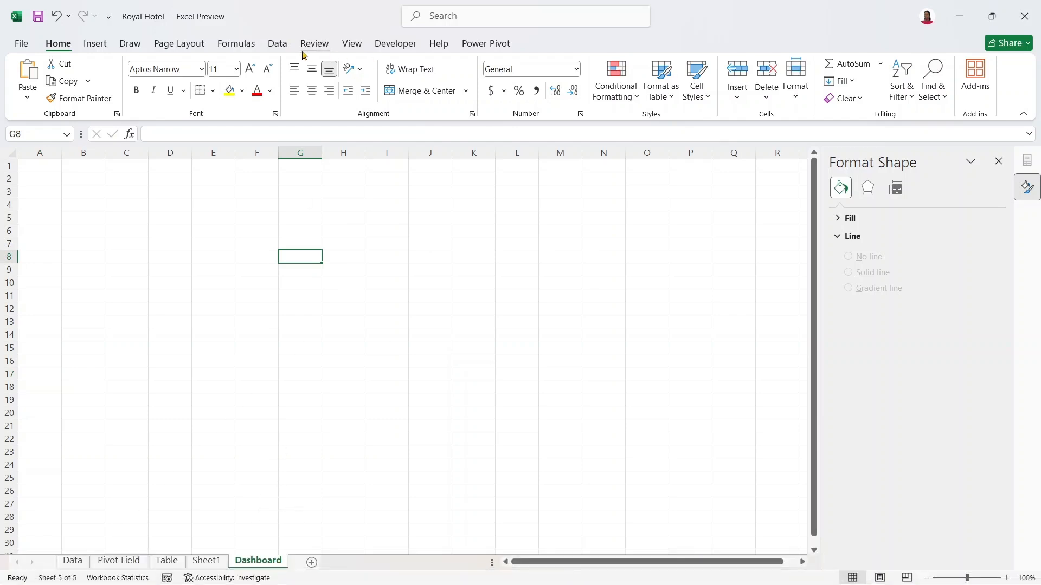
click(192, 52)
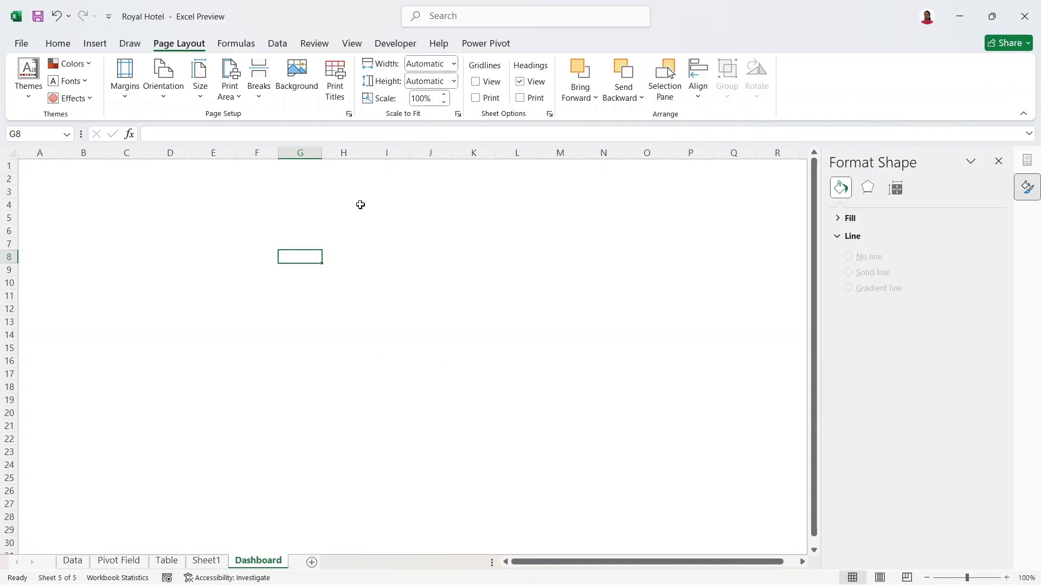
- Fill the entire Dashboard sheet with the lightest red theme colour, and replace it with the lightest brown theme colour
click(5, 147)
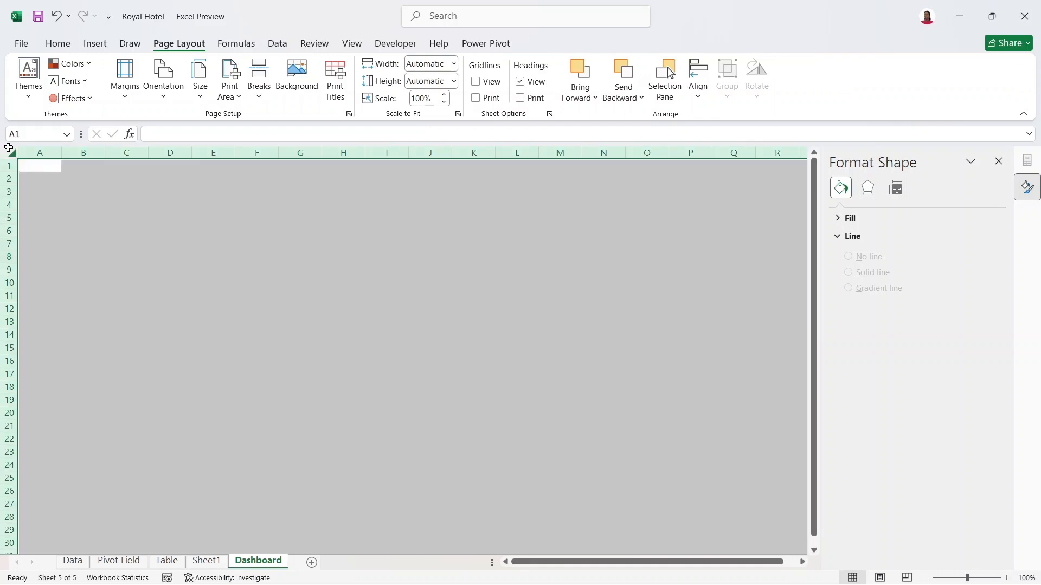
click(68, 50)
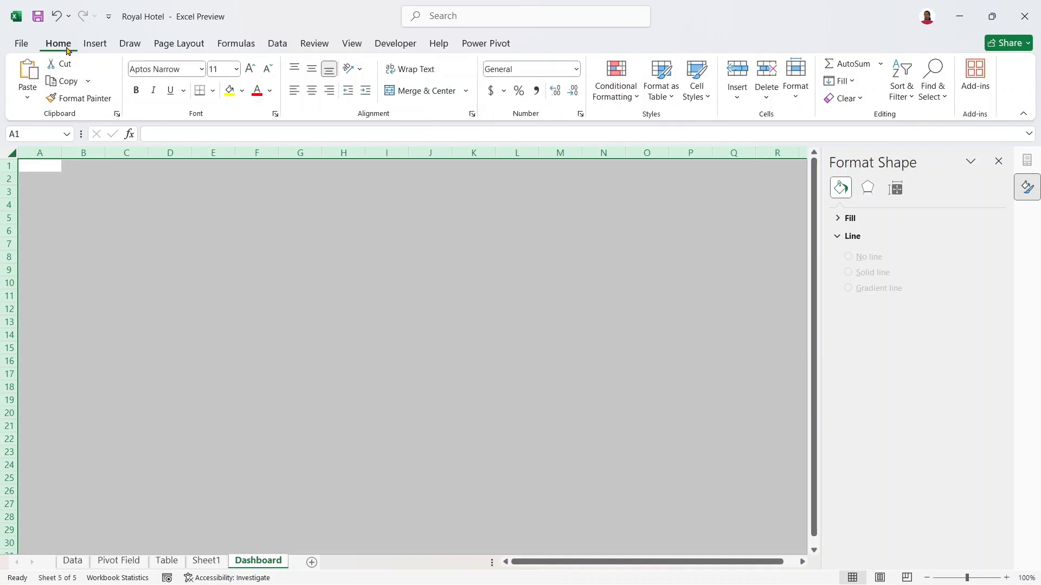
click(242, 91)
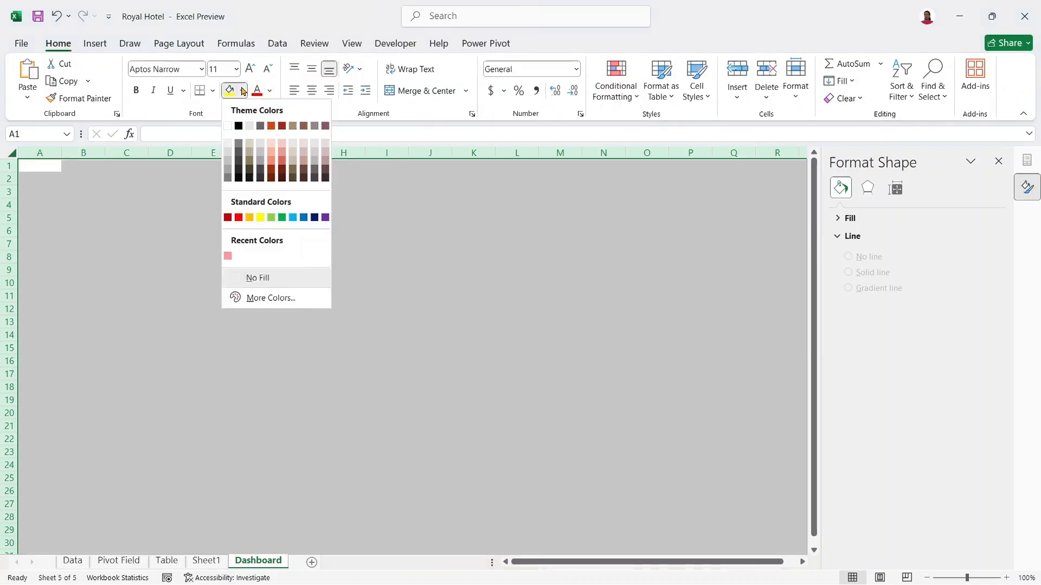
click(282, 143)
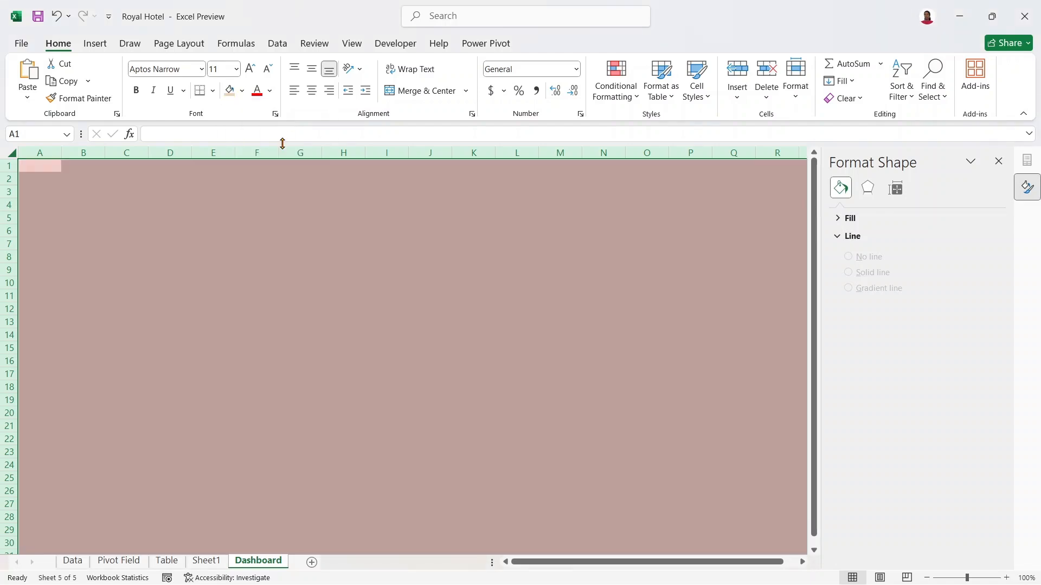
click(242, 93)
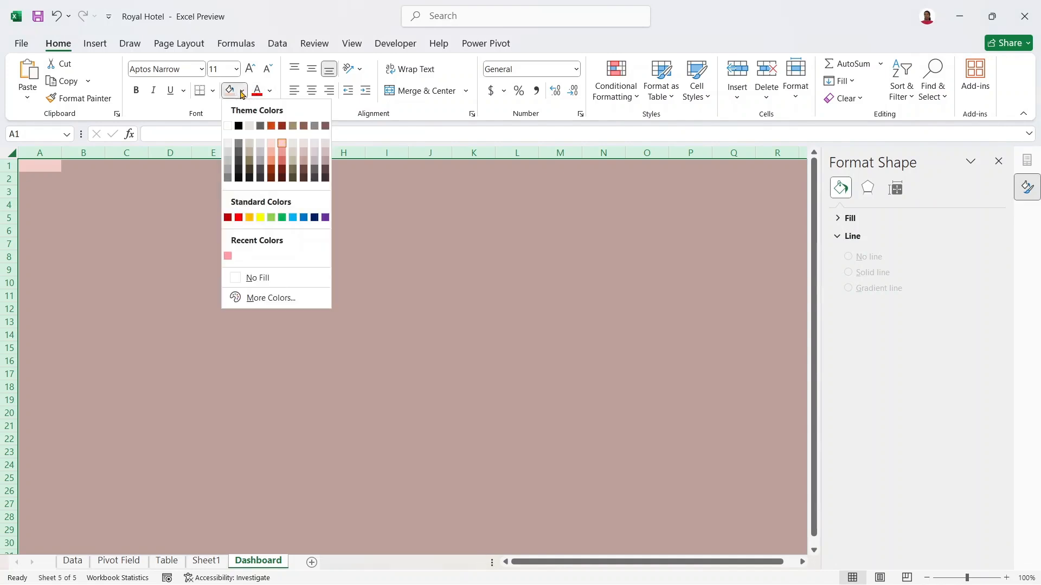
click(304, 143)
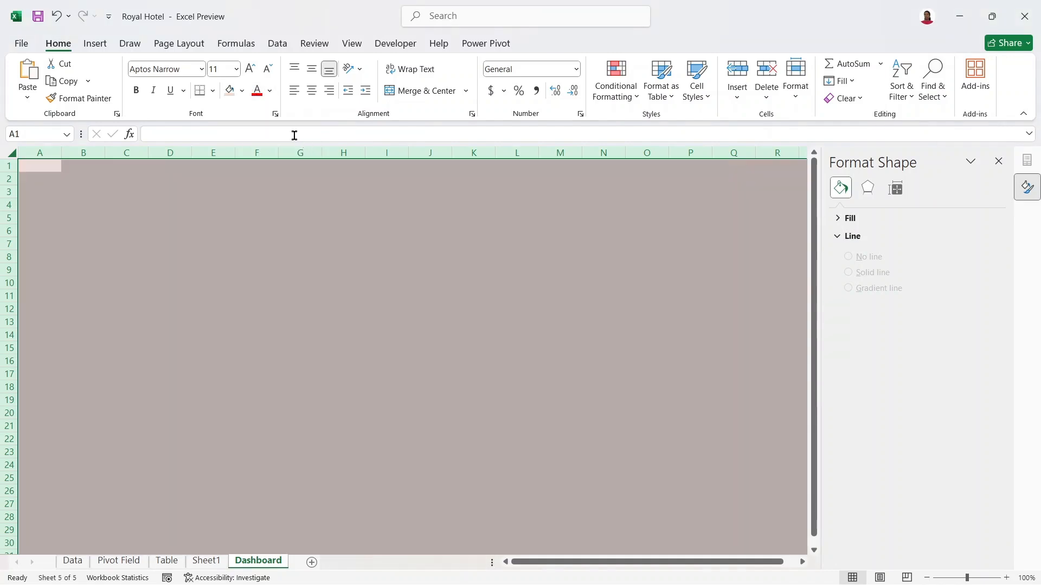
- Change the Dashboard sheet's fill to a paler custom tint of the light brown
click(243, 93)
click(267, 300)
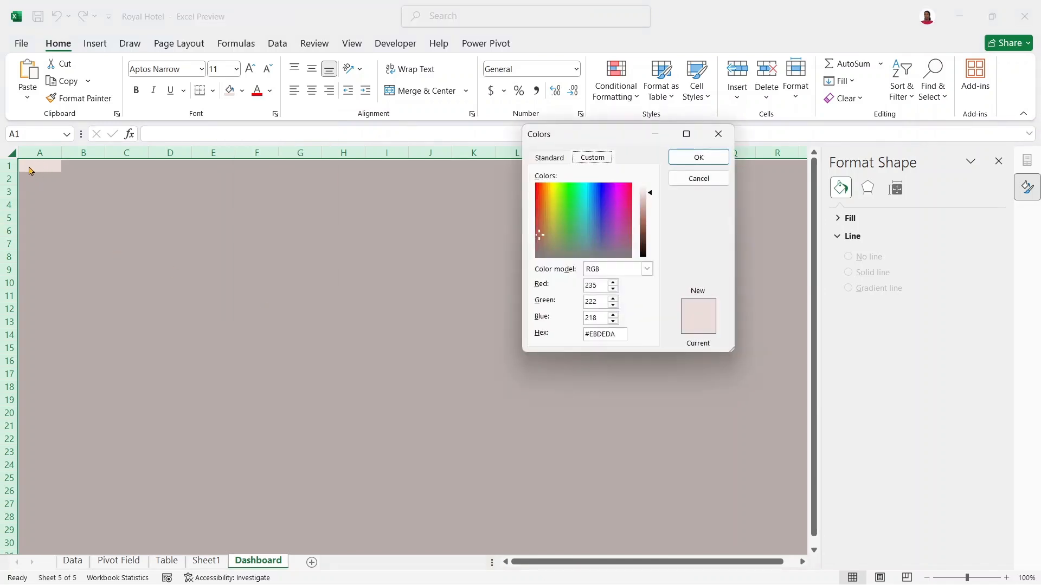
click(644, 191)
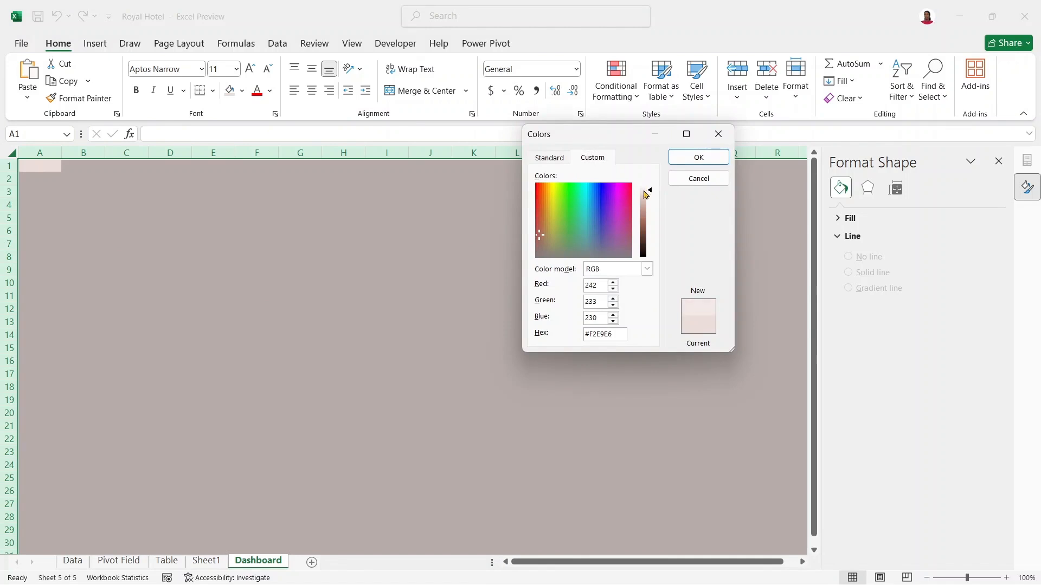
drag(651, 193, 650, 194)
drag(651, 193, 650, 190)
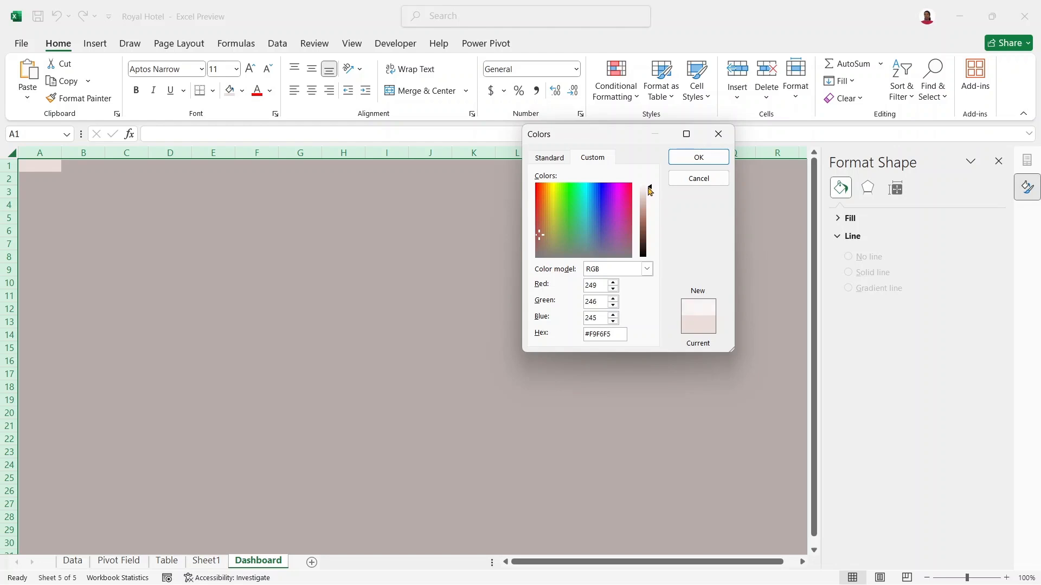
click(713, 158)
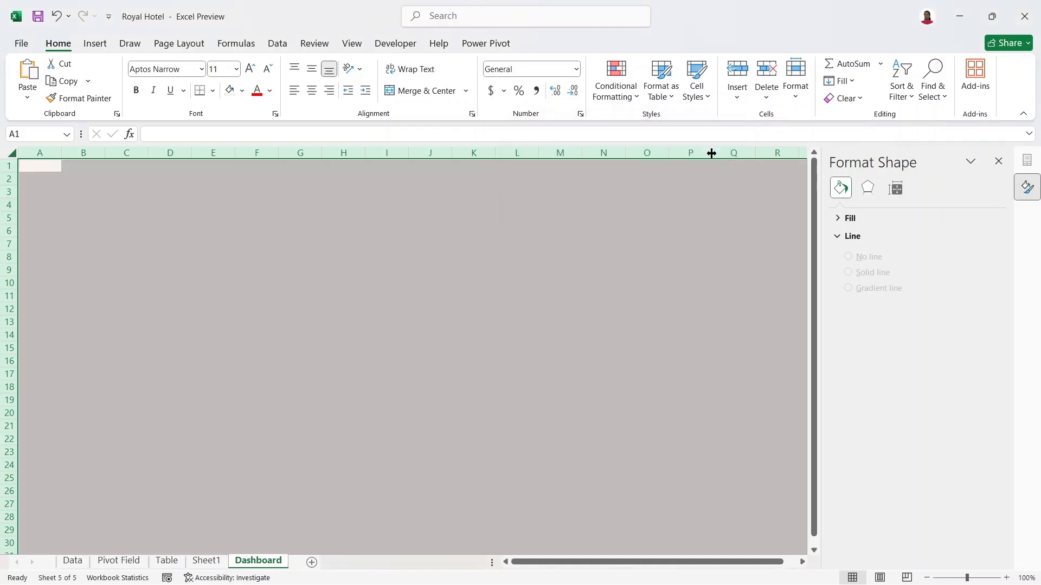
click(525, 314)
click(432, 332)
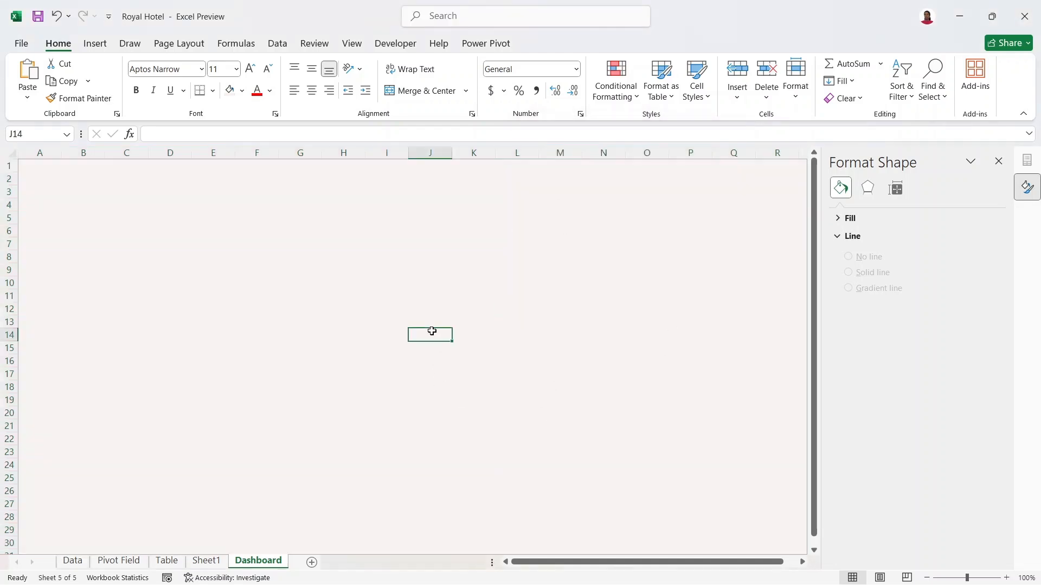
- Adjust the custom pale brown tint on cell J14 and fill the whole Dashboard sheet with that recent colour
click(244, 90)
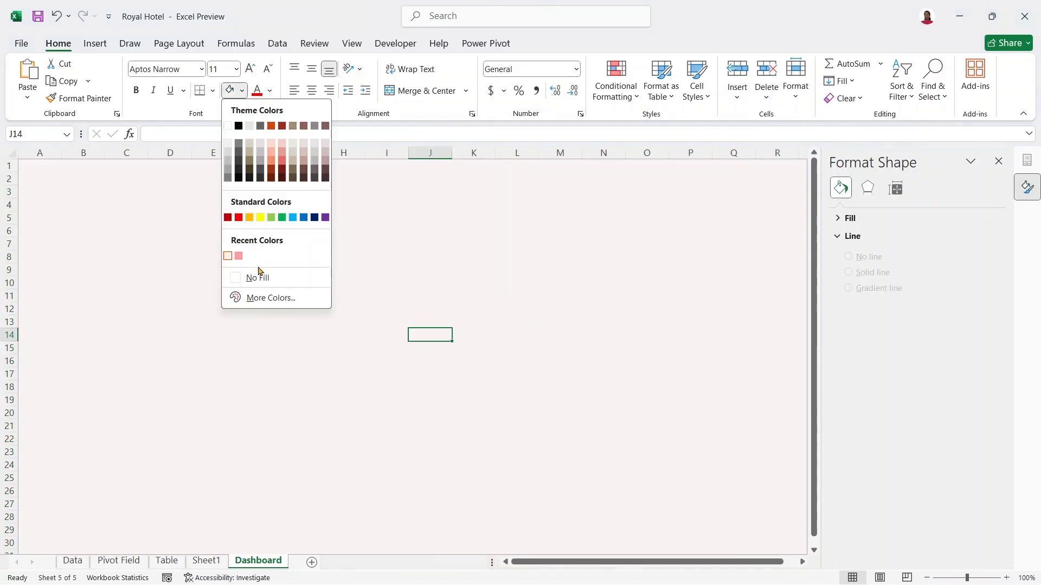
click(258, 297)
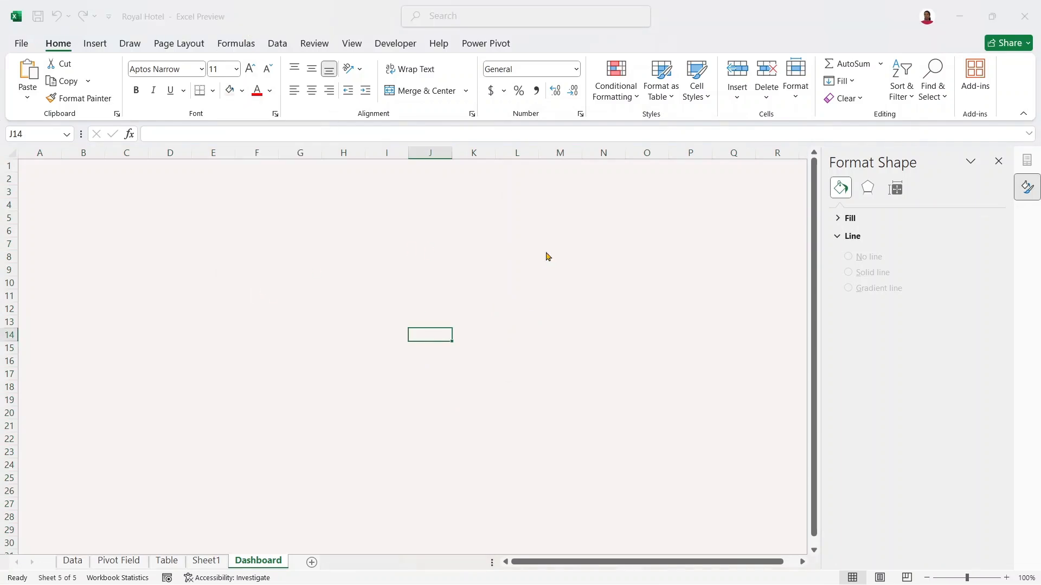
click(651, 191)
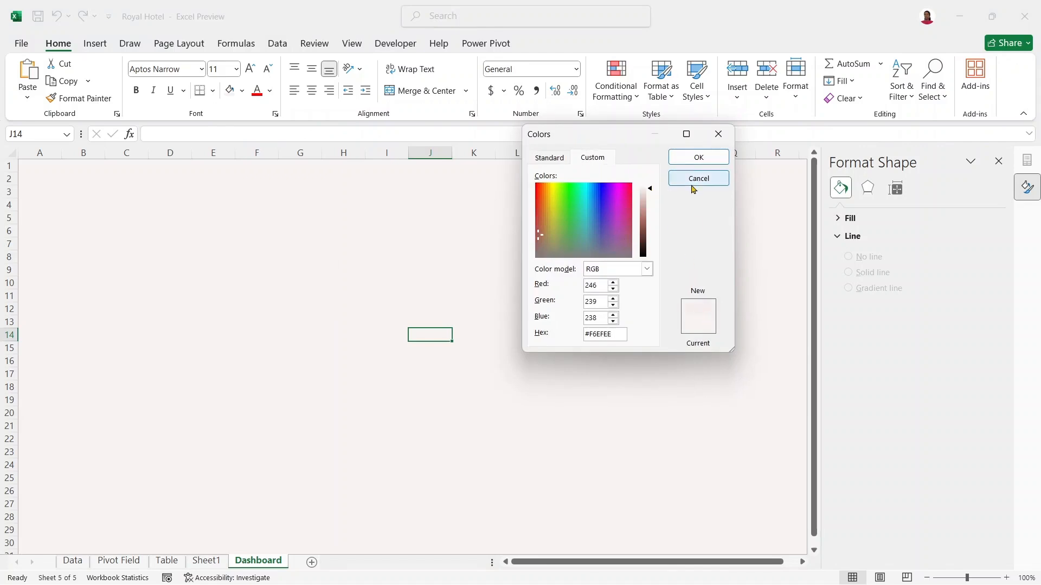
click(692, 157)
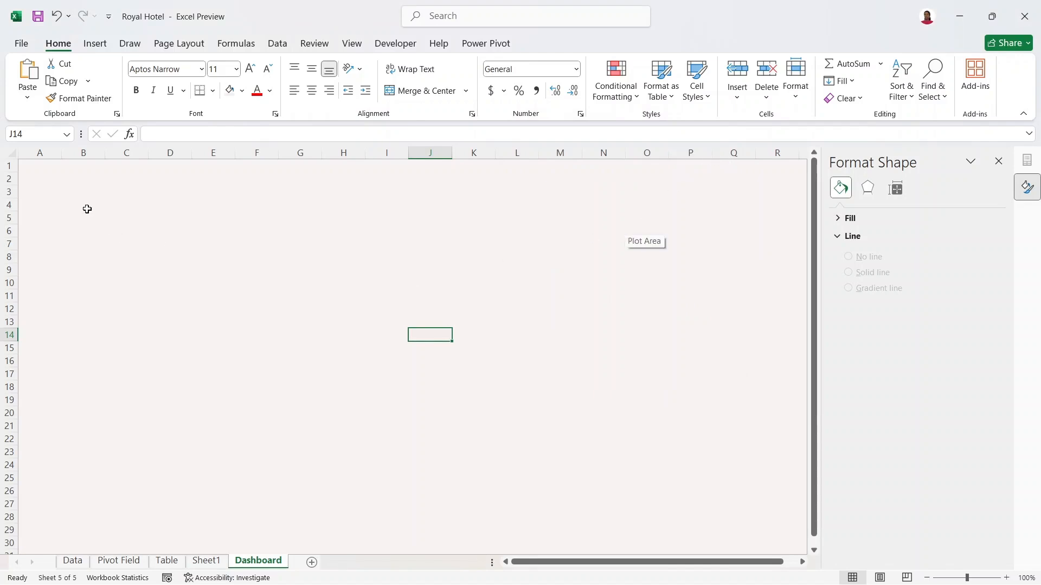
click(11, 153)
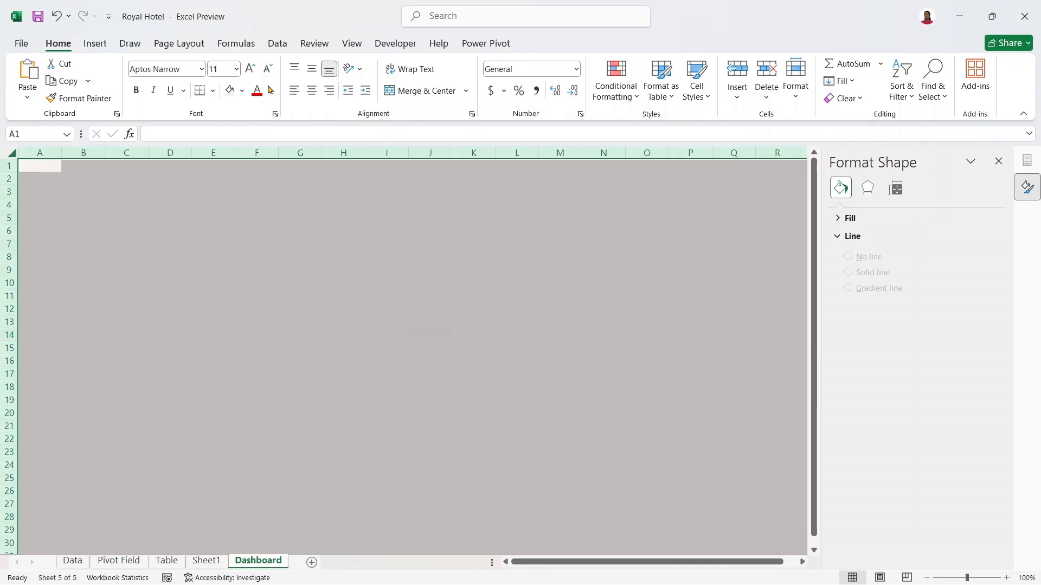
click(242, 90)
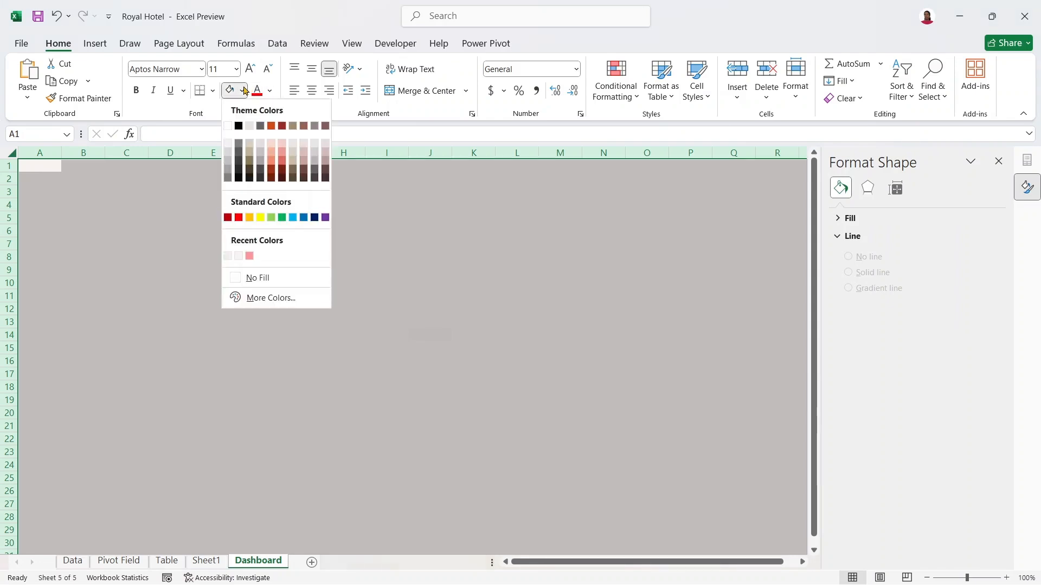
click(226, 256)
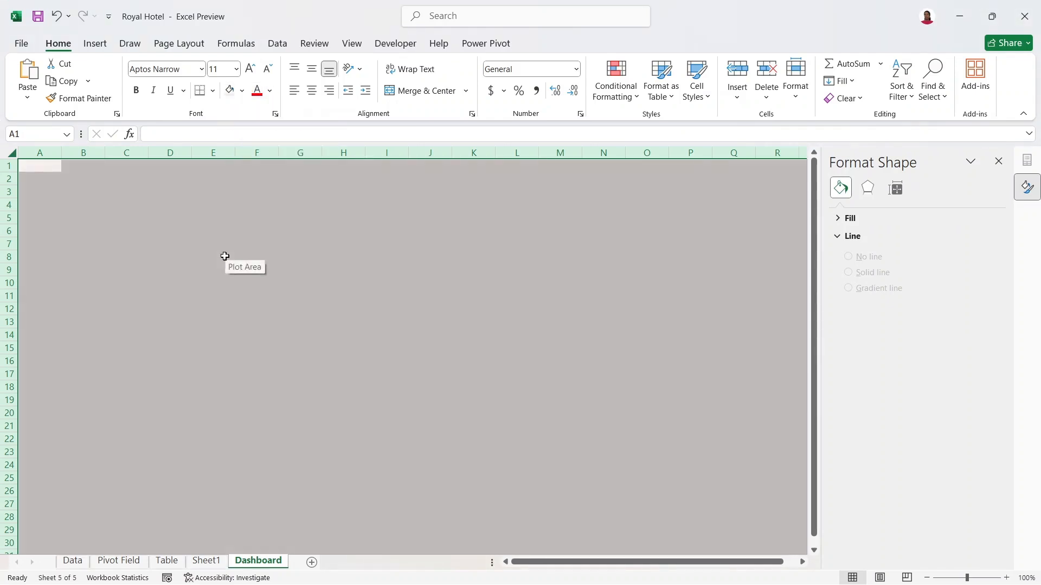
- Add a text box across columns A to H at the top of the Dashboard sheet, reading "Royal Hotel Performance Analysis"
click(225, 255)
click(281, 354)
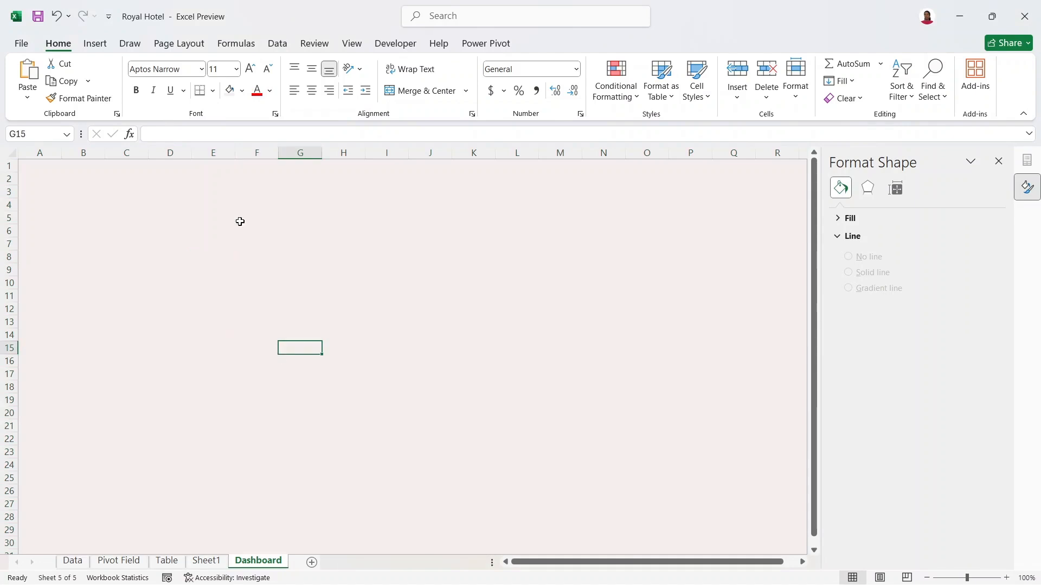
click(96, 43)
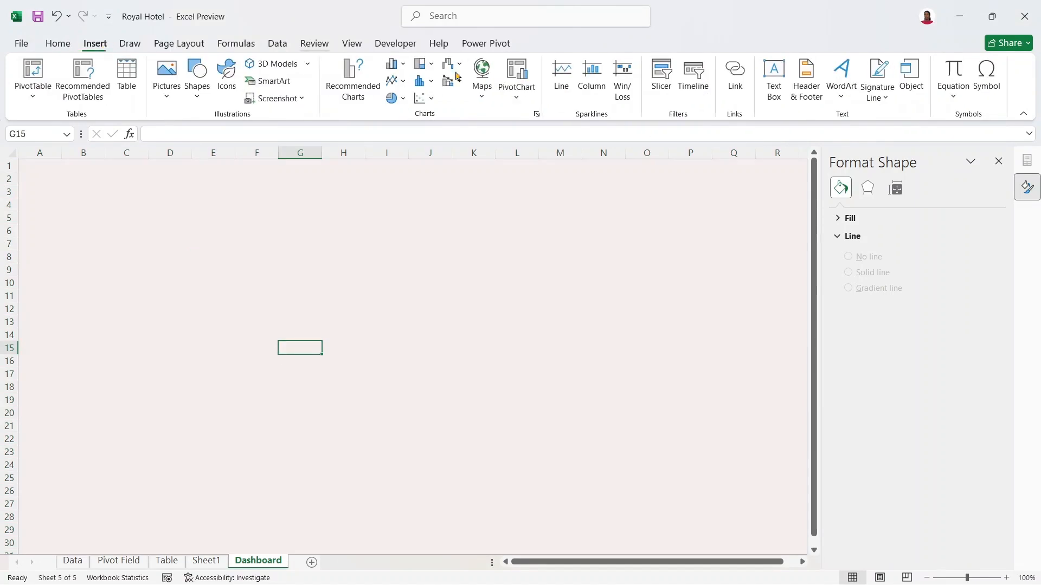
click(774, 92)
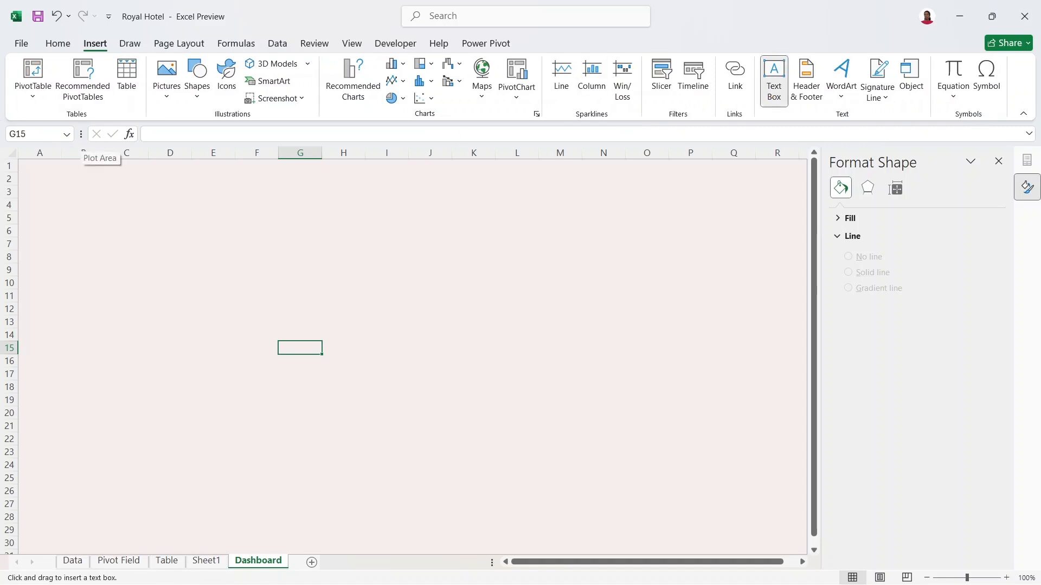
drag(44, 175, 362, 228)
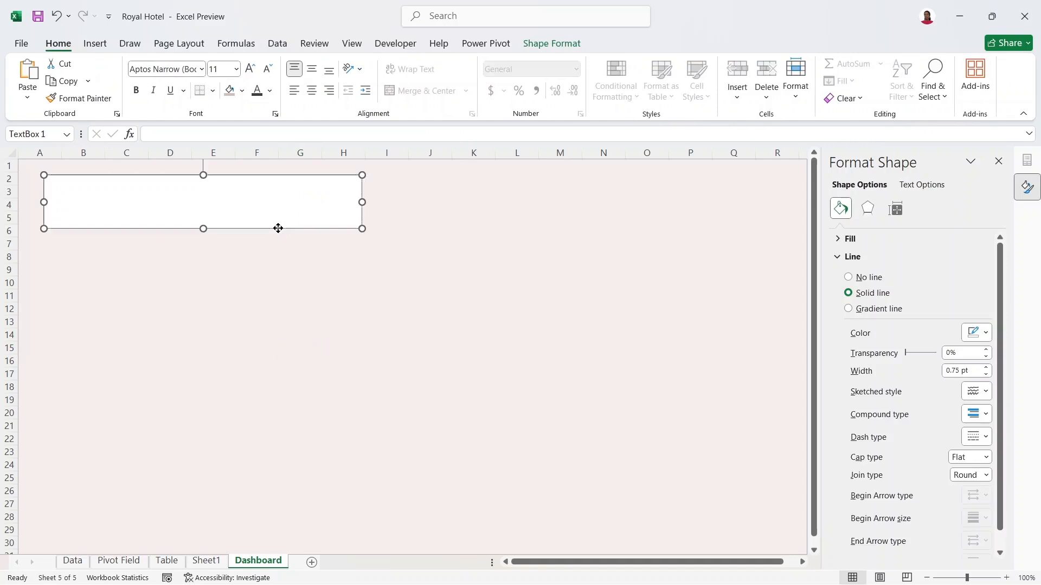
drag(278, 228, 265, 223)
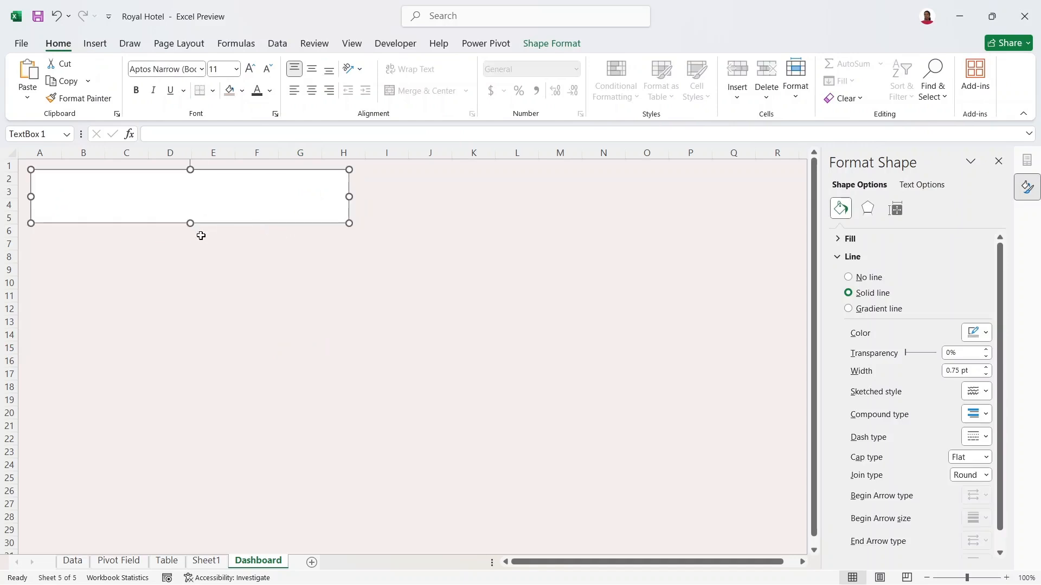
drag(190, 223, 190, 205)
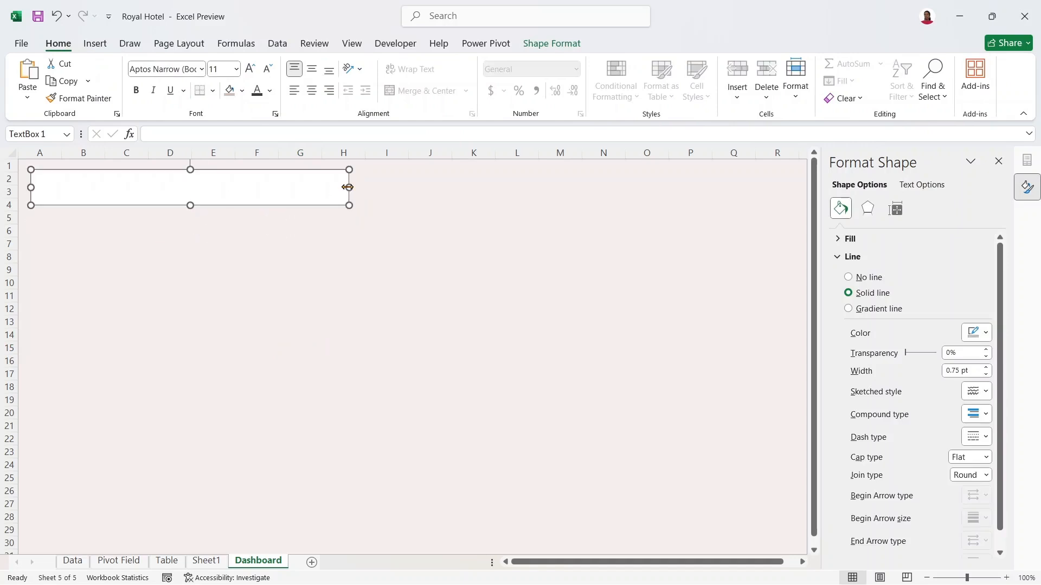
click(138, 195)
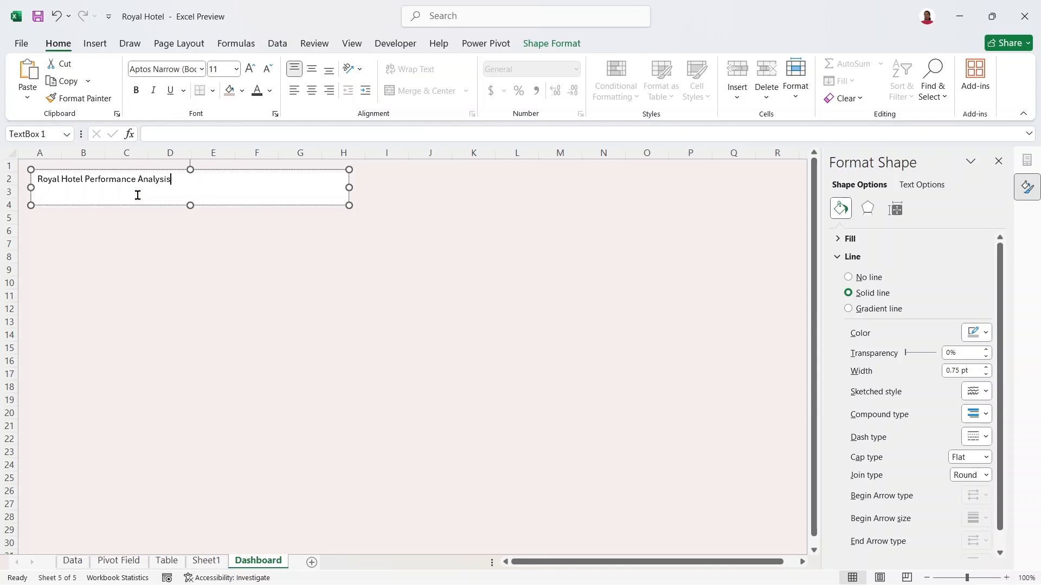
- Format the dashboard title text as bold at size 16
key(ctrl+a)
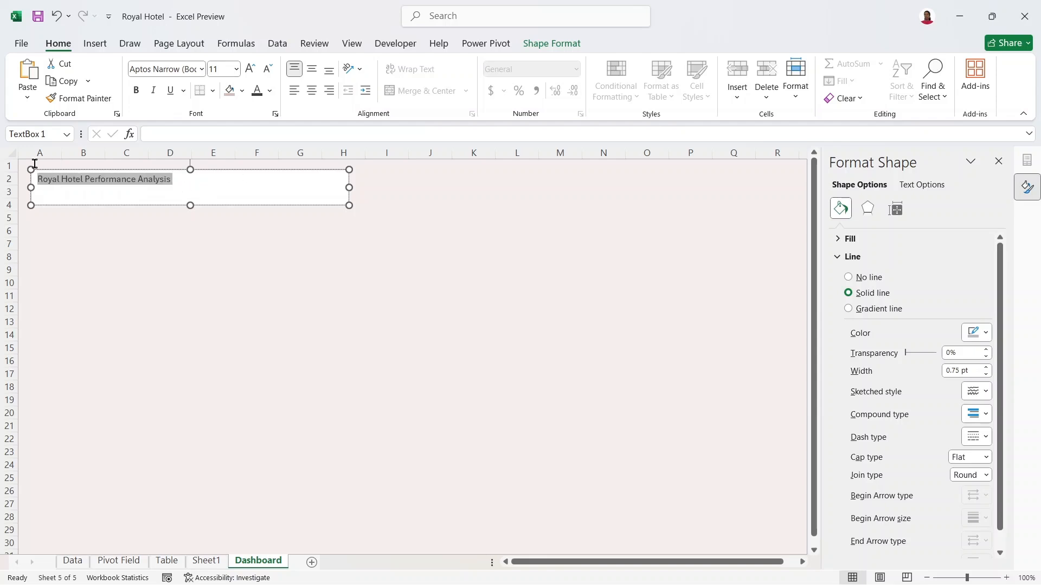
click(251, 67)
click(251, 66)
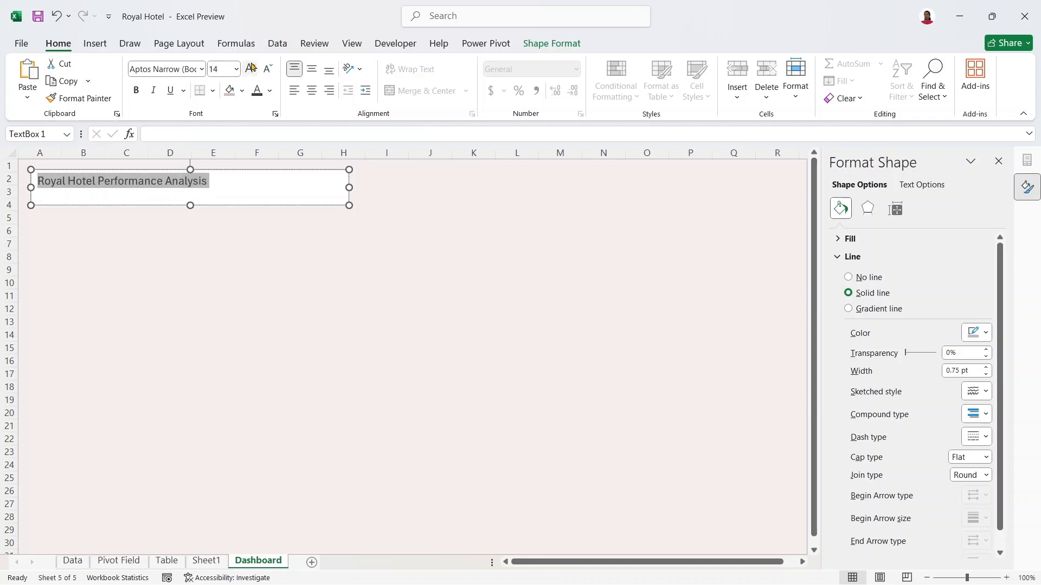
click(251, 67)
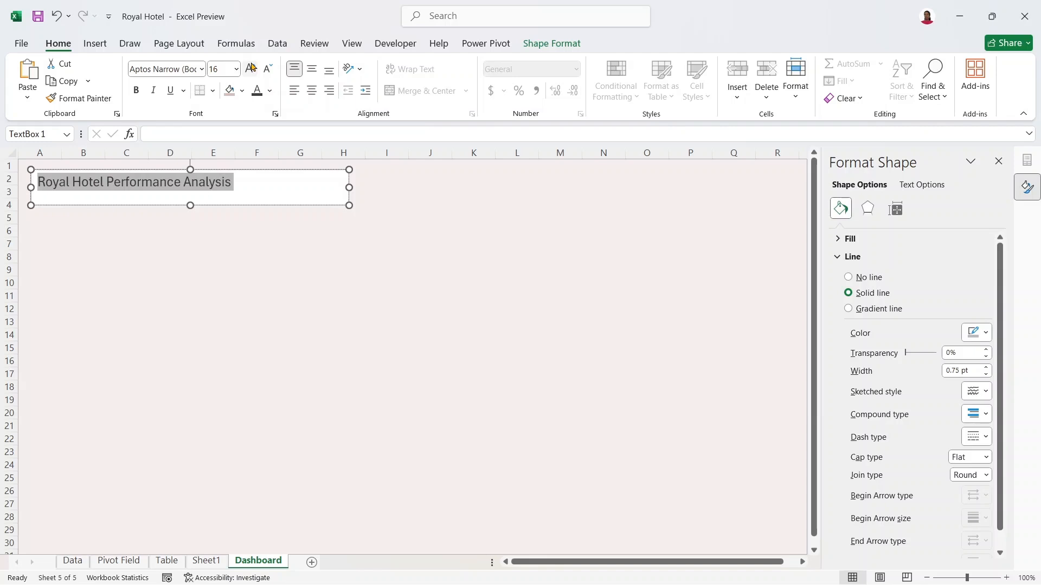
click(136, 90)
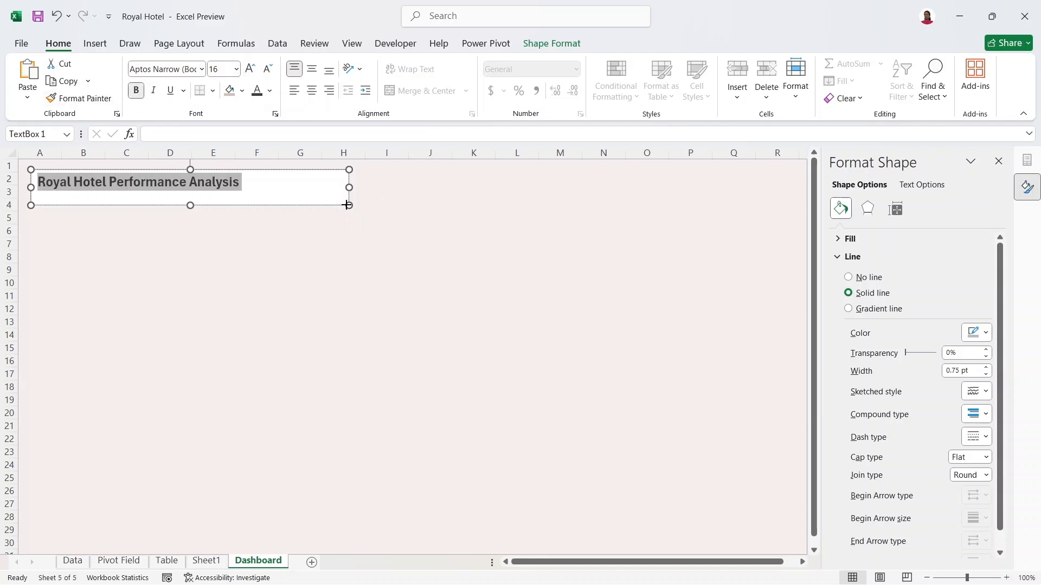
- Widen the title text box into column I and colour its text Brown, Accent 4, Darker 50%
drag(347, 205, 411, 199)
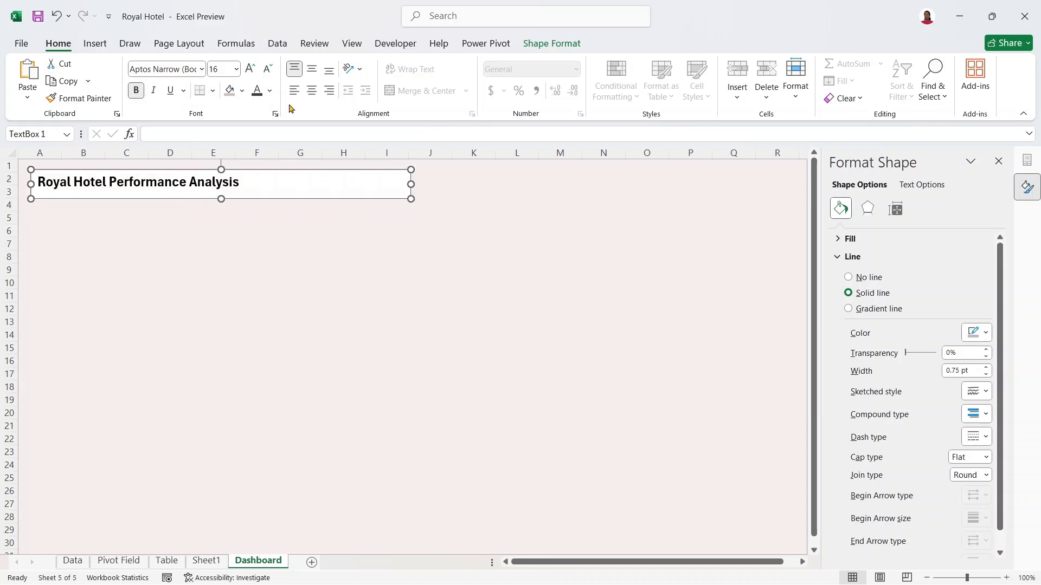
click(271, 91)
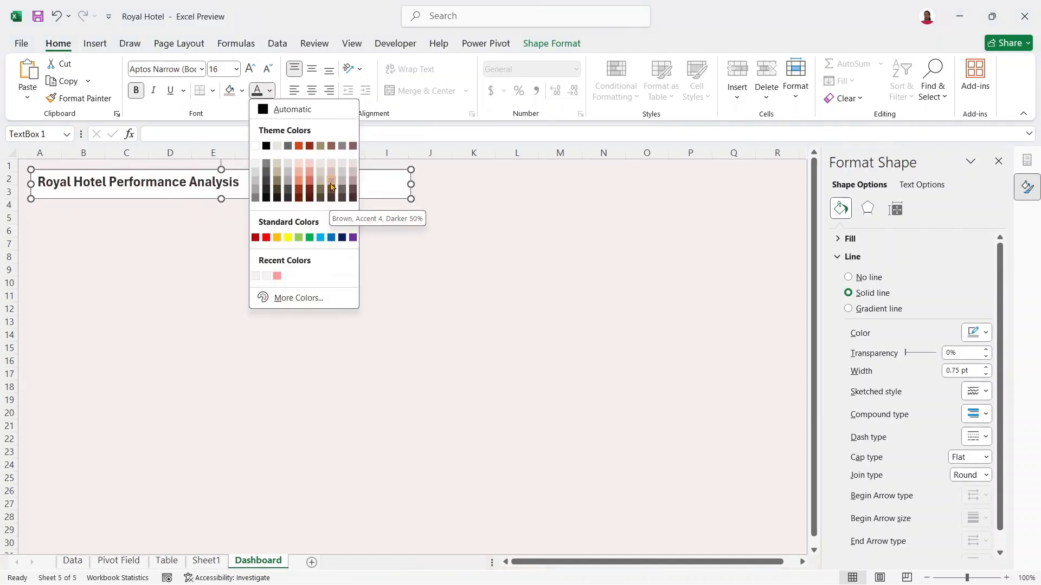
click(332, 198)
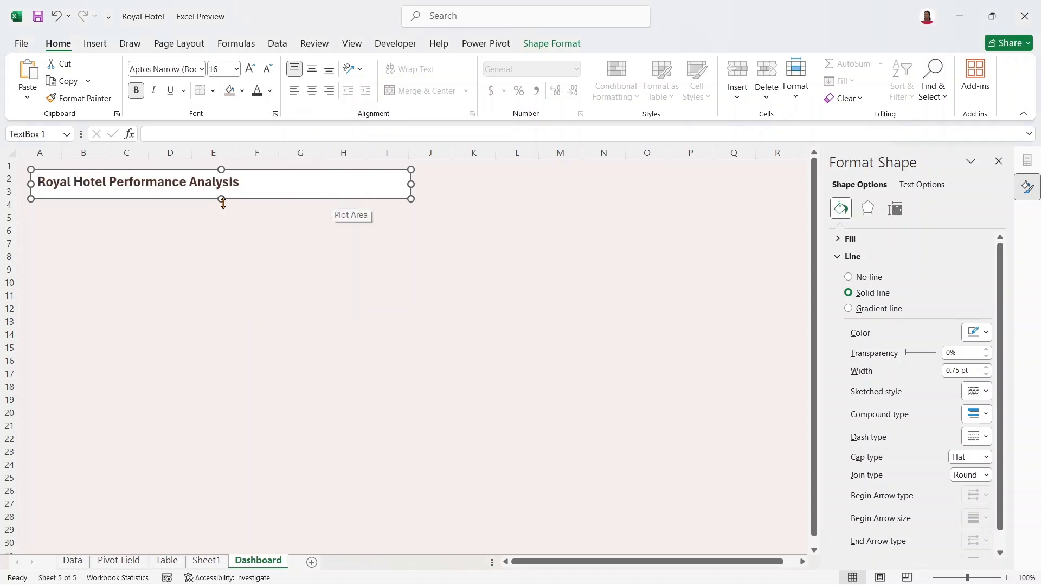
- Set the title text box to no fill and no outline
right_click(256, 202)
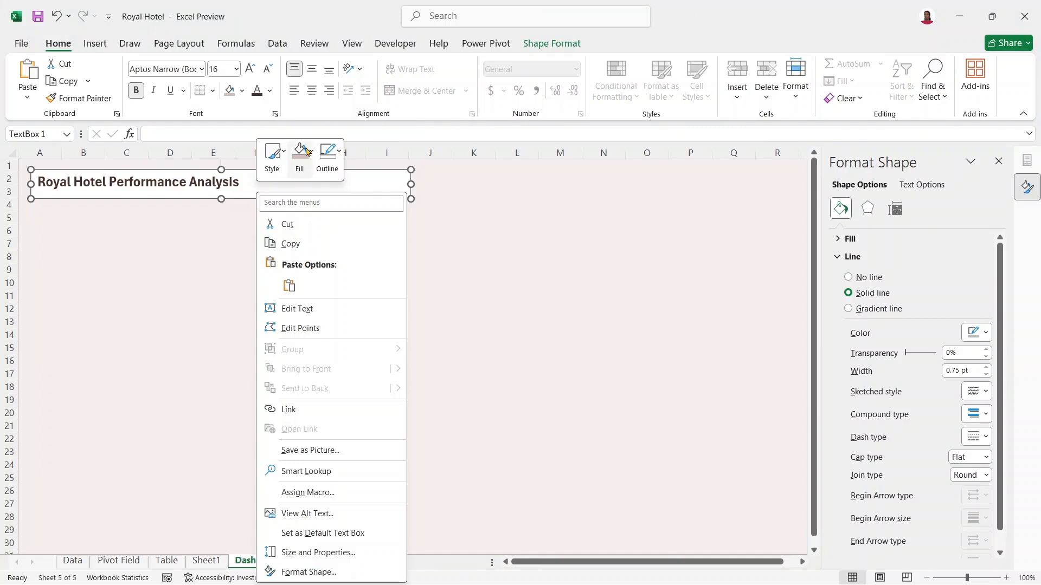
click(306, 152)
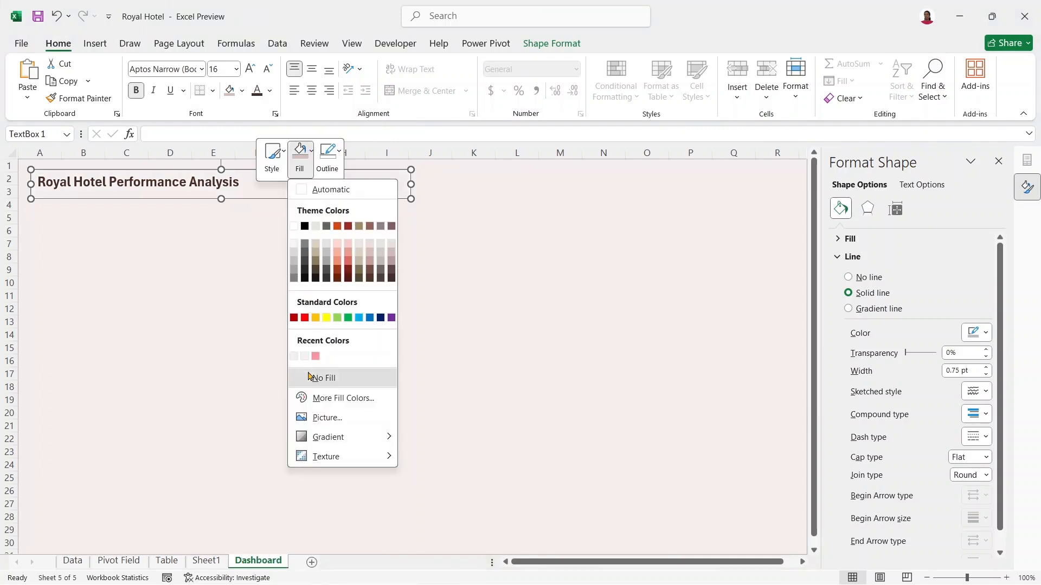
click(309, 376)
click(328, 158)
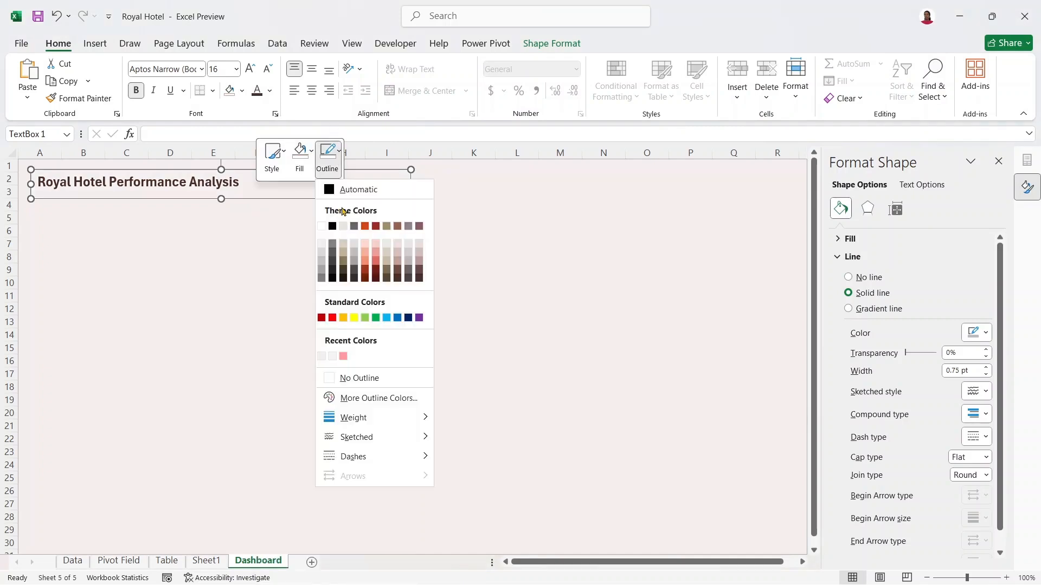
click(356, 378)
click(348, 352)
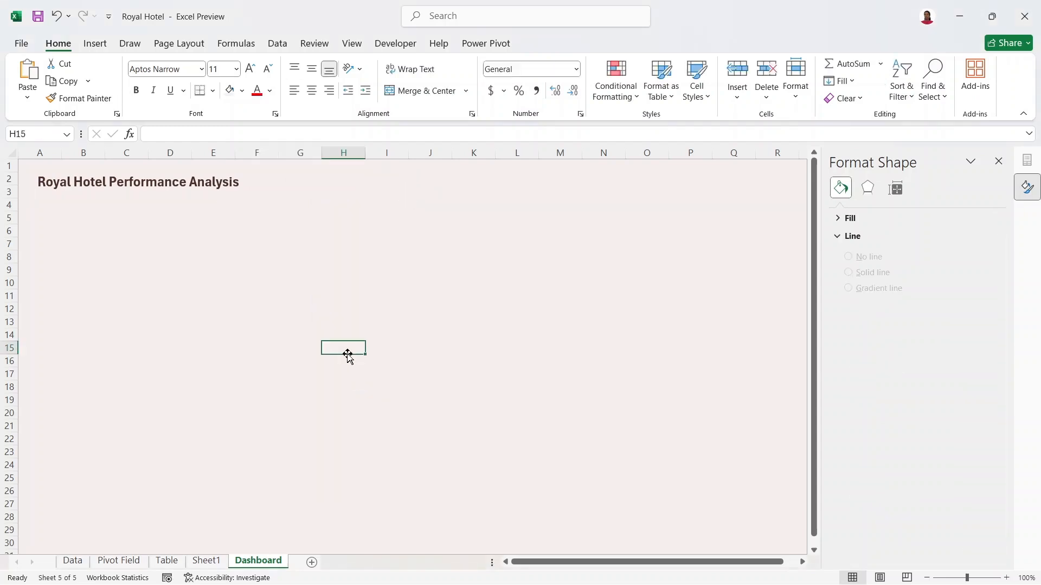
- Nudge the title text box slightly left and down, and deselect it
click(233, 181)
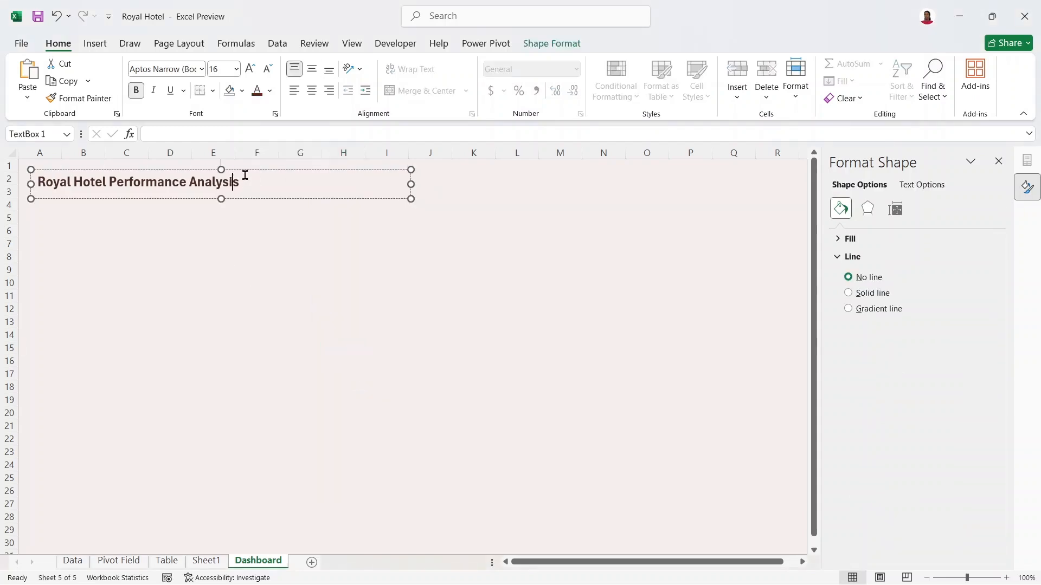
drag(258, 173, 255, 175)
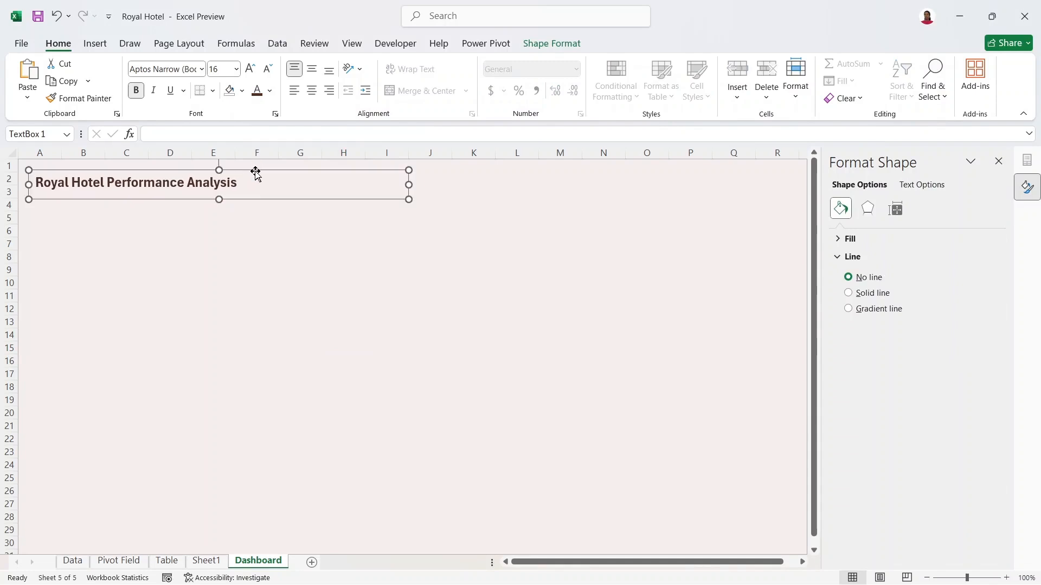
click(256, 309)
- On the Pivot Field sheet, move the bookings-over-time line chart down and right to uncover the doughnut chart
click(131, 569)
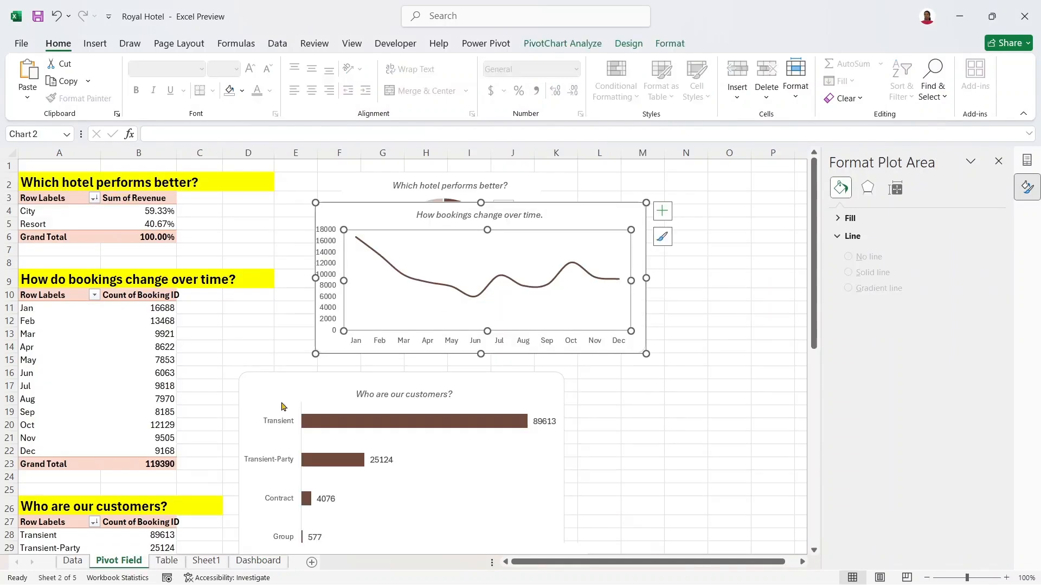
drag(612, 205, 734, 288)
- Close the side panes, and copy all five charts from the Pivot Field sheet onto the Dashboard sheet
click(537, 238)
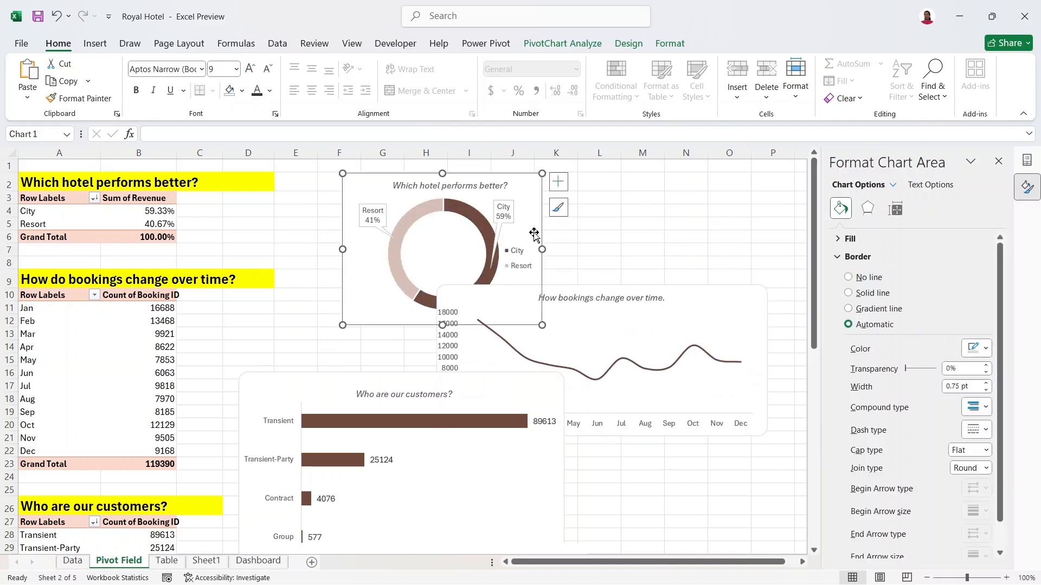
click(998, 162)
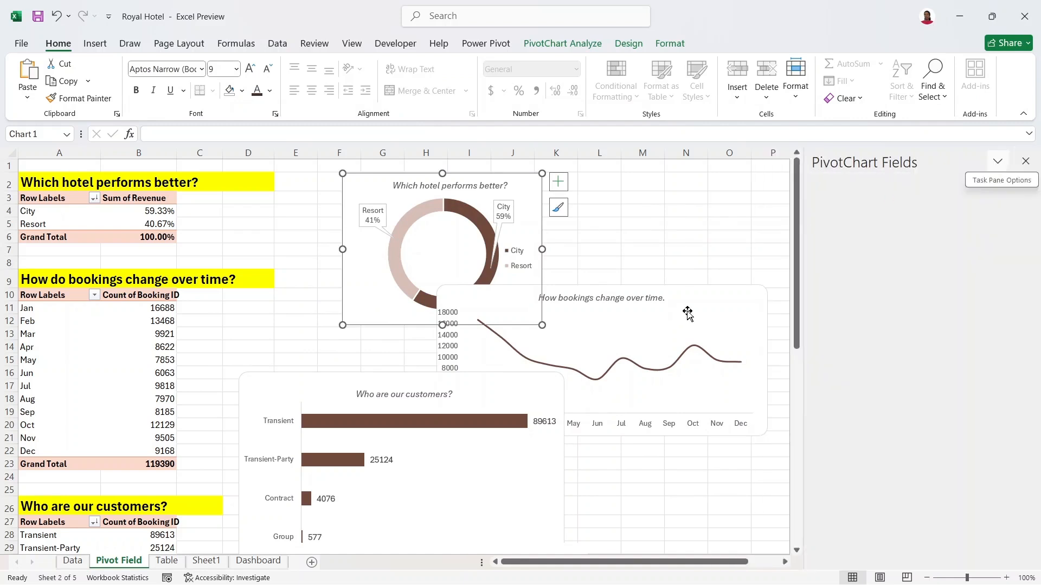
click(1026, 162)
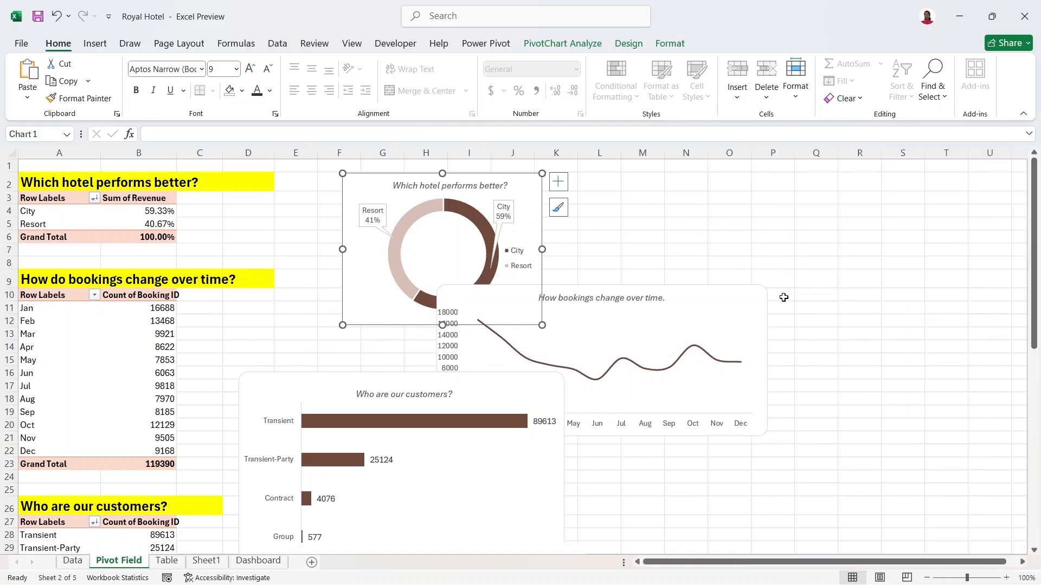
ctrl+click(725, 310)
ctrl+click(382, 399)
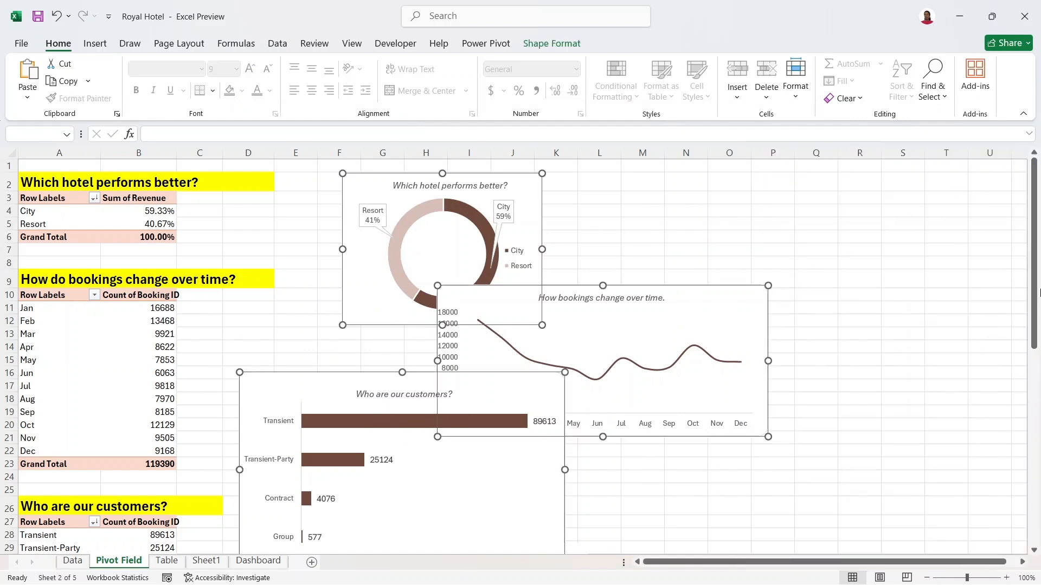
drag(1034, 320, 1039, 466)
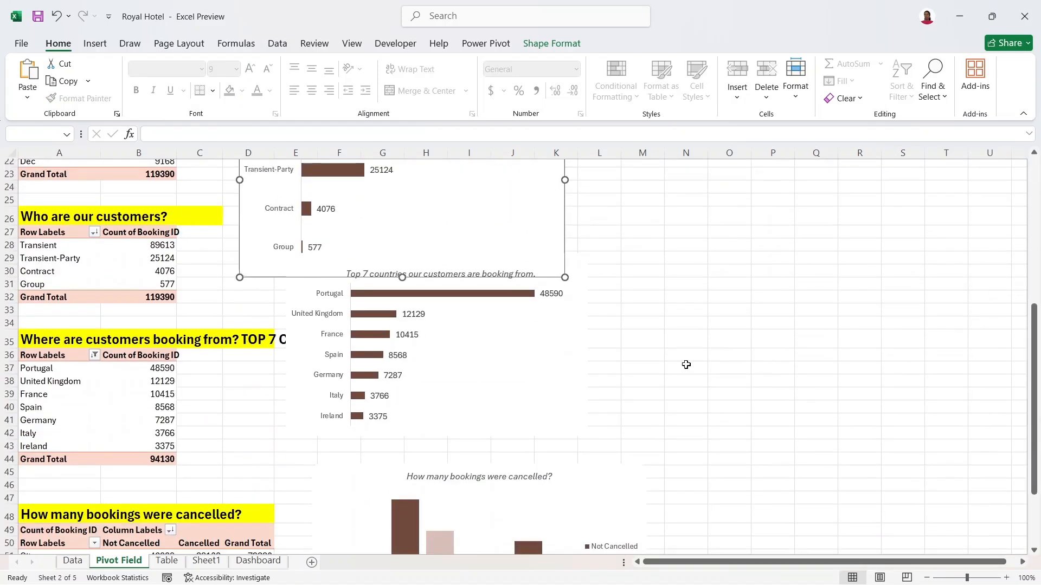
ctrl+click(579, 355)
ctrl+click(573, 491)
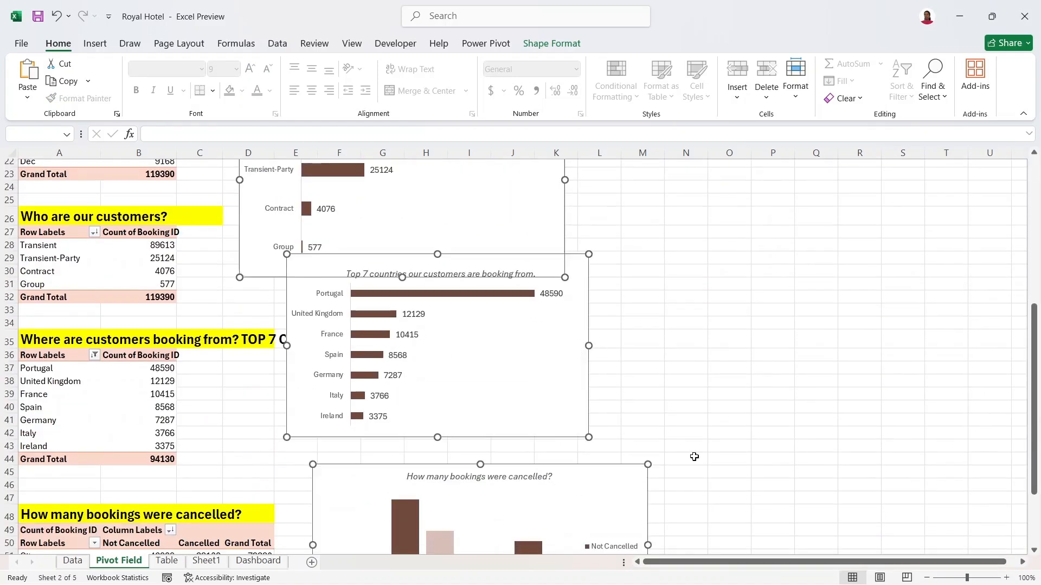
drag(1036, 453, 1037, 494)
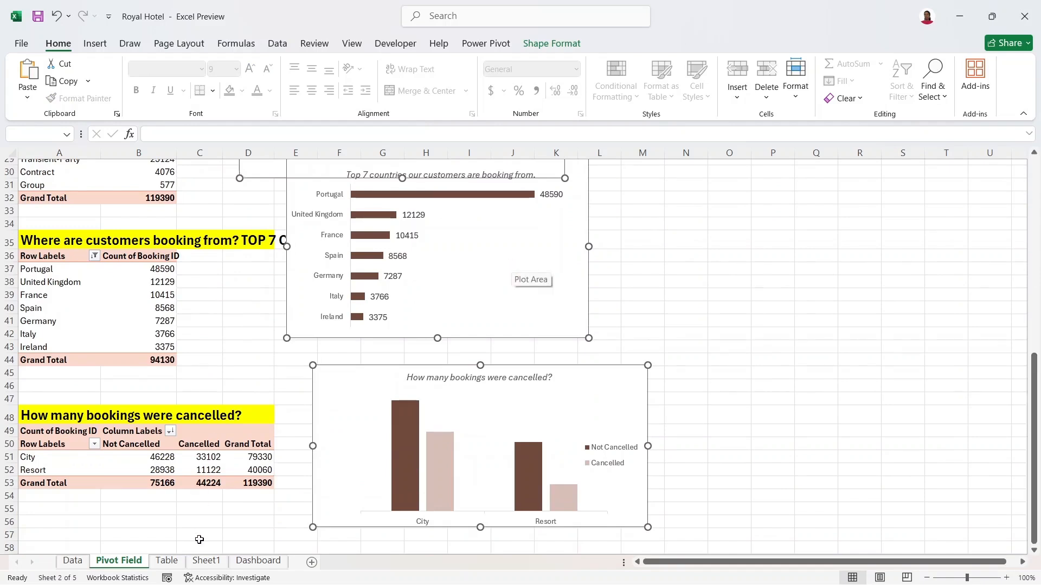
click(263, 567)
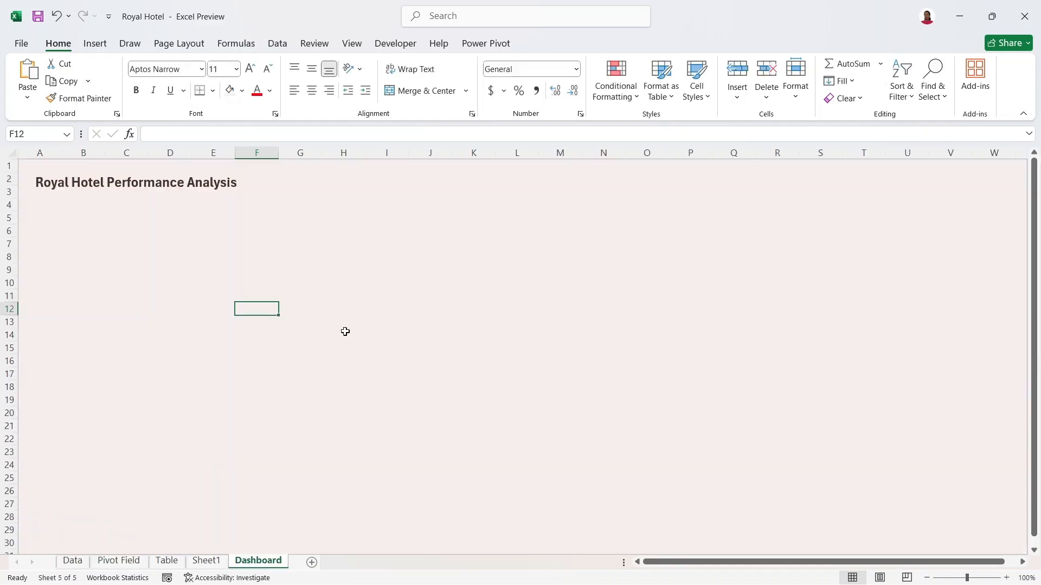
click(345, 331)
click(440, 210)
key(ctrl+v)
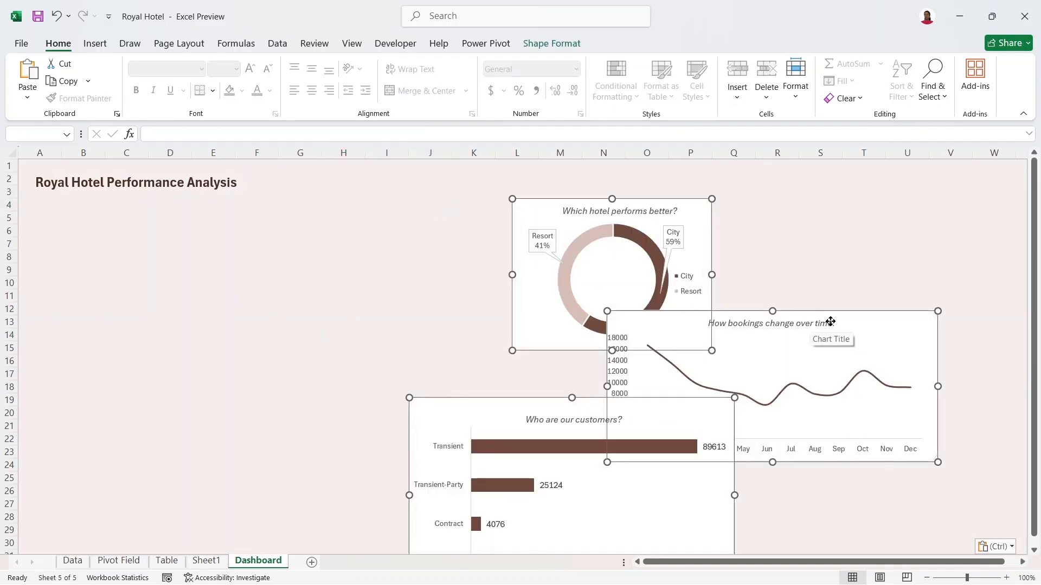
- Move the pasted charts up to the top edge of the Dashboard sheet, and shift the cancelled-bookings chart further up and right
drag(843, 321, 859, 172)
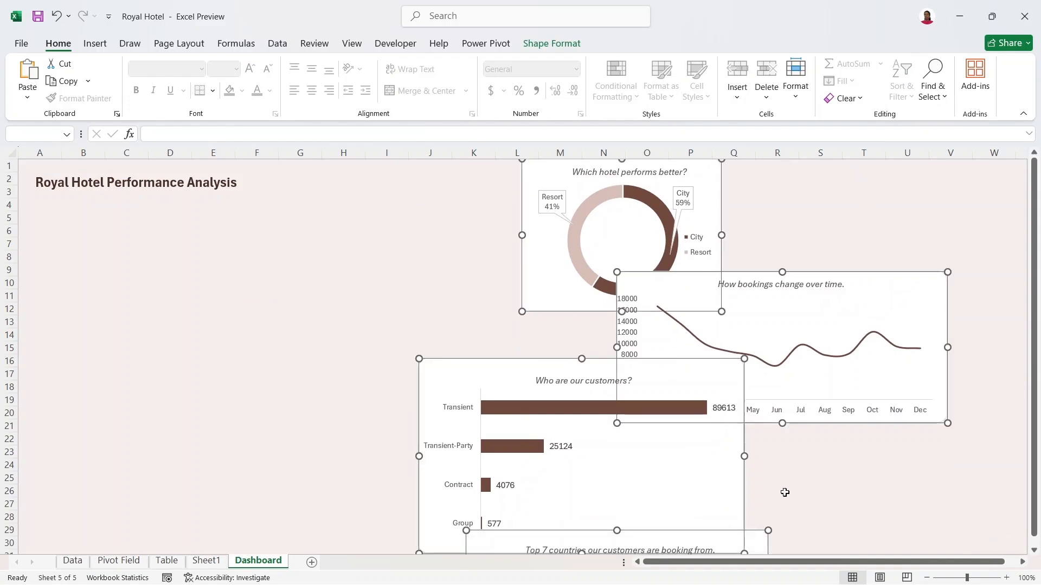
click(812, 510)
drag(1029, 328, 1037, 532)
click(741, 399)
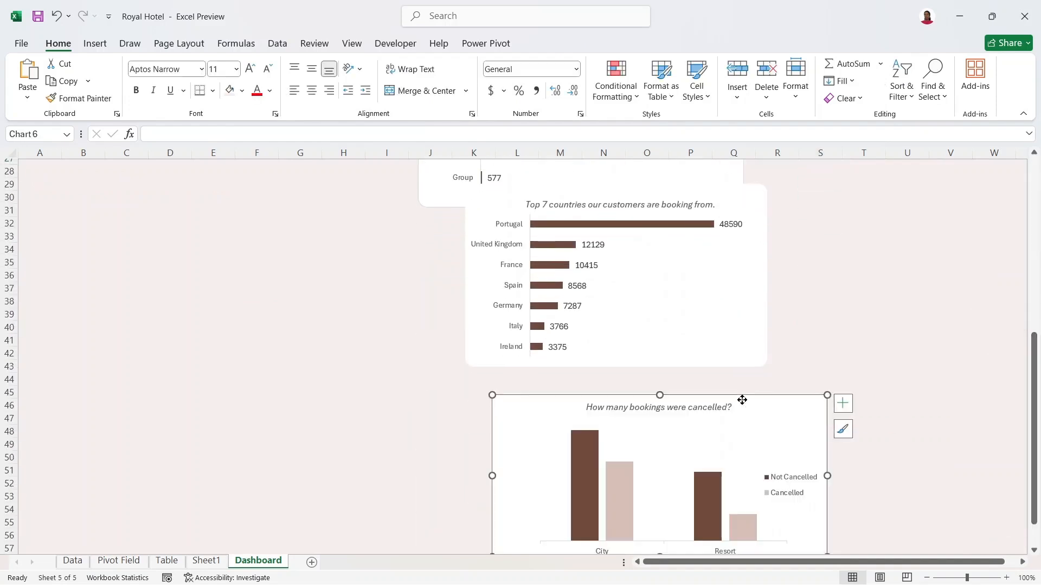
drag(741, 399, 862, 257)
- Add data labels to the "How many bookings were cancelled?" chart
click(961, 266)
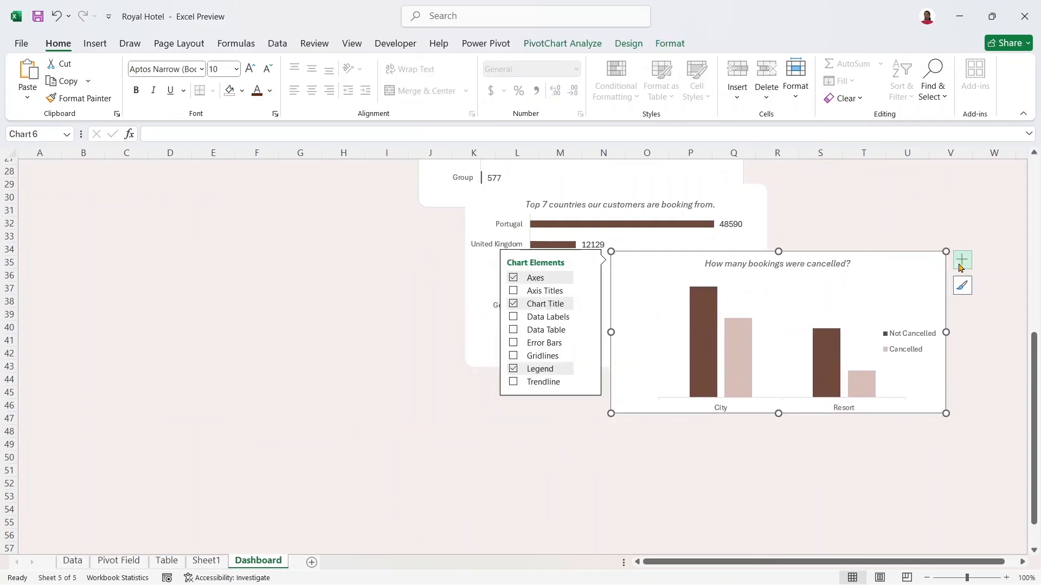
click(513, 319)
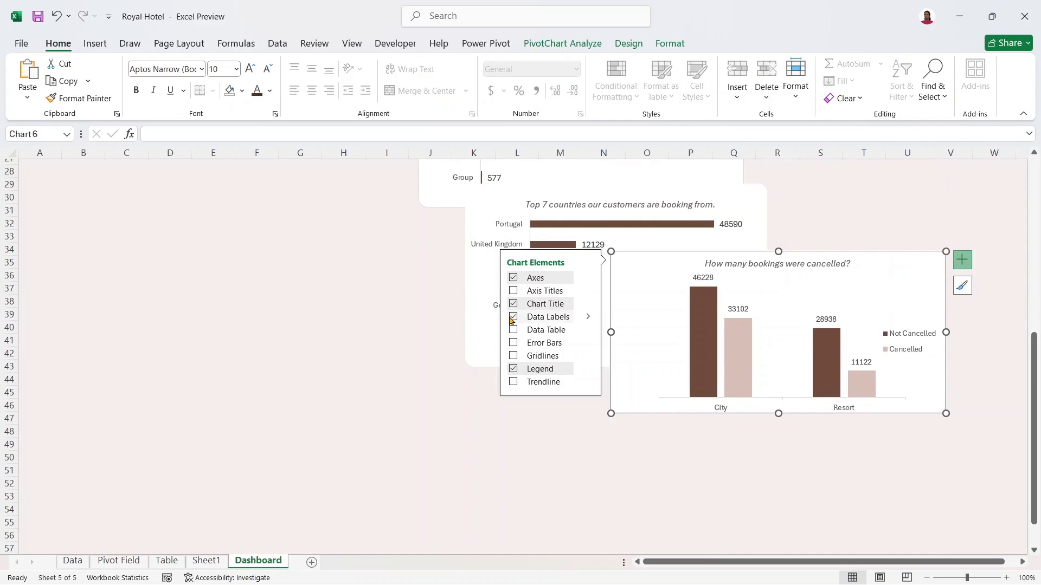
click(875, 224)
drag(1033, 397, 1037, 161)
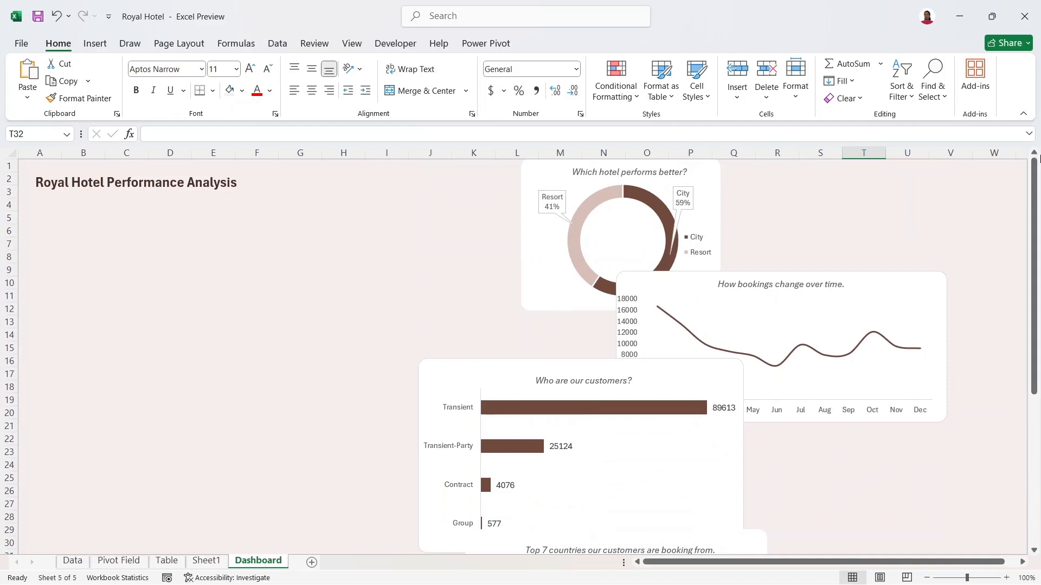
- Shift the doughnut chart down and right, and move the bookings-over-time line chart to the sheet's left edge at about row 12
click(553, 177)
drag(553, 177, 697, 390)
click(662, 295)
drag(661, 282, 76, 322)
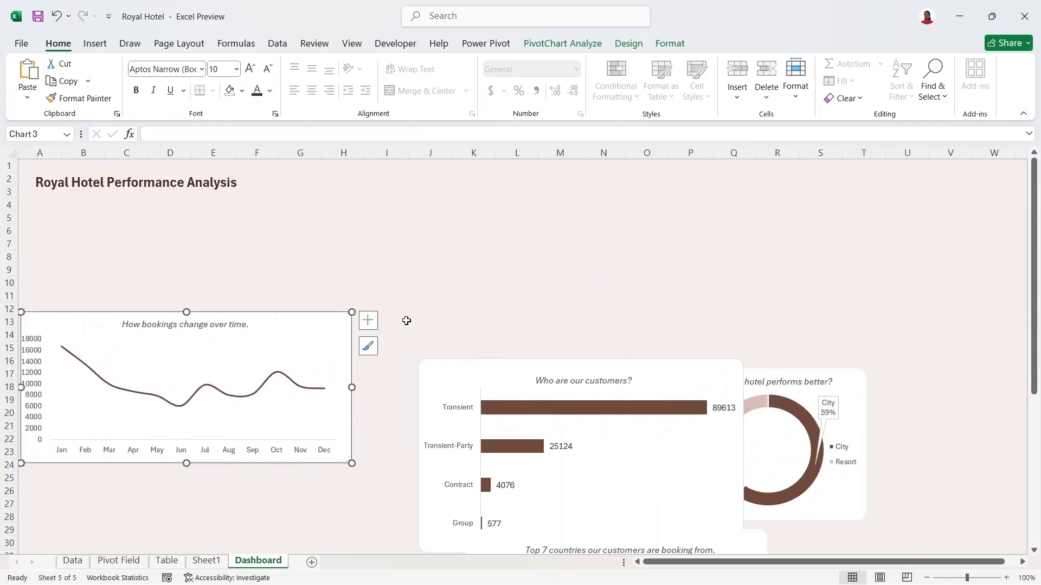
- Add data labels to the bookings-over-time line chart and delete its vertical axis
click(367, 320)
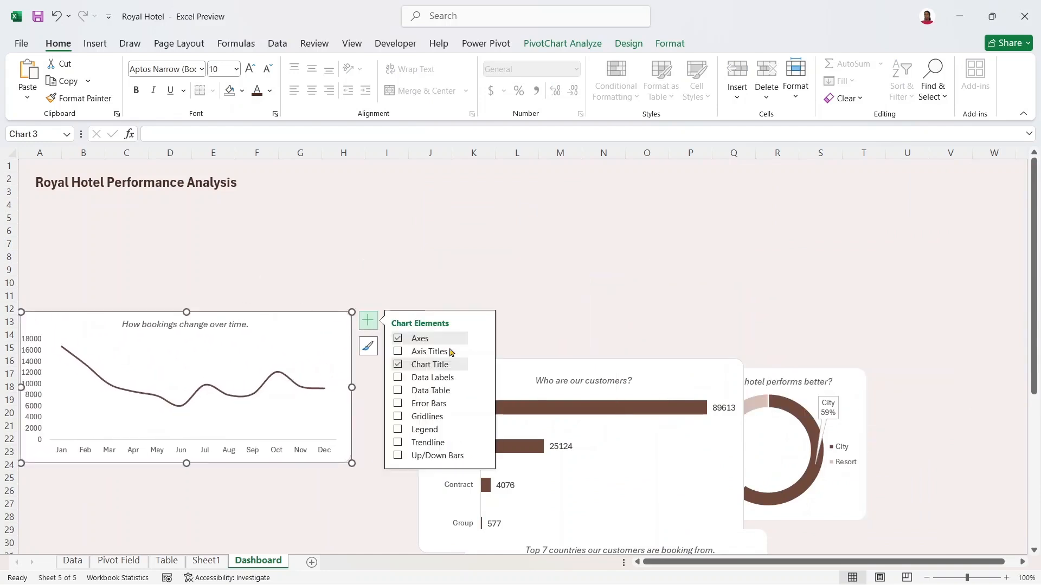
click(398, 378)
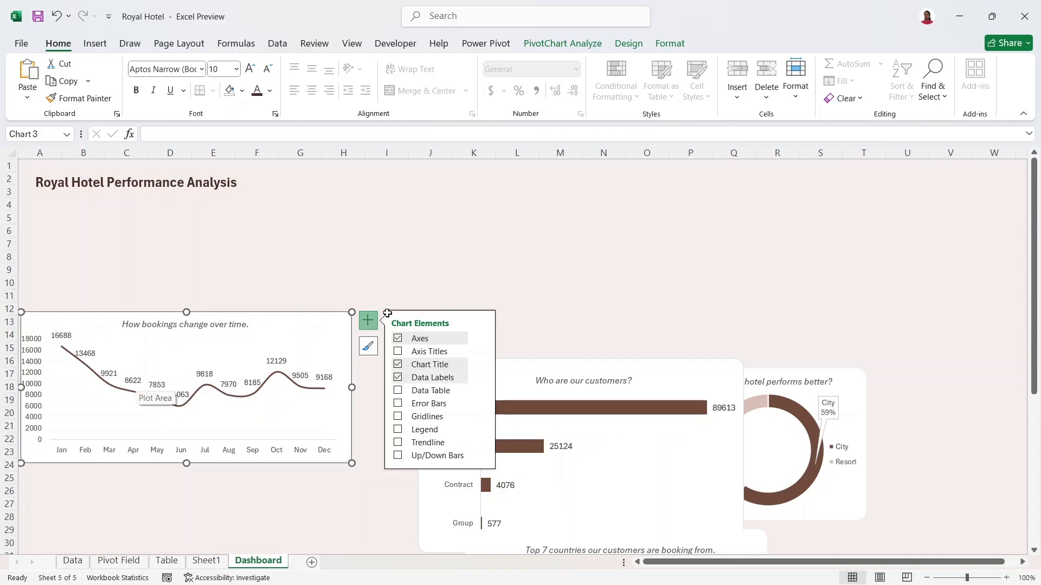
click(30, 363)
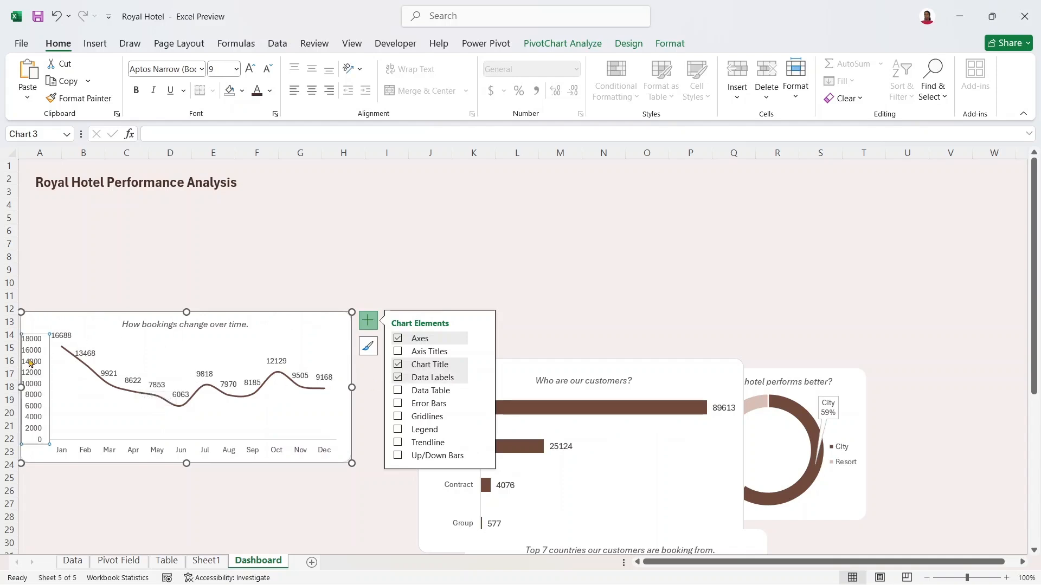
key(Delete)
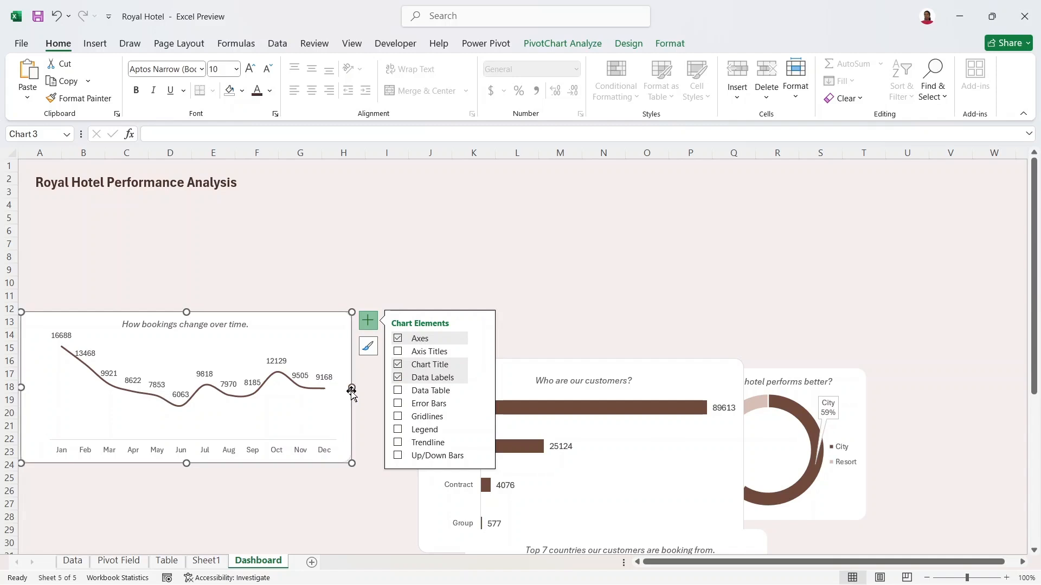
- Widen the line chart to about the end of column I, and move it up so its top edge sits at row 11
drag(352, 387, 411, 387)
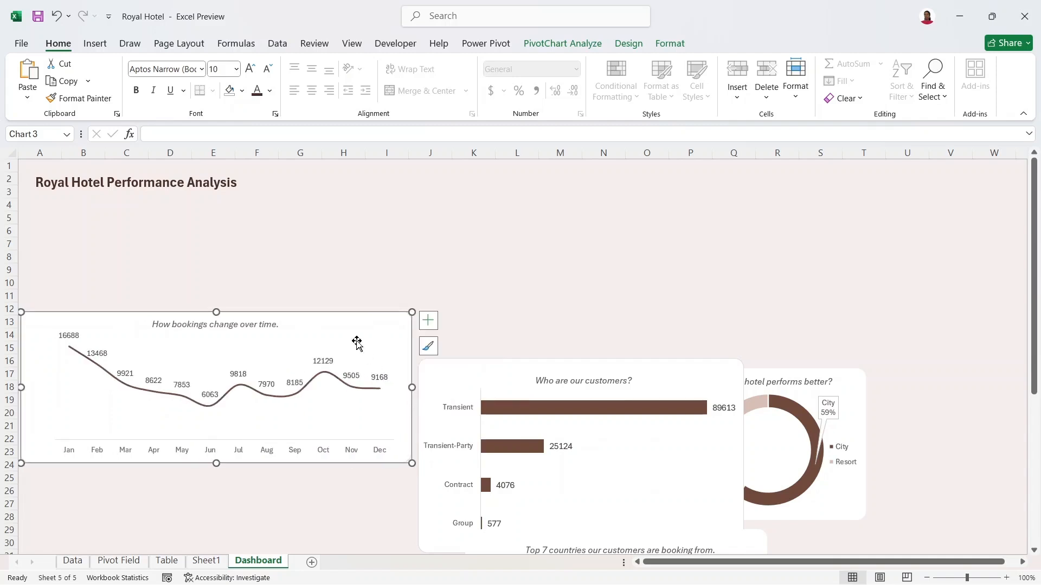
drag(342, 320, 345, 298)
click(316, 234)
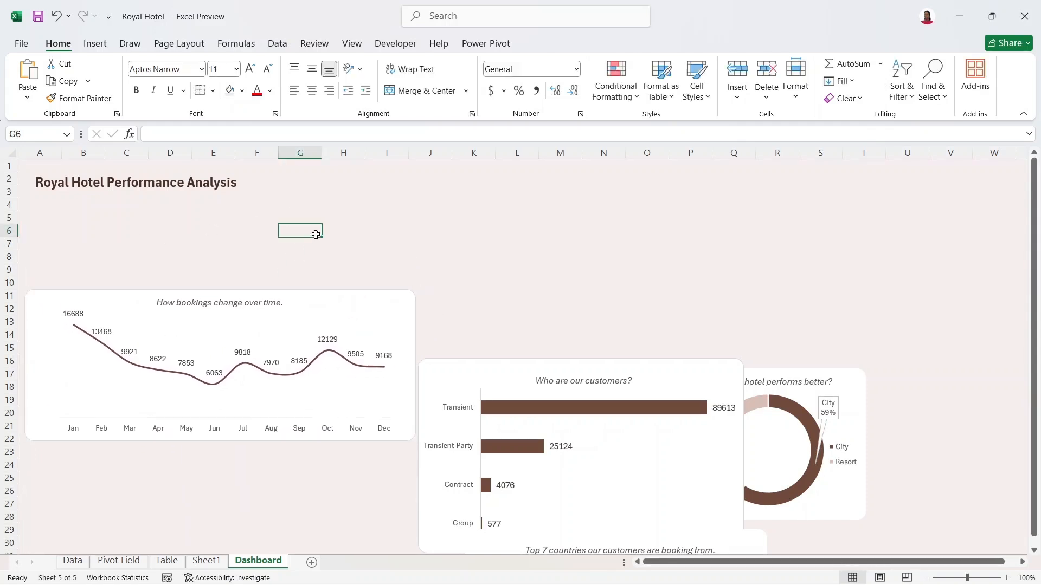
click(418, 242)
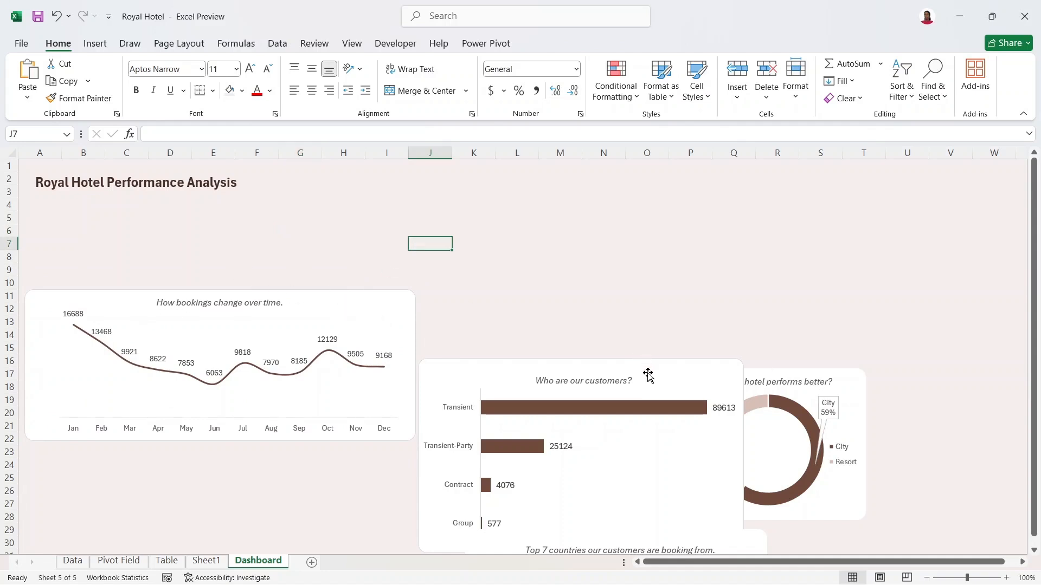
- Place the "Which hotel performs better?" chart beside the line chart, shifting the customers chart up and the top 7 countries chart right
drag(648, 374, 740, 169)
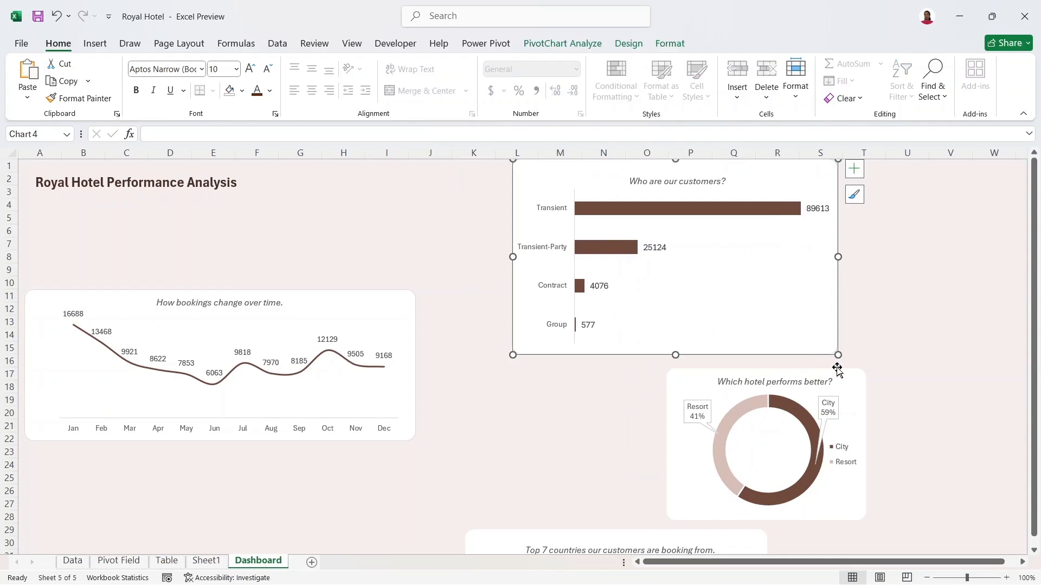
drag(838, 370, 605, 300)
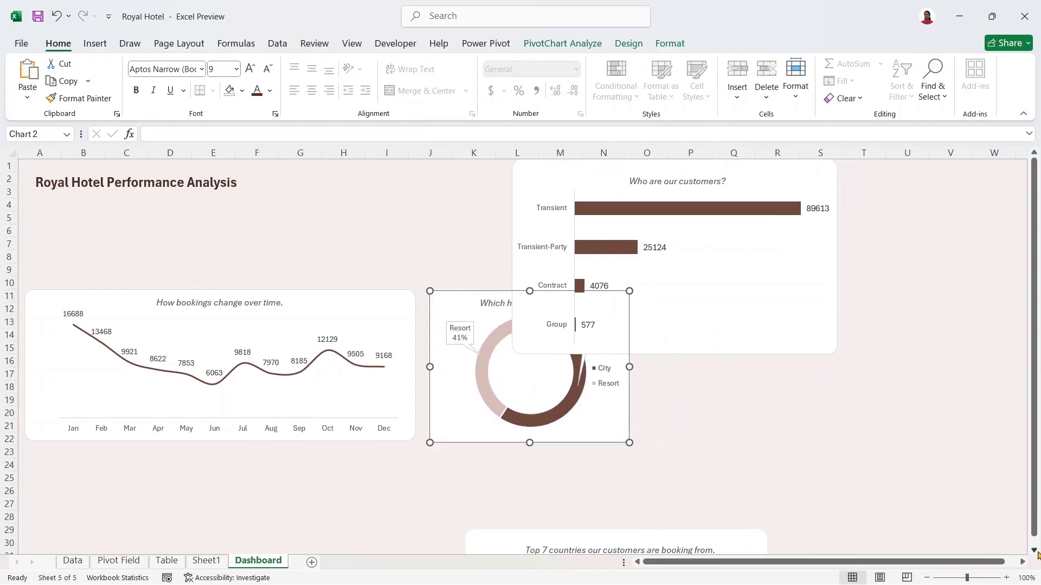
scroll(1038, 554, down, 3)
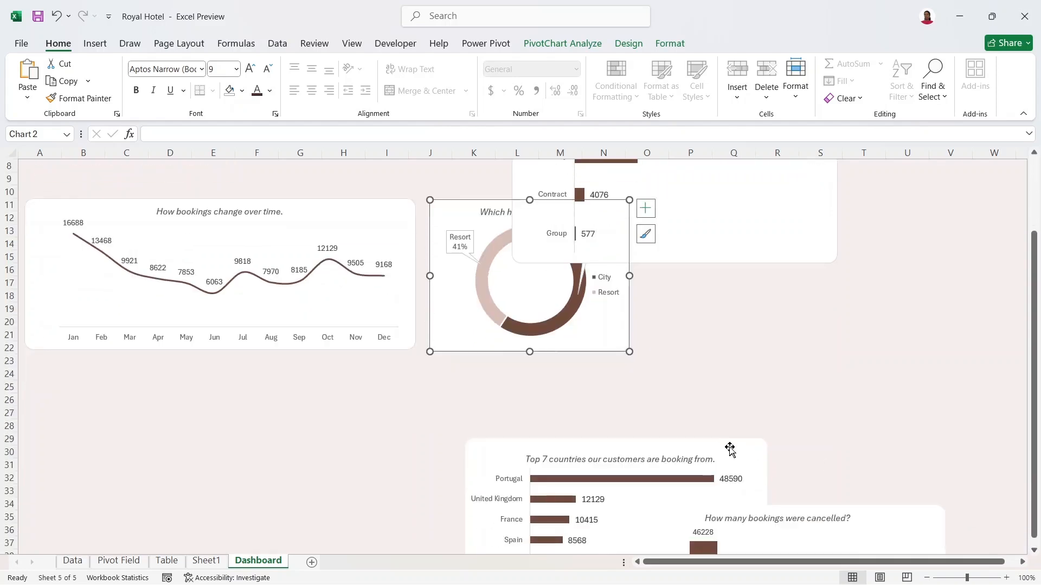
drag(727, 448, 952, 305)
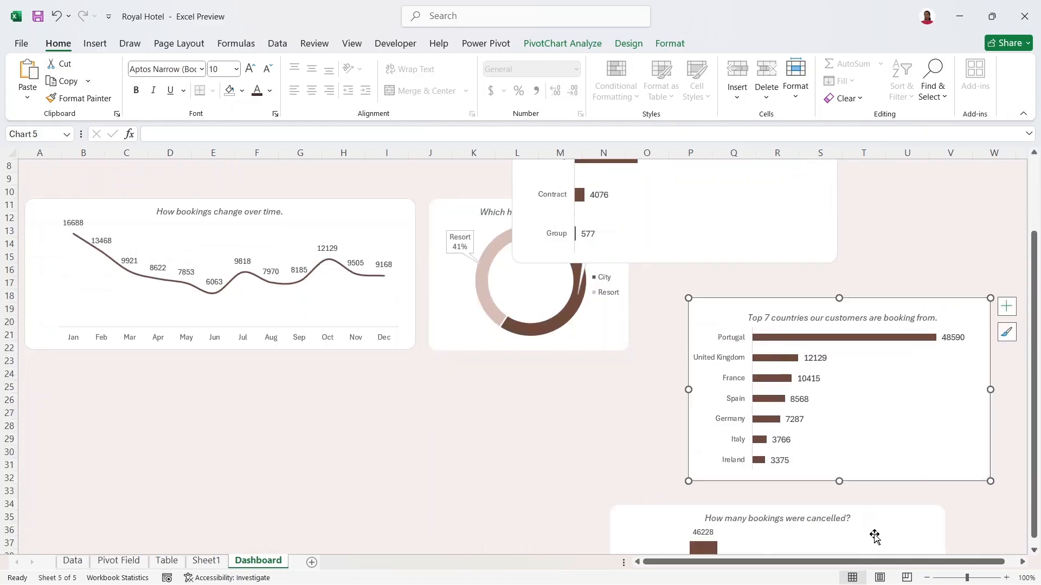
- Place the cancelled-bookings chart directly below the line chart and widen it to match, collapsing the ribbon for more room
drag(893, 517, 311, 370)
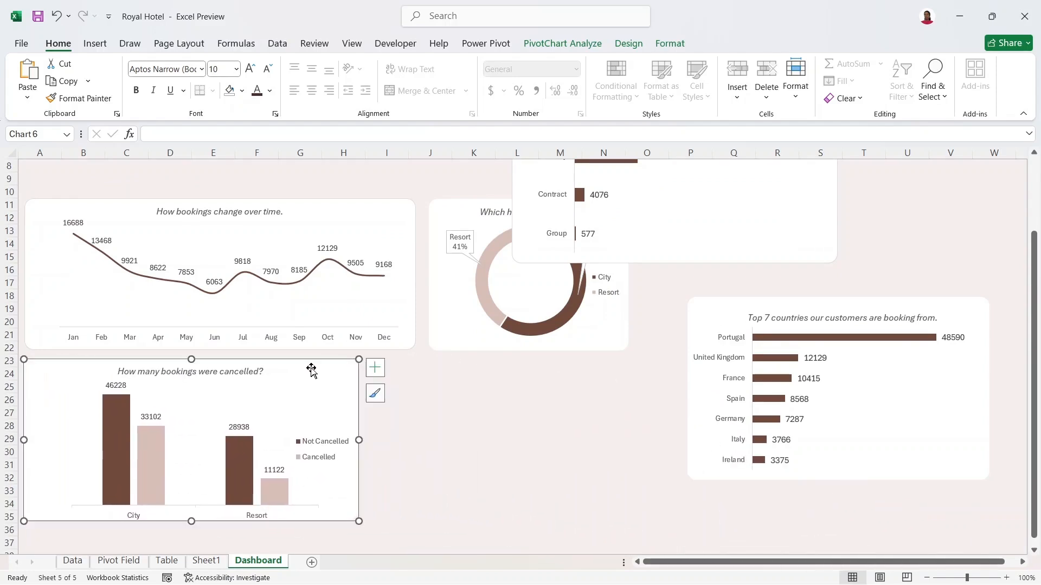
click(1021, 114)
drag(1038, 161, 1039, 91)
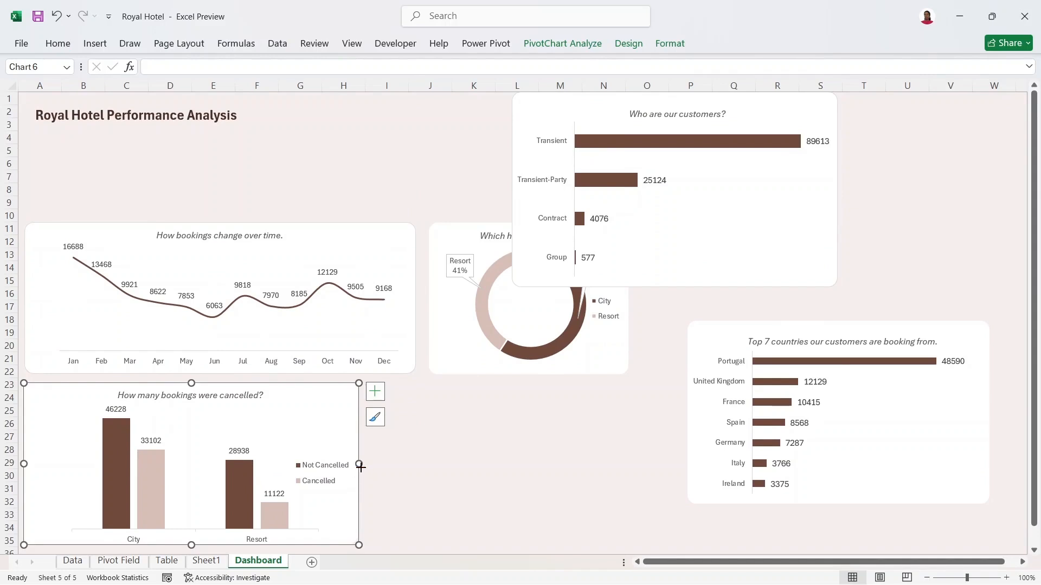
drag(361, 466, 414, 465)
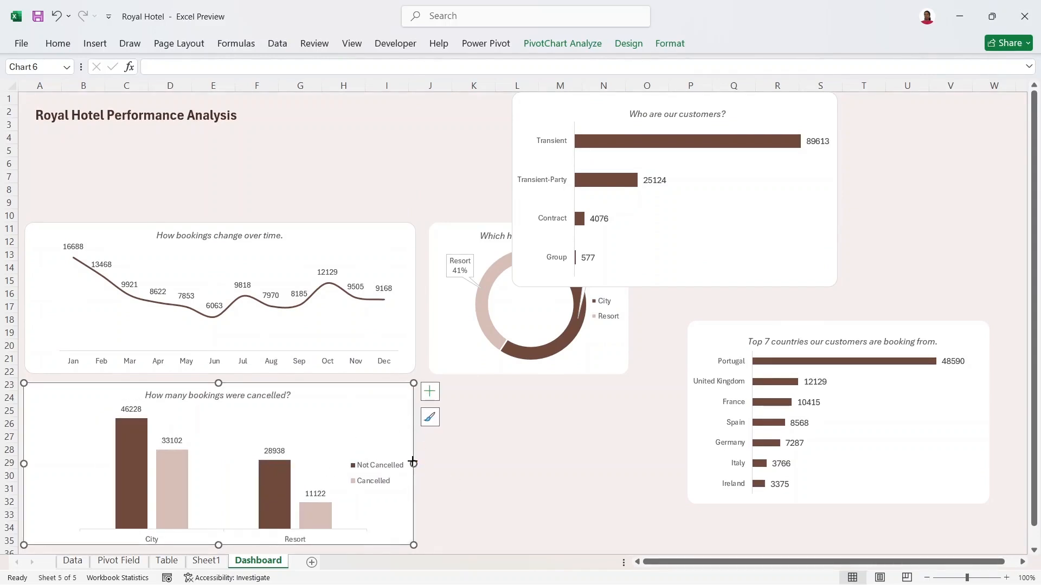
- Move the customers chart below the doughnut chart and narrow it, shifting the top 7 countries chart up and right out of the way
click(585, 110)
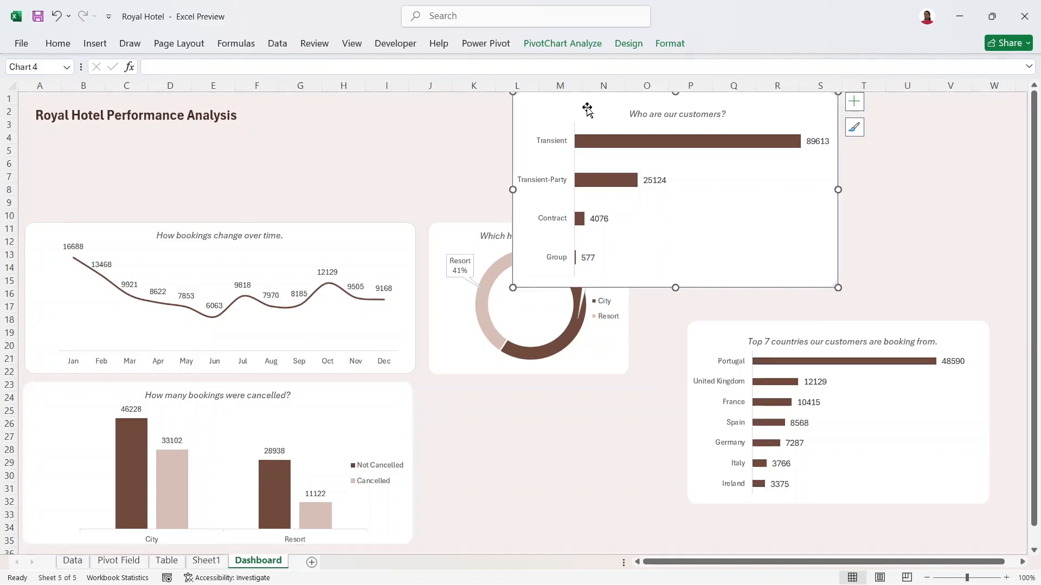
drag(586, 110, 500, 359)
click(818, 332)
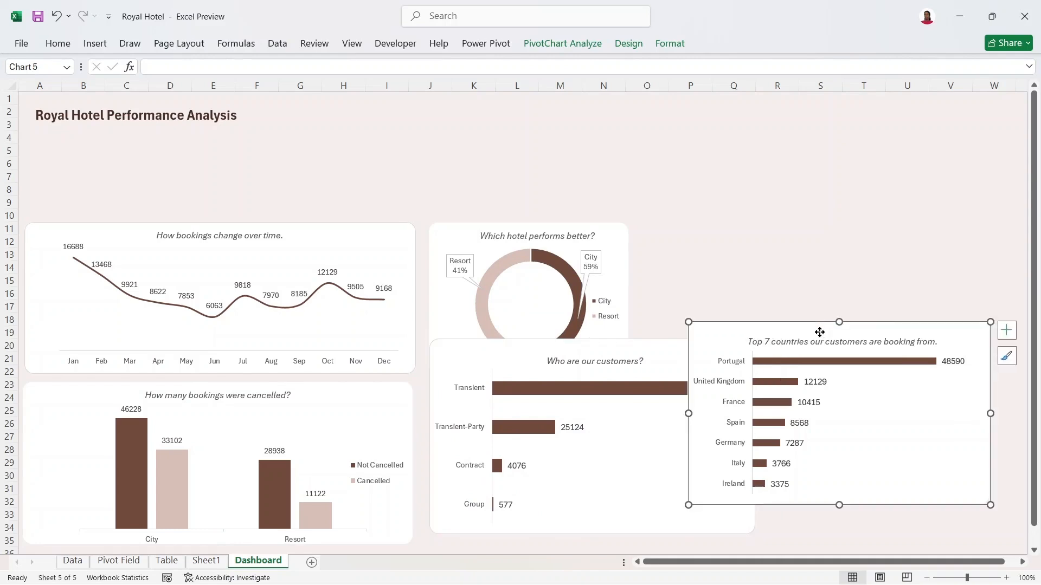
drag(818, 332, 843, 196)
click(751, 425)
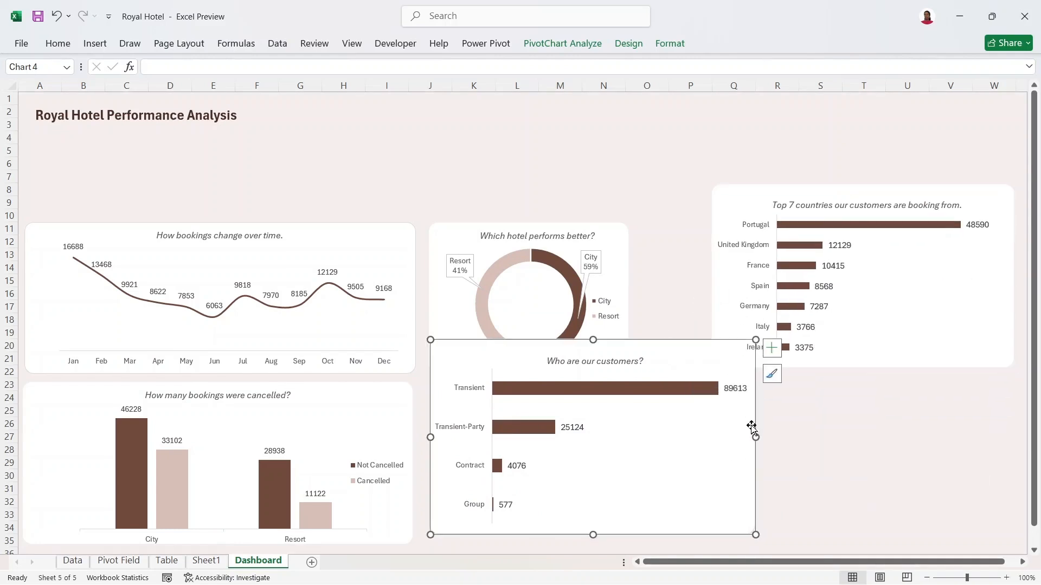
drag(755, 437, 684, 458)
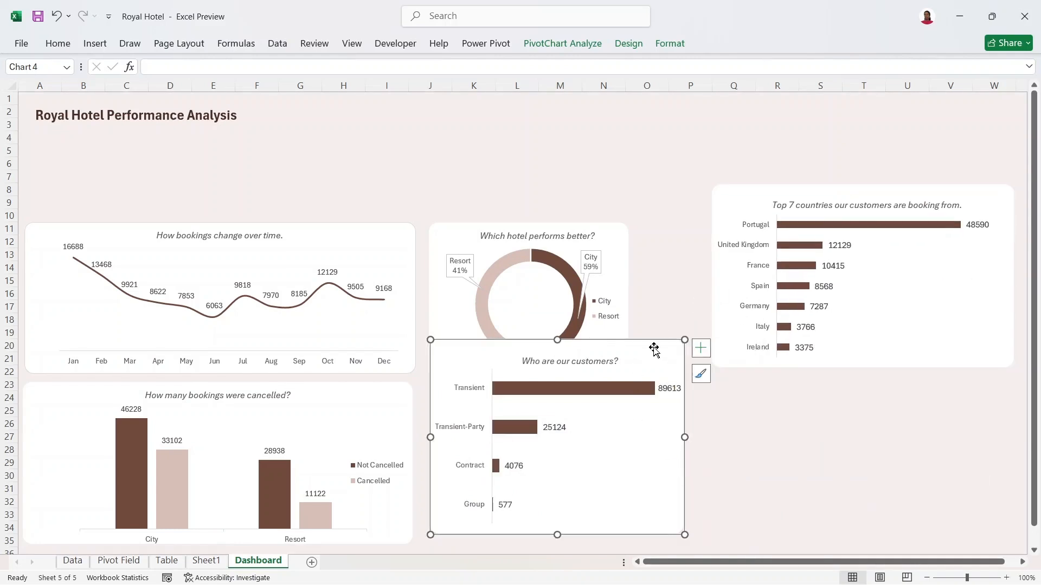
mouse_move(652, 346)
mouse_down()
mouse_move(650, 368)
mouse_move(650, 359)
mouse_up()
- Set the "Who are our customers?" chart area to No Outline
right_click(650, 358)
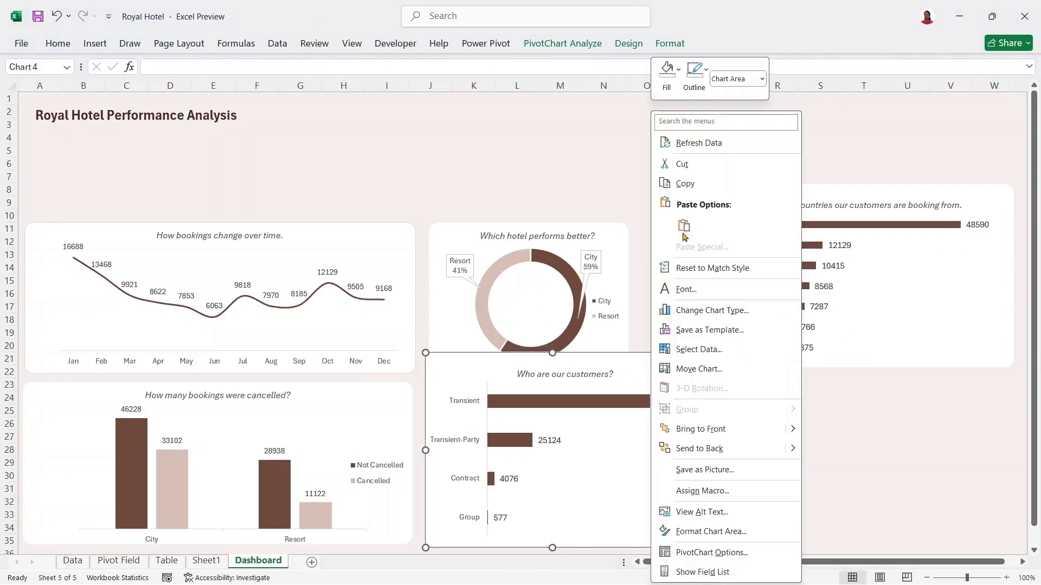
click(696, 66)
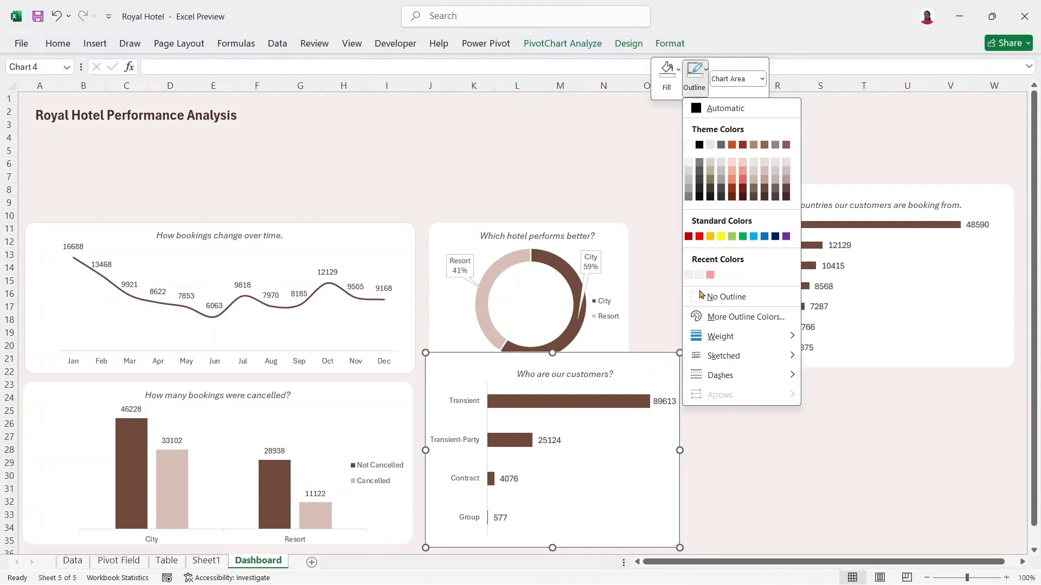
click(703, 297)
- Lower the customers chart's top edge to row 23, and size it and the doughnut chart to end at column O's right edge
drag(678, 354, 677, 382)
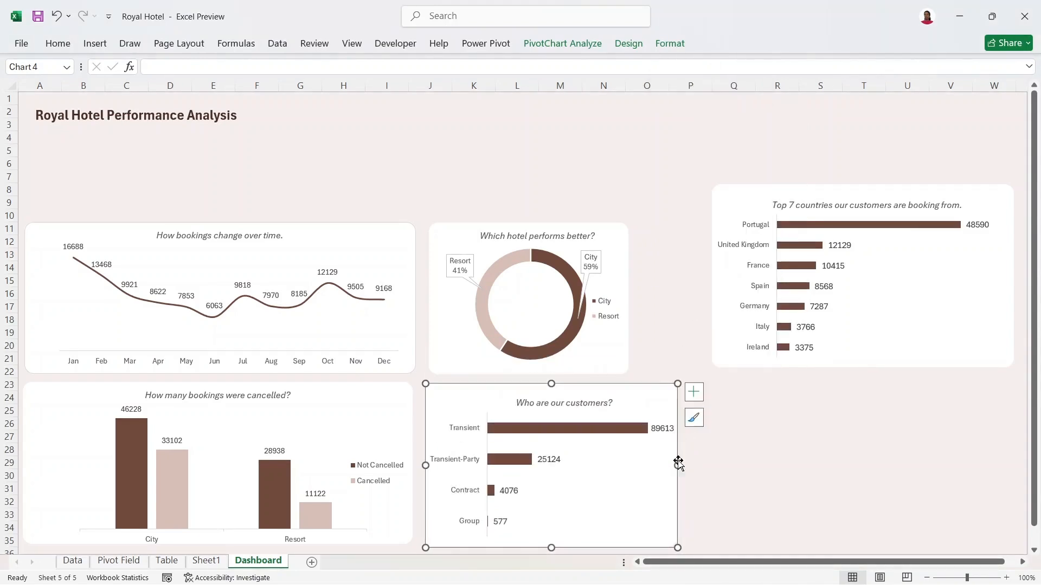
drag(678, 465, 638, 465)
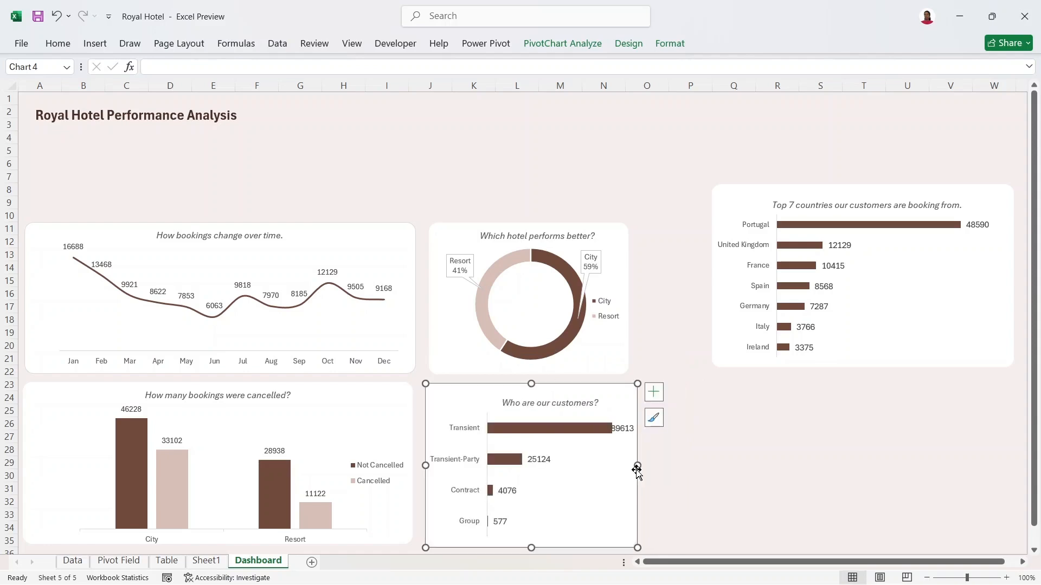
click(620, 238)
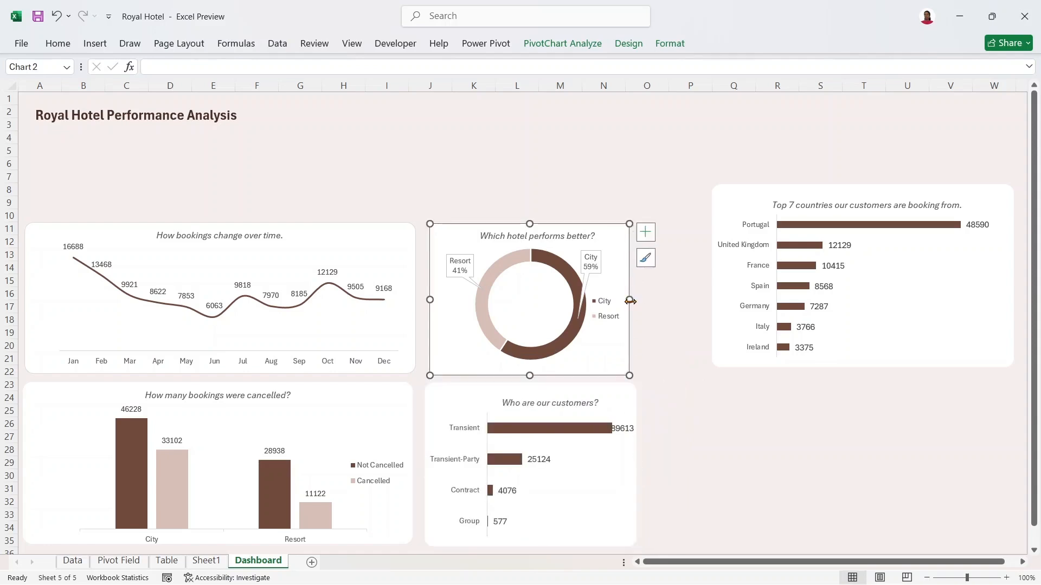
drag(630, 302, 670, 302)
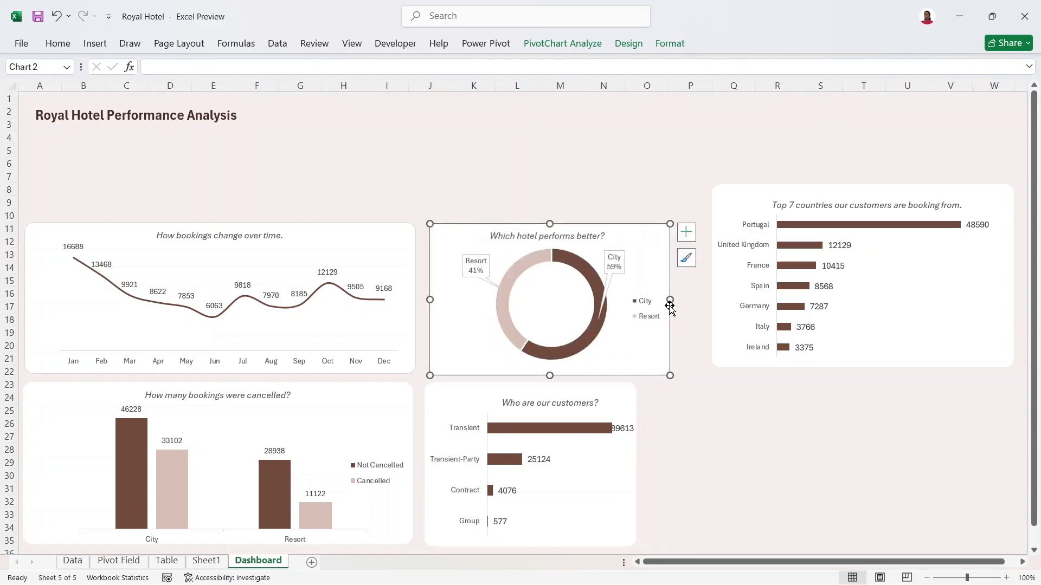
click(628, 405)
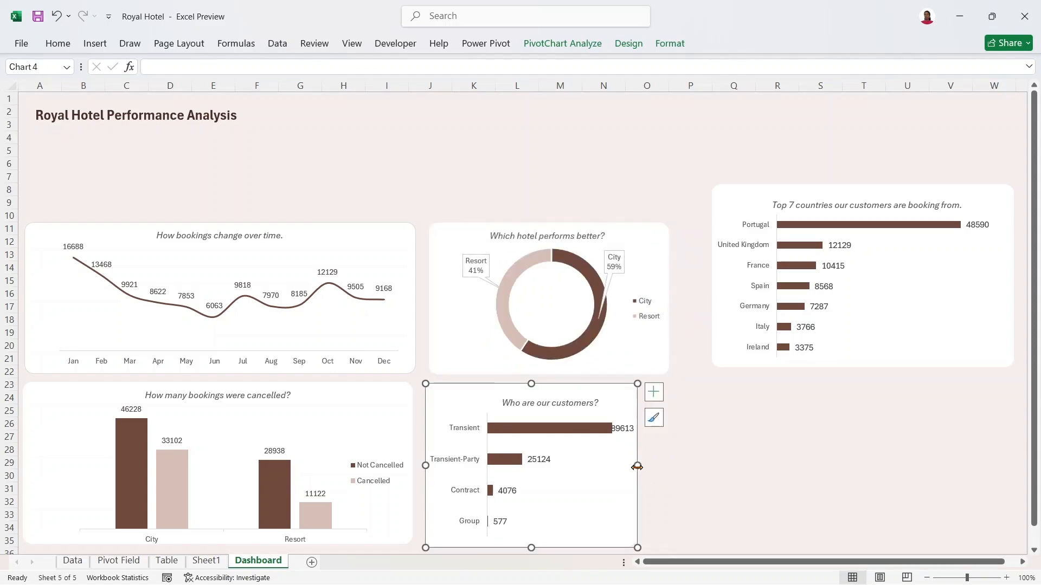
drag(637, 467, 671, 466)
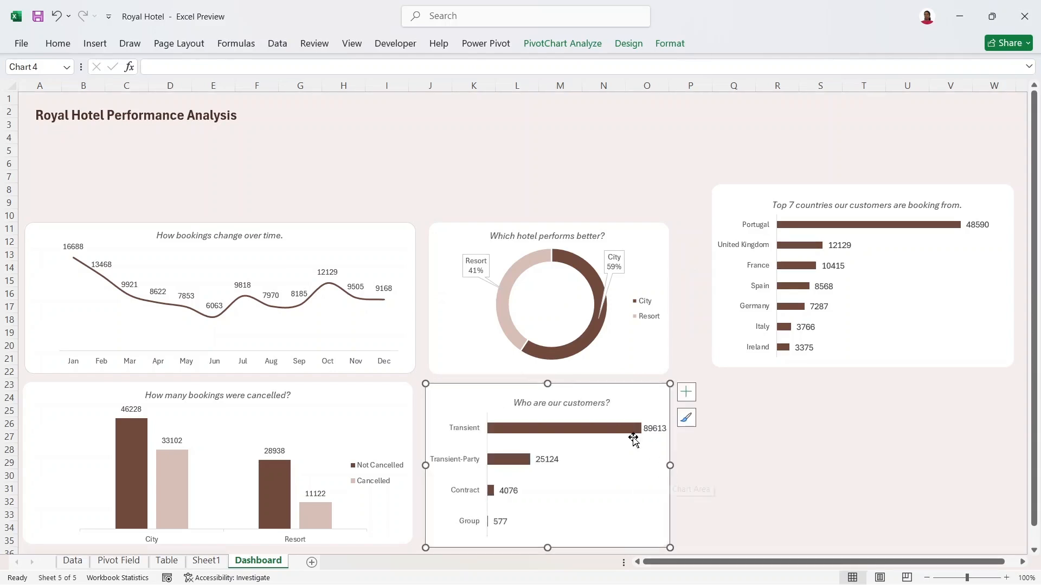
- Place the top 7 countries chart beside the customers chart, widen it into column W, and lower its top edge to row 23
click(738, 185)
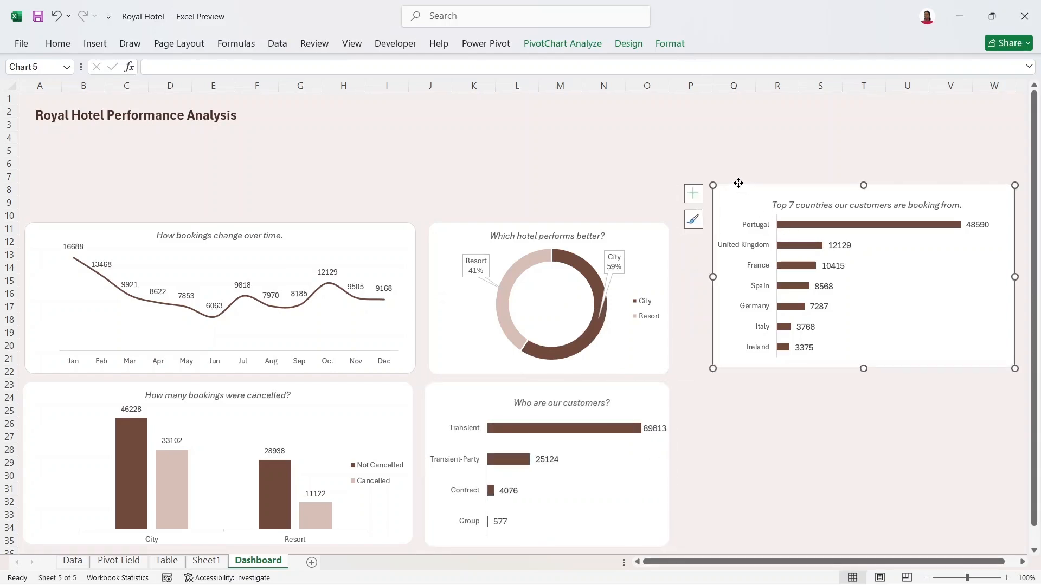
drag(738, 184, 708, 364)
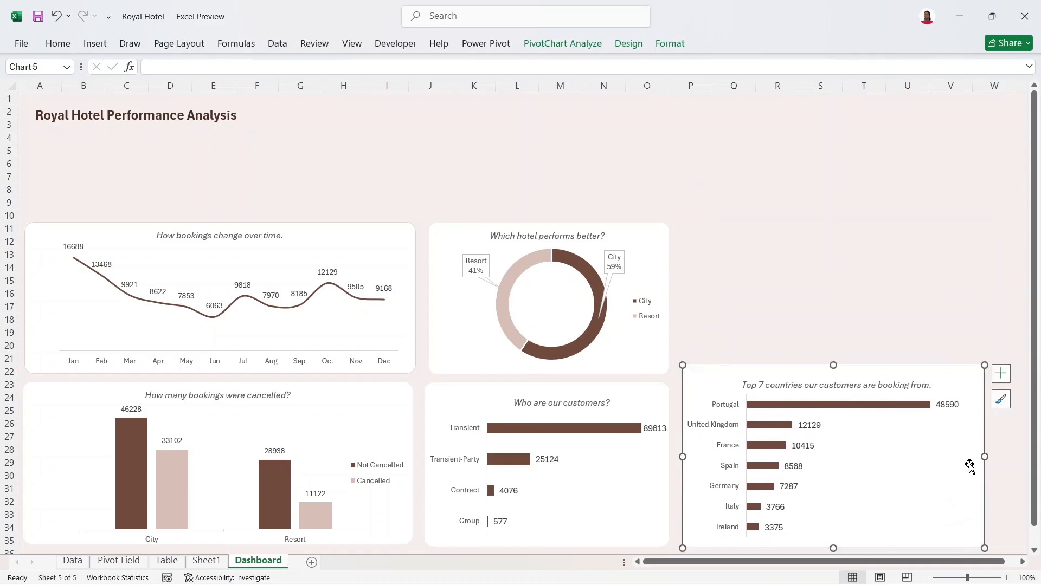
drag(984, 458, 1013, 458)
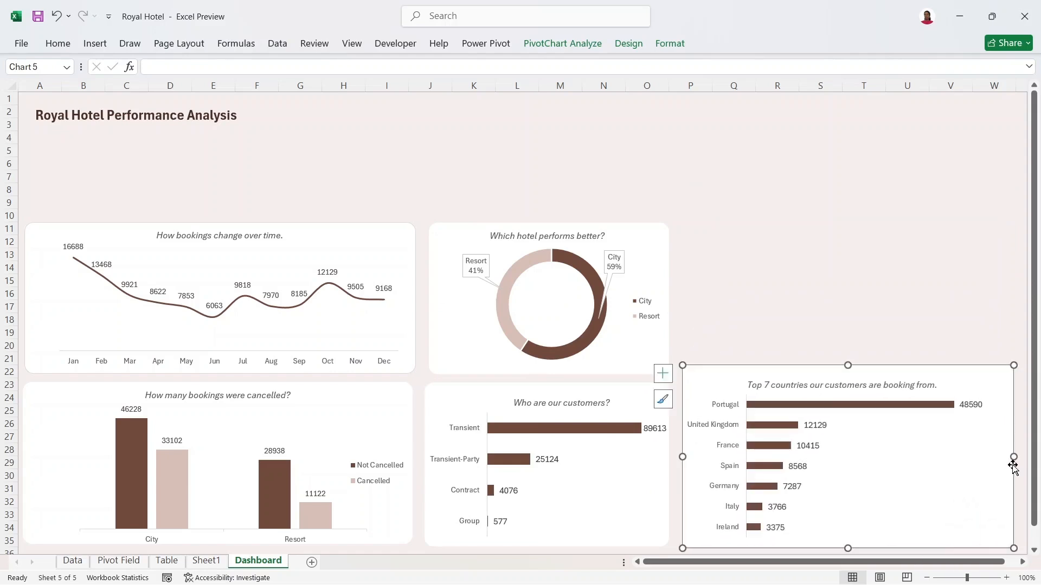
drag(682, 365, 682, 384)
click(771, 270)
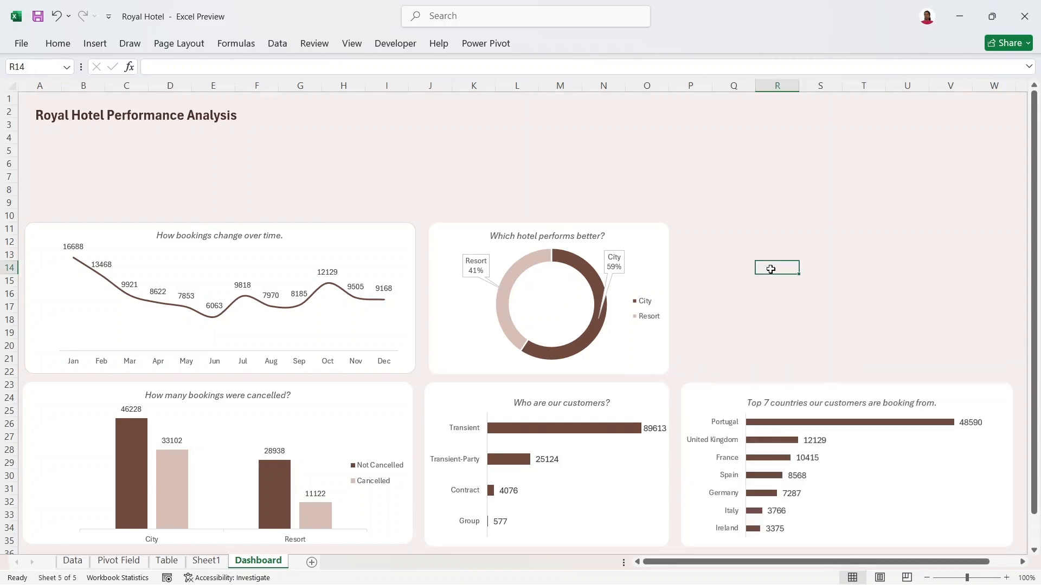
- Set the "How bookings change over time." chart area to No Outline
click(402, 246)
right_click(402, 251)
click(443, 65)
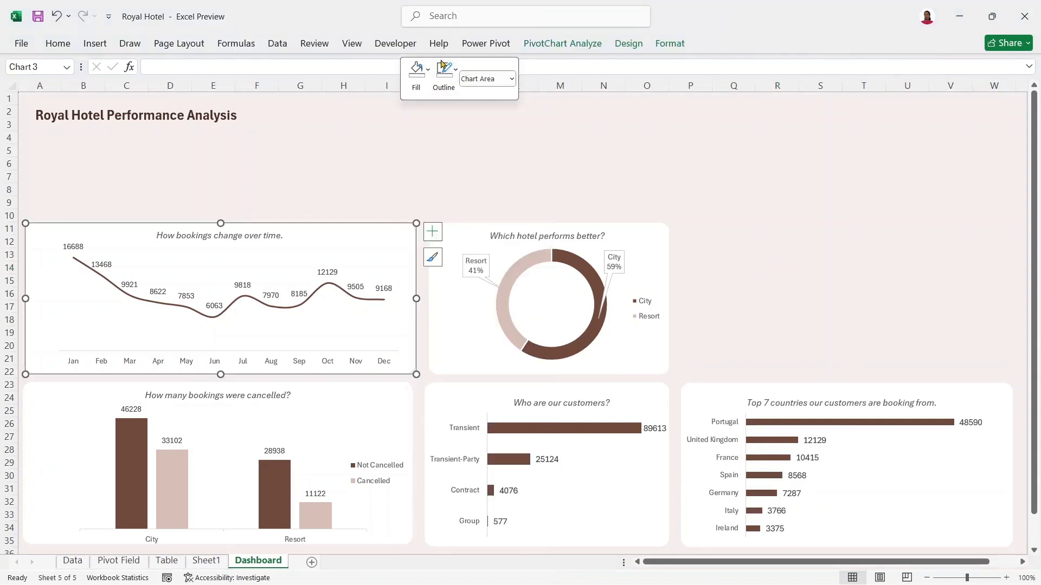
click(443, 65)
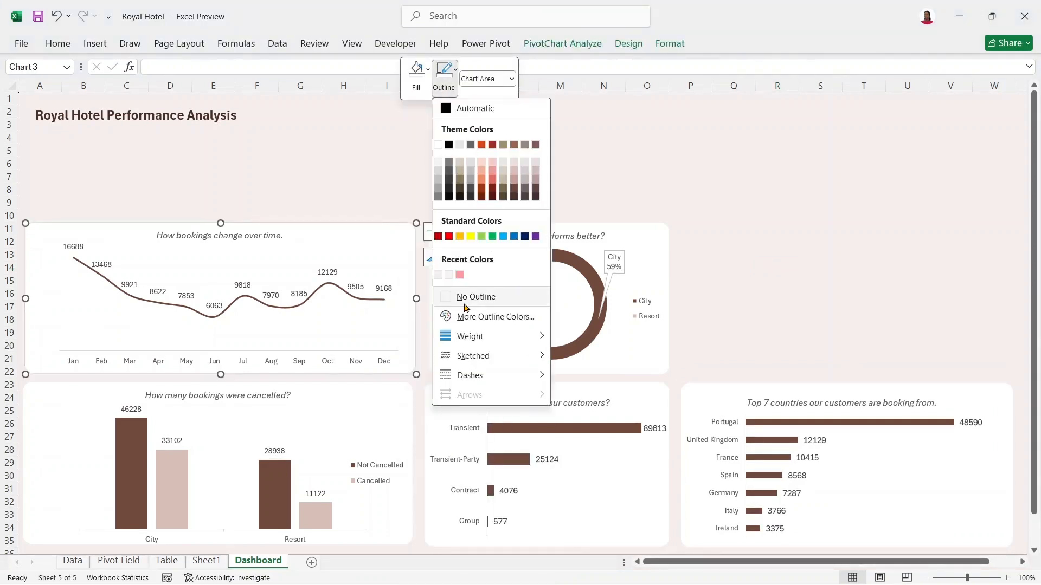
click(467, 299)
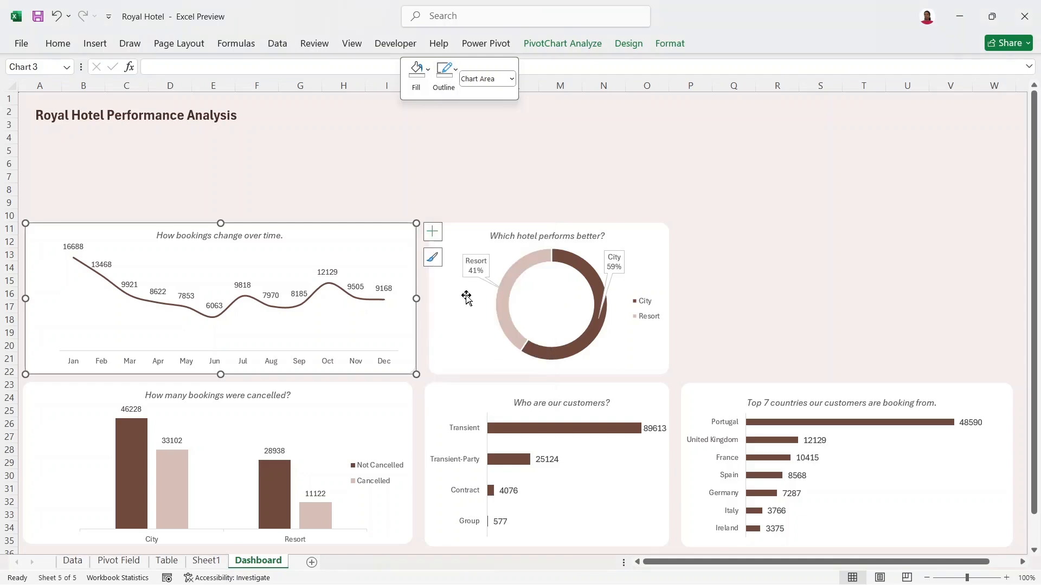
click(444, 200)
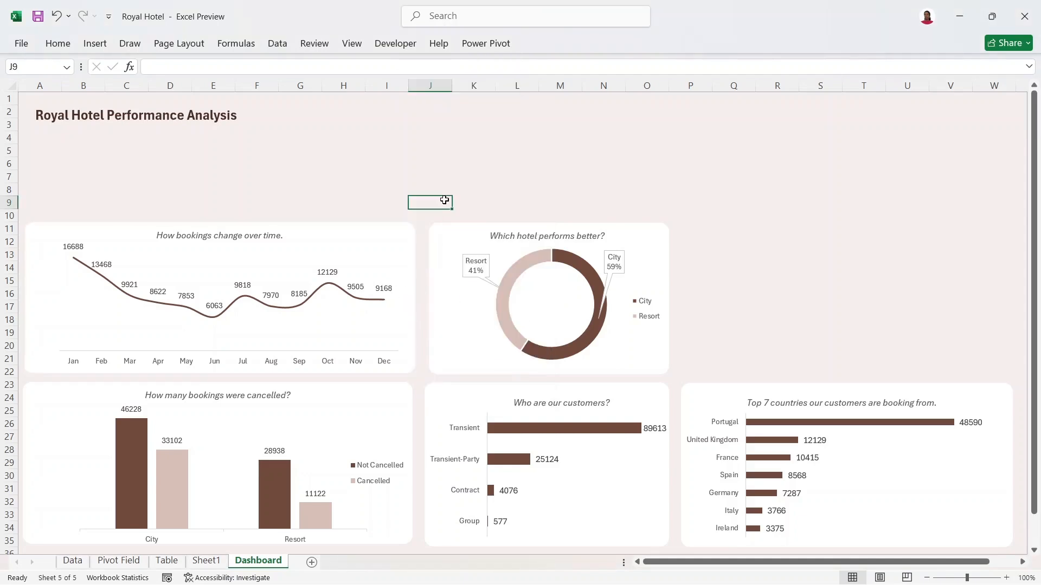
- Copy the revenue map chart from the Table sheet and paste it onto the Dashboard sheet at cell R12
click(168, 561)
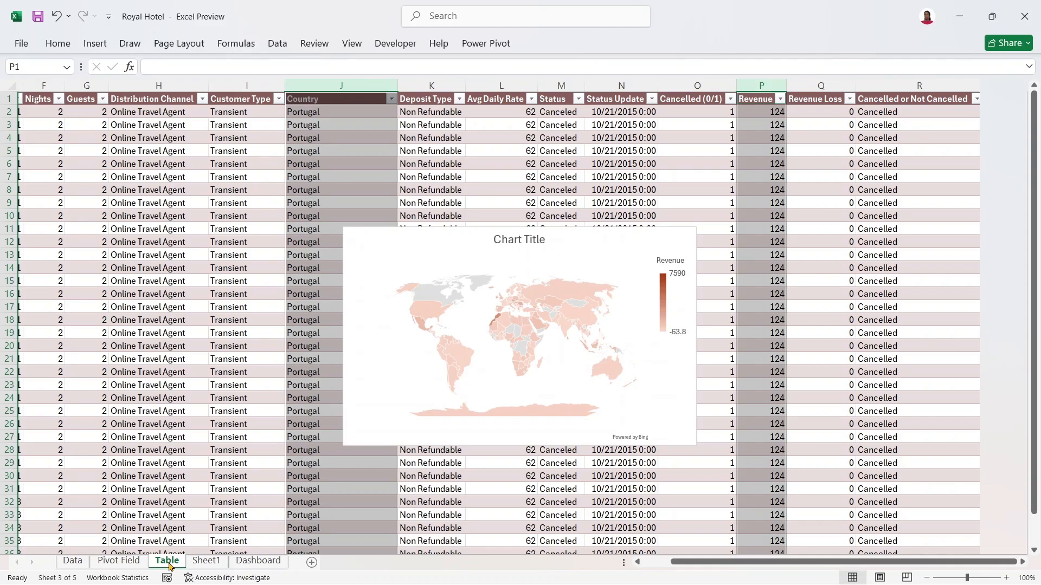
click(640, 236)
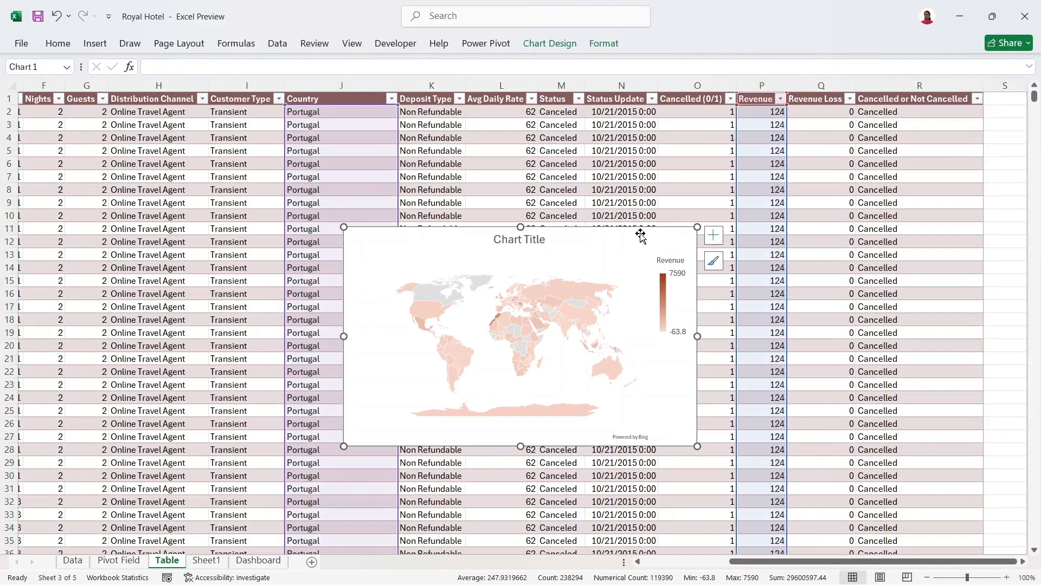
click(258, 561)
click(259, 561)
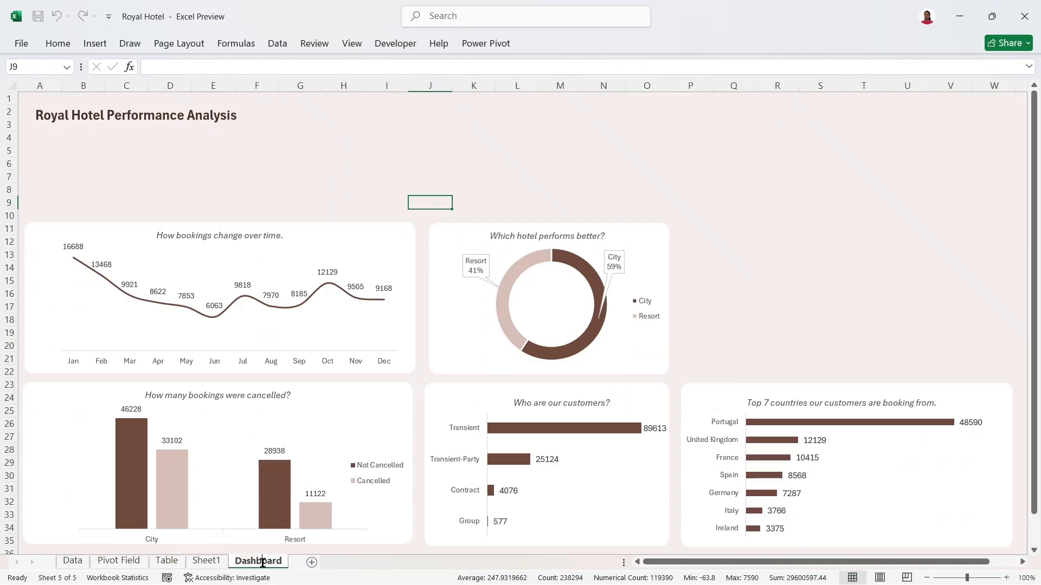
click(794, 320)
click(777, 248)
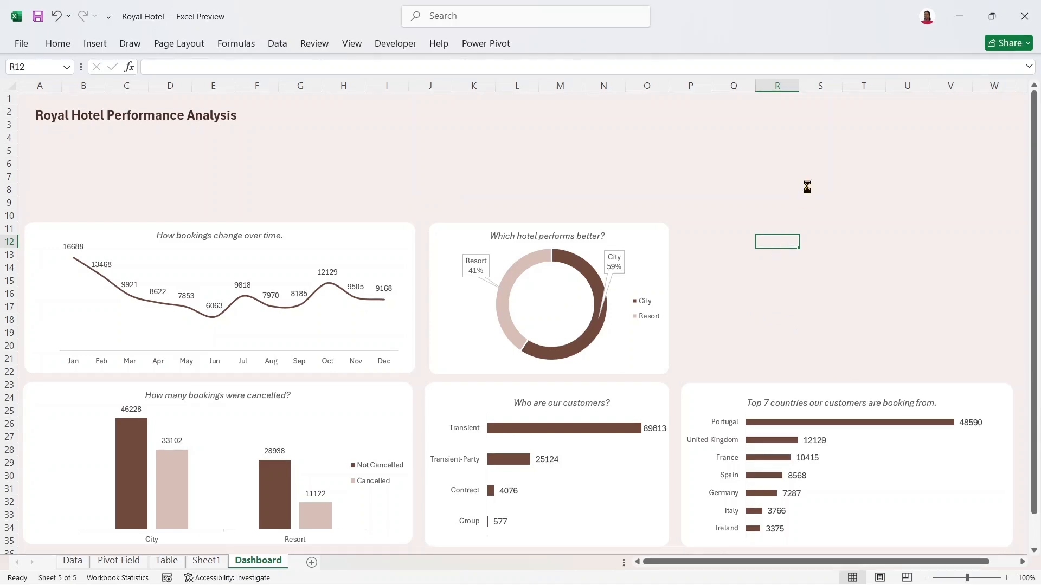
- Place the map chart above the top 7 countries chart and enlarge it to reach row 22 and column W
click(827, 207)
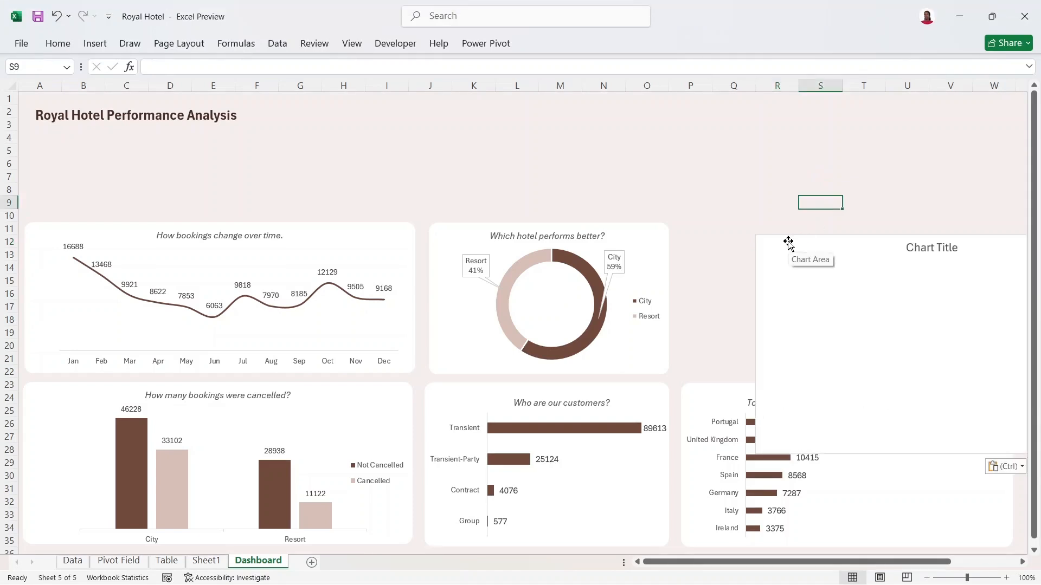
drag(797, 244, 740, 104)
drag(971, 307, 1008, 370)
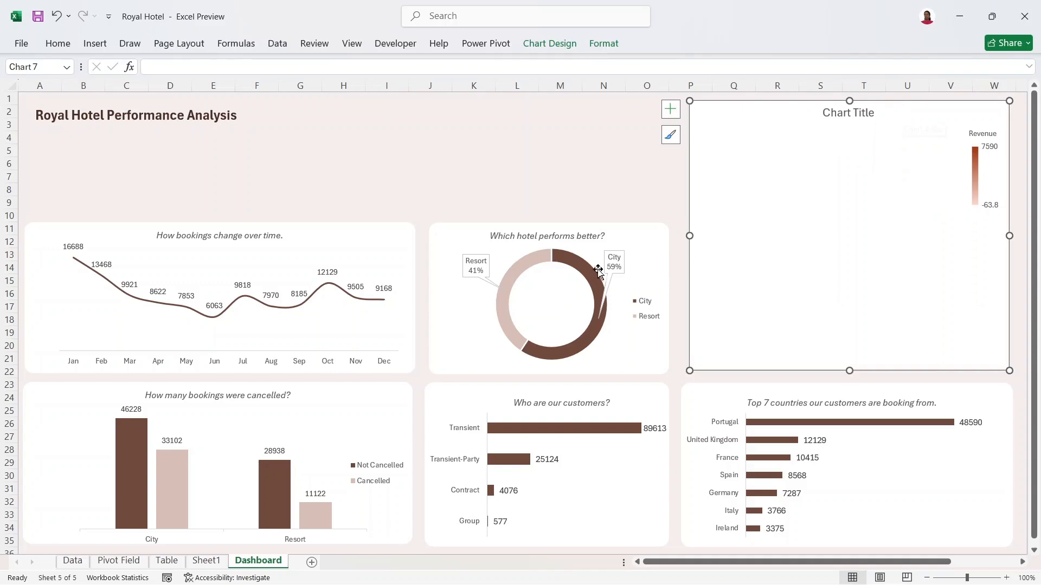
- Narrow the doughnut chart slightly and extend the map chart's left edge to line up with the top 7 countries chart
click(623, 240)
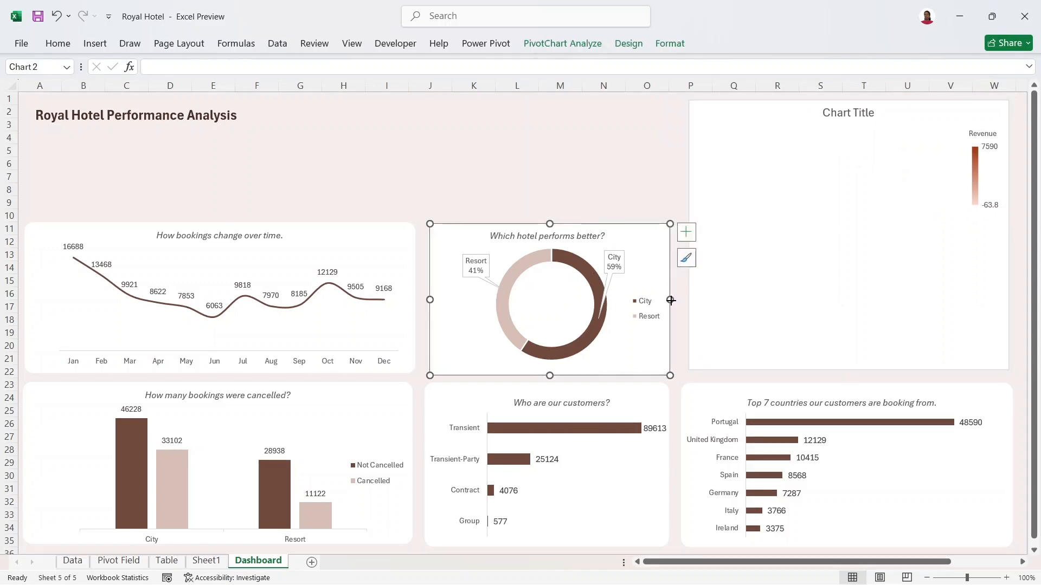
drag(670, 300, 666, 300)
click(692, 227)
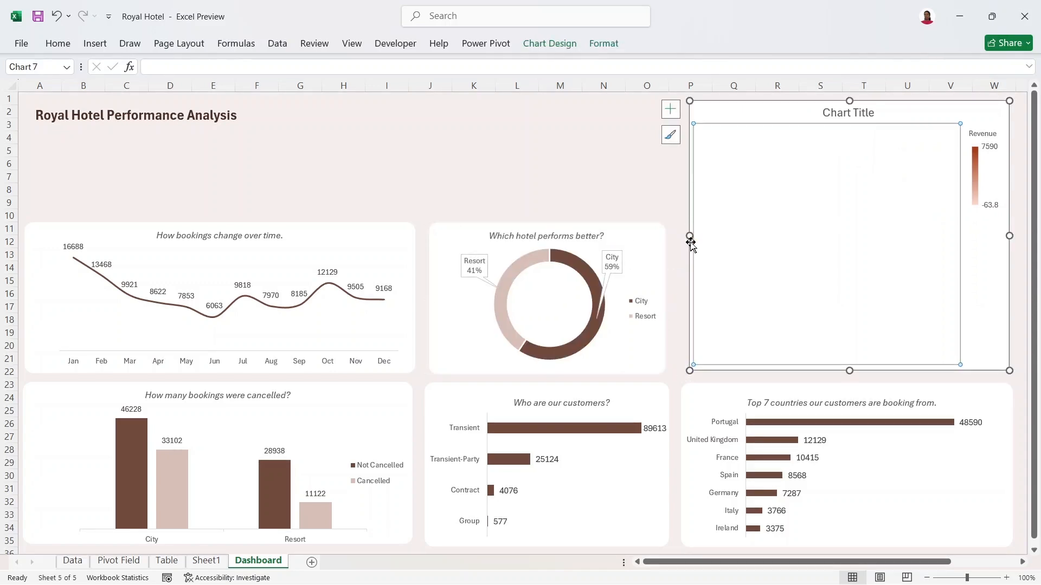
drag(688, 237, 681, 239)
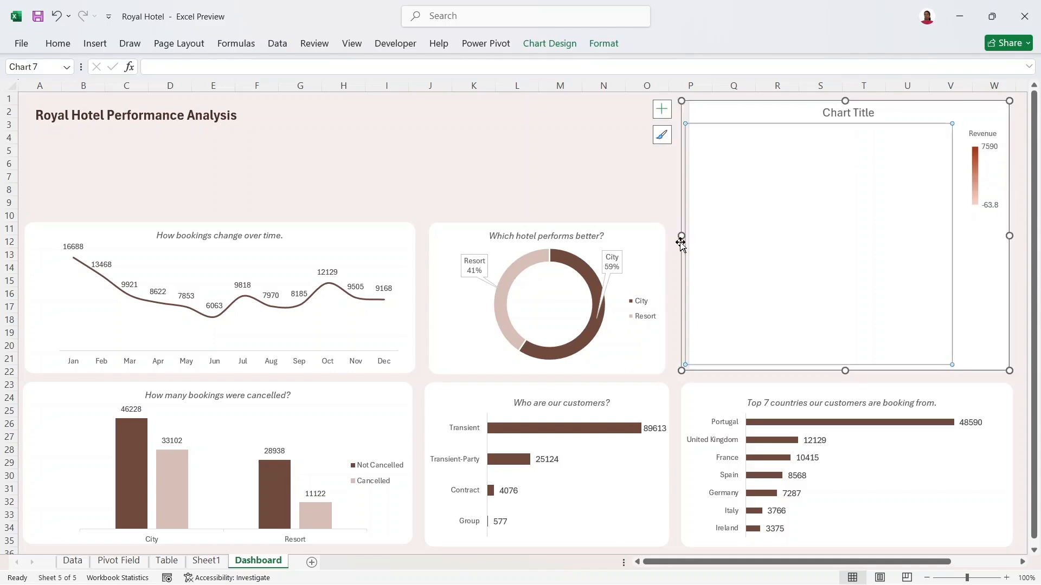
click(637, 173)
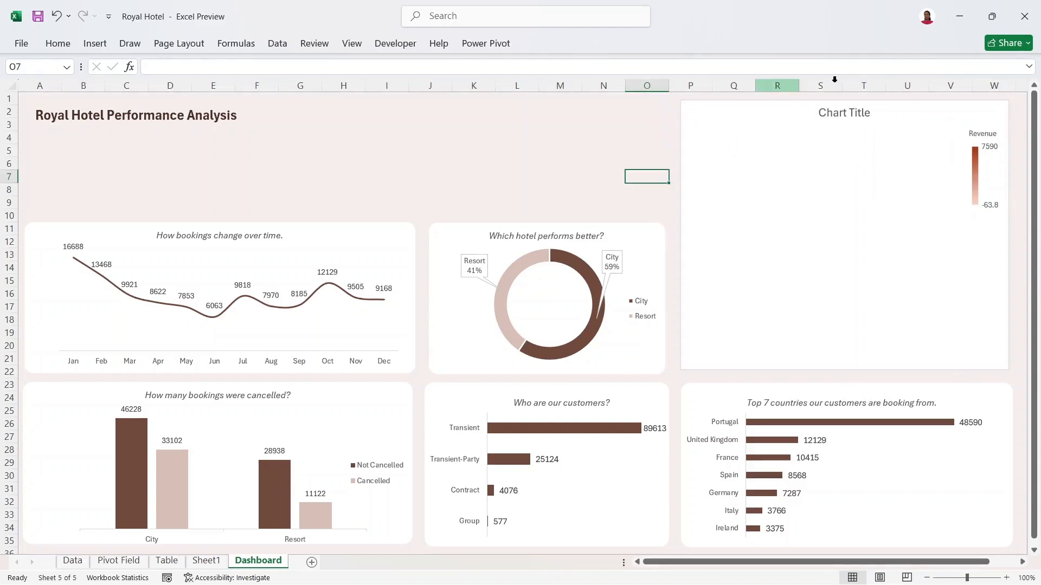
- Set the map chart area to No Outline
click(910, 109)
right_click(911, 110)
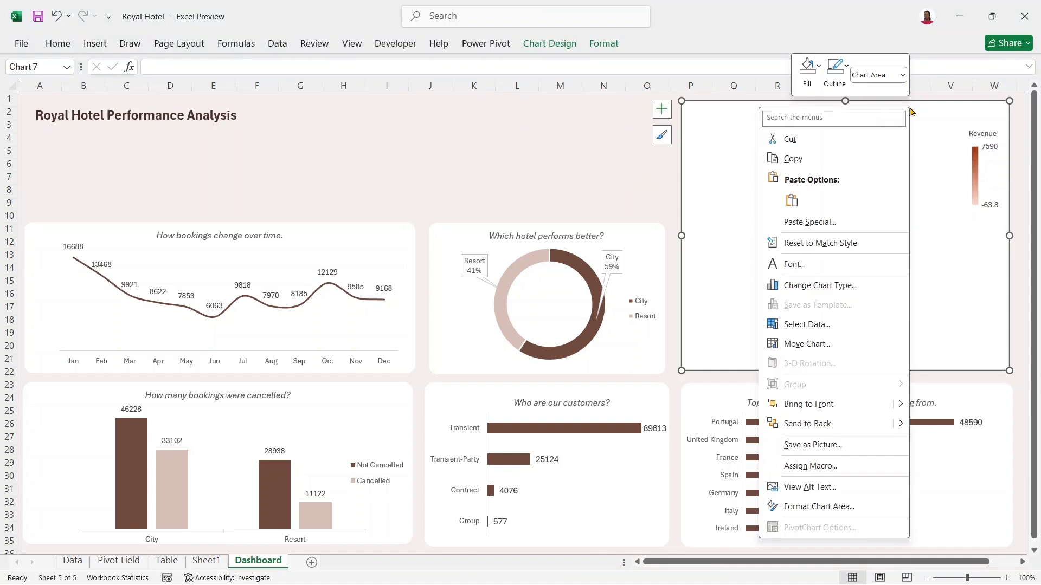
click(833, 61)
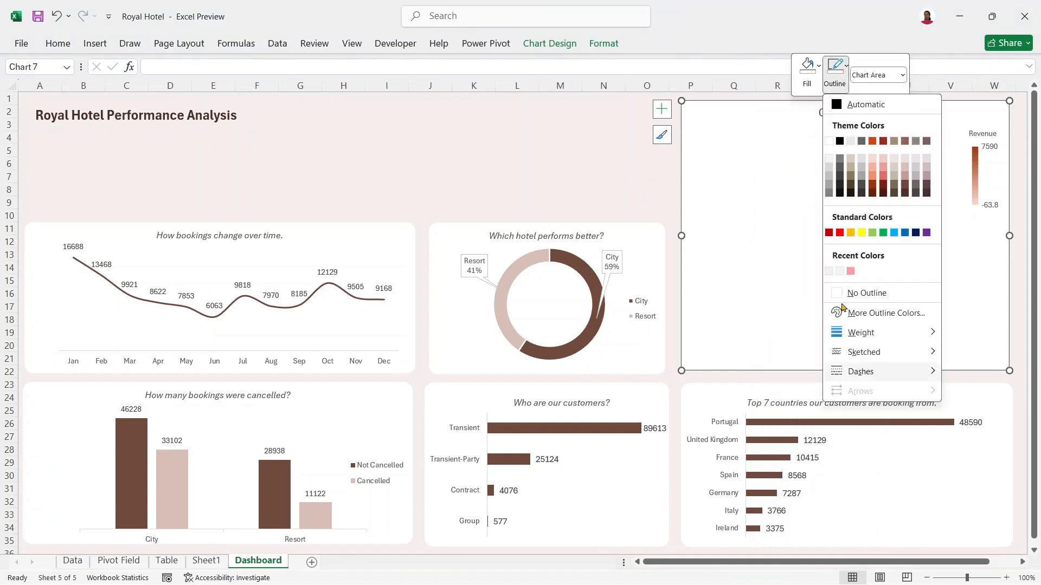
click(840, 296)
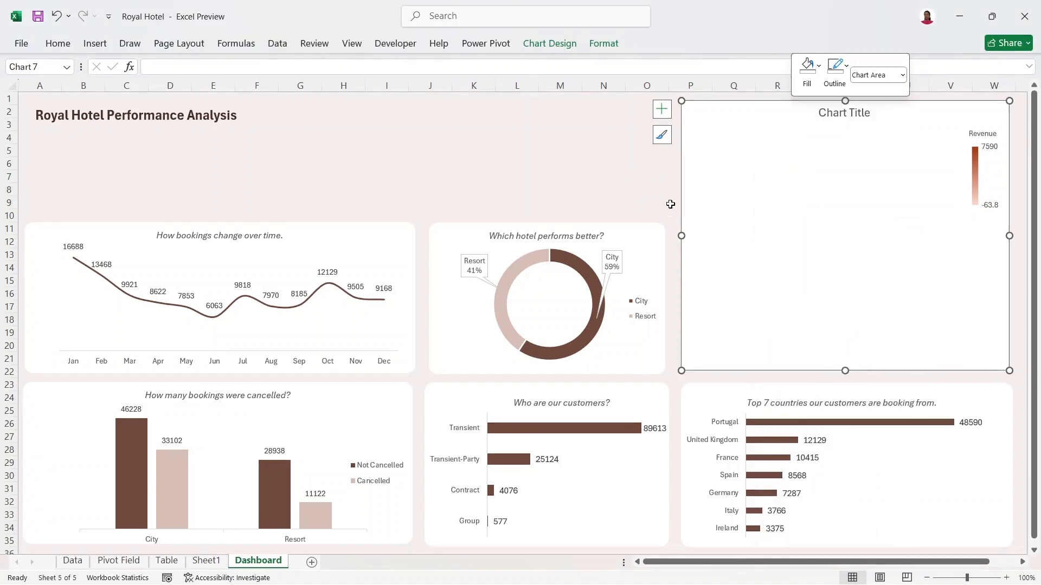
click(671, 176)
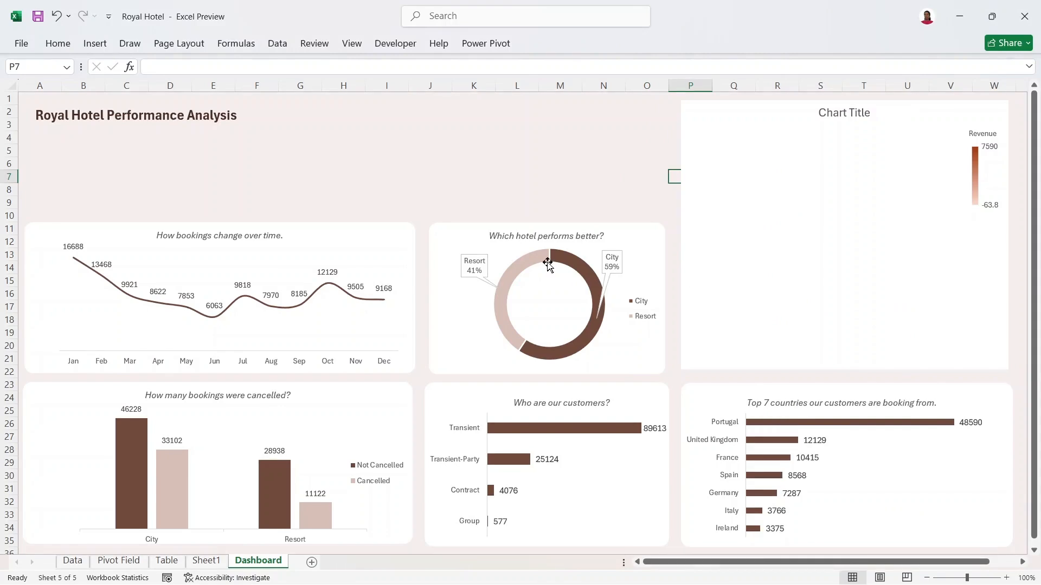
- Set the Maximum color of the map's "Revenue" series to a dark brown theme color, and close the formatting options
click(783, 160)
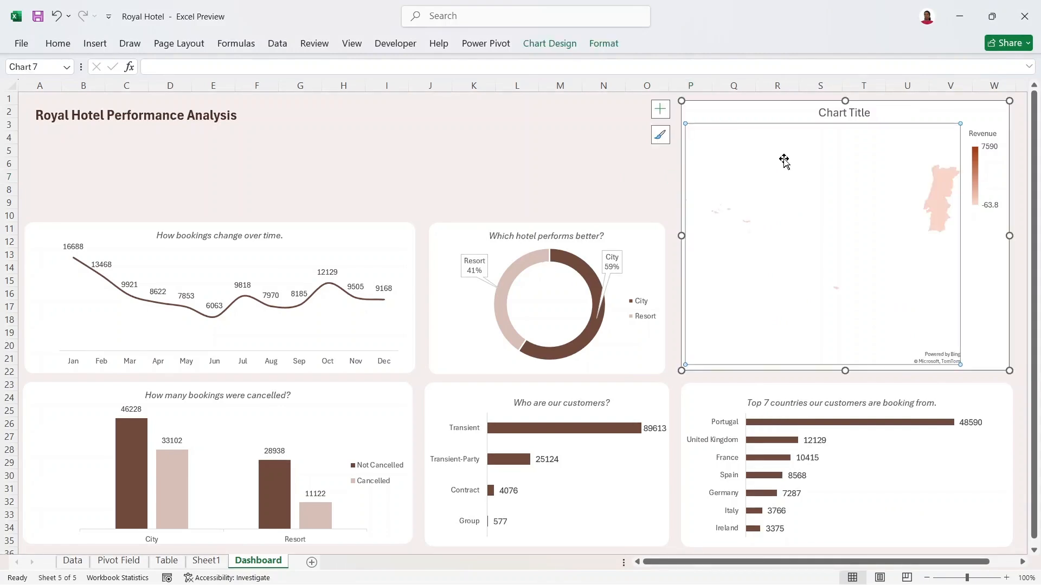
click(746, 111)
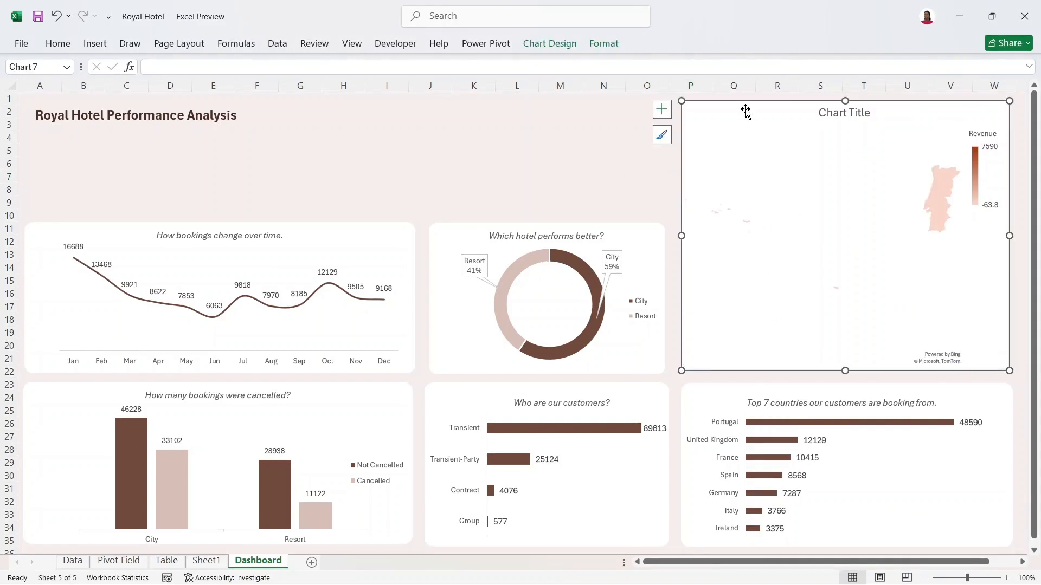
right_click(907, 110)
click(790, 510)
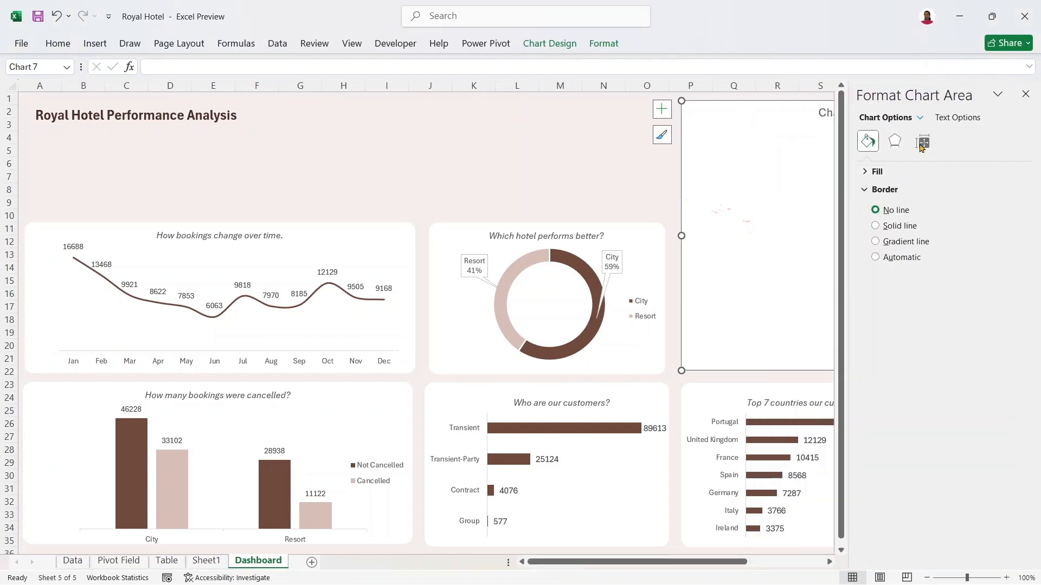
click(864, 189)
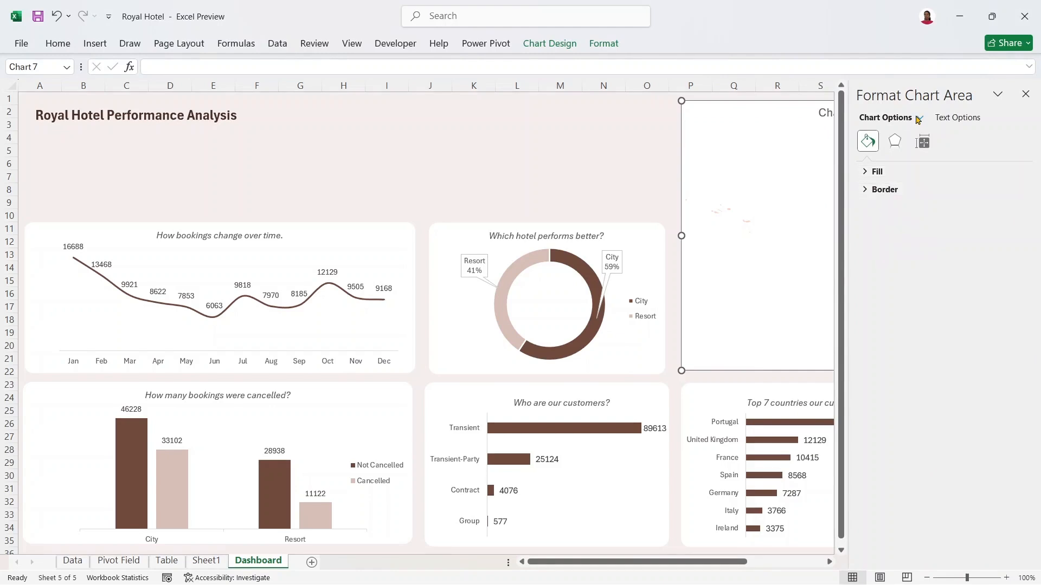
click(919, 119)
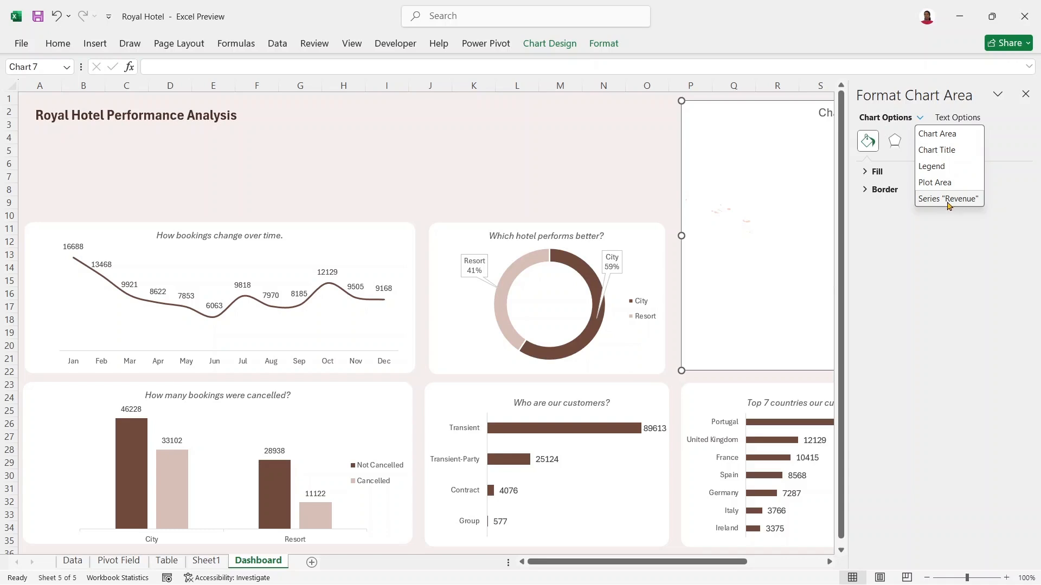
click(947, 199)
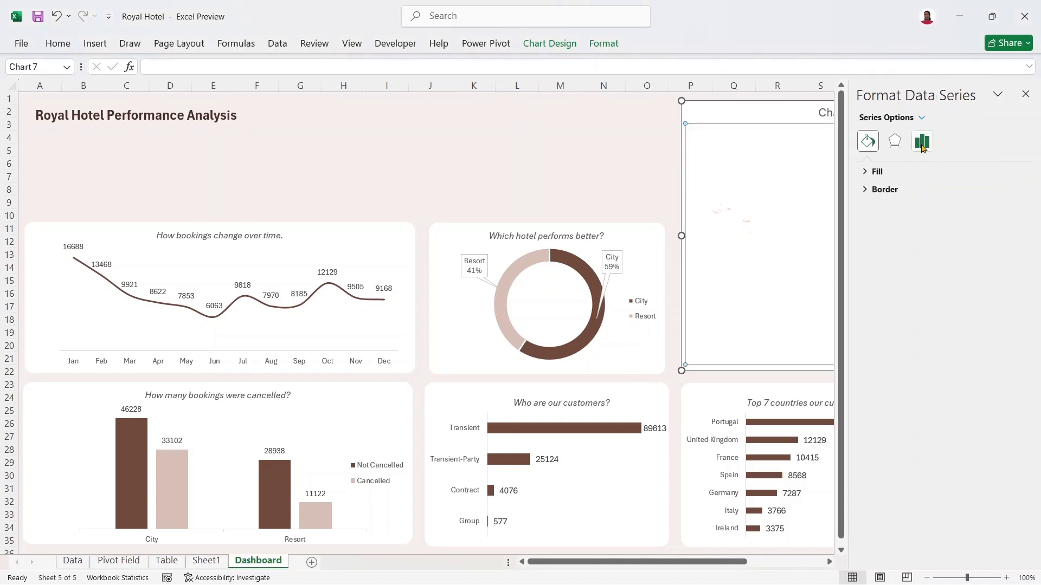
click(923, 145)
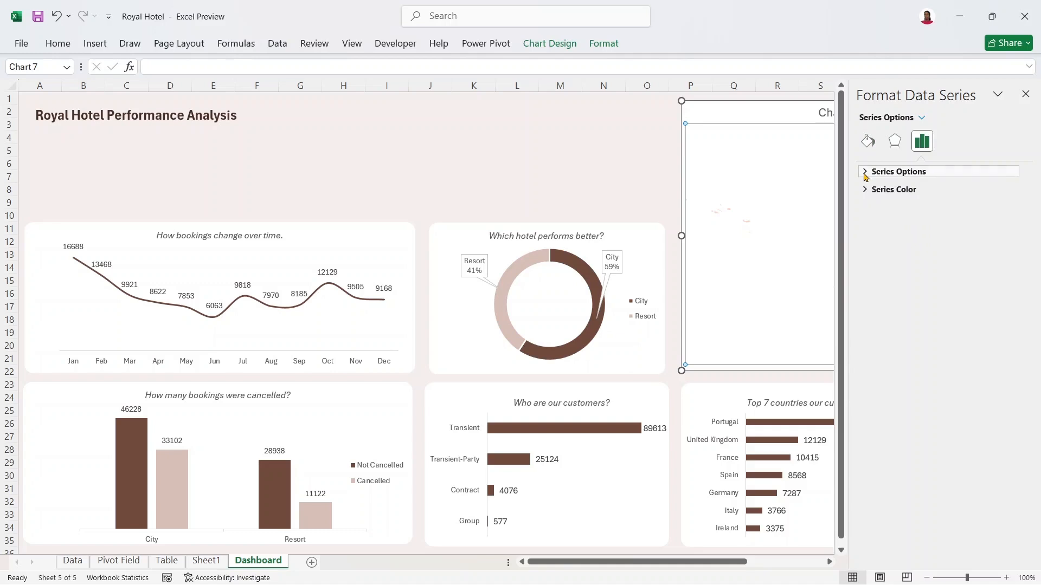
click(879, 172)
click(879, 291)
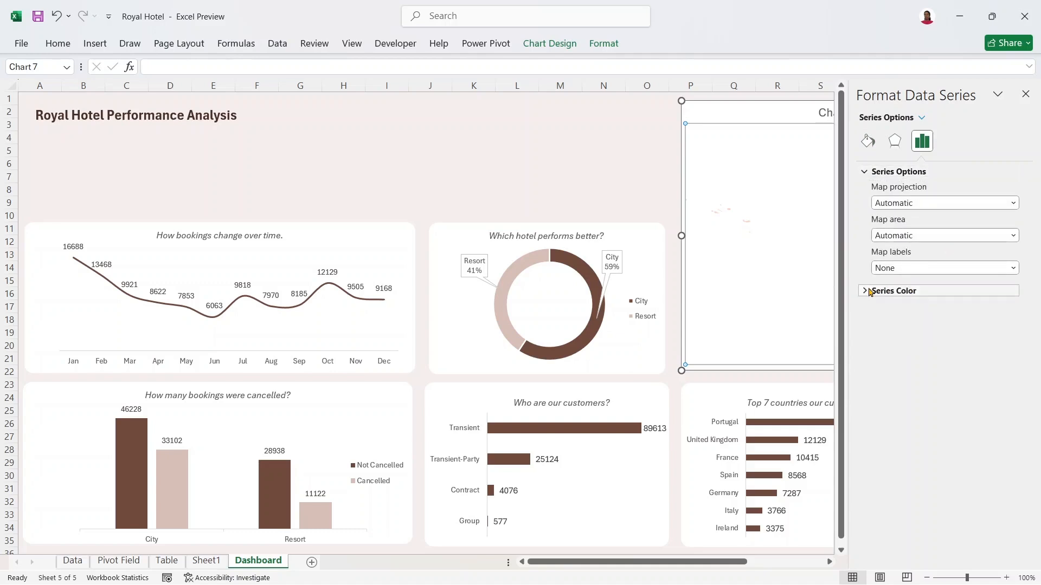
click(1012, 375)
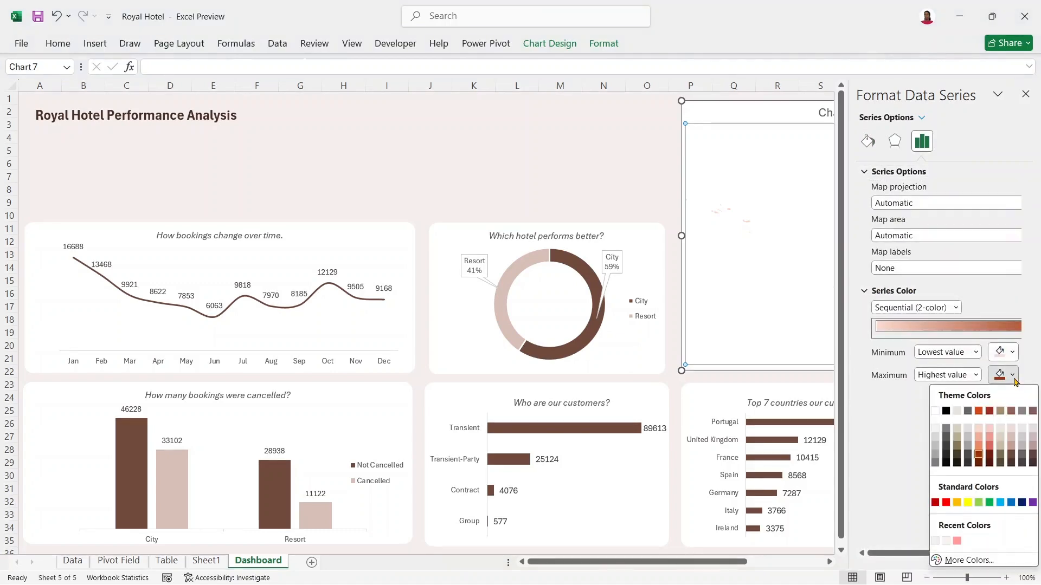
click(1011, 455)
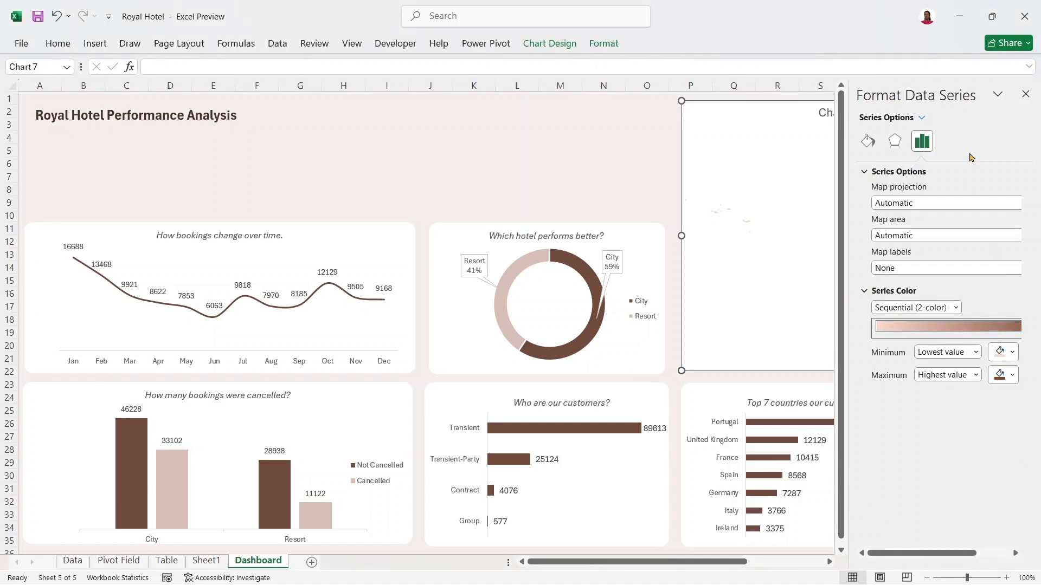
click(1025, 94)
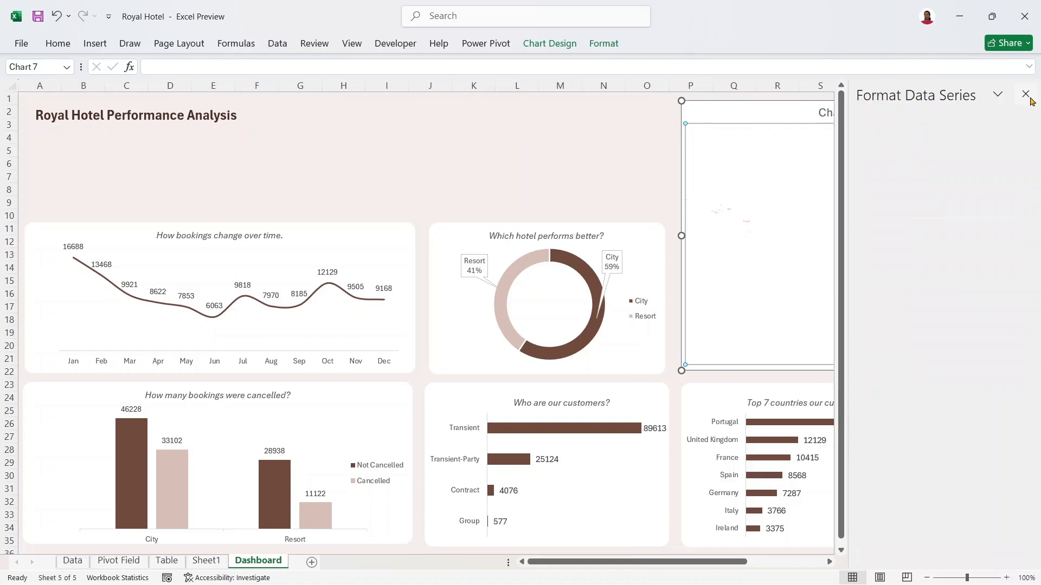
- Shift the map chart slightly down and lower its top edge to row 3
mouse_move(741, 107)
mouse_down()
mouse_move(720, 102)
mouse_move(757, 107)
mouse_move(741, 112)
mouse_up()
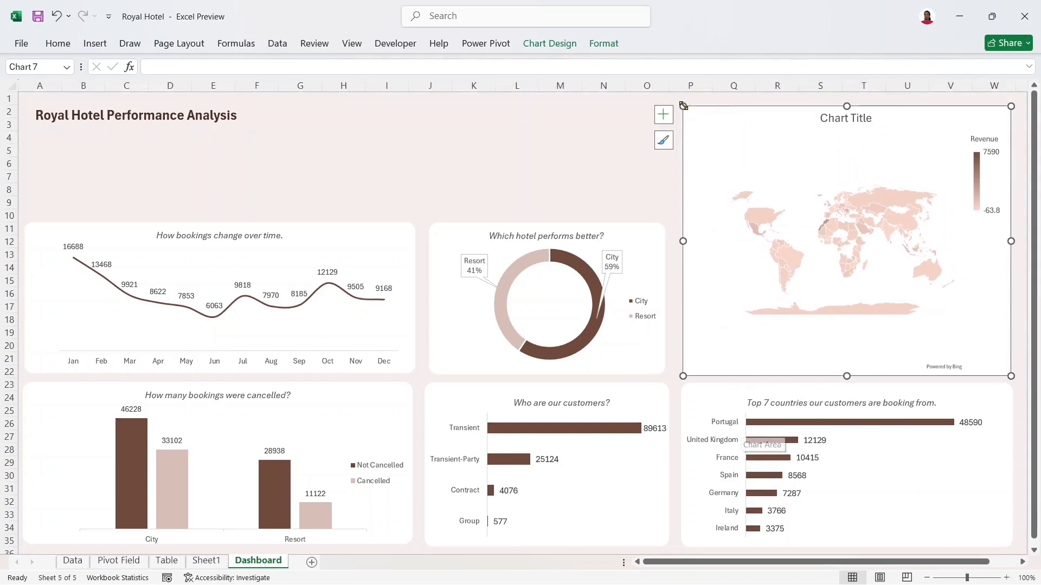
drag(683, 106, 730, 123)
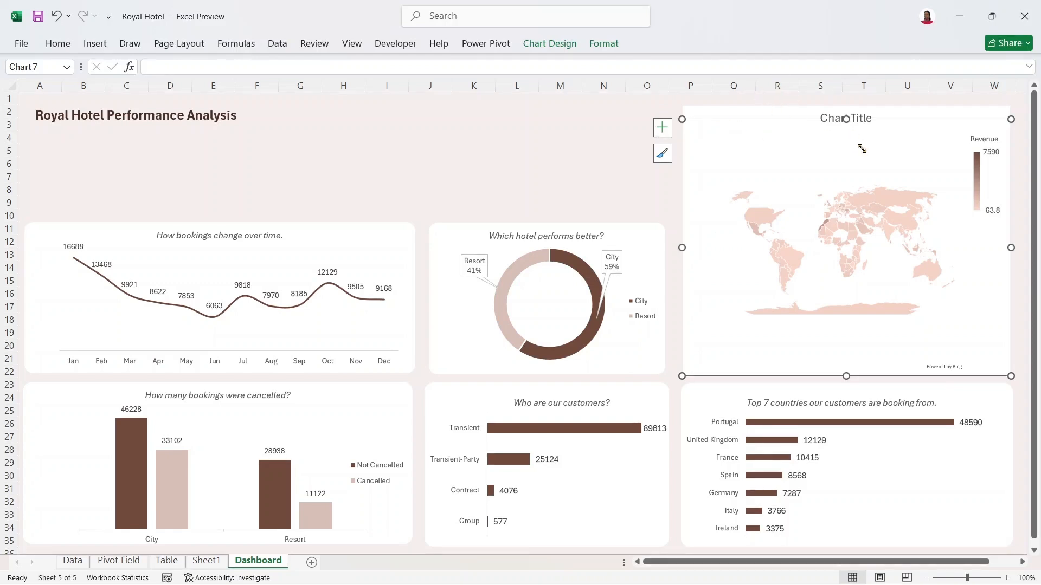
click(939, 116)
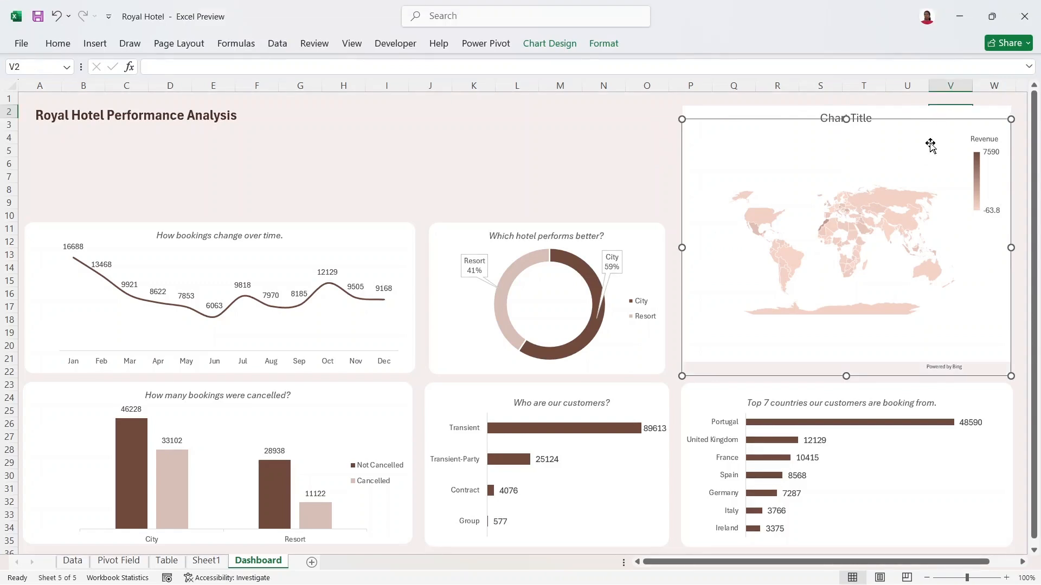
click(923, 132)
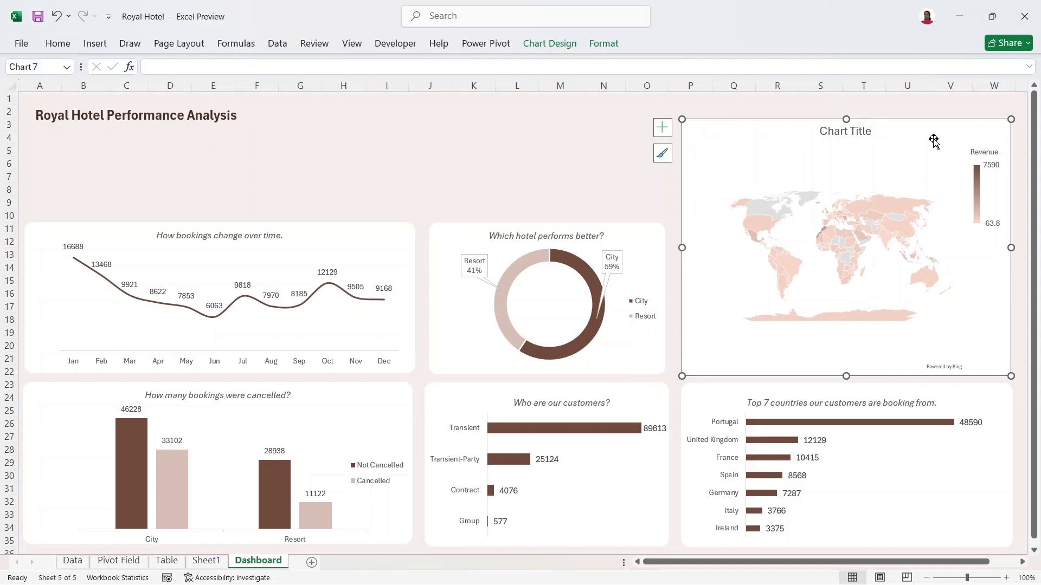
- Set the map chart area to No Fill
right_click(967, 130)
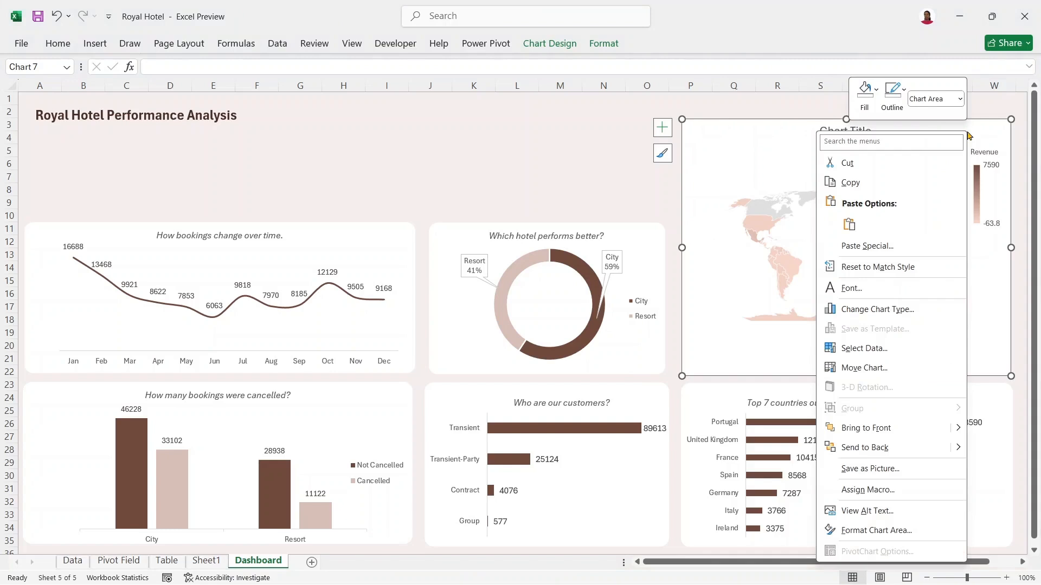
click(867, 91)
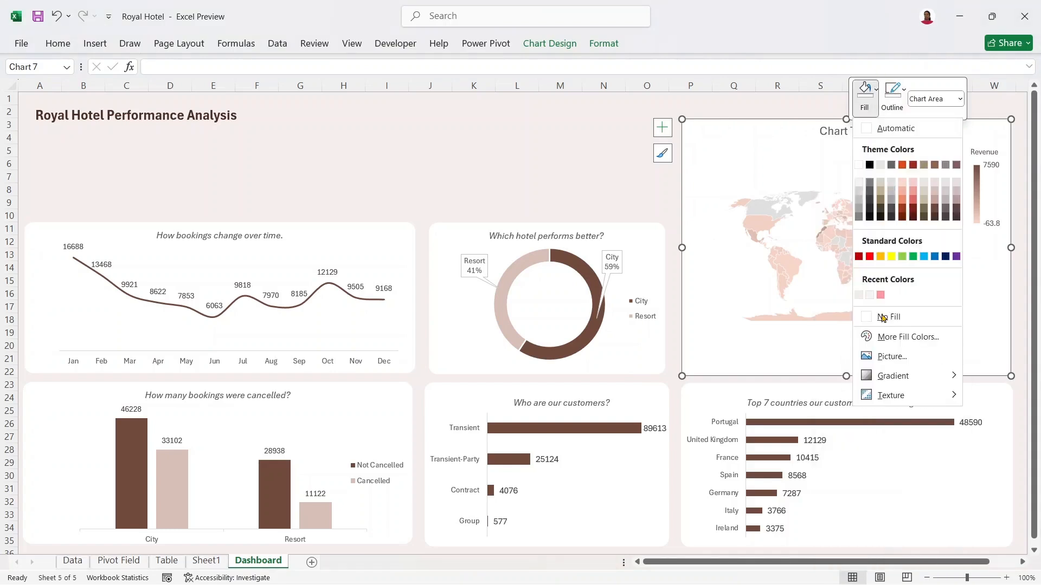
click(889, 317)
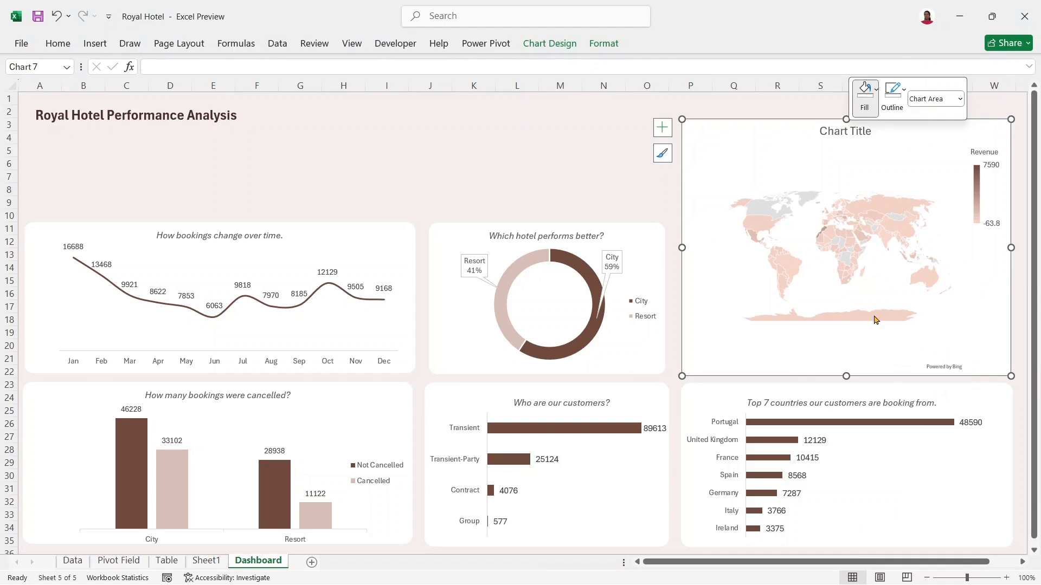
- Open the fill color choices for the top 7 countries chart area
click(712, 391)
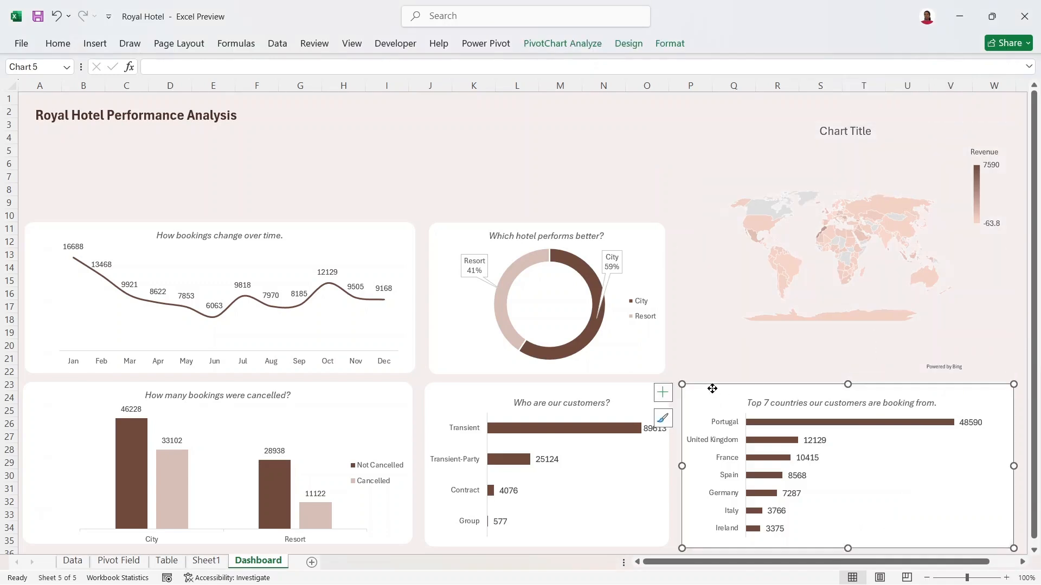
right_click(712, 389)
click(730, 73)
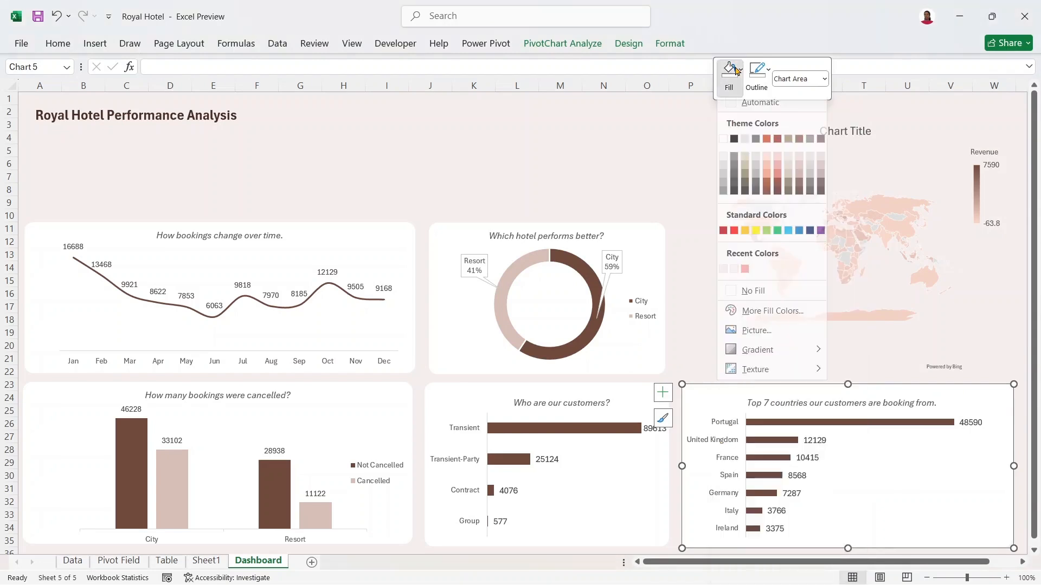
- Remove the fill from both the chart area and the plot area of the "Top 7 countries" bar chart
click(738, 297)
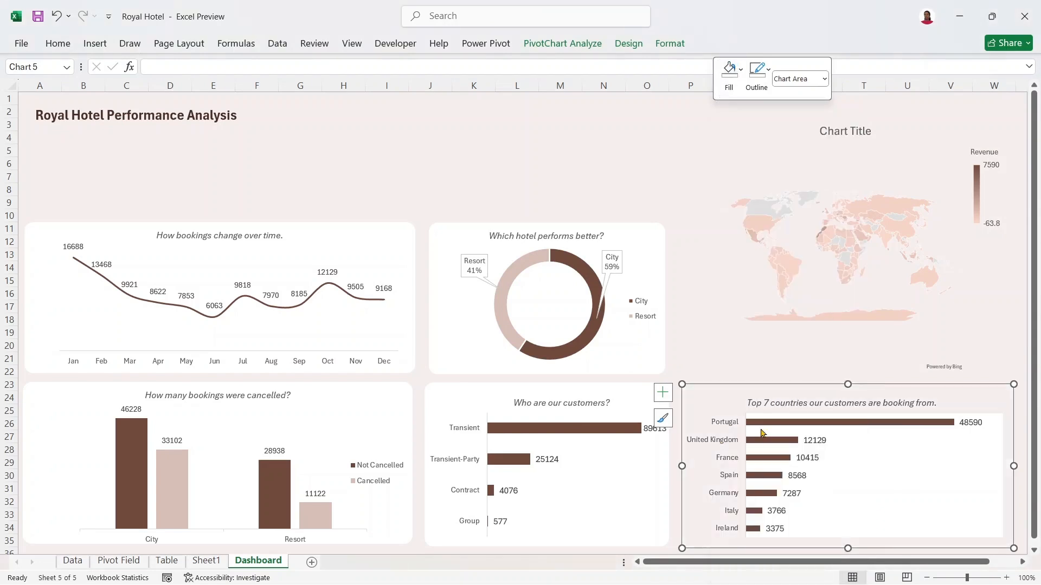
click(897, 475)
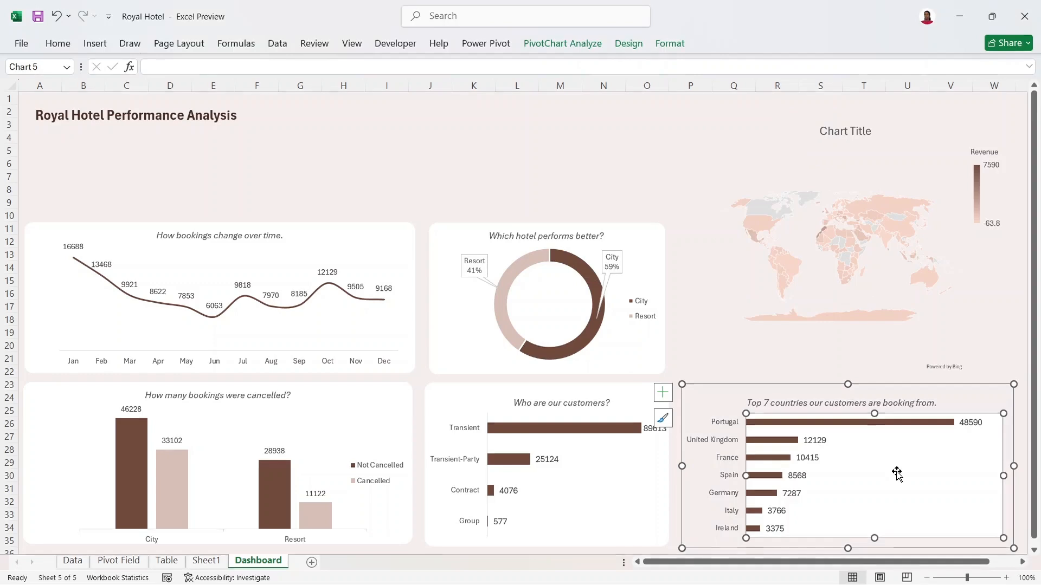
right_click(897, 474)
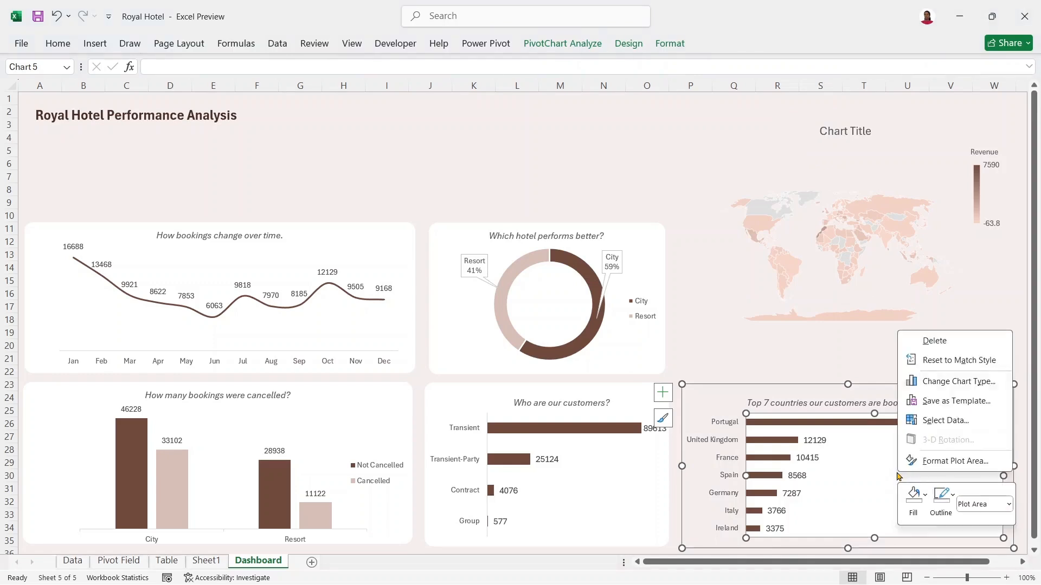
click(920, 493)
click(934, 394)
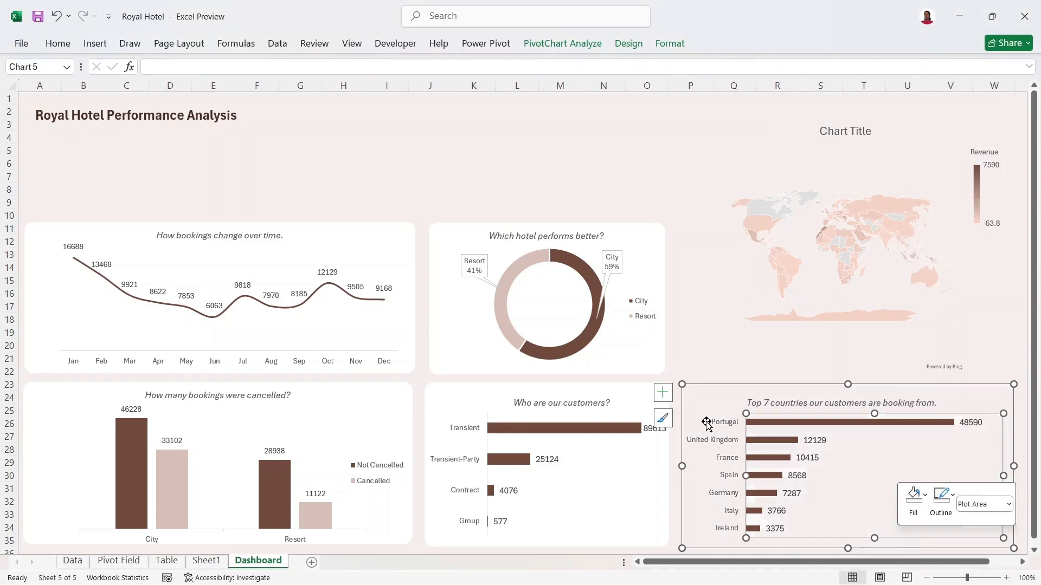
- Narrow the "Top 7 countries" bar chart slightly from its left edge and move it up against the map chart
click(681, 465)
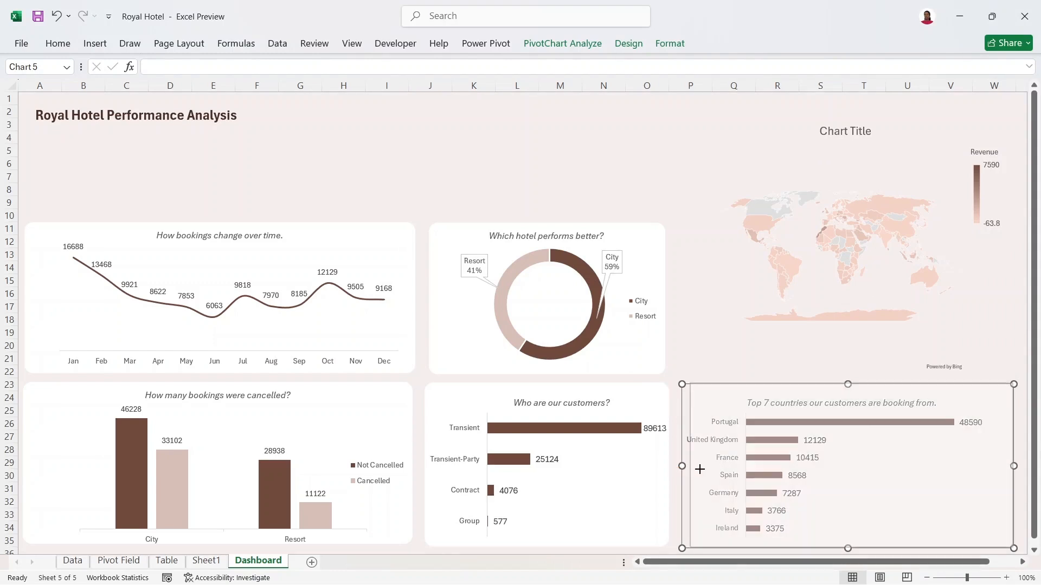
mouse_move(880, 391)
mouse_down()
mouse_move(881, 360)
mouse_move(872, 378)
mouse_up()
click(871, 378)
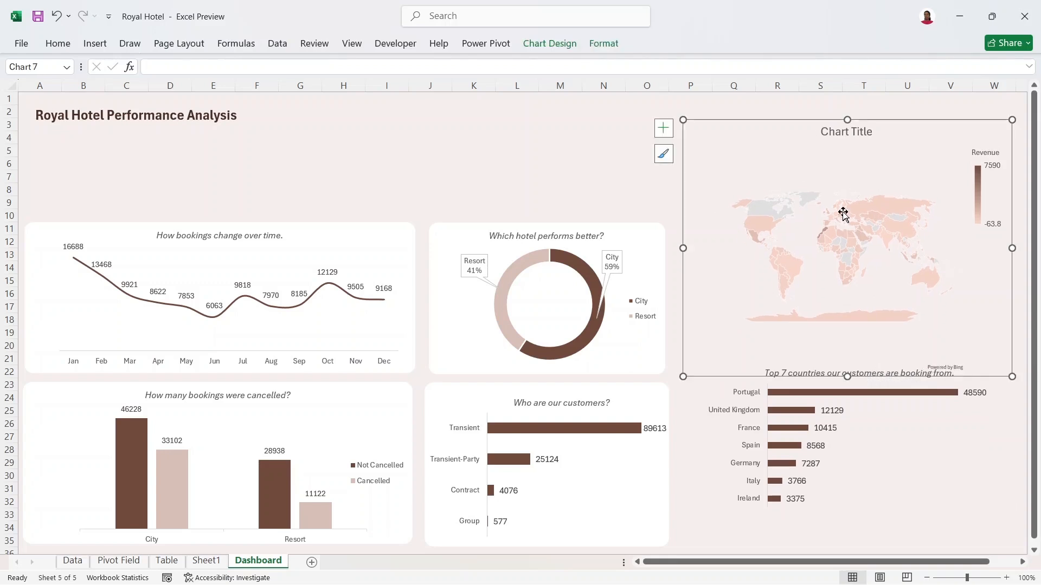
- Replace the map chart's title with "Where our customers are booking from"
click(848, 140)
double_click(863, 133)
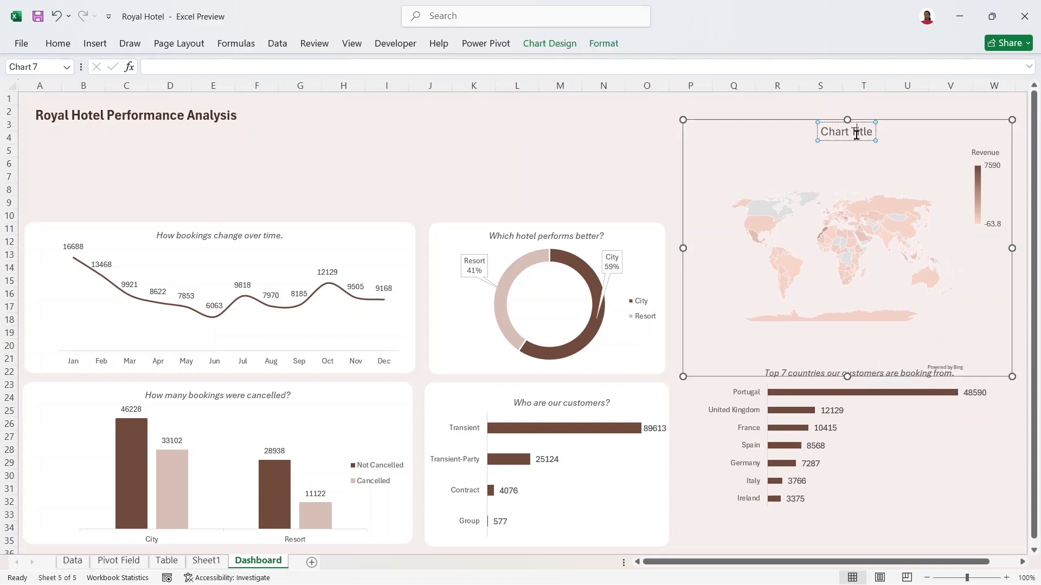
key(BackSpace)
key(BackSpace)
key(BackSpace)
key(BackSpace)
key(BackSpace)
key(BackSpace)
key(BackSpace)
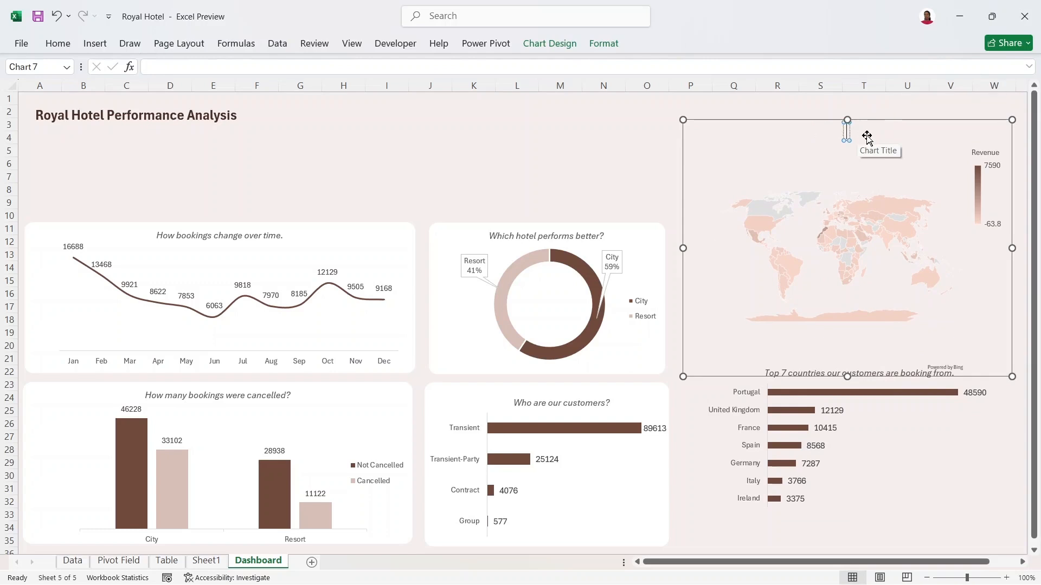
text(Where)
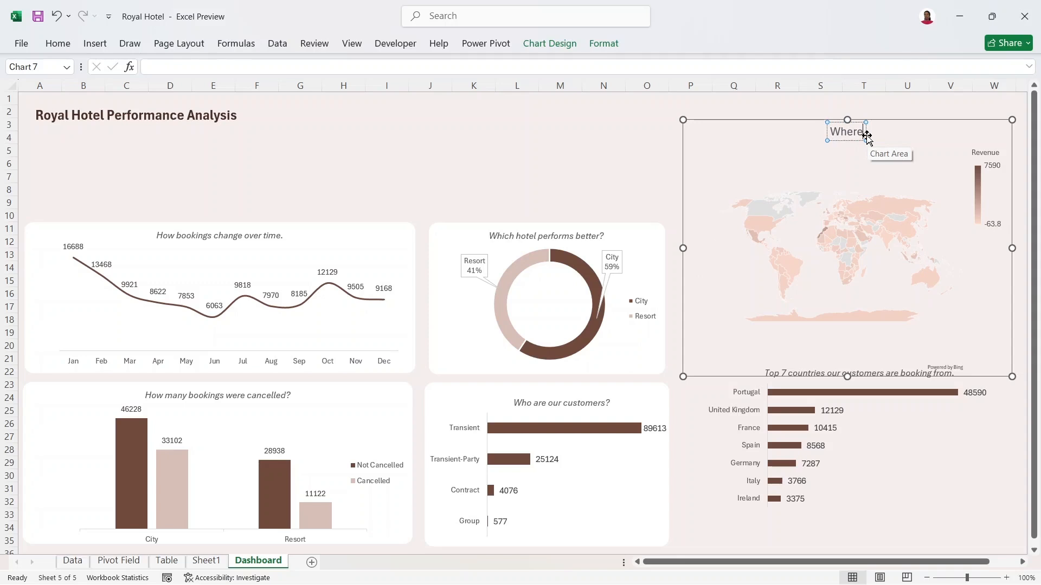
text( o)
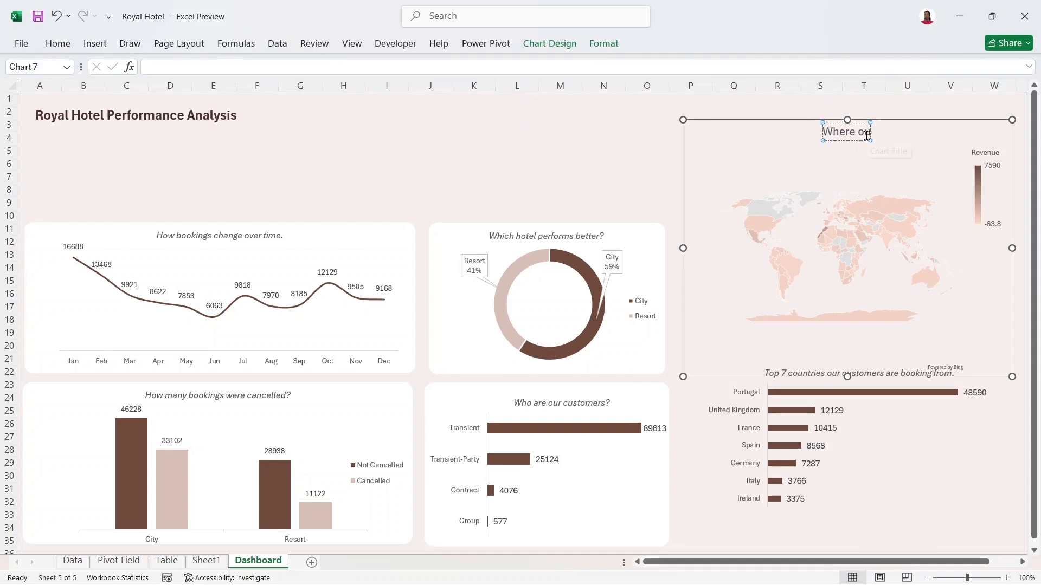
text(ur customers )
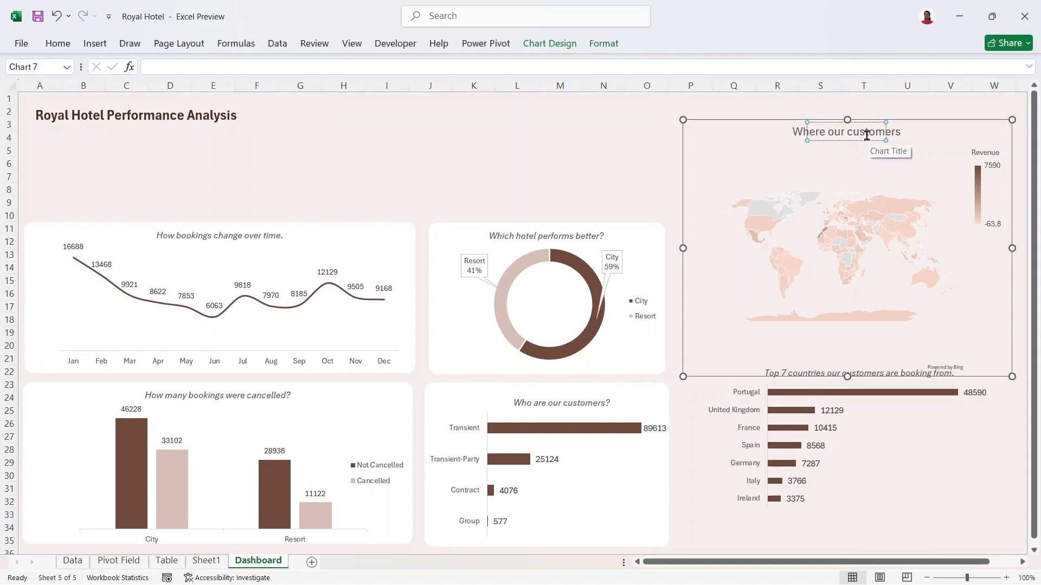
text(are bookin)
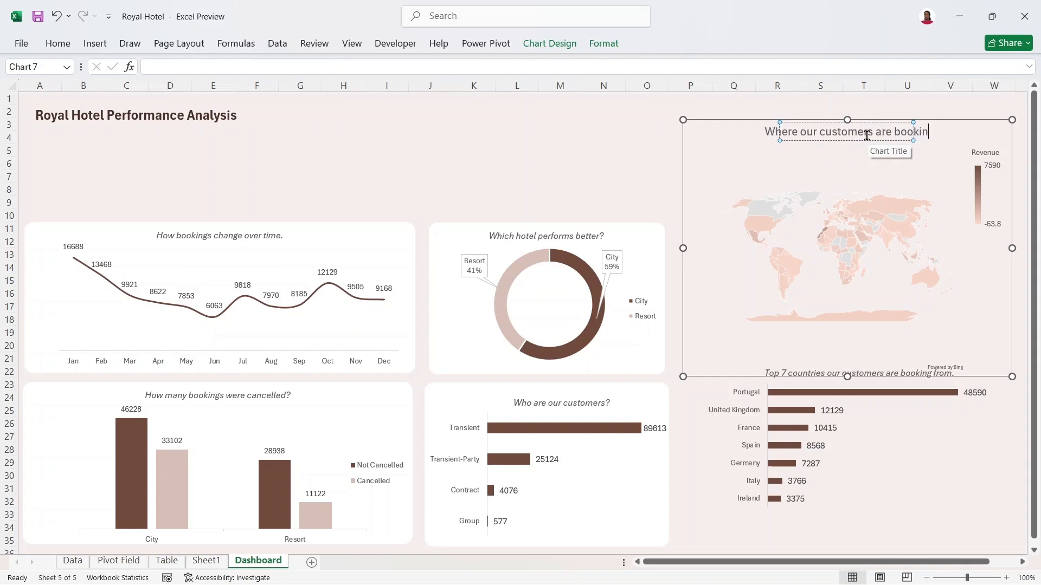
text(g from)
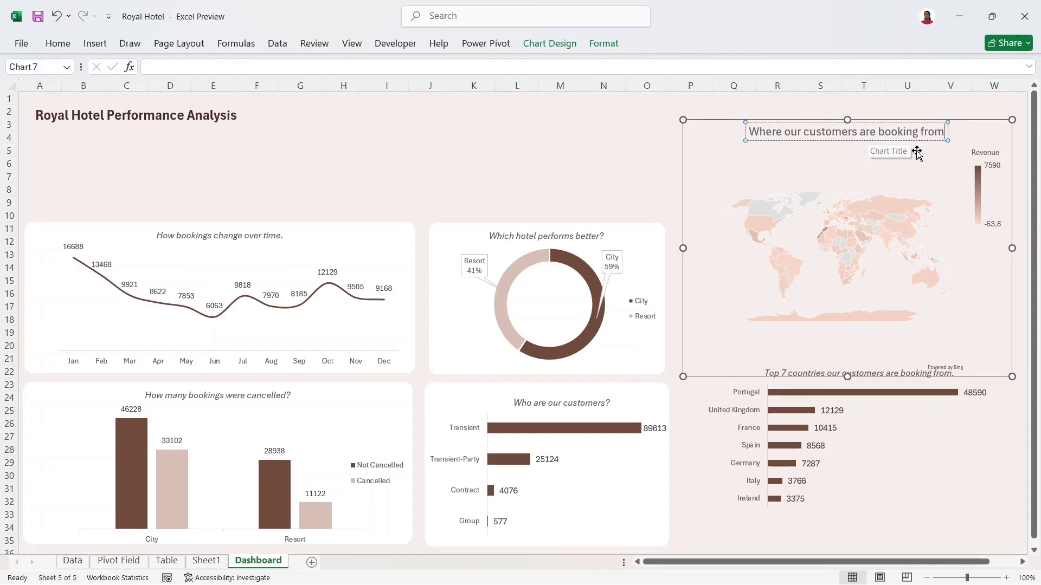
- Format the map chart's title as italic with font size 11
triple_click(934, 133)
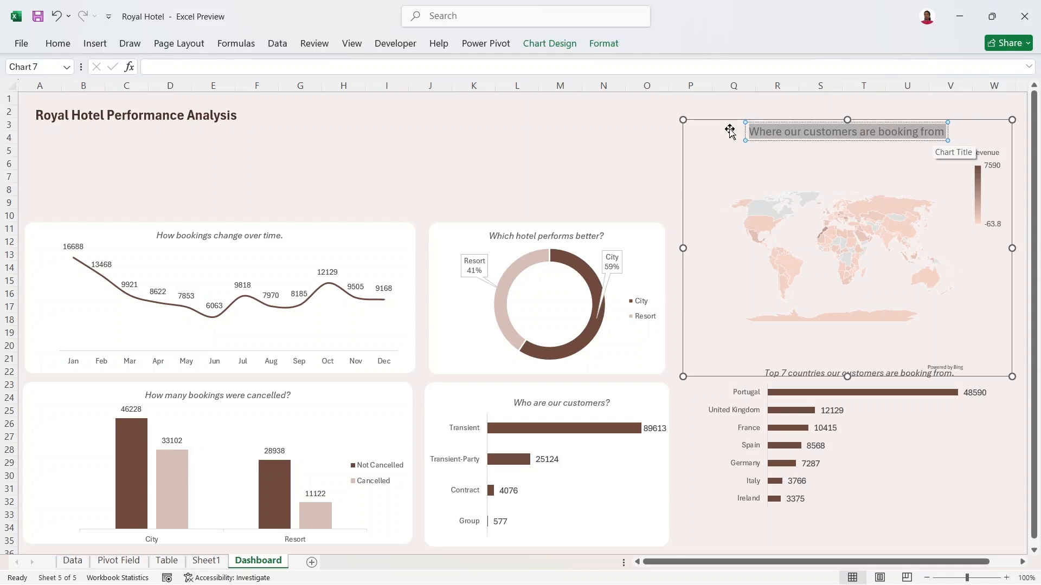
click(59, 45)
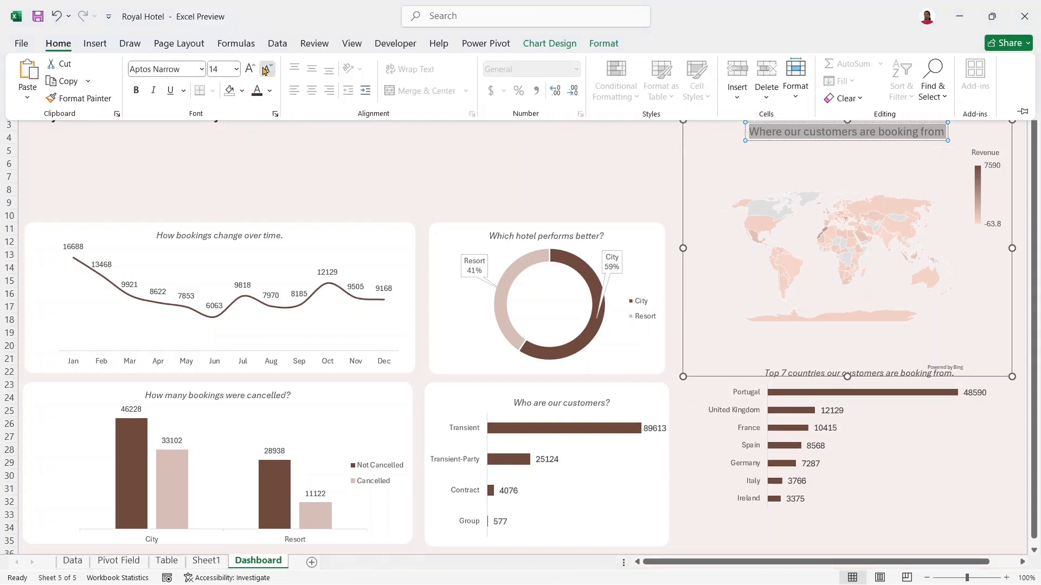
click(268, 70)
click(268, 71)
click(153, 90)
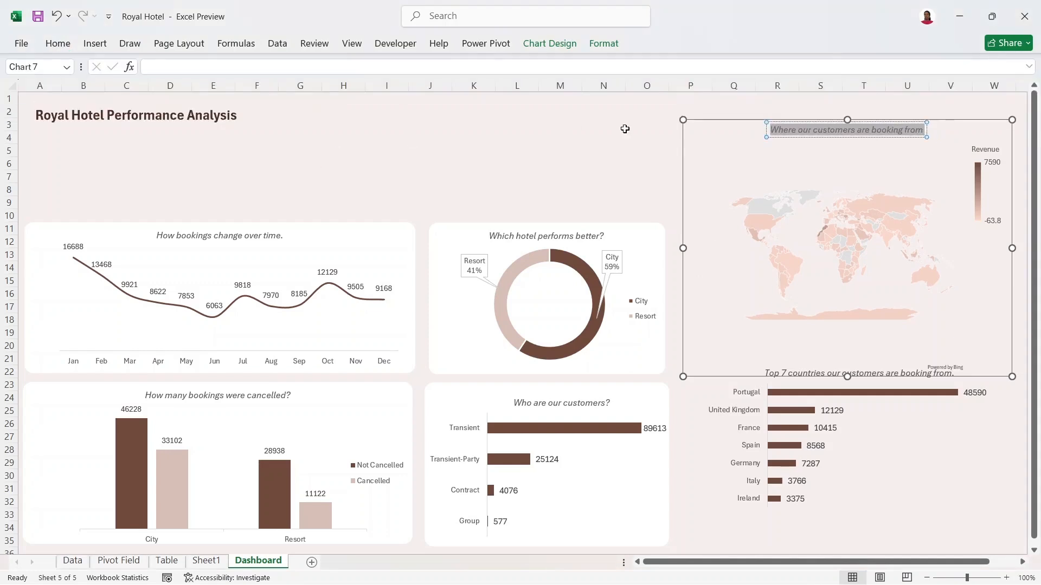
click(841, 135)
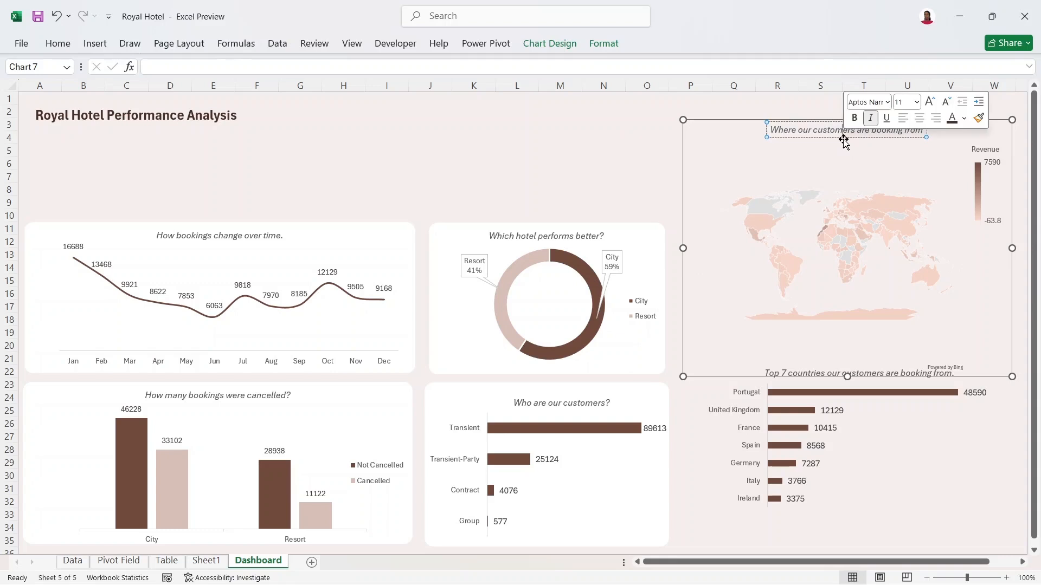
click(858, 139)
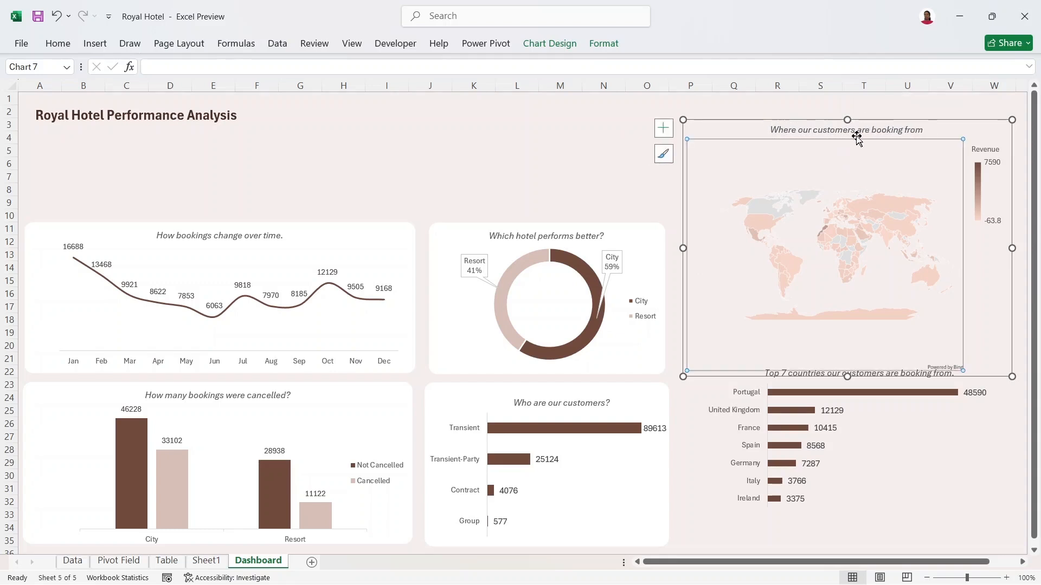
click(885, 122)
click(968, 410)
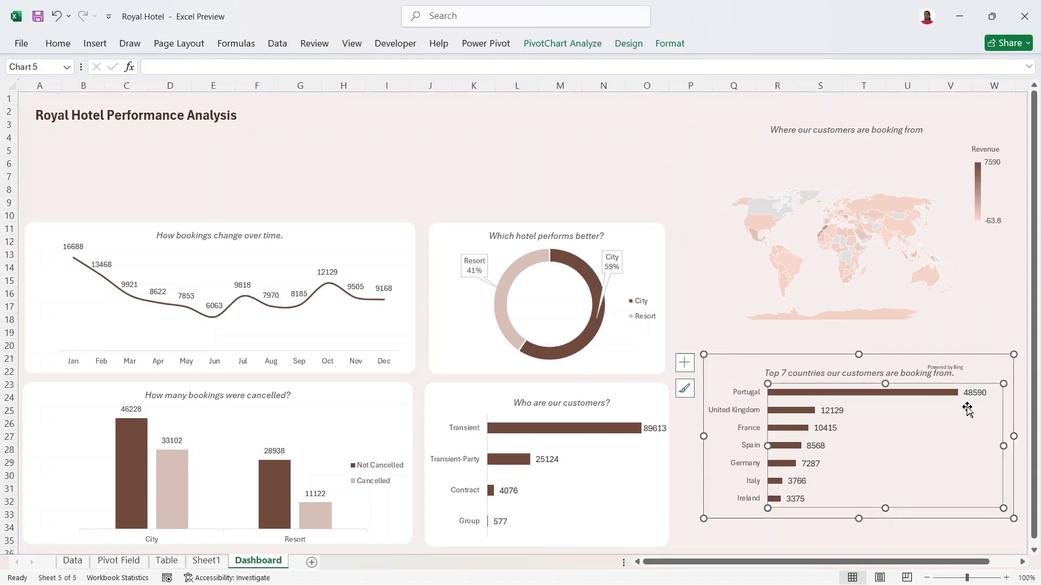
click(697, 253)
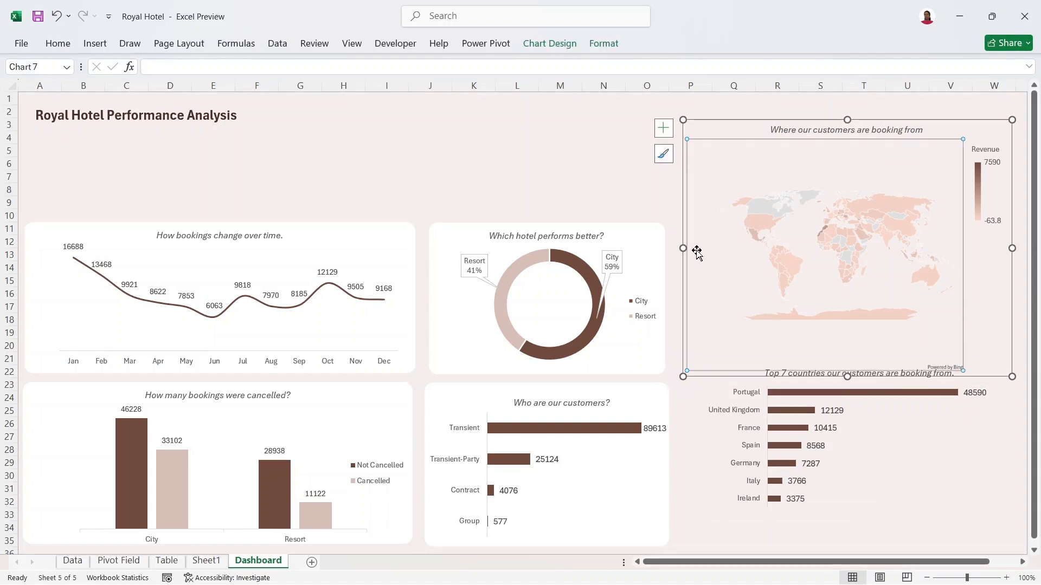
click(541, 153)
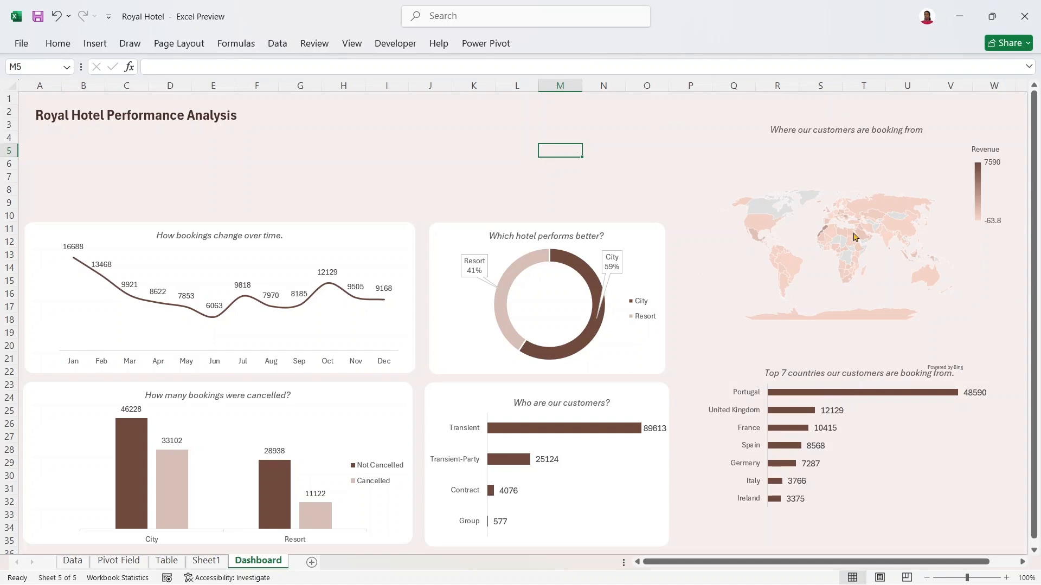
click(675, 172)
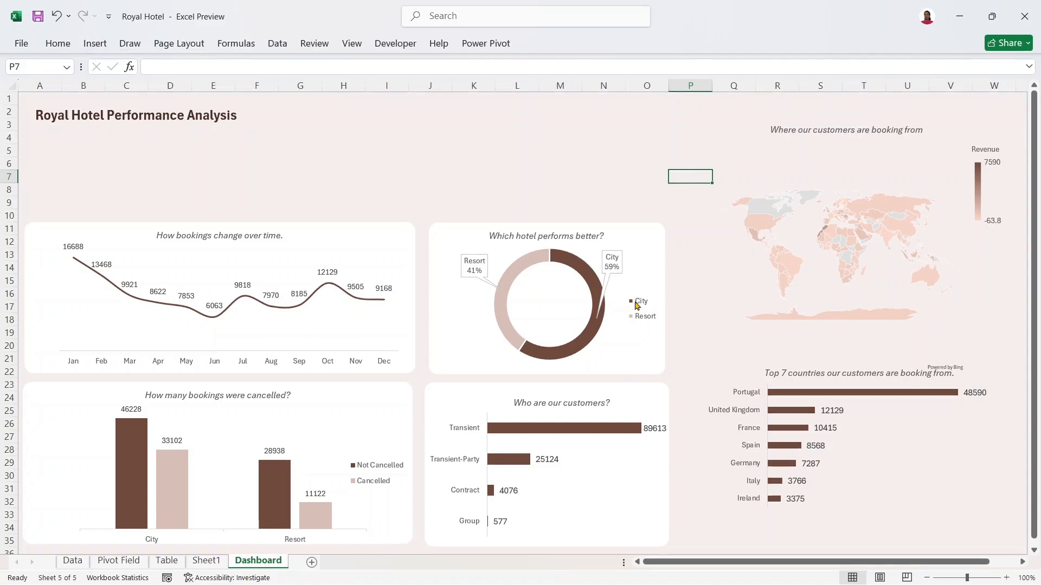
key(Home)
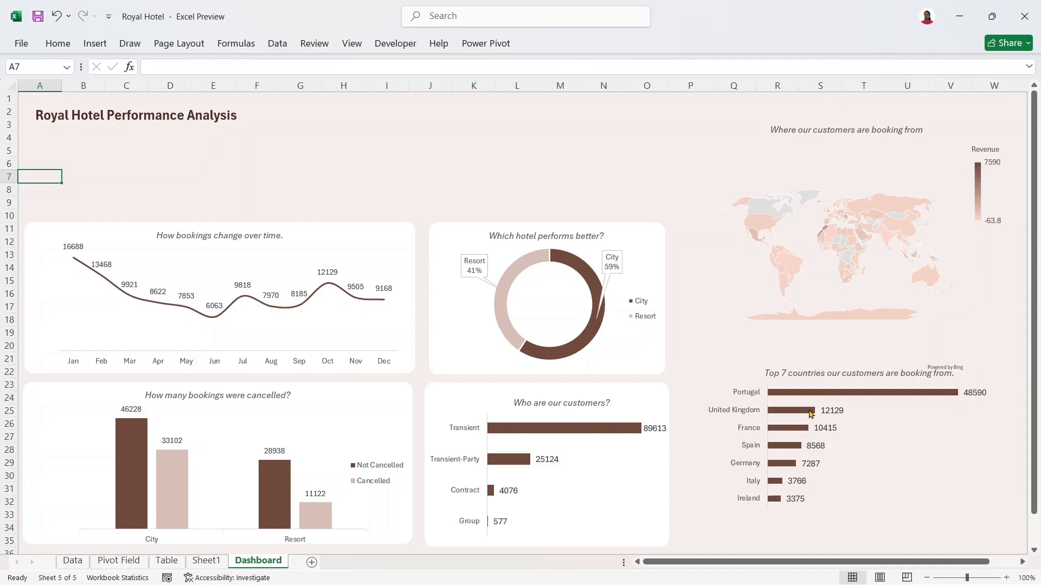
mouse_move(811, 415)
mouse_move(802, 431)
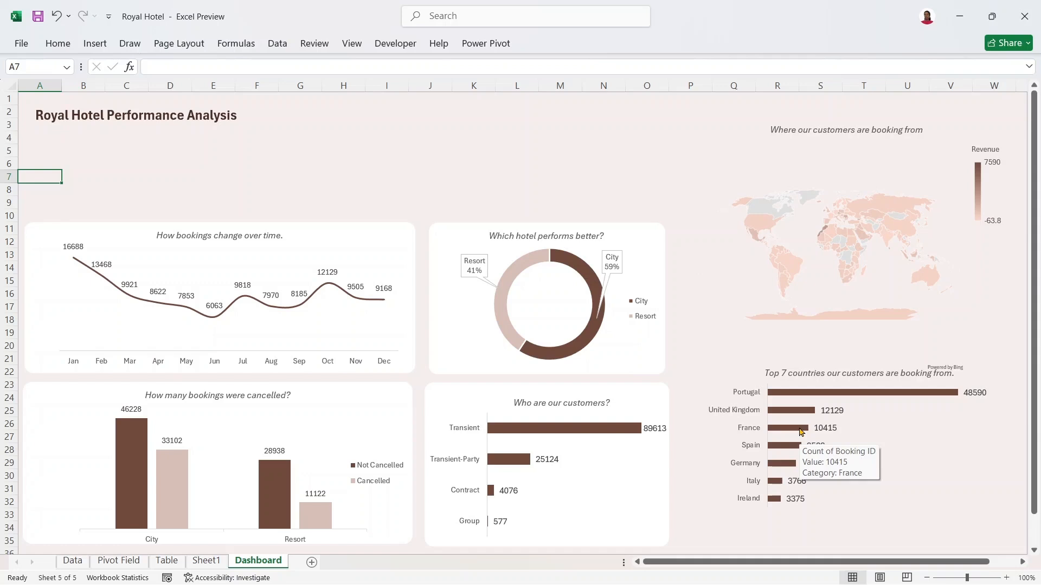
- Draw a tall rectangle over the map and country charts, spanning about columns T to X and rows 2 to 37
click(926, 579)
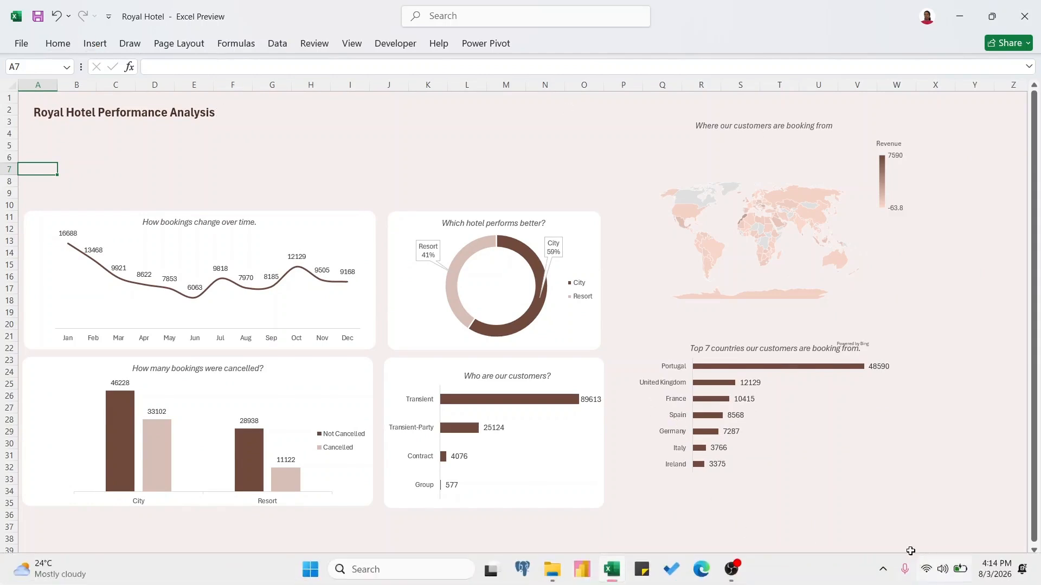
click(927, 577)
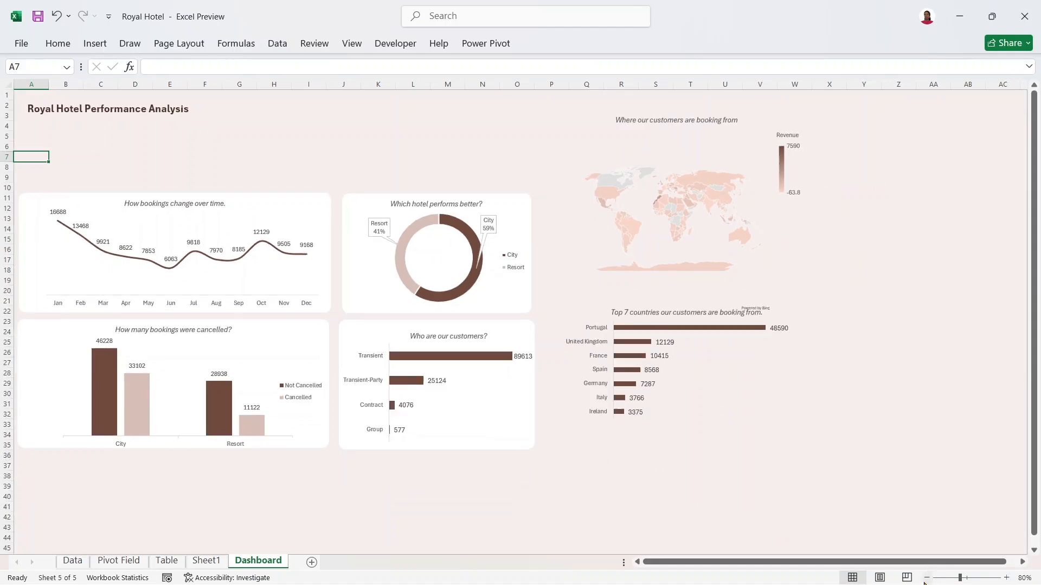
click(1006, 578)
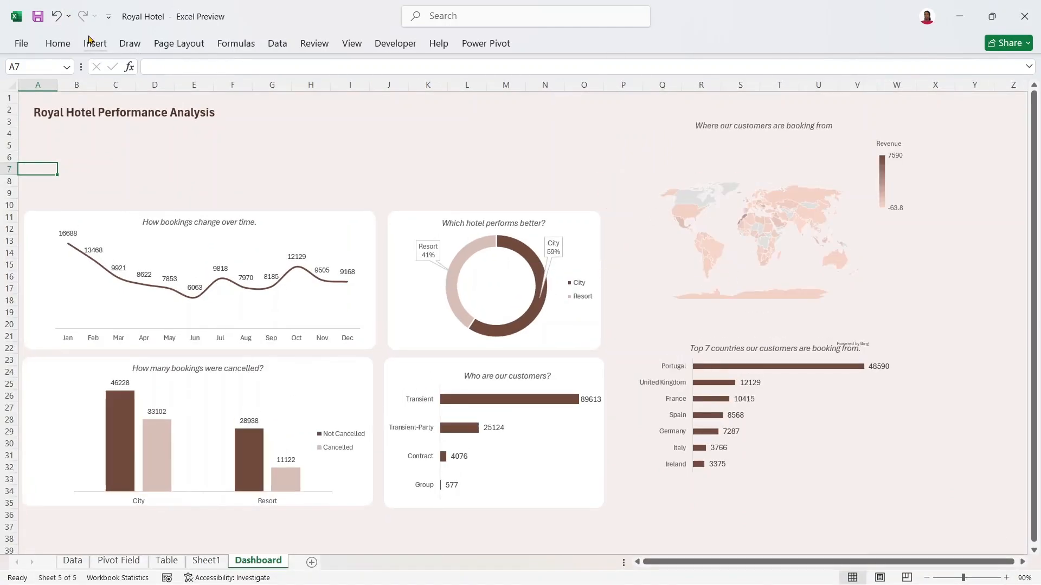
click(95, 43)
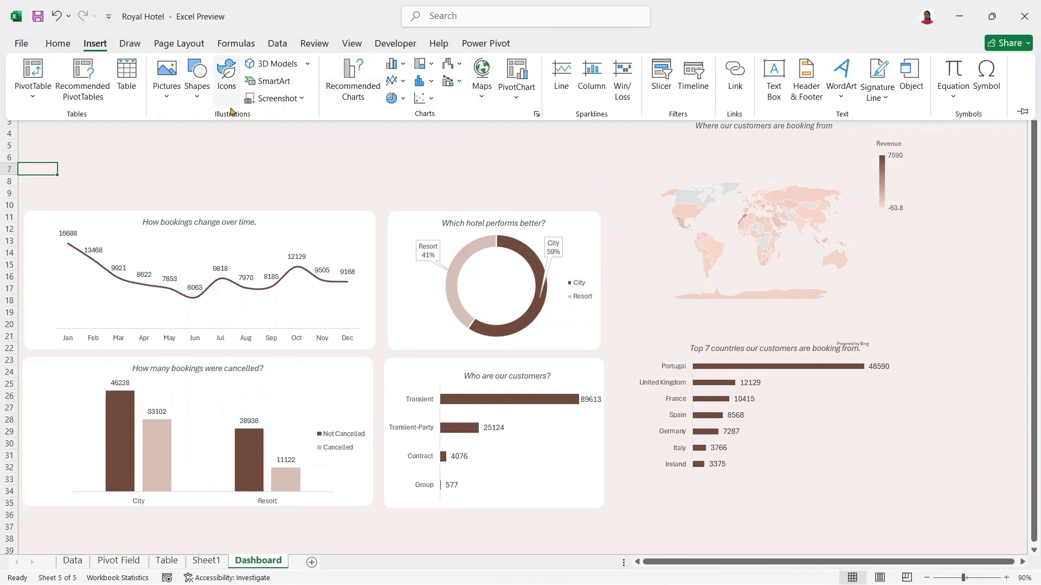
click(199, 99)
click(230, 133)
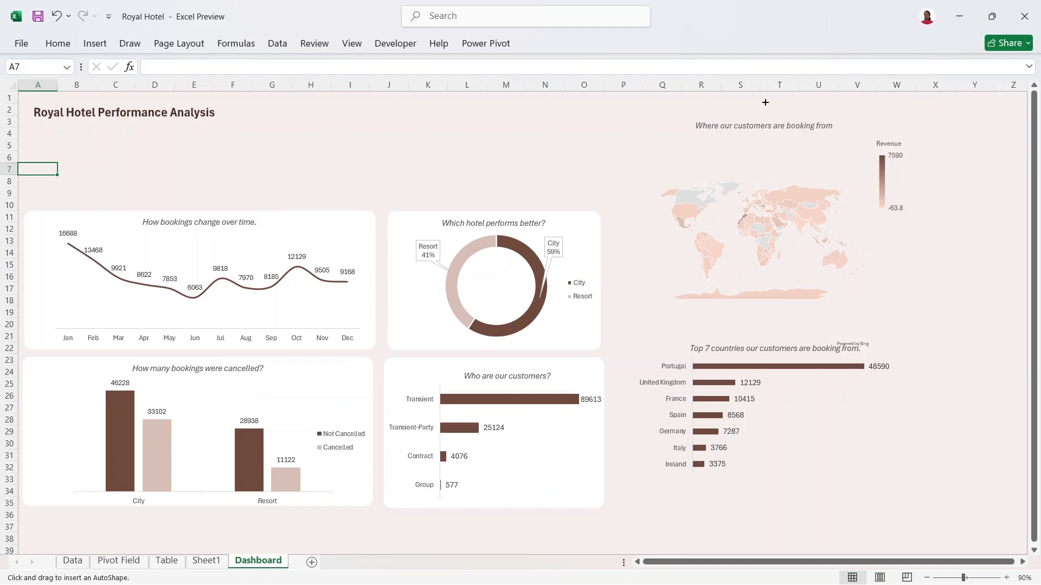
mouse_move(765, 102)
mouse_down()
mouse_move(832, 353)
mouse_move(962, 469)
mouse_move(960, 535)
mouse_up()
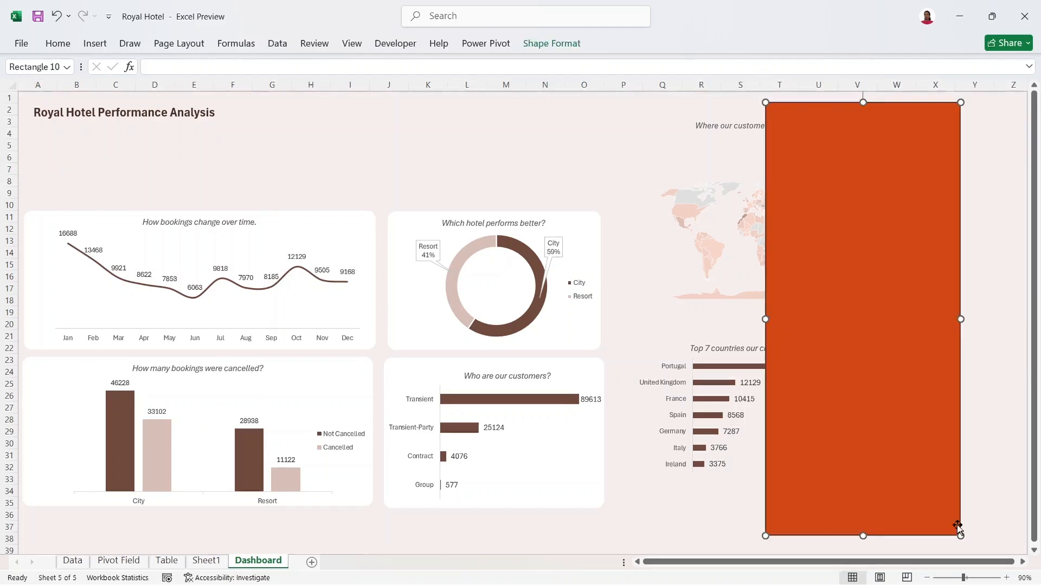
- Move and enlarge the rectangle so it spans about columns T to Z from row 1 to row 38
drag(938, 451, 1002, 444)
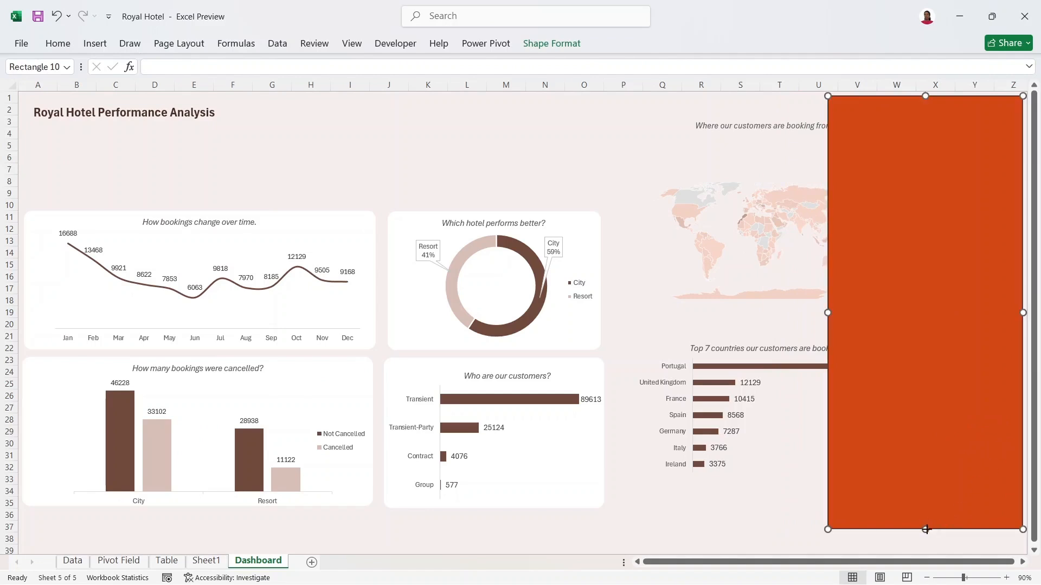
drag(926, 529, 929, 548)
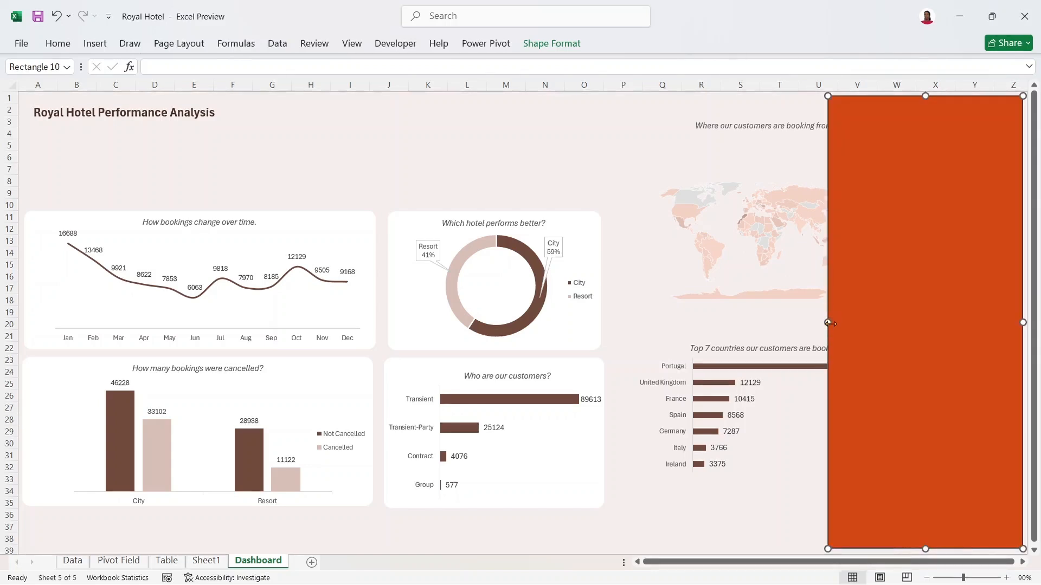
drag(828, 323, 776, 336)
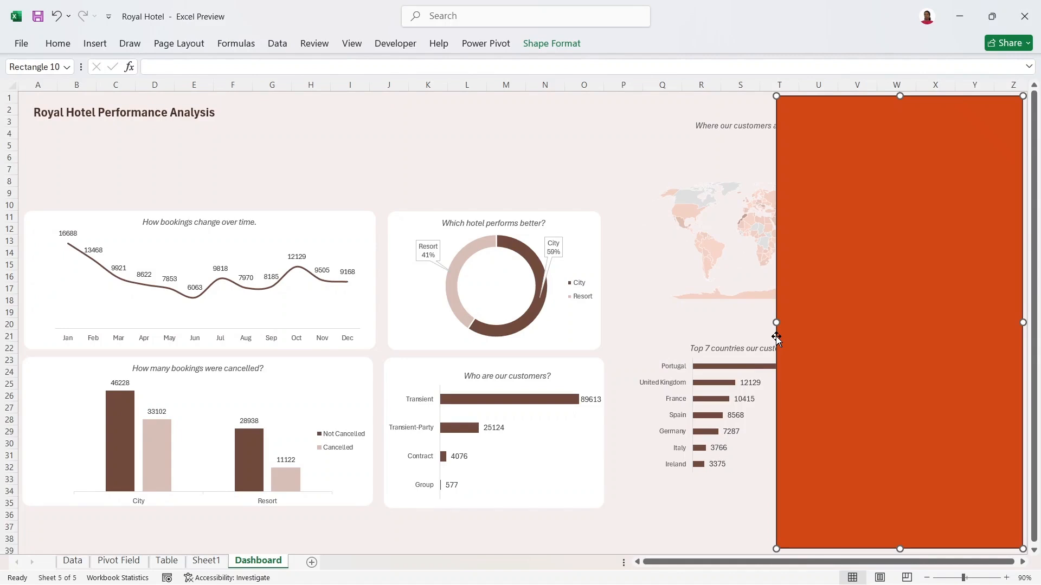
drag(776, 322, 758, 321)
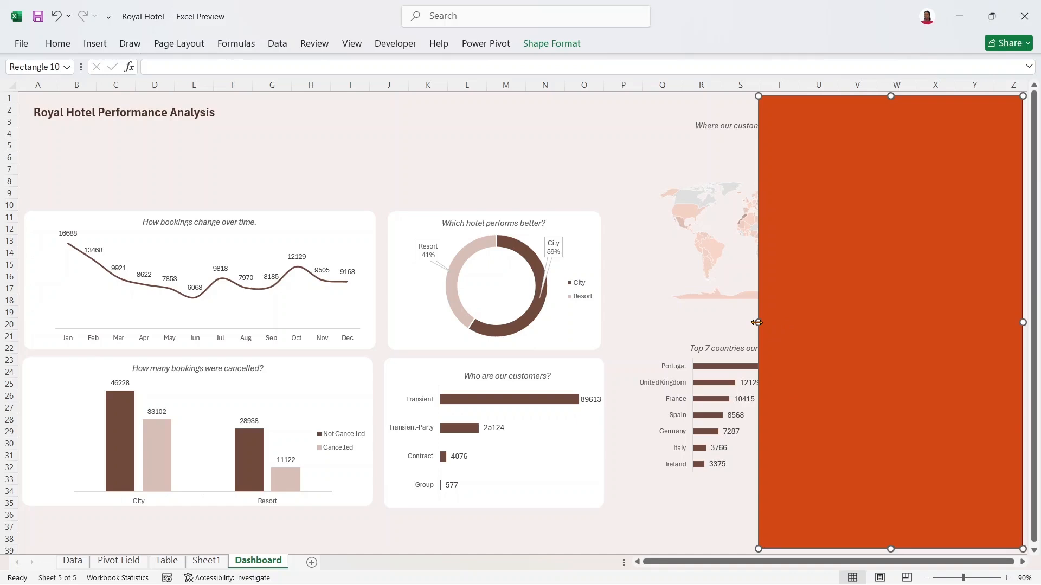
drag(758, 322, 767, 322)
- Remove the rectangle's outline and fill it with the darkest brown theme colour
right_click(837, 213)
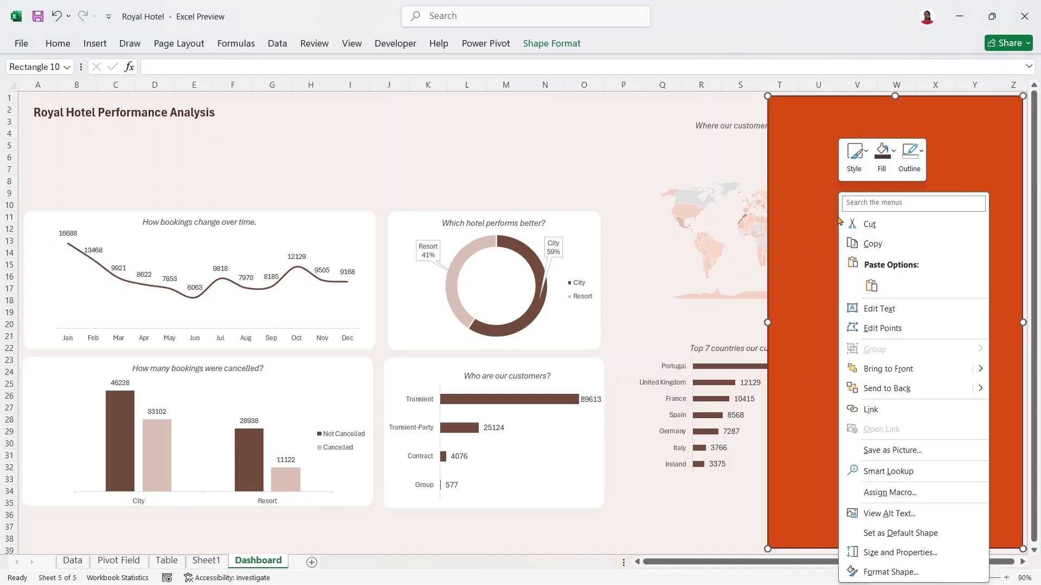
click(900, 570)
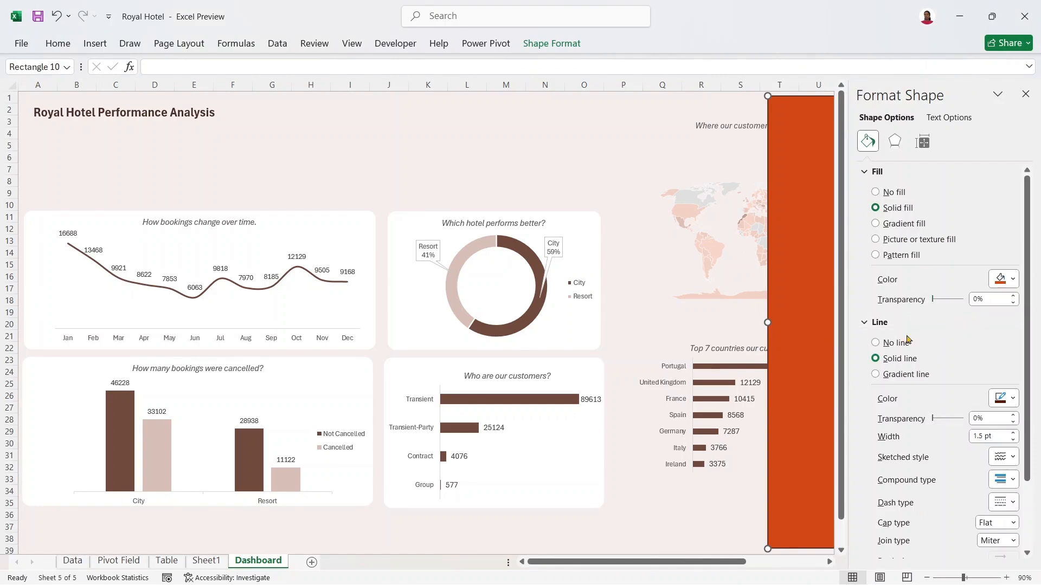
click(878, 344)
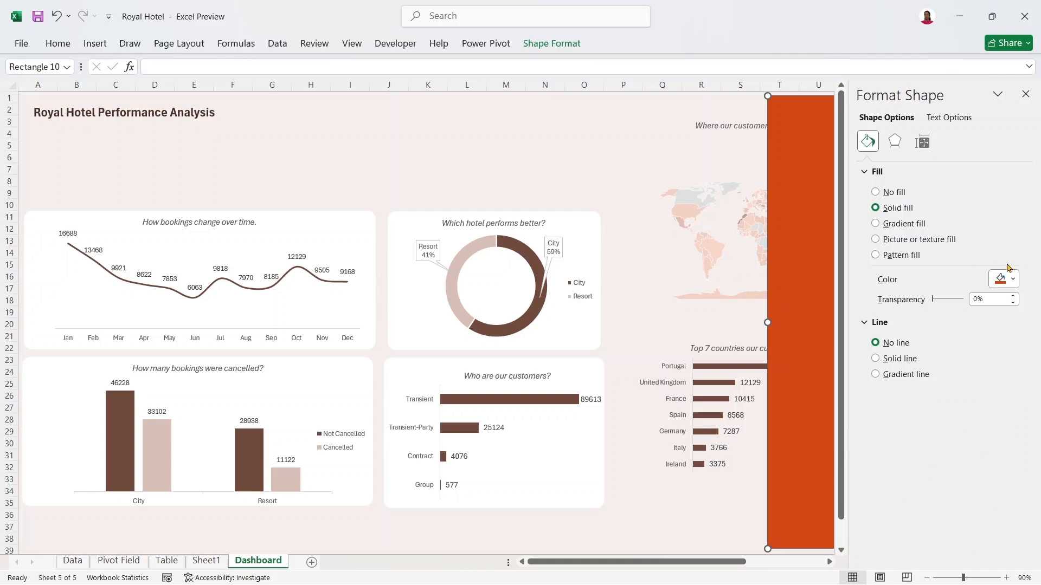
click(1012, 279)
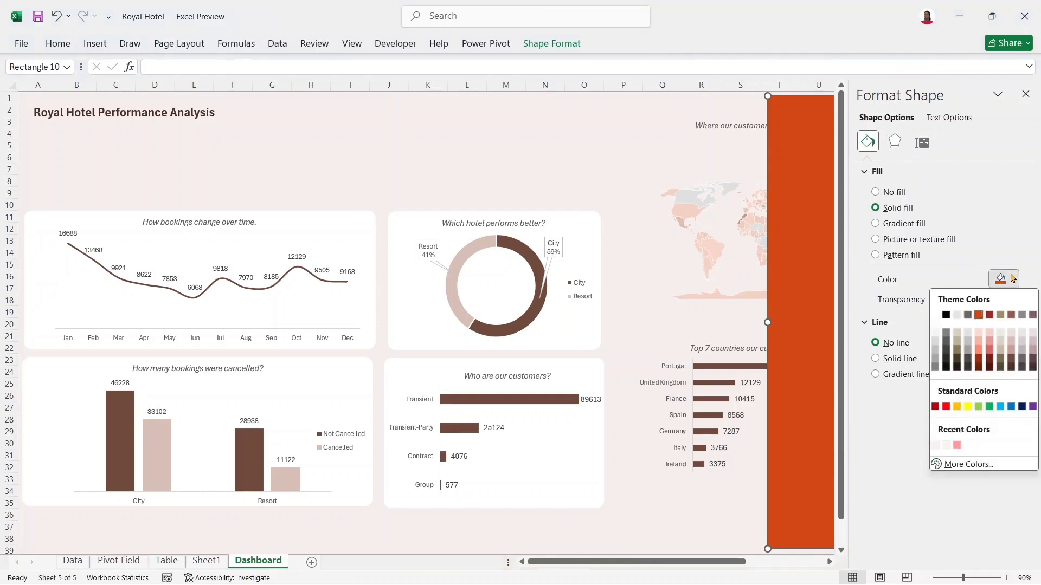
click(1011, 368)
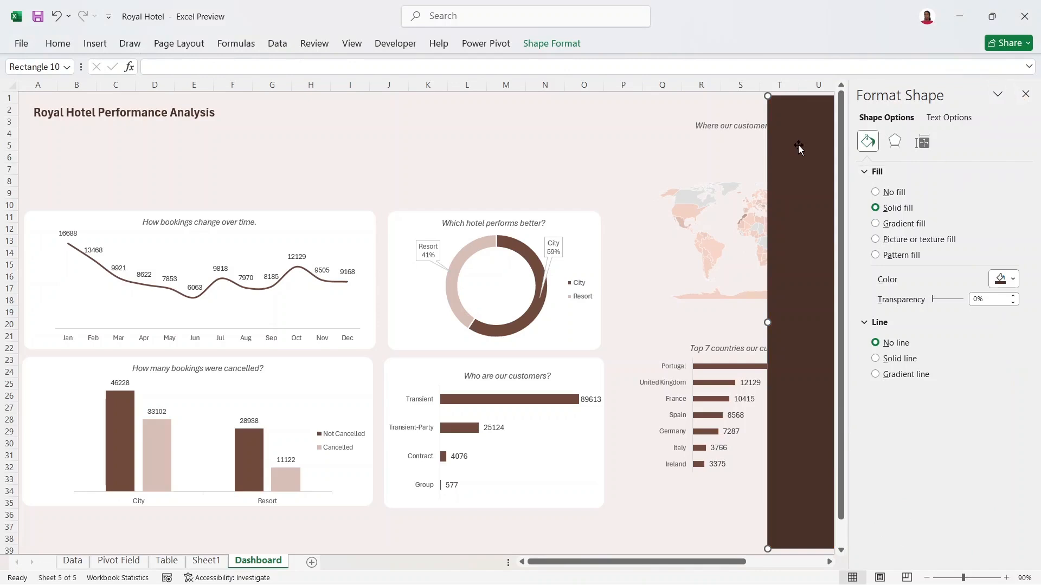
click(1026, 94)
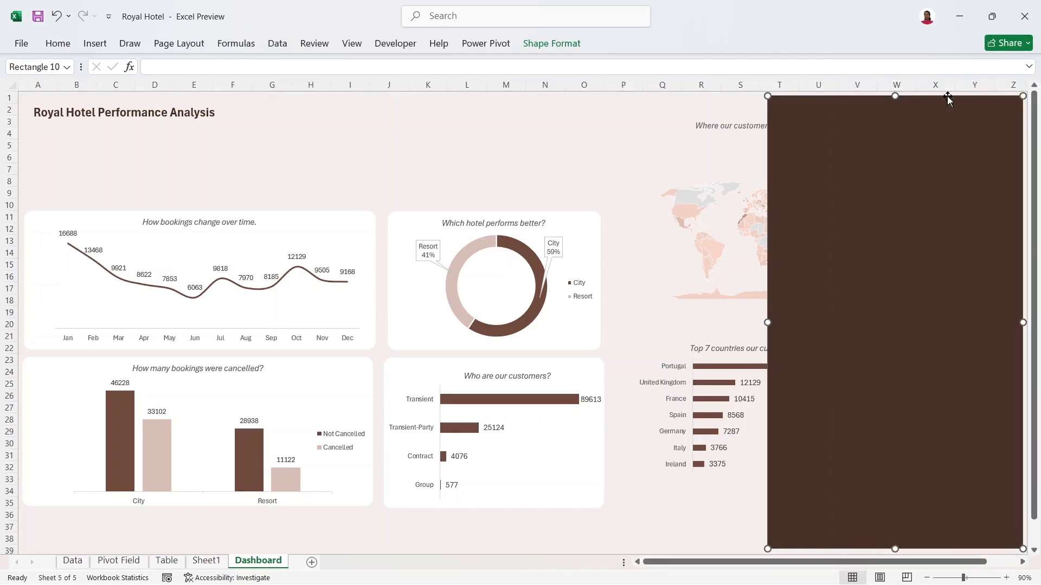
- Send the dark brown rectangle to the back, behind the map and country charts
click(559, 43)
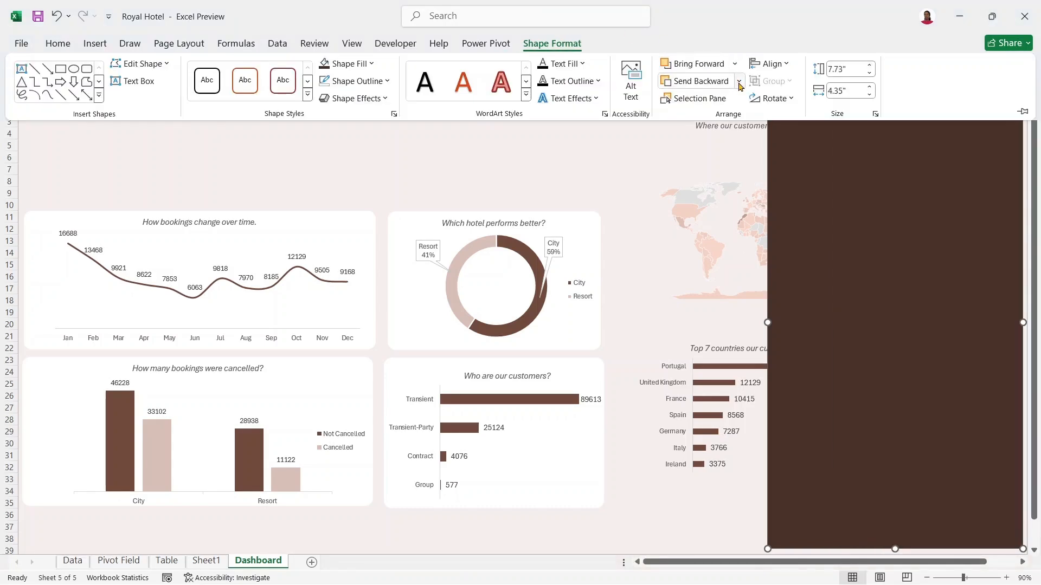
click(739, 83)
click(709, 120)
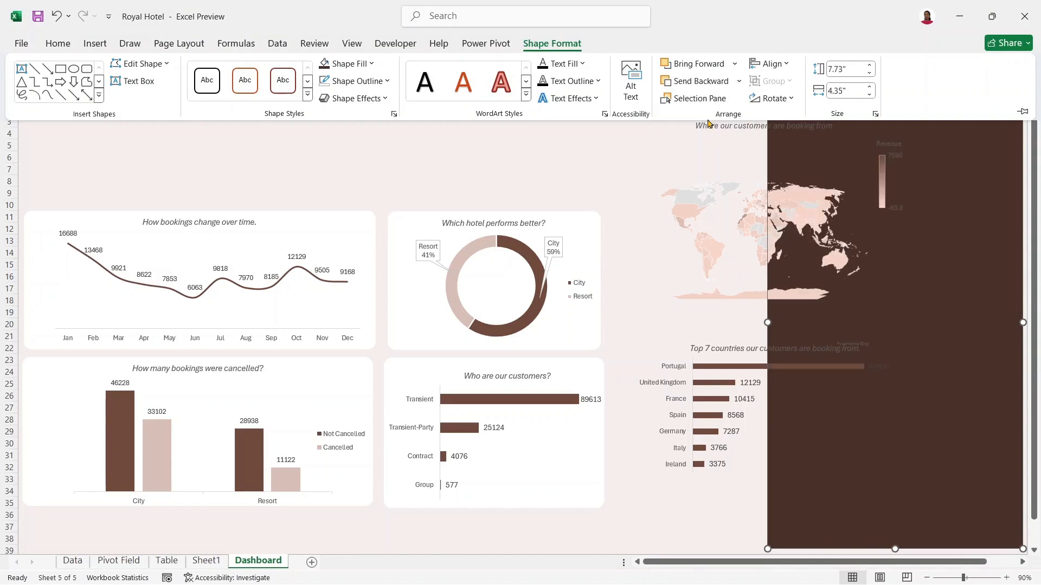
- Move the map chart onto the dark rectangle's upper half and narrow it to fit the rectangle's width, about columns T to Z
click(624, 162)
click(702, 145)
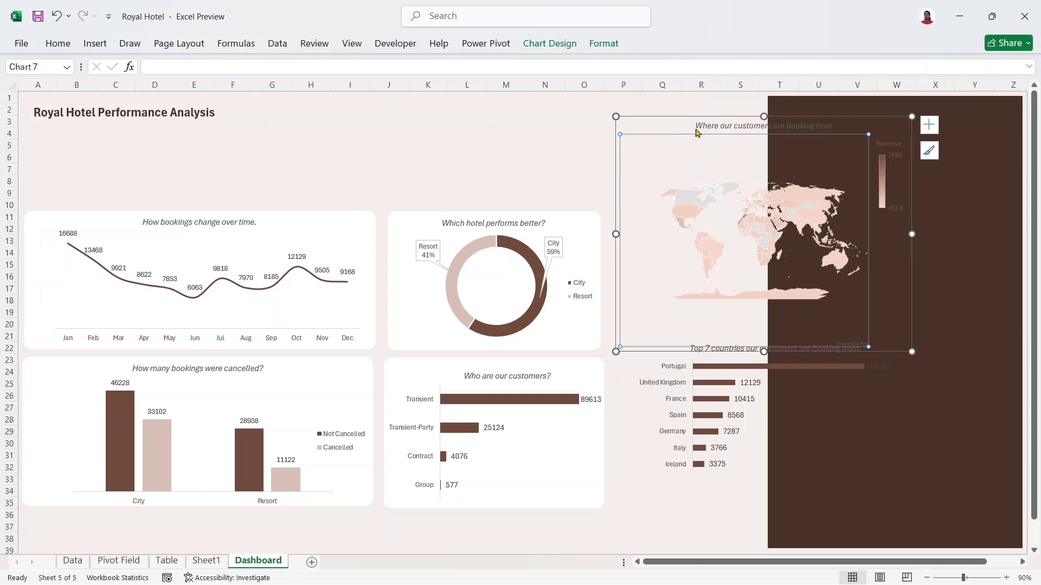
drag(682, 128, 798, 123)
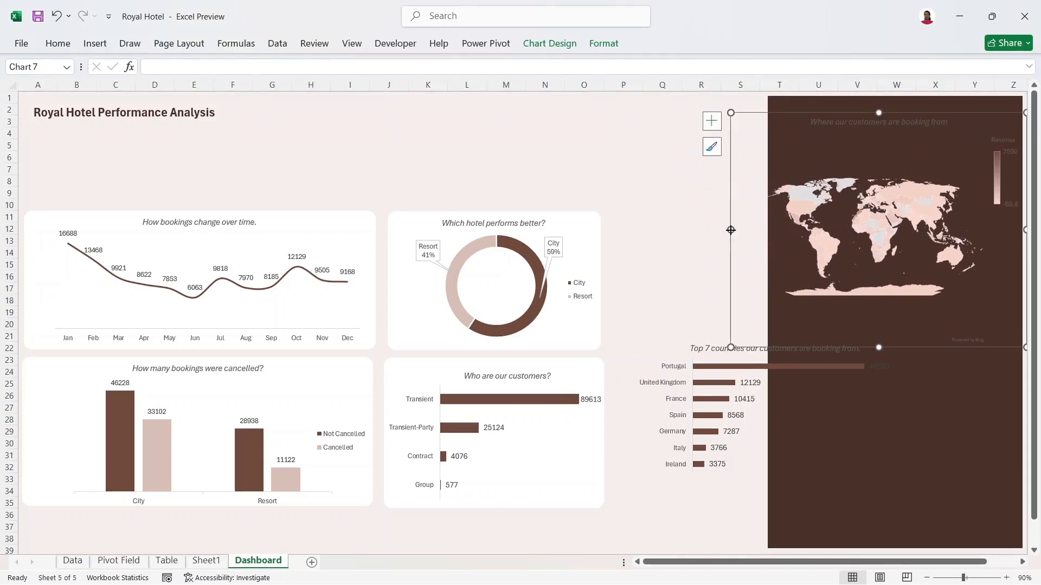
drag(731, 230, 773, 230)
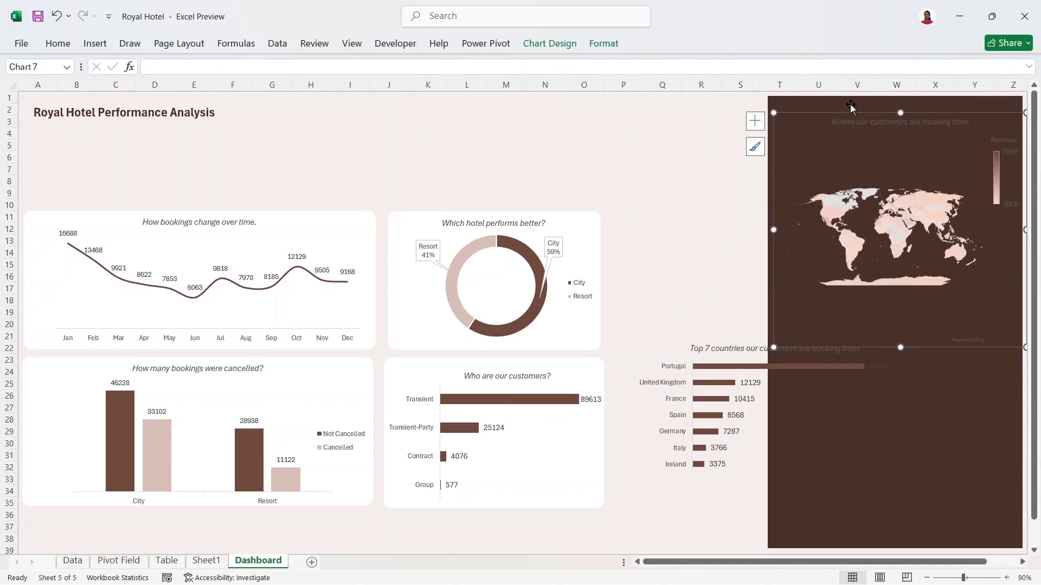
click(820, 129)
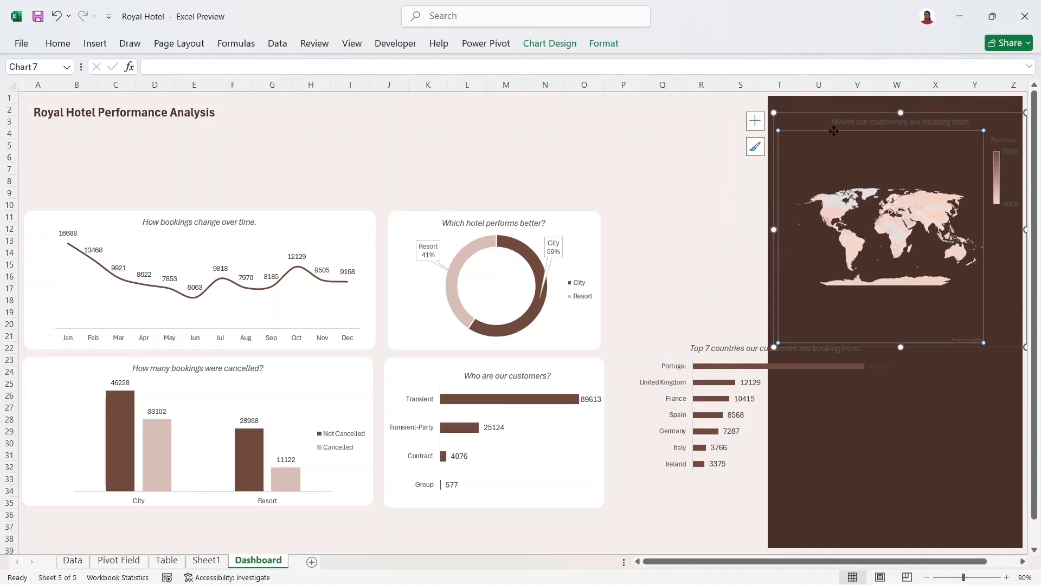
click(823, 117)
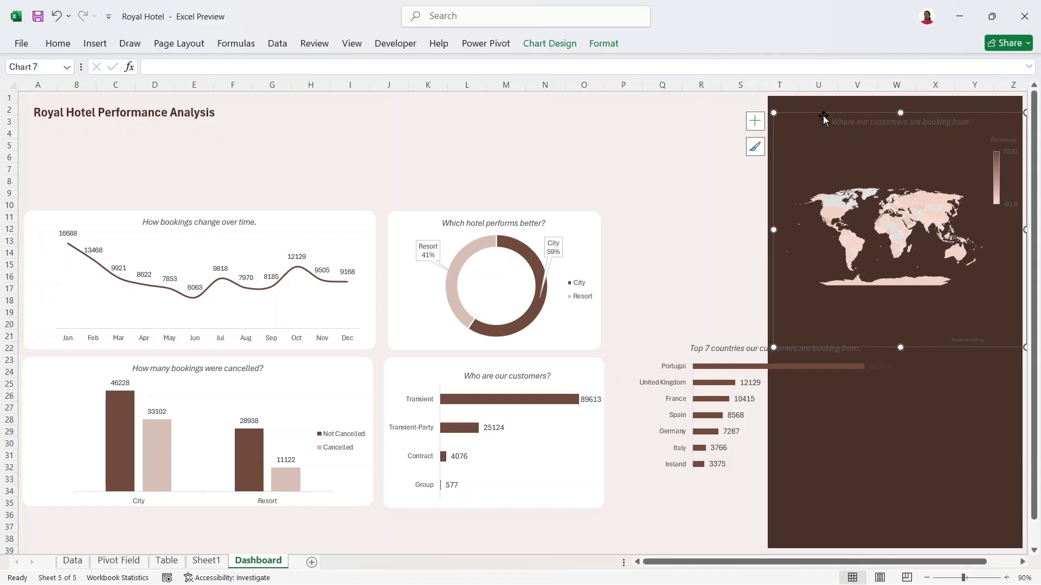
drag(822, 115, 817, 110)
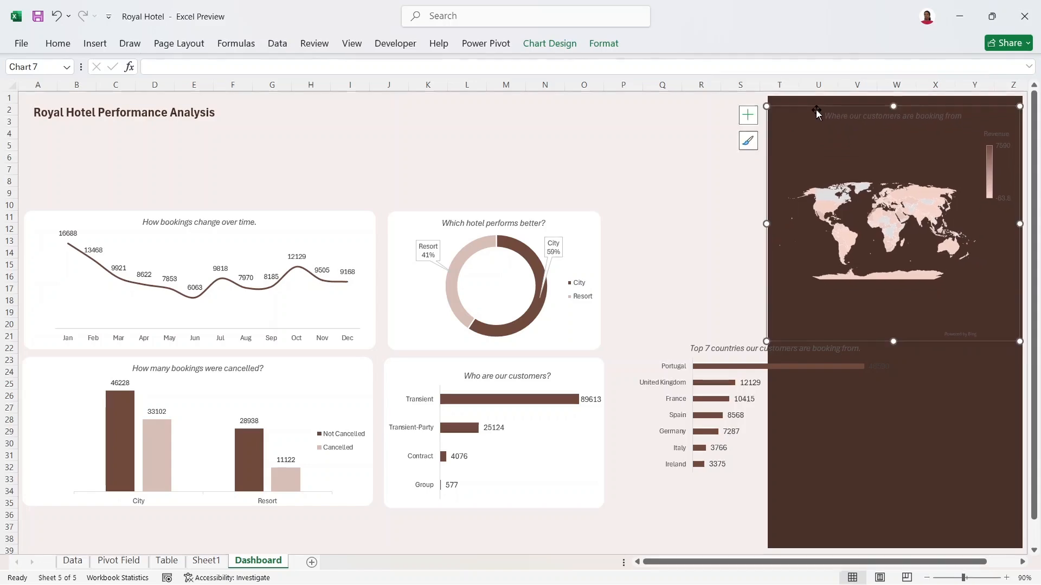
- Move the top 7 countries chart onto the rectangle below the map and narrow it to fit, spanning about rows 23 to 35
click(708, 350)
click(661, 343)
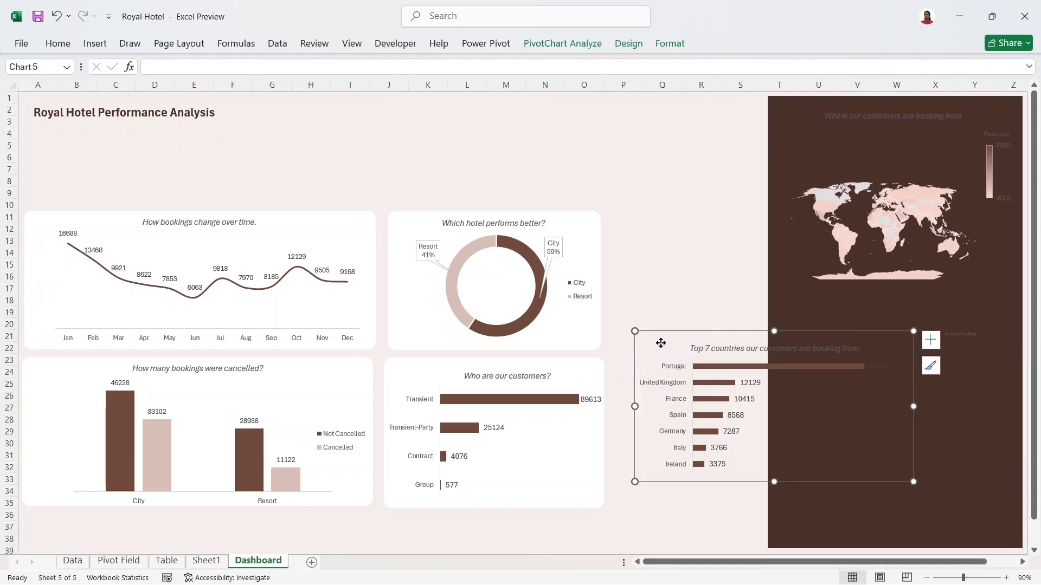
drag(668, 344, 776, 375)
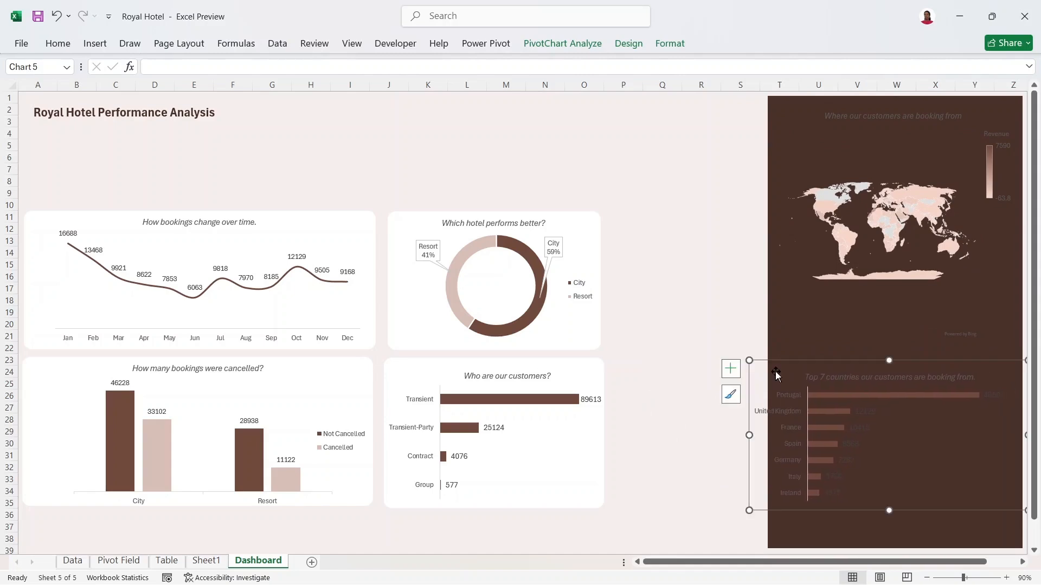
drag(742, 434, 777, 435)
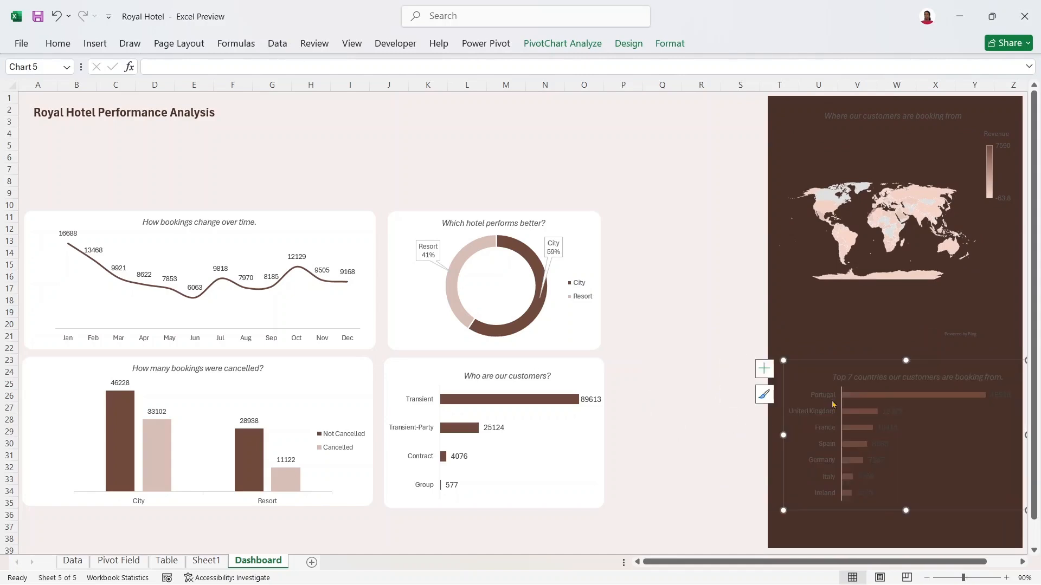
drag(818, 372, 814, 372)
- Extend the map chart down to about row 22 and widen the dark rectangle leftward into column S
click(838, 310)
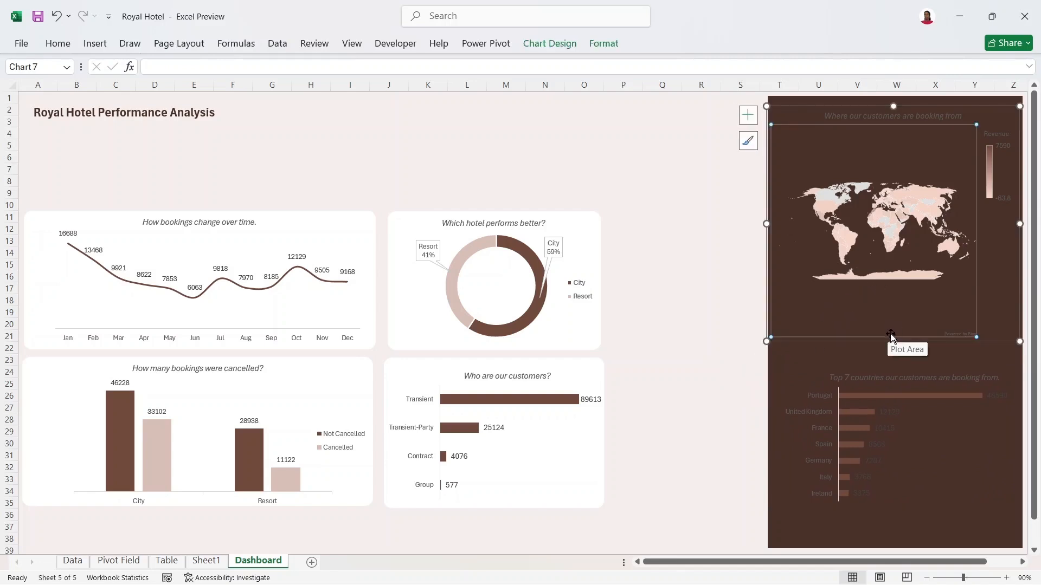
drag(893, 340, 892, 353)
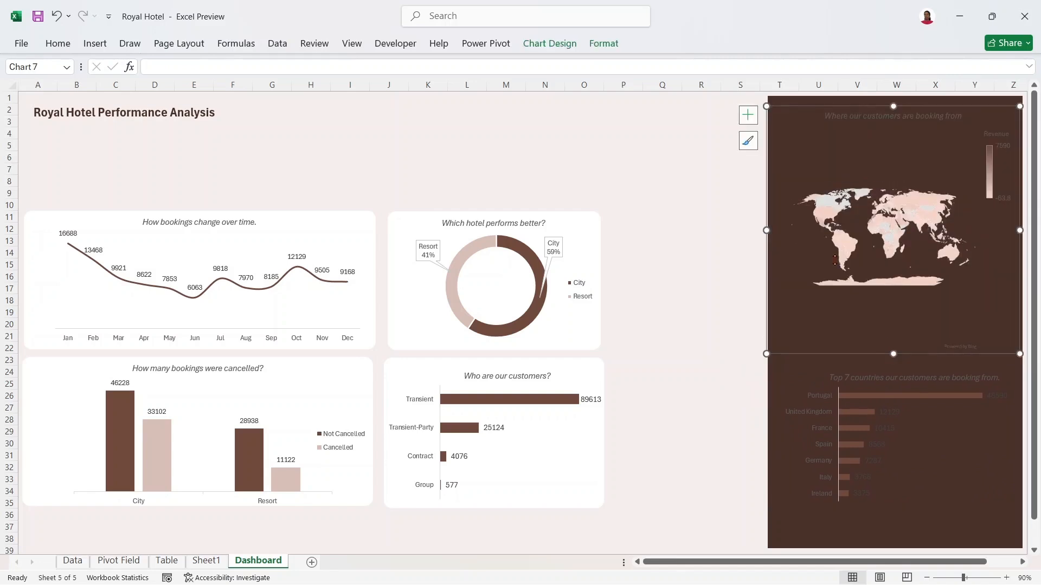
click(806, 101)
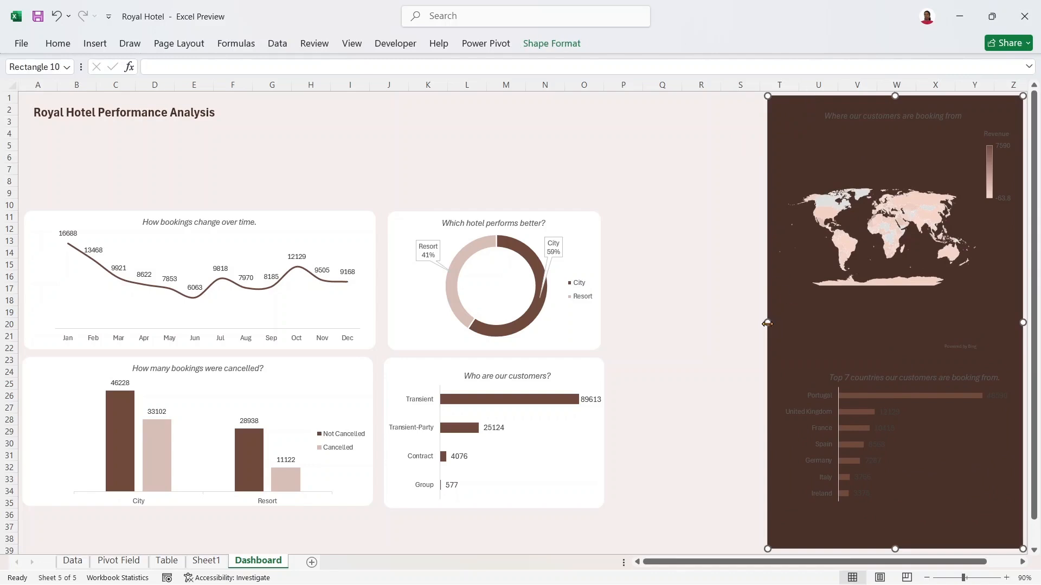
drag(767, 323, 750, 324)
- Move the top 7 countries chart up by about one row, so it starts at about row 22
click(867, 162)
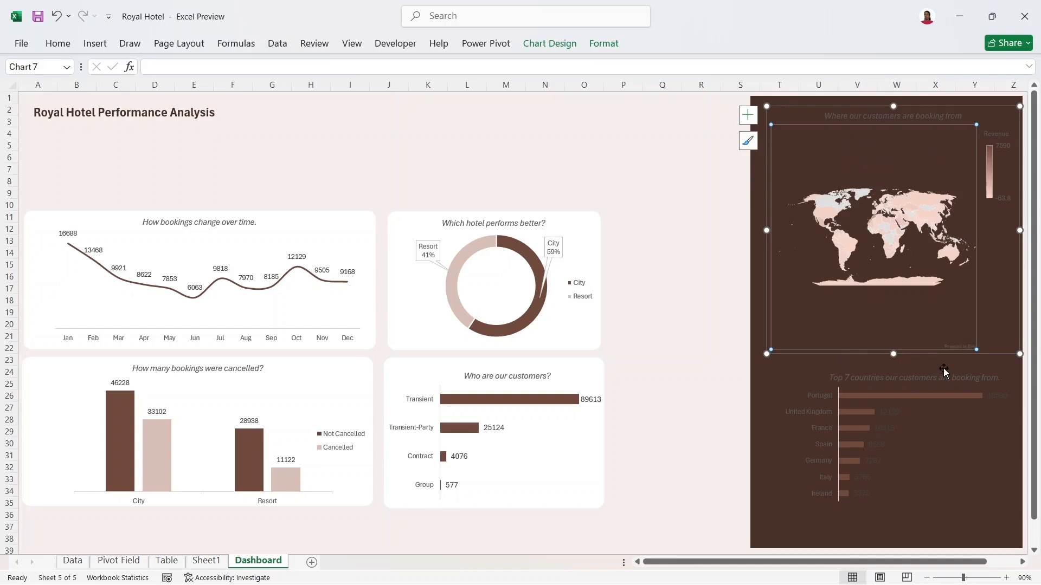
click(957, 421)
drag(934, 369, 931, 353)
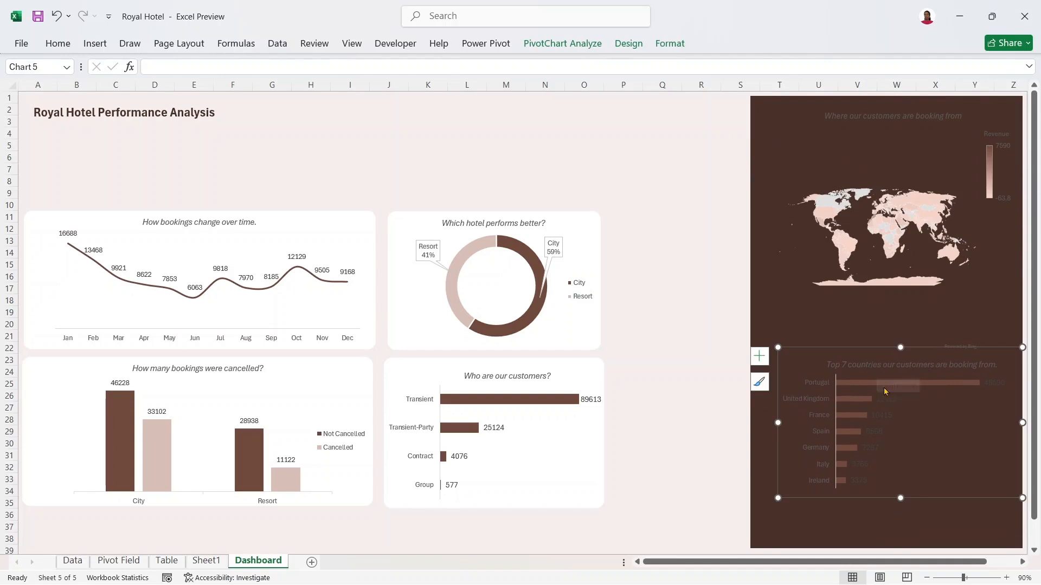
- Set the font colour of the top 7 countries chart's country labels and data labels to a light brown theme tint
click(809, 392)
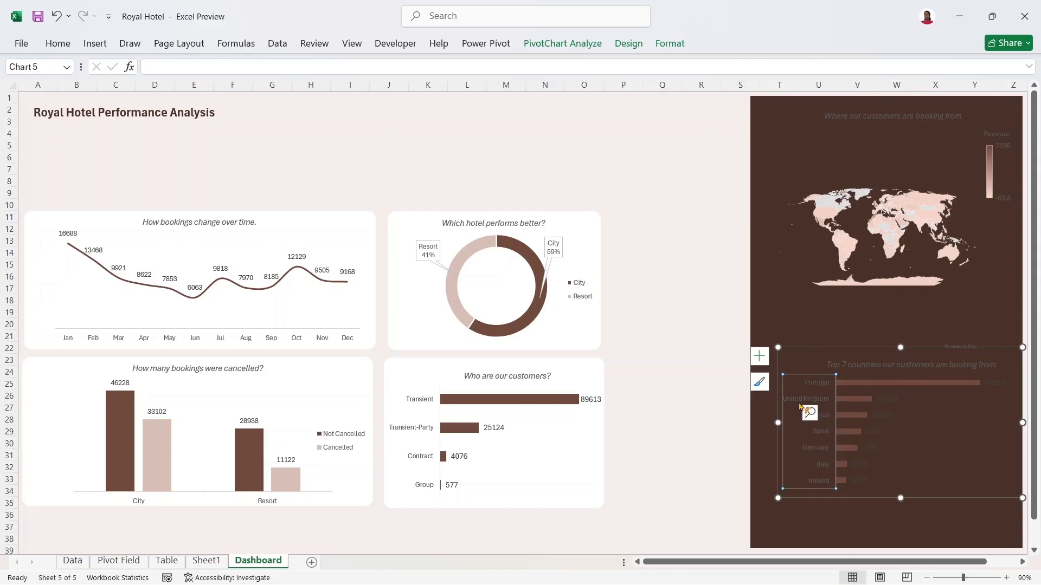
click(53, 42)
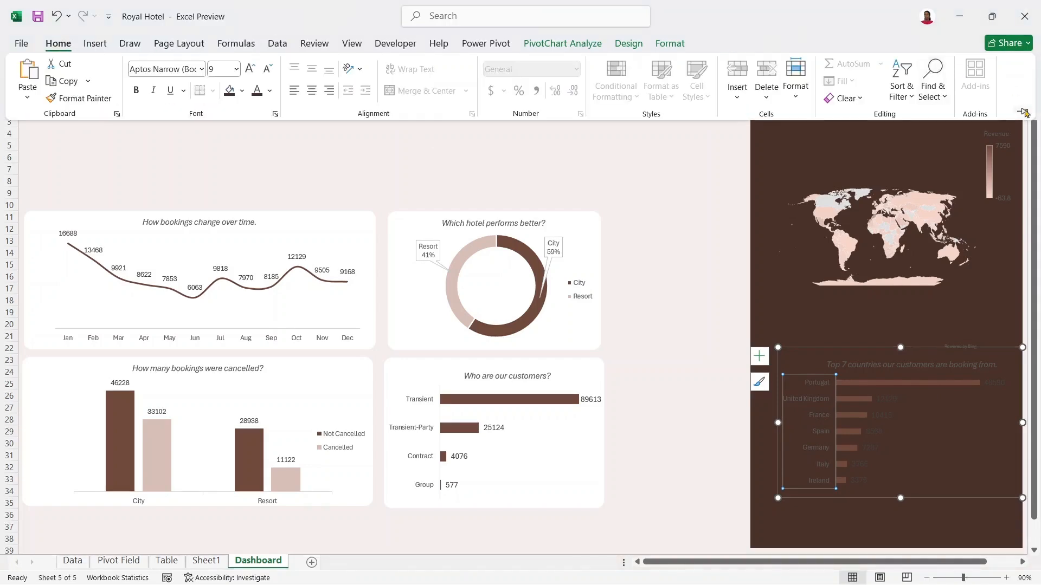
click(1024, 113)
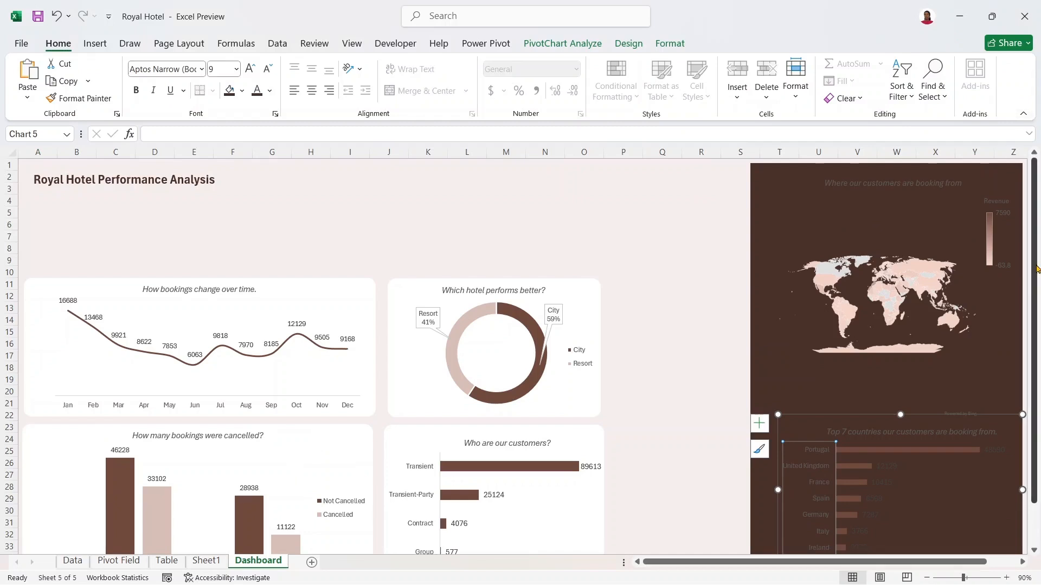
drag(1034, 268, 1034, 312)
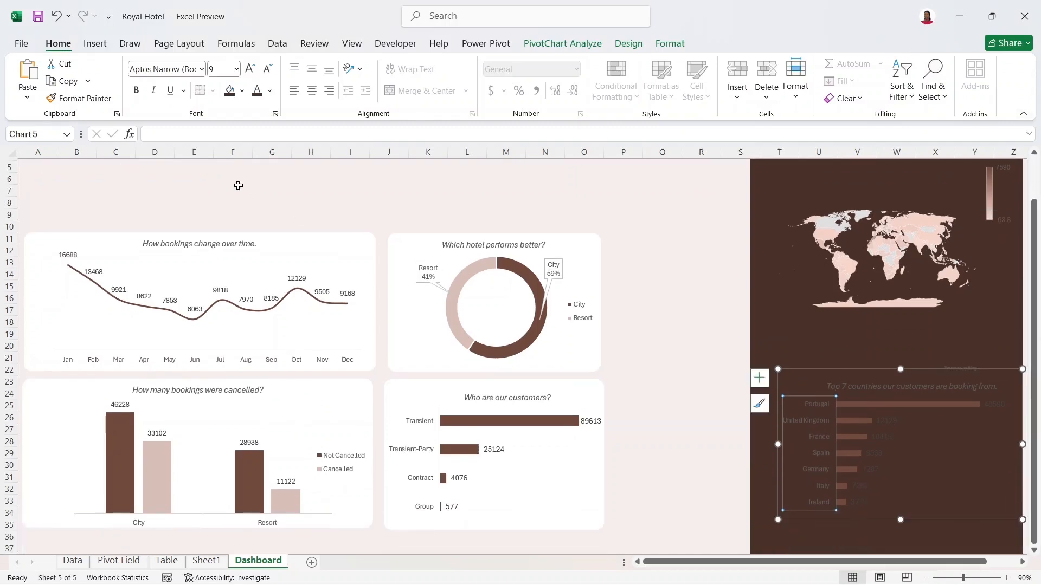
click(270, 91)
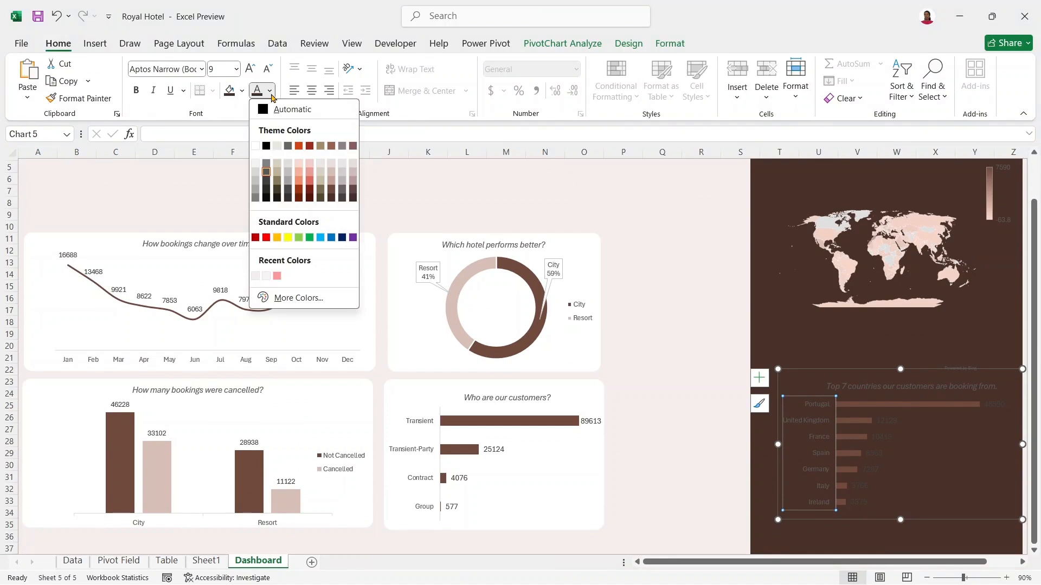
click(332, 173)
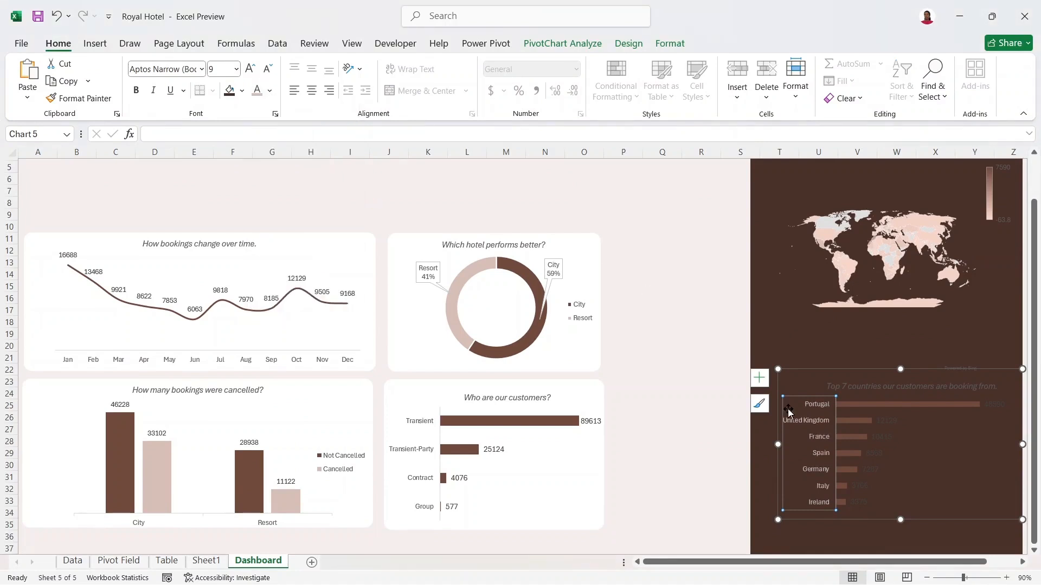
click(893, 431)
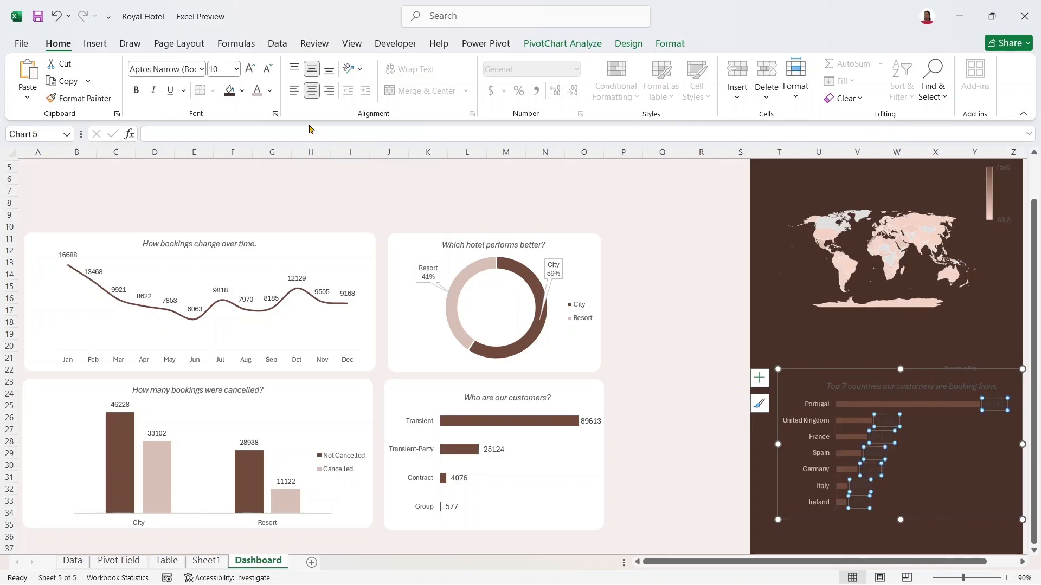
click(257, 90)
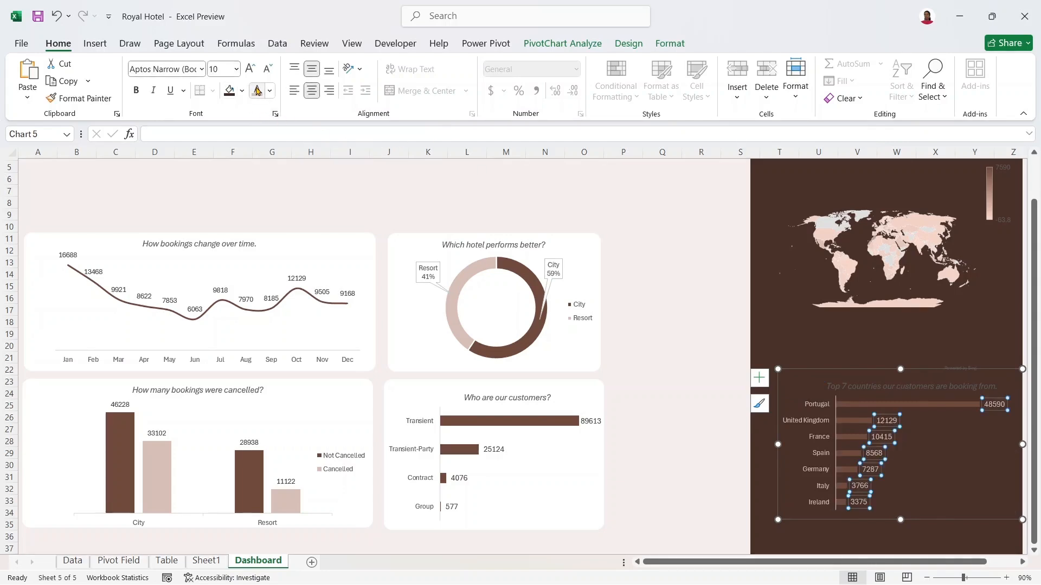
- Colour the top 7 countries chart's title in a medium-light brown theme tint and heighten the chart to span about rows 20 to 36
click(883, 388)
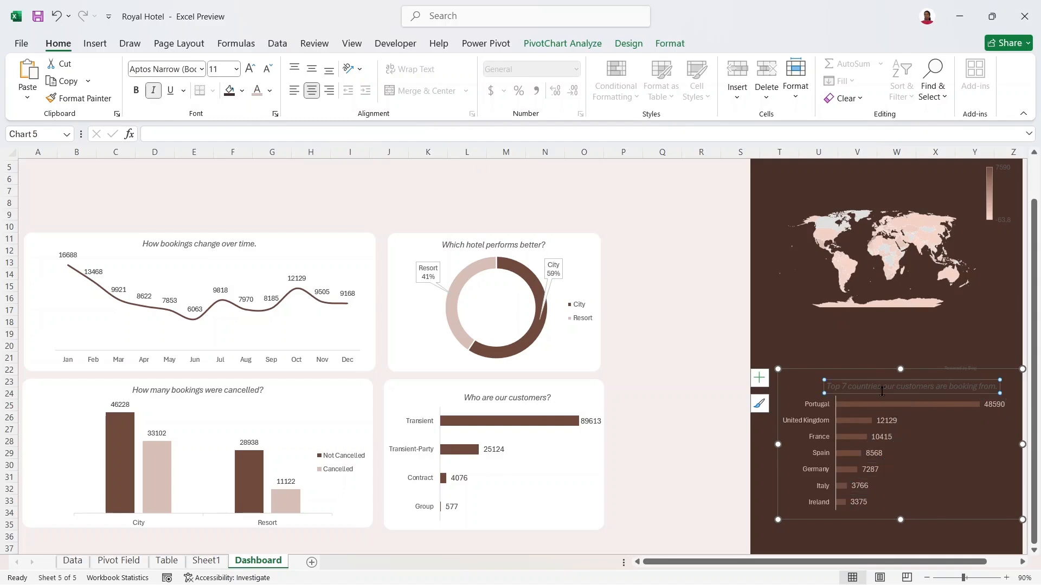
click(270, 91)
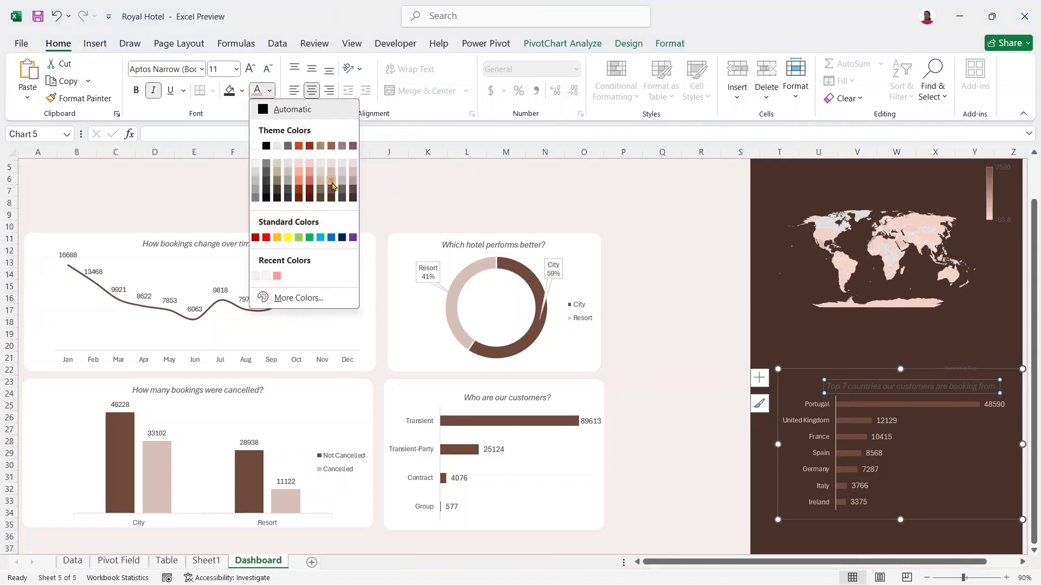
click(332, 182)
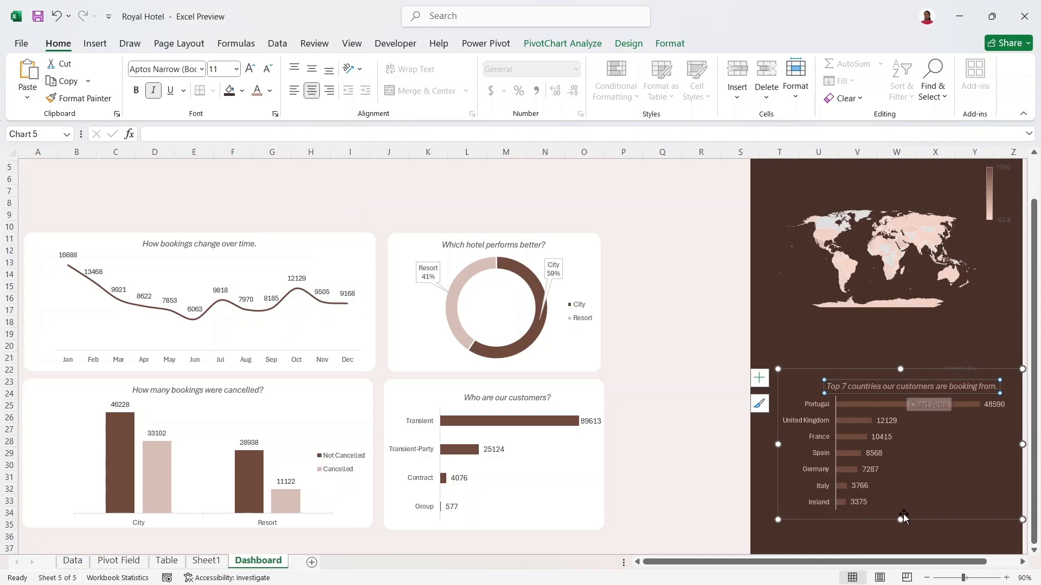
drag(902, 519, 899, 540)
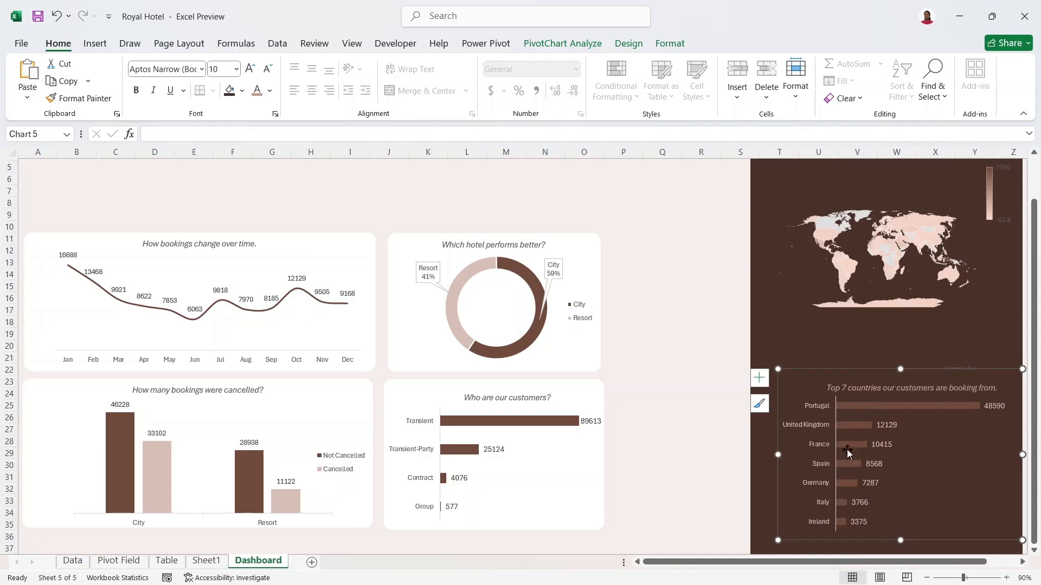
drag(898, 359, 899, 342)
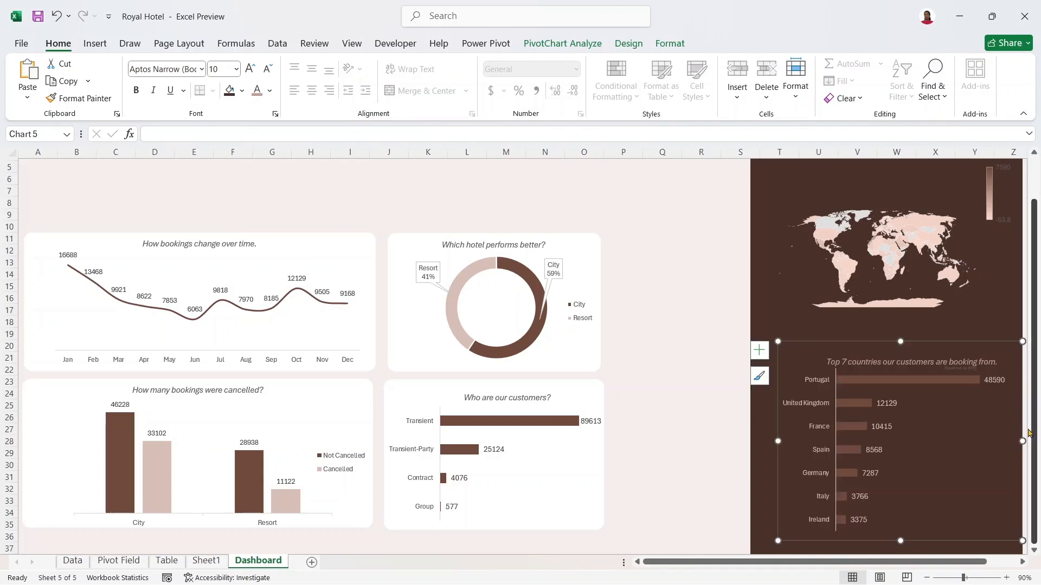
- Narrow the top 7 countries chart to about columns T to Y, heighten it to about rows 19 to 37, and slightly lower its bars' upper edge
drag(1019, 442, 1006, 441)
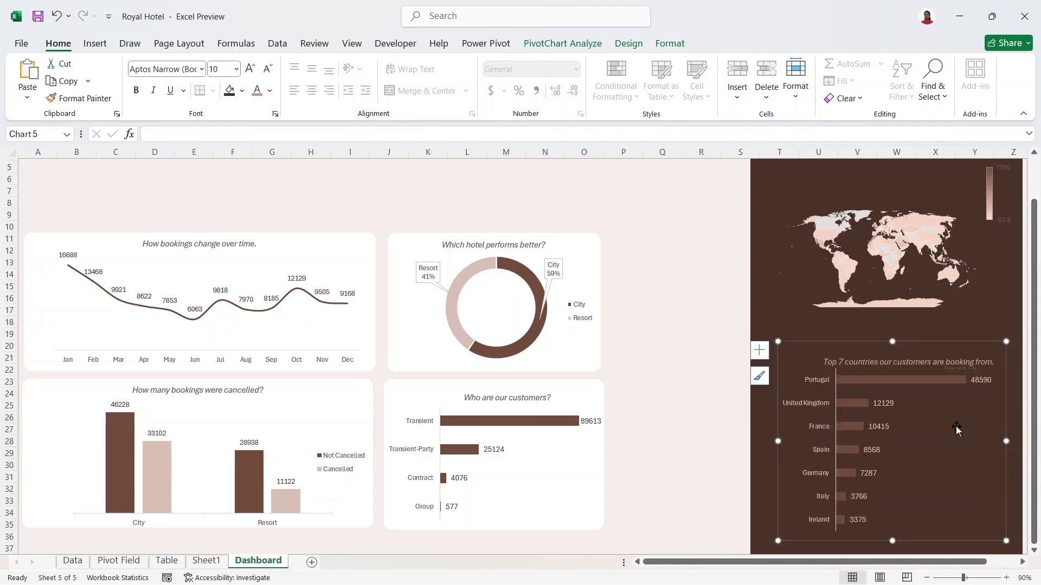
mouse_move(891, 340)
mouse_down()
mouse_move(890, 324)
mouse_move(895, 335)
mouse_up()
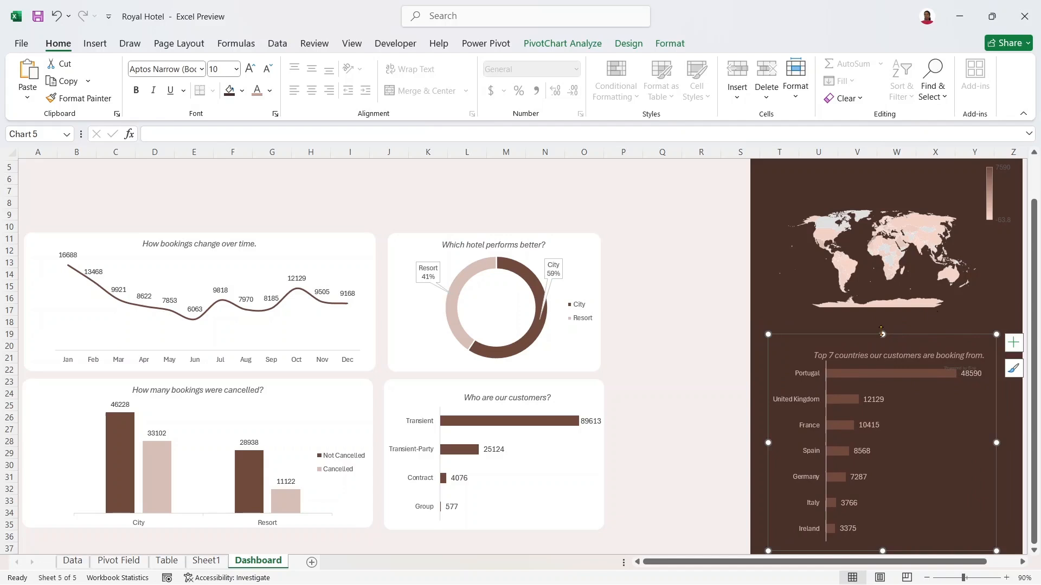
click(906, 357)
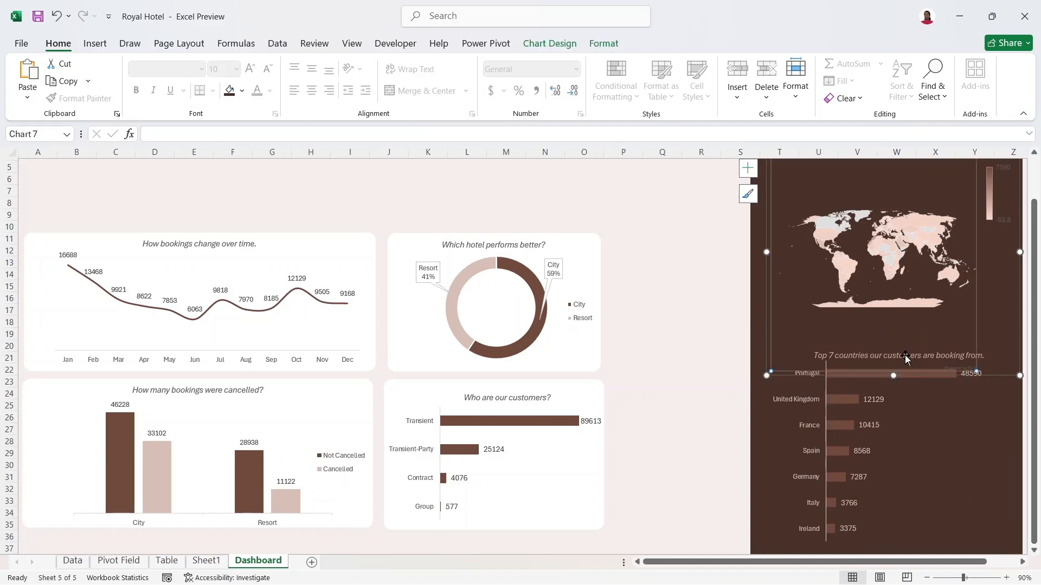
drag(906, 360, 906, 369)
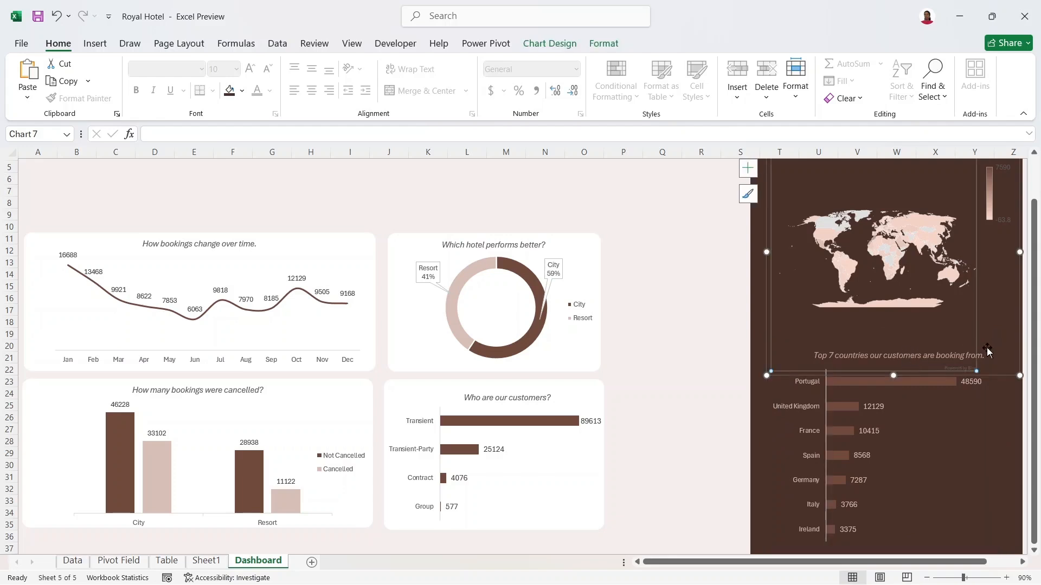
click(928, 356)
click(928, 404)
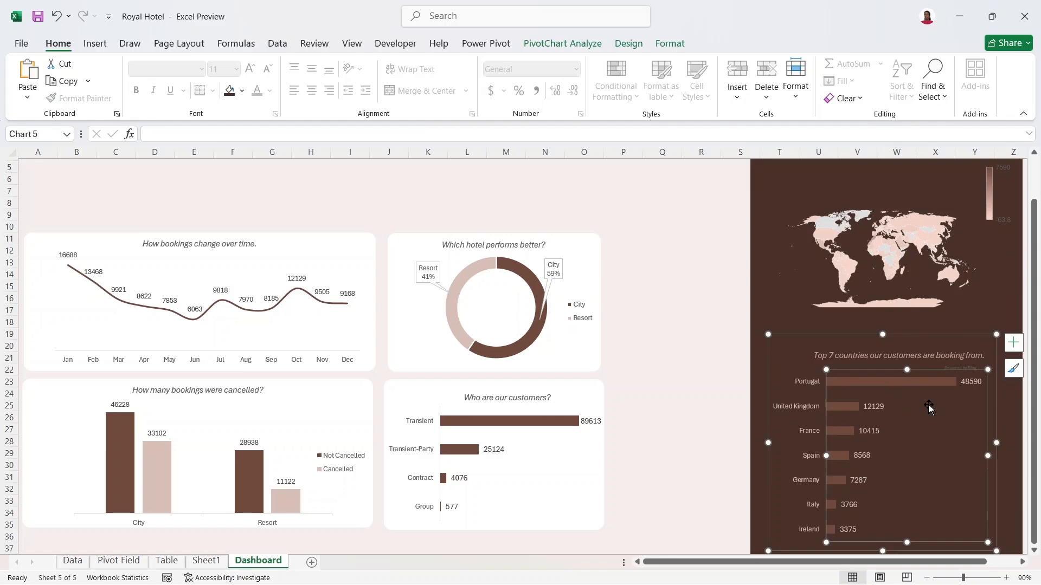
- Move the top 7 countries chart down so it starts at about row 21
click(942, 353)
click(958, 431)
drag(975, 337, 926, 367)
click(943, 383)
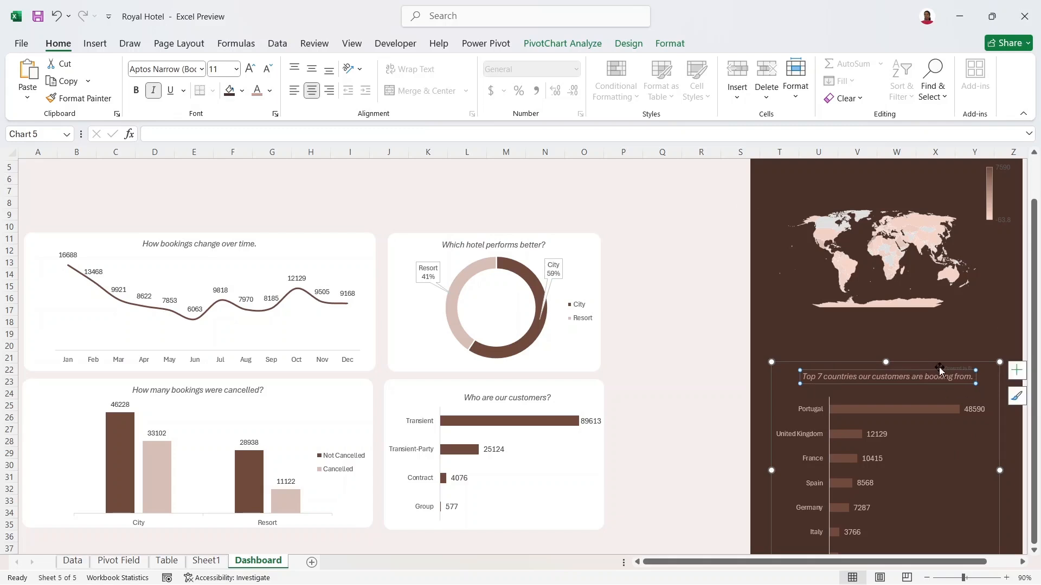
- Shift the top 7 countries chart's title slightly right and down, just above the bars
click(944, 370)
click(969, 397)
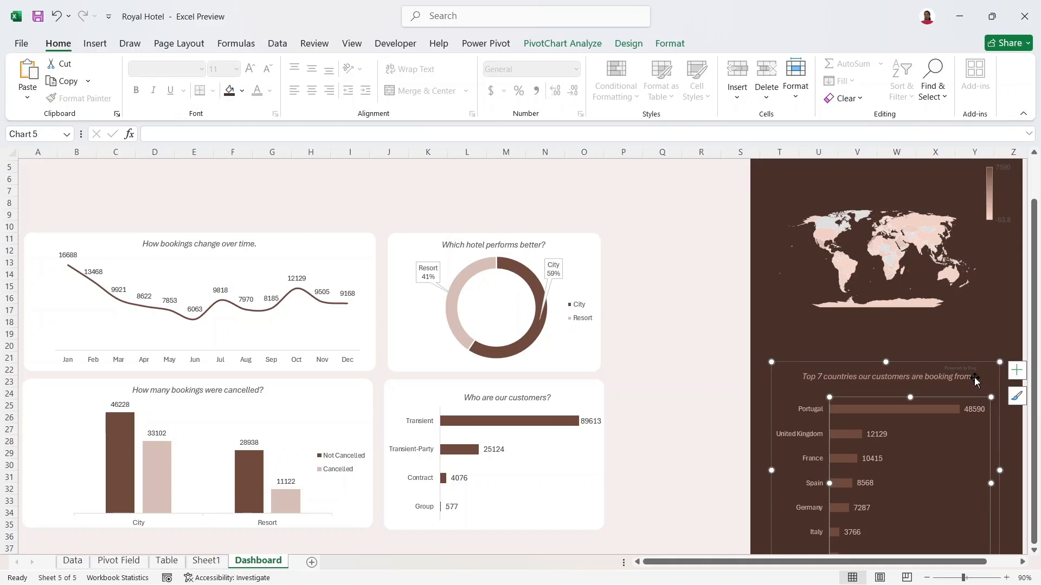
click(978, 373)
click(905, 377)
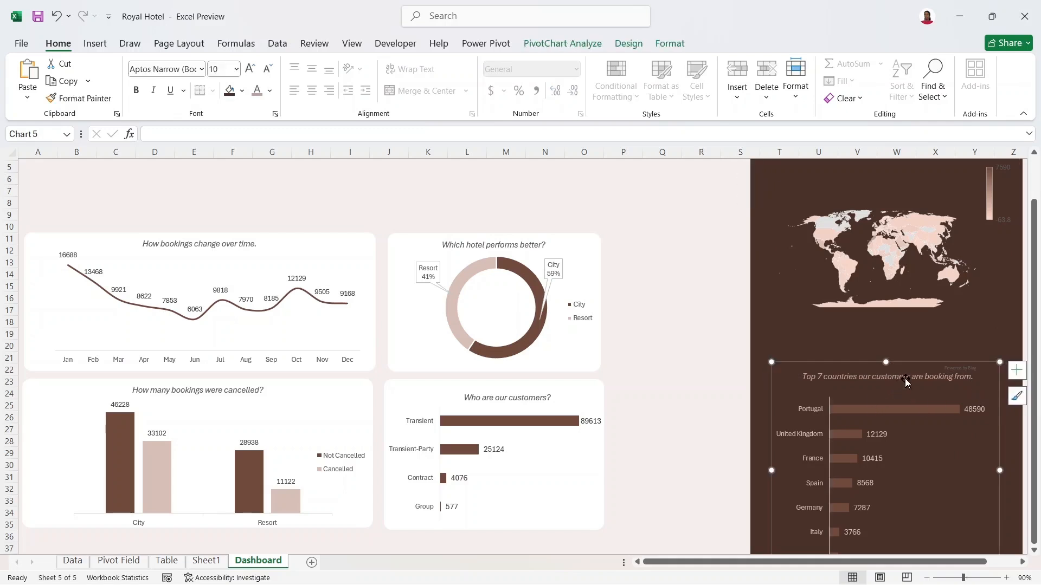
click(908, 376)
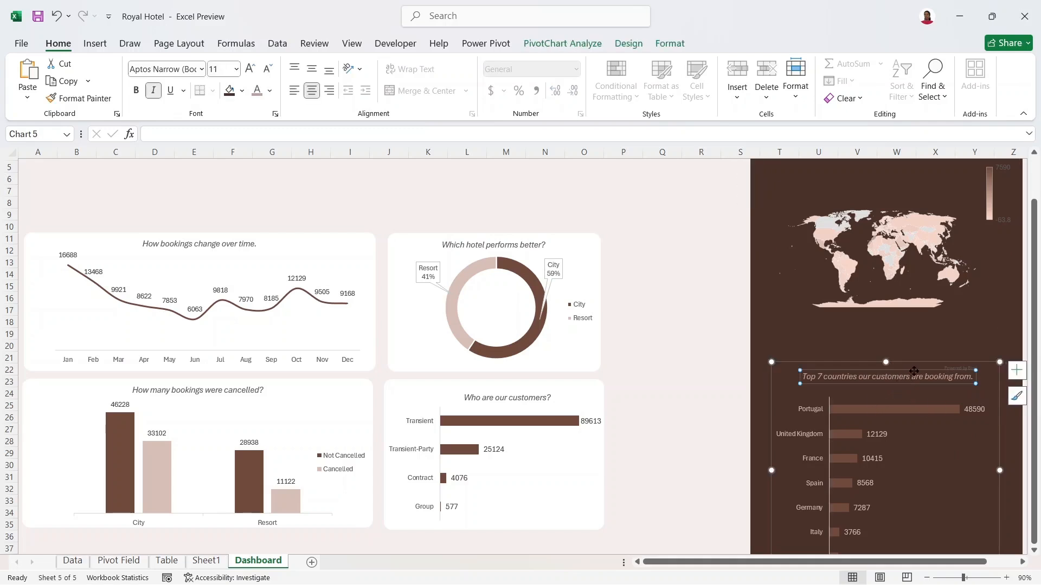
drag(914, 372, 921, 372)
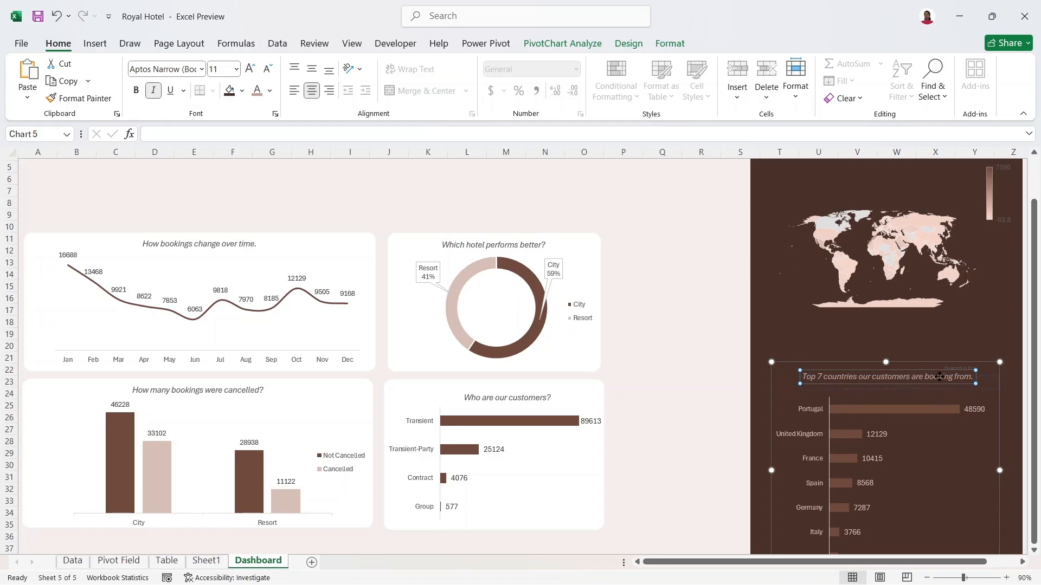
drag(934, 376, 934, 380)
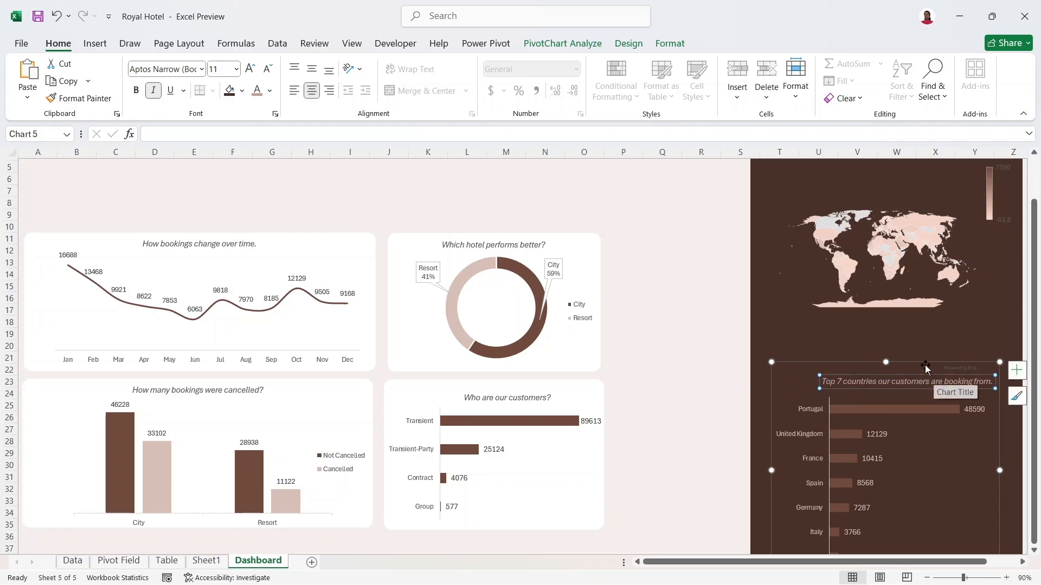
- Move the top 7 countries chart's title back left and slightly up, so it is centred above the bars
click(925, 362)
click(913, 379)
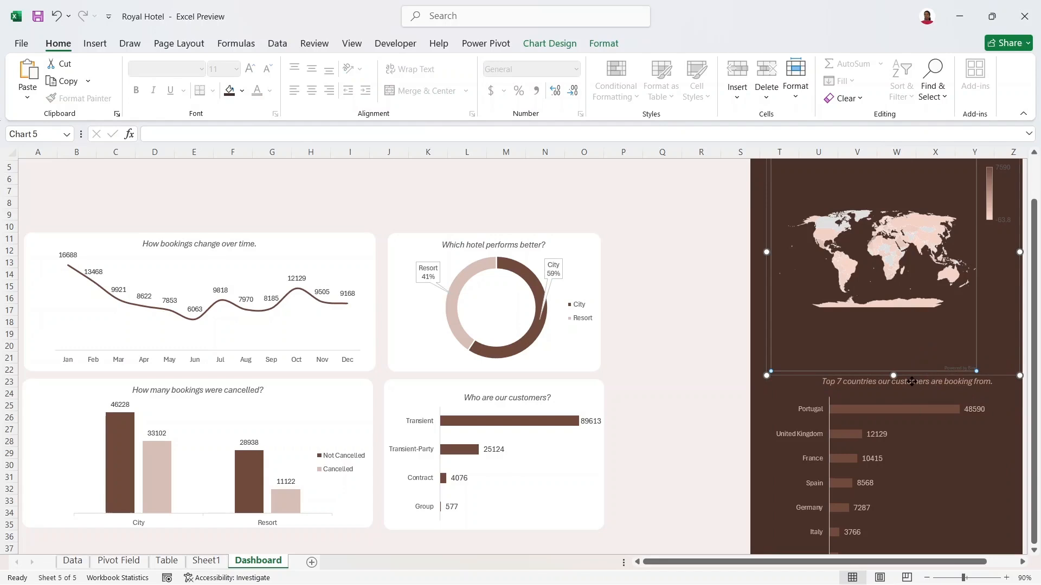
click(912, 382)
drag(918, 375, 912, 375)
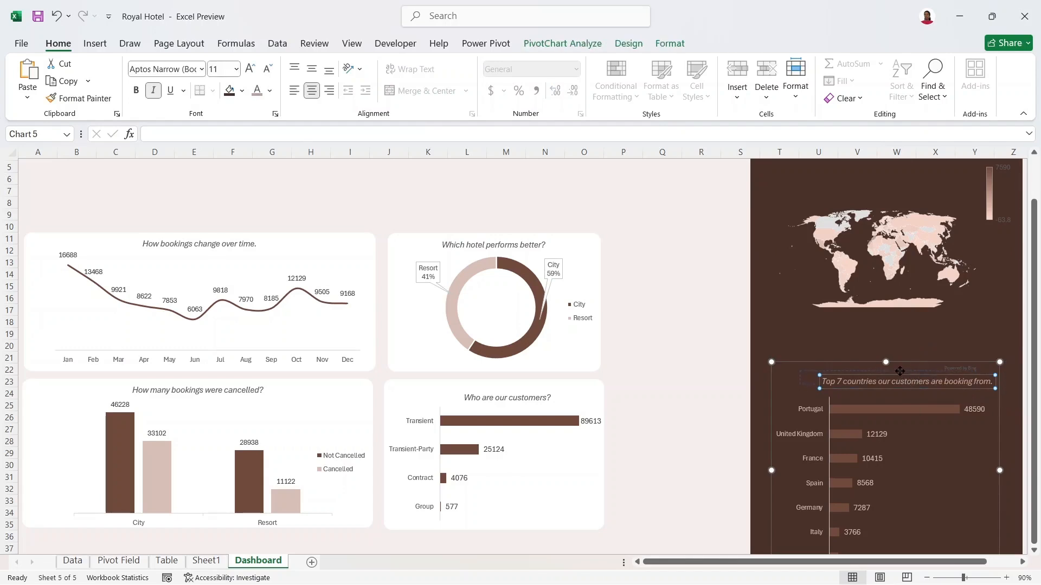
drag(900, 369, 900, 369)
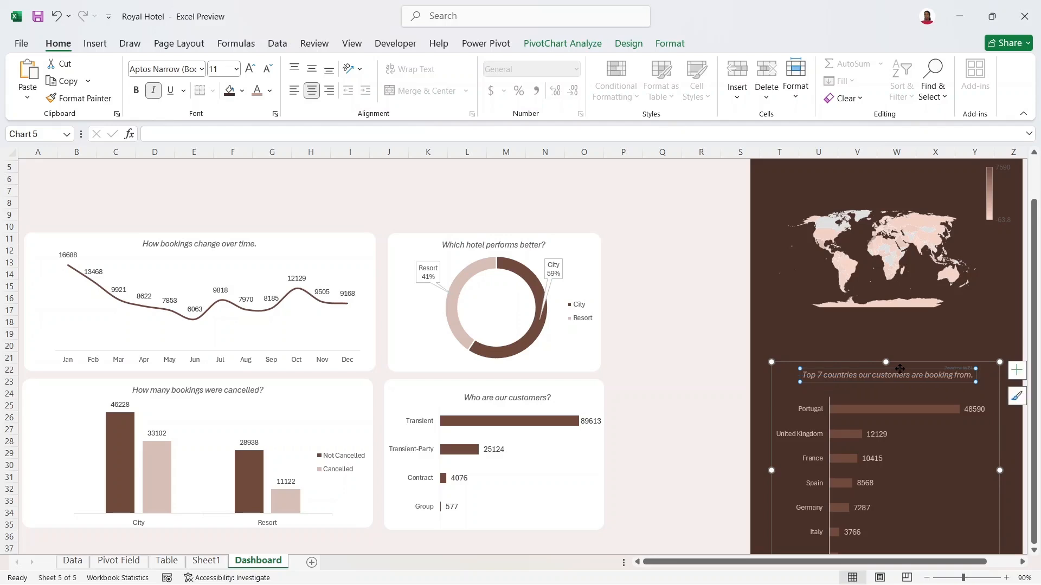
- Shorten the map chart to end at about row 18 and move the top 7 countries chart up to start there
click(897, 360)
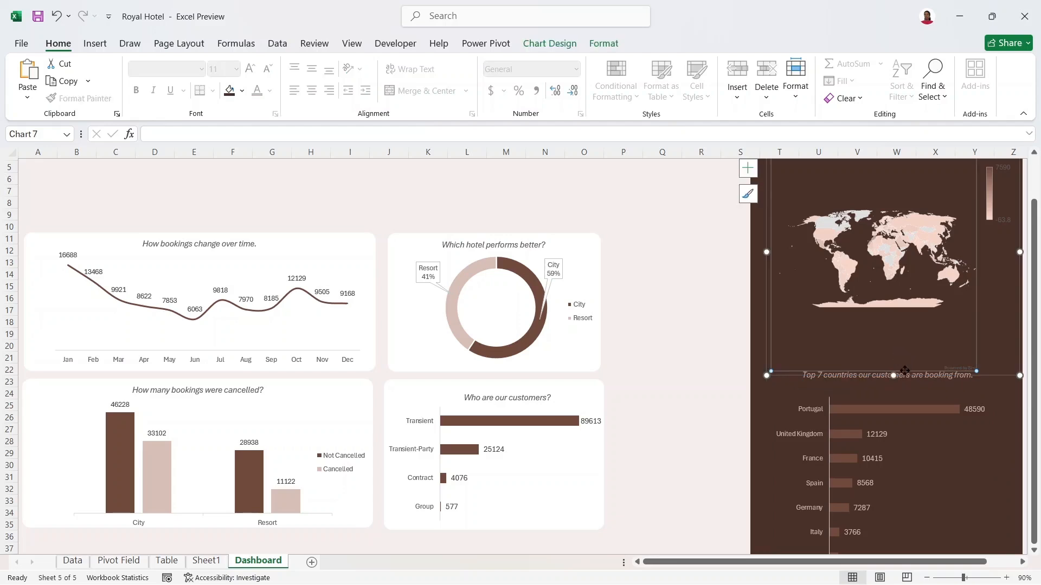
drag(893, 375, 892, 320)
click(924, 384)
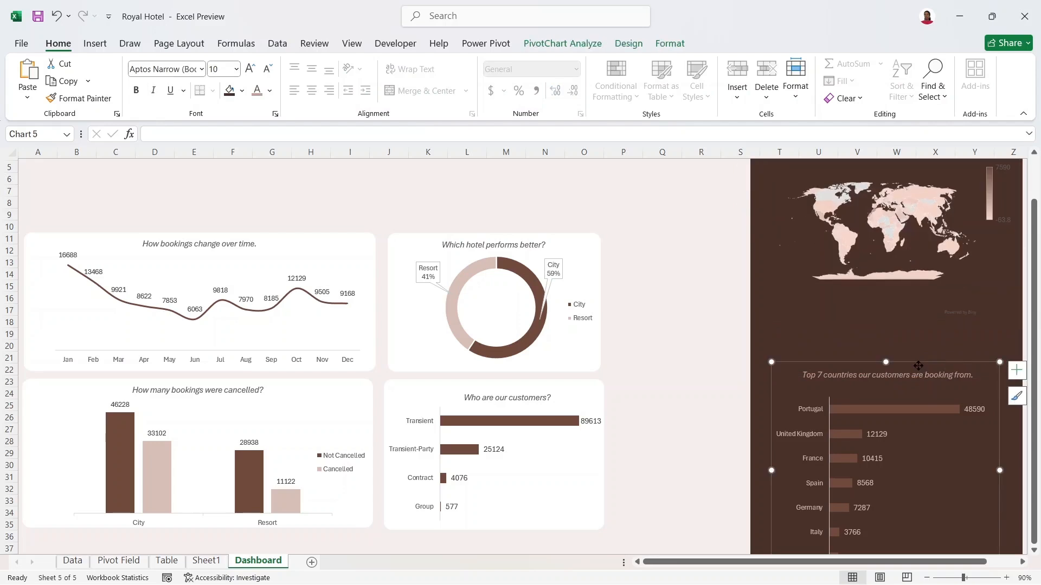
drag(918, 366, 922, 329)
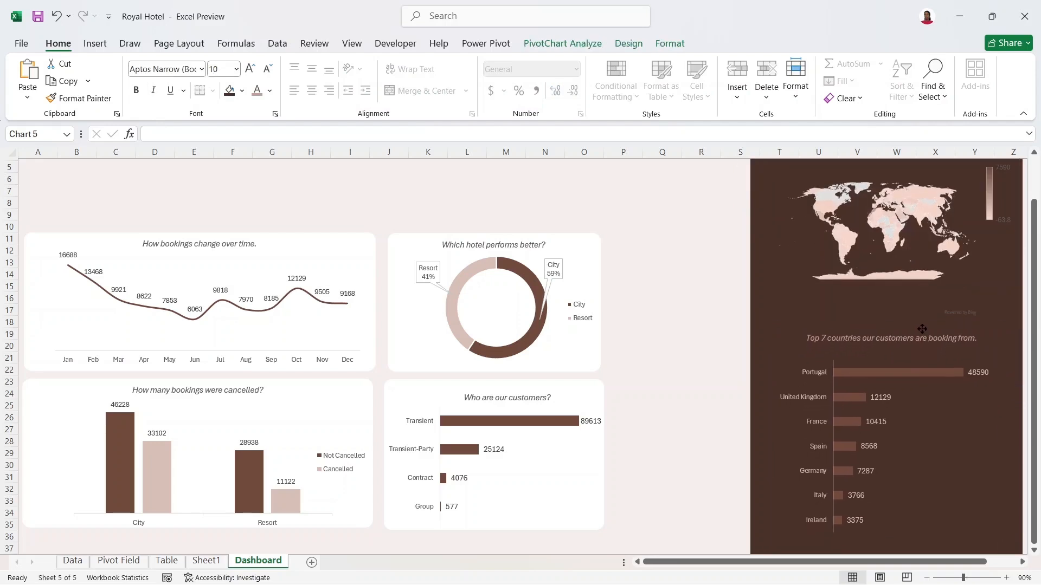
- Try extending the map chart down to about row 24, and shorten it back to about row 18
click(944, 276)
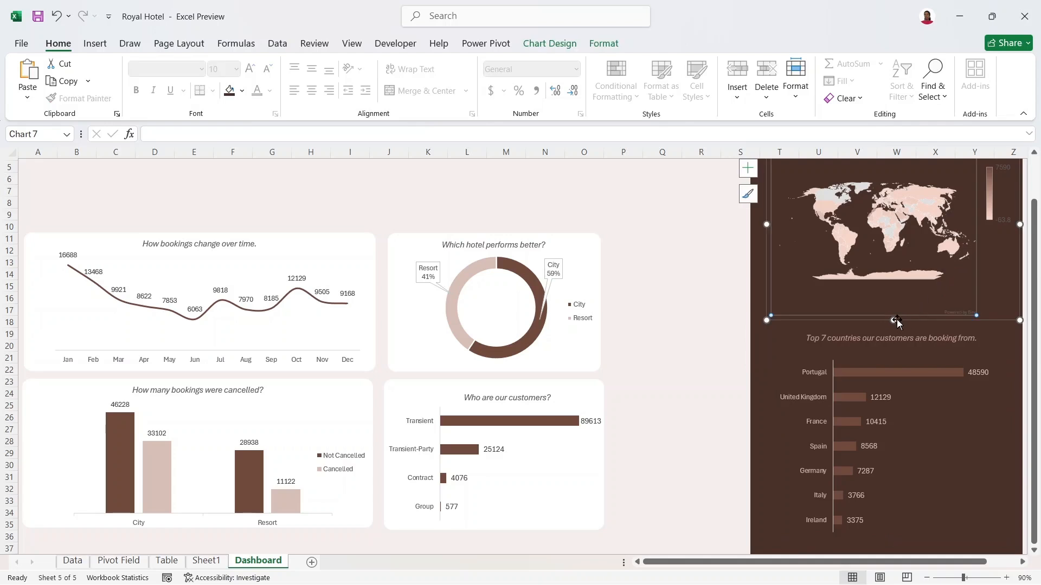
drag(896, 321, 902, 391)
click(898, 338)
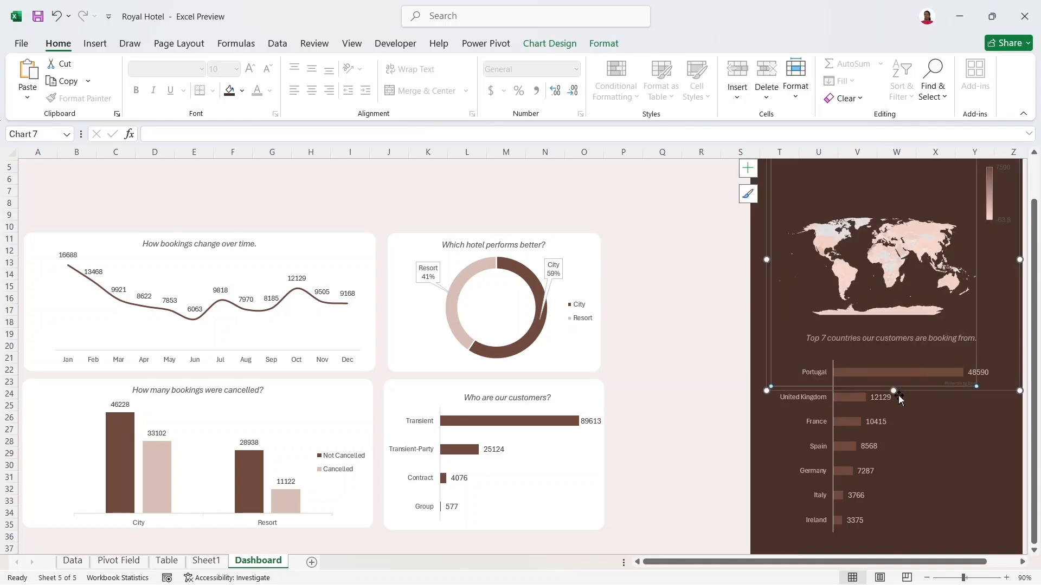
drag(893, 391, 893, 317)
- Move the top 7 countries chart's title below the bars and extend the chart down to about row 38
click(895, 336)
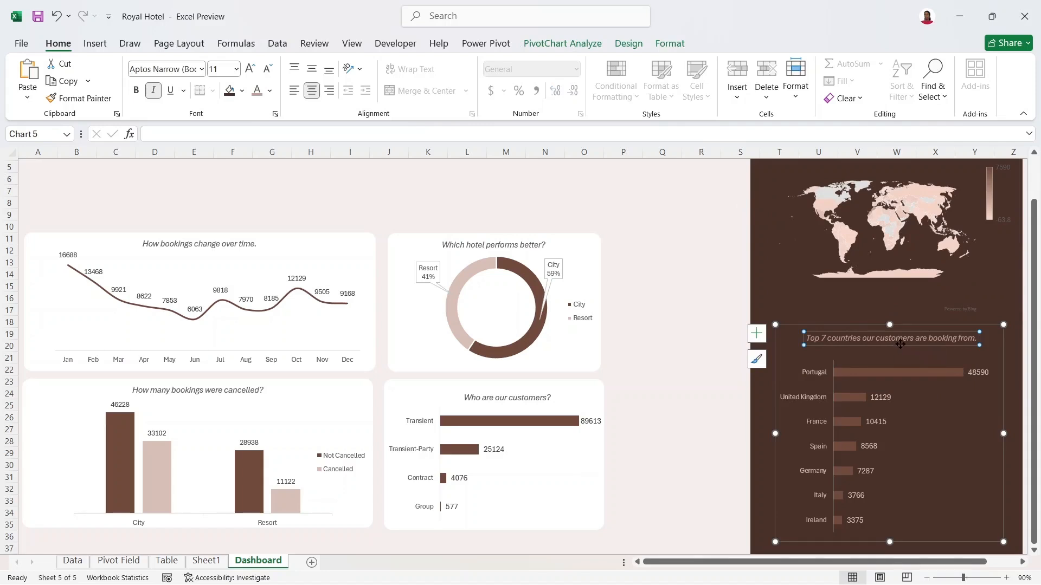
scroll(906, 518, down, 1)
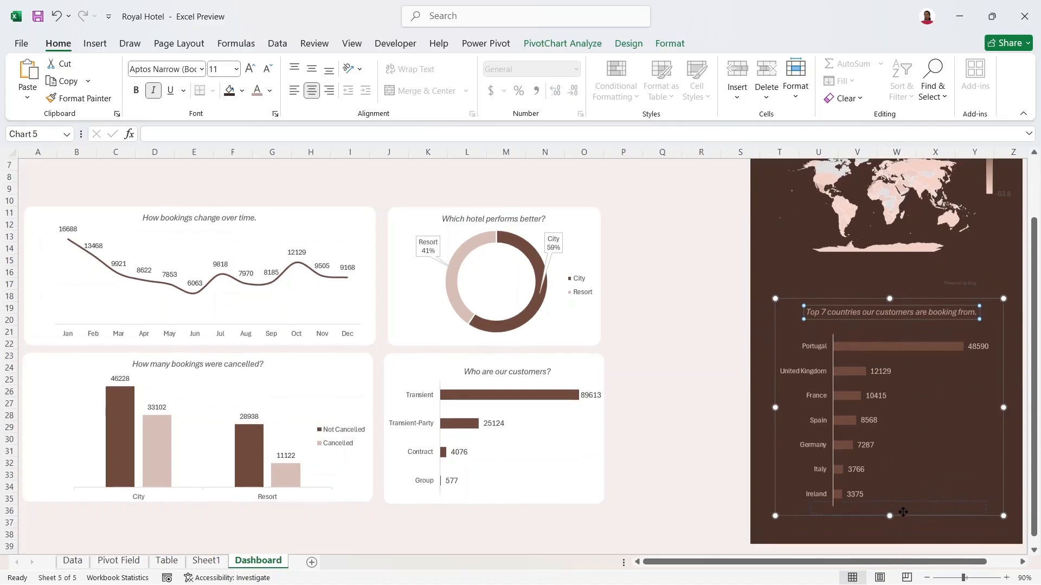
mouse_move(909, 503)
mouse_down()
mouse_move(906, 520)
mouse_move(890, 517)
mouse_move(896, 472)
mouse_move(898, 517)
mouse_move(914, 503)
mouse_move(914, 494)
mouse_move(890, 518)
mouse_move(890, 539)
mouse_move(900, 517)
mouse_up()
click(920, 411)
click(904, 530)
- Extend the top 7 countries chart's plot area upward into the old title space and trim its lower edge slightly above the title
click(908, 483)
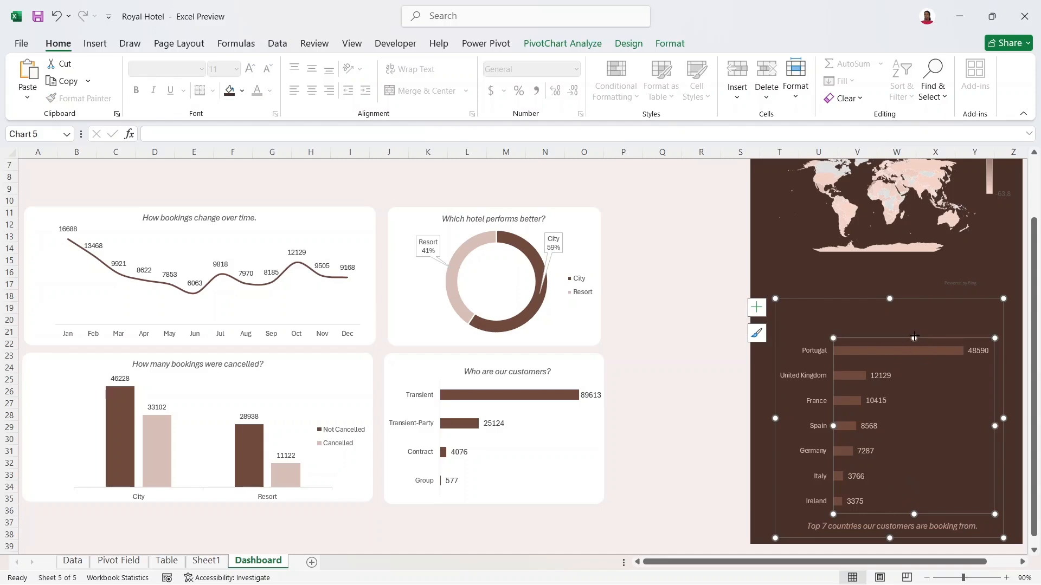
drag(914, 338, 913, 313)
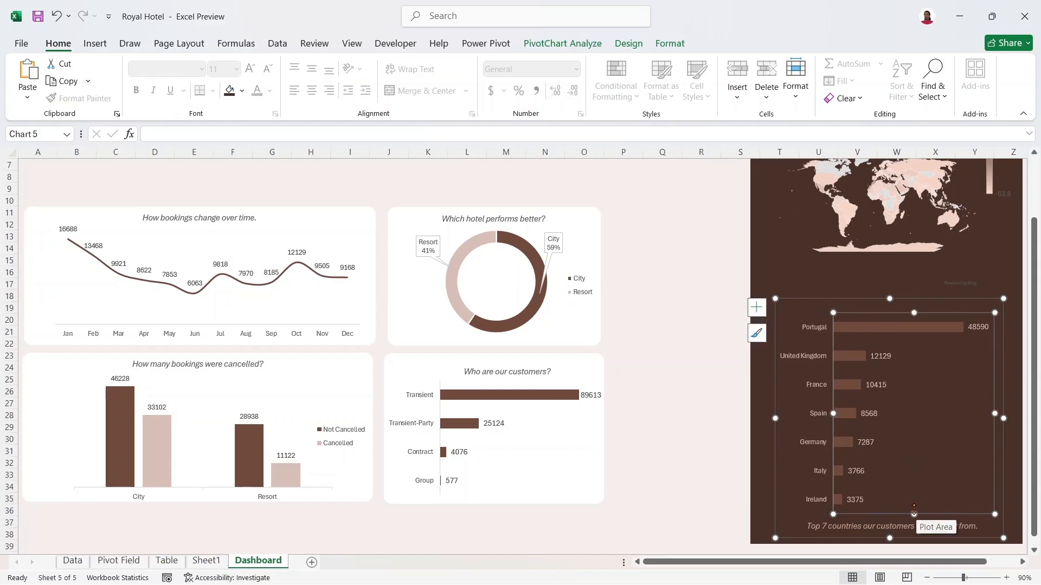
drag(914, 514, 914, 508)
- Reword the country chart's title to "The top 7 countries our customers are booking from."
click(840, 530)
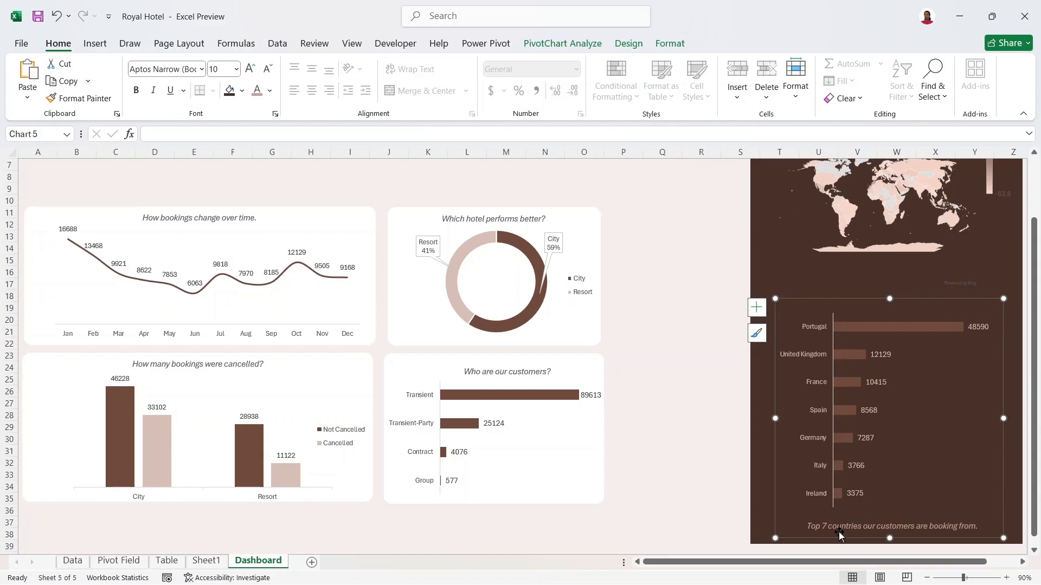
click(809, 526)
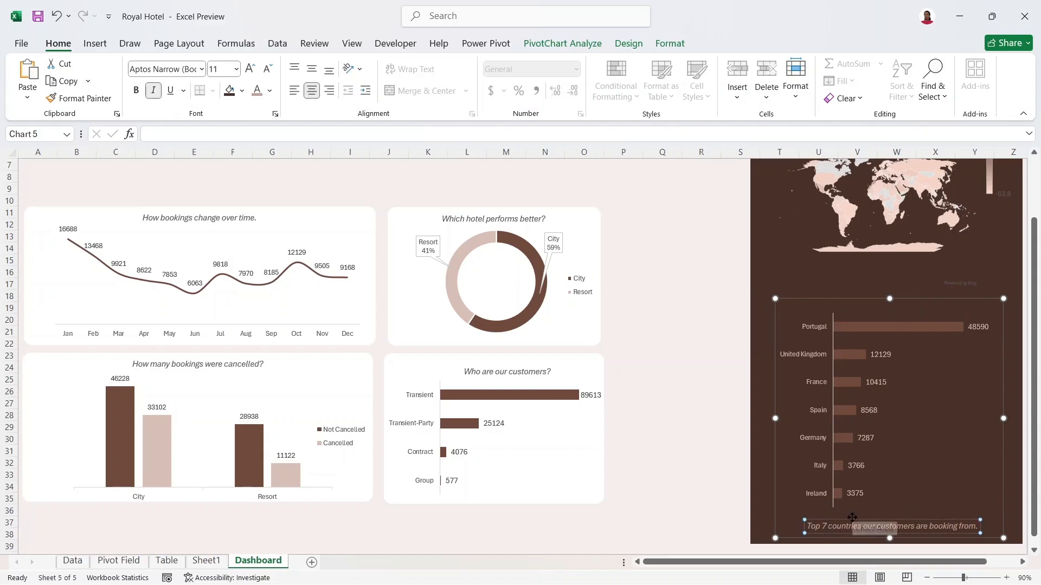
text(he t)
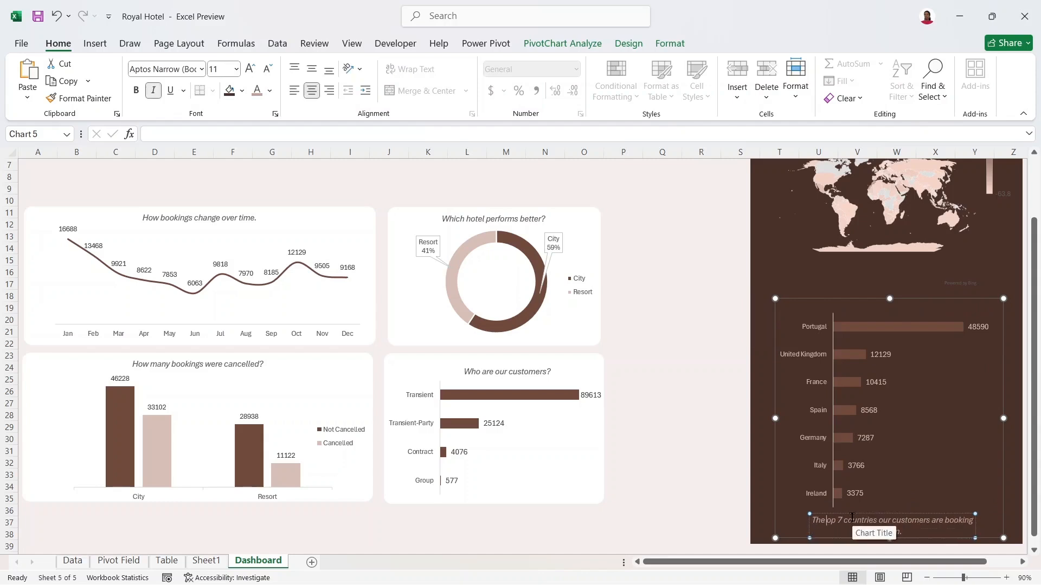
click(975, 500)
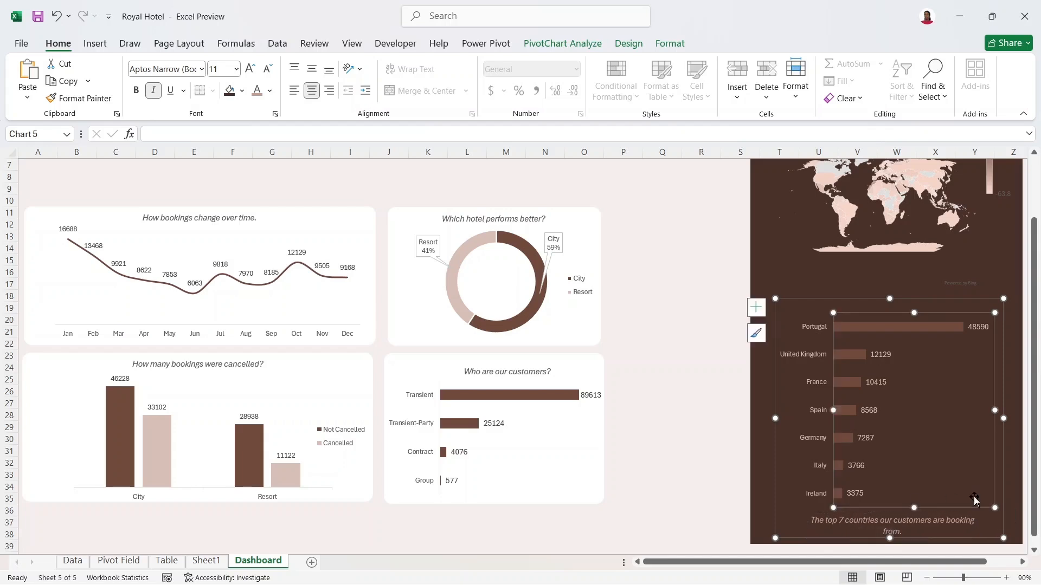
click(944, 535)
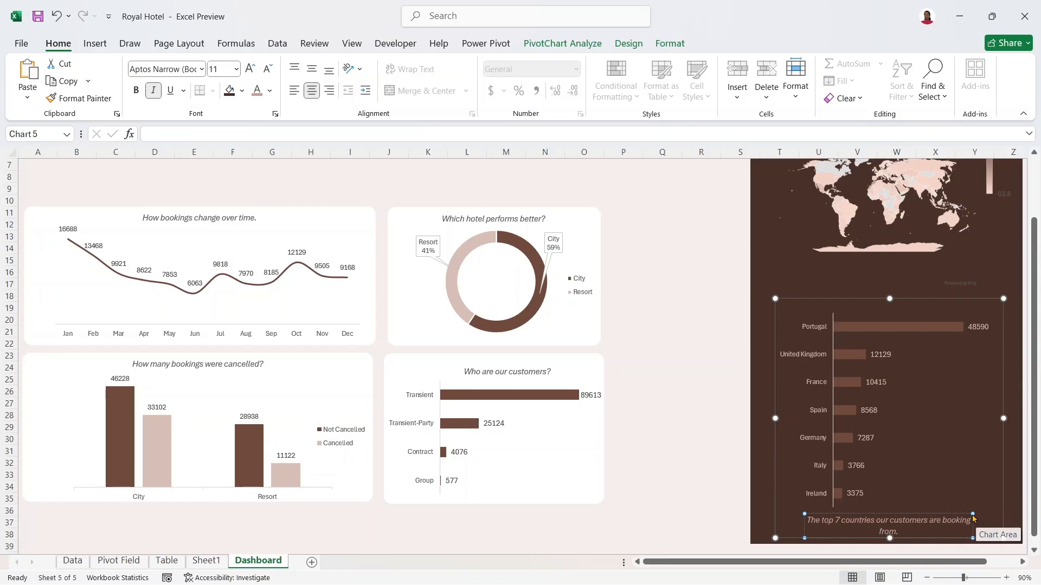
click(975, 519)
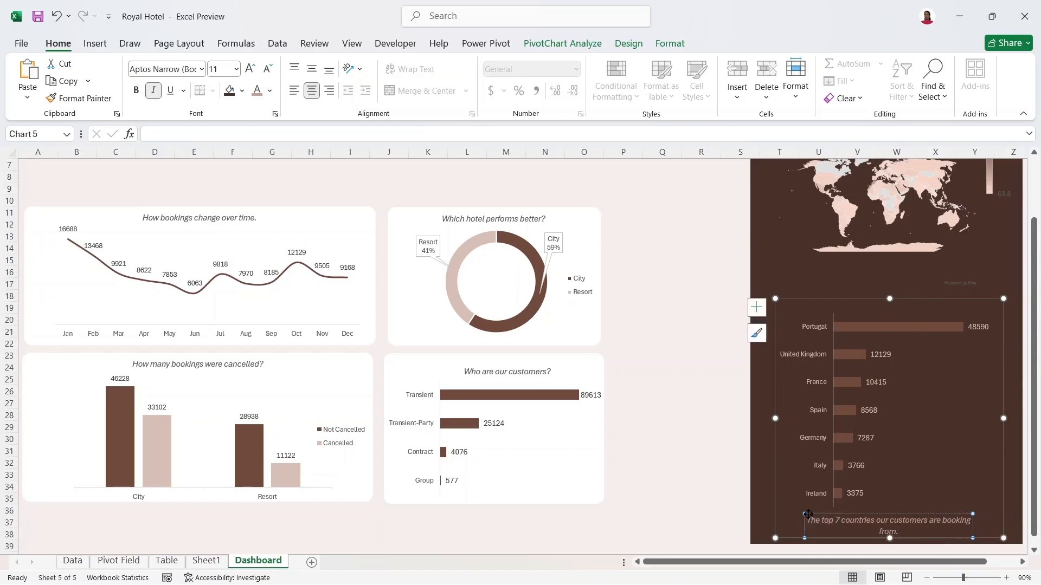
double_click(808, 514)
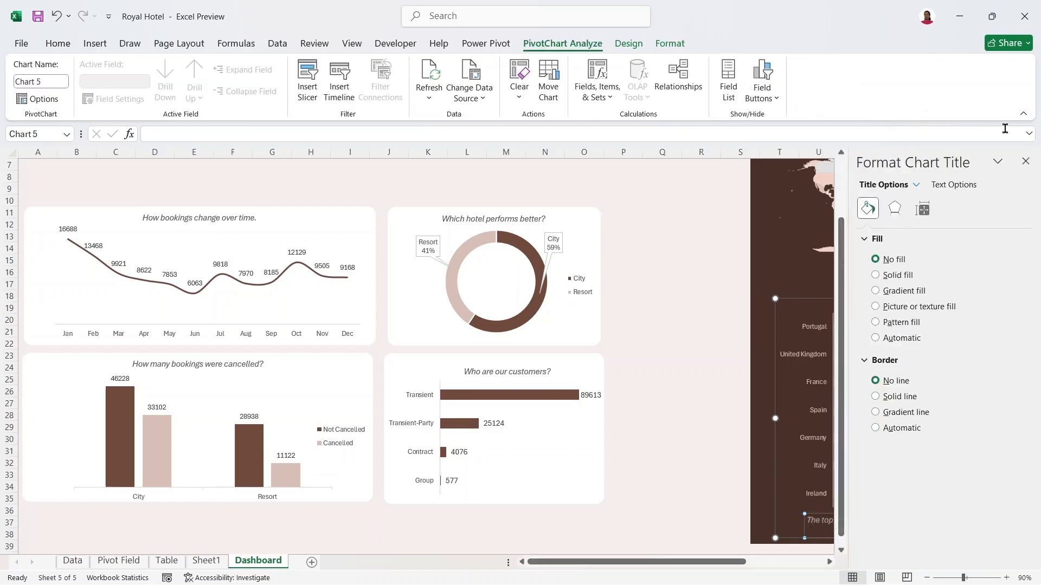
click(1025, 161)
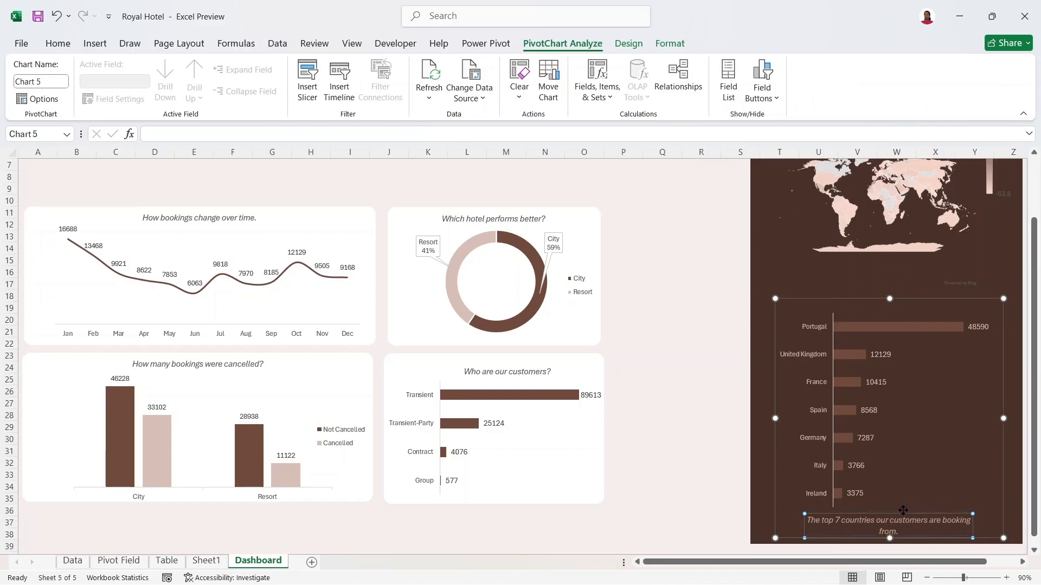
- Widen the top 7 countries chart slightly to the right so its title fits one line, and place the title near the chart's lower edge
drag(905, 507, 904, 507)
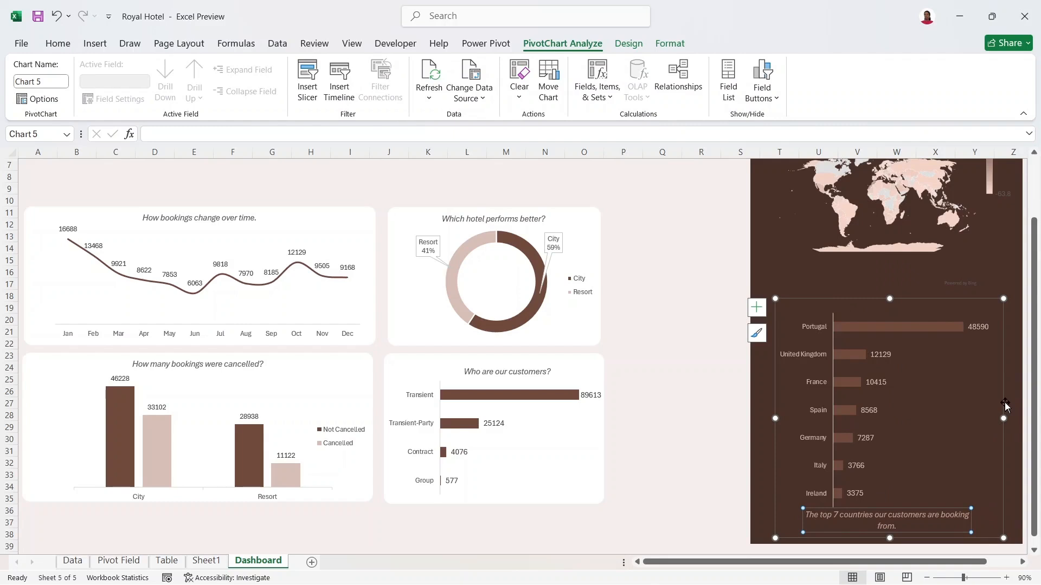
drag(1004, 418, 1014, 417)
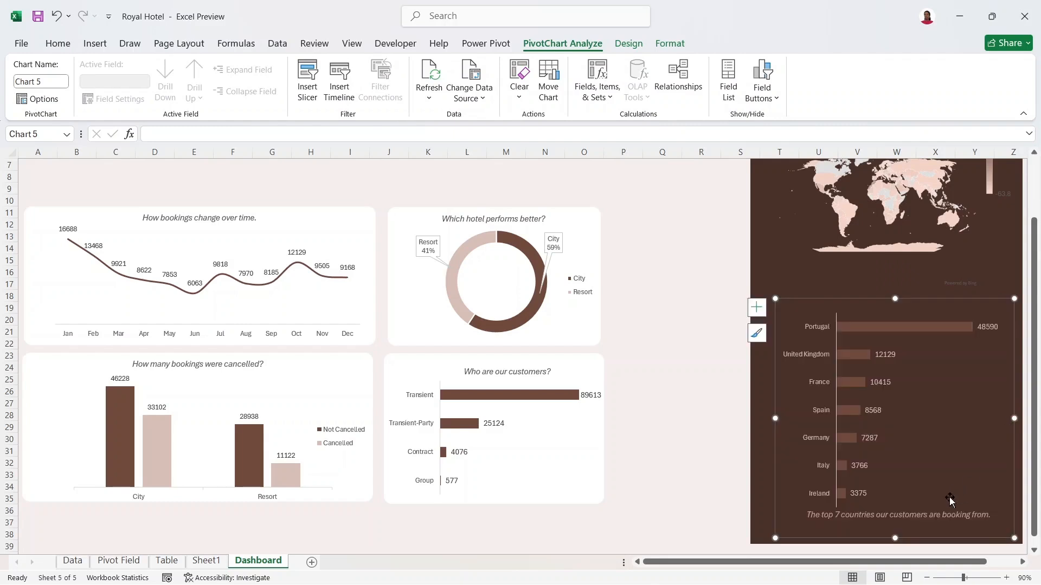
click(945, 515)
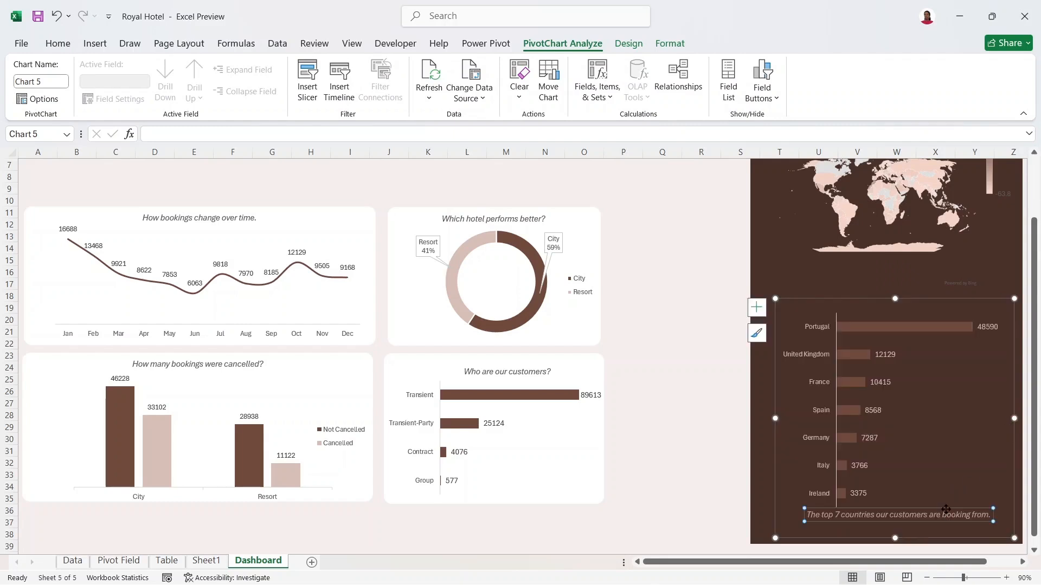
drag(946, 509, 946, 519)
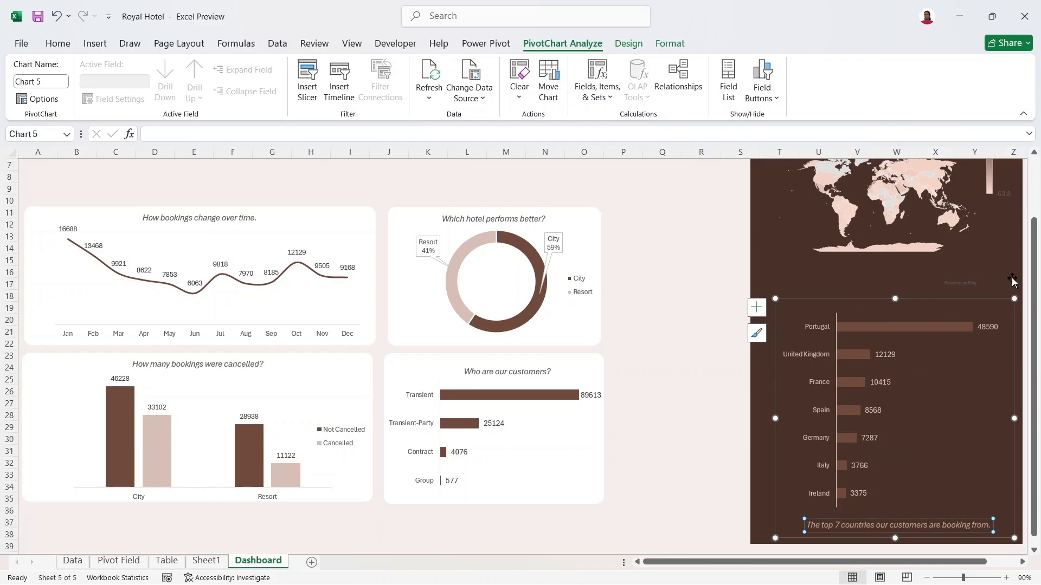
- Reduce the font size of the top 7 countries chart's title by one increment
drag(1032, 265, 1029, 201)
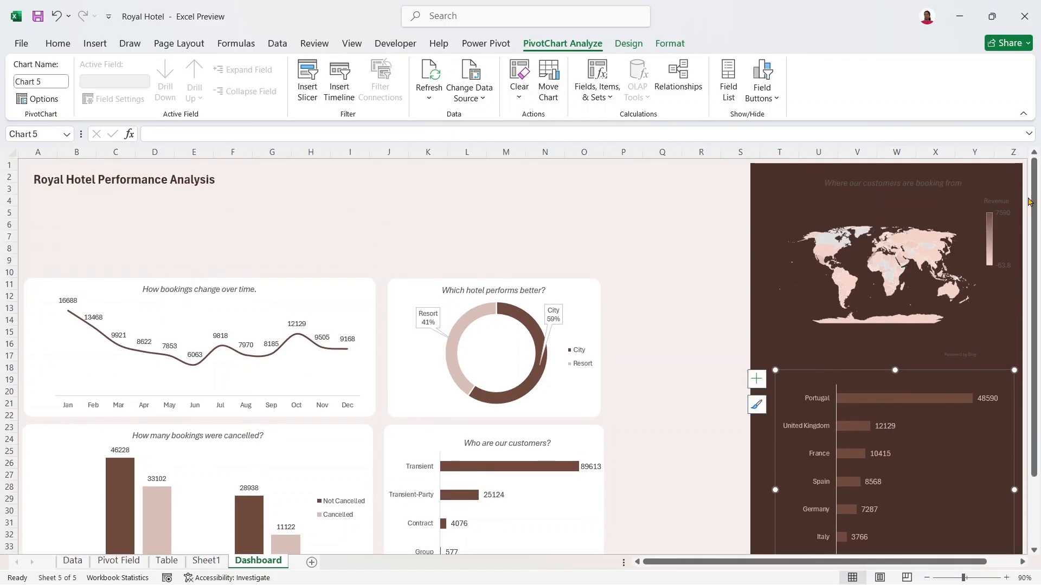
click(918, 187)
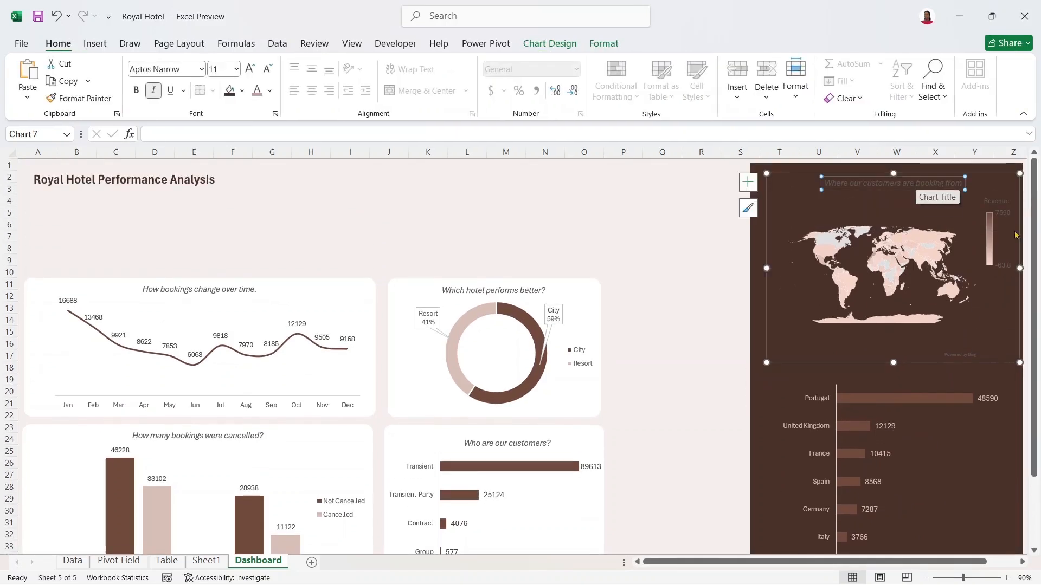
drag(1034, 295, 1034, 363)
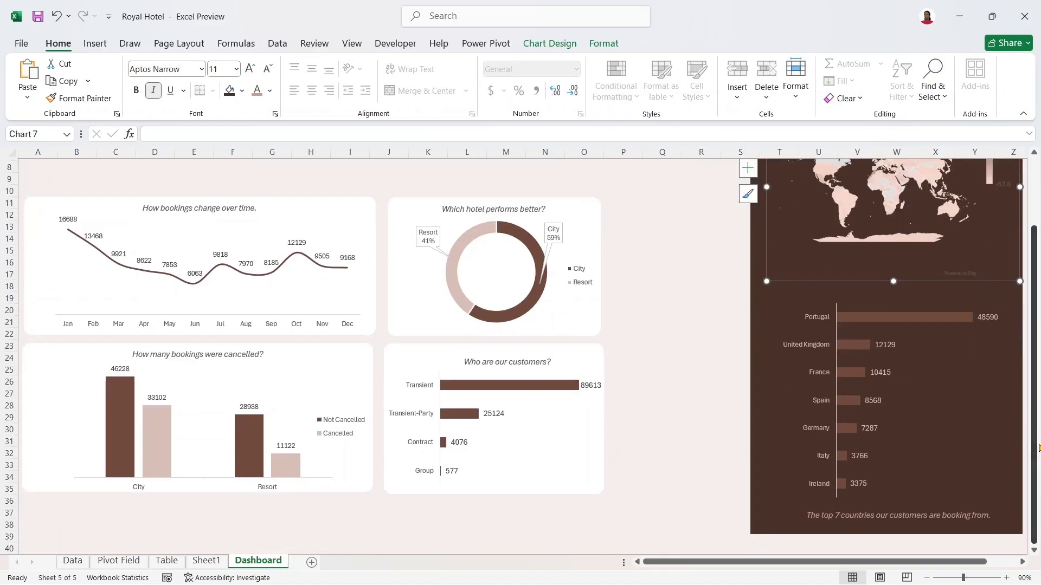
click(936, 515)
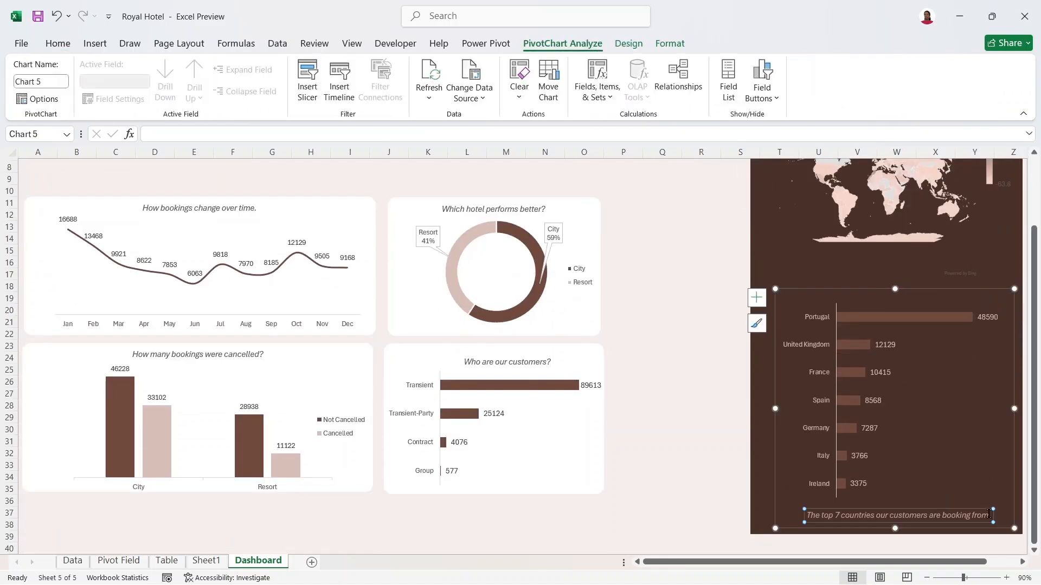
drag(990, 514, 803, 515)
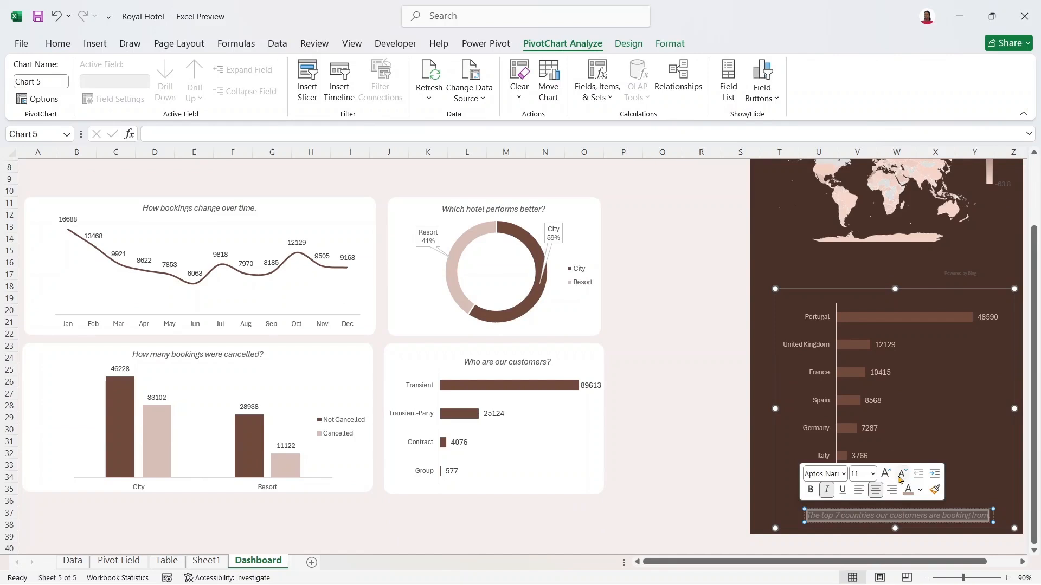
click(900, 478)
click(953, 427)
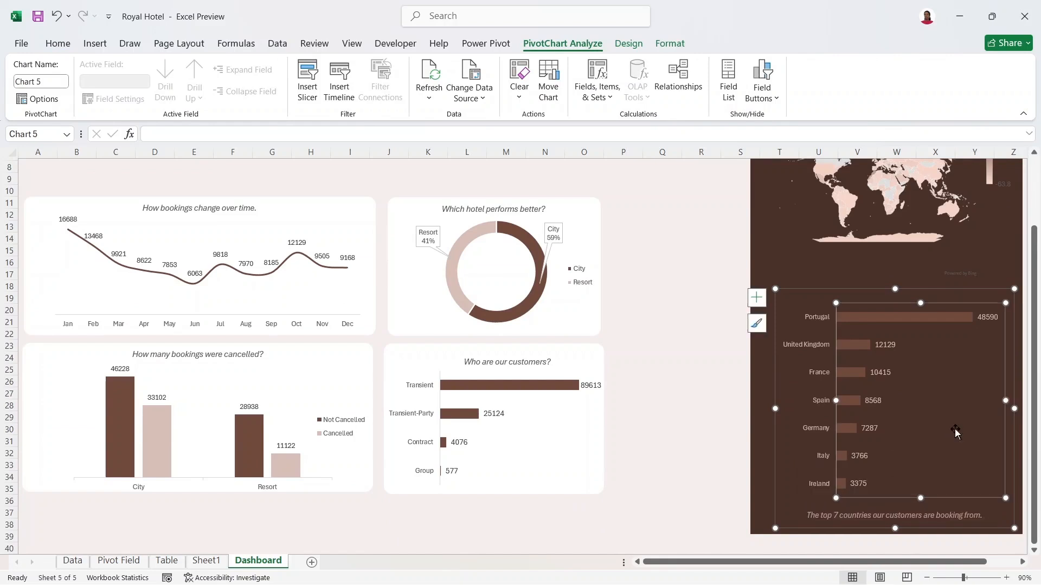
- Recolor the map chart's title, "Where our customers are booking from," with a light rosy brown theme color
drag(1031, 439, 1023, 222)
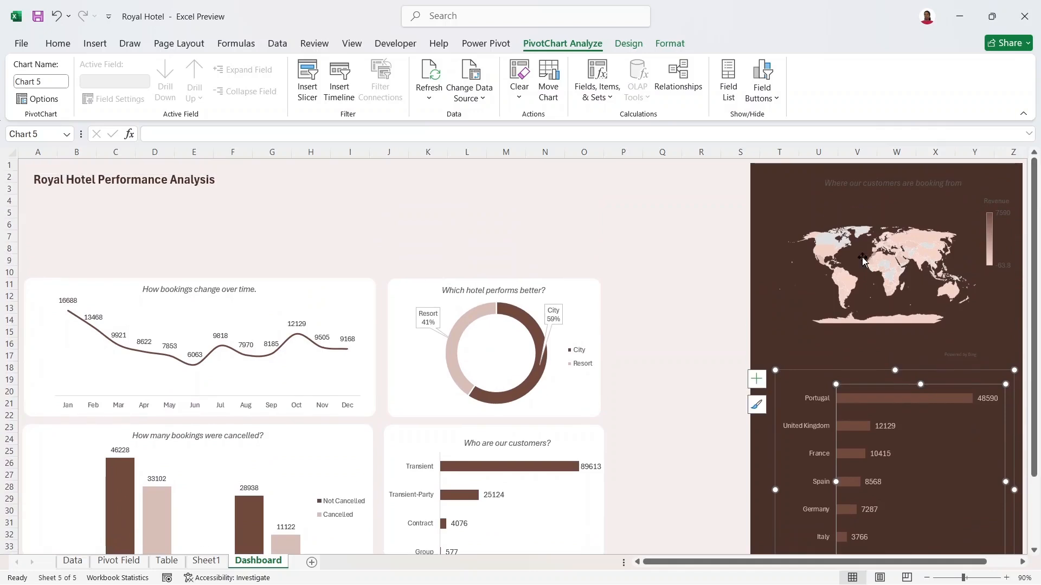
click(910, 182)
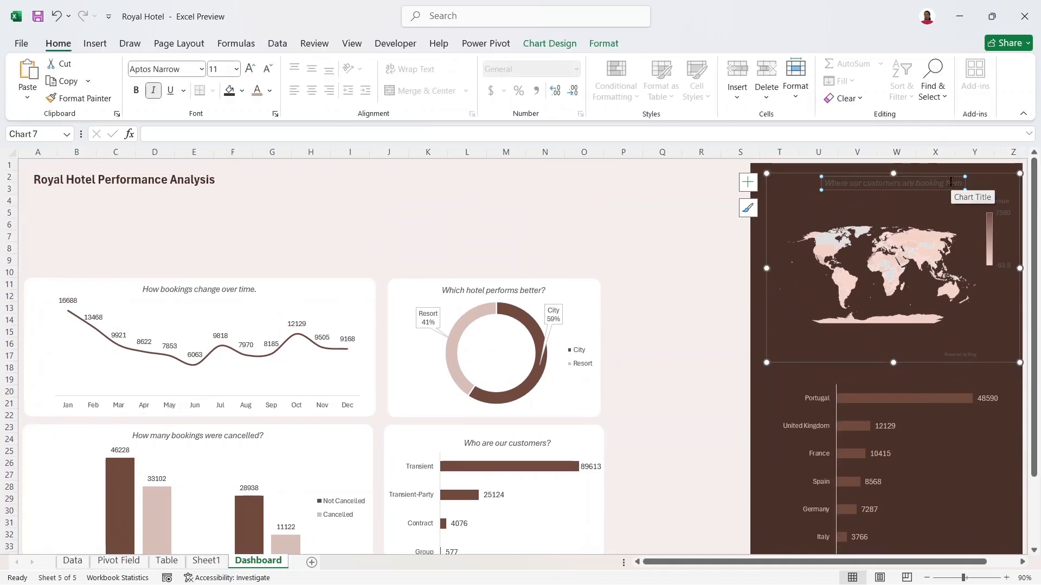
drag(961, 183, 822, 184)
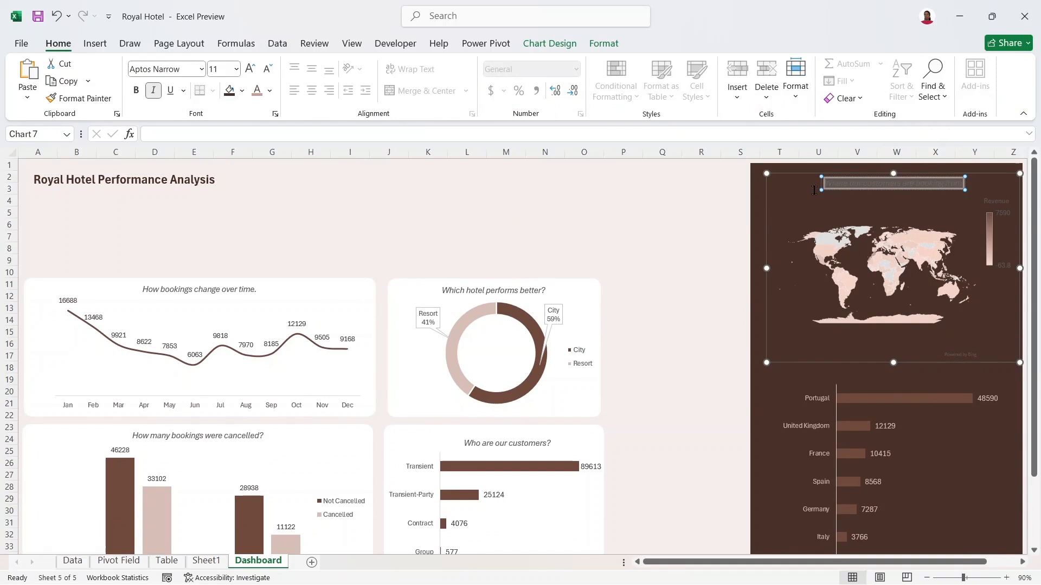
click(915, 171)
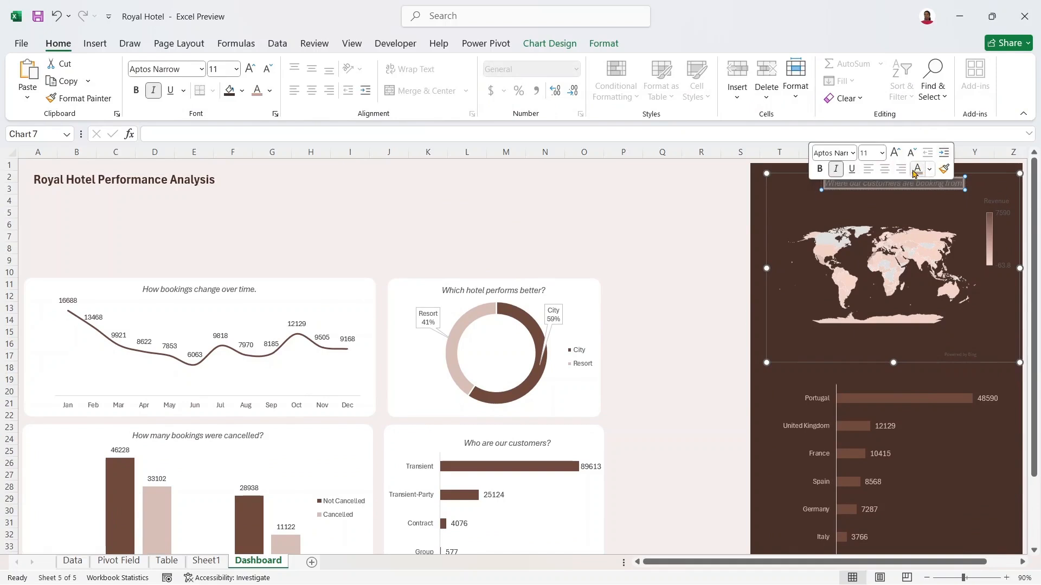
click(932, 171)
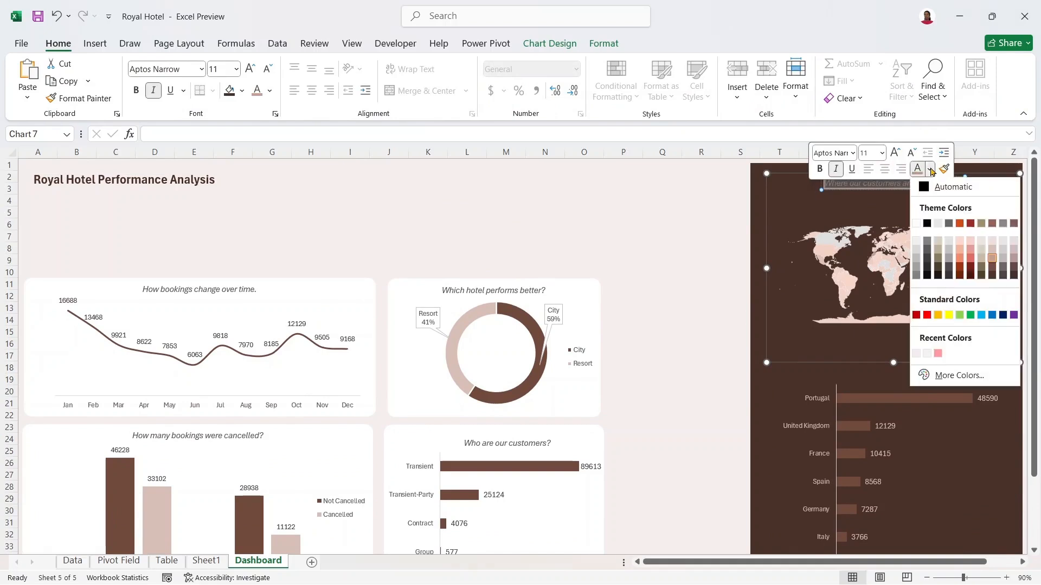
click(992, 261)
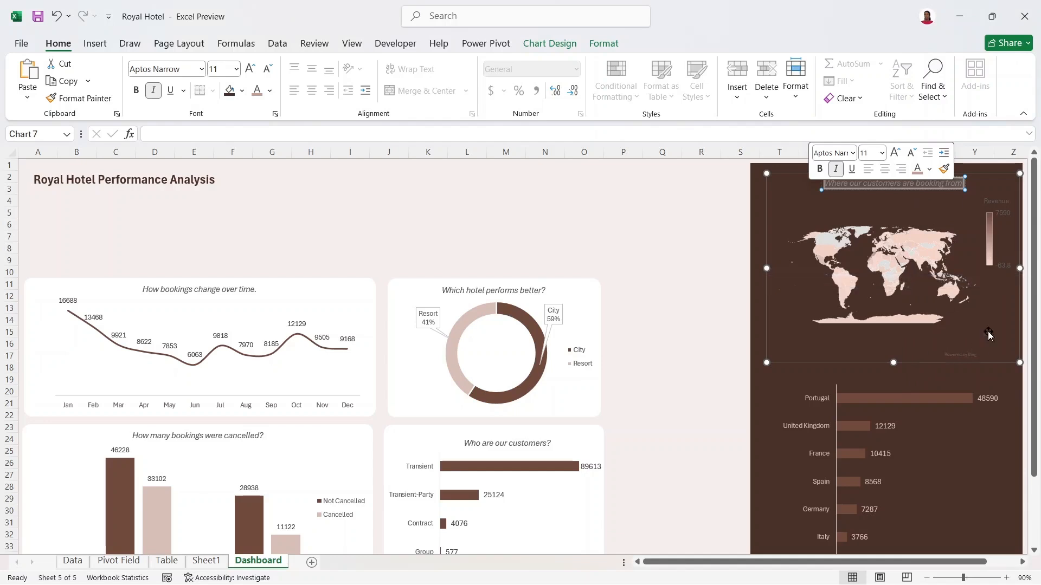
- Recolor the map's Revenue legend text with a light rosy brown theme color so it reads on the dark rectangle
click(1002, 220)
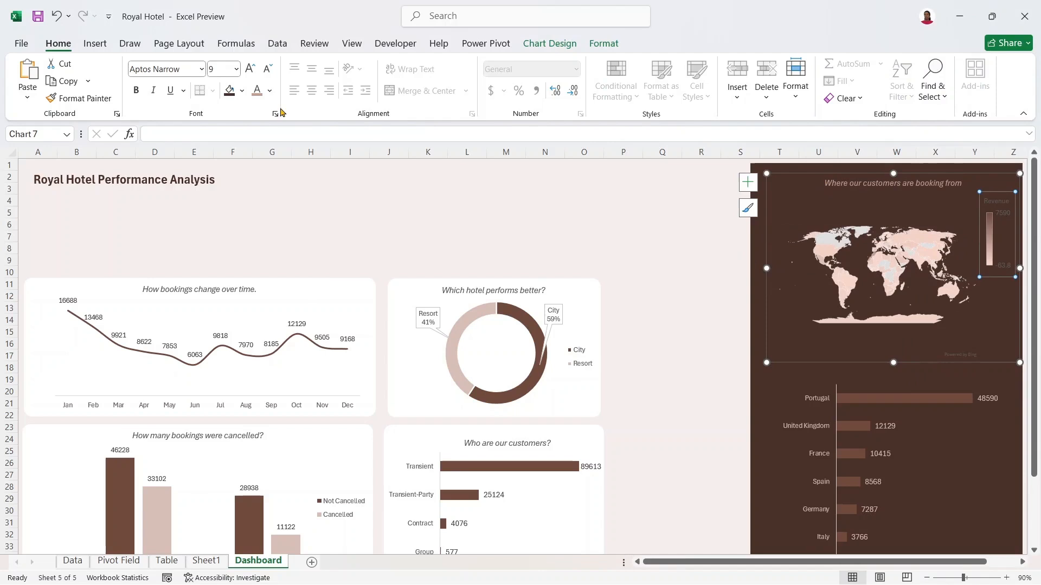
click(254, 96)
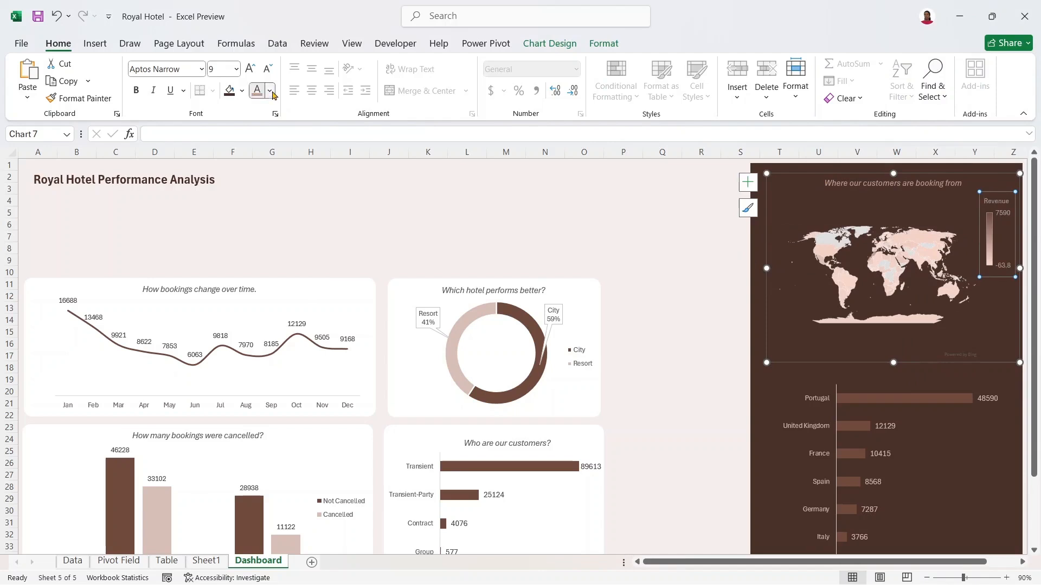
click(270, 91)
click(331, 192)
click(270, 91)
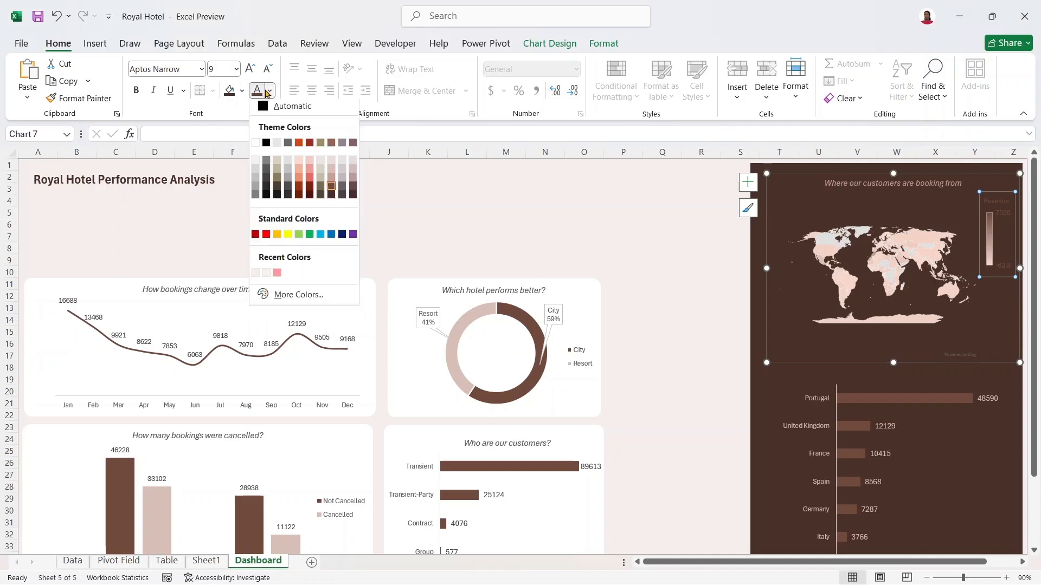
click(332, 185)
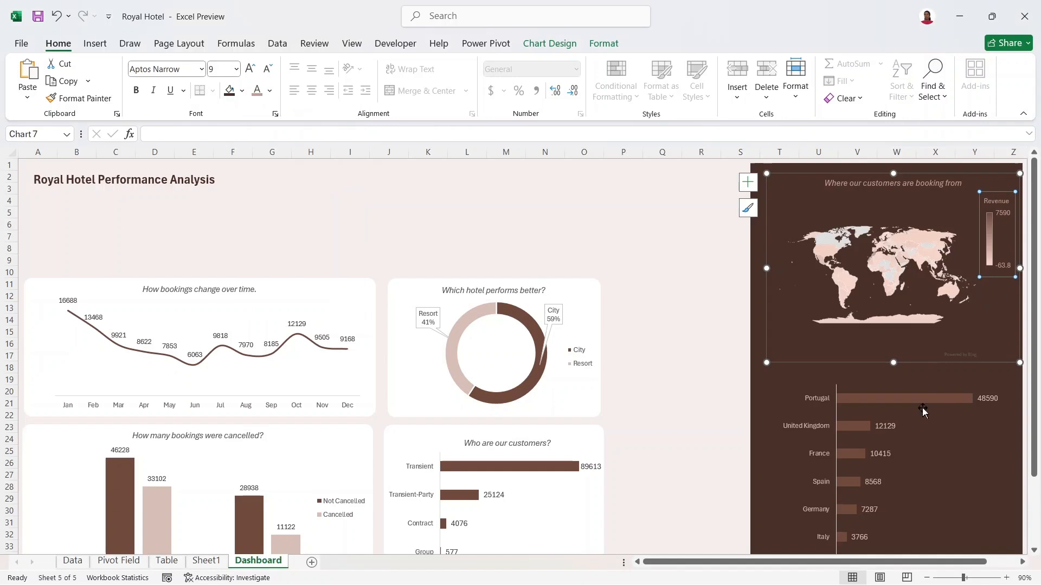
click(961, 366)
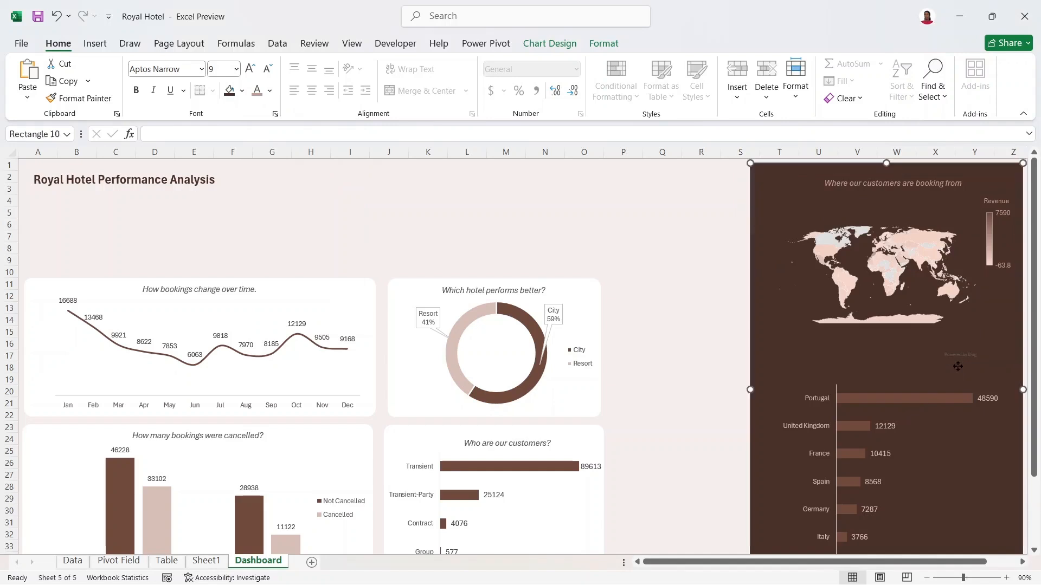
- Fill the bars of the top 7 countries chart with the medium brown theme color
click(966, 422)
drag(1035, 303, 1038, 364)
click(681, 445)
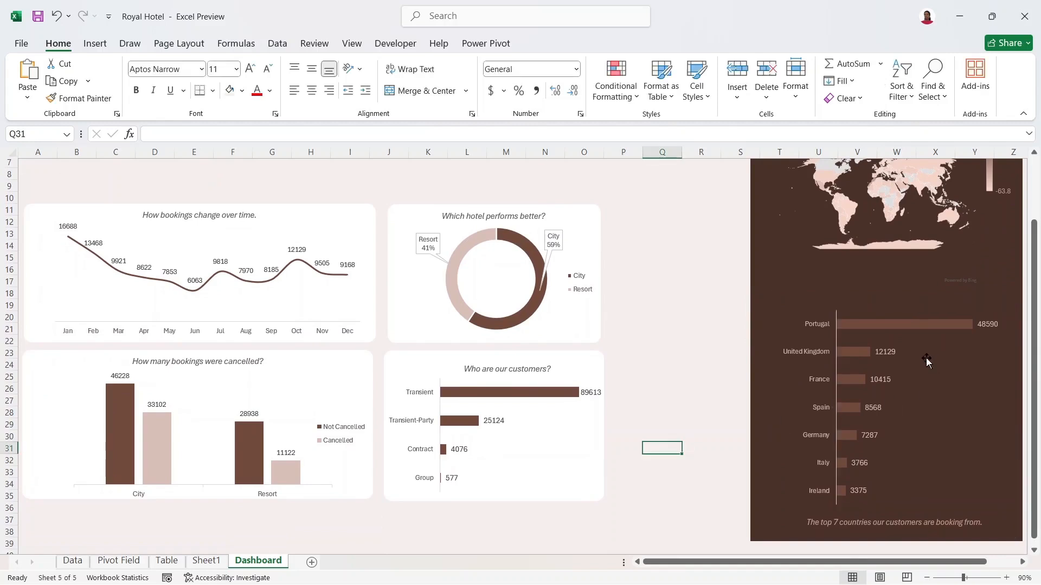
click(907, 327)
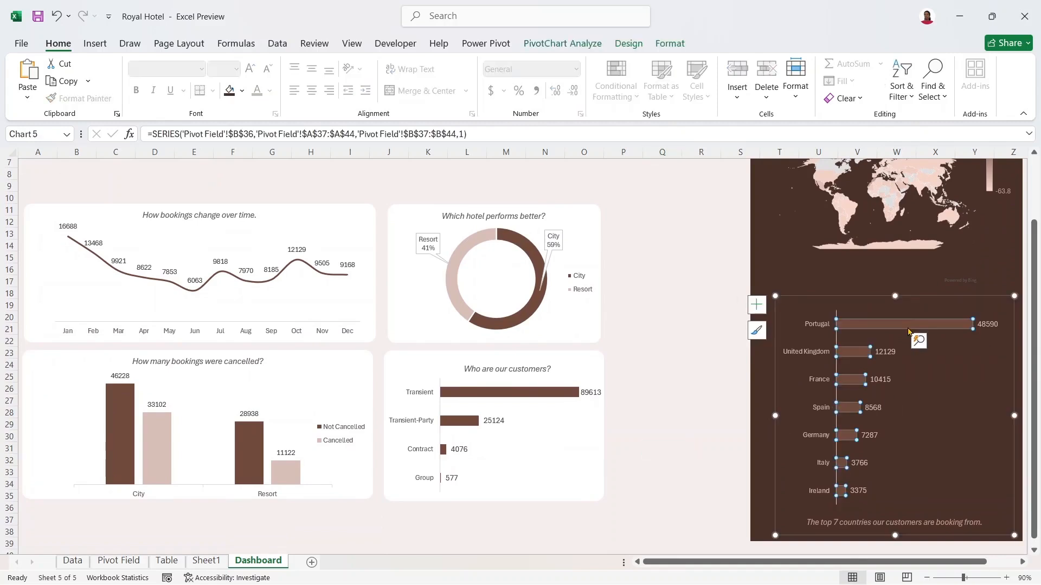
right_click(909, 332)
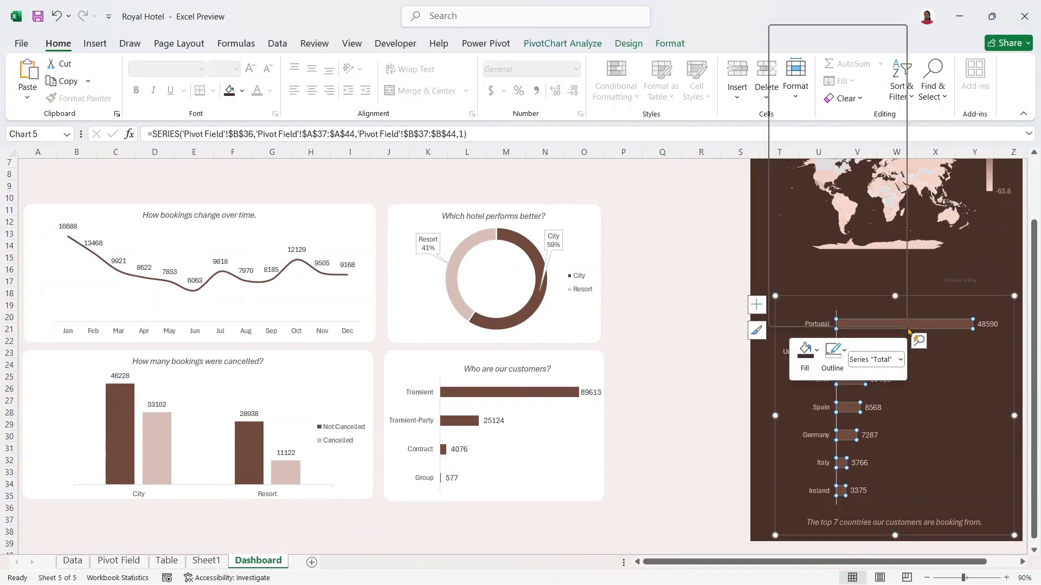
click(815, 351)
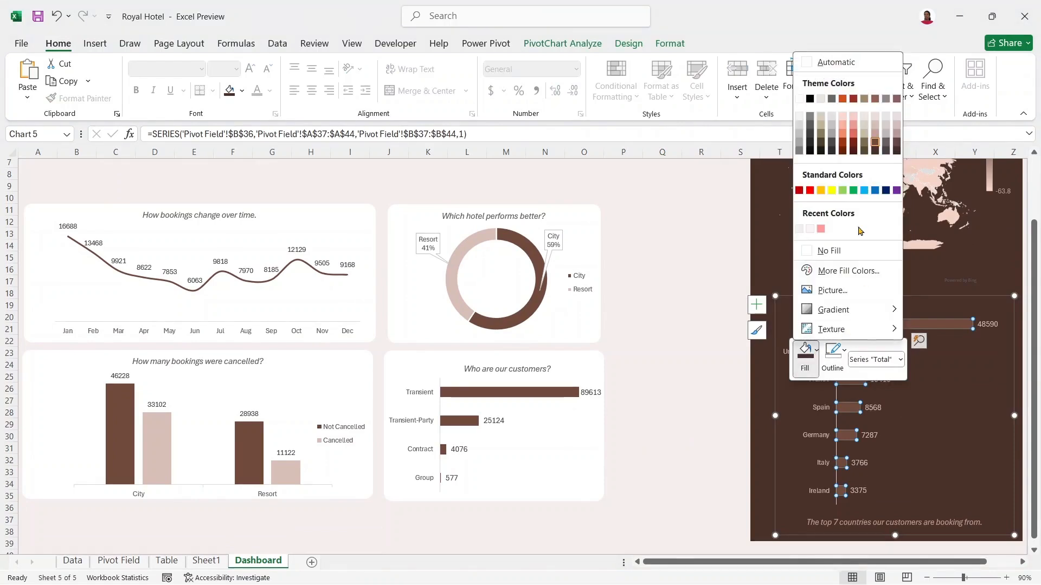
click(875, 100)
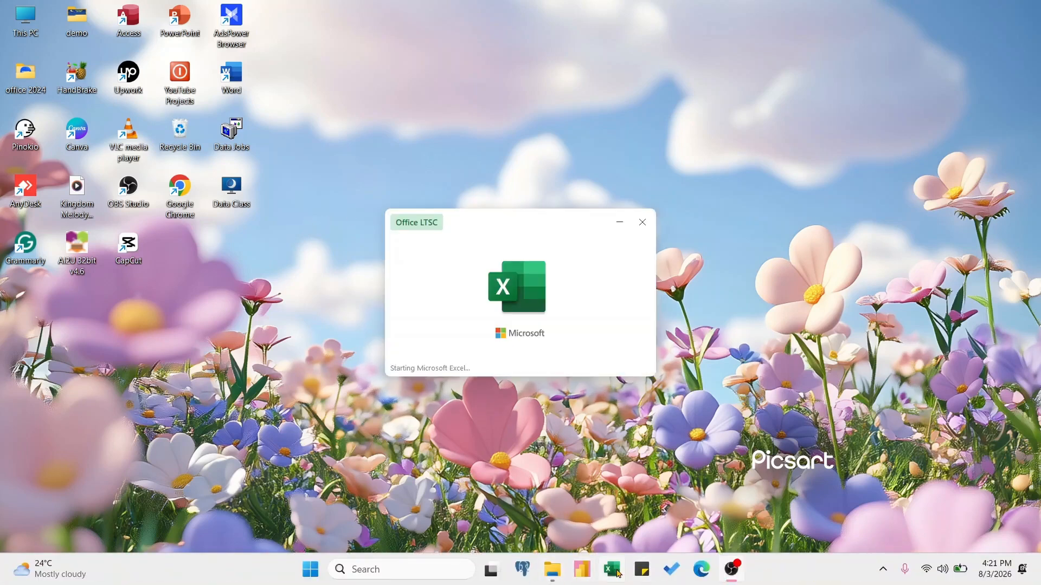
- Launch Excel again and switch to the recovered workbook Royal Hotel (version 2)
click(619, 573)
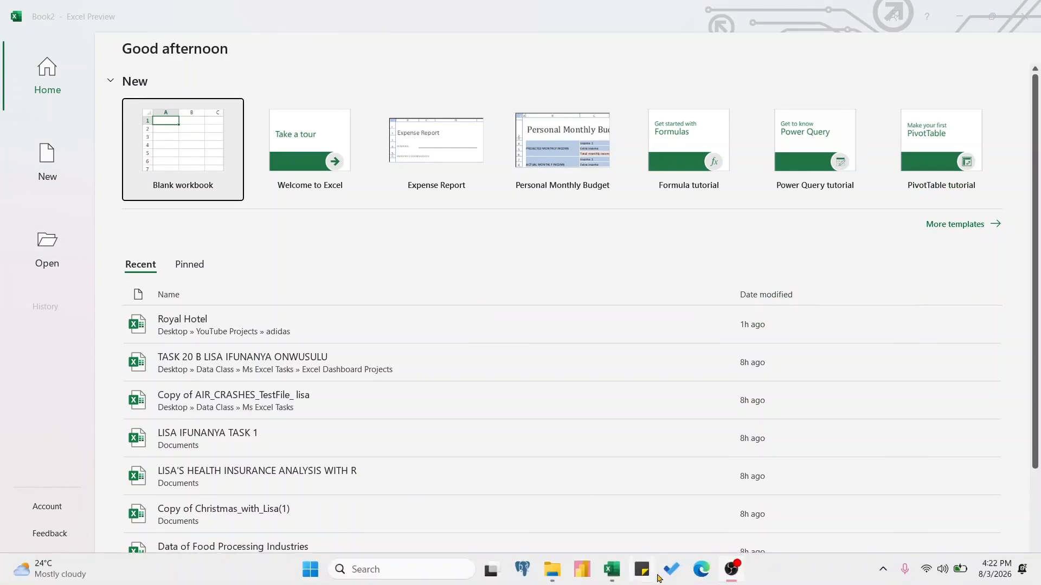
mouse_move(611, 569)
mouse_move(500, 494)
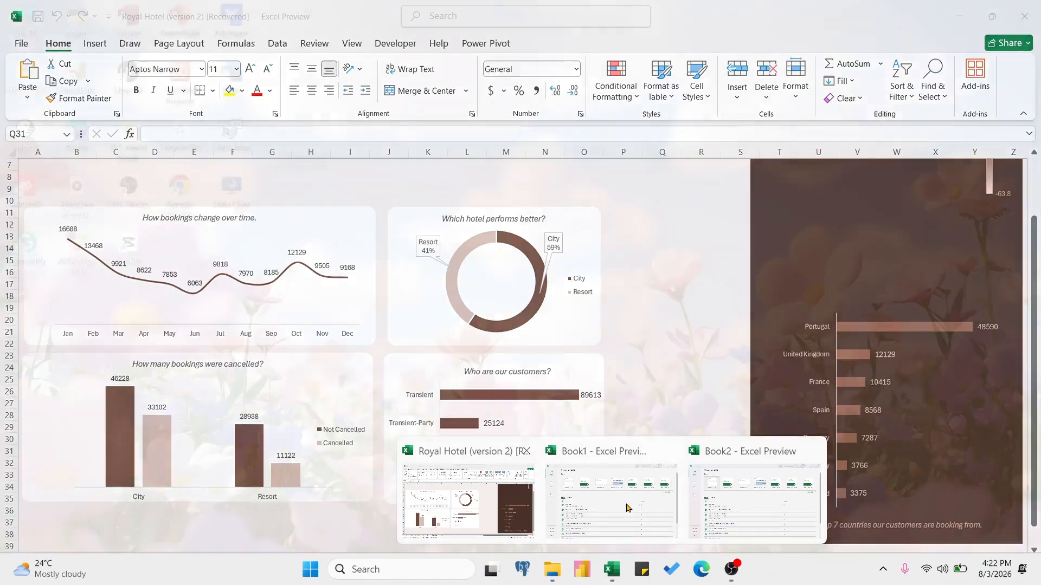
mouse_move(627, 509)
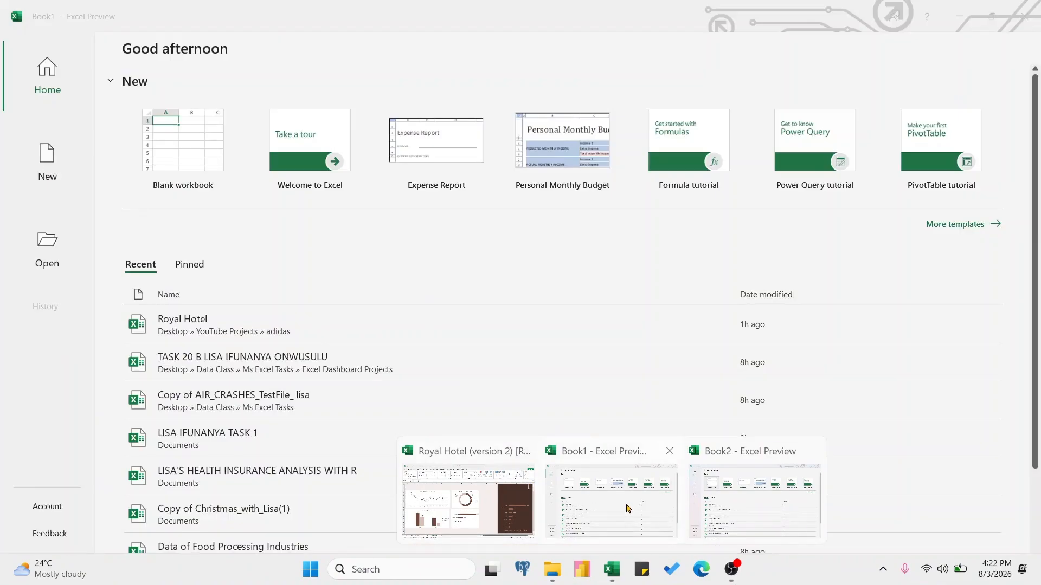
mouse_move(767, 526)
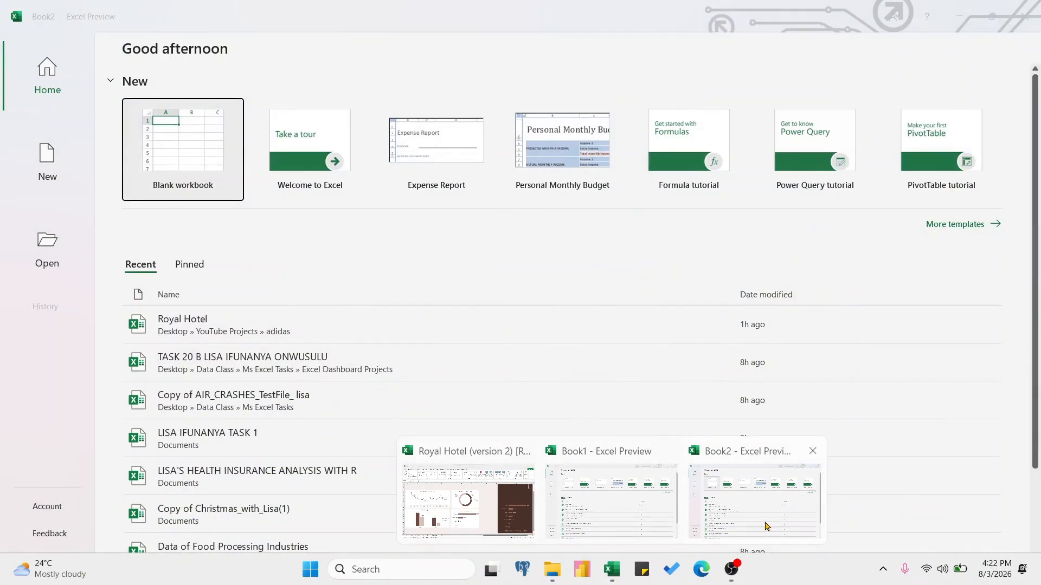
mouse_move(453, 483)
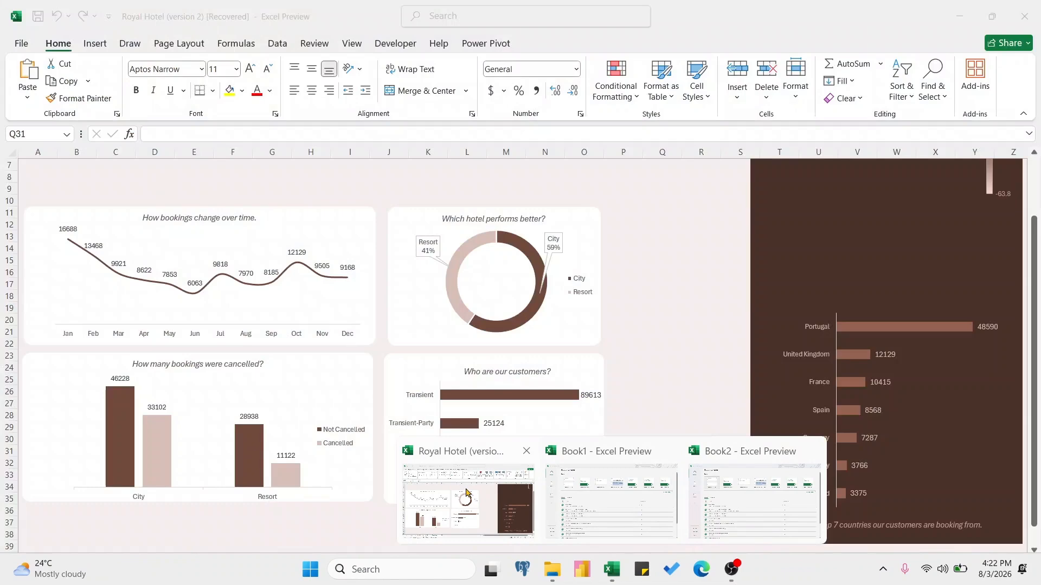
click(466, 491)
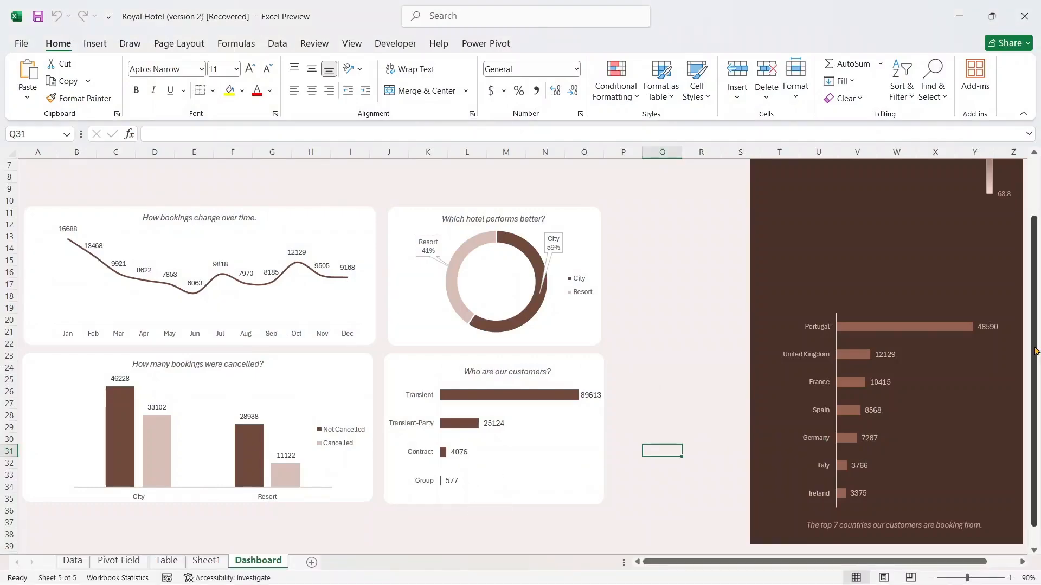
- Examine the recovered dashboard from top to bottom and the fill color choices for the top 7 countries chart's bars
drag(1033, 315, 1037, 244)
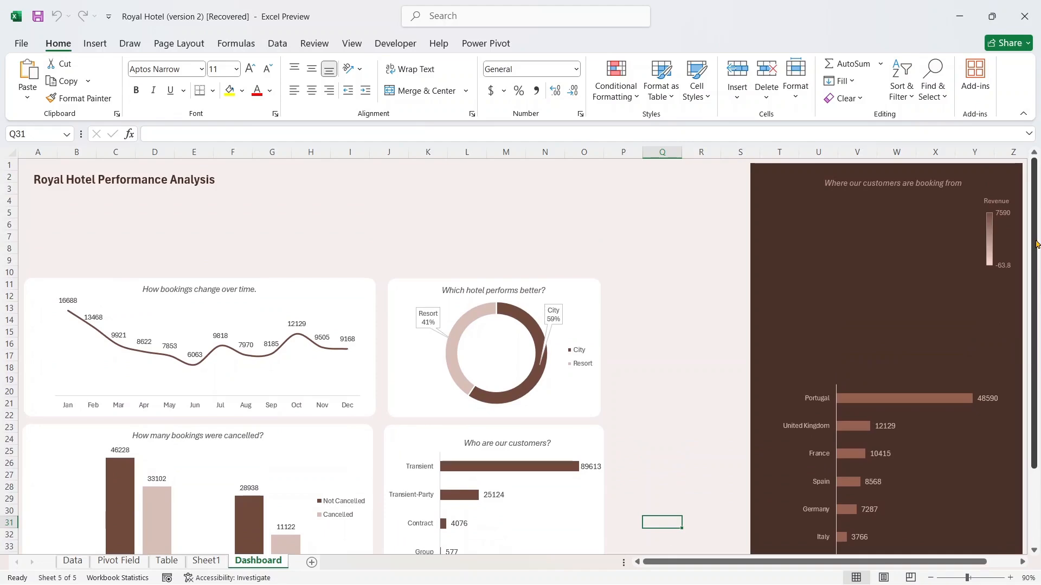
scroll(678, 275, down, 11)
click(678, 276)
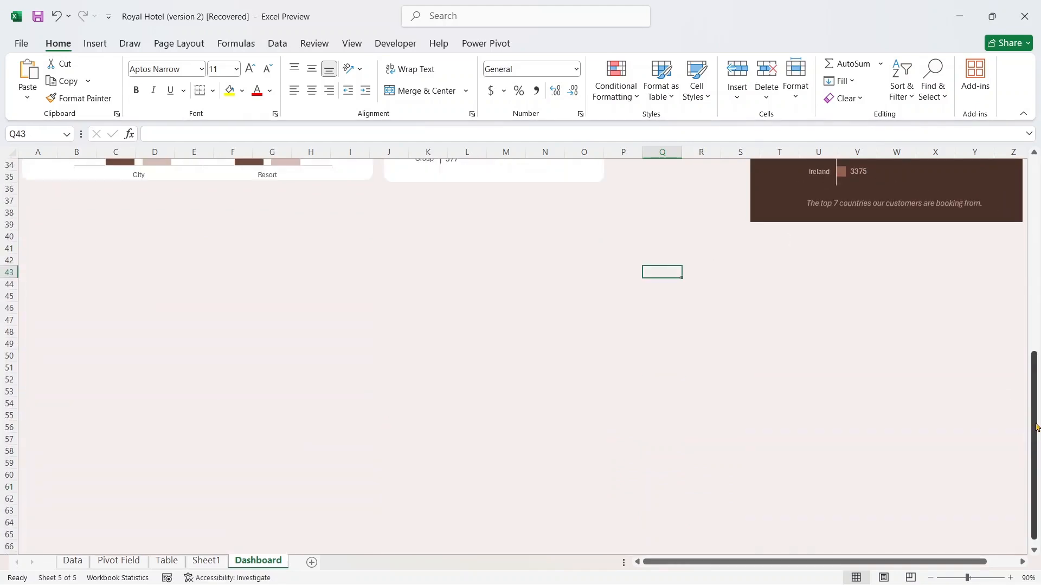
drag(1036, 426, 1035, 225)
click(898, 401)
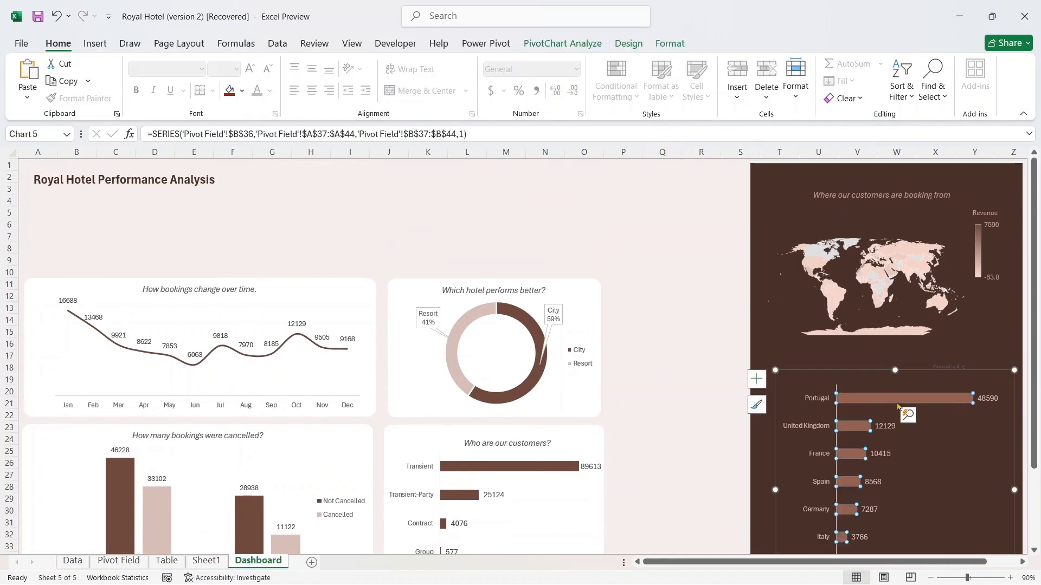
click(704, 440)
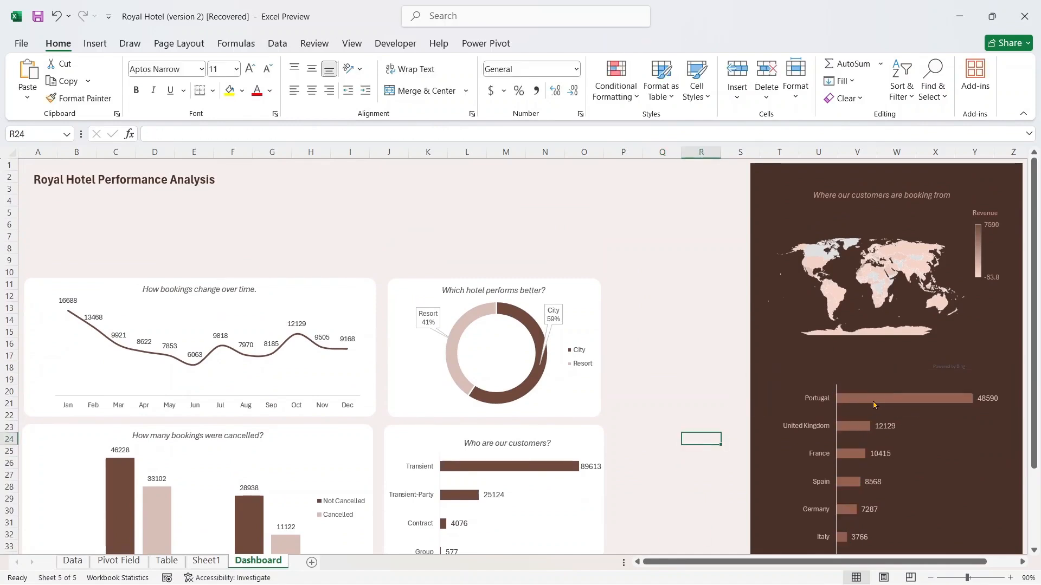
click(876, 399)
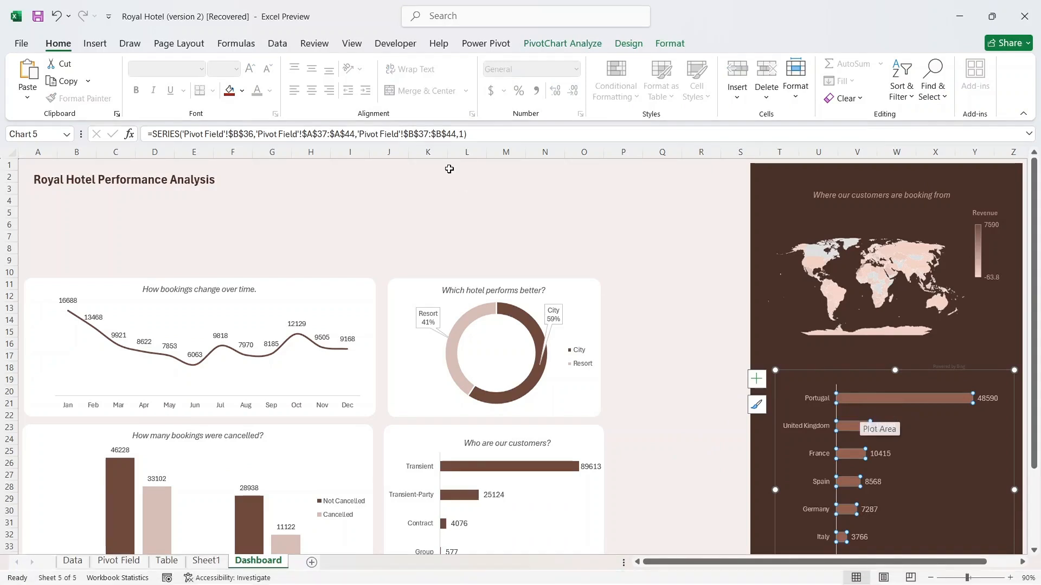
click(242, 91)
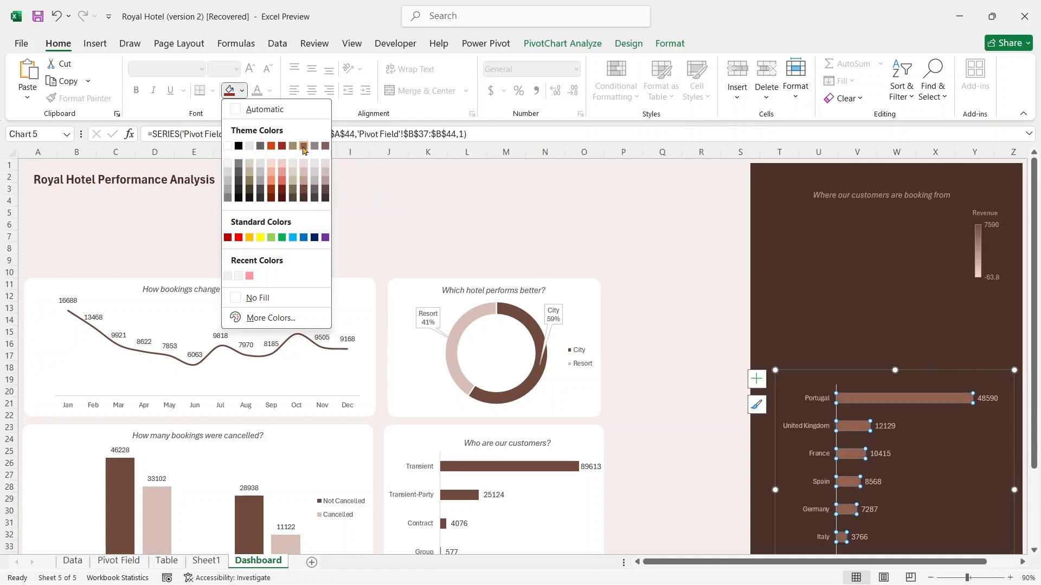
click(499, 209)
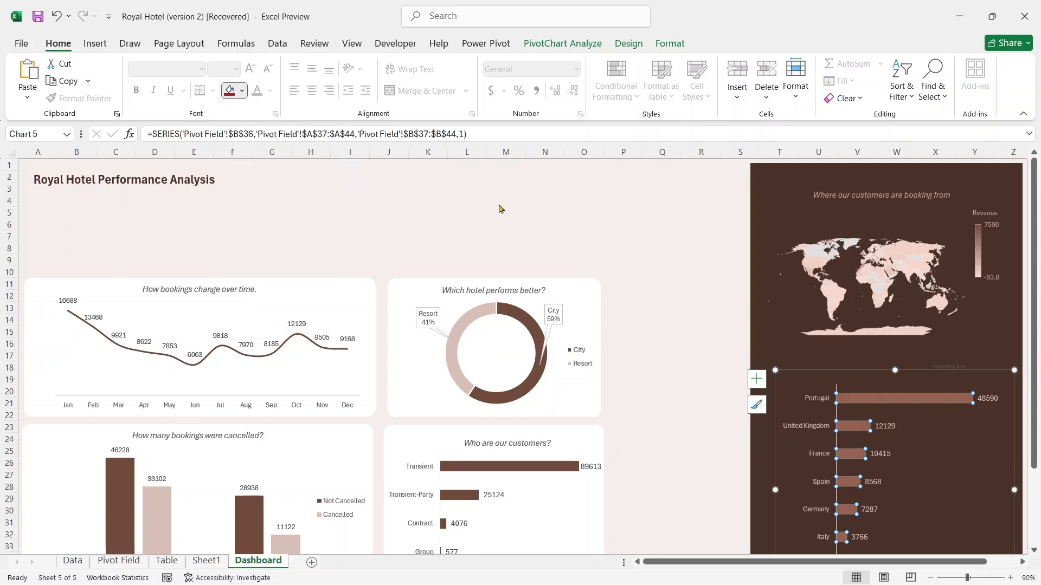
- Move the hotel performance doughnut chart beside the dark brown rectangle and collapse the ribbon
drag(1033, 325, 1031, 287)
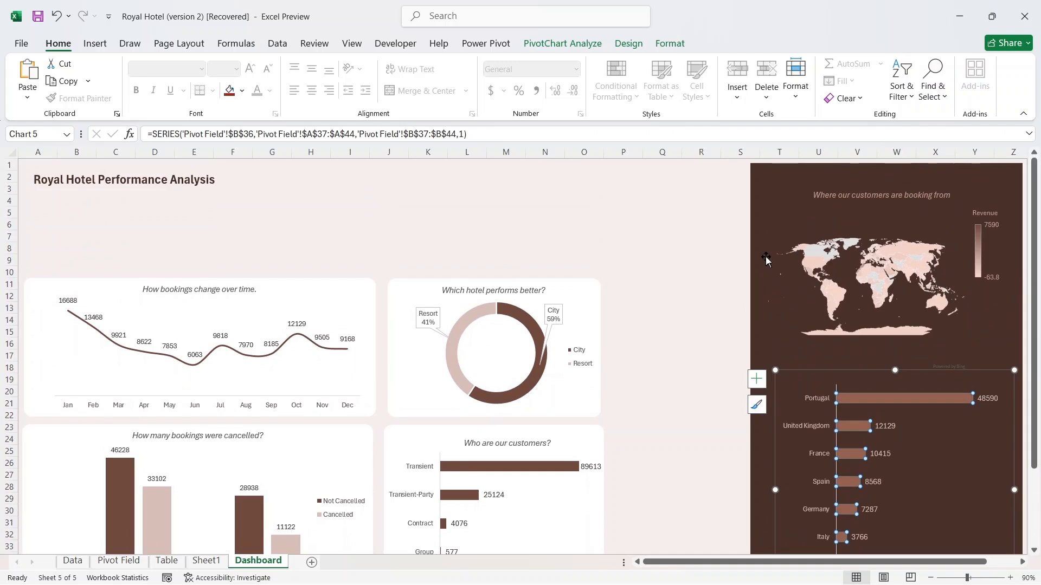
click(711, 273)
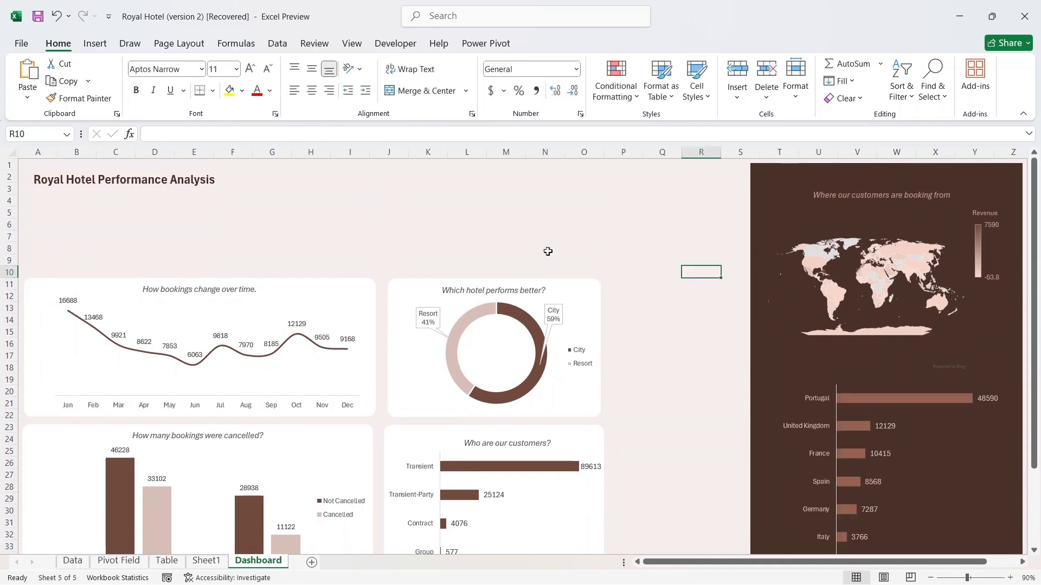
click(573, 290)
drag(573, 289, 709, 279)
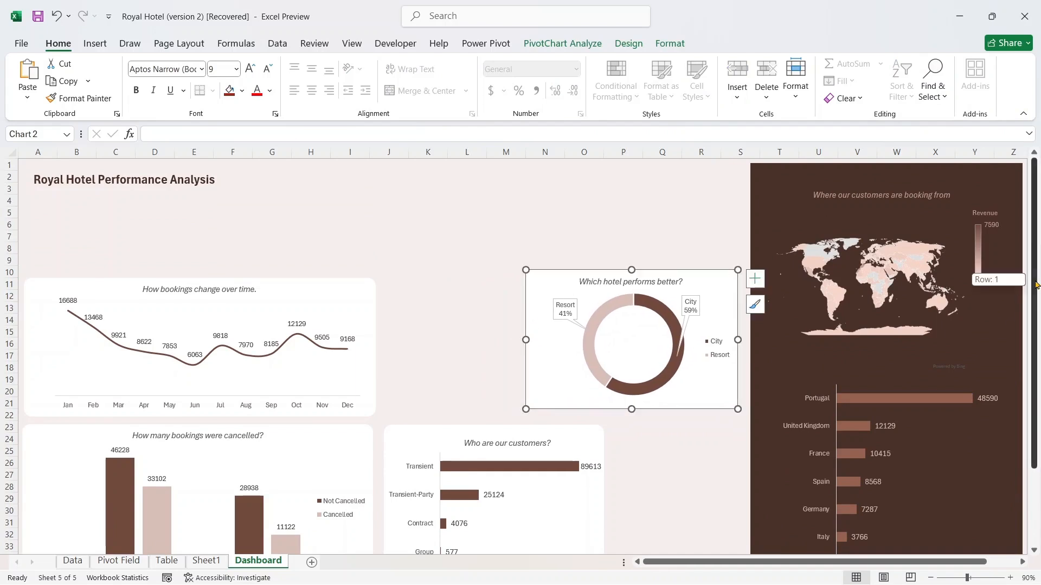
click(1023, 116)
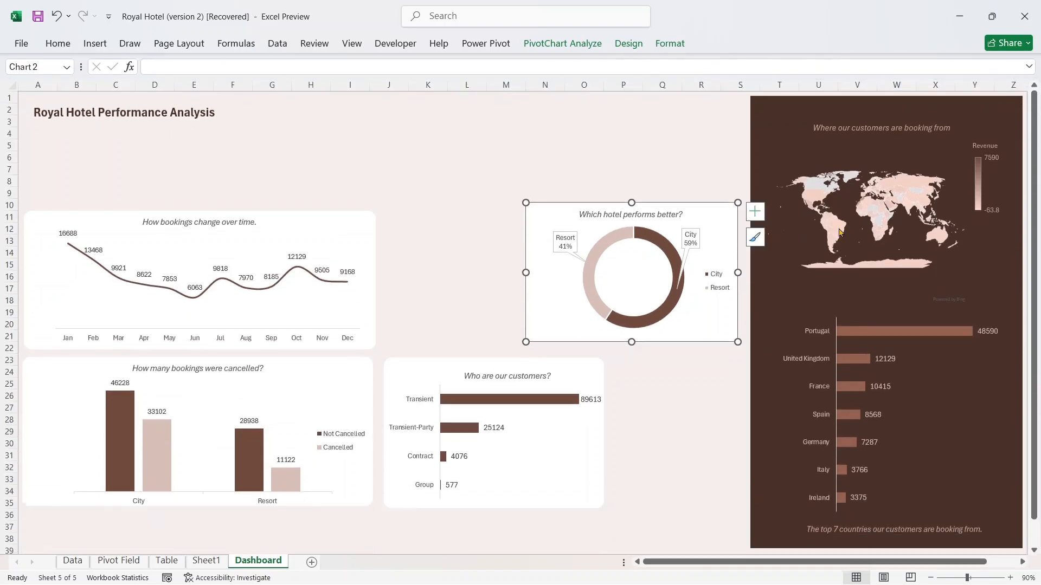
- Move the customers chart to the lower end beside the dark rectangle and lower the doughnut chart to sit directly above it
click(455, 368)
mouse_move(455, 369)
mouse_down()
mouse_move(577, 367)
mouse_move(596, 379)
mouse_move(590, 397)
mouse_move(585, 388)
mouse_move(593, 403)
mouse_up()
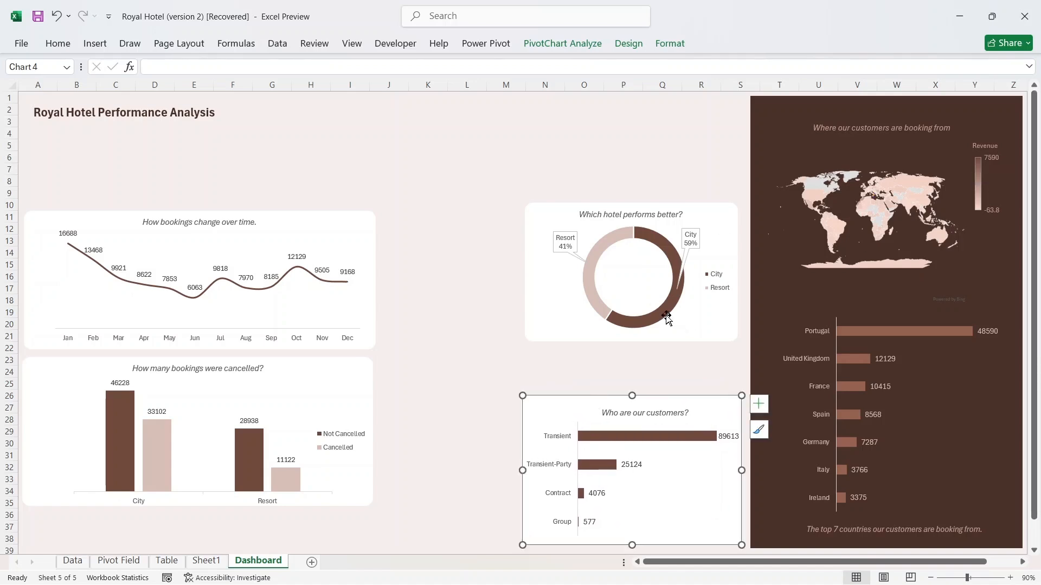
drag(674, 330, 677, 370)
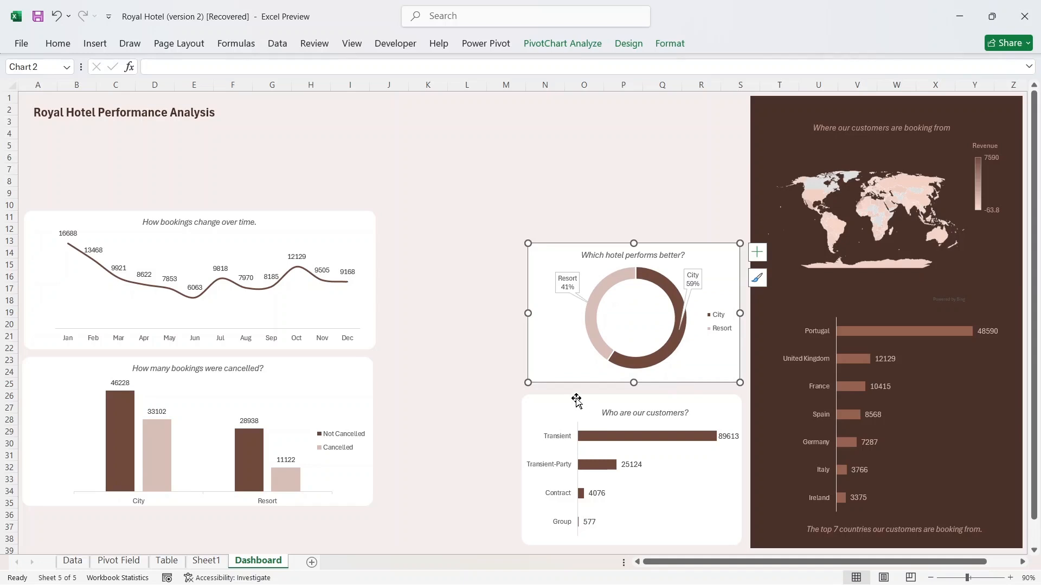
- Move the cancellations chart beside the customers chart, place the bookings over time chart above it, and stretch that chart upward
click(330, 370)
drag(329, 370, 464, 403)
click(321, 221)
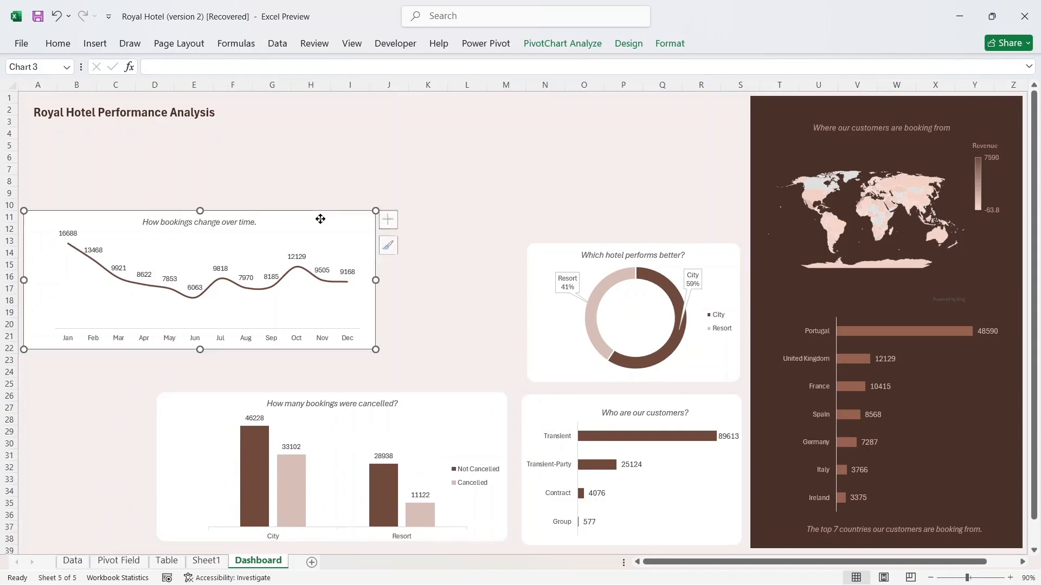
double_click(354, 227)
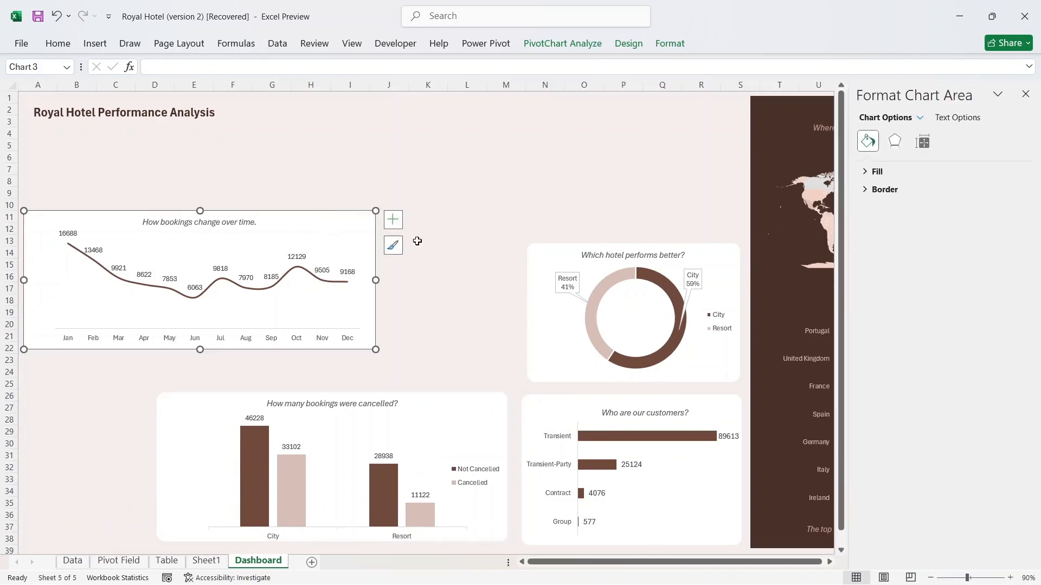
click(1023, 96)
drag(308, 219, 434, 247)
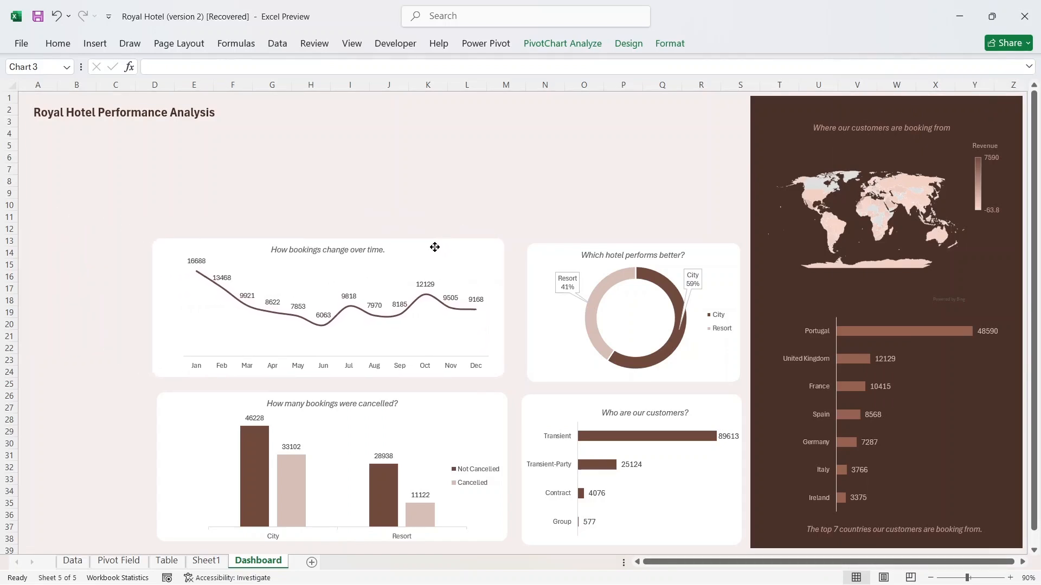
mouse_move(435, 247)
mouse_down()
mouse_move(397, 237)
mouse_move(443, 245)
mouse_up()
drag(442, 251, 382, 247)
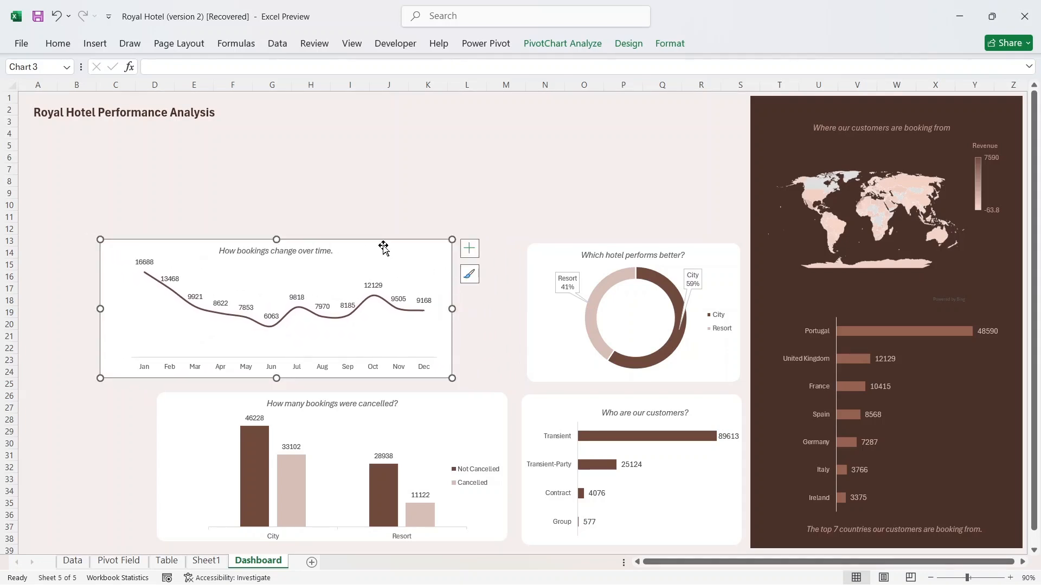
drag(277, 238, 276, 194)
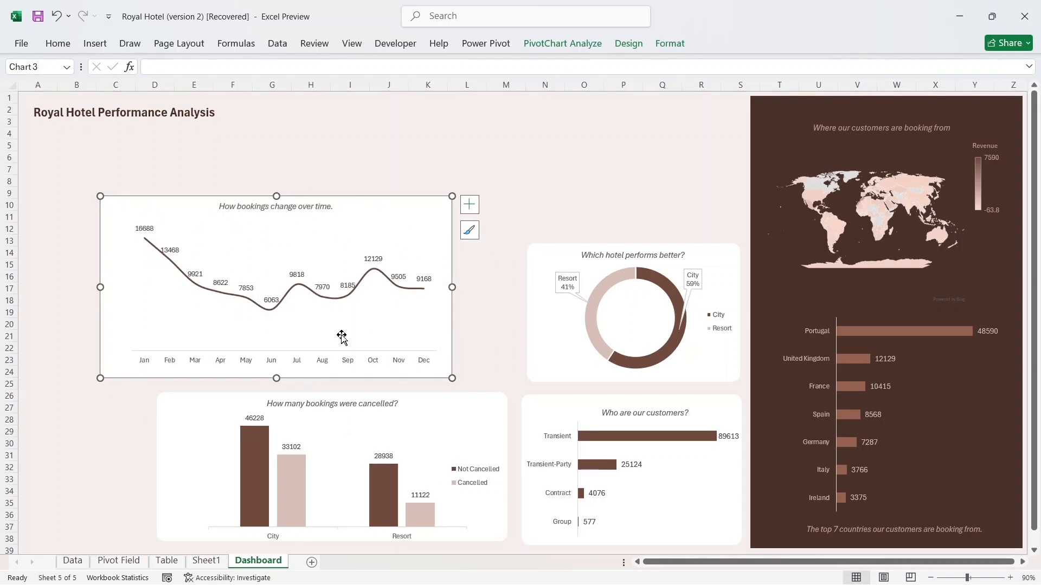
- Move the cancellations chart out of the lower row up to the empty area under the column headers
click(434, 418)
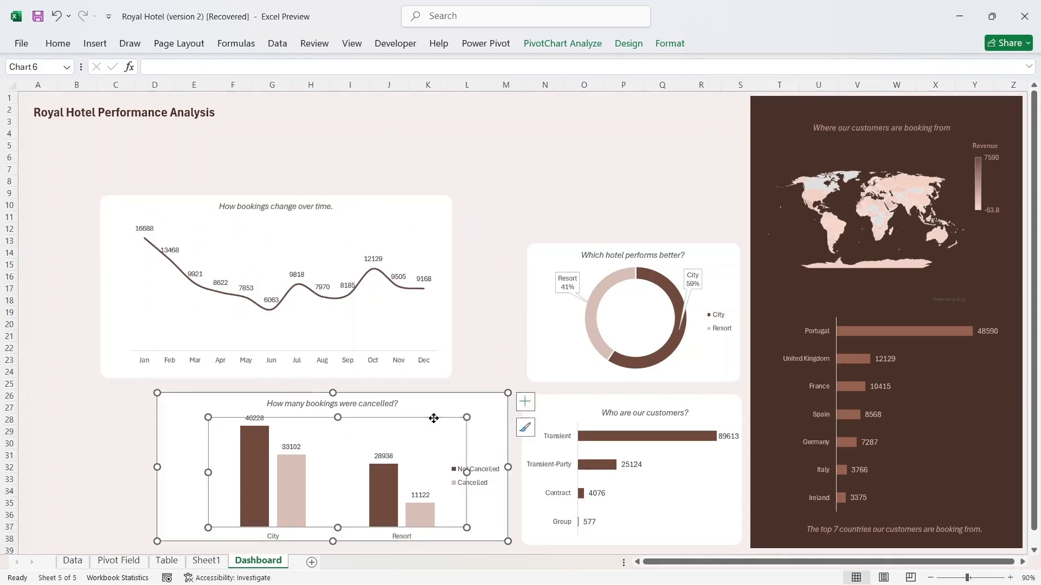
click(445, 410)
drag(445, 409, 645, 134)
- Place the bookings over time chart in the lower row near column A and make it wider and taller
click(189, 204)
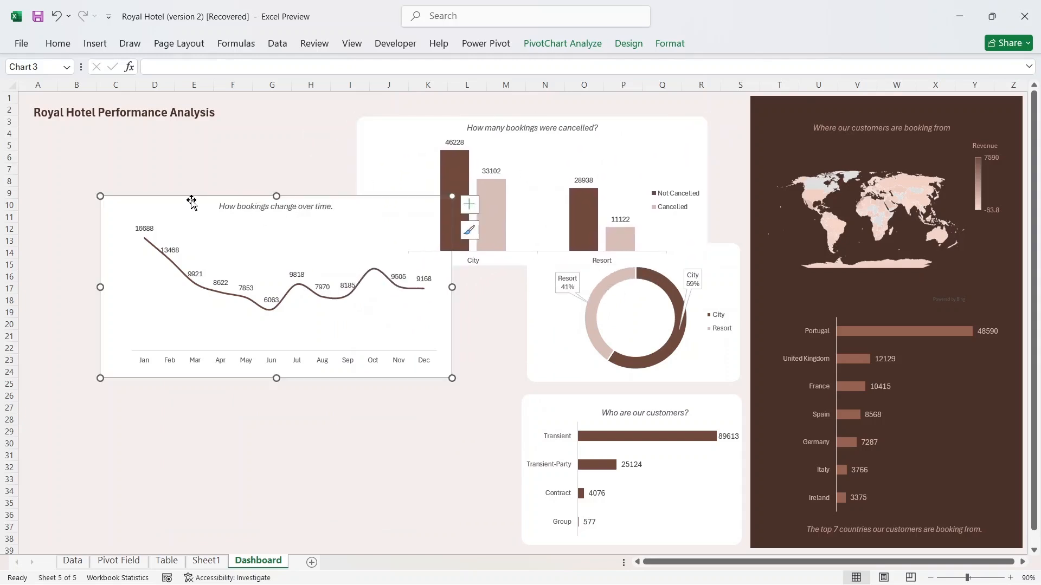
mouse_move(189, 205)
mouse_down()
mouse_move(196, 301)
mouse_move(120, 358)
mouse_up()
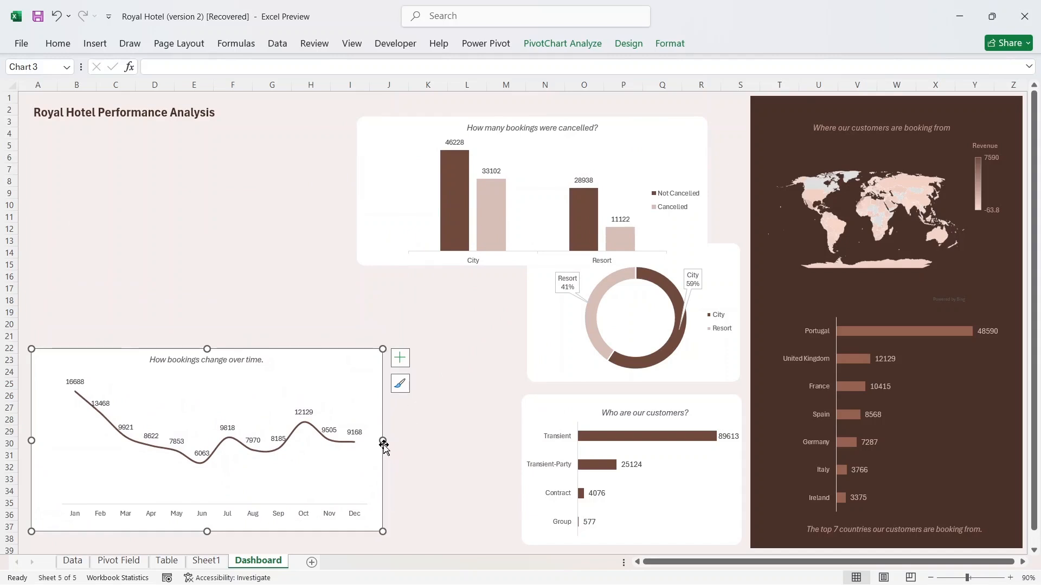
drag(384, 441, 420, 440)
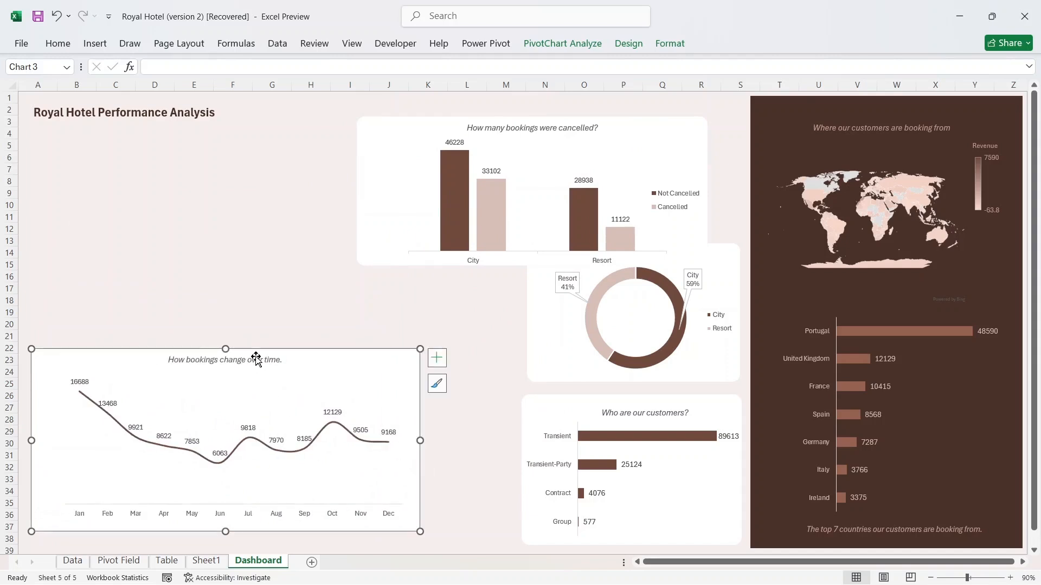
drag(225, 348, 223, 314)
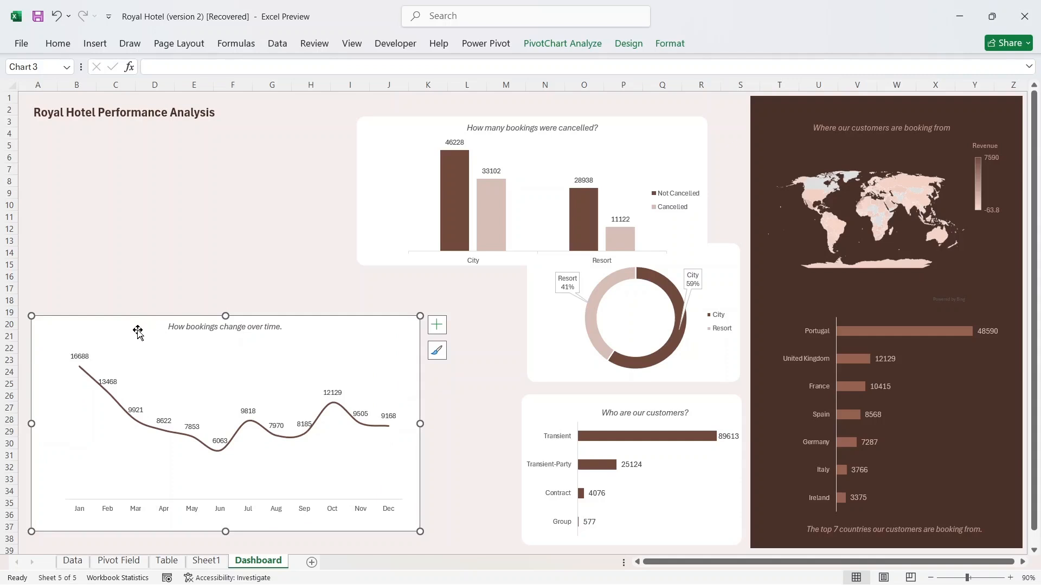
drag(140, 330, 186, 346)
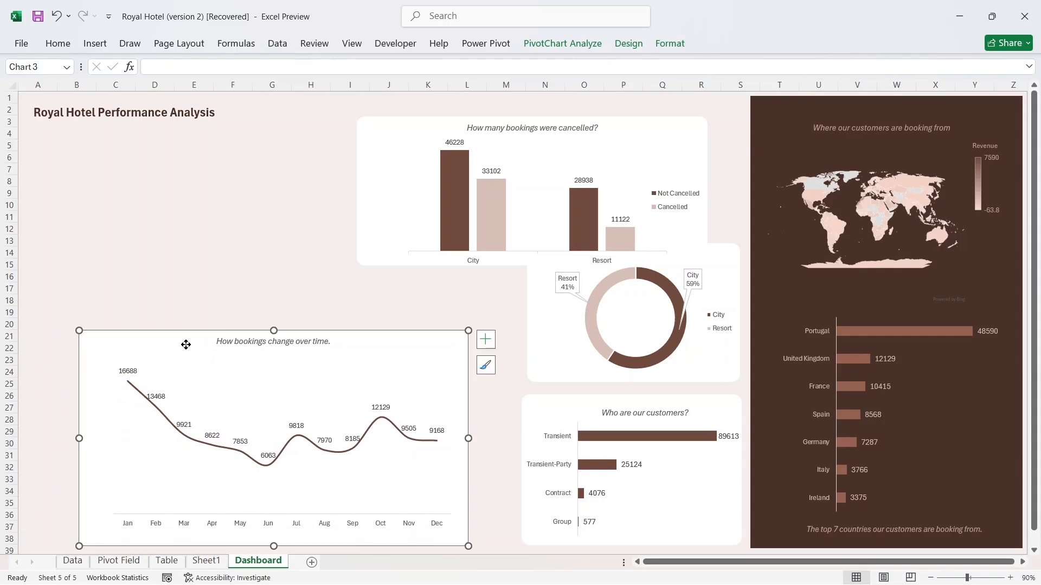
double_click(186, 346)
drag(186, 346, 137, 345)
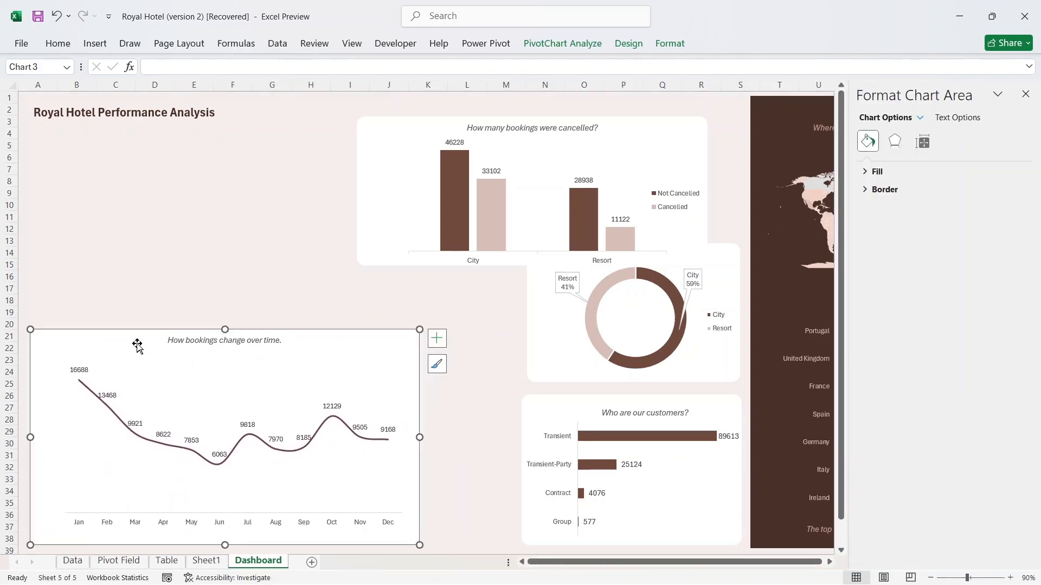
click(1026, 94)
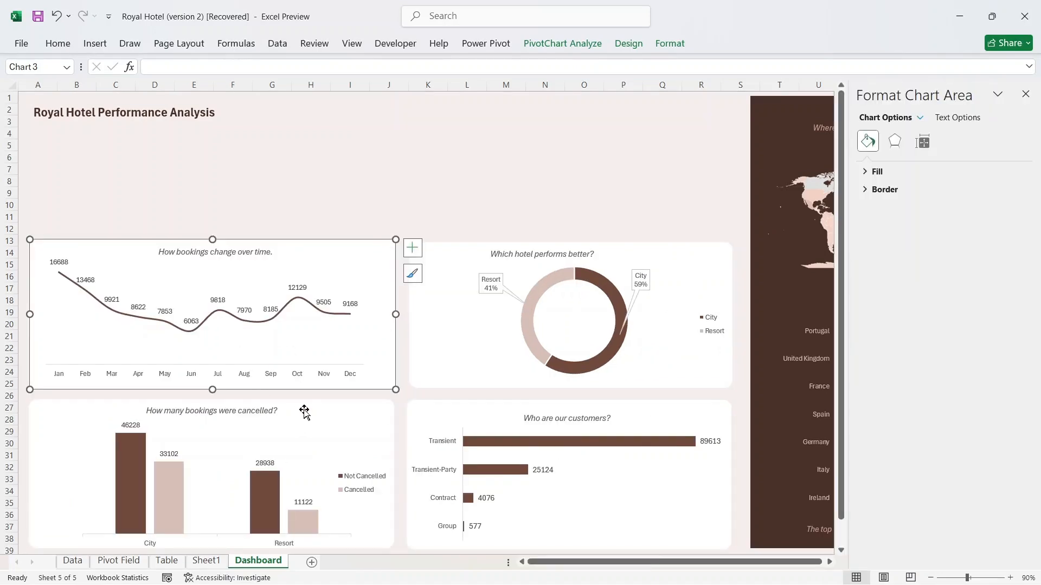
- Center the doughnut chart's title "Which hotel performs better?" above the ring and close the format pane
click(519, 156)
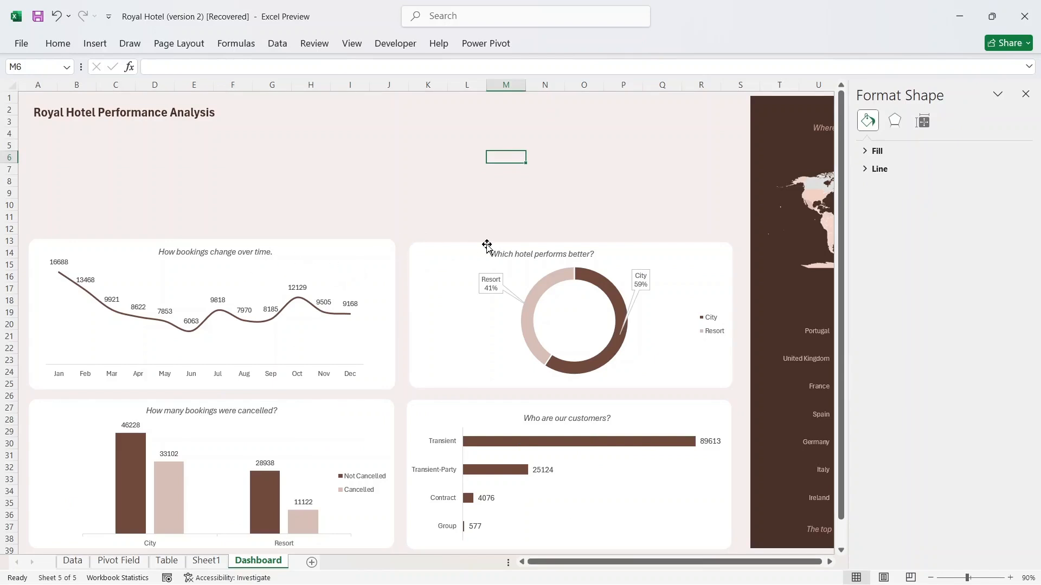
click(521, 253)
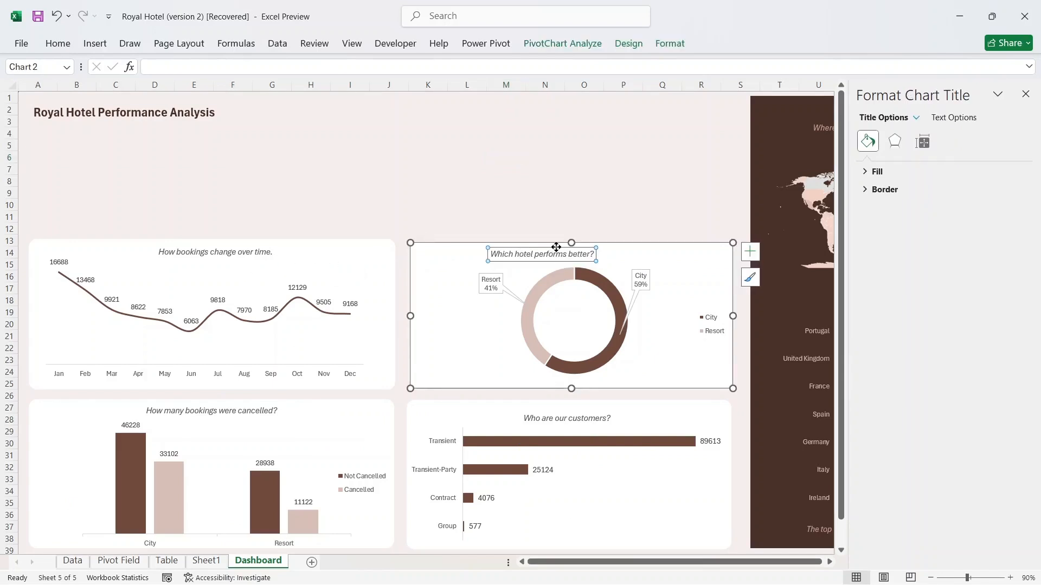
drag(557, 247, 588, 246)
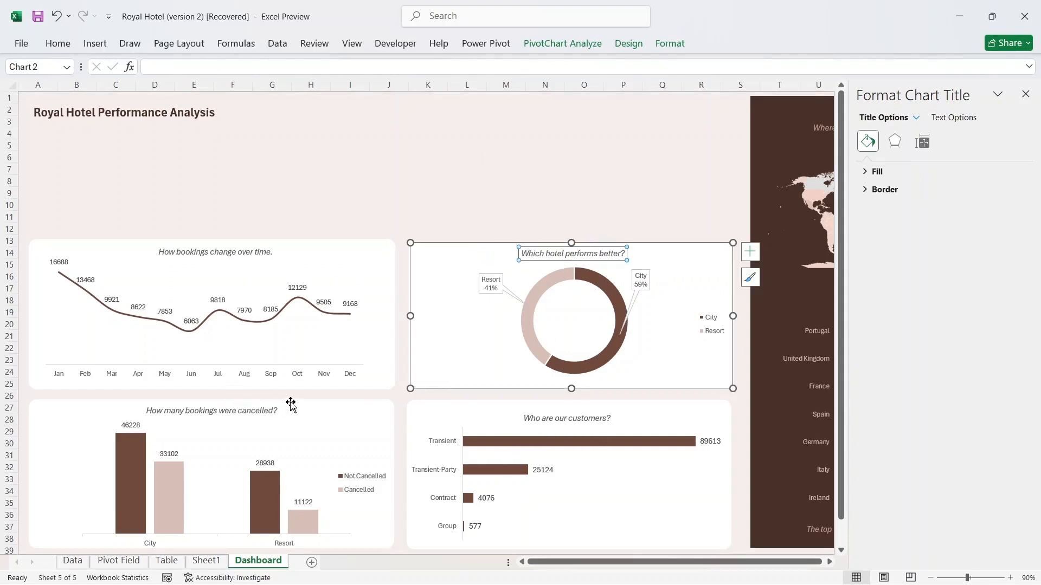
click(474, 228)
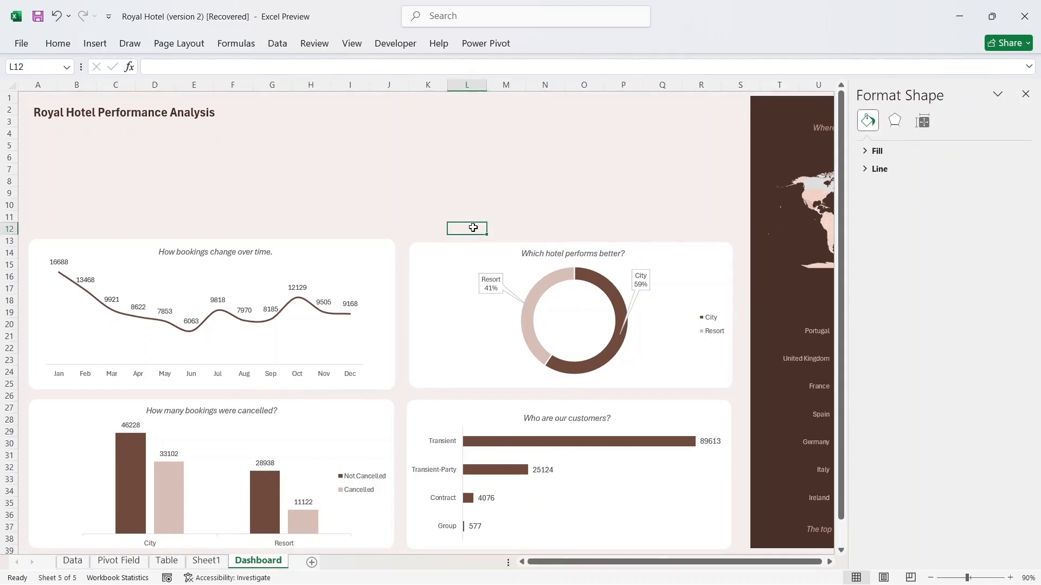
click(201, 108)
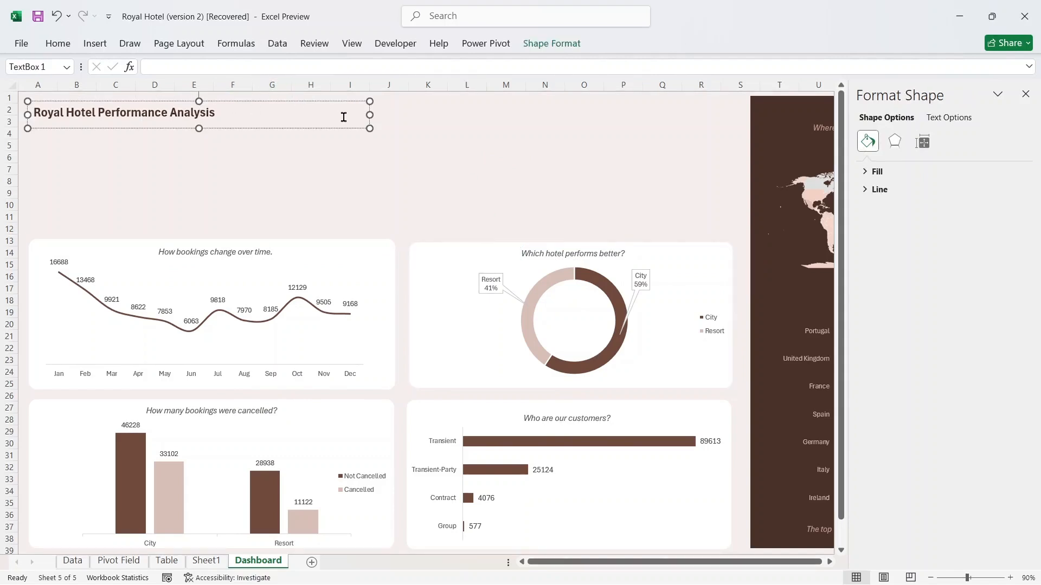
click(382, 155)
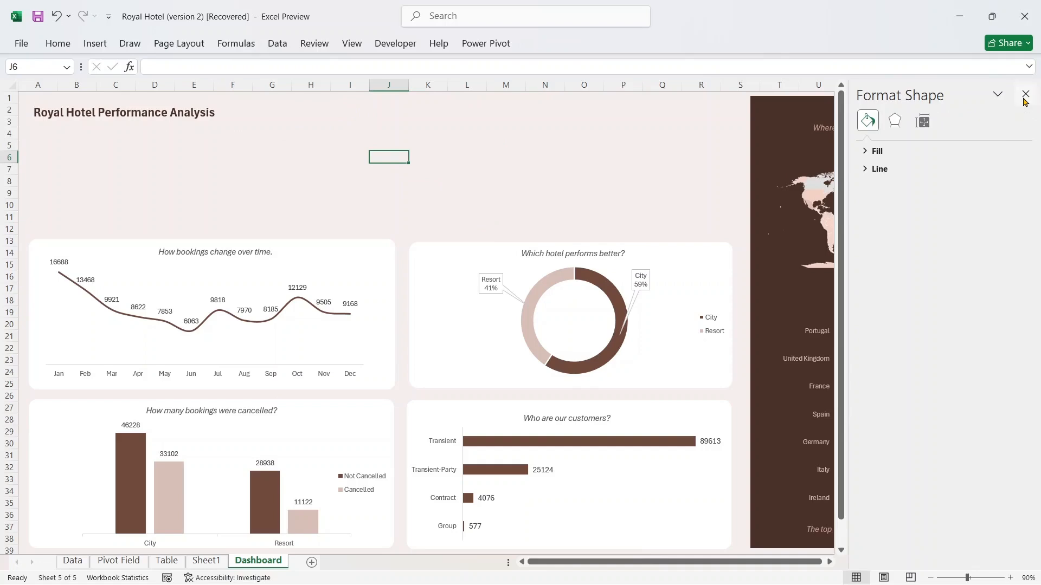
click(1025, 94)
- Draw a rounded rectangle between the dashboard title and the bookings chart, align it with the chart's edge, and narrow it to about column E
click(93, 45)
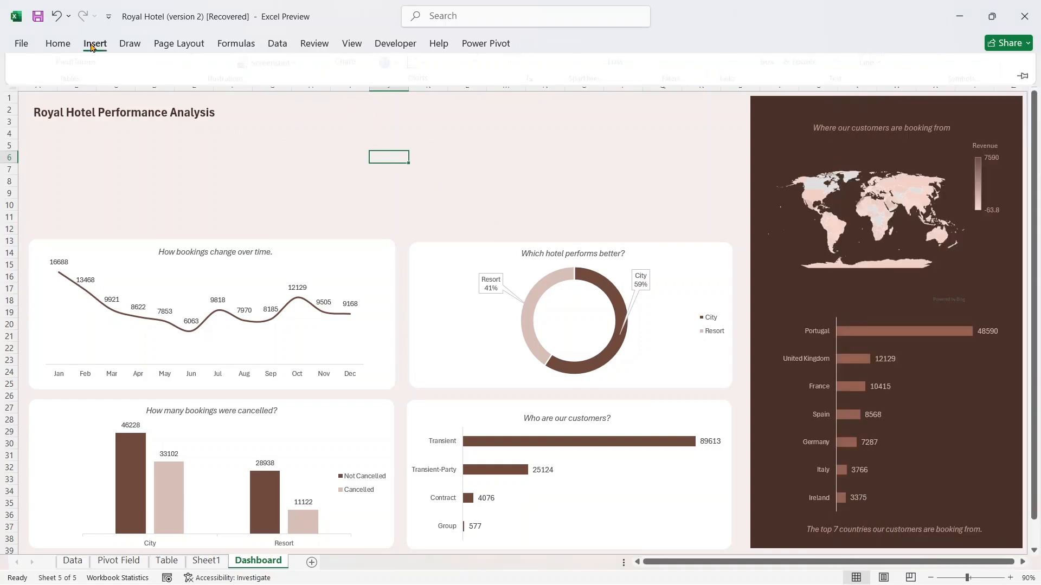
click(198, 81)
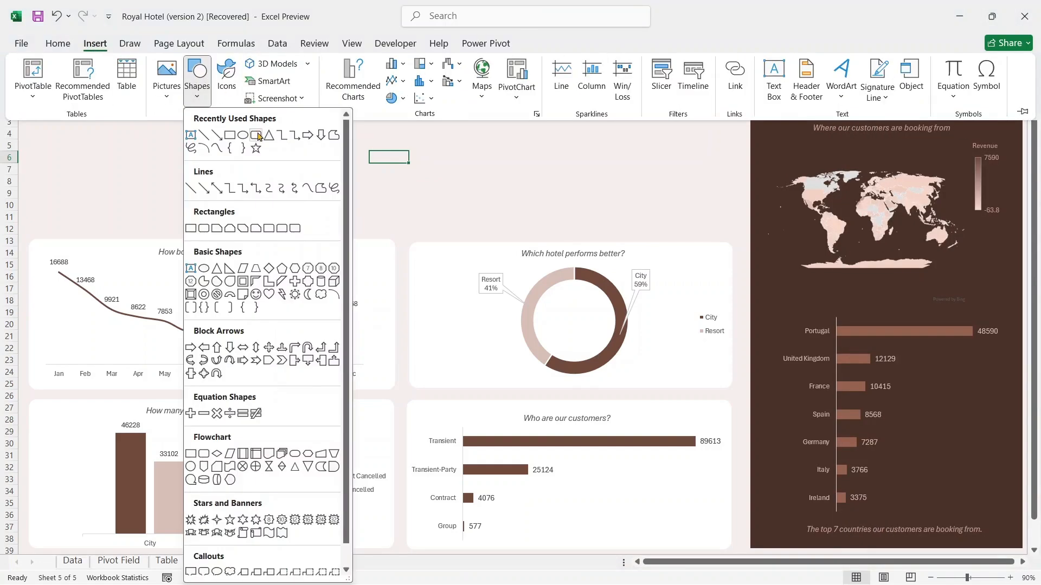
click(258, 139)
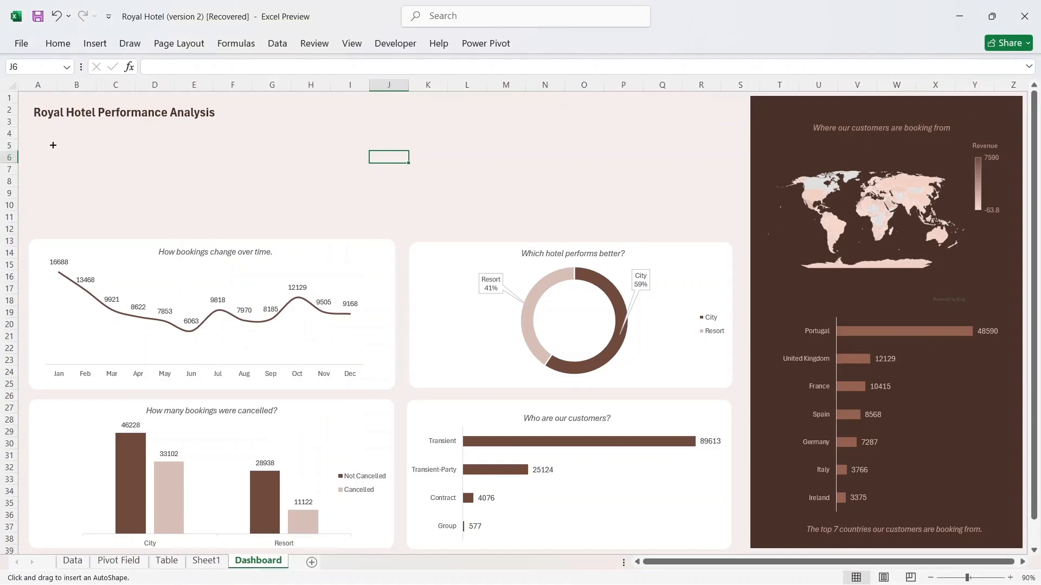
drag(47, 154, 250, 225)
mouse_move(170, 194)
mouse_down()
mouse_move(144, 197)
mouse_move(153, 192)
mouse_up()
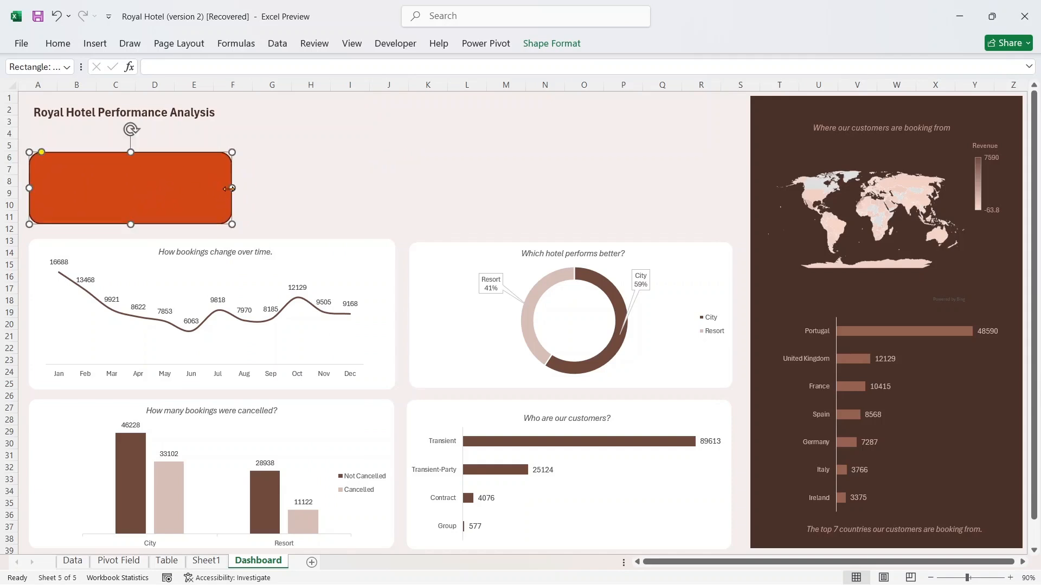
mouse_move(230, 188)
mouse_down()
mouse_move(186, 186)
mouse_move(215, 188)
mouse_up()
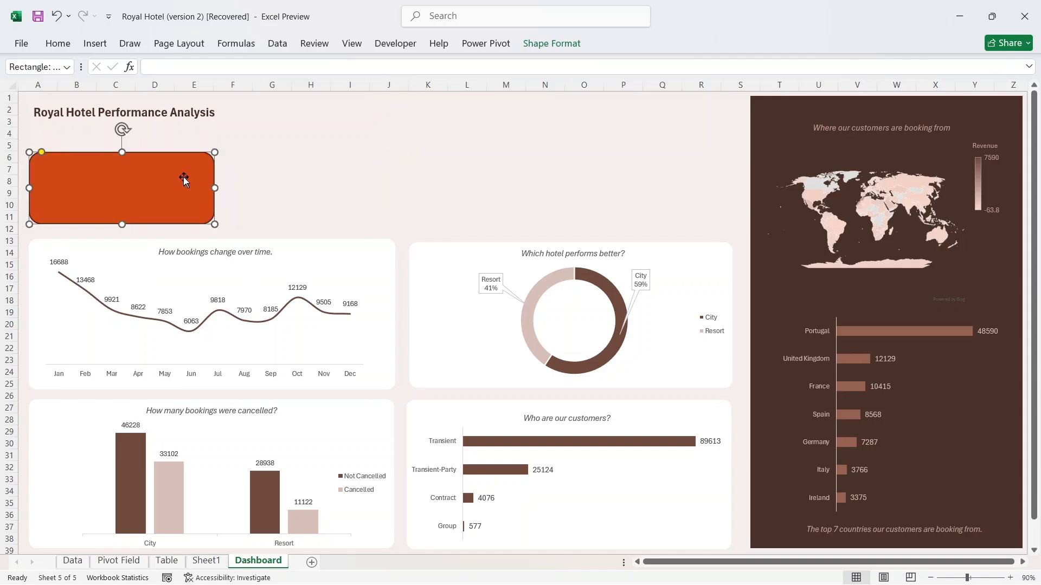
- Duplicate the rounded rectangle three times and spread the copies in a row above the charts
key(ctrl+d)
key(ctrl+d)
key(ctrl+d)
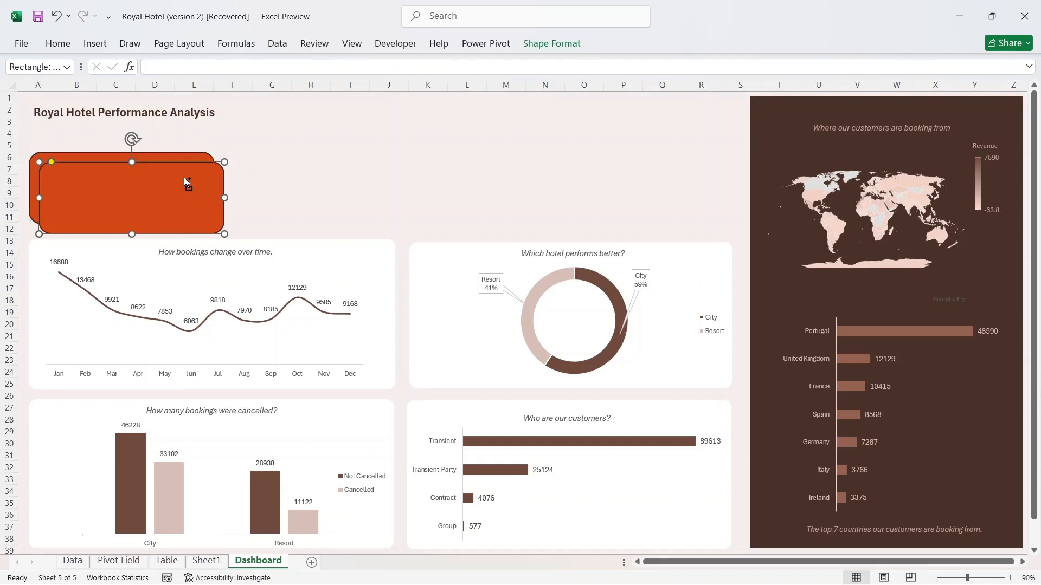
drag(191, 203, 703, 190)
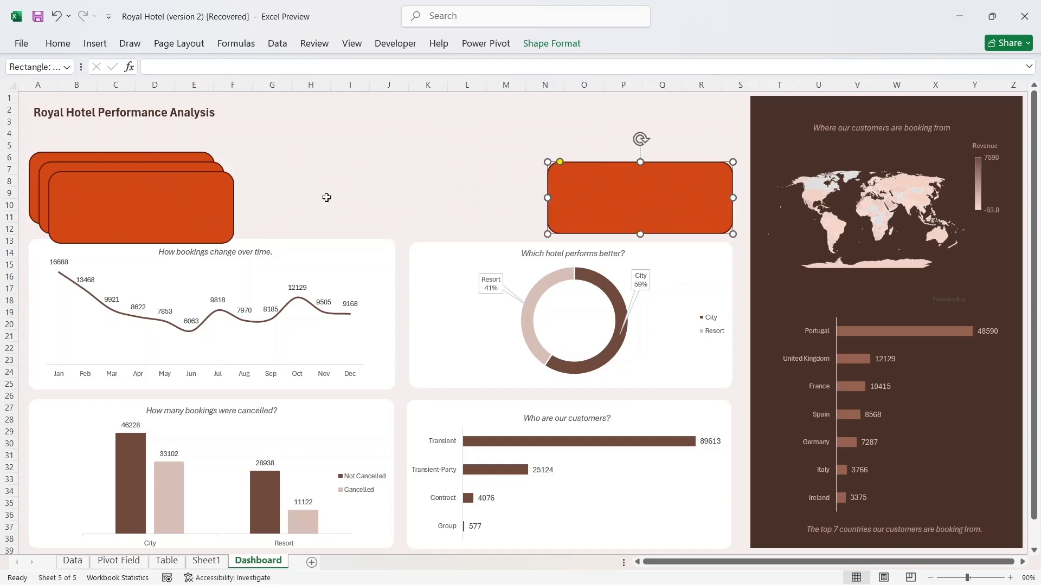
drag(201, 198, 501, 186)
click(187, 198)
drag(187, 198, 309, 193)
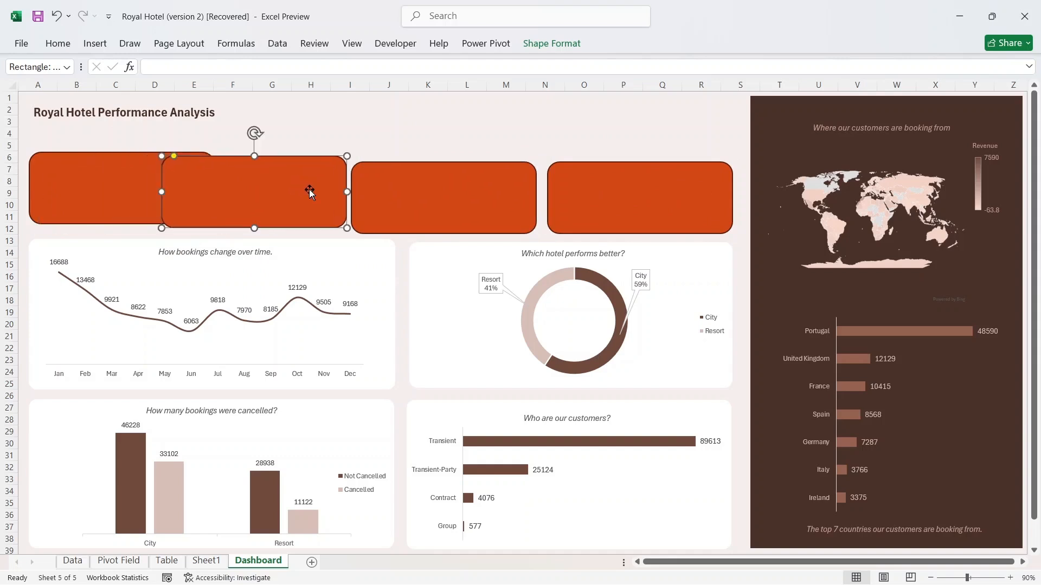
- Narrow each of the four orange cards so that none of them overlap in the row above the charts
click(124, 202)
drag(213, 189, 140, 197)
click(194, 182)
click(117, 184)
click(389, 191)
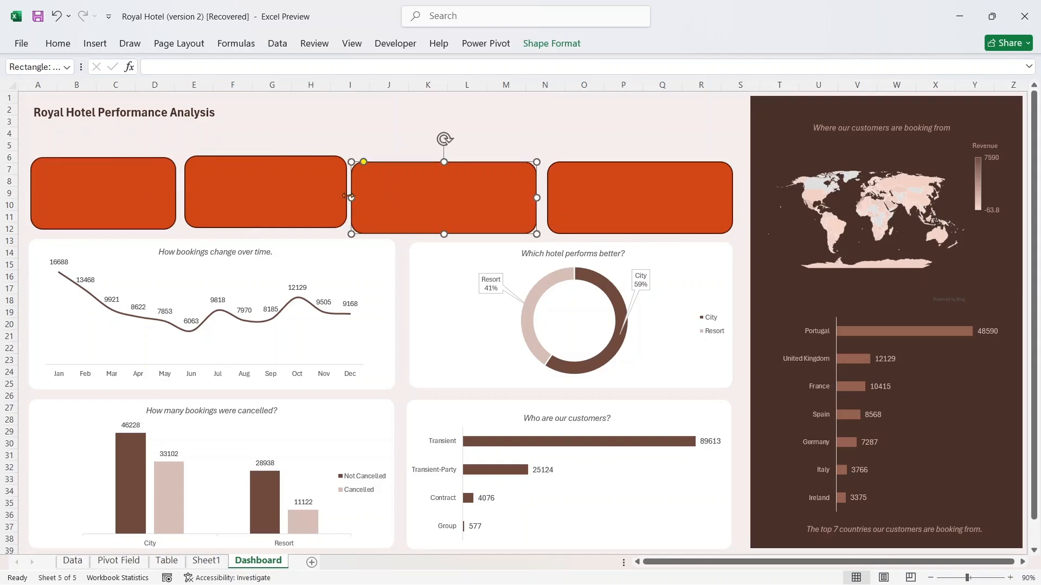
drag(351, 198, 377, 198)
click(573, 187)
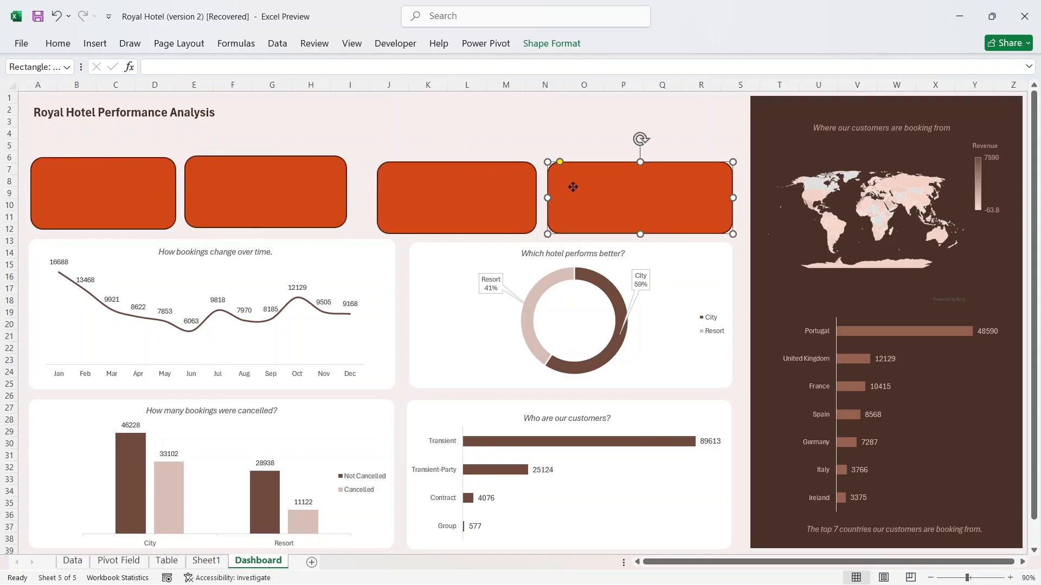
drag(548, 197, 613, 197)
- Move the third card to start at the doughnut chart's edge and the second card to end at the bookings chart's edge
click(502, 202)
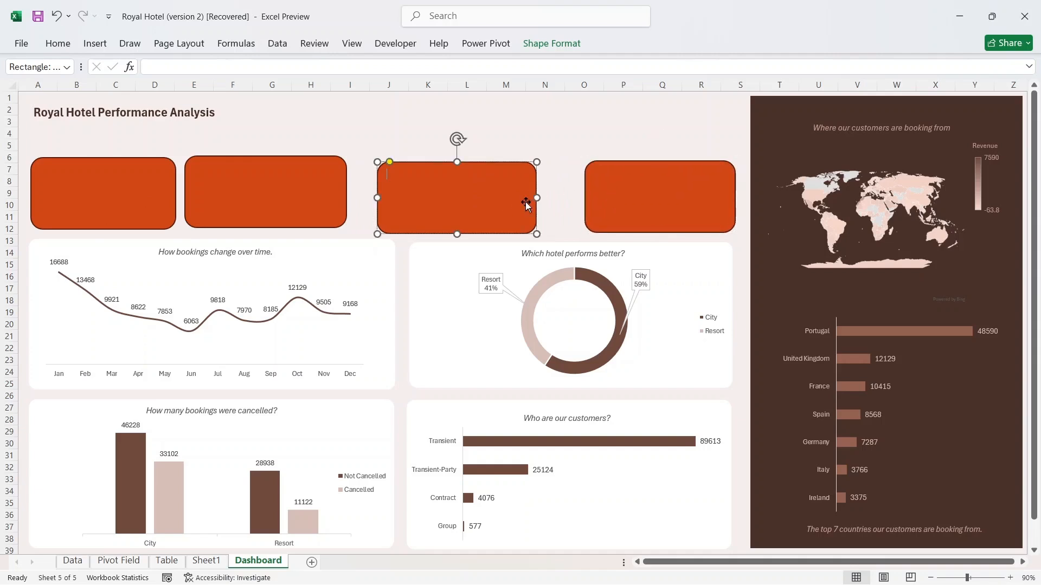
drag(508, 199, 540, 198)
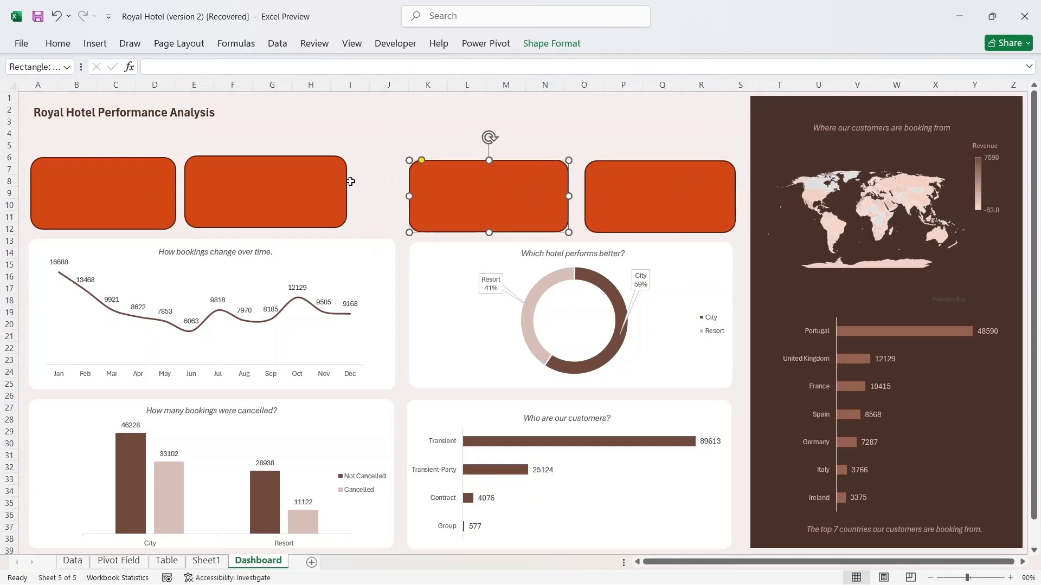
click(330, 179)
drag(330, 179, 380, 181)
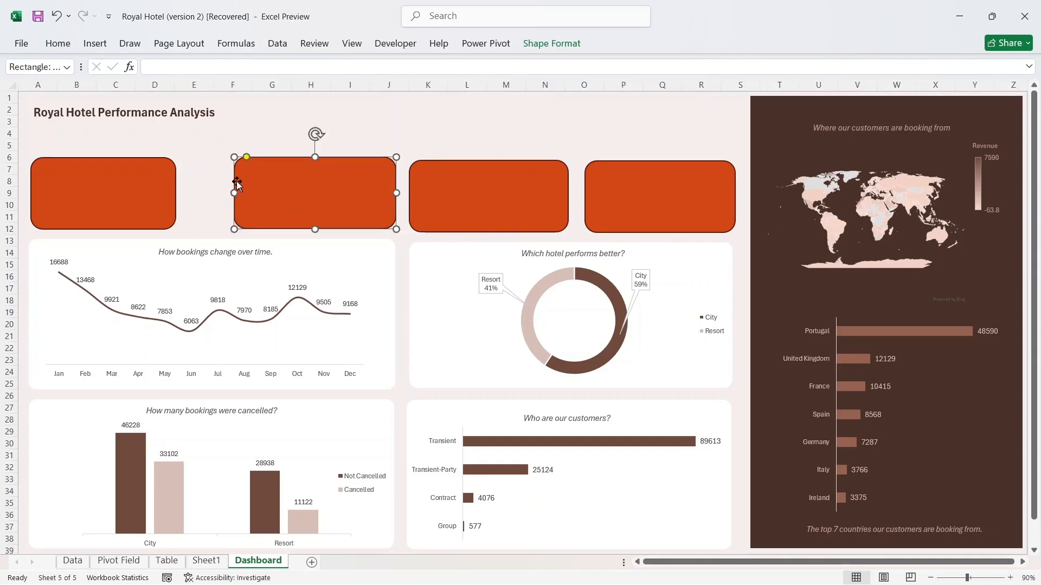
- Widen the first card to about the end of column E and lift it slightly
click(156, 191)
mouse_move(175, 193)
mouse_down()
mouse_move(191, 195)
mouse_move(158, 179)
mouse_move(162, 191)
mouse_up()
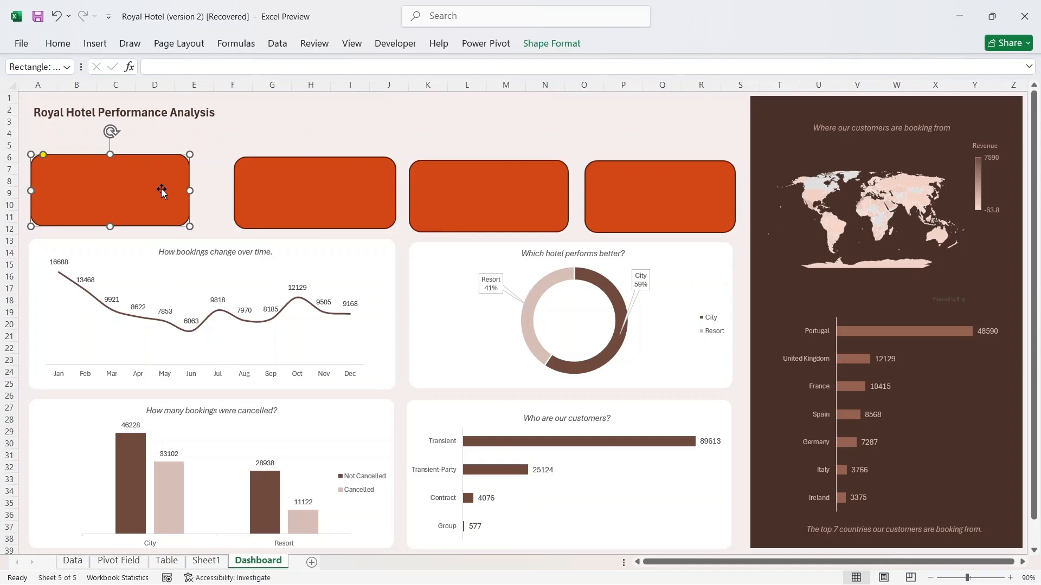
click(170, 123)
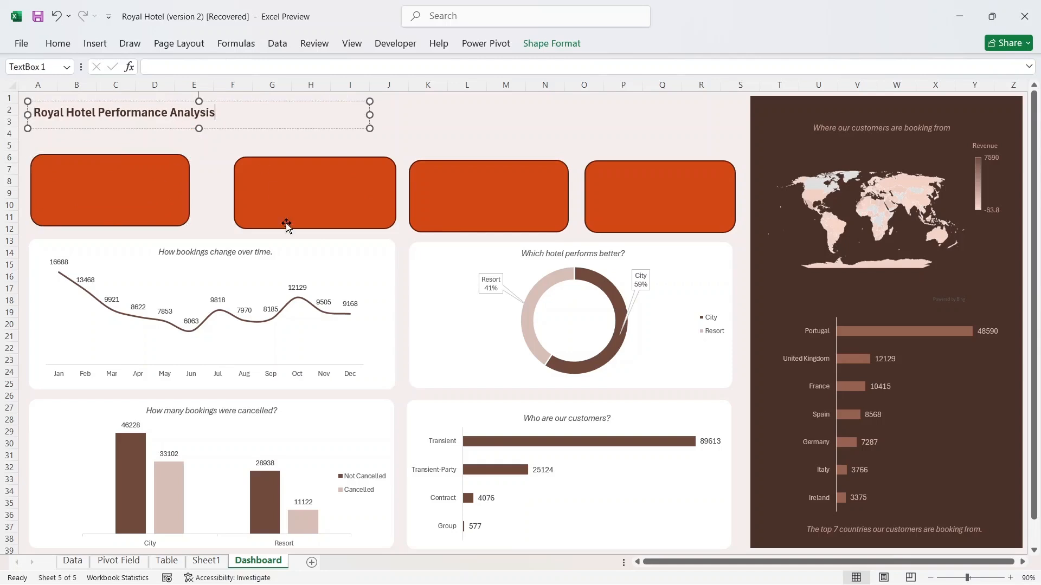
- Fill the first card with the brown used in the charts and remove its outline
click(135, 202)
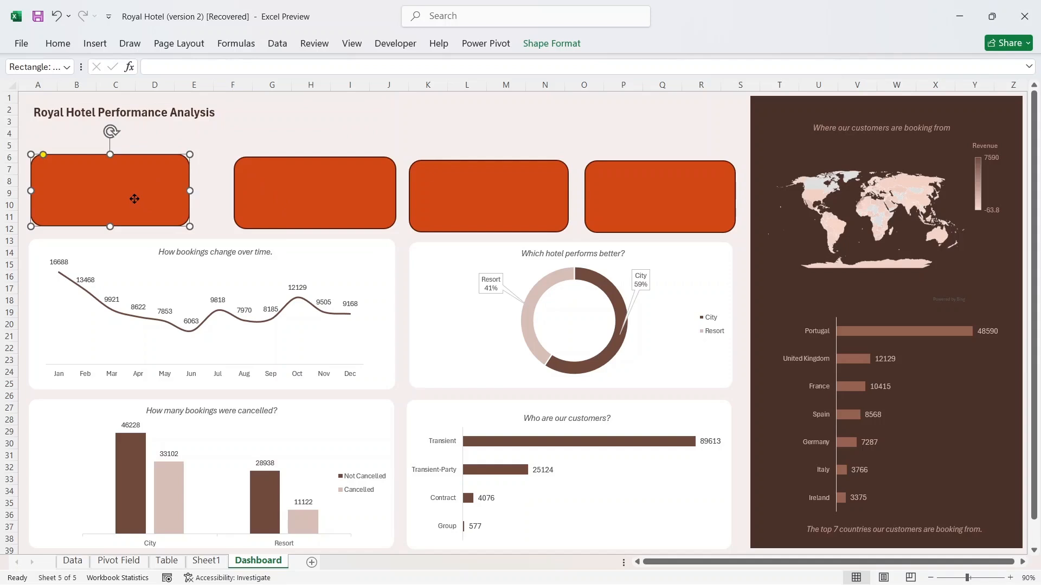
right_click(135, 200)
click(179, 157)
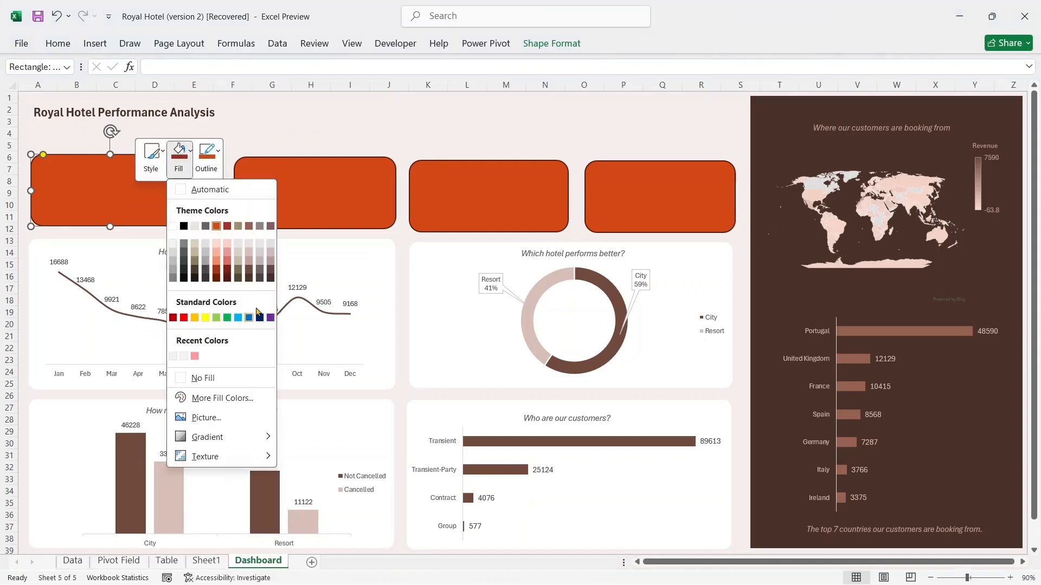
click(250, 269)
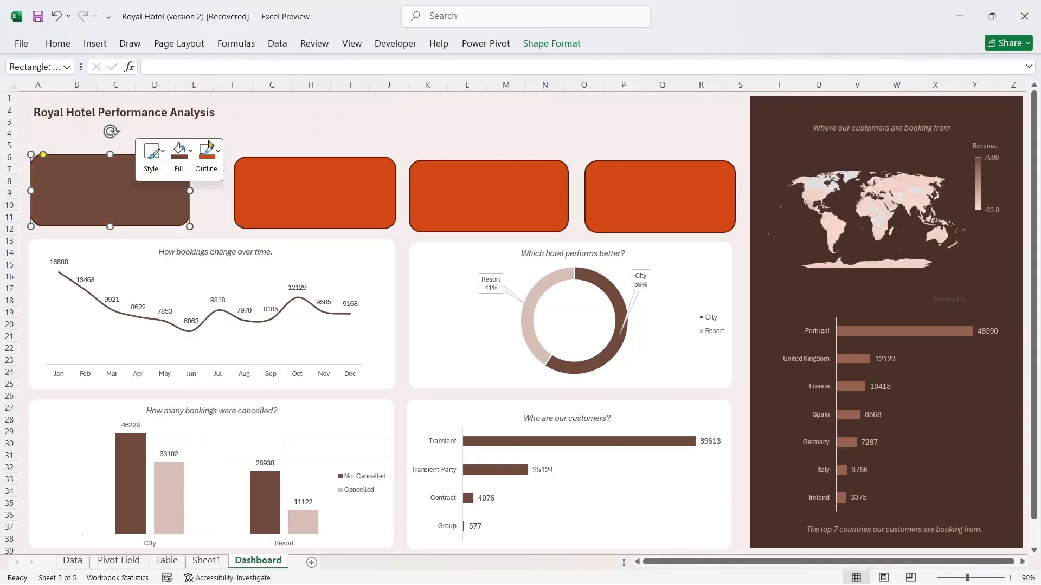
click(182, 158)
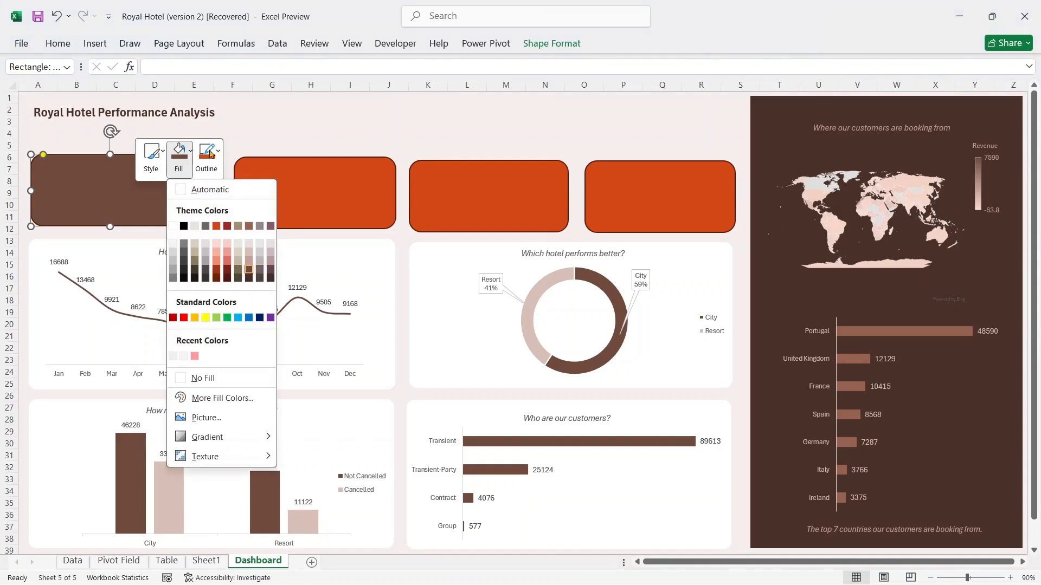
click(208, 154)
click(207, 154)
click(225, 377)
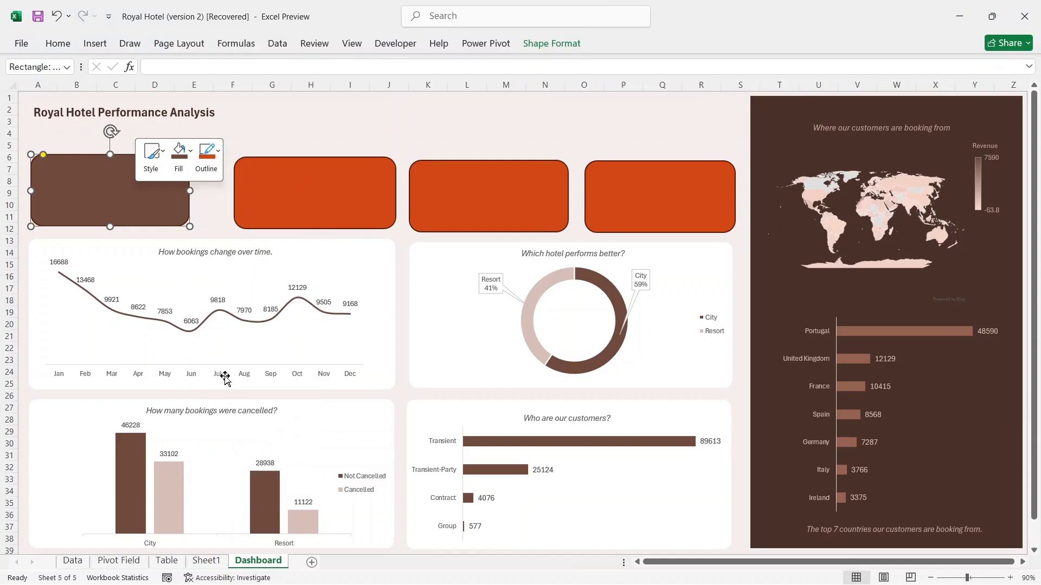
- Delete the three orange cards and make the remaining card narrower with a dark brown fill
click(357, 158)
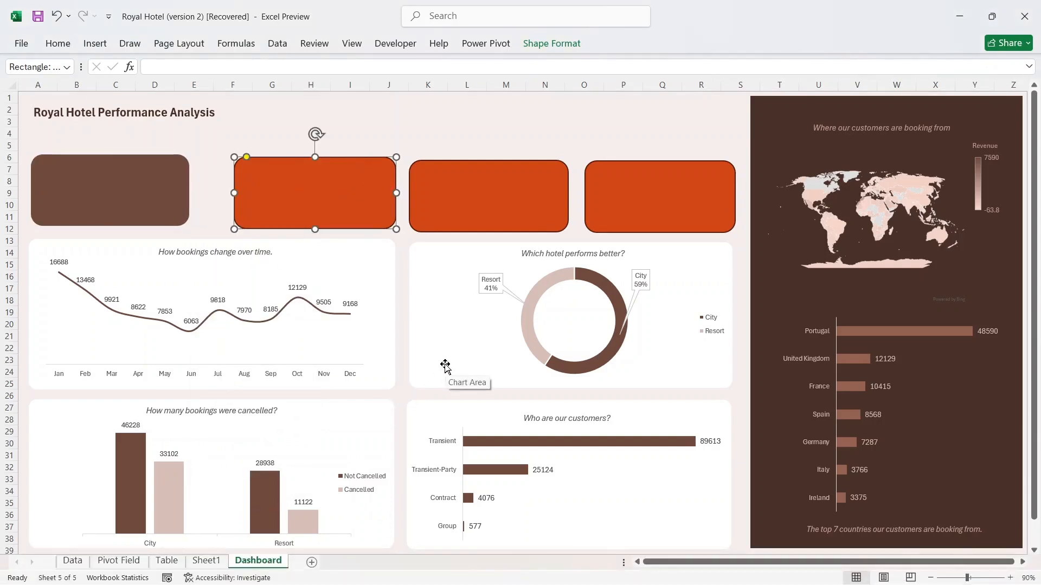
click(117, 173)
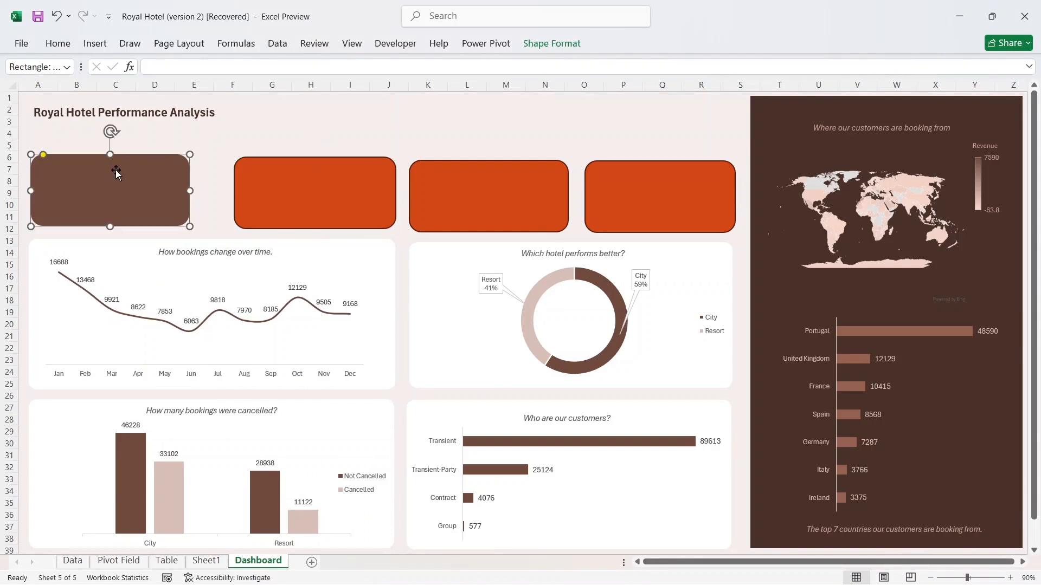
click(348, 185)
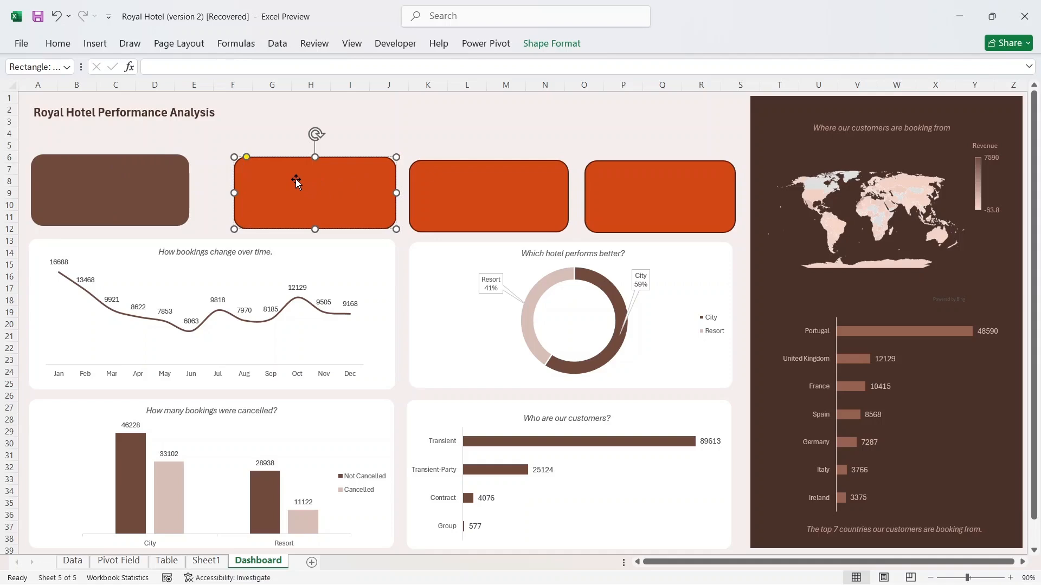
key(Escape)
key(Escape)
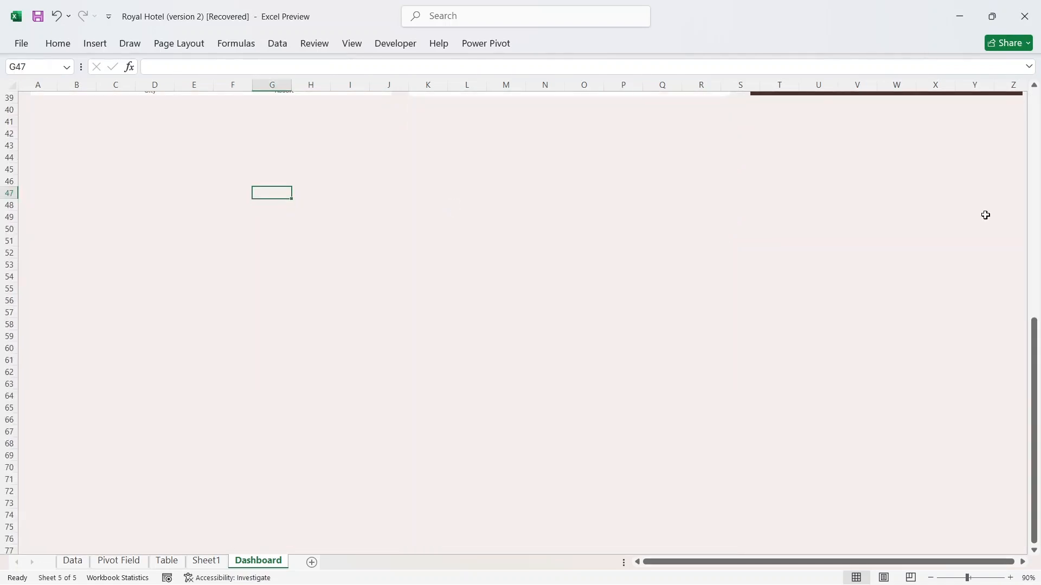
drag(1038, 354, 1037, 142)
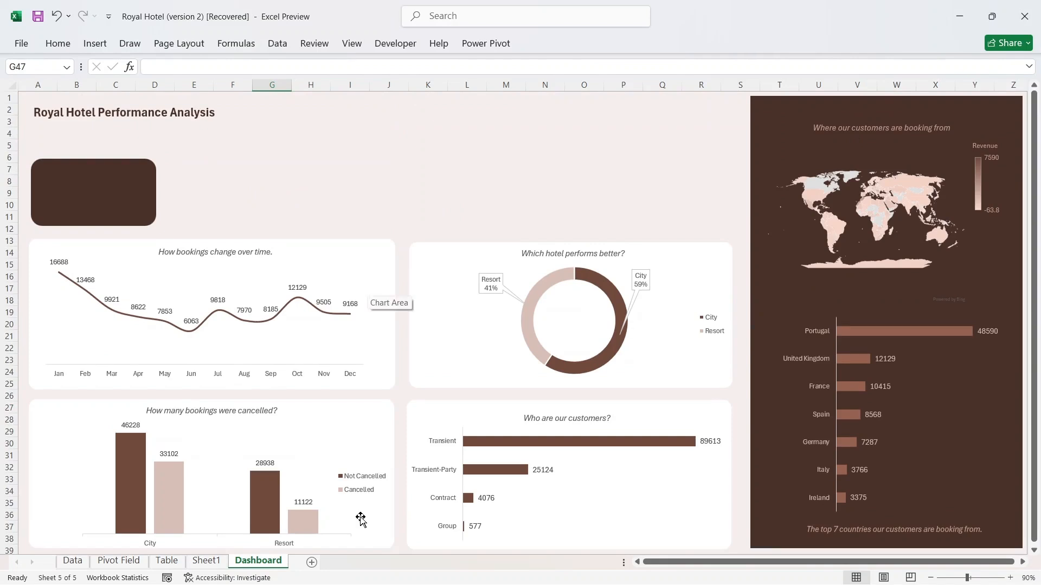
- Stretch the remaining card into a dark brown banner spanning both chart columns, ending at the doughnut chart's outer edge
click(136, 188)
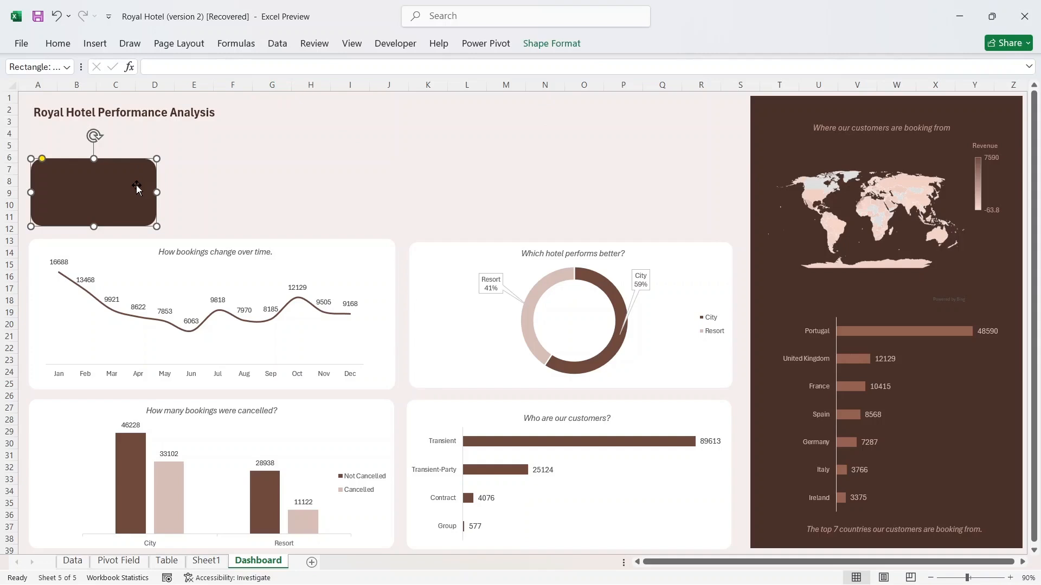
drag(186, 188, 519, 193)
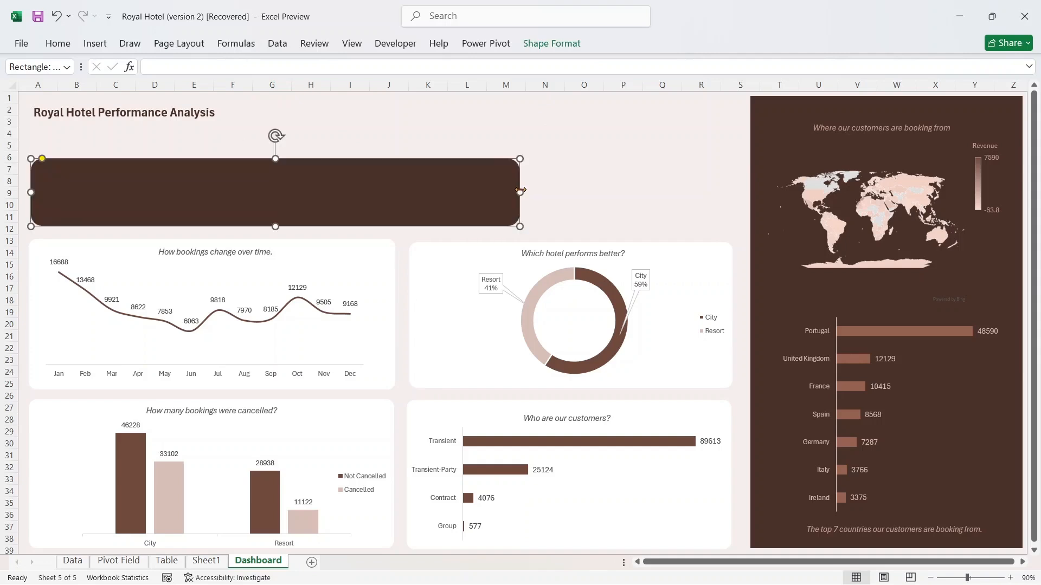
right_click(461, 180)
click(505, 137)
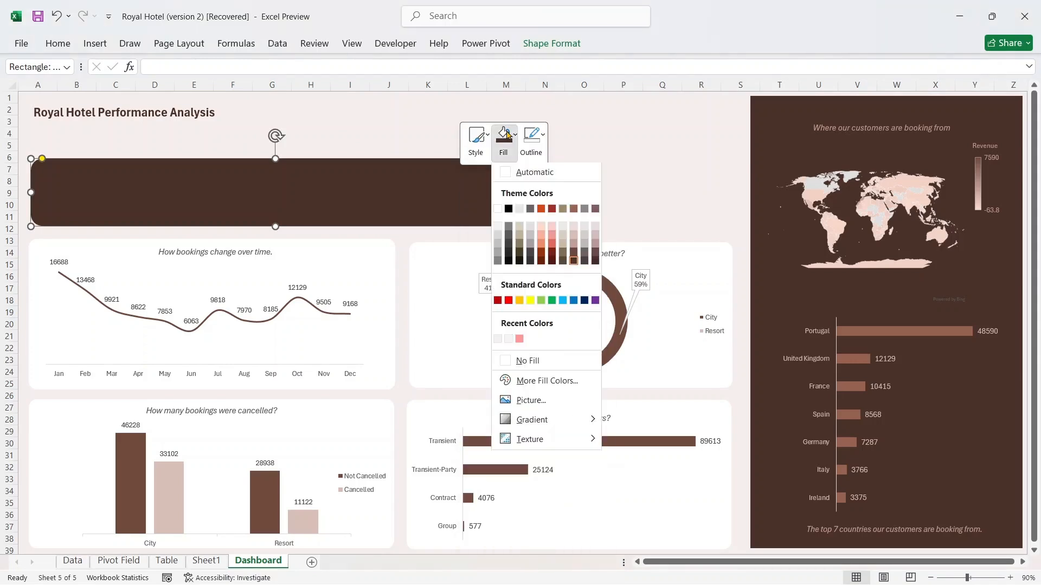
click(574, 262)
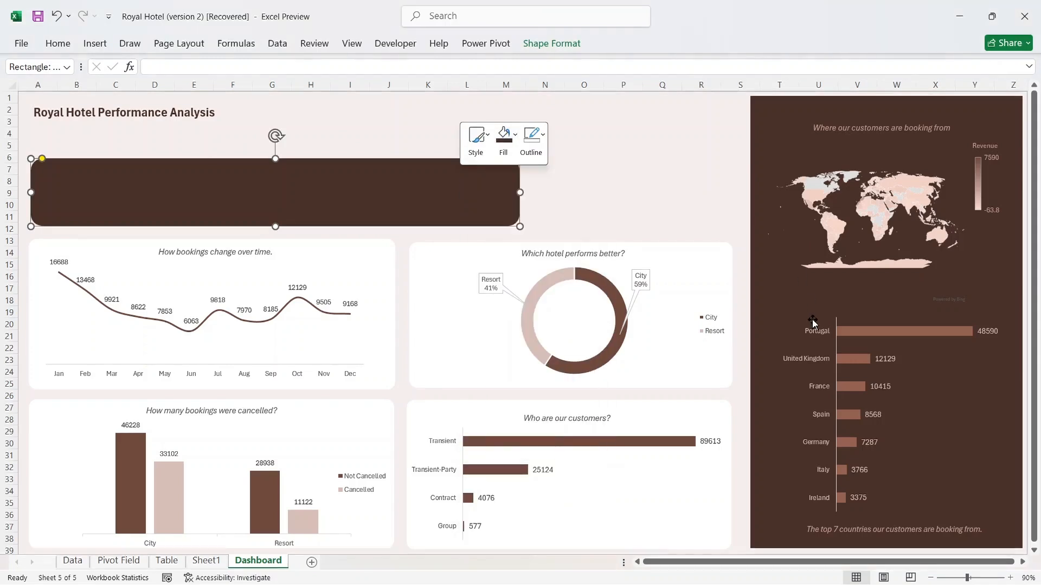
drag(519, 192, 733, 217)
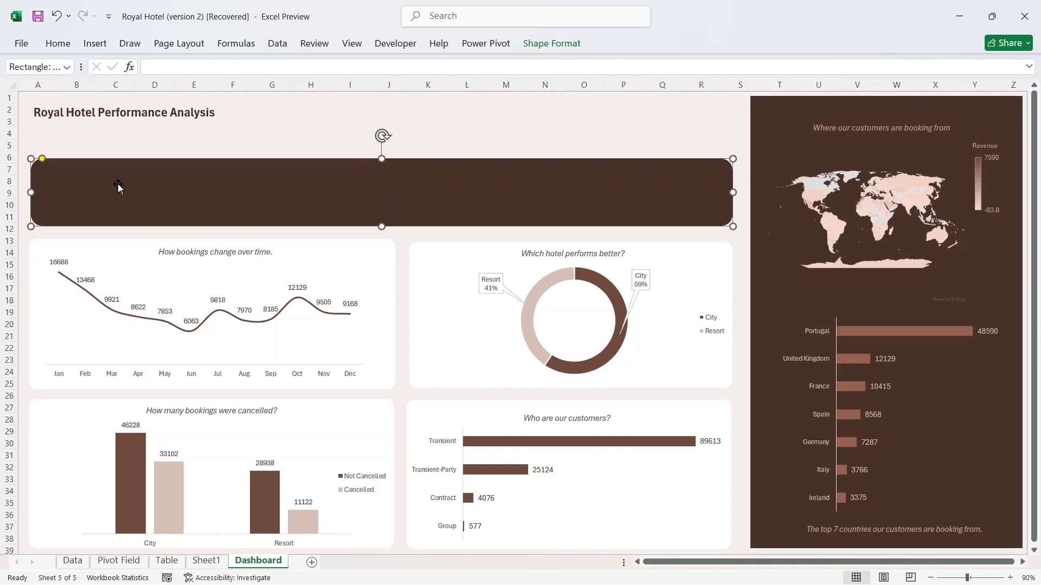
- Set the dashboard title's font size to 18, align its text box with the banner's edge, and make the box slightly taller
click(154, 109)
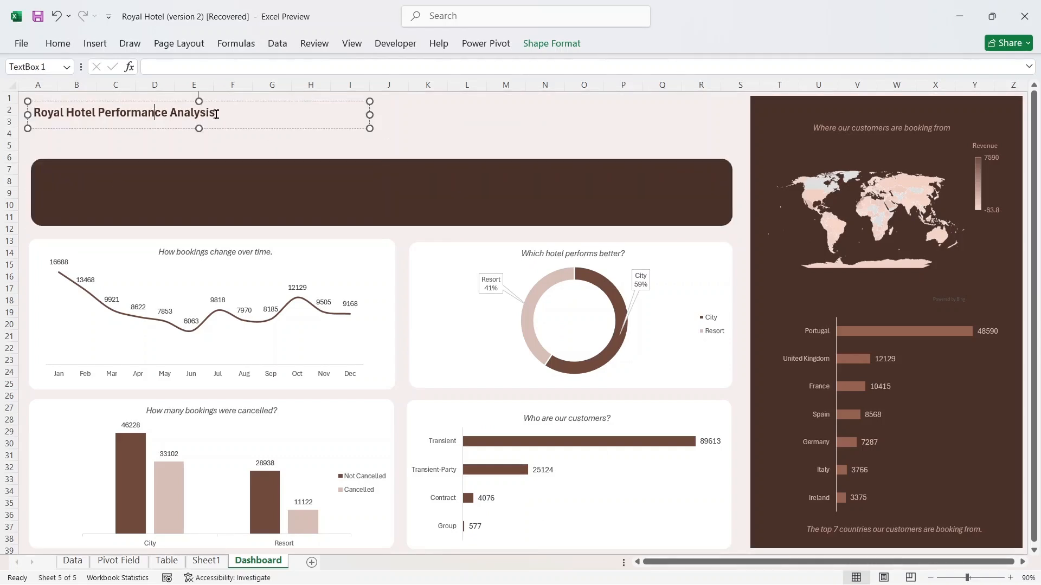
drag(228, 112, 33, 112)
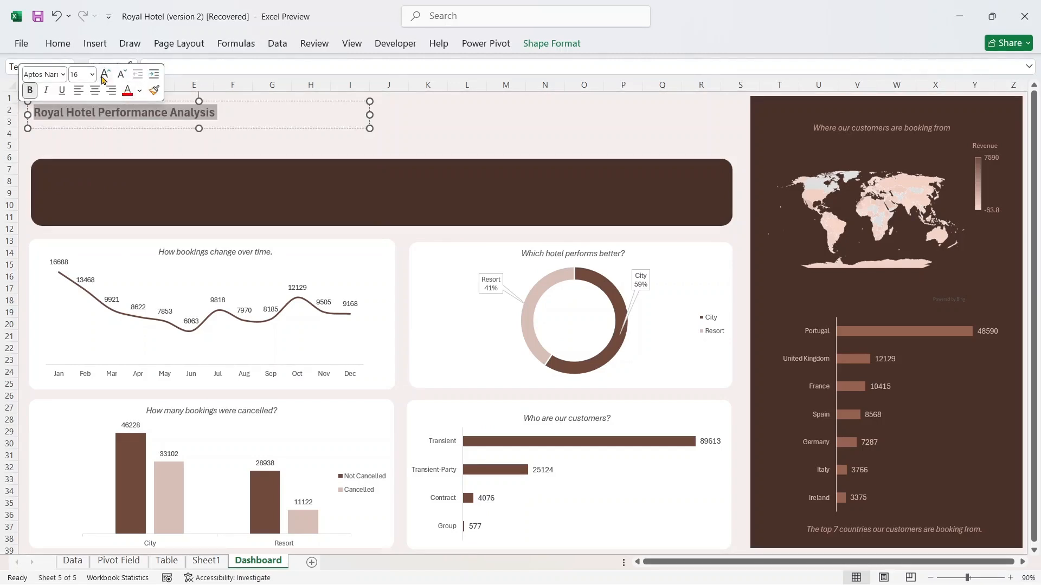
click(105, 74)
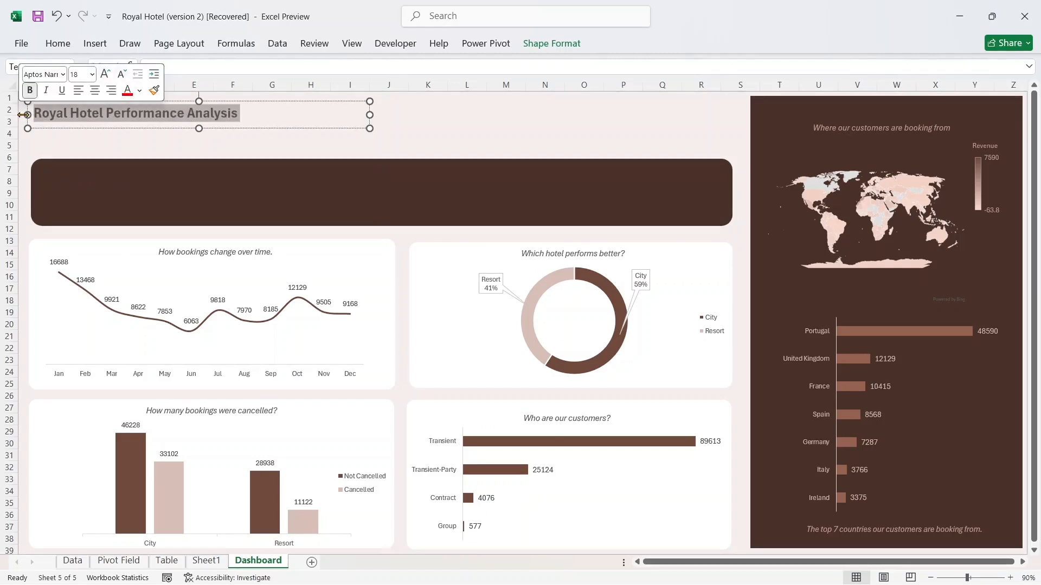
drag(24, 114, 29, 114)
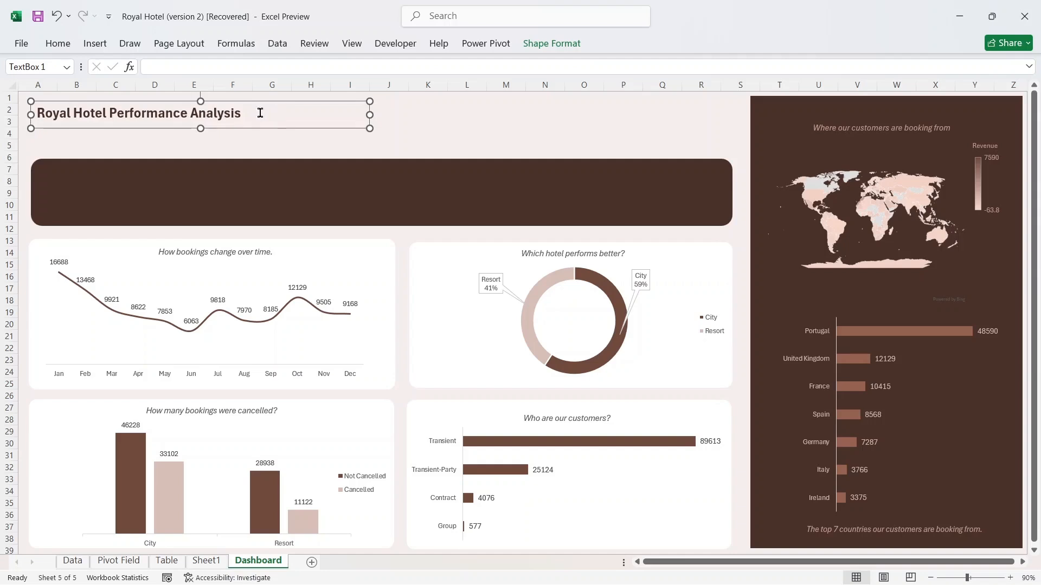
drag(200, 126, 200, 132)
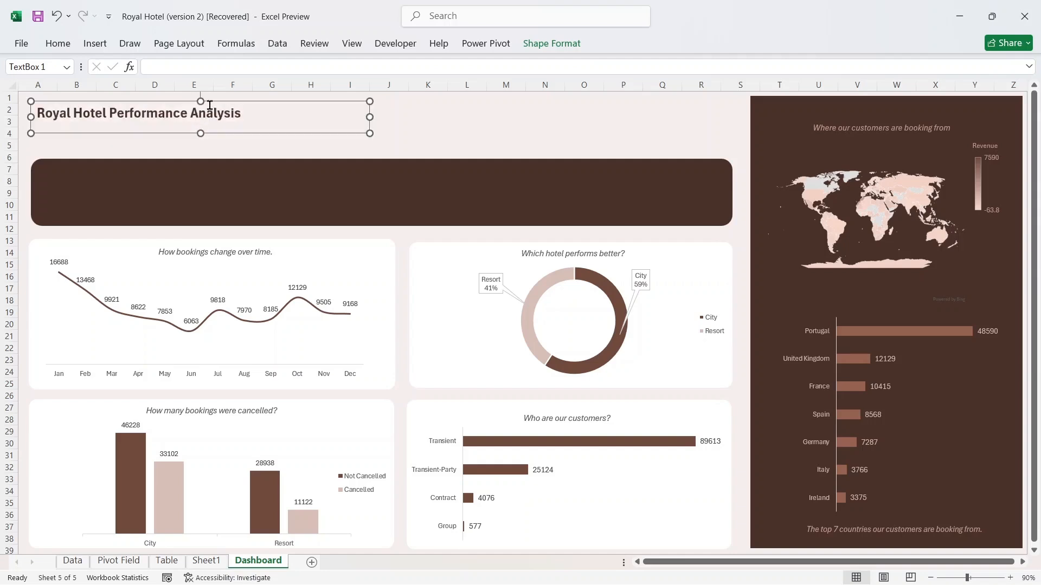
click(439, 127)
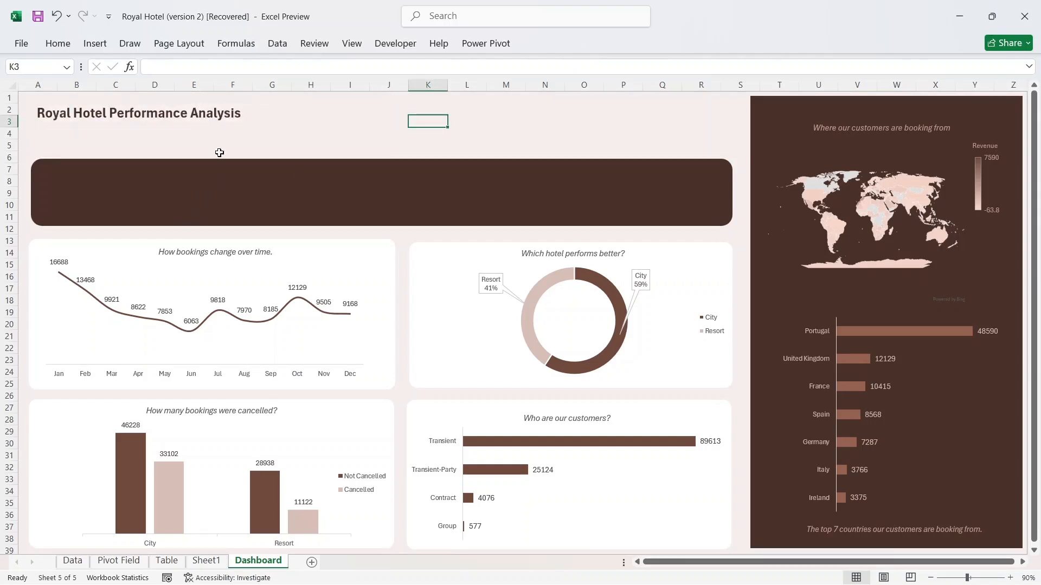
click(217, 116)
click(452, 146)
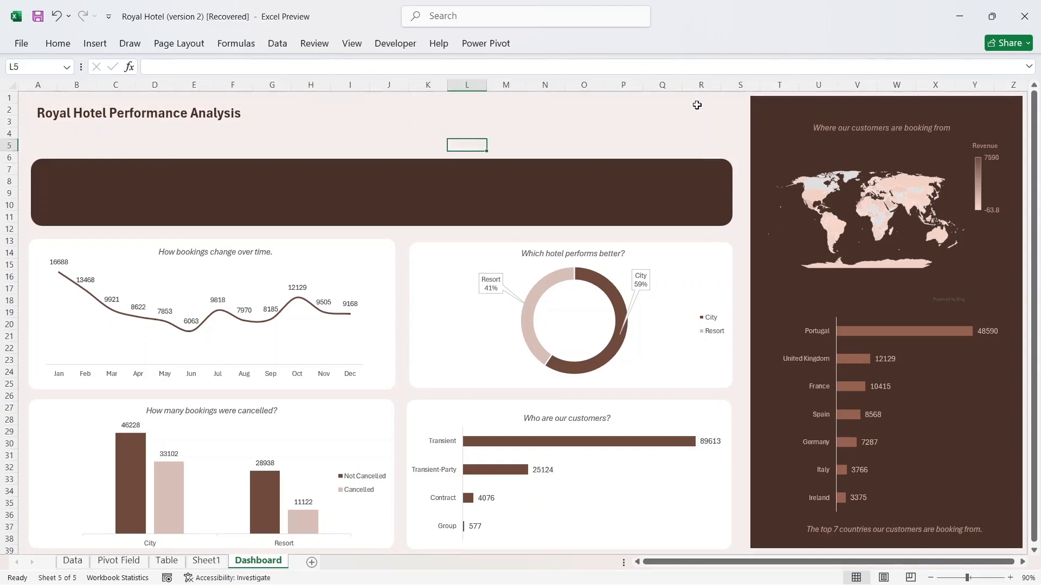
click(724, 190)
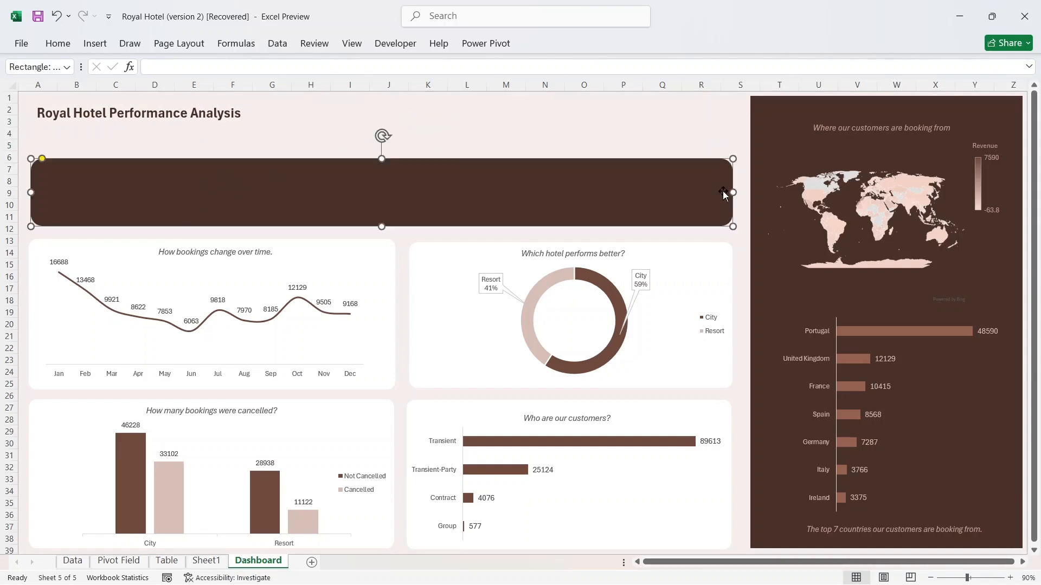
click(699, 126)
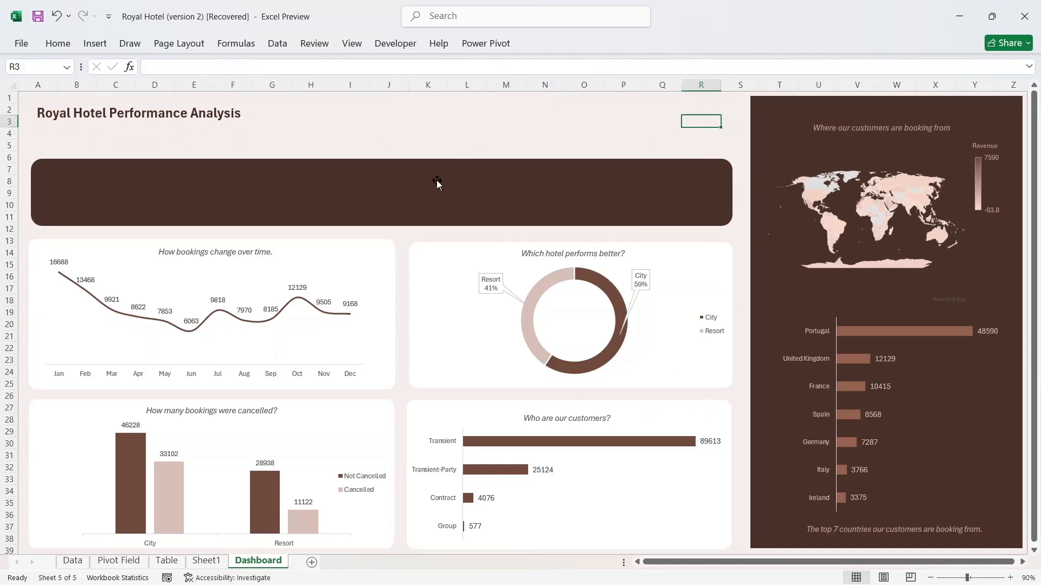
- Copy the cancelled bookings pivot table from the Pivot Field sheet into cell B4 of a new worksheet
click(118, 561)
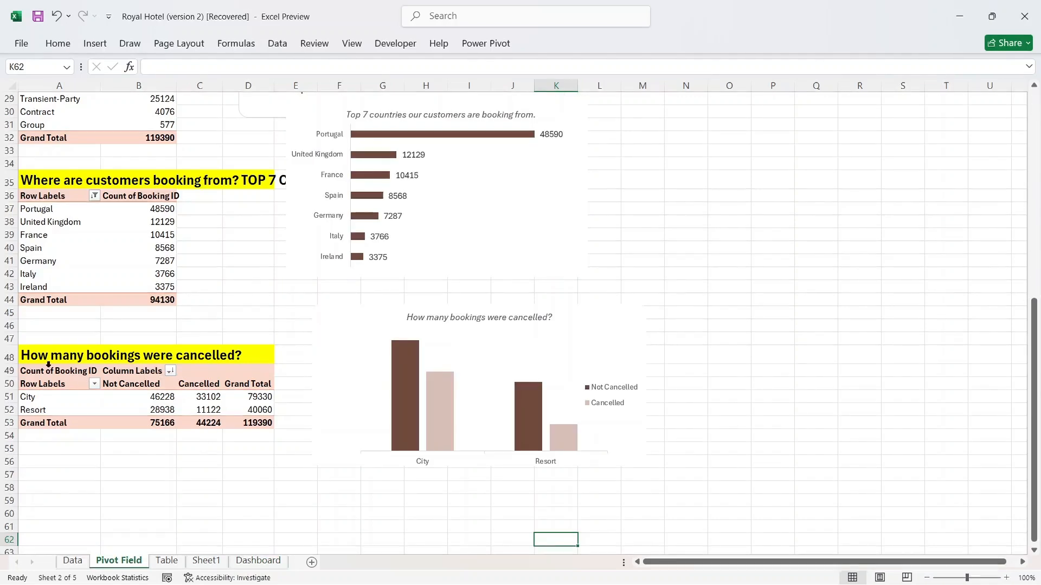
drag(44, 374, 252, 431)
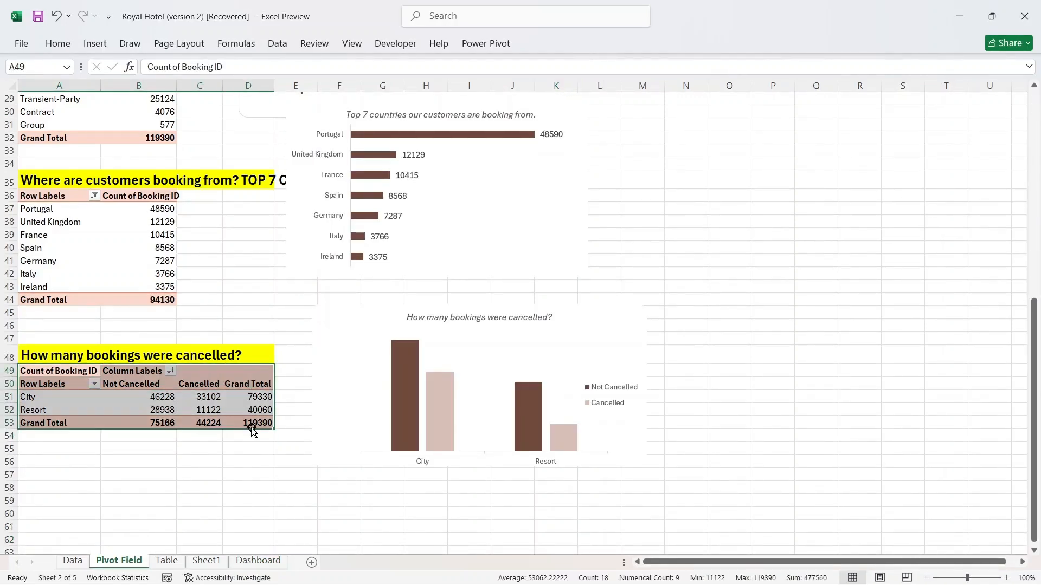
key(ctrl+c)
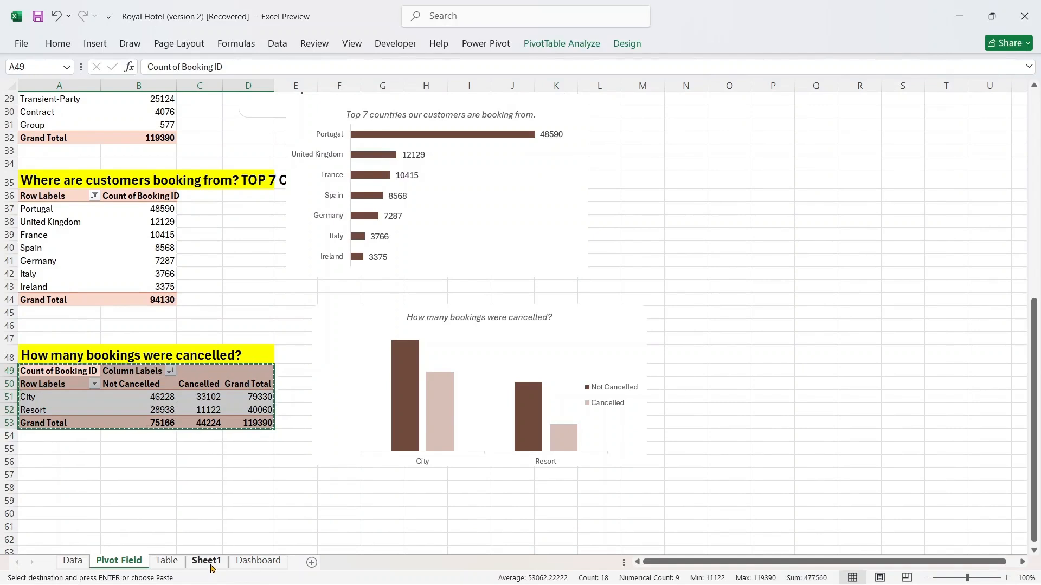
click(311, 564)
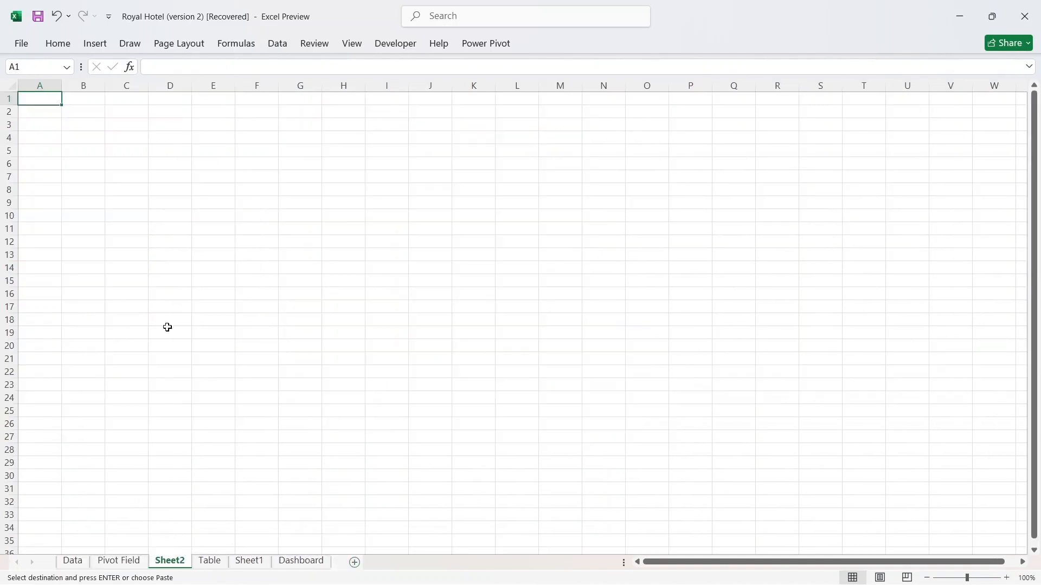
click(82, 141)
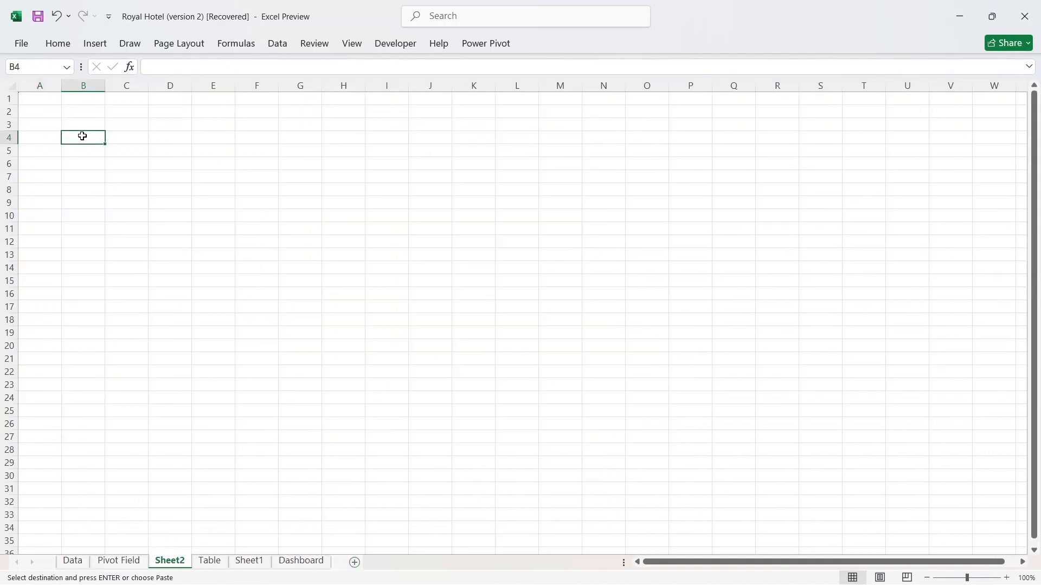
key(ctrl+v)
- Rename the new sheet KPI
double_click(174, 561)
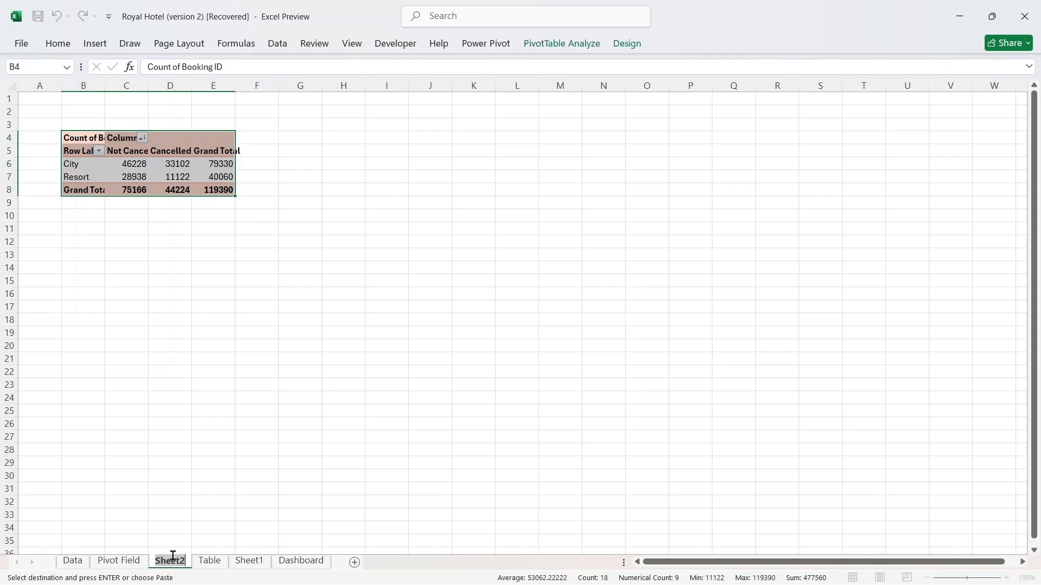
key(Return)
key(BackSpace)
key(ctrl+a)
key(BackSpace)
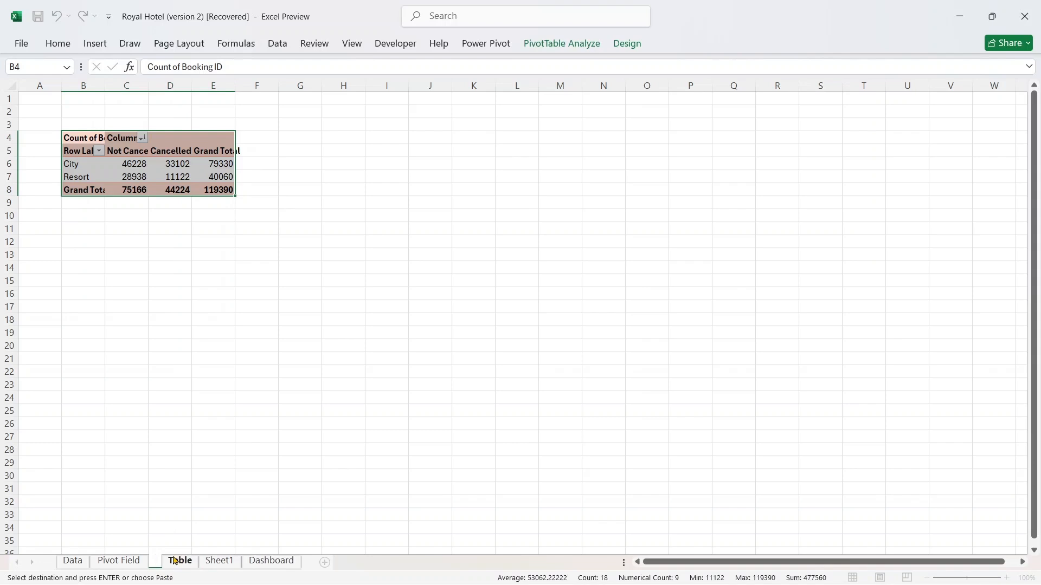
text(KPI)
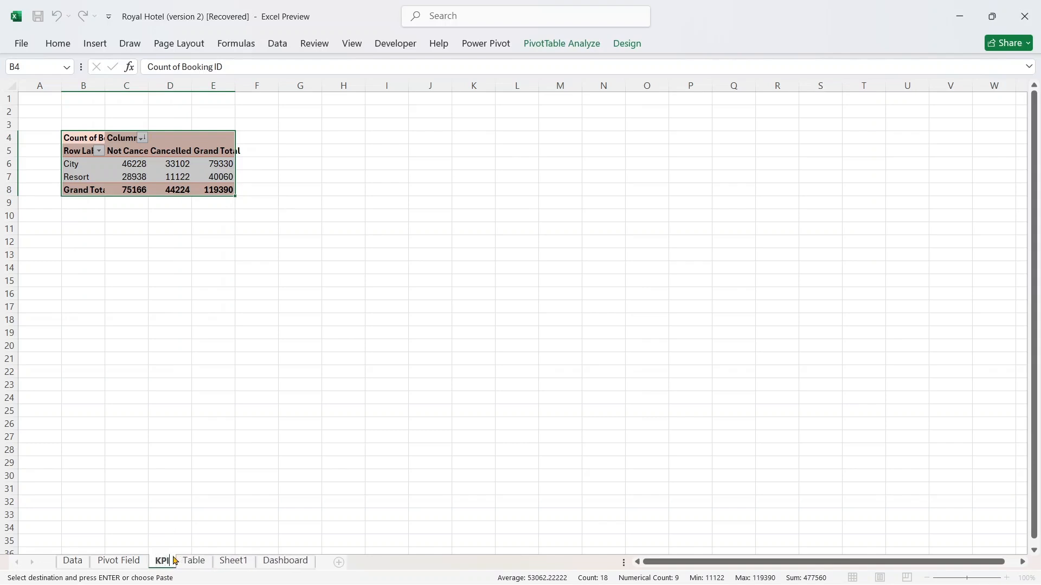
key(Return)
- Remove all column, value and row fields from the copied pivot table and save the workbook as Royal Hotel 2
click(137, 175)
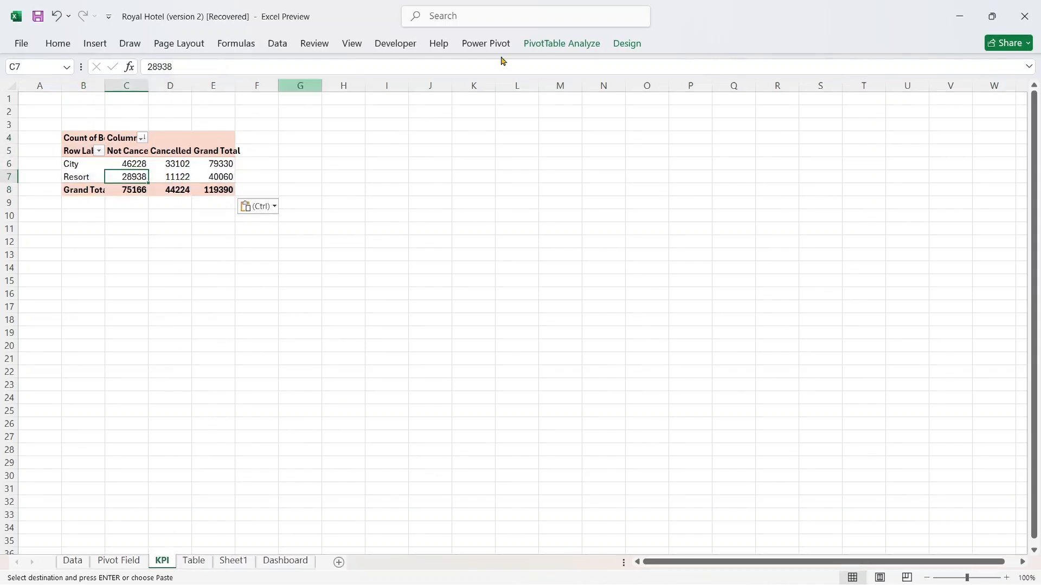
click(562, 44)
click(920, 78)
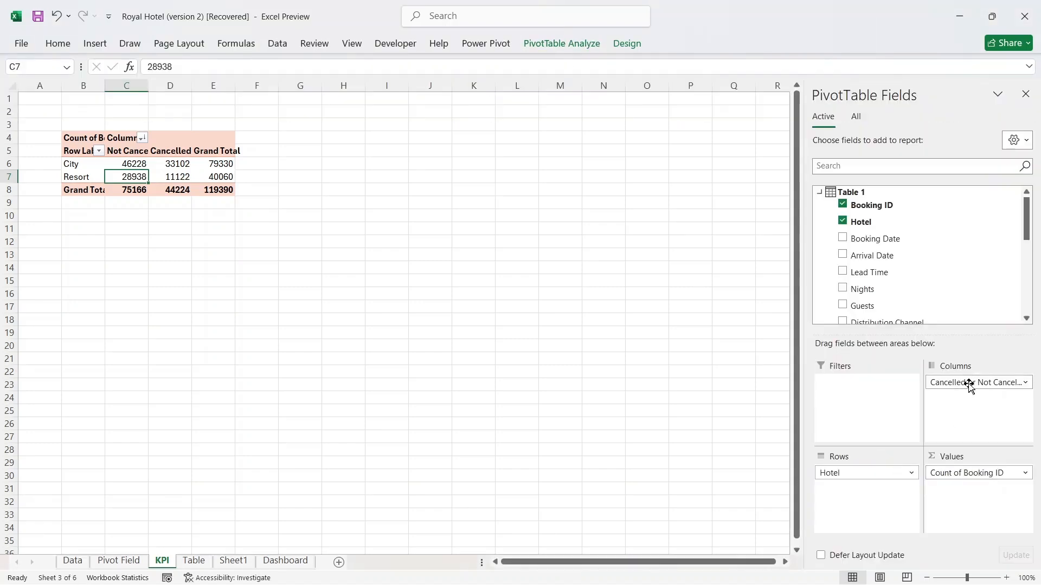
drag(969, 383, 706, 376)
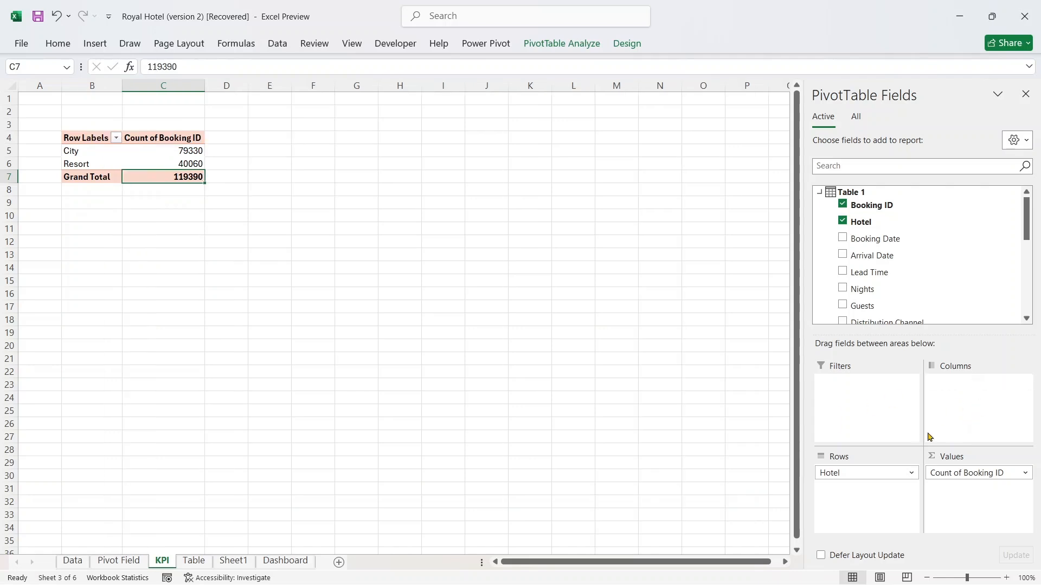
drag(948, 476, 792, 462)
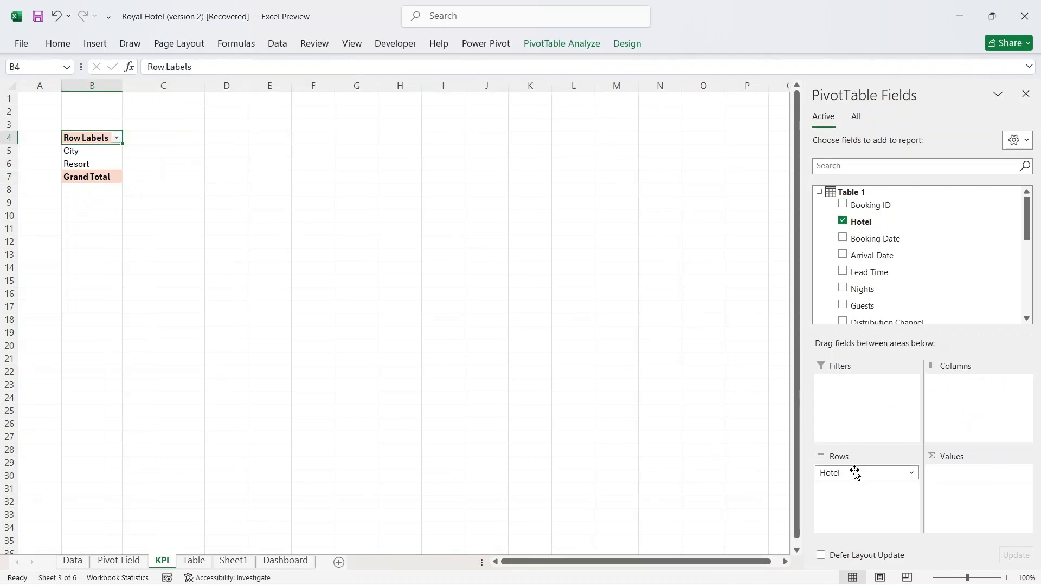
drag(855, 472, 372, 305)
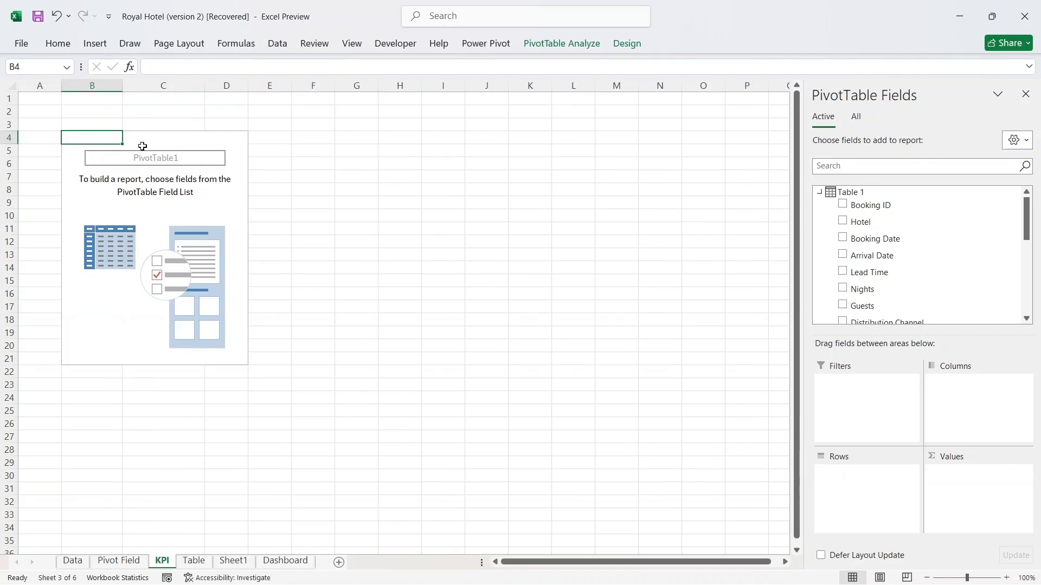
click(47, 19)
- Add the count of Booking ID, the sum of Revenue and the sum of Guests as values in the empty pivot table
click(211, 217)
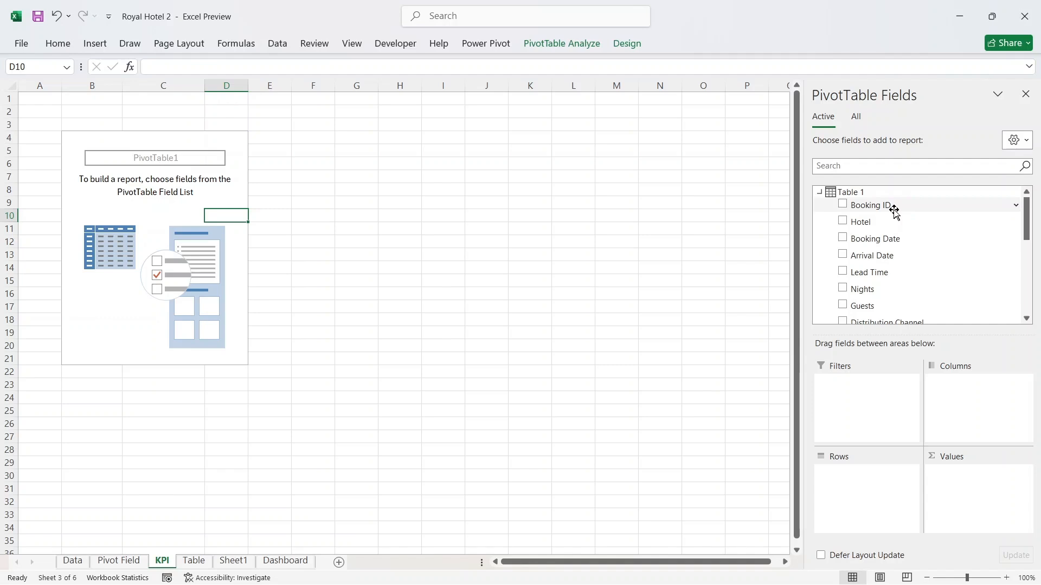
drag(893, 212, 960, 484)
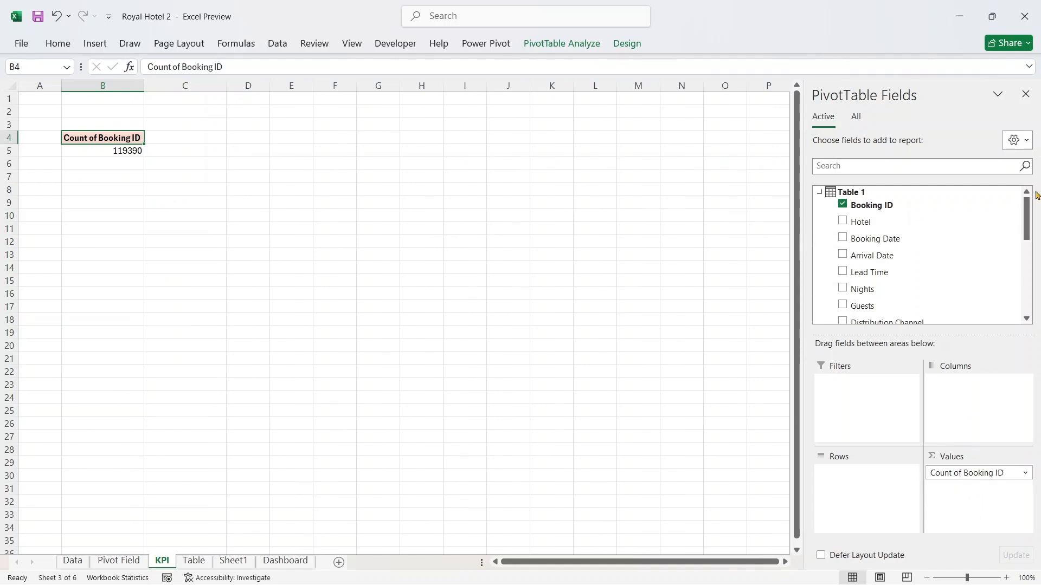
drag(1026, 219, 1026, 289)
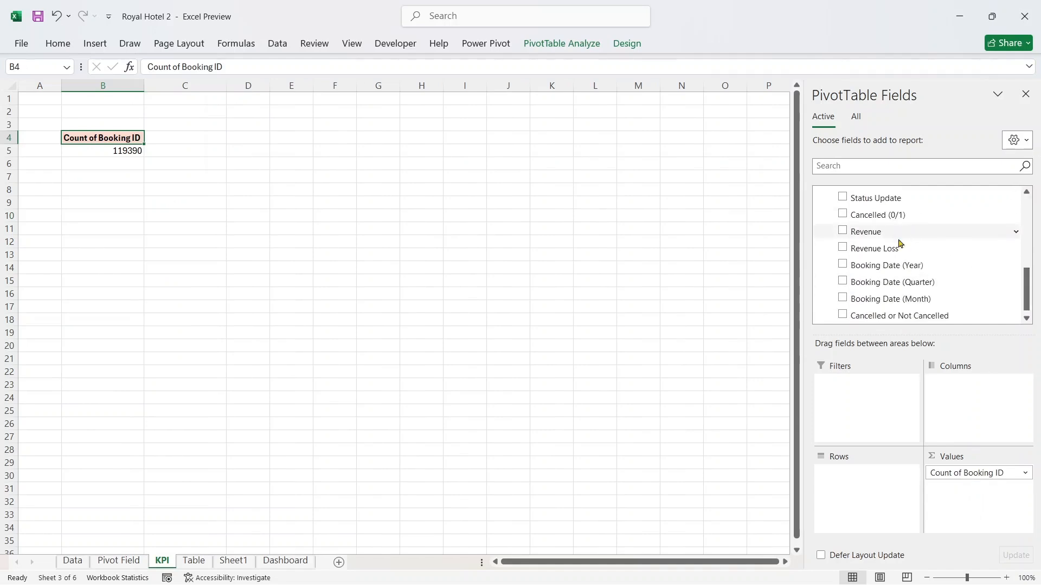
mouse_move(883, 232)
mouse_down()
mouse_move(978, 486)
mouse_move(982, 542)
mouse_move(972, 504)
mouse_up()
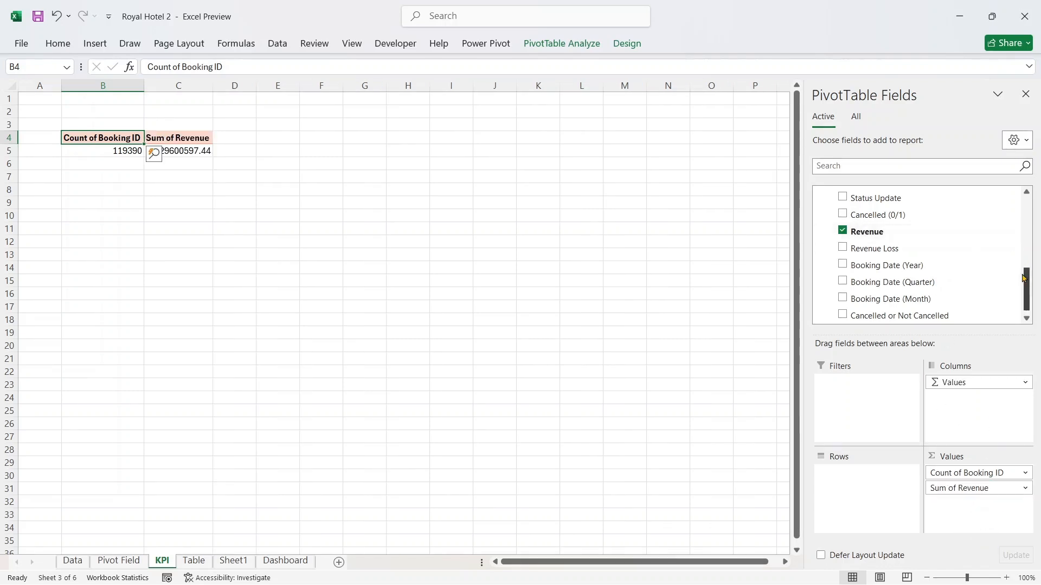
drag(1025, 282, 1023, 228)
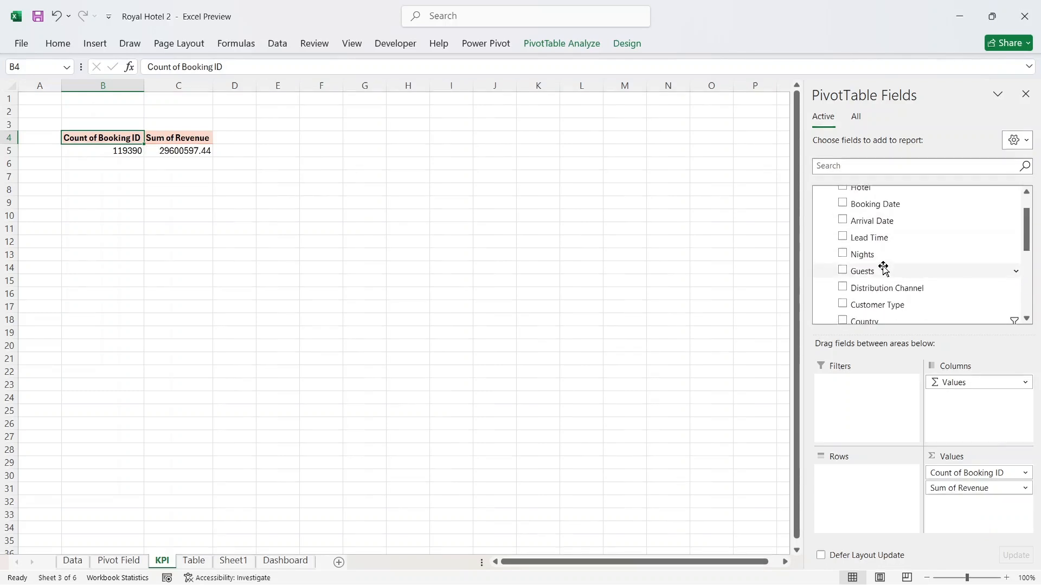
drag(881, 271, 916, 318)
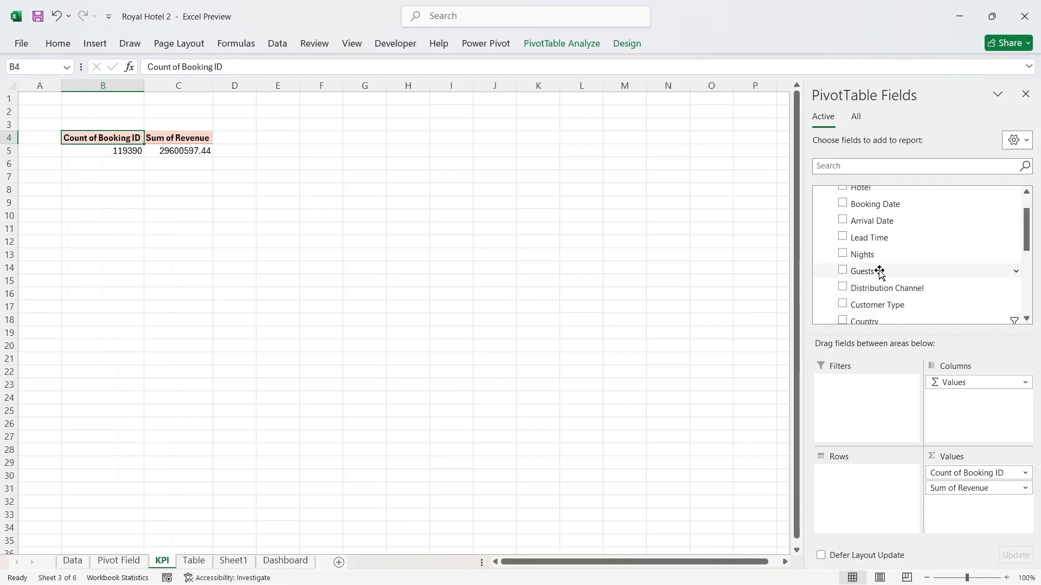
drag(878, 272, 953, 502)
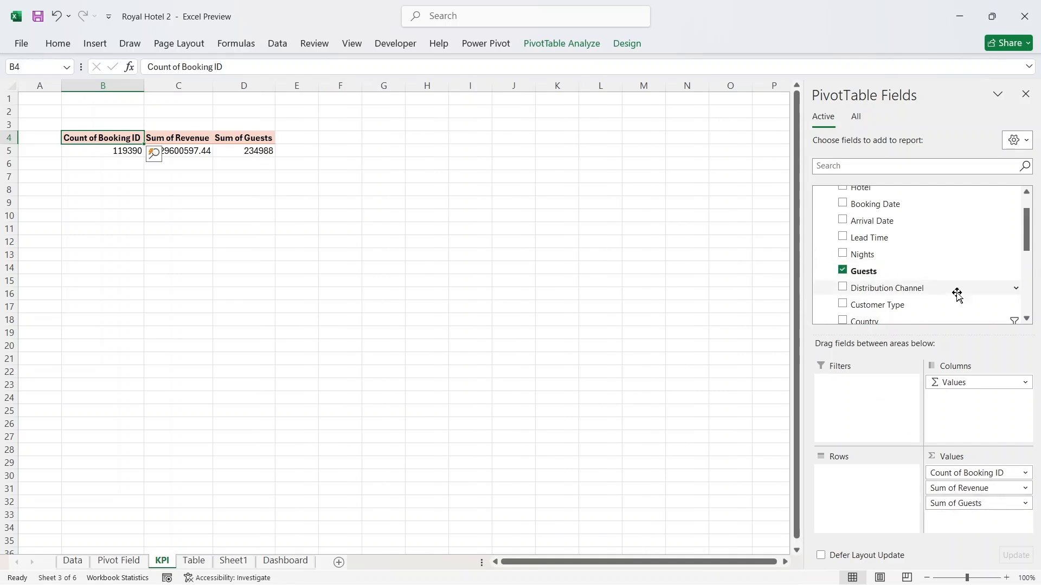
- Try Avg Daily Rate as a fourth pivot table value and remove it again
scroll(1029, 259, down, 2)
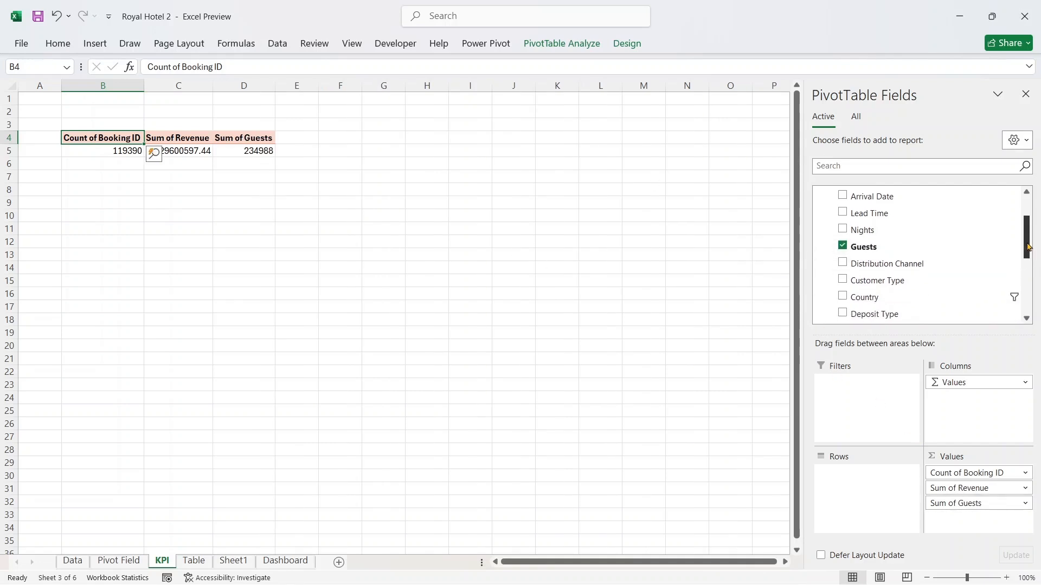
mouse_move(1028, 271)
mouse_down()
mouse_move(1029, 287)
mouse_move(1028, 272)
mouse_up()
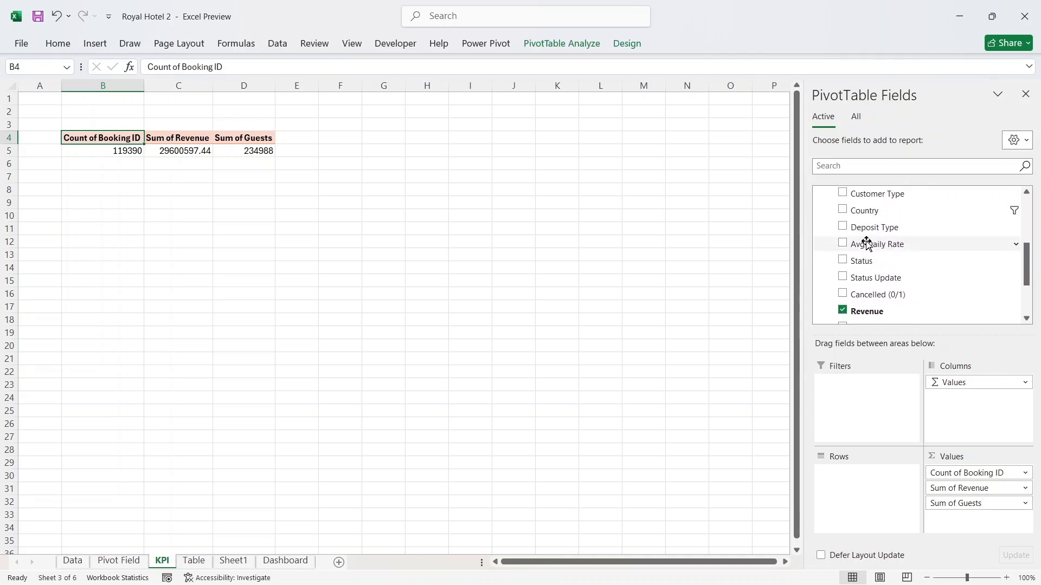
drag(866, 244, 1030, 301)
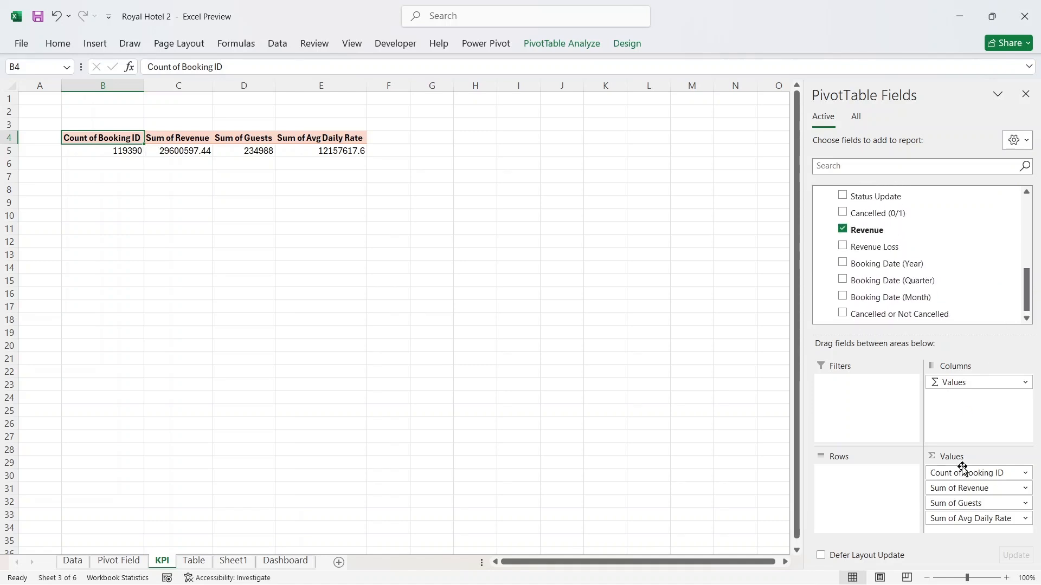
drag(965, 522, 970, 297)
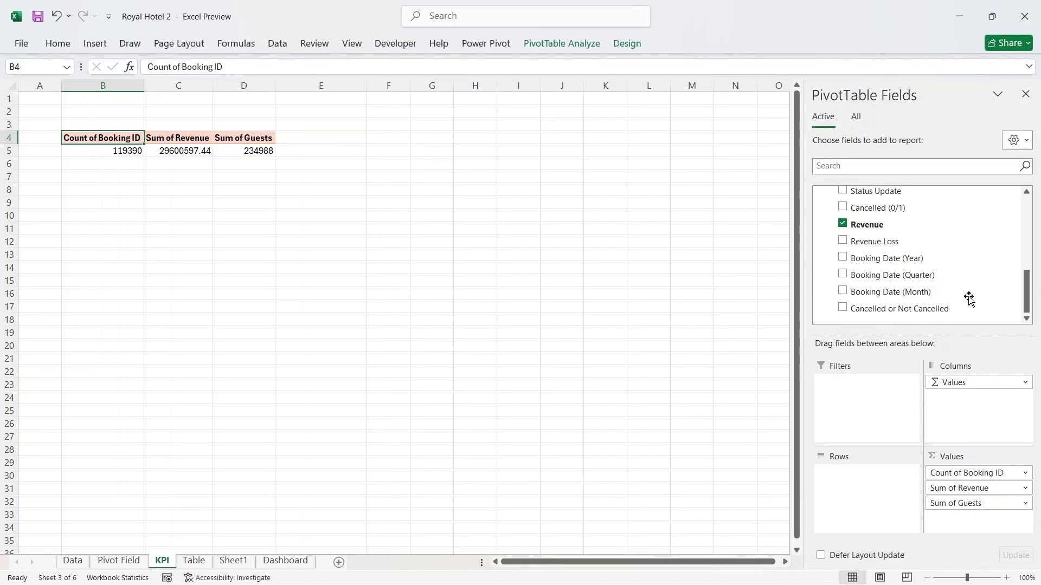
- Add the sum of Revenue Loss to the pivot table's values between Sum of Revenue and Sum of Guests
scroll(1026, 295, up, 1)
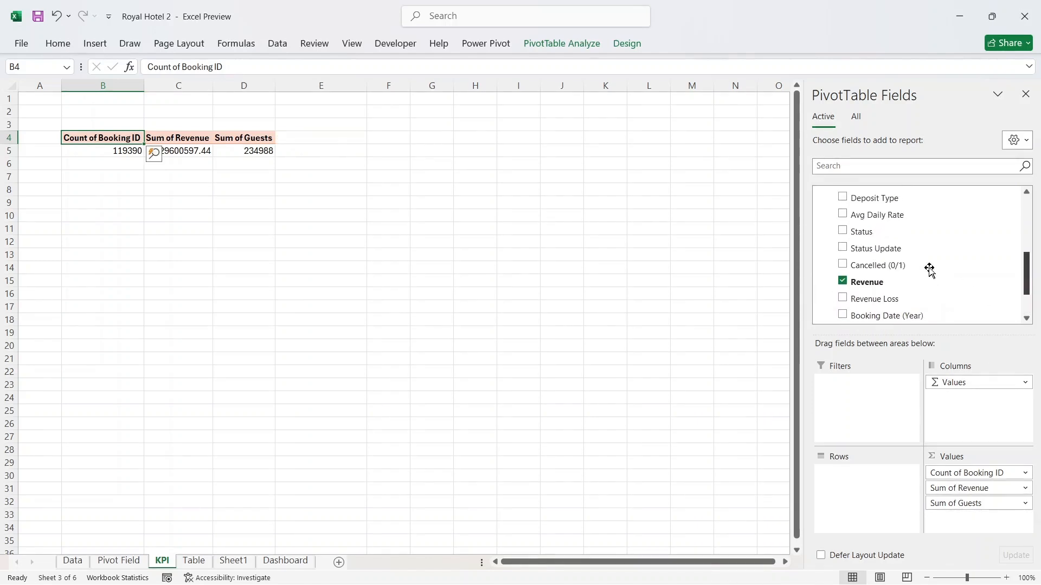
mouse_move(1029, 275)
mouse_down()
mouse_move(1029, 300)
mouse_move(1026, 257)
mouse_move(1032, 295)
mouse_up()
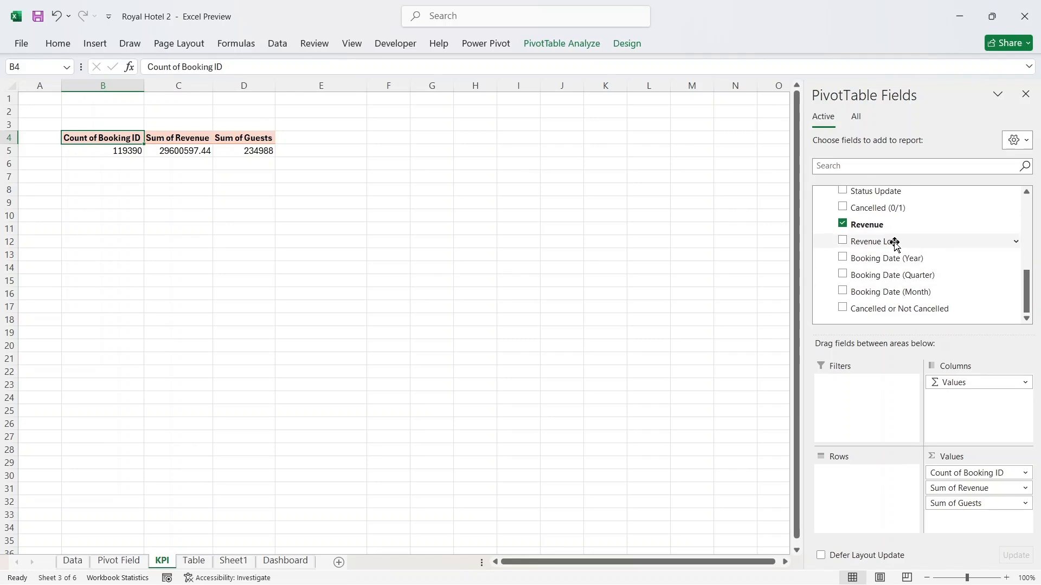
drag(892, 241, 968, 493)
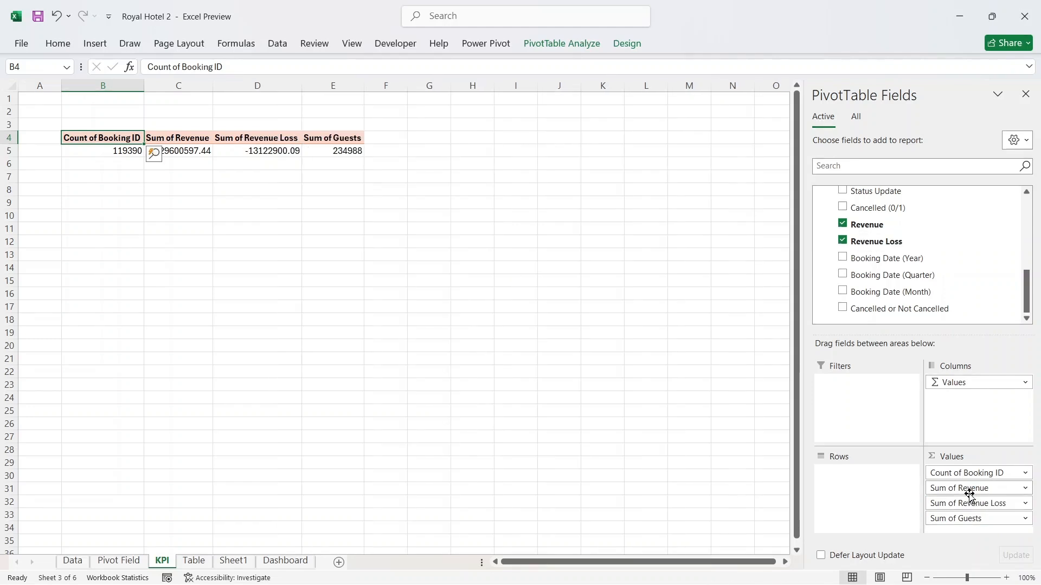
- Examine the booking count, revenue, revenue loss and guest values in row 5 of the pivot table
click(286, 152)
click(200, 150)
click(259, 147)
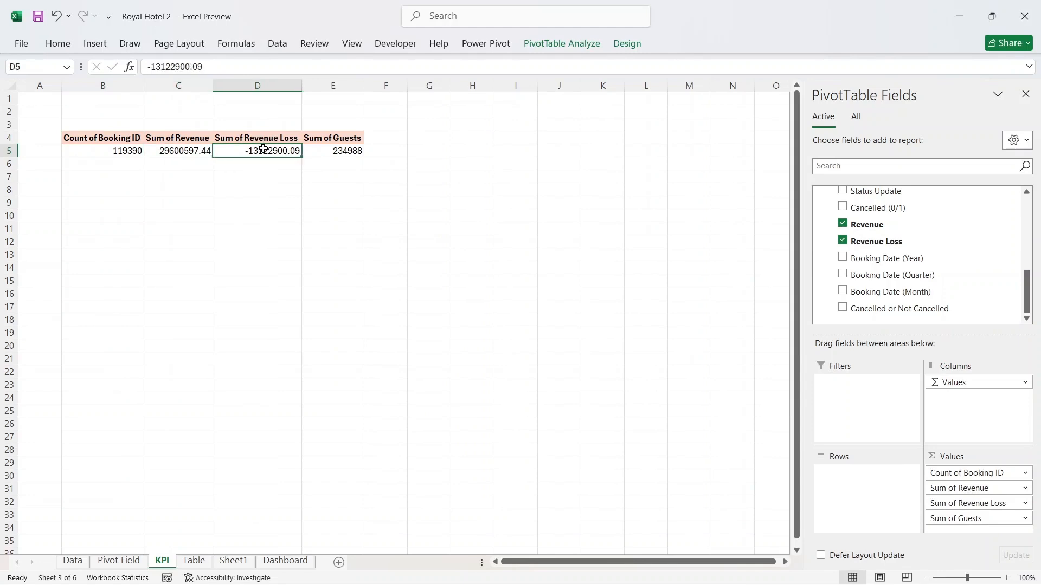
click(347, 148)
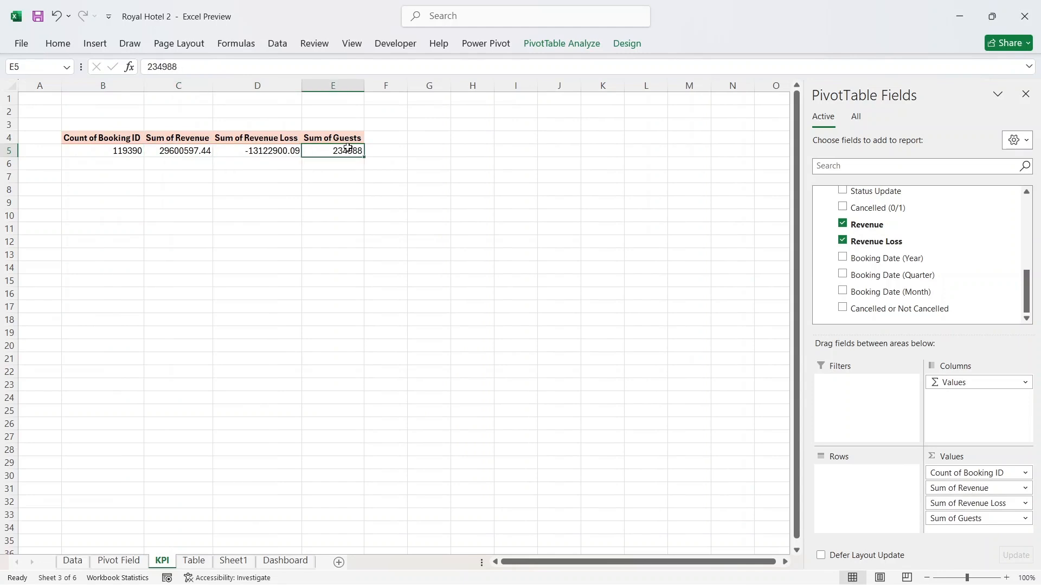
click(129, 155)
click(305, 148)
click(266, 298)
- Switch the pivot table's Generate GetPivotData option on and back off
click(339, 152)
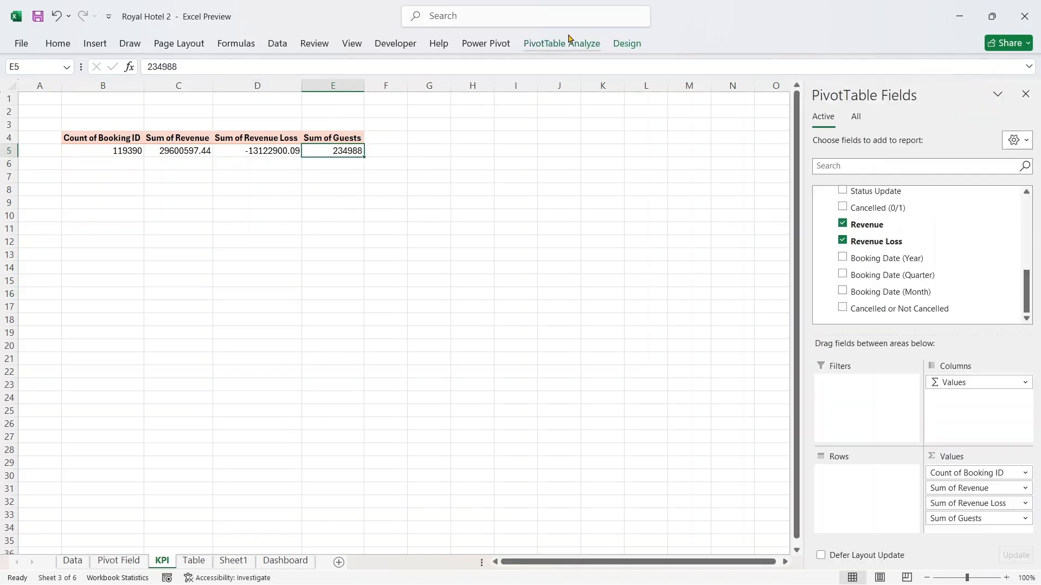
click(565, 43)
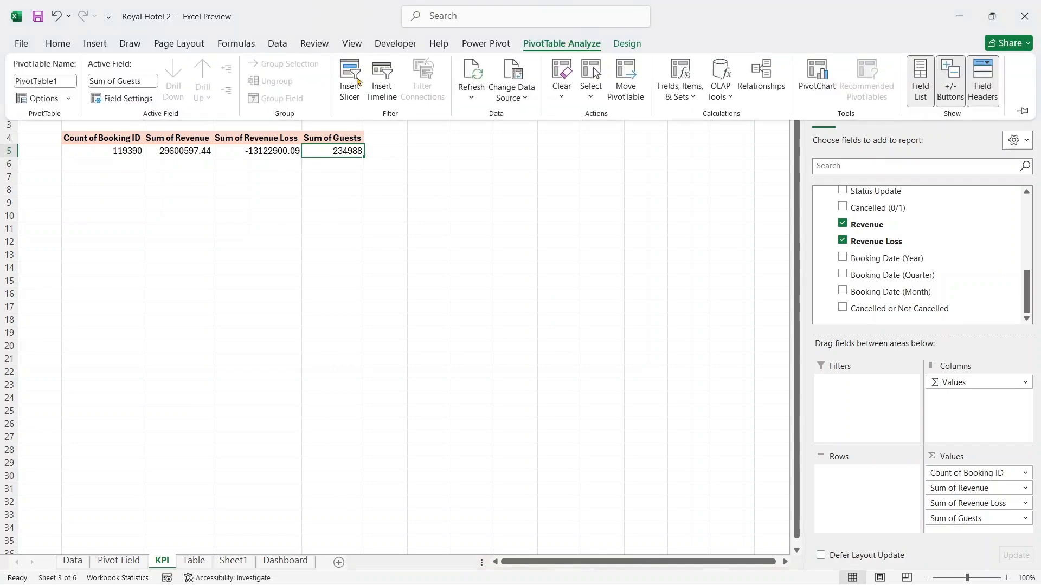
click(69, 101)
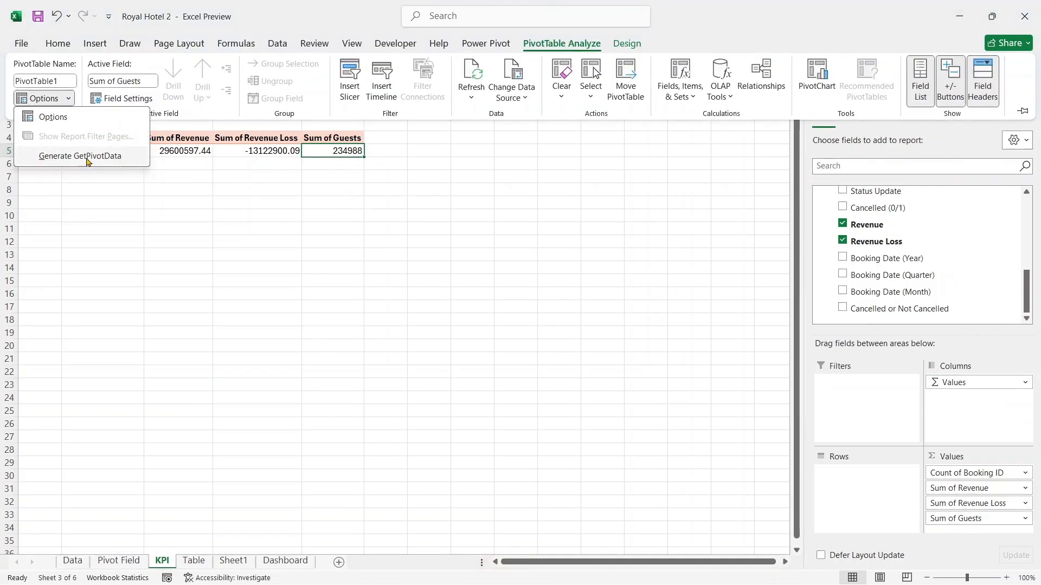
click(28, 159)
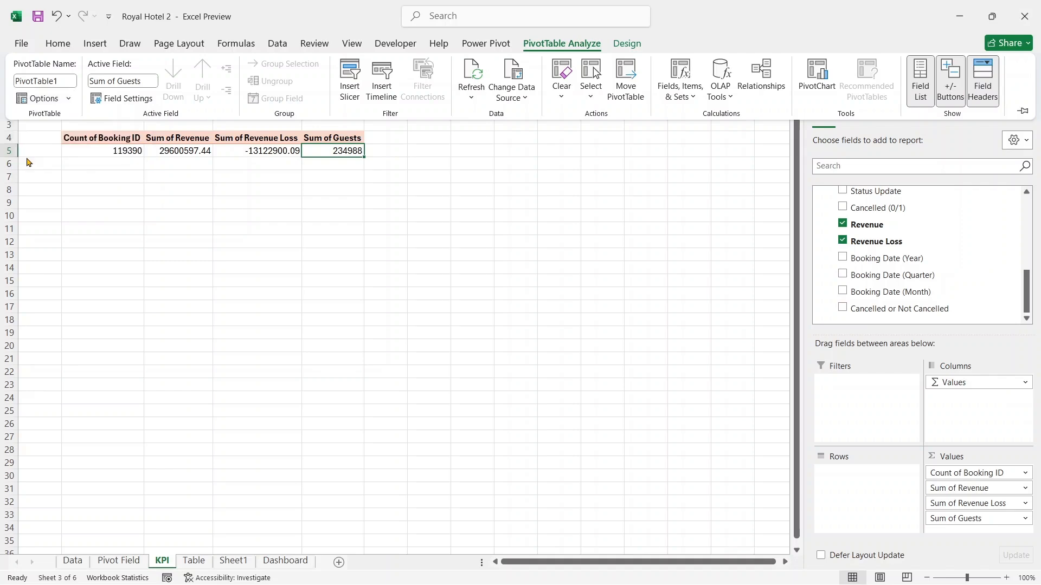
click(67, 98)
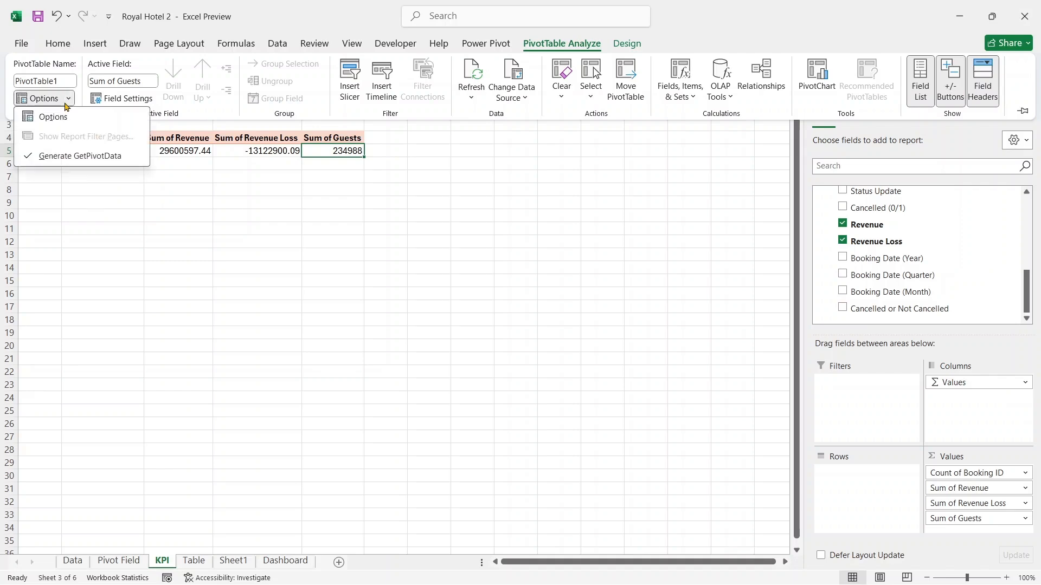
click(32, 157)
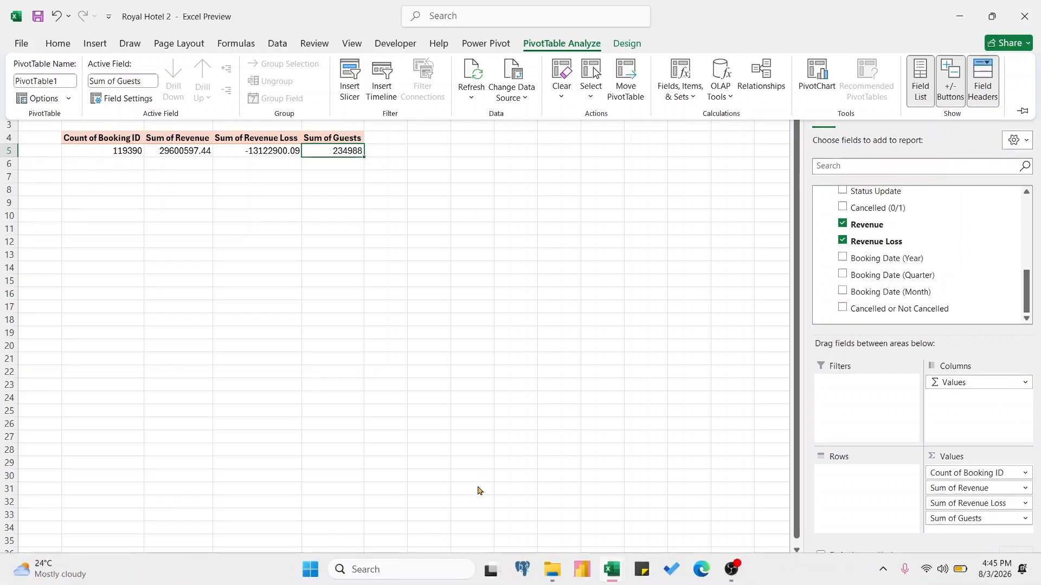
- Draw a small text box in the lower part of the dark banner on the Dashboard sheet, near its left end
click(306, 439)
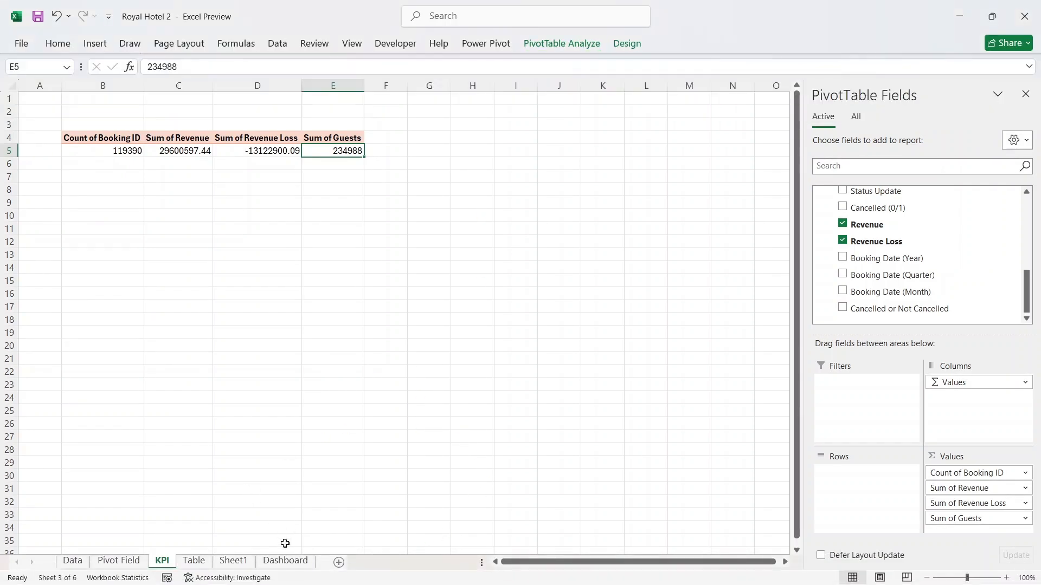
click(285, 560)
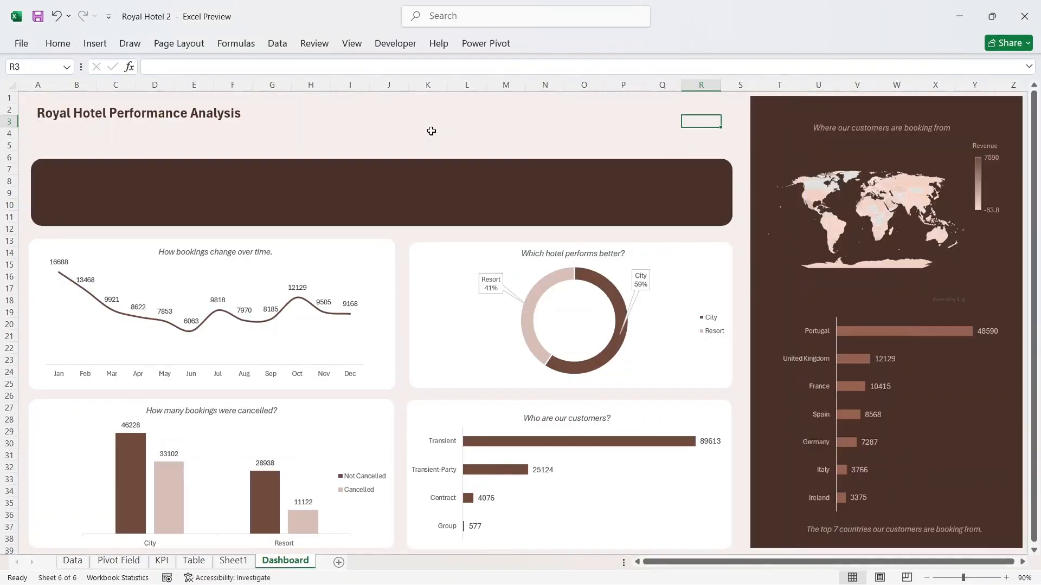
click(94, 43)
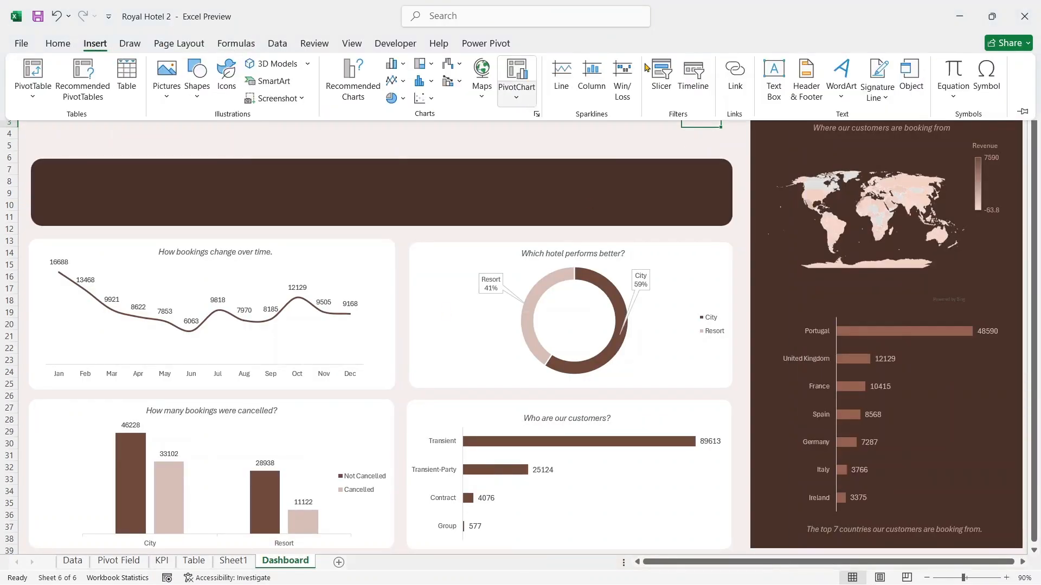
click(775, 82)
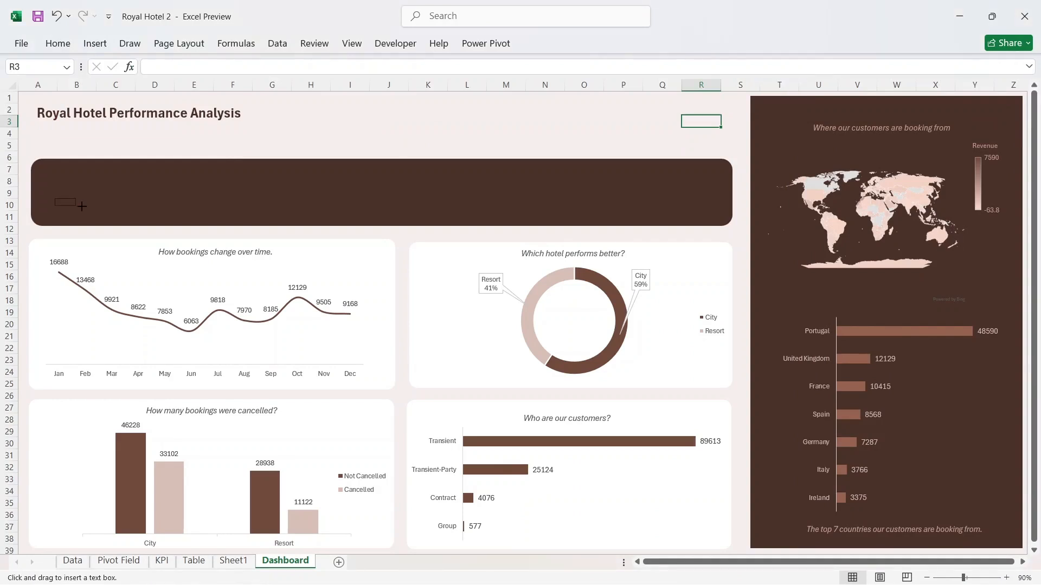
drag(82, 206, 148, 210)
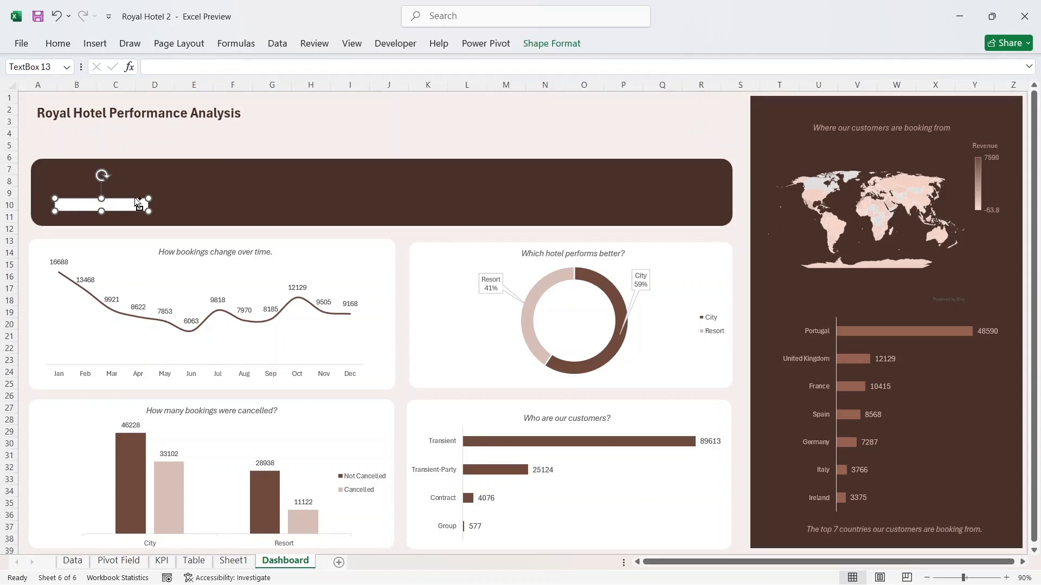
- Duplicate the empty text box, place the copy just above the original and enter "Total Bookings" in it
key(ctrl+d)
drag(135, 207, 124, 172)
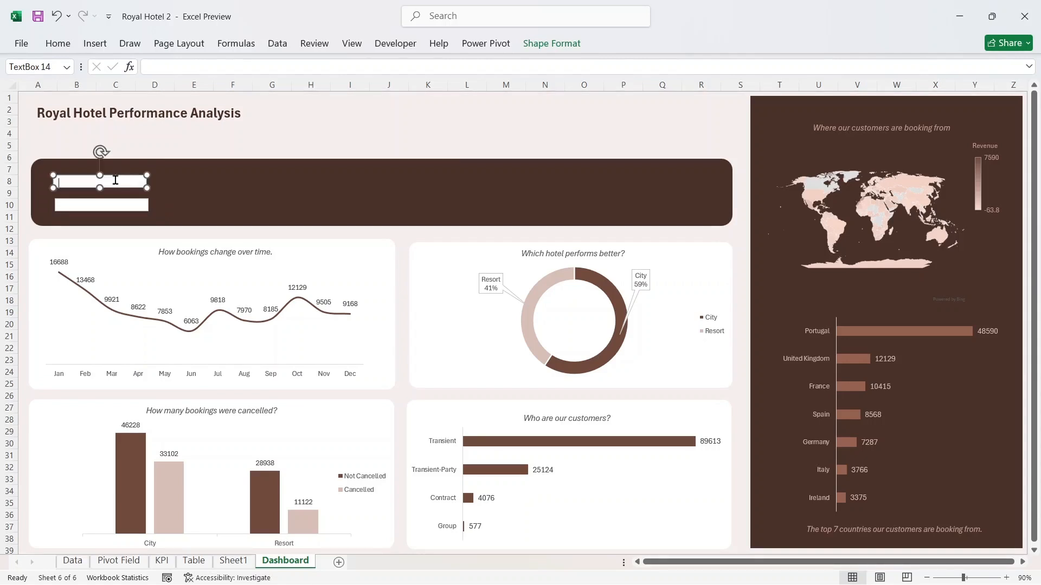
text(Total Bookings)
- Link the empty text box below the Total Bookings label to the booking count with =KPI!B5
click(115, 201)
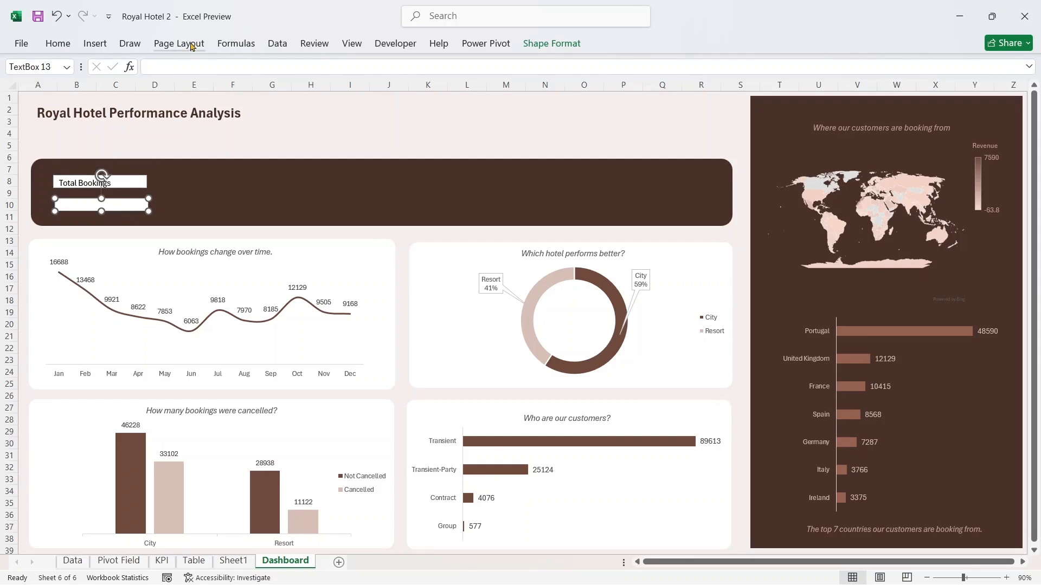
click(185, 65)
text(=)
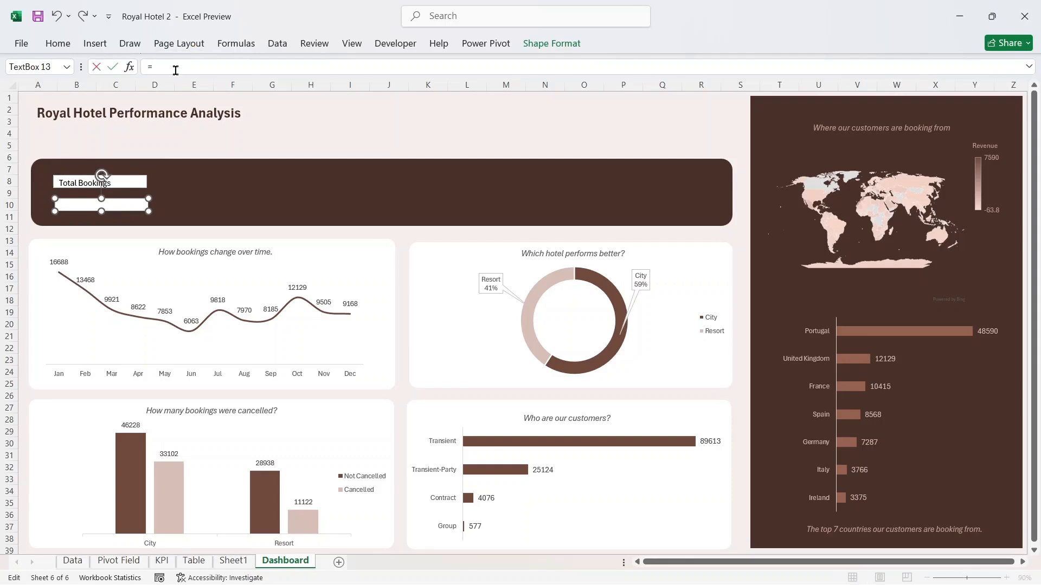
click(162, 561)
click(127, 158)
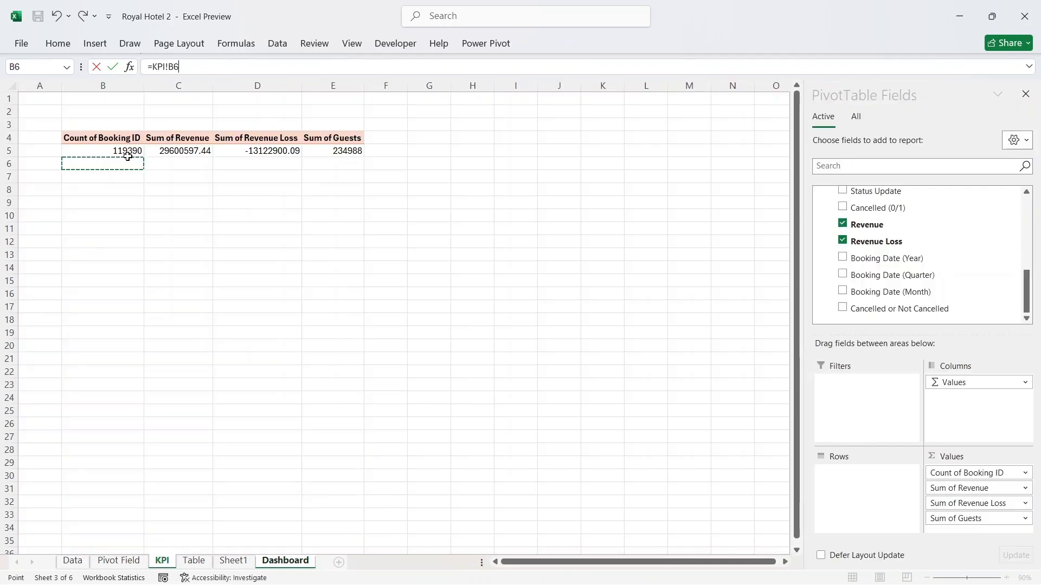
click(128, 152)
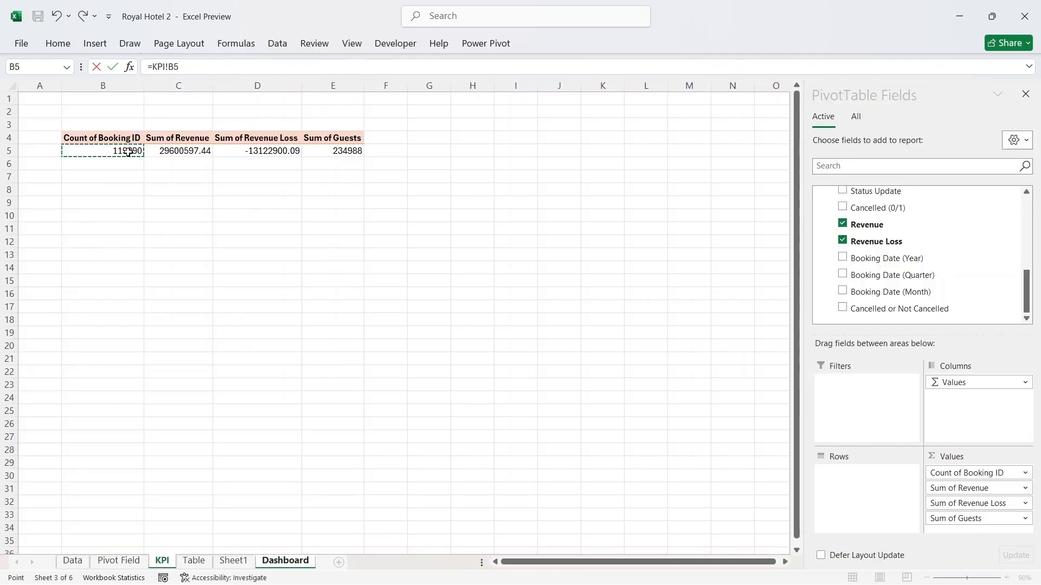
key(Return)
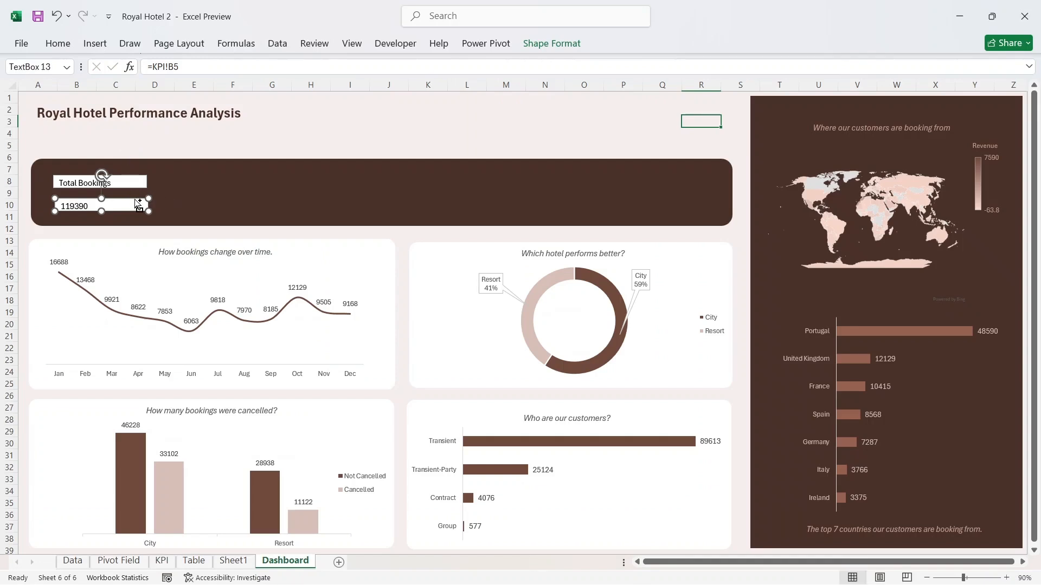
- Duplicate the bookings value box, place the copy beside it in the banner and link it to the revenue total with =KPI!C5
key(ctrl+d)
drag(142, 213, 272, 202)
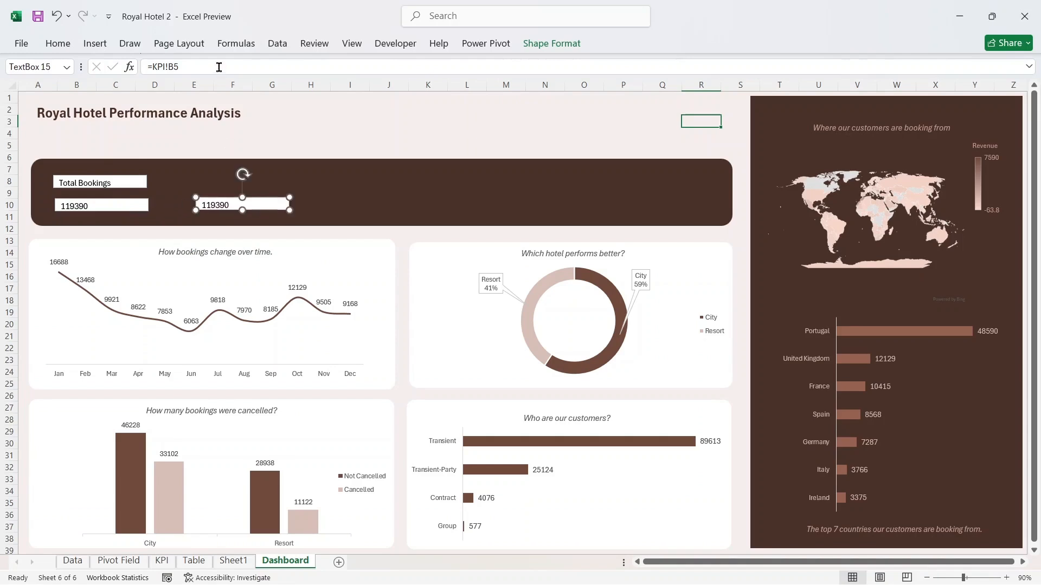
drag(201, 66, 144, 66)
key(BackSpace)
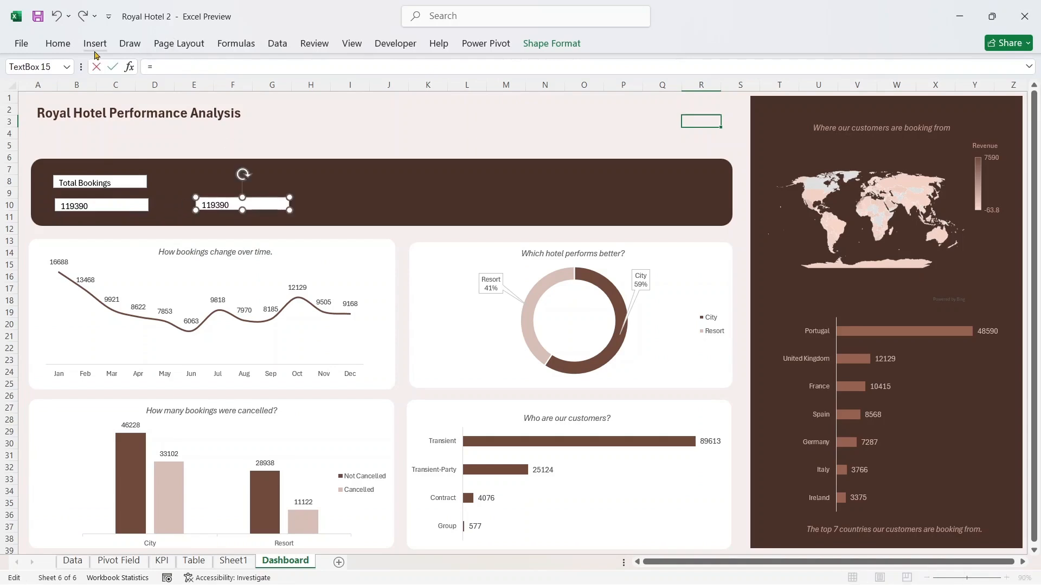
click(162, 561)
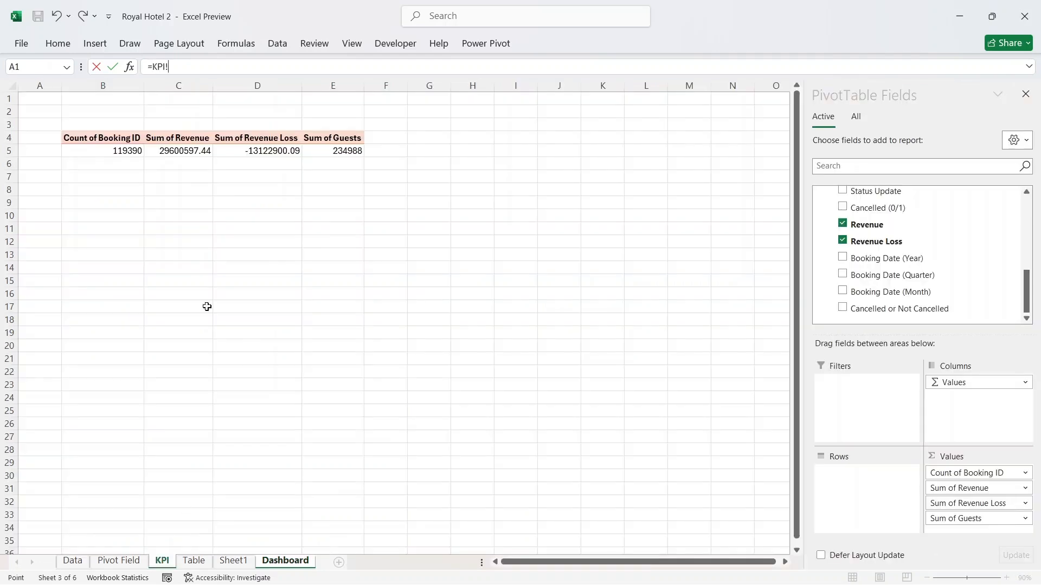
click(191, 151)
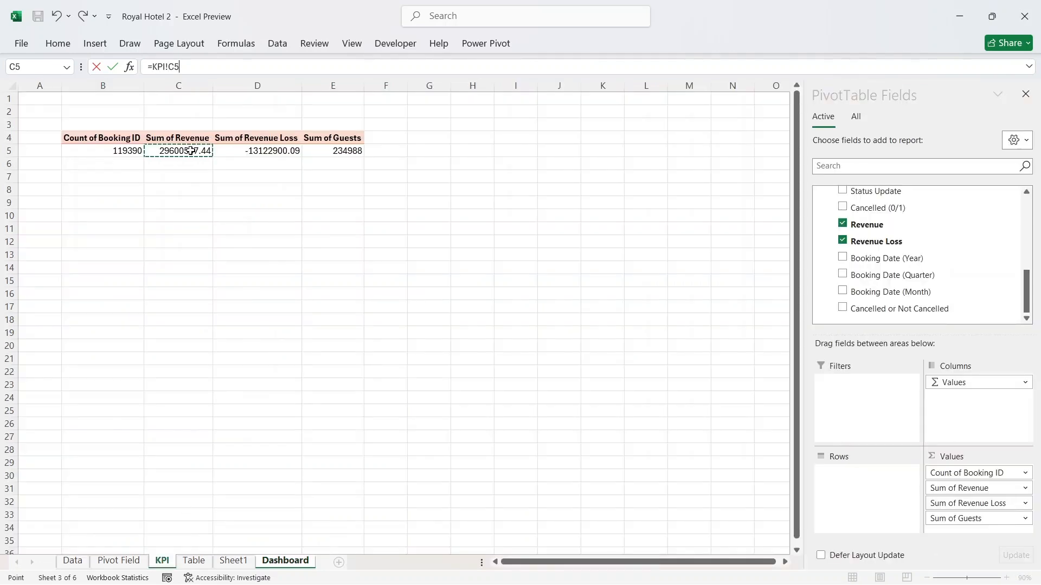
key(Return)
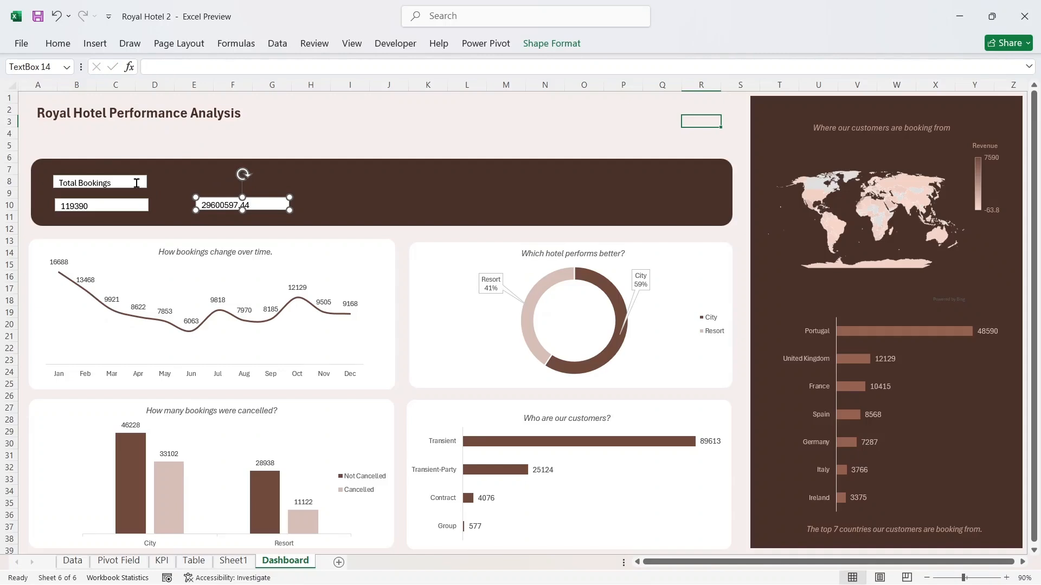
- Make three copies of the Total Bookings label and move two of them along the upper row toward the banner's right end
click(136, 182)
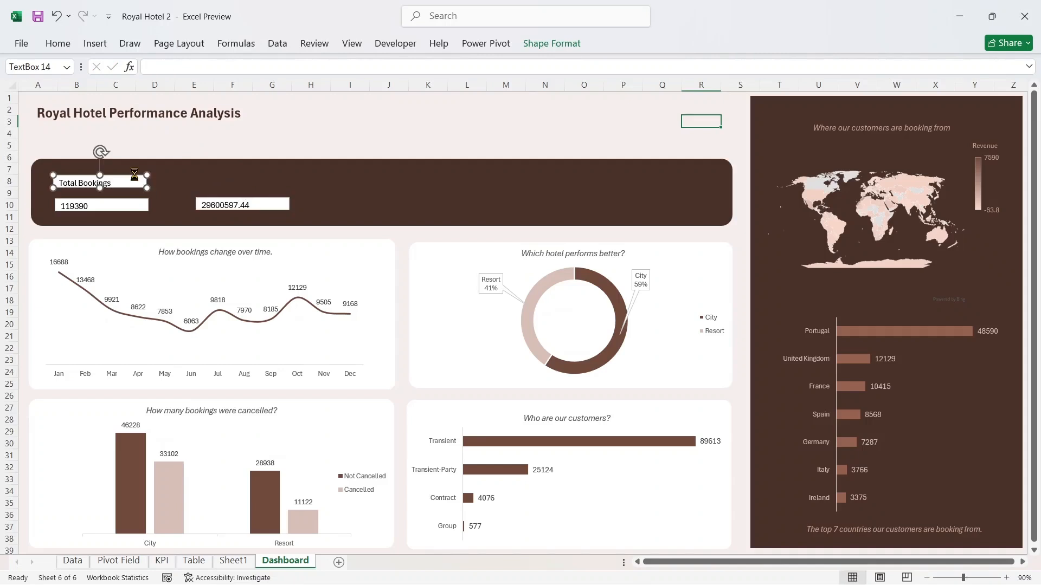
key(ctrl+d)
key(ctrl+d)
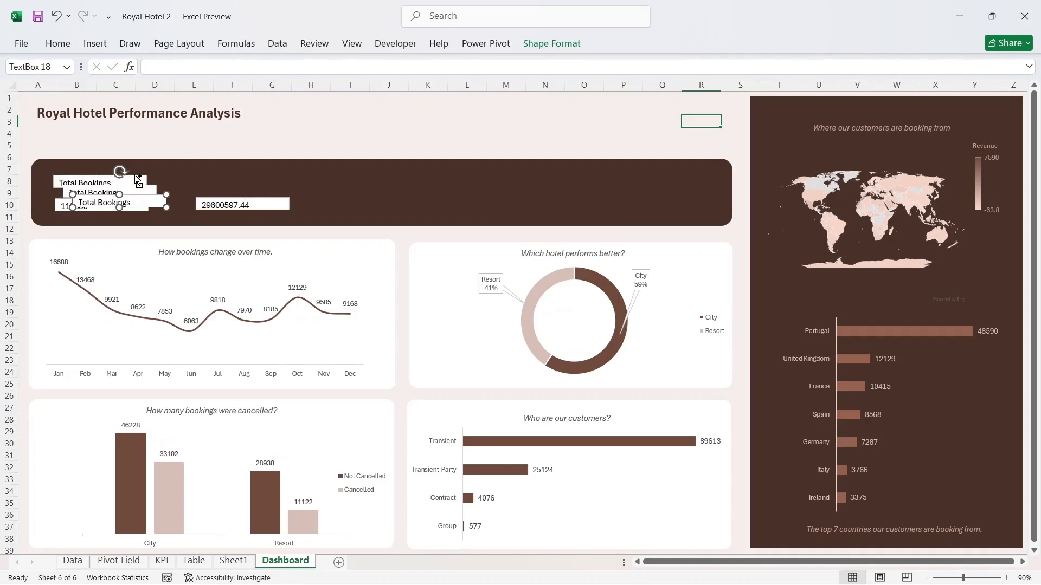
key(ctrl+d)
drag(155, 205, 677, 173)
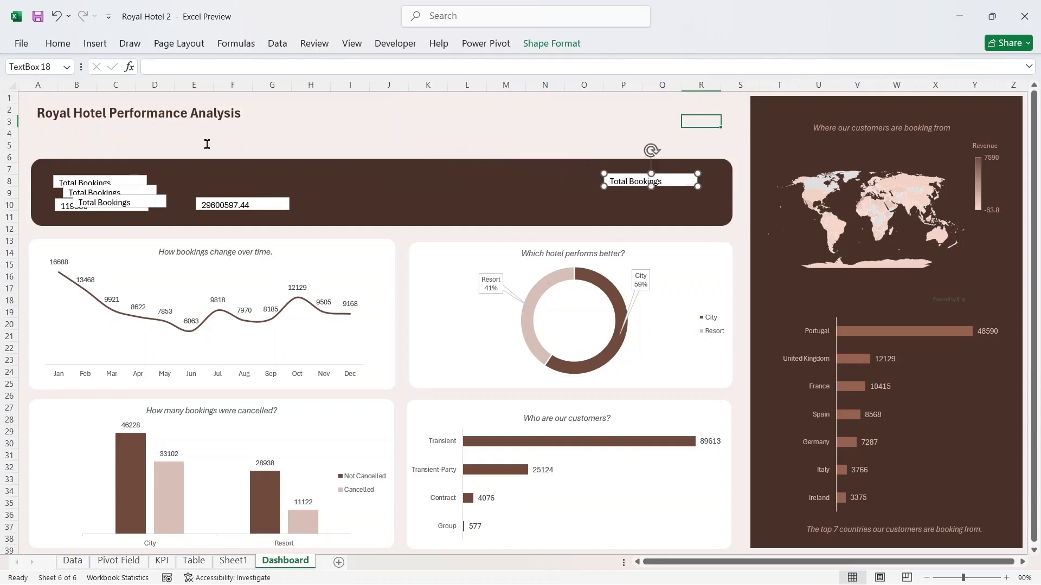
click(129, 202)
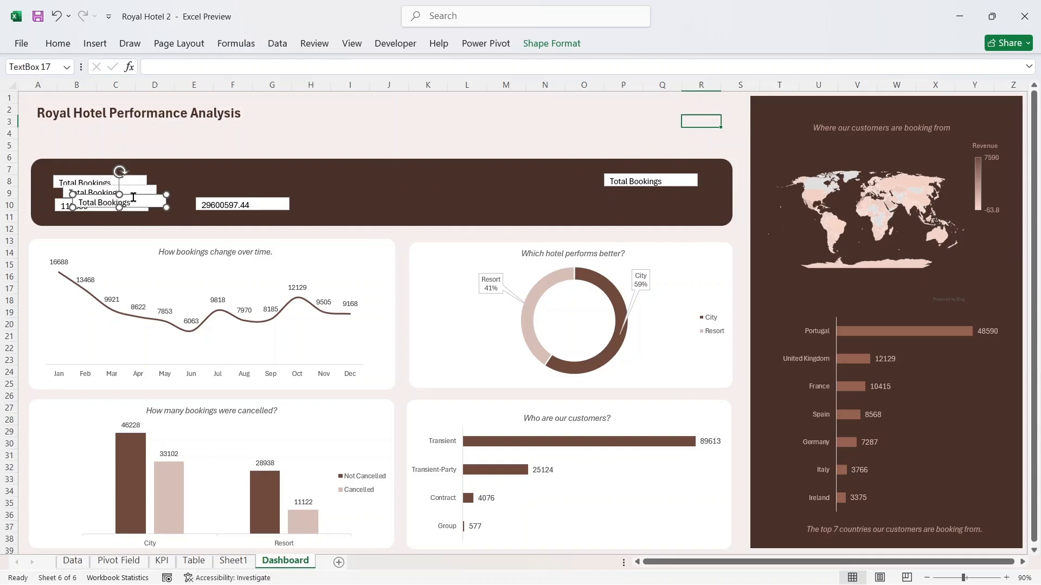
drag(133, 197, 541, 176)
- Place the remaining label copy above the revenue value and change its text to "Total Revenue"
click(135, 190)
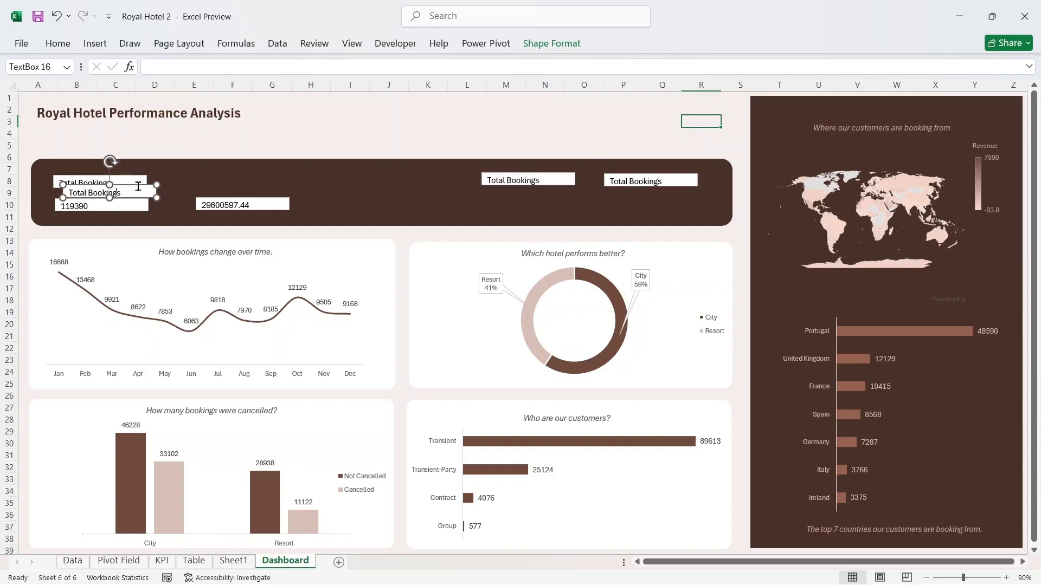
drag(144, 186, 277, 177)
double_click(237, 183)
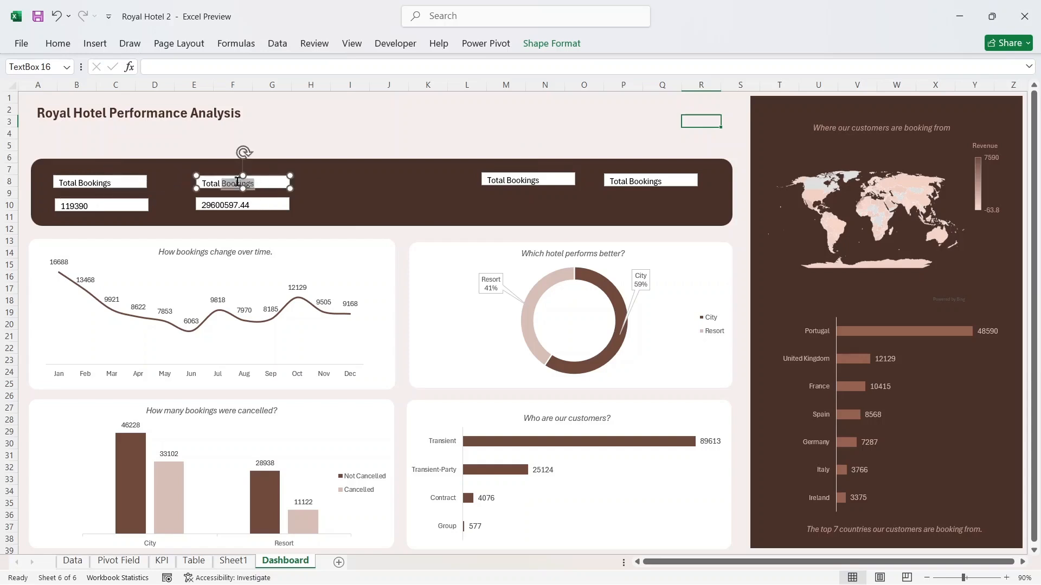
text(Revenue)
- Move the third label closer to Total Revenue, near the banner's middle, and change its text to "Revenue Loss"
click(501, 180)
drag(540, 173, 447, 174)
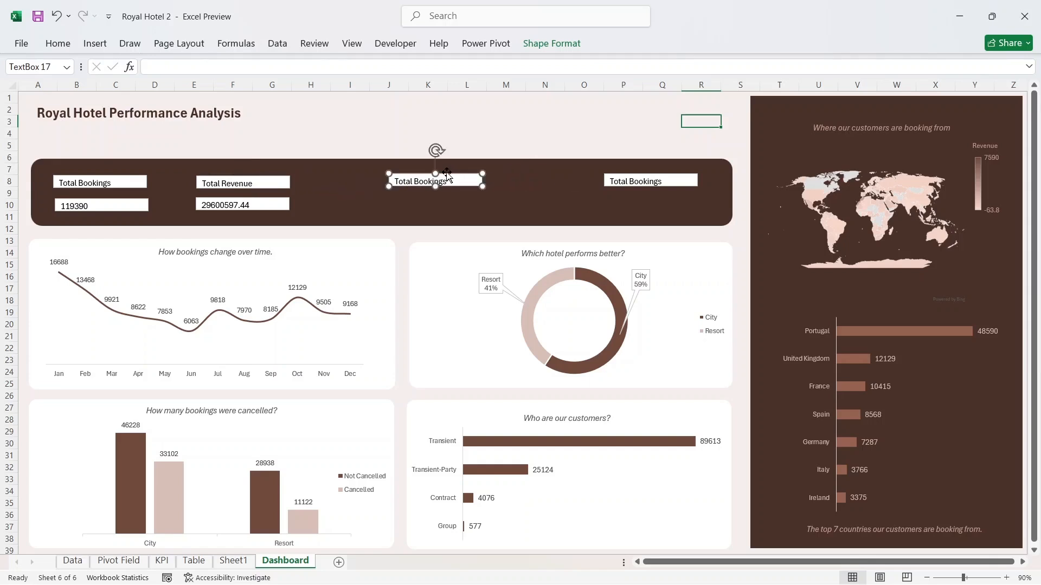
triple_click(453, 181)
text(Revenue Los)
text(ss)
- Duplicate the Revenue Loss label, place the copy directly below it and clear the copy's text
key(ctrl+d)
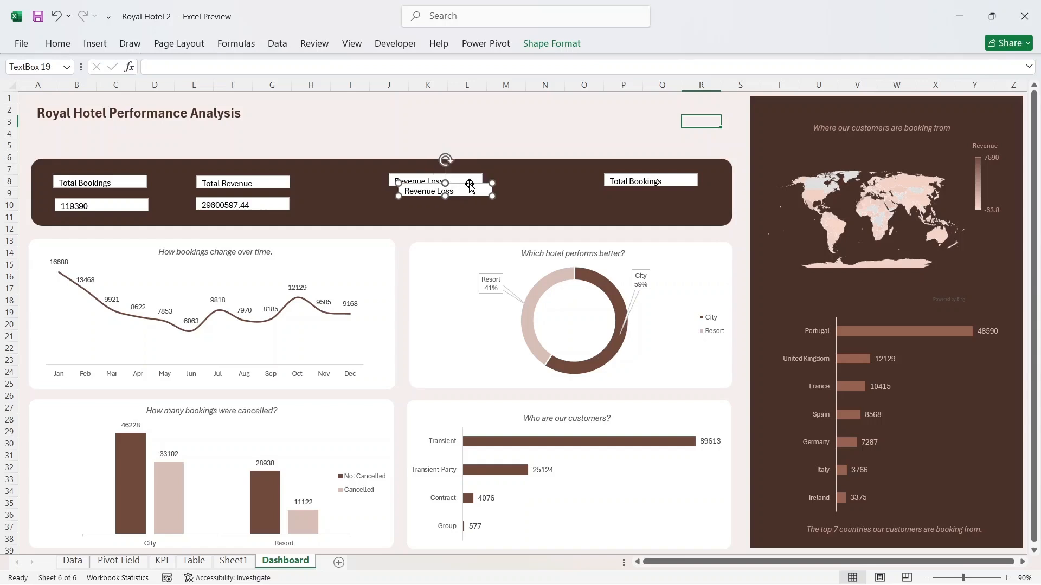
drag(460, 187, 451, 202)
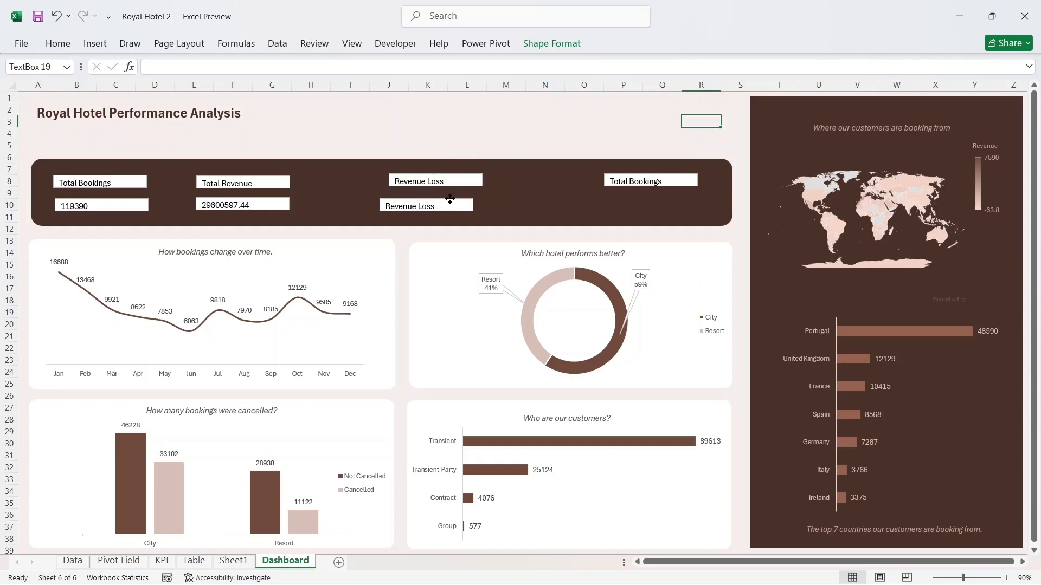
triple_click(401, 201)
key(Delete)
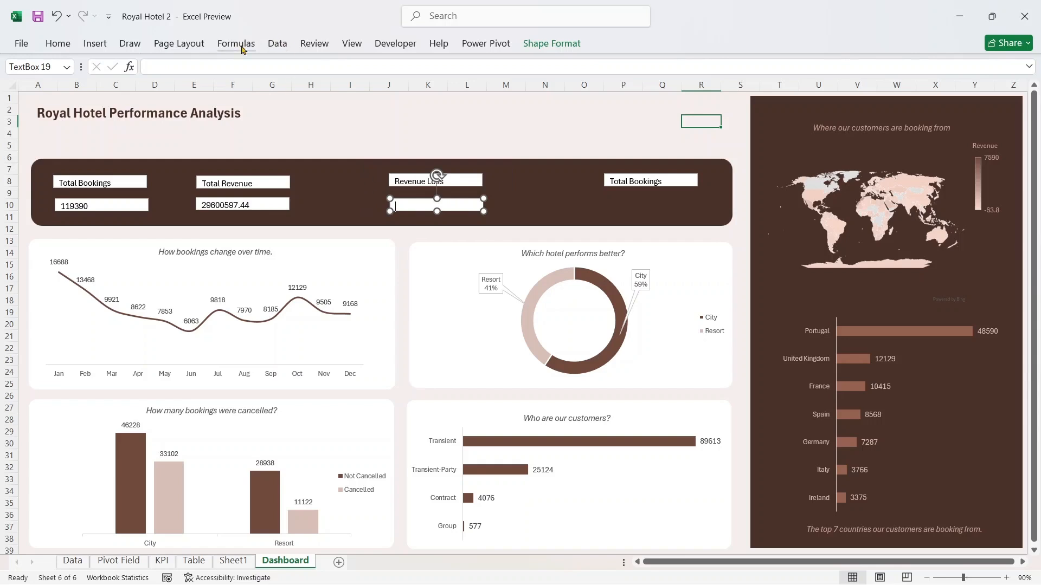
- Link the empty text box below the Revenue Loss label to the revenue loss total with =KPI!D5
click(219, 65)
text(=)
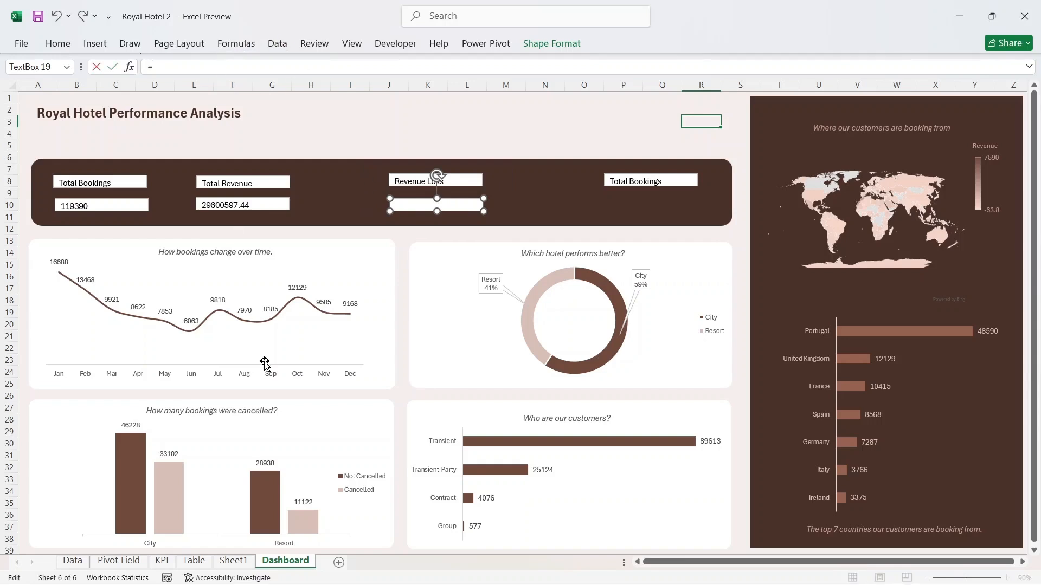
click(162, 560)
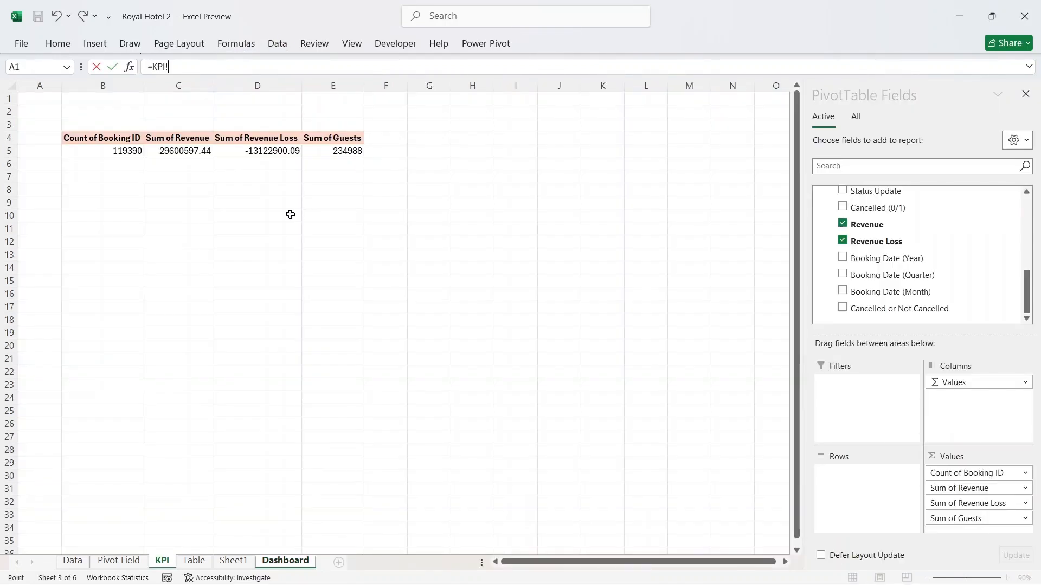
click(287, 152)
key(Return)
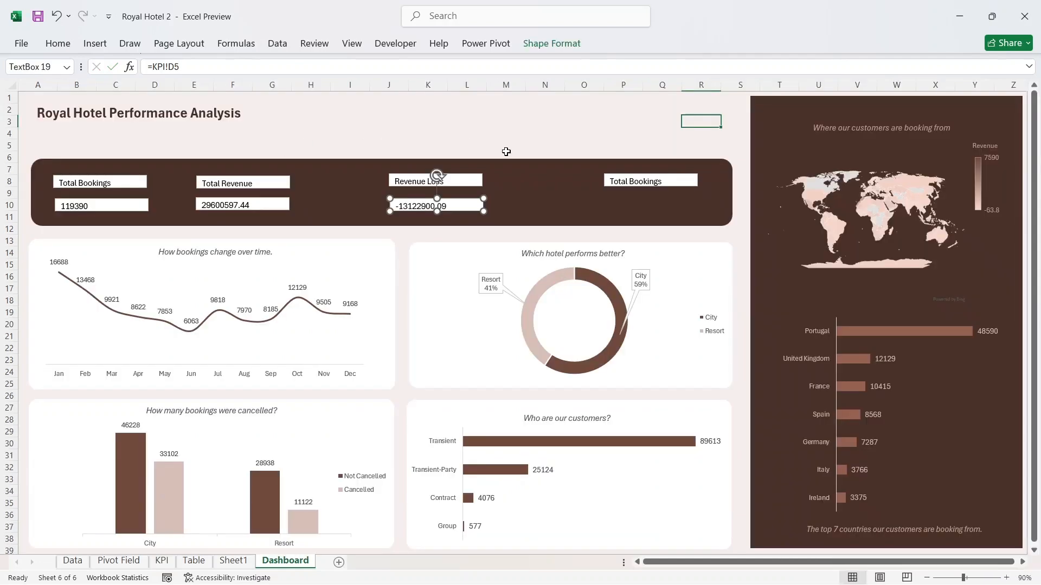
- Move the fourth label slightly inward, level with the others, and change its text to "Total Guests" to match the KPI sheet's guest total
click(643, 180)
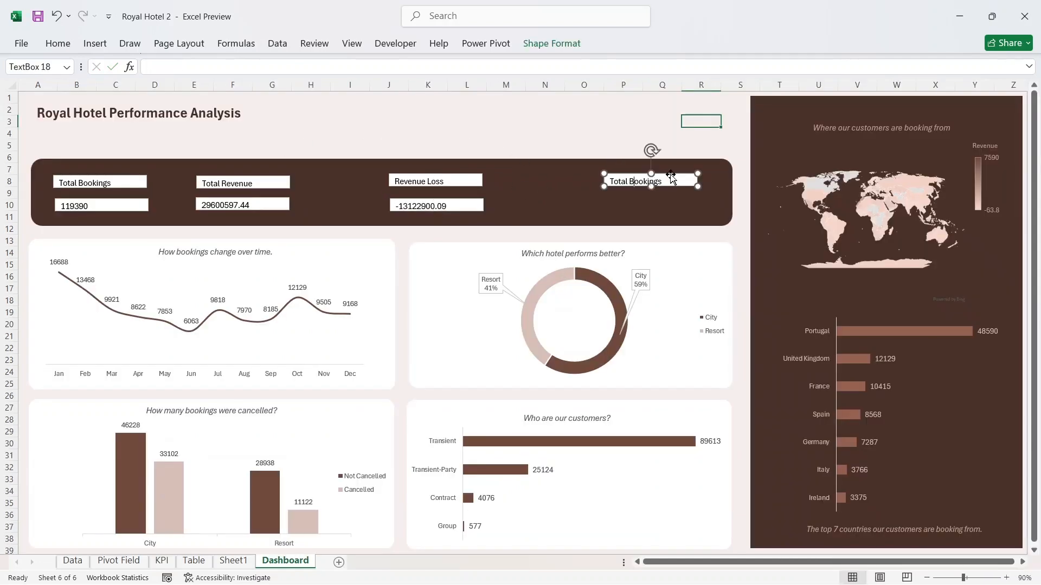
drag(672, 174, 551, 192)
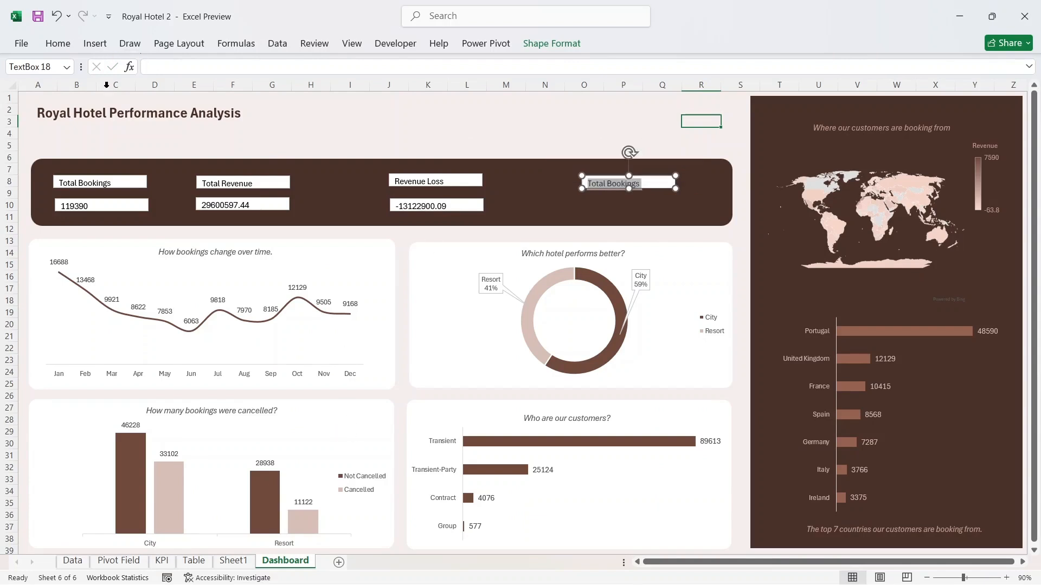
click(162, 561)
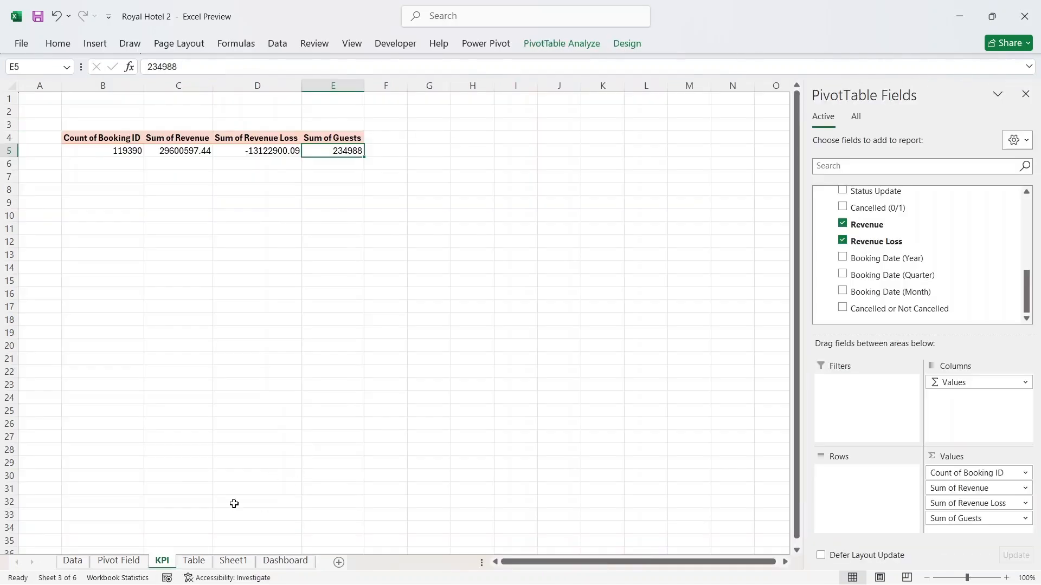
click(273, 561)
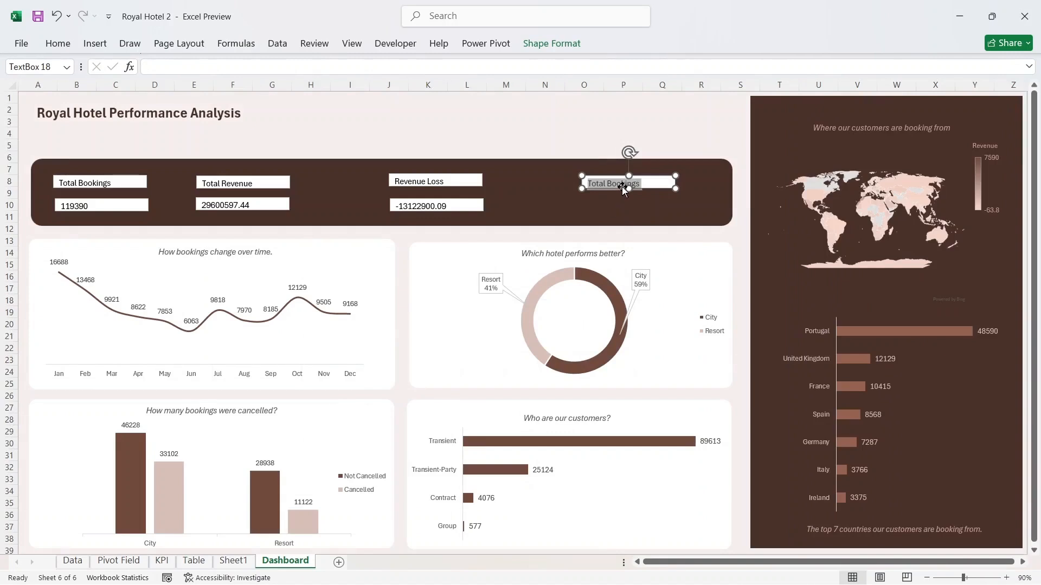
text(To)
click(647, 212)
- Duplicate the Total Guests label, place the copy directly below it and clear the copy's text
click(642, 178)
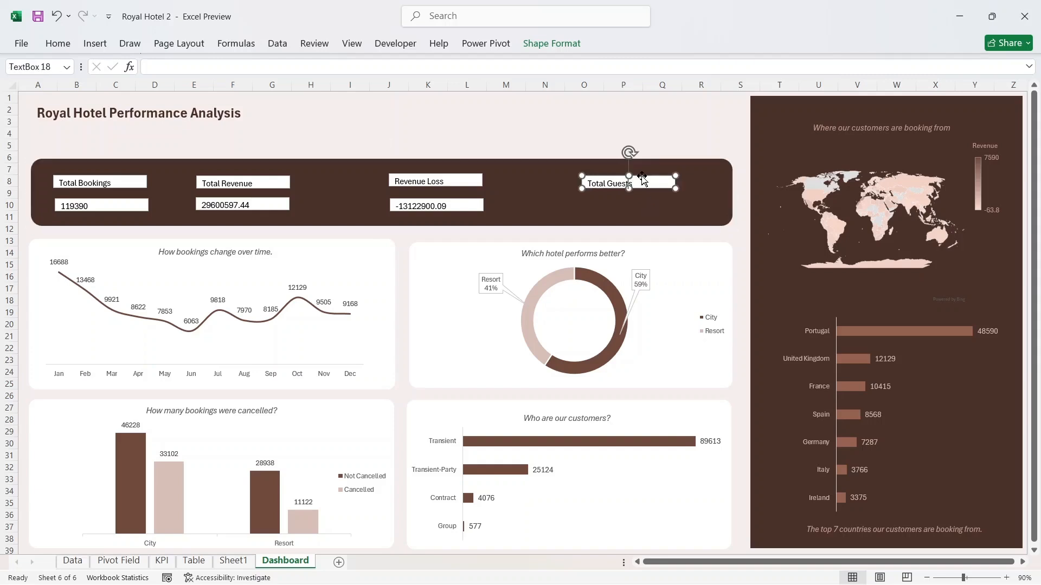
key(ctrl+d)
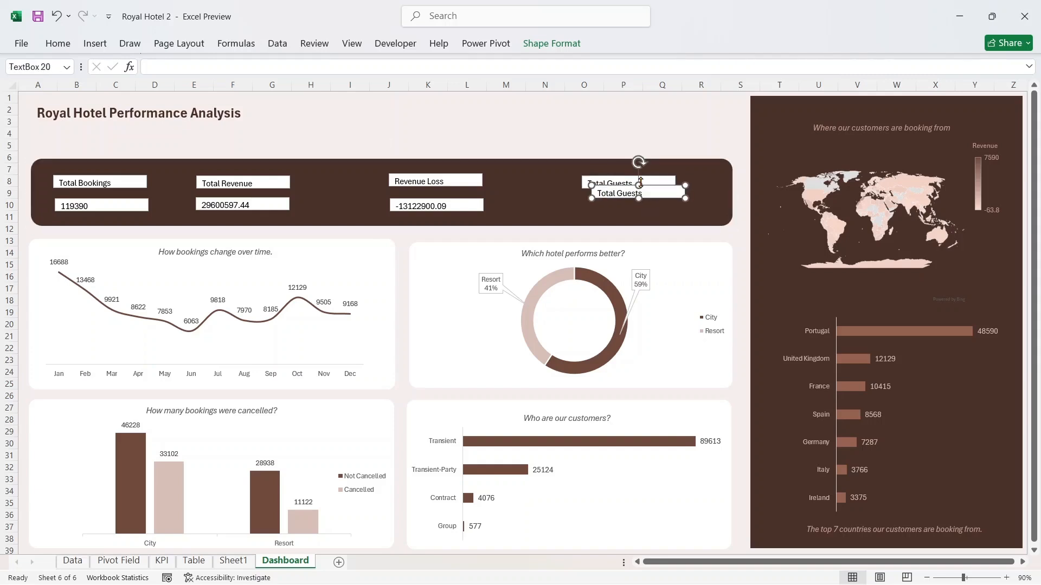
drag(650, 188, 553, 211)
key(BackSpace)
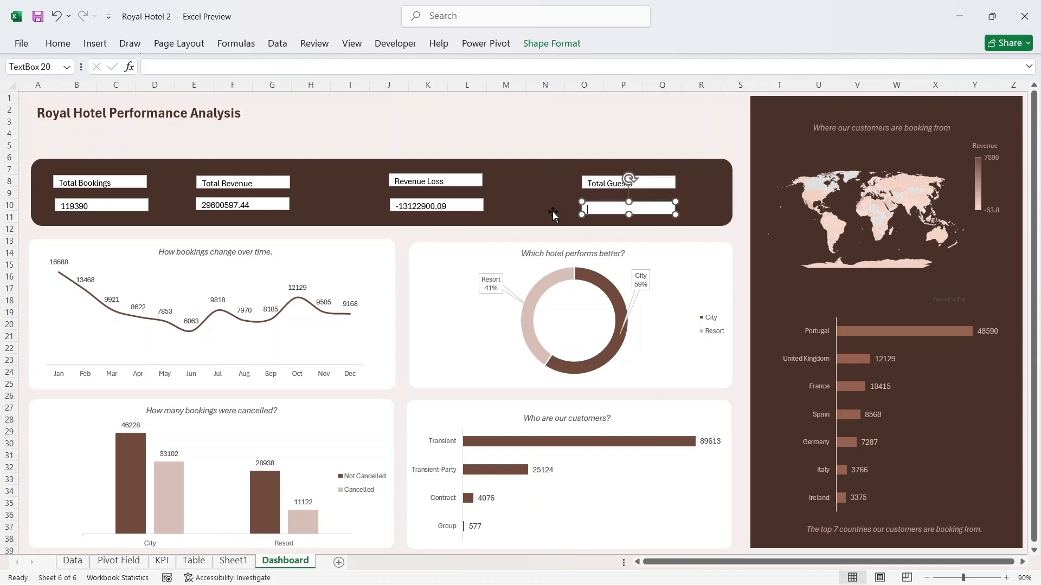
- Link the empty text box below the Total Guests label to the guest total with =KPI!E5
click(335, 69)
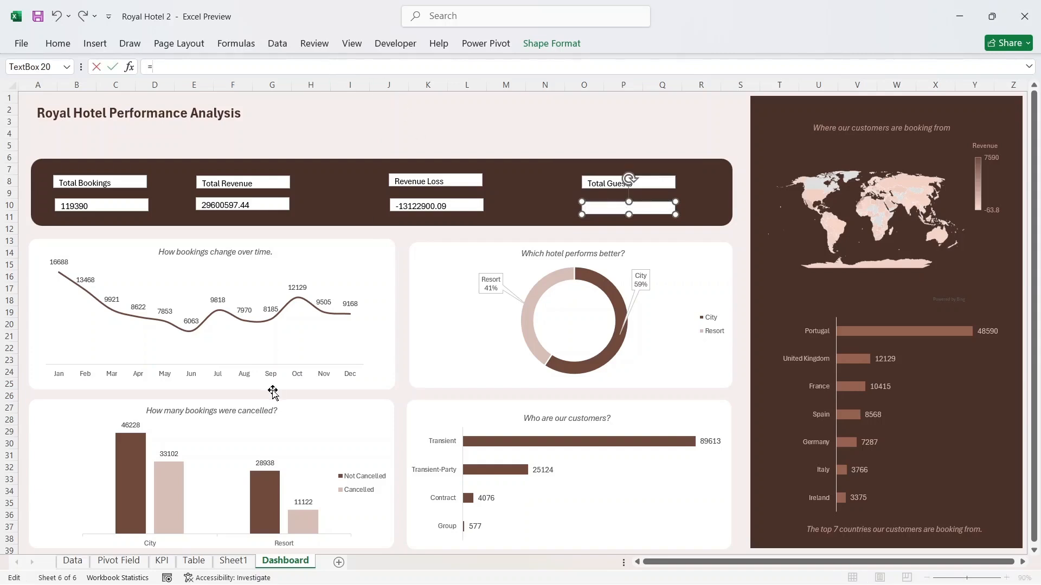
click(163, 564)
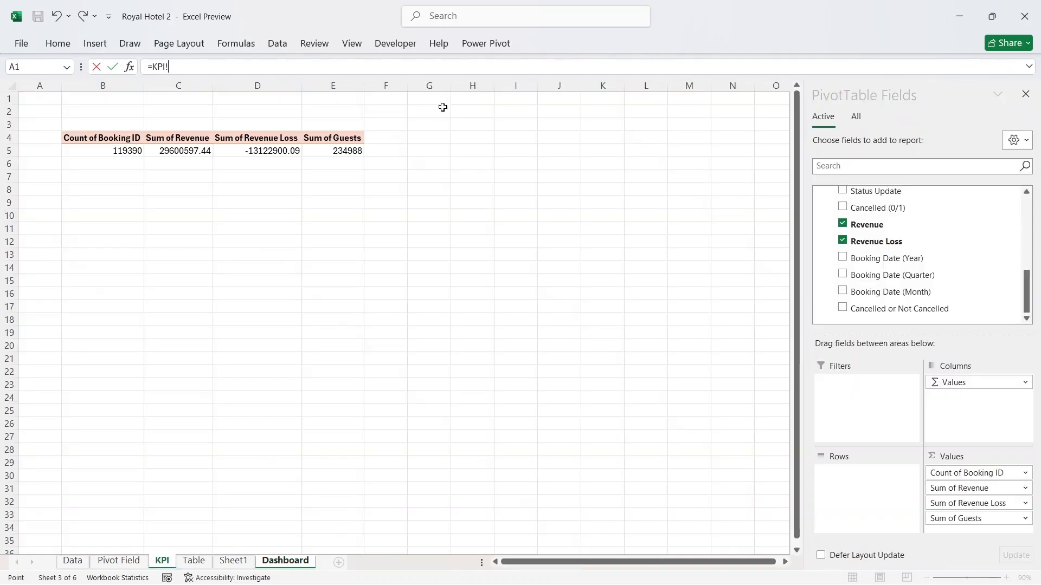
click(349, 152)
key(Return)
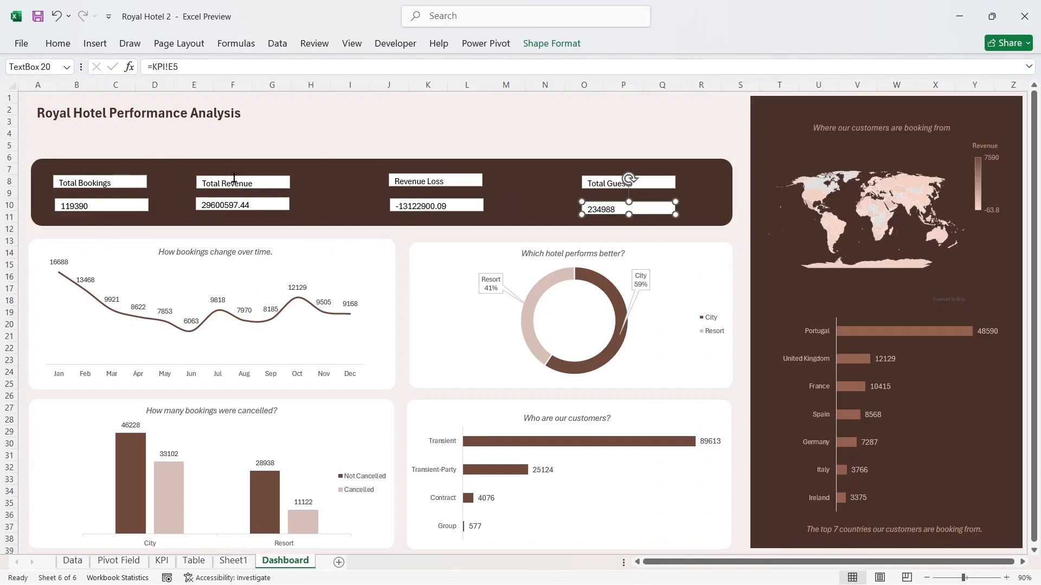
- Recolor the Total Bookings label's text with a light brown theme tint
click(143, 181)
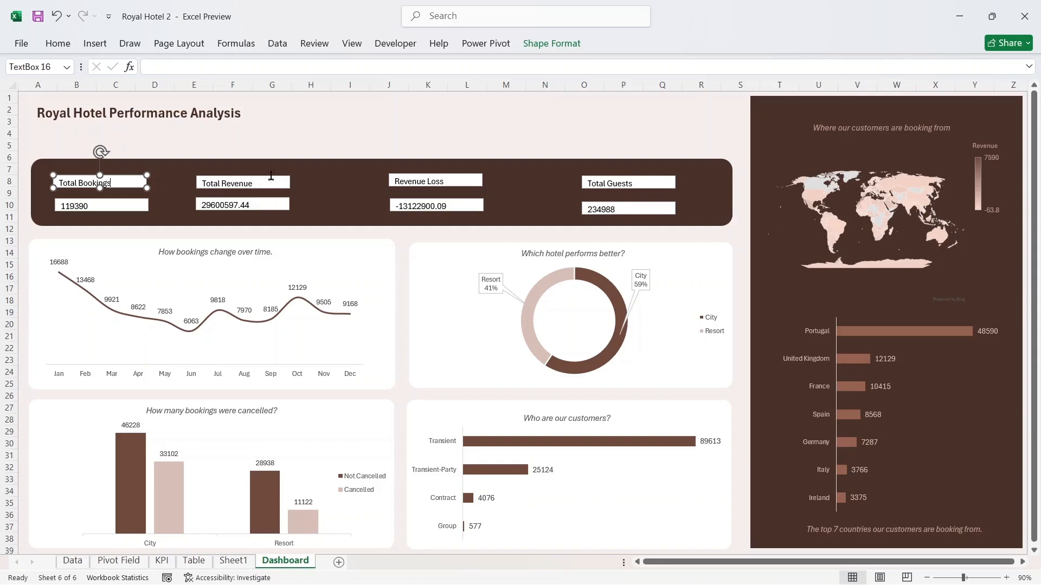
click(271, 179)
triple_click(84, 181)
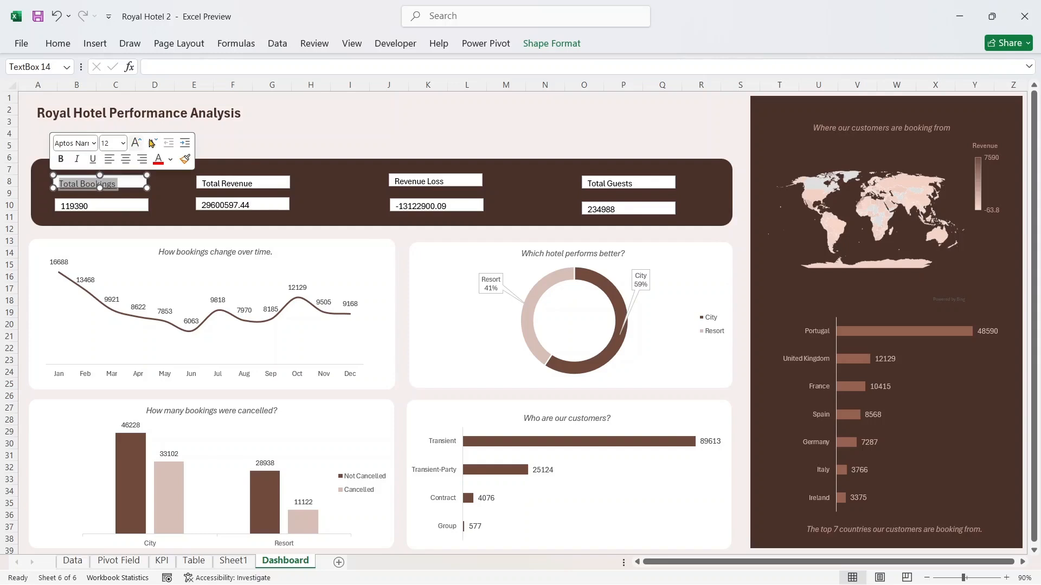
click(171, 159)
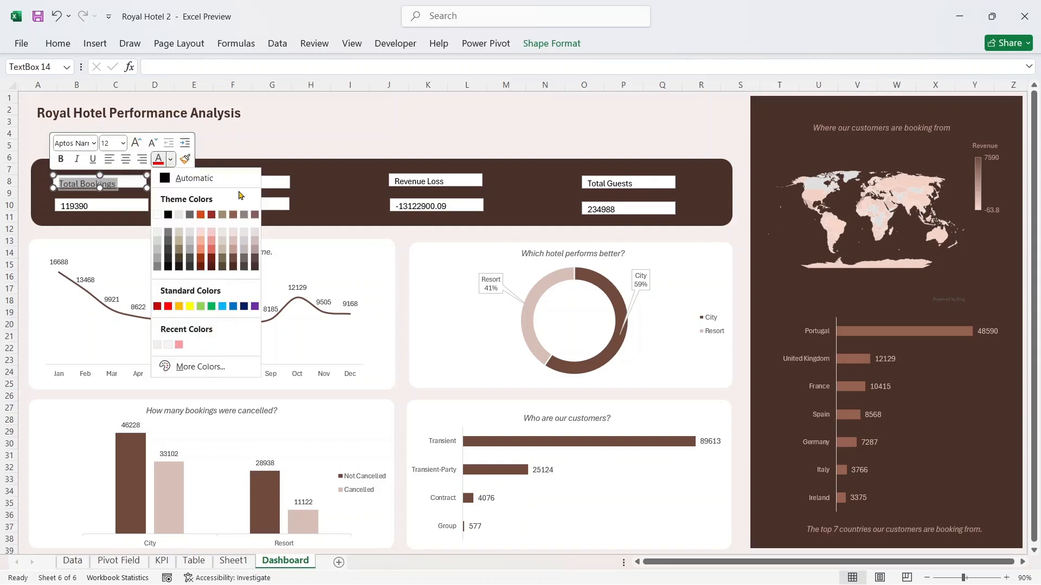
click(233, 253)
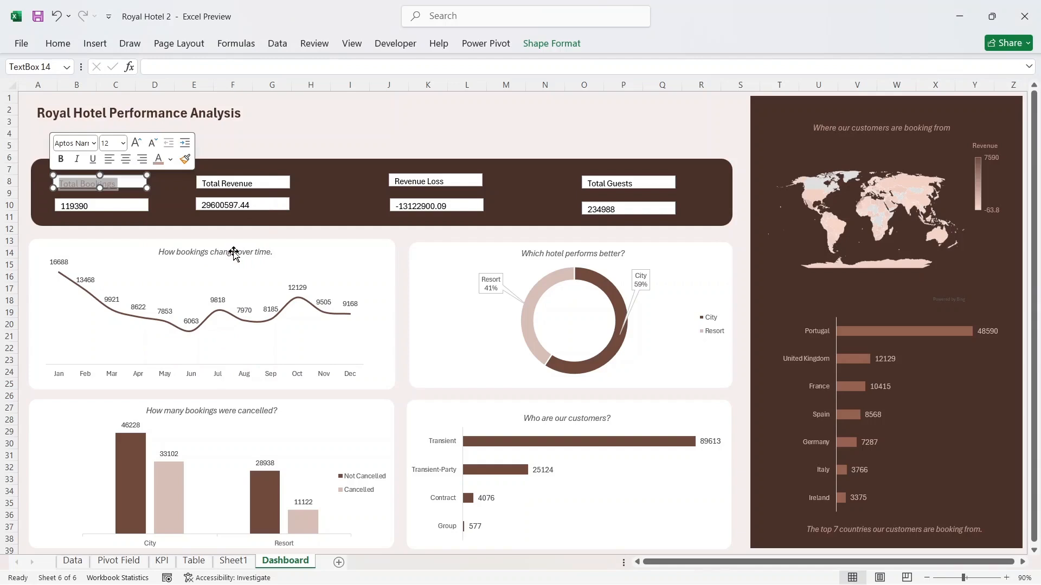
- Give the Total Bookings label no fill and no outline so it blends into the dark banner
click(138, 188)
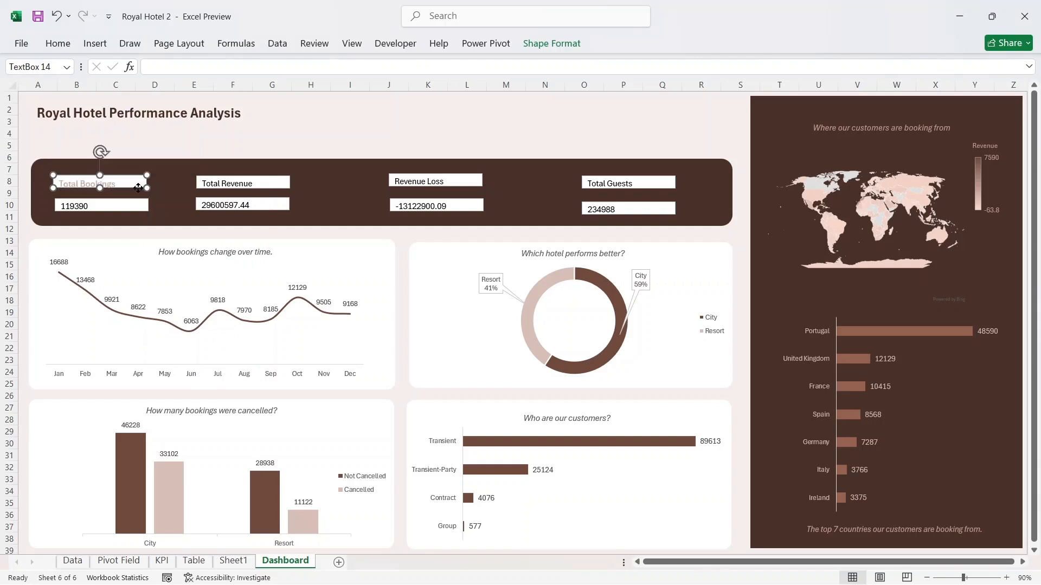
right_click(138, 188)
click(183, 150)
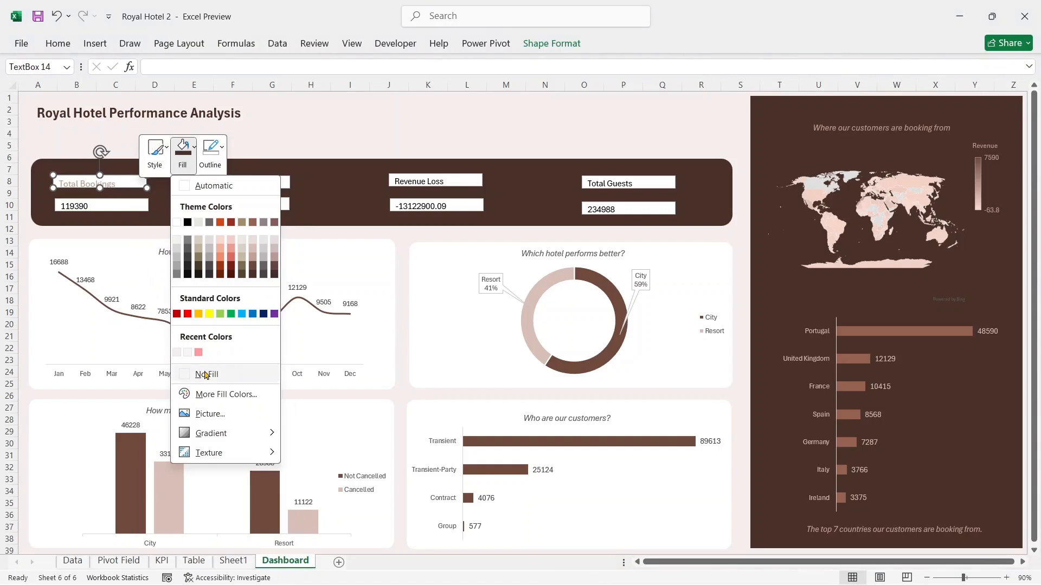
click(206, 374)
click(210, 151)
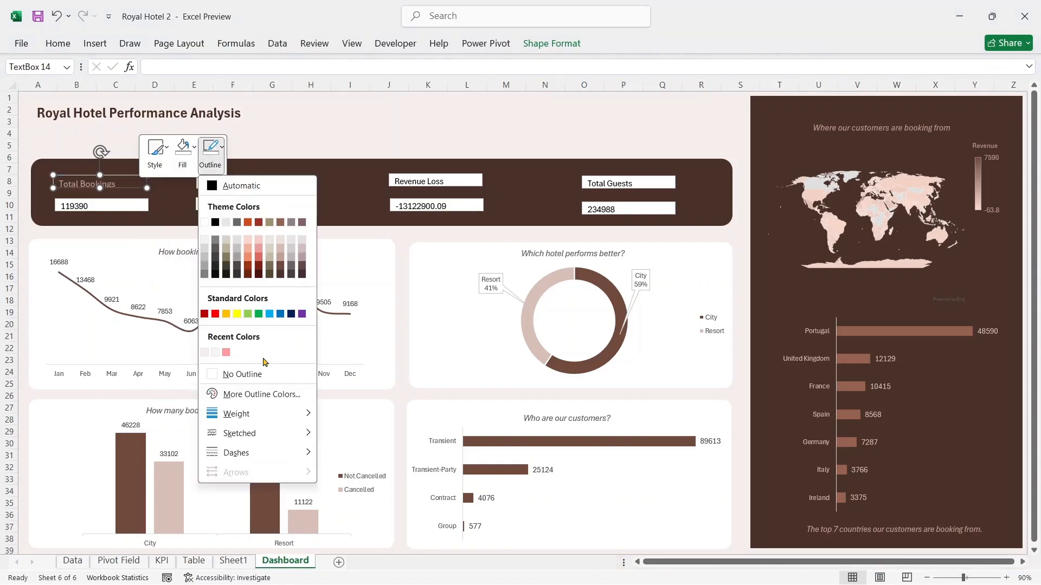
click(248, 374)
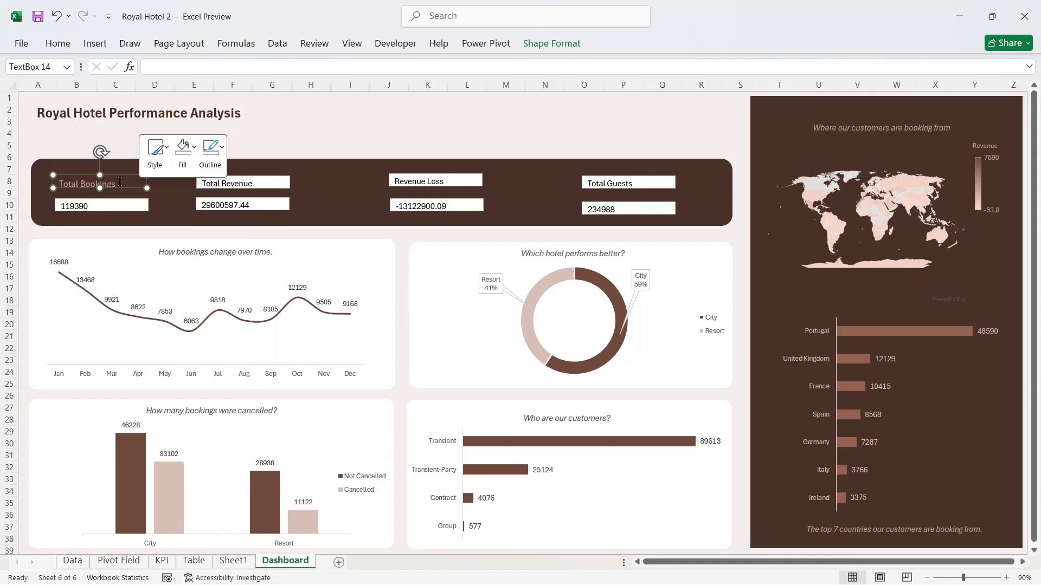
- Increase the Total Bookings label's font size to 14, then enlarge and slightly reposition its text box so the text fits
click(58, 45)
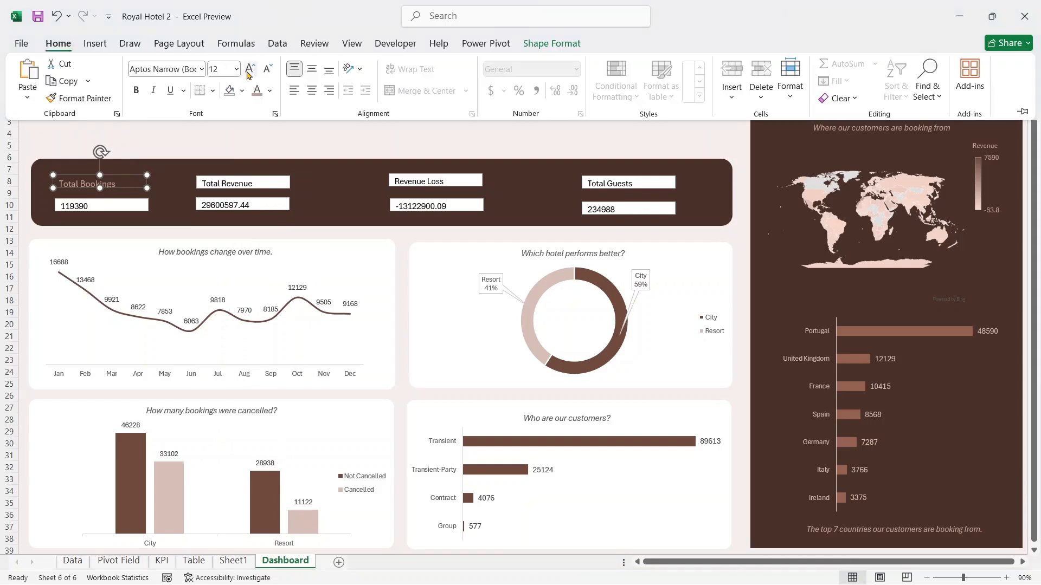
click(251, 71)
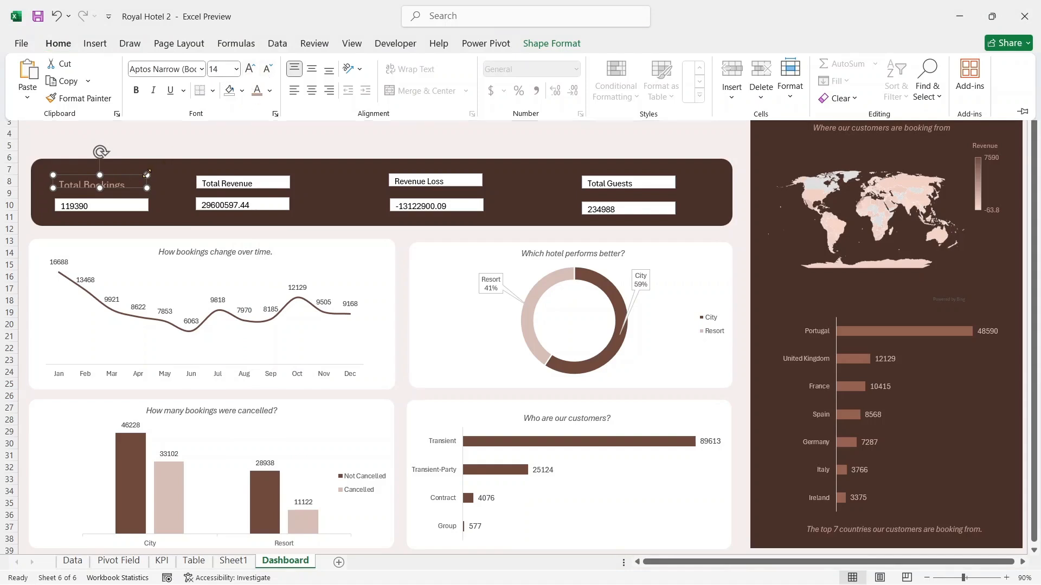
key(Escape)
click(180, 138)
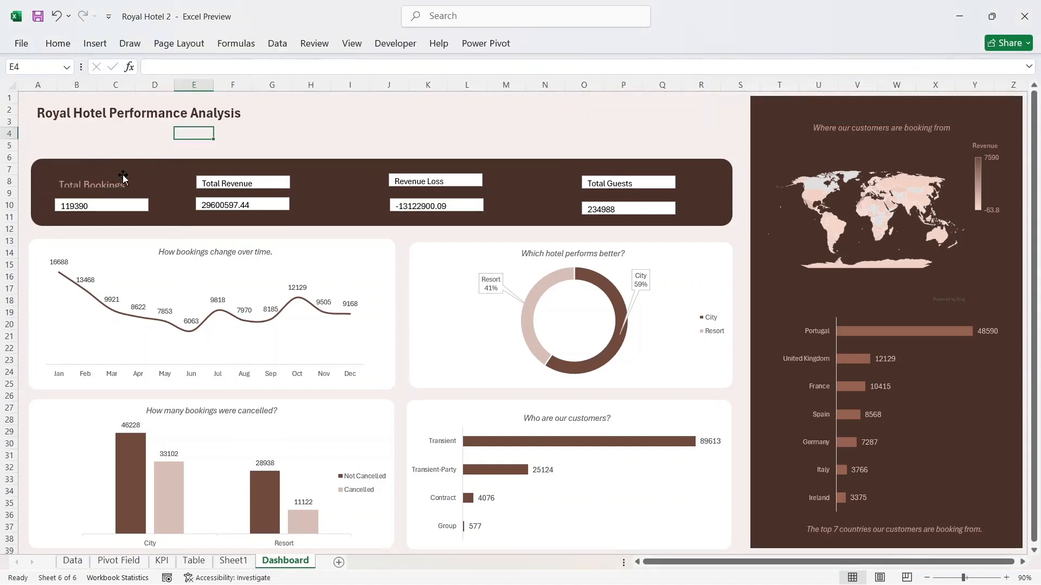
click(114, 185)
drag(149, 175, 112, 165)
drag(52, 175, 60, 174)
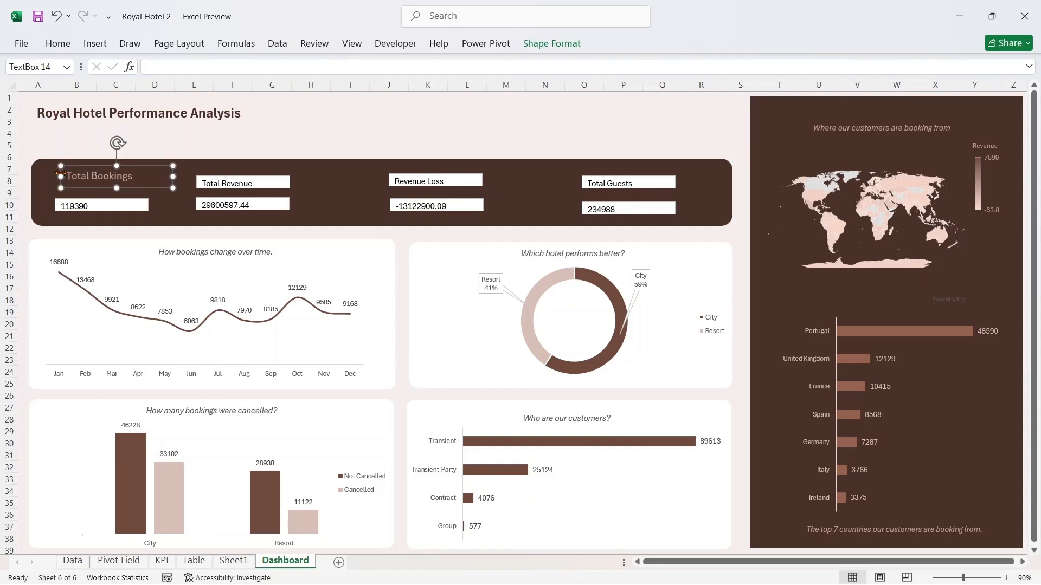
- Center the Total Bookings label's text and set its font color to Brown, Accent 4, Lighter 40%
click(58, 43)
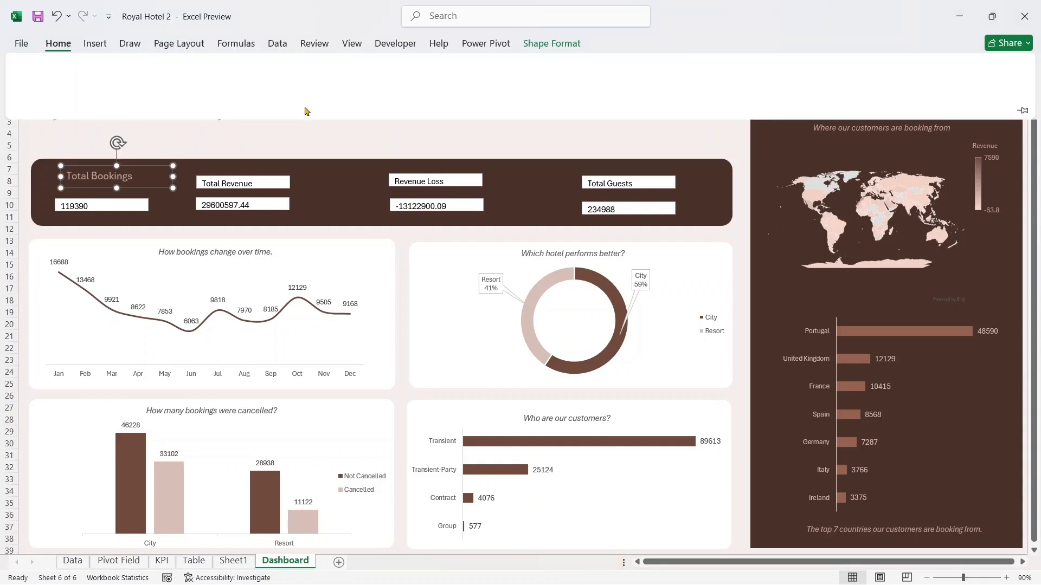
click(312, 90)
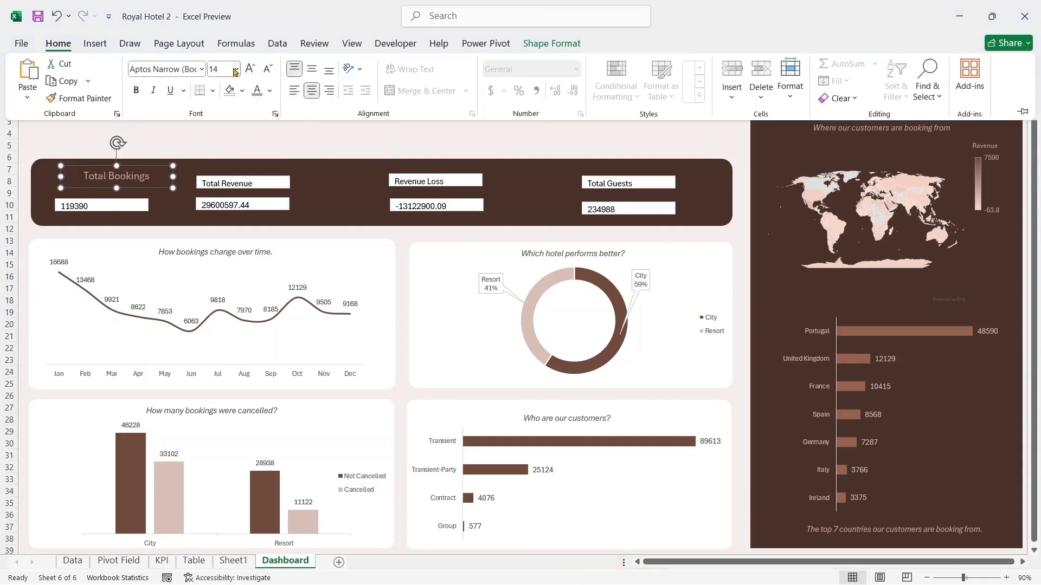
click(270, 91)
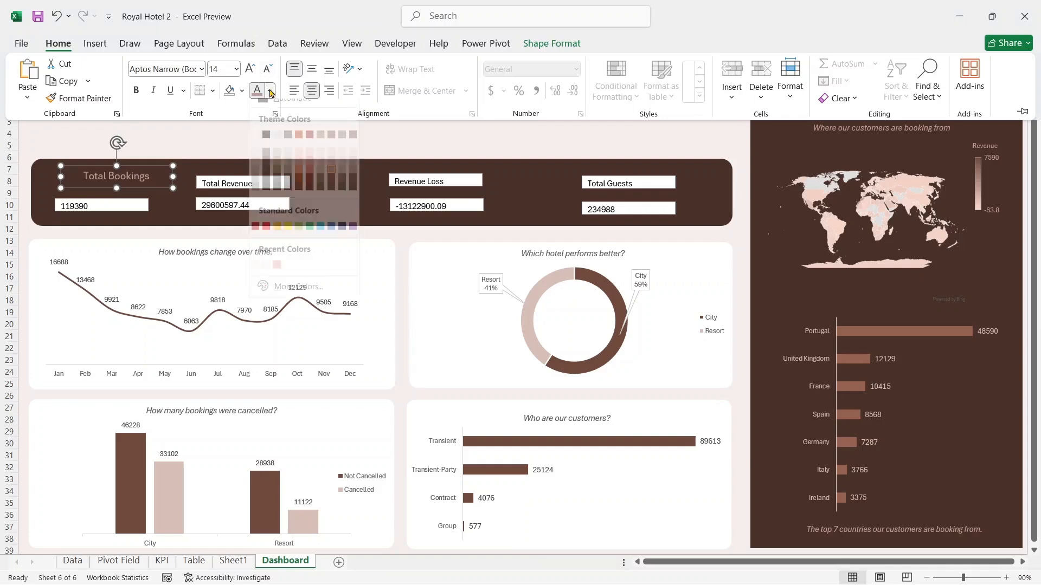
click(333, 165)
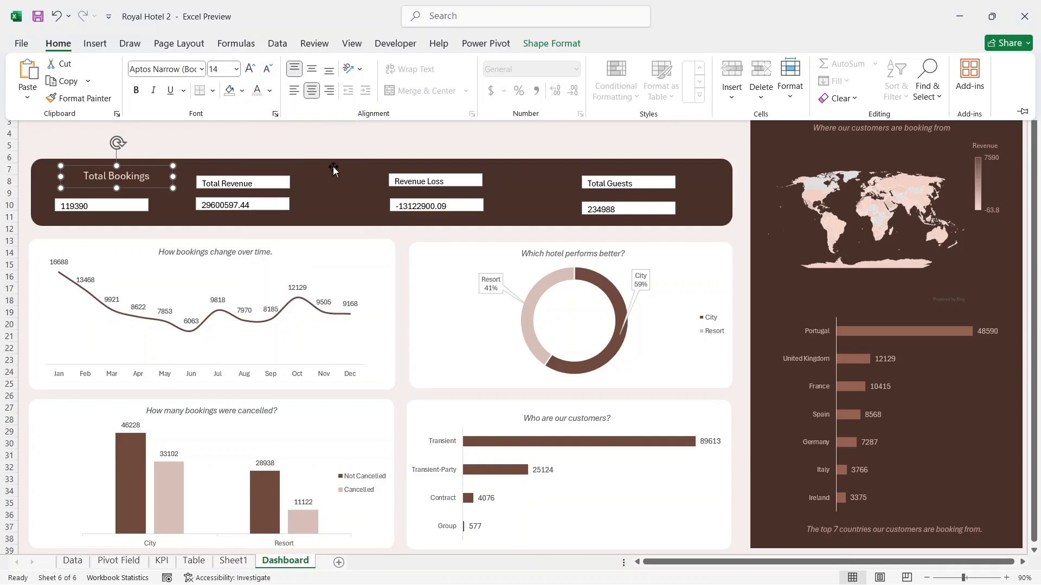
click(269, 90)
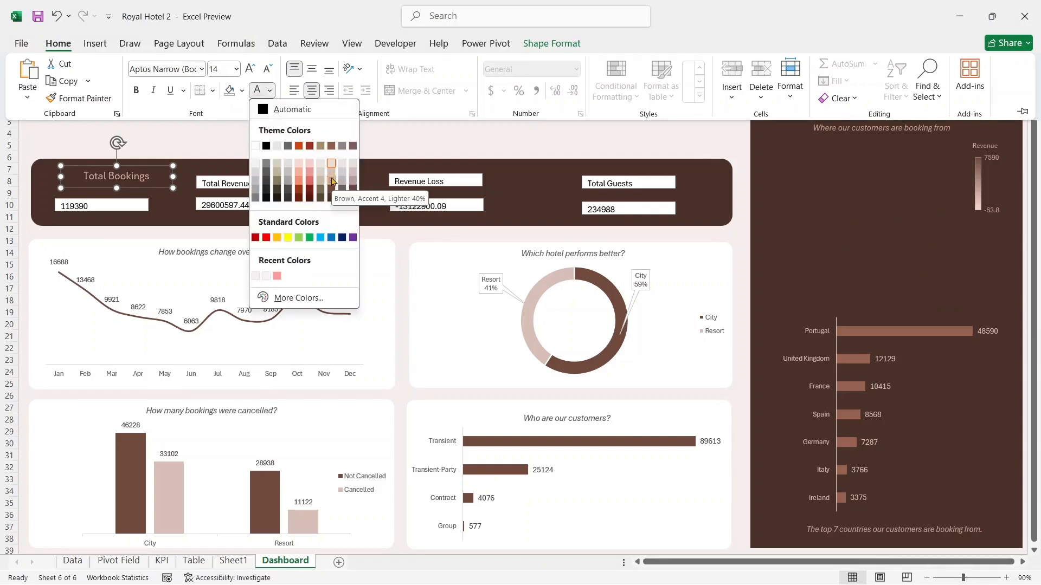
click(332, 181)
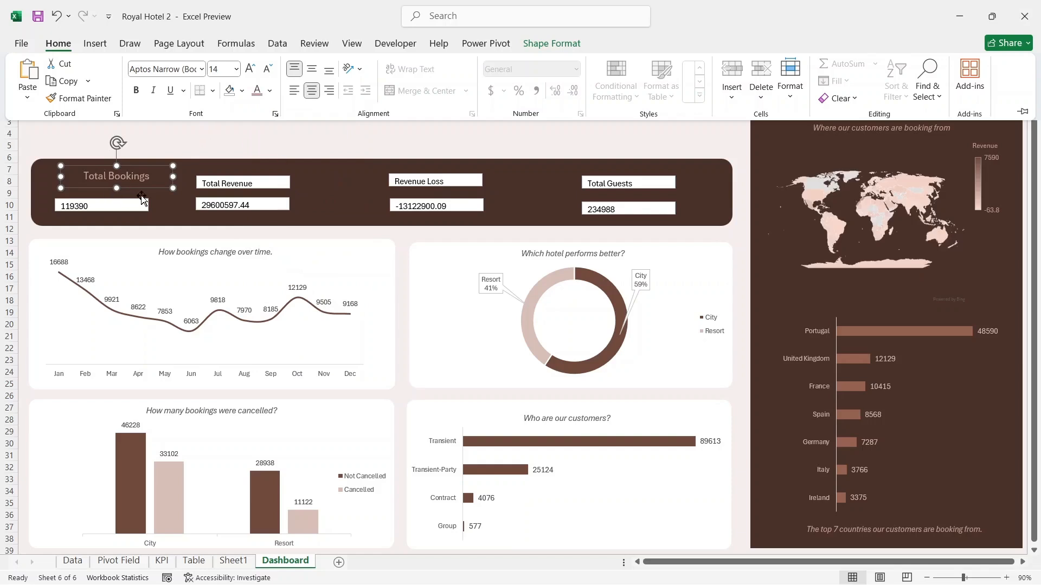
- Lighten the Total Bookings label's text by one shade of the same brown theme color
click(238, 186)
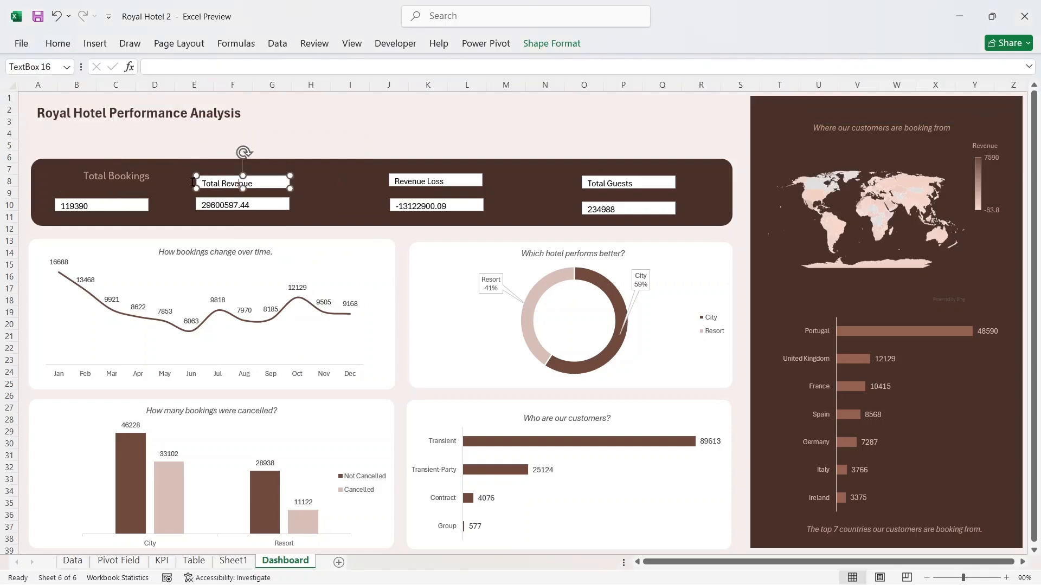
click(135, 173)
drag(151, 174, 87, 177)
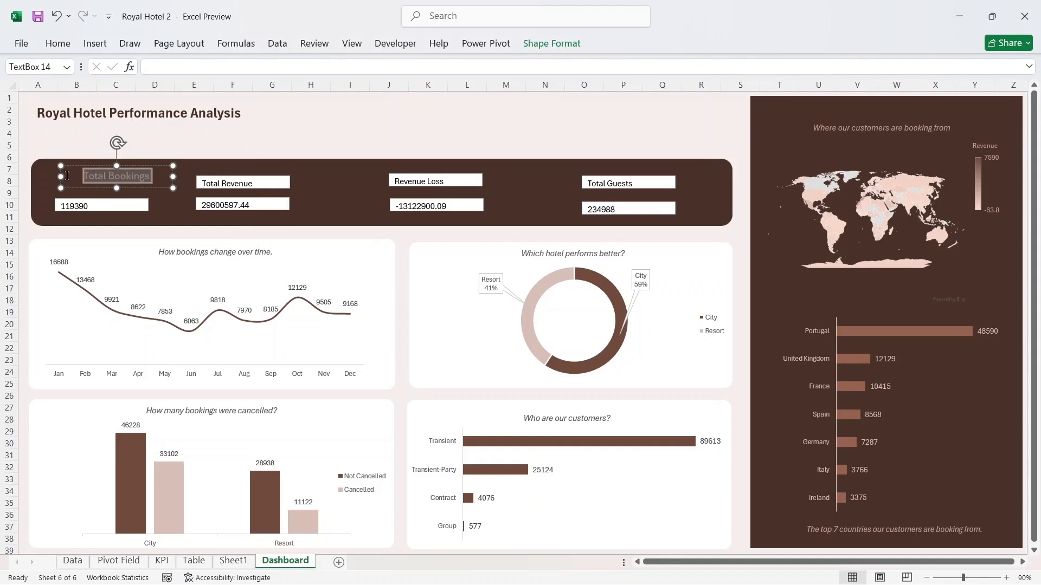
click(189, 155)
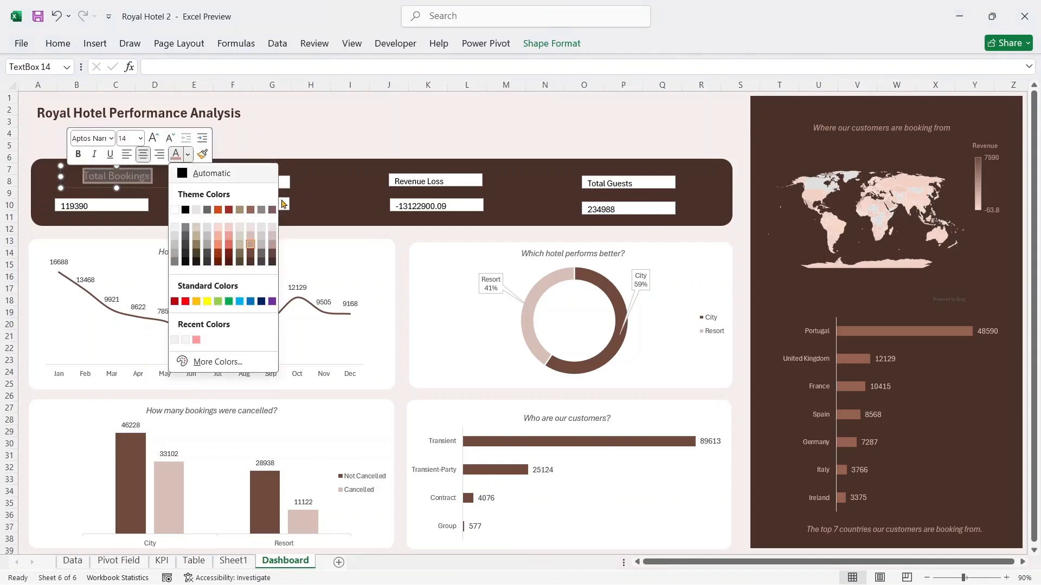
click(254, 238)
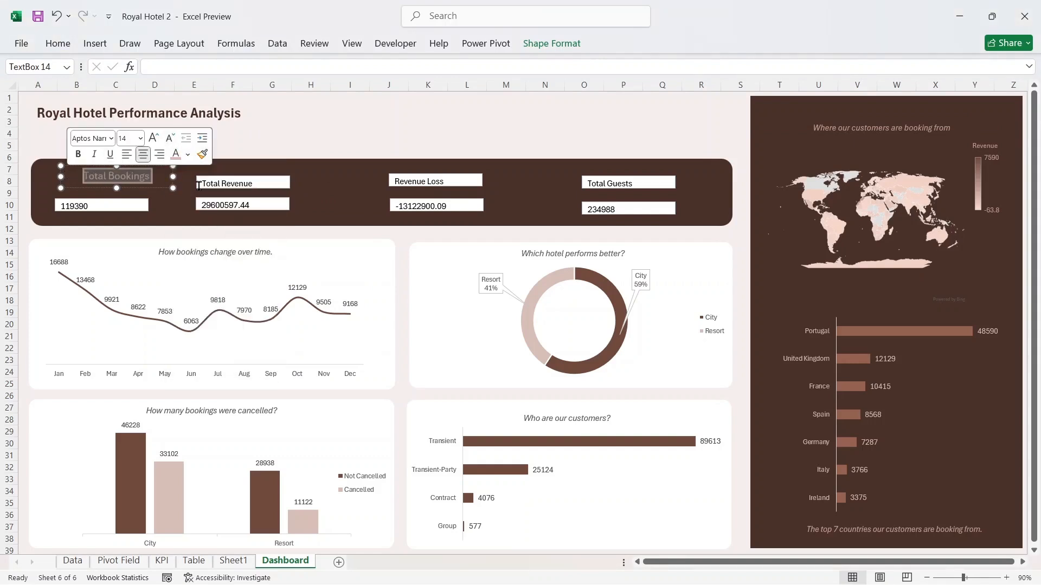
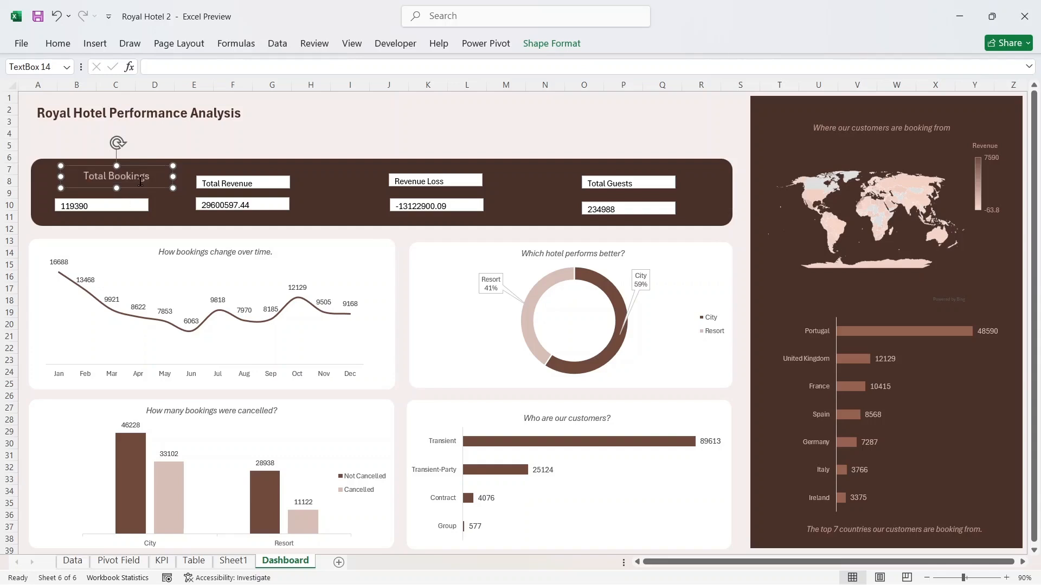
- Move the bookings total's text box so it sits centered beneath the Total Bookings label
click(130, 203)
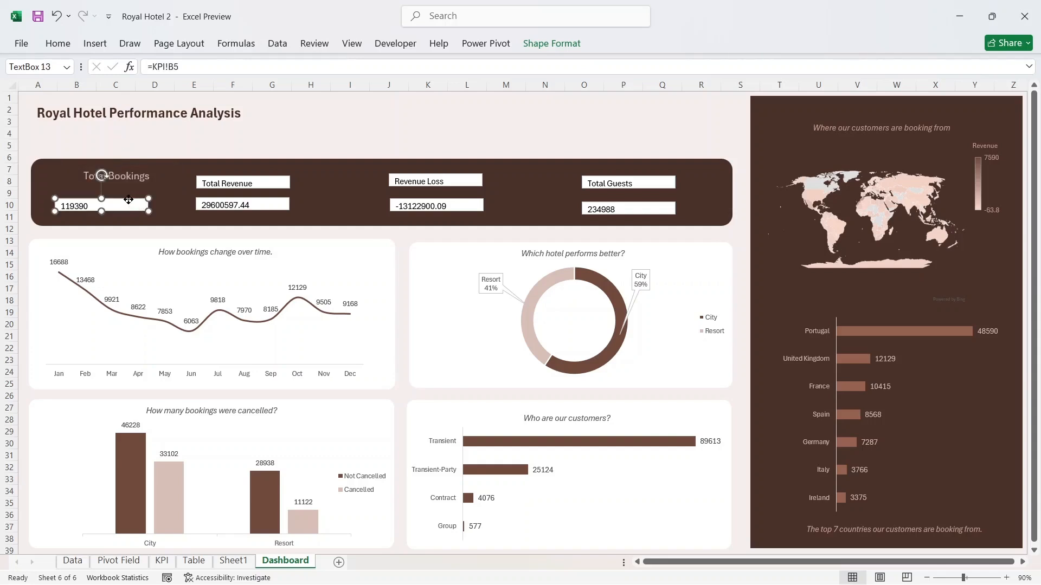
drag(128, 199, 145, 199)
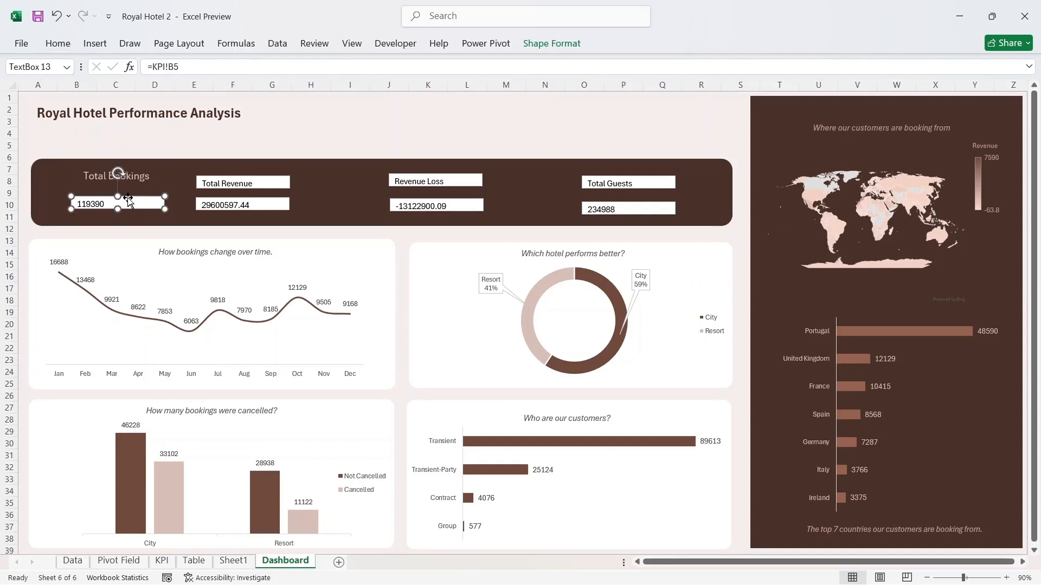
right_click(129, 201)
click(104, 195)
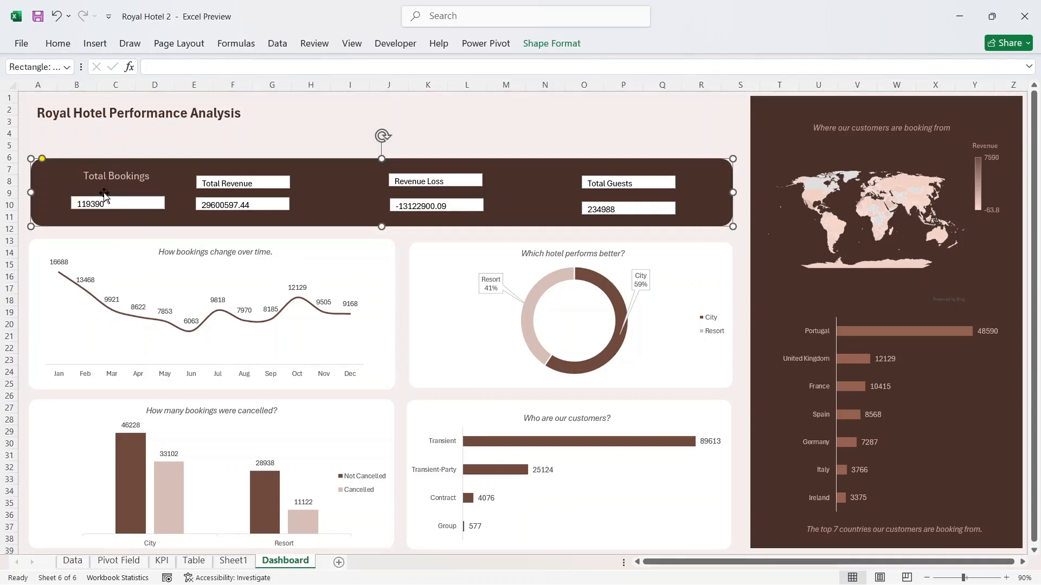
- Remove the outline and fill from the bookings total's text box beneath the Total Bookings label
click(106, 201)
right_click(106, 201)
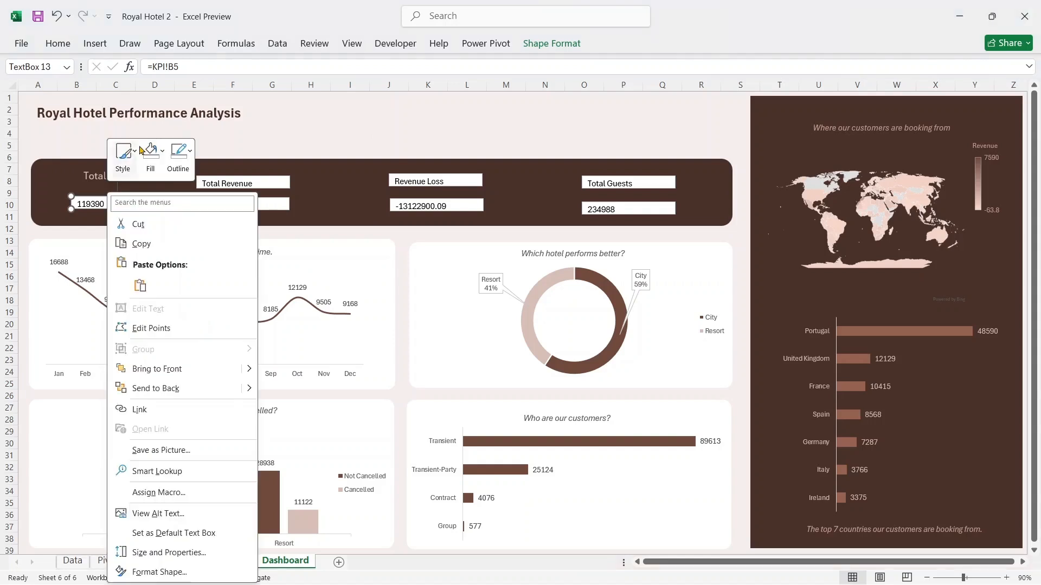
click(178, 154)
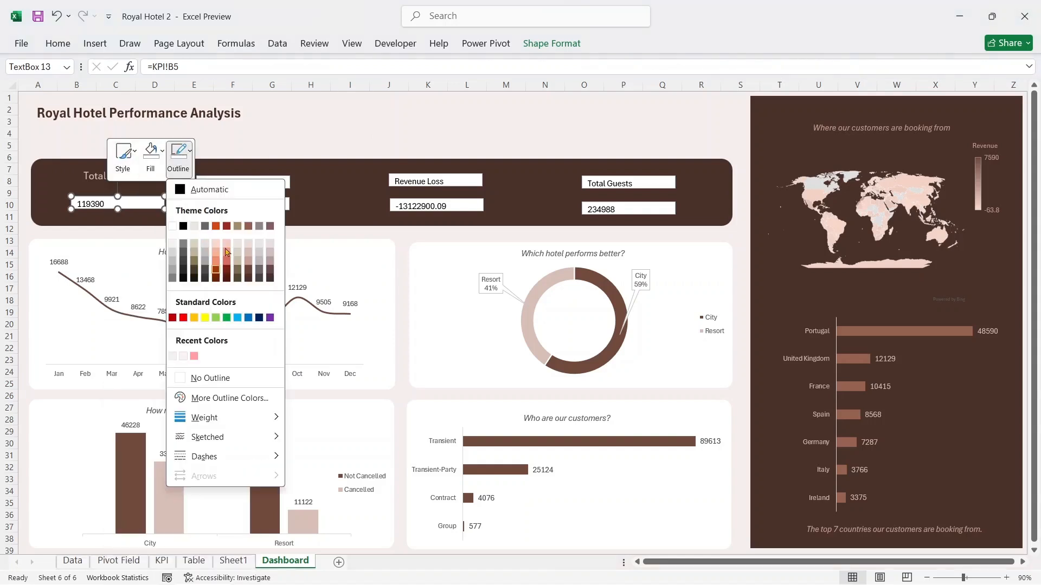
click(197, 377)
click(157, 157)
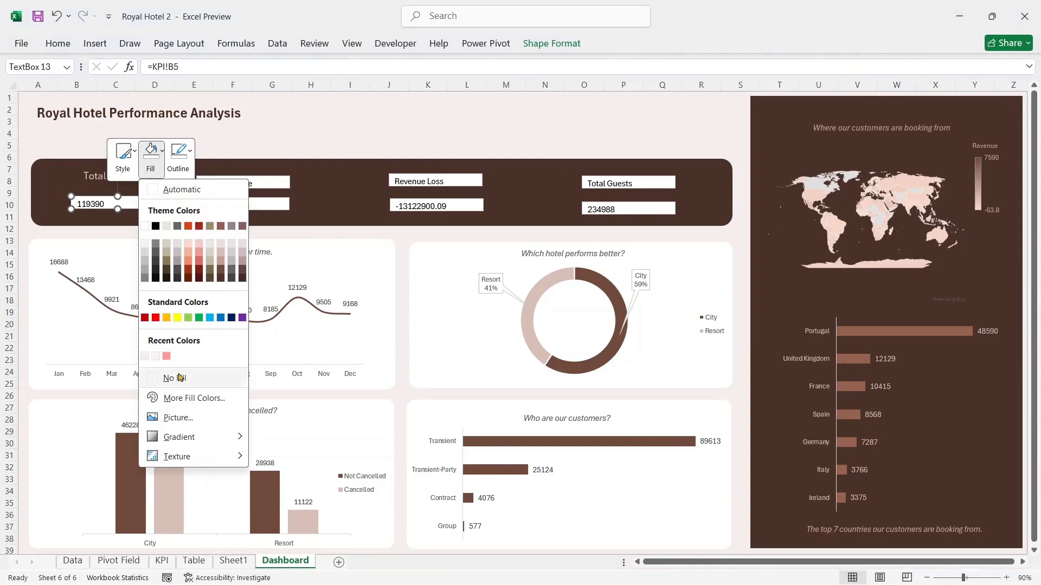
click(178, 378)
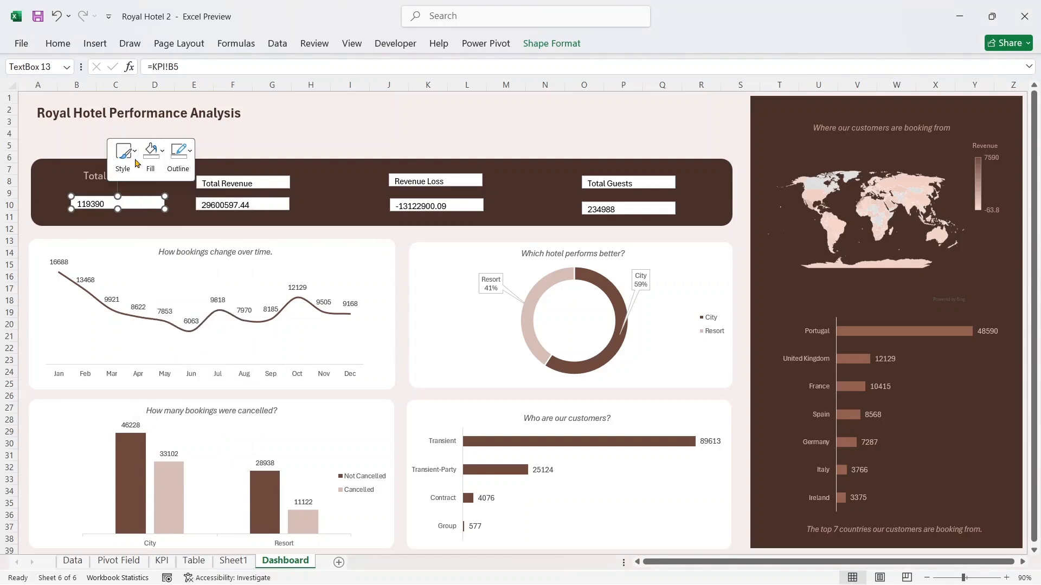
- Format the bookings total as centered, bold, 18-point text in a white theme color
click(59, 43)
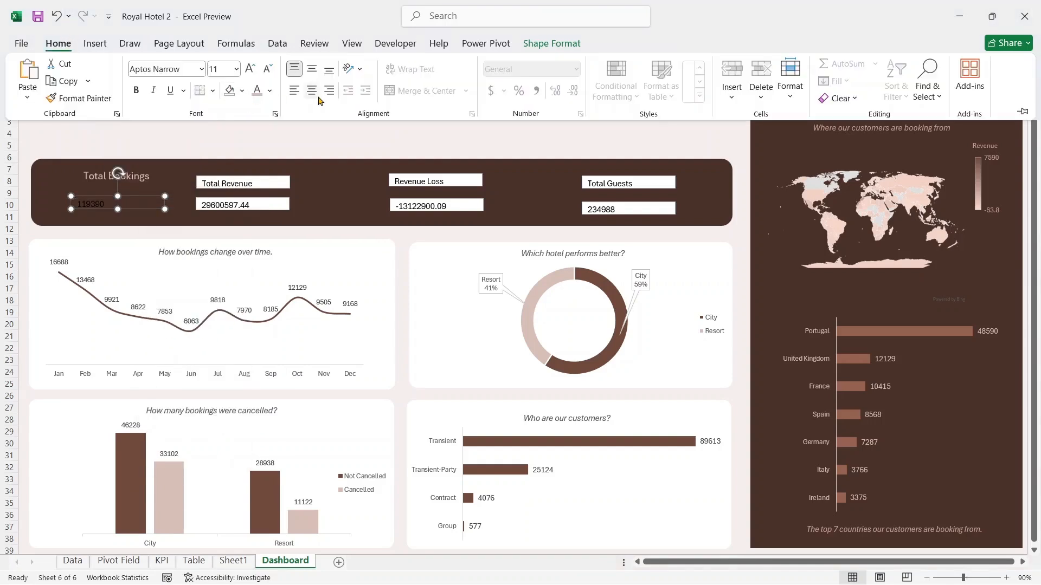
click(312, 90)
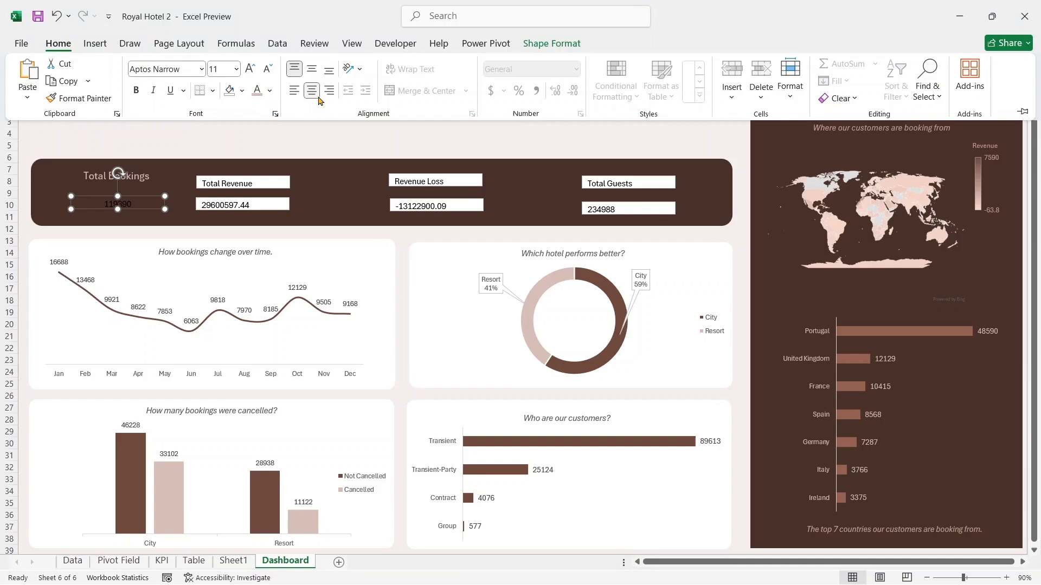
click(251, 69)
click(250, 69)
click(251, 69)
click(136, 90)
click(270, 90)
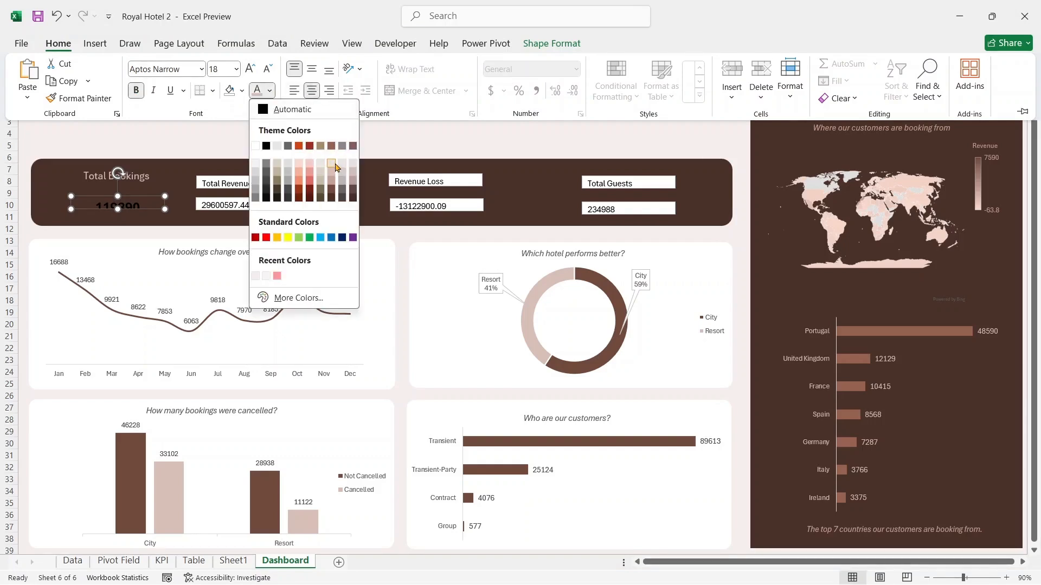
click(259, 162)
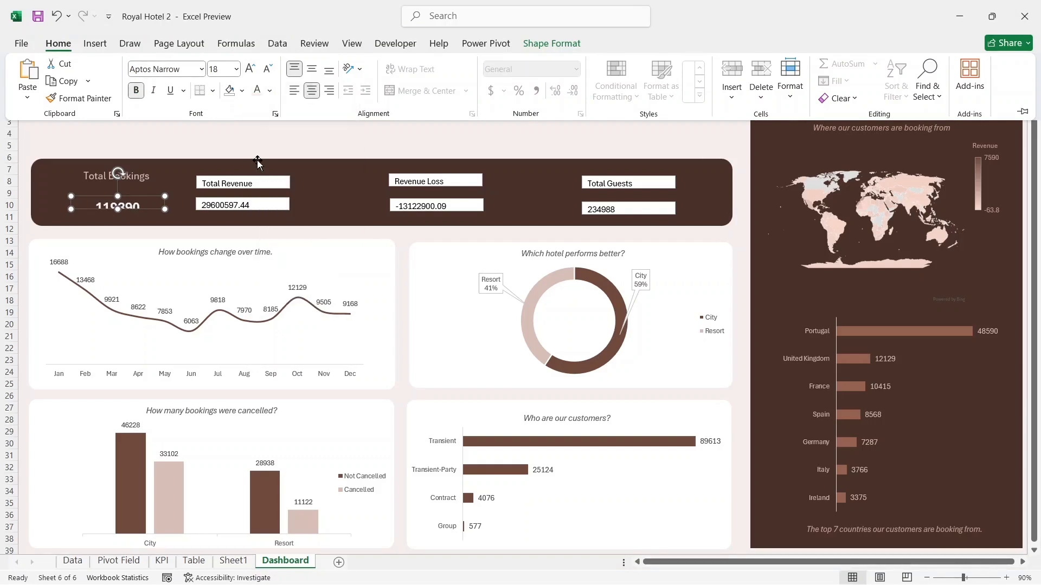
- Enlarge the bookings total's text box to fit the number, then shift the dark banner and Total Bookings label slightly down
click(163, 209)
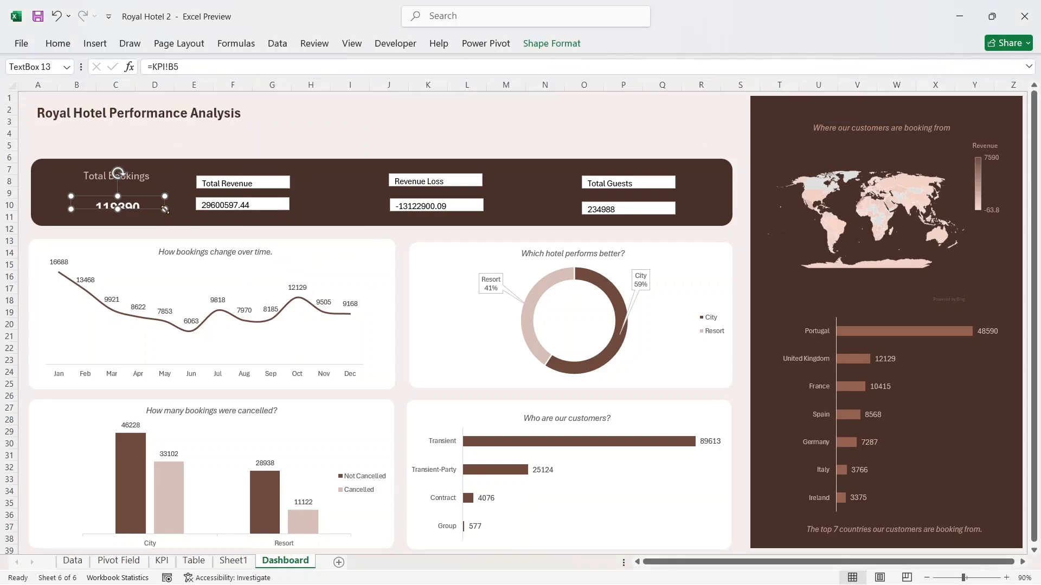
drag(165, 209, 140, 172)
click(141, 175)
click(140, 166)
click(140, 165)
- Copy the Total Bookings label's formatting to the Total Revenue label with Format Painter
click(242, 183)
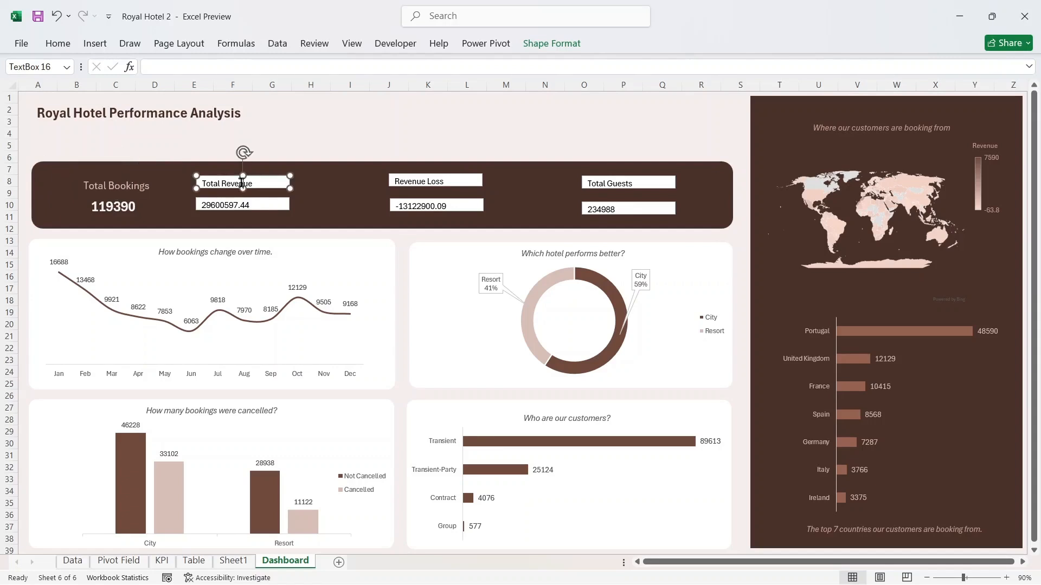
click(142, 186)
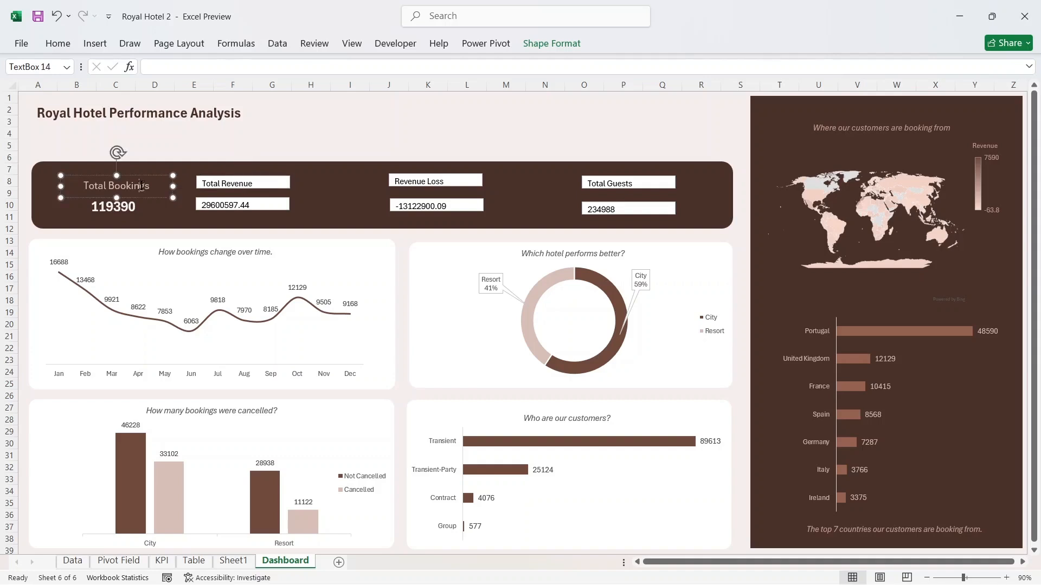
click(57, 44)
click(84, 99)
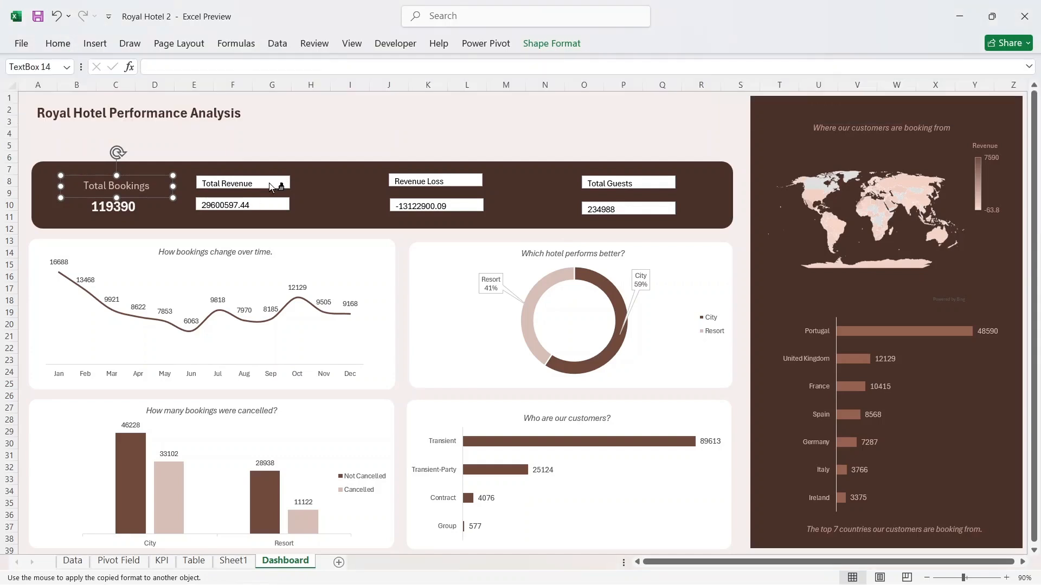
click(263, 184)
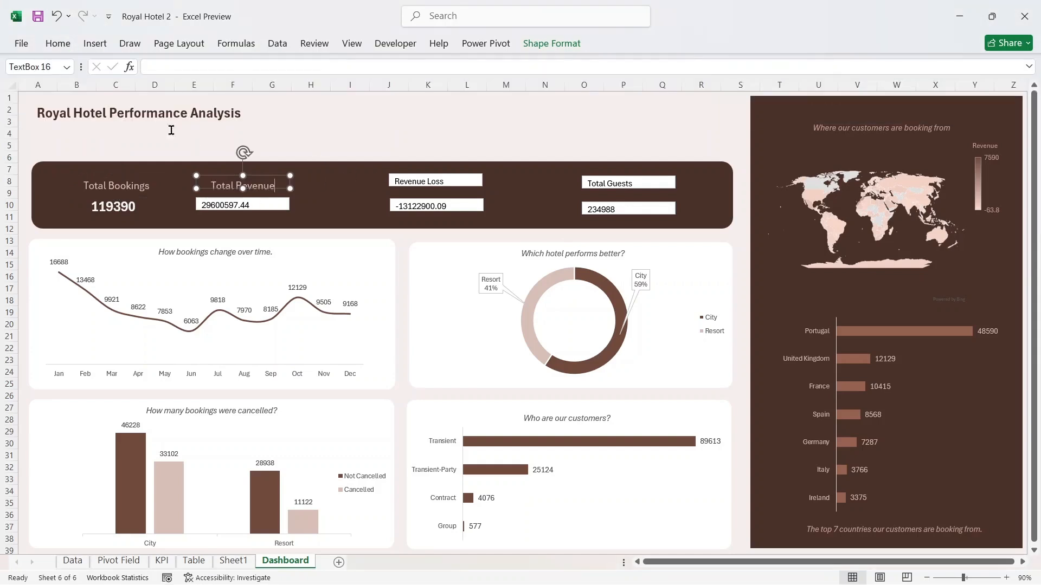
- Keep the Home ribbon permanently displayed above the dashboard
click(57, 43)
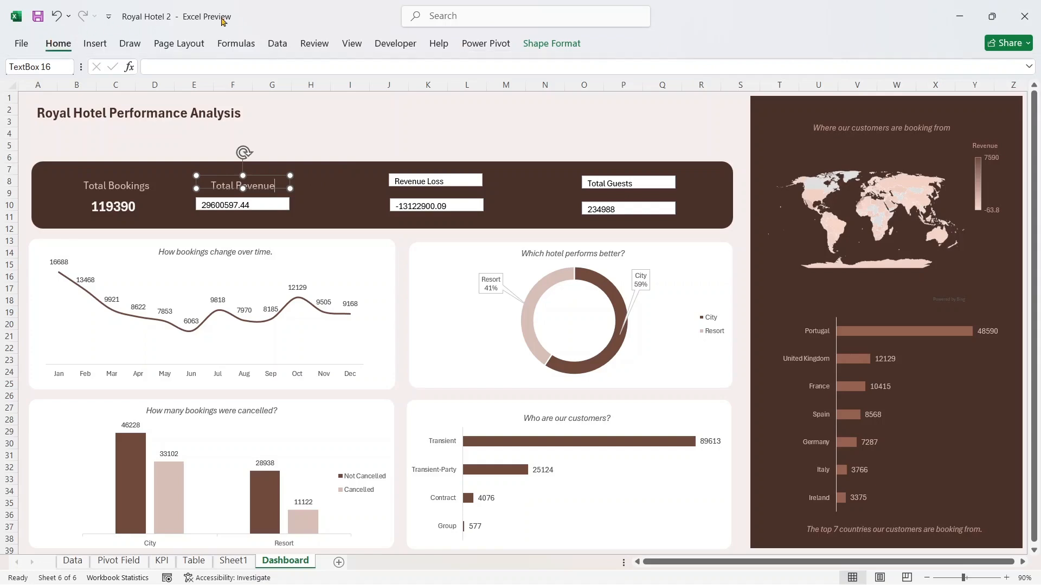
click(1021, 112)
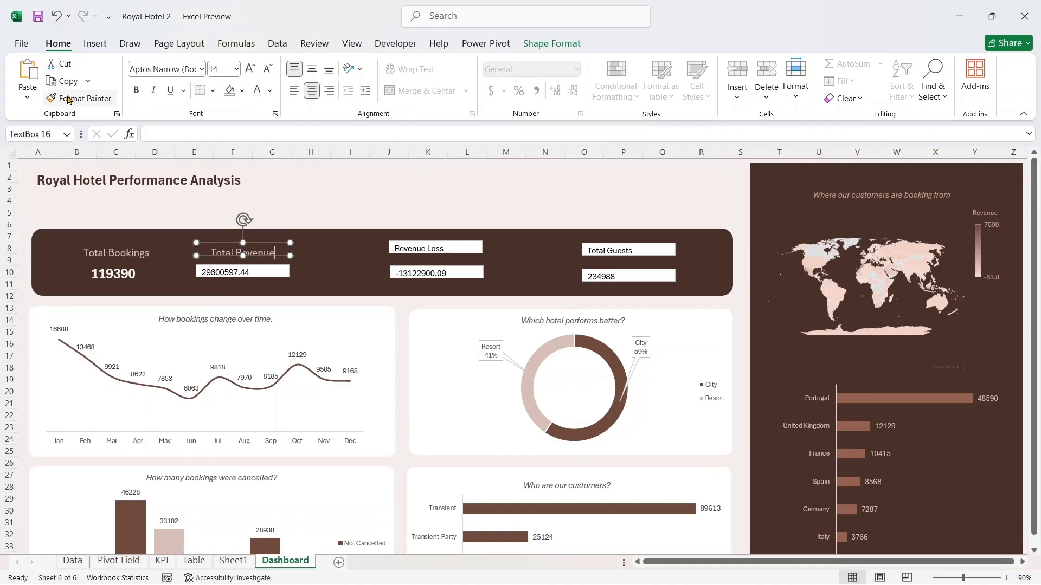
click(68, 99)
click(412, 239)
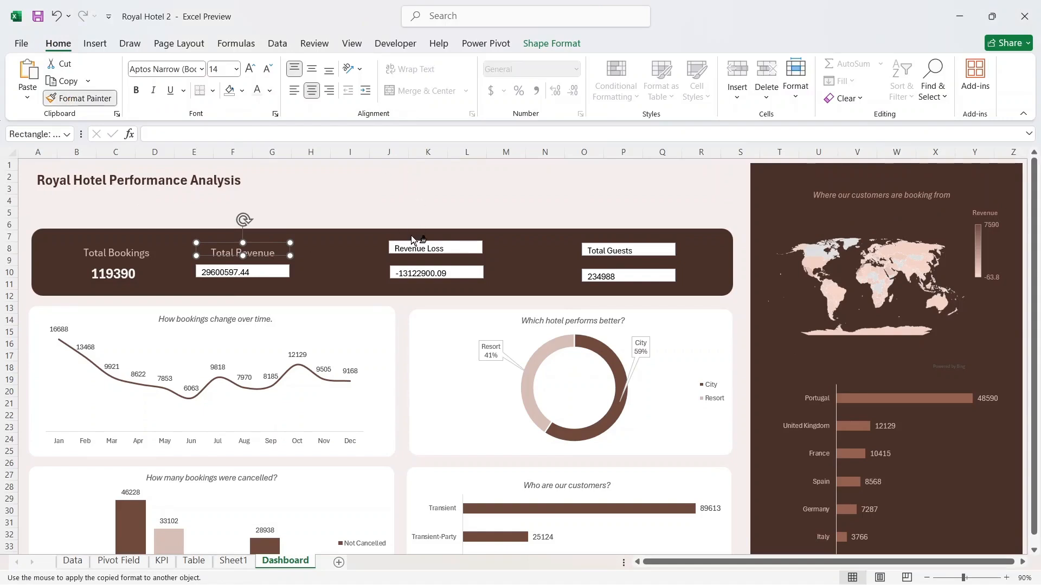
click(480, 189)
- Copy the Total Revenue label's formatting to the Revenue Loss label with Format Painter
click(264, 256)
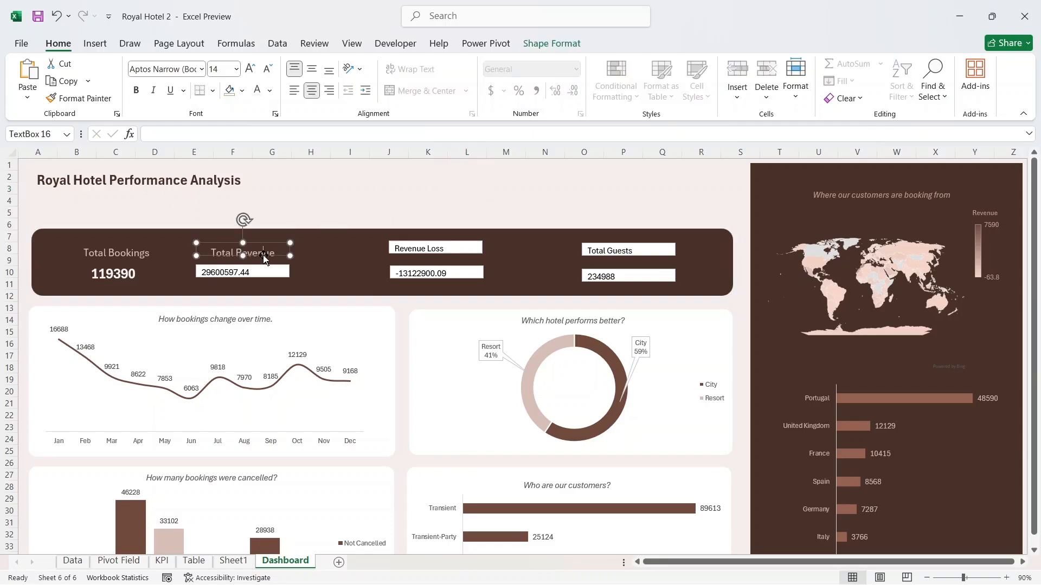
click(69, 98)
click(413, 247)
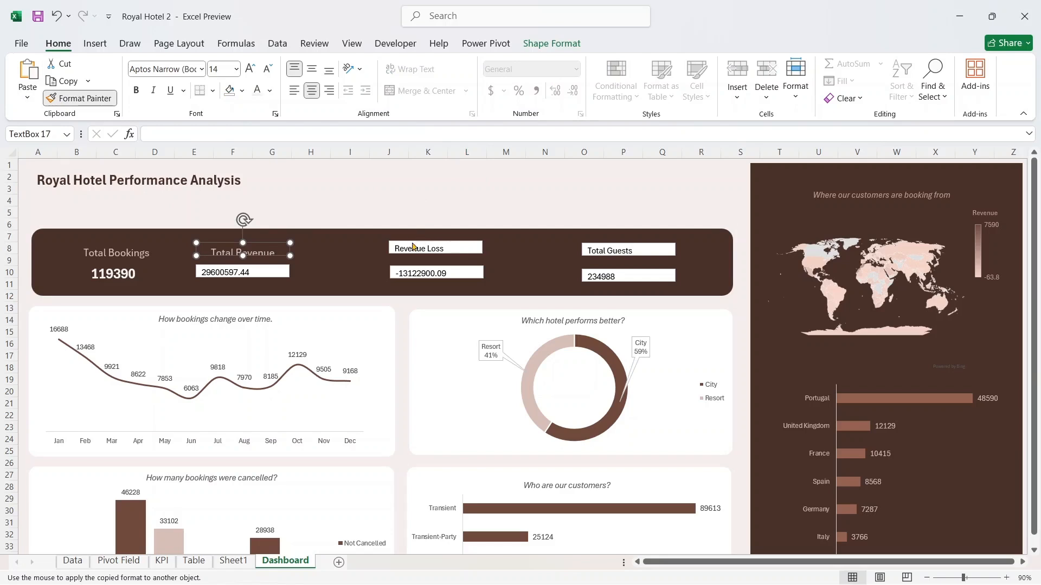
- Copy the Revenue Loss label's formatting to the Total Guests label with Format Painter
click(78, 100)
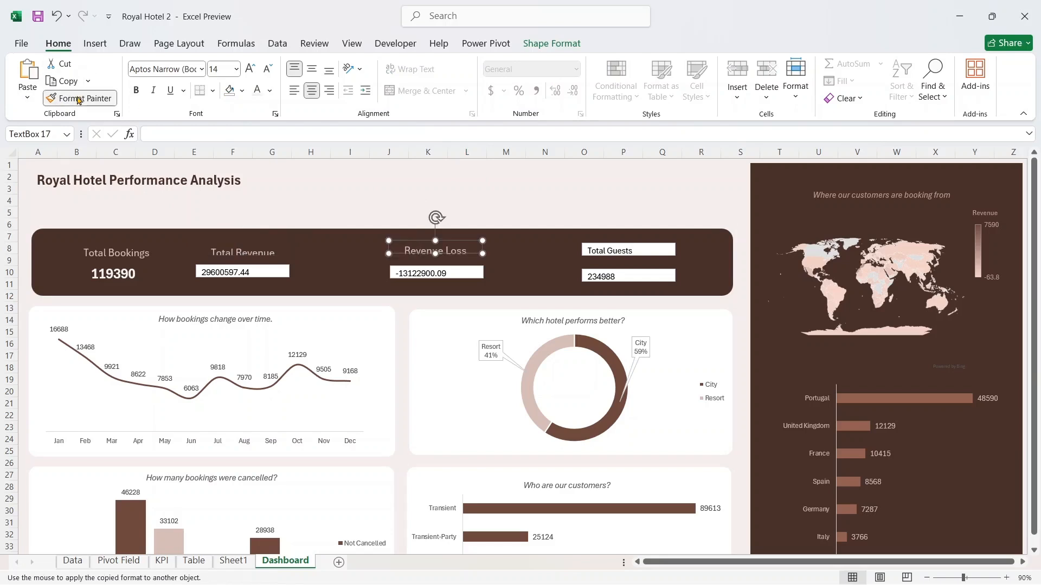
click(604, 247)
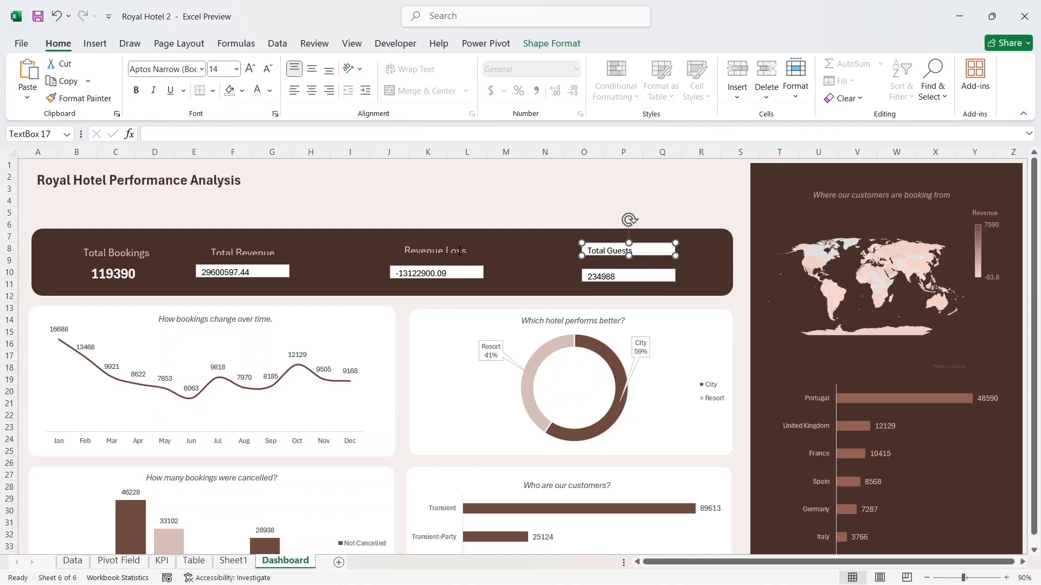
click(460, 250)
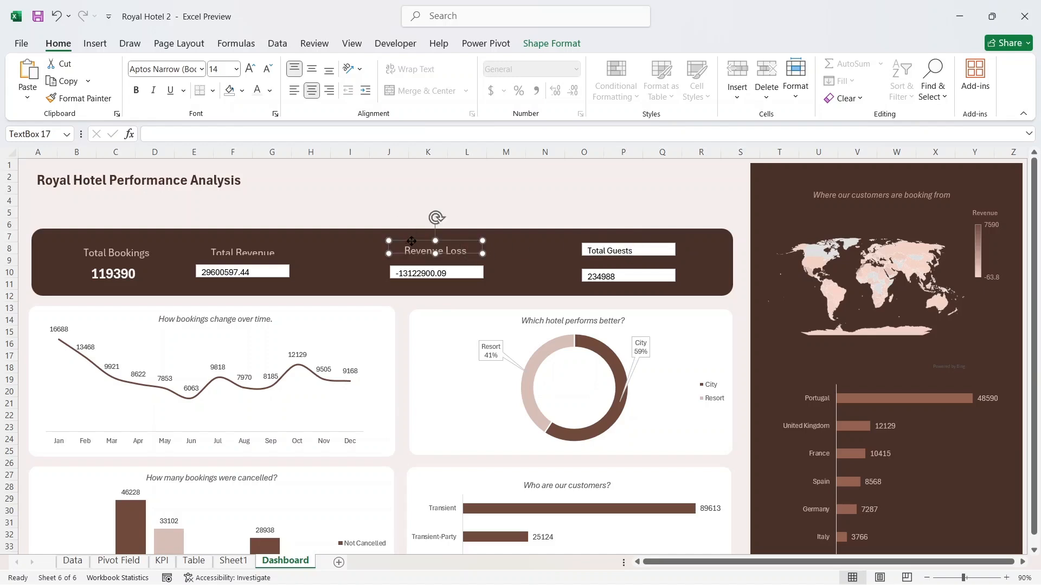
click(77, 98)
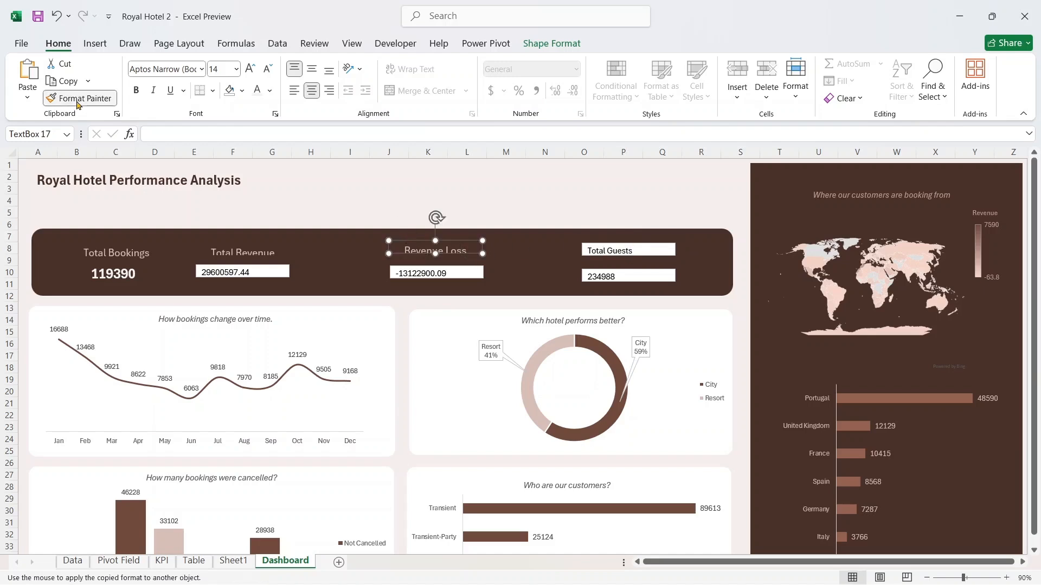
click(610, 251)
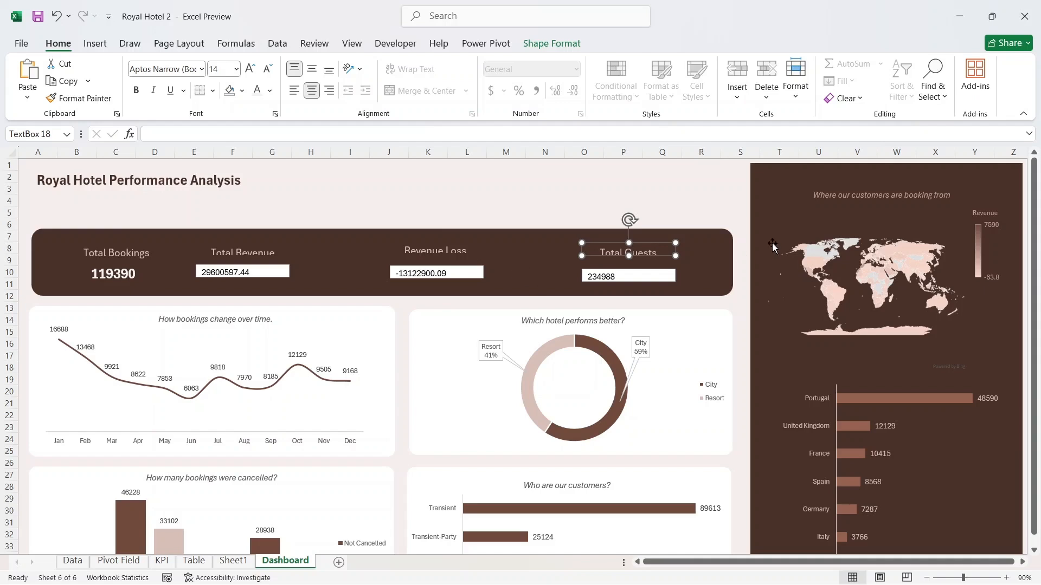
- Deselect the Total Guests label and save the workbook
click(628, 212)
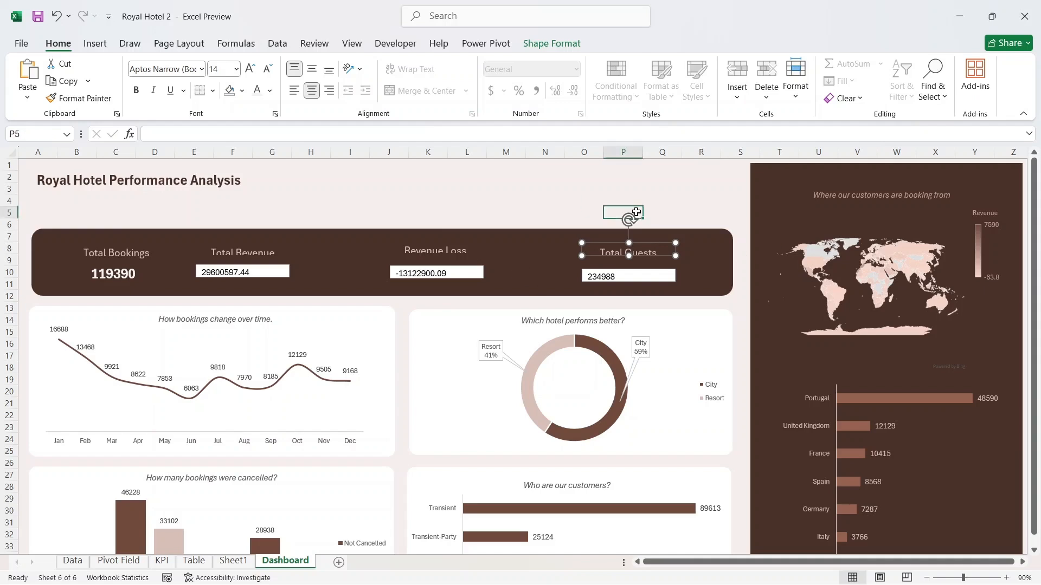
click(38, 17)
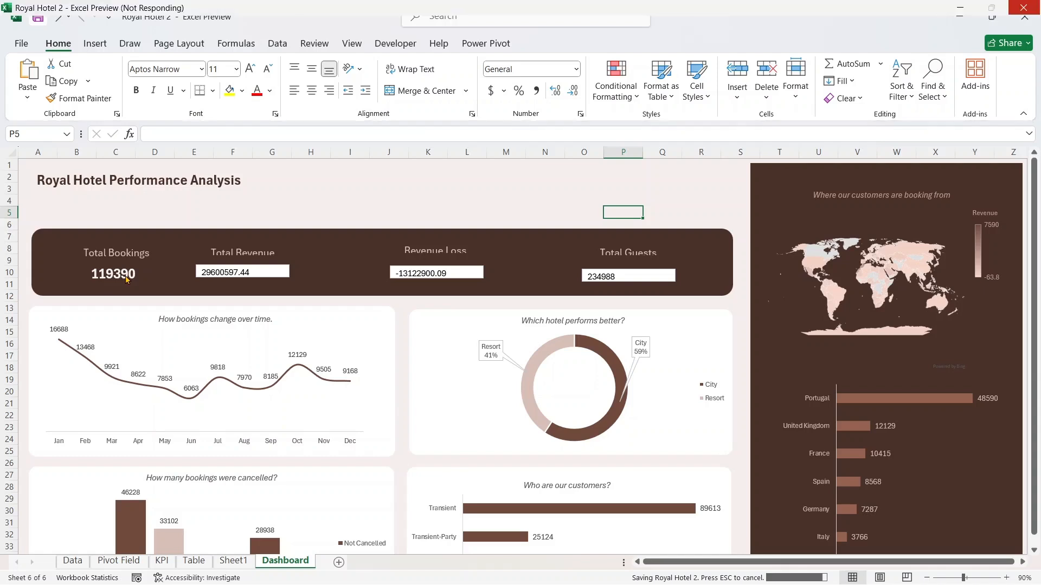
click(286, 211)
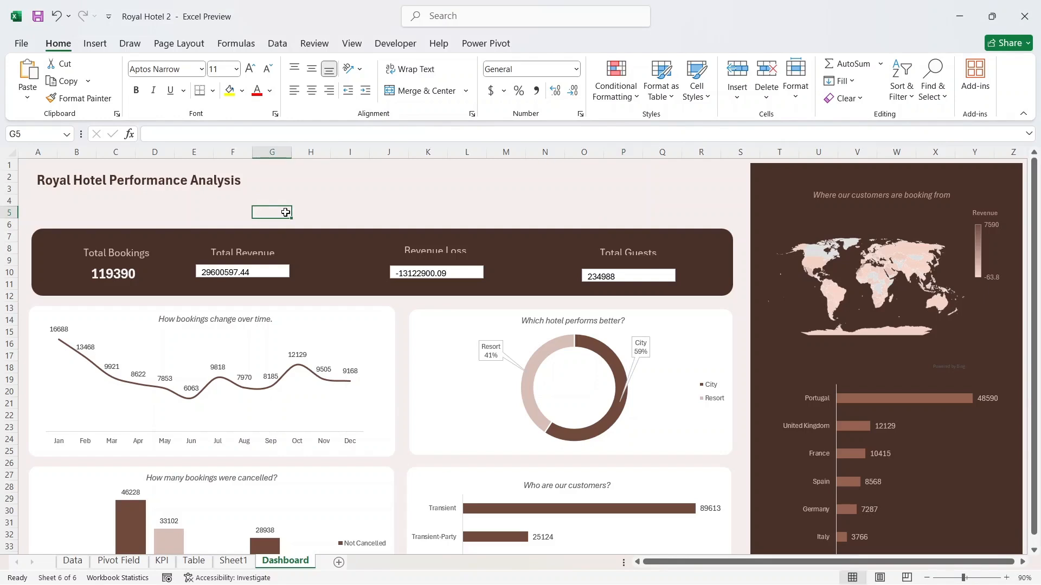
- Copy the bookings total's formatting to the revenue total and the revenue loss total with Format Painter
click(136, 272)
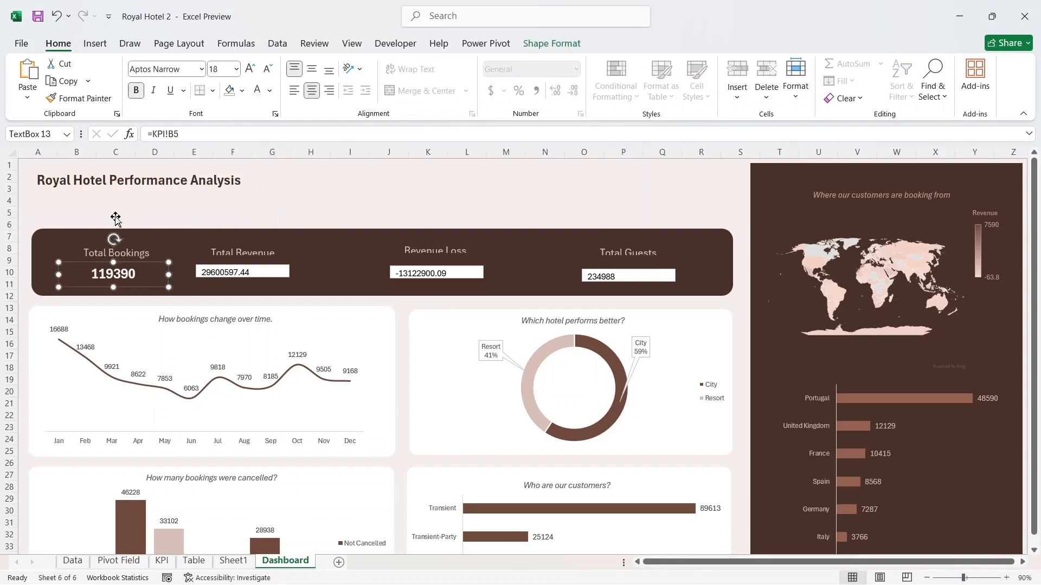
click(82, 98)
click(242, 269)
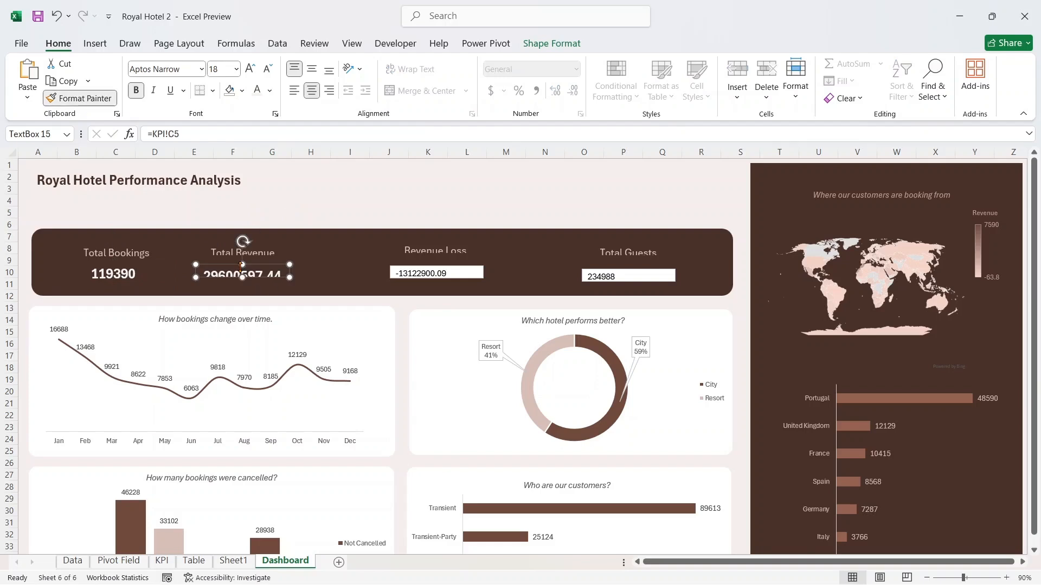
click(81, 98)
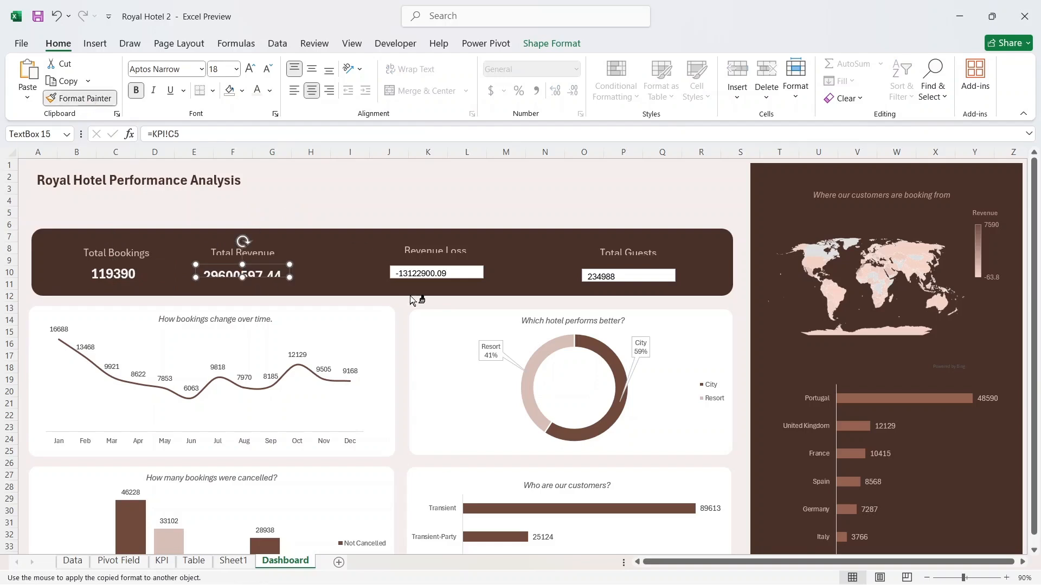
click(426, 275)
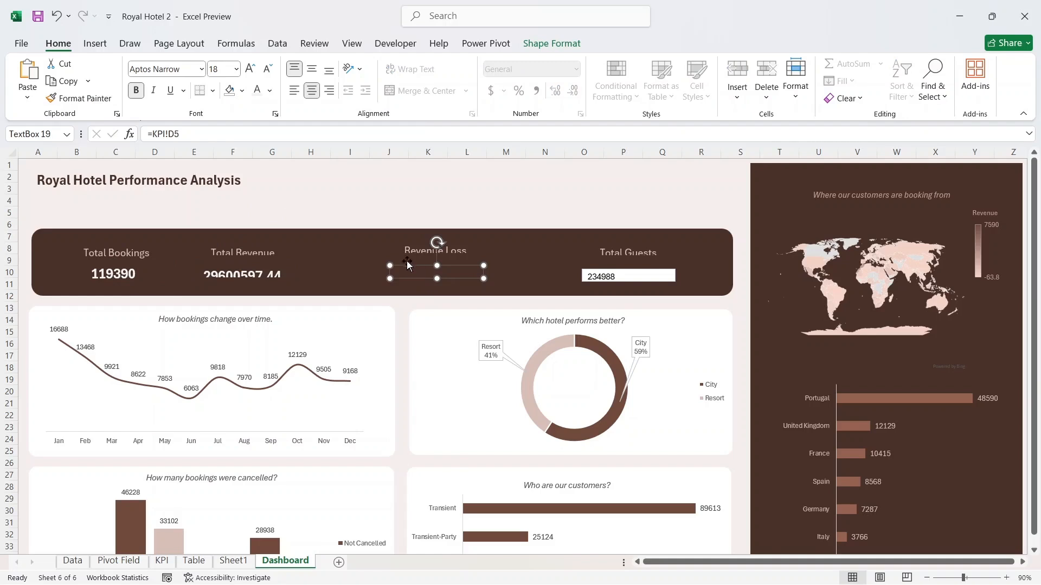
- Make the revenue loss total's text box taller and copy its formatting to the guests total
drag(437, 278, 437, 290)
click(87, 98)
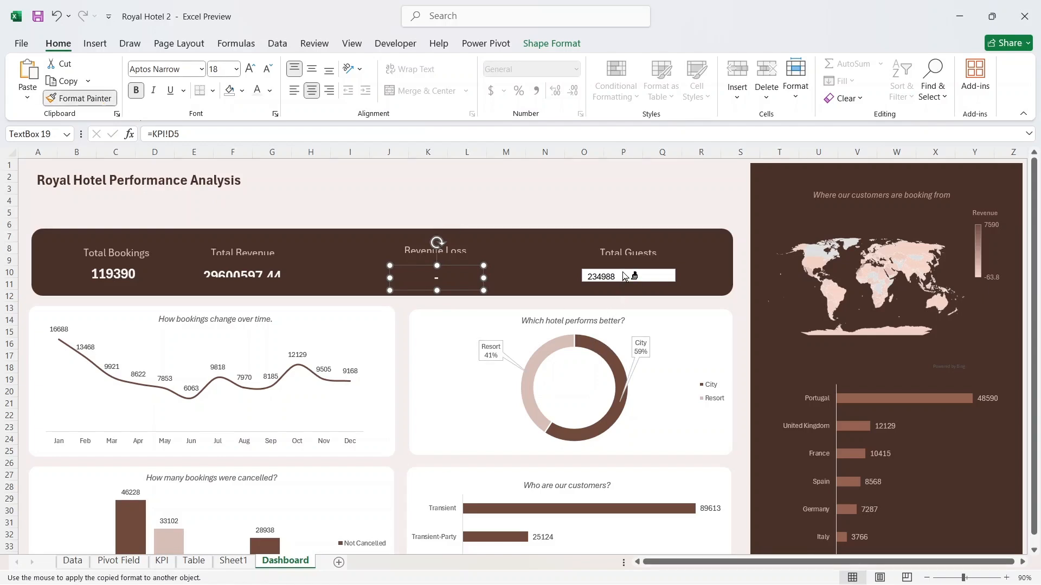
click(623, 276)
- Widen the revenue loss total's text box to fit the full number and move it beneath the Revenue Loss label
click(436, 273)
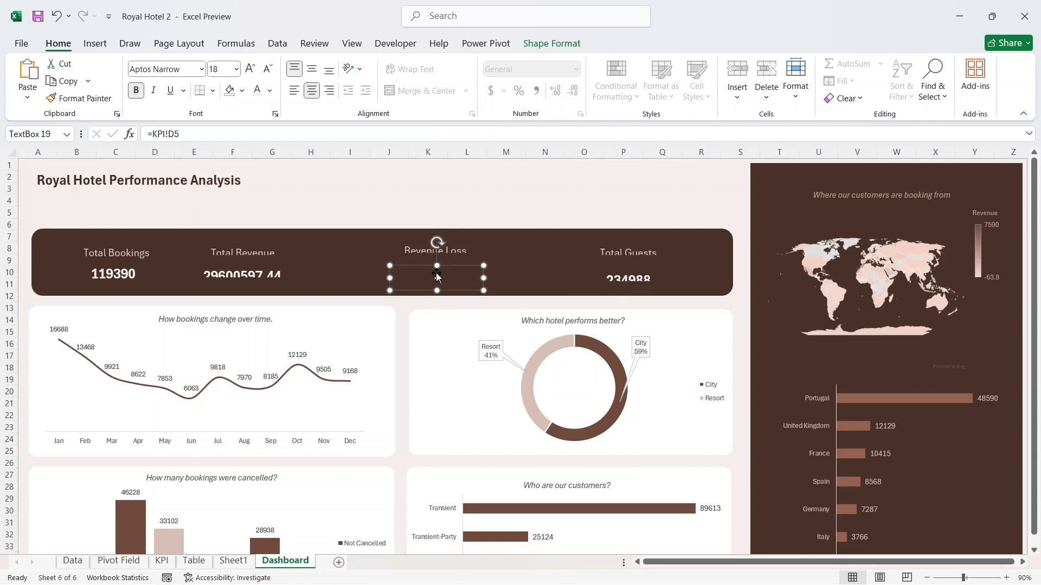
drag(389, 266, 351, 239)
drag(418, 239, 471, 267)
- Enlarge the Total Revenue label's text box so its text fits, and move it slightly farther from the Total Bookings label
click(255, 250)
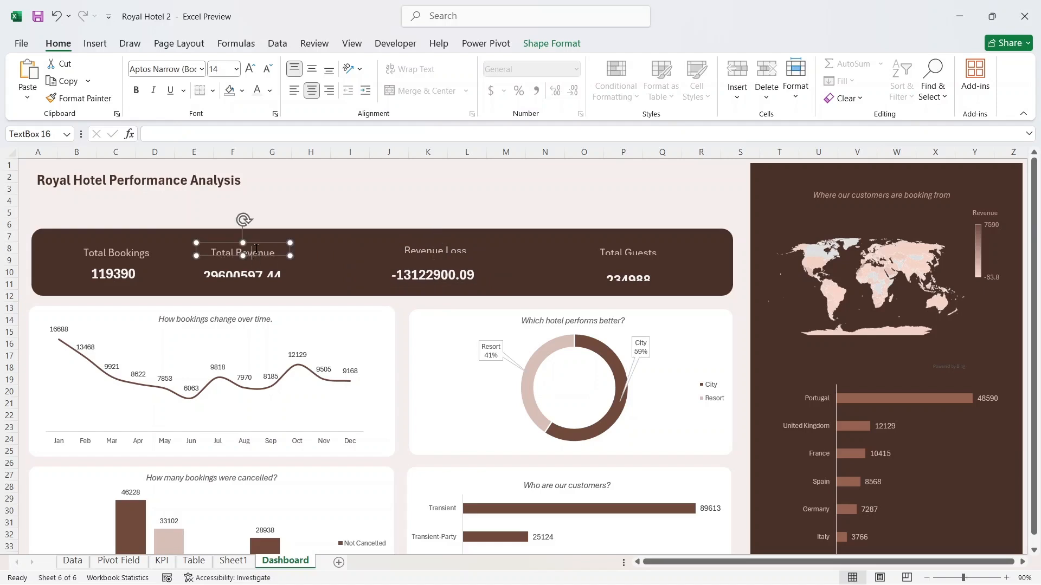
drag(271, 243, 313, 265)
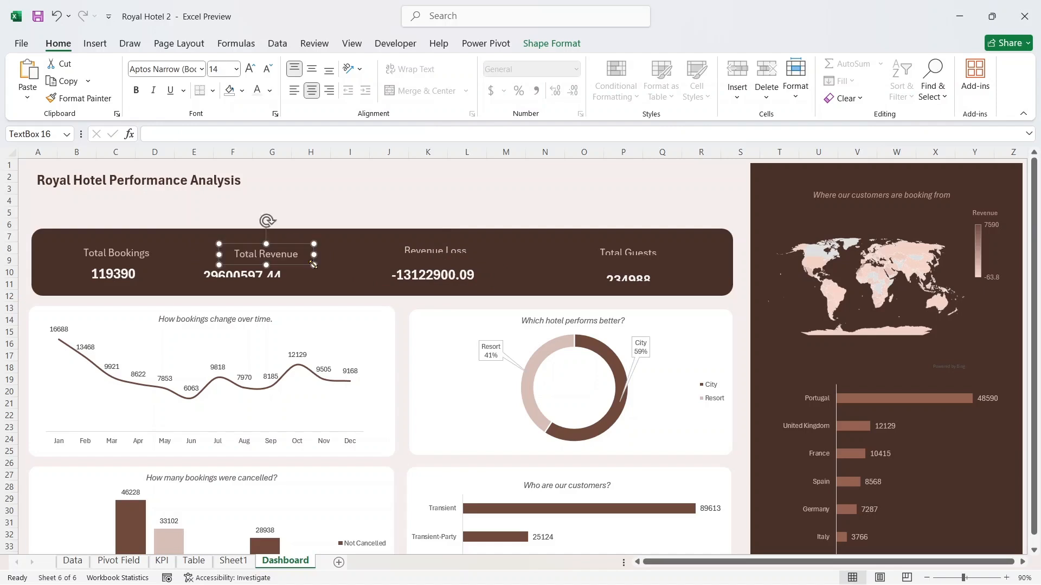
- Enlarge the Revenue Loss and Total Guests label boxes and the Total Guests value box so their text is fully shown
click(425, 249)
drag(482, 253, 489, 263)
click(604, 256)
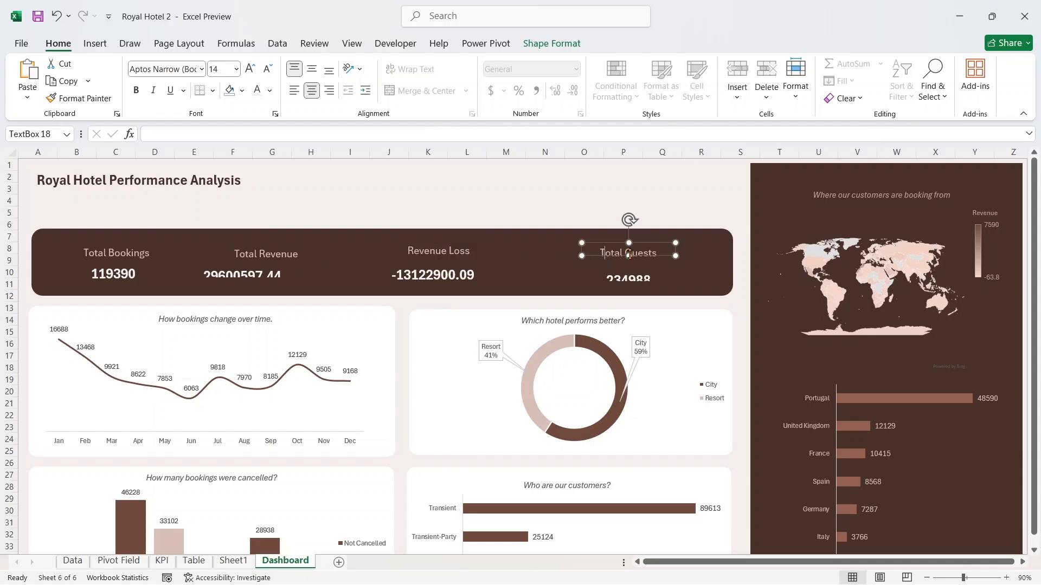
mouse_move(675, 256)
mouse_down()
mouse_move(687, 265)
mouse_move(690, 239)
mouse_move(674, 262)
mouse_move(685, 262)
mouse_up()
click(636, 282)
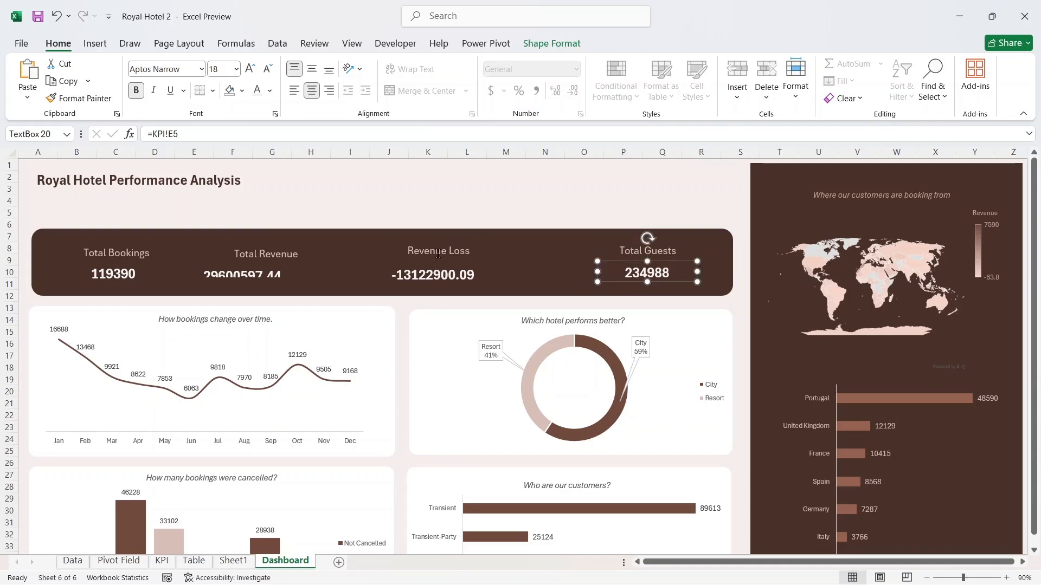
click(620, 249)
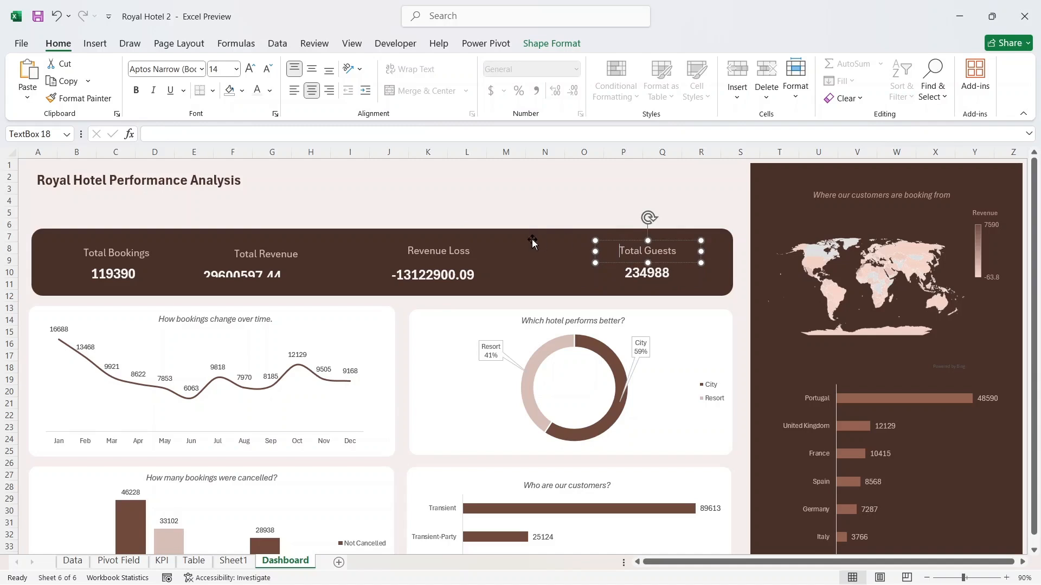
click(451, 246)
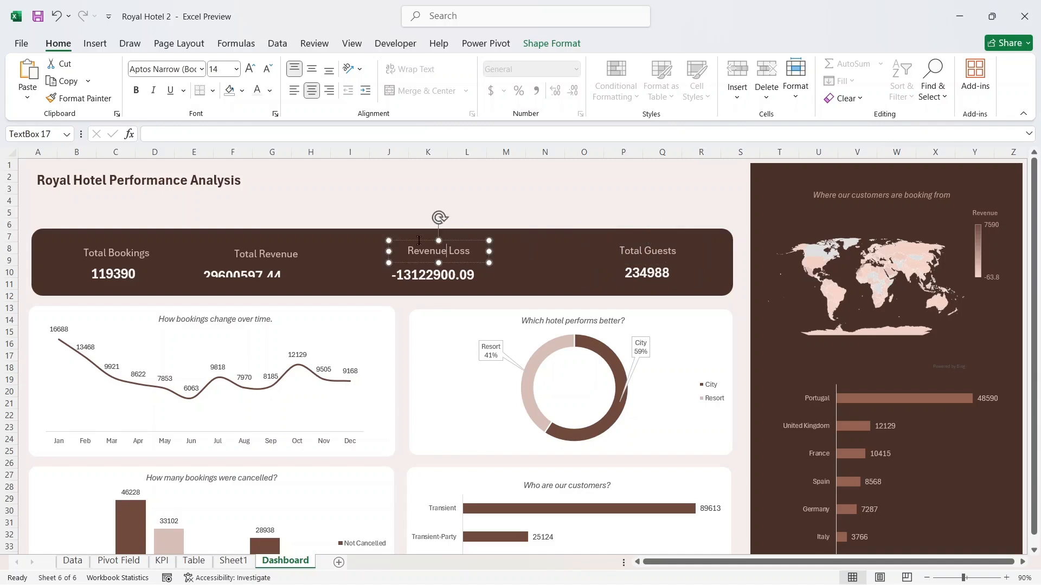
click(635, 251)
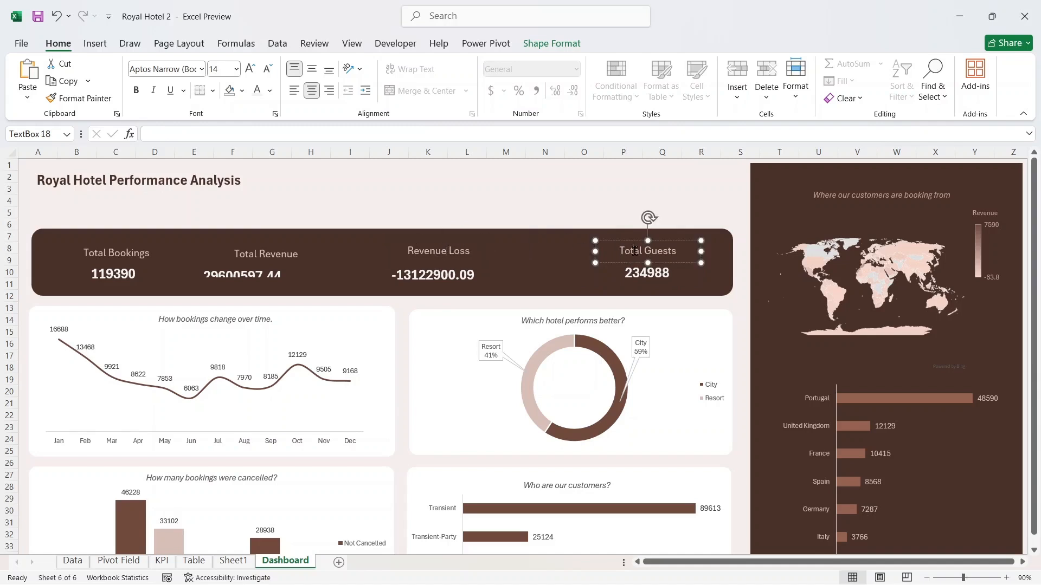
click(444, 248)
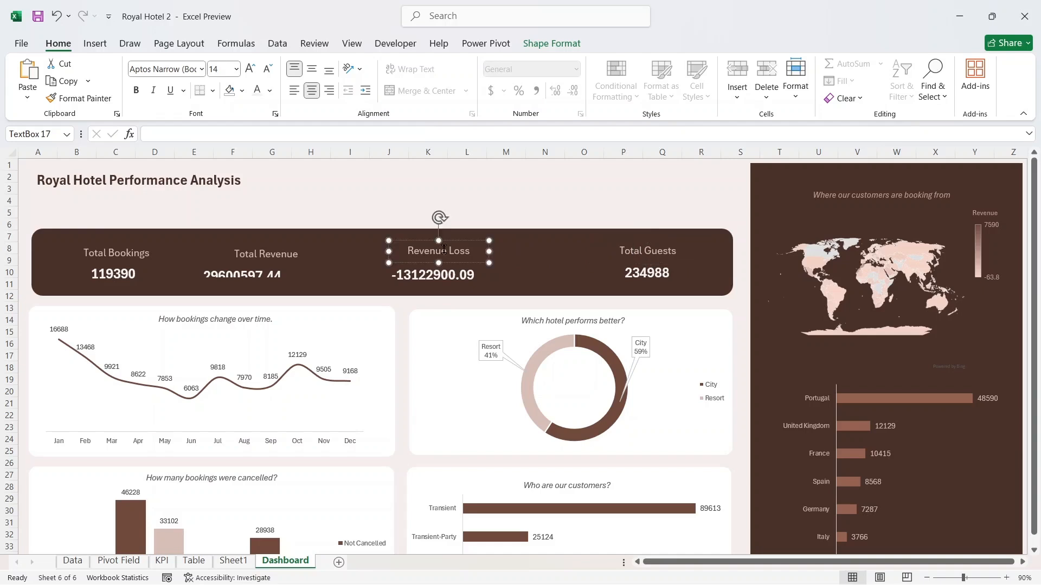
- Distribute the Total Bookings, Total Revenue, Revenue Loss and Total Guests label boxes horizontally across the KPI banner
click(142, 249)
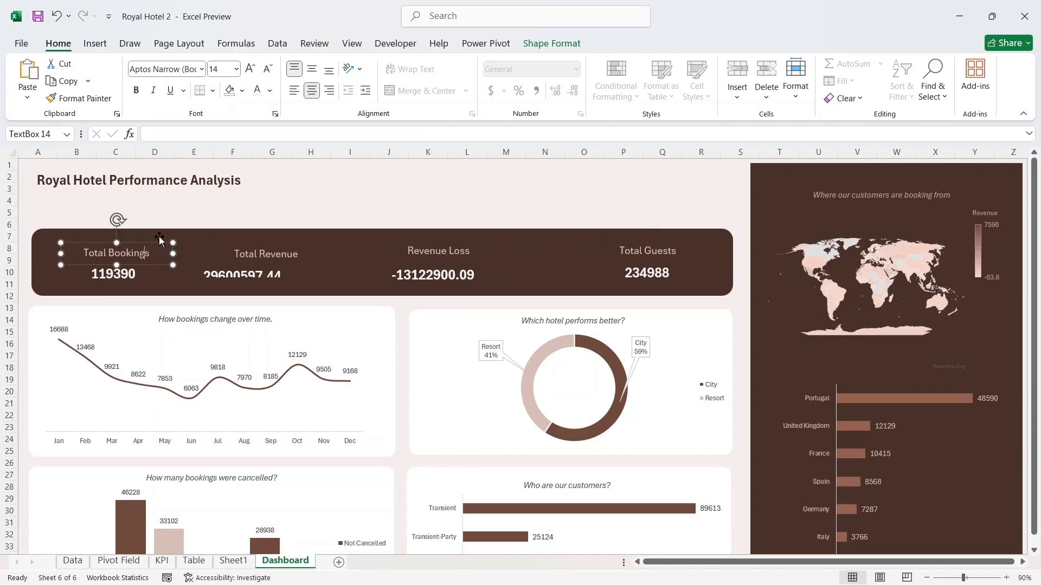
shift+click(256, 241)
shift+click(446, 245)
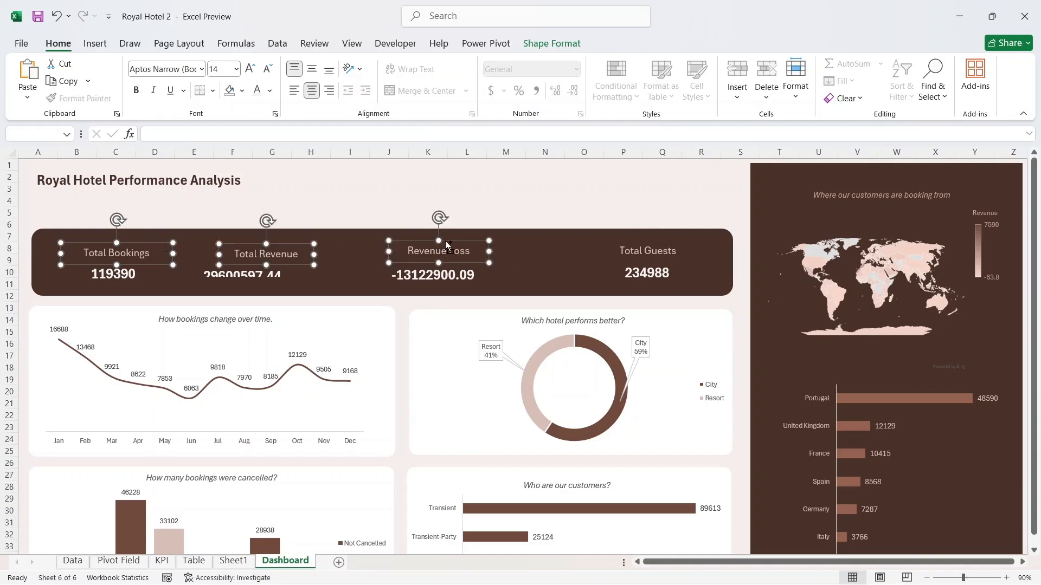
shift+click(636, 253)
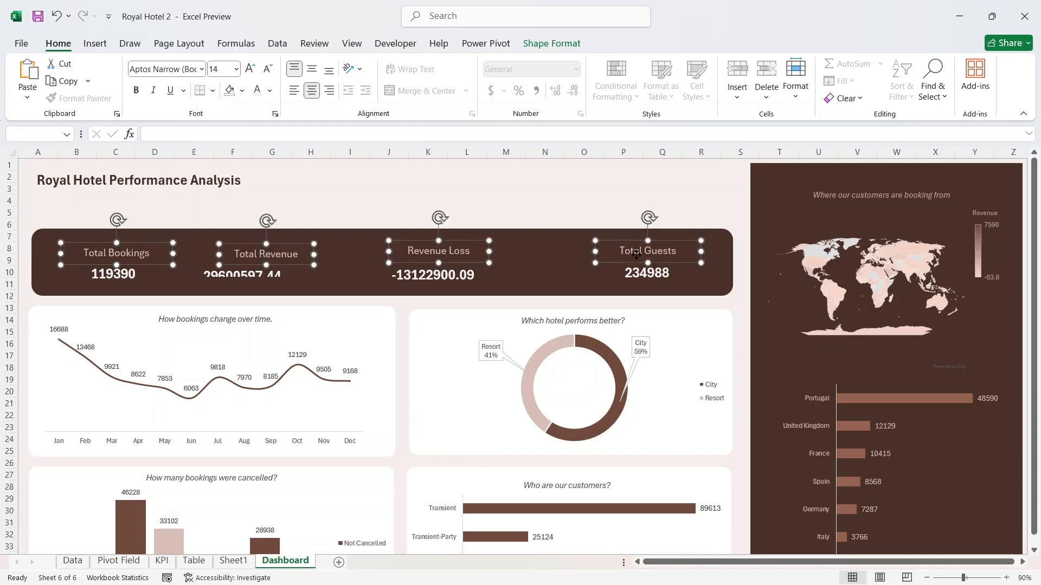
click(560, 45)
click(785, 67)
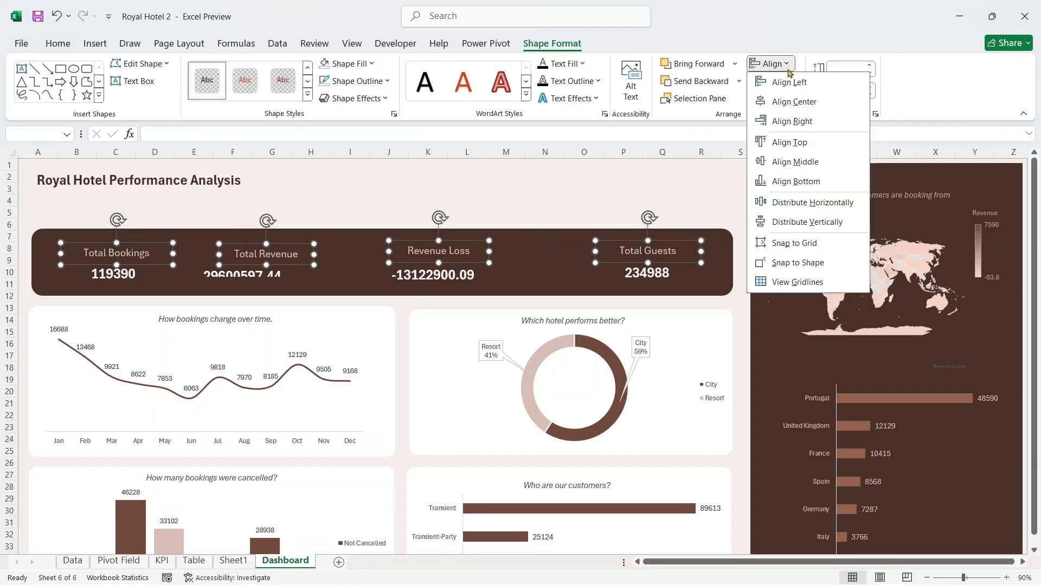
click(806, 202)
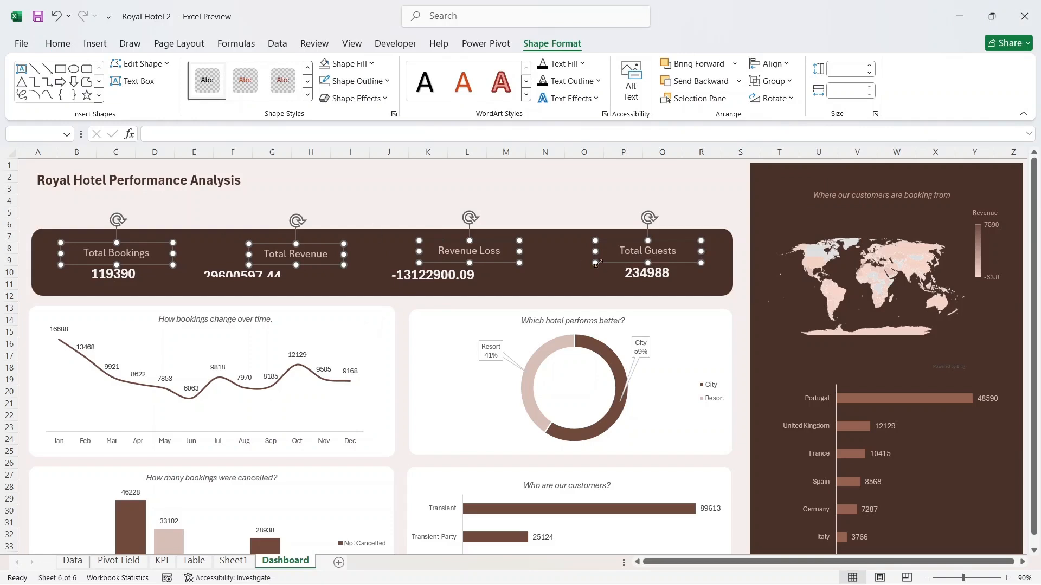
- Distribute the four KPI value boxes horizontally and align them along their bottom edges
click(120, 274)
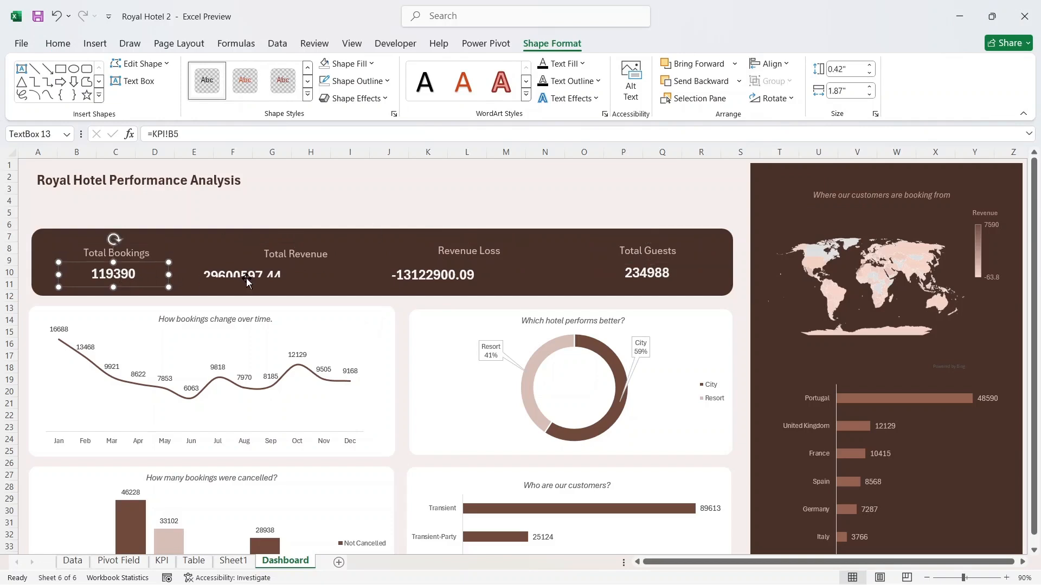
shift+click(261, 272)
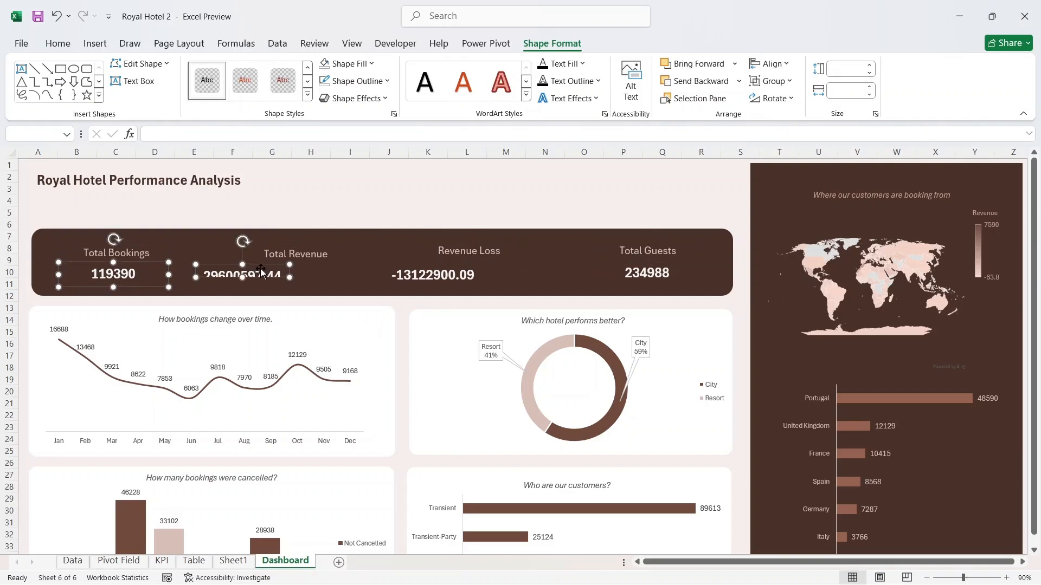
shift+click(440, 272)
shift+click(633, 269)
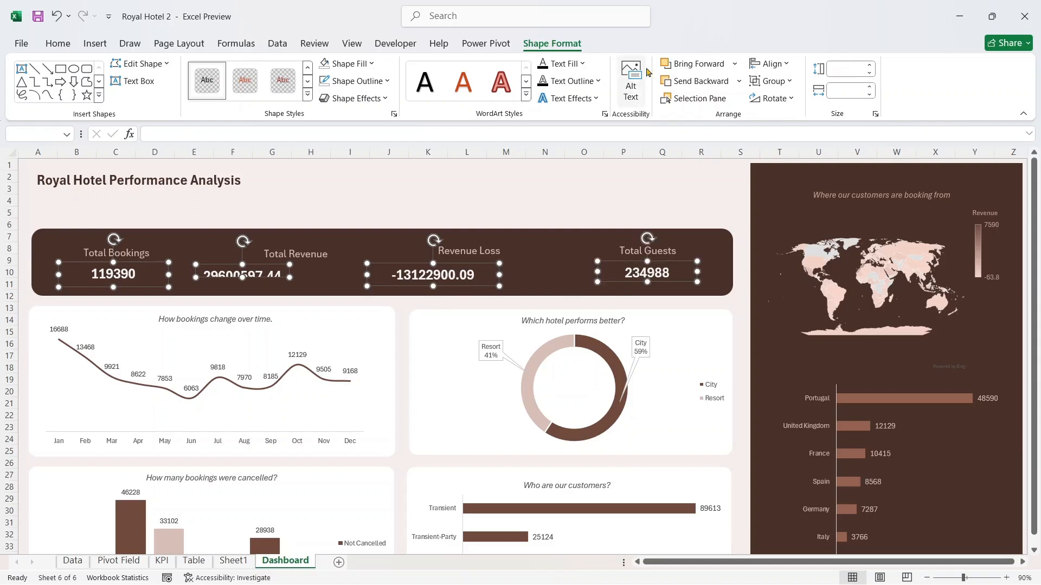
click(770, 64)
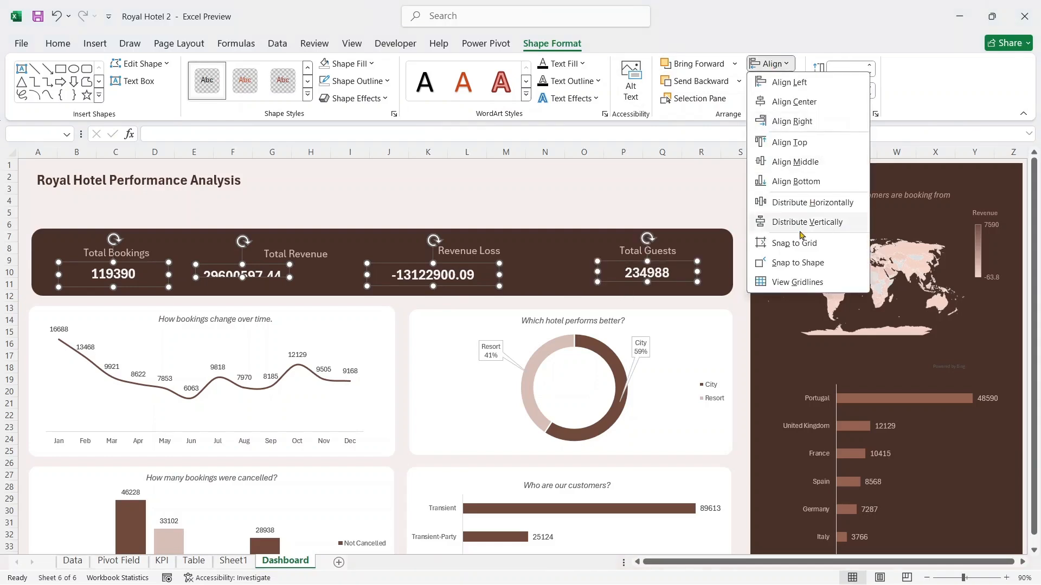
click(832, 206)
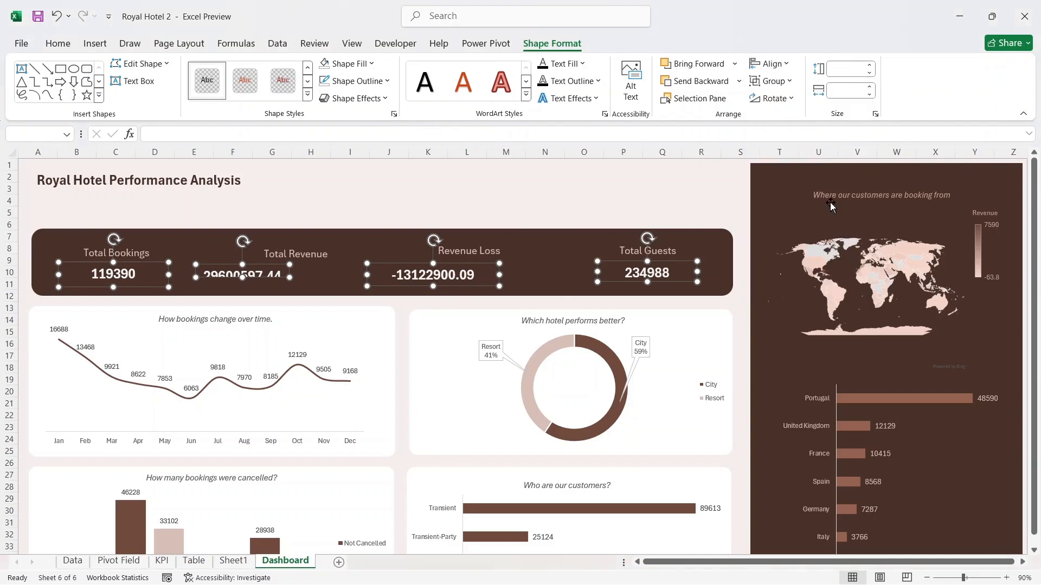
click(785, 64)
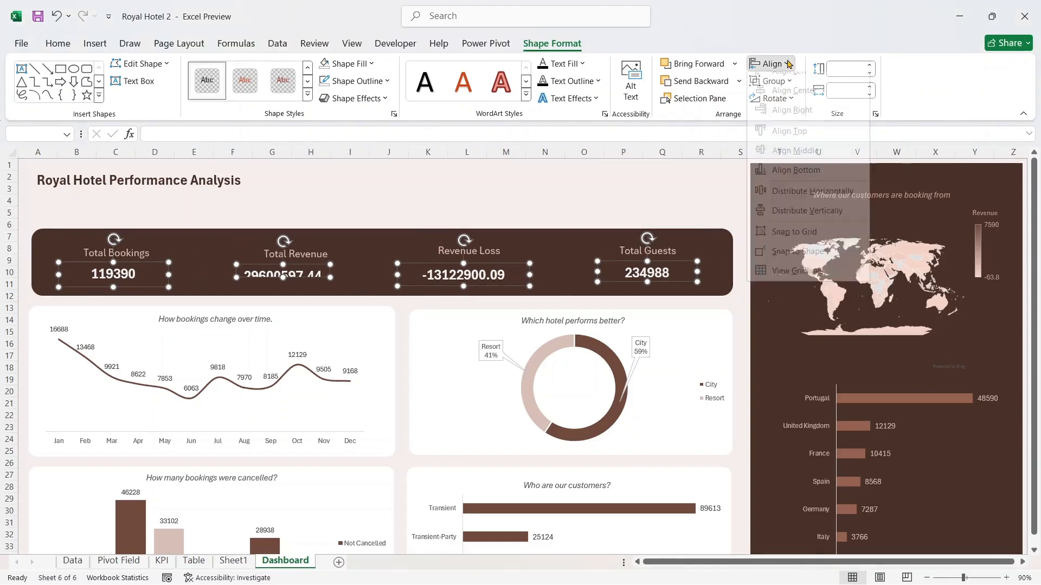
click(805, 182)
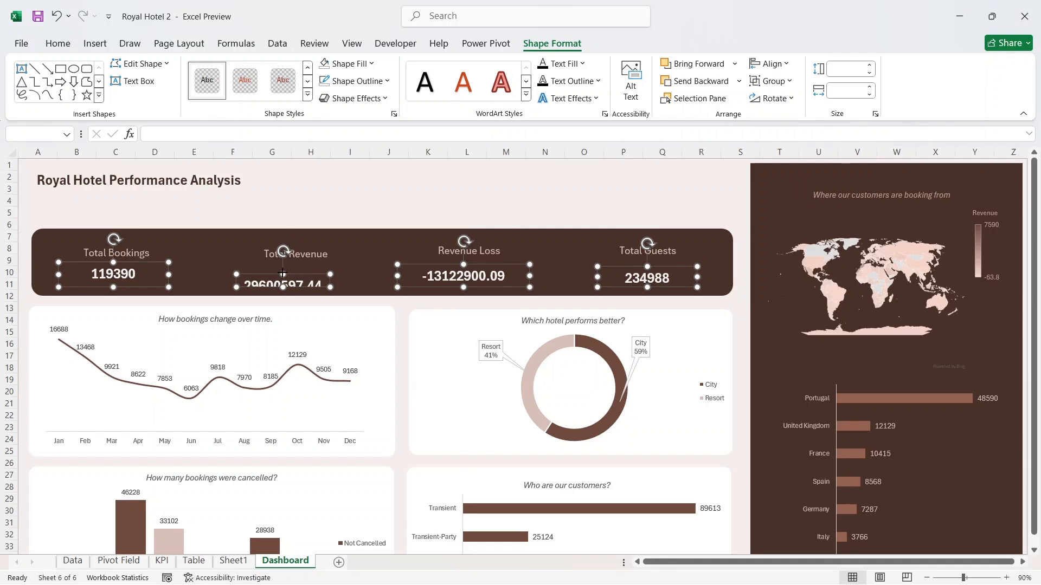
- Enlarge the Total Revenue value box to about 0.37" high and move it under its label
drag(283, 274, 282, 272)
click(350, 259)
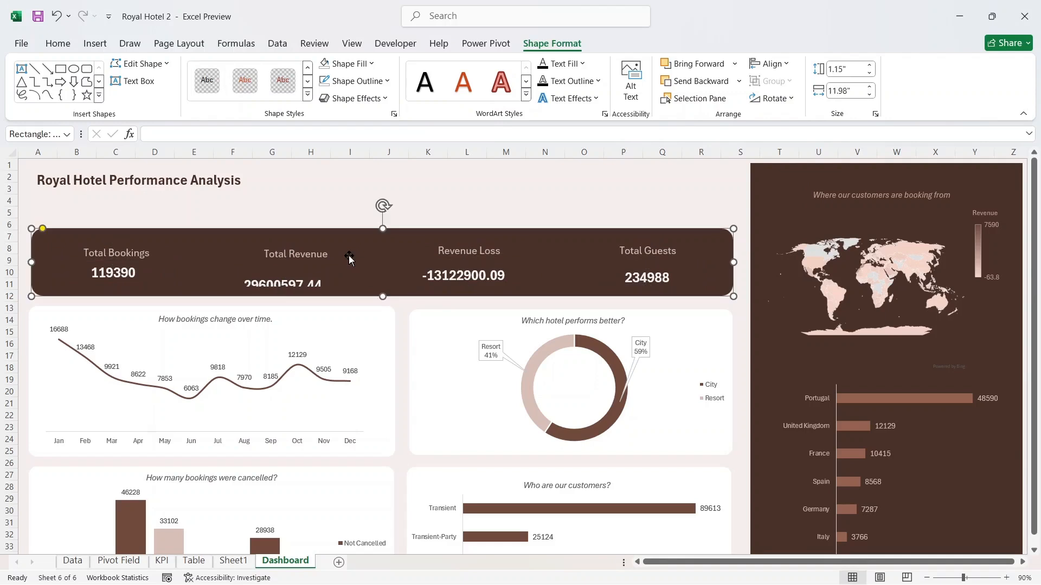
click(285, 285)
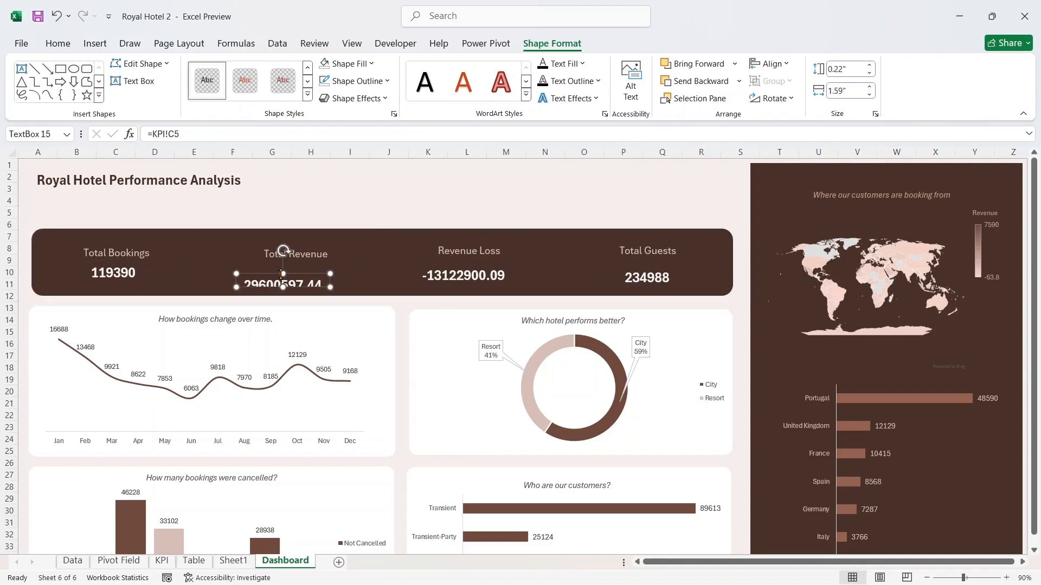
drag(282, 270, 315, 261)
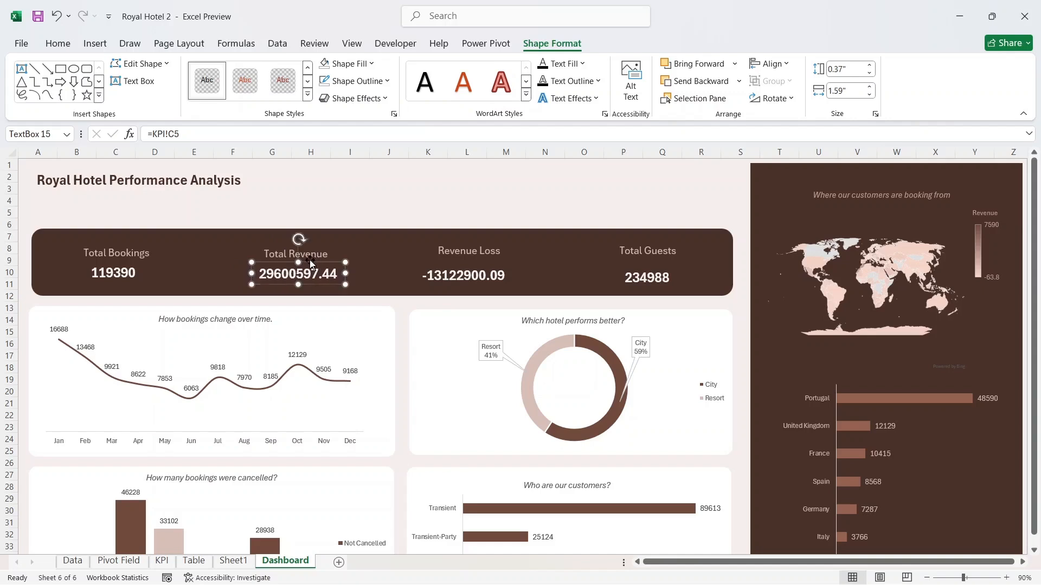
- Reapply horizontal distribution and bottom alignment to all four KPI value boxes after the Total Revenue box's adjustment
ctrl+click(130, 280)
ctrl+click(436, 277)
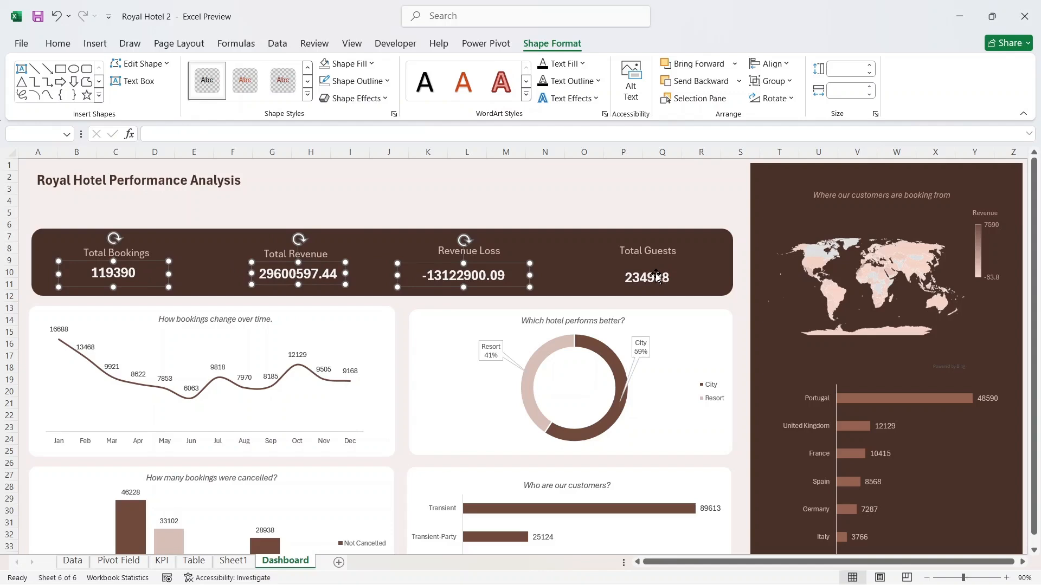
ctrl+click(657, 275)
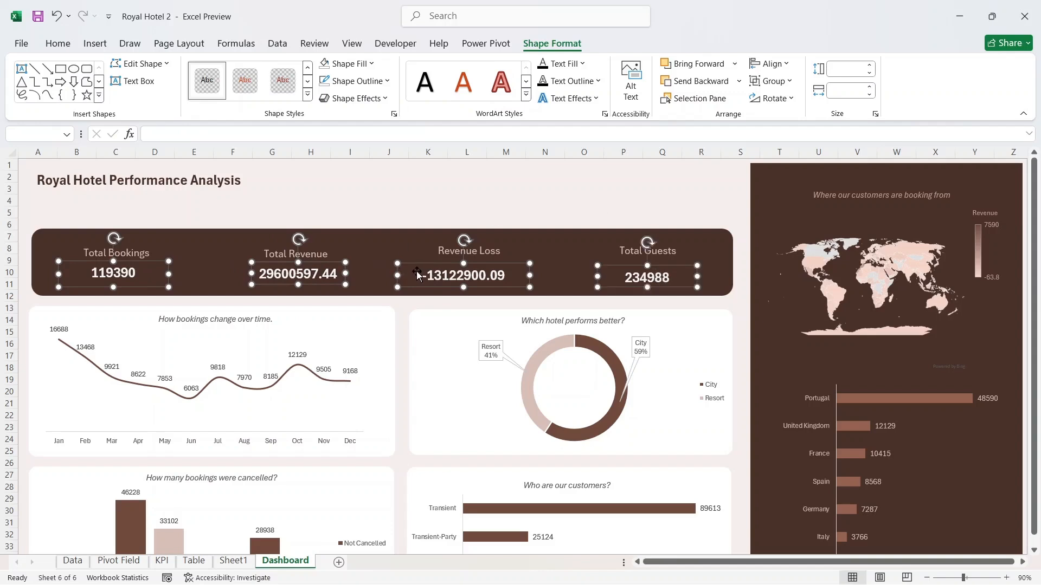
click(770, 64)
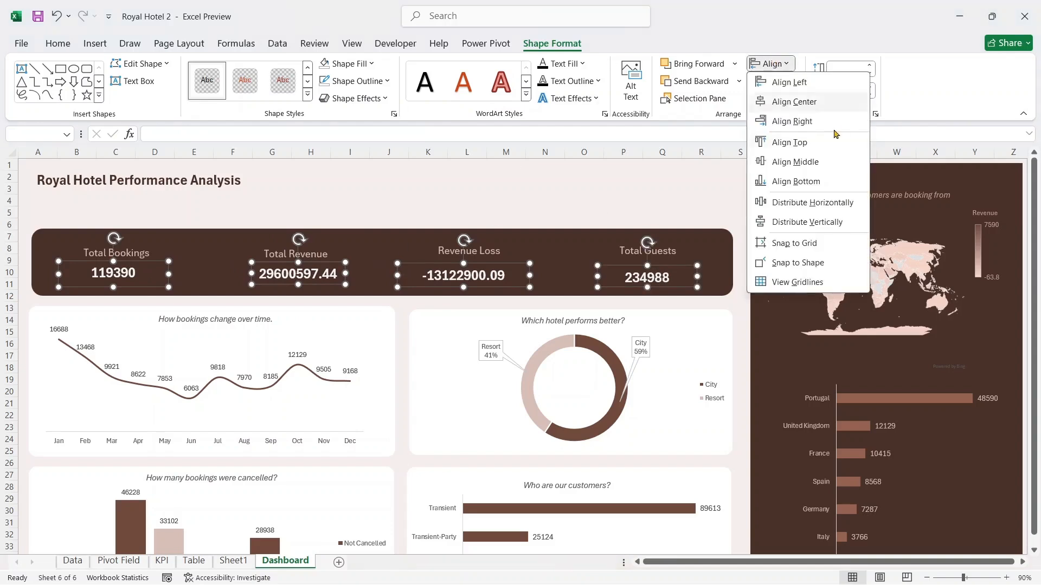
click(803, 202)
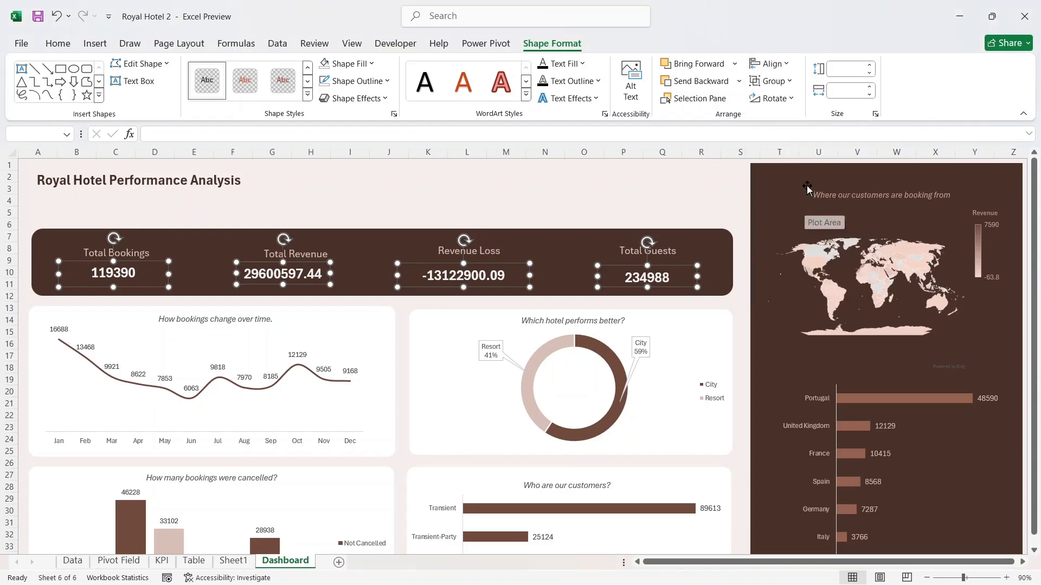
click(783, 67)
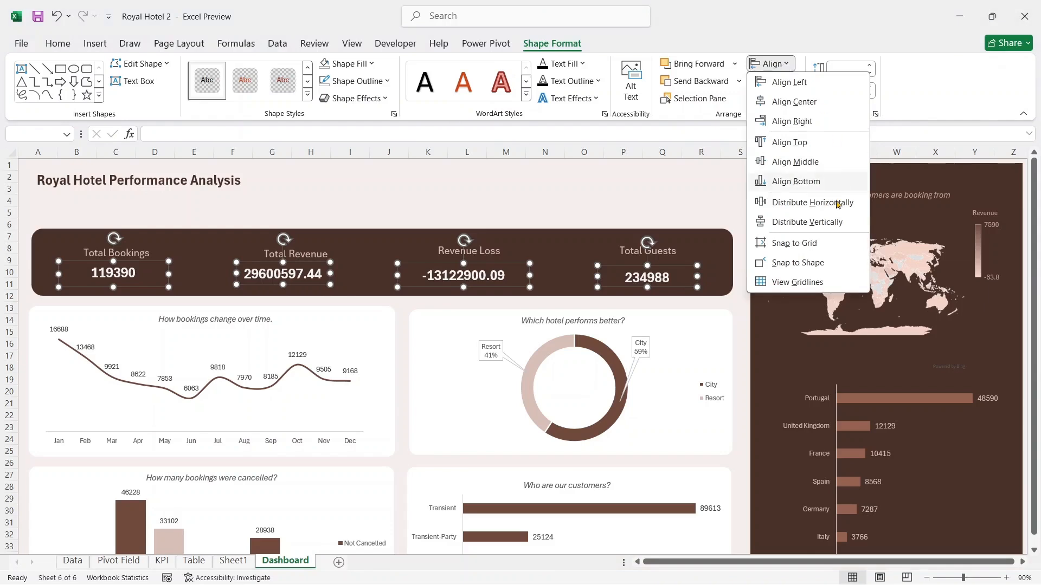
click(807, 182)
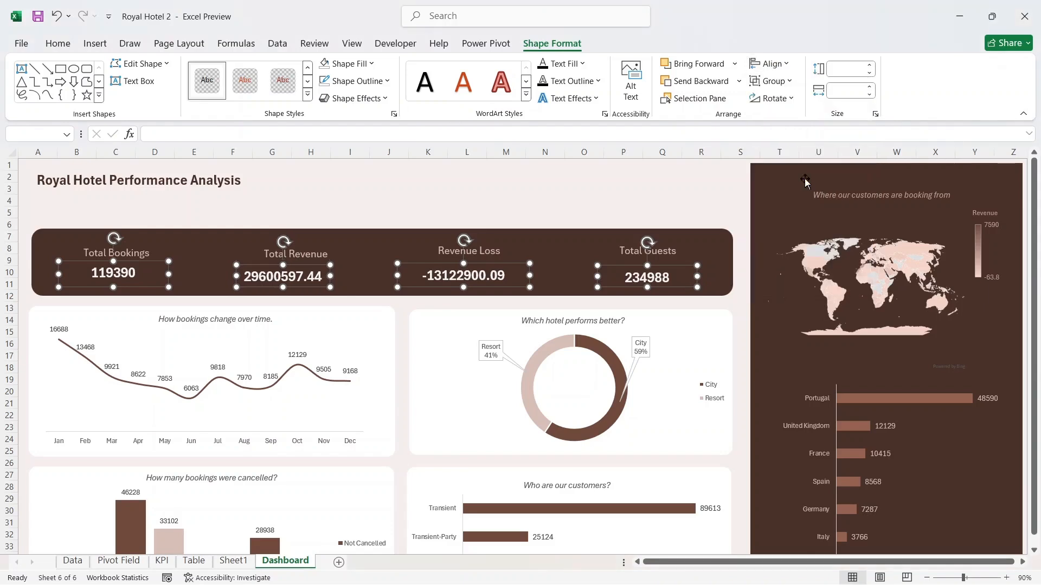
- Center the Total Revenue value under its label and narrow the Revenue Loss value box to about 2.01" to center it too
click(624, 201)
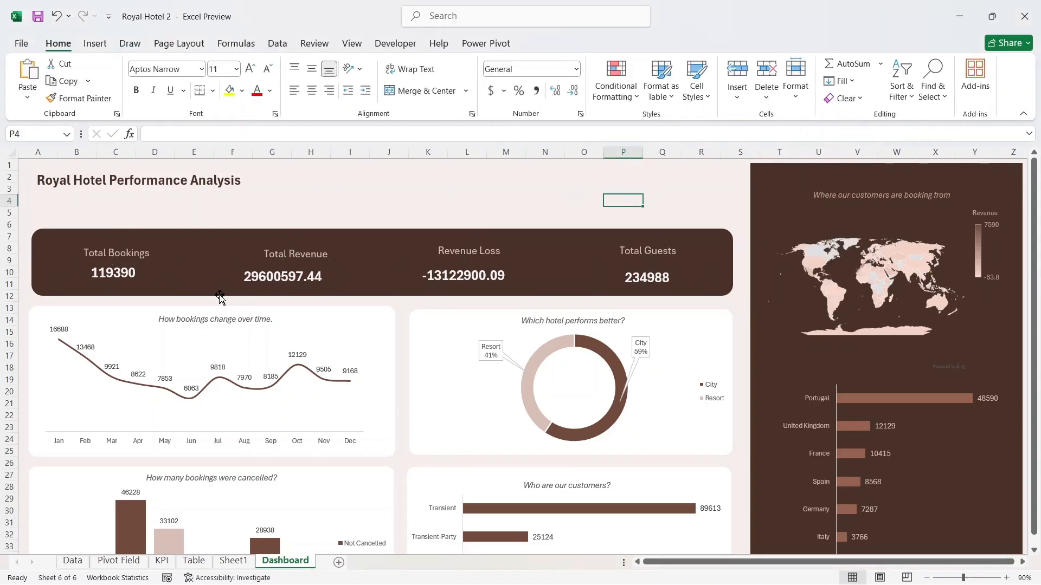
click(305, 281)
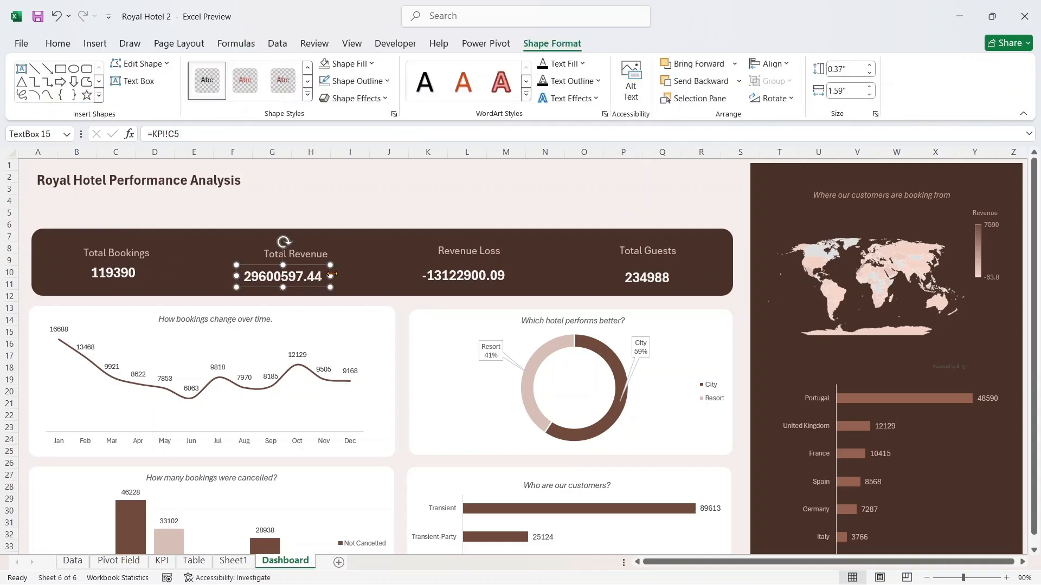
drag(250, 275, 411, 275)
click(475, 277)
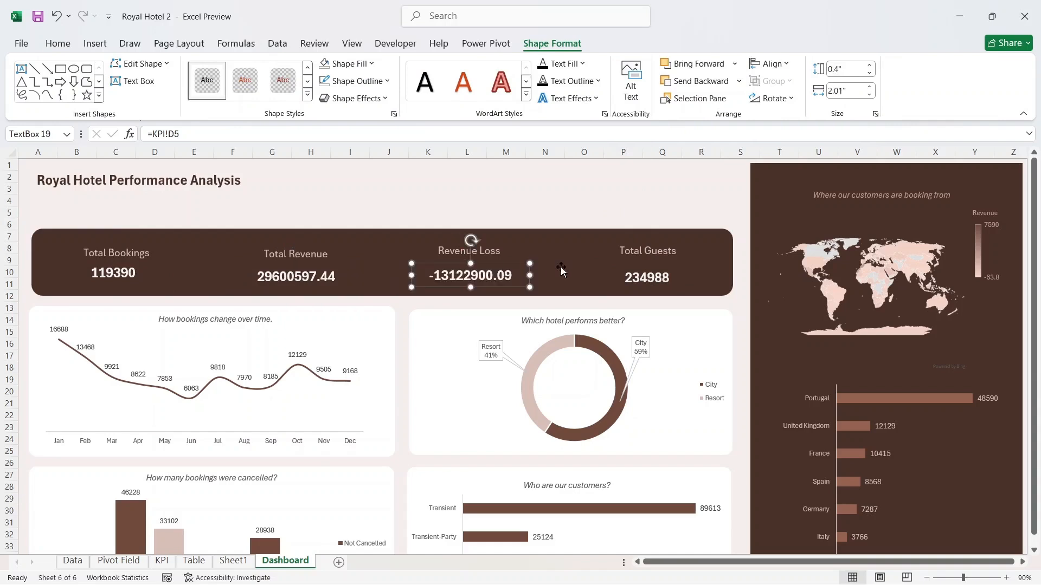
click(653, 195)
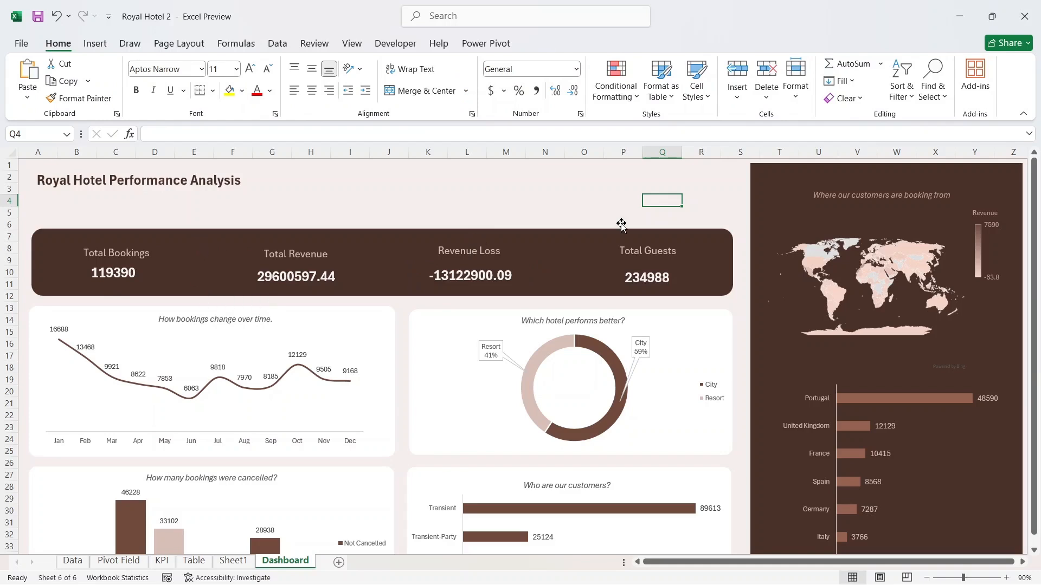
- Draw a vertical straight line about 0.64" tall between the Total Bookings and Total Revenue KPIs
click(328, 198)
click(95, 44)
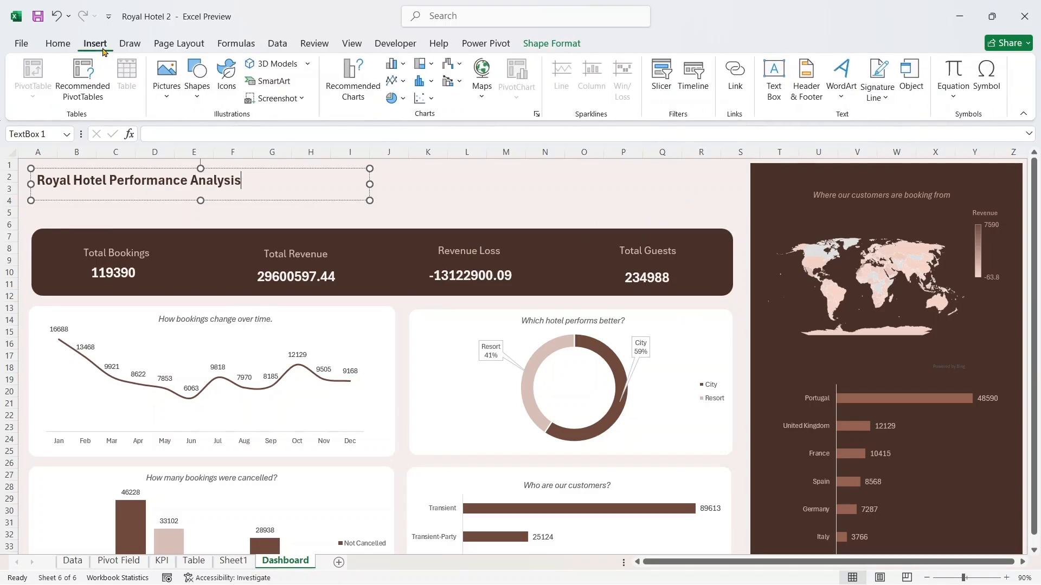
click(197, 81)
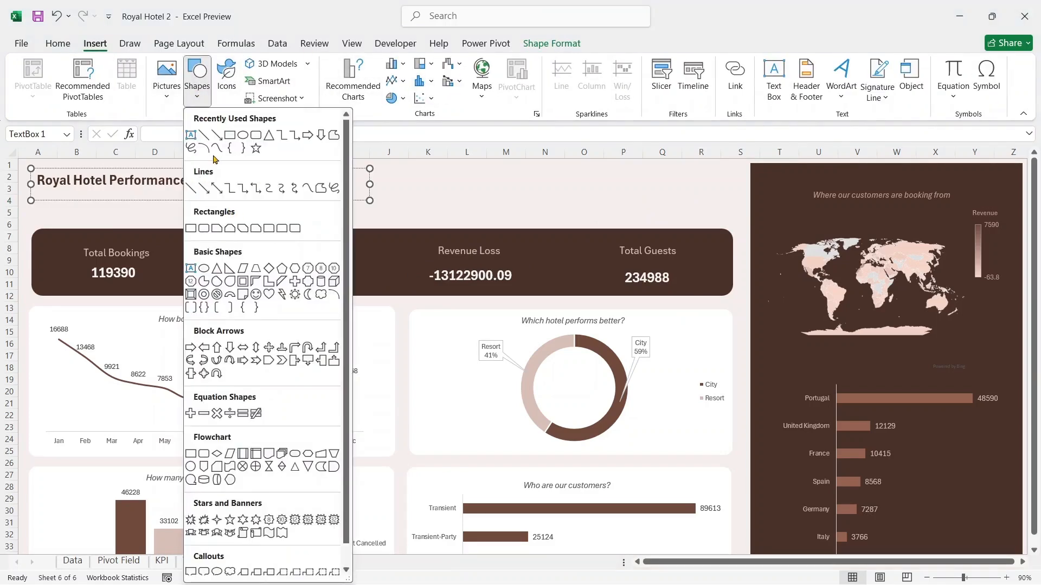
click(191, 189)
drag(194, 249, 194, 287)
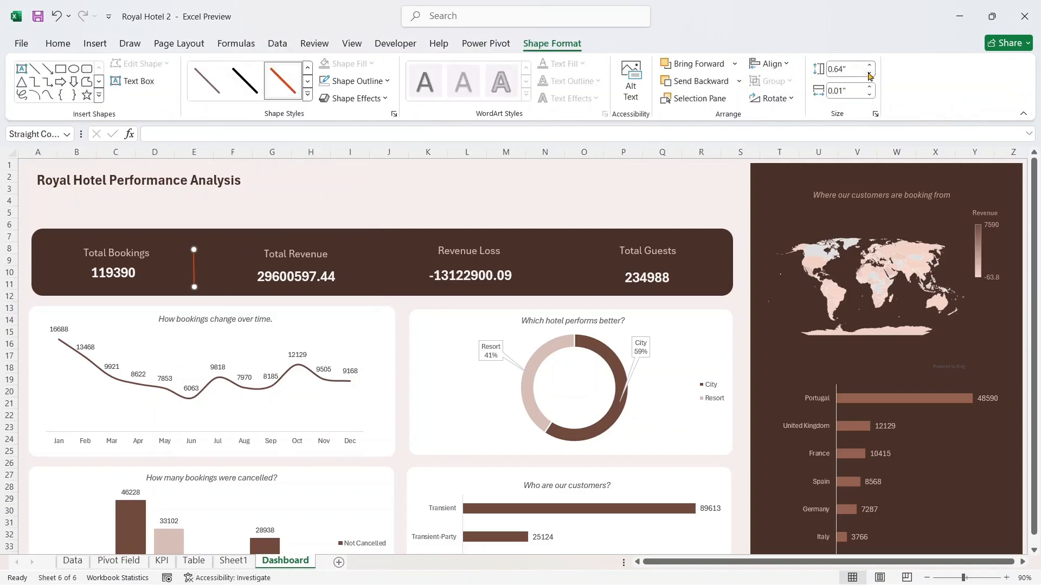
- Set the divider line's height to 0.9" and width to 0", and position it vertically centered within the KPI banner
click(869, 74)
click(842, 68)
key(BackSpace)
text(0.9)
key(Return)
drag(195, 282, 194, 268)
click(869, 88)
click(870, 95)
- Recolor the divider line between Total Bookings and Total Revenue with a light brown theme color
right_click(192, 269)
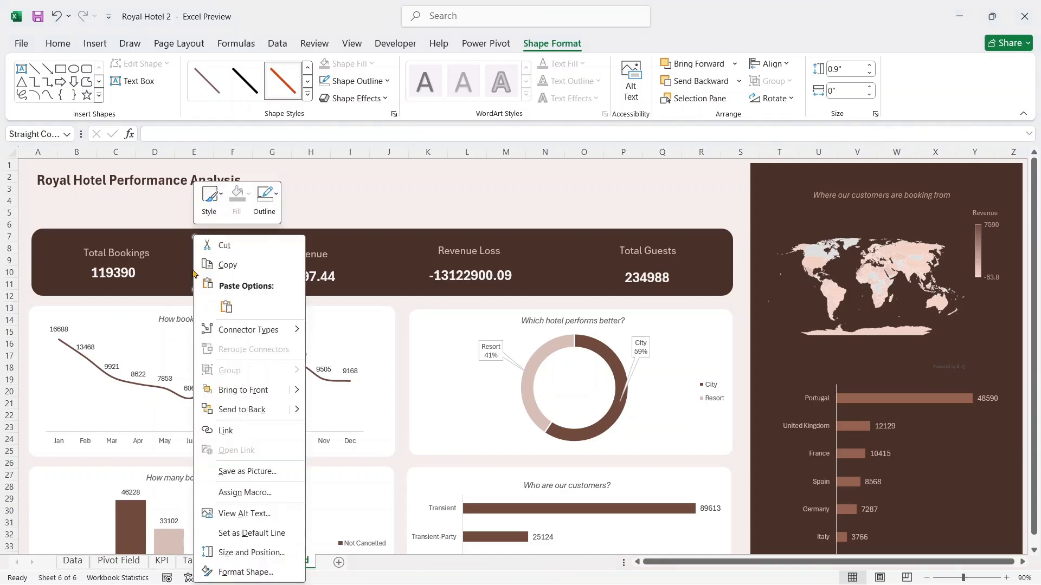
click(249, 571)
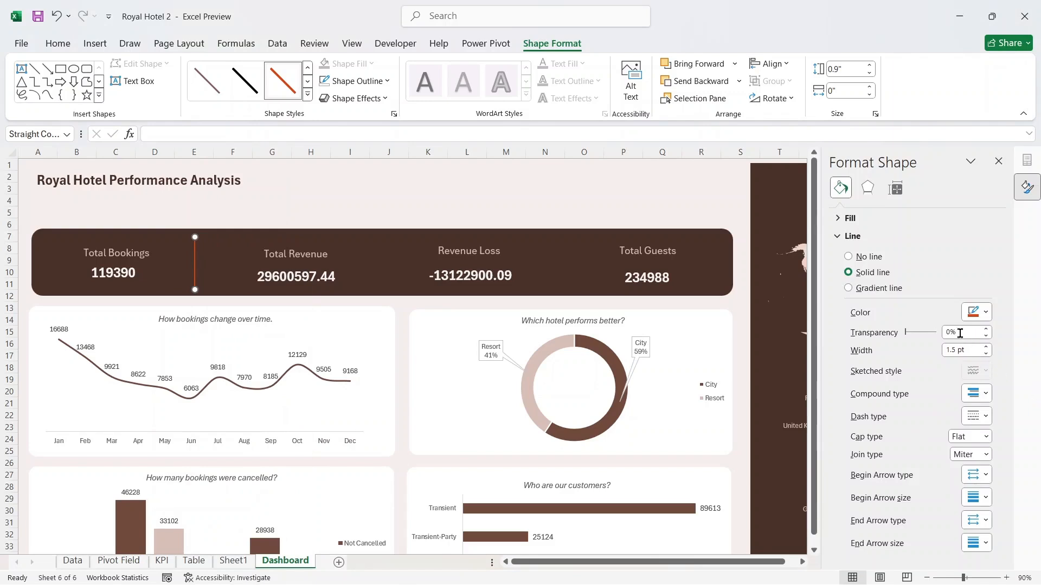
click(985, 313)
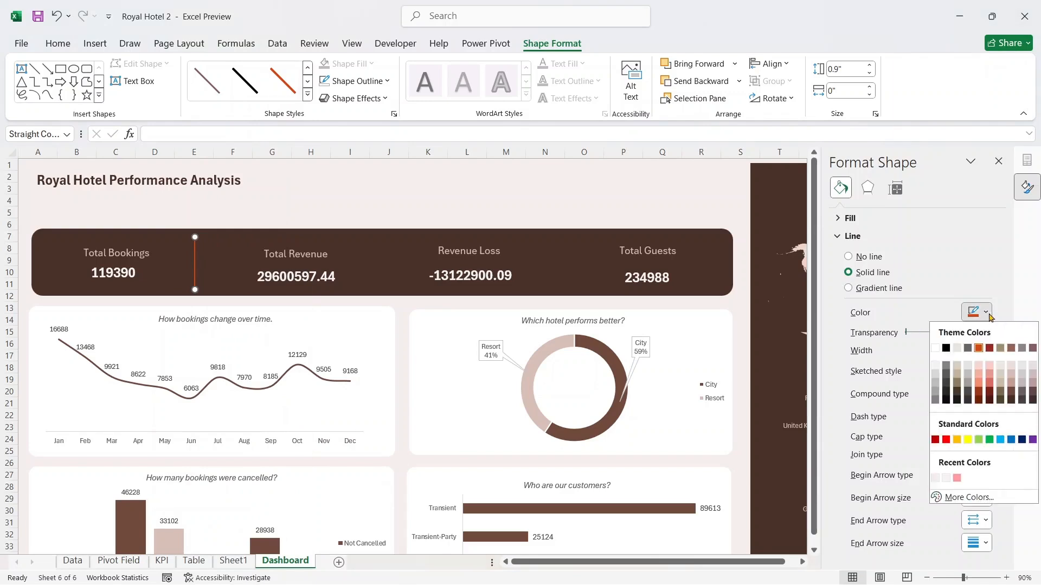
click(1011, 381)
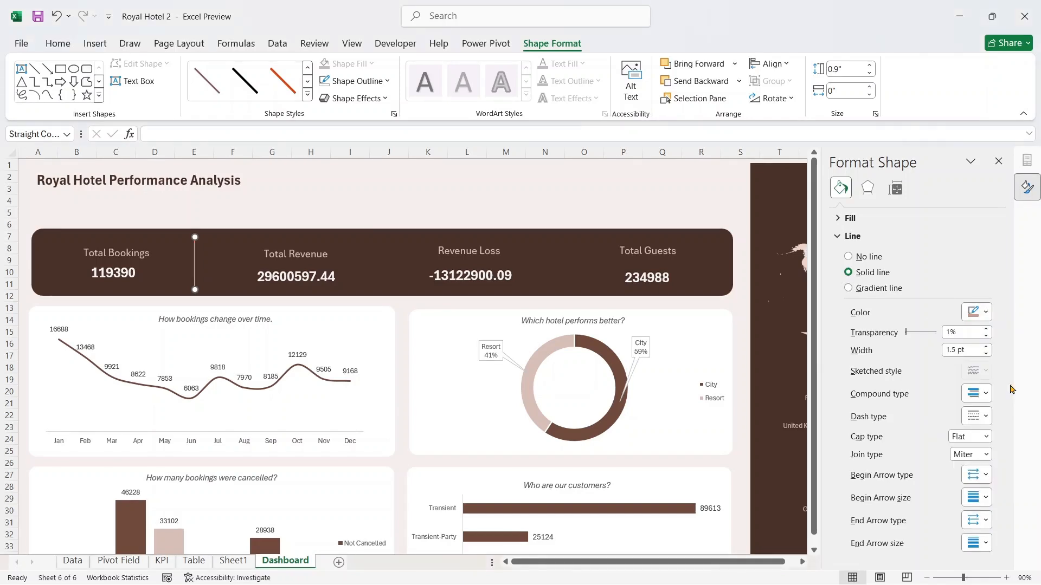
click(985, 312)
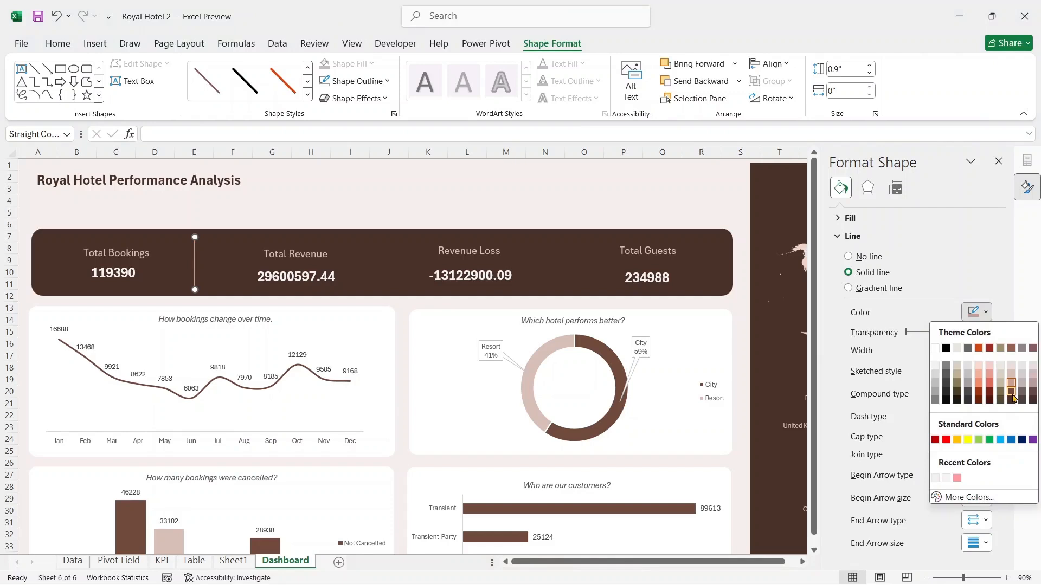
click(1011, 395)
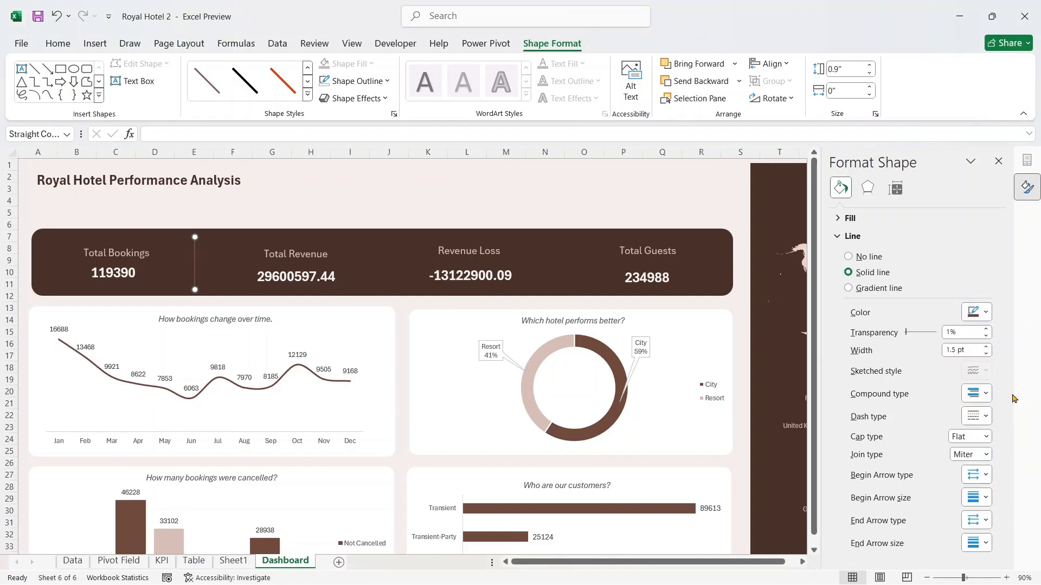
click(978, 313)
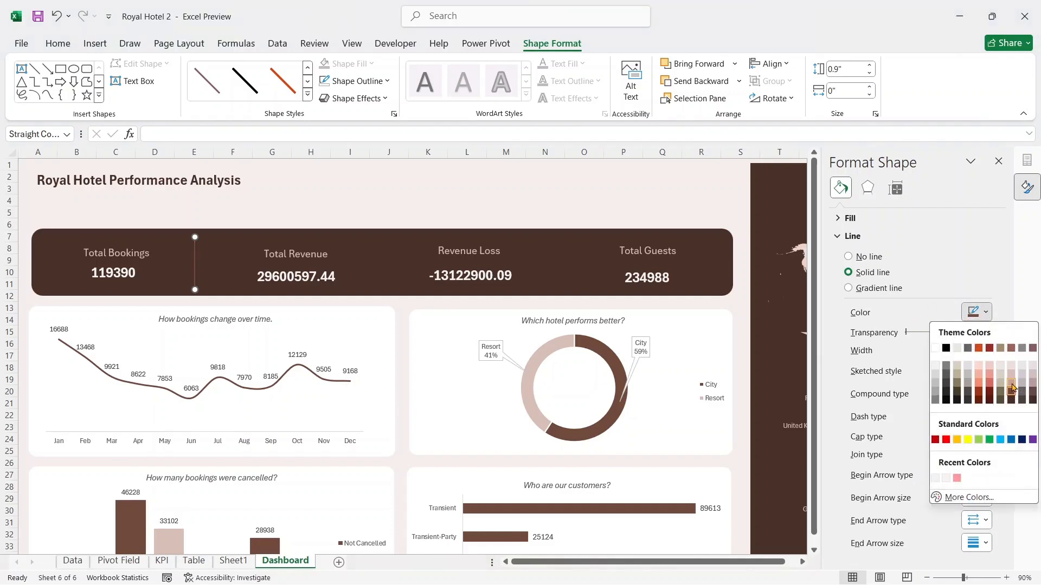
click(1011, 388)
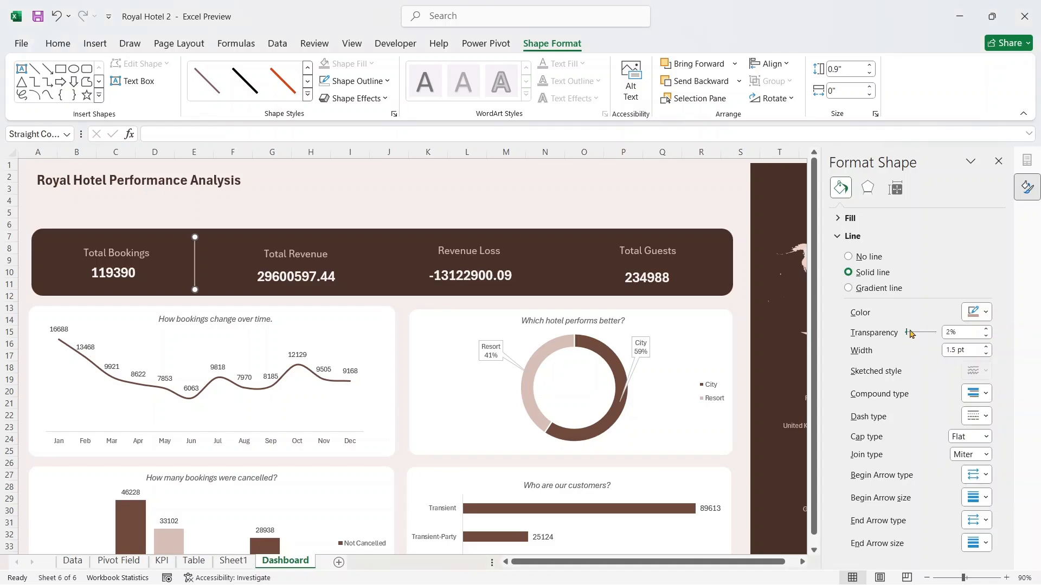
- Set the divider line's transparency to 73% and its line width to 1 pt
drag(906, 333, 925, 339)
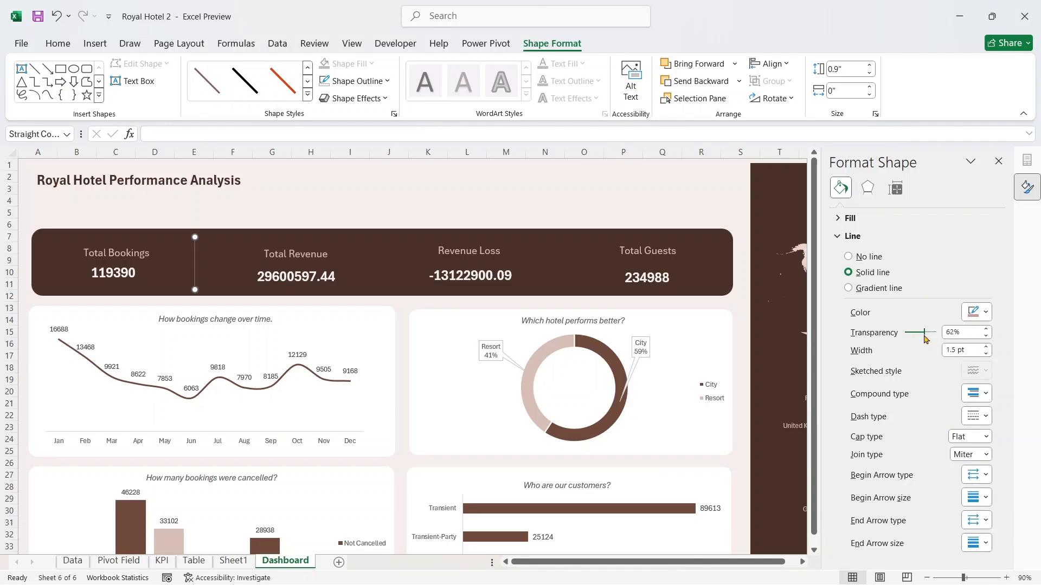
click(986, 355)
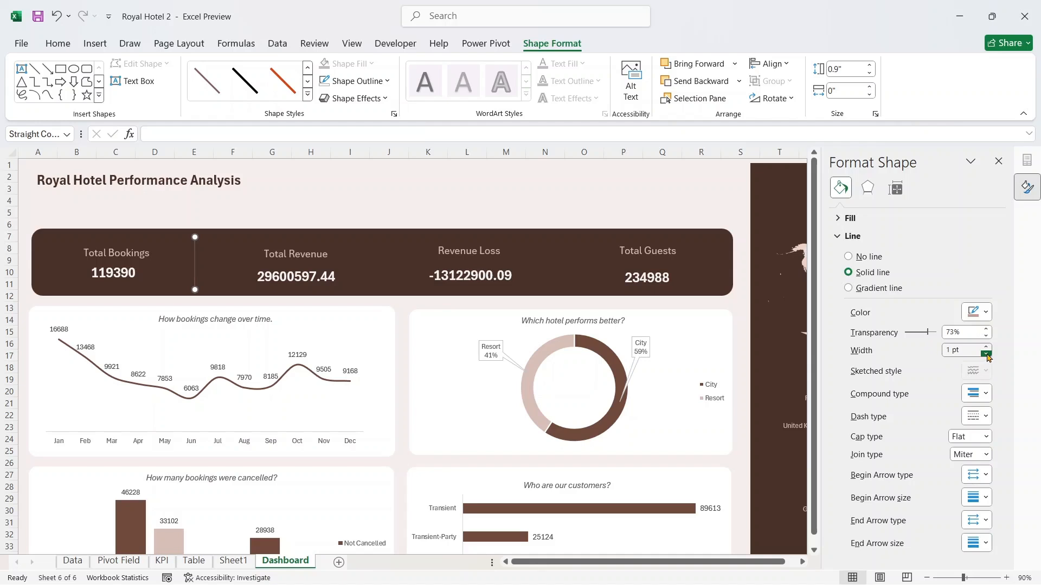
click(986, 355)
click(987, 349)
- Duplicate the divider line twice, placing one copy between Total Revenue and Revenue Loss and the other between Revenue Loss and Total Guests
key(ctrl+d)
key(ctrl+d)
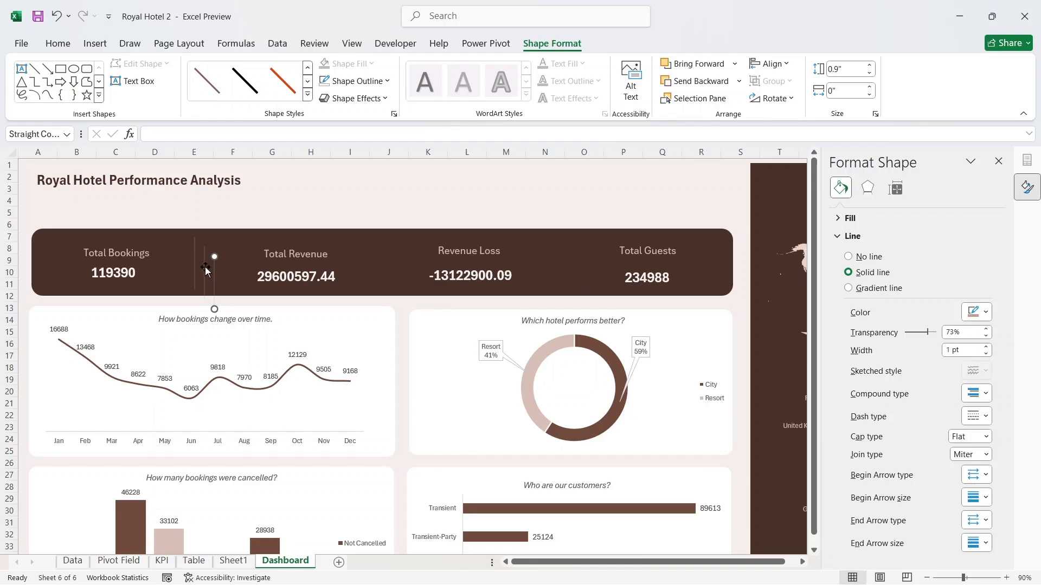
drag(207, 266, 375, 251)
click(204, 270)
drag(204, 270, 577, 258)
drag(577, 263, 578, 262)
click(719, 191)
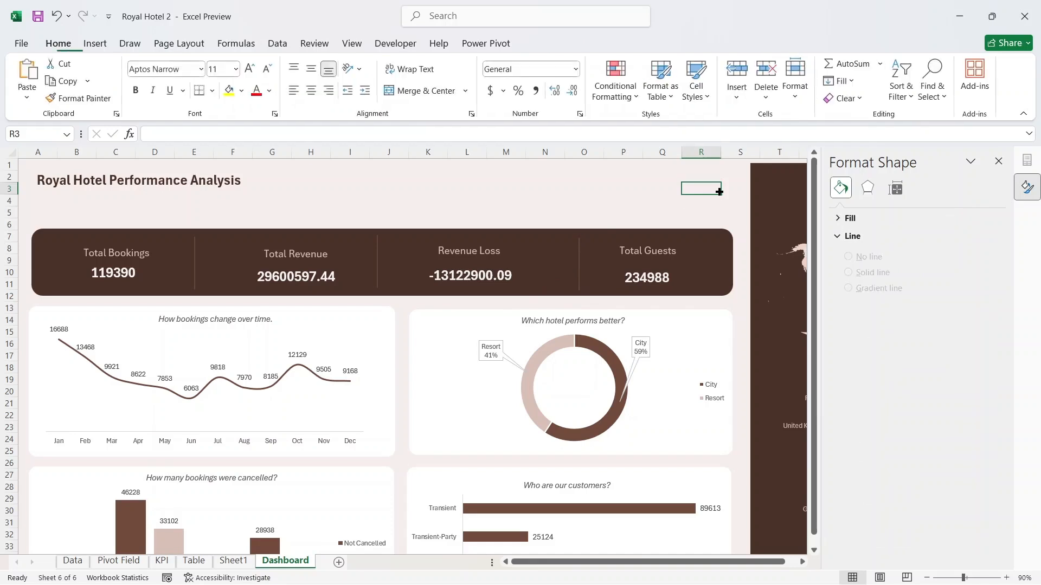
click(997, 161)
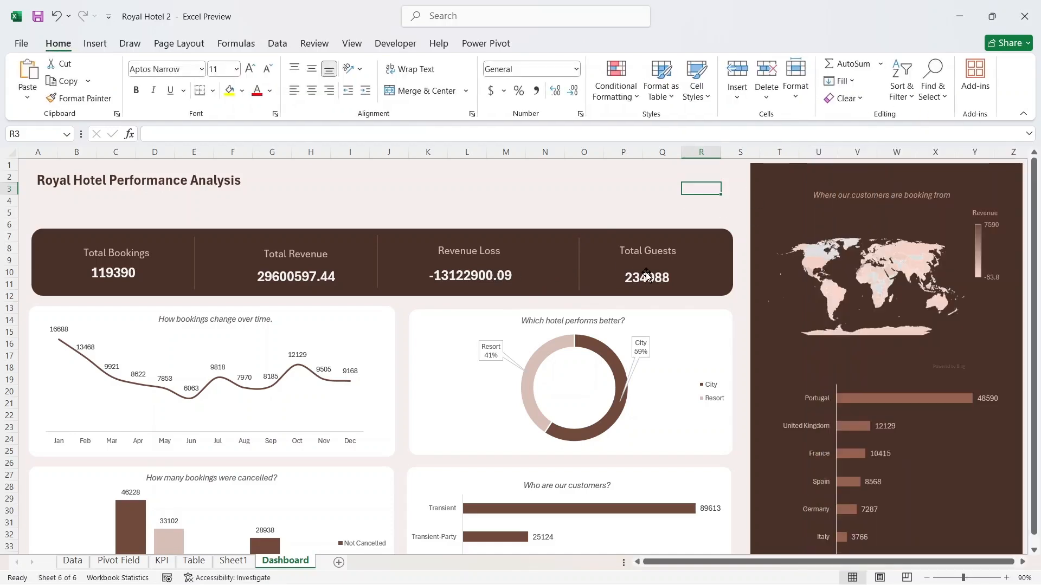
- Change the font color of the Revenue Loss value to Orange, Accent 1, Lighter 40%
click(470, 274)
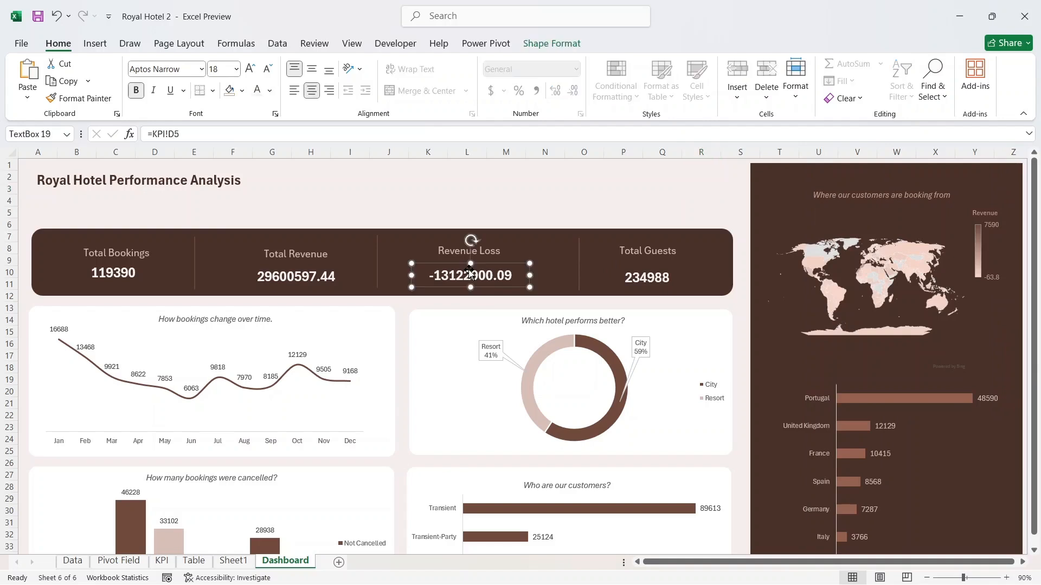
click(312, 278)
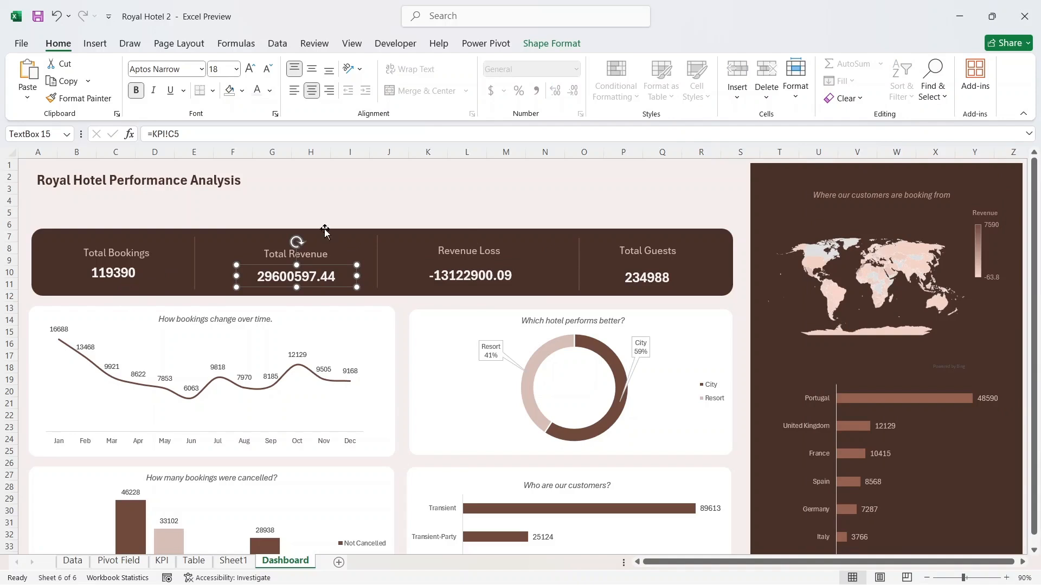
click(490, 274)
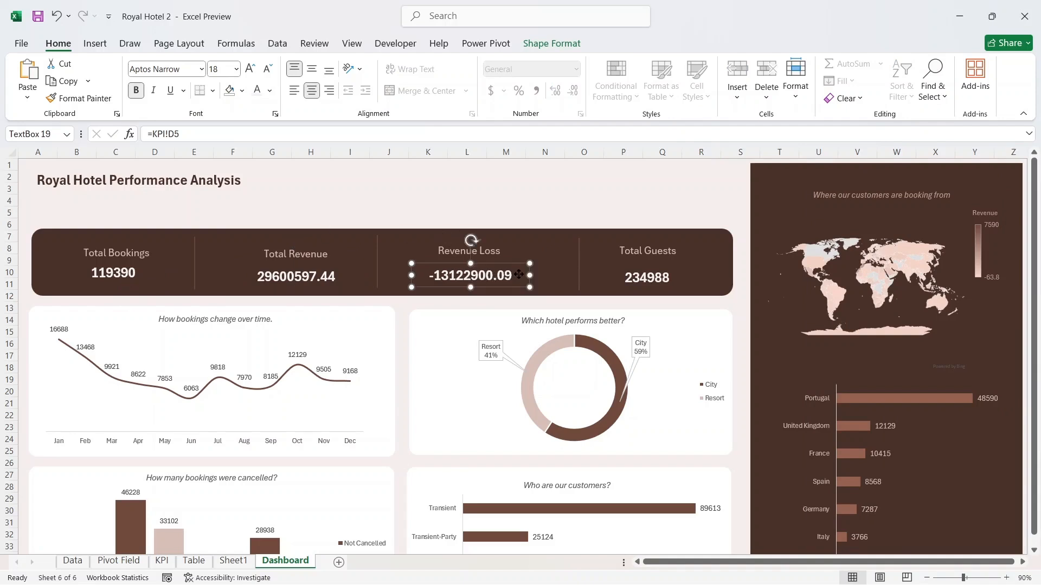
click(270, 90)
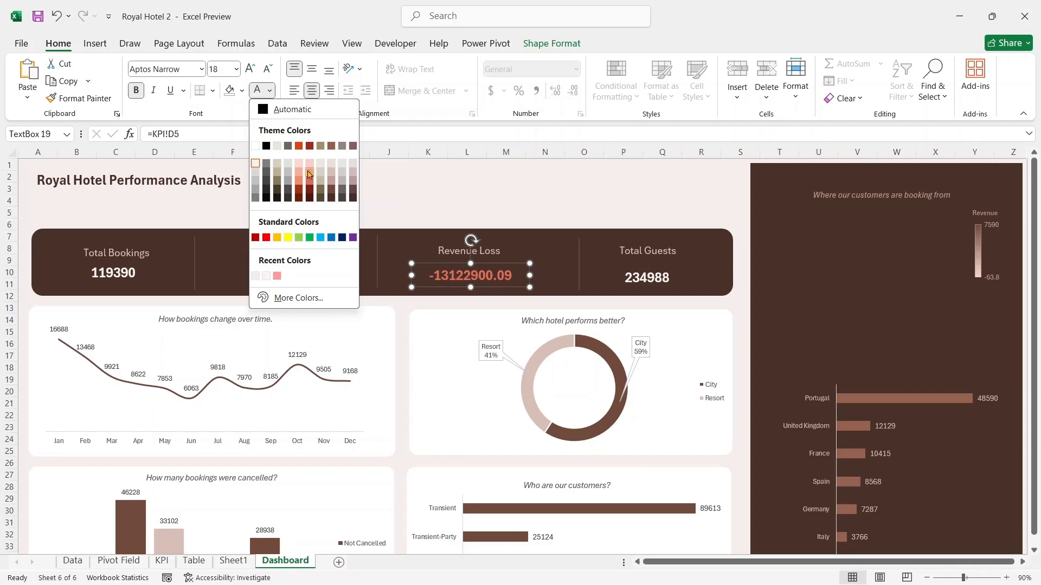
click(309, 174)
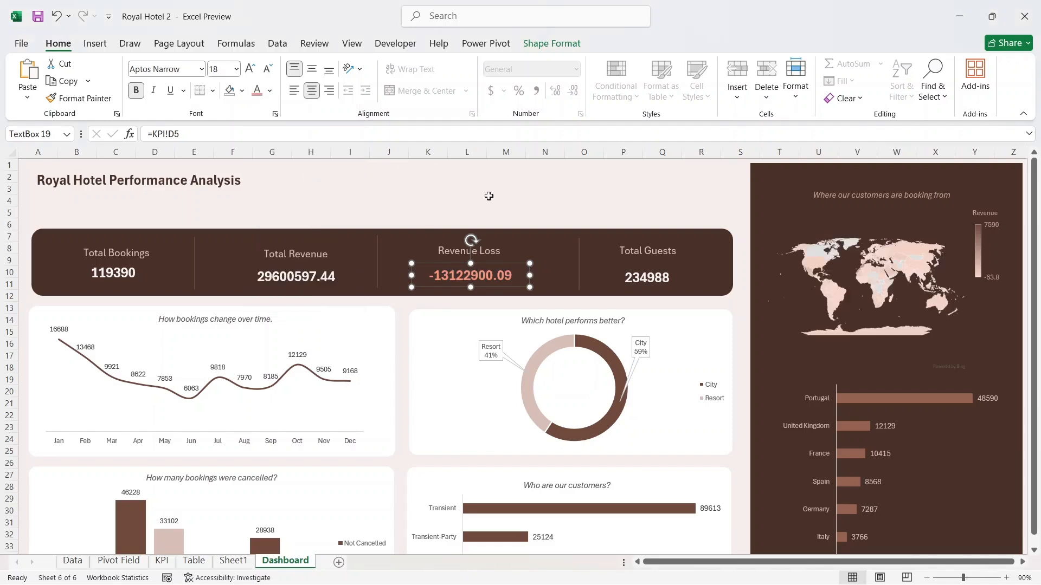
click(271, 92)
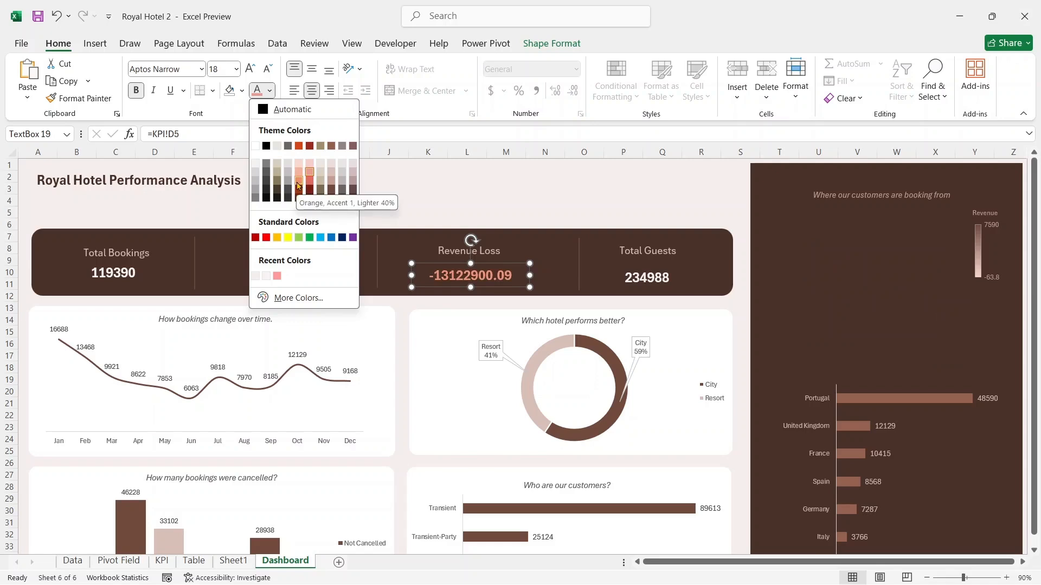
click(298, 186)
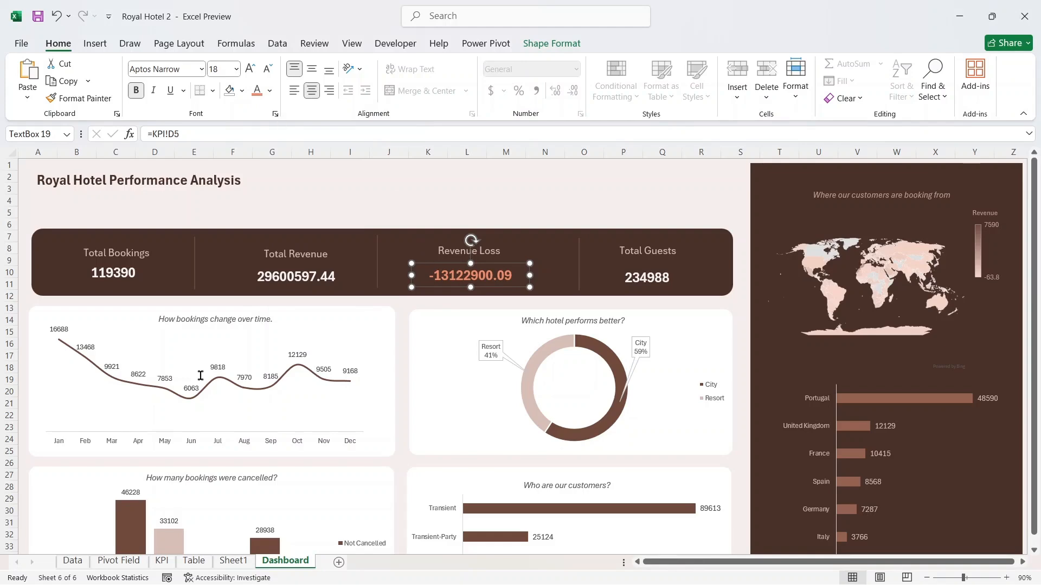
- Format the Sum of Revenue and Sum of Revenue Loss values on the KPI sheet as Currency and return to the Dashboard sheet
click(162, 561)
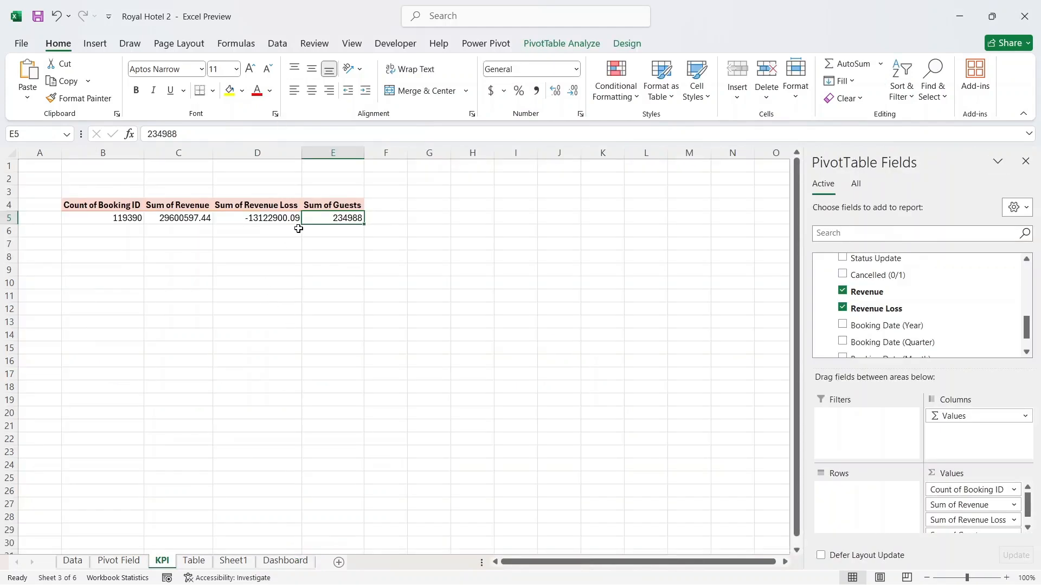
drag(284, 219, 191, 219)
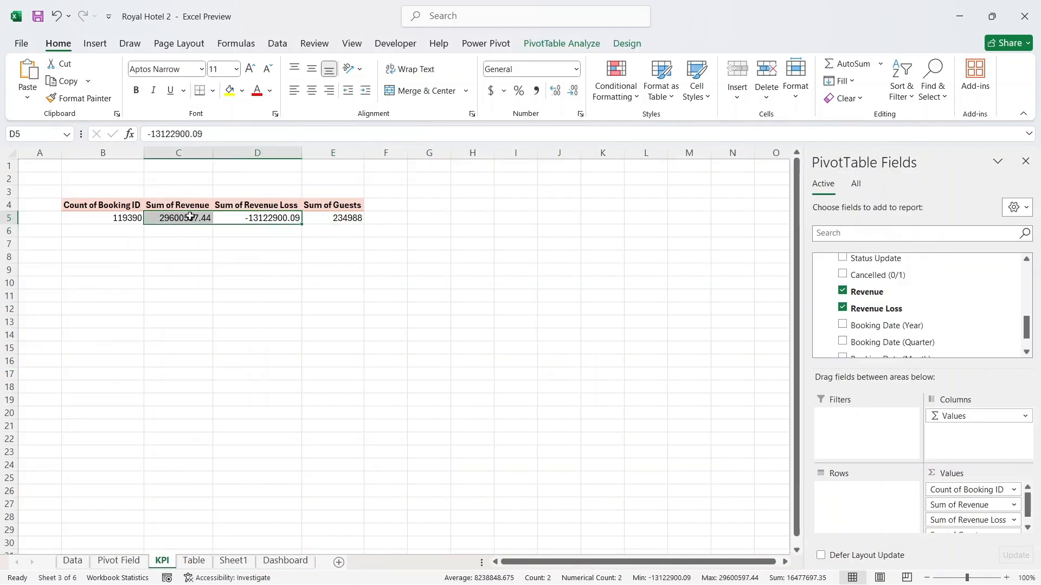
right_click(191, 218)
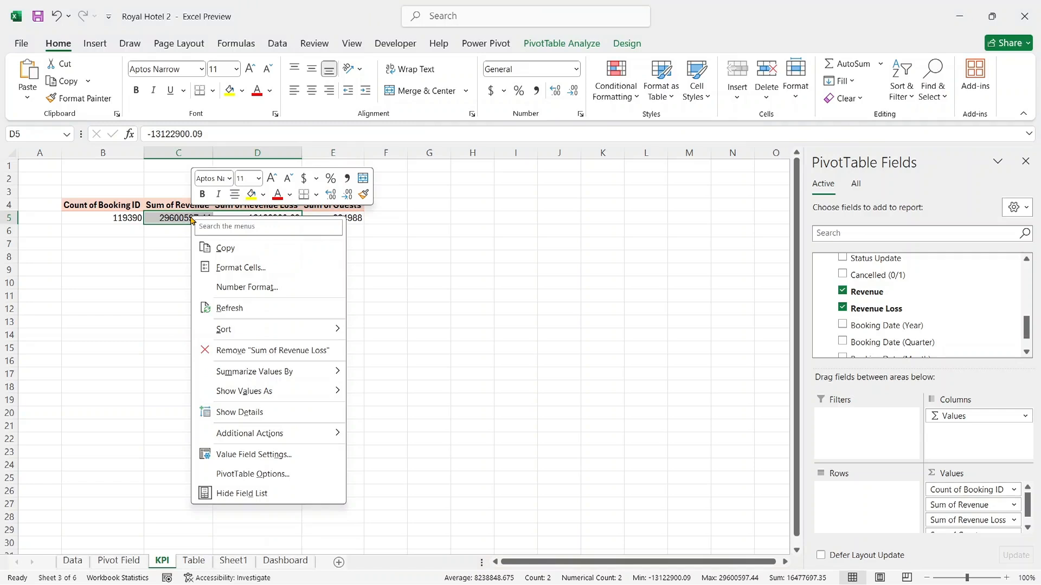
click(258, 269)
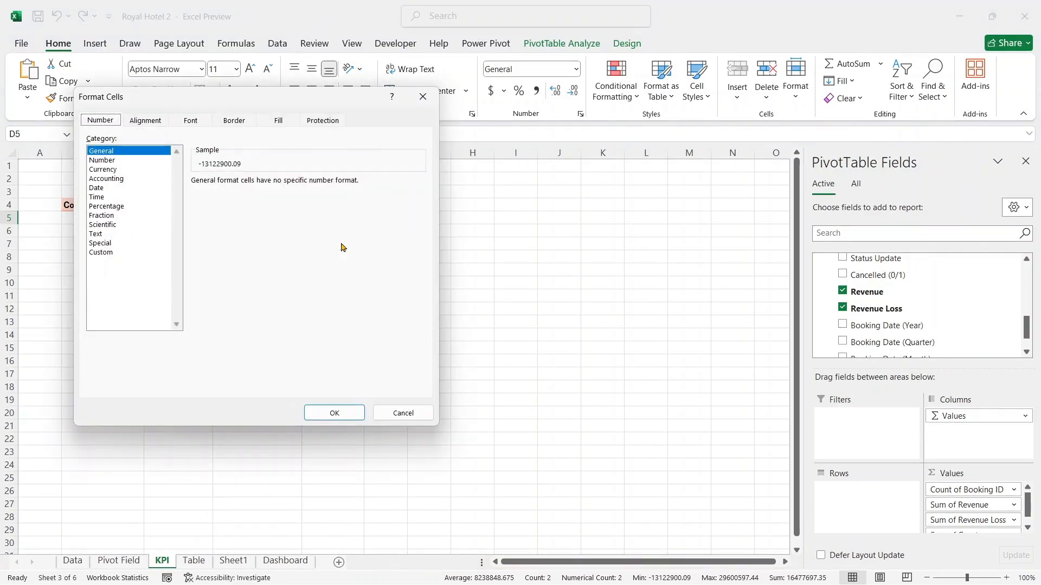
click(131, 170)
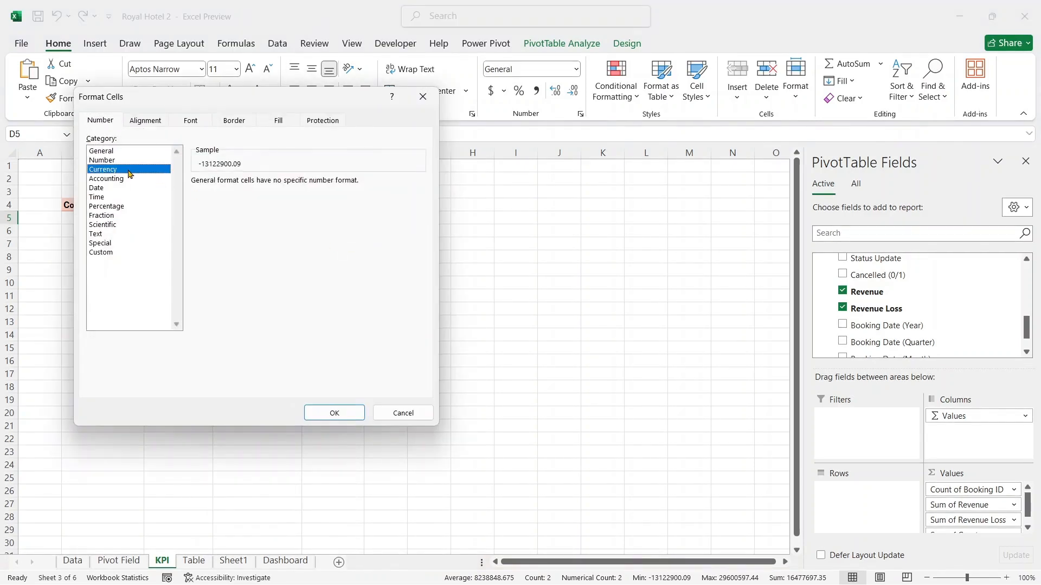
click(334, 413)
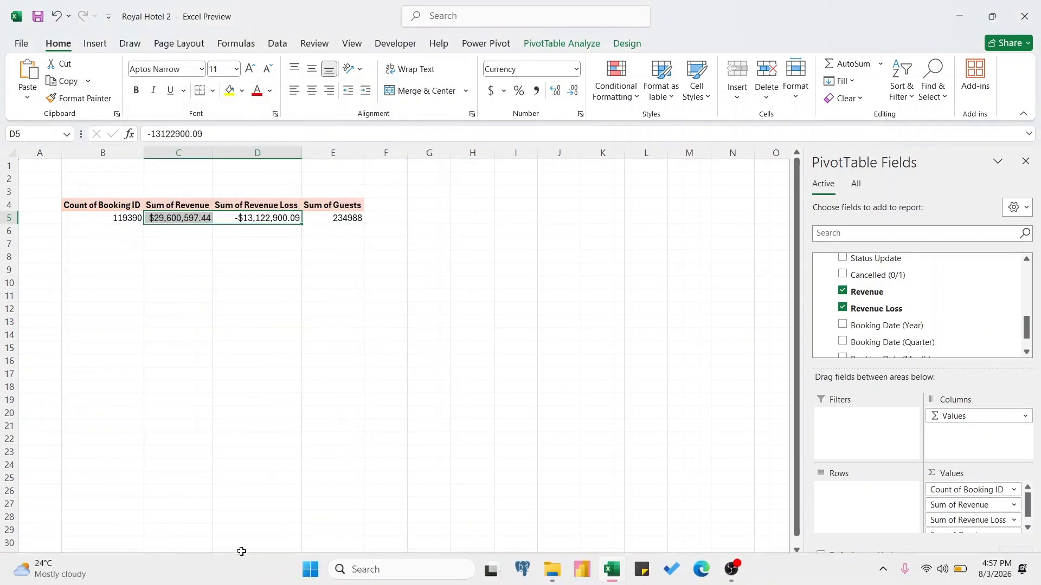
click(284, 561)
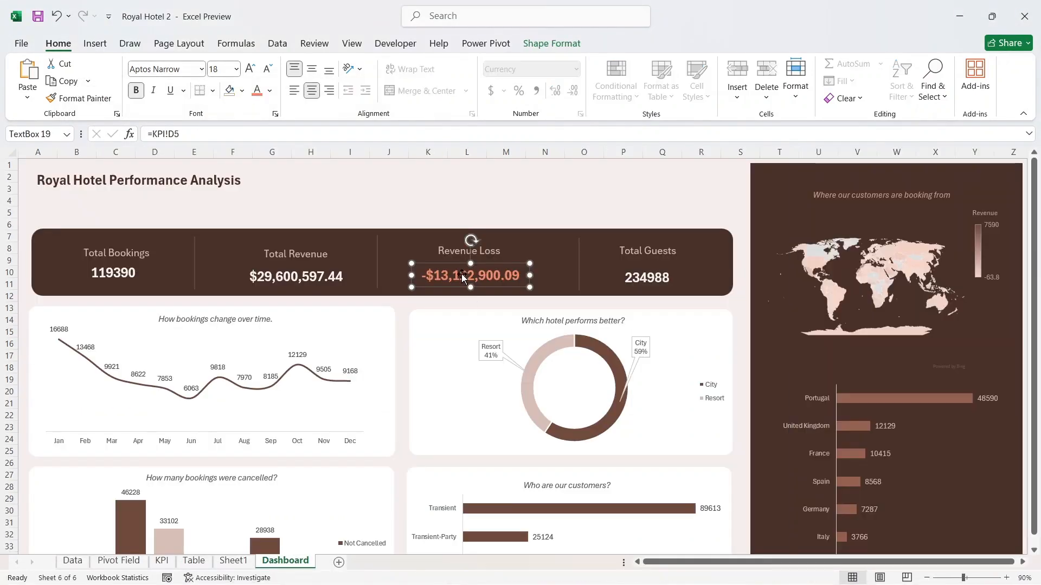
click(310, 277)
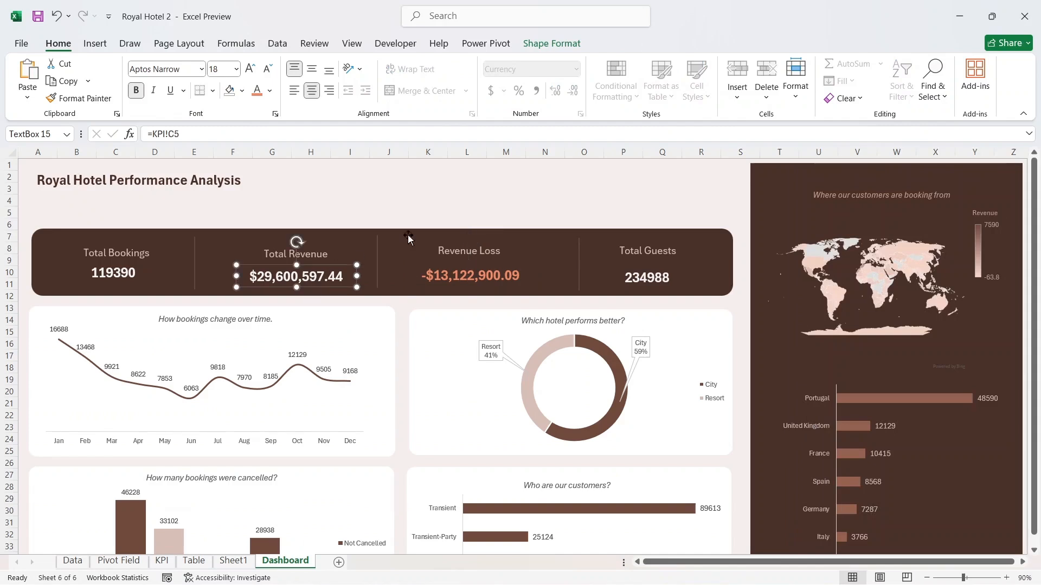
click(472, 201)
click(519, 271)
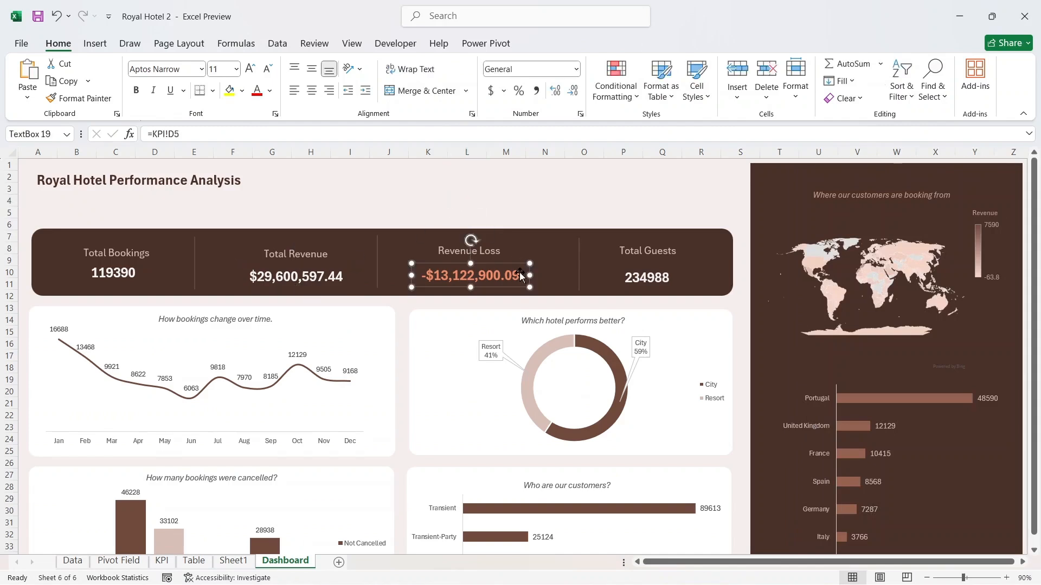
key(shift+Tab)
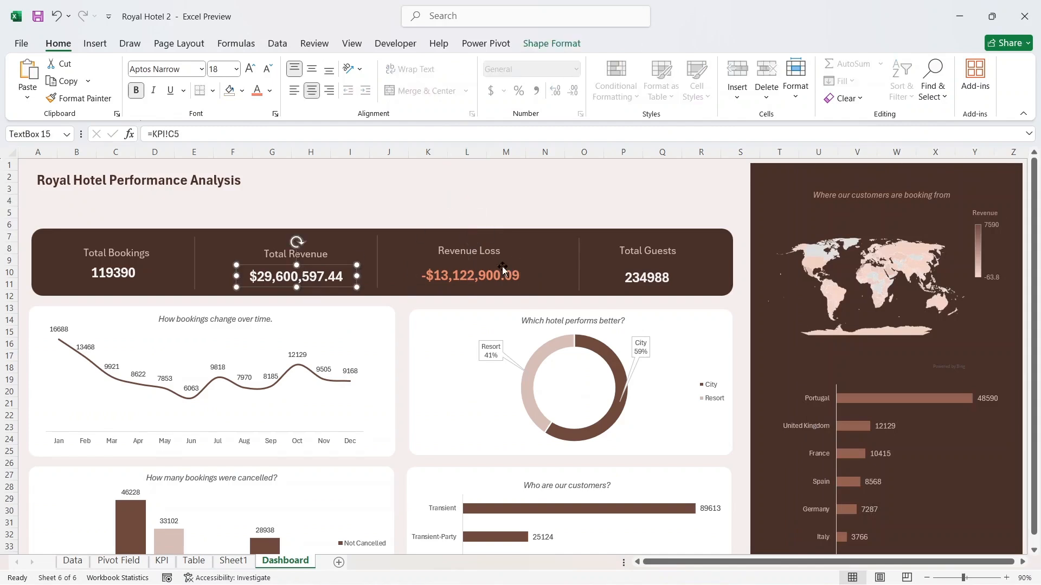
click(665, 277)
click(705, 205)
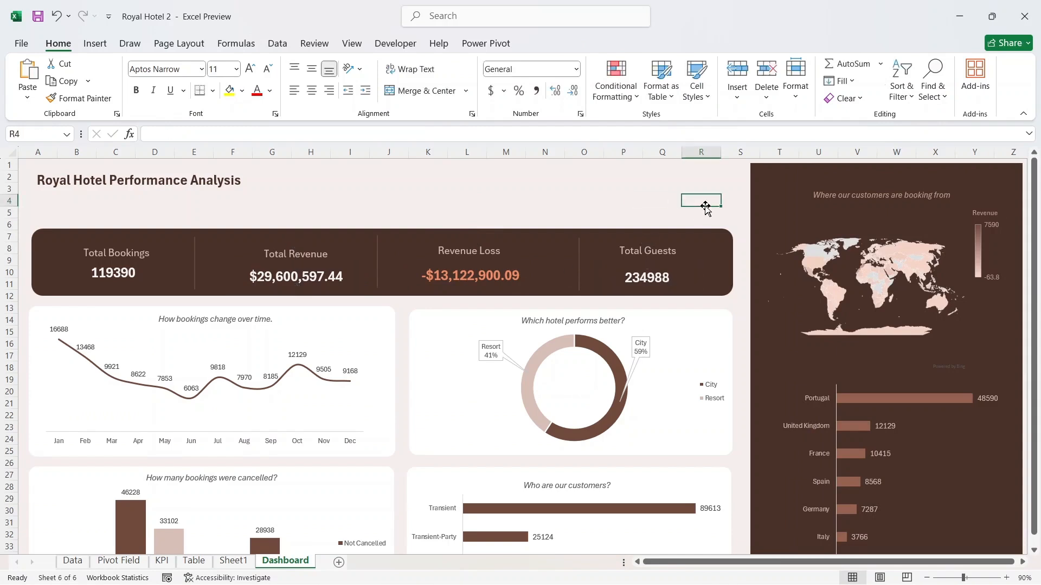
- Move the Revenue Loss and Total Guests labels slightly down to line up with the other KPI labels
click(485, 251)
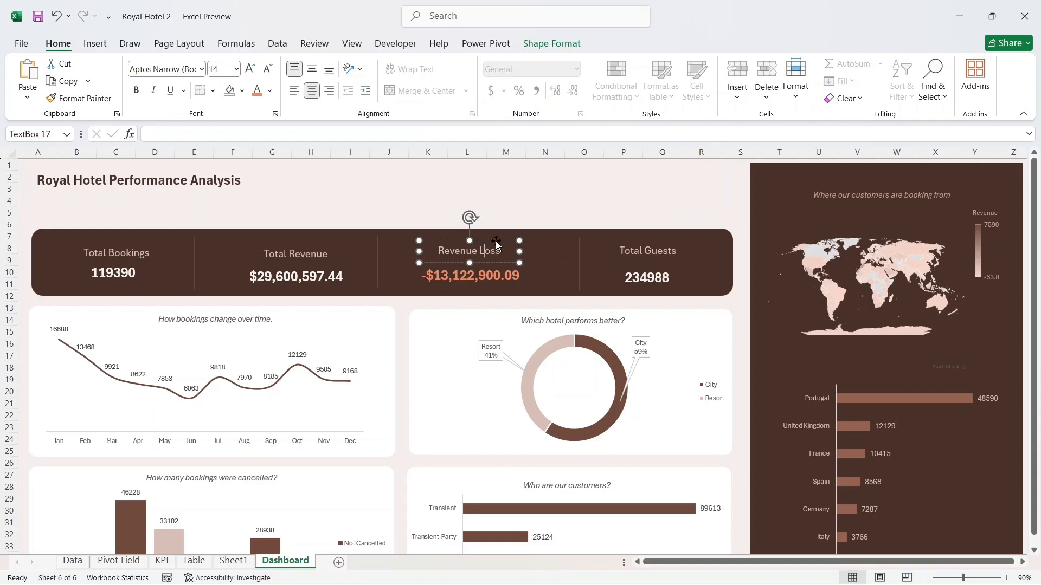
drag(495, 241, 496, 244)
click(665, 245)
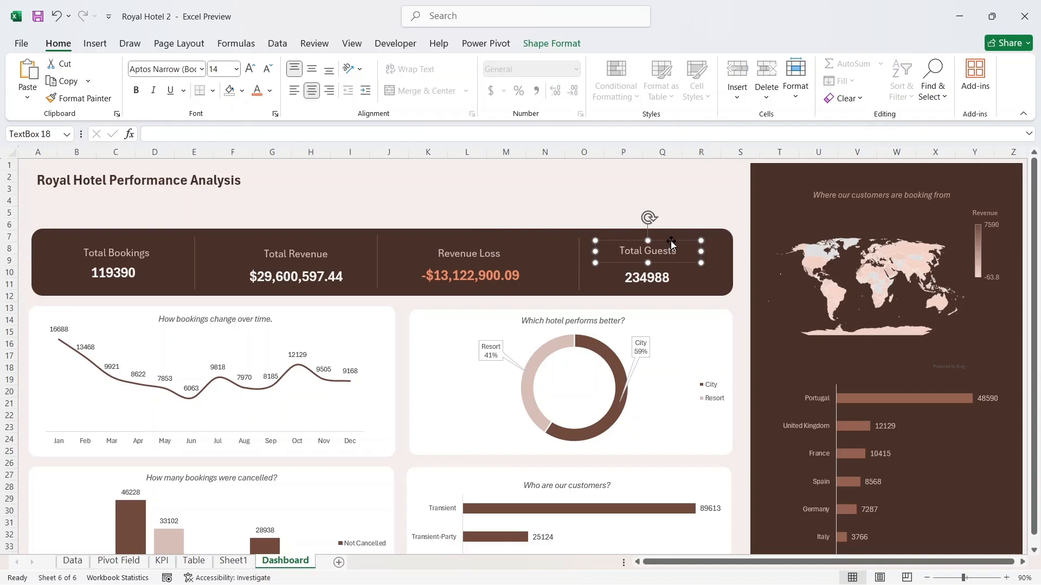
drag(671, 242, 671, 245)
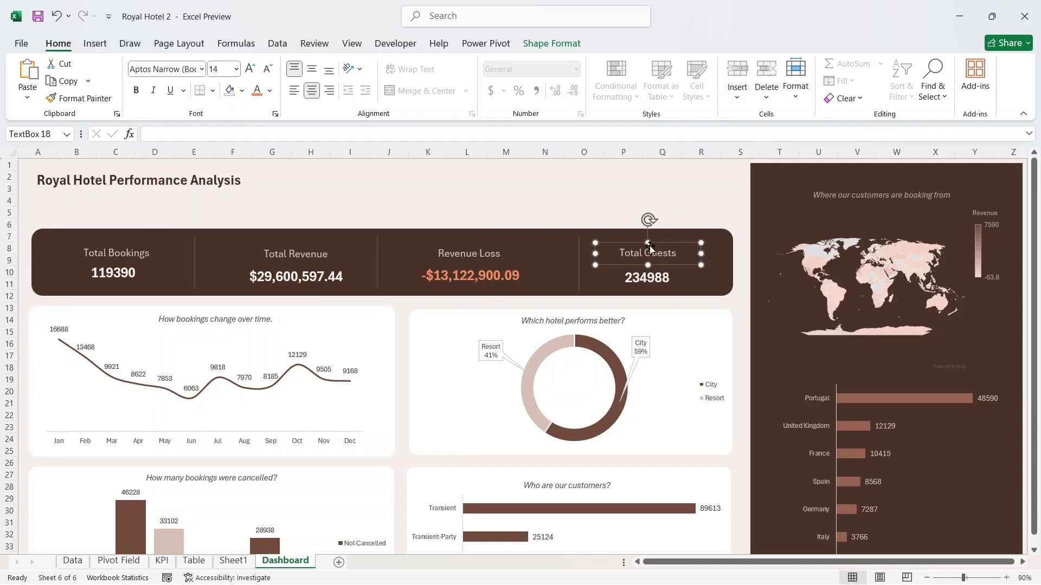
click(686, 189)
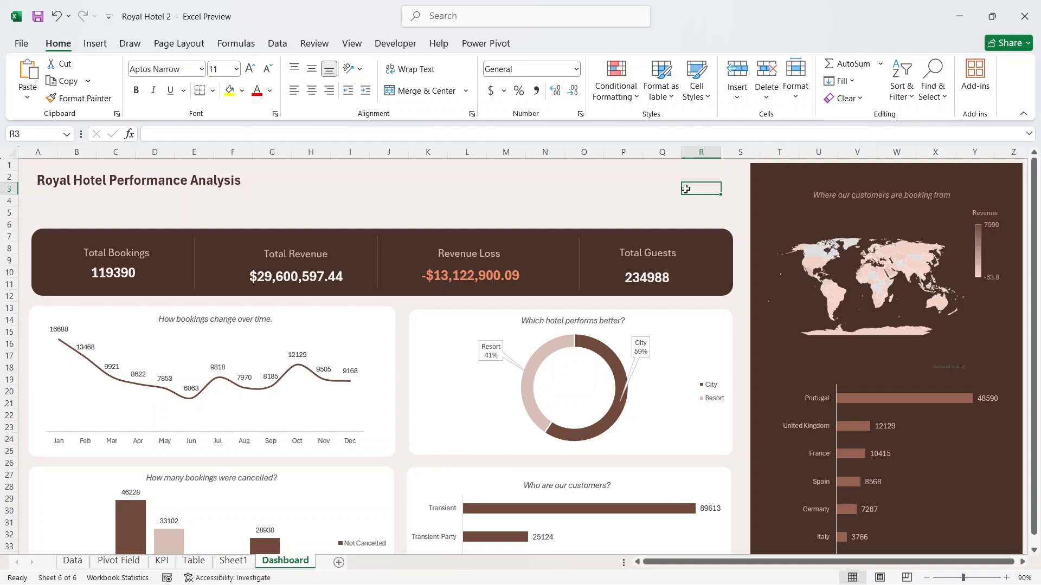
- Insert a Booking Date timeline for the monthly bookings line chart
click(95, 43)
click(332, 329)
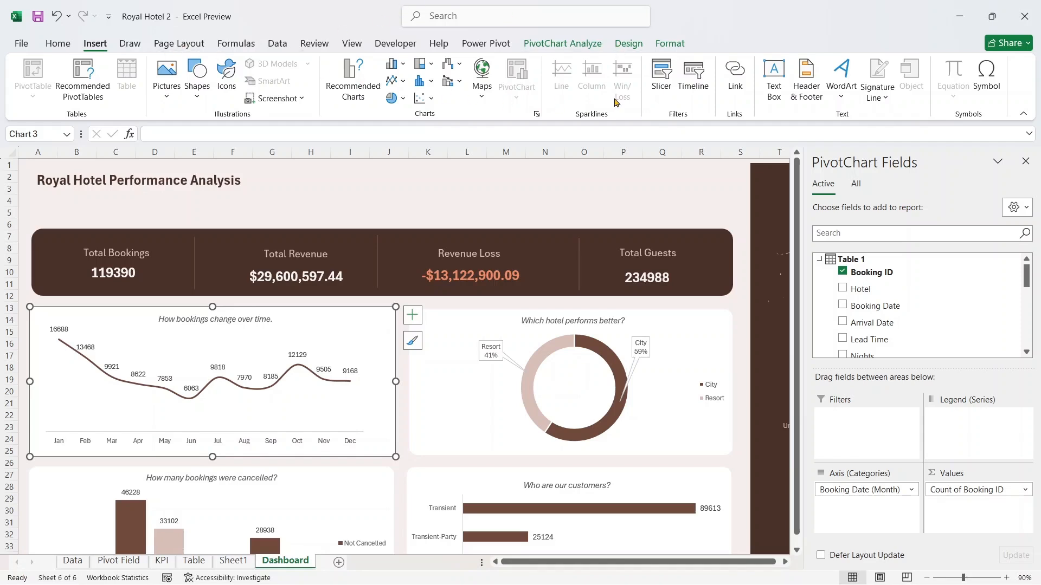
click(698, 87)
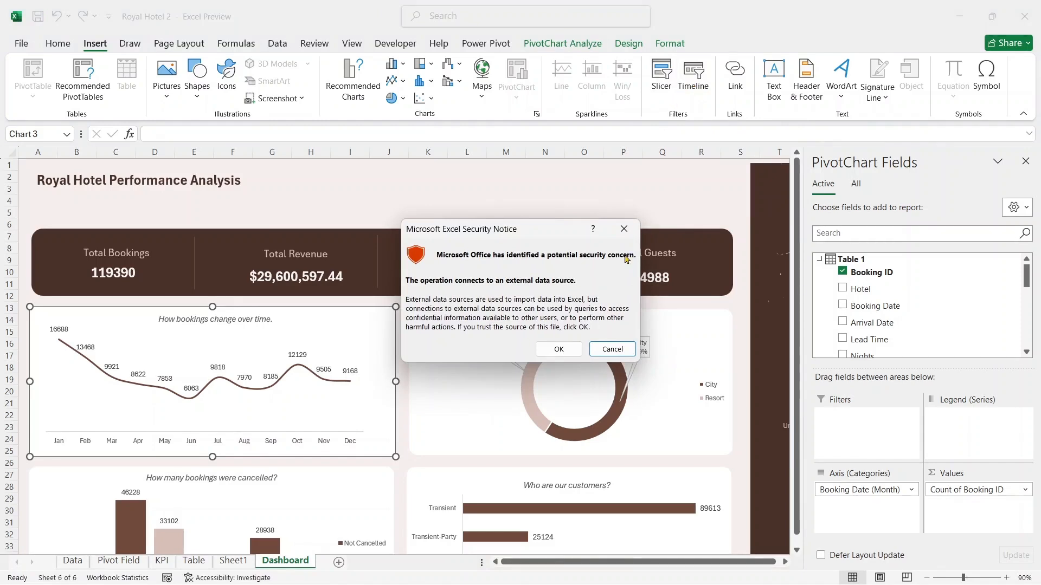
click(559, 349)
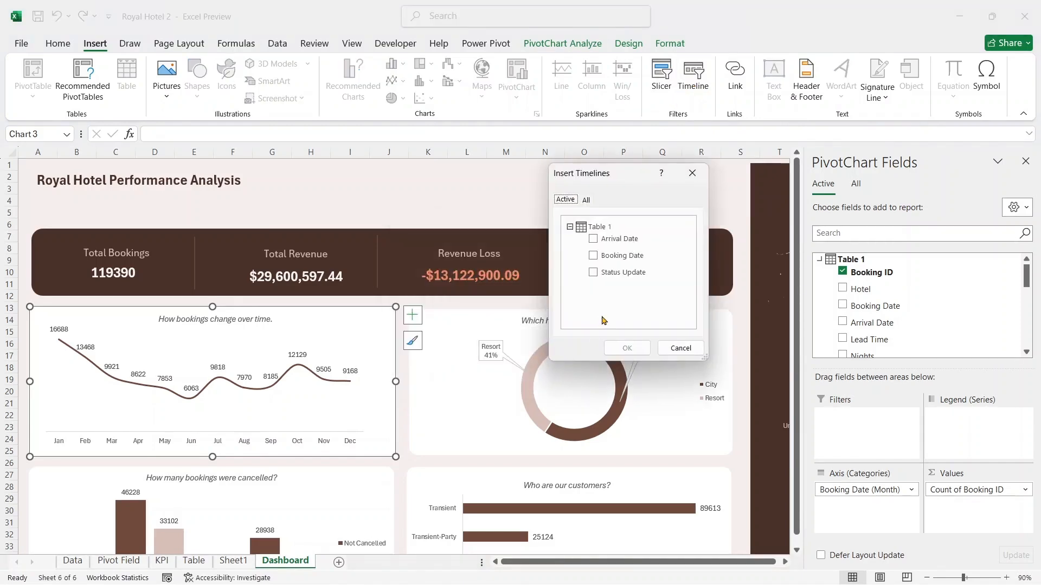
click(593, 239)
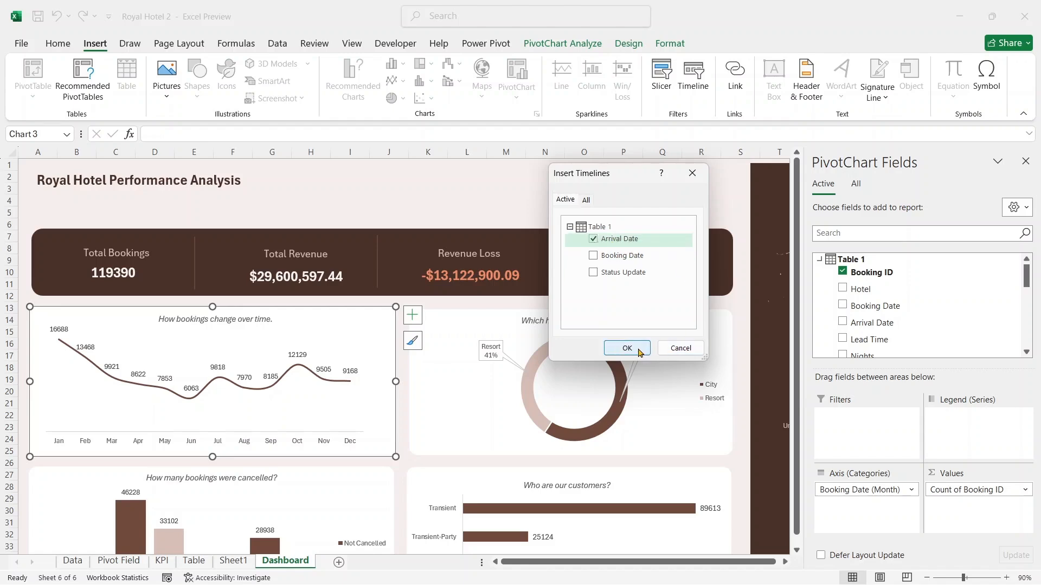
click(593, 256)
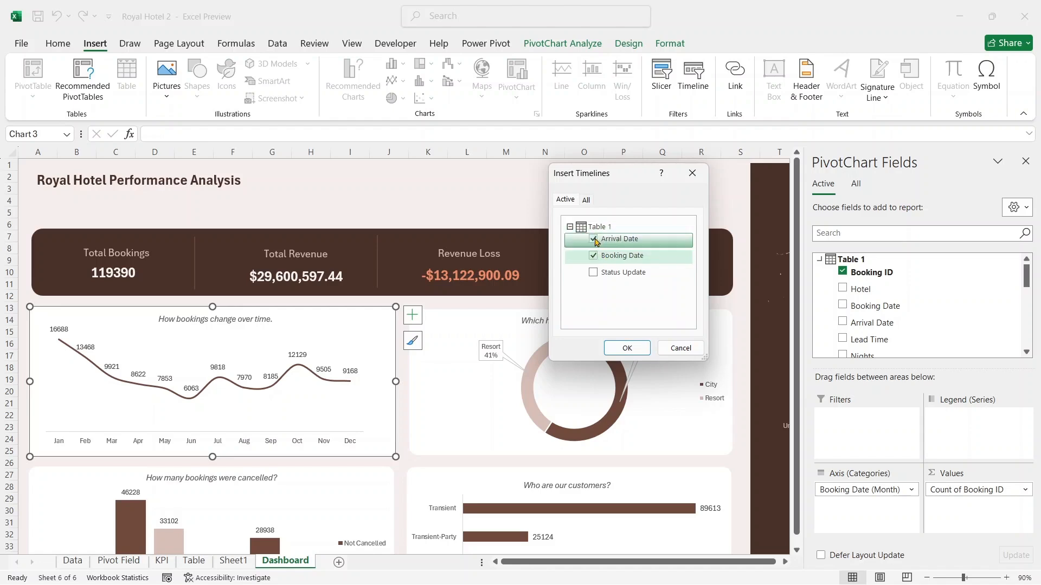
click(593, 239)
click(639, 352)
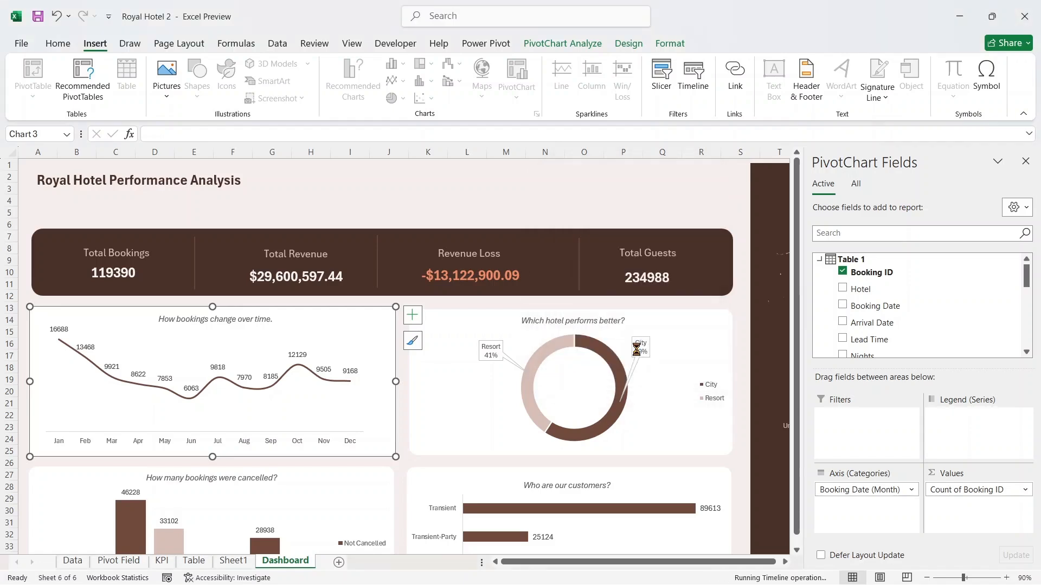
- Position the Booking Date timeline above the KPI banner's Revenue Loss and Total Guests area and set its time level to Years
click(472, 329)
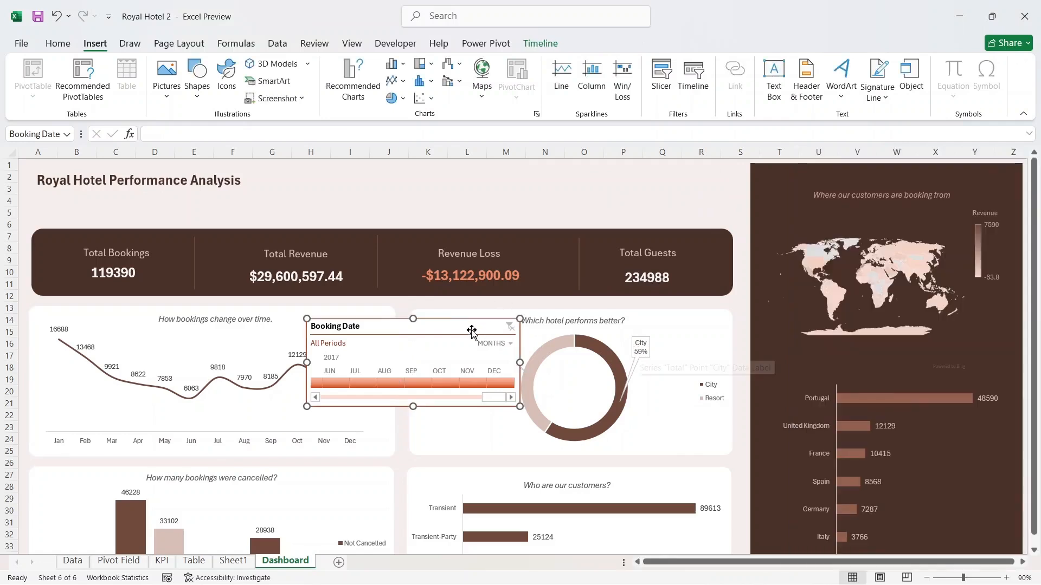
drag(471, 330, 607, 175)
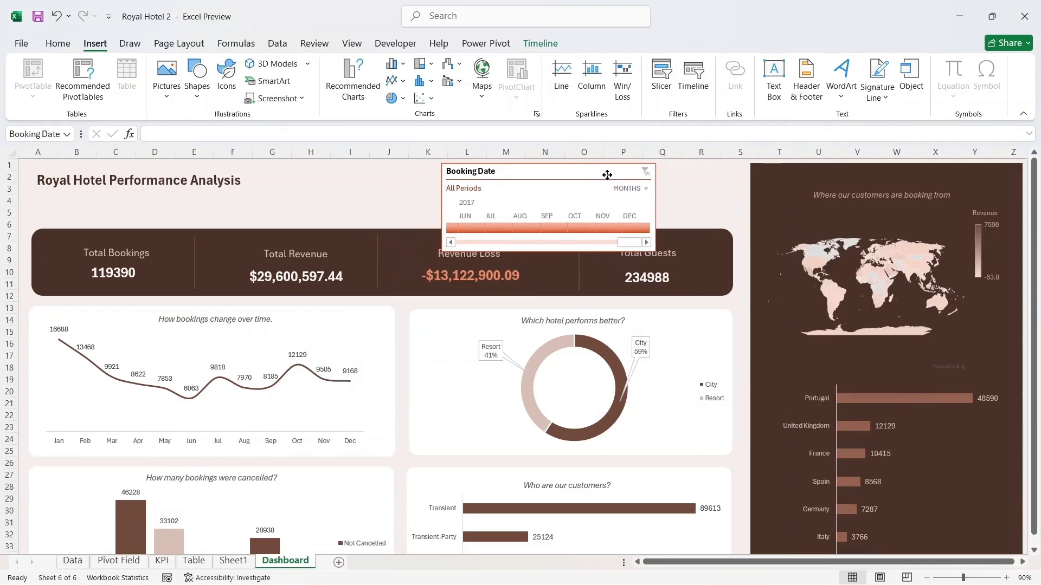
click(648, 190)
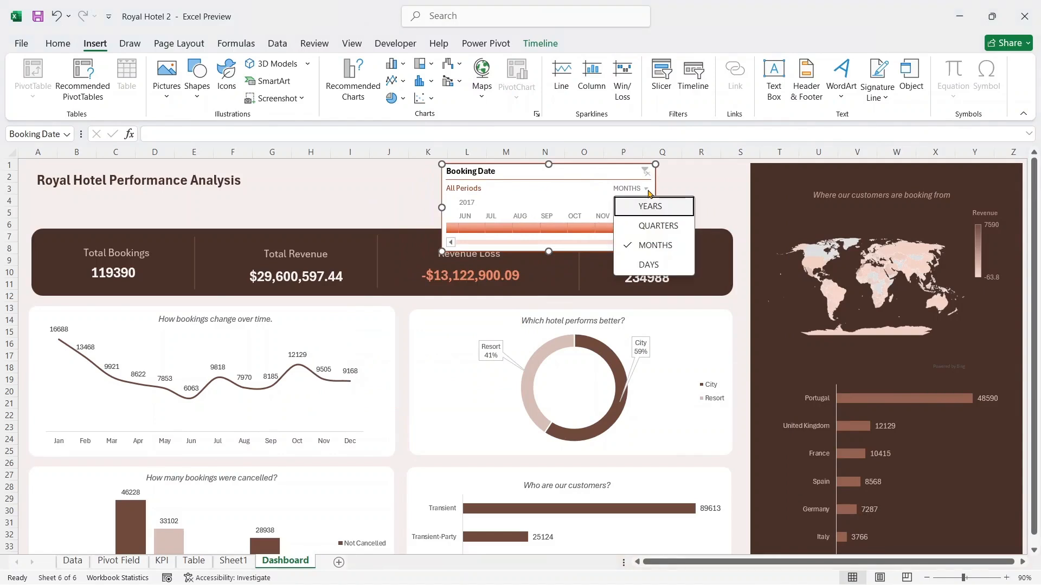
click(654, 204)
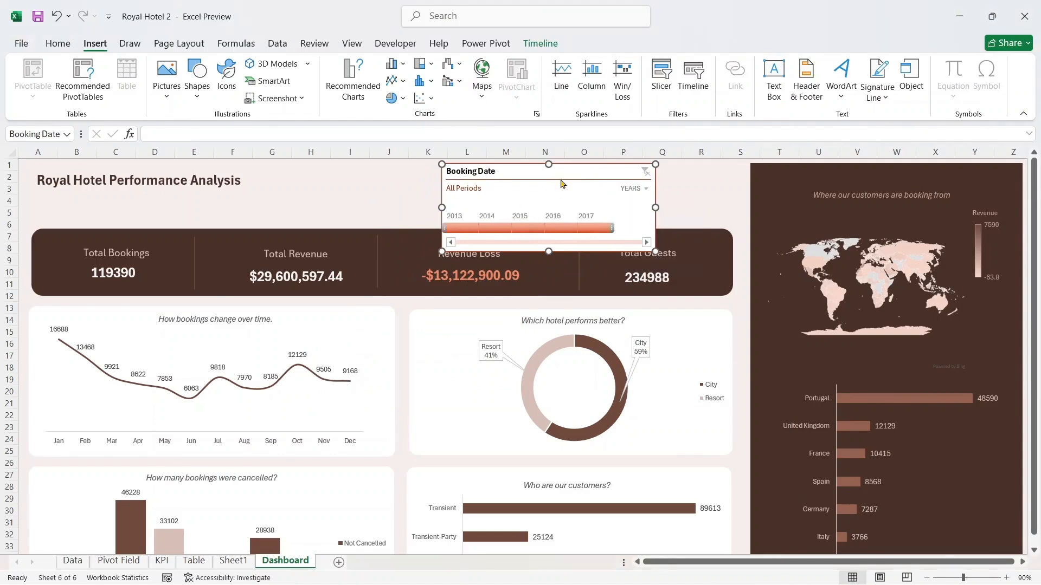
drag(565, 174, 636, 178)
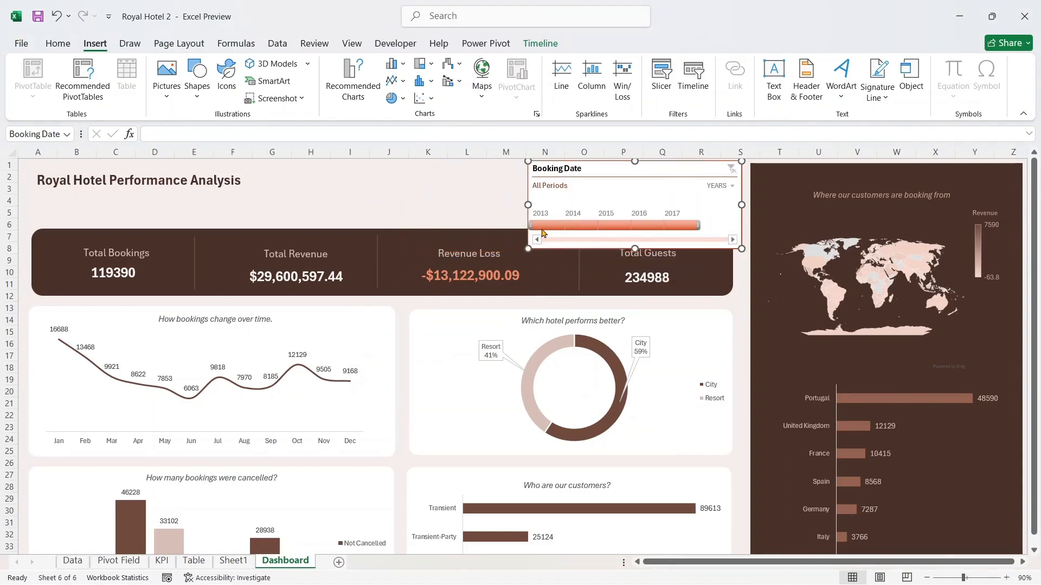
drag(526, 220, 522, 244)
drag(585, 170, 537, 168)
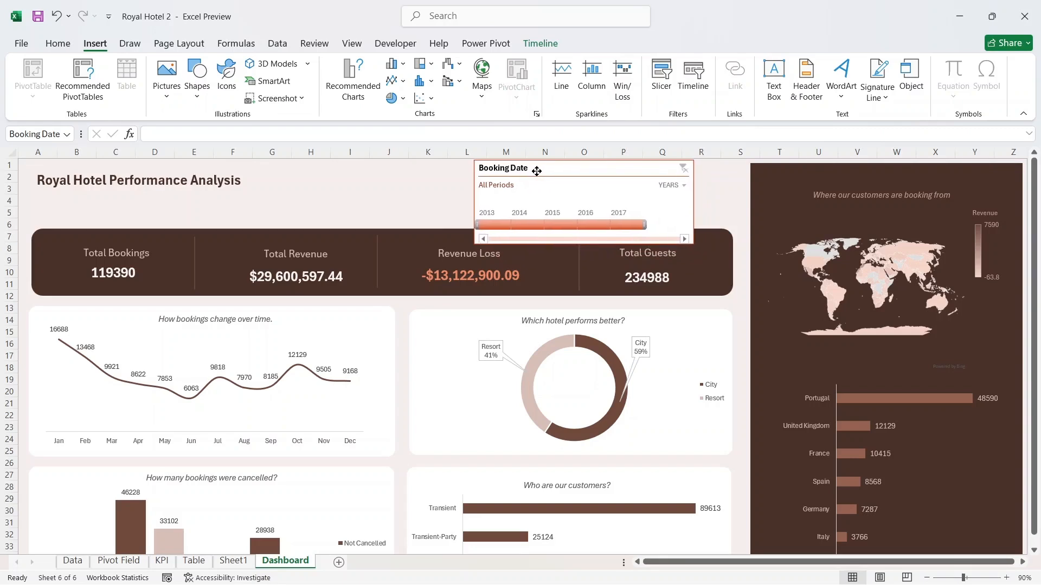
- Test the Booking Date timeline by filtering to 2015 and 2017
click(564, 229)
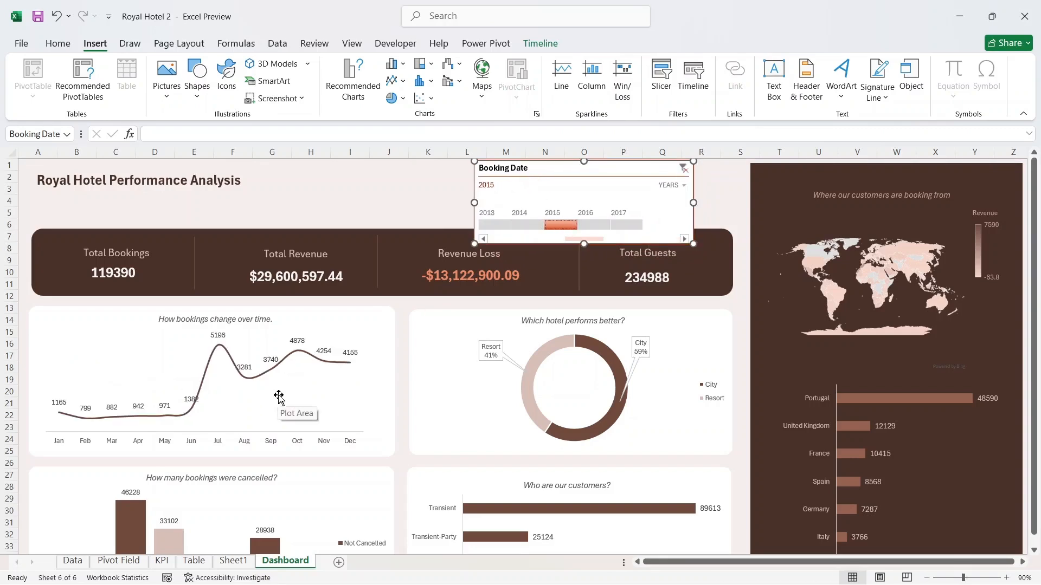
click(627, 227)
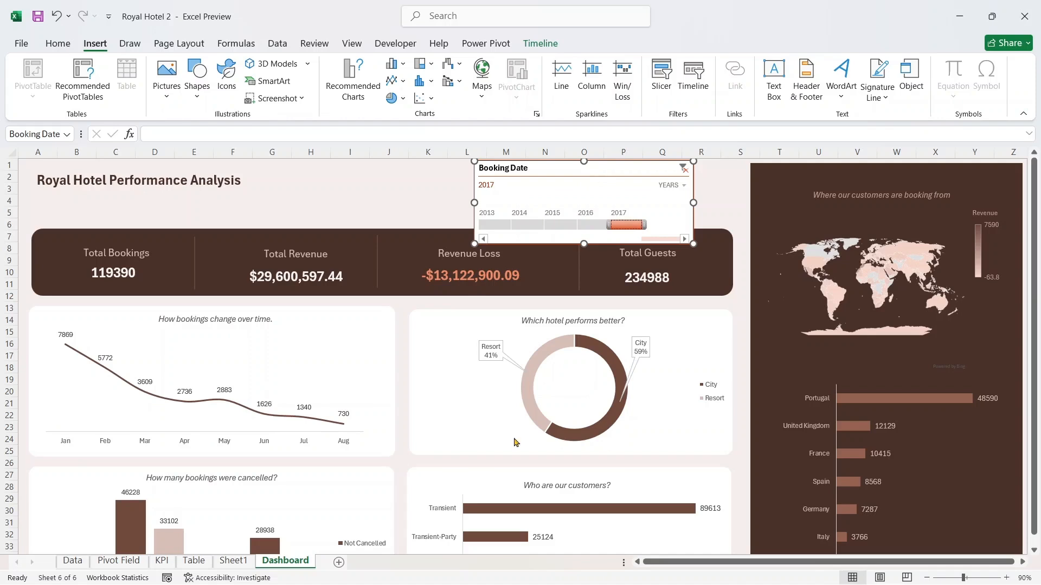
- Connect the Booking Date timeline to PivotTable1, PivotTable3, PivotTable5, PivotTable6 and PivotTable7 as well
right_click(614, 211)
click(666, 347)
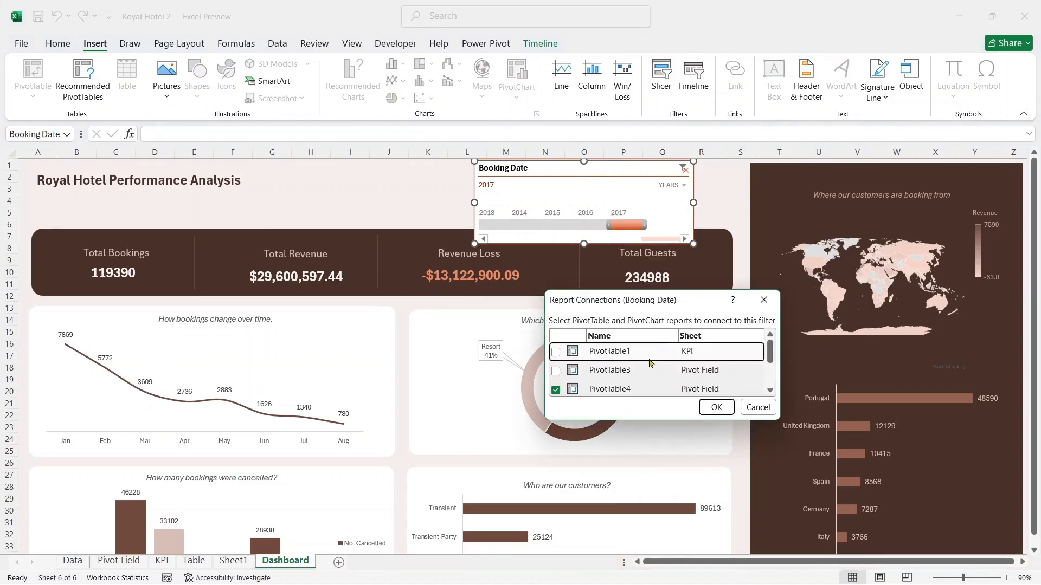
click(595, 361)
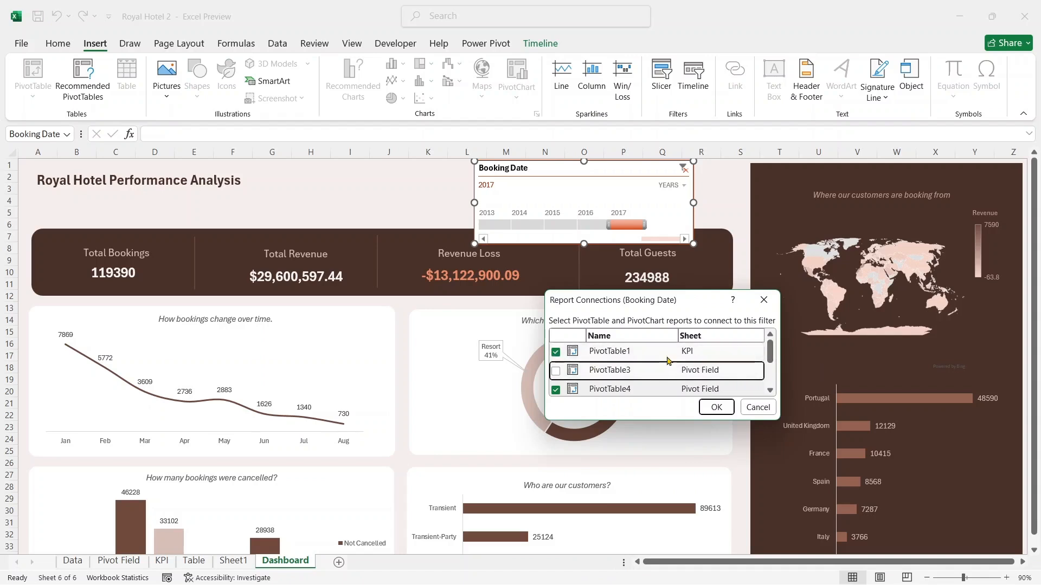
click(581, 373)
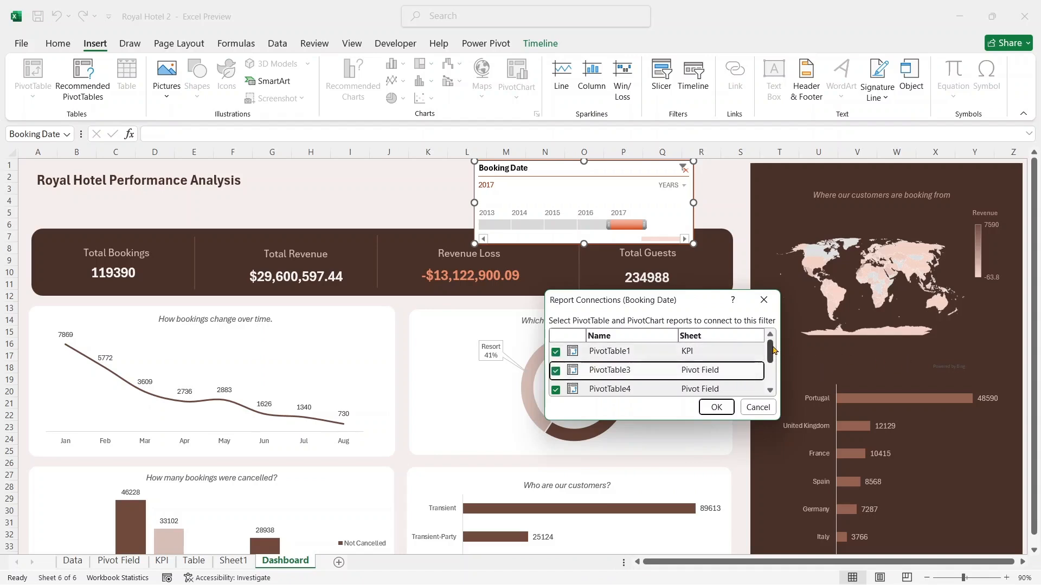
scroll(769, 352, down, 3)
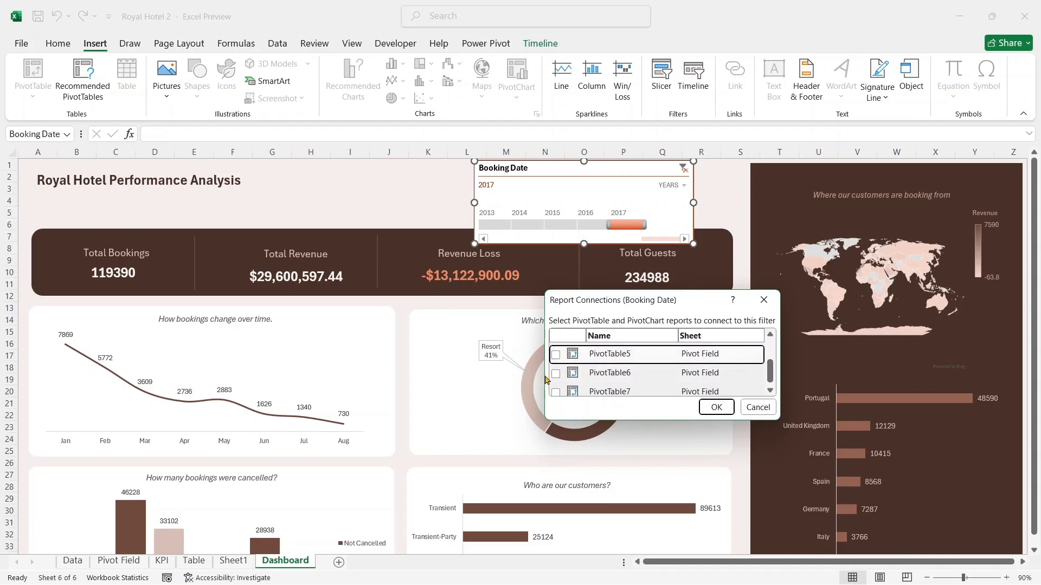
click(612, 355)
click(591, 373)
click(568, 391)
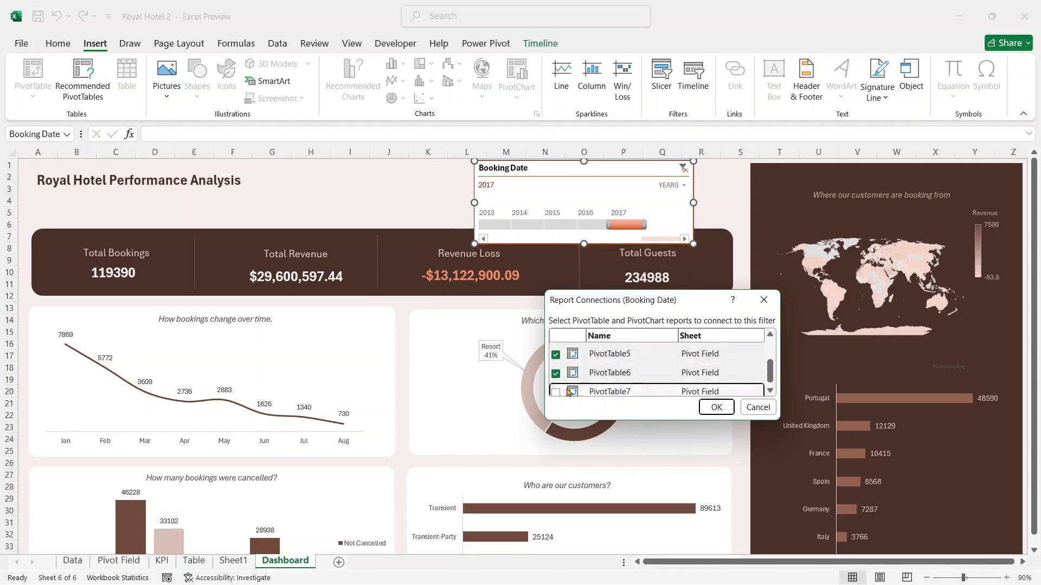
click(556, 391)
scroll(770, 374, up, 3)
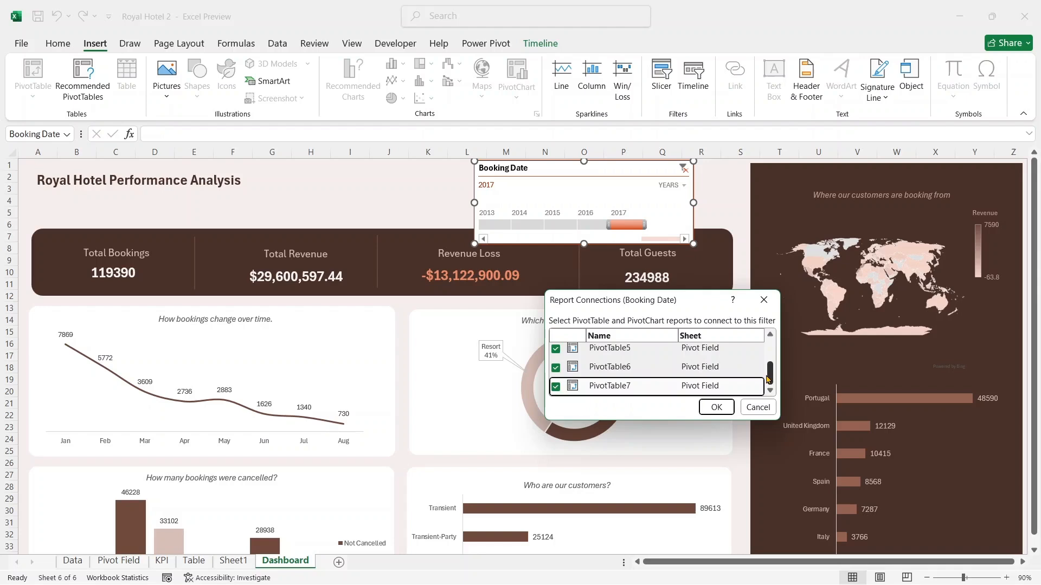
click(716, 407)
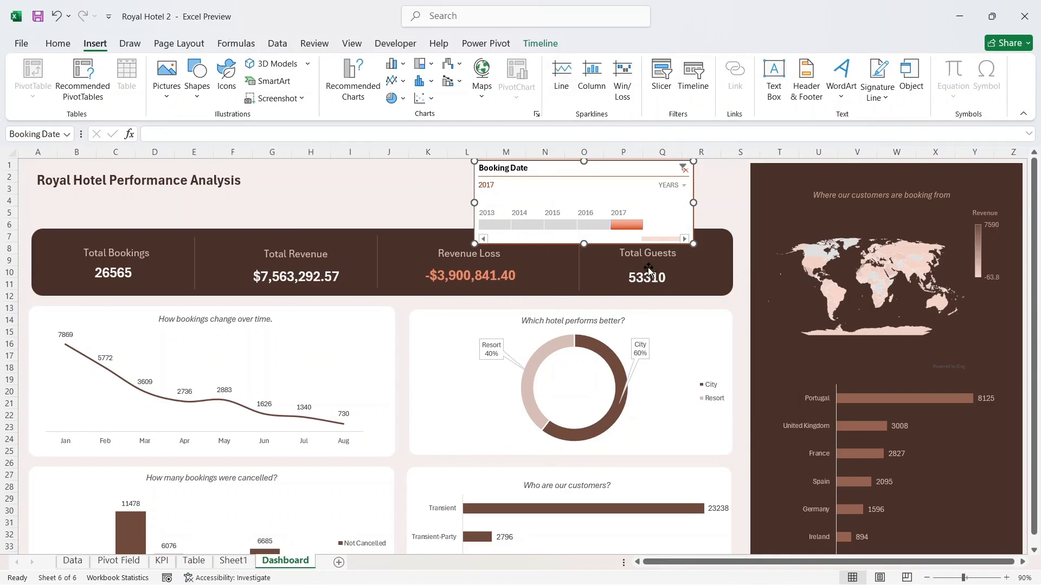
- Test the timeline's connections by filtering the dashboard to 2016, 2015 and 2014 in turn
click(593, 224)
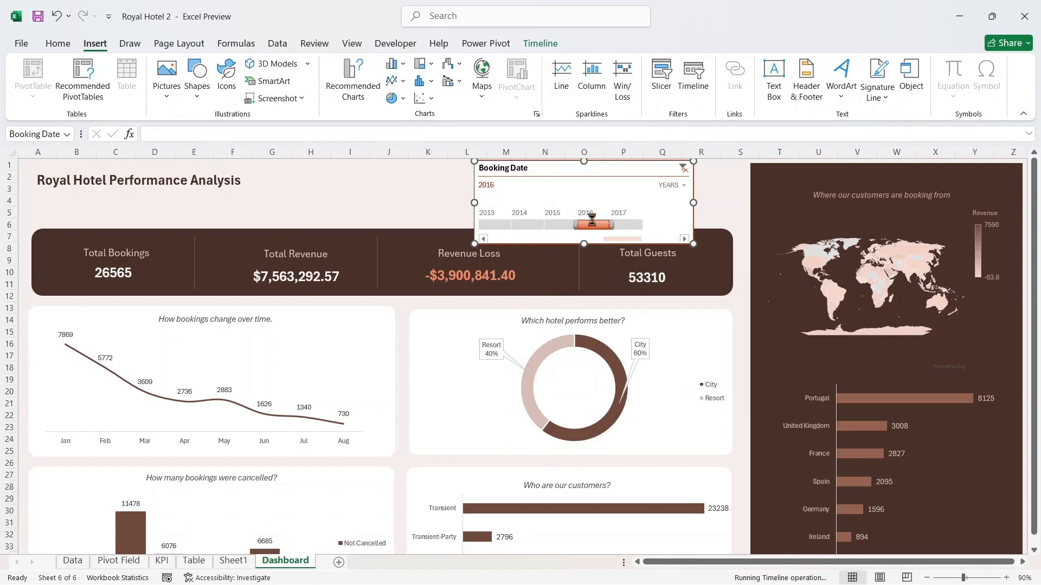
click(557, 227)
click(537, 226)
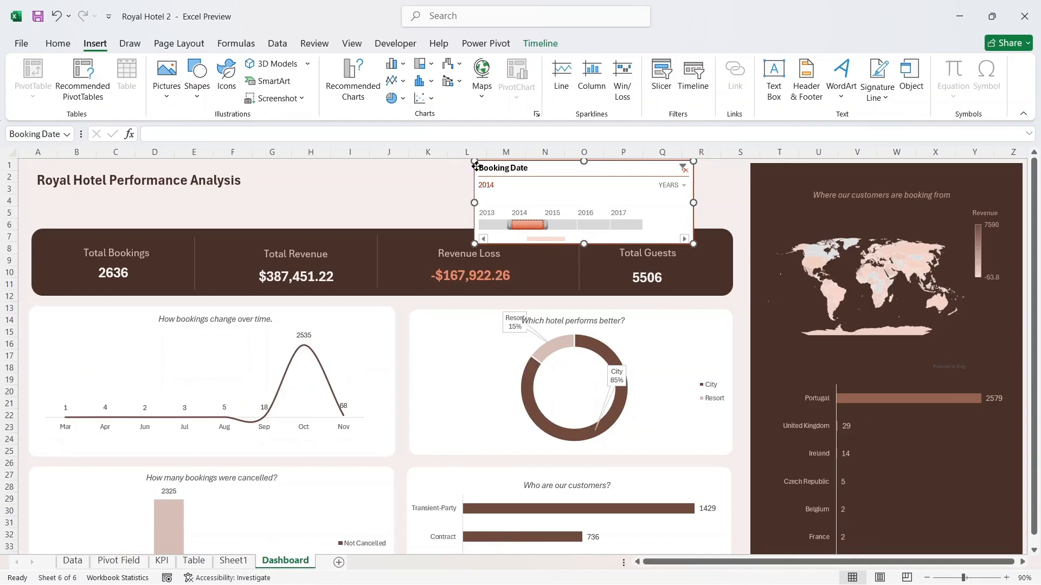
- Move the Booking Date timeline sideways to line up with the right edge of the KPI banner
drag(476, 162, 519, 162)
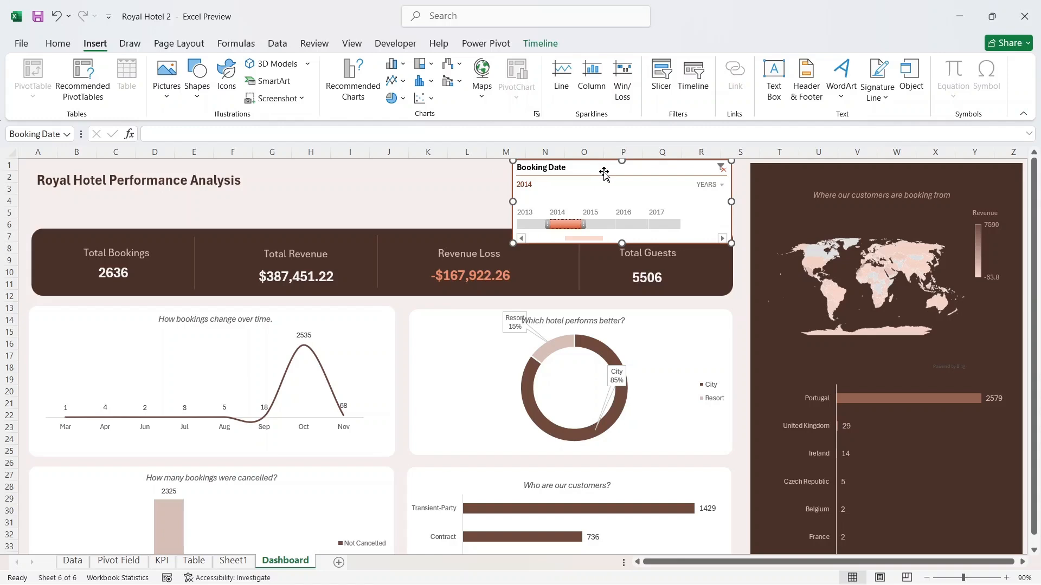
right_click(604, 173)
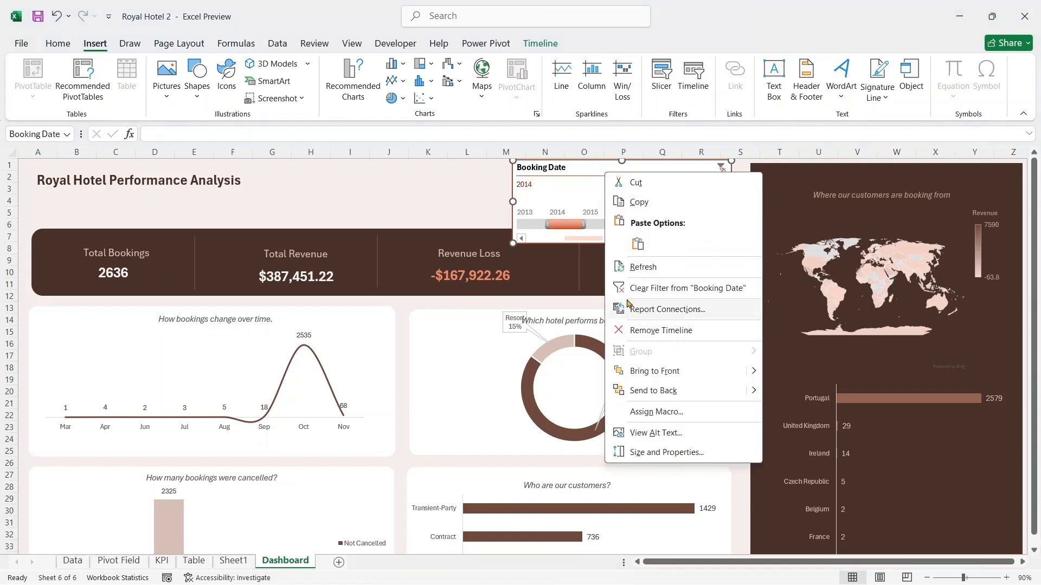
click(567, 165)
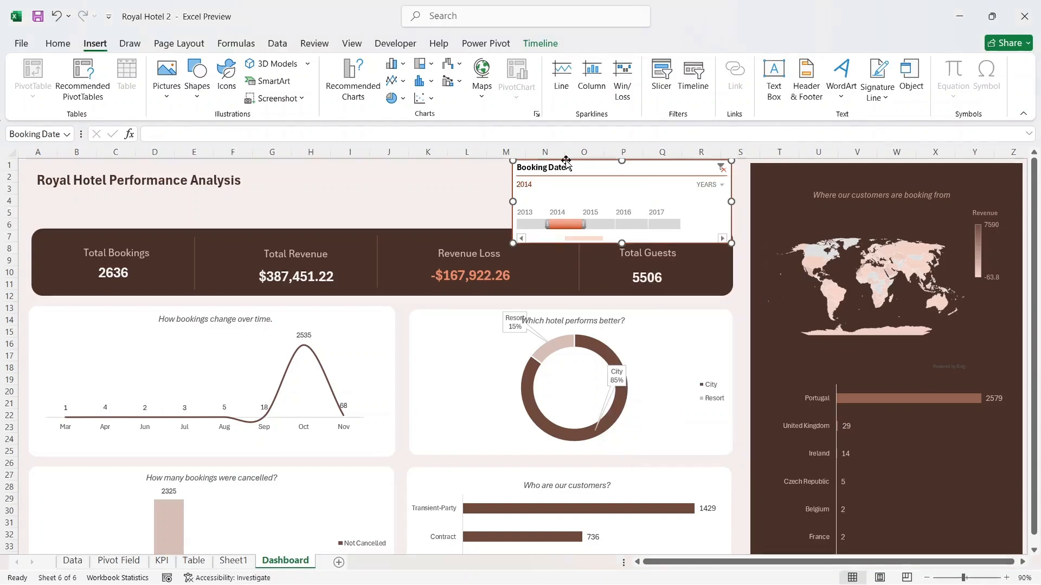
- Hide the timeline's scrollbar, selection label and time level, and reduce its height to 1.01"
click(546, 44)
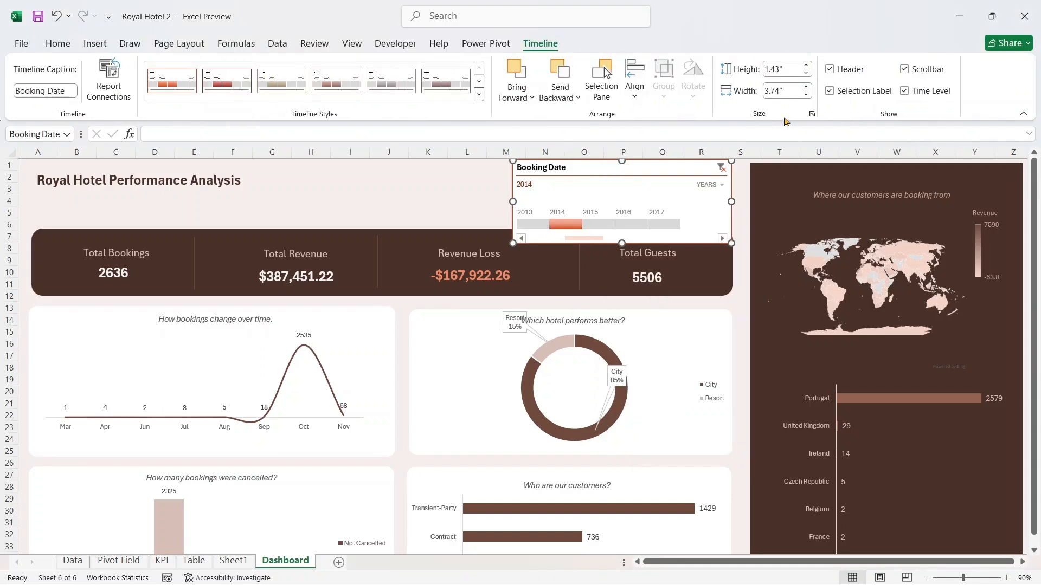
click(911, 72)
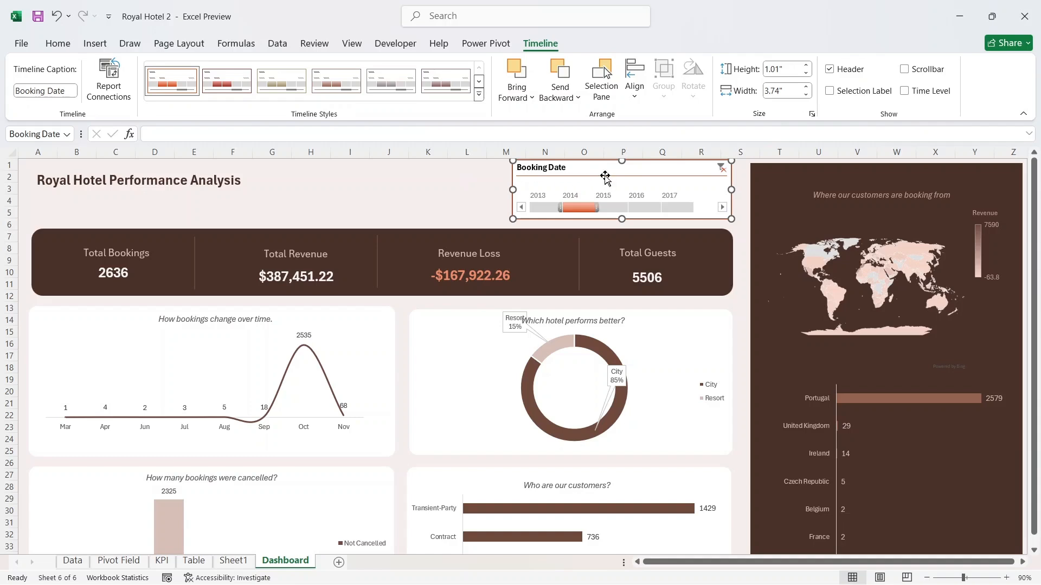
- Apply the sixth Dark style to the Booking Date timeline and narrow it to 3.24" wide
click(237, 85)
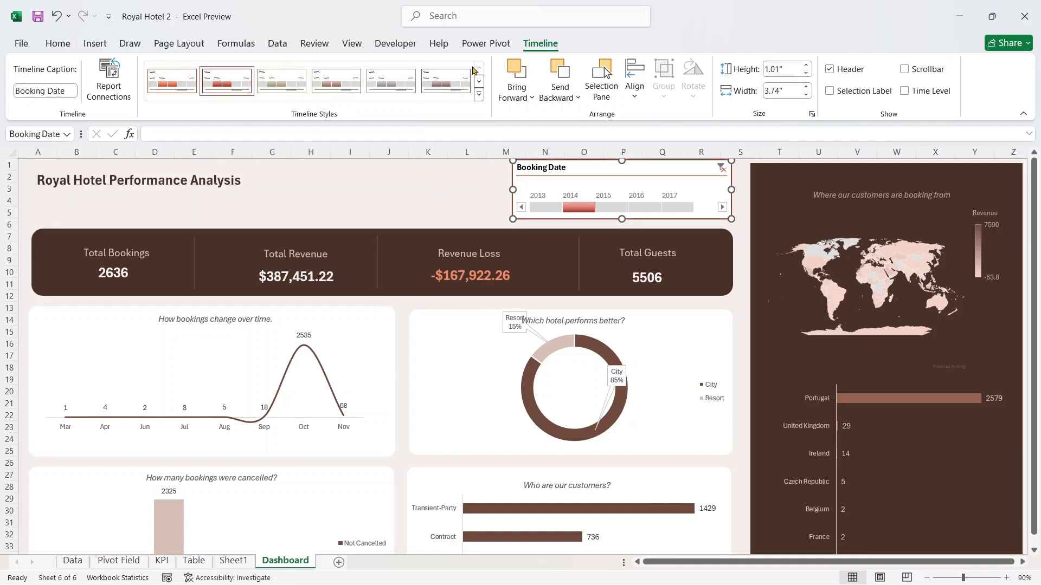
click(479, 83)
click(479, 68)
click(478, 95)
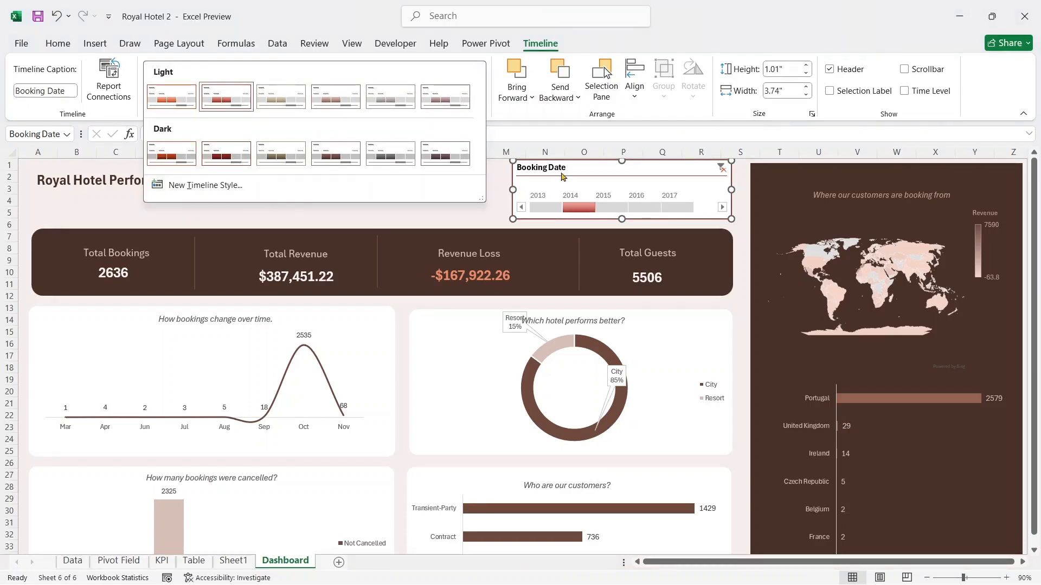
click(332, 153)
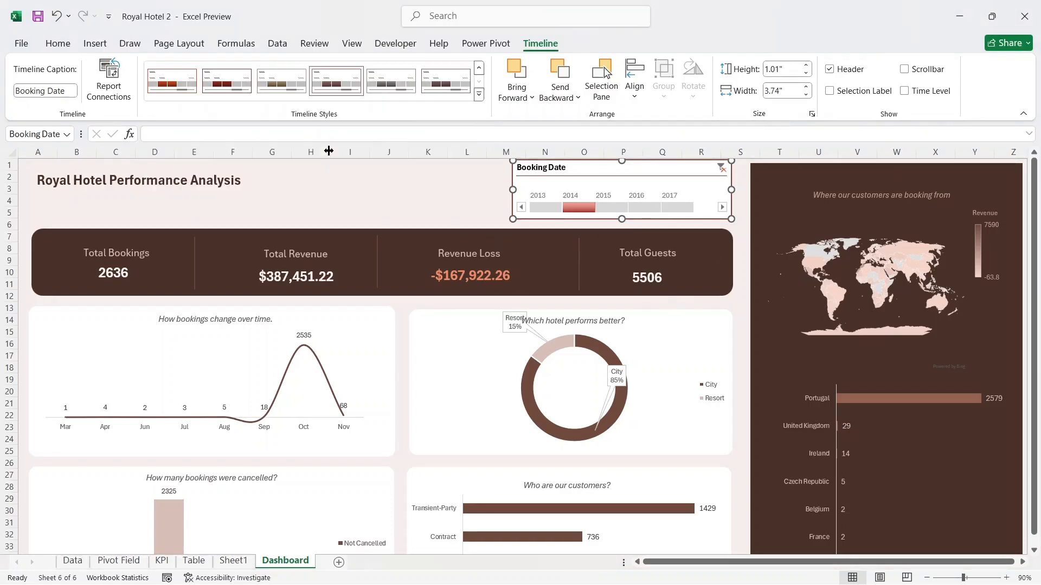
click(449, 85)
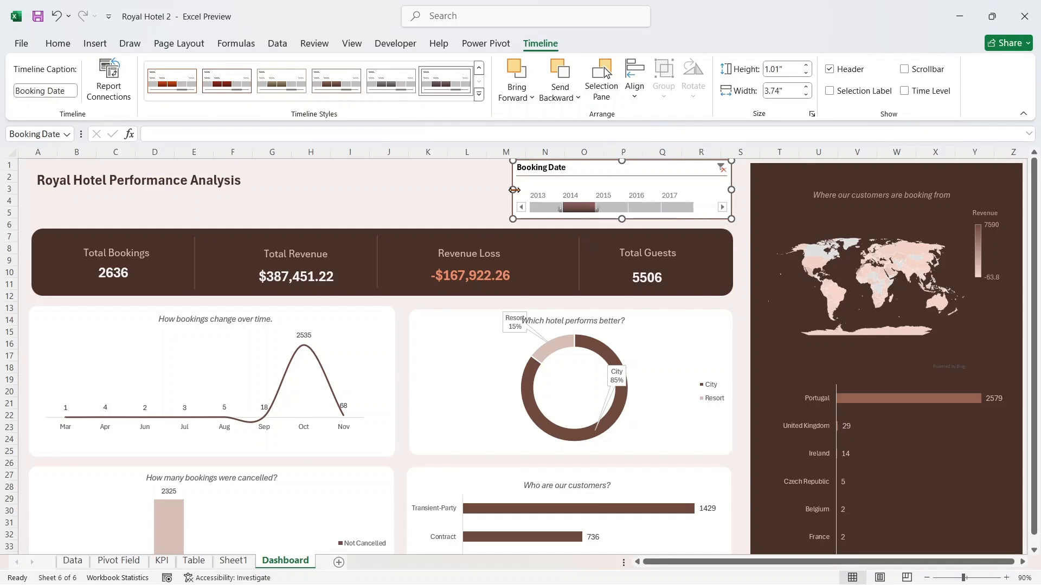
drag(540, 184, 541, 185)
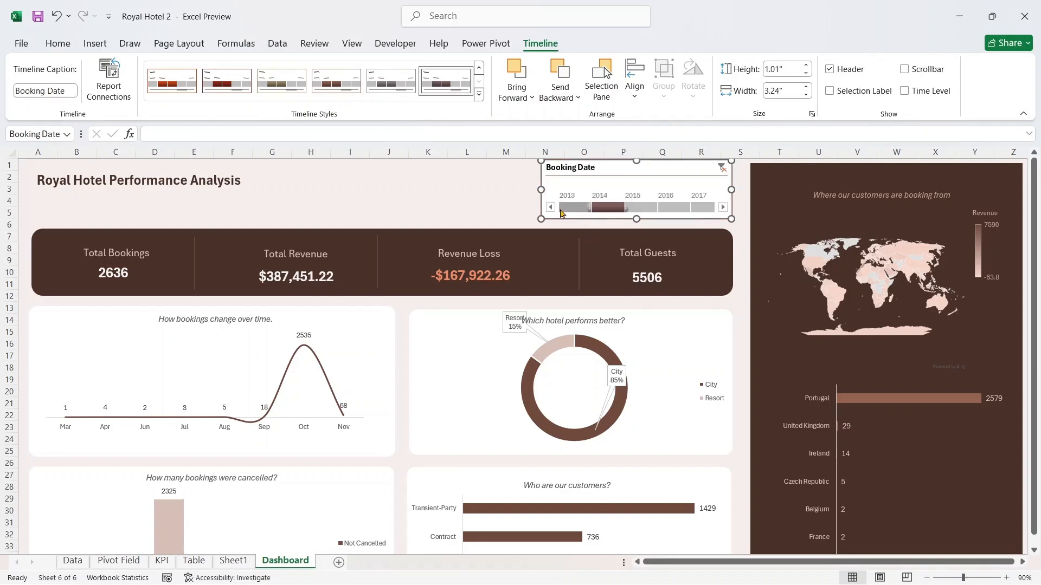
- Extend the timeline filter to 2013–2014, and narrow it to 2013 only
drag(600, 211, 574, 214)
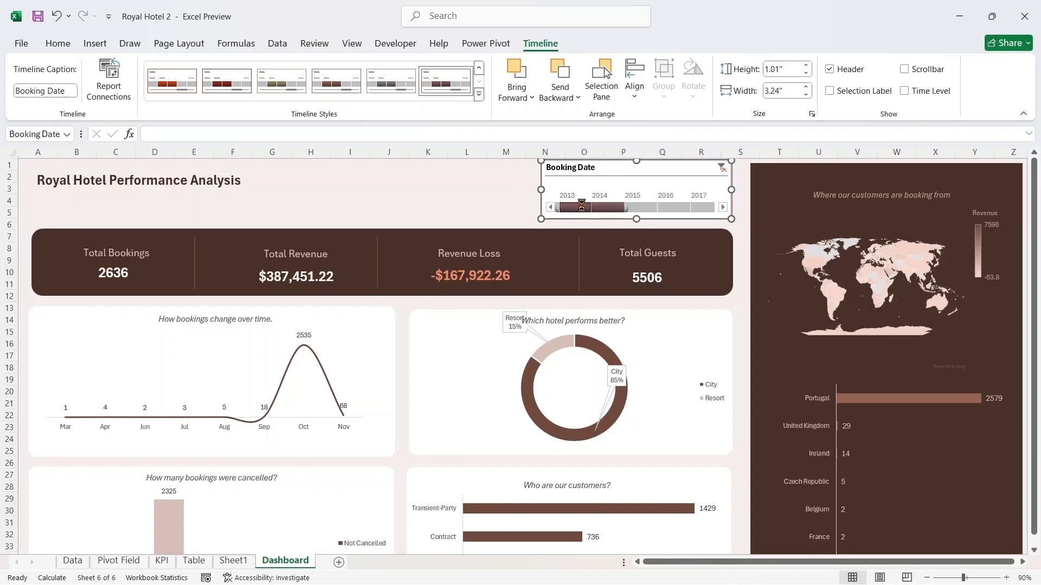
click(582, 214)
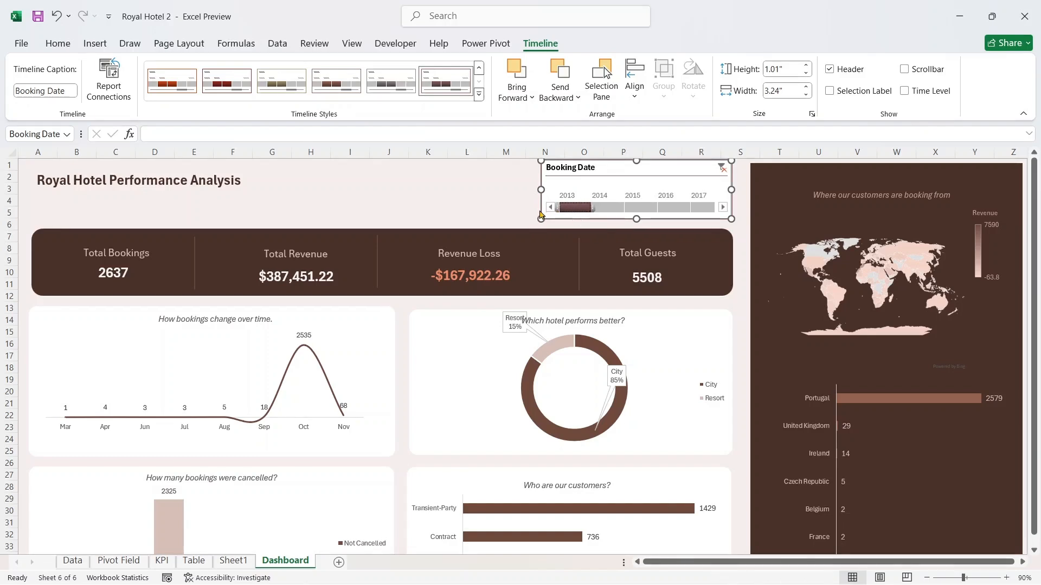
- Filter the dashboard to 2014 with the Booking Date timeline and review the charts
click(523, 188)
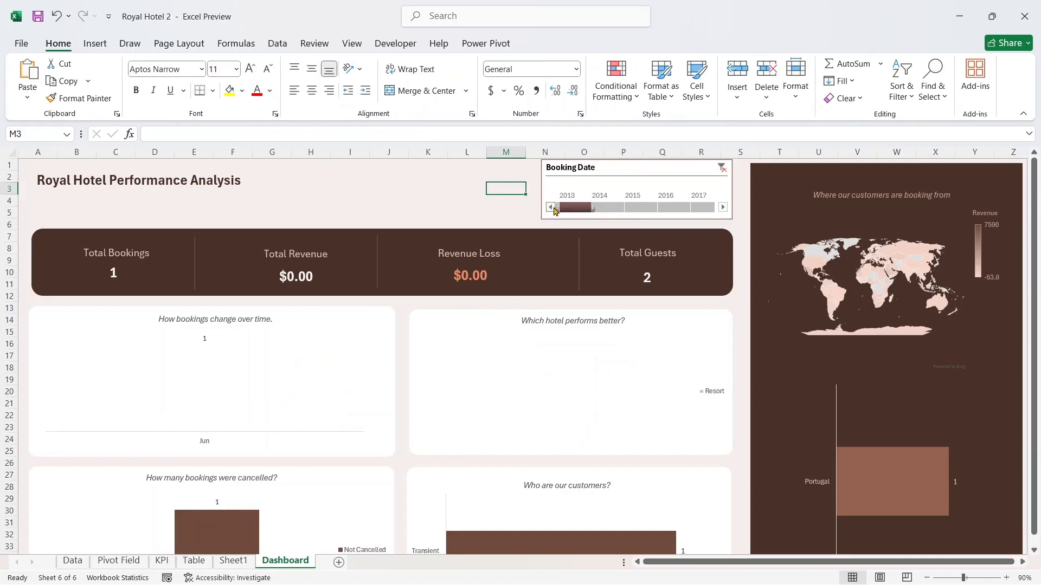
click(609, 209)
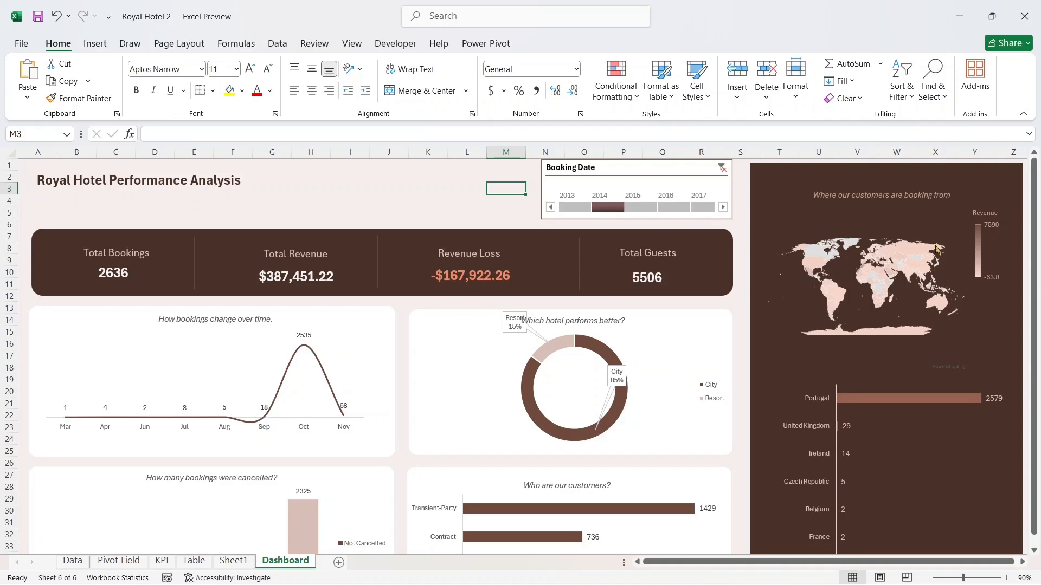
drag(1037, 313, 1038, 356)
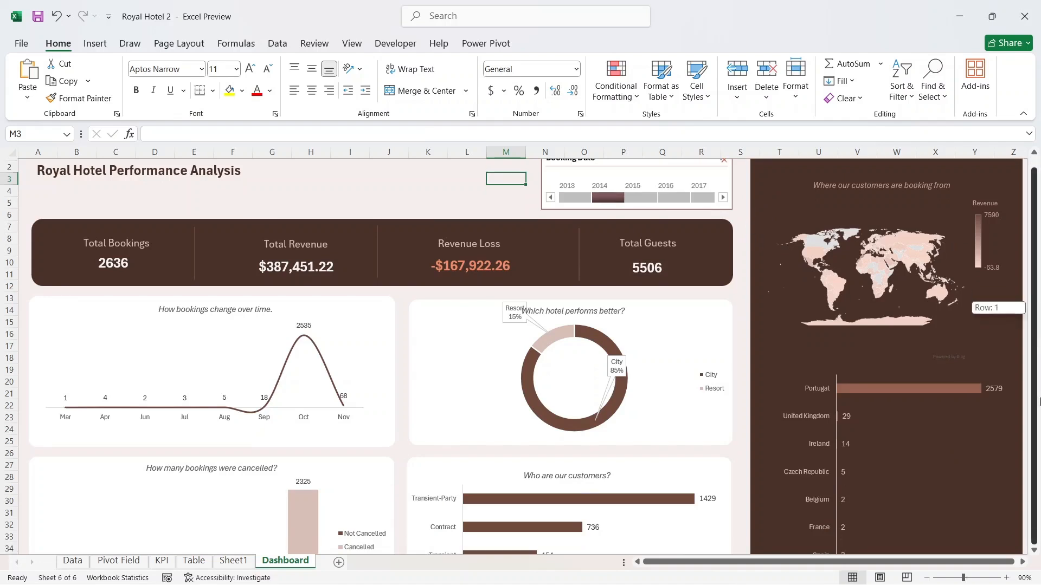
drag(1040, 401, 1037, 379)
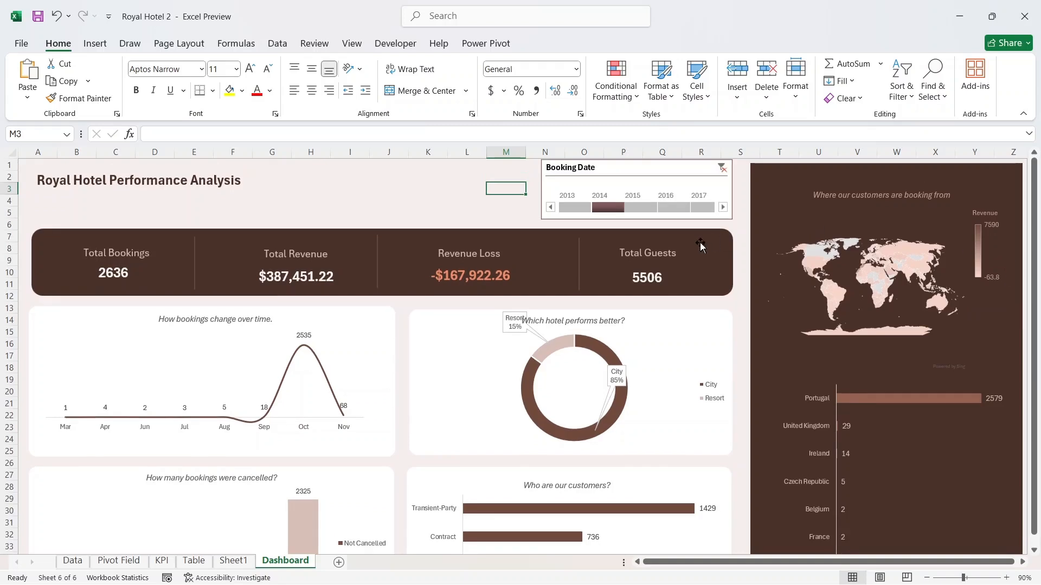
- Filter the dashboard to 2016 and 2017 in turn, and clear the Booking Date timeline filter
click(674, 207)
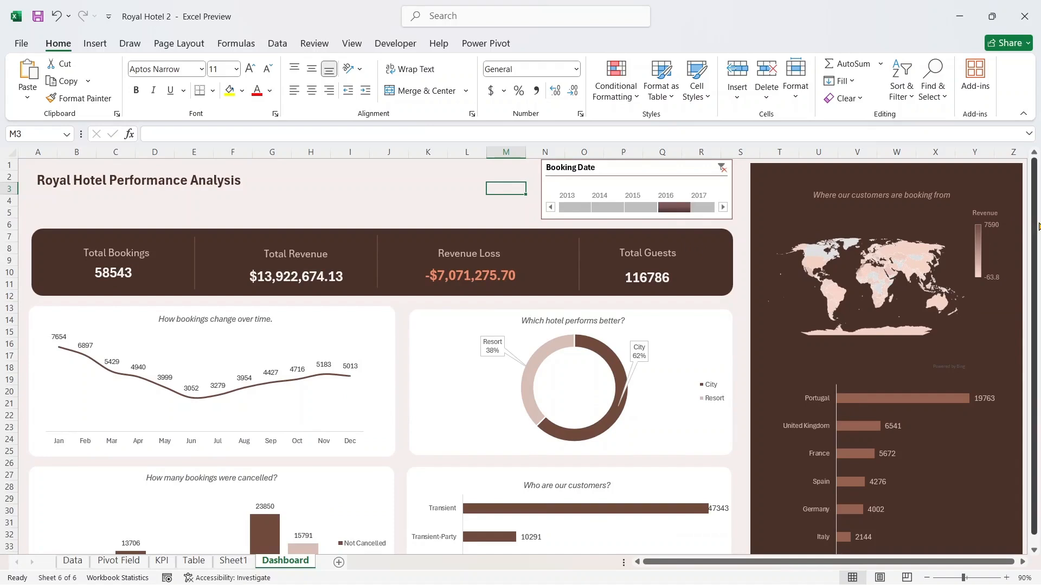
drag(1033, 222, 1038, 303)
click(702, 205)
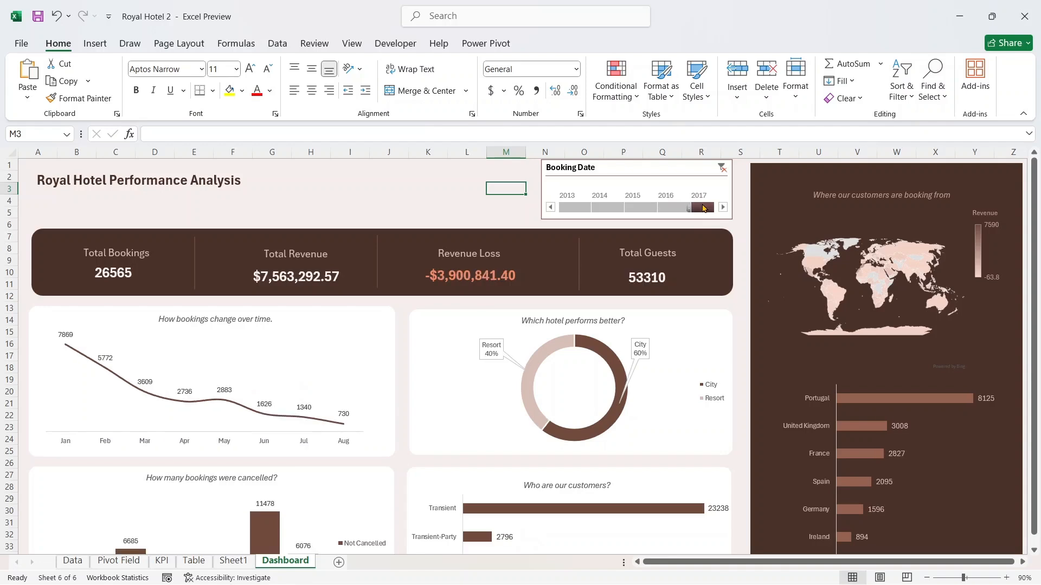
click(722, 168)
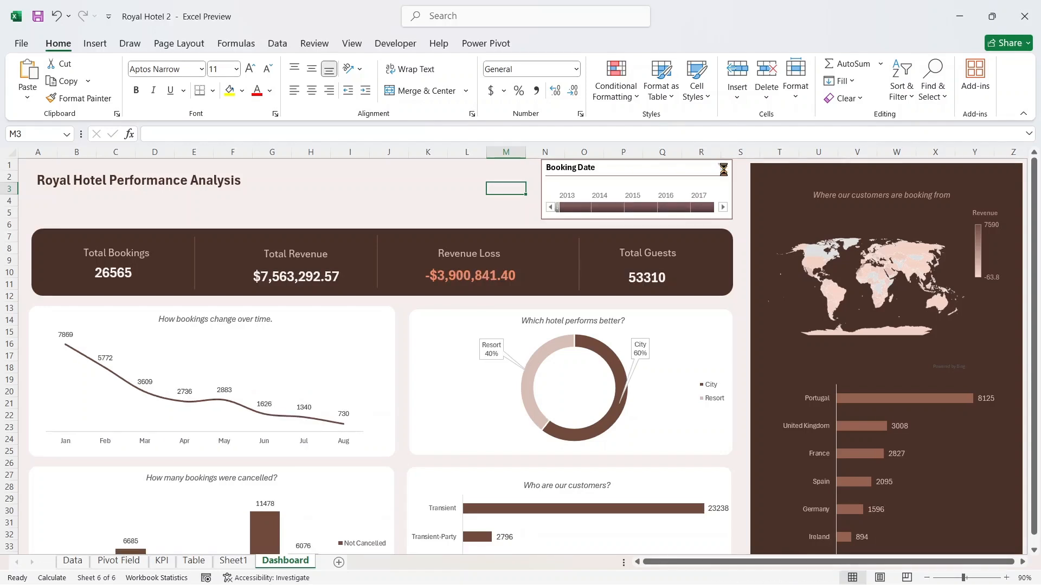
- Apply the sixth Light style to the Booking Date timeline and filter the dashboard to 2015
click(558, 172)
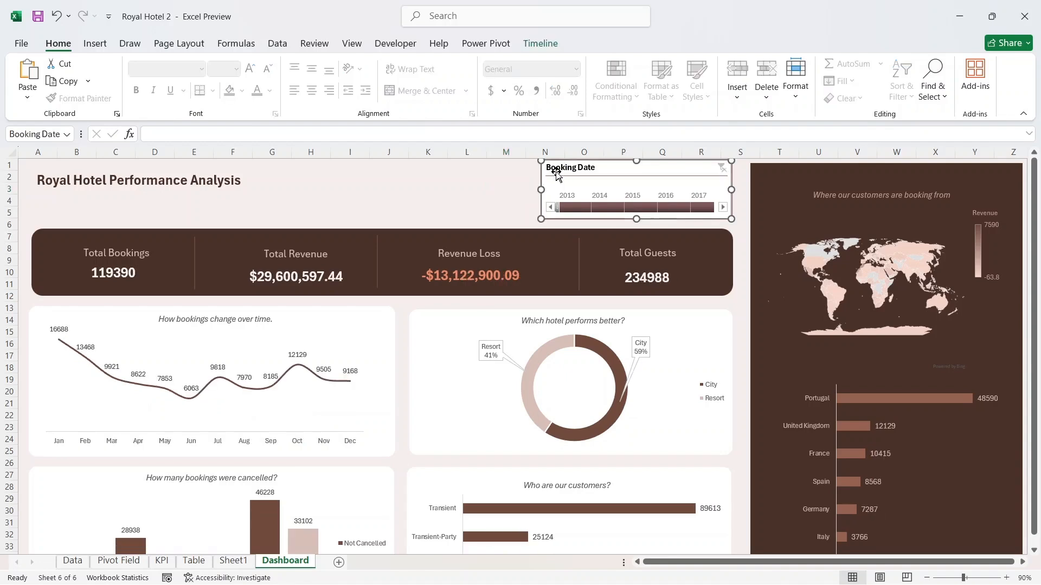
click(541, 45)
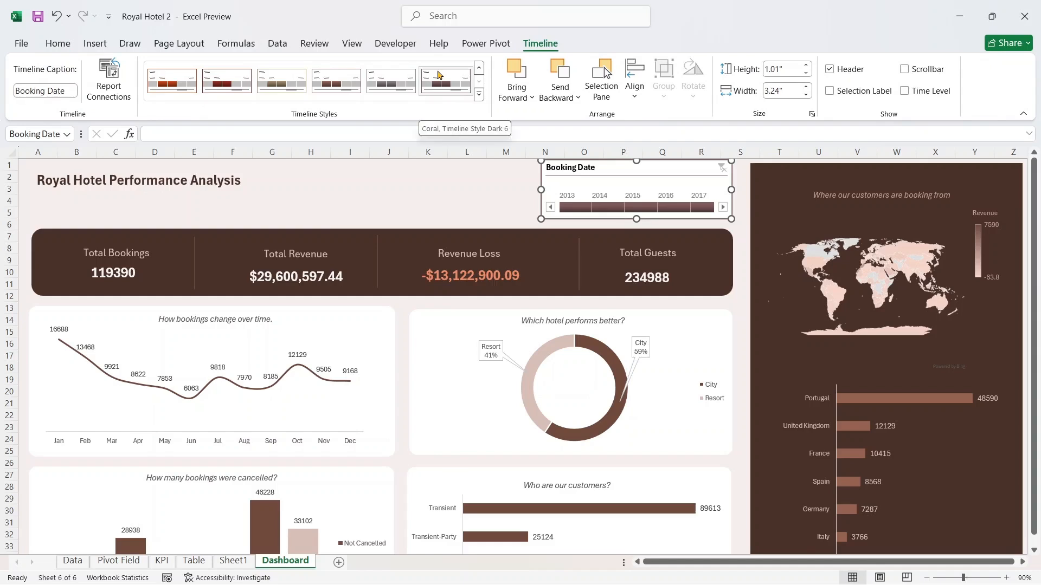
click(478, 95)
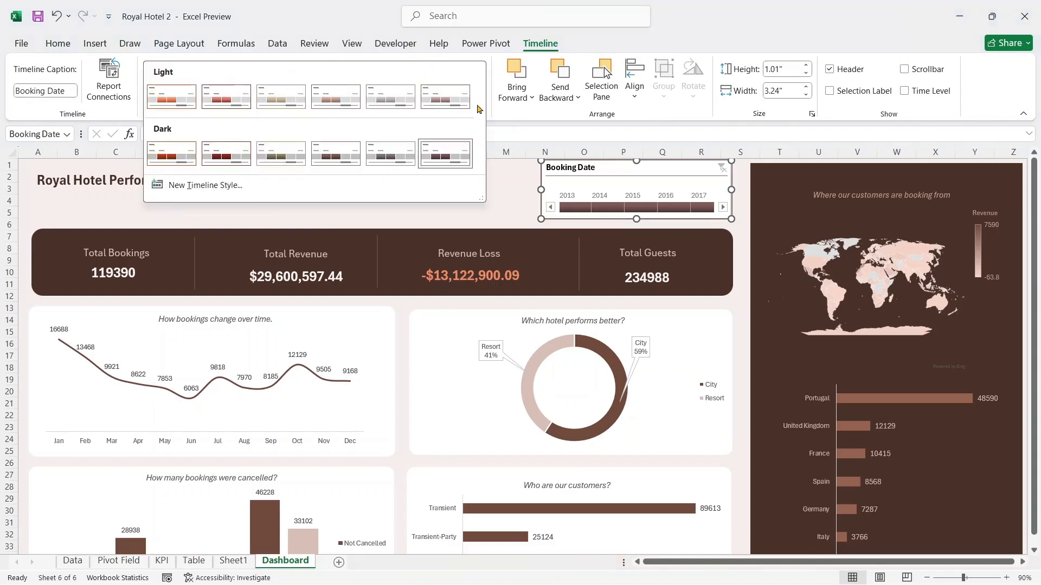
click(456, 105)
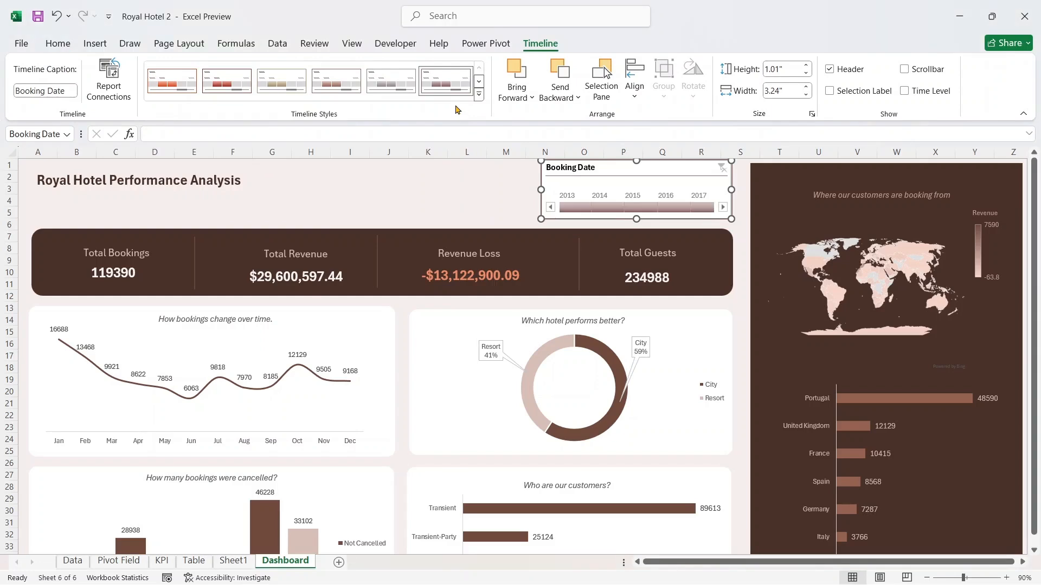
click(496, 178)
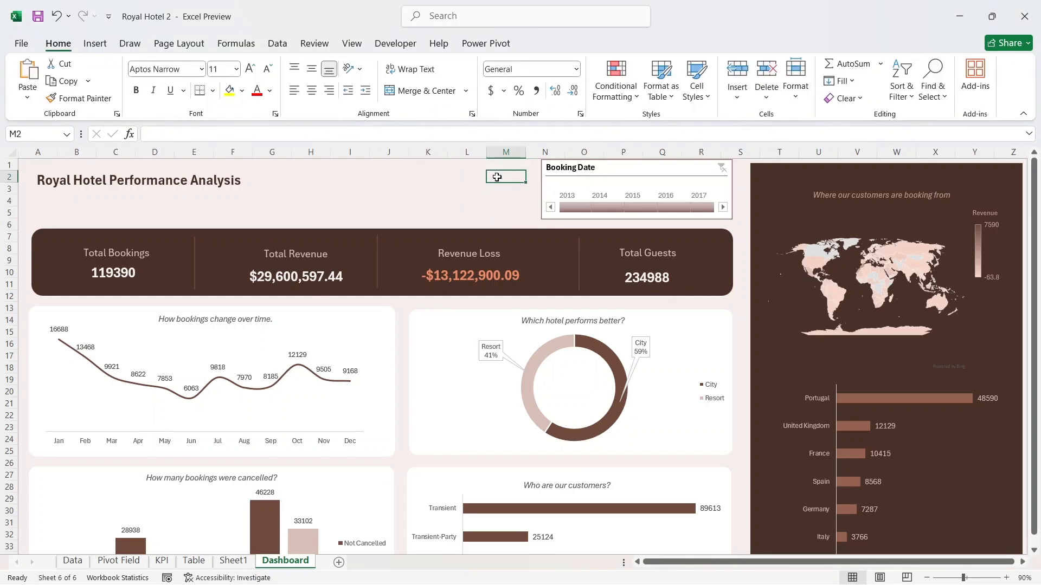
click(645, 207)
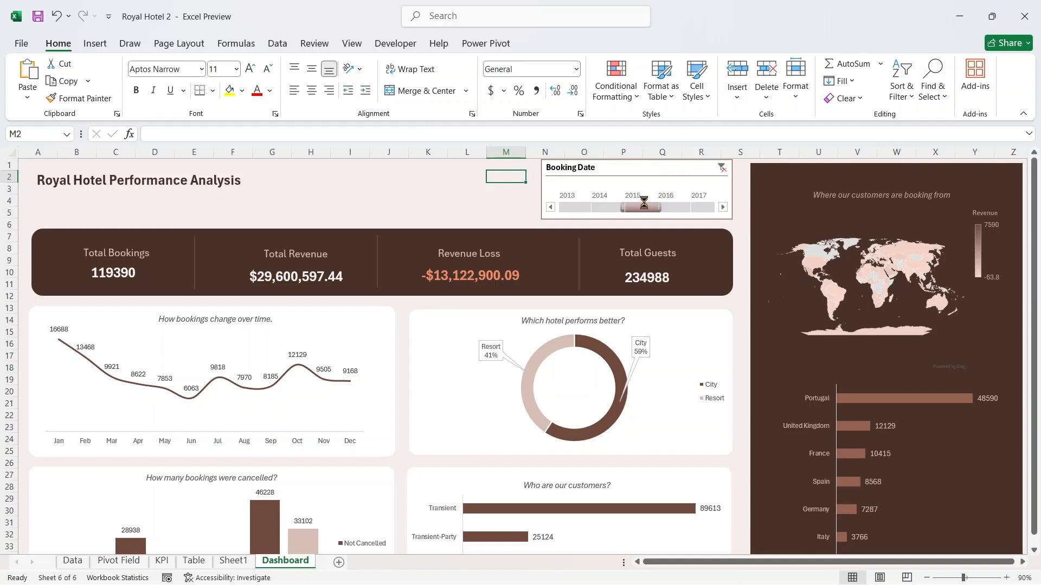
- Duplicate the sixth Light timeline style and name the copy "royal"
click(675, 167)
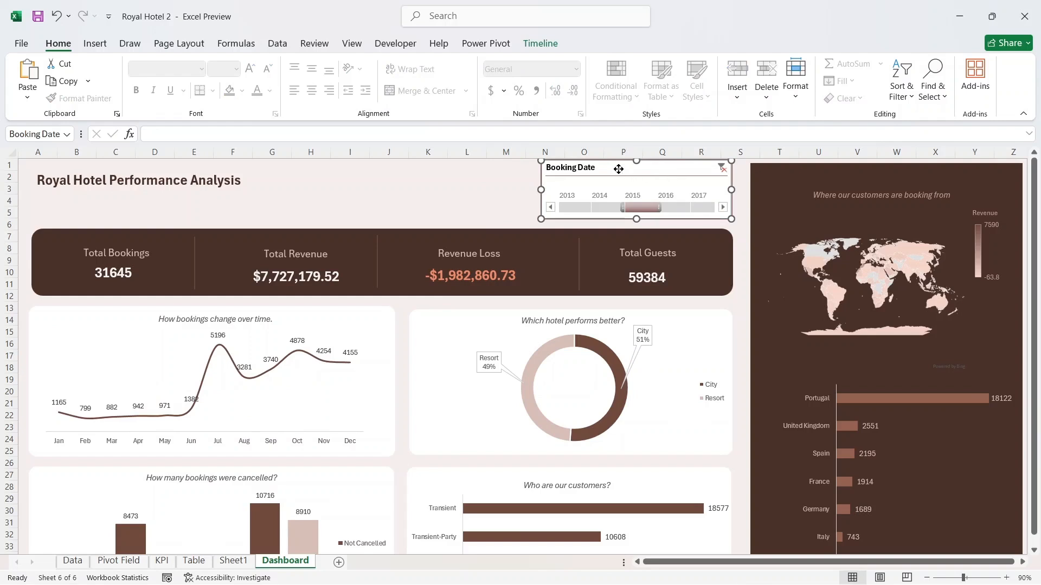
click(540, 43)
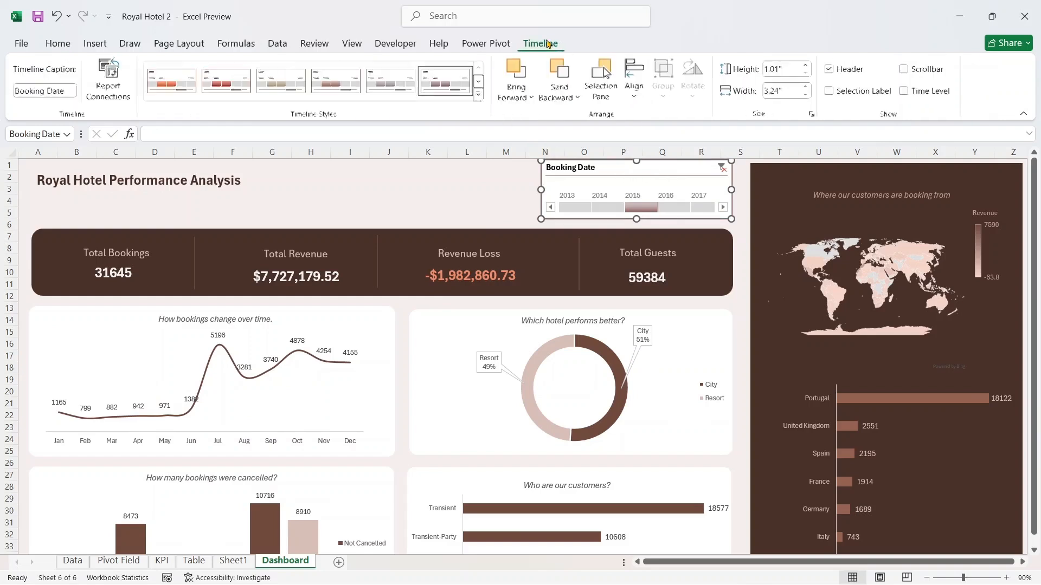
click(479, 96)
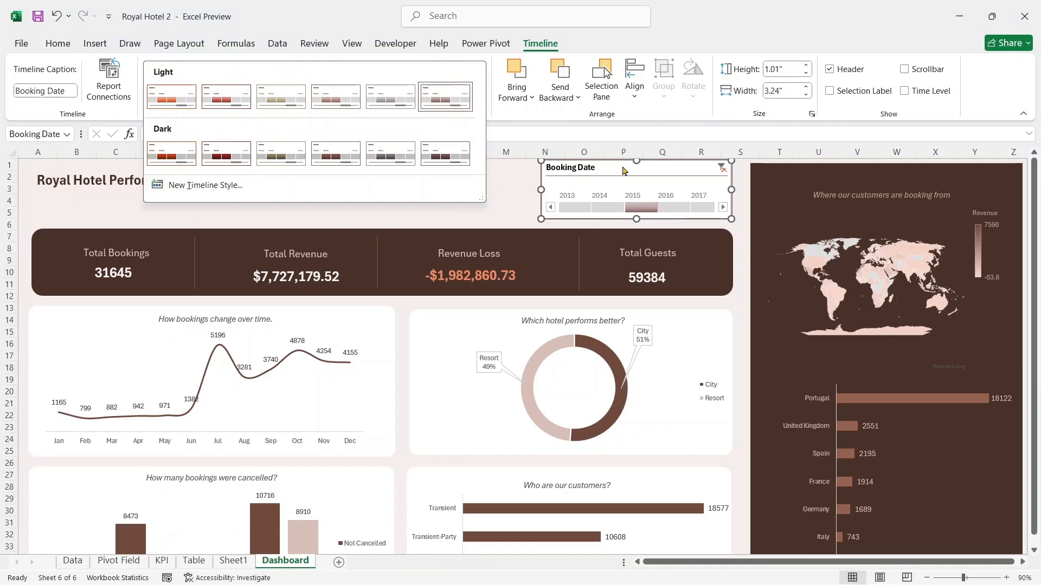
click(622, 170)
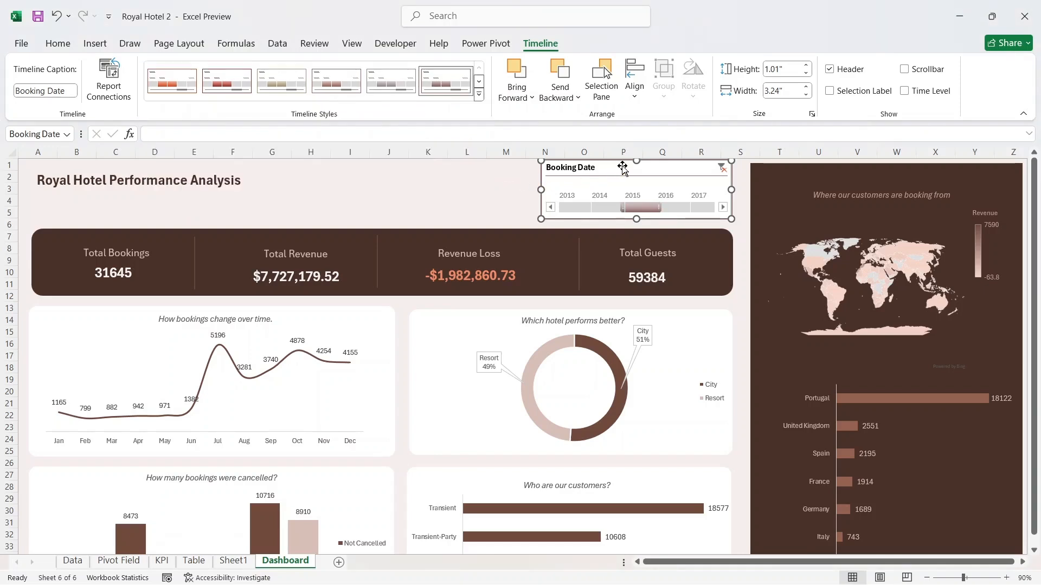
right_click(443, 87)
click(470, 110)
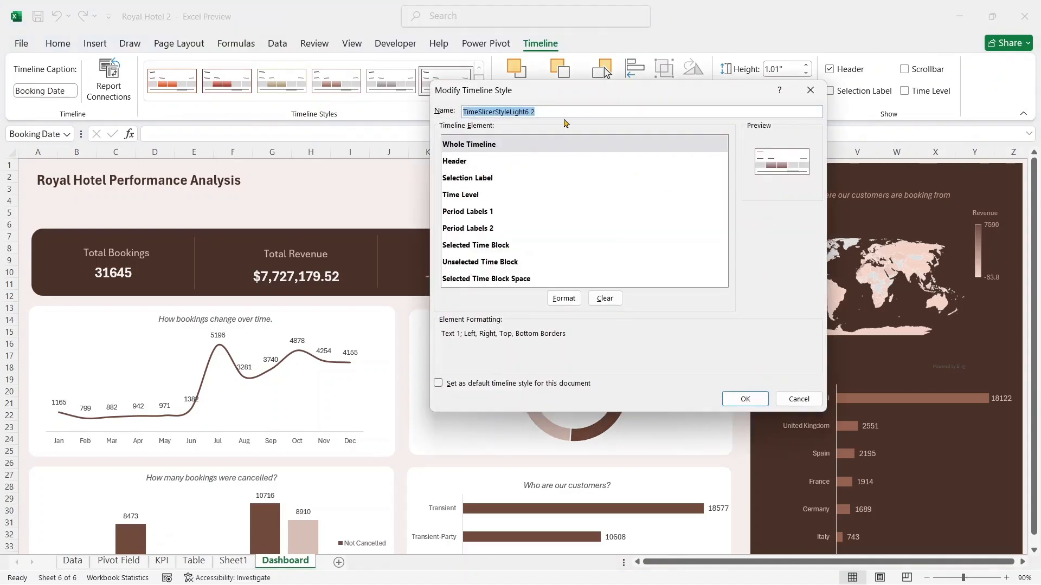
text(royal)
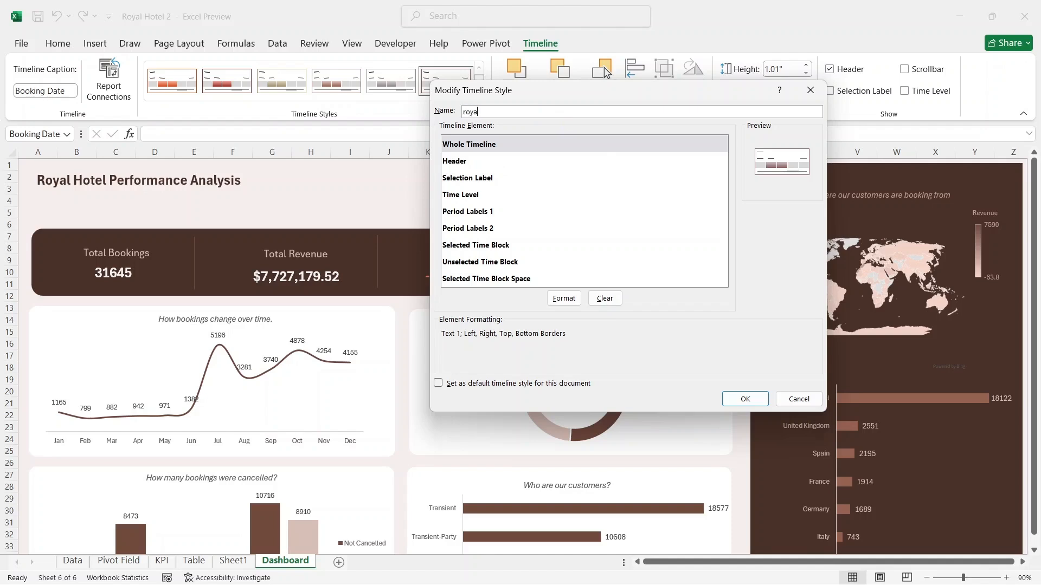
- Open the custom background color settings for the Whole Timeline element of the royal style
click(498, 159)
click(503, 149)
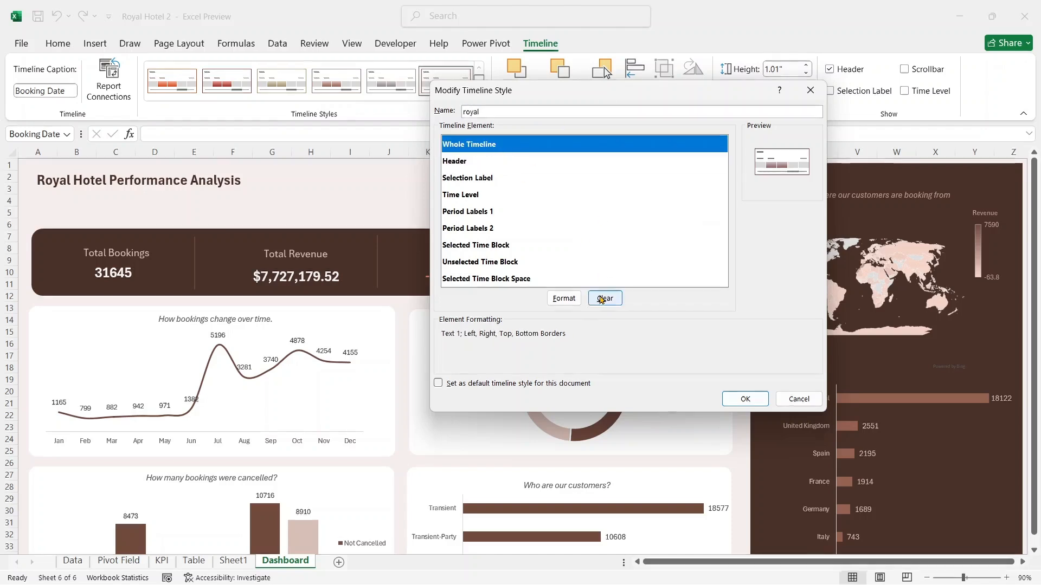
click(564, 299)
click(574, 88)
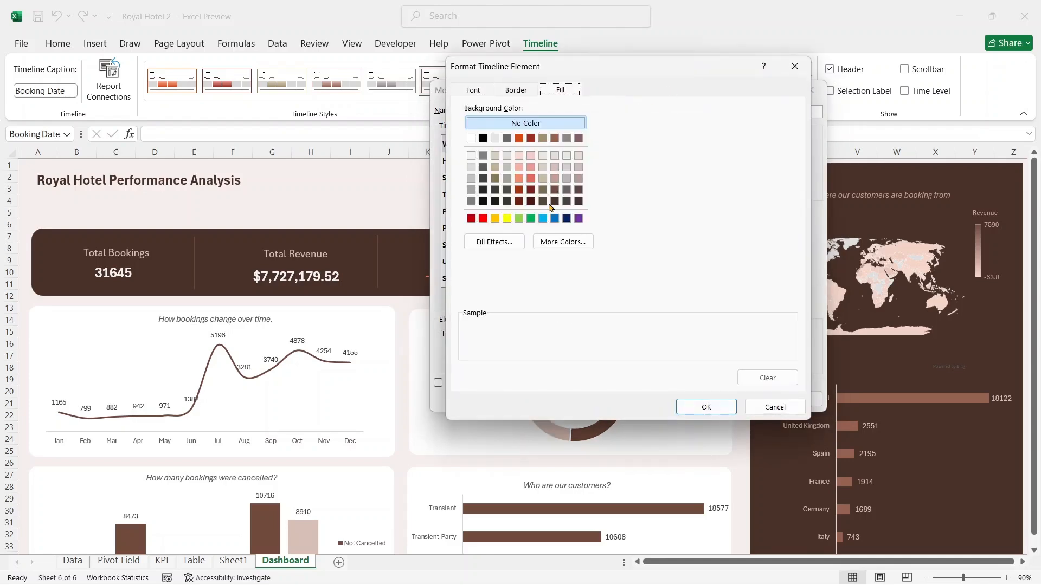
click(567, 244)
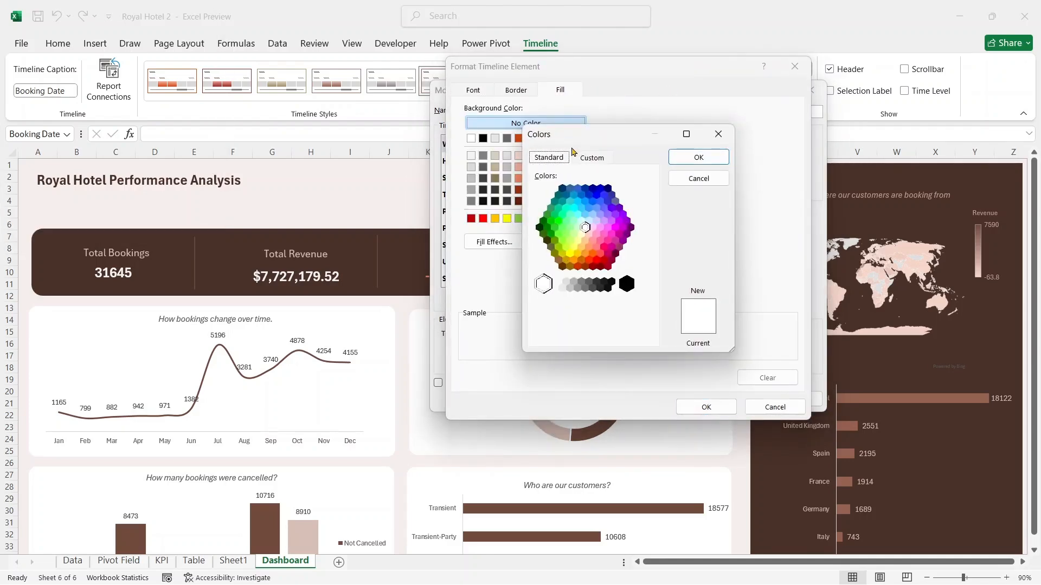
click(591, 159)
drag(611, 135, 642, 142)
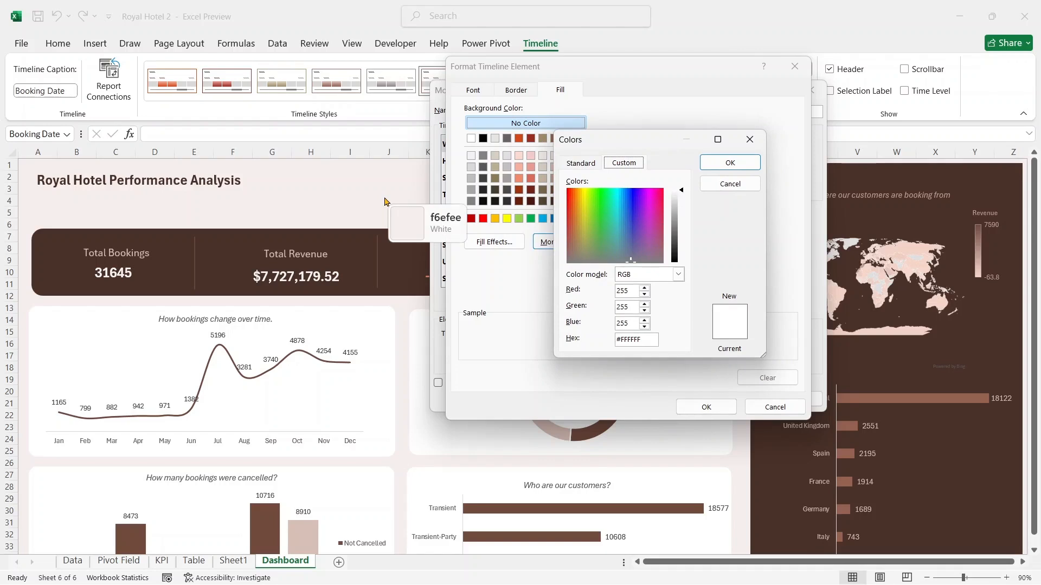
- Sample the dashboard's light background with the Color Picker and copy its hex code f6efee
key(super+shift+c)
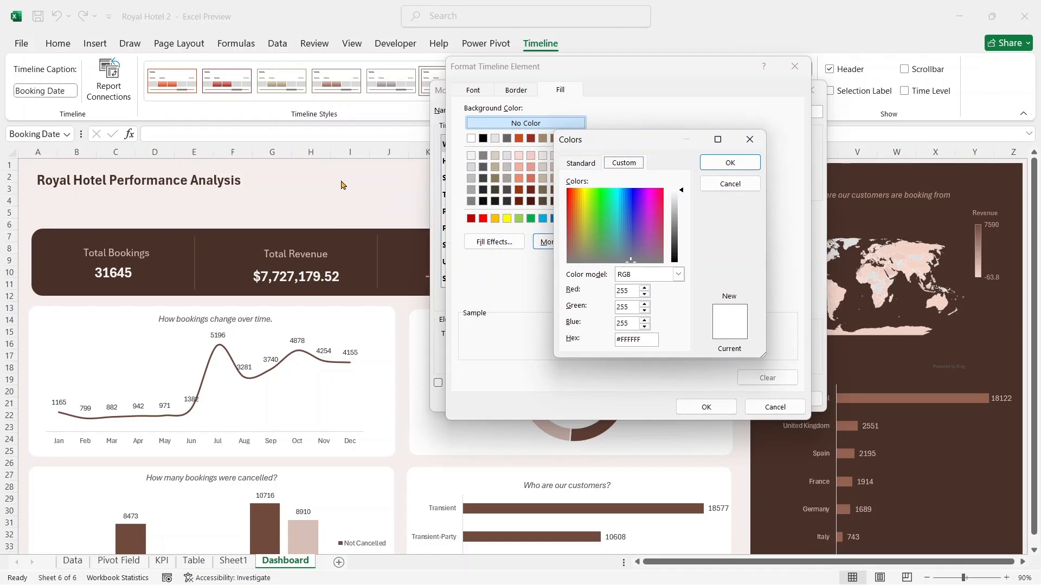
click(375, 191)
click(646, 261)
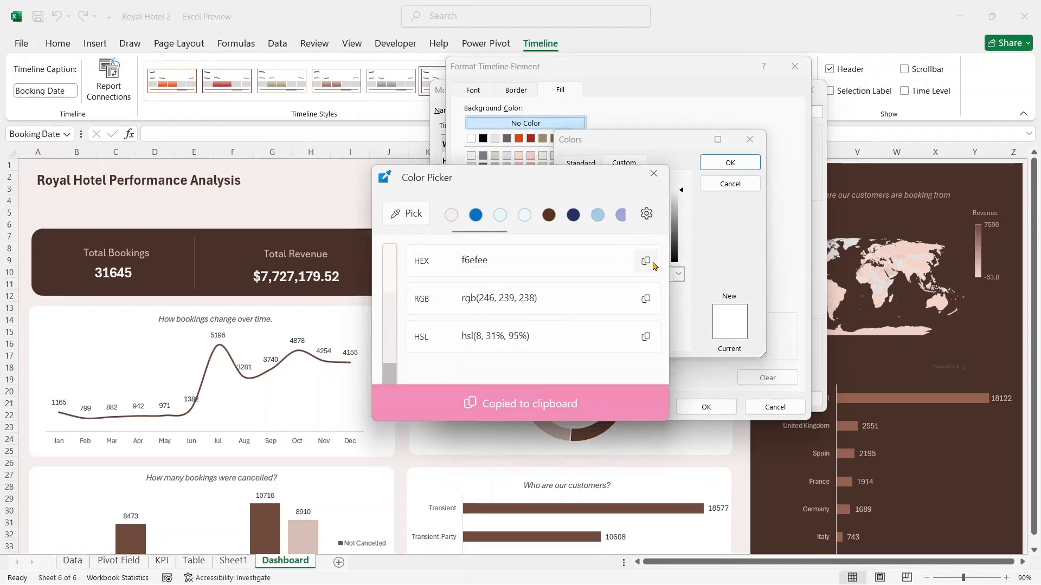
click(655, 176)
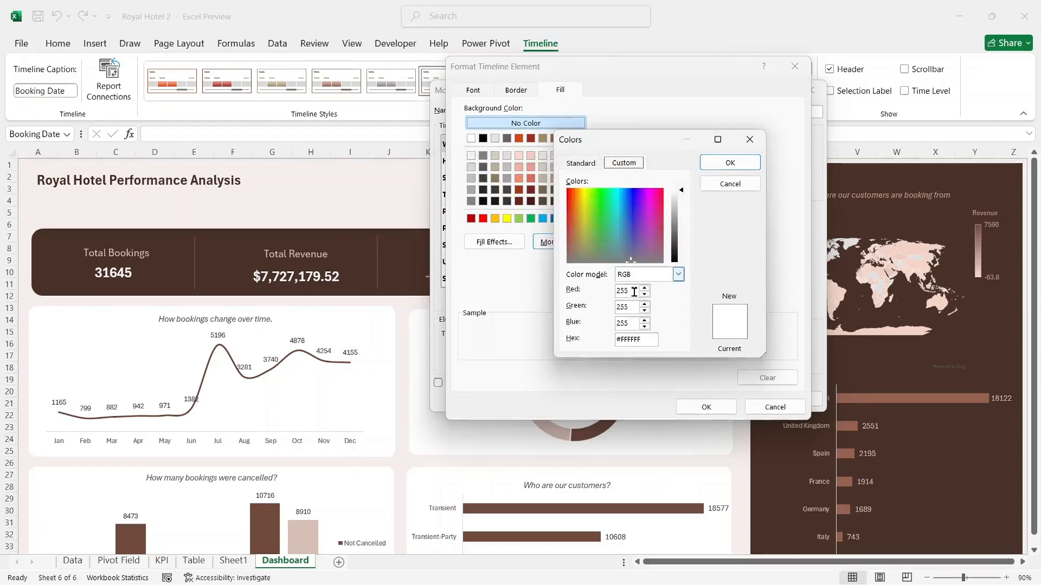
- Set the Whole Timeline element's background fill to #f6efee
double_click(620, 338)
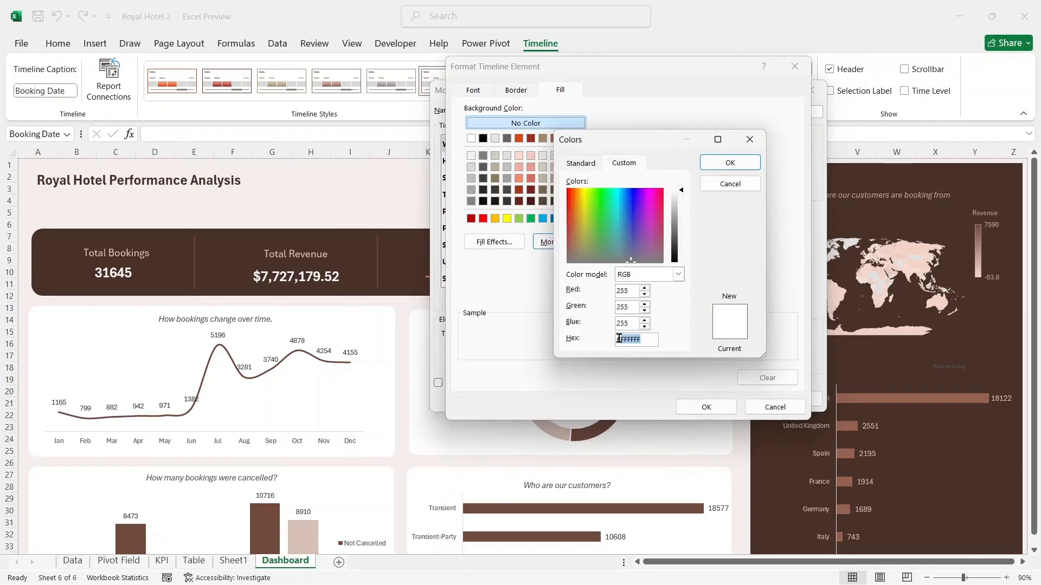
key(BackSpace)
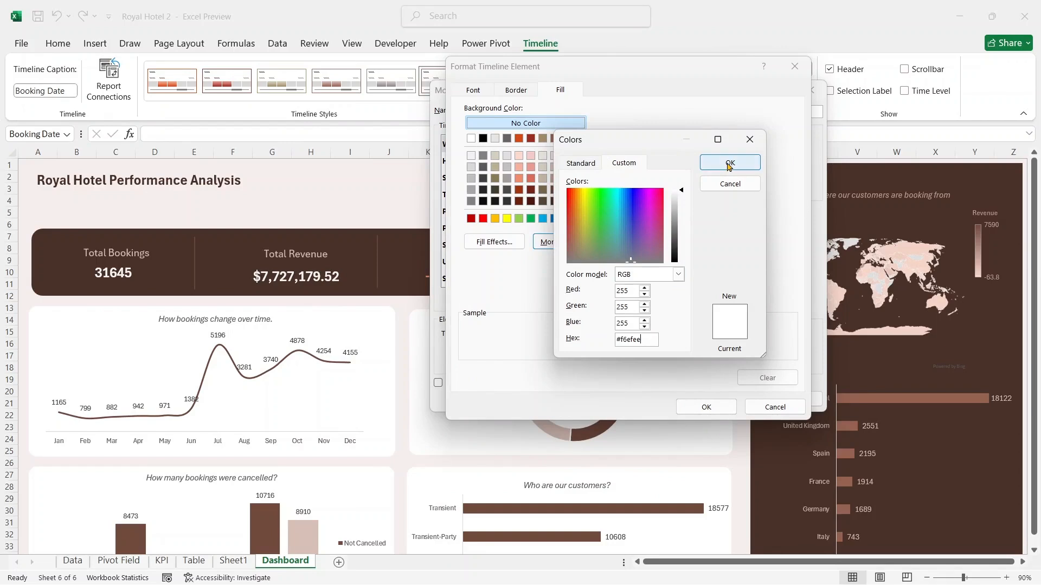
click(730, 164)
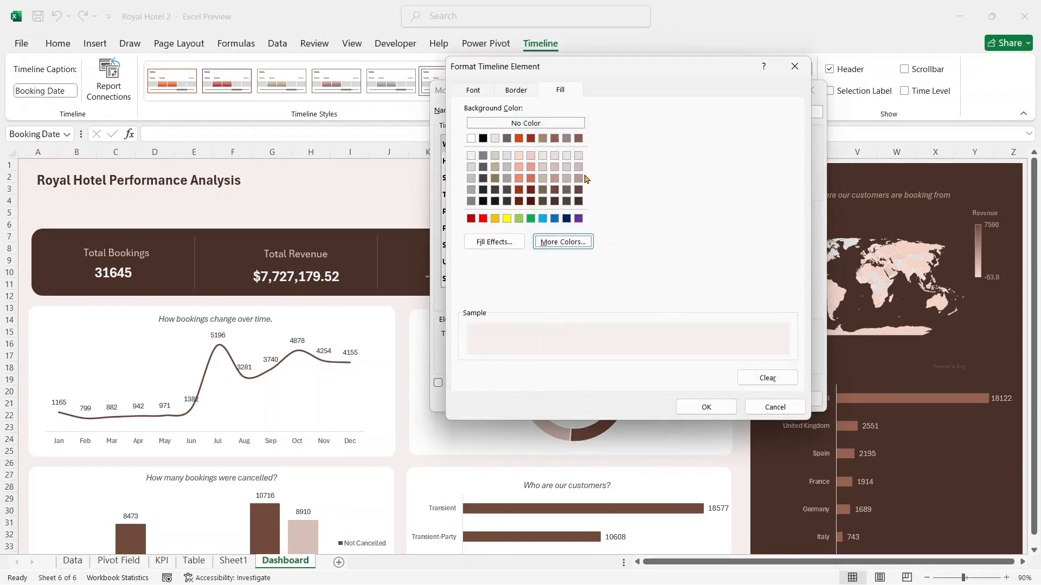
click(717, 412)
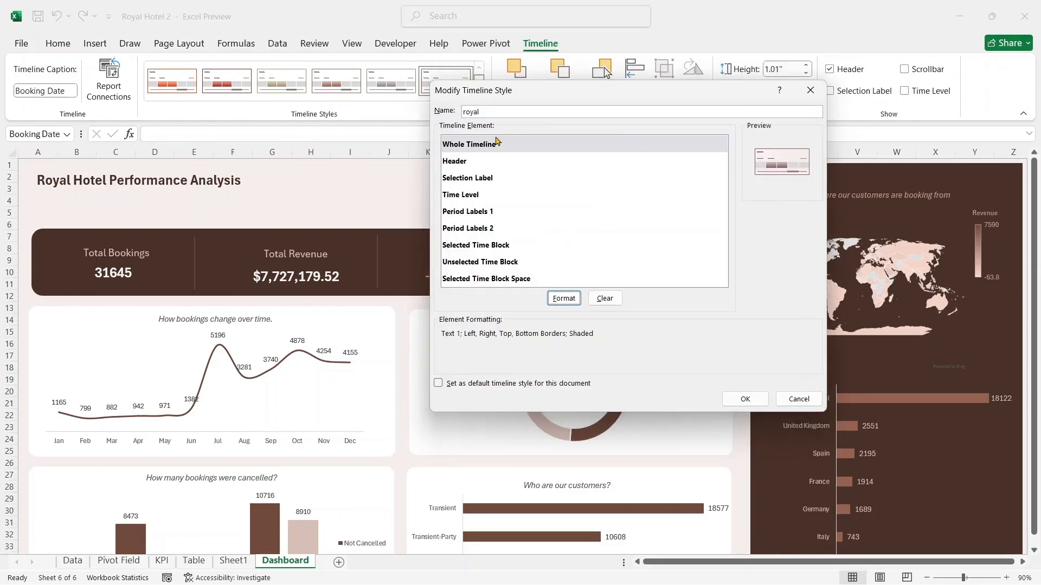
- Remove all borders from the Whole Timeline element of the royal style
click(563, 299)
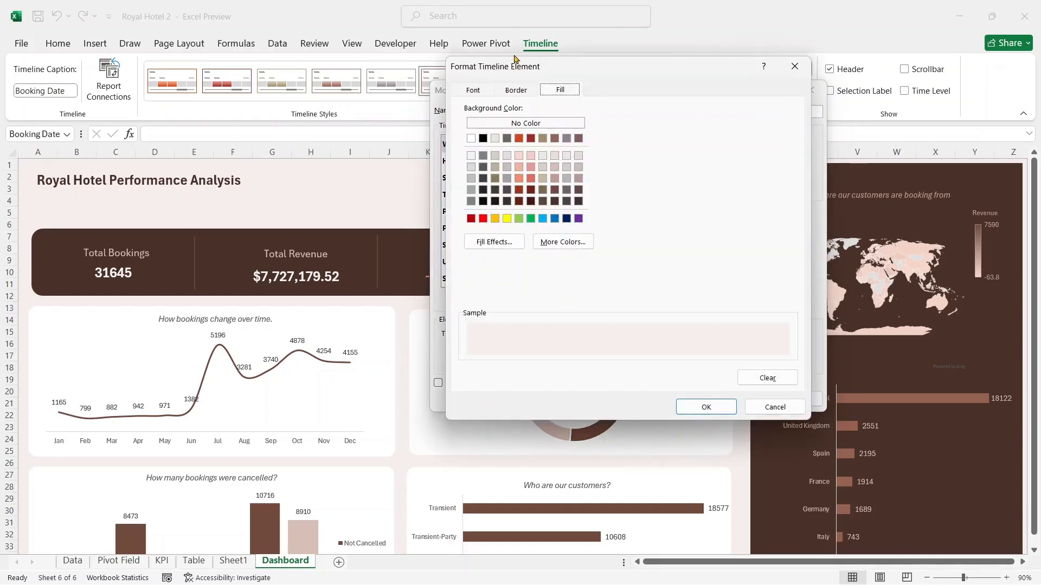
click(516, 90)
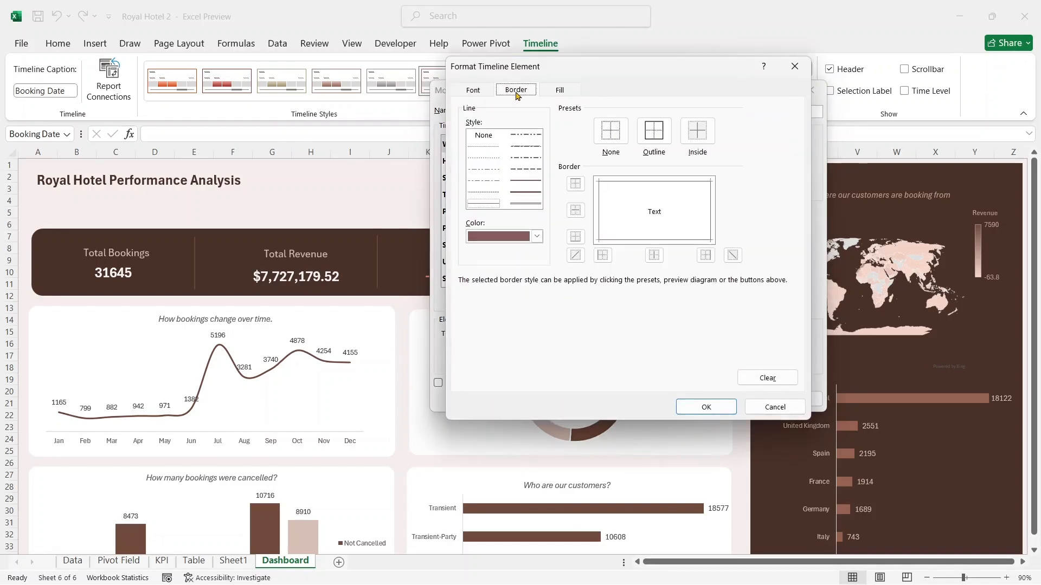
click(615, 139)
click(479, 93)
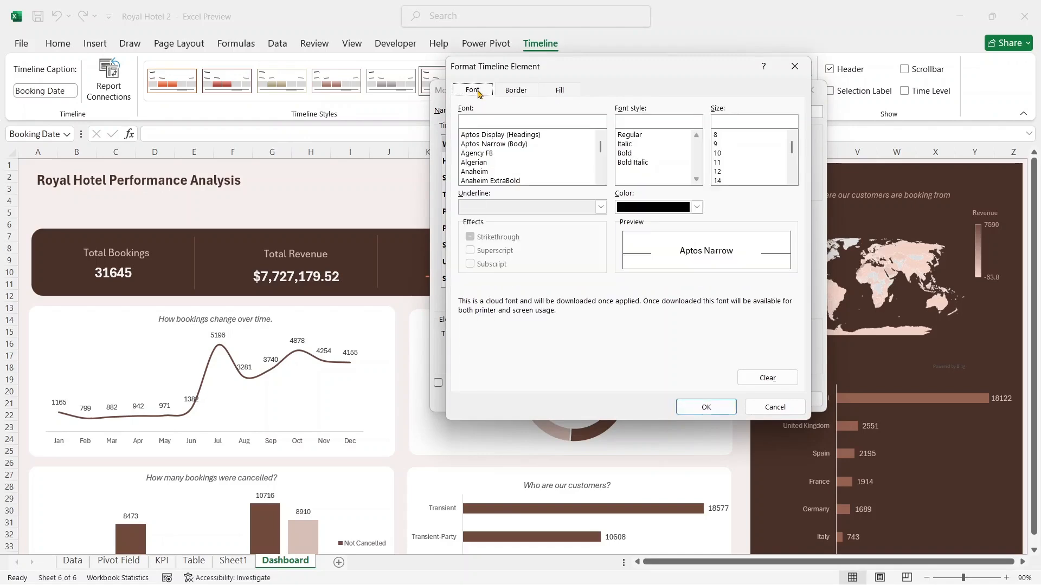
click(706, 407)
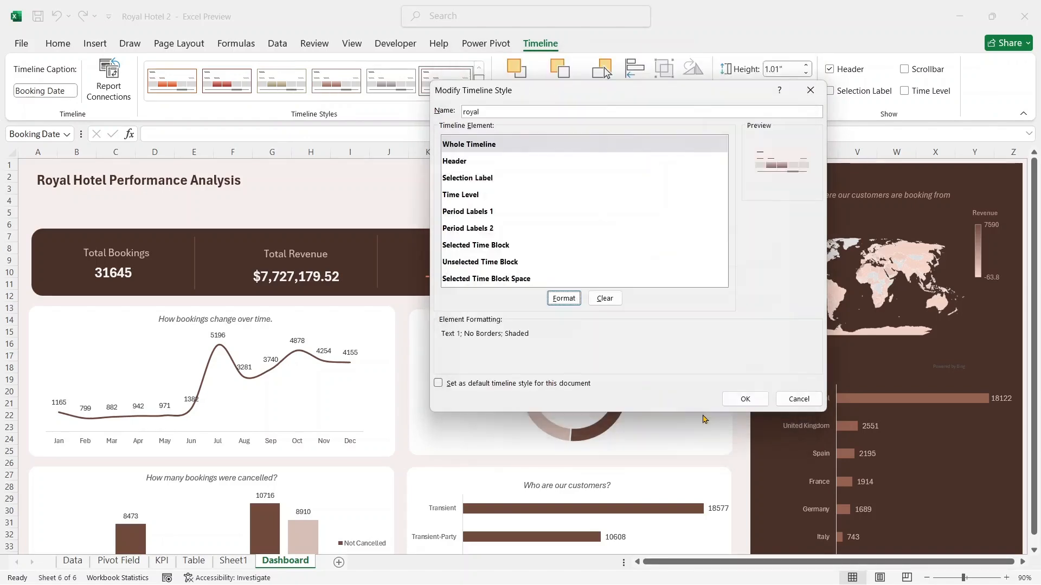
- Format the Header element's font in the royal timeline style as 9 pt italic in Text 1, Lighter 50%
click(487, 161)
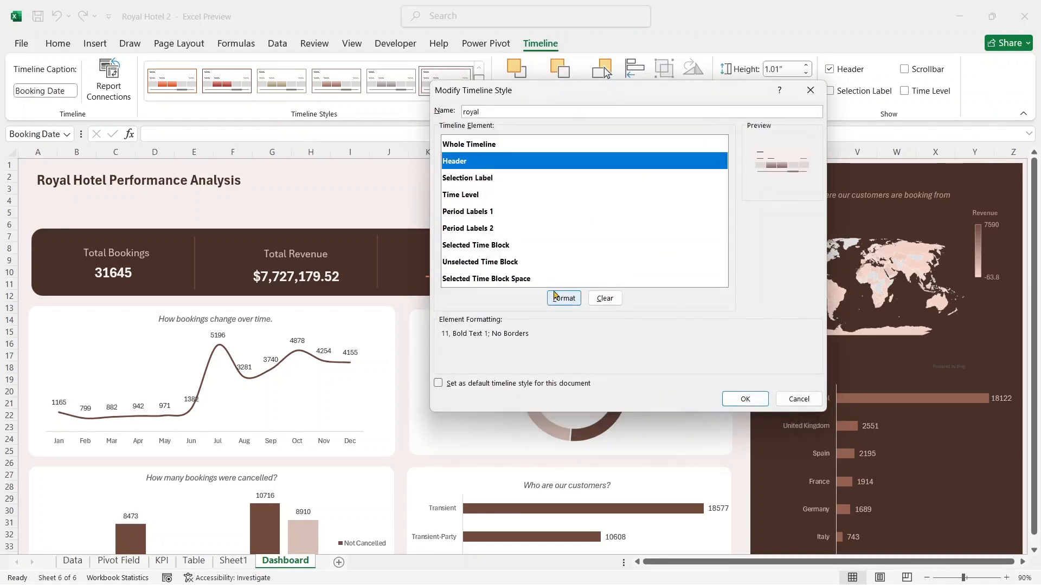
click(563, 298)
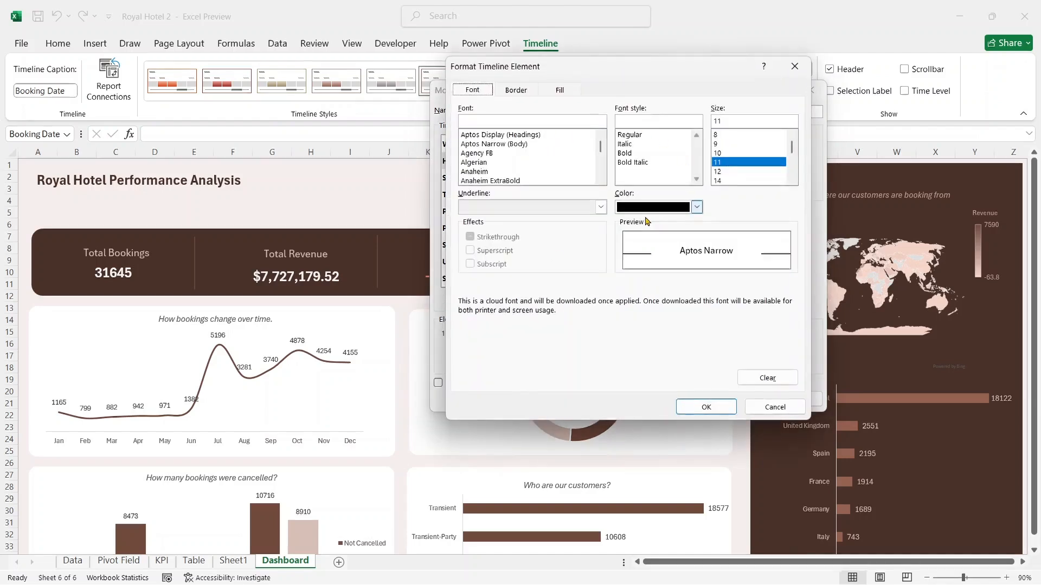
click(697, 208)
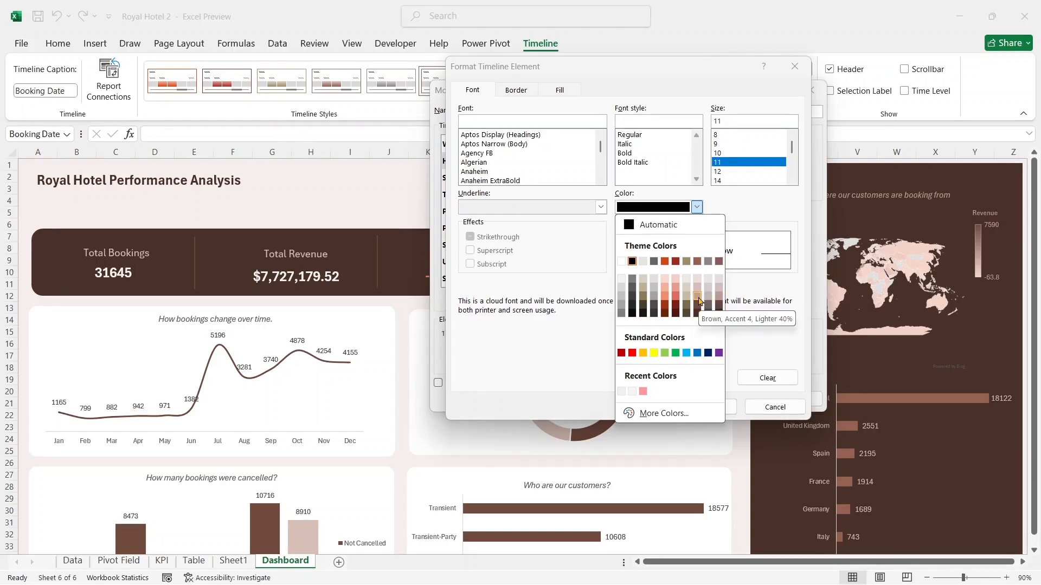
click(698, 262)
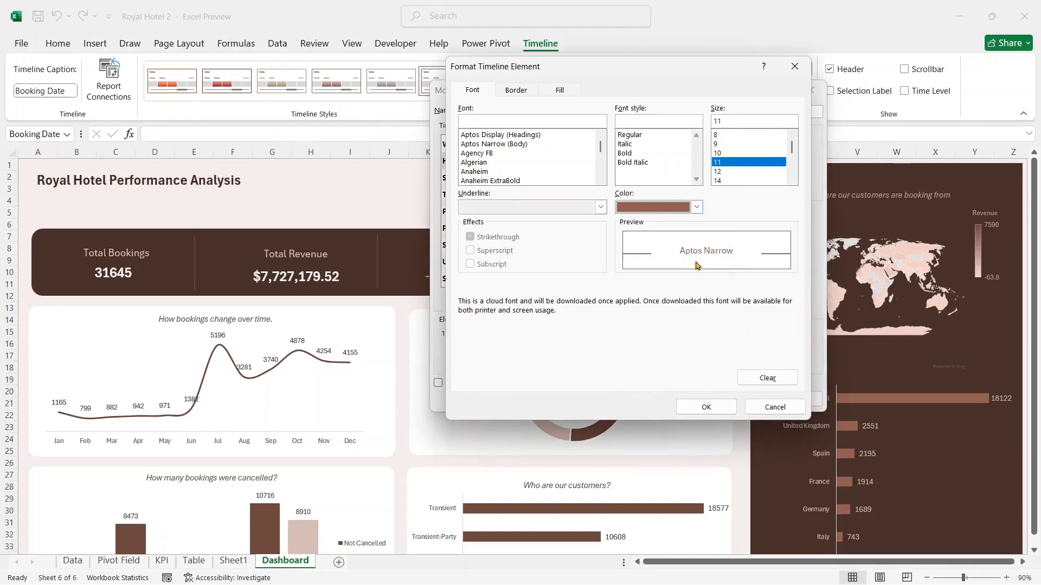
click(696, 208)
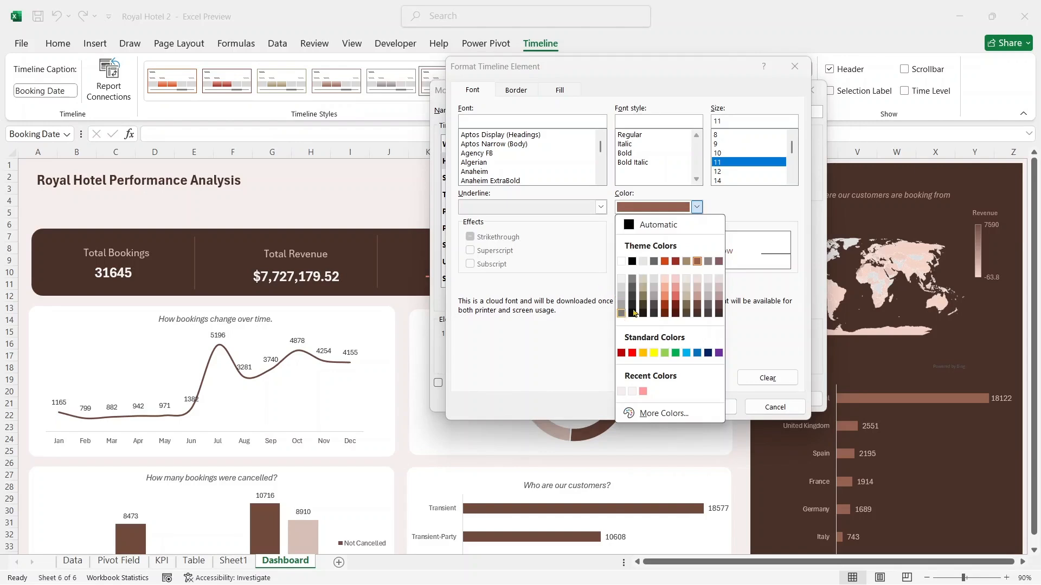
click(632, 279)
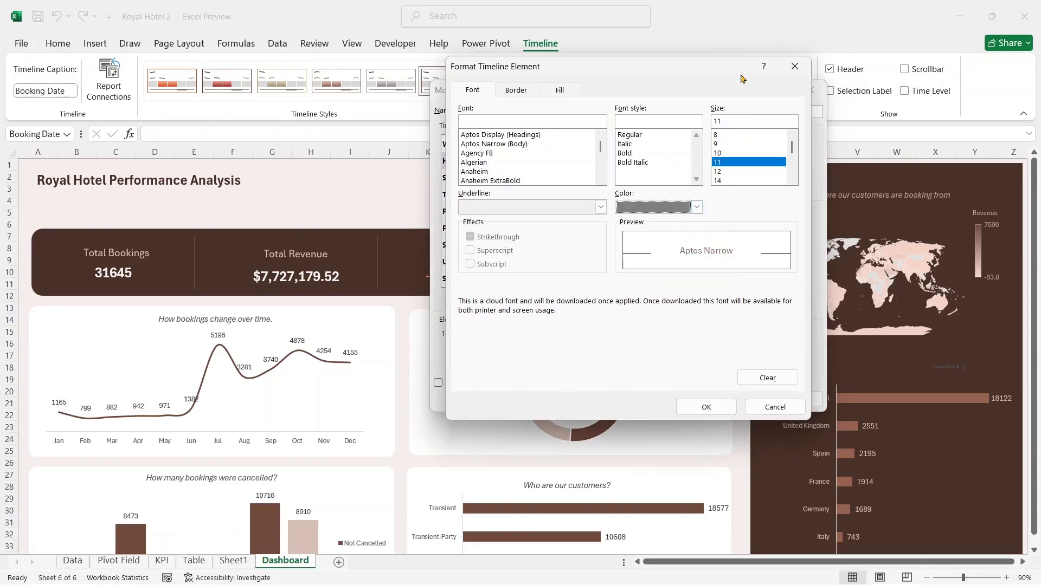
click(717, 143)
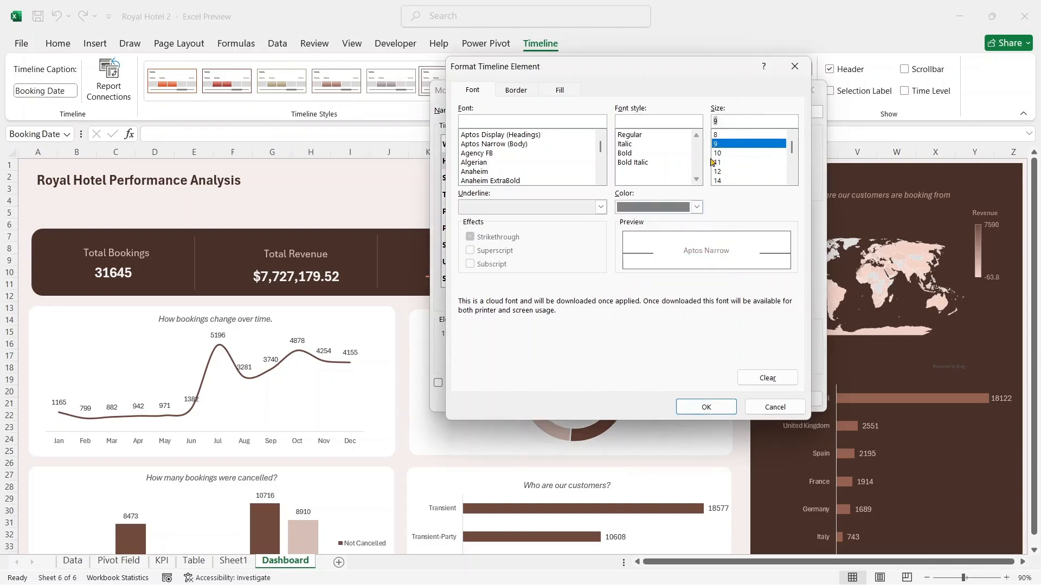
click(624, 144)
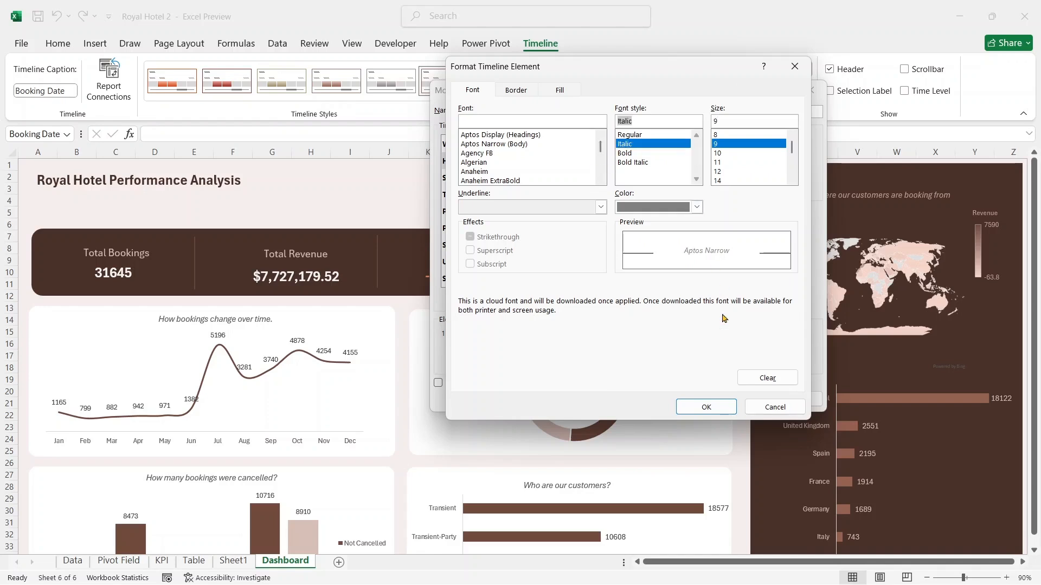
- Remove the Header element's borders, fill its background with #F6EFEE, and save the royal timeline style
click(517, 90)
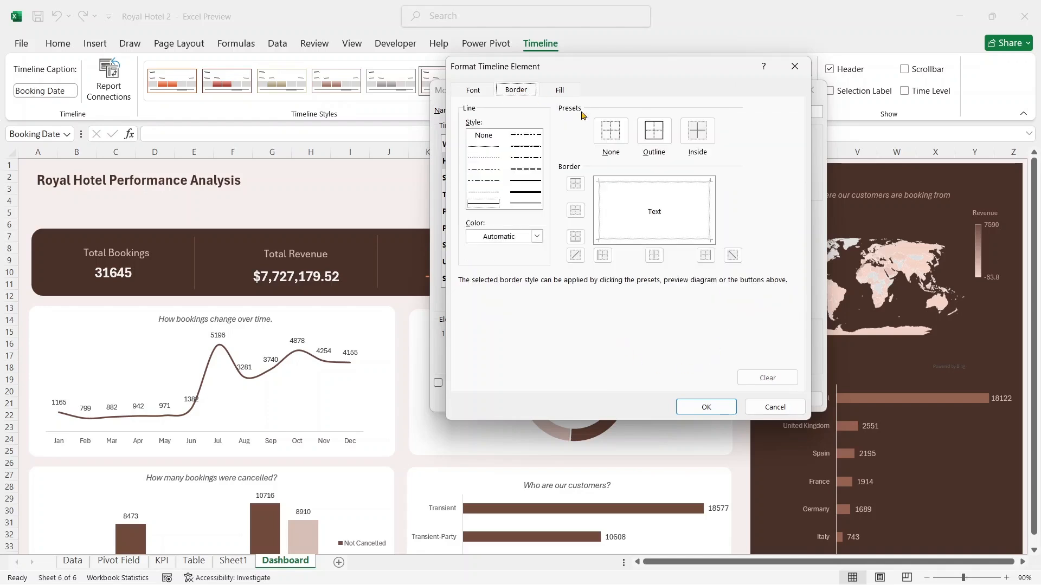
click(613, 138)
click(563, 90)
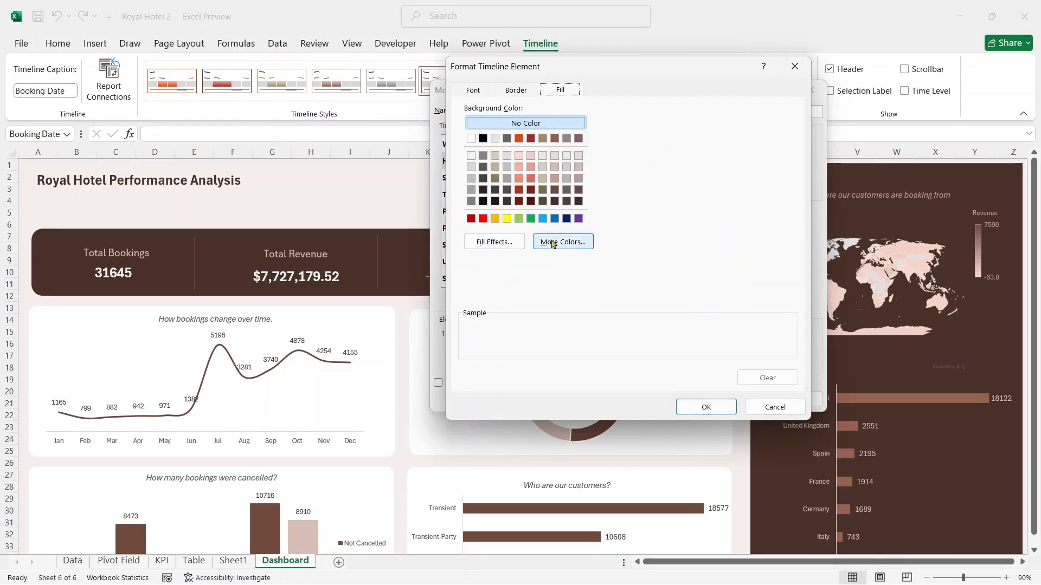
click(554, 251)
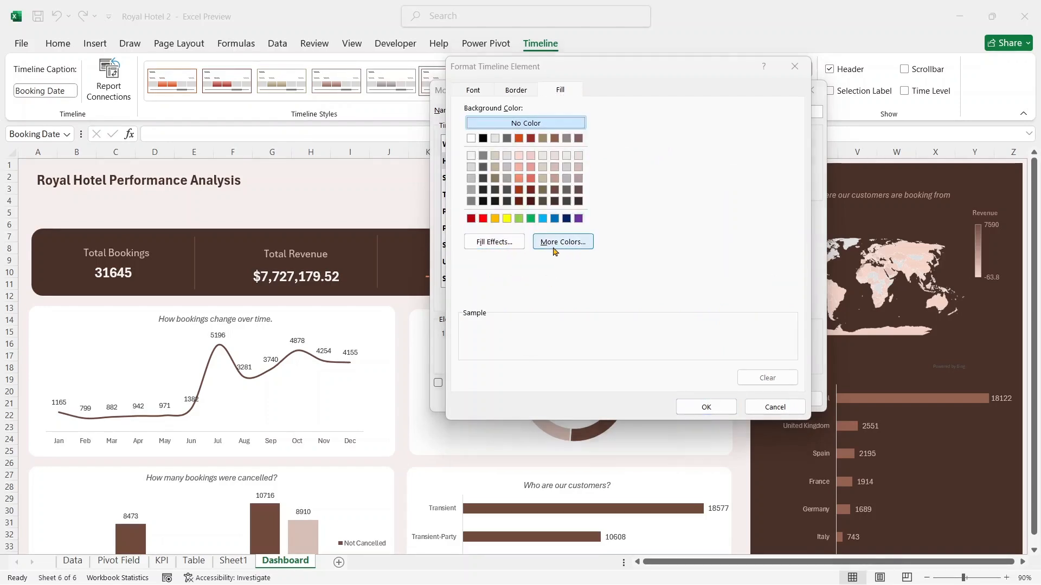
click(606, 161)
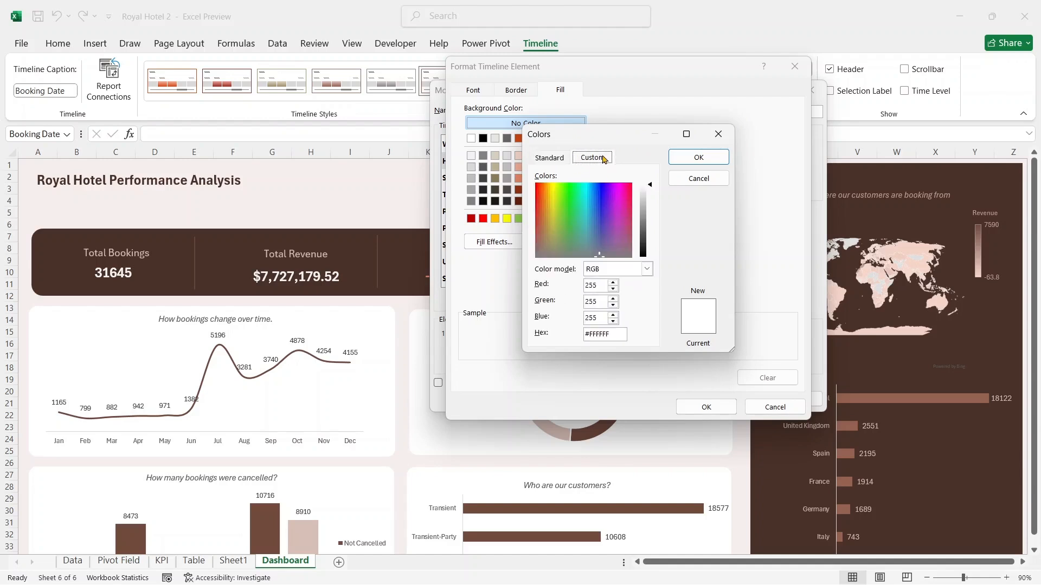
drag(590, 334, 638, 336)
text(F7EAE9)
click(699, 157)
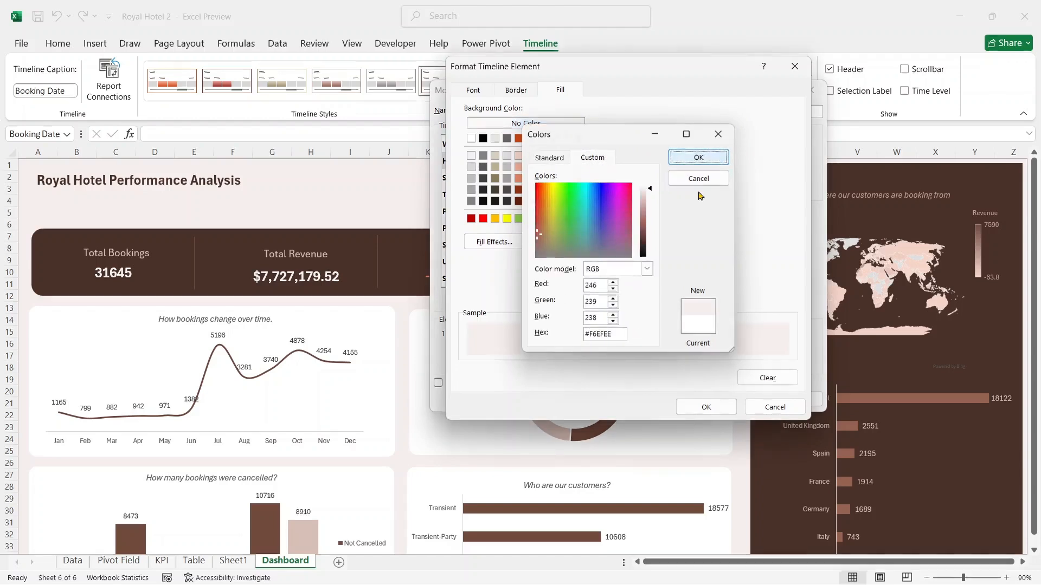
click(707, 406)
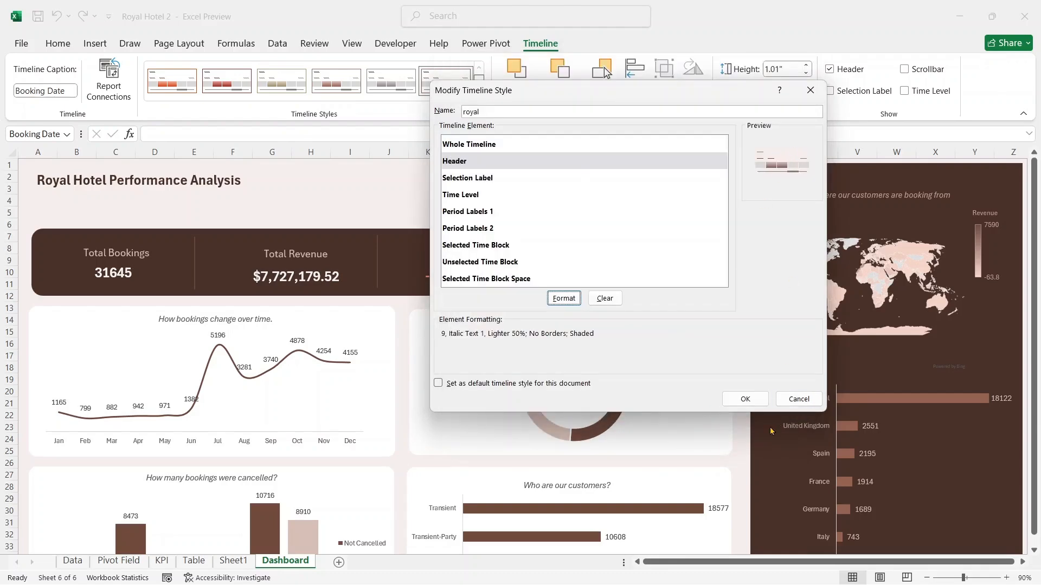
click(745, 400)
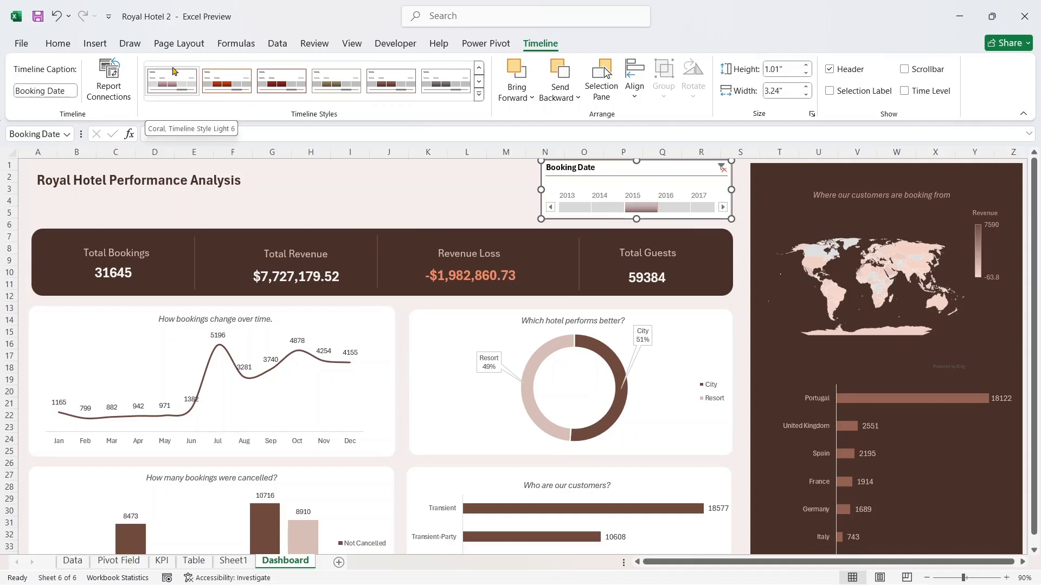
- Apply the custom royal style to the Booking Date timeline and shift it slightly down and to the right
click(480, 94)
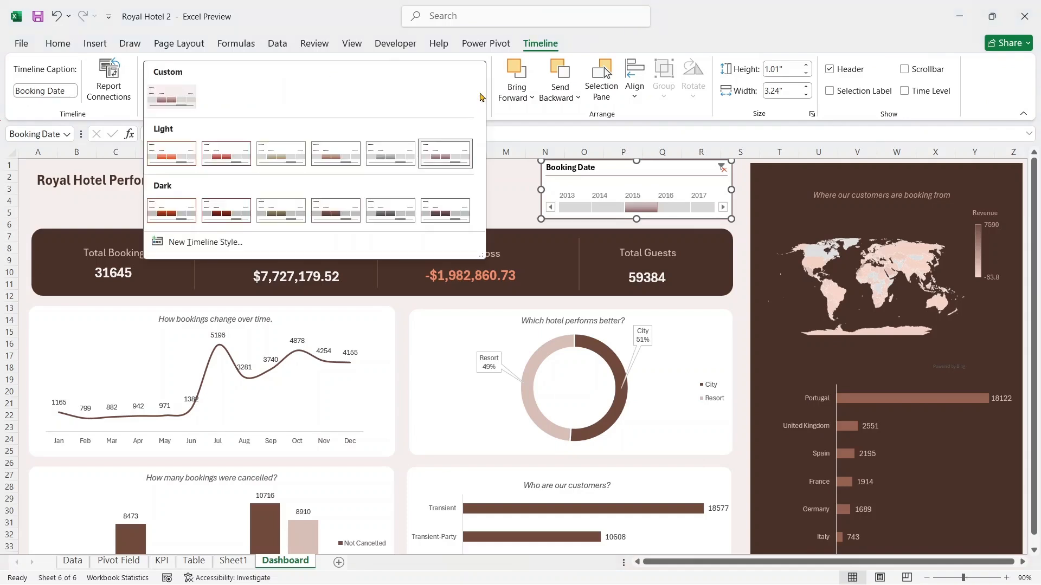
click(170, 99)
click(492, 199)
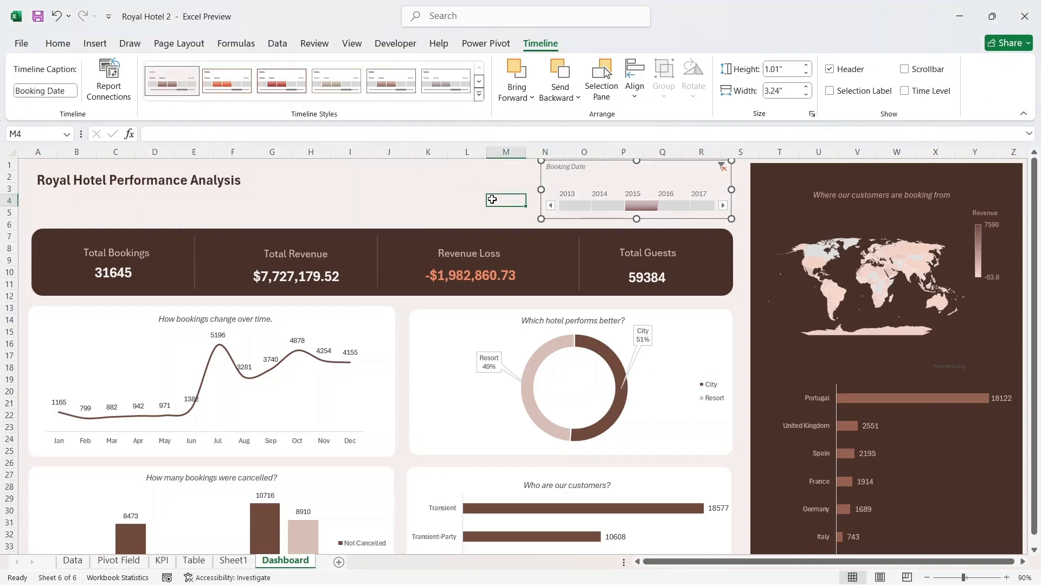
click(598, 173)
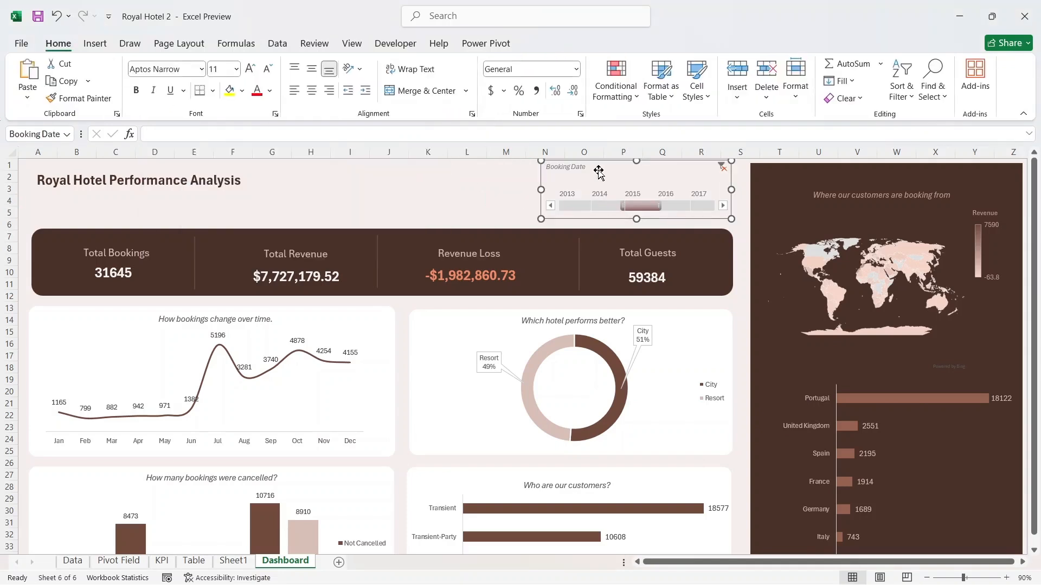
drag(598, 172, 606, 181)
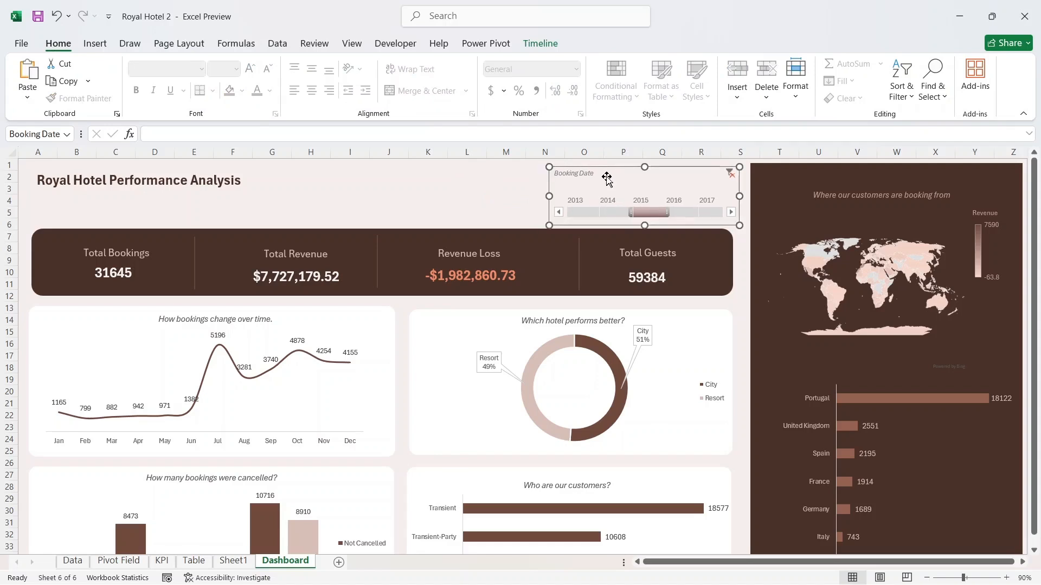
- Change the Booking Date timeline's caption to "Select Year"
click(541, 43)
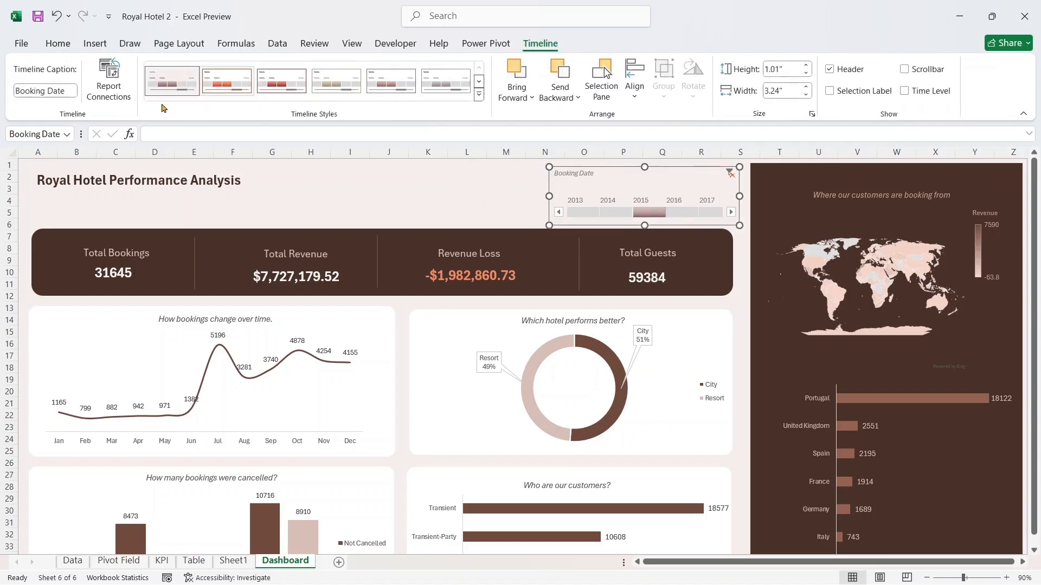
click(64, 89)
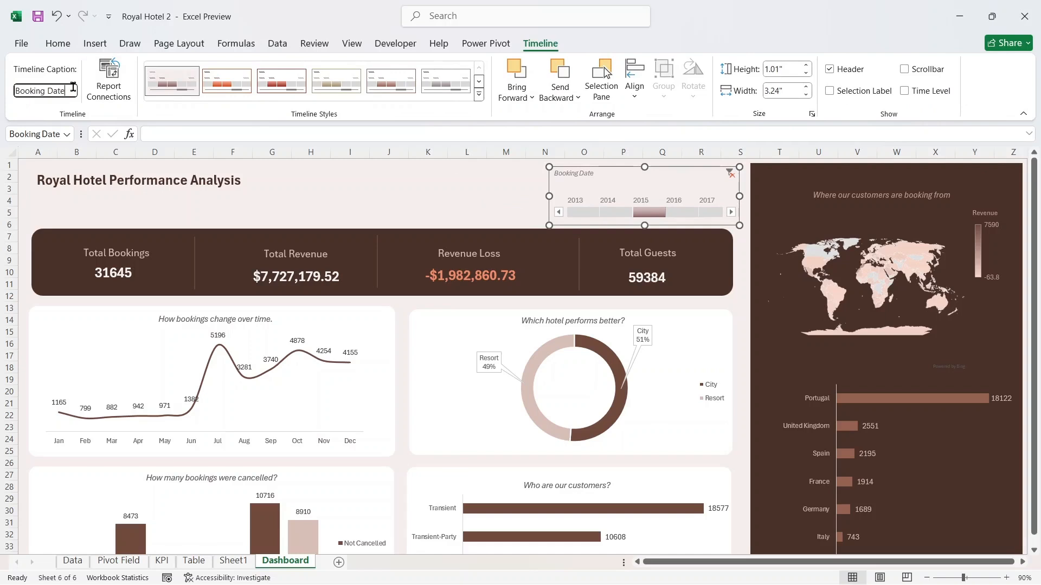
key(ctrl+a)
key(BackSpace)
key(Return)
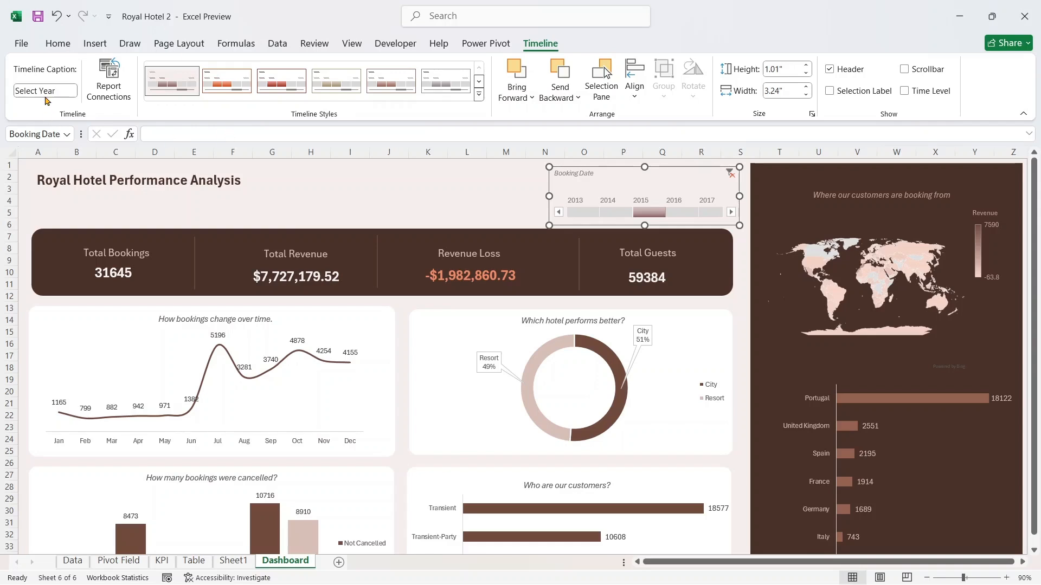
click(47, 92)
click(74, 88)
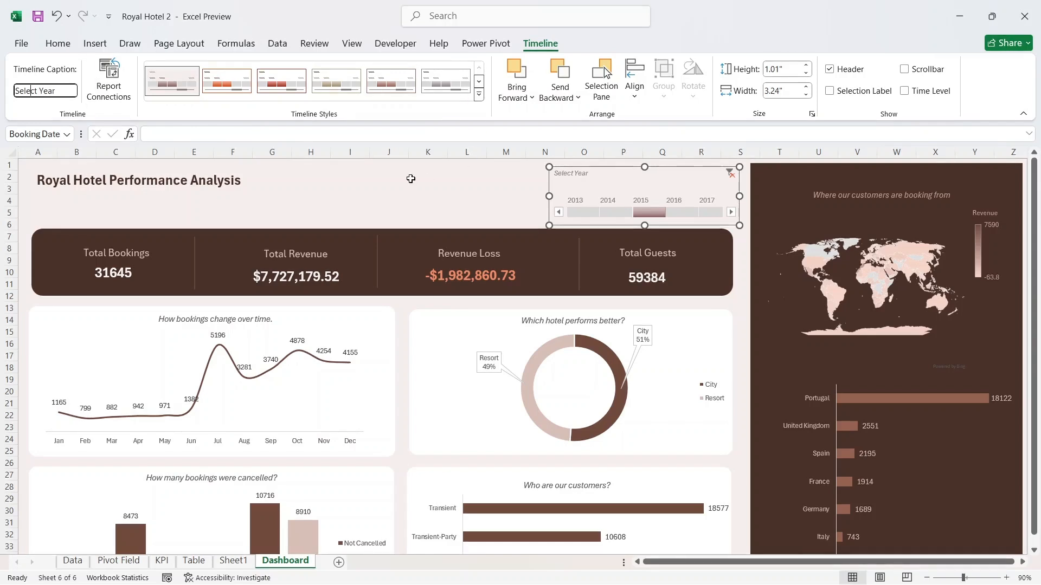
- Reduce the timeline's height to 0.88", align it with the right edge of the KPI banner, and save the workbook
click(643, 167)
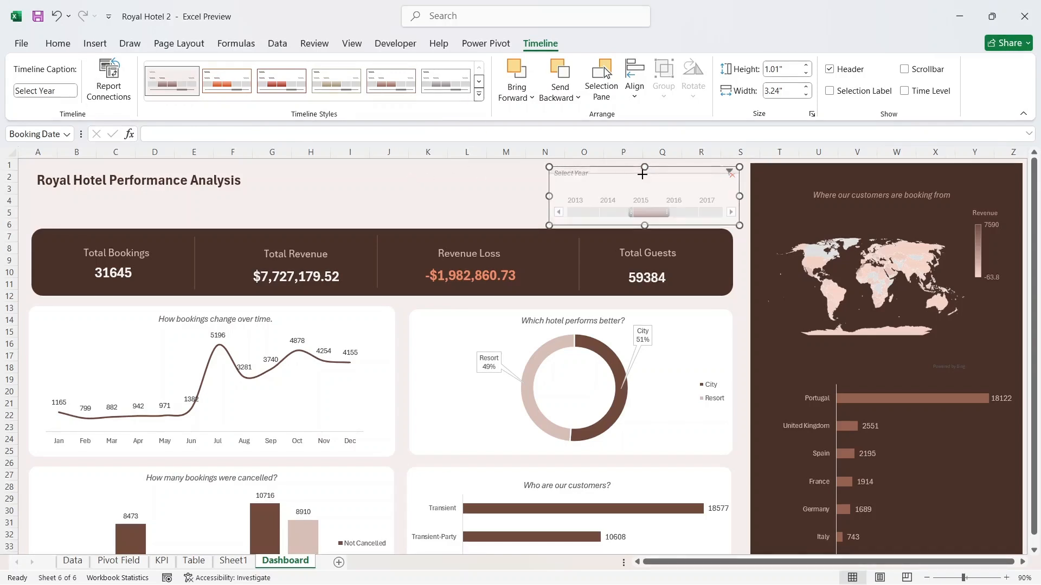
drag(643, 167, 649, 182)
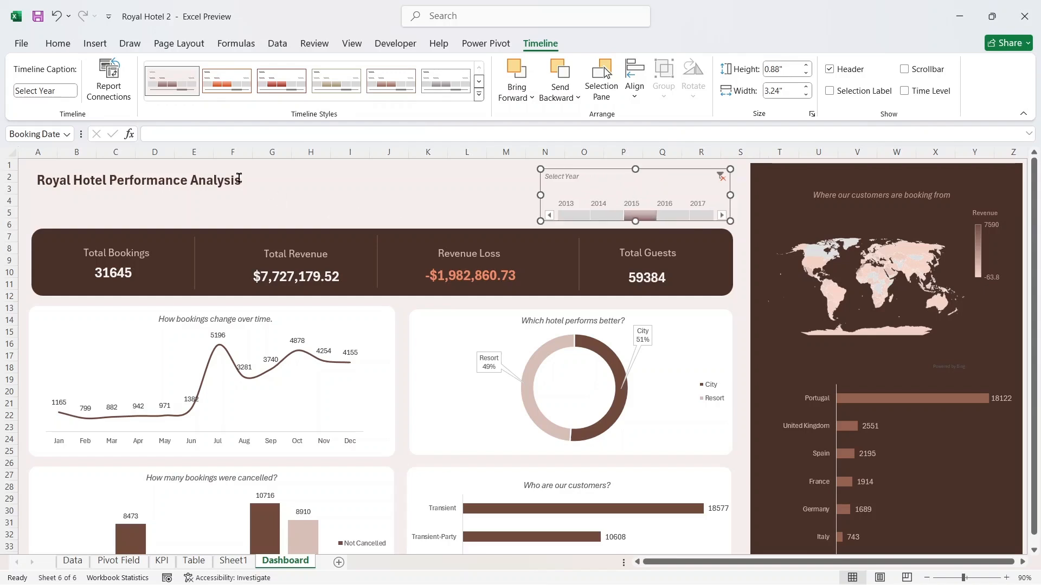
click(461, 192)
key(ctrl+s)
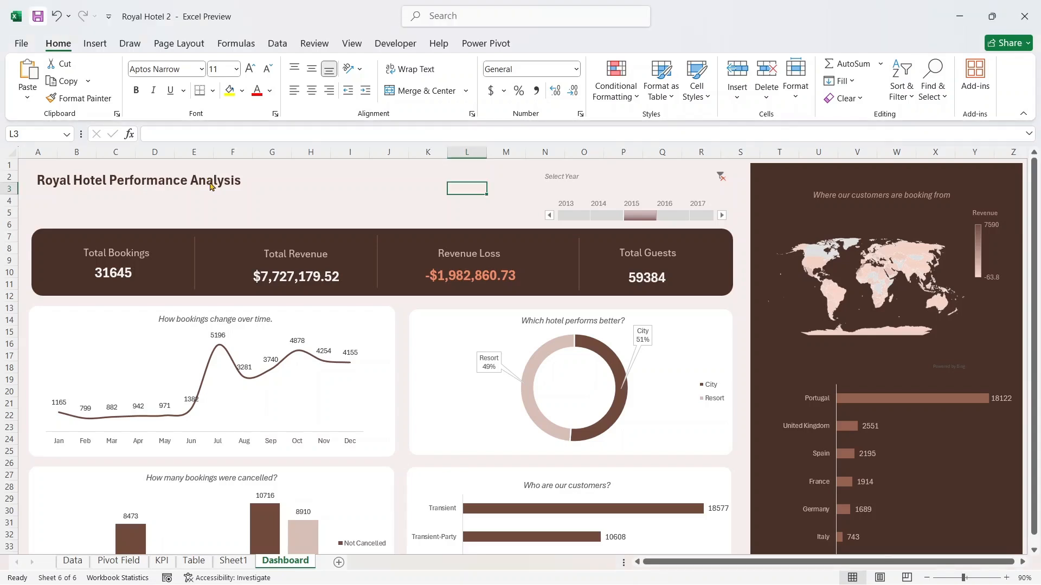
- Duplicate the dashboard title text box directly below the original and make the copy's text non-bold at 14 pt
click(344, 181)
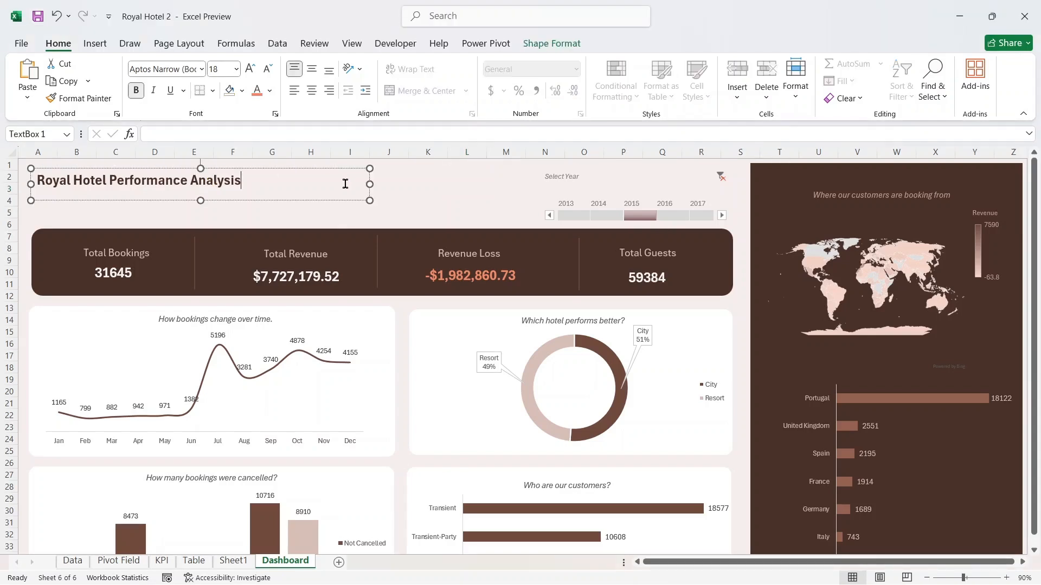
click(335, 200)
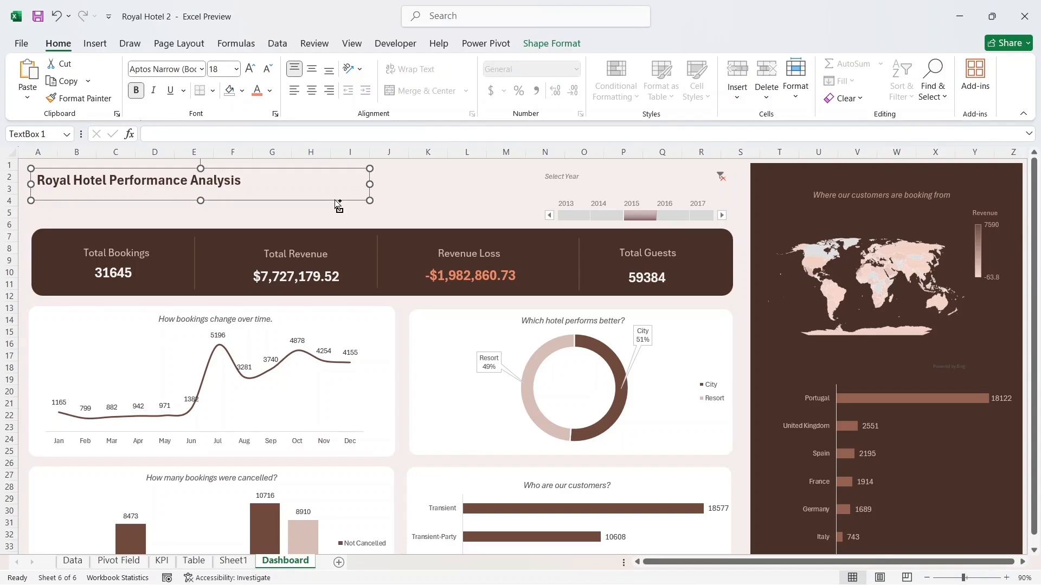
drag(337, 205, 59, 217)
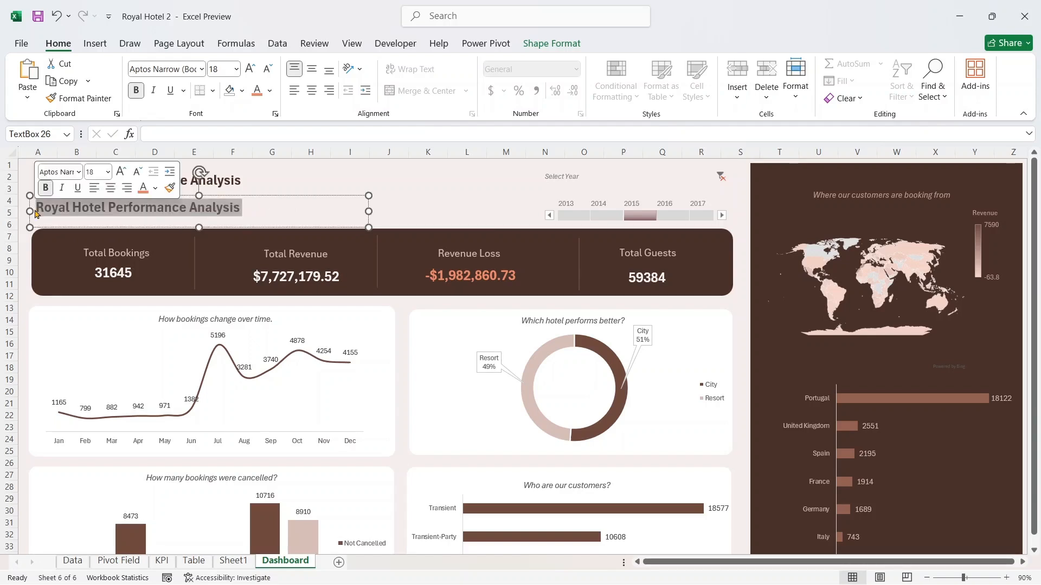
click(136, 90)
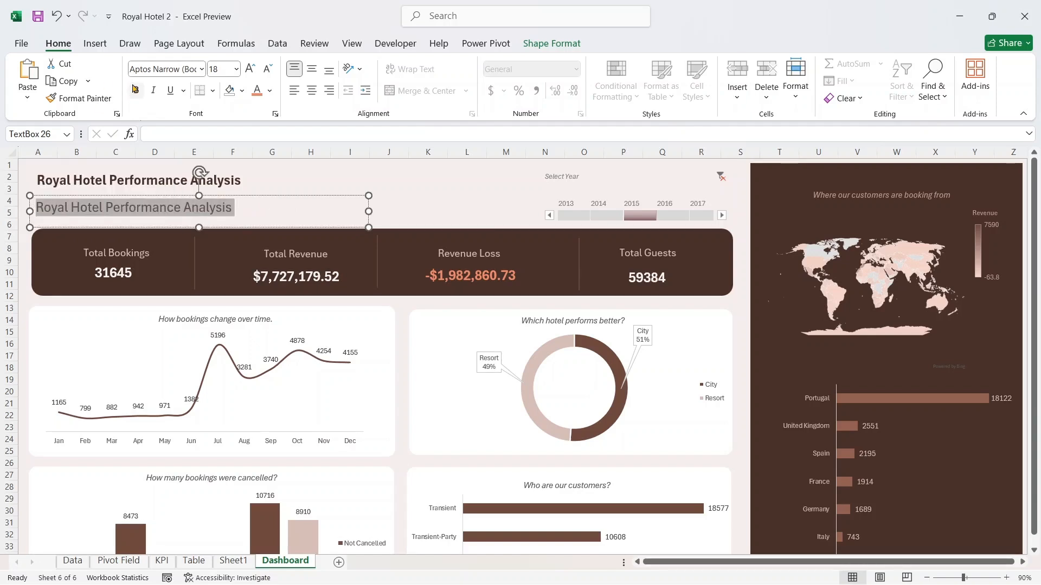
click(268, 70)
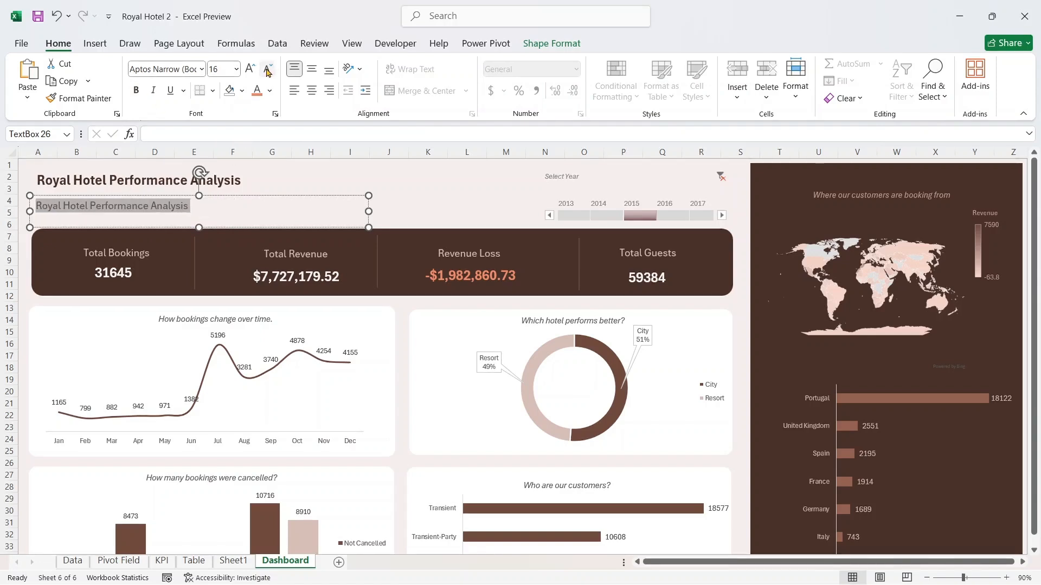
click(233, 193)
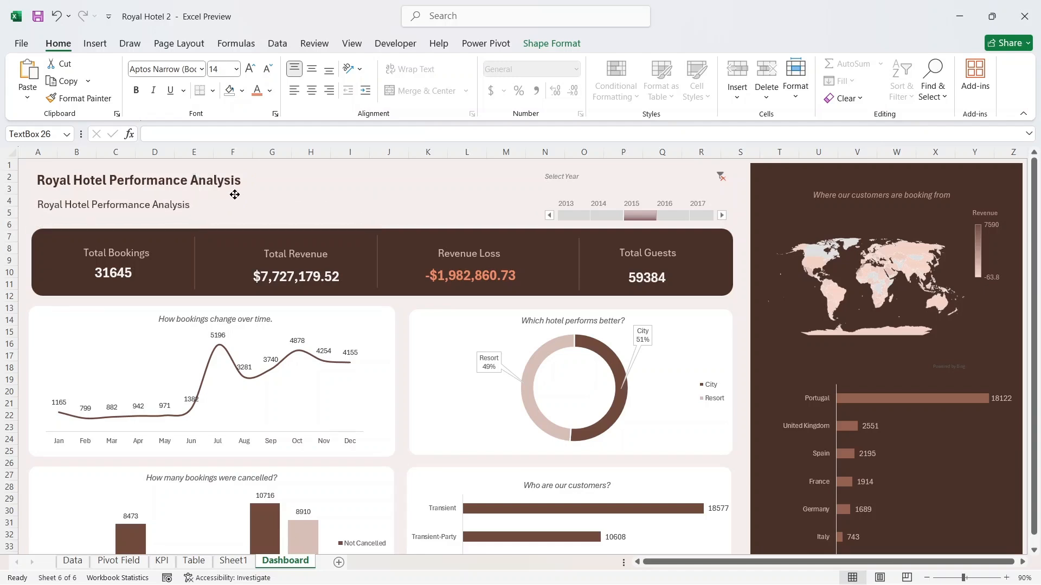
- Replace the subtitle with "This is a hotel booking analysis created using pivot tables to check the performance of RoyalHotels. This dashboard is designed for beginners."
click(205, 203)
drag(205, 203, 38, 207)
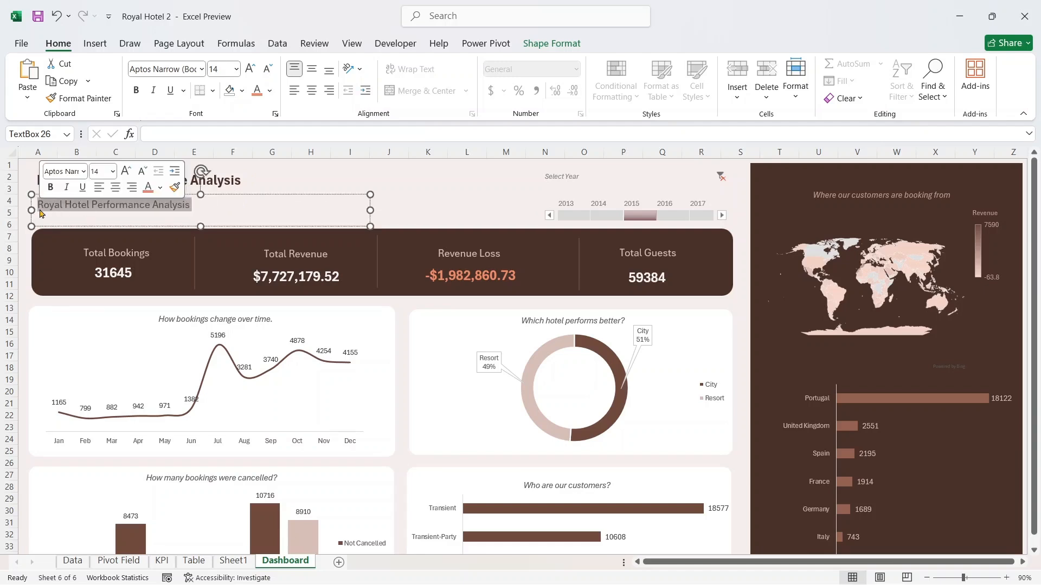
key(BackSpace)
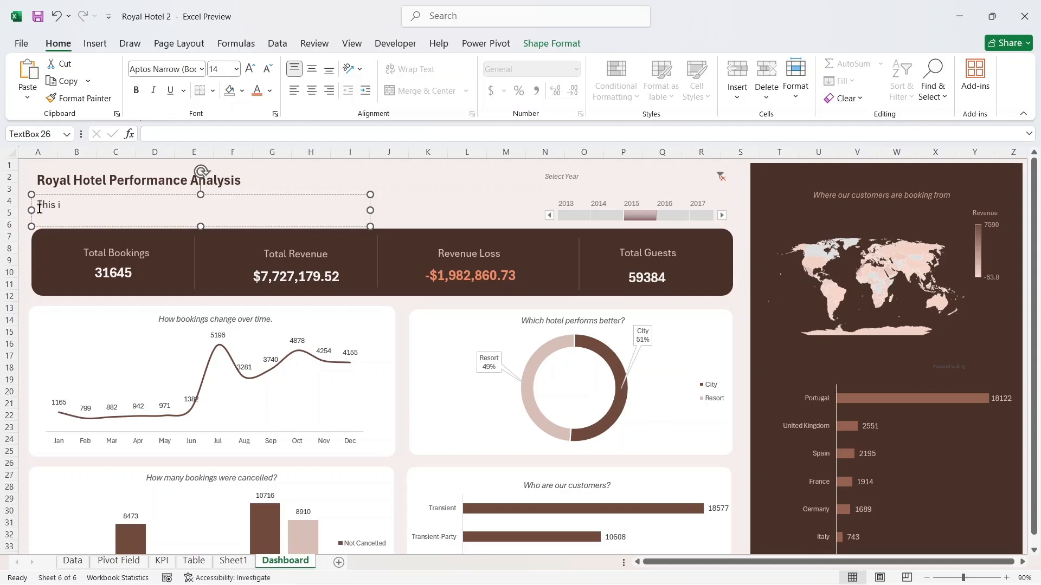
text(s a hotel booking analysis cre)
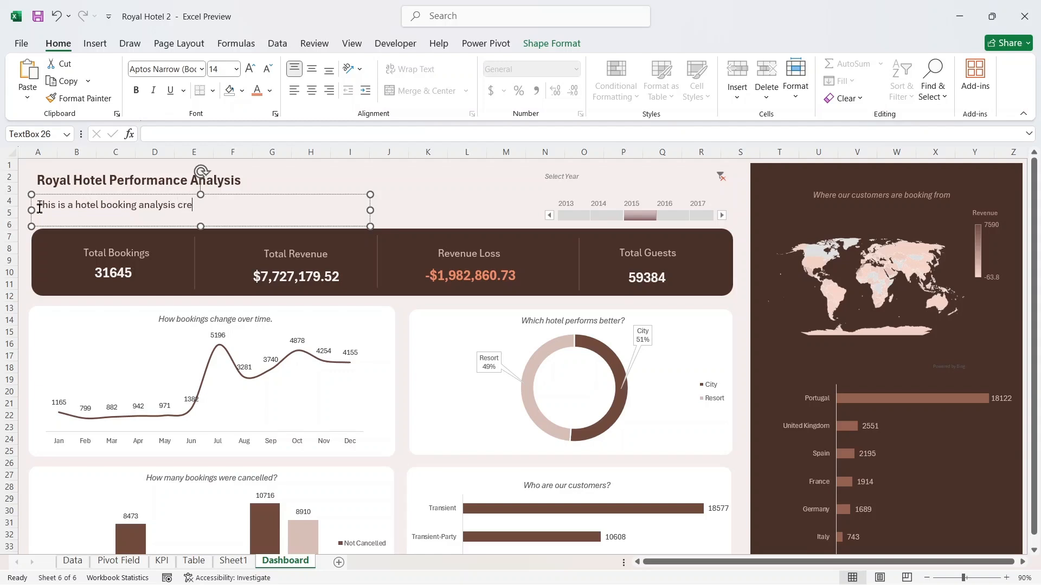
text(ated using pivot tables to che)
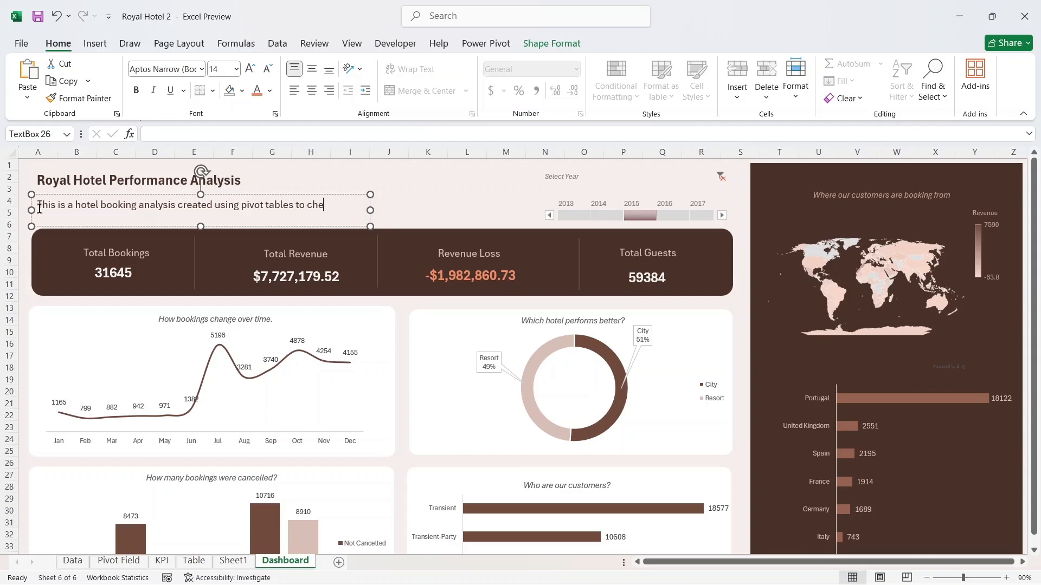
text(ck the performance of Royal hot)
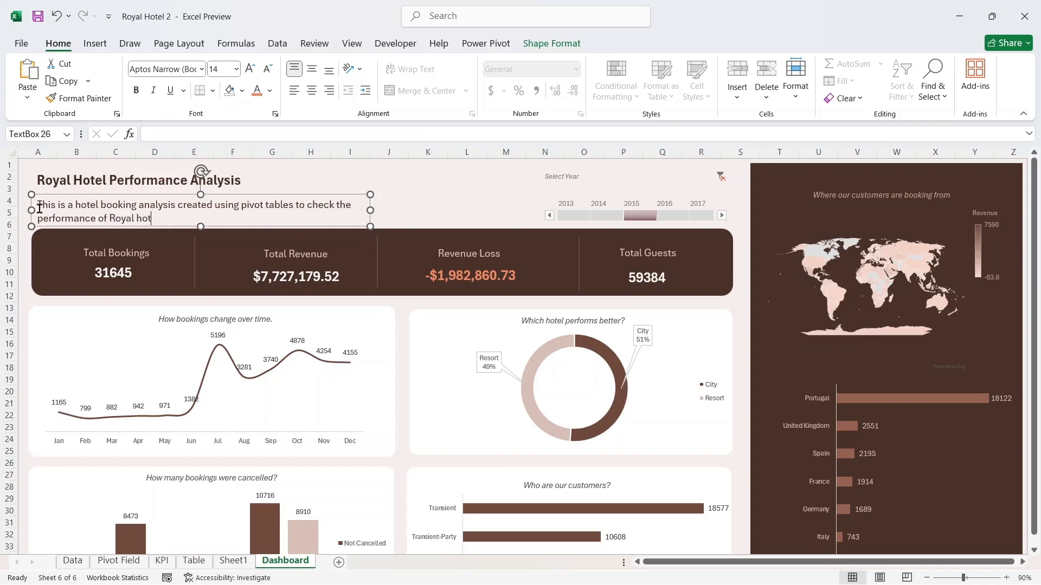
text(els)
text(. This dashboard is d)
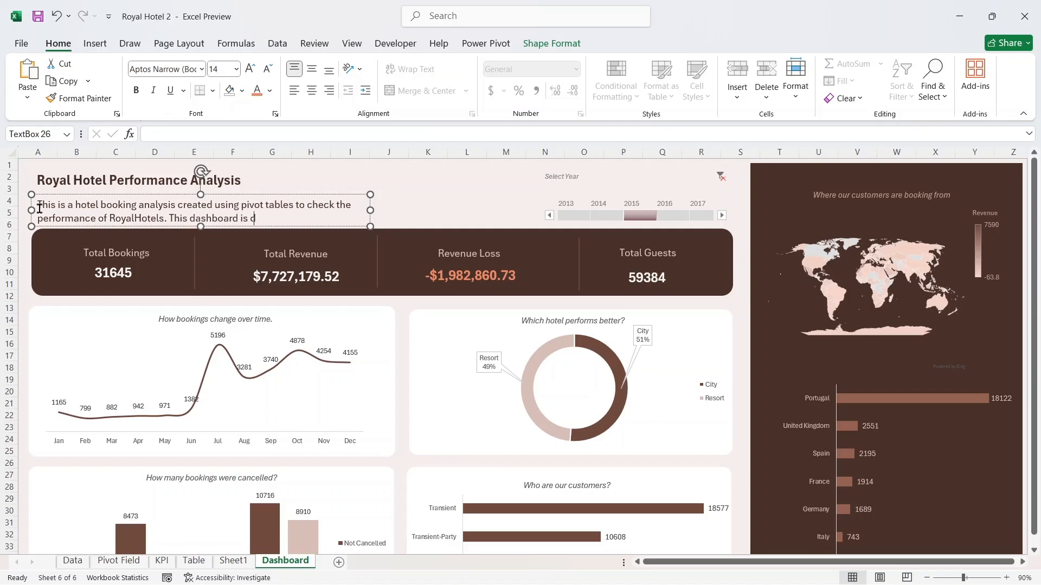
text(esigned for beginners.)
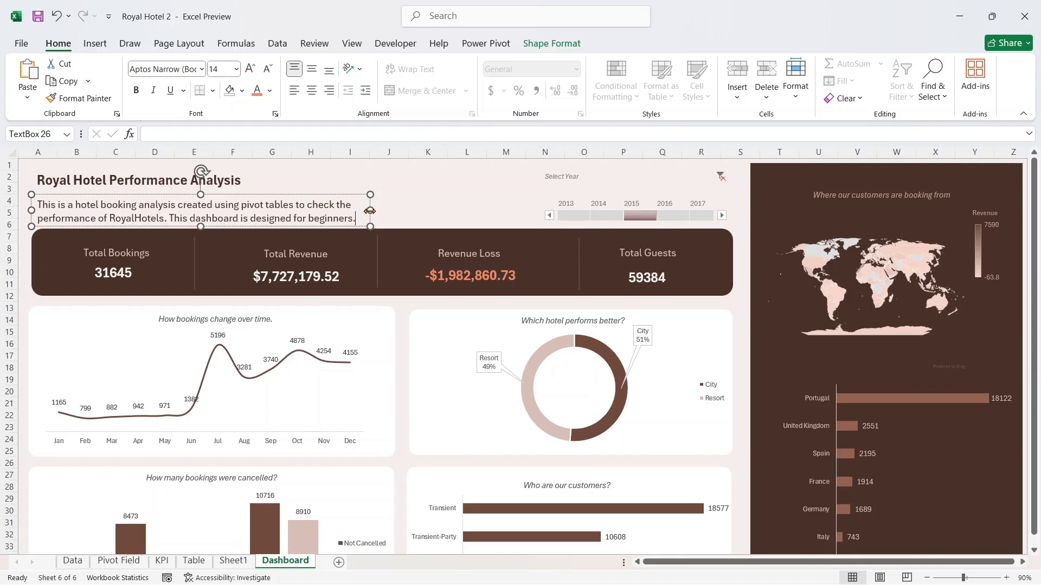
- Widen the subtitle text box to the end of column K and set its text to 12 pt
drag(370, 211, 393, 211)
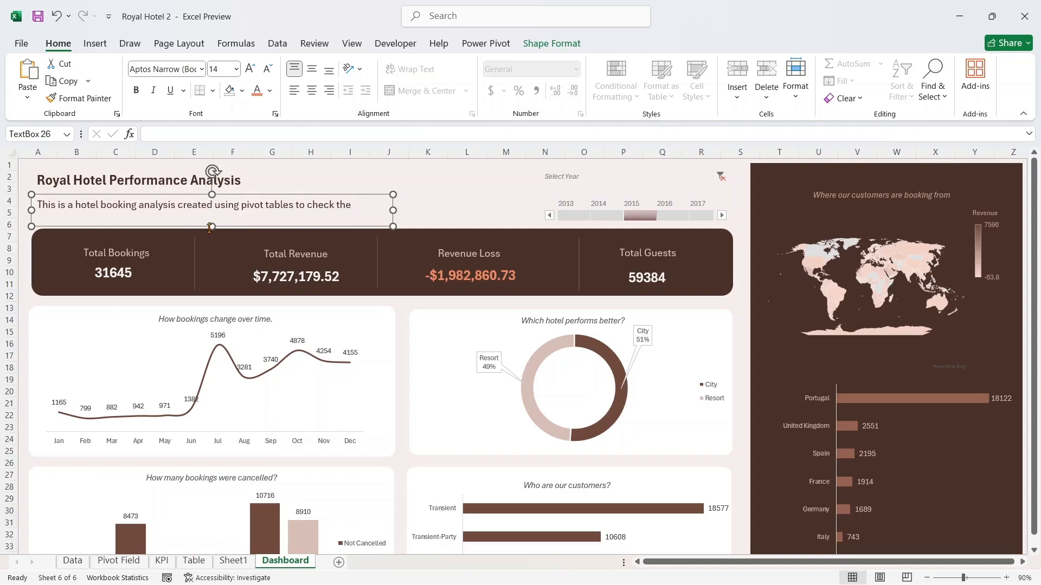
drag(210, 224, 211, 226)
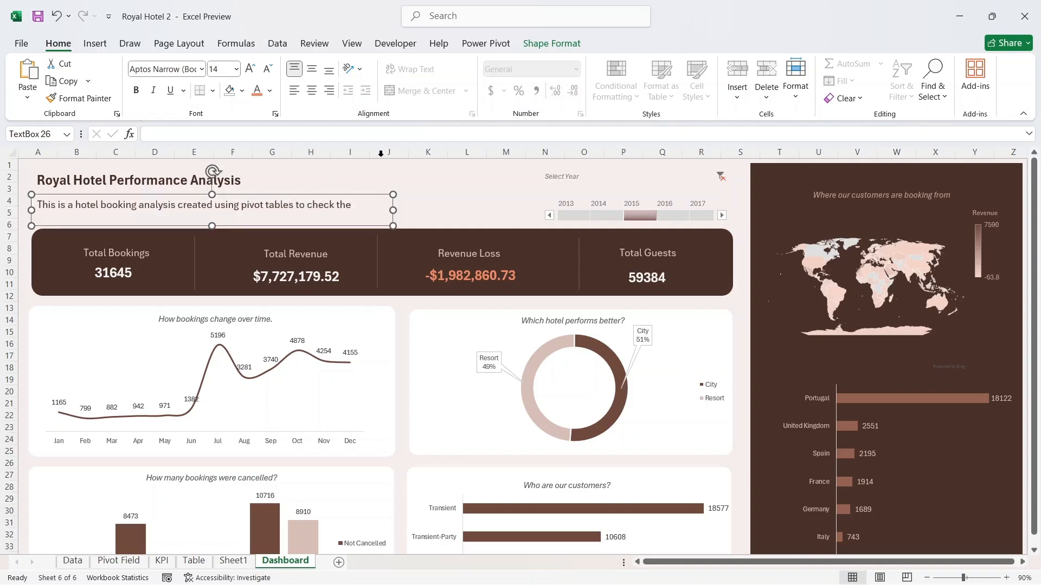
drag(425, 205, 448, 209)
click(325, 212)
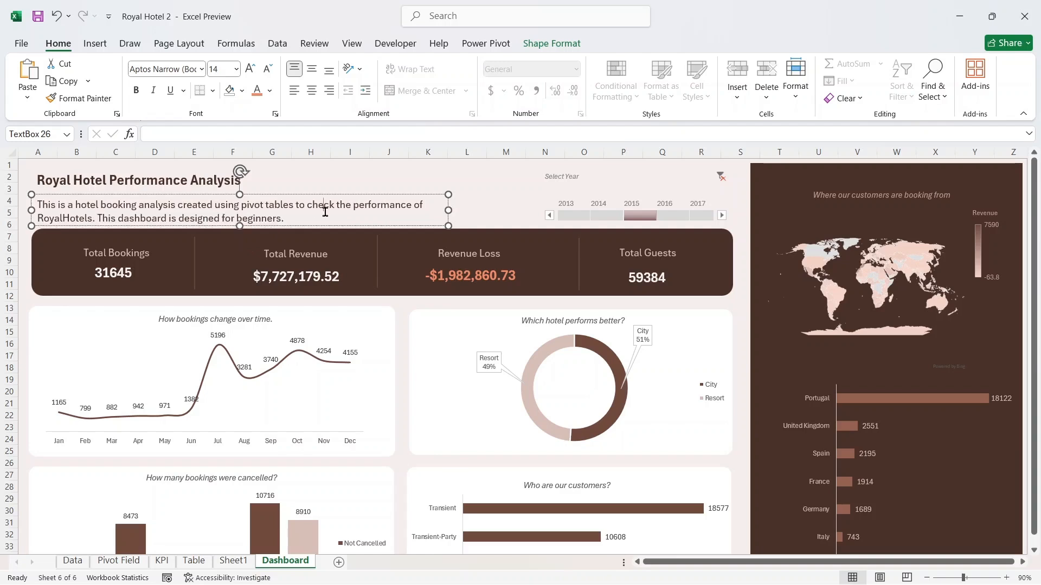
key(ctrl+a)
click(267, 69)
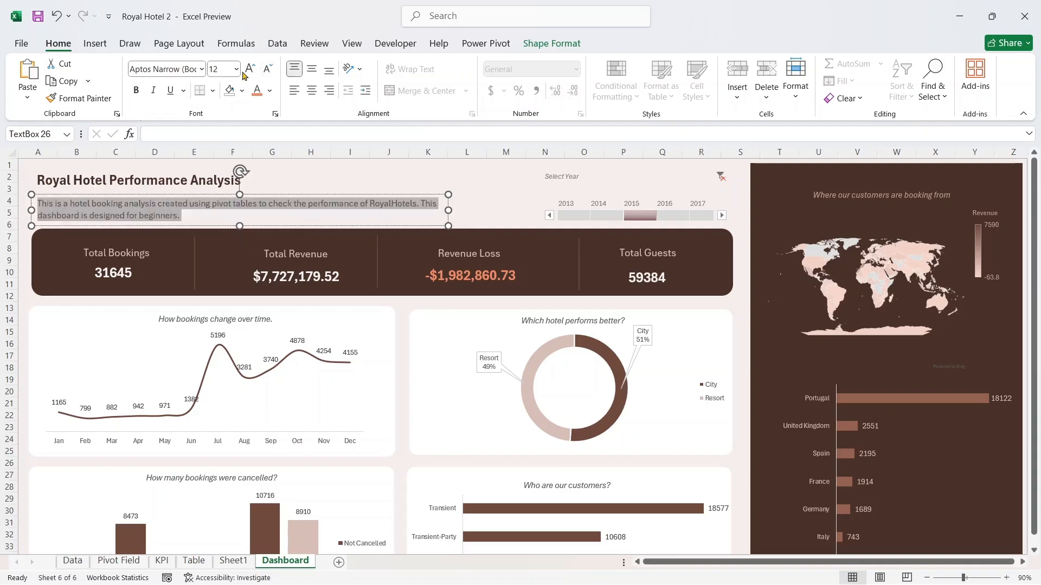
- Color the subtitle text with the lightest black theme shade and italicize it
click(269, 90)
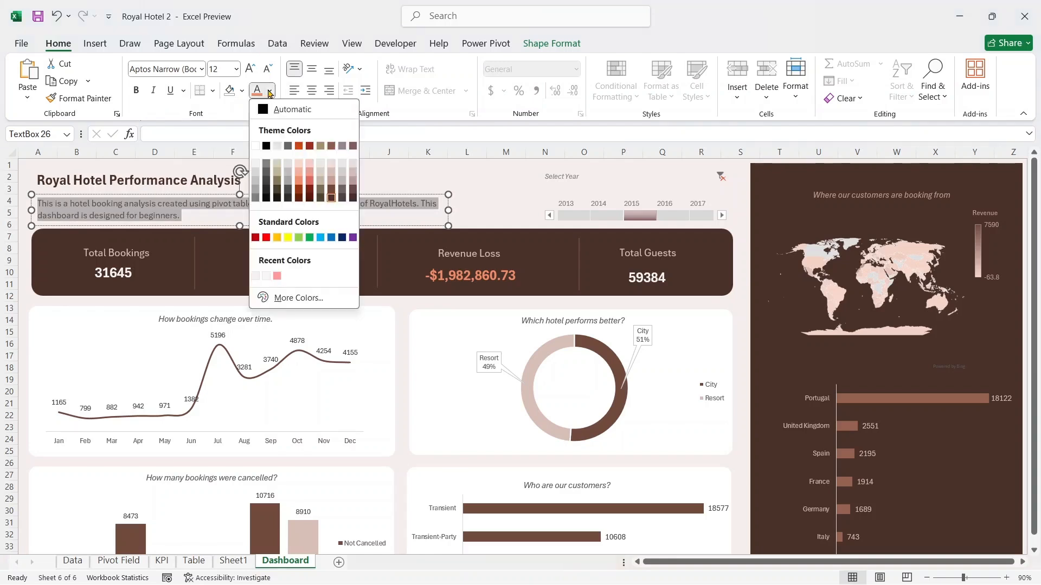
click(265, 164)
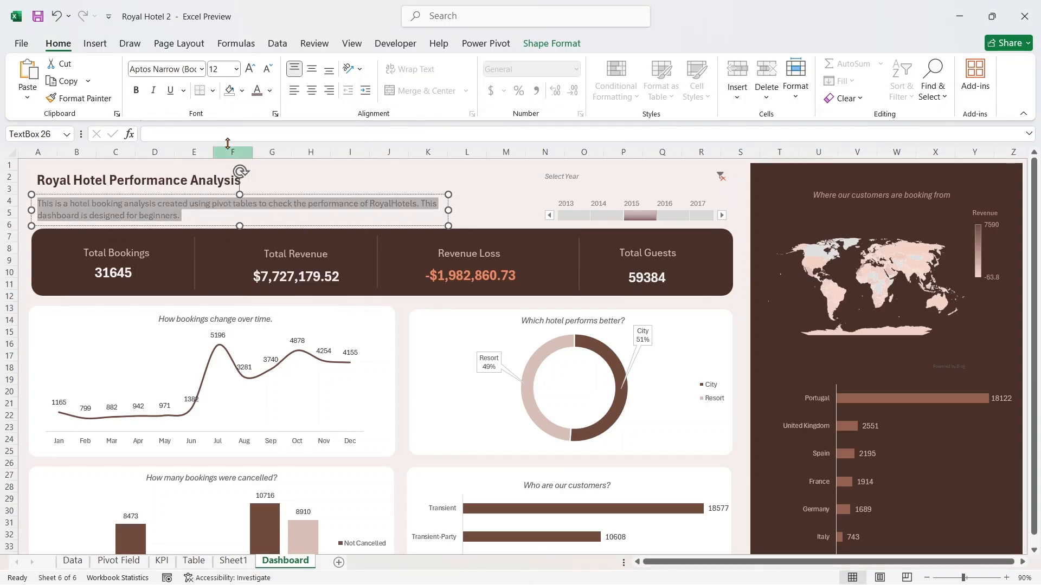
click(152, 90)
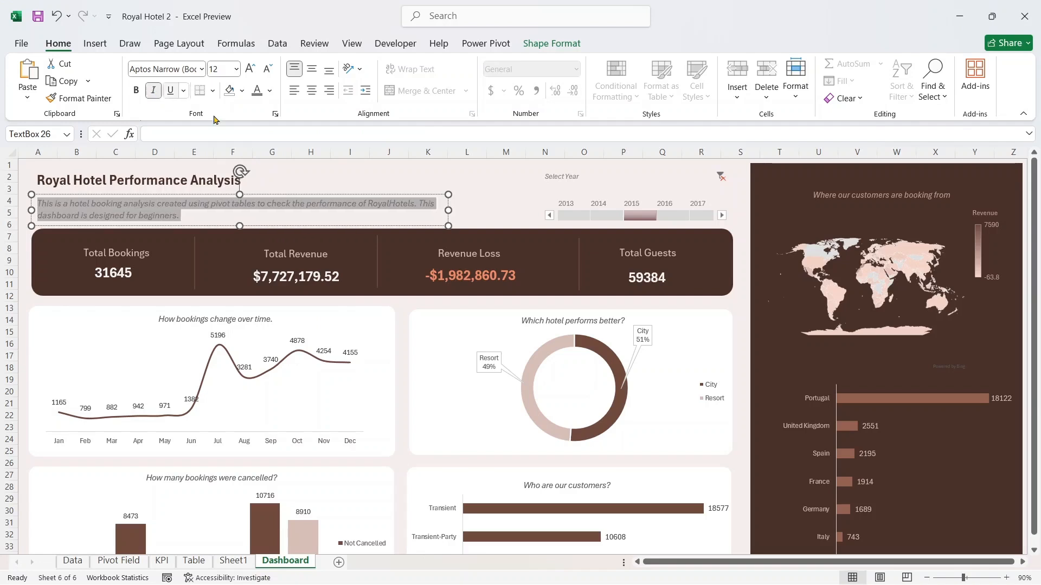
click(318, 180)
click(259, 209)
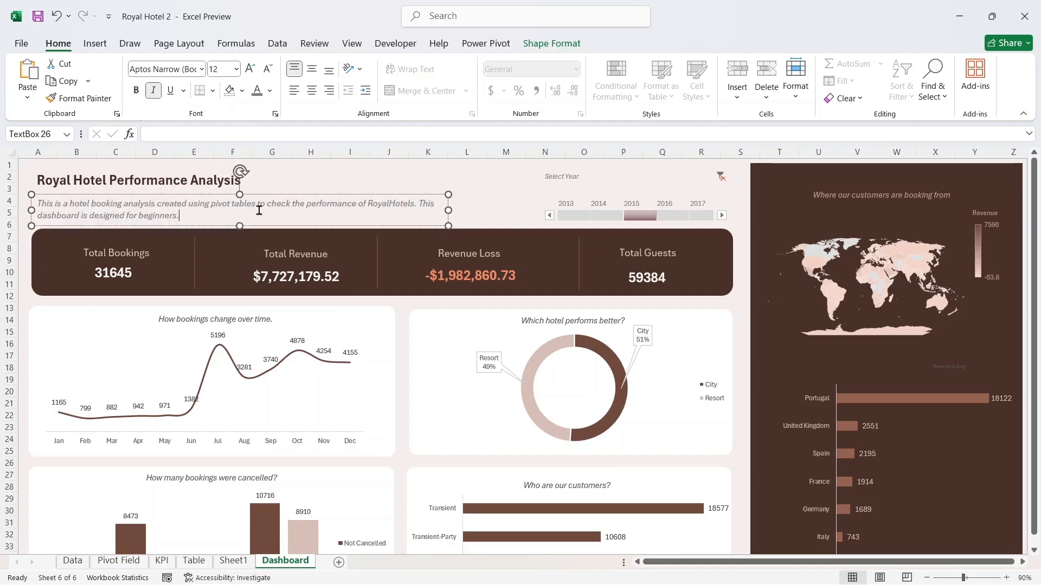
- Remove the italics from the subtitle and recolor its text in a light brown theme shade
click(224, 220)
drag(212, 219, 38, 204)
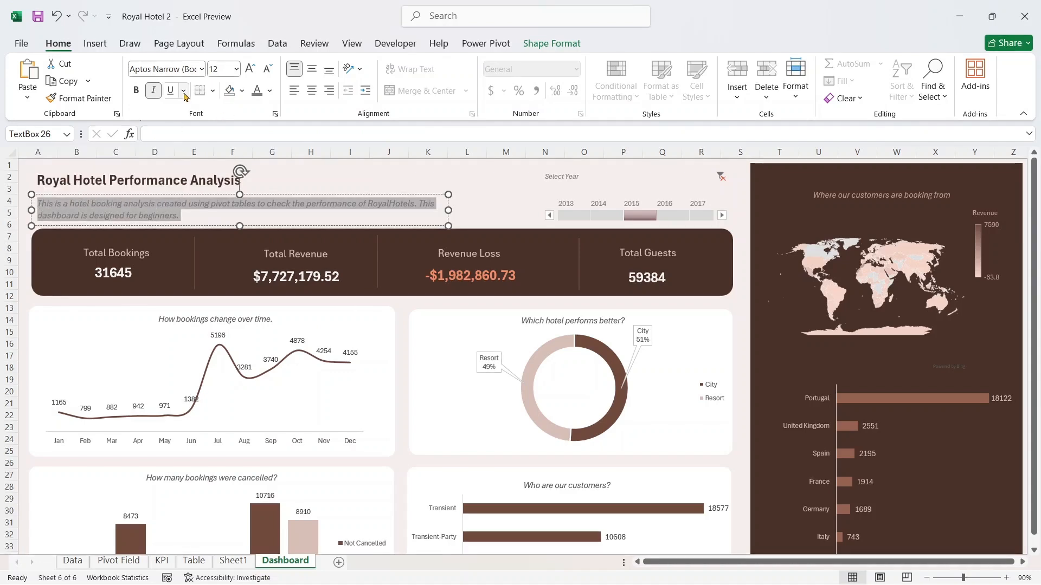
click(154, 90)
click(271, 90)
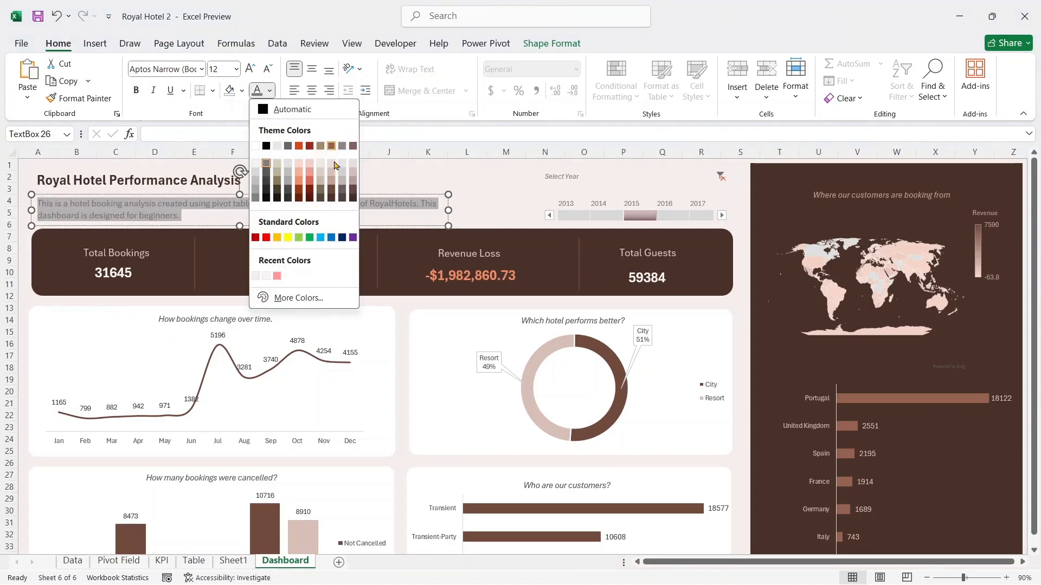
click(332, 184)
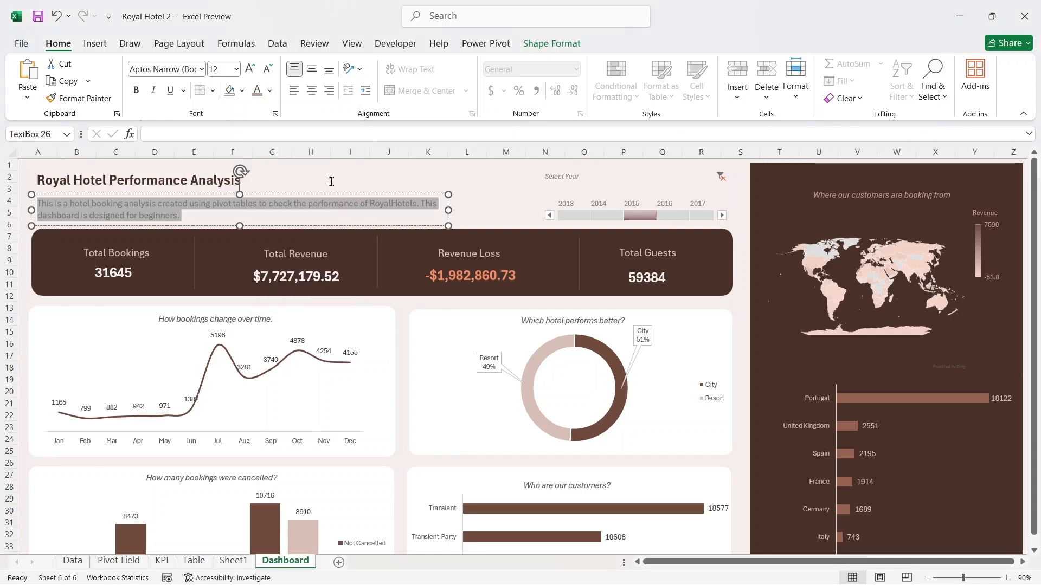
click(325, 184)
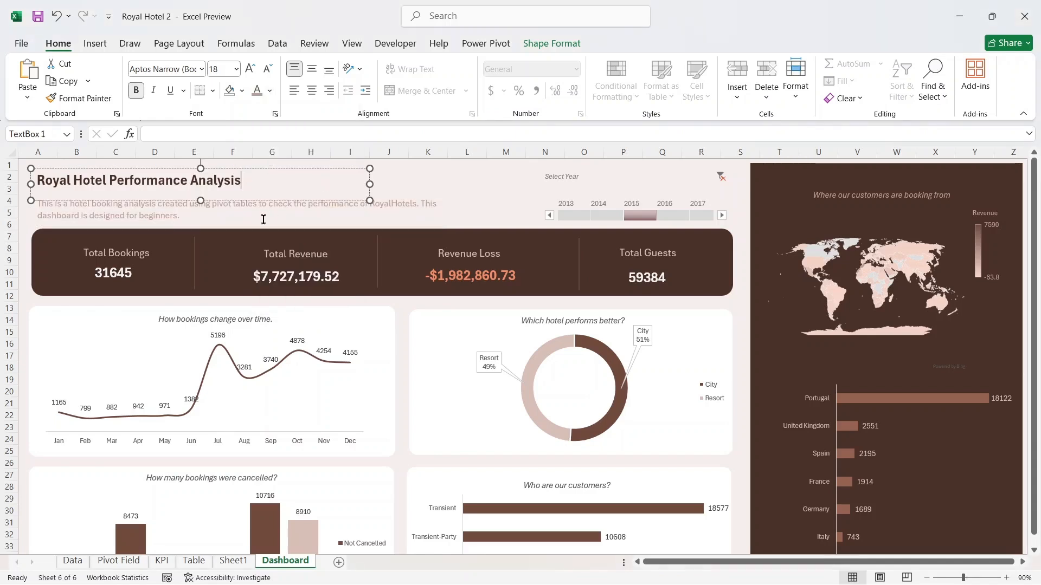
- Color the subtitle text dark gray and add the missing space so that it reads "Royal Hotels"
click(226, 219)
drag(221, 220, 36, 202)
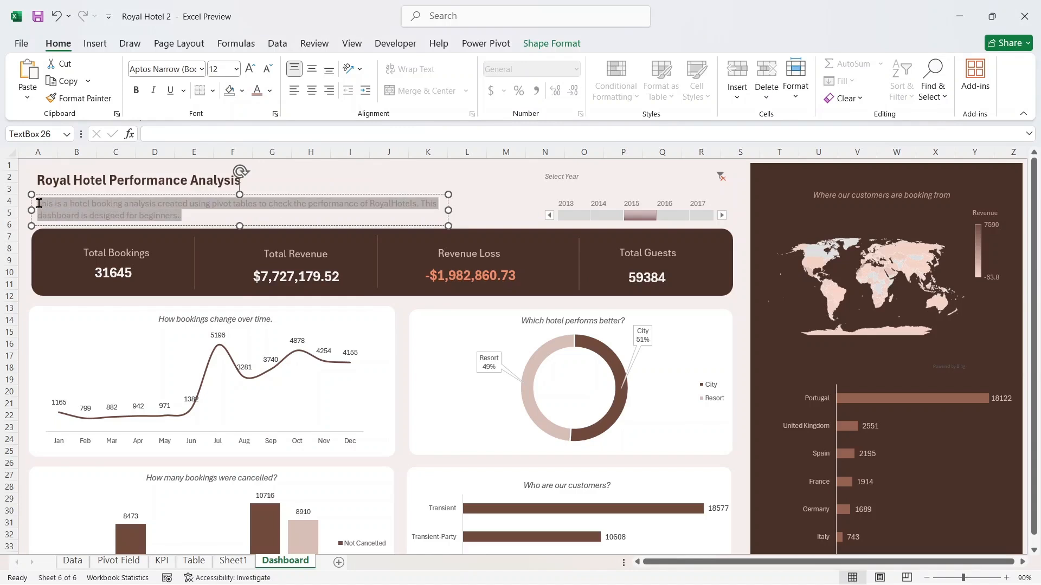
click(271, 91)
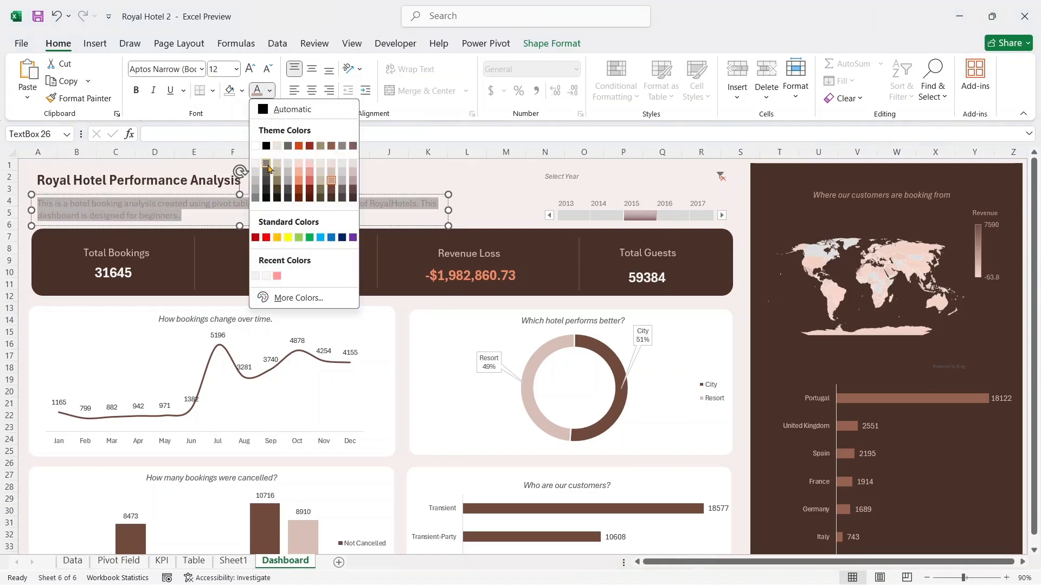
click(267, 172)
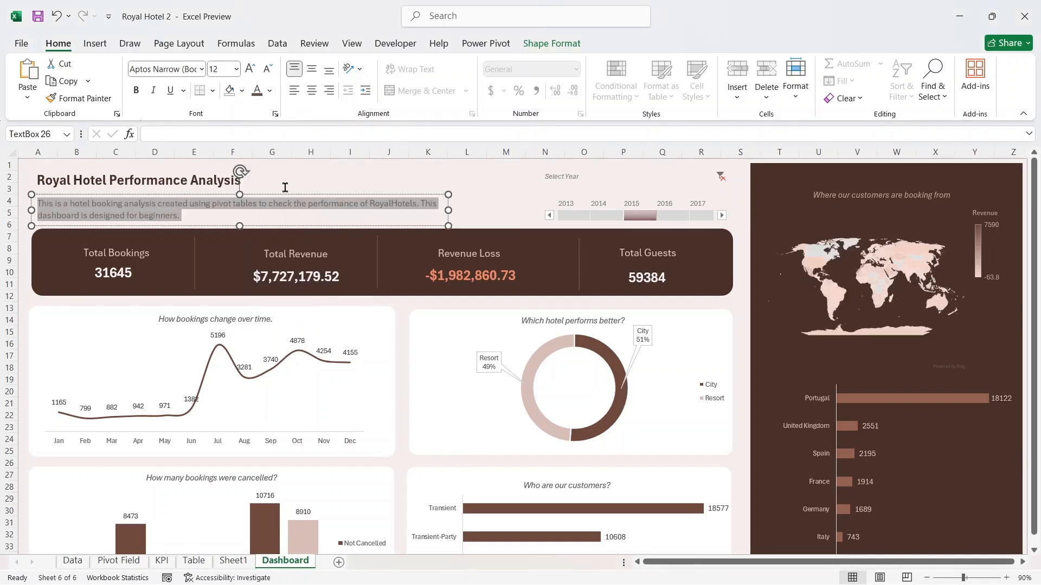
click(285, 187)
click(455, 190)
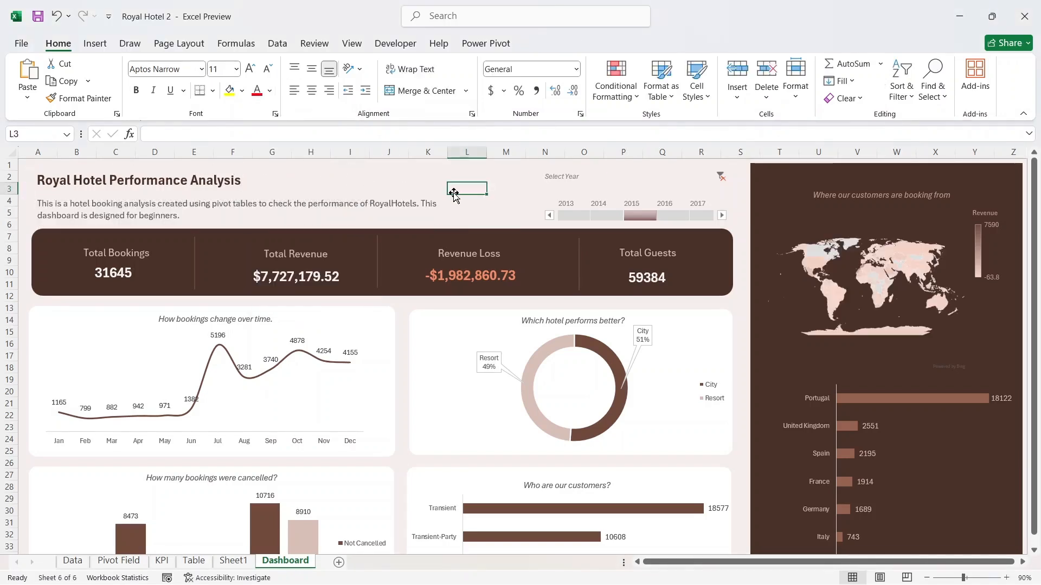
click(394, 206)
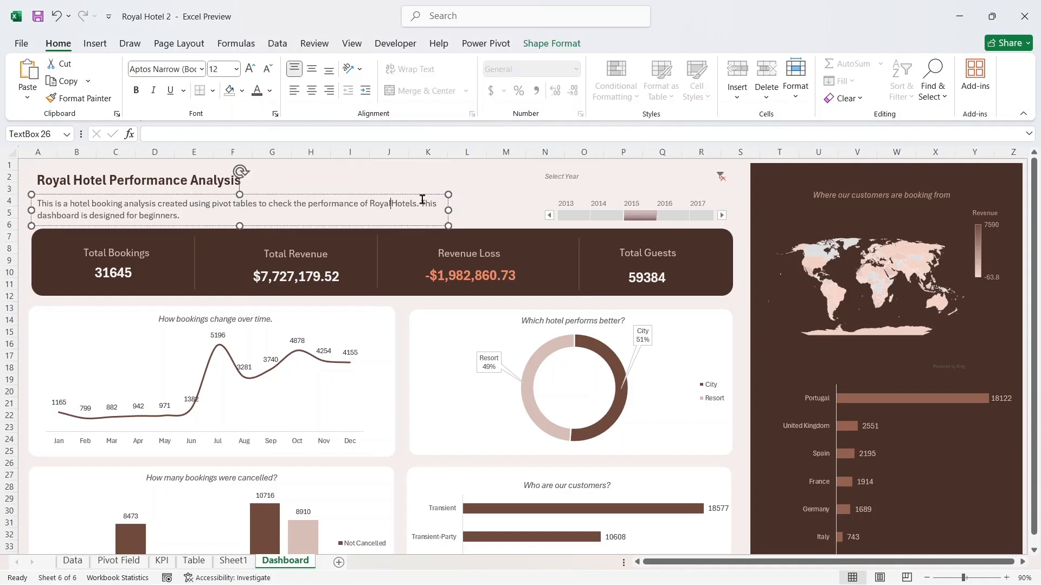
click(461, 200)
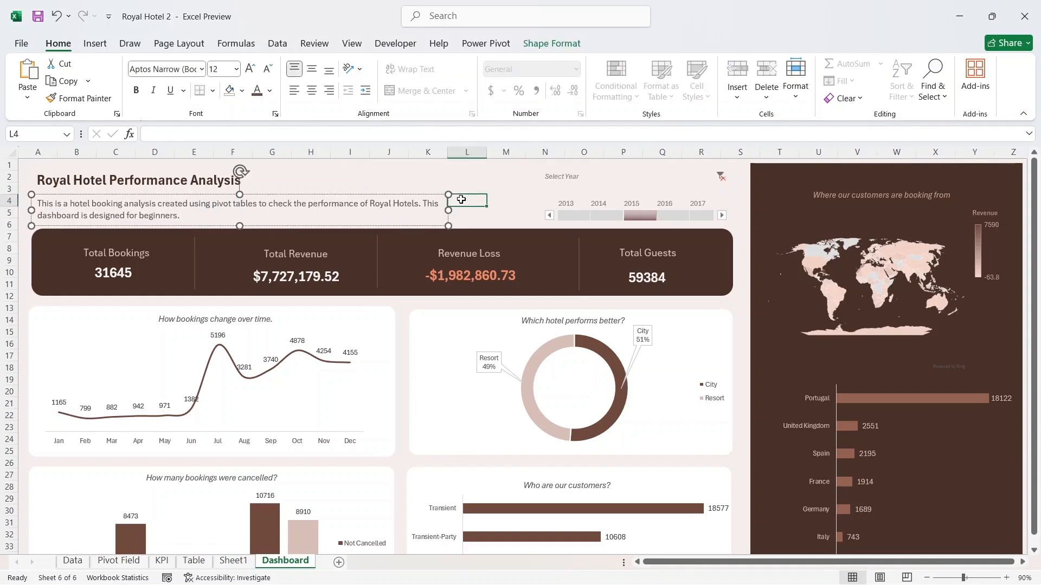
- Replace the dashboard title with "ROYAL HOTEL BOOKING ANALYSIS"
click(133, 180)
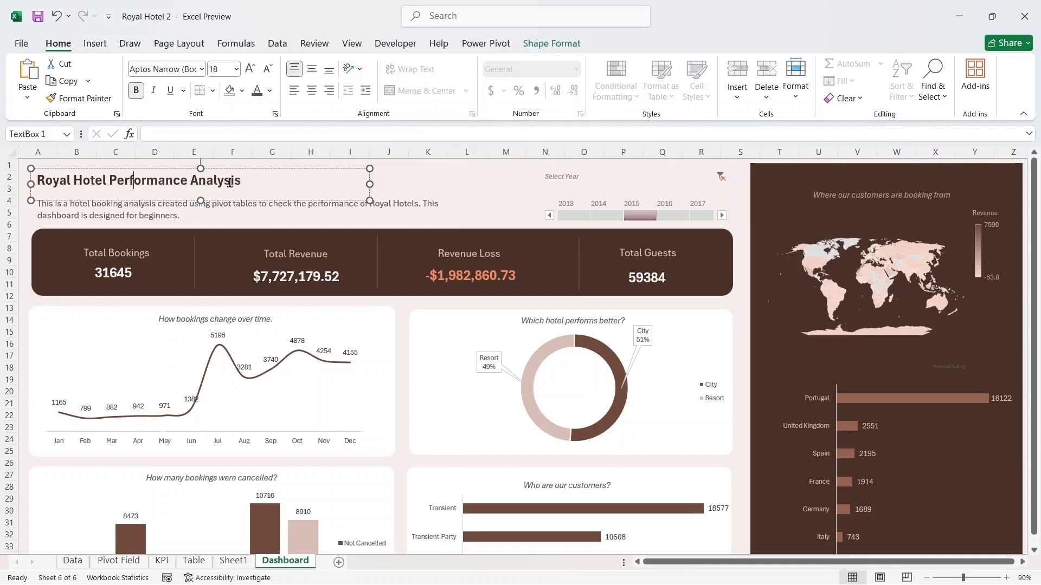
drag(255, 180, 47, 184)
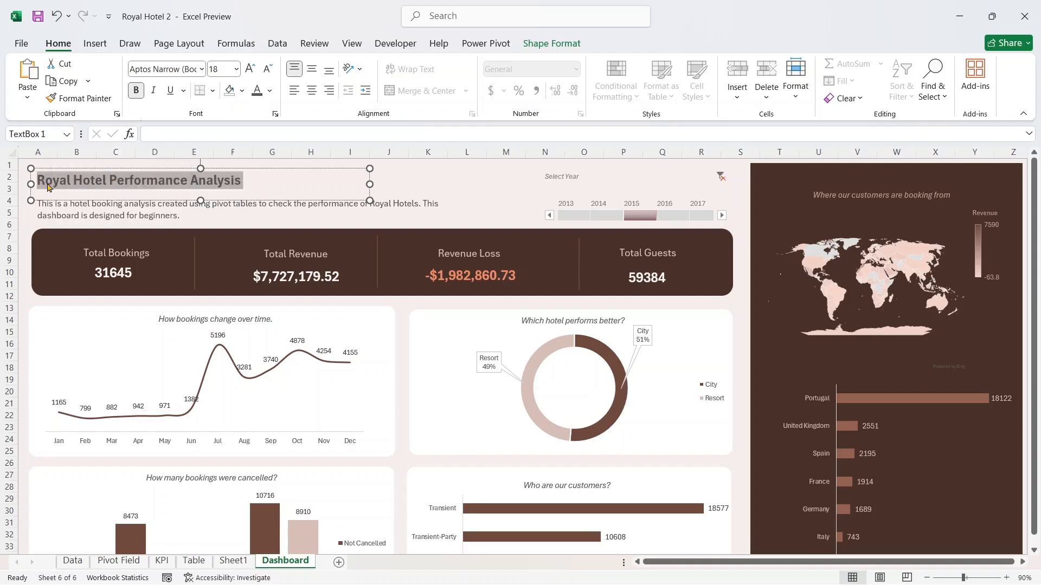
text(ROYAL)
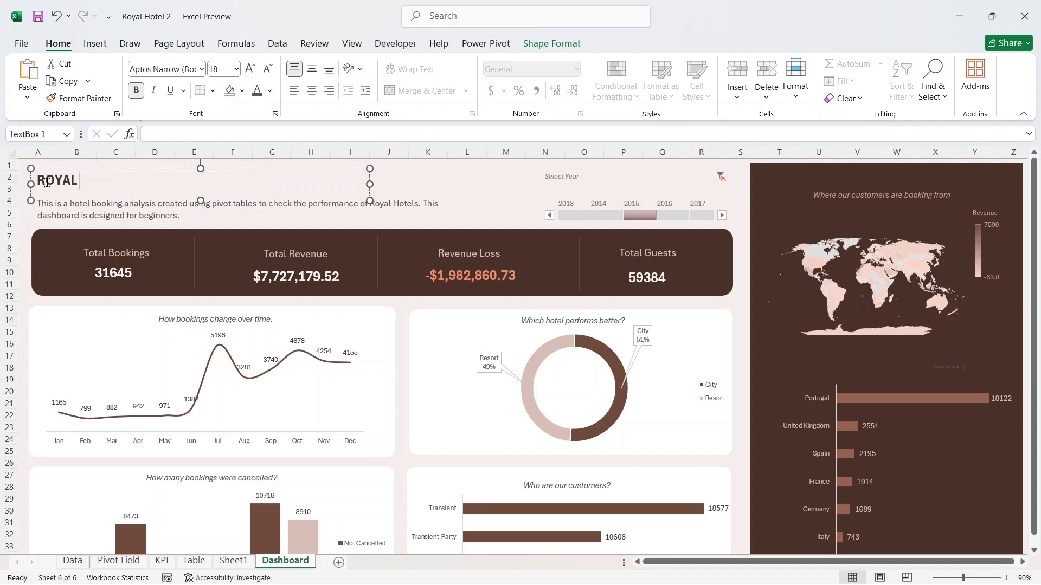
text( HOTEL OOKING)
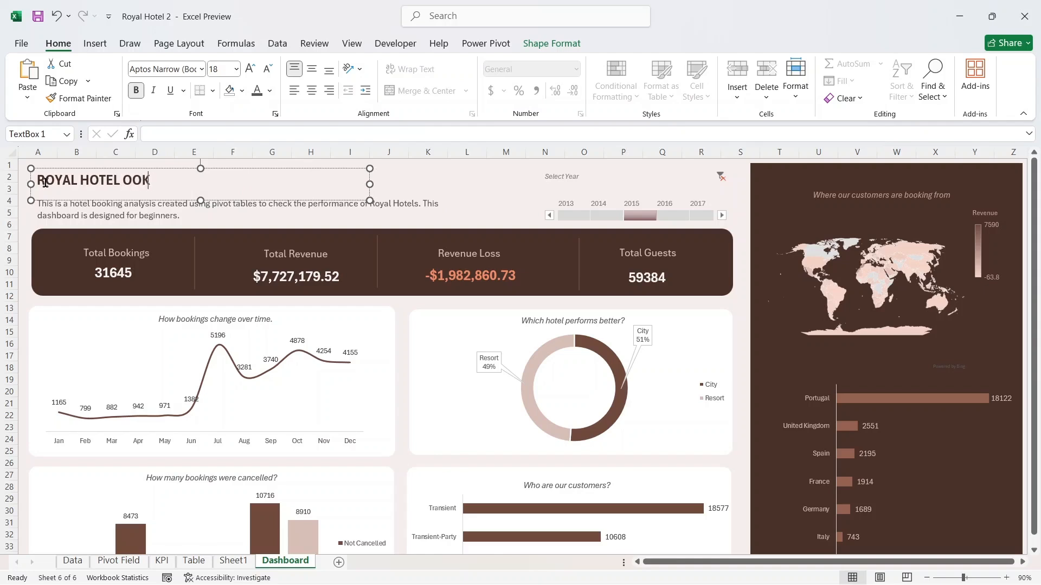
key(BackSpace)
key(BackSpace)
key(BackSpace)
key(BackSpace)
text(BOOKING ANALYSIS)
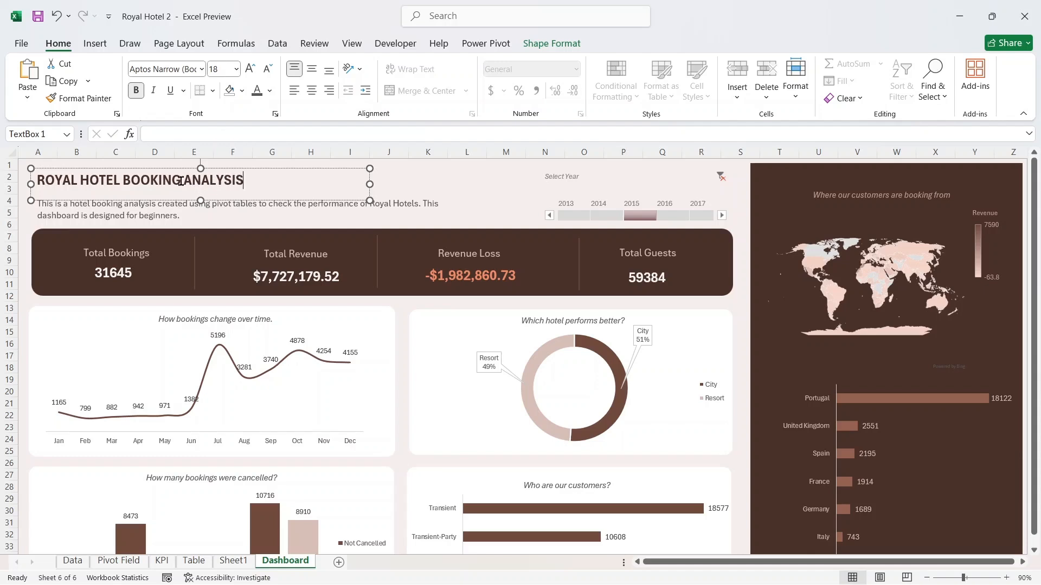
- Change "BOOKING" in the dashboard title to "PERFORMANCE" and shift the title box slightly right and down
drag(181, 181, 125, 186)
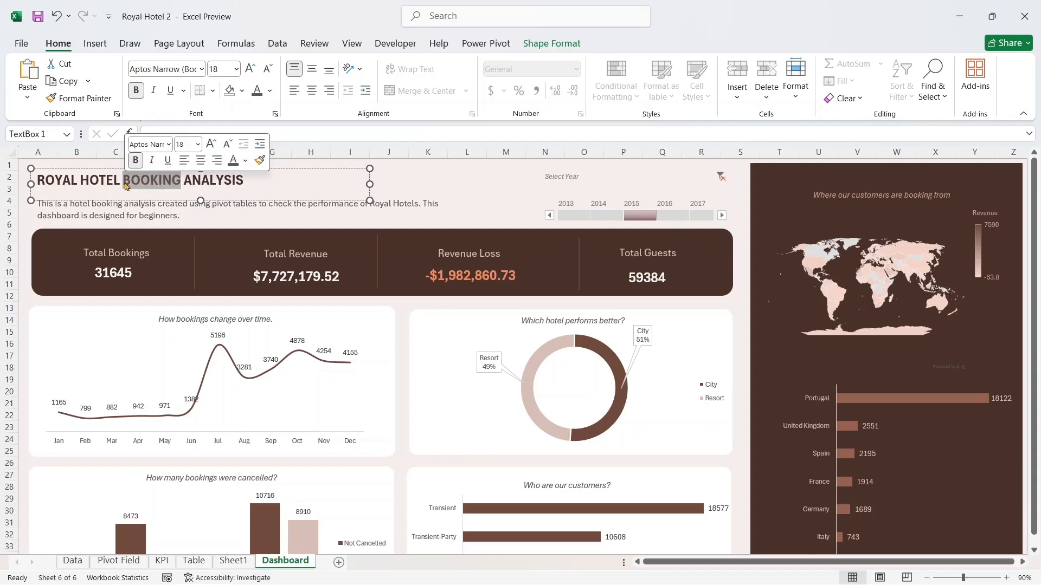
text(PERFORM)
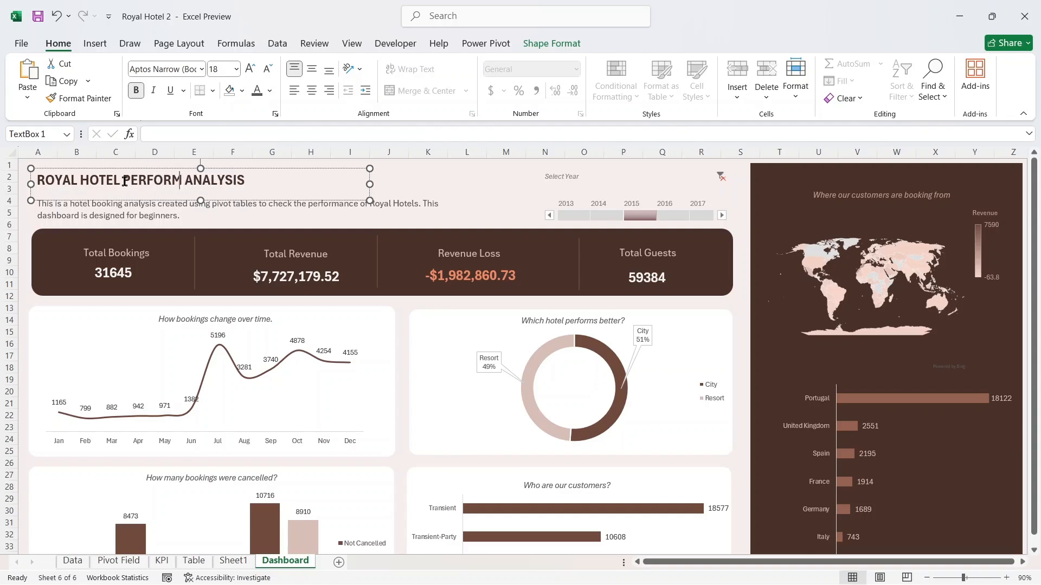
text(ANCE)
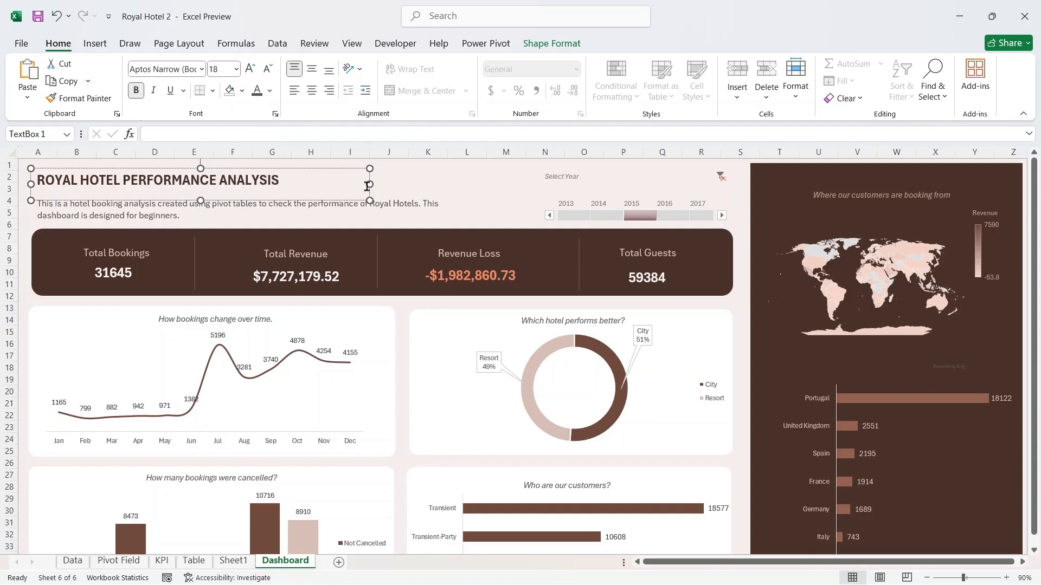
click(303, 171)
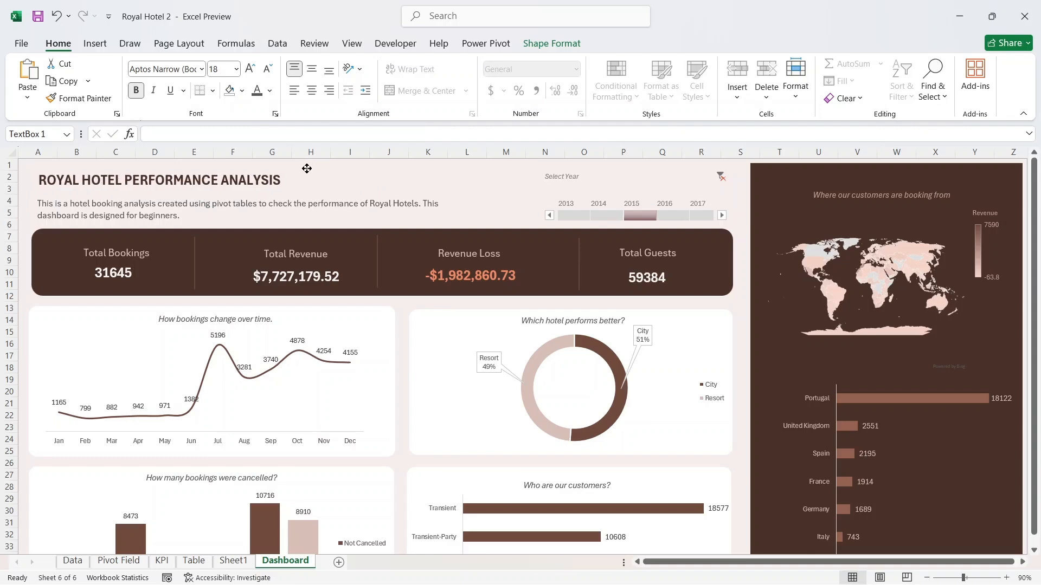
click(308, 171)
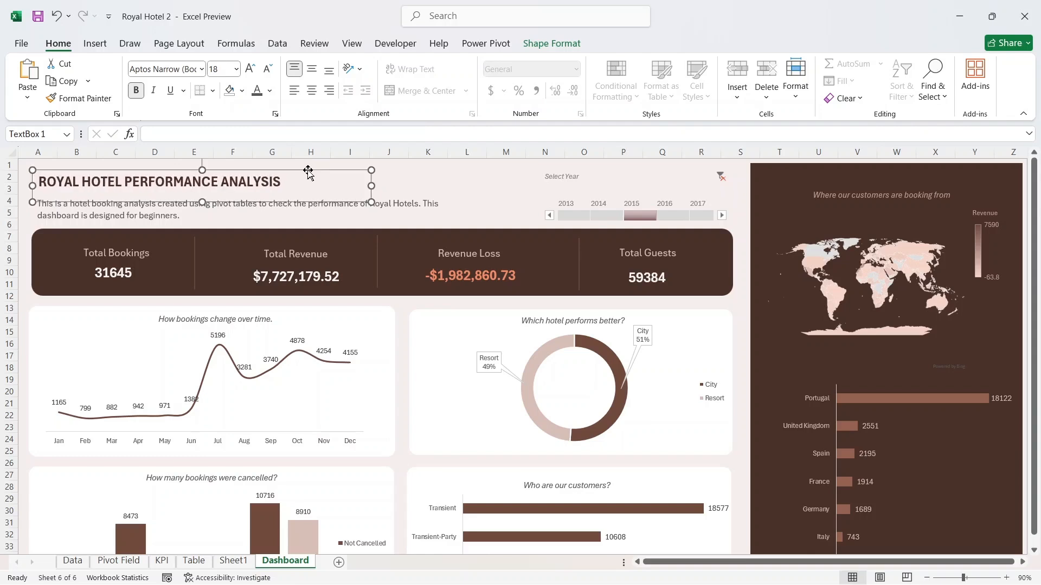
- Shift the subtitle and title boxes slightly right and widen the title box a little
click(189, 206)
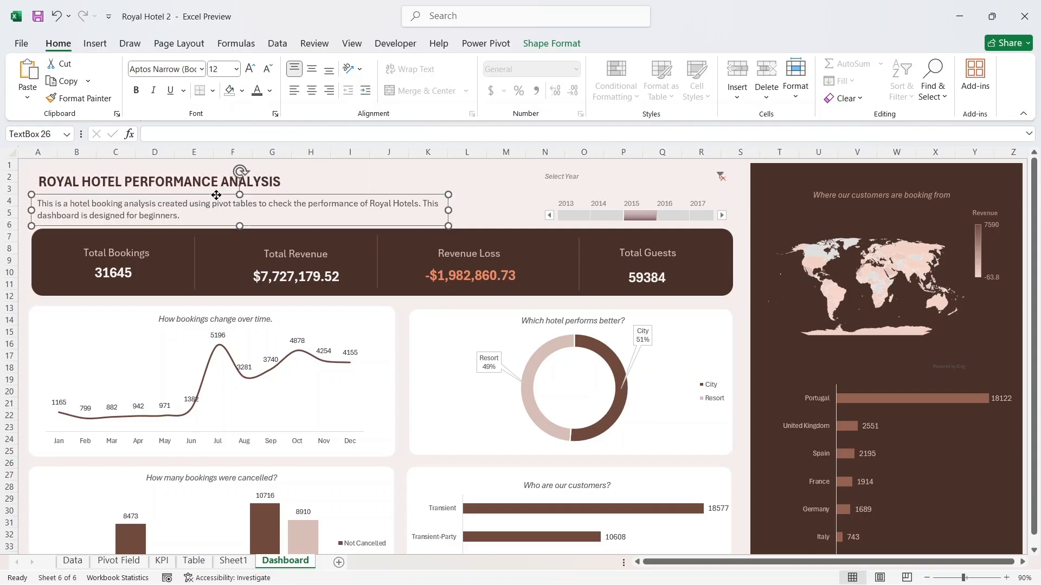
drag(214, 197, 245, 171)
click(227, 173)
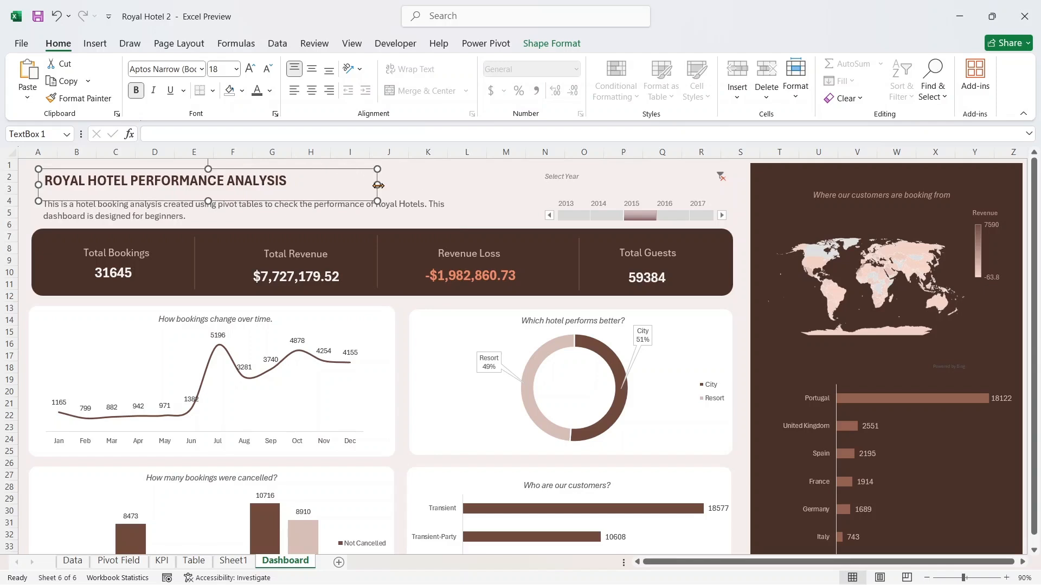
drag(378, 201, 392, 199)
click(425, 204)
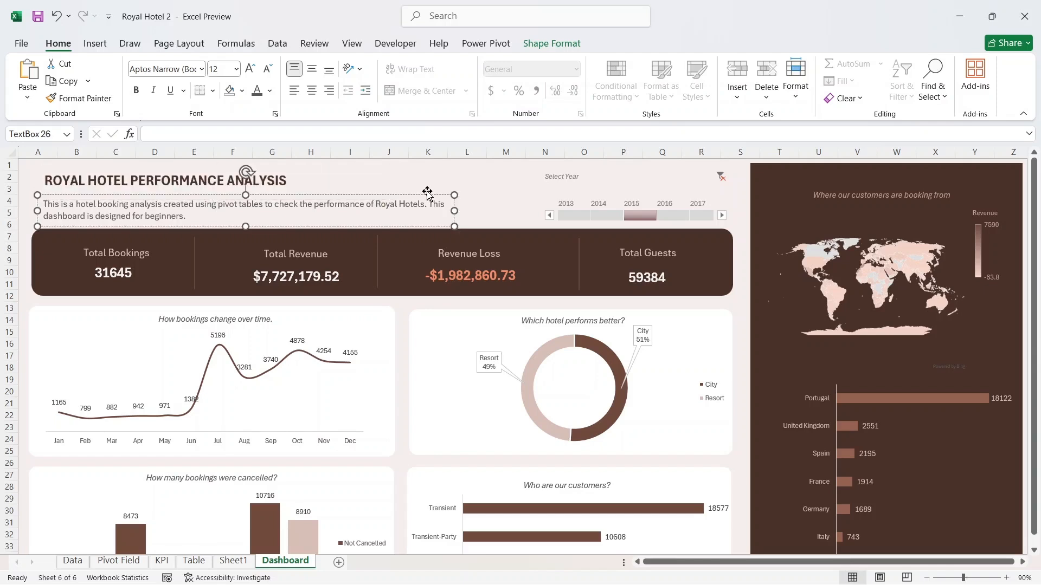
- Collapse the ribbon so that the whole dashboard fits on screen, and deselect the subtitle box
click(1022, 115)
click(528, 111)
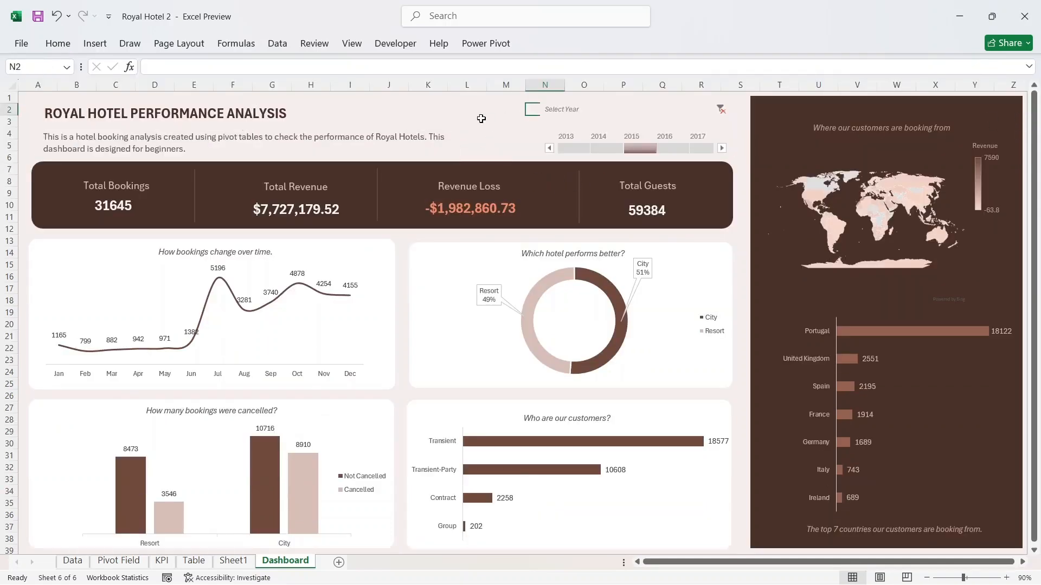
click(458, 119)
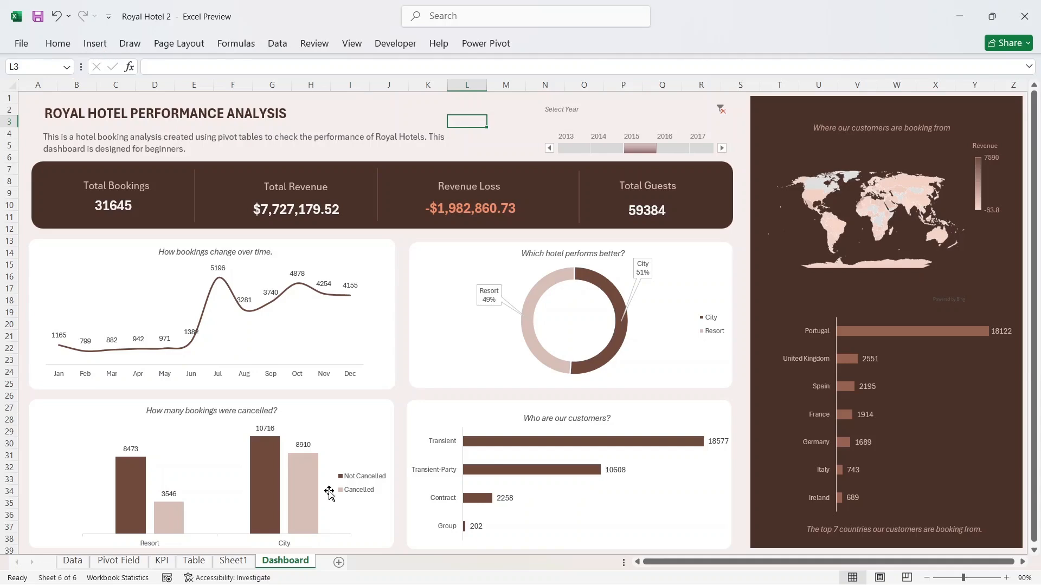
key(Page_Down)
drag(1034, 227, 1037, 117)
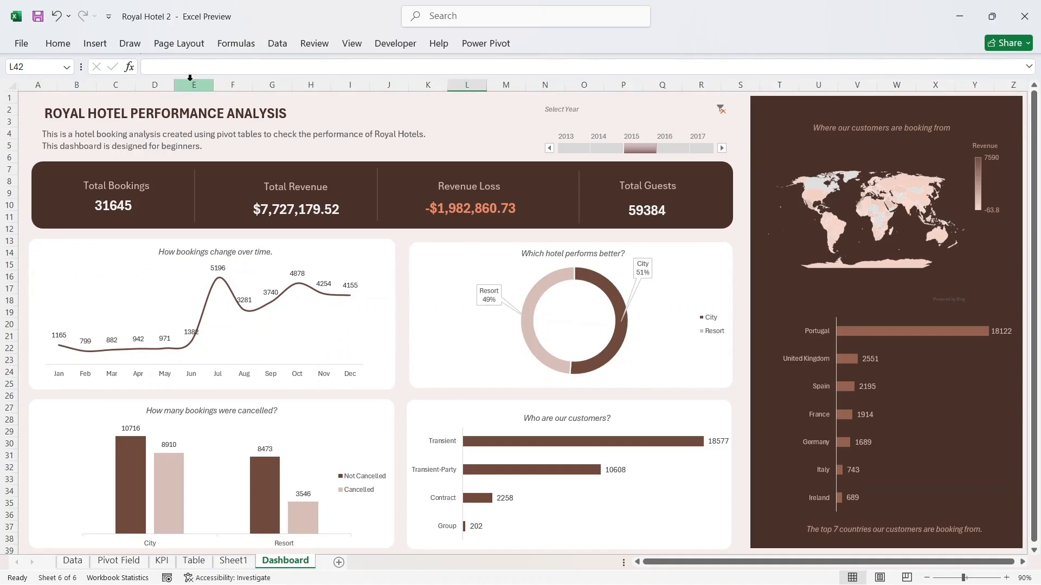
click(94, 45)
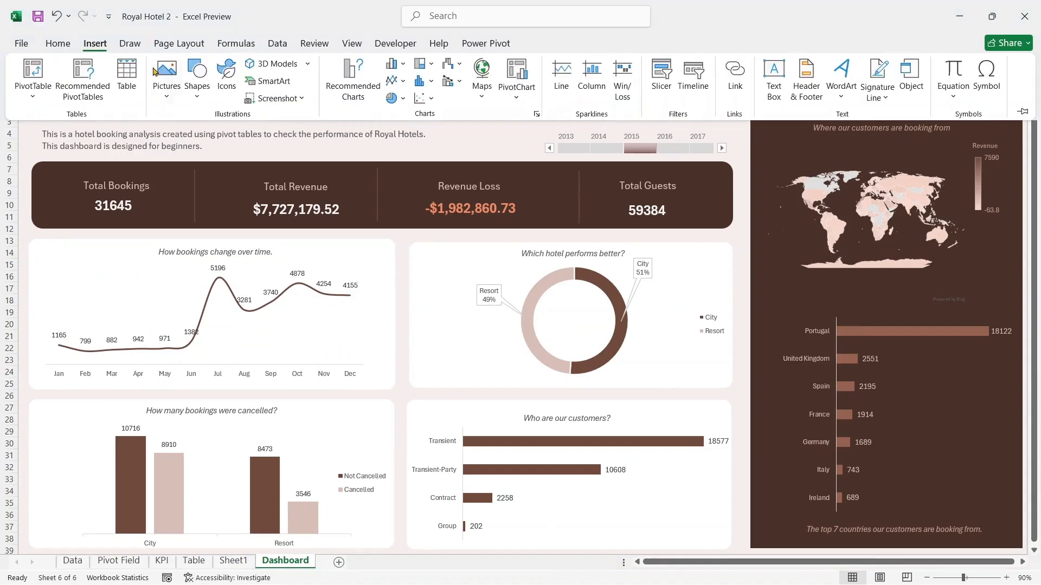
click(169, 89)
mouse_move(214, 141)
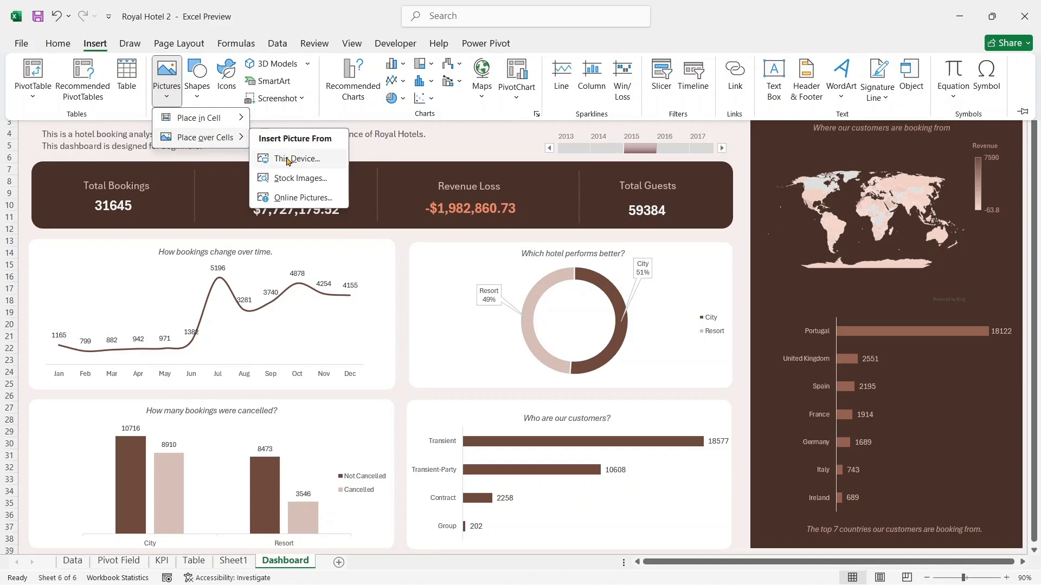
click(288, 160)
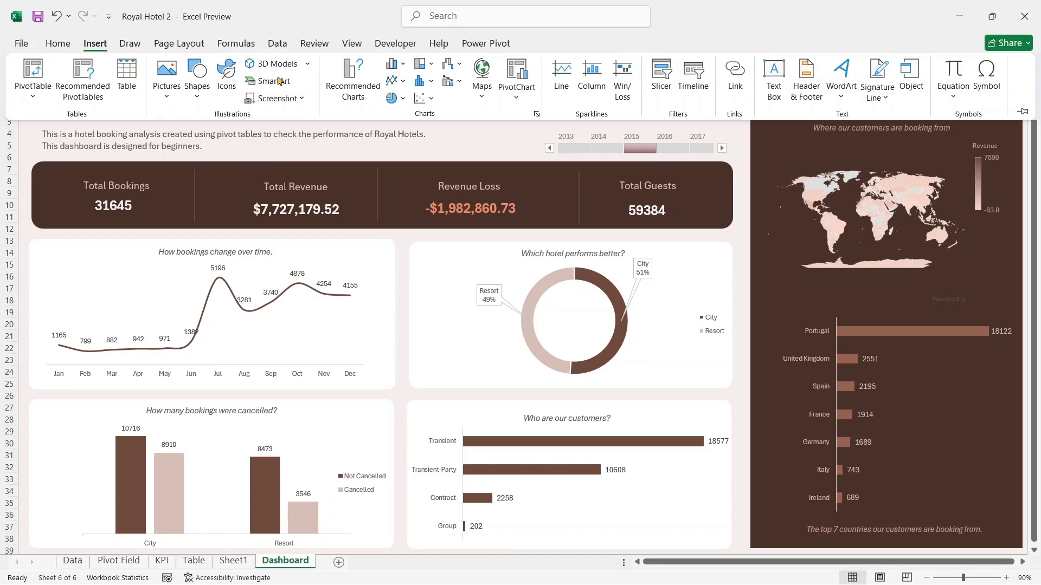
key(Escape)
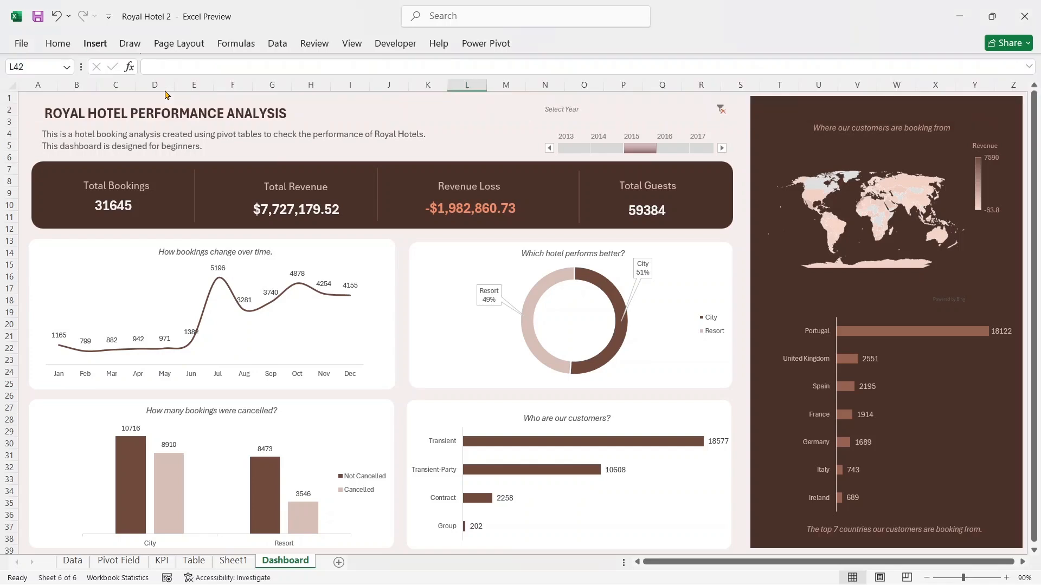
- Start inserting a picture from this device and browse to the Documents > ICONS > Icons folder
key(alt+n)
key(p)
key(d)
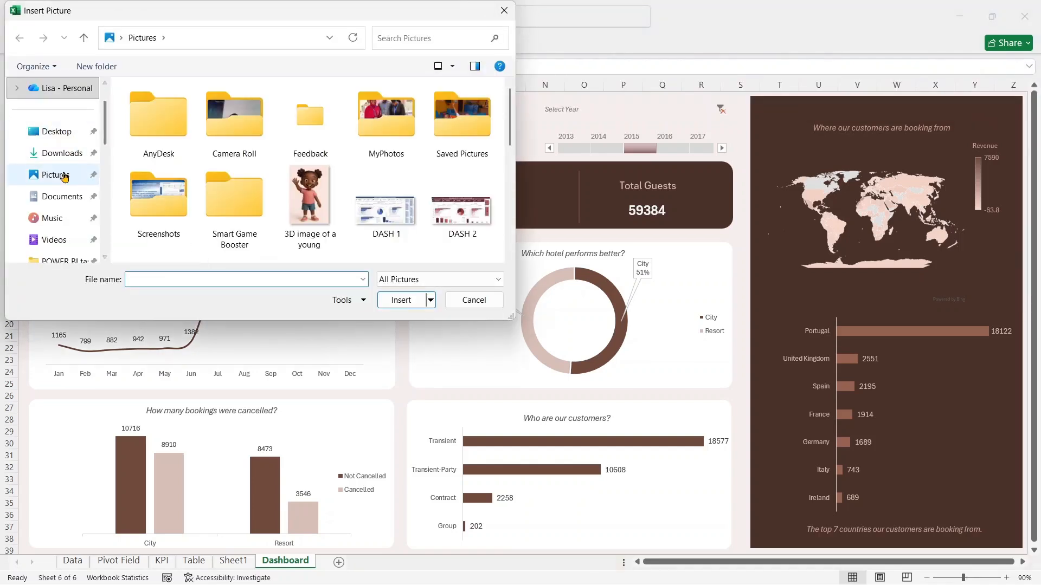
click(70, 200)
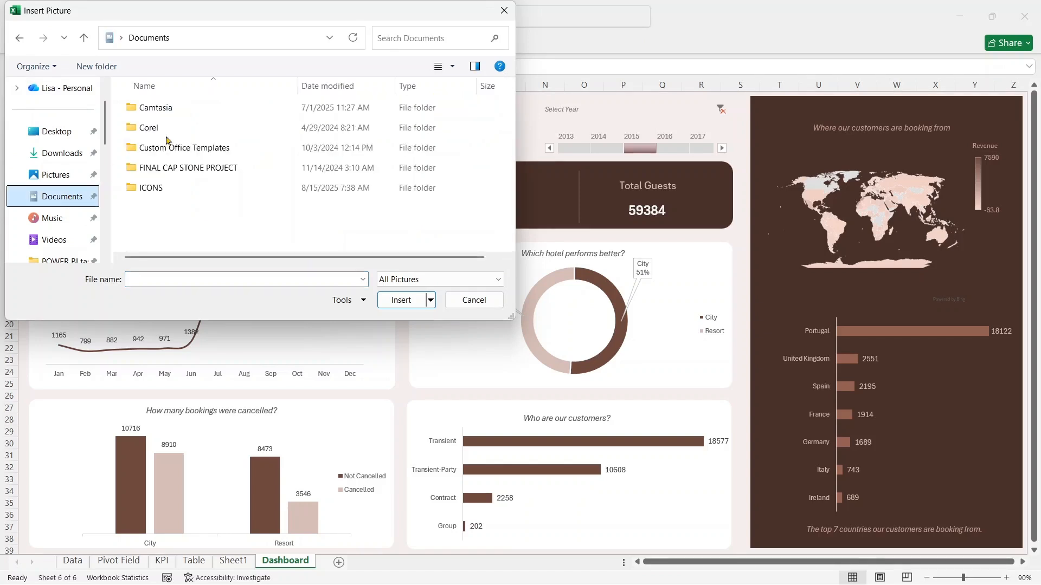
double_click(157, 188)
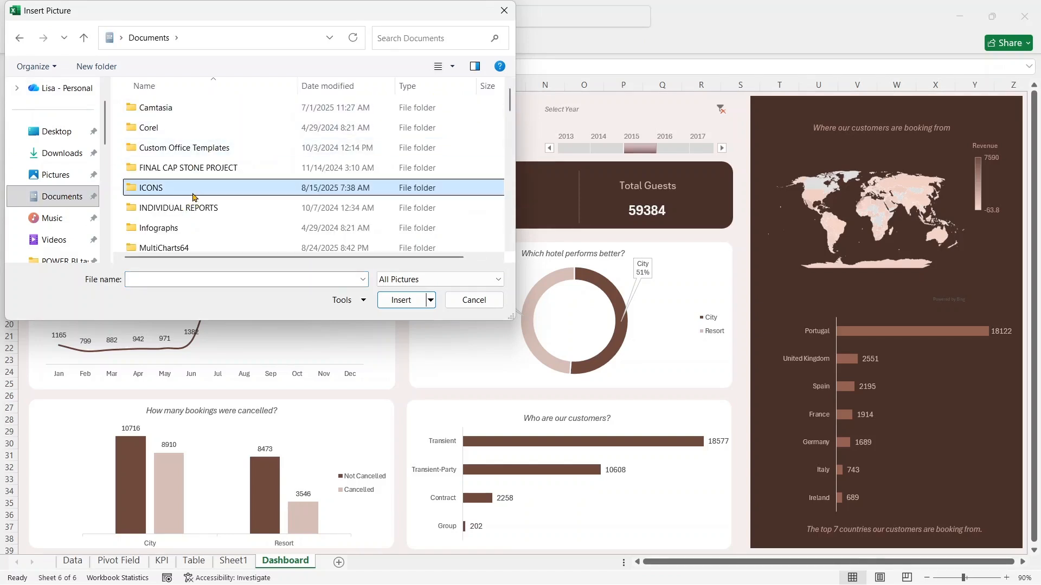
click(169, 130)
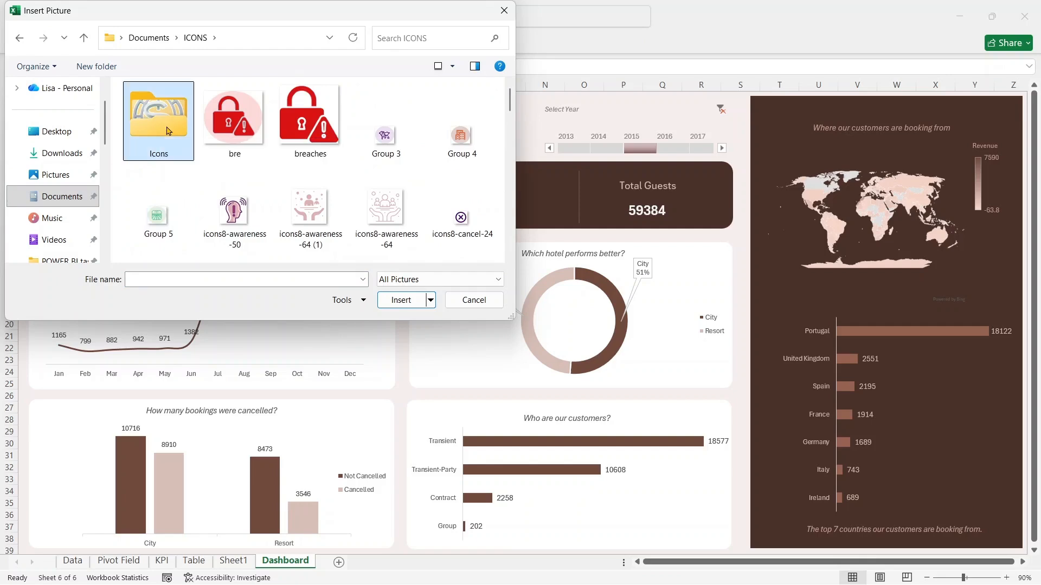
double_click(169, 131)
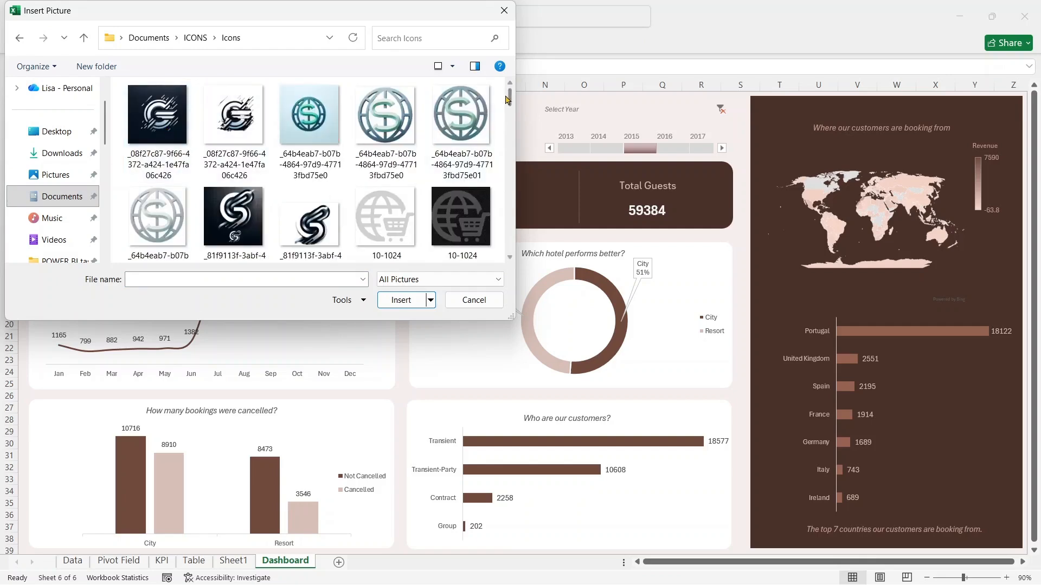
- Insert the blue flying dove picture pngtree-flying-dove-bird-symbol-png-image_9001153 into the dashboard
drag(509, 100, 480, 103)
scroll(479, 97, down, 5)
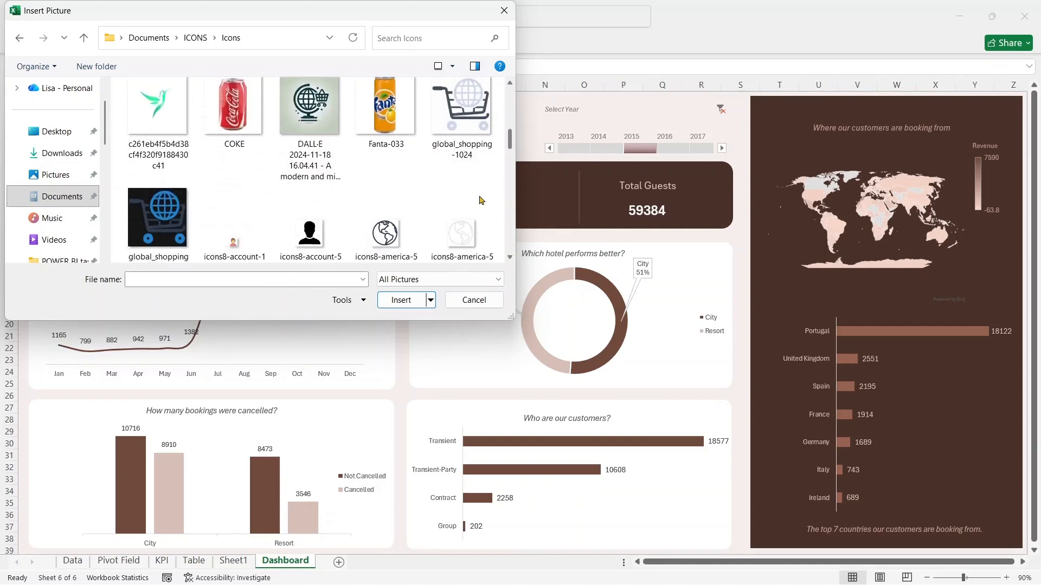
scroll(479, 201, down, 5)
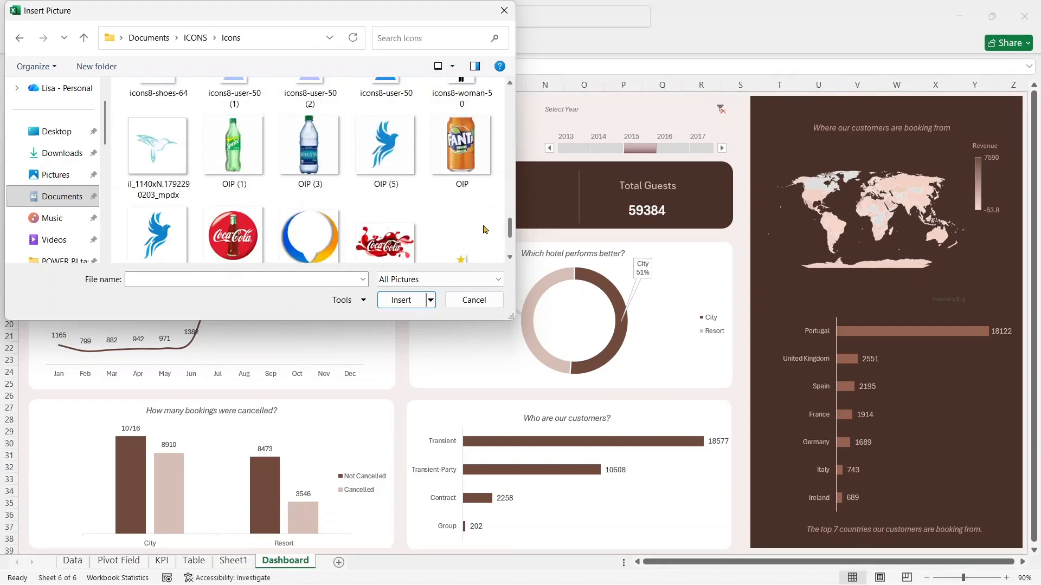
scroll(485, 229, down, 1)
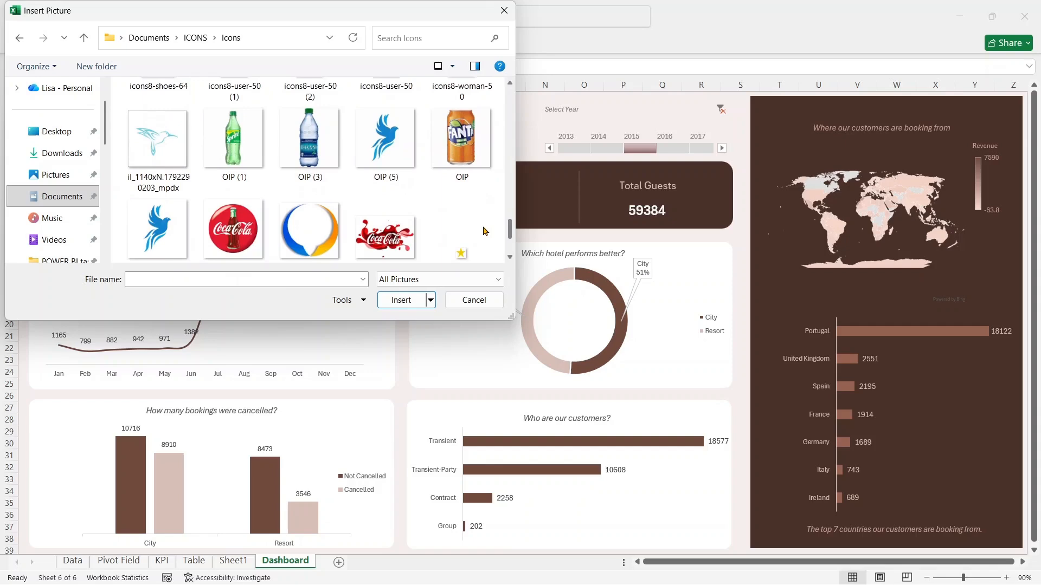
click(153, 213)
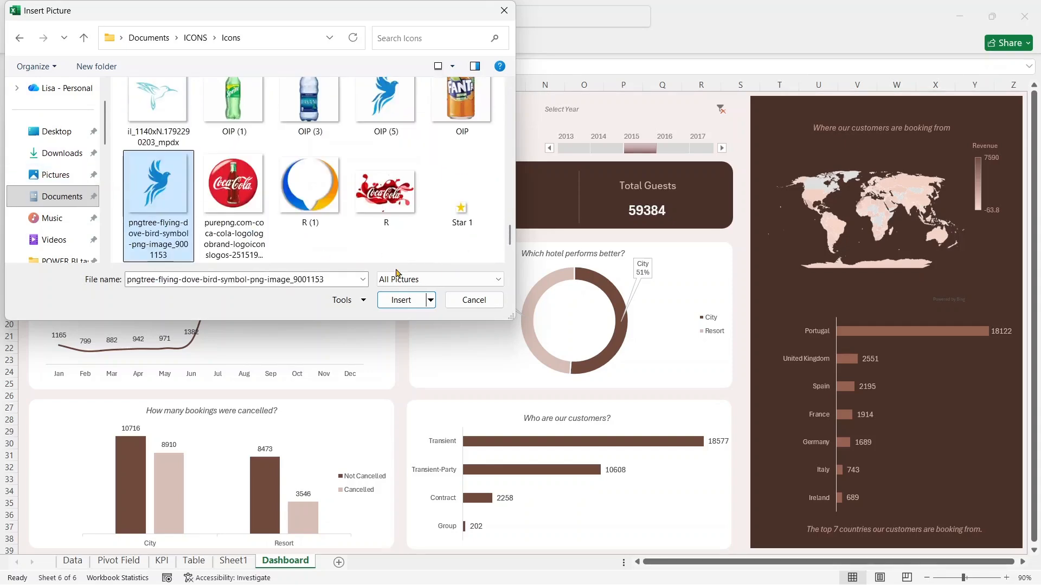
click(401, 300)
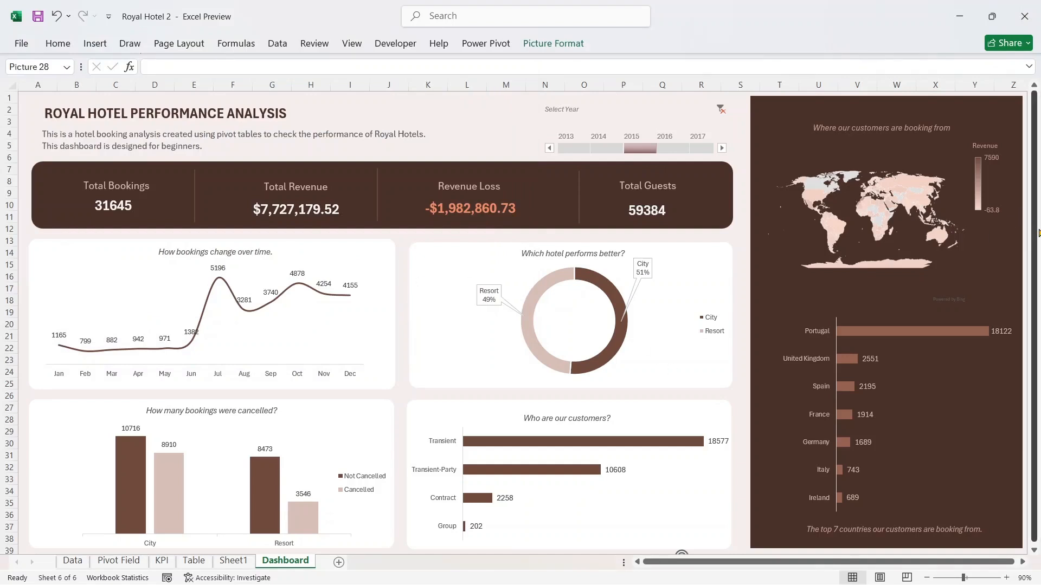
- Move the inserted dove picture up from below the dashboard onto the chart area
scroll(1036, 395, down, 1)
scroll(1034, 551, down, 5)
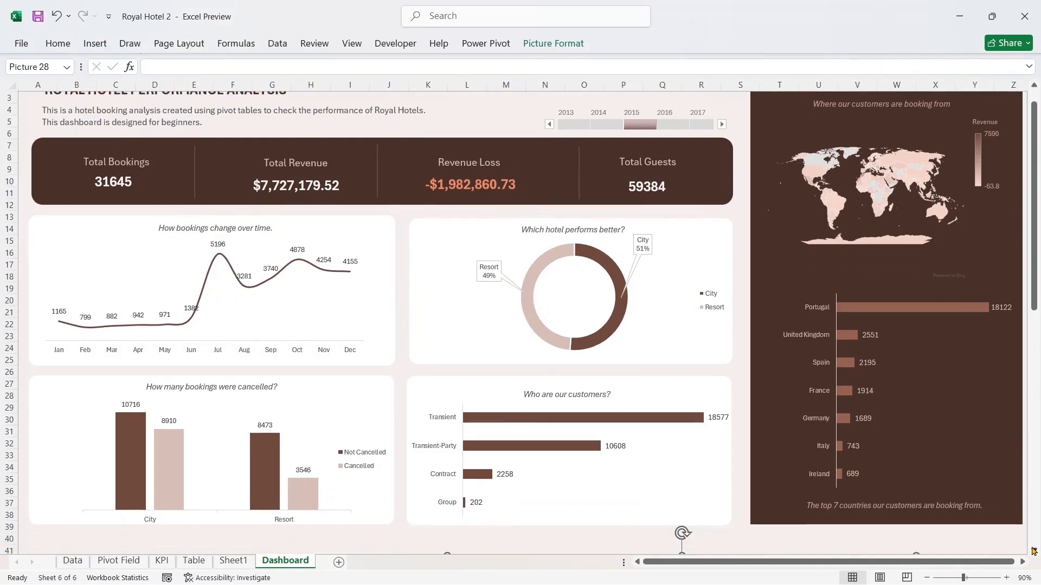
drag(857, 459, 696, 123)
click(1036, 326)
drag(1035, 325, 1035, 320)
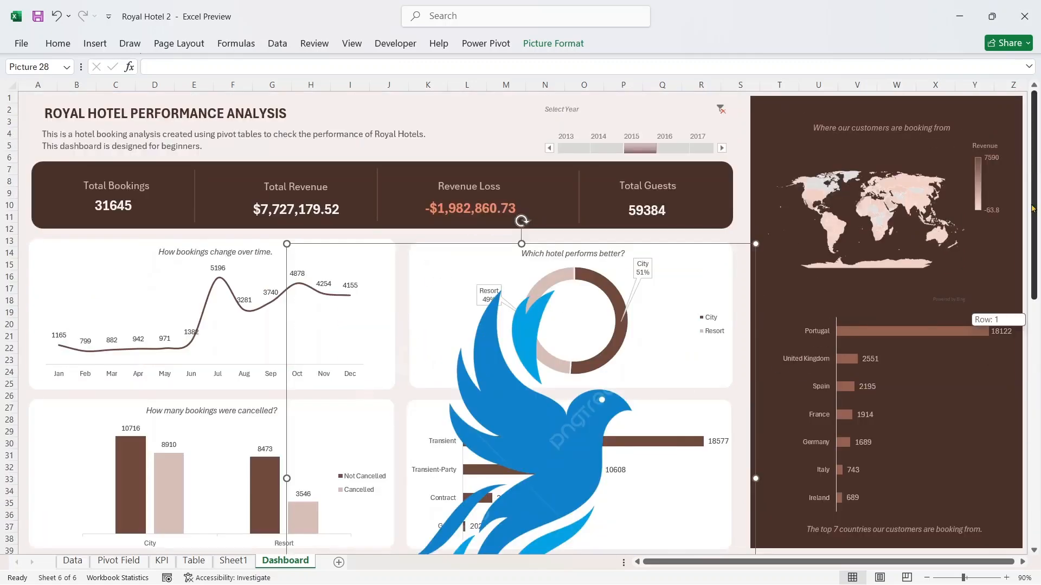
- Shrink the dove picture to icon size and place it in the dashboard's upper corner at the start of the title
drag(754, 244, 633, 357)
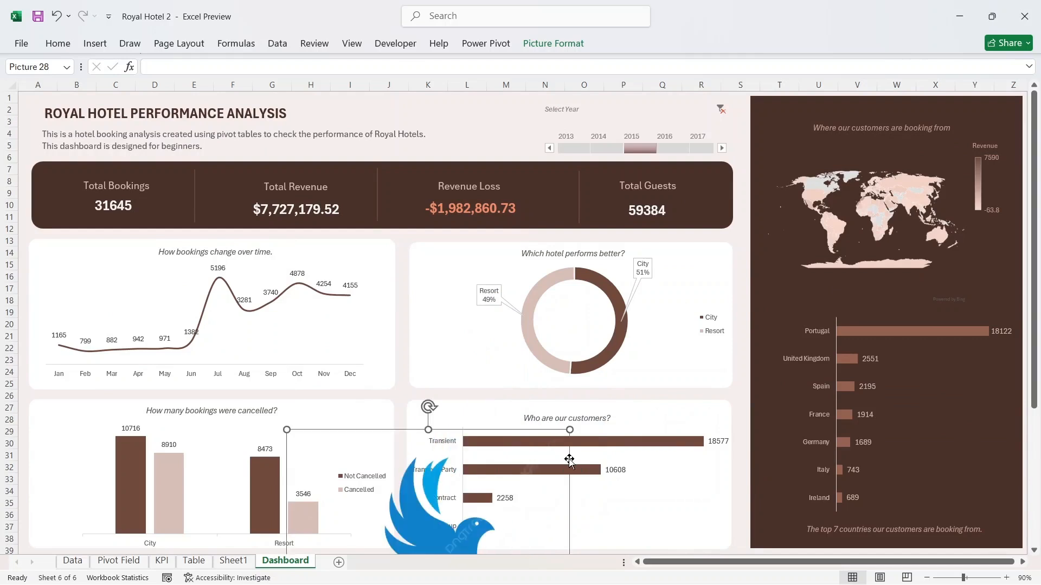
drag(535, 448, 400, 170)
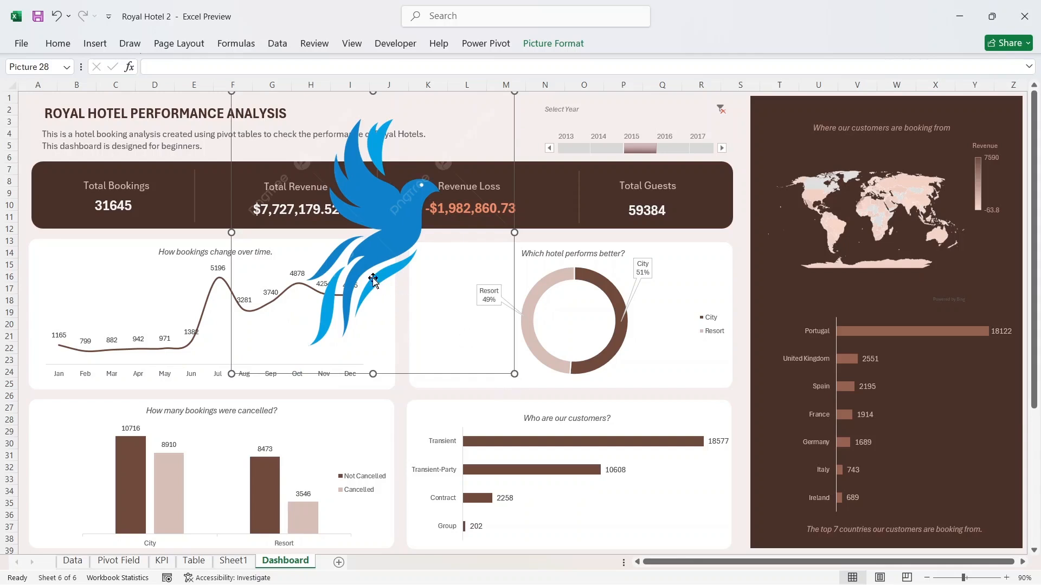
drag(514, 374, 5, 144)
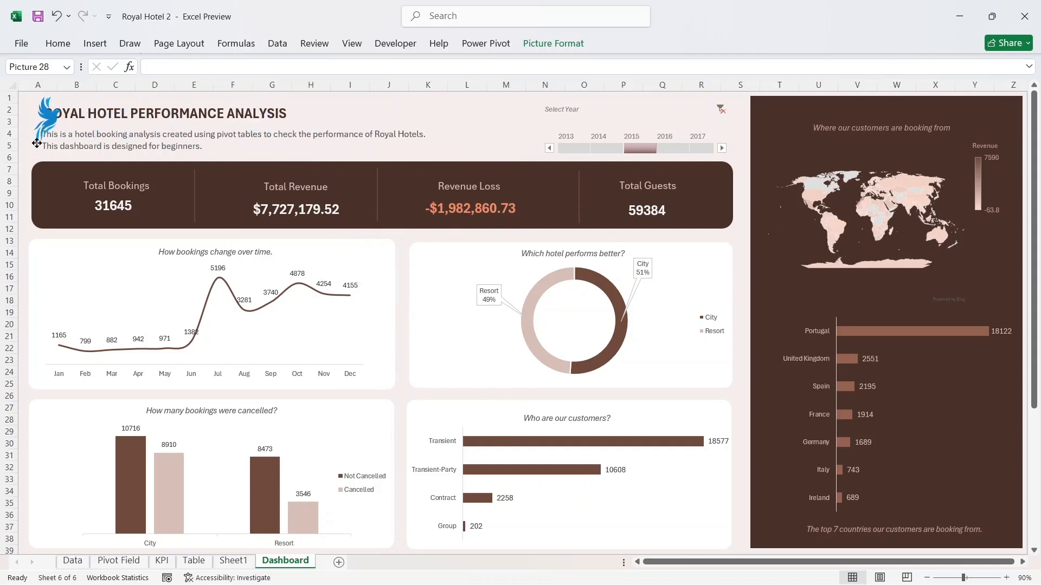
drag(79, 152, 64, 138)
- Move the title and subtitle boxes right to make room for the dove logo, and nudge the logo slightly right
click(137, 119)
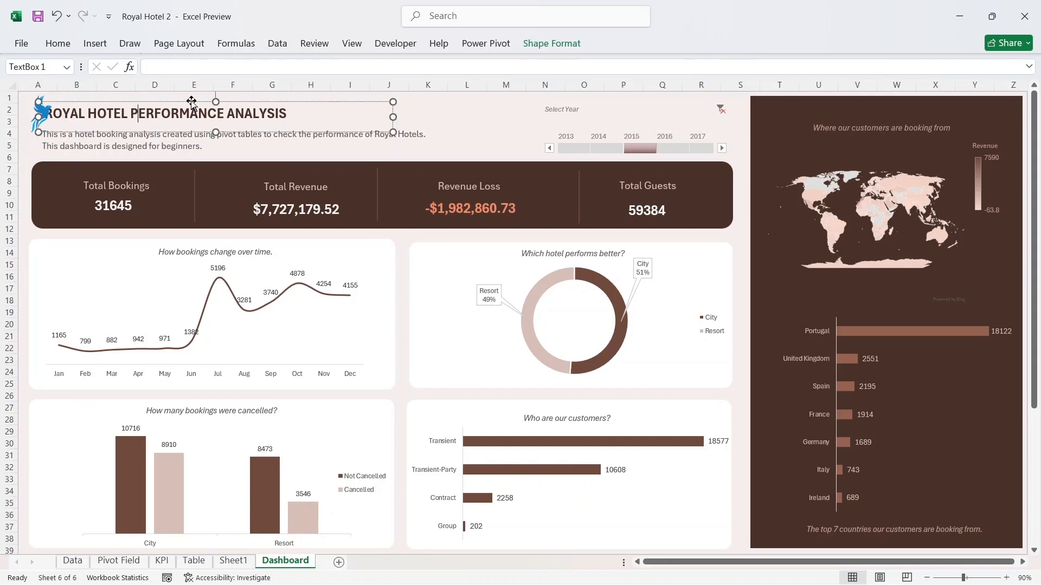
drag(192, 100, 218, 99)
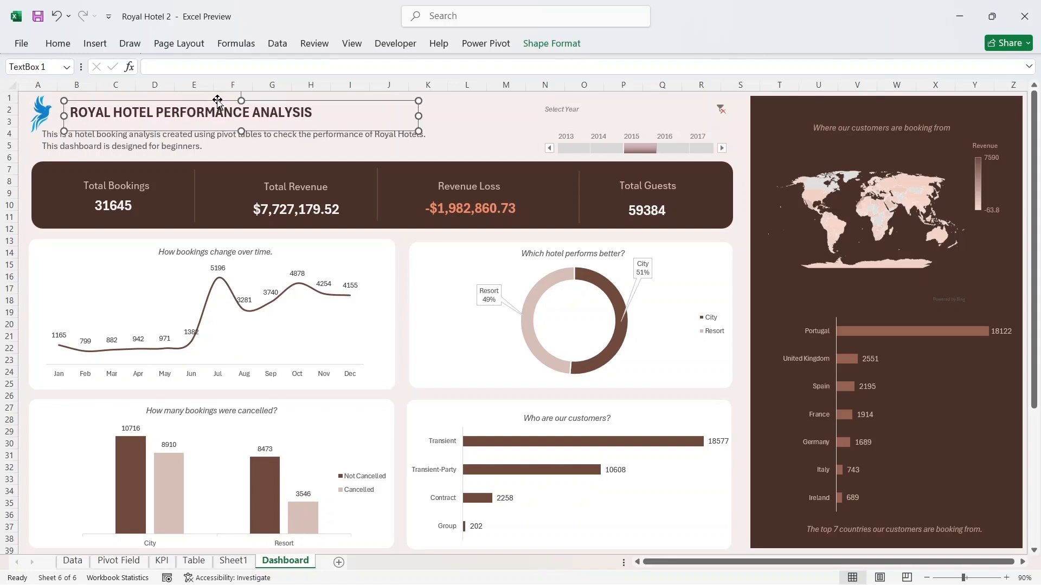
drag(47, 114, 53, 108)
click(99, 134)
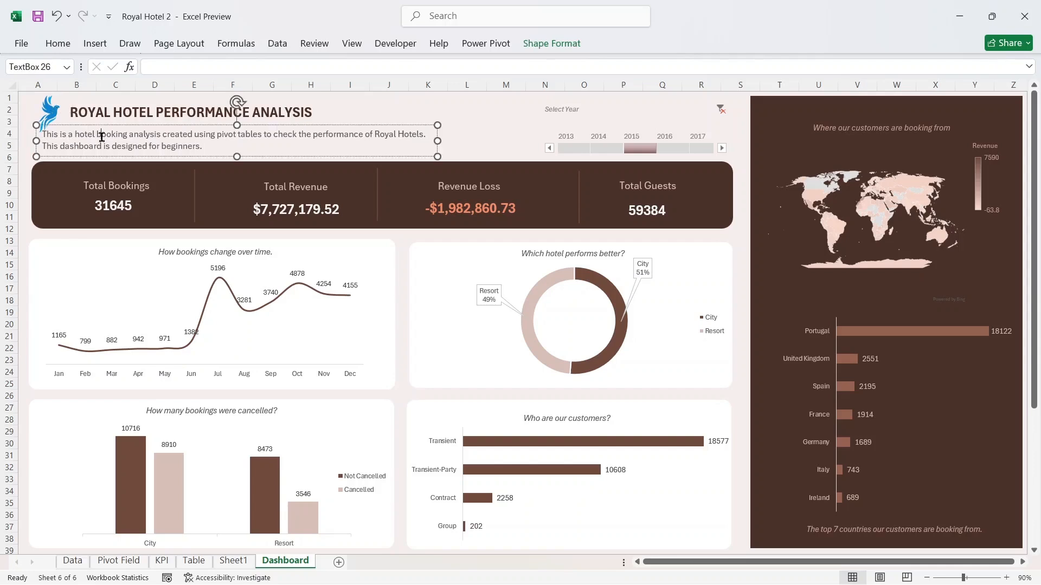
drag(115, 127, 135, 128)
- Reduce the dove logo's height to about 0.61 inch and fine-tune the positions of the subtitle and title beside it
click(49, 133)
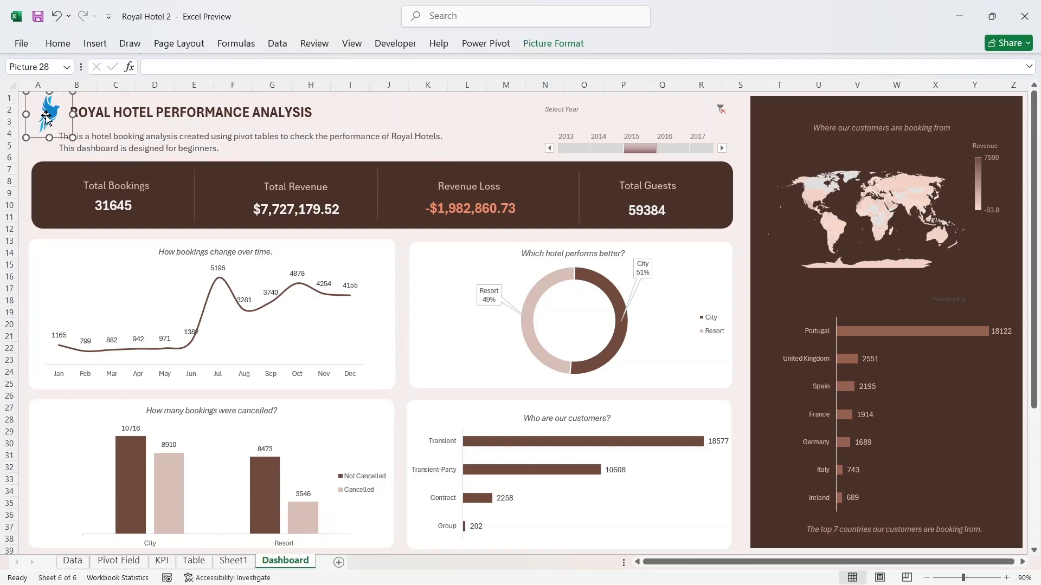
mouse_move(49, 136)
mouse_down()
mouse_move(49, 156)
mouse_move(44, 117)
mouse_up()
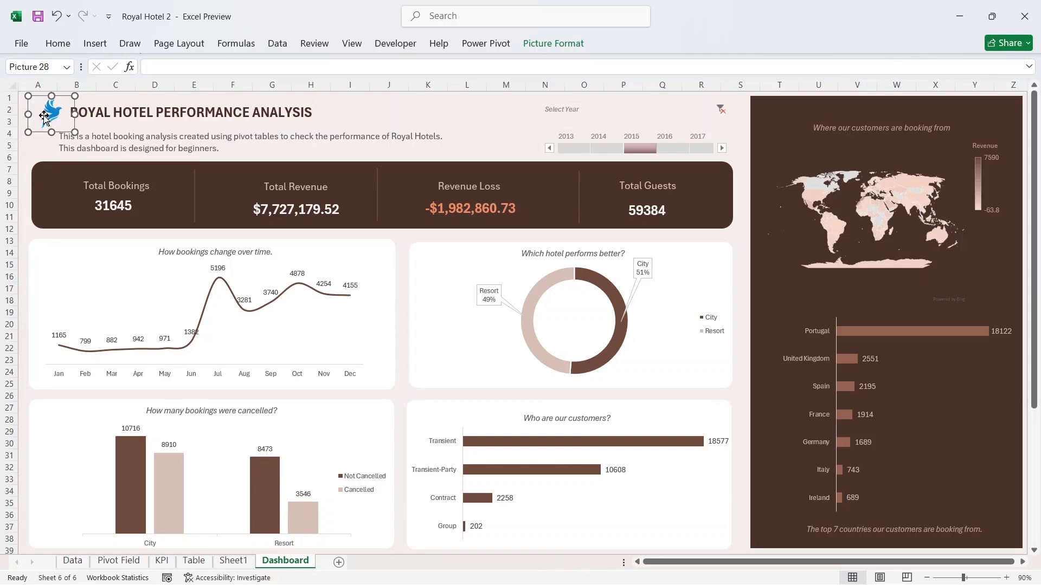
click(86, 129)
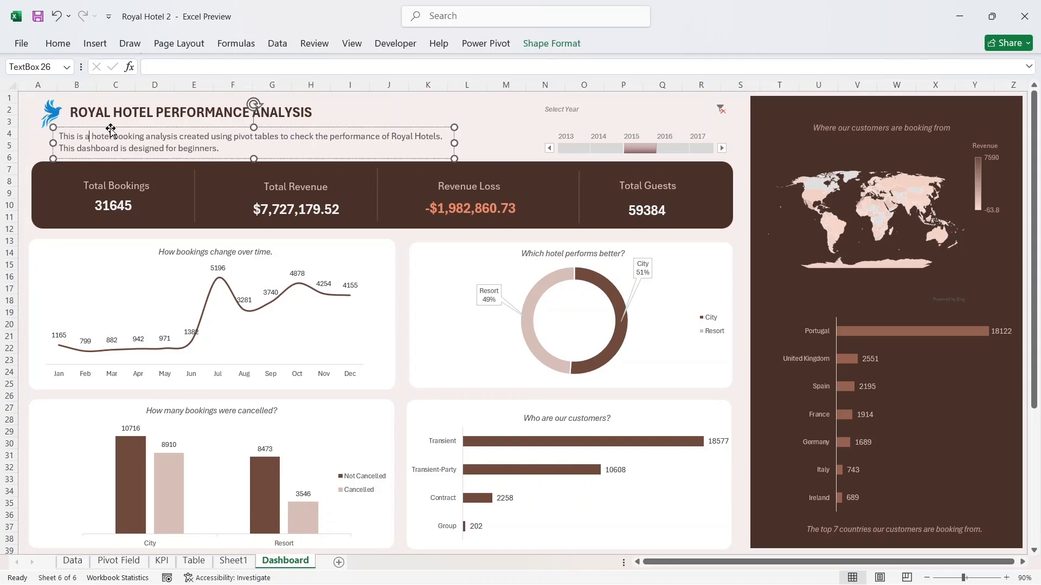
drag(111, 131, 122, 101)
click(113, 111)
- Recolor the dove logo with the dark reddish-brown variation to match the dashboard theme
click(51, 114)
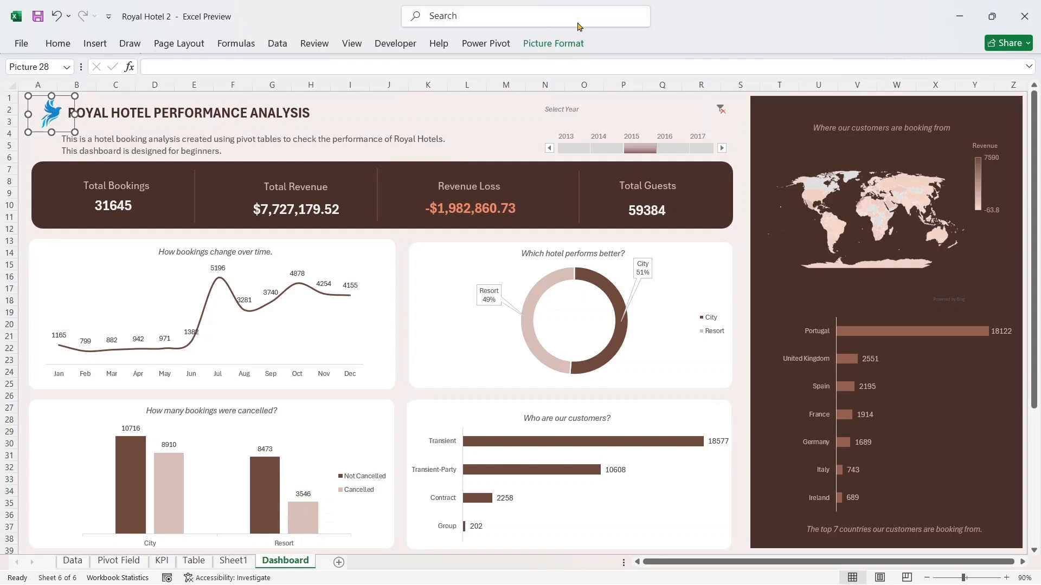
click(567, 46)
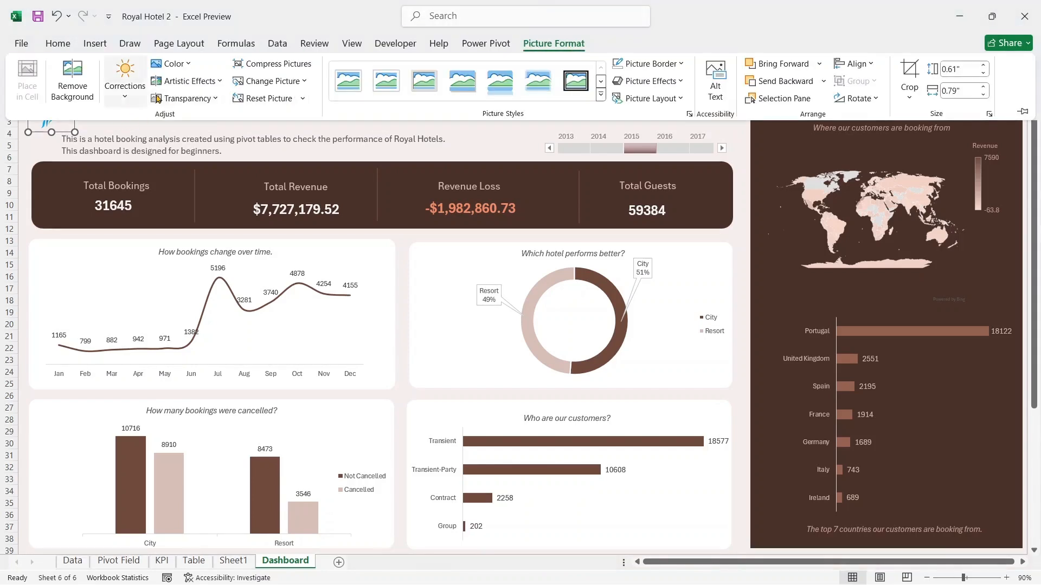
click(192, 68)
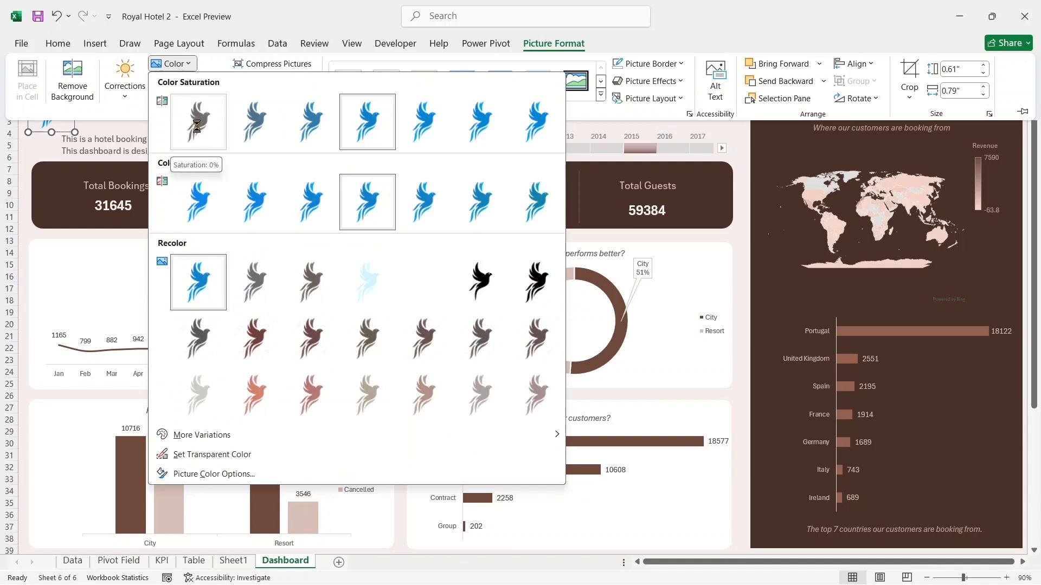
click(251, 333)
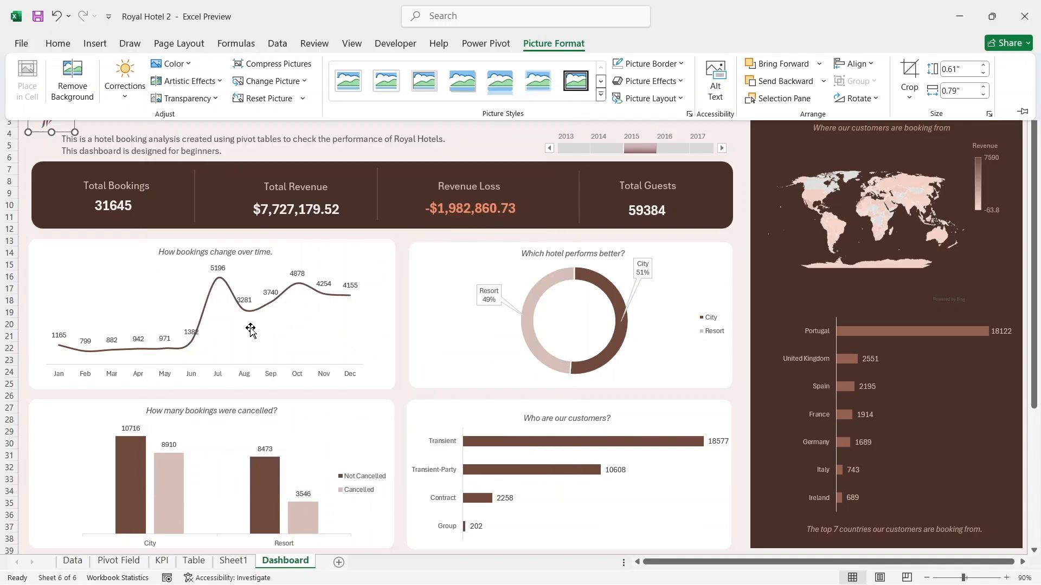
- Enlarge the dove logo to span the title and subtitle height, and move it left clear of the text
click(475, 139)
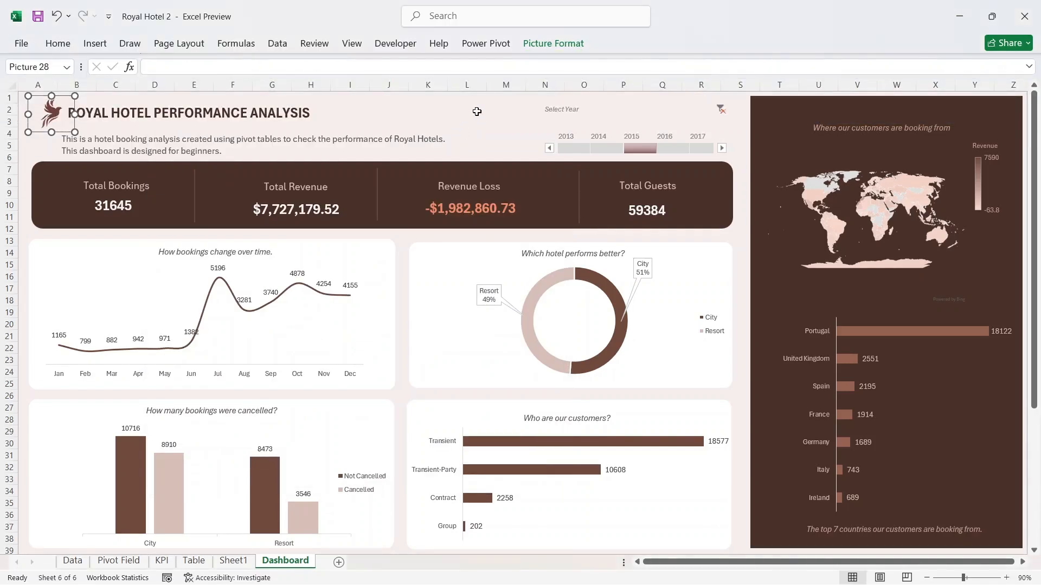
click(477, 112)
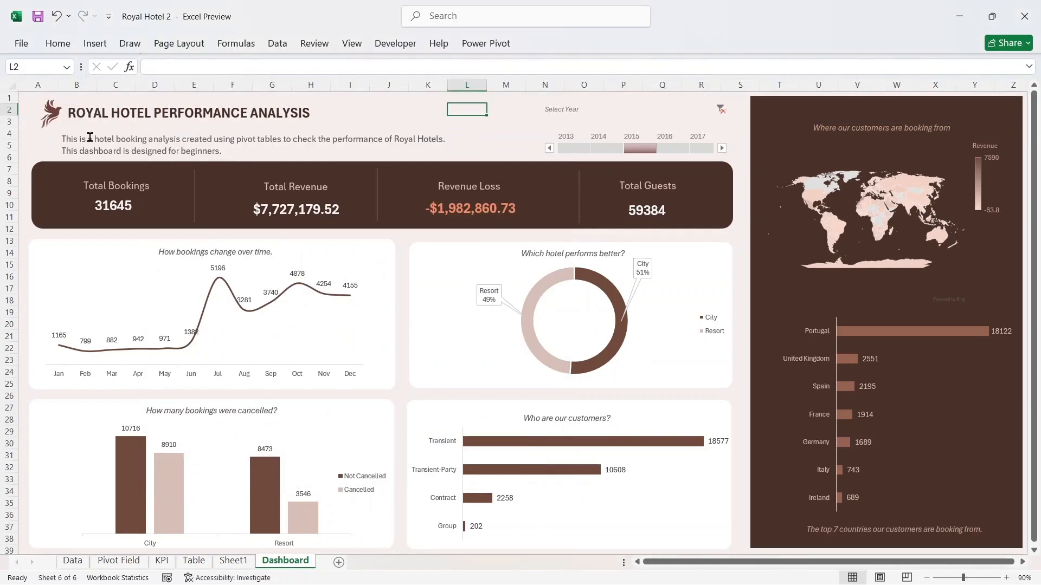
click(49, 116)
drag(50, 141, 51, 162)
mouse_move(29, 129)
mouse_down()
mouse_move(9, 125)
mouse_move(91, 129)
mouse_move(30, 121)
mouse_up()
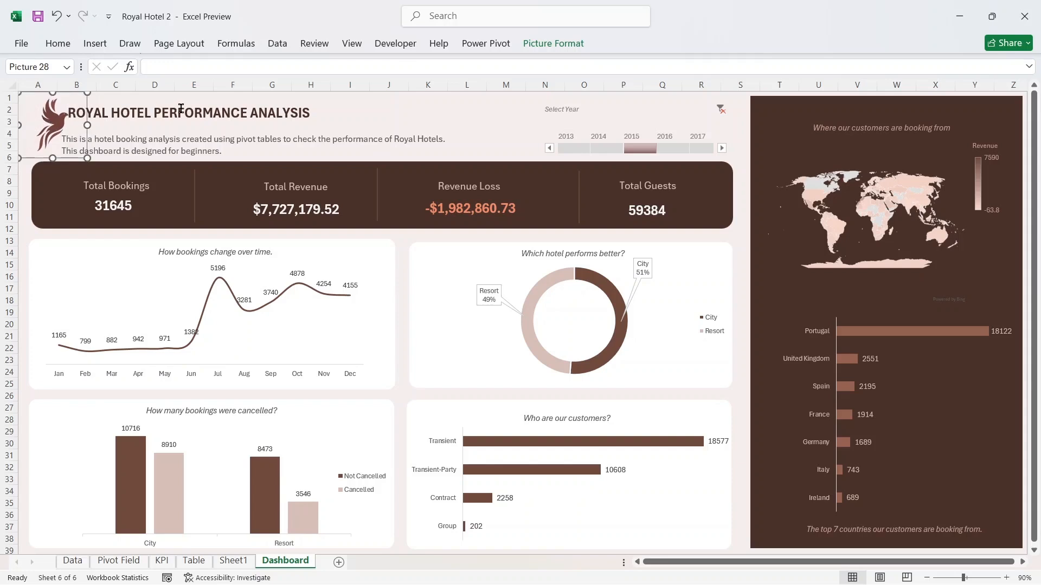
click(181, 108)
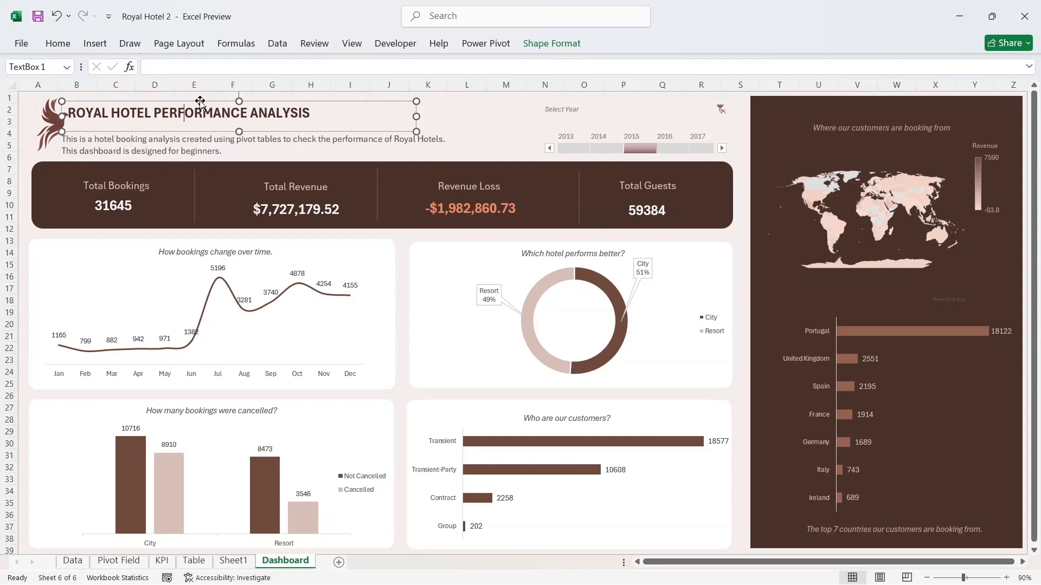
click(43, 134)
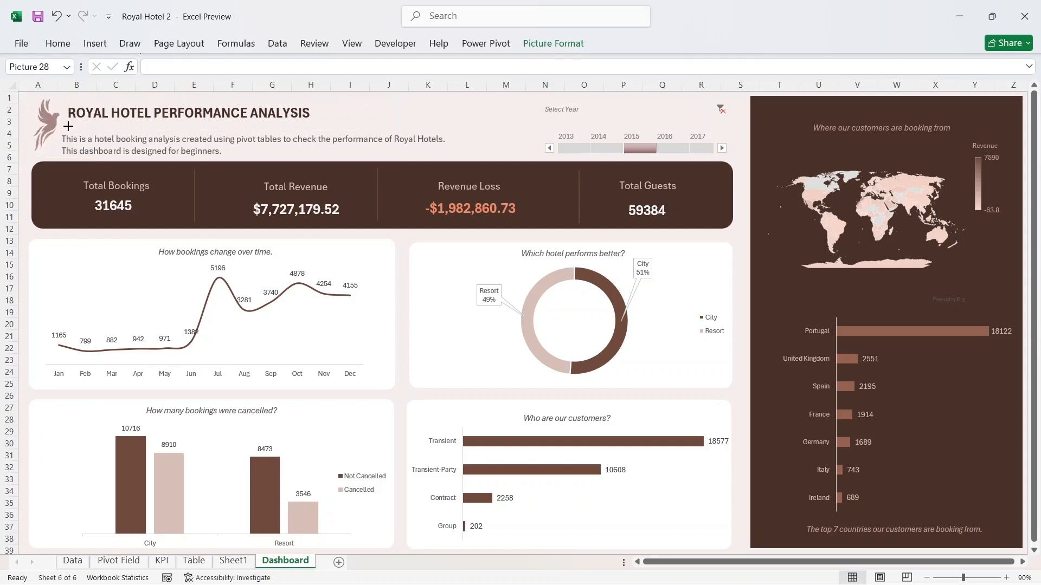
drag(66, 126, 66, 126)
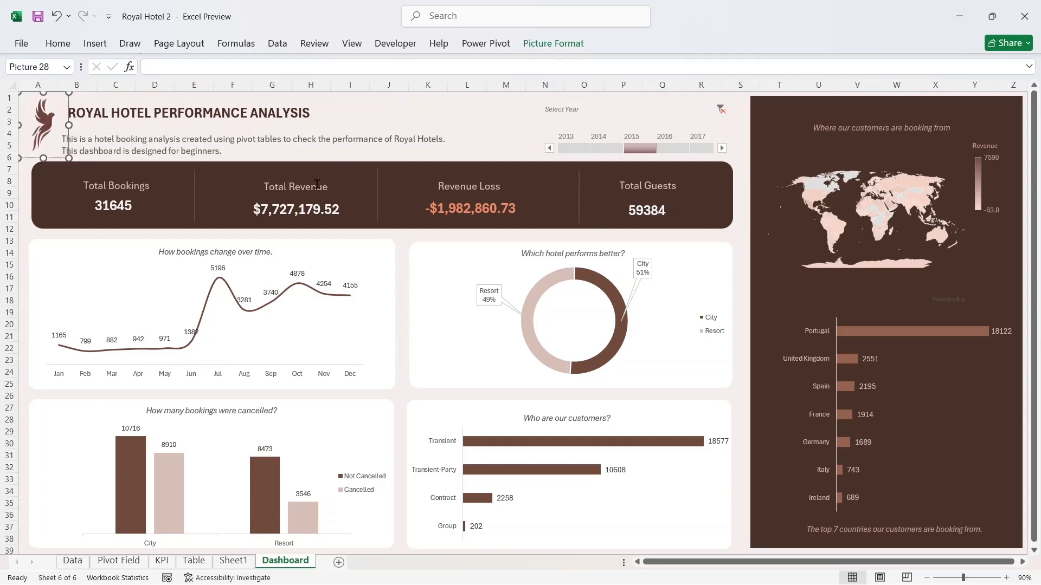
click(480, 131)
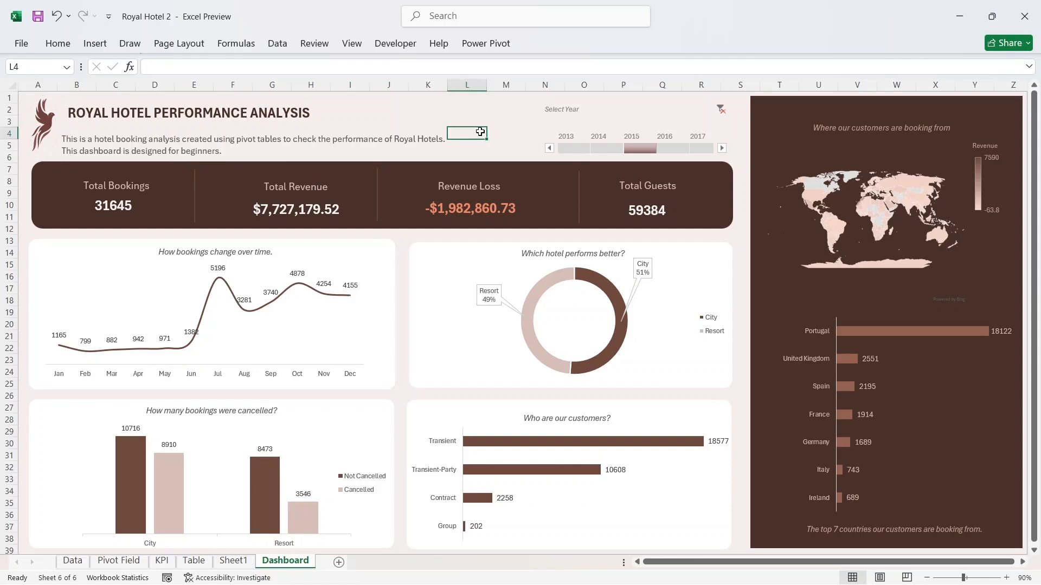
- Start inserting pictures from this device over the cells and browse the ICONS folder for KPI icons
click(95, 44)
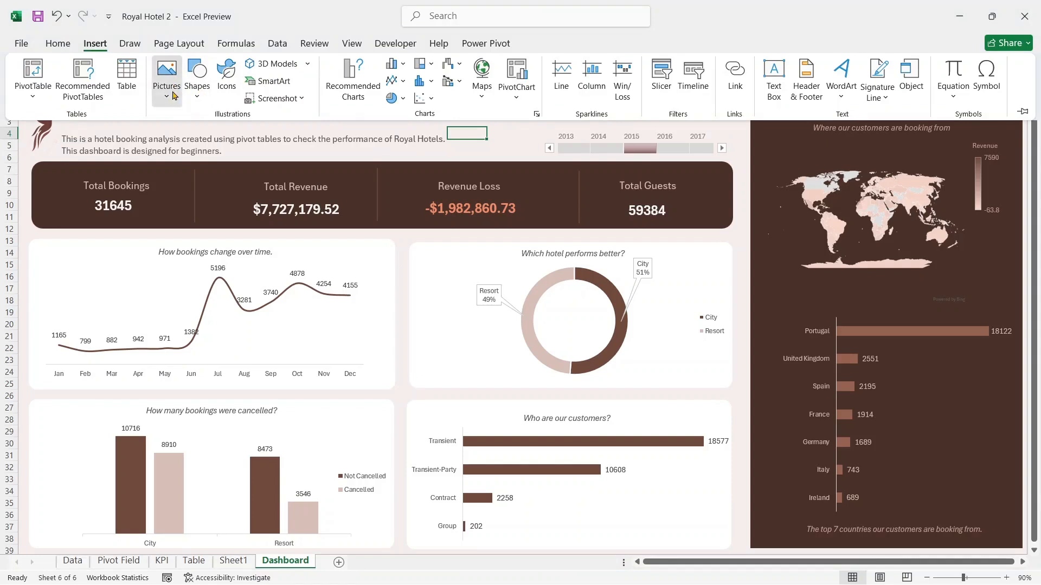
click(173, 95)
mouse_move(222, 137)
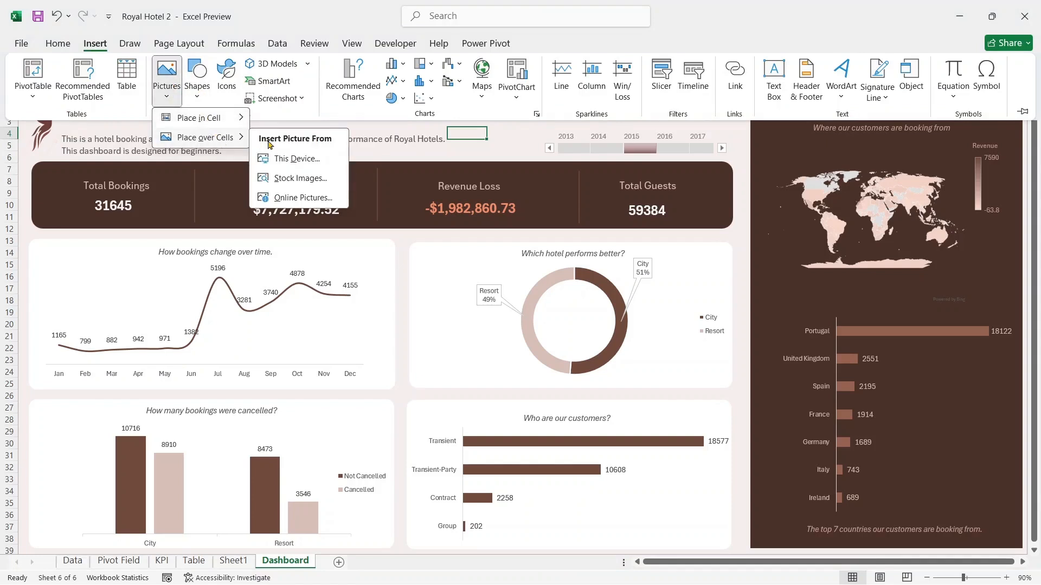
click(274, 164)
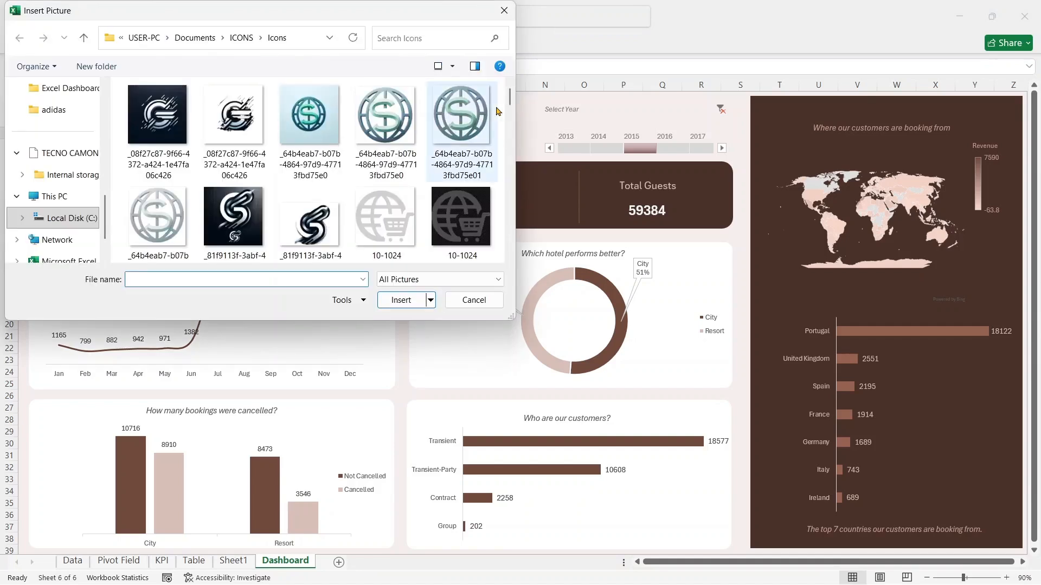
click(237, 39)
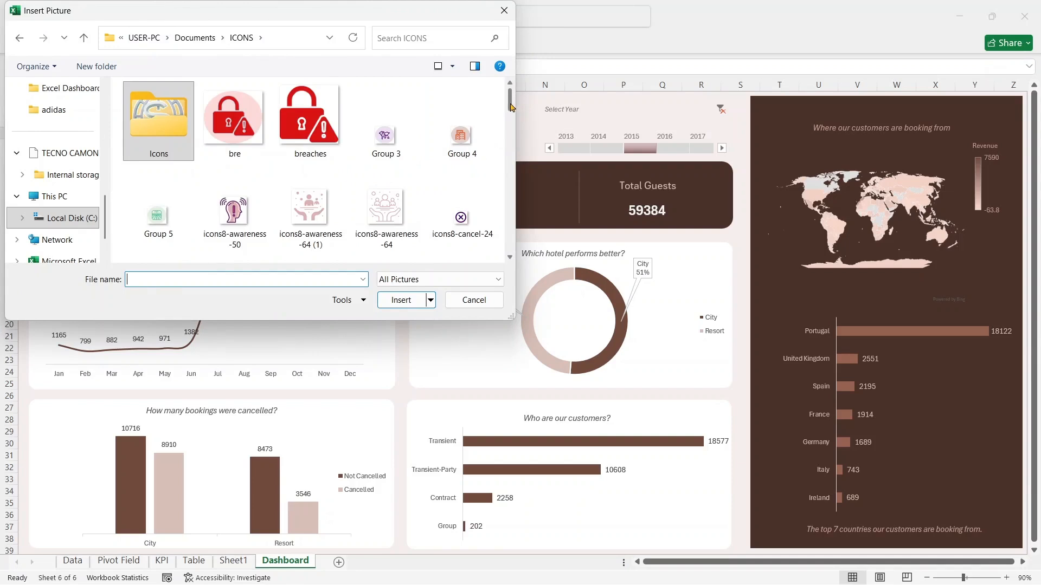
drag(511, 107, 506, 141)
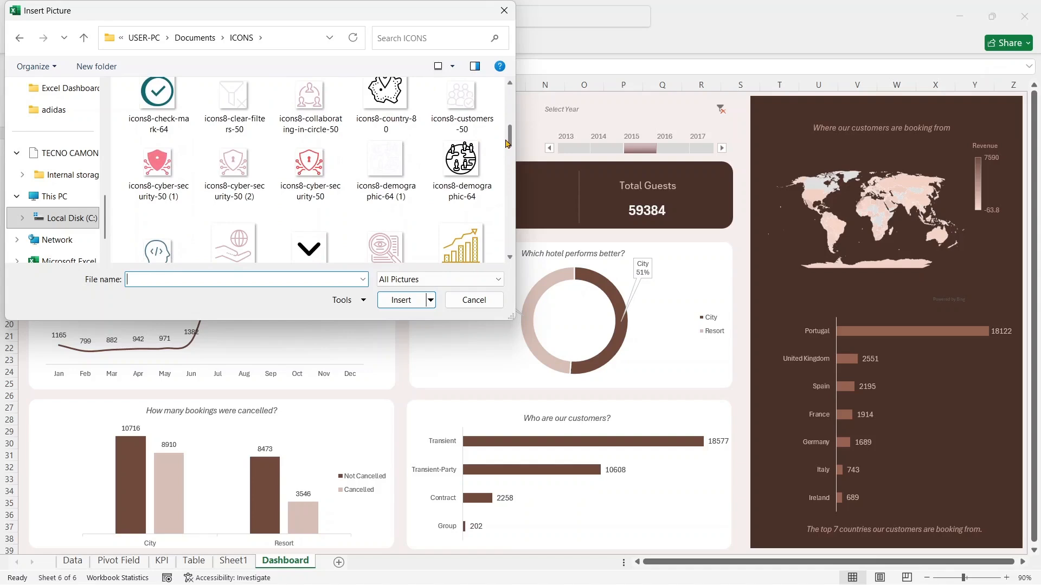
drag(506, 143, 506, 141)
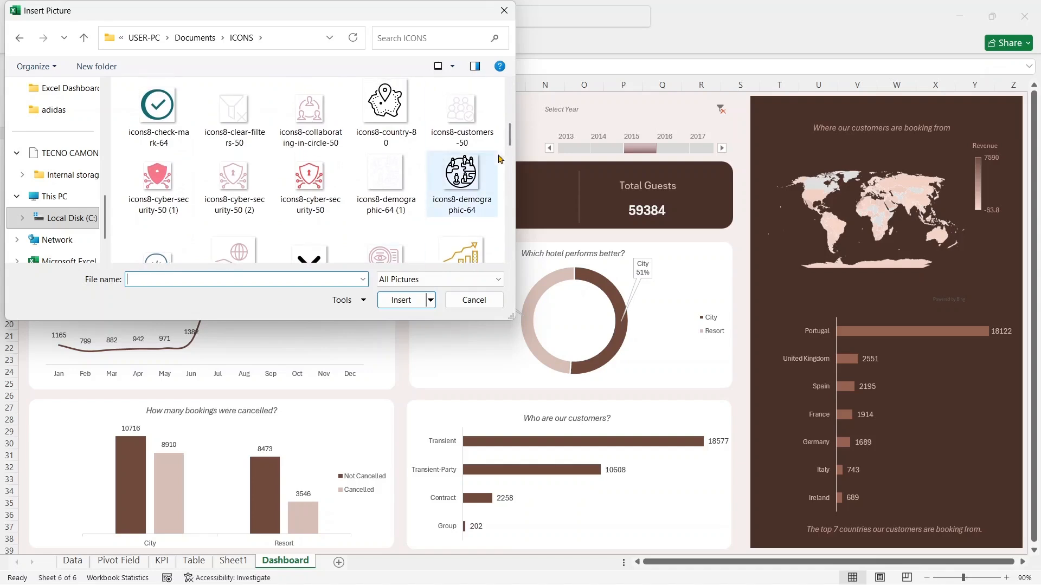
drag(508, 144, 508, 260)
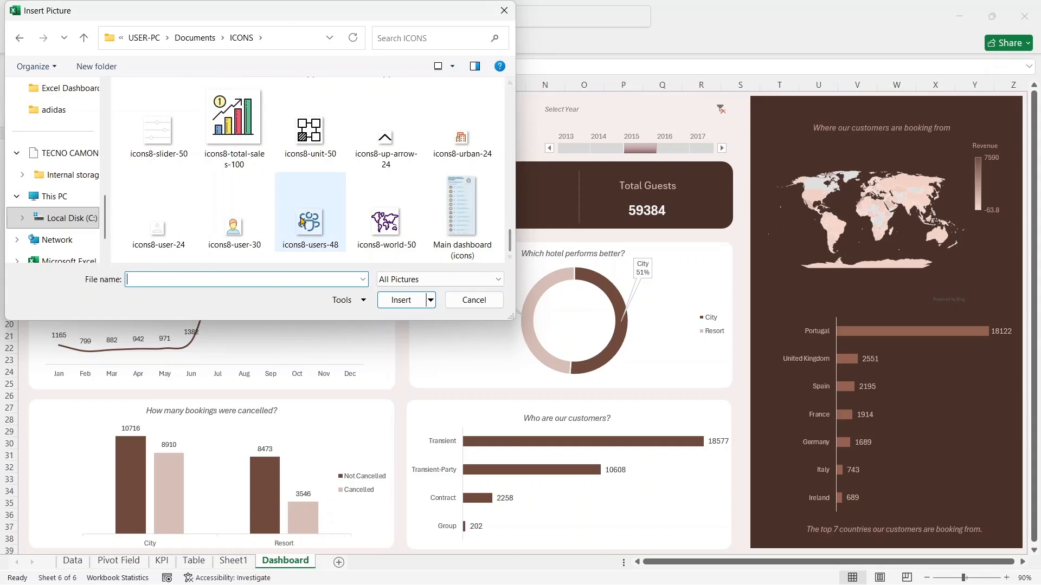
- Insert icons8-users-48, icons8-sales-50 (2), icons8-income-50 (1) and icons8-check-mark-64 together, and move them up above the KPI band
click(316, 227)
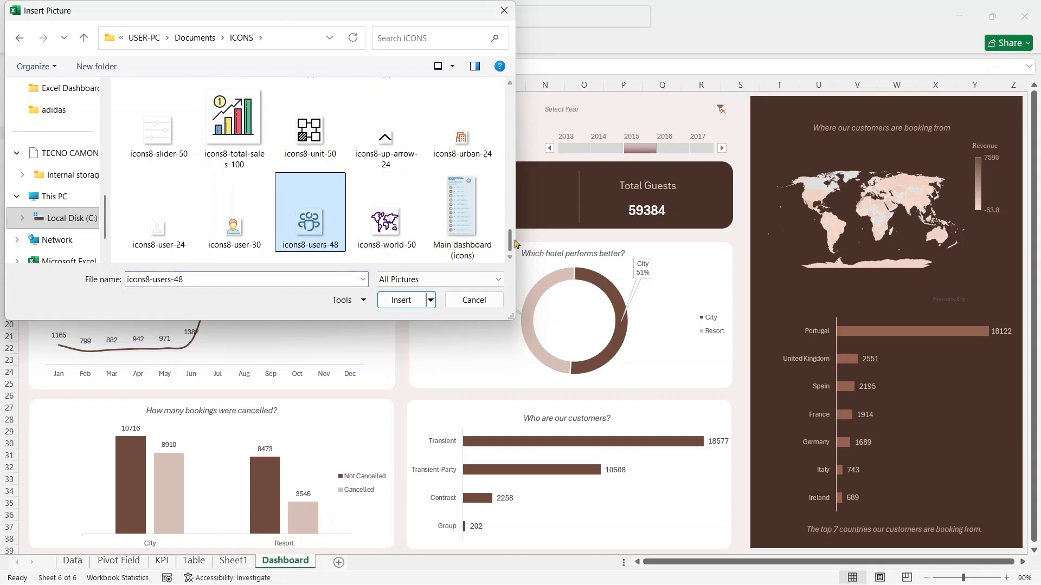
drag(511, 246, 510, 196)
ctrl+click(461, 221)
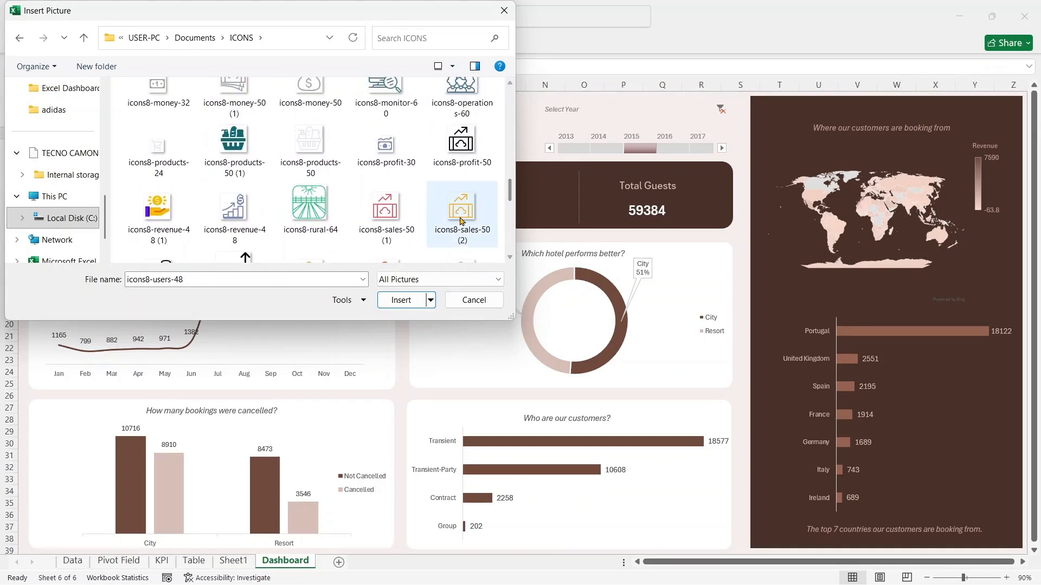
drag(513, 196, 495, 120)
ctrl+click(475, 150)
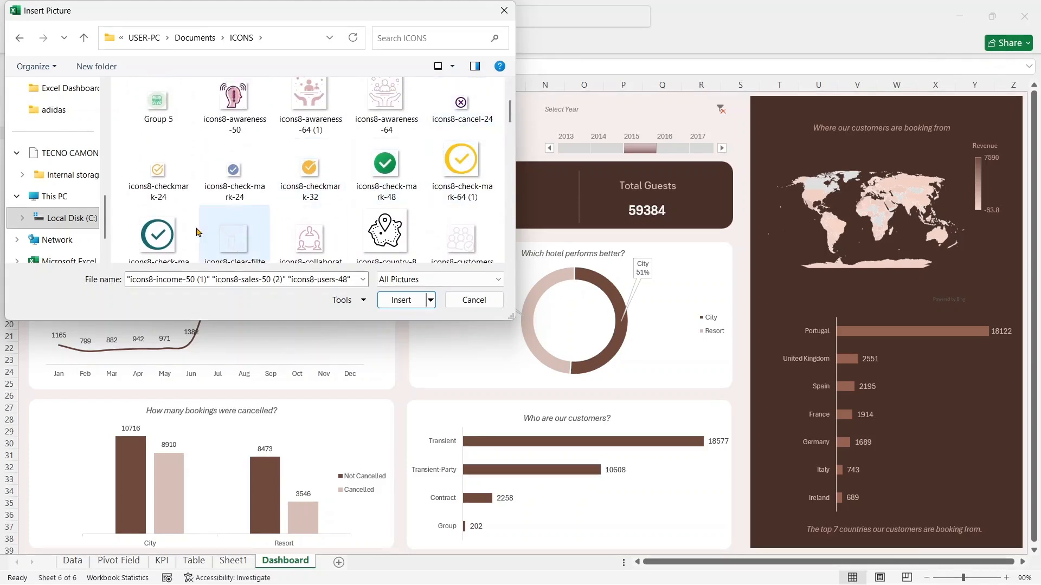
ctrl+click(172, 233)
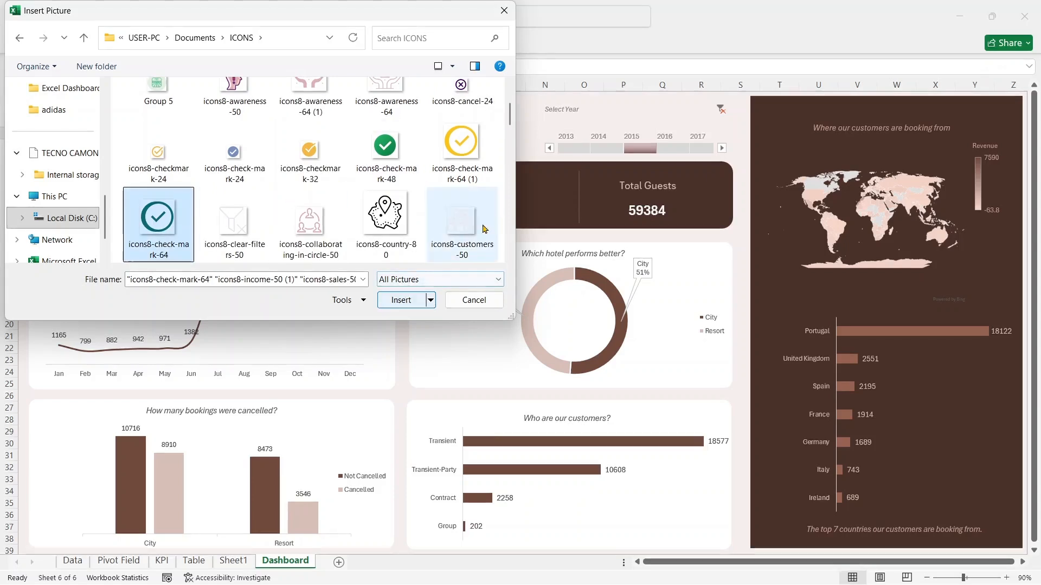
scroll(509, 120, up, 2)
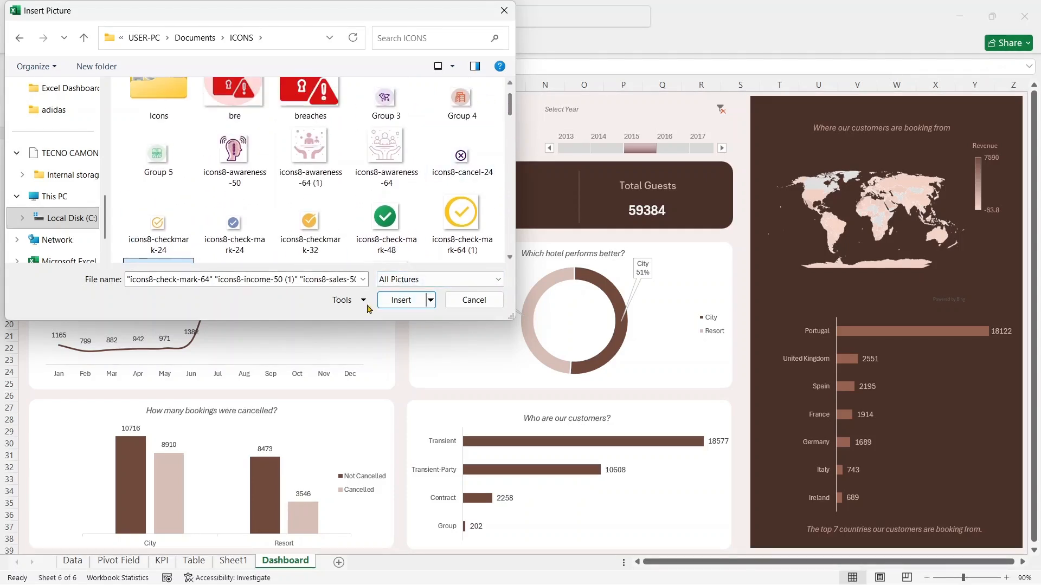
click(402, 301)
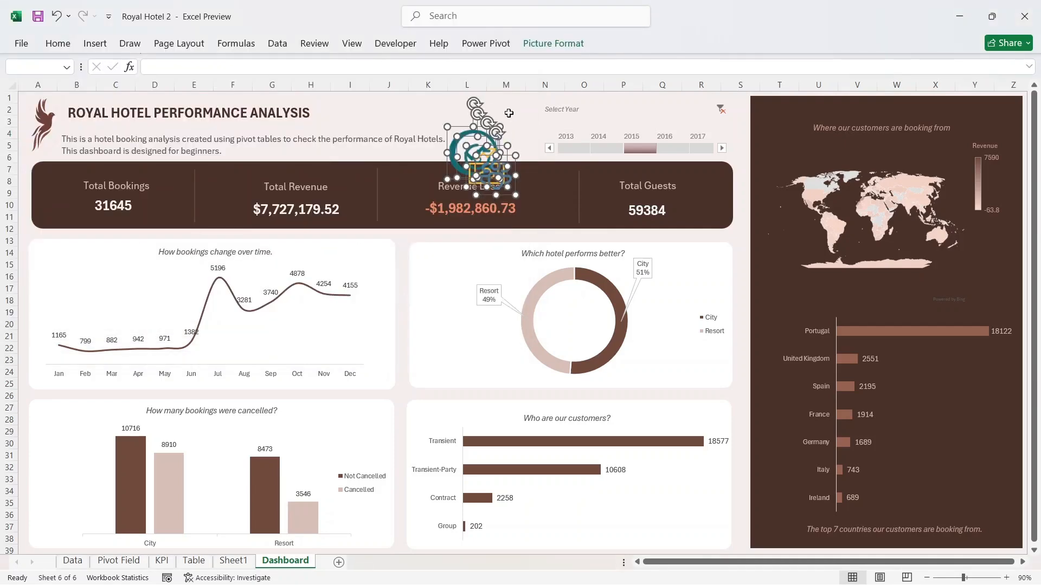
drag(496, 194, 465, 155)
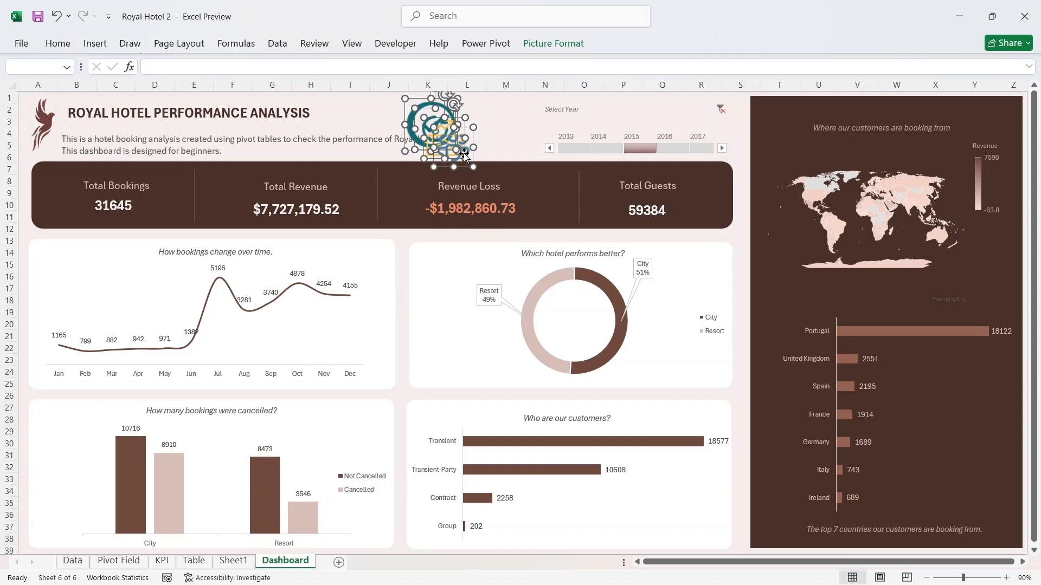
click(553, 43)
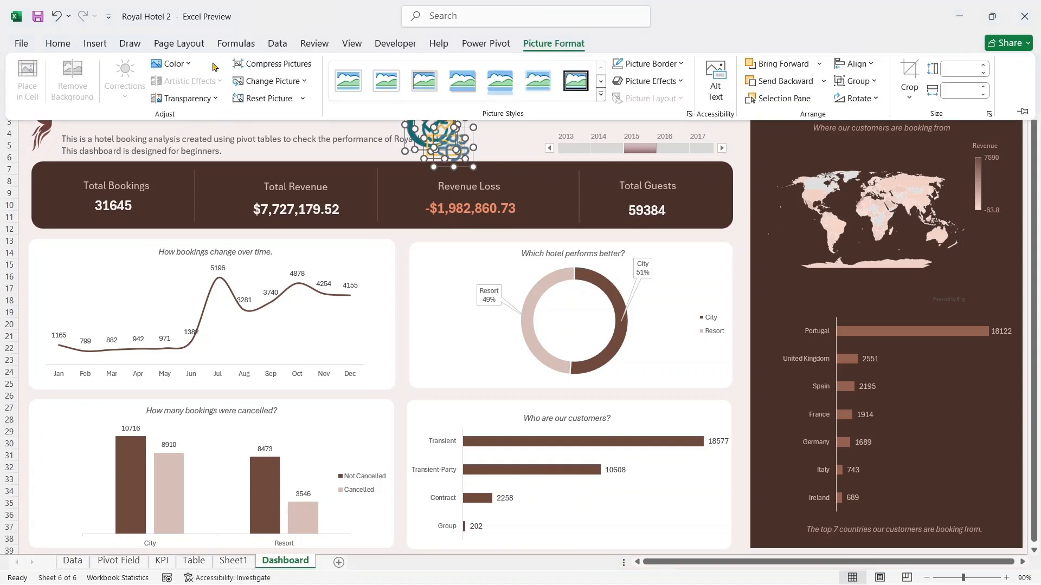
click(173, 64)
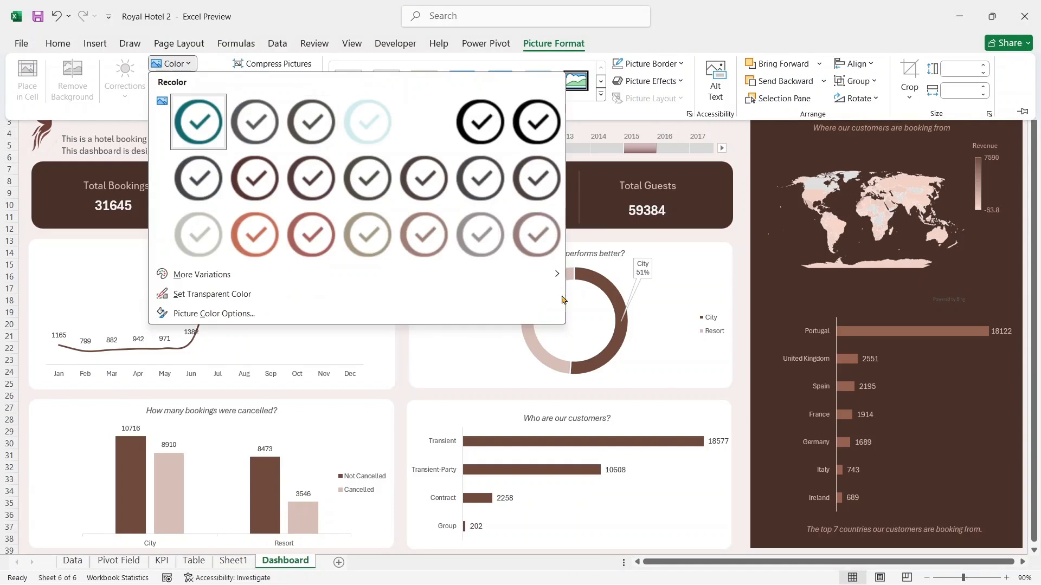
key(Escape)
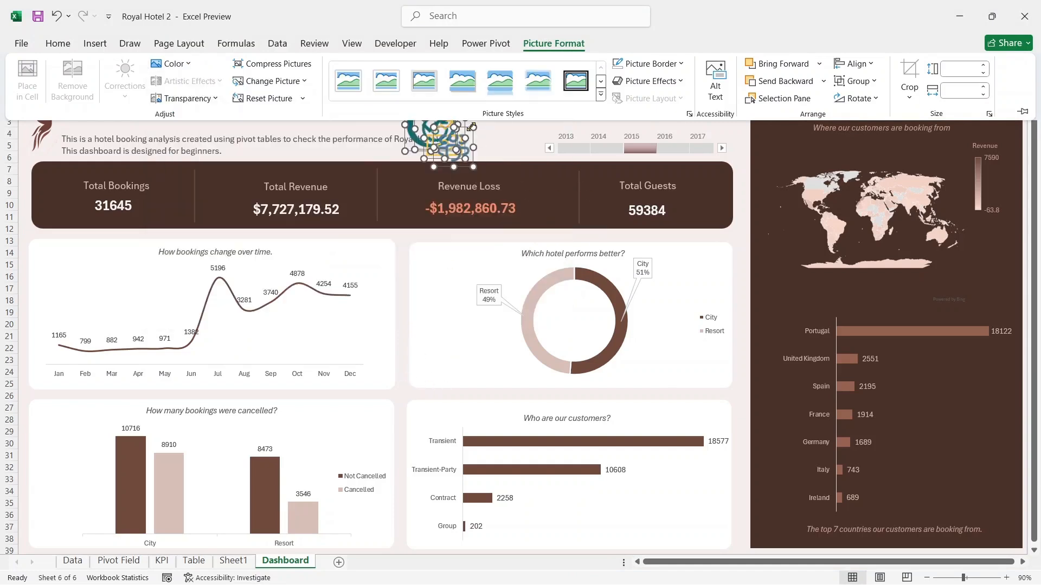
- Move the users icon onto the KPI band beside the Total Guests label
click(482, 134)
drag(443, 151, 598, 197)
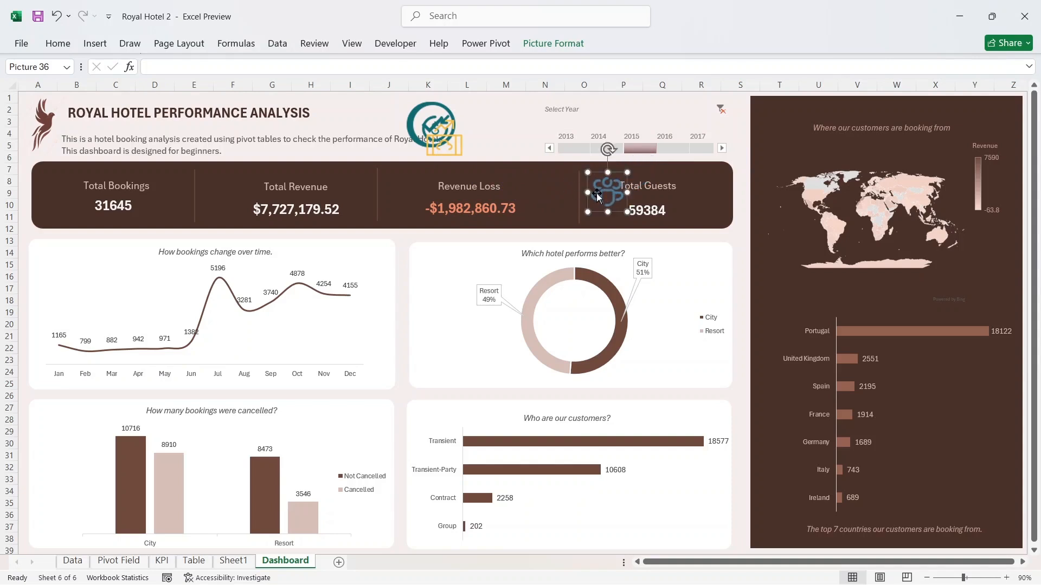
- Try an artistic effect on the users icon, and undo it
click(549, 43)
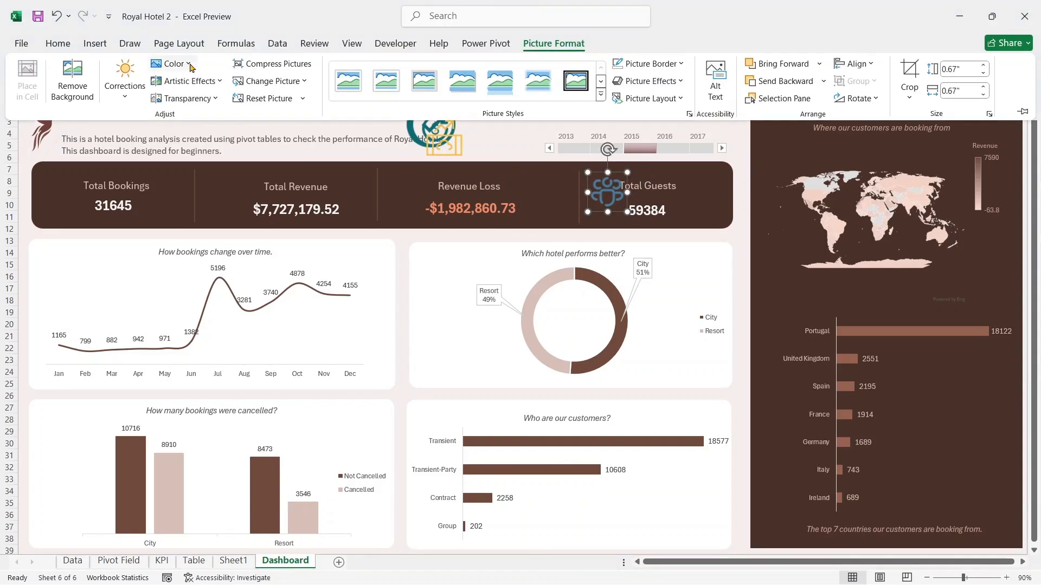
click(215, 82)
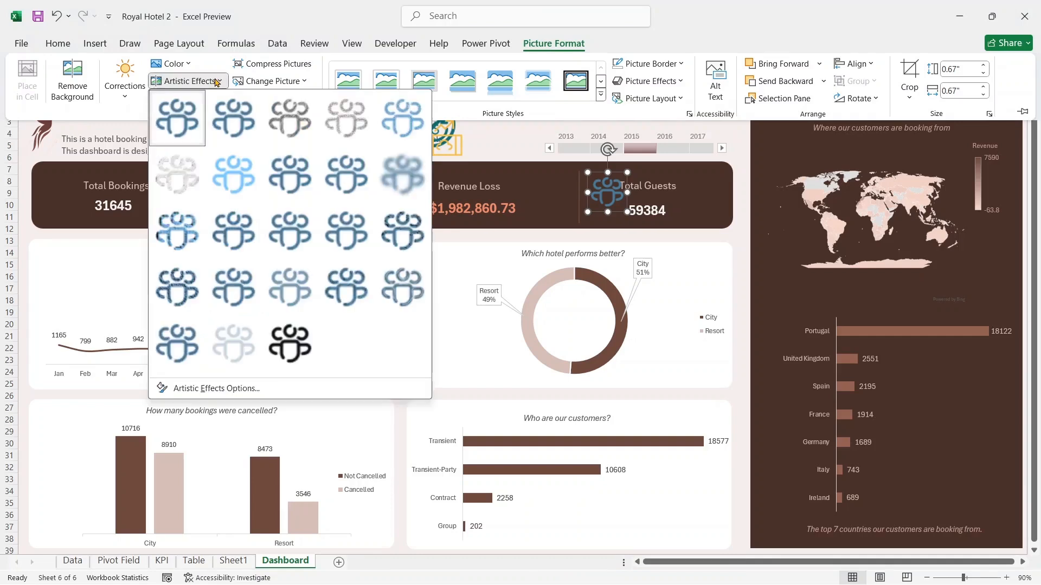
click(187, 167)
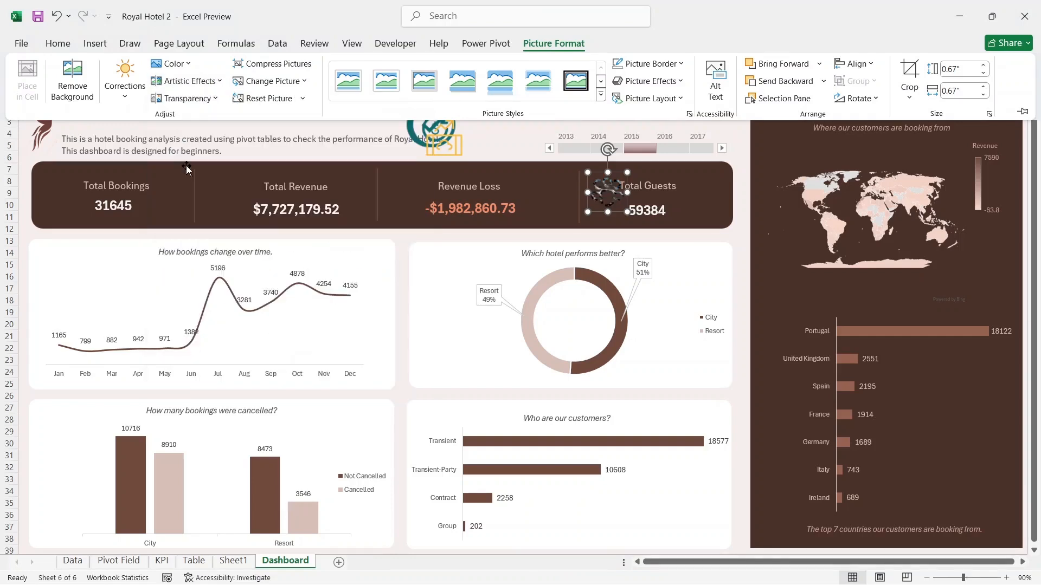
click(57, 17)
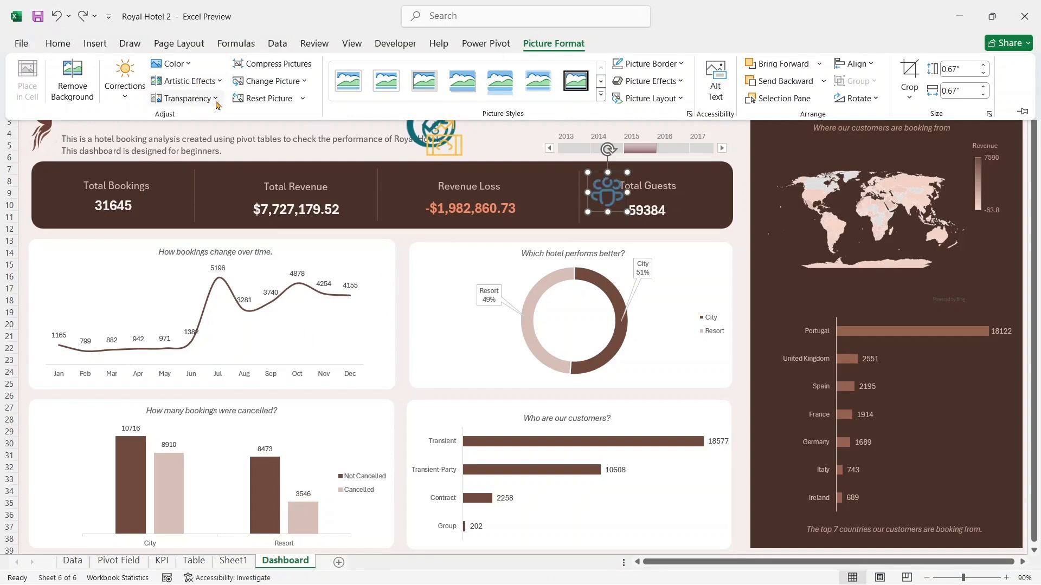
- Recolor the users icon with the light gray variation and shrink it to fit beside the Total Guests figure
click(187, 64)
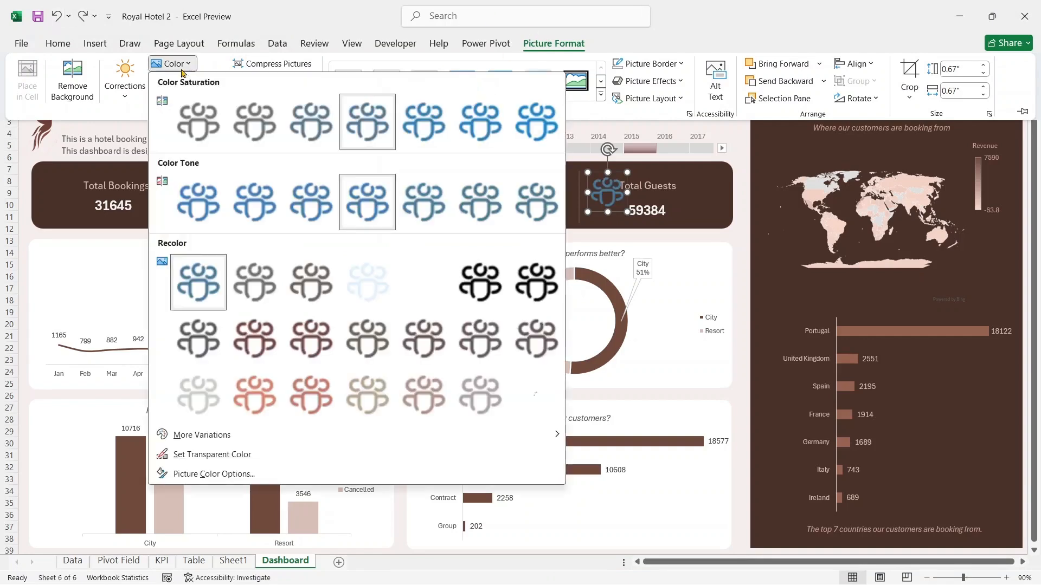
click(129, 100)
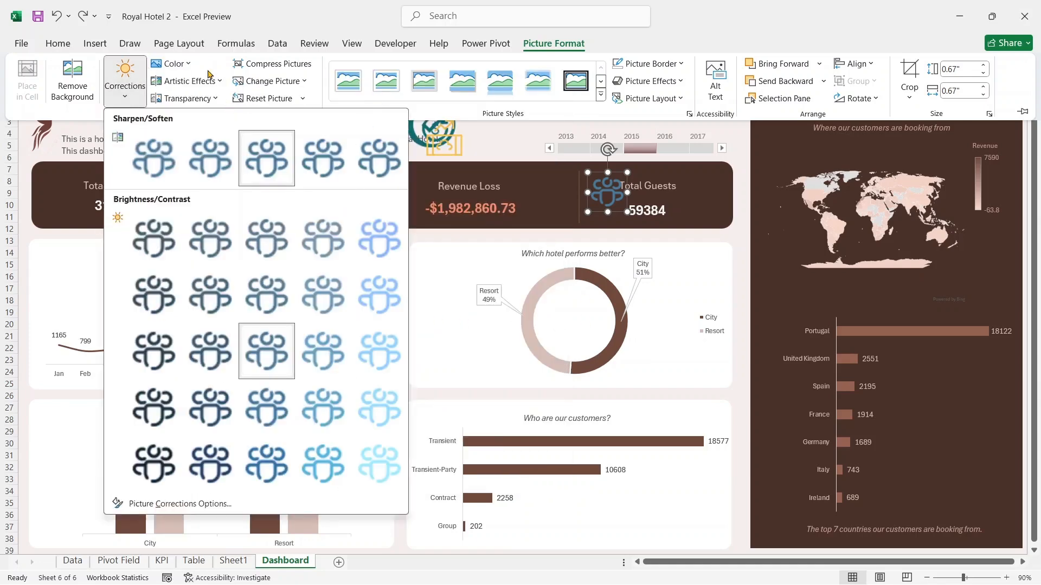
click(189, 66)
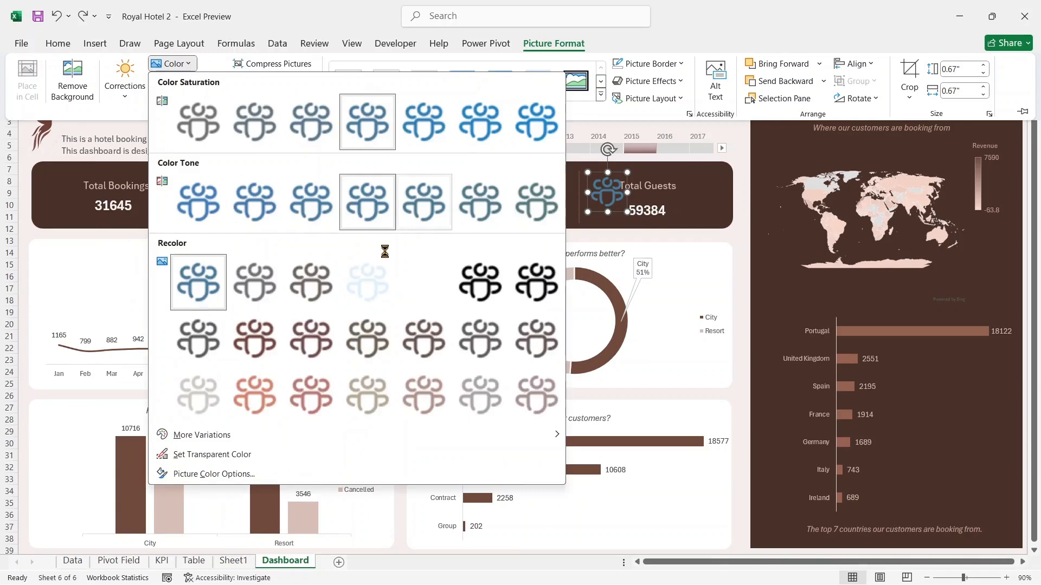
key(Escape)
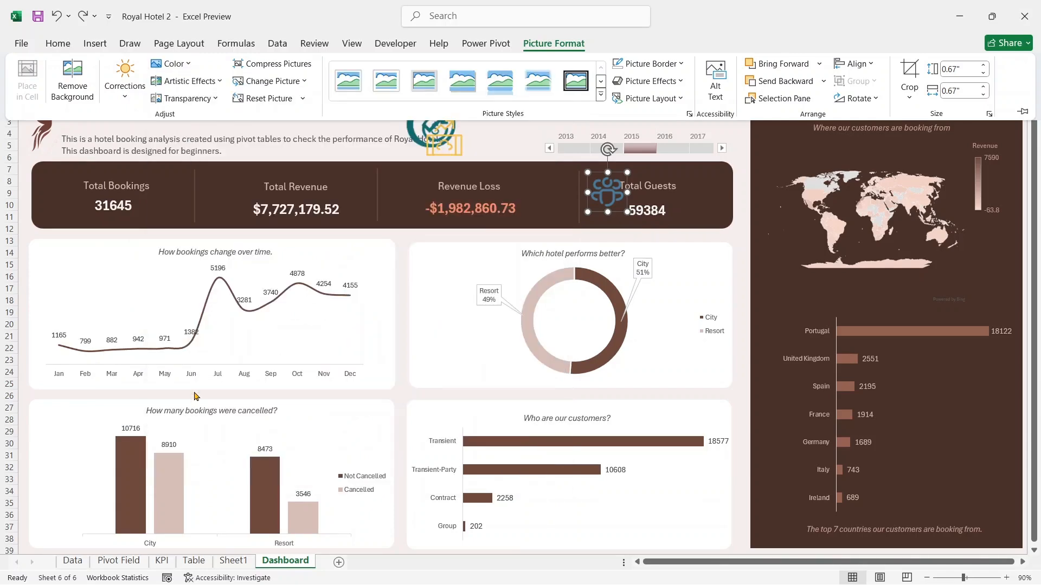
key(ctrl+y)
click(624, 188)
drag(626, 173, 610, 200)
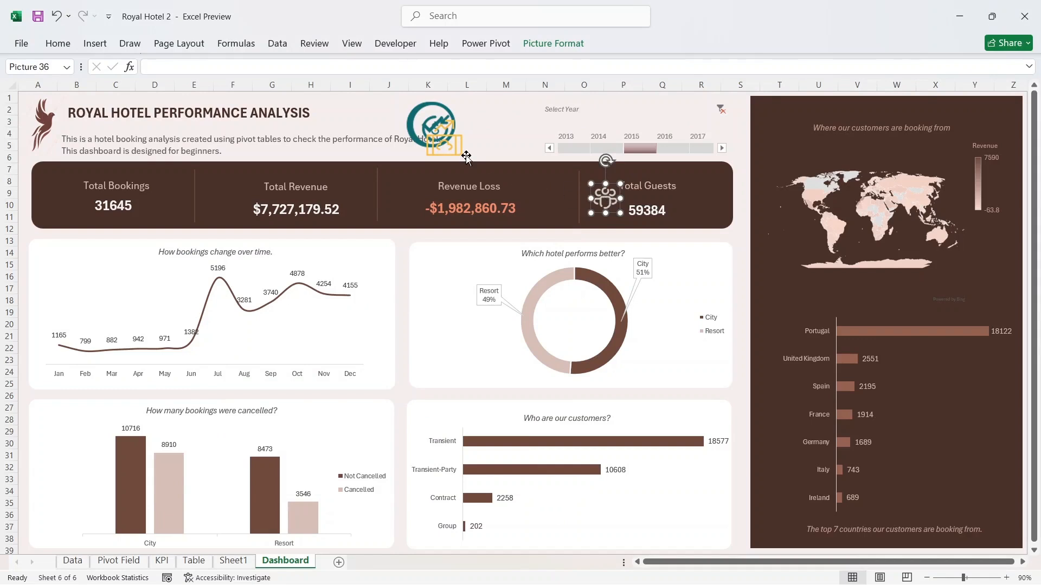
- Move the yellow sales icon onto the KPI band before the Total Revenue figure
click(452, 147)
drag(453, 147, 239, 207)
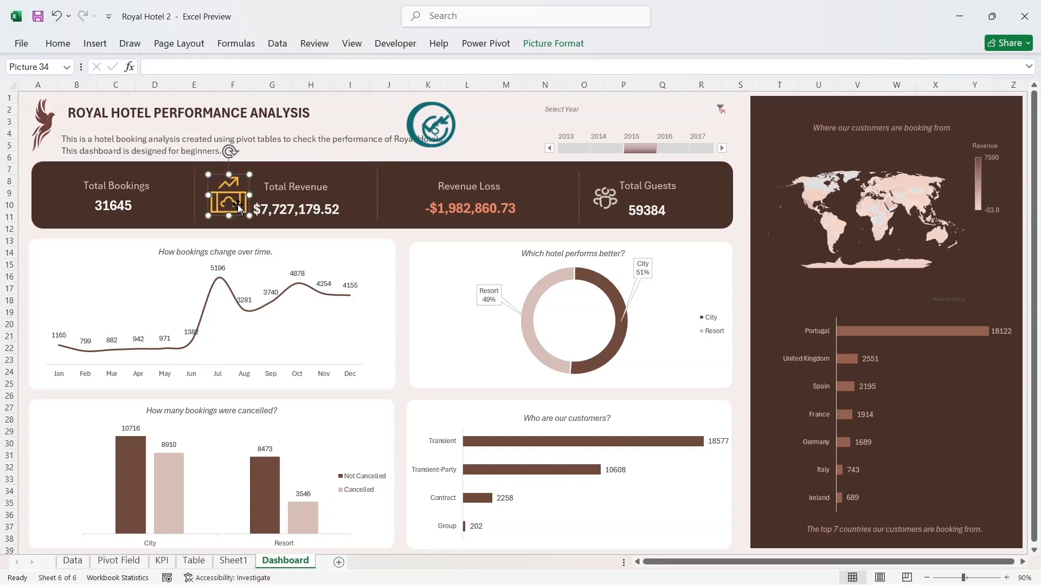
- Recolor the yellow sales icon with the Grayscale variation and shrink it to 0.46" before the Total Revenue figure
click(553, 43)
click(1023, 113)
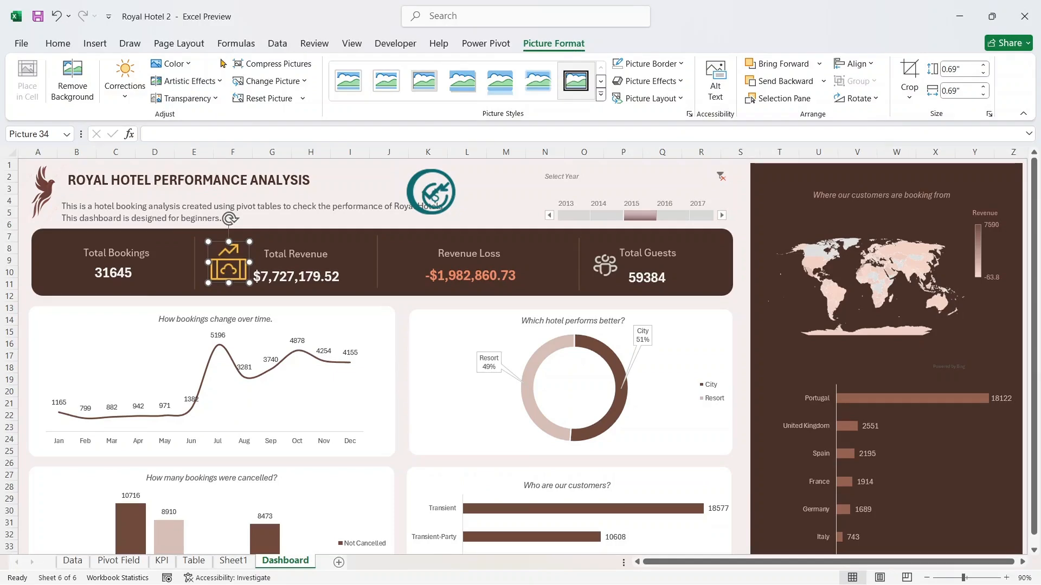
click(171, 64)
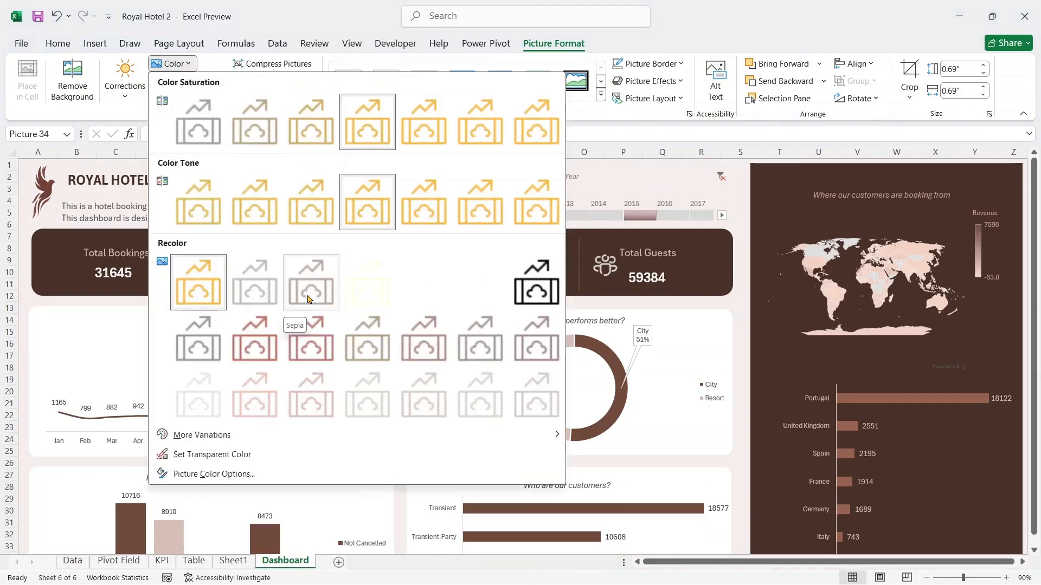
click(250, 294)
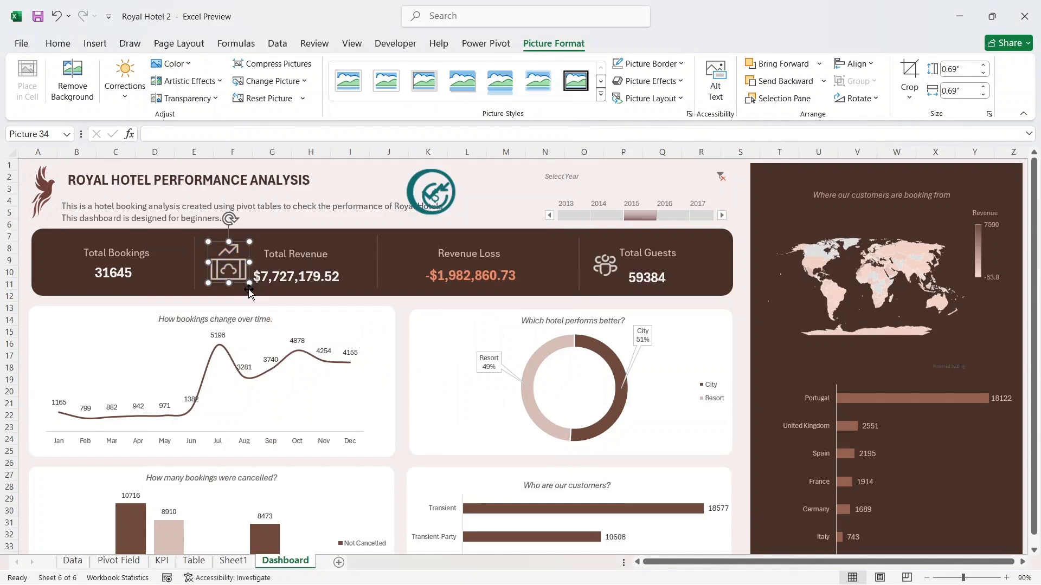
drag(248, 242, 234, 263)
- Shift the divider before Total Guests leftward and nudge the users and sales icons slightly left to even out the spacing
drag(577, 266, 565, 265)
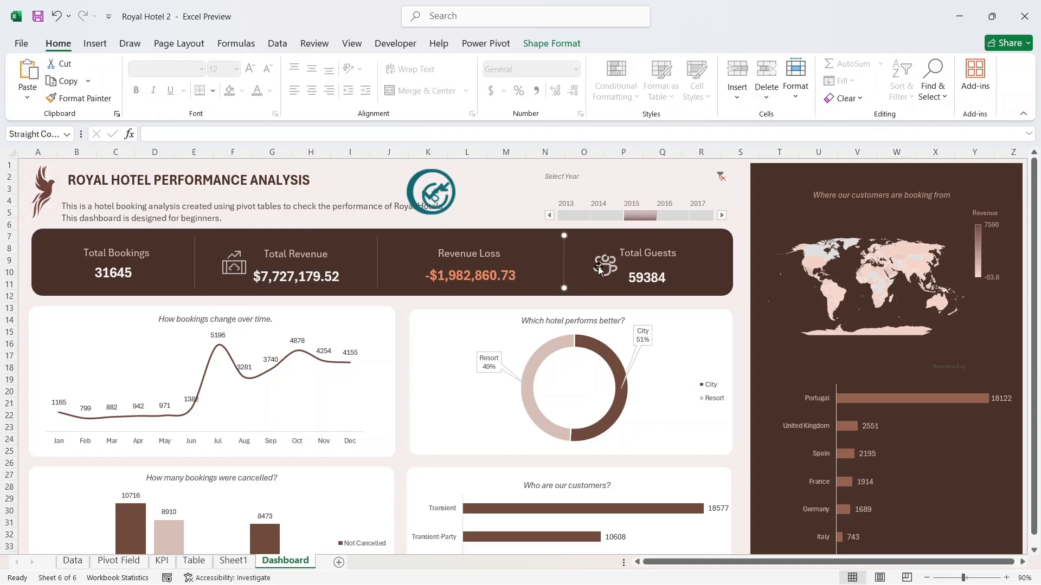
drag(600, 270, 591, 265)
drag(231, 265, 226, 263)
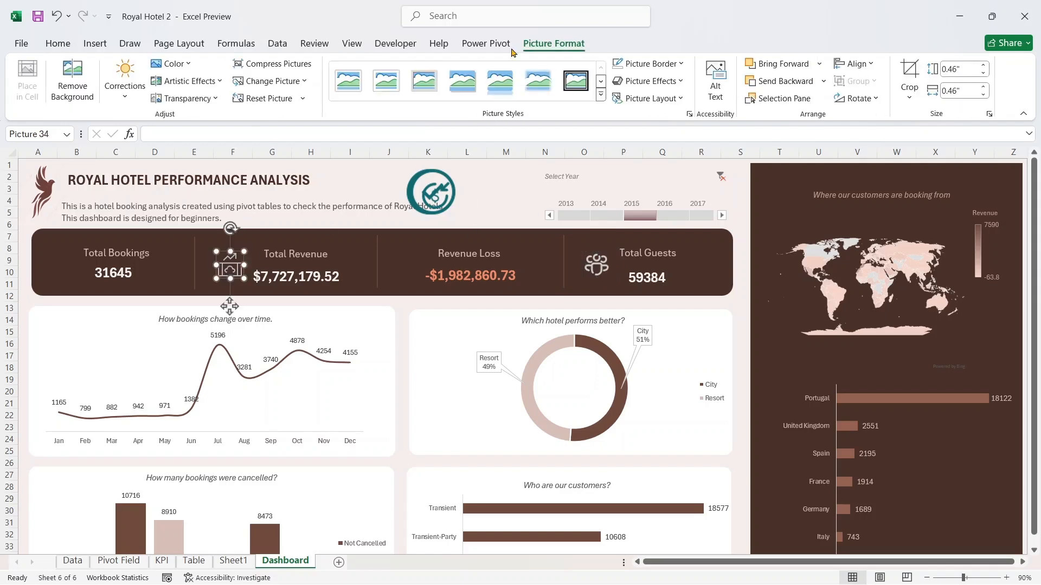
- Place the dollar icon before the Revenue Loss figure, recolored with the light gray variation and shrunk to fit
drag(436, 199, 406, 265)
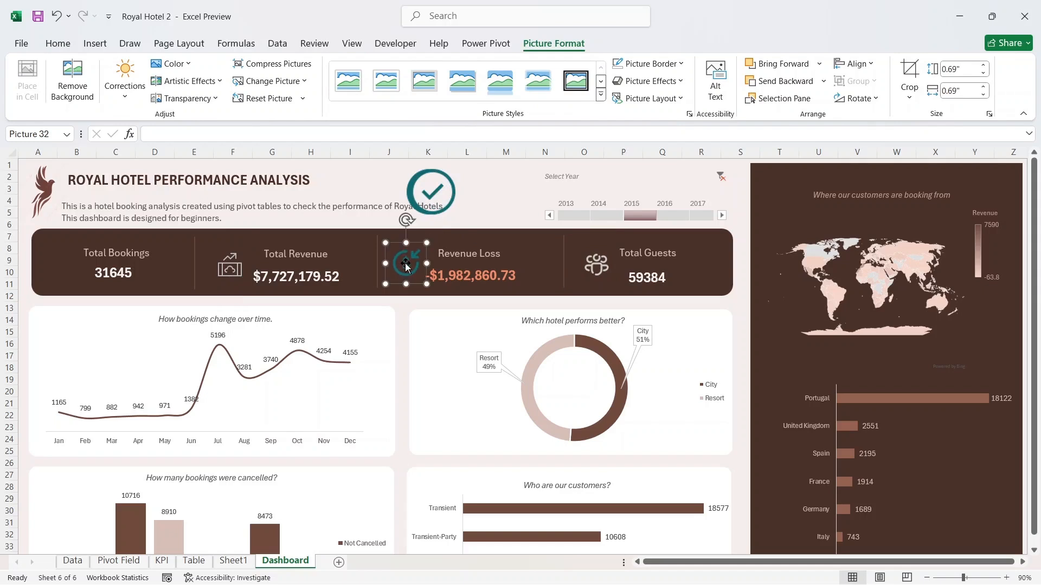
click(172, 64)
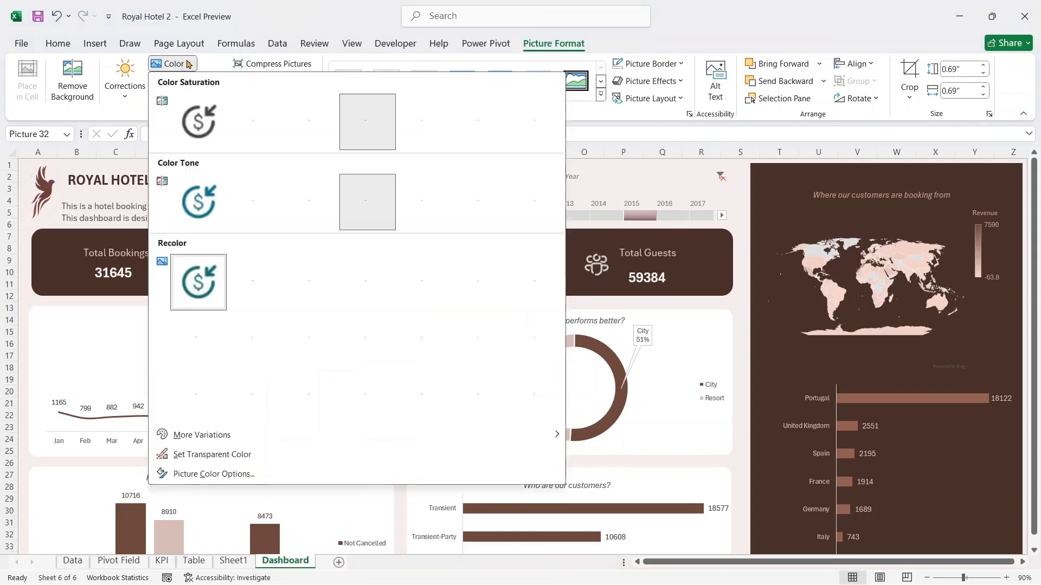
click(255, 394)
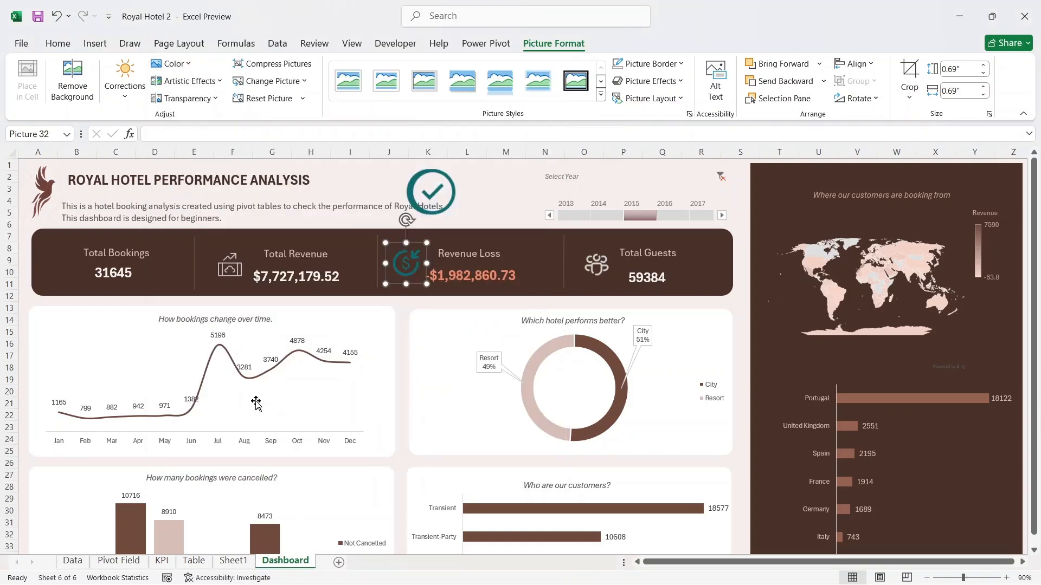
click(174, 64)
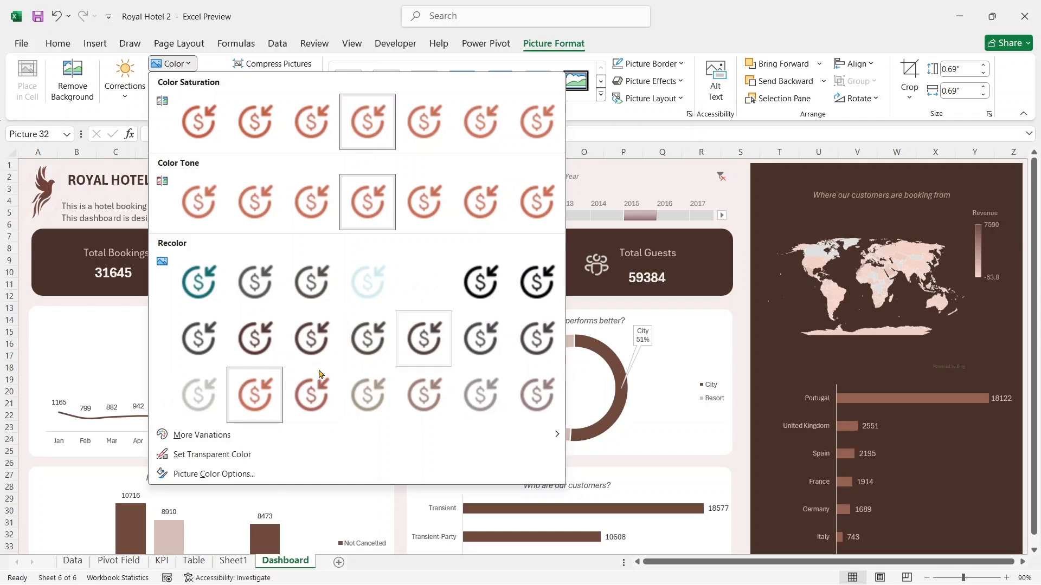
click(198, 404)
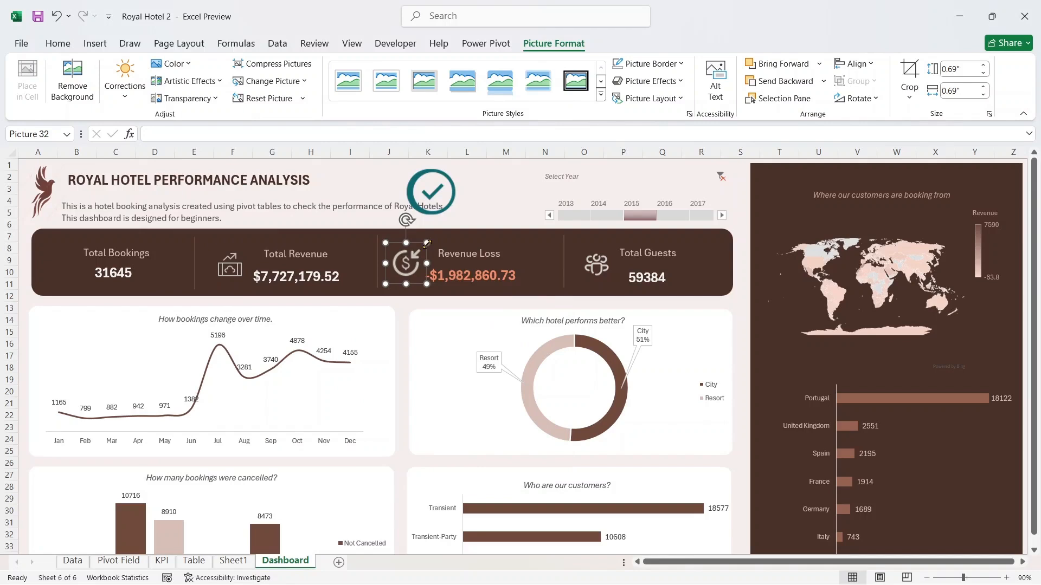
drag(427, 244, 408, 264)
- Place the check mark icon before the Total Bookings figure, recolored with the light gray variation and shrunk to 0.4"
drag(429, 190, 427, 190)
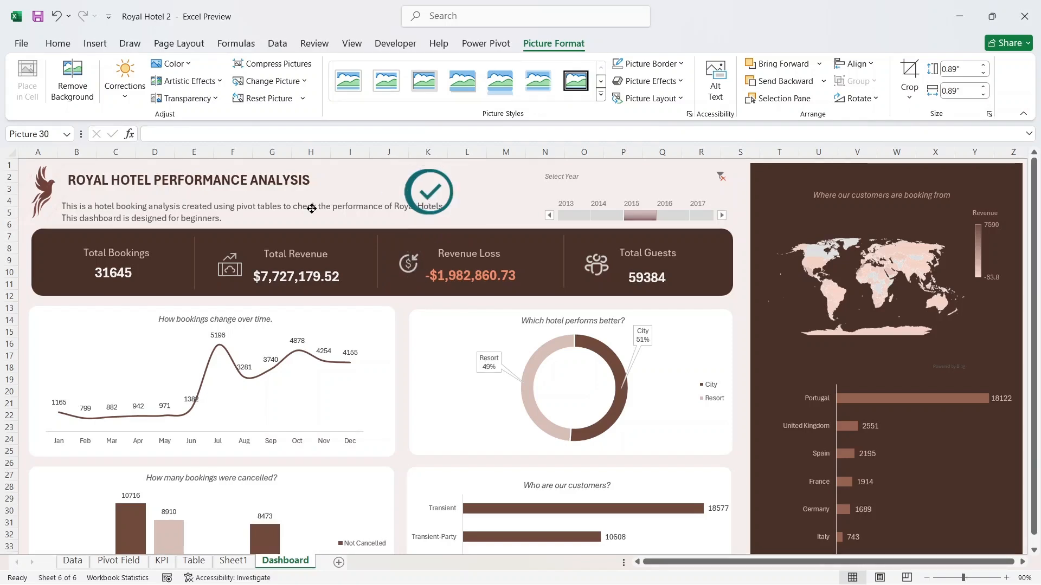
drag(311, 208, 82, 260)
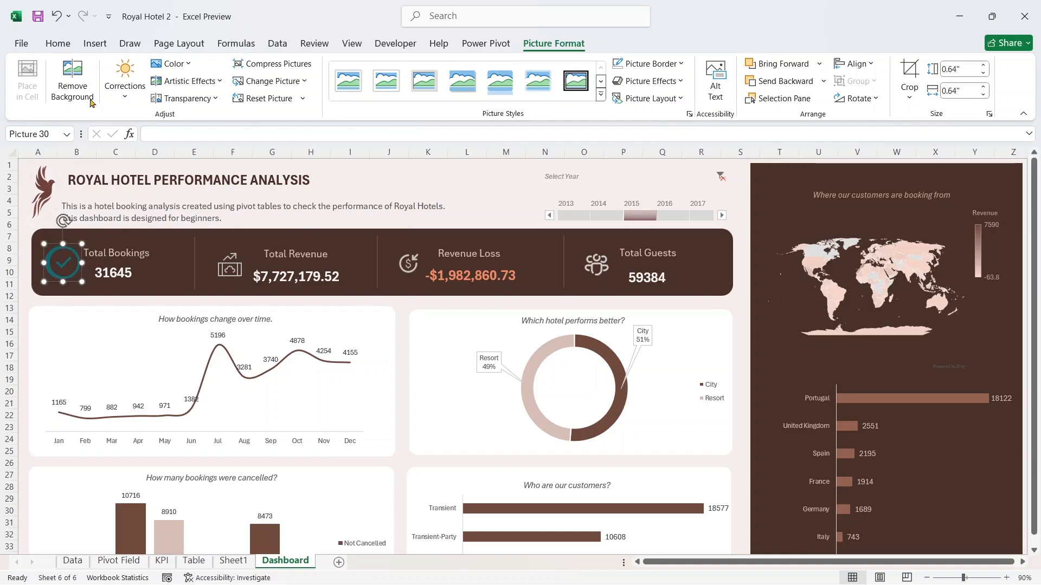
click(172, 64)
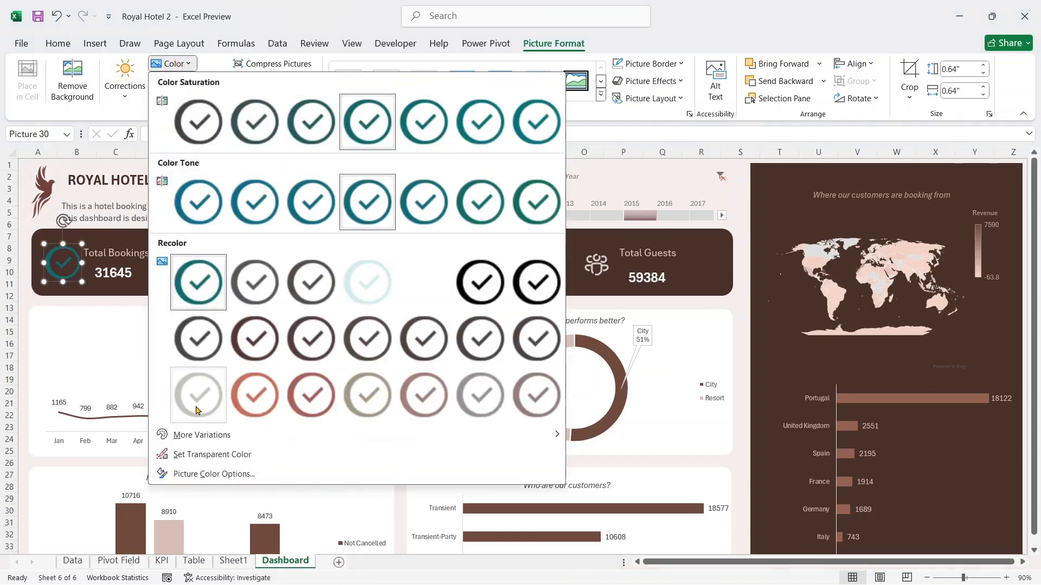
click(196, 410)
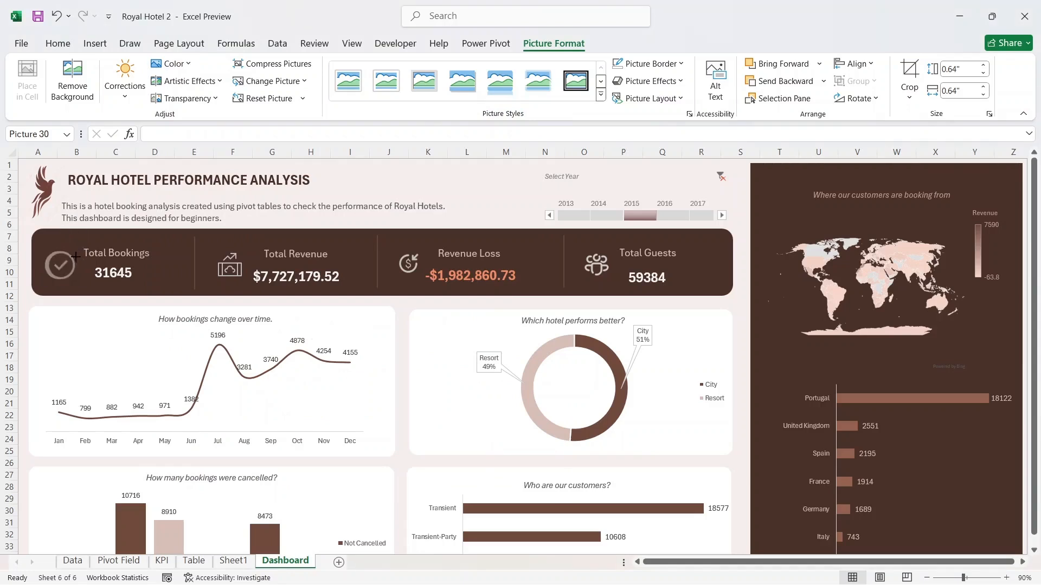
drag(76, 257, 57, 261)
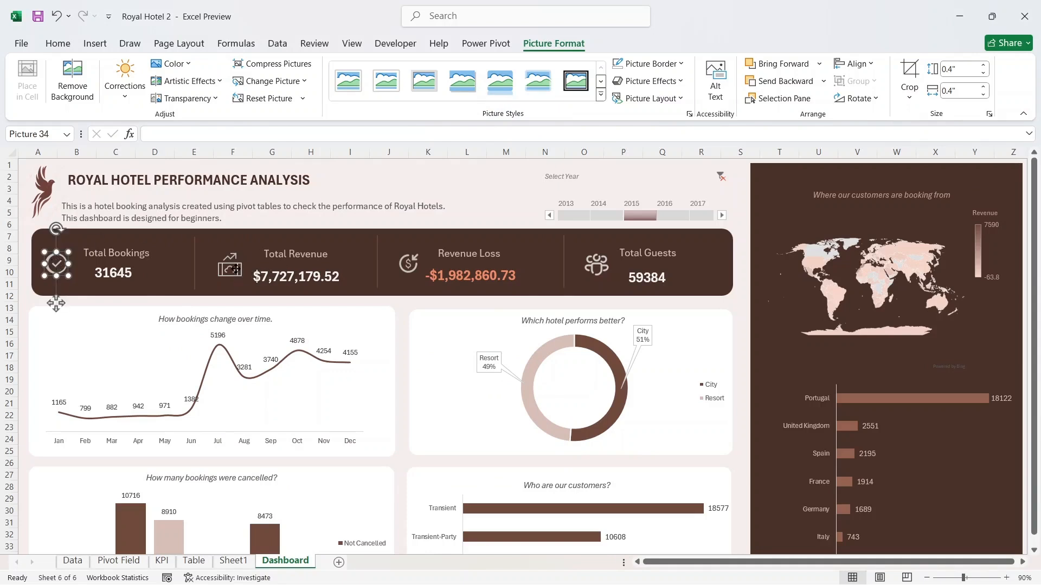
- Shift the Total Revenue figure and label leftward within their KPI section and center the reduced sales icon above them
mouse_move(236, 268)
mouse_down()
mouse_move(247, 250)
mouse_move(288, 235)
mouse_move(212, 267)
mouse_move(221, 260)
mouse_up()
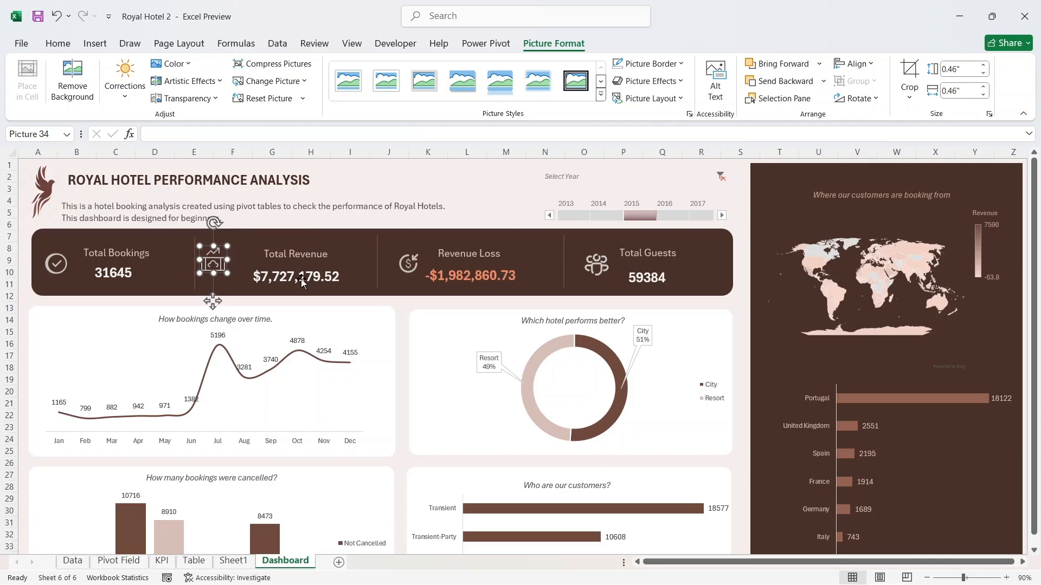
click(302, 282)
drag(300, 282, 288, 283)
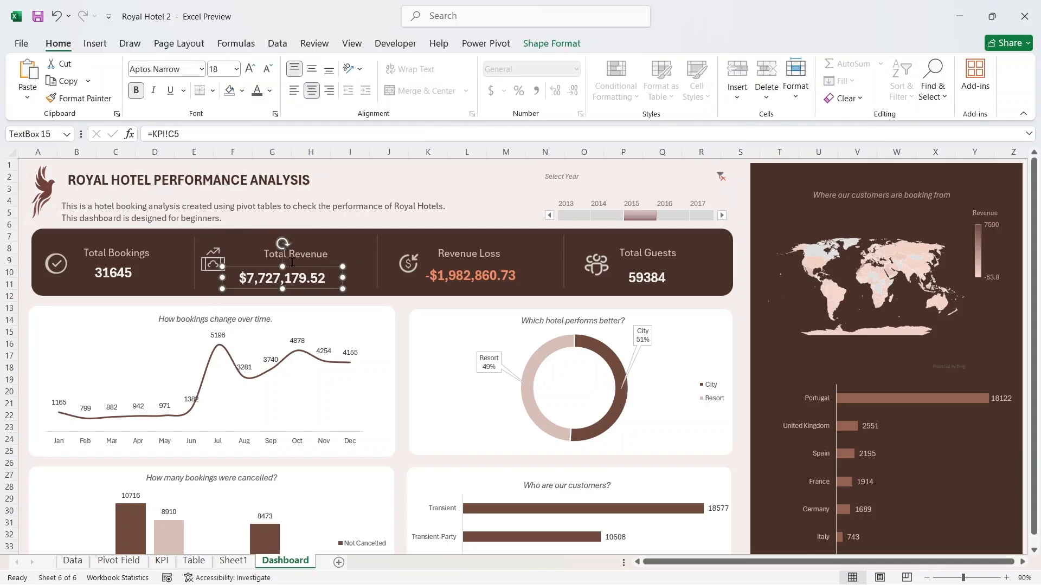
click(311, 252)
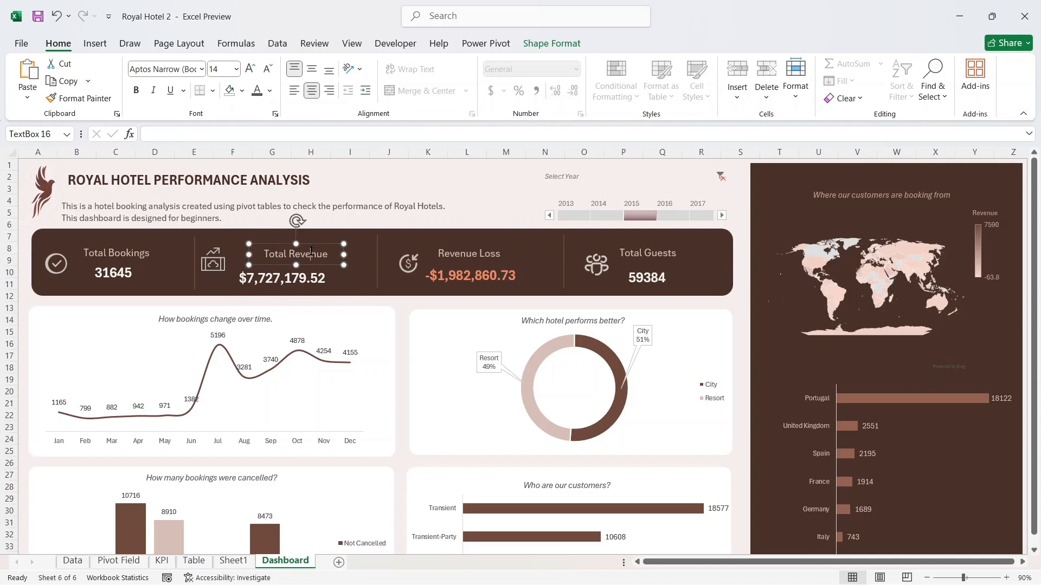
drag(312, 246, 300, 252)
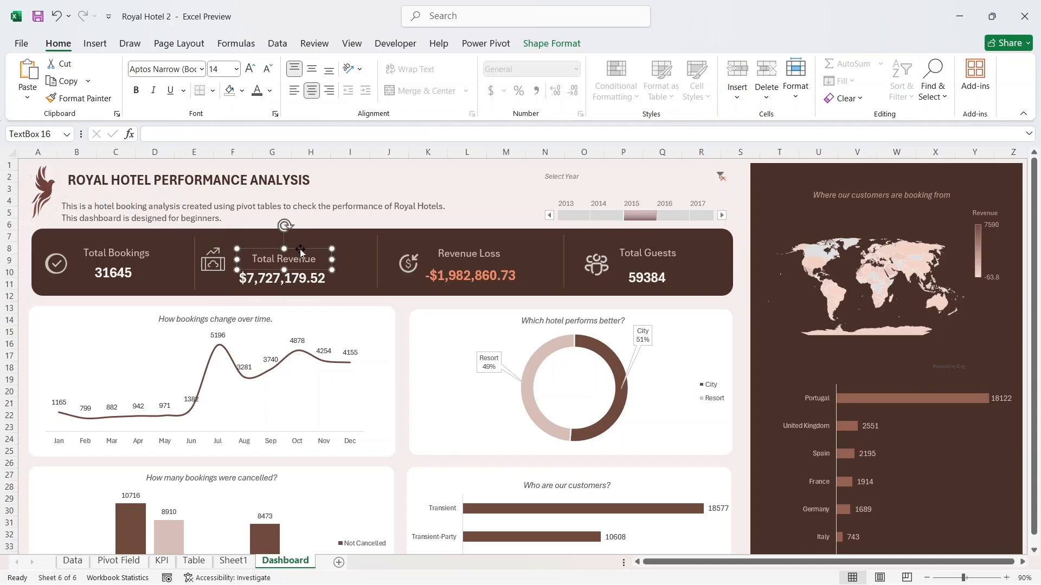
click(210, 268)
drag(210, 269, 281, 243)
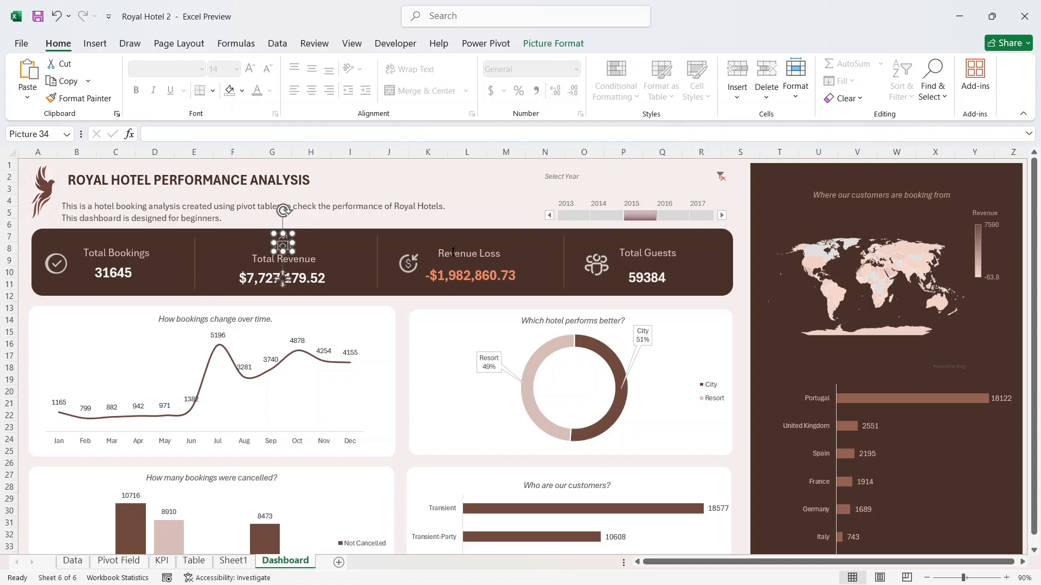
- Lower the Revenue Loss figure and label slightly and center the dollar icon above them
click(469, 274)
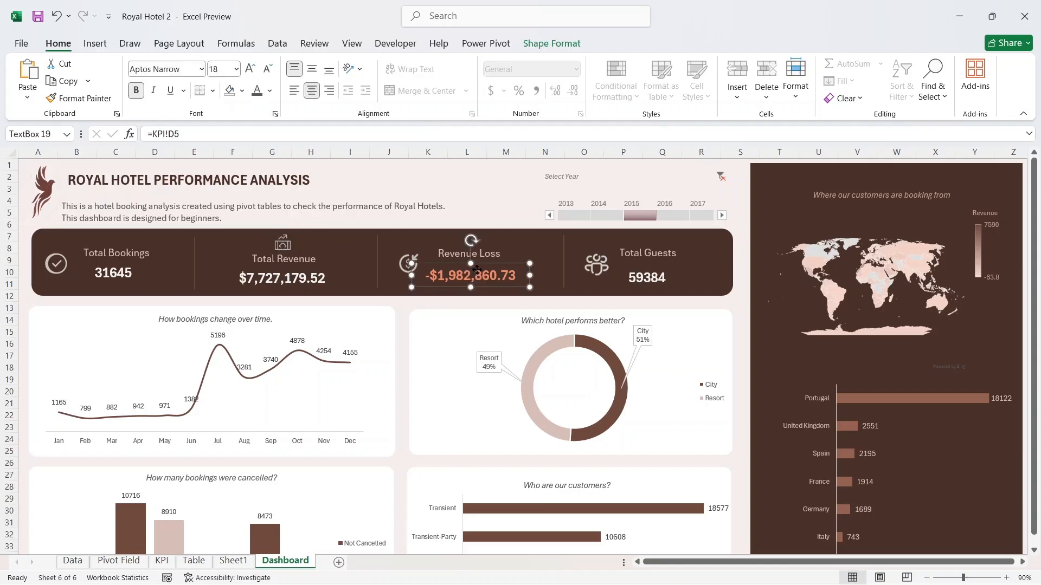
drag(476, 269, 488, 250)
click(488, 253)
drag(409, 271, 470, 246)
double_click(470, 248)
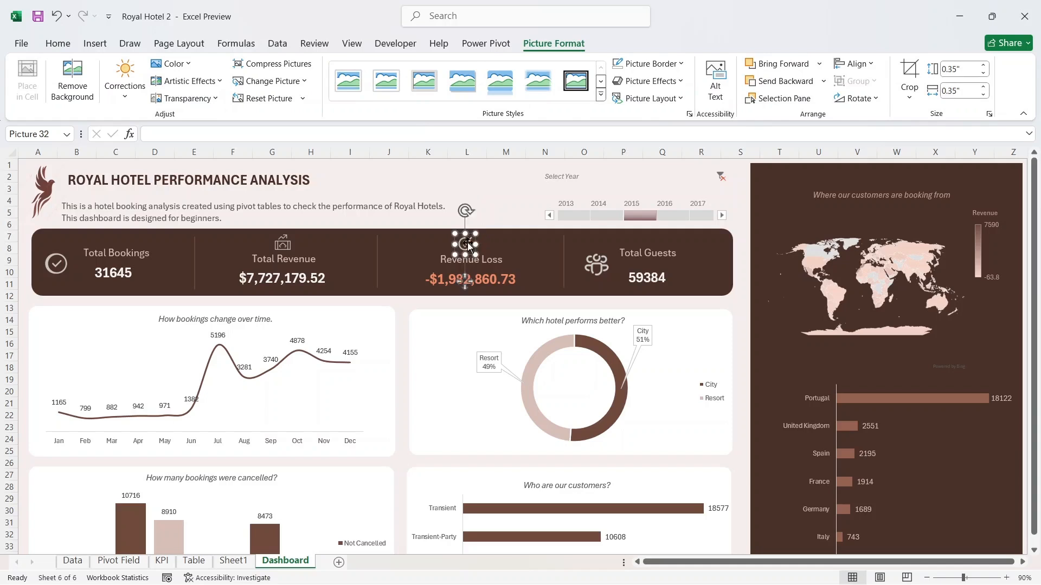
- Lower the Total Guests figure and label slightly and center the reduced users icon above them
click(649, 283)
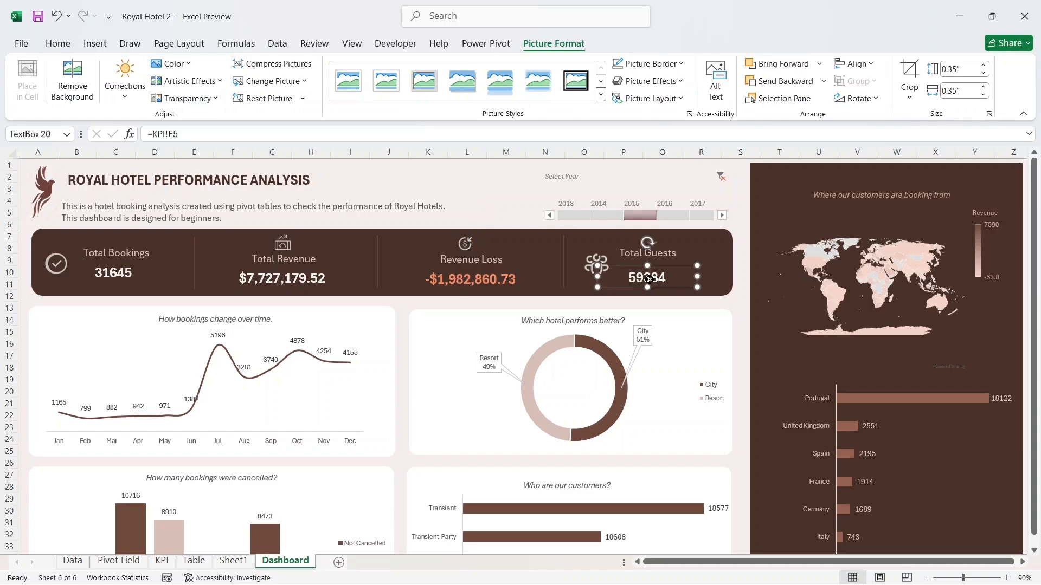
drag(649, 283, 649, 279)
click(664, 252)
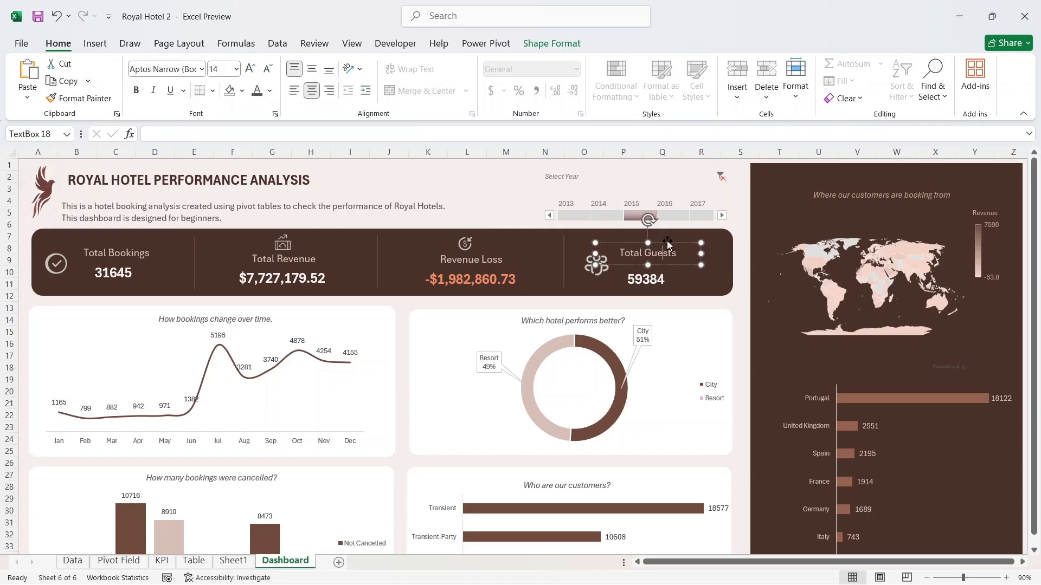
drag(668, 245, 668, 254)
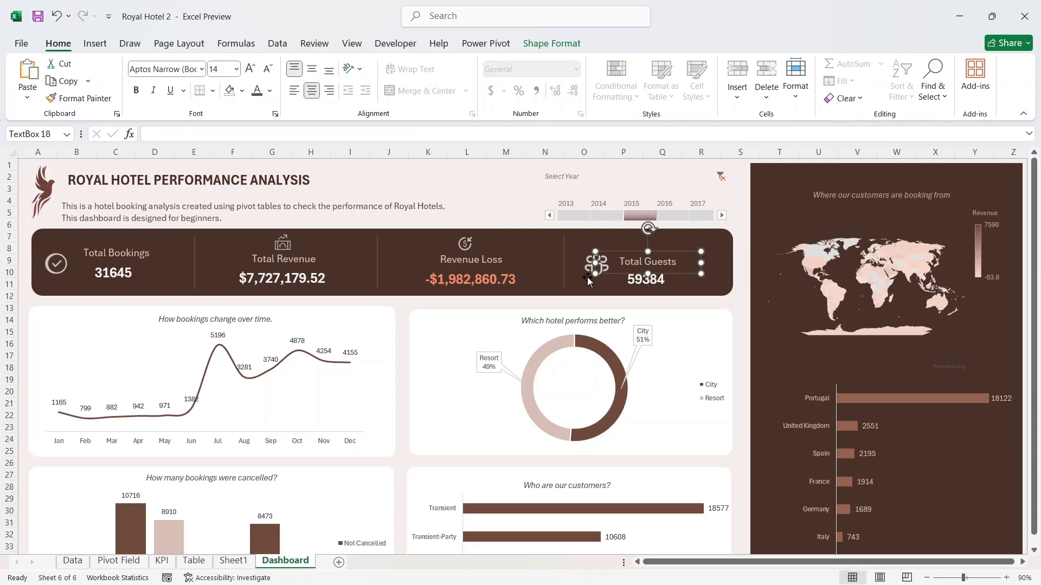
click(588, 274)
drag(588, 274, 653, 246)
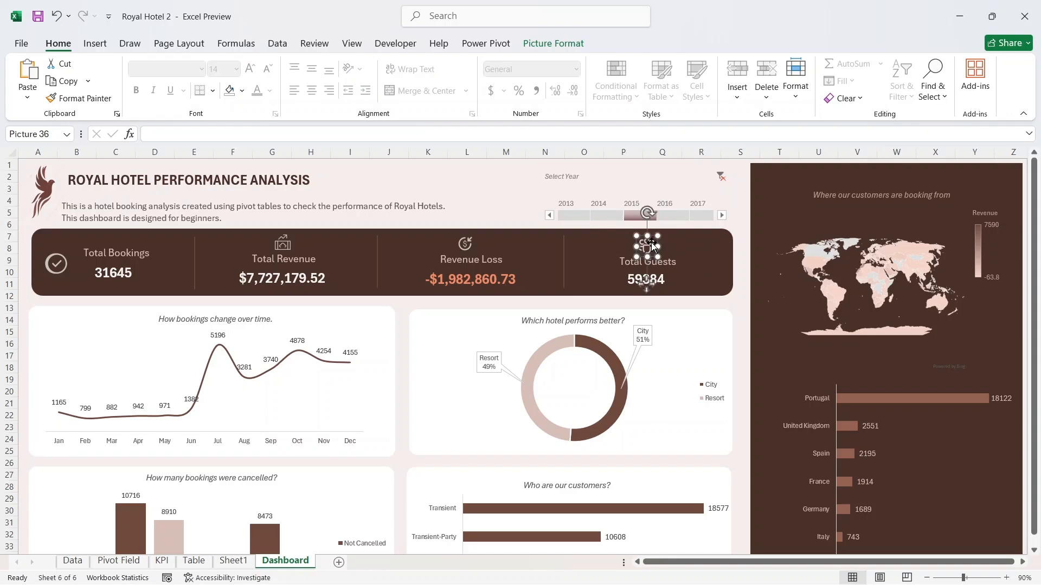
- Lower the Total Bookings figure within the KPI band to line up with the other KPI figures
click(120, 266)
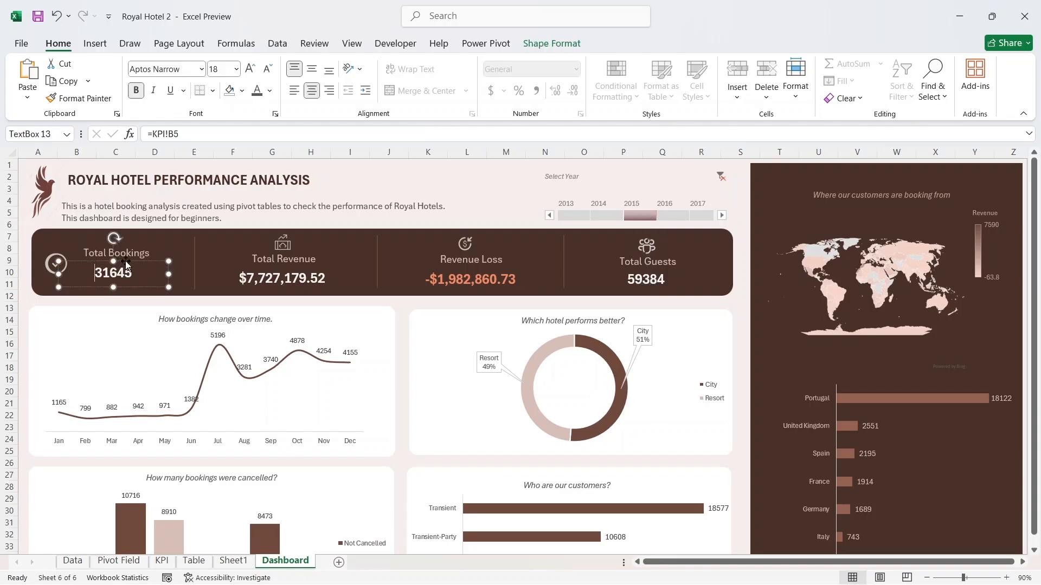
click(130, 261)
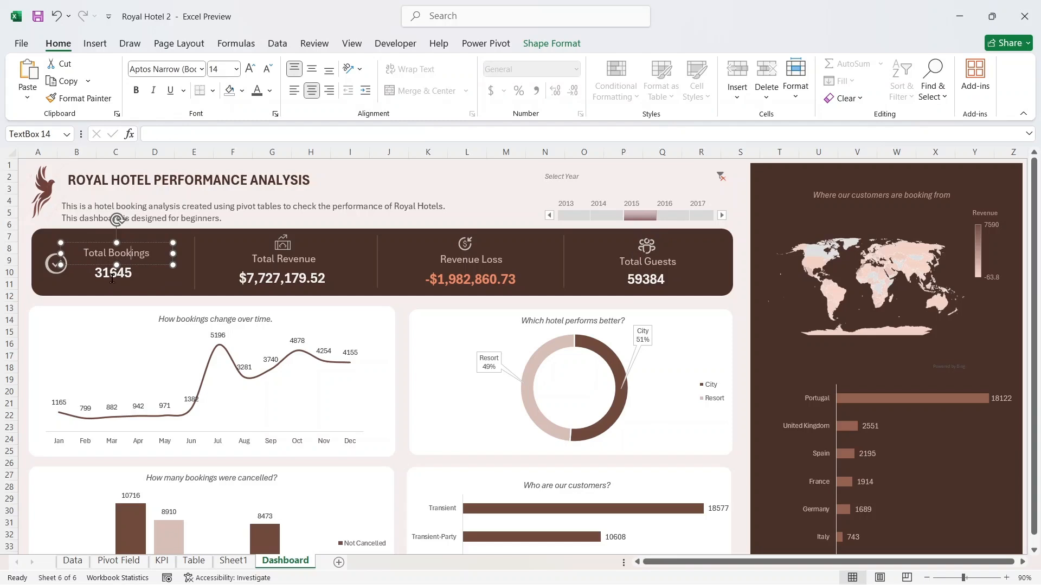
click(112, 310)
click(130, 276)
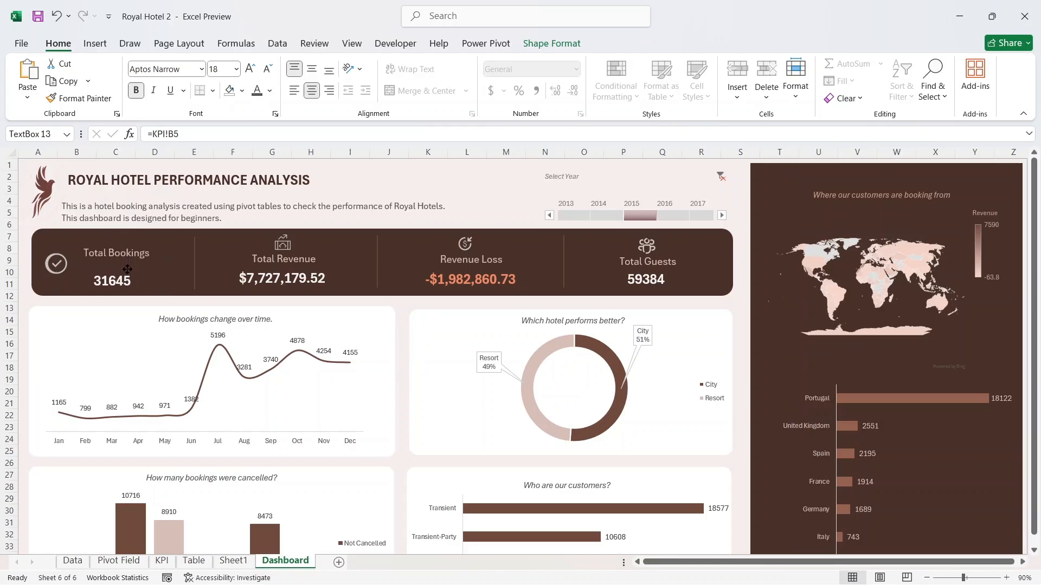
click(130, 259)
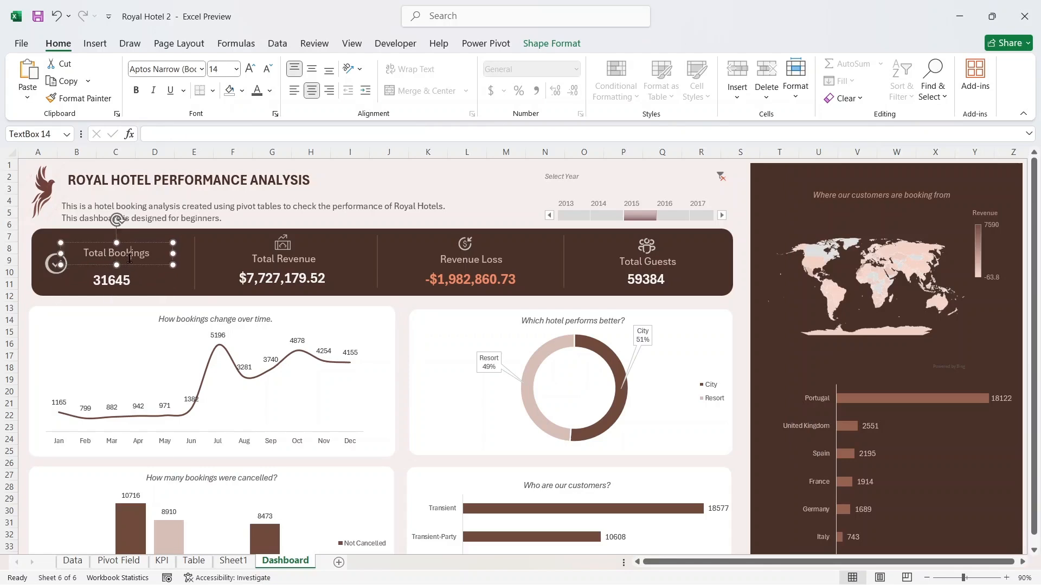
click(136, 239)
drag(136, 239, 137, 244)
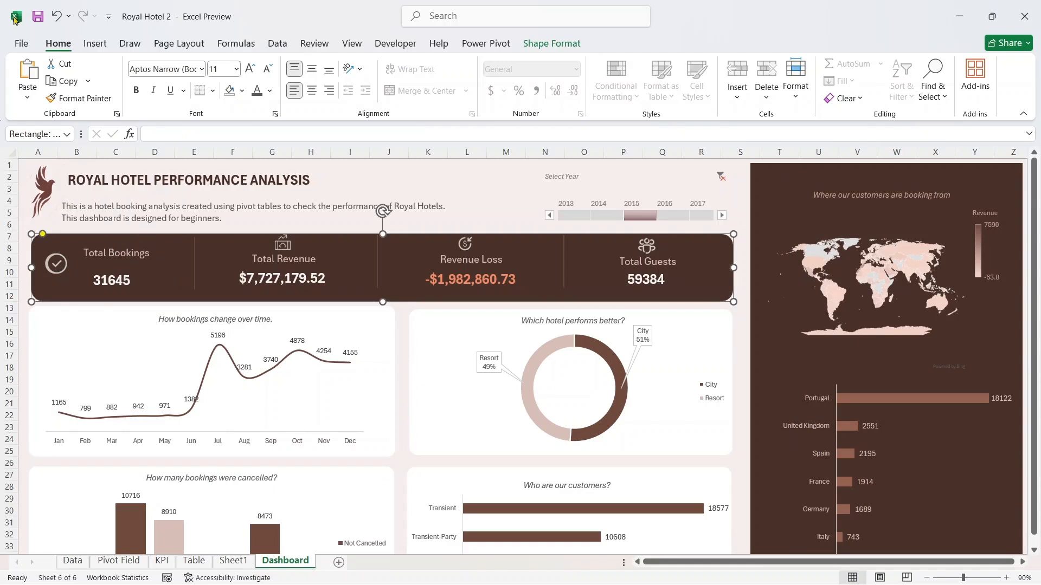
click(56, 16)
click(133, 244)
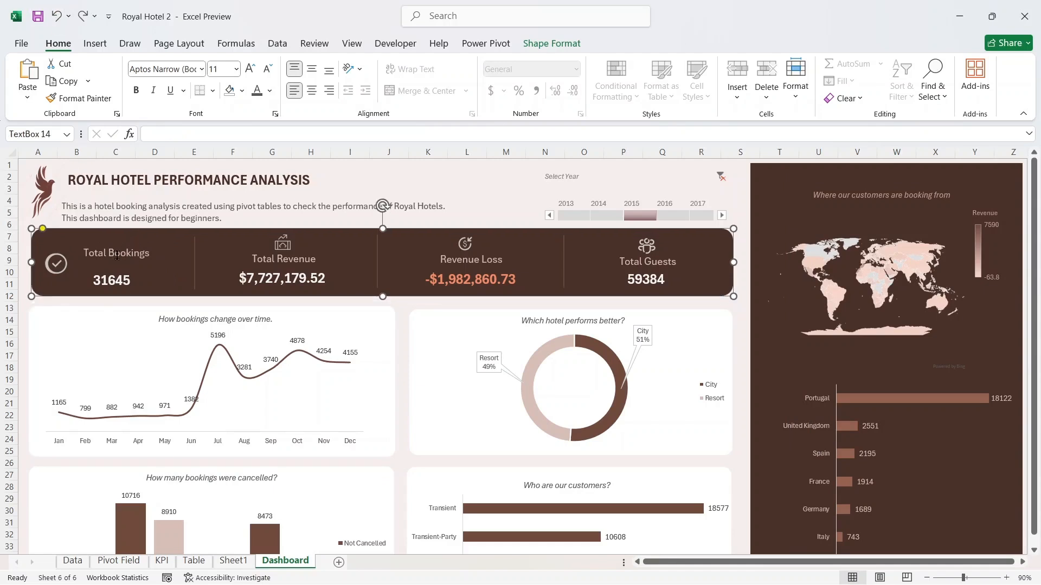
click(134, 239)
drag(134, 239, 134, 243)
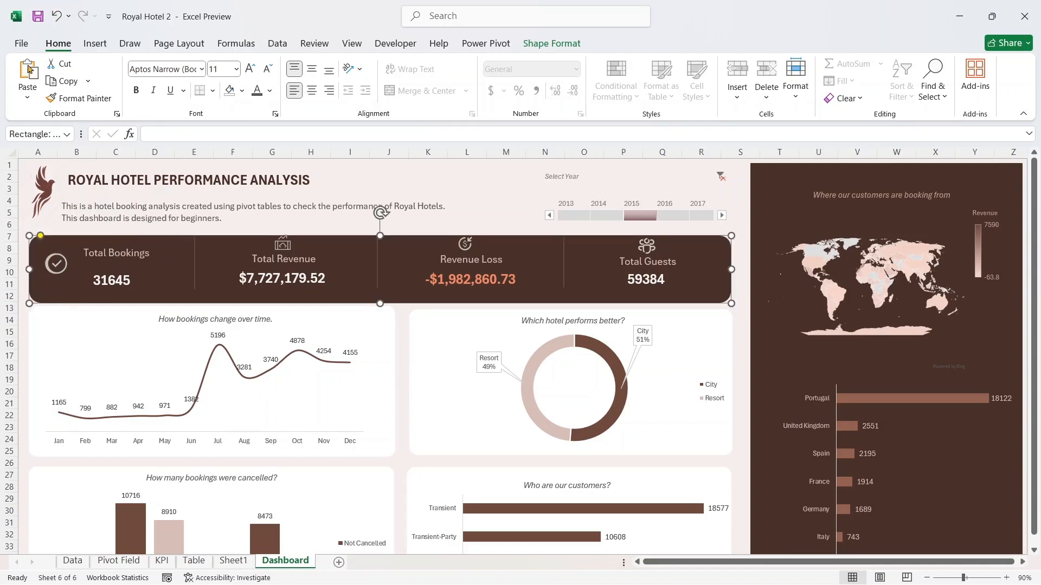
click(56, 18)
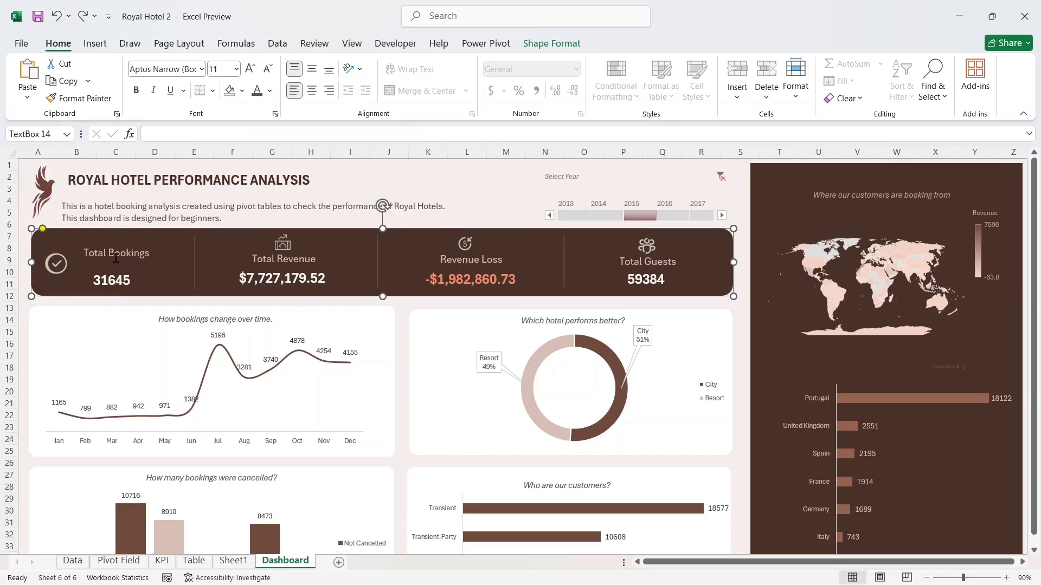
- Lower the Total Bookings label to just above its figure, in line with the other KPI labels
click(134, 246)
drag(134, 242, 133, 250)
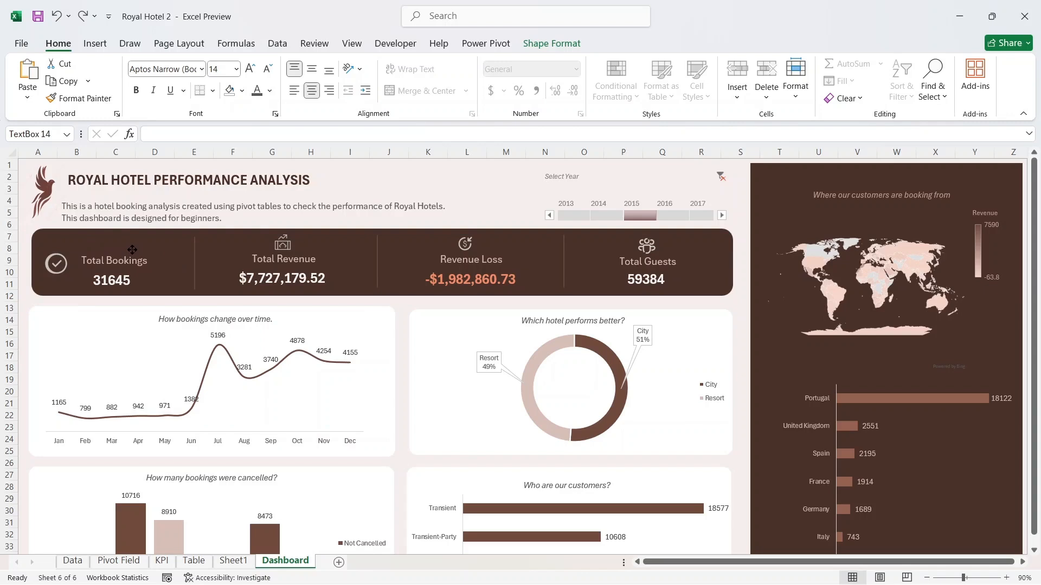
- Move the checkmark icon above the Total Bookings label, in line with the other KPI icons
click(47, 275)
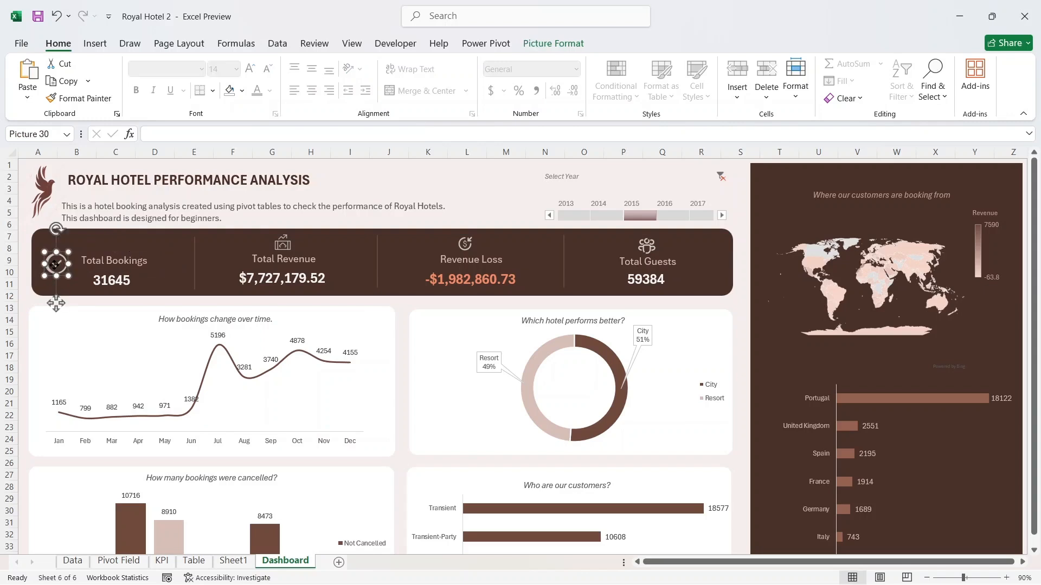
drag(55, 268, 110, 242)
- Nudge the users icon slightly right above Total Guests and raise the Total Revenue icon slightly above its label
click(648, 242)
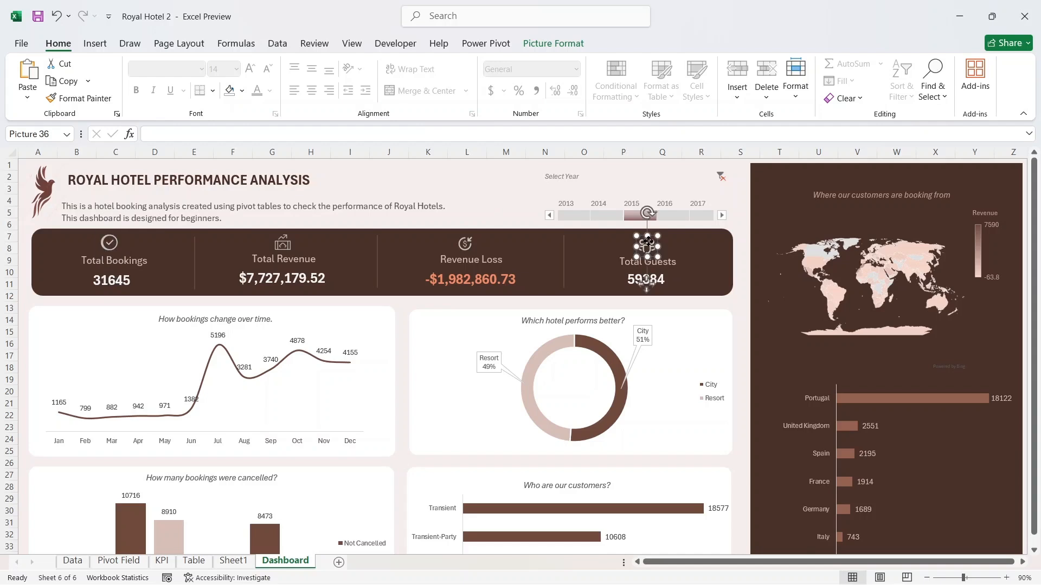
double_click(649, 242)
drag(649, 242, 653, 245)
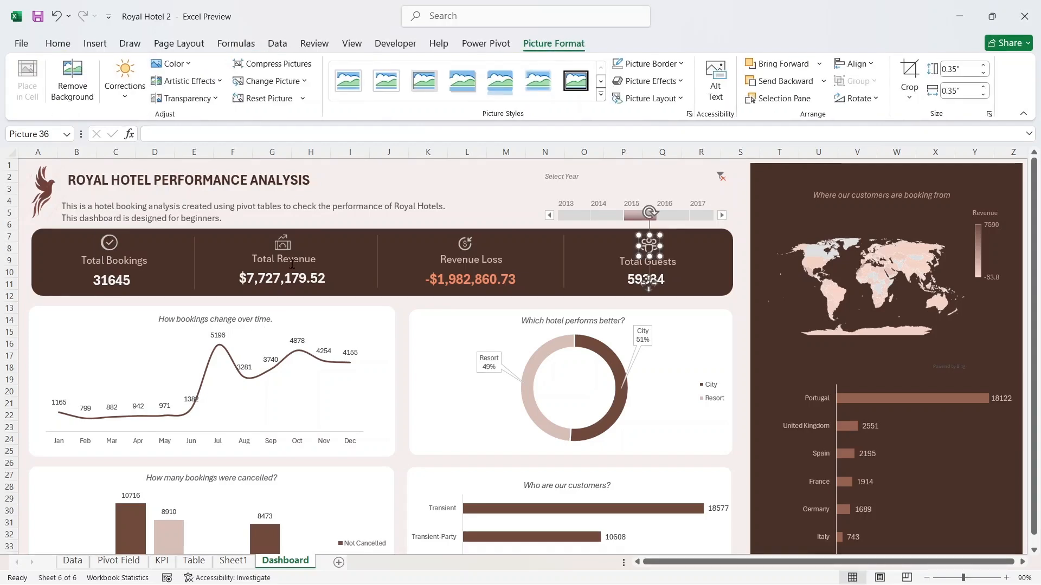
click(283, 247)
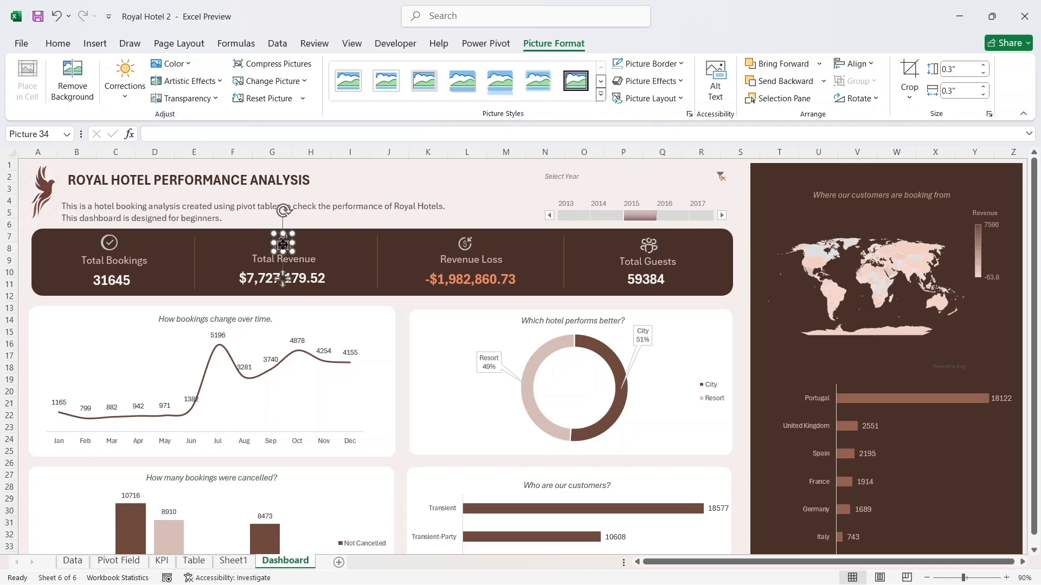
drag(283, 245, 283, 243)
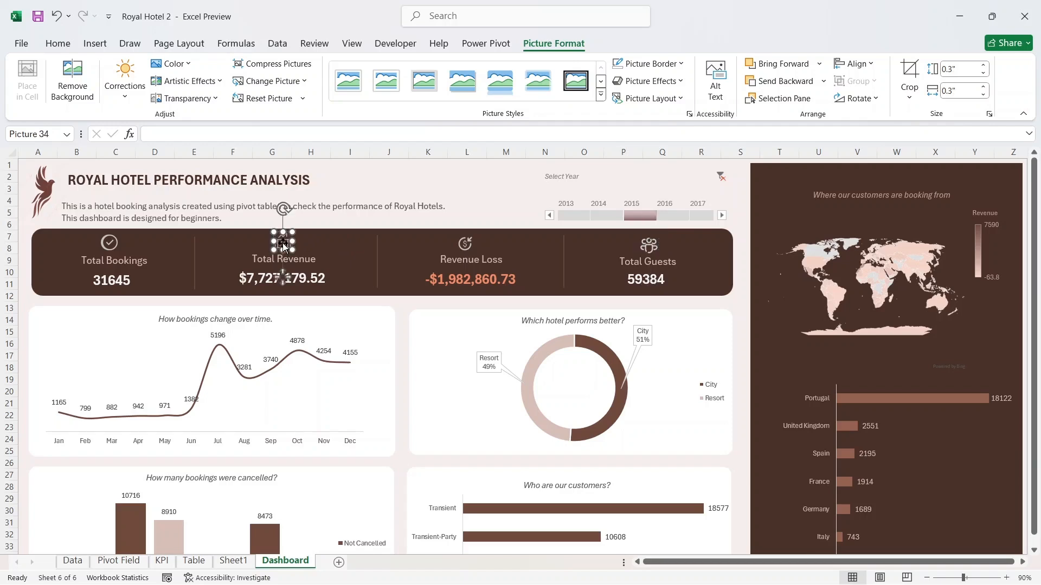
- Make all four KPI icons semi-transparent together, using the transparency preset one level below 65%
click(656, 243)
ctrl+click(458, 243)
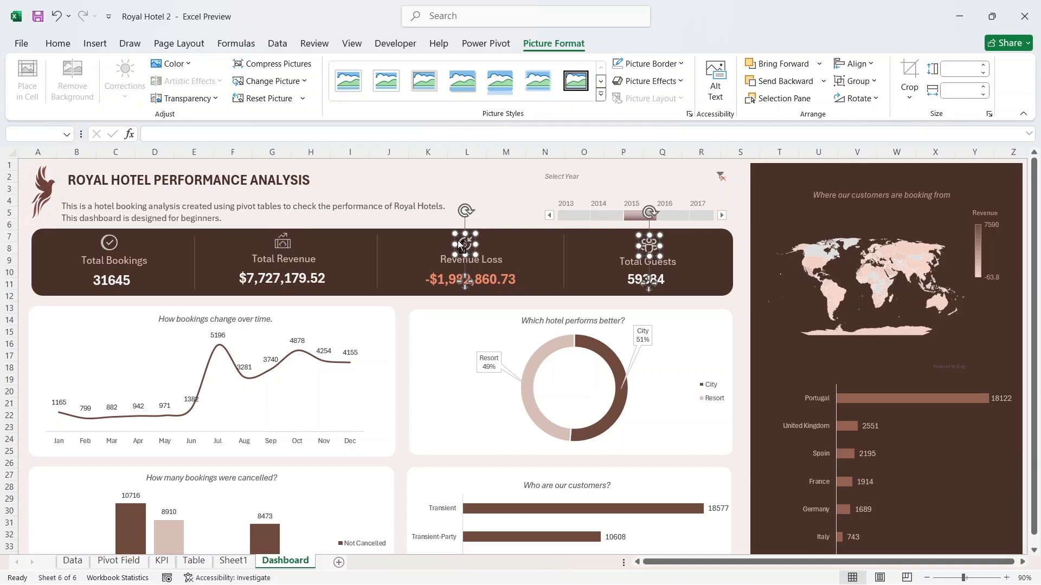
ctrl+click(283, 243)
ctrl+click(110, 244)
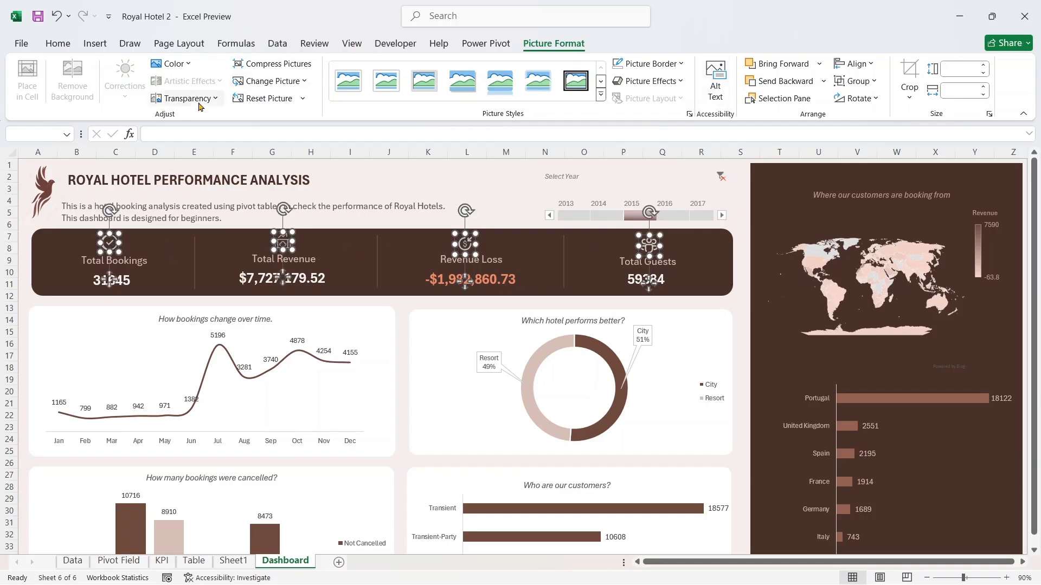
click(222, 101)
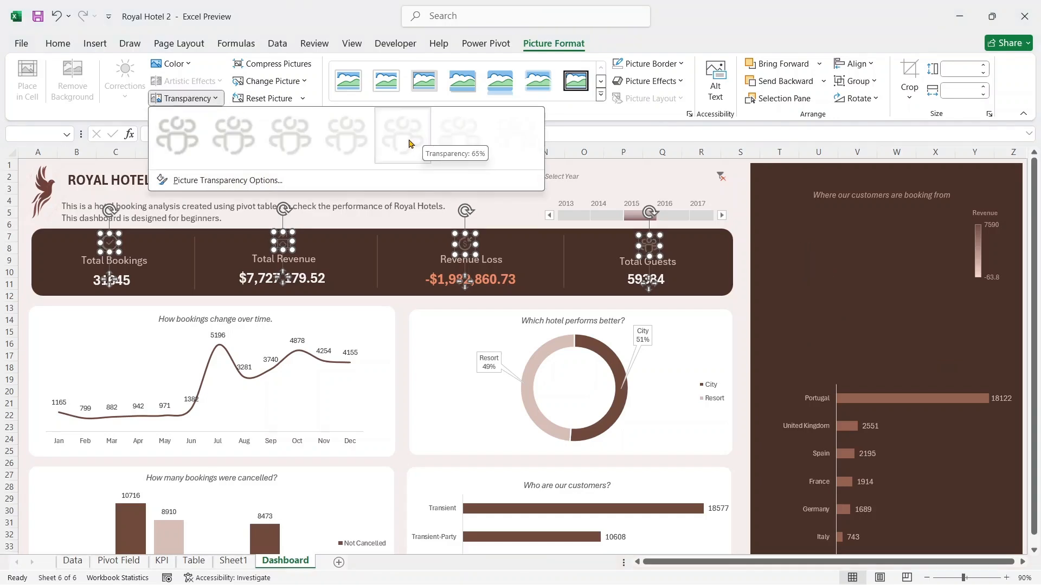
click(362, 150)
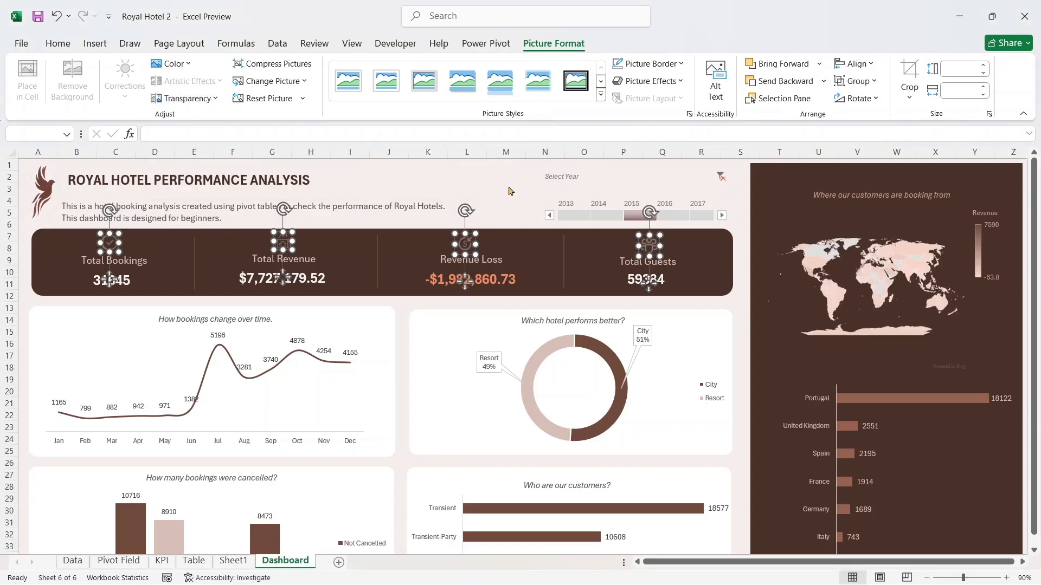
click(509, 189)
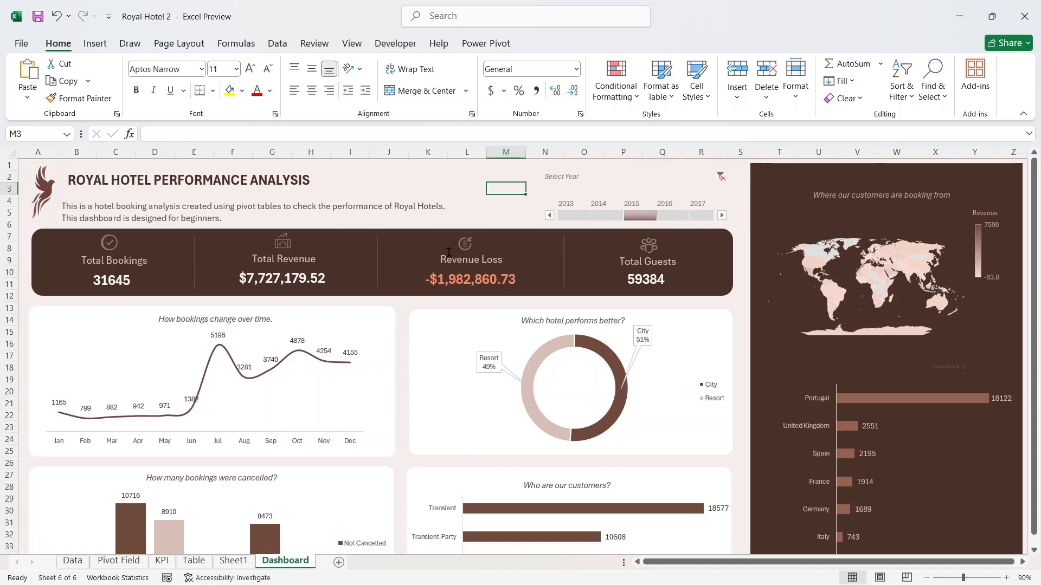
- Nudge the dollar icon slightly right to center it above the Revenue Loss label
click(469, 244)
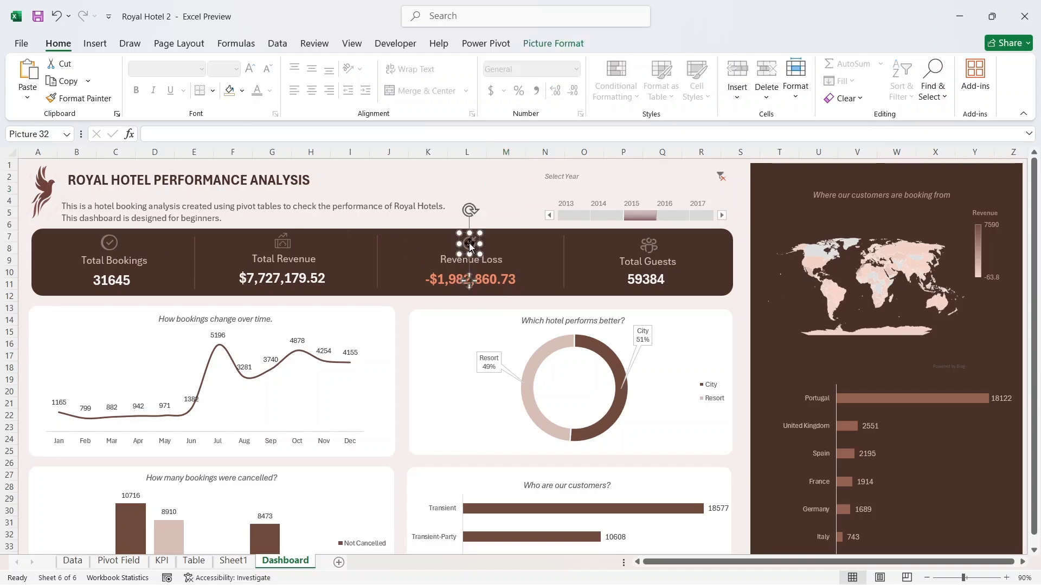
click(483, 187)
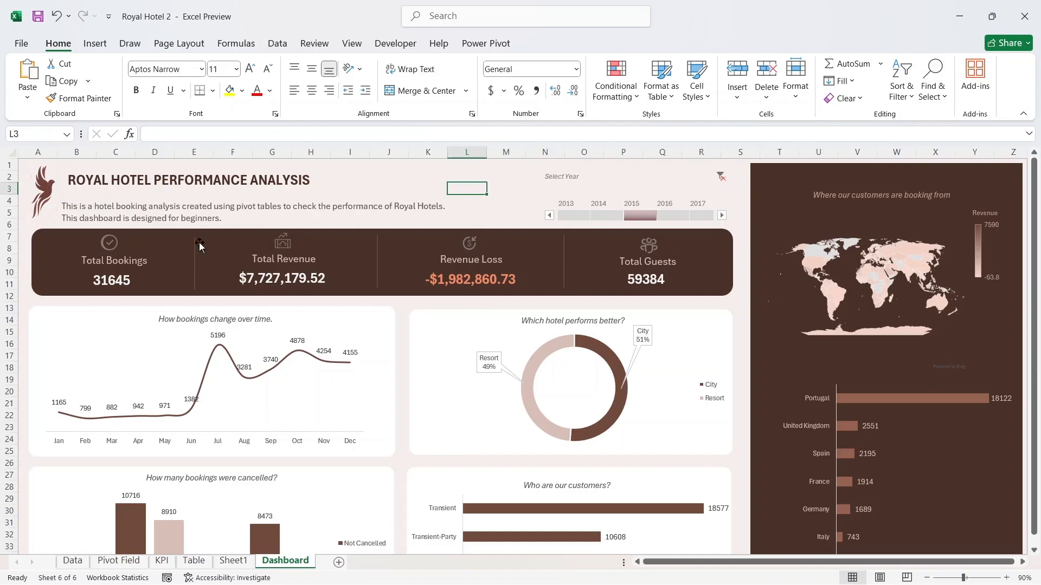
- Lower the top edge of each of the four KPI label boxes slightly to add space below the icons, and save the workbook
click(131, 262)
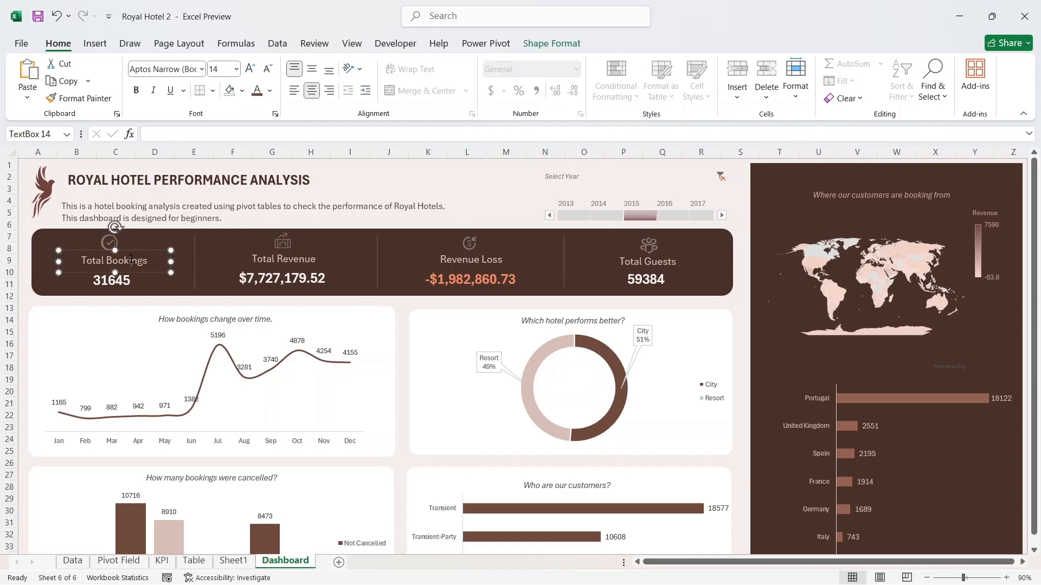
drag(115, 250, 114, 252)
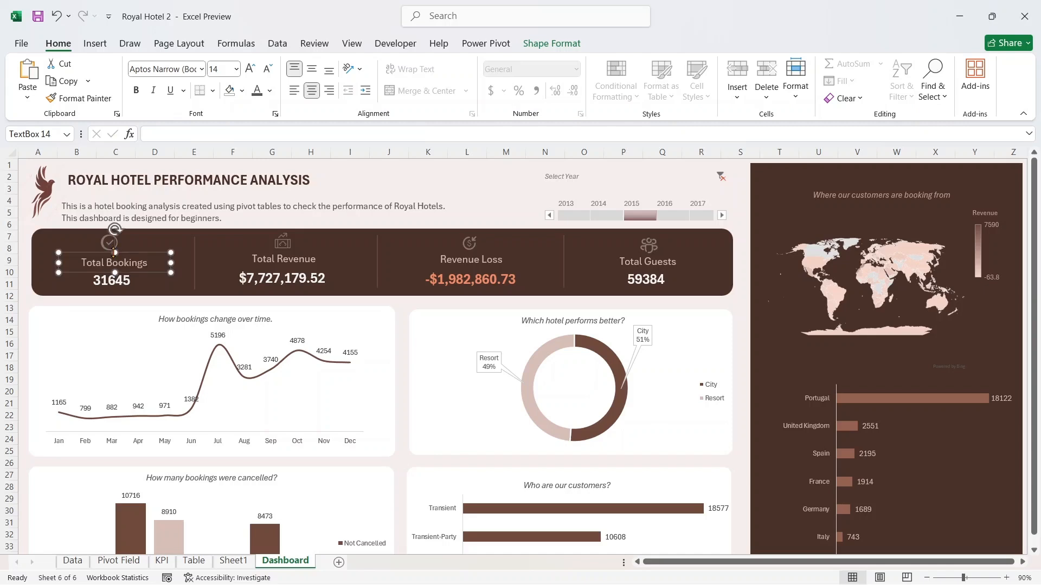
click(287, 256)
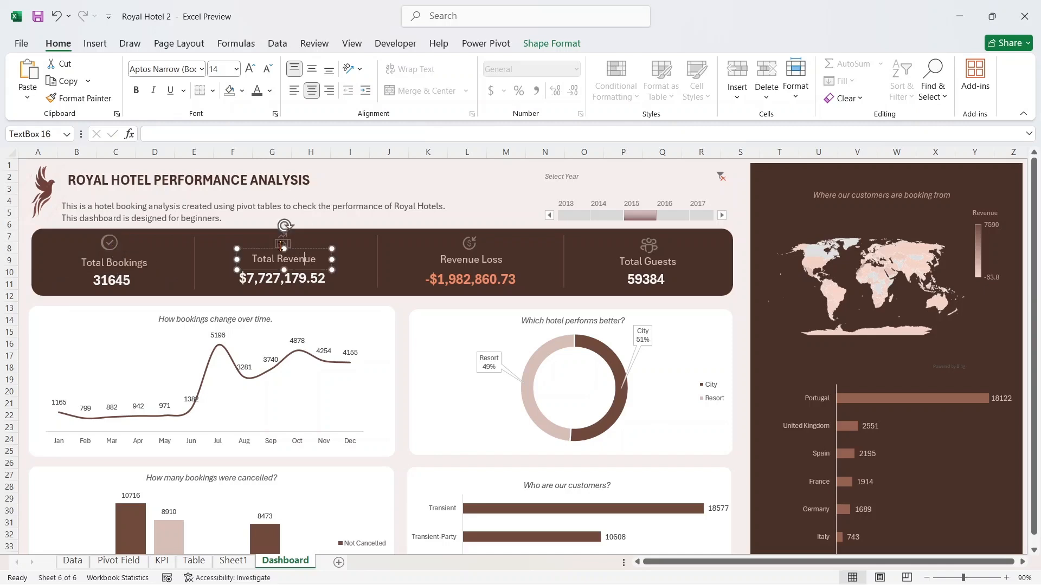
drag(281, 247, 281, 250)
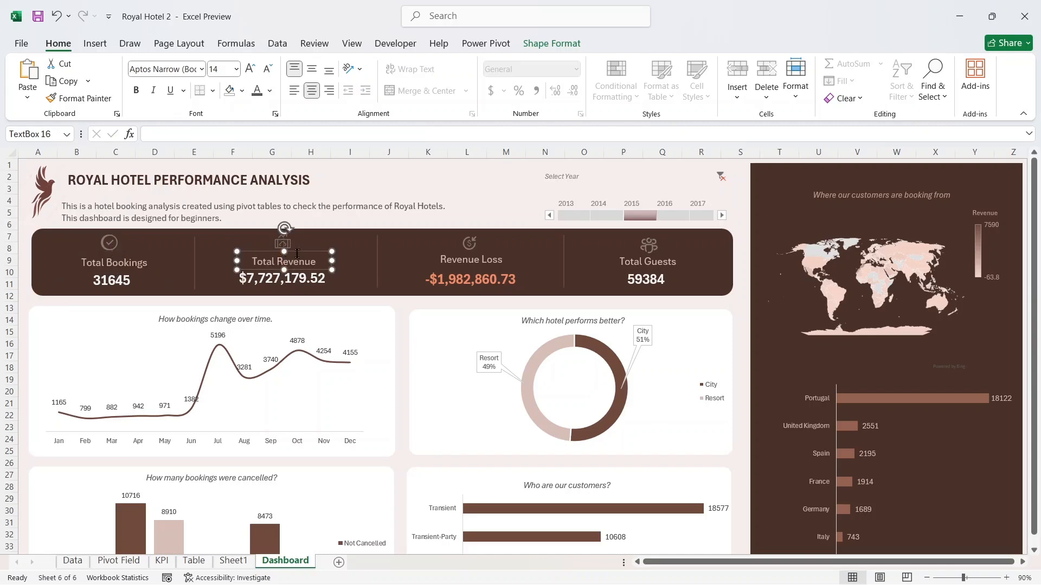
click(458, 256)
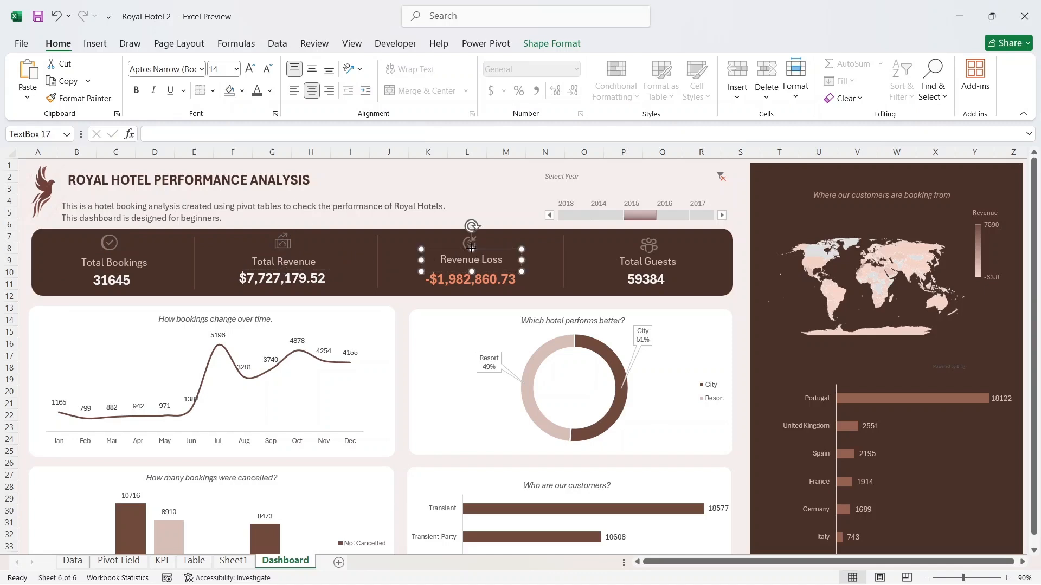
drag(471, 249, 471, 251)
click(652, 259)
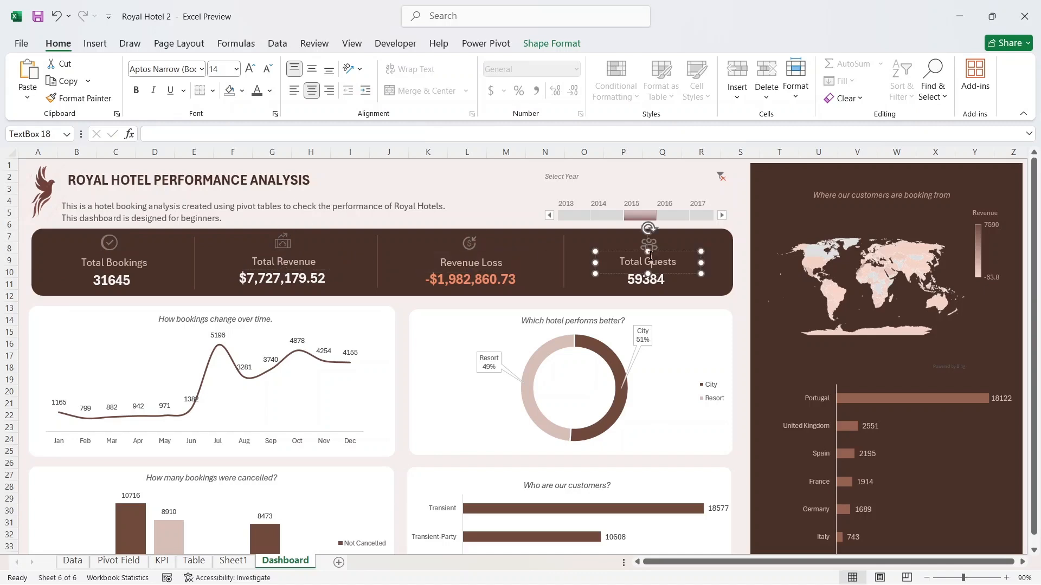
drag(650, 248, 650, 250)
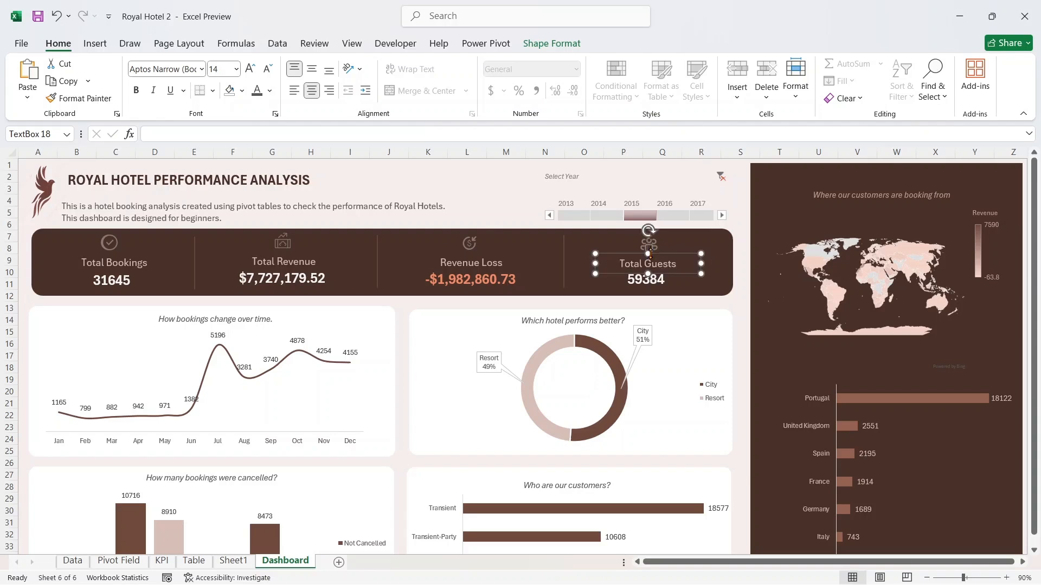
click(485, 164)
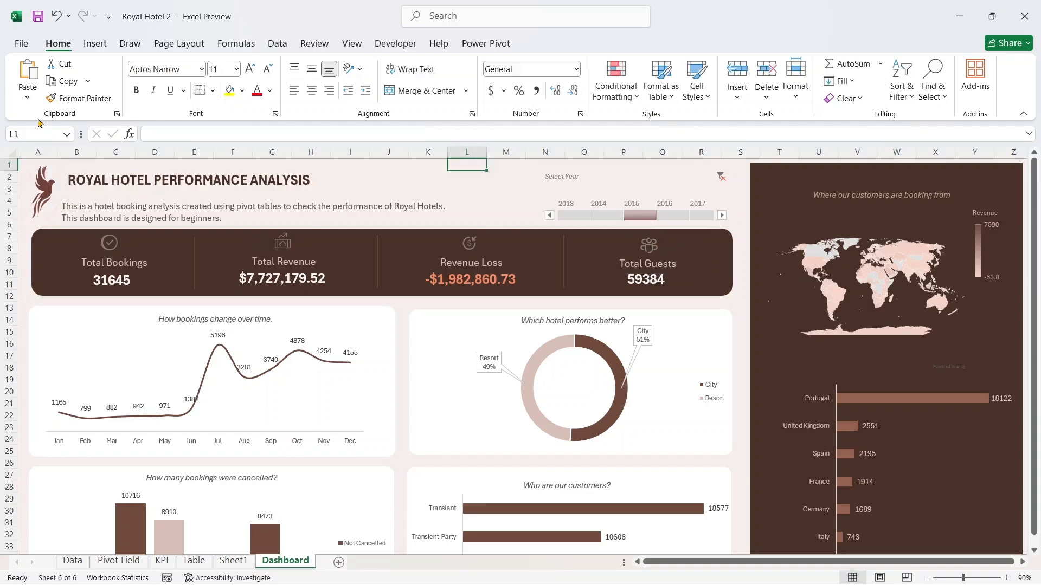
click(36, 17)
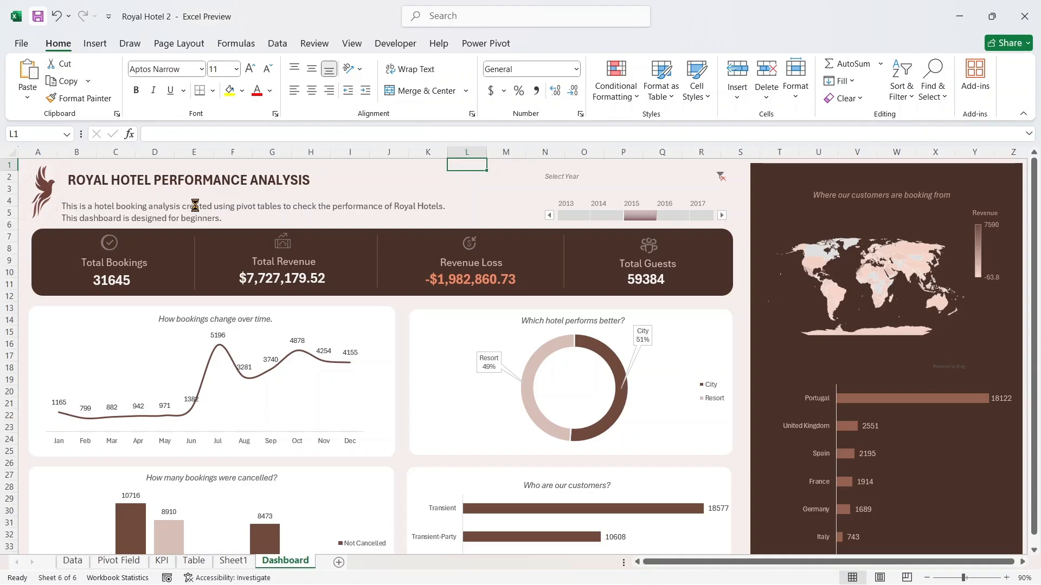
- Move the description text slightly up and right, closer beneath the dashboard title, and save the workbook
click(195, 206)
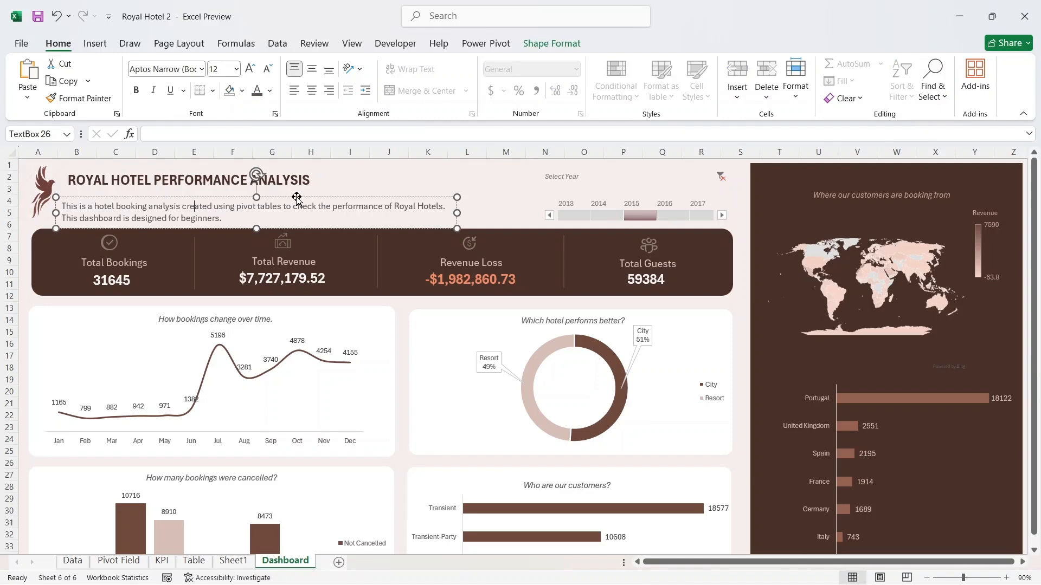
drag(299, 197, 302, 193)
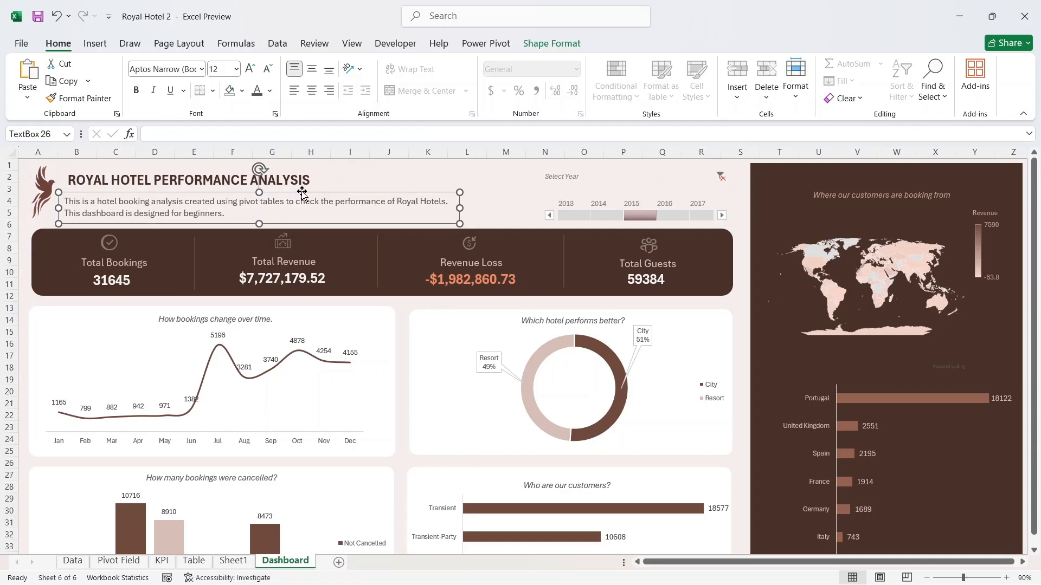
click(415, 180)
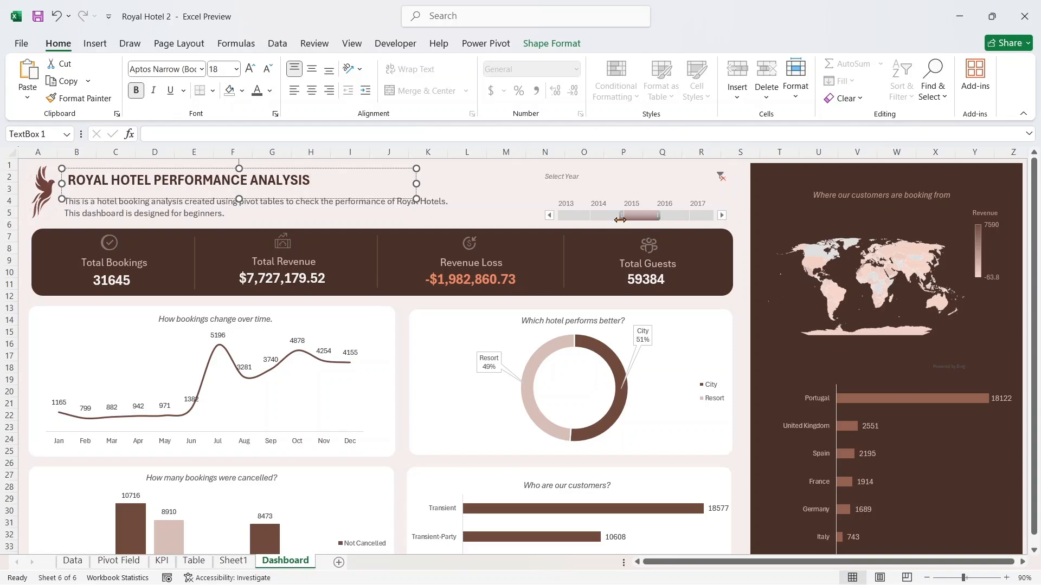
click(517, 190)
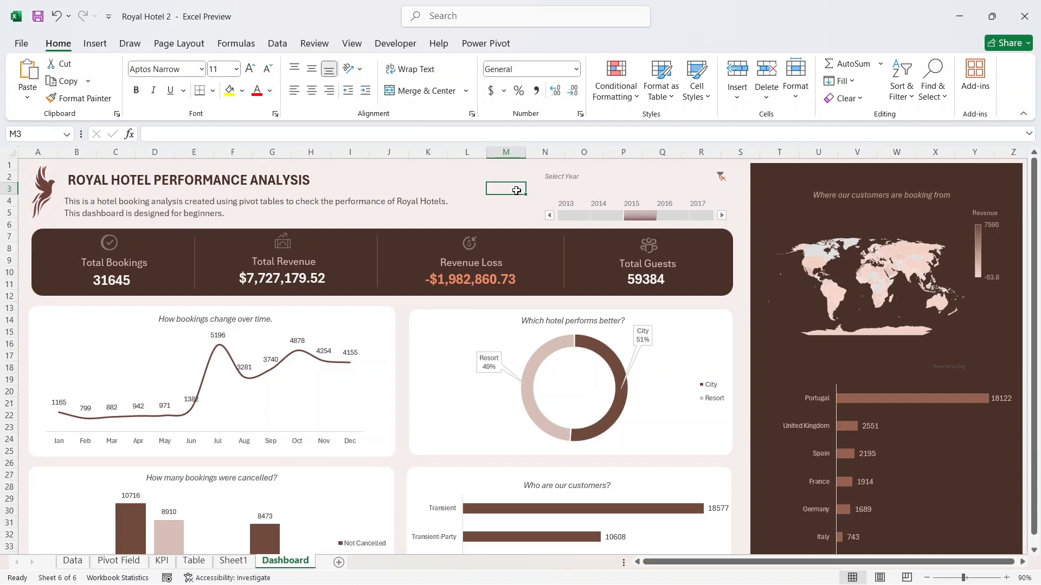
click(36, 22)
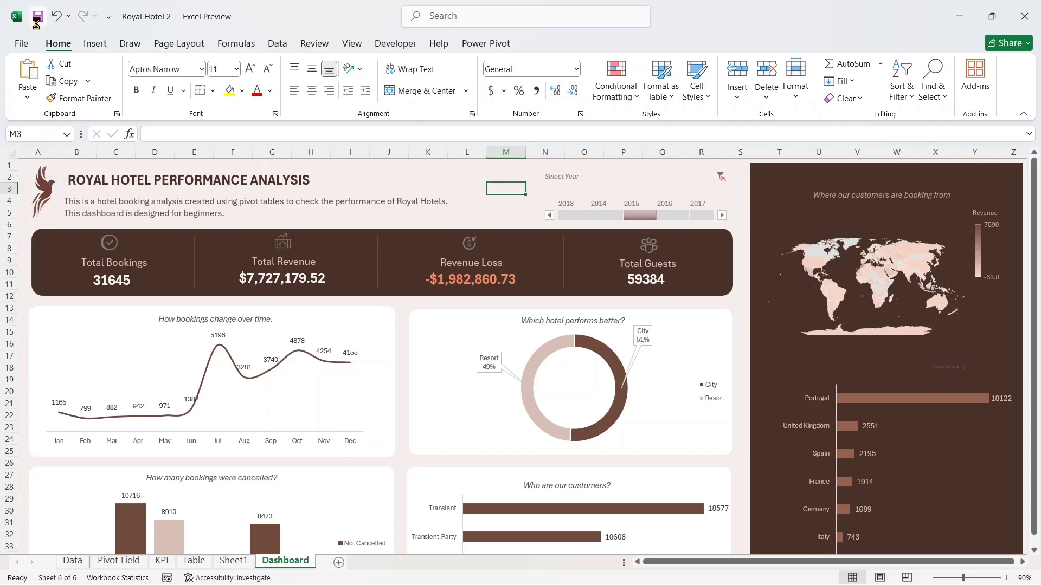